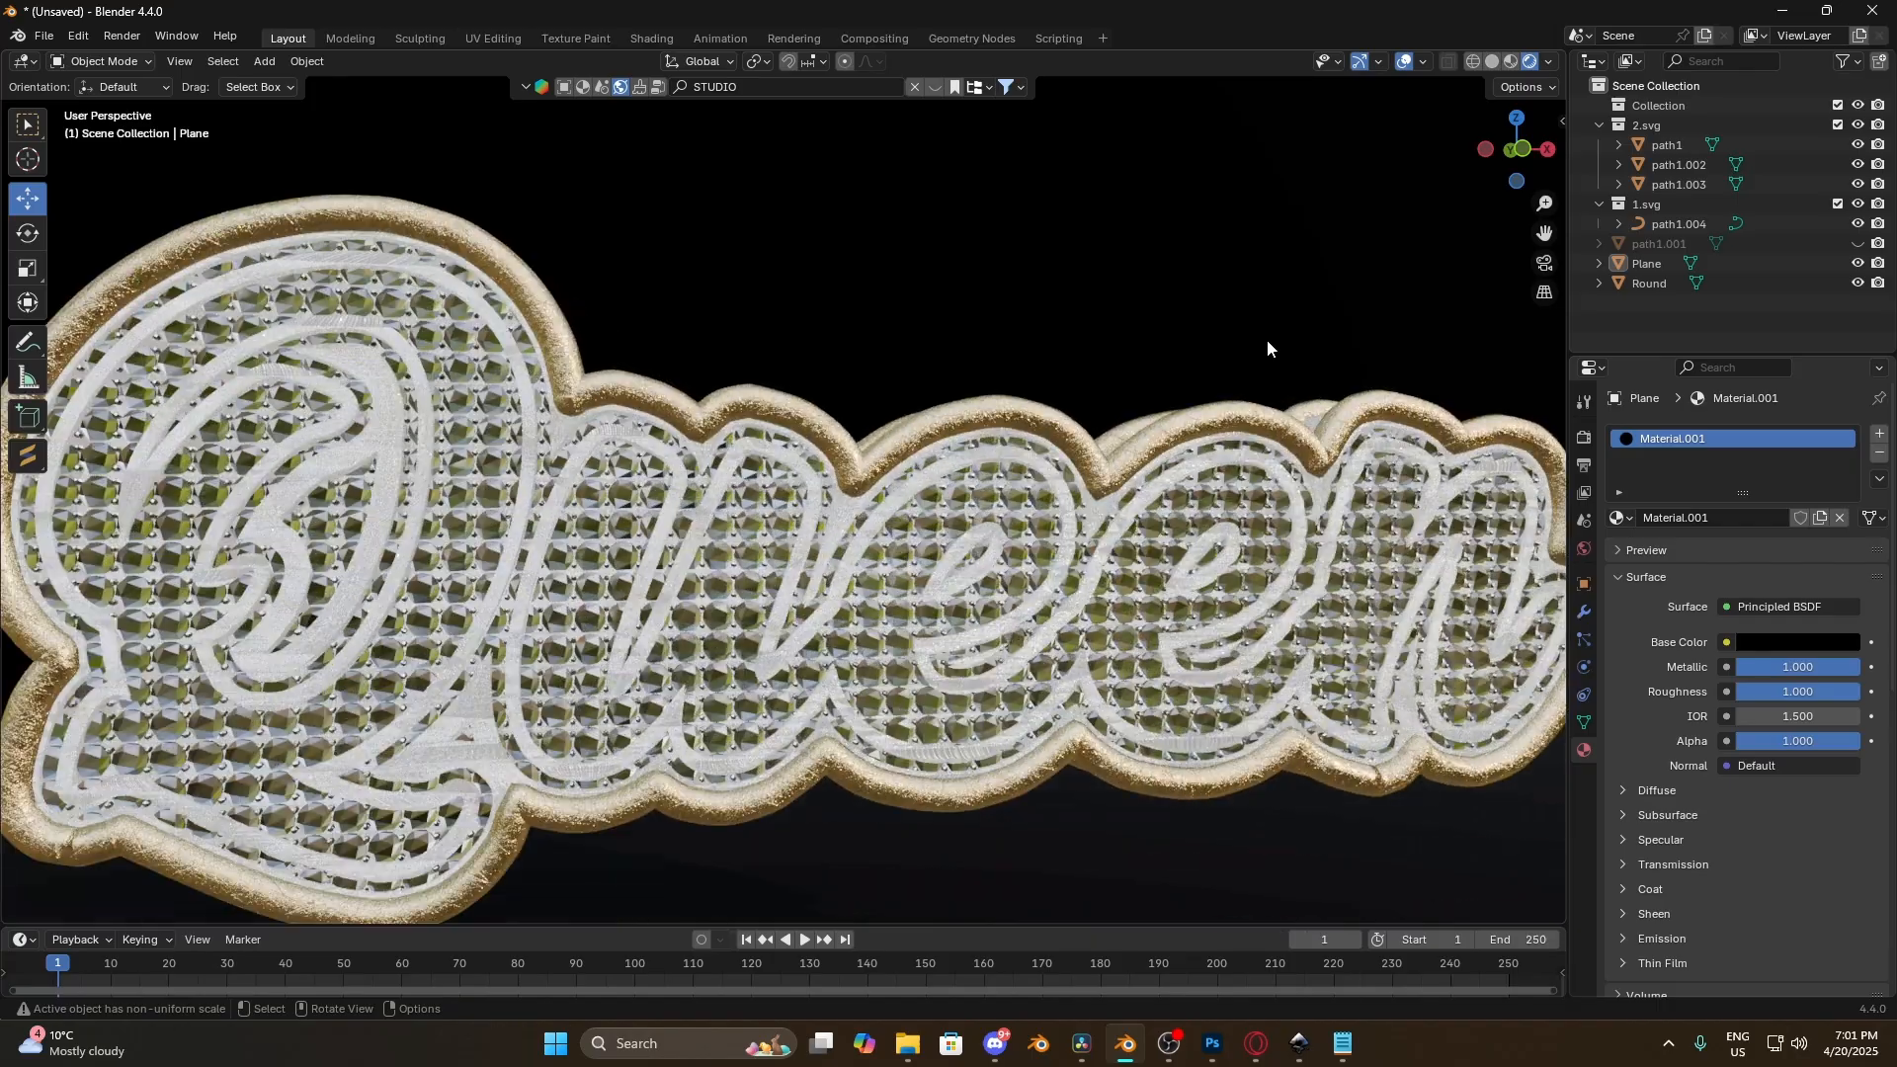
{"action": "mouse_move", "coordinate": [1150, 418]}
{"action": "middle_mouse_down"}
{"action": "mouse_move", "coordinate": [1064, 427]}
{"action": "mouse_move", "coordinate": [1144, 415]}
{"action": "mouse_move", "coordinate": [1122, 415]}
{"action": "middle_mouse_up"}
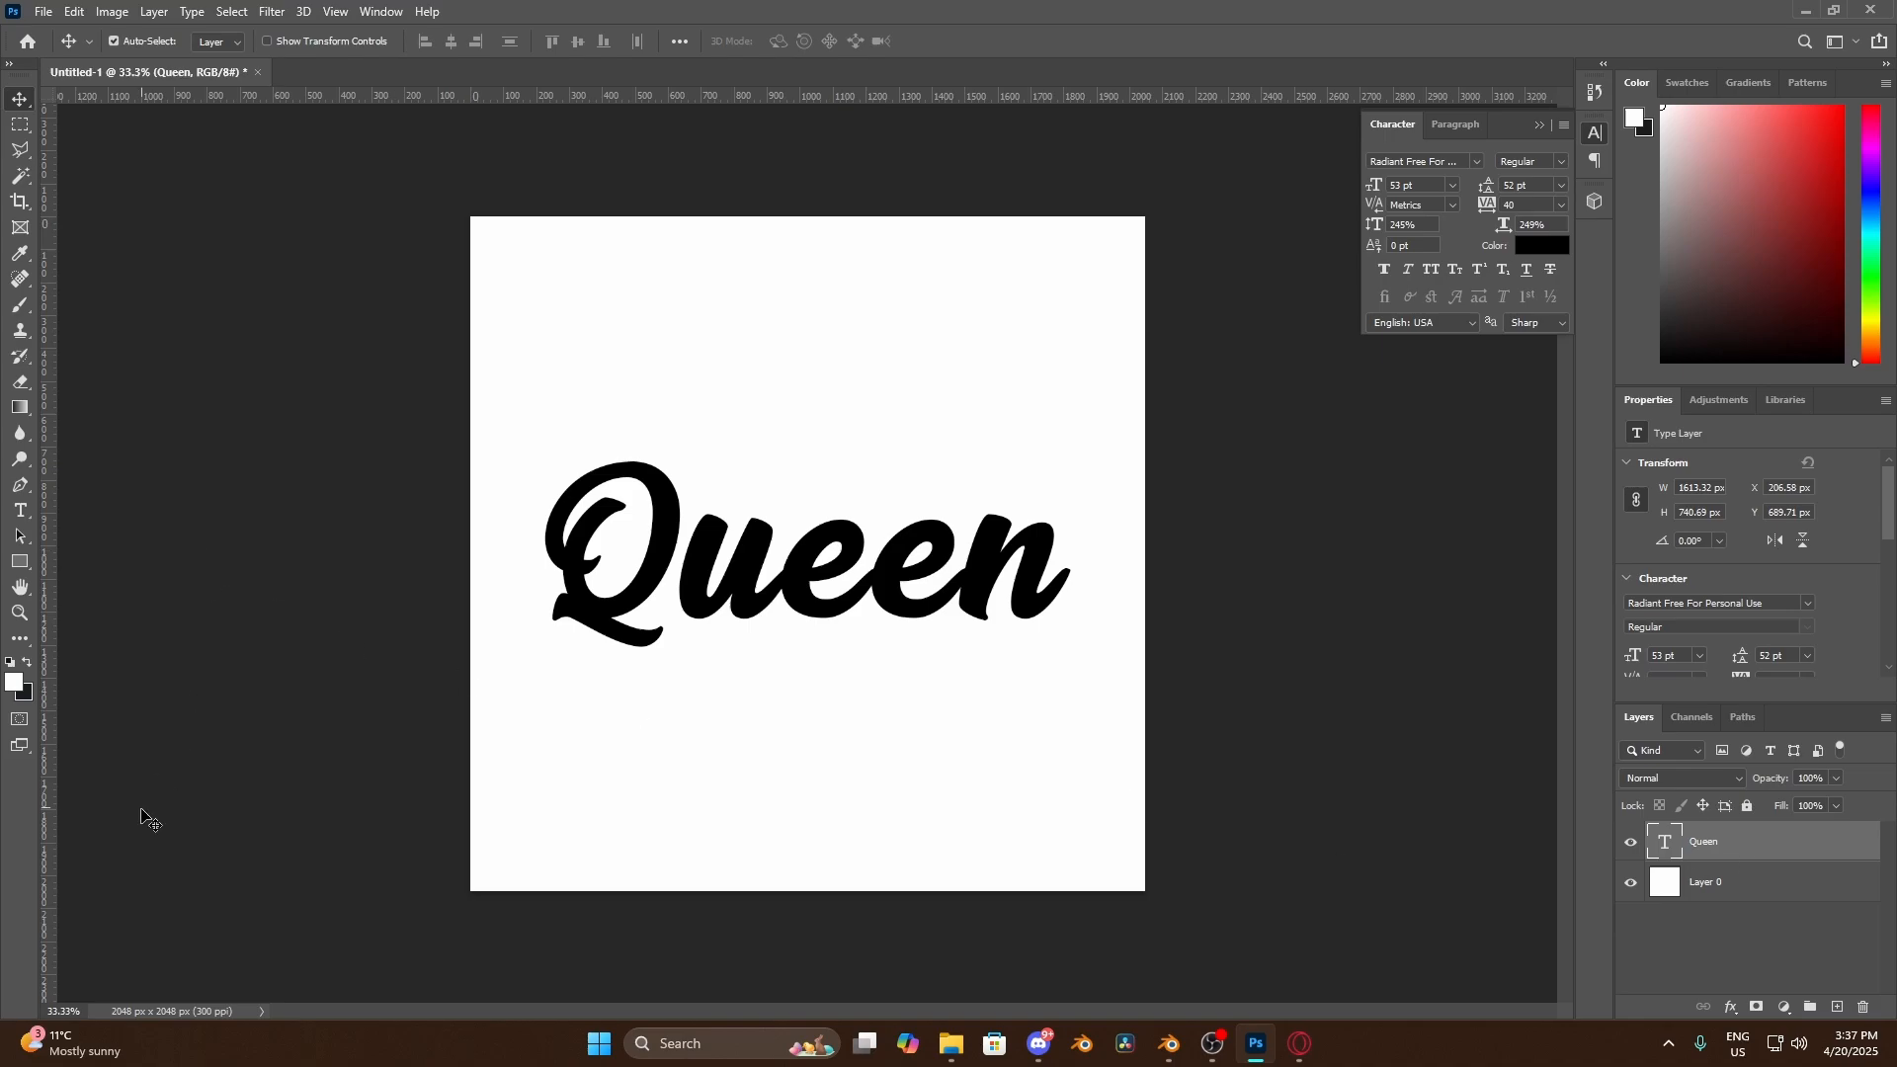
Change the color of the Queen text to white, ffffff
{"action": "double_click", "coordinate": [704, 576]}
{"action": "left_click", "coordinate": [790, 40]}
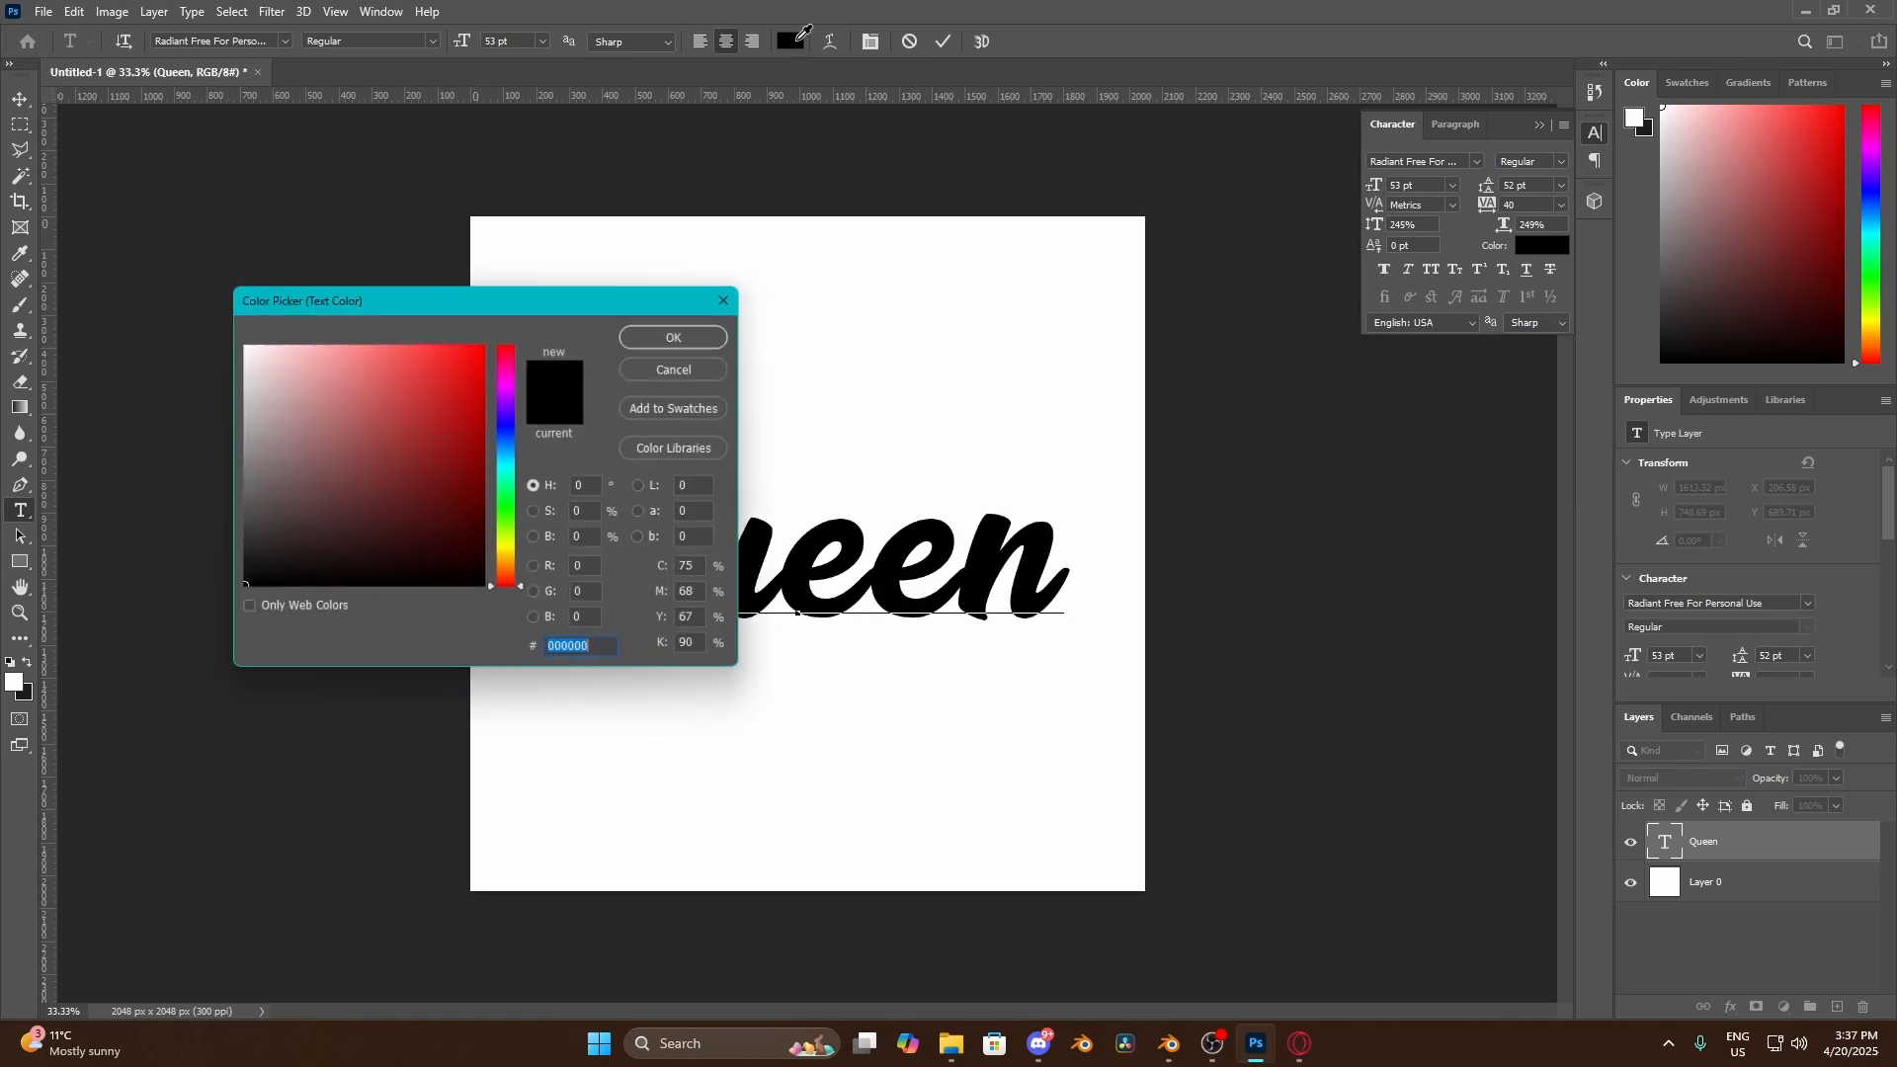
{"action": "type", "text": "ffffff"}
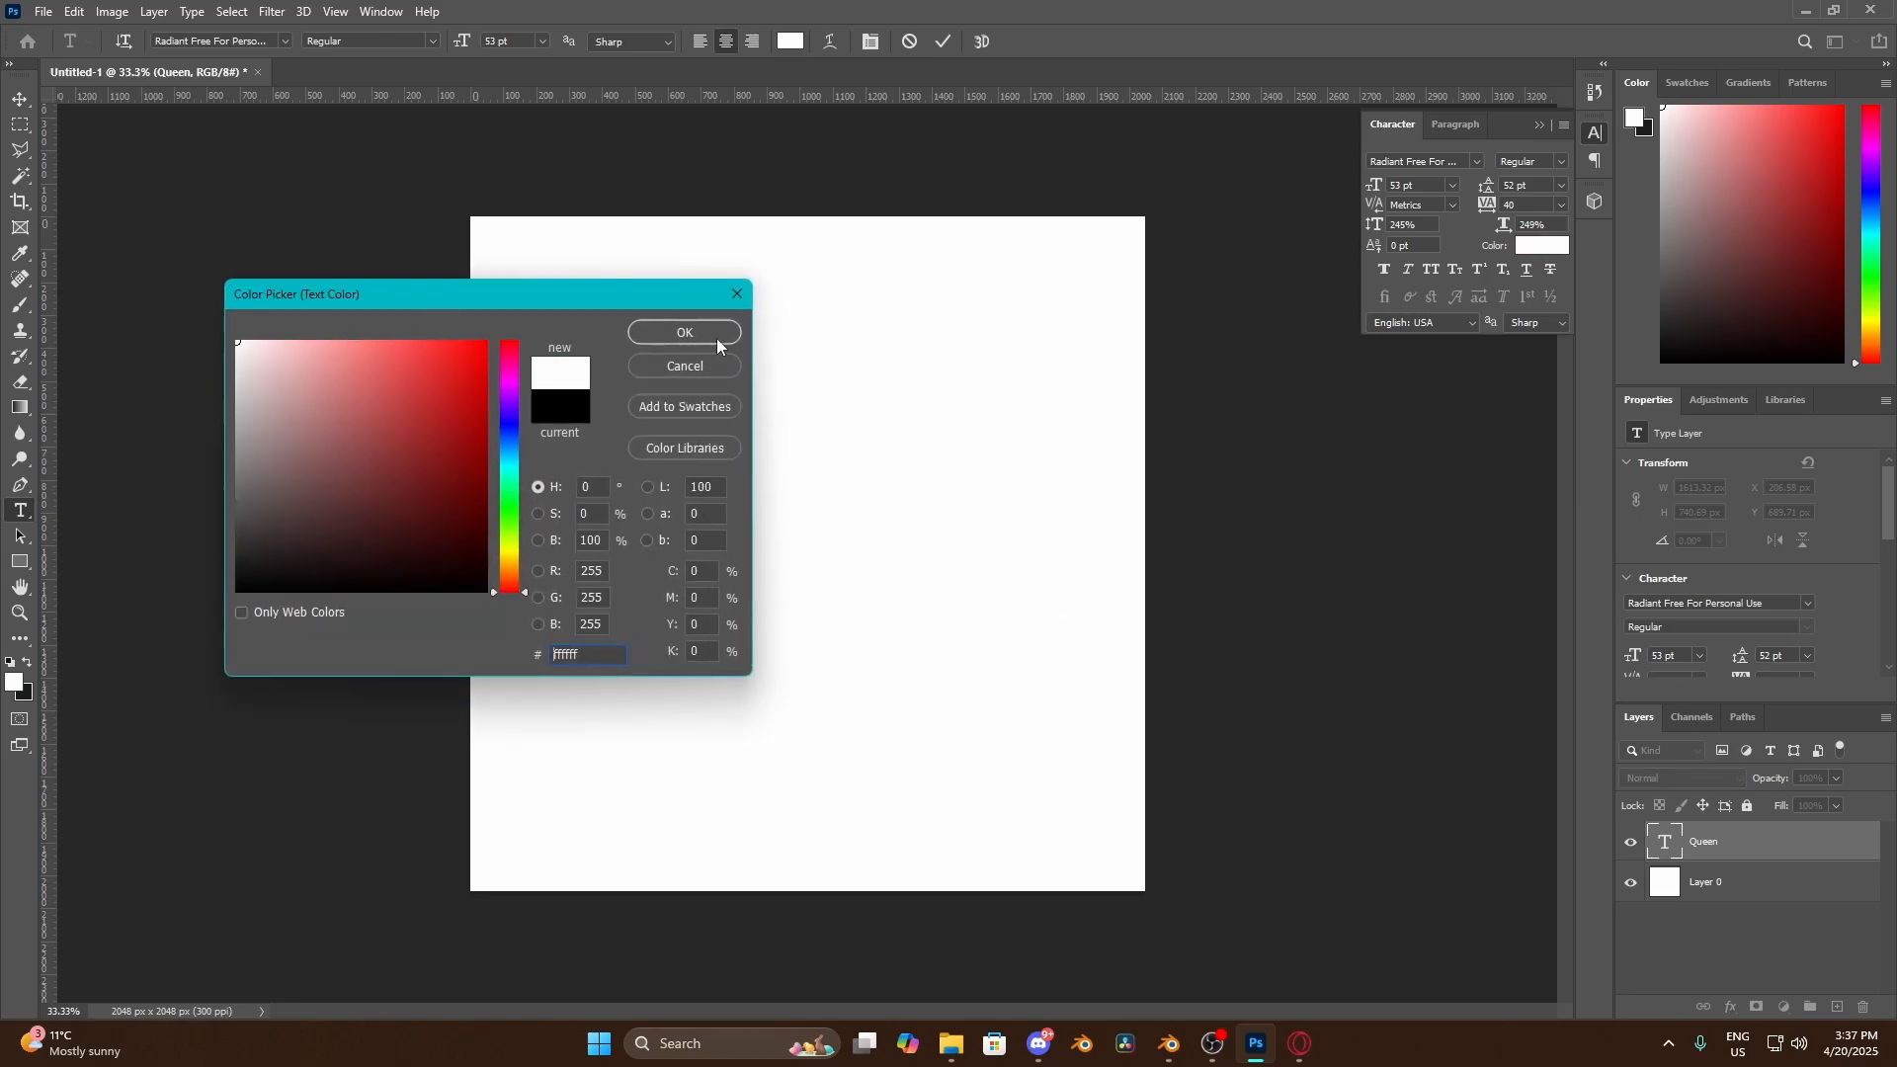
{"action": "left_click", "coordinate": [685, 333]}
Add a black outside stroke of about 13 px to the Queen text layer's style
{"action": "double_click", "coordinate": [1788, 852]}
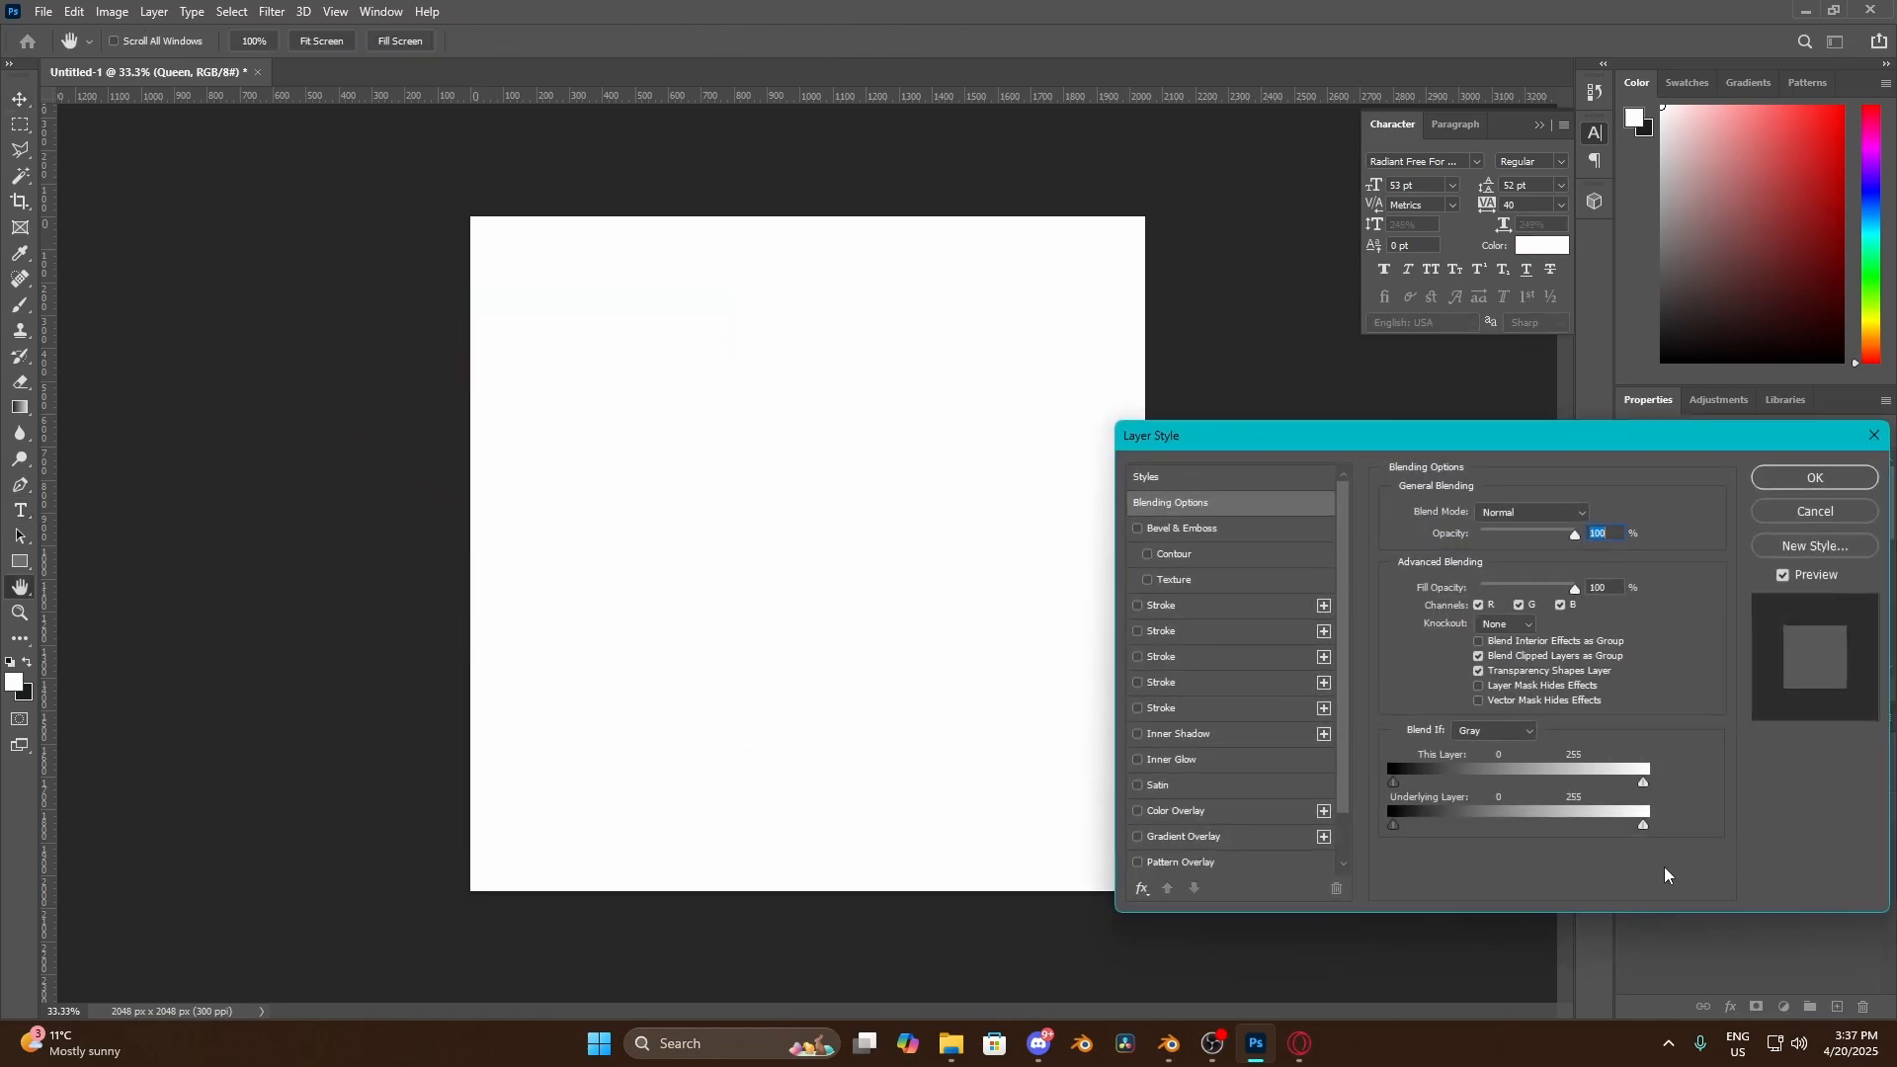
{"action": "left_click", "coordinate": [1137, 657]}
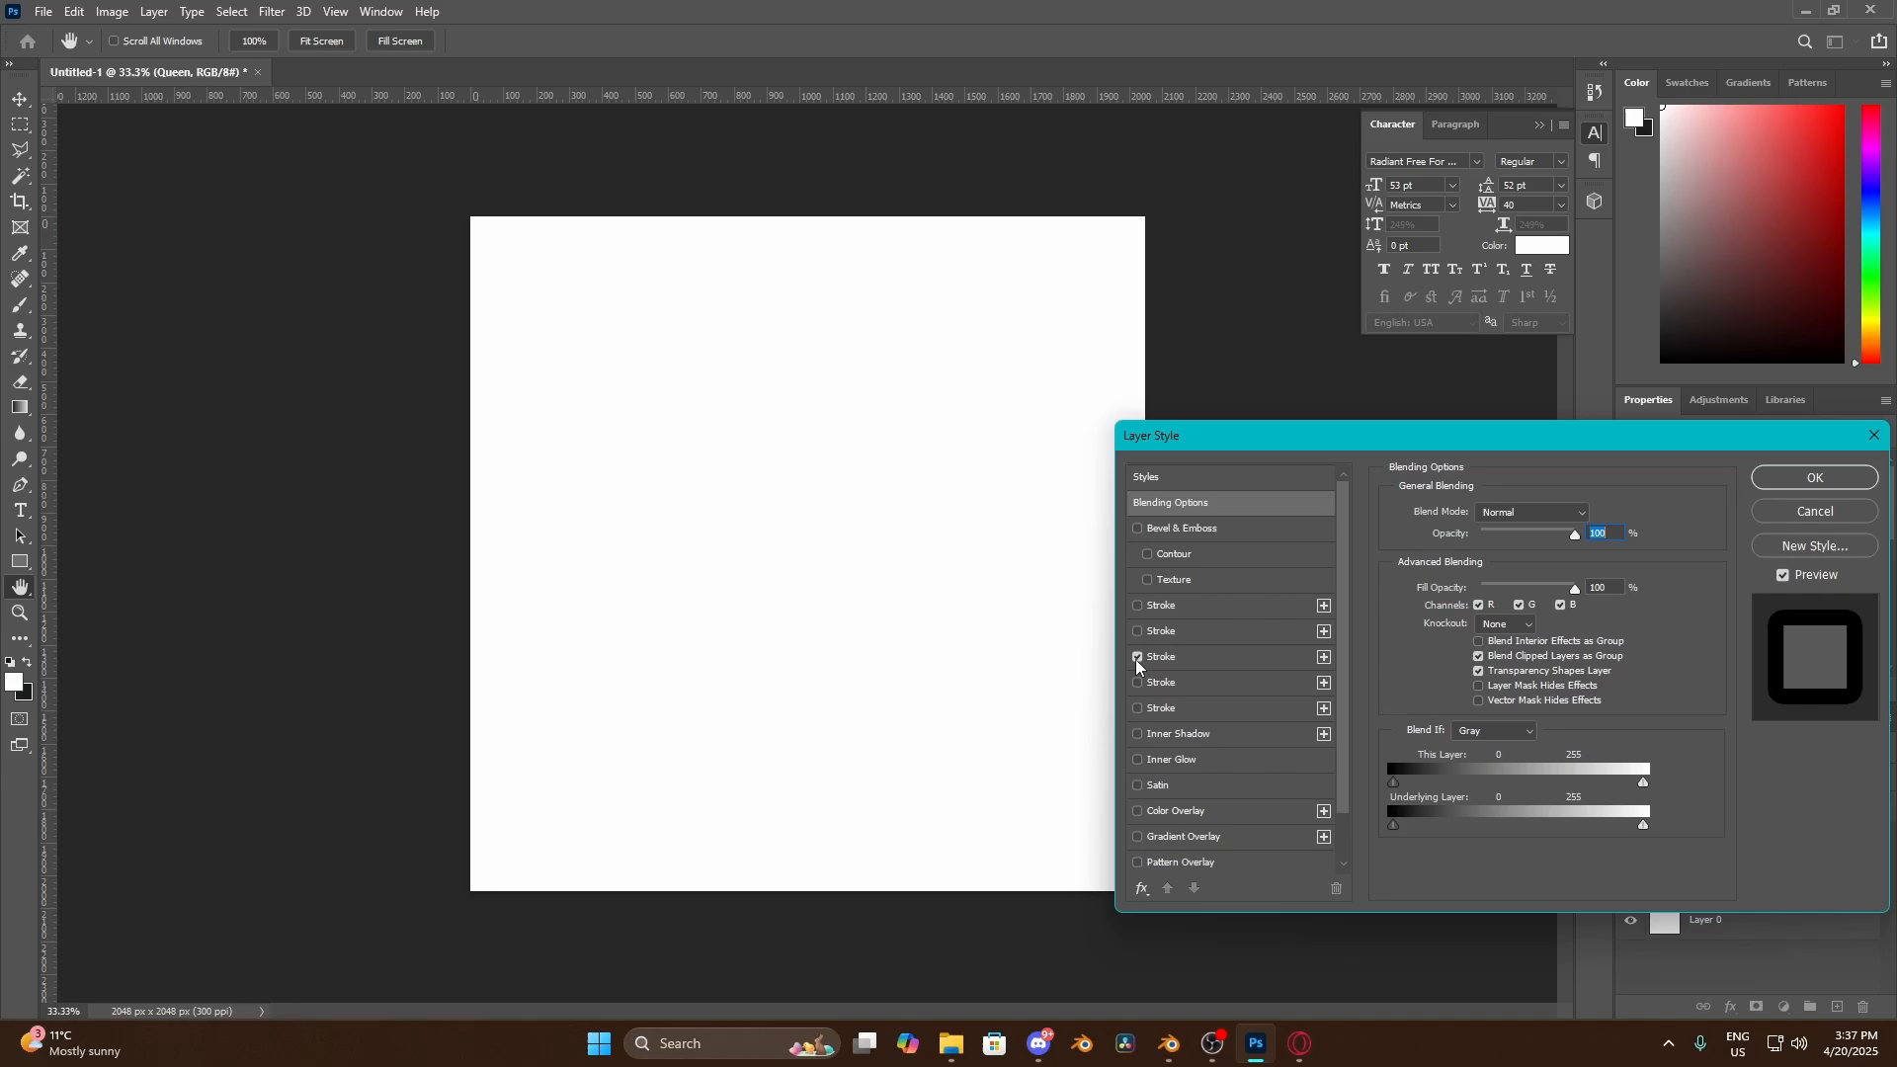
{"action": "left_click", "coordinate": [1230, 656]}
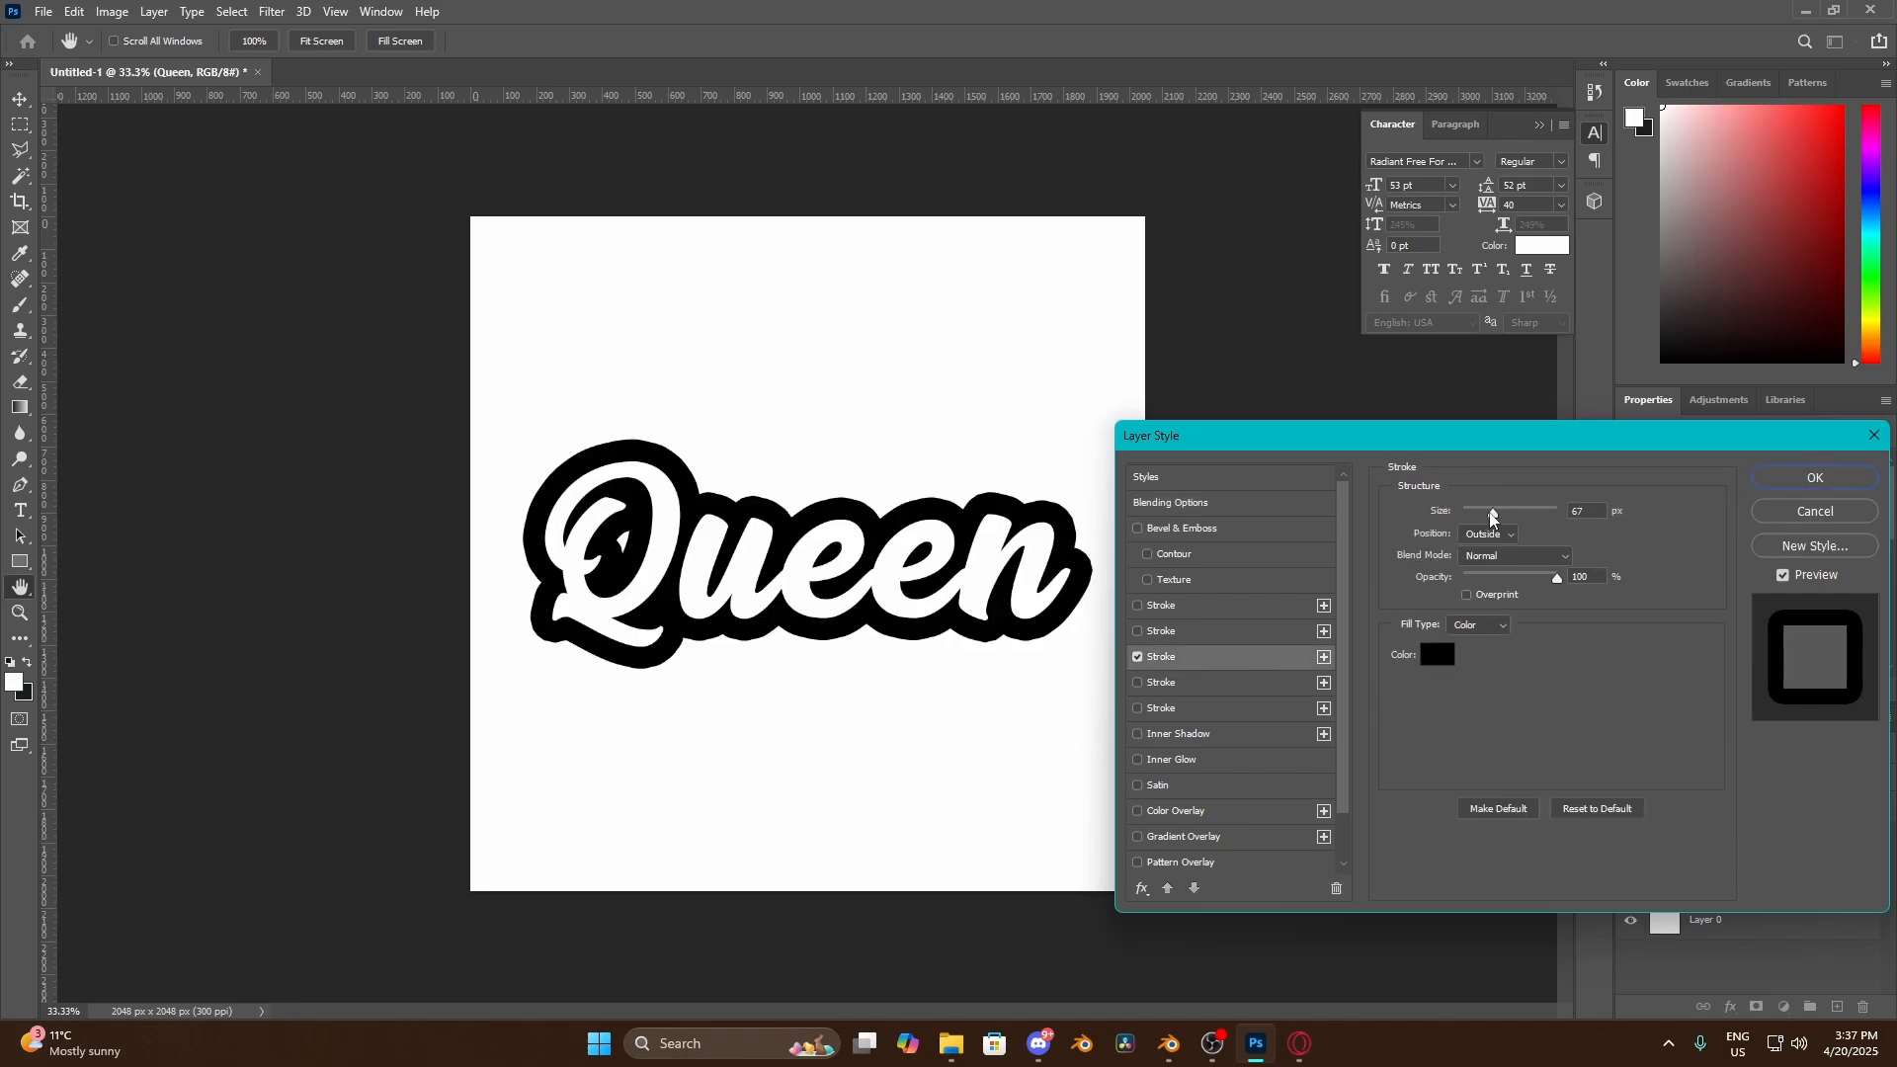
{"action": "left_click_drag", "start_coordinate": [1492, 514], "coordinate": [1479, 517]}
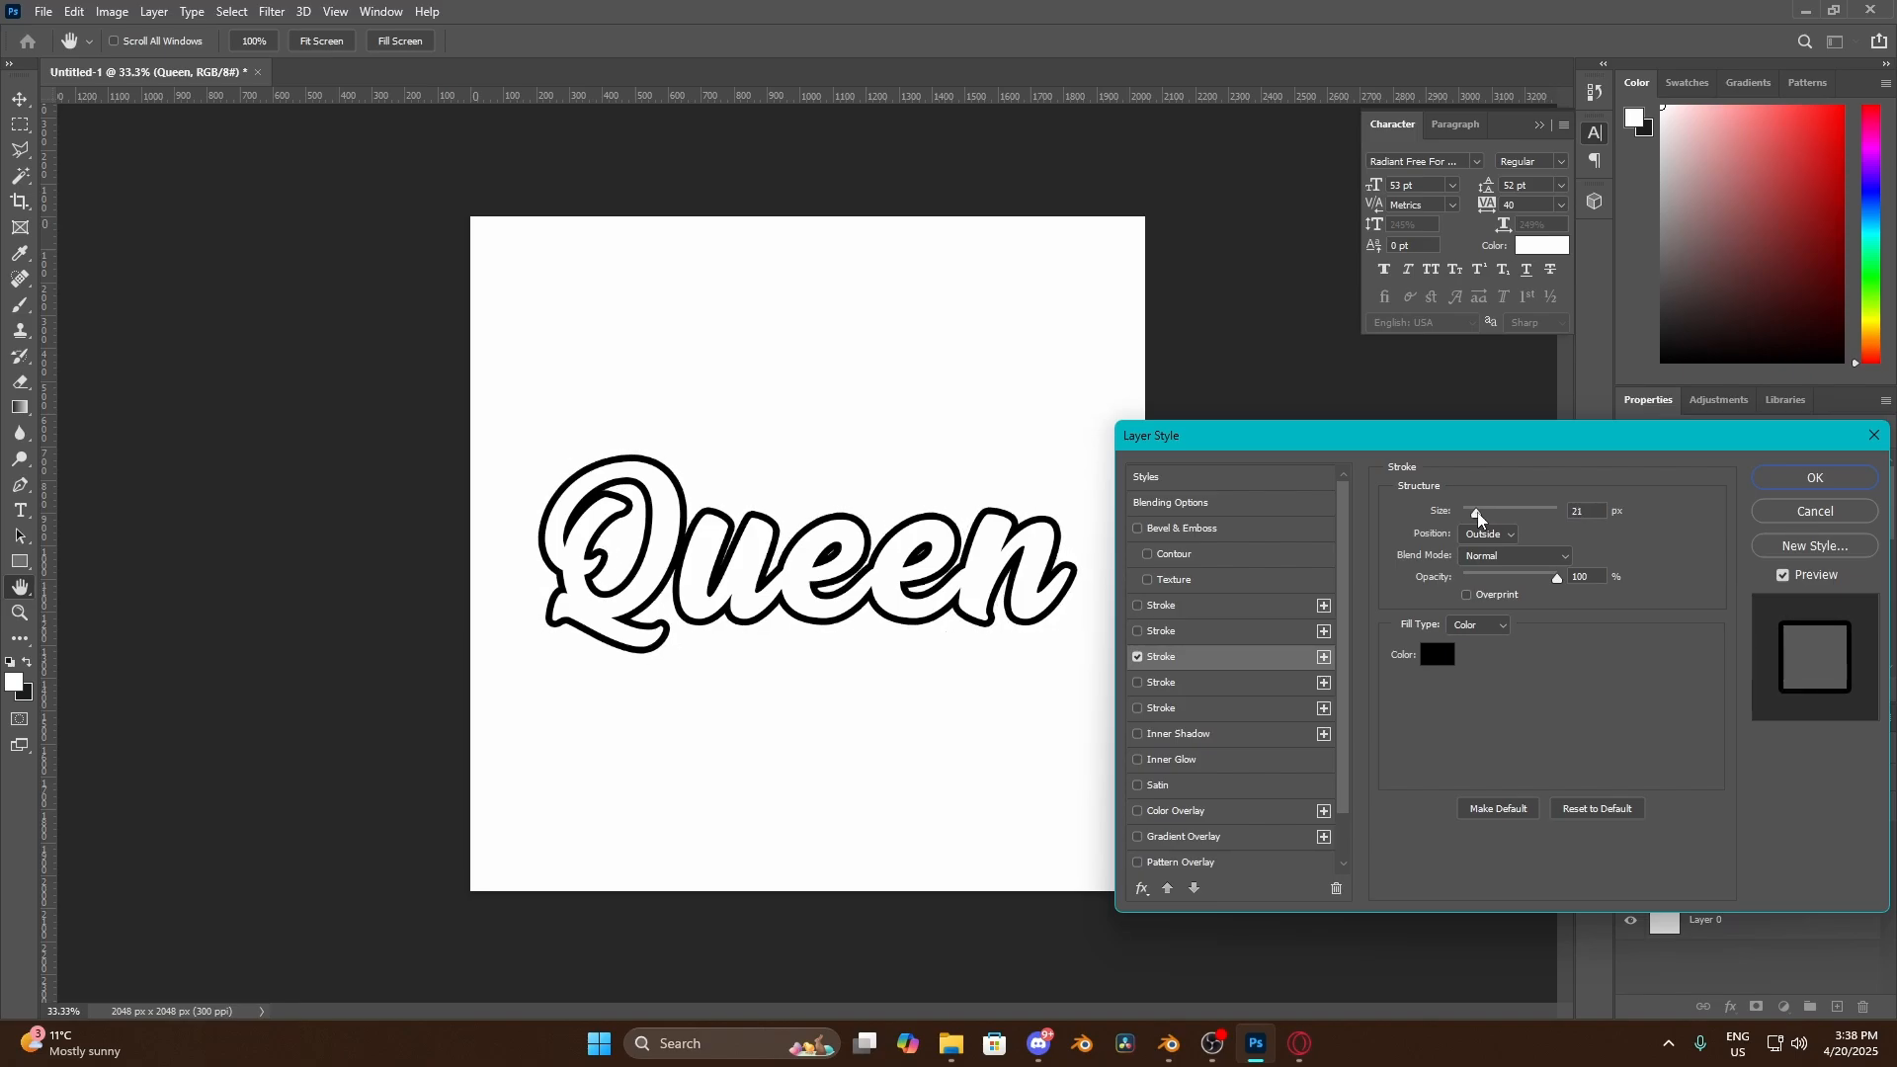
{"action": "left_click_drag", "start_coordinate": [1479, 516], "coordinate": [1476, 517]}
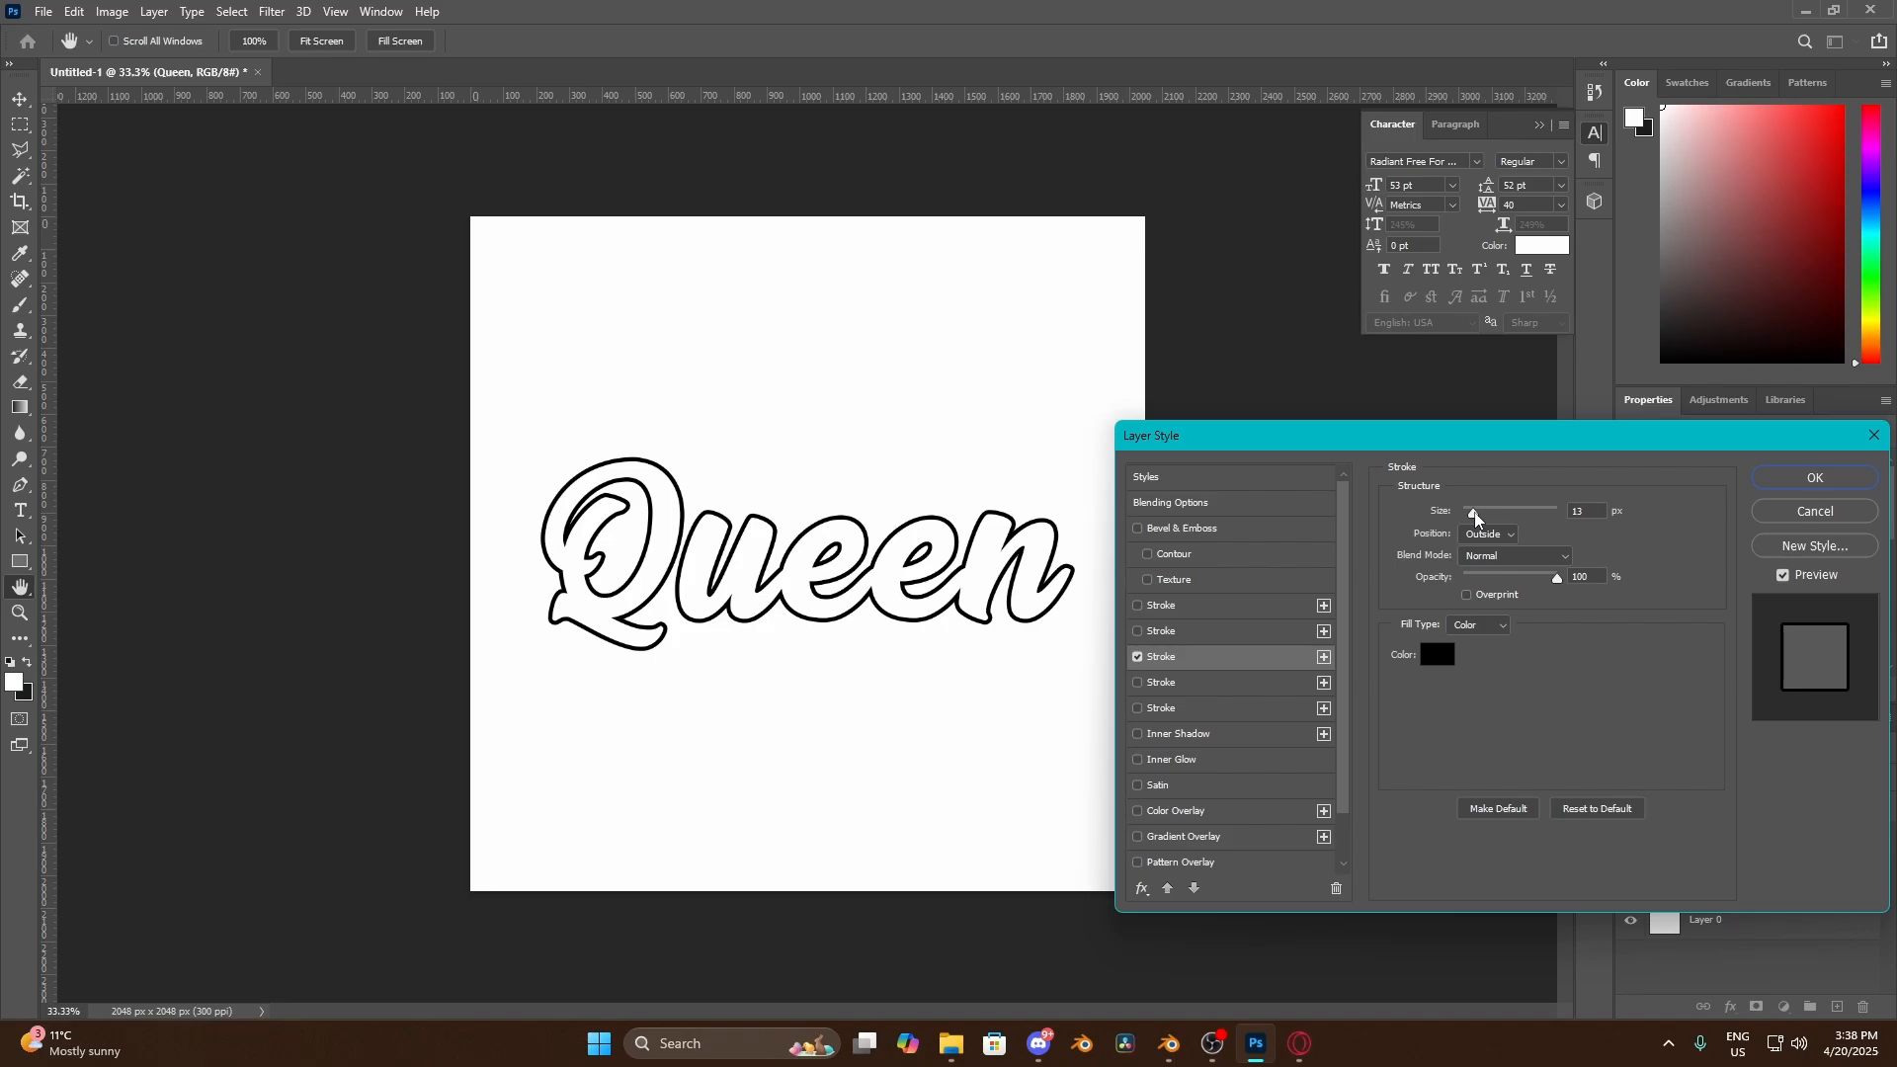
{"action": "left_click", "coordinate": [1474, 511]}
Enable two more black outside strokes on the text, sized 18 px for the second and 35 px for the third
{"action": "left_click", "coordinate": [1193, 681]}
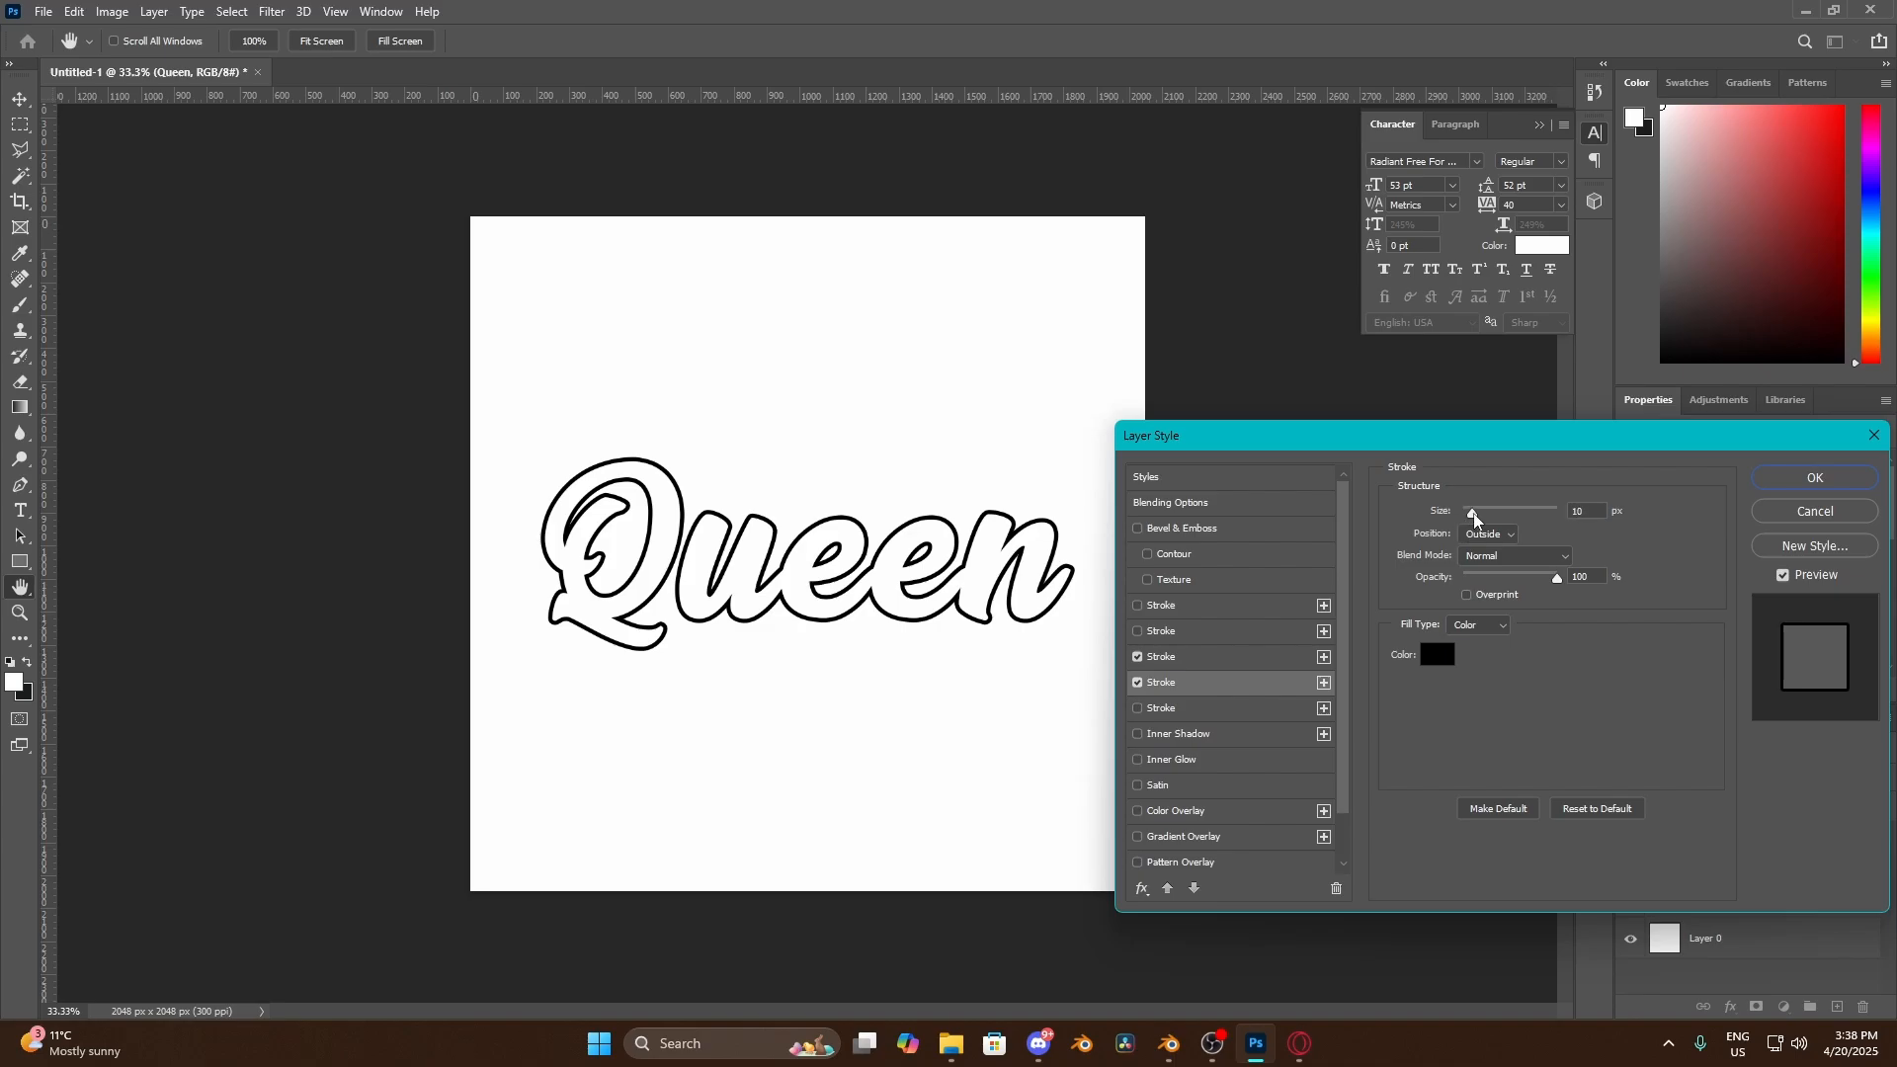
{"action": "mouse_move", "coordinate": [1475, 513]}
{"action": "left_mouse_down"}
{"action": "mouse_move", "coordinate": [1492, 514]}
{"action": "mouse_move", "coordinate": [1476, 514]}
{"action": "left_mouse_up"}
{"action": "left_click", "coordinate": [1137, 709]}
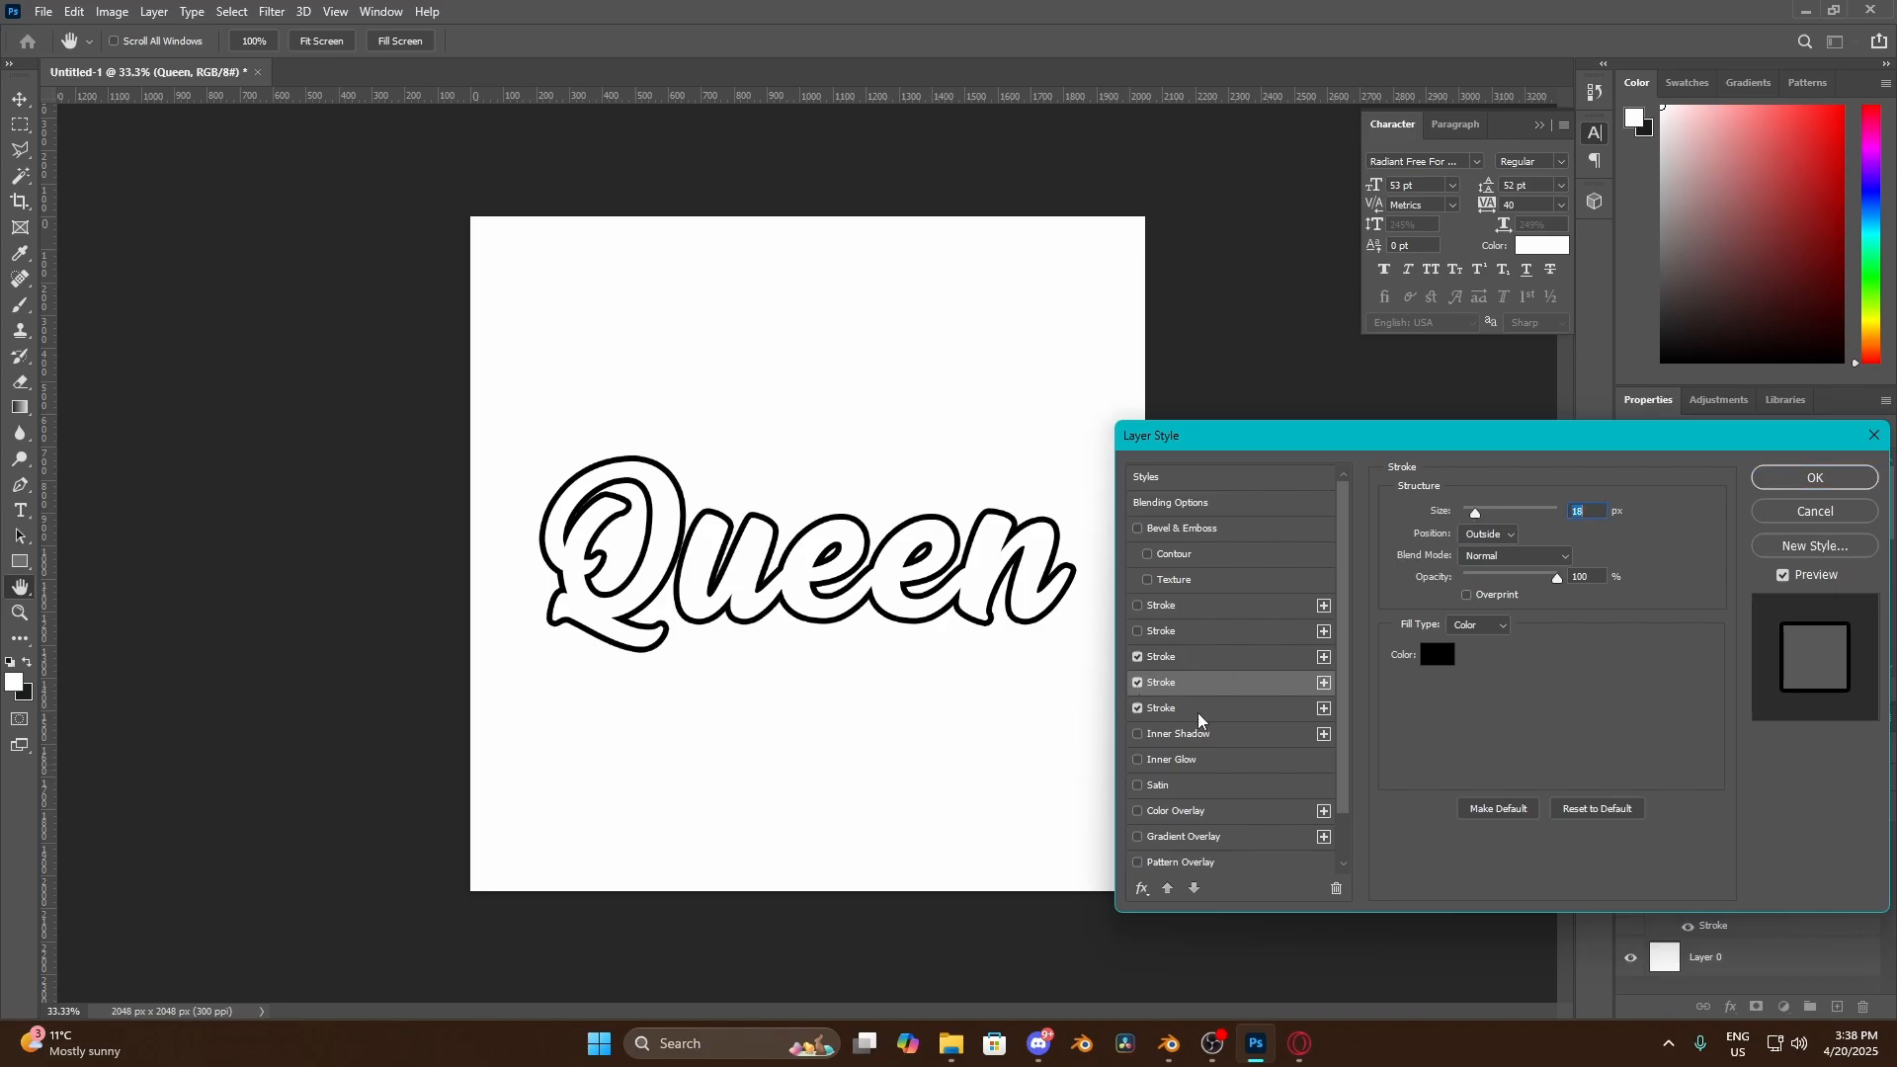
{"action": "left_click", "coordinate": [1200, 712]}
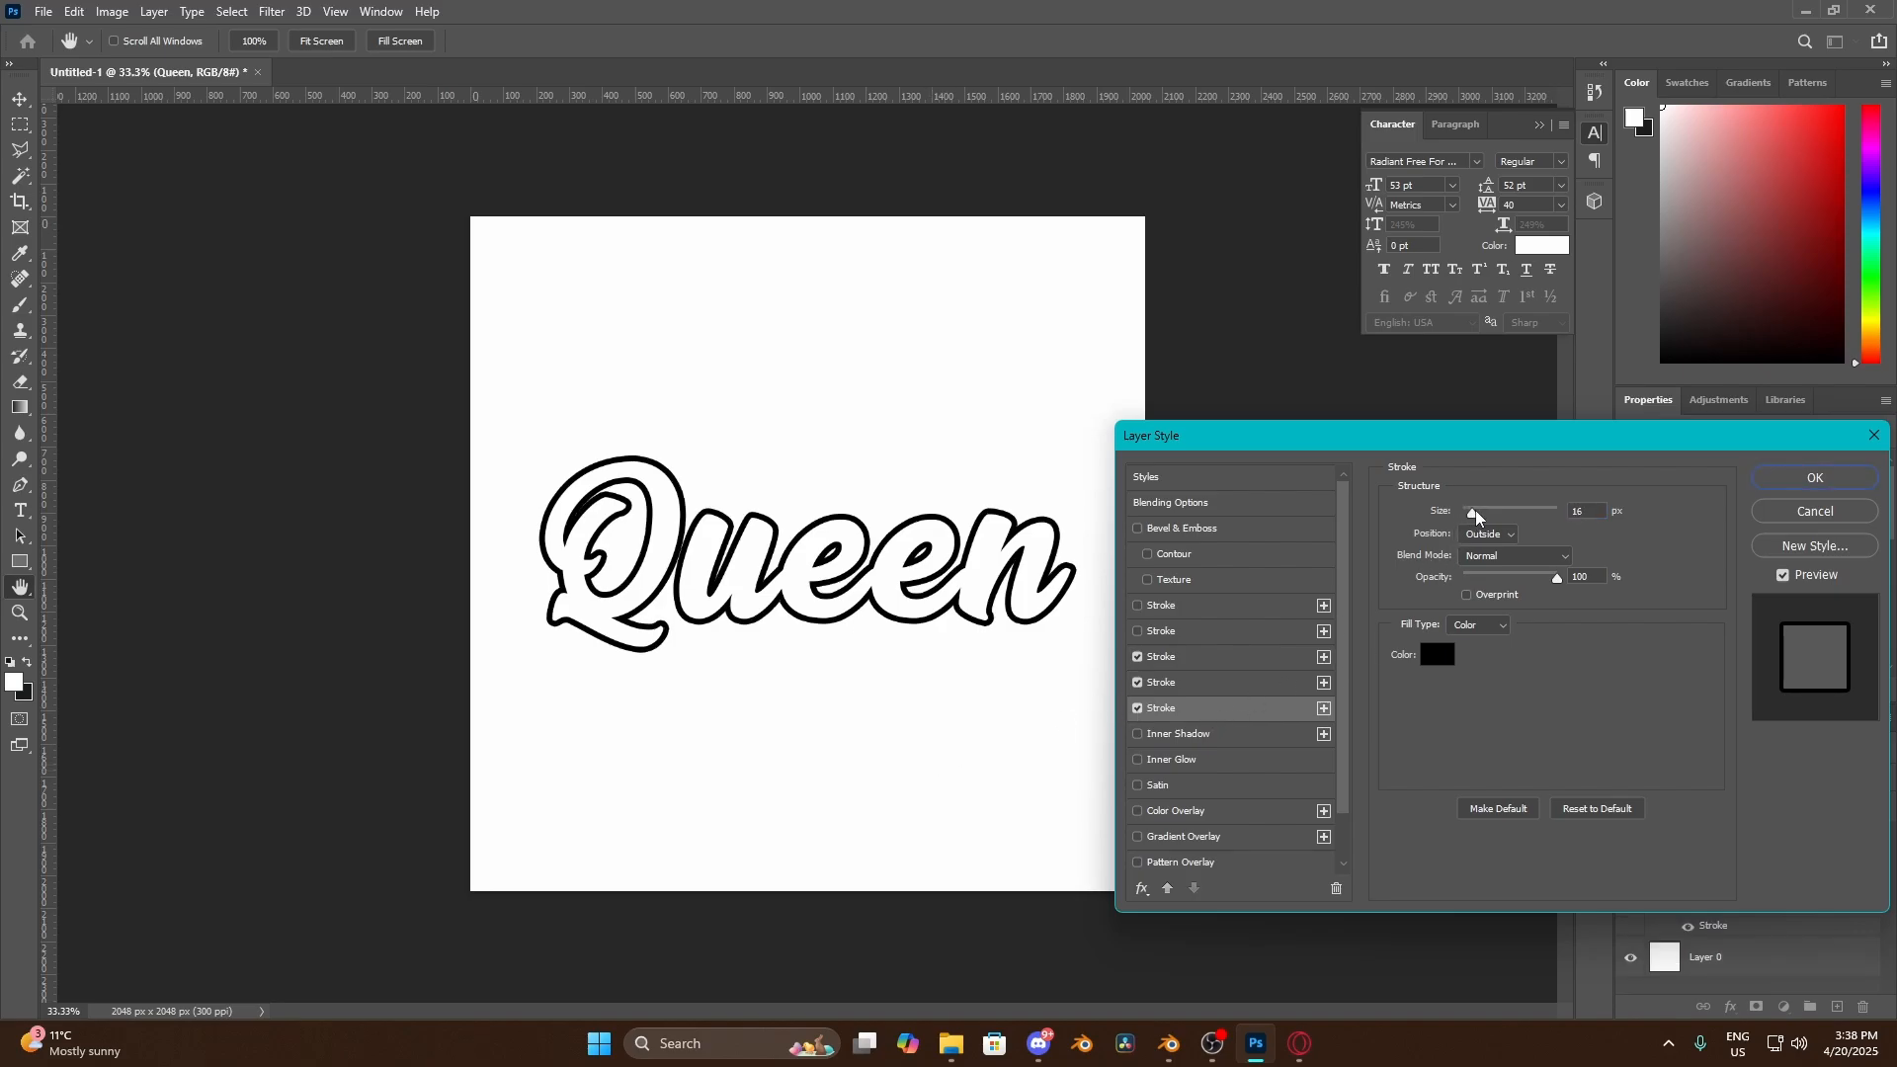
{"action": "left_click_drag", "start_coordinate": [1474, 510], "coordinate": [1481, 512]}
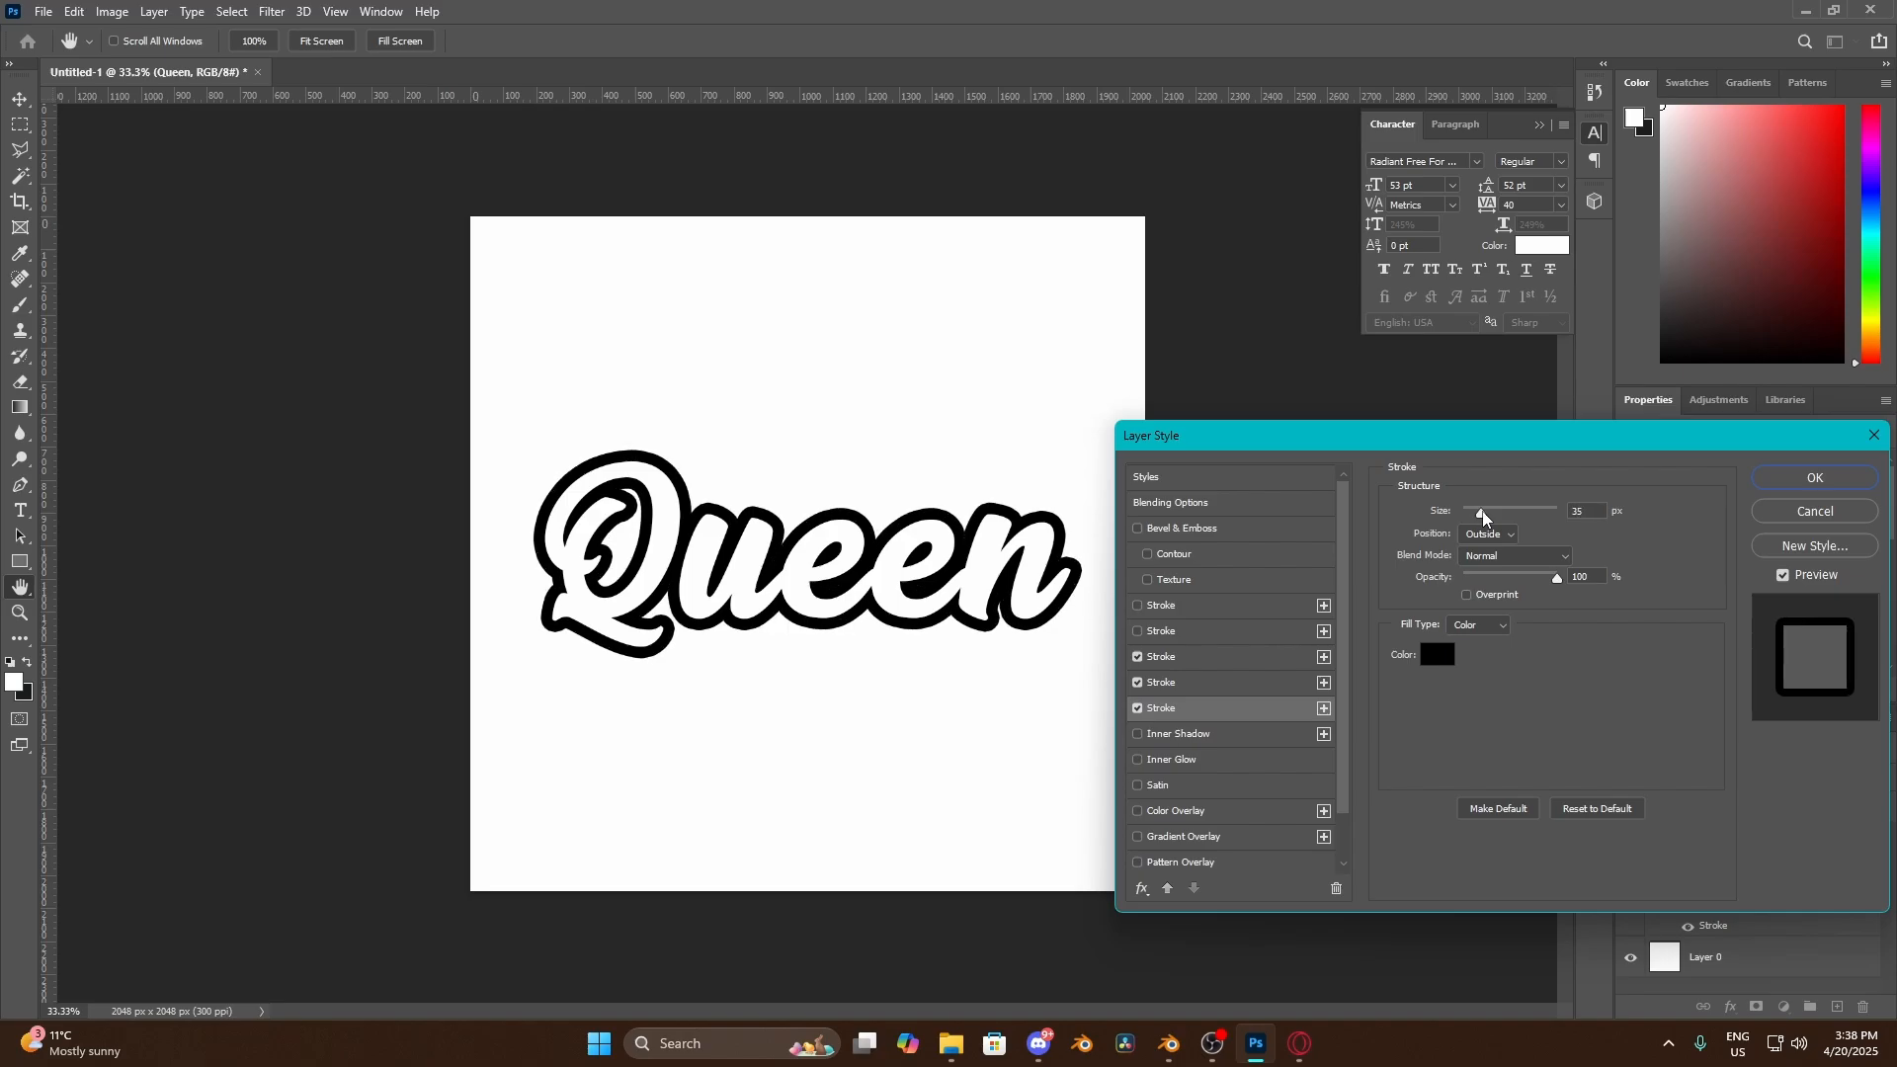
Make the middle stroke white, ffffff, and set its size to 27 px
{"action": "left_click", "coordinate": [1230, 682]}
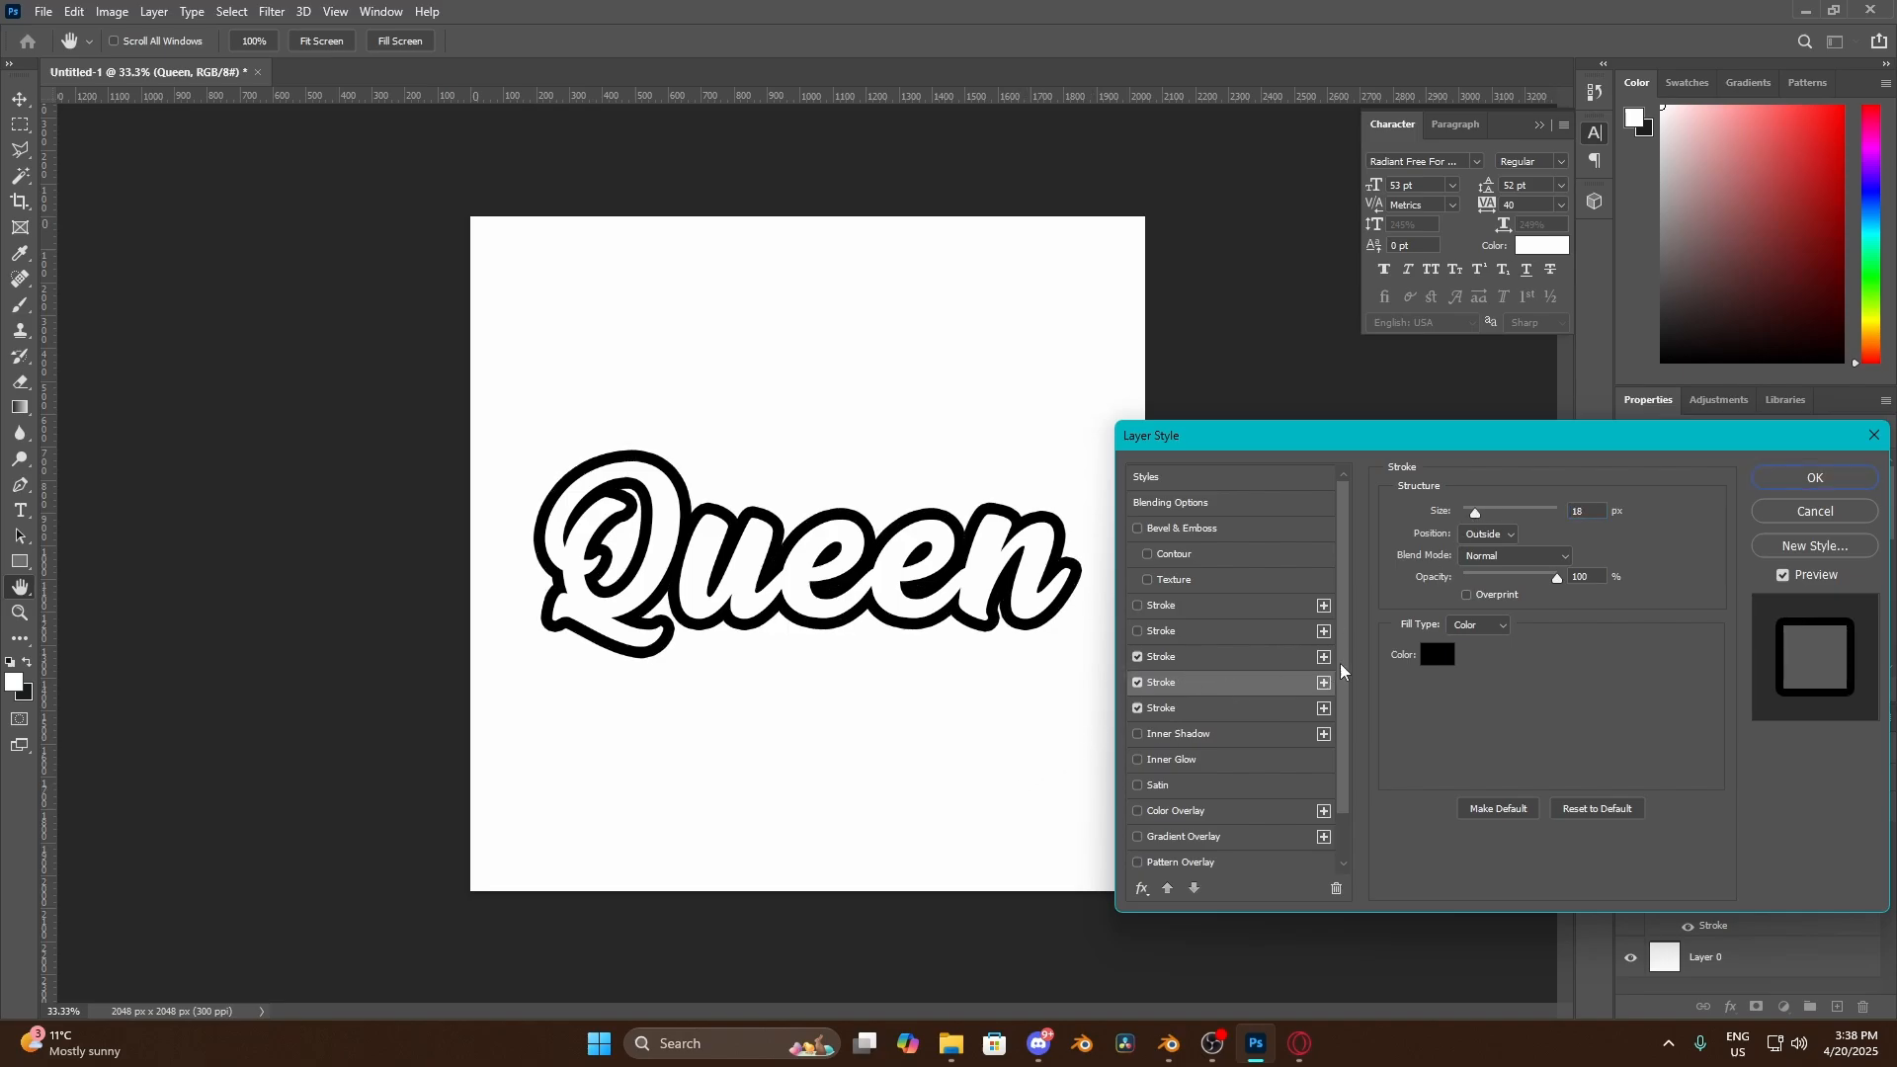
{"action": "left_click", "coordinate": [1438, 654]}
{"action": "left_click_drag", "start_coordinate": [412, 485], "coordinate": [132, 300]}
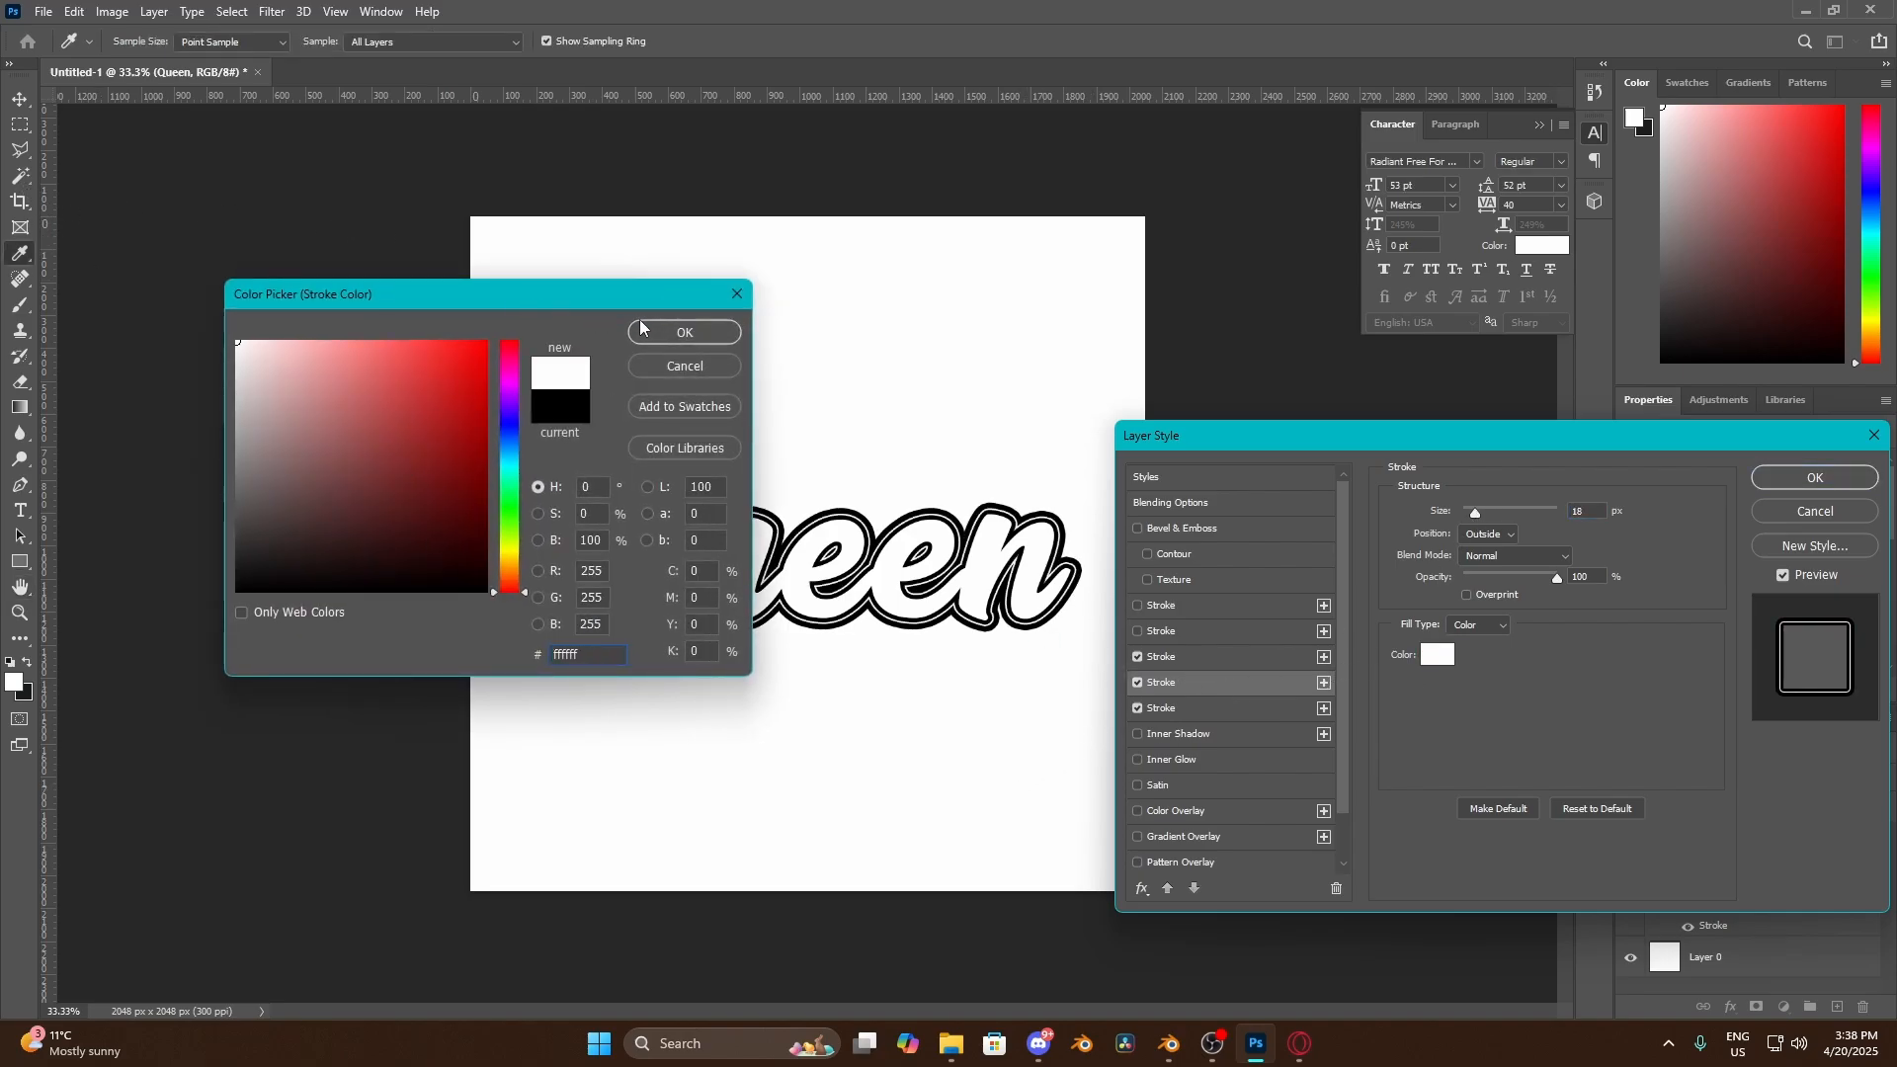
{"action": "left_click", "coordinate": [682, 334]}
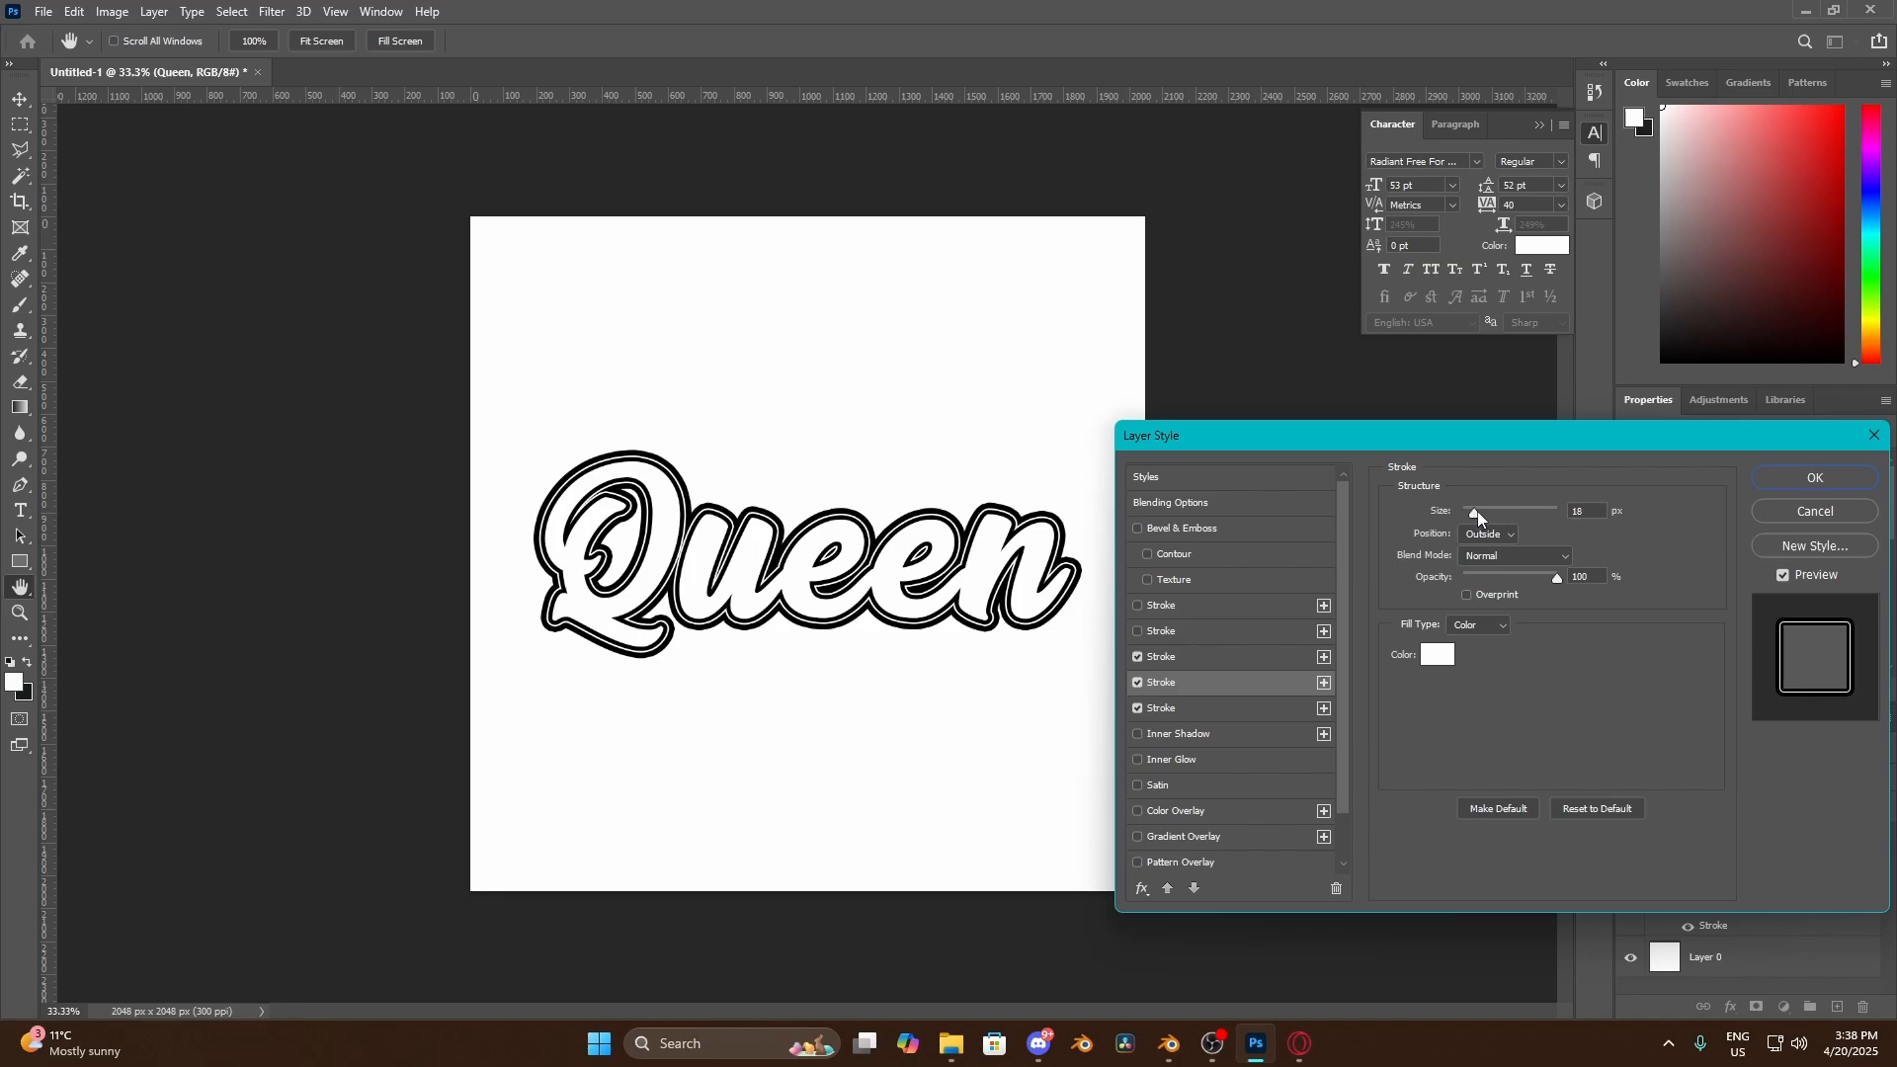
{"action": "left_click_drag", "start_coordinate": [1478, 512], "coordinate": [1480, 512]}
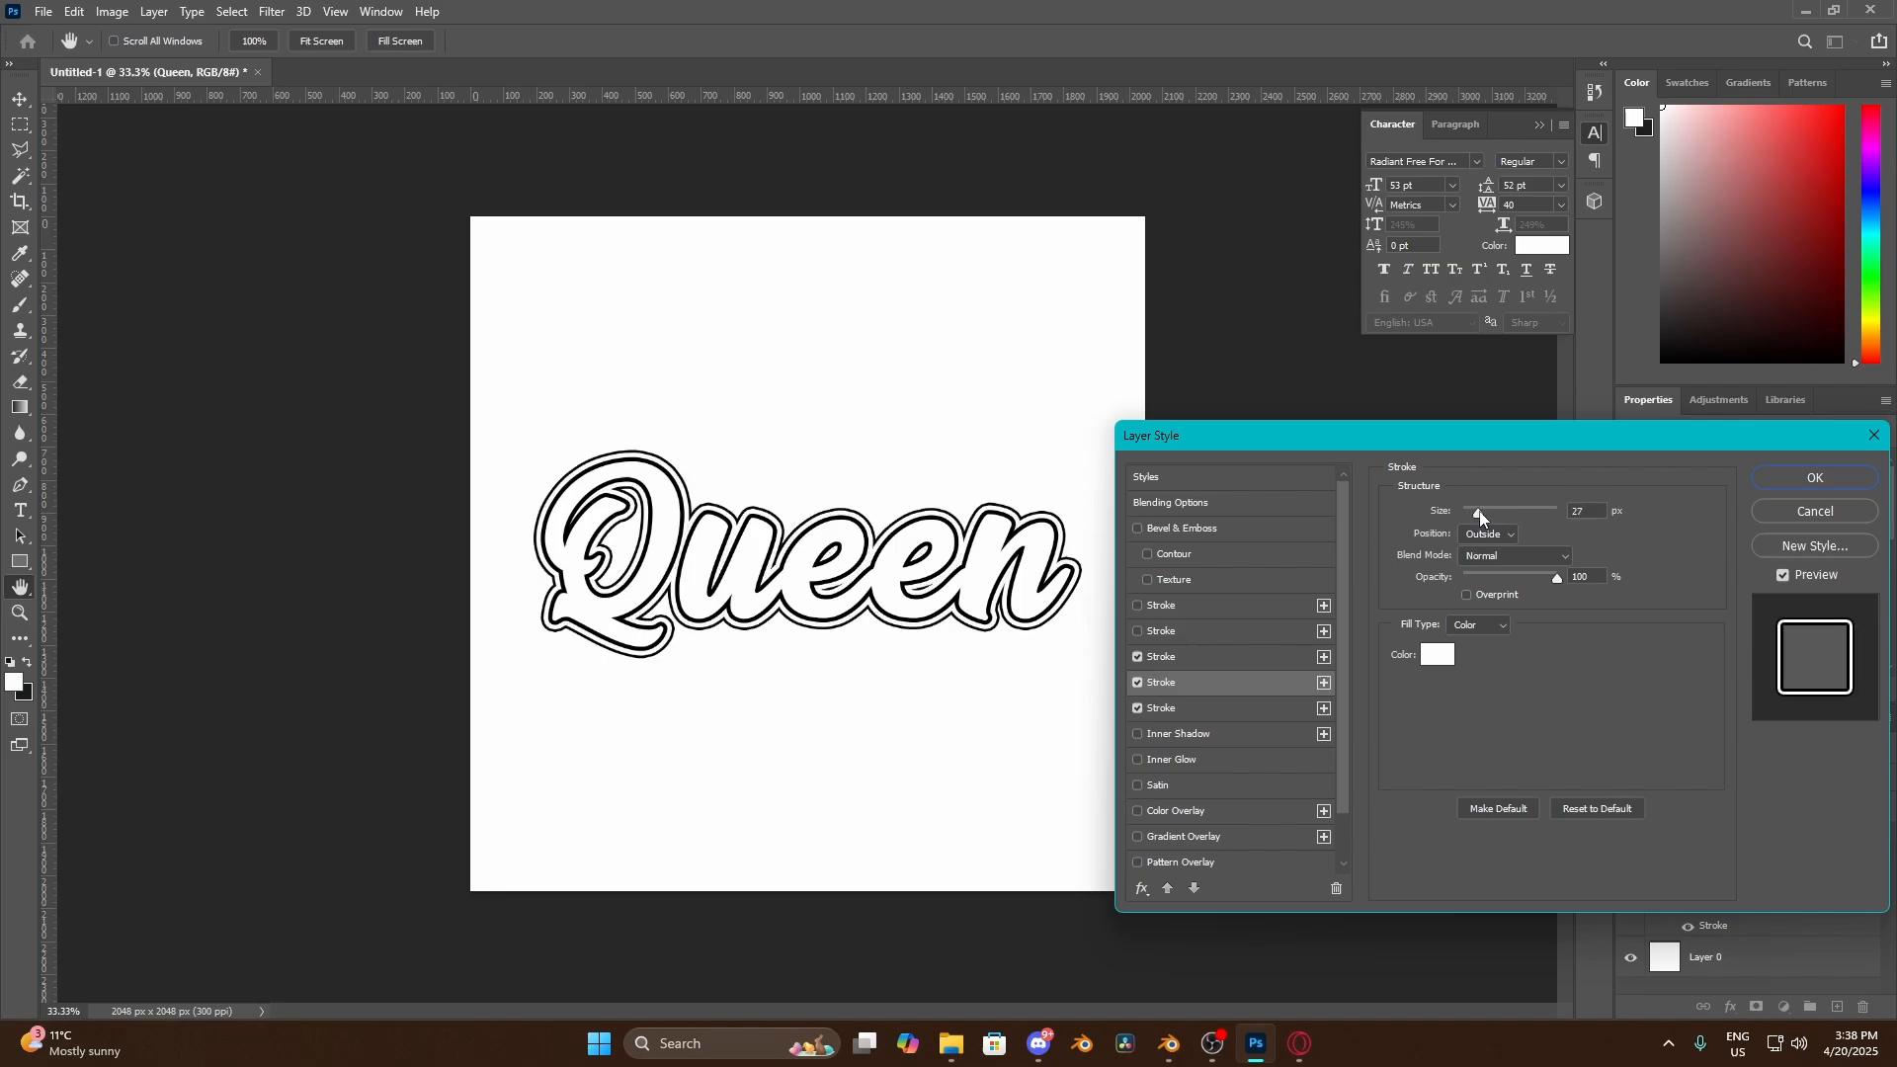
Set the outermost black stroke's size to 49 px and apply the layer style
{"action": "left_click", "coordinate": [1244, 707]}
{"action": "left_click_drag", "start_coordinate": [1474, 518], "coordinate": [1487, 517]}
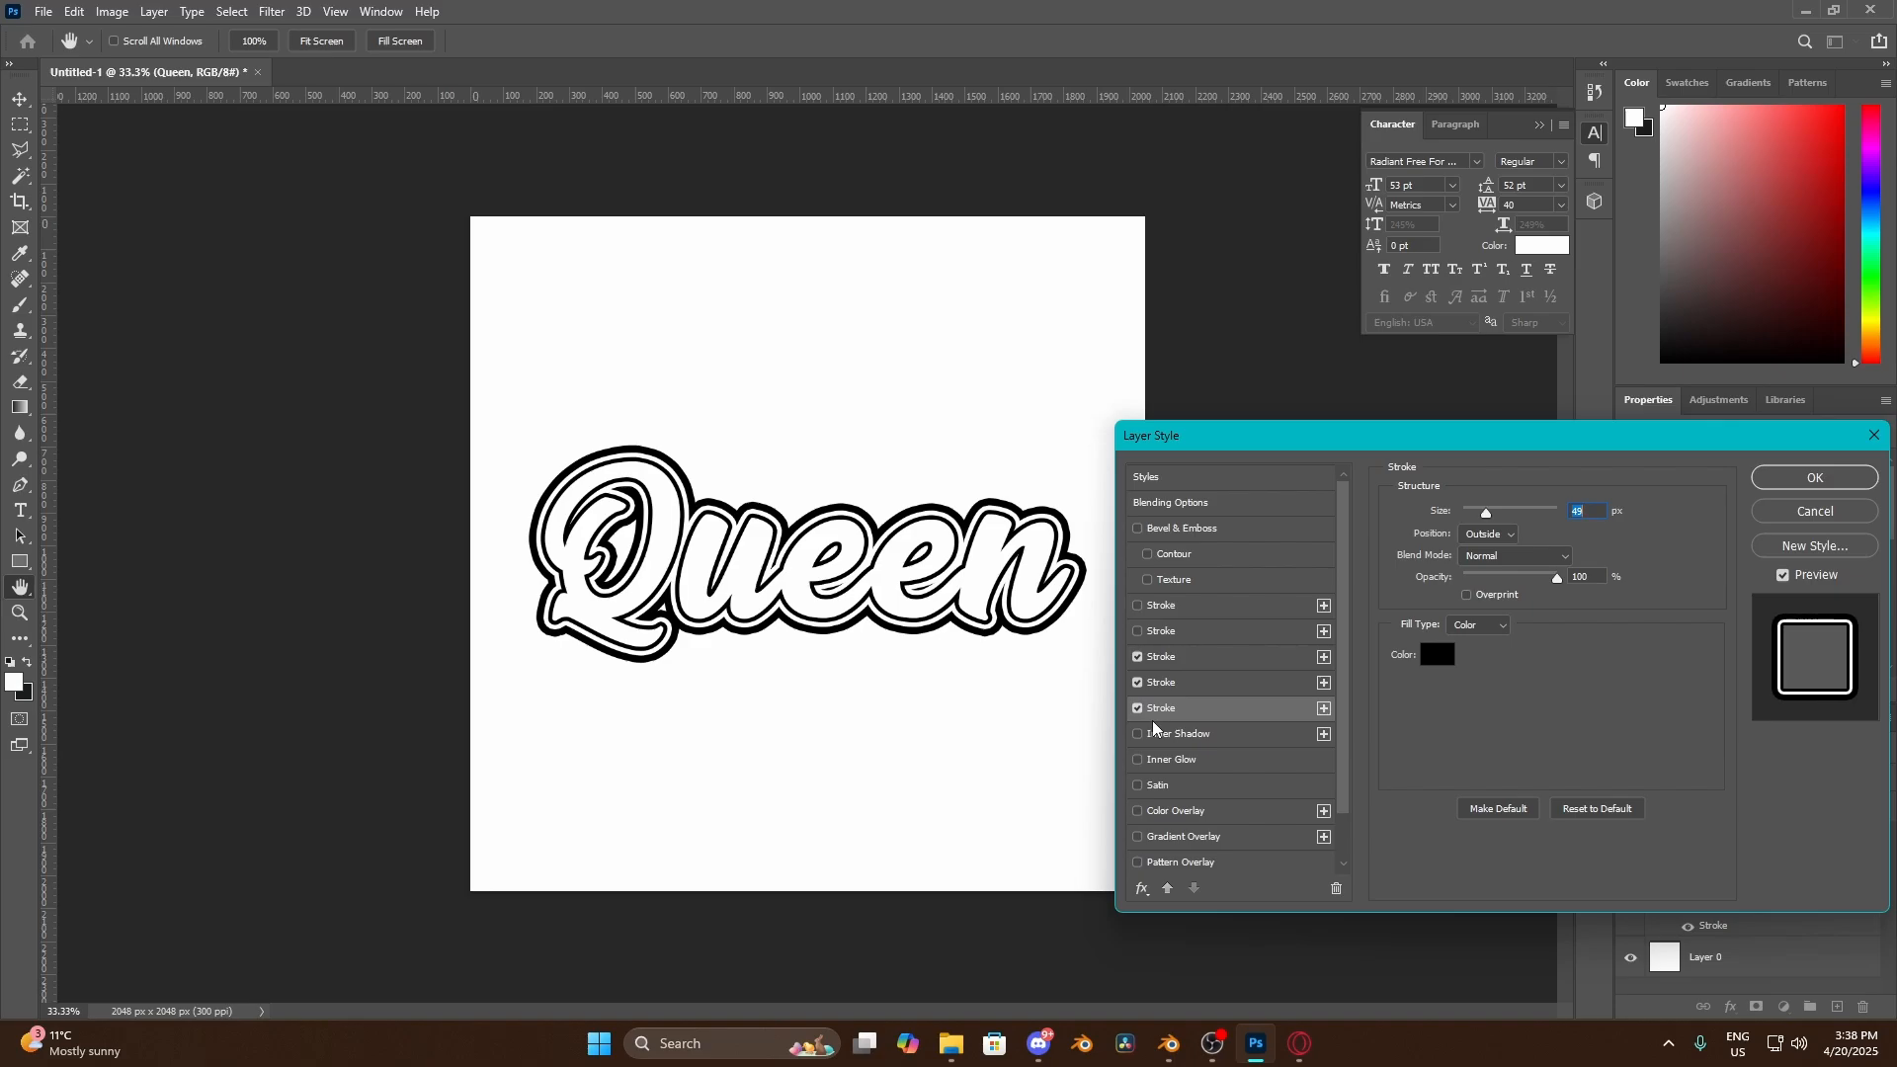
{"action": "key", "text": "Return"}
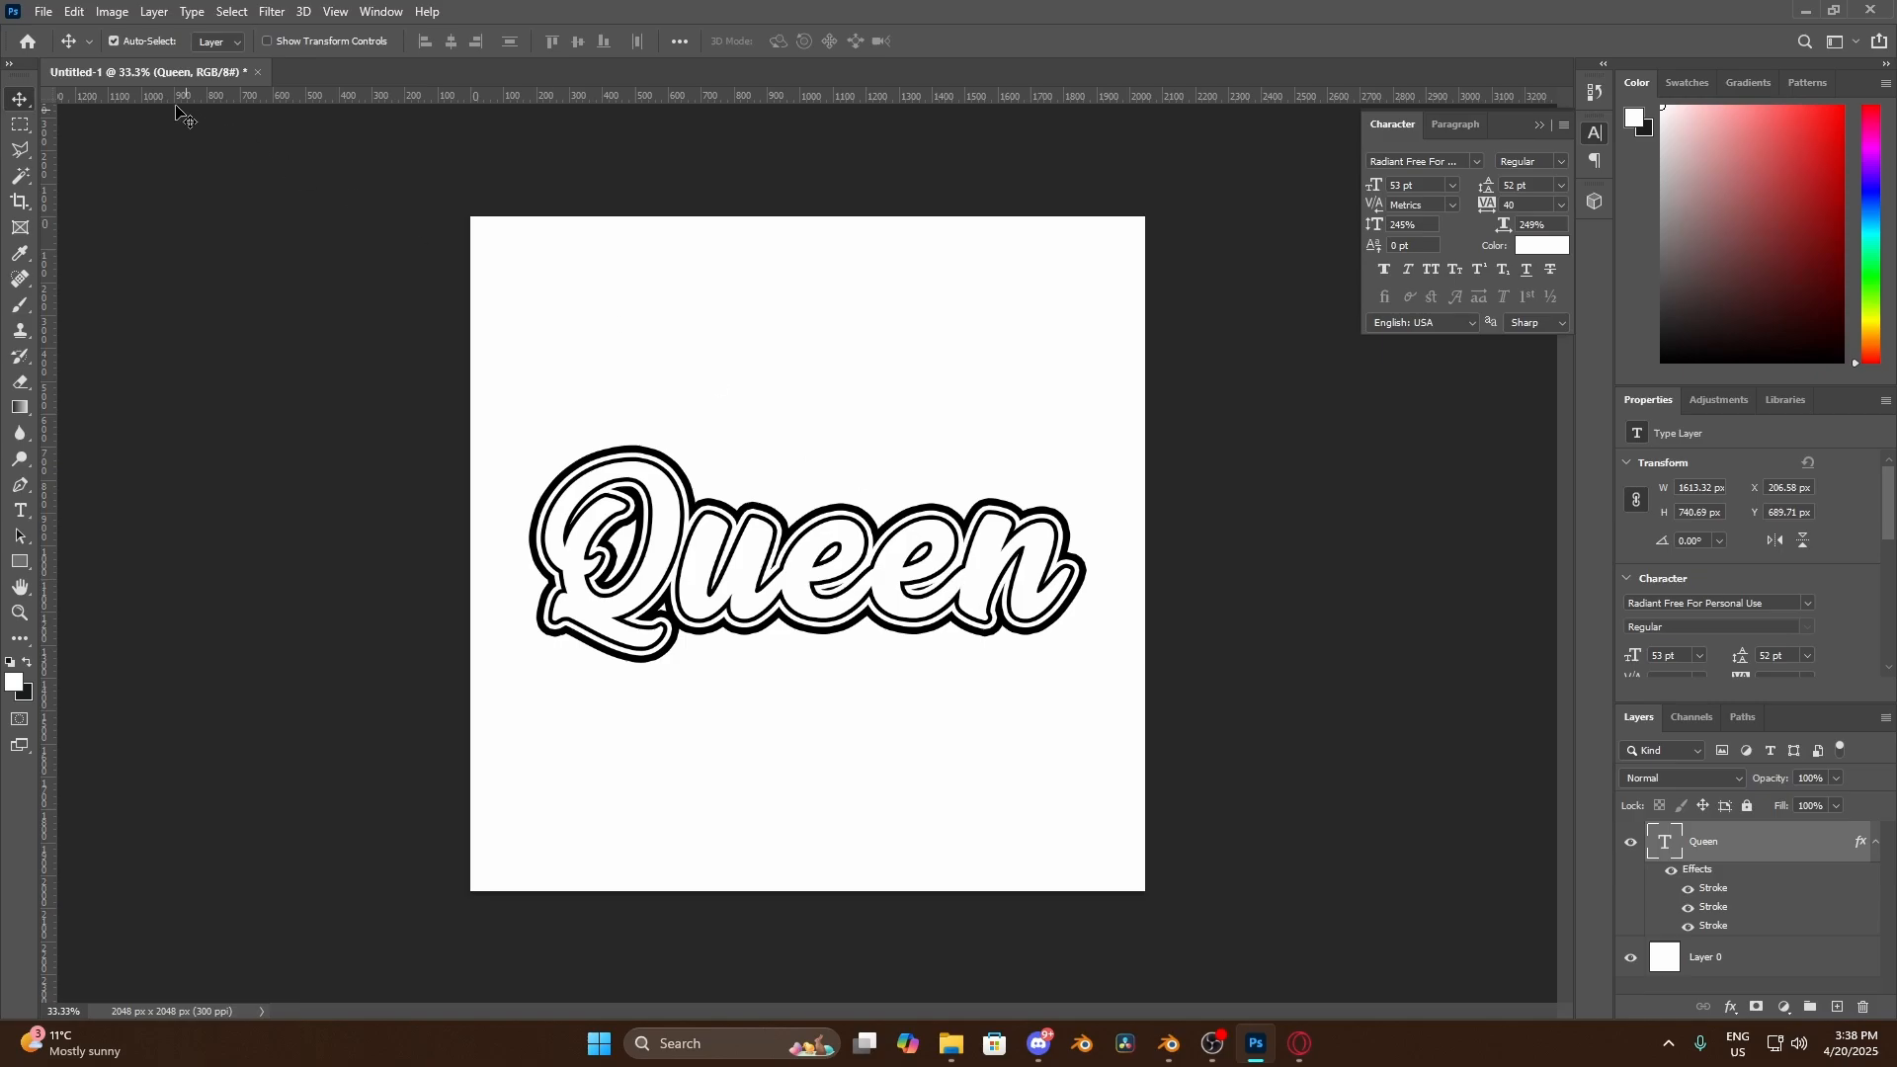
Start a quick PNG export of the design and create a Desktop folder named ........queen
{"action": "left_click", "coordinate": [42, 13]}
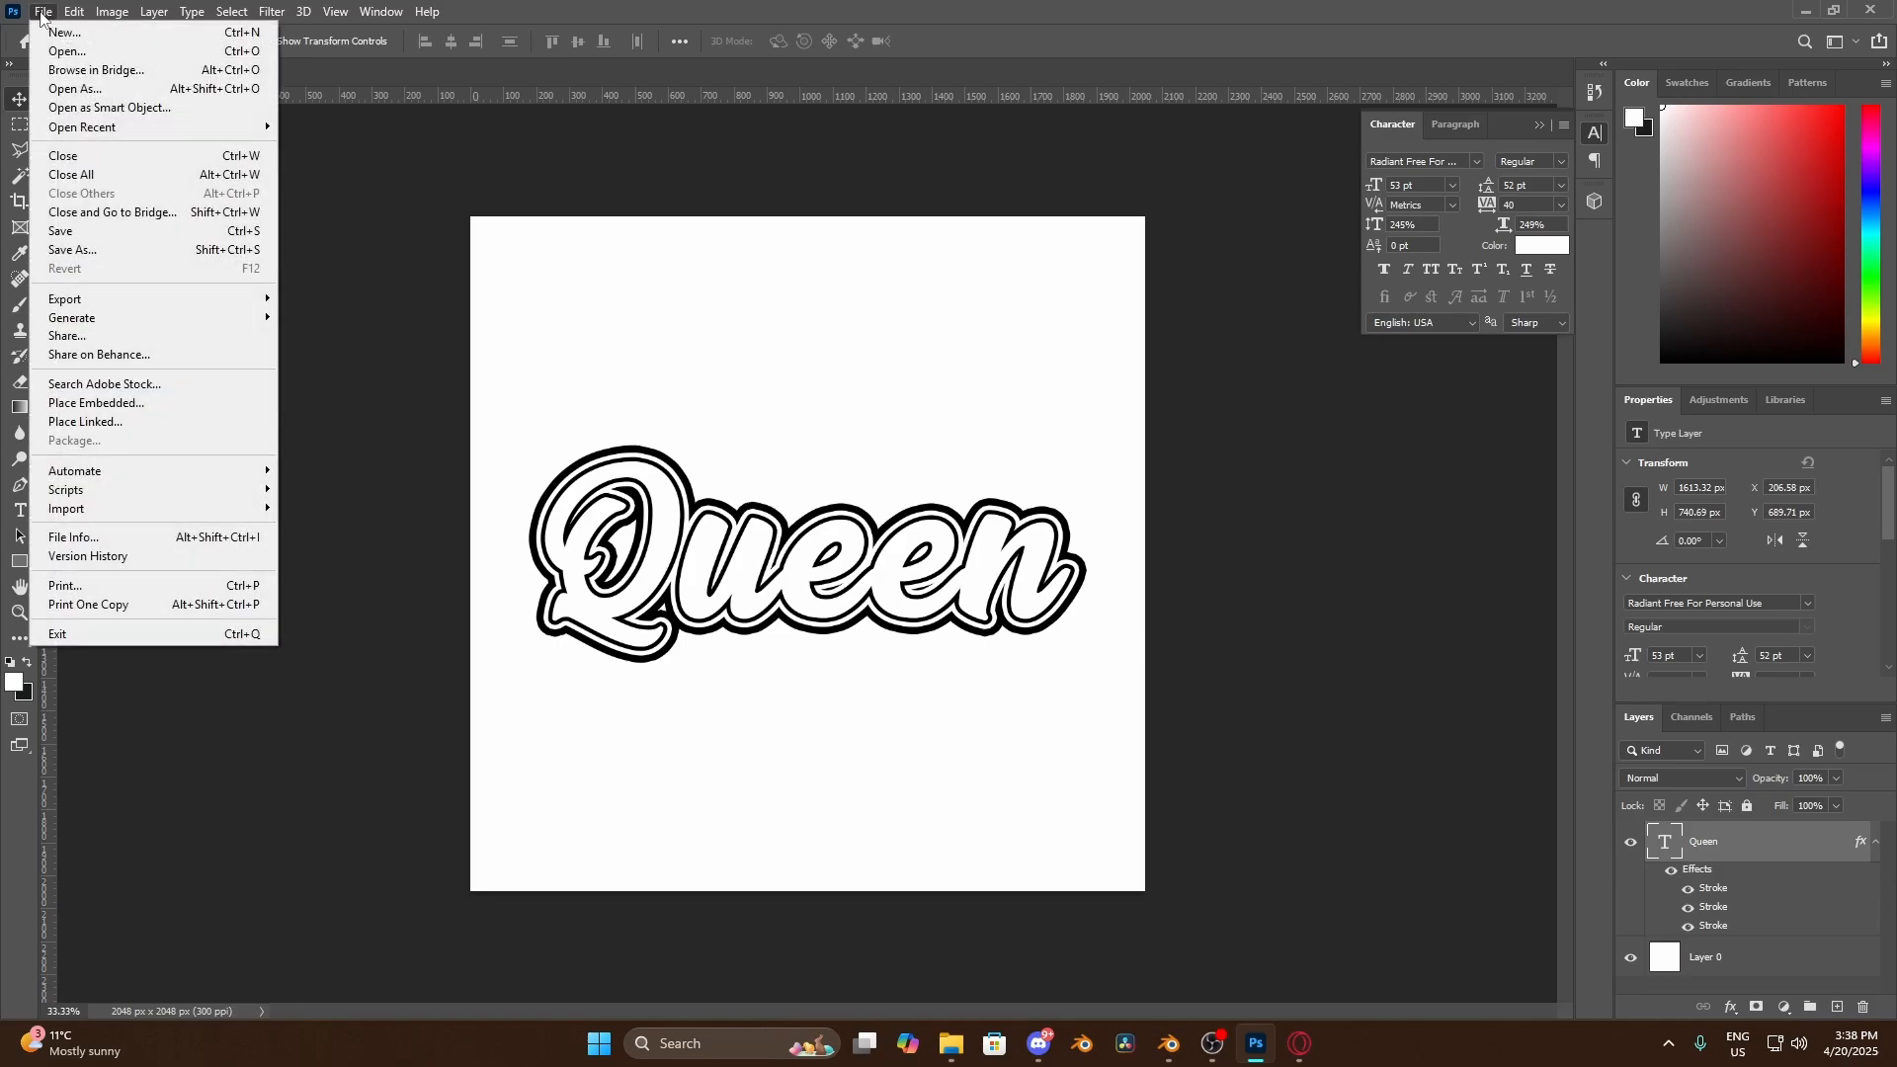
{"action": "mouse_move", "coordinate": [237, 297]}
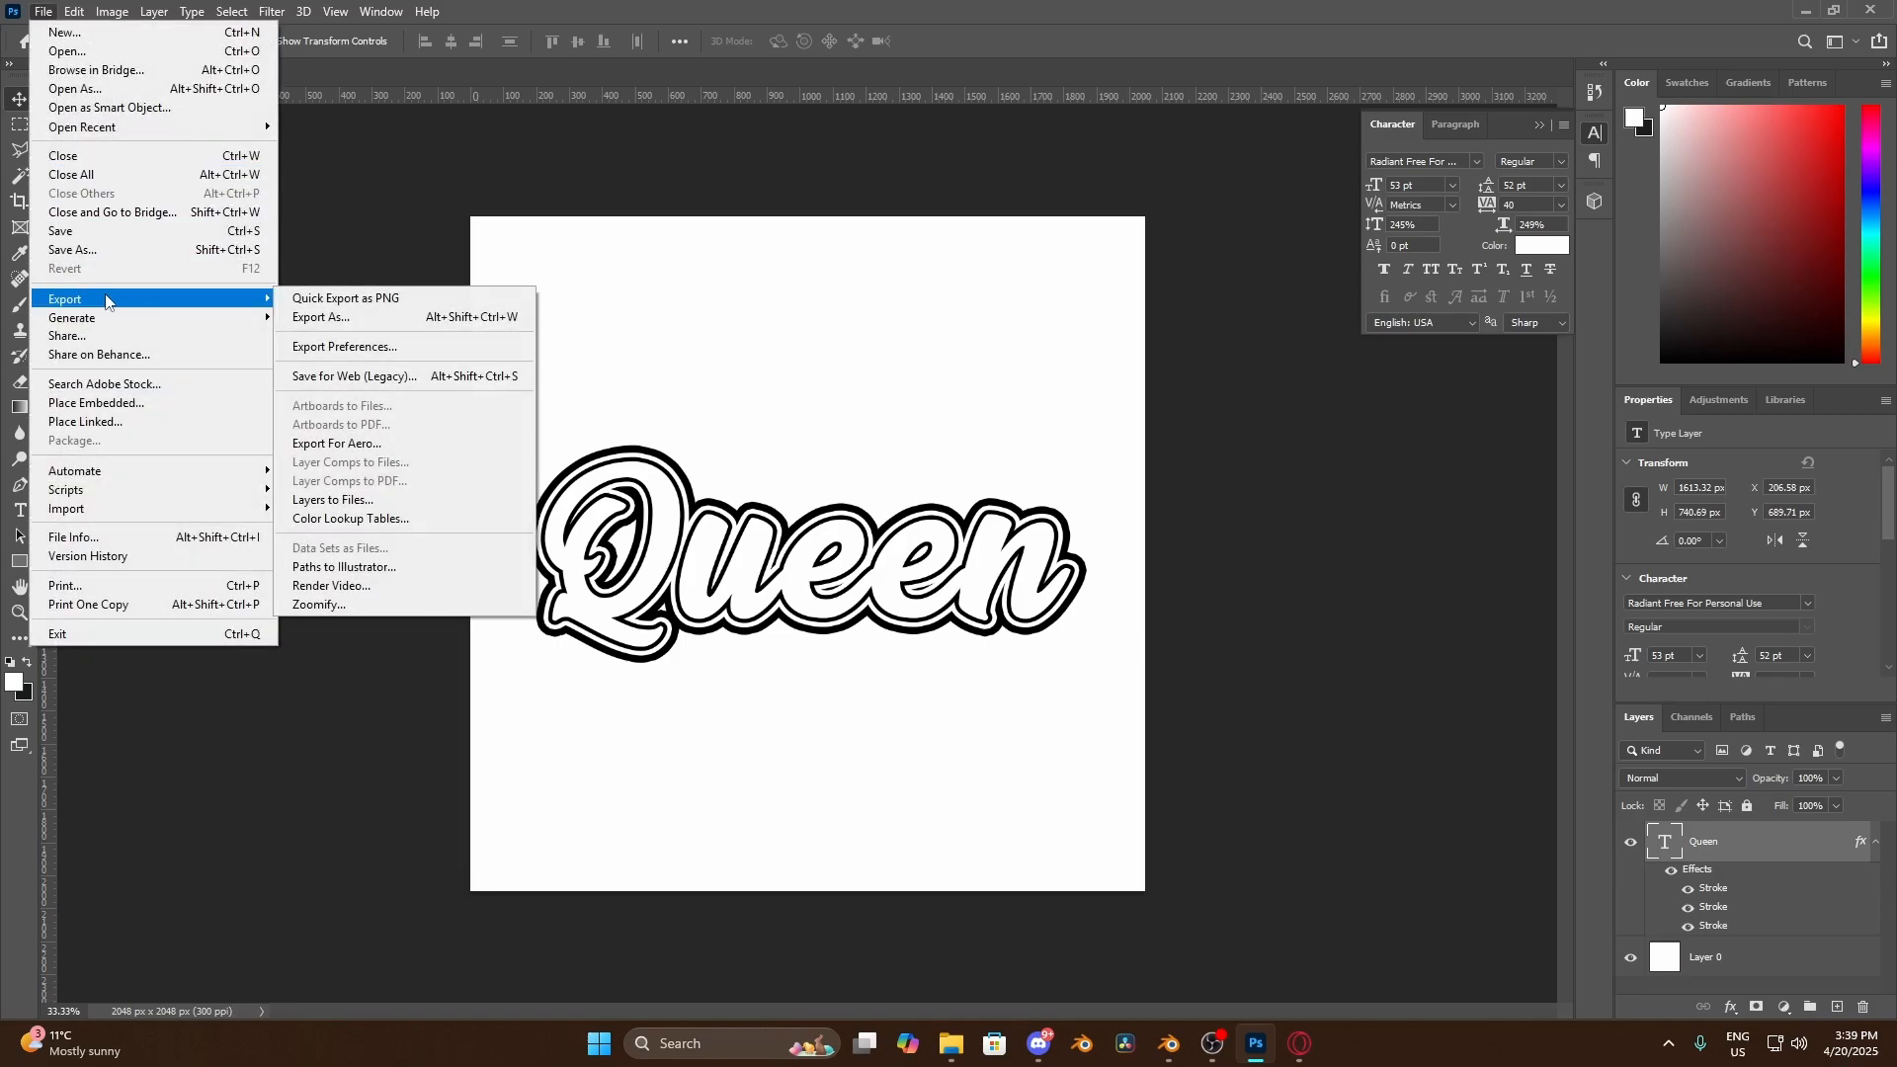
{"action": "left_click", "coordinate": [384, 300]}
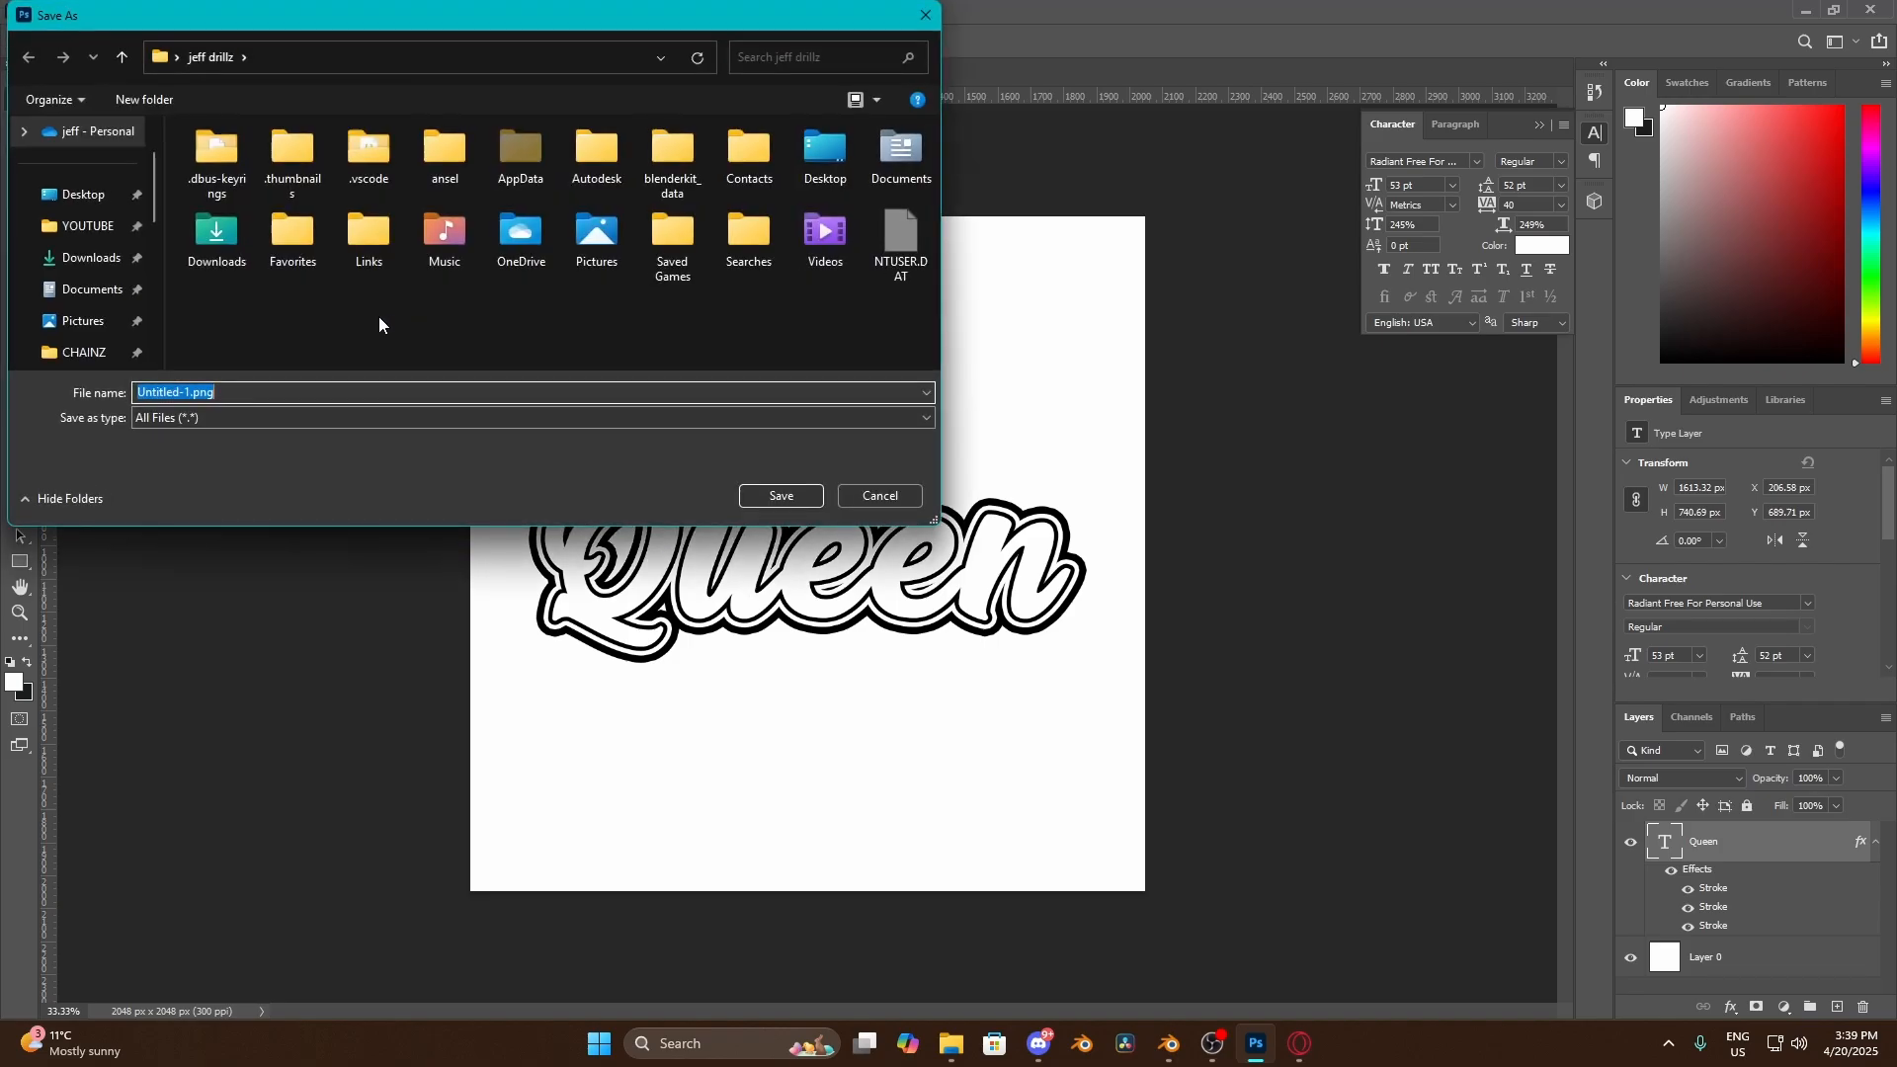
{"action": "left_click", "coordinate": [83, 194]}
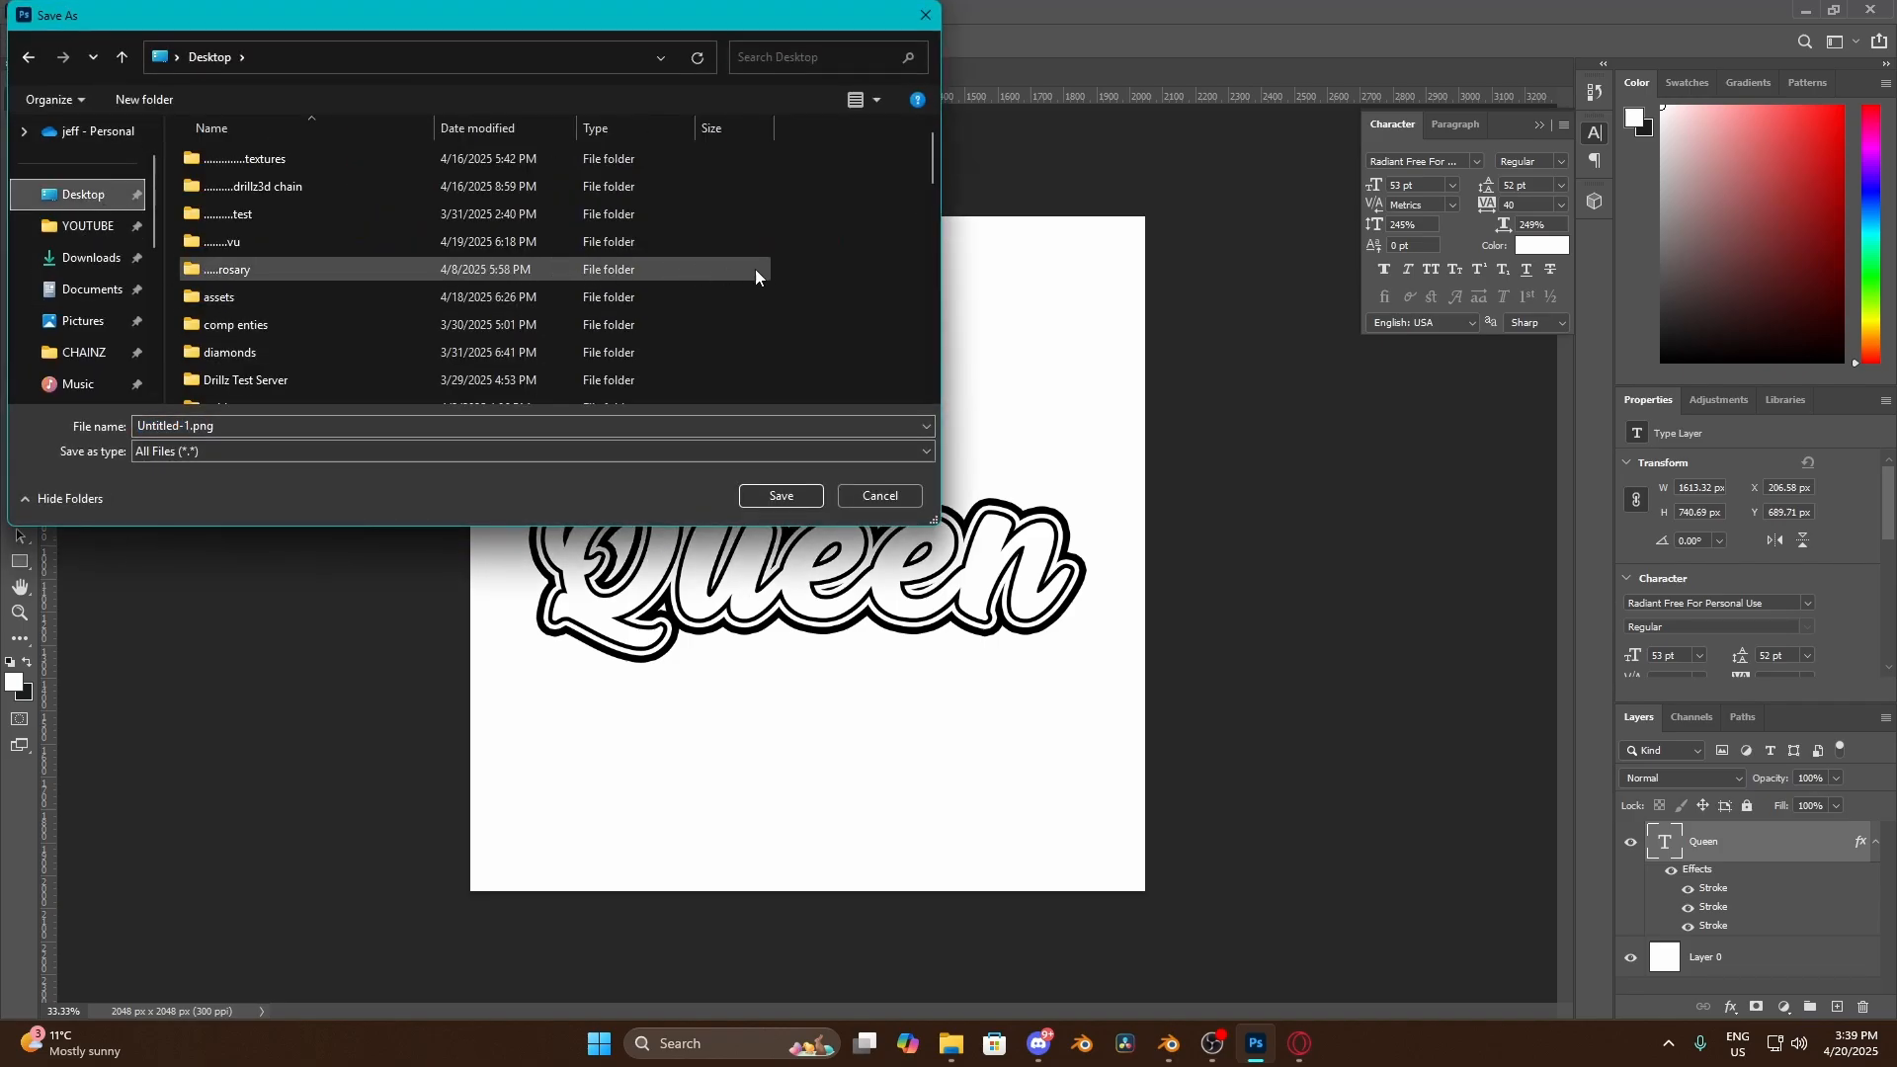
{"action": "right_click", "coordinate": [799, 221]}
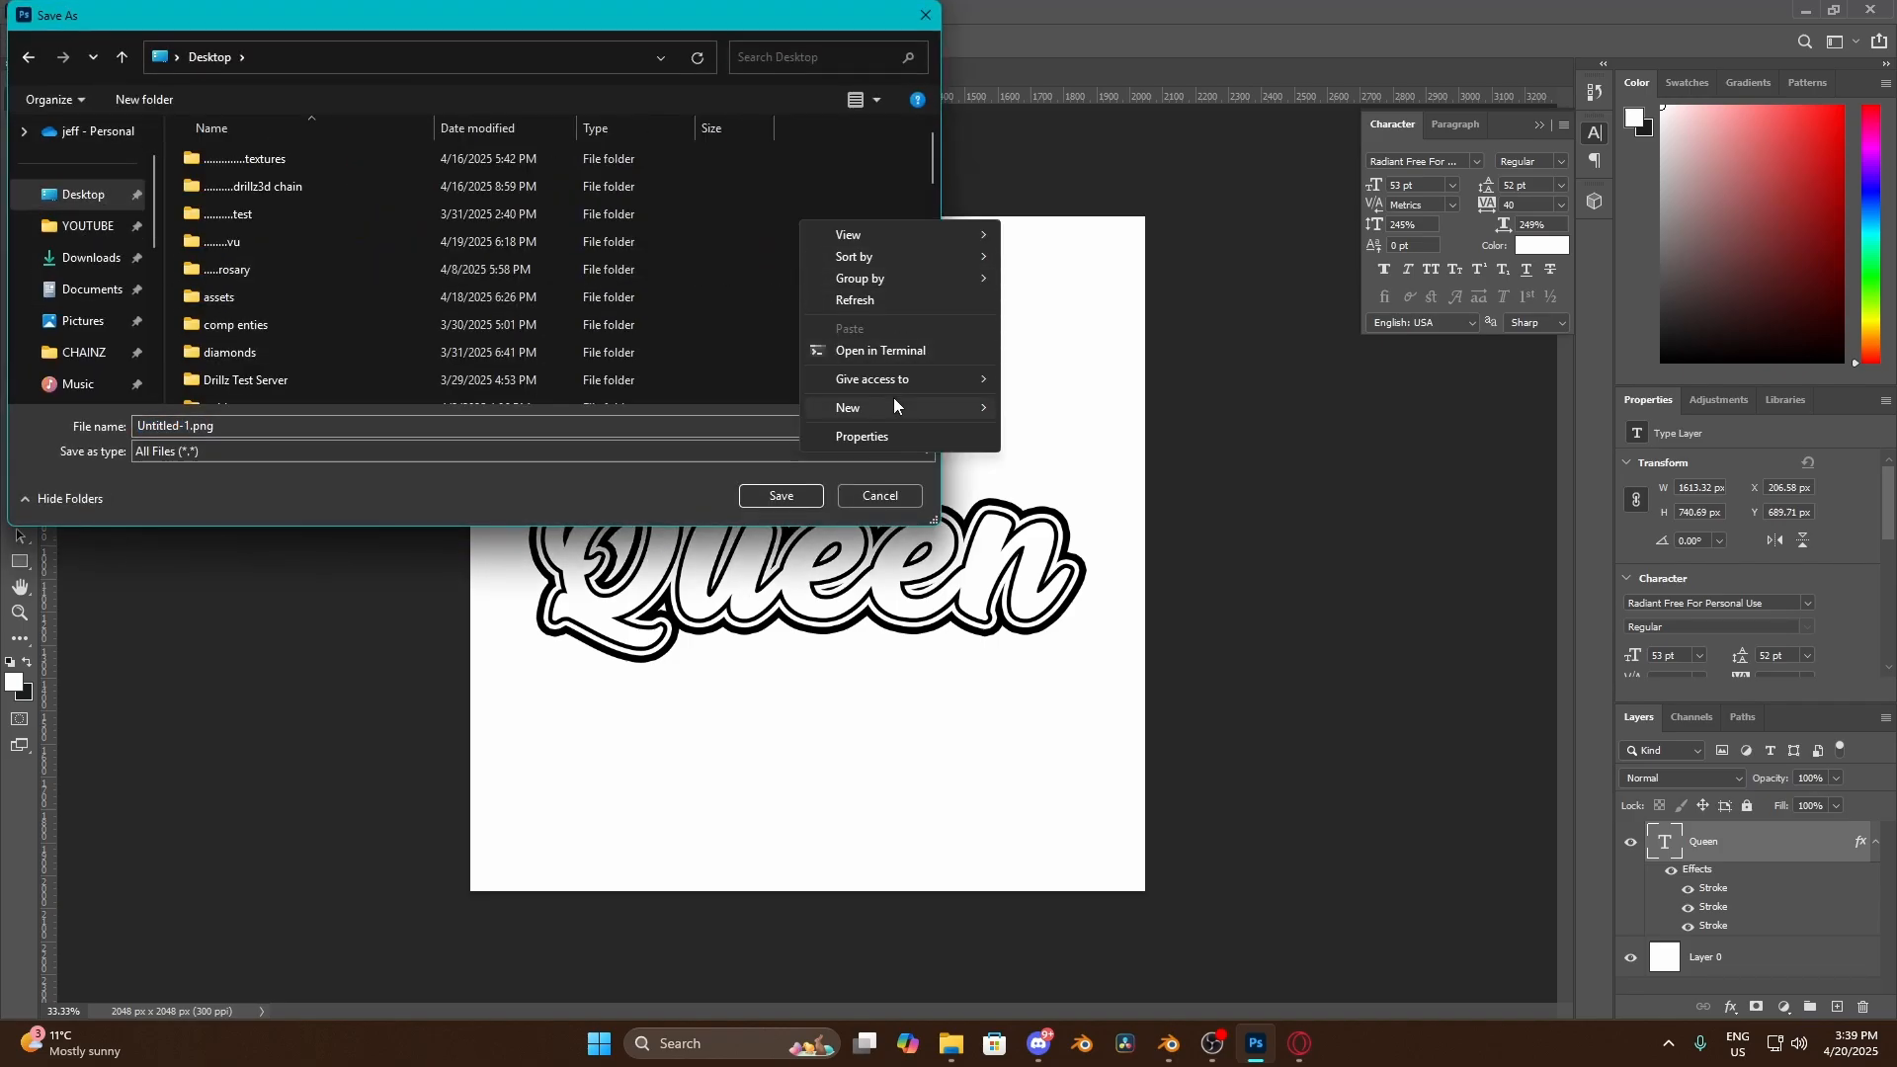
{"action": "mouse_move", "coordinate": [885, 411]}
{"action": "left_click", "coordinate": [1040, 405]}
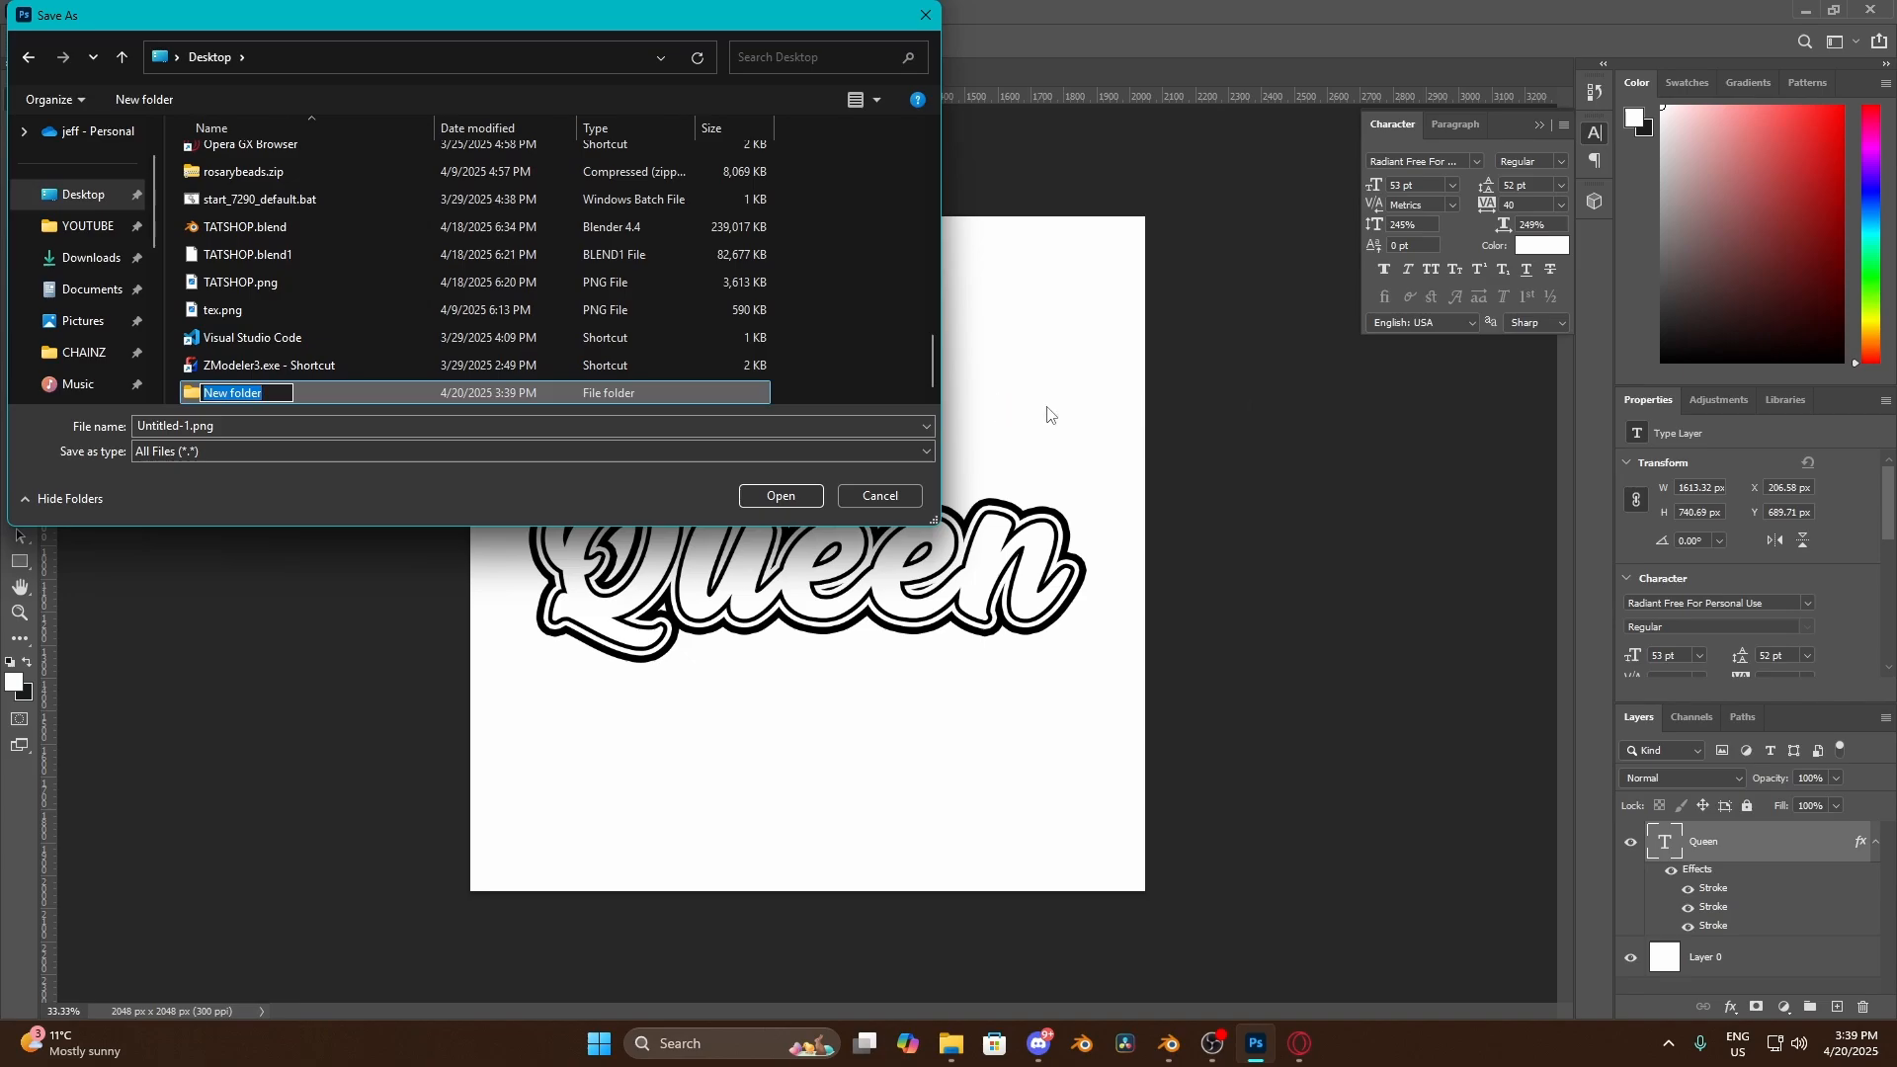
{"action": "type", "text": "........queen"}
{"action": "key", "text": "Return"}
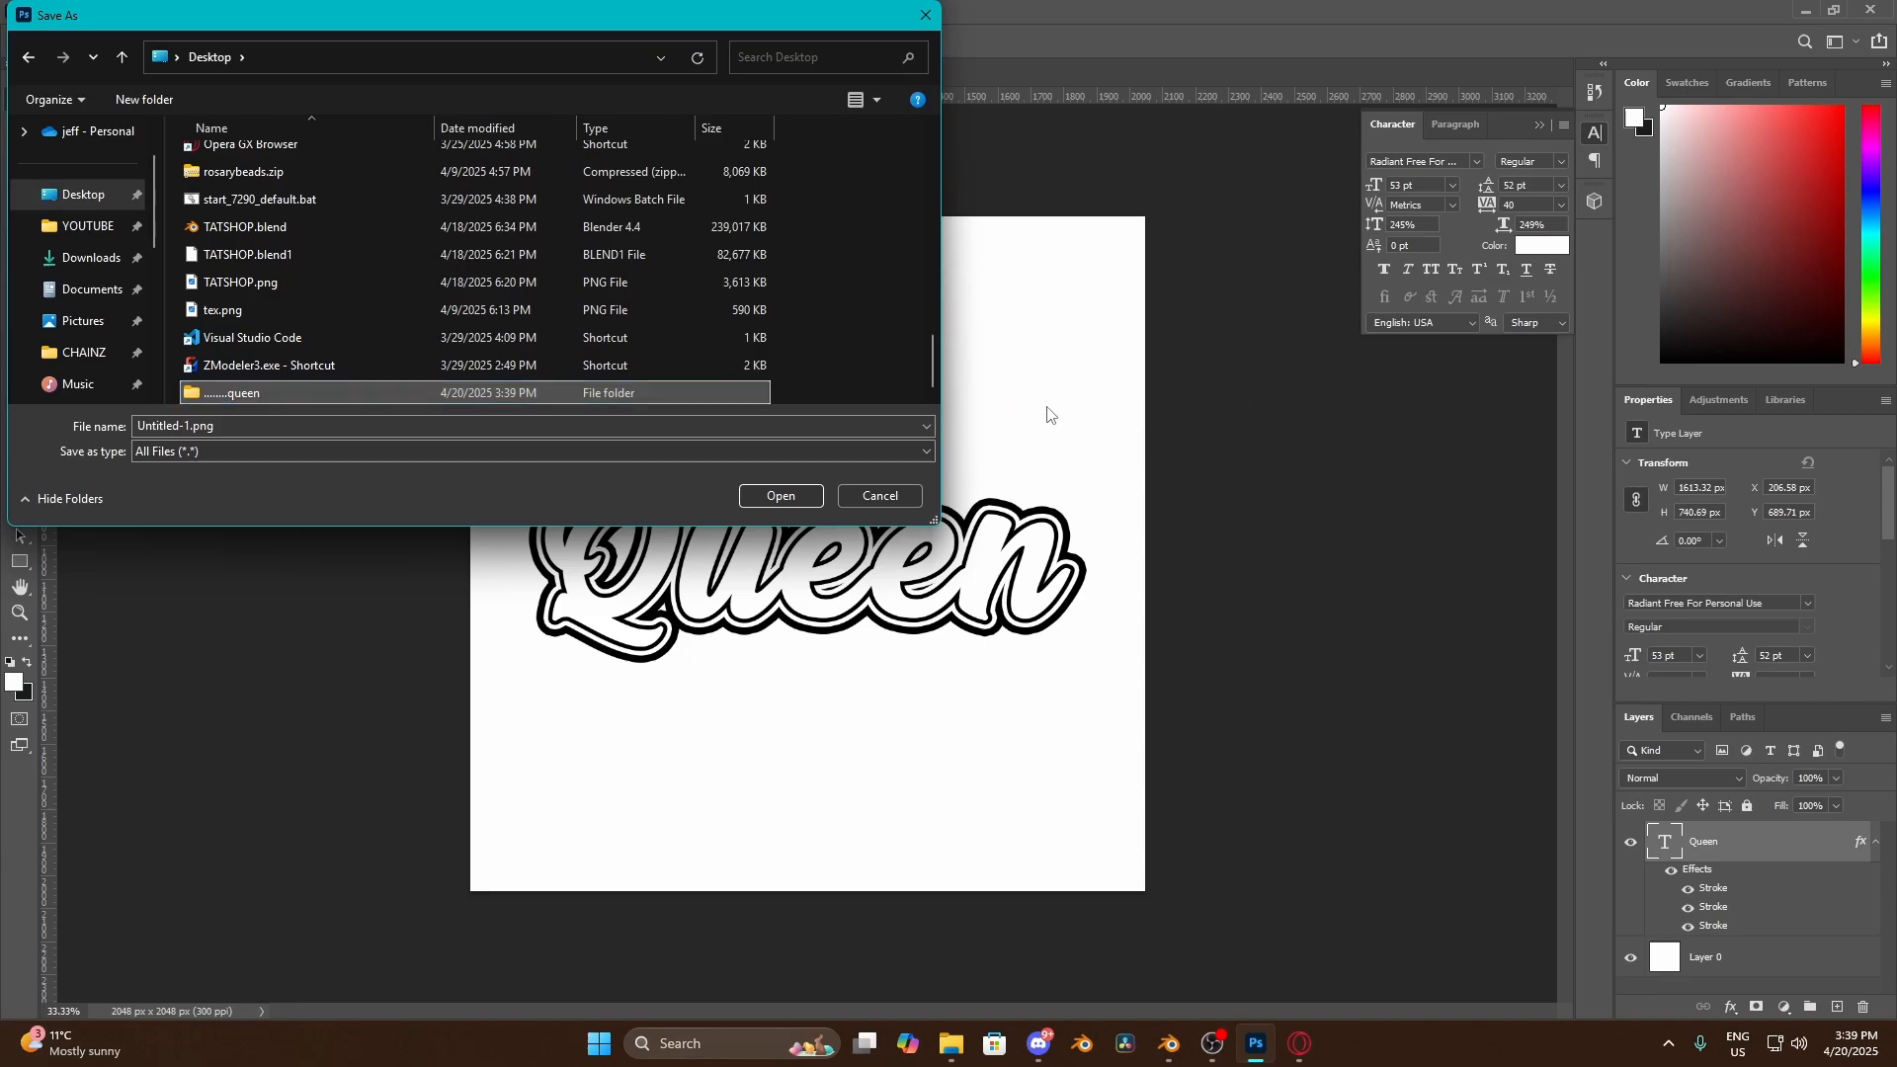
Save the exported PNG in the new queen folder under the file name 1
{"action": "double_click", "coordinate": [320, 392]}
{"action": "type", "text": "1"}
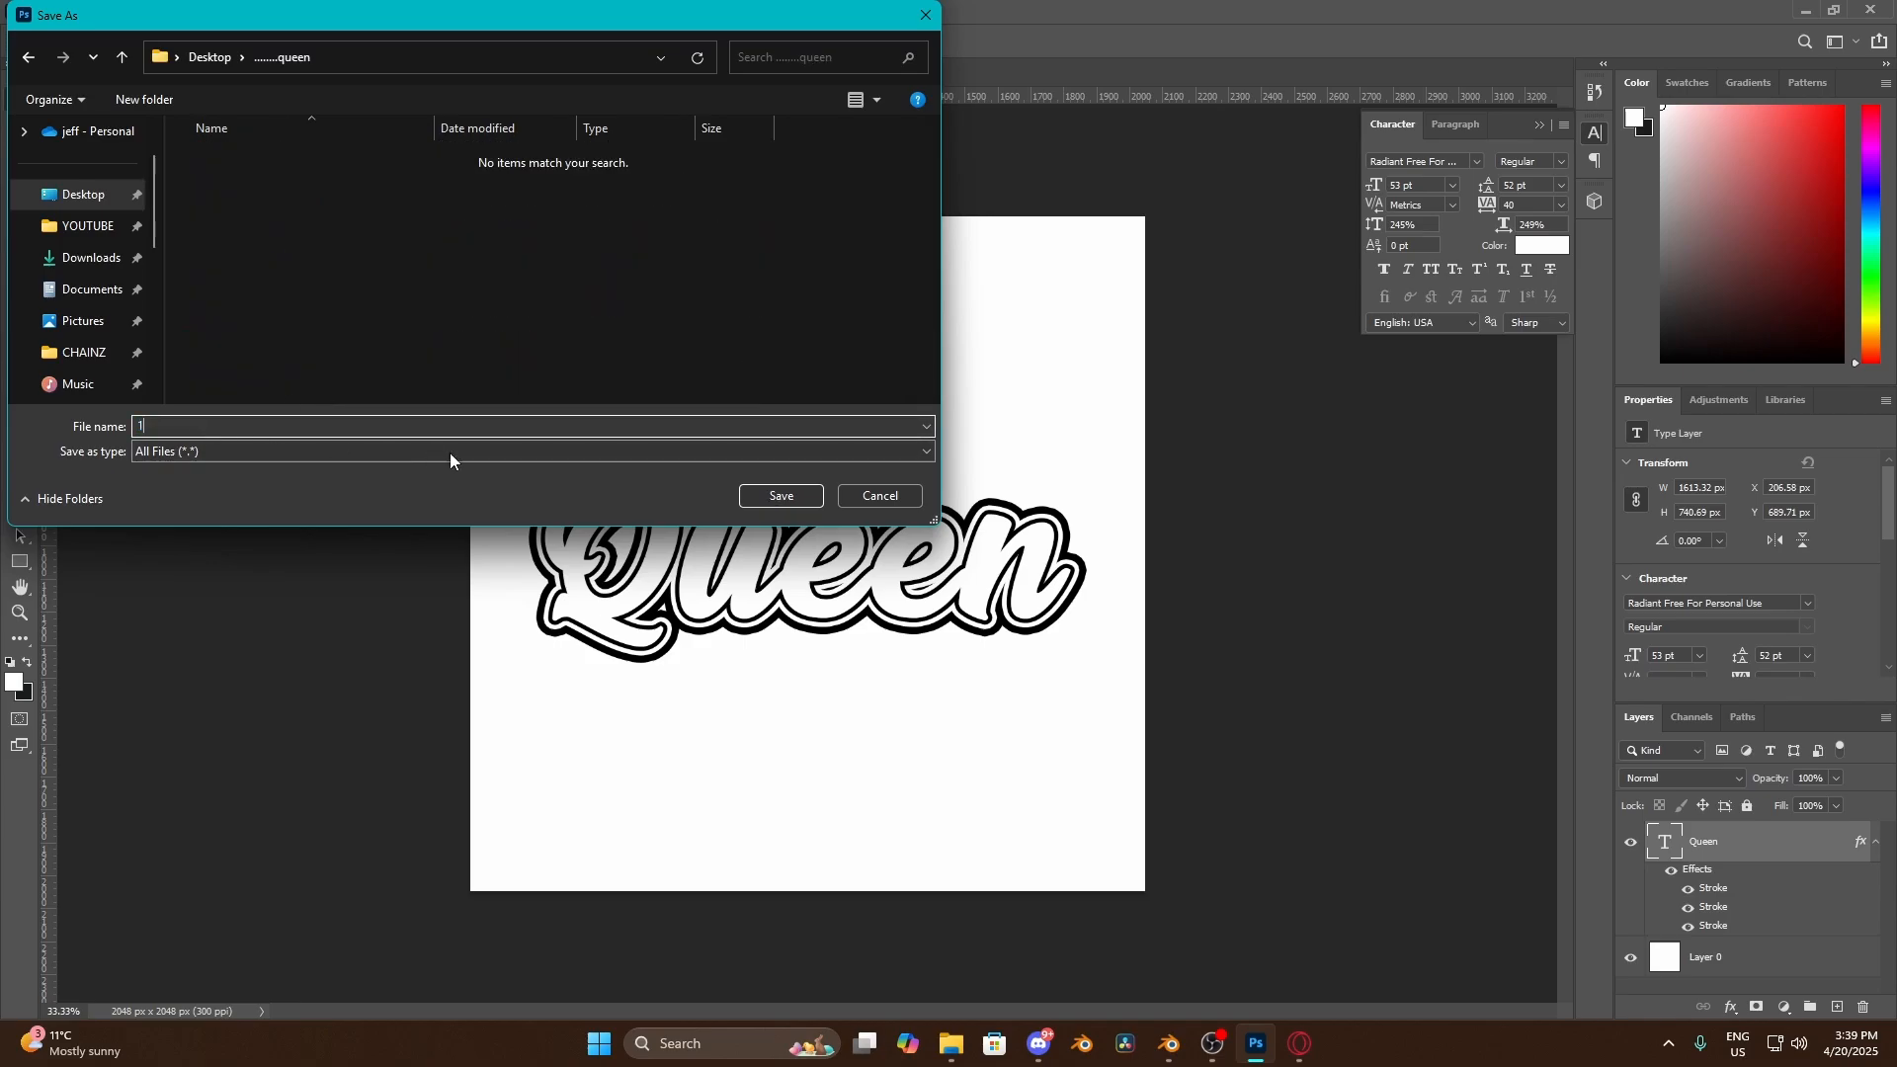
{"action": "left_click", "coordinate": [779, 497]}
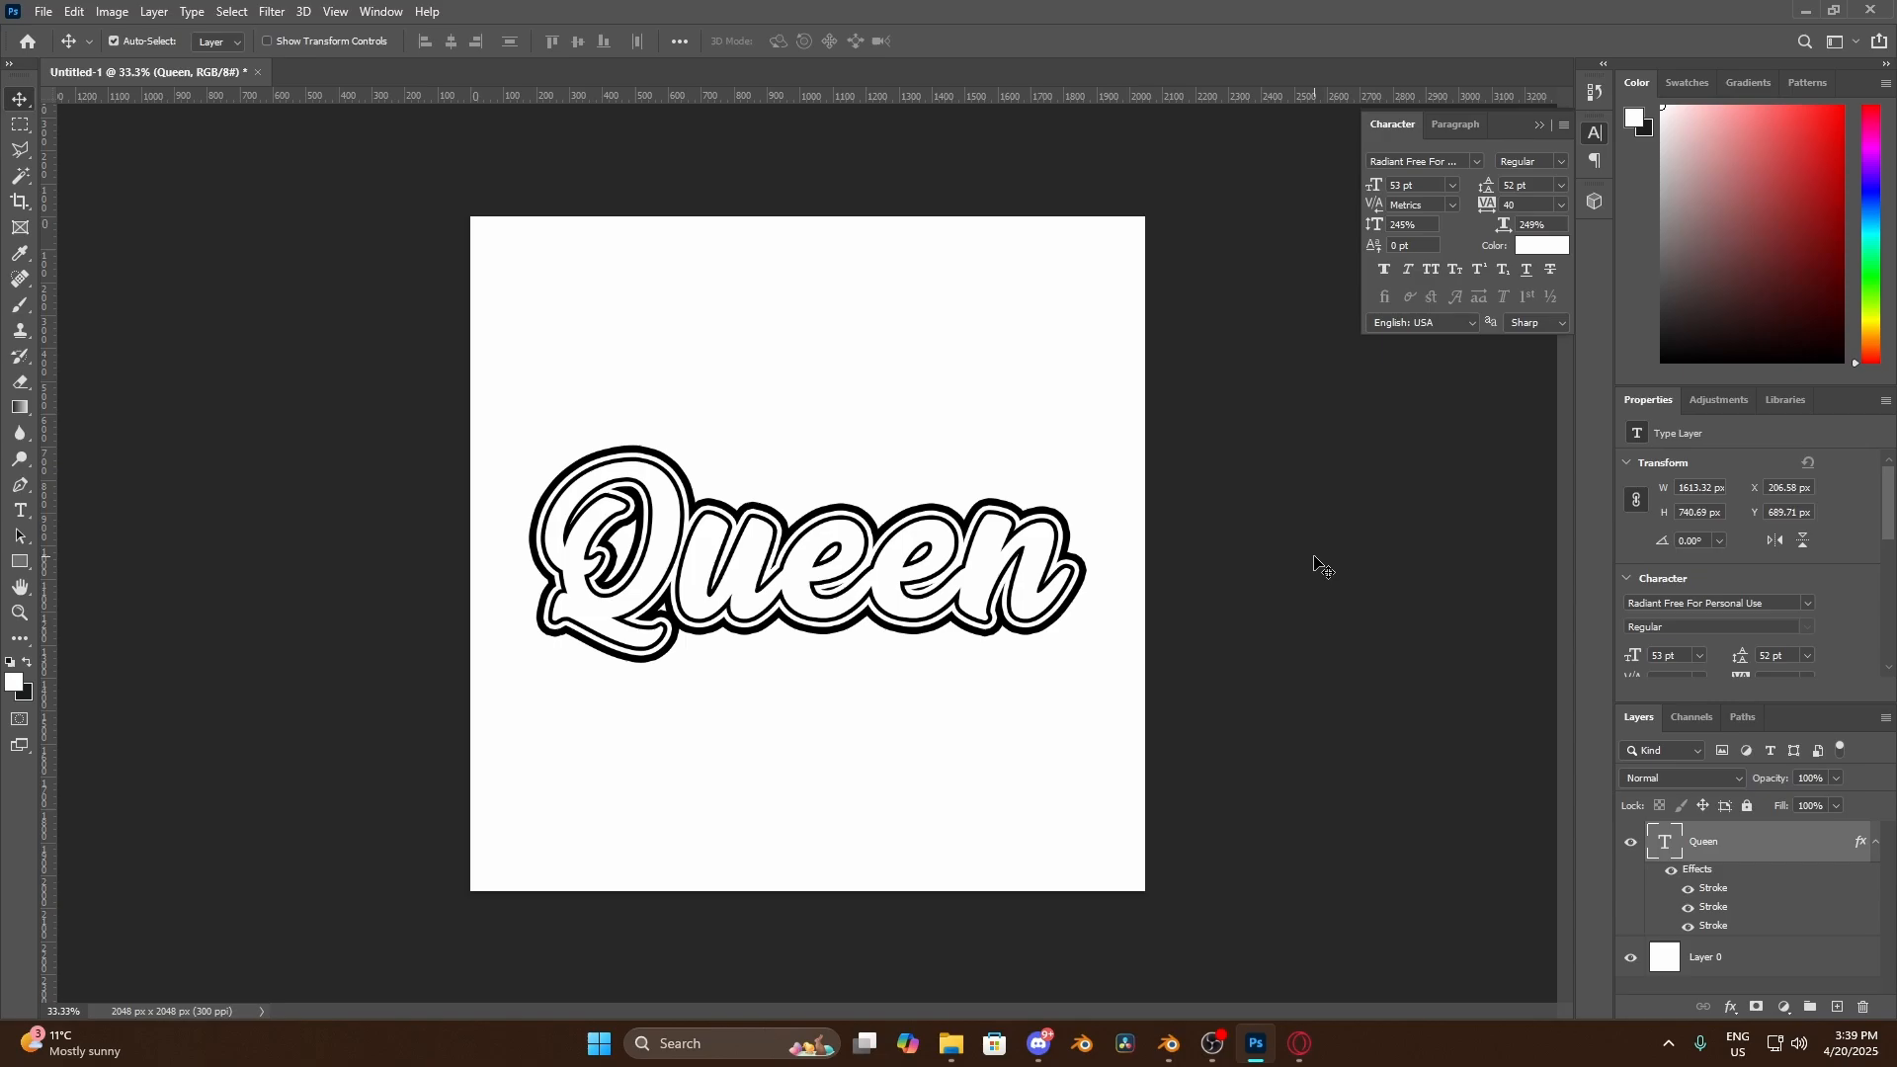
Add a black color overlay, 000000, to the Queen text layer's style
{"action": "double_click", "coordinate": [1759, 840]}
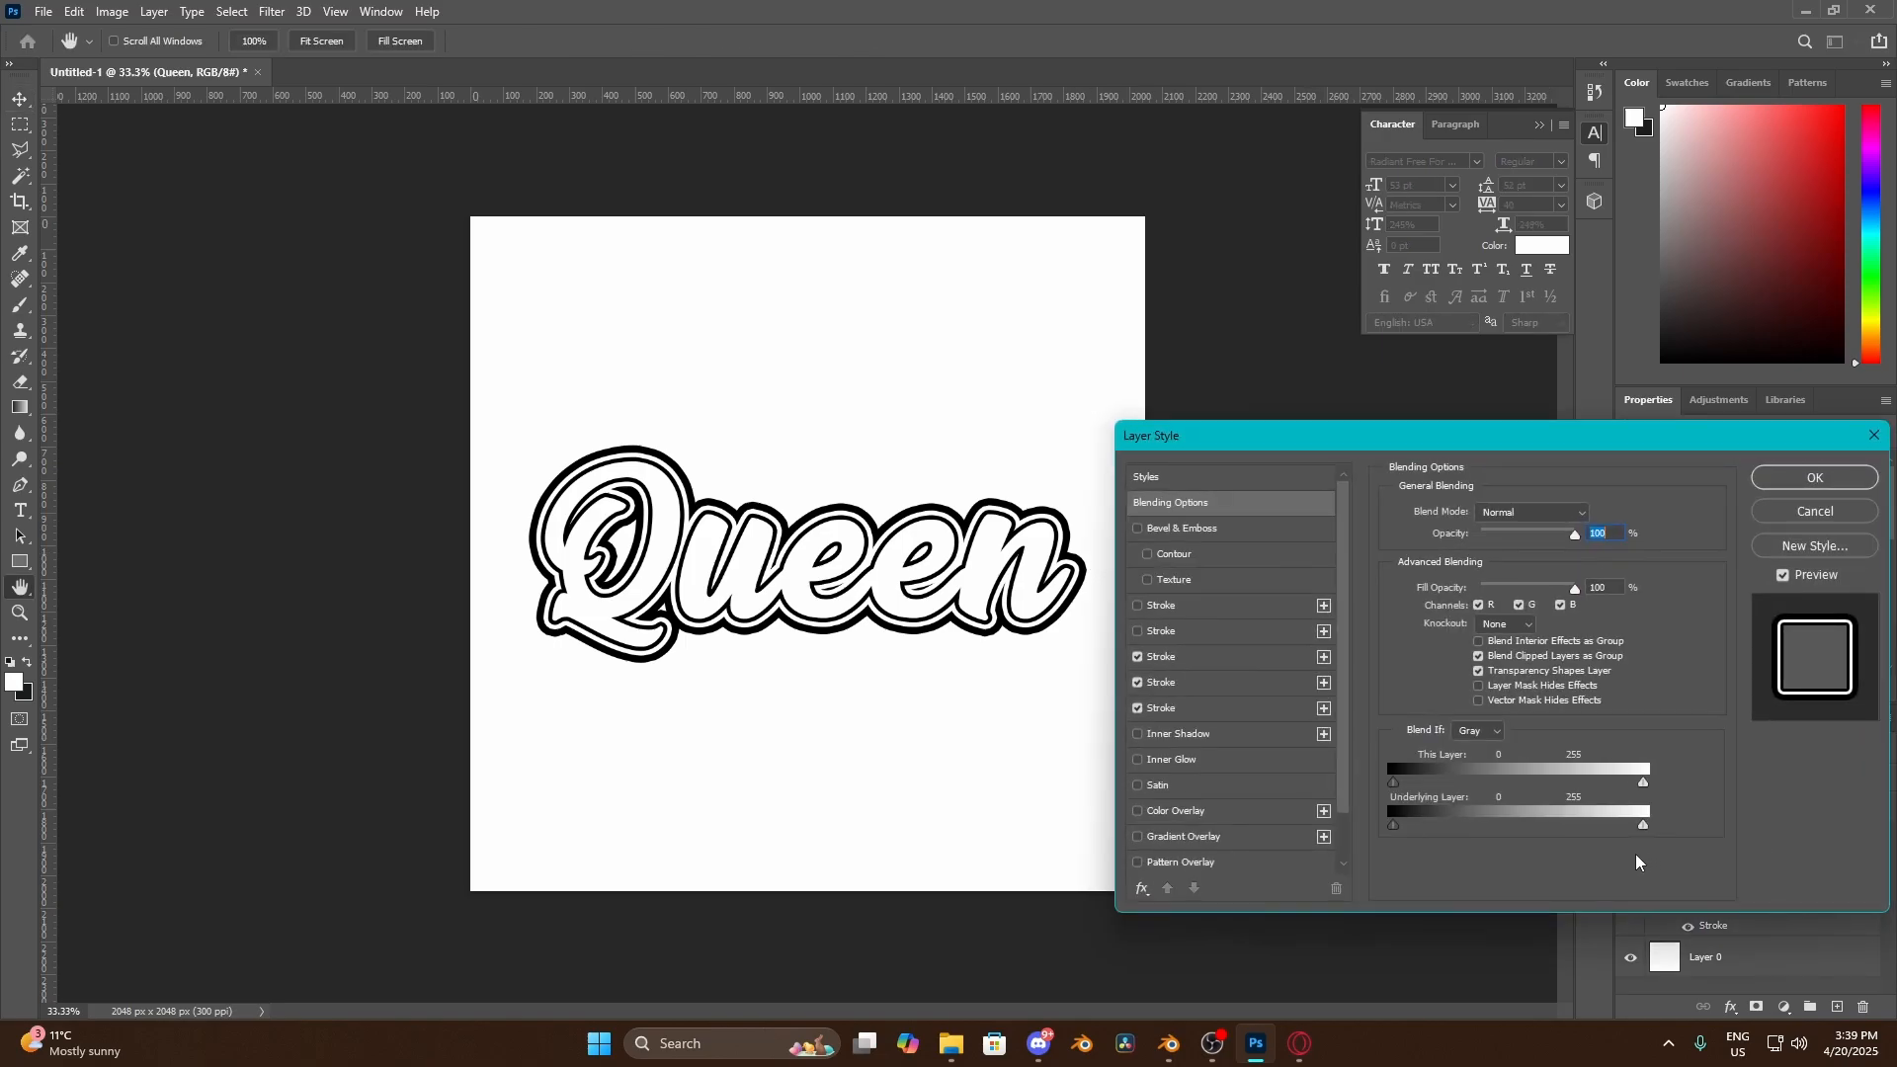
{"action": "left_click", "coordinate": [1156, 811]}
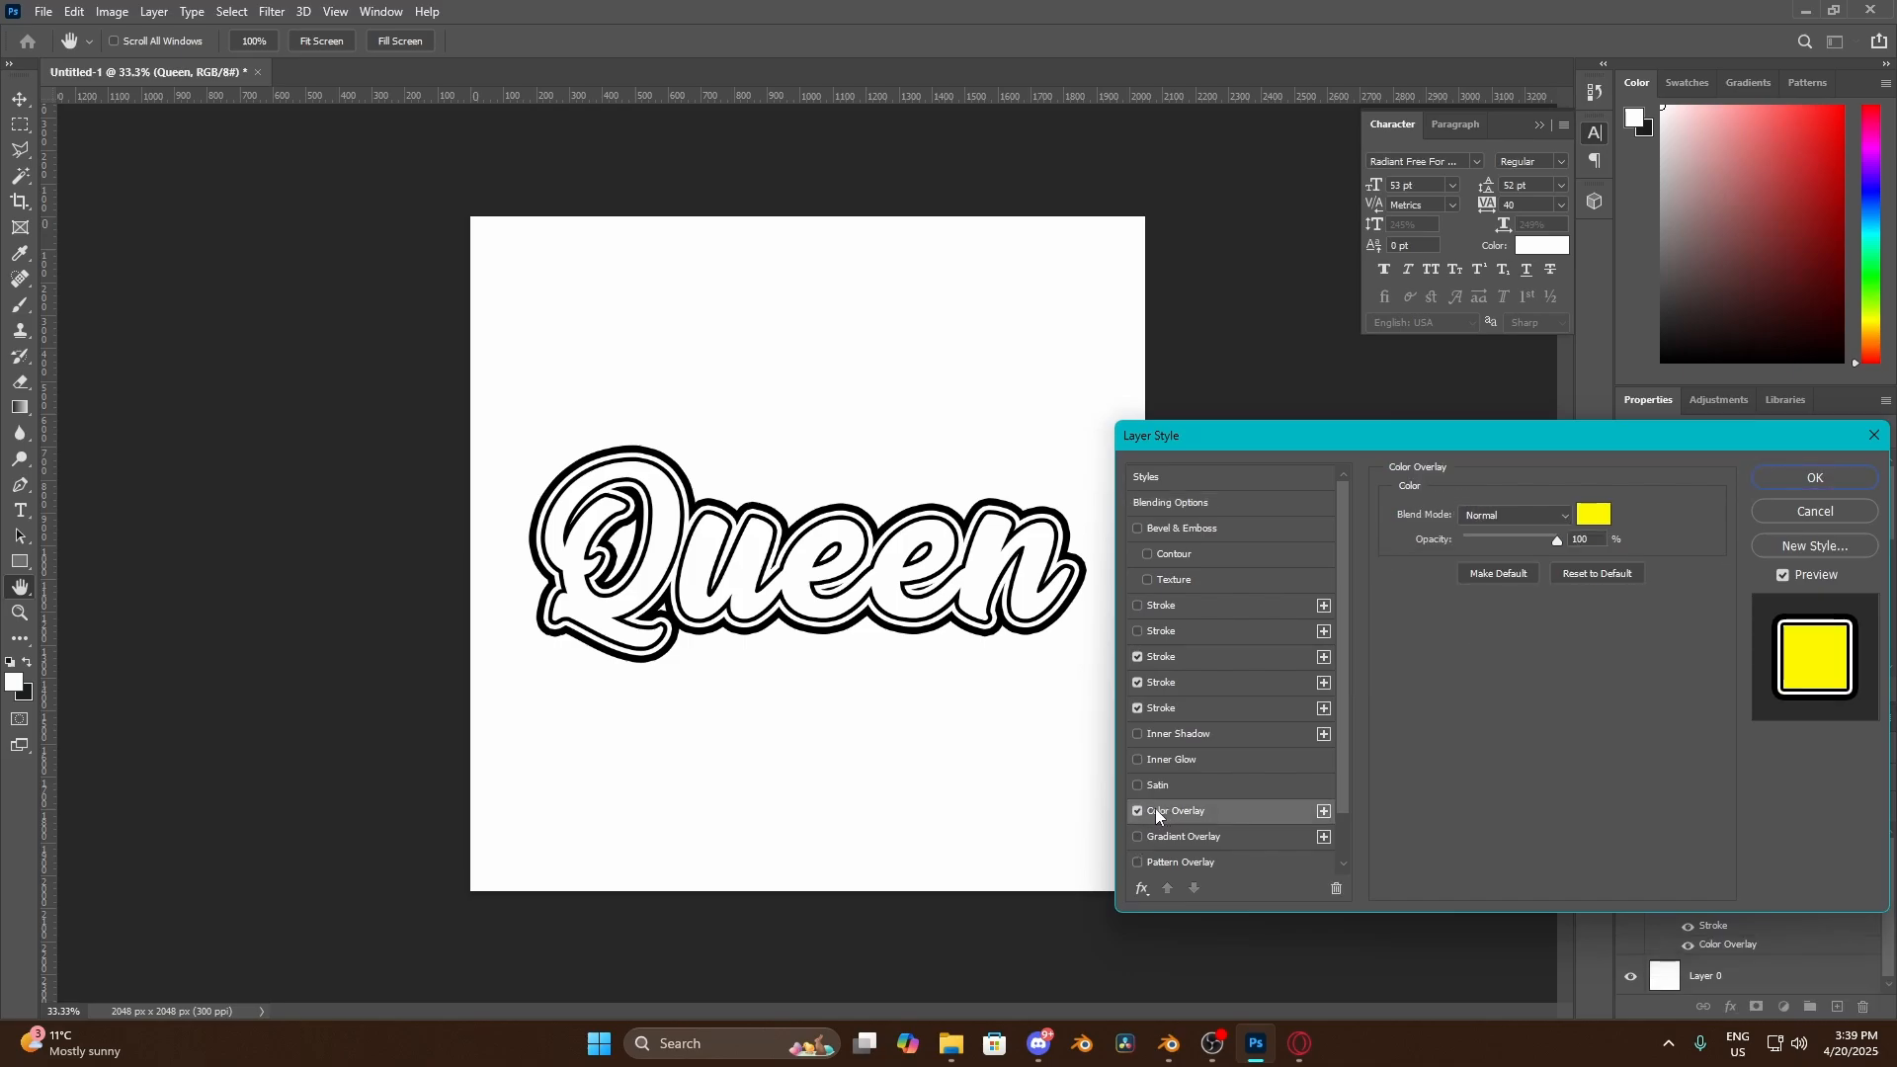
{"action": "left_click", "coordinate": [1593, 515]}
{"action": "left_click_drag", "start_coordinate": [435, 494], "coordinate": [746, 899]}
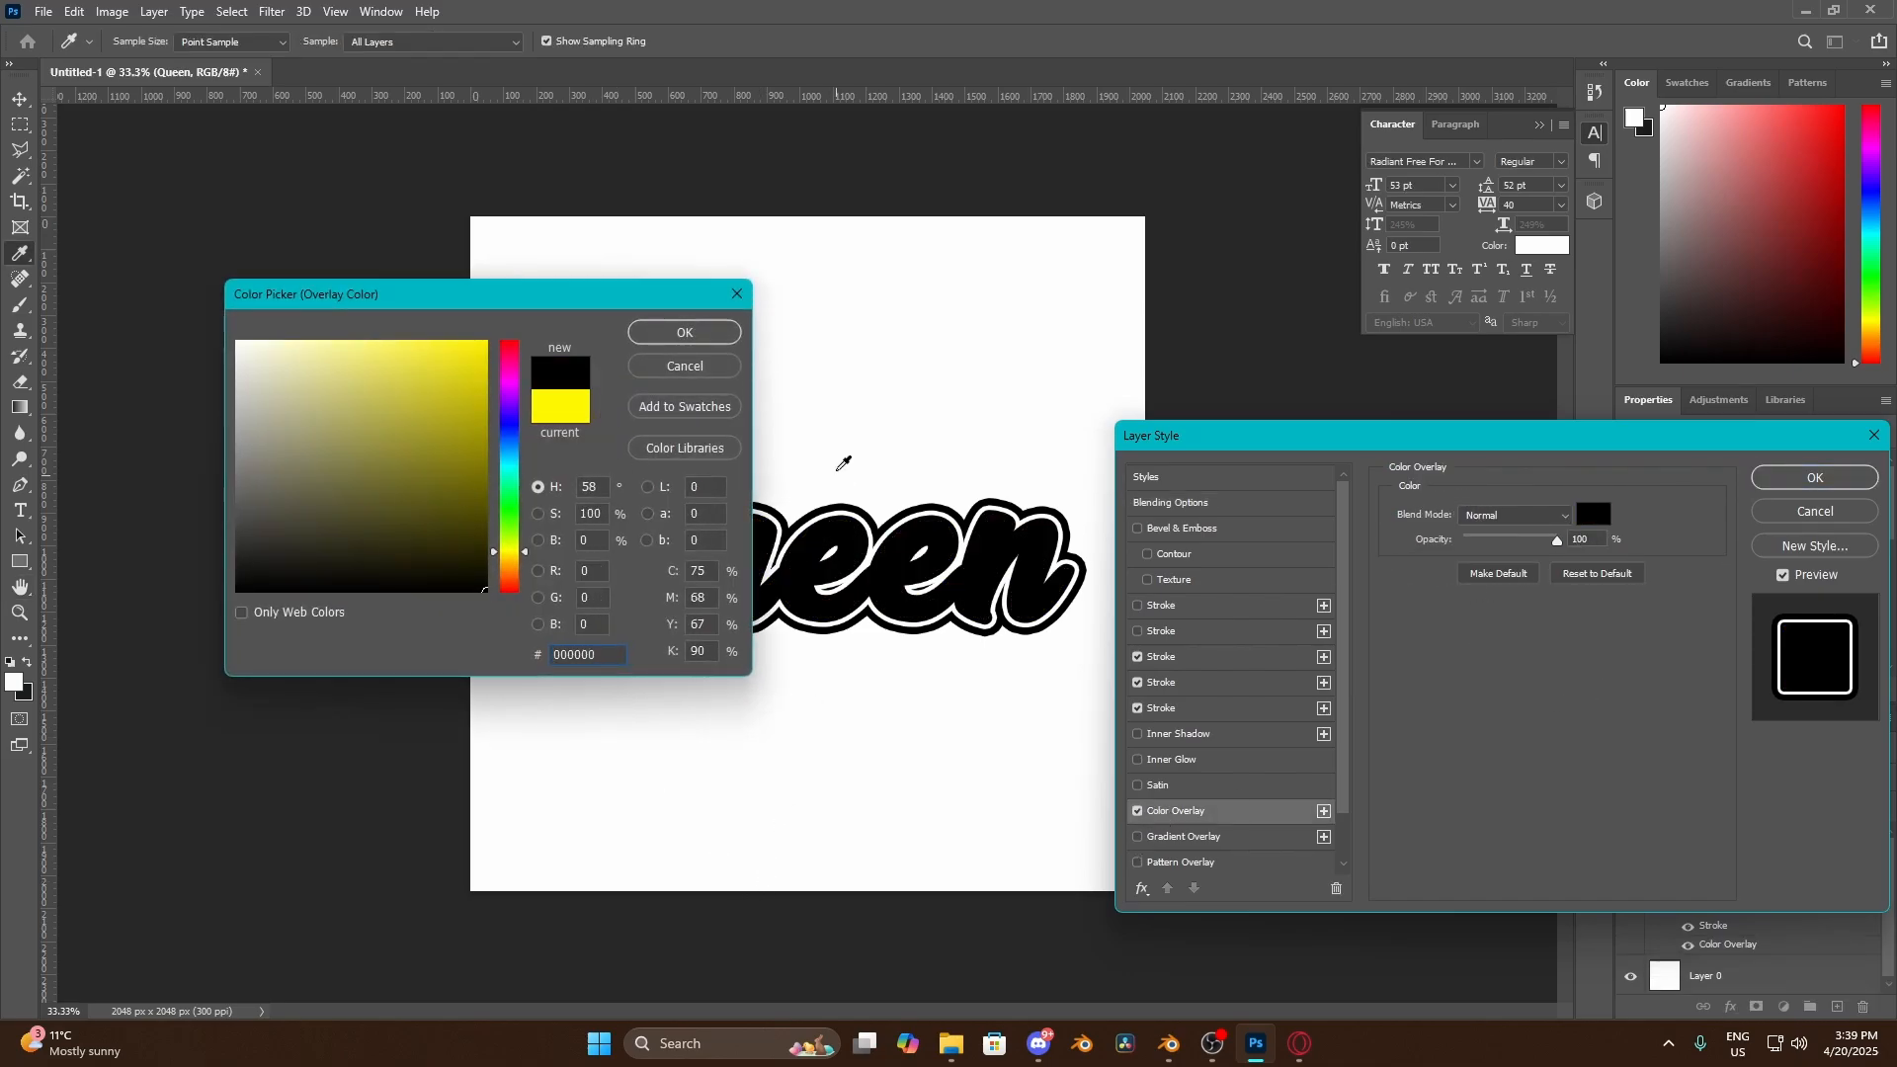
{"action": "left_click", "coordinate": [685, 332]}
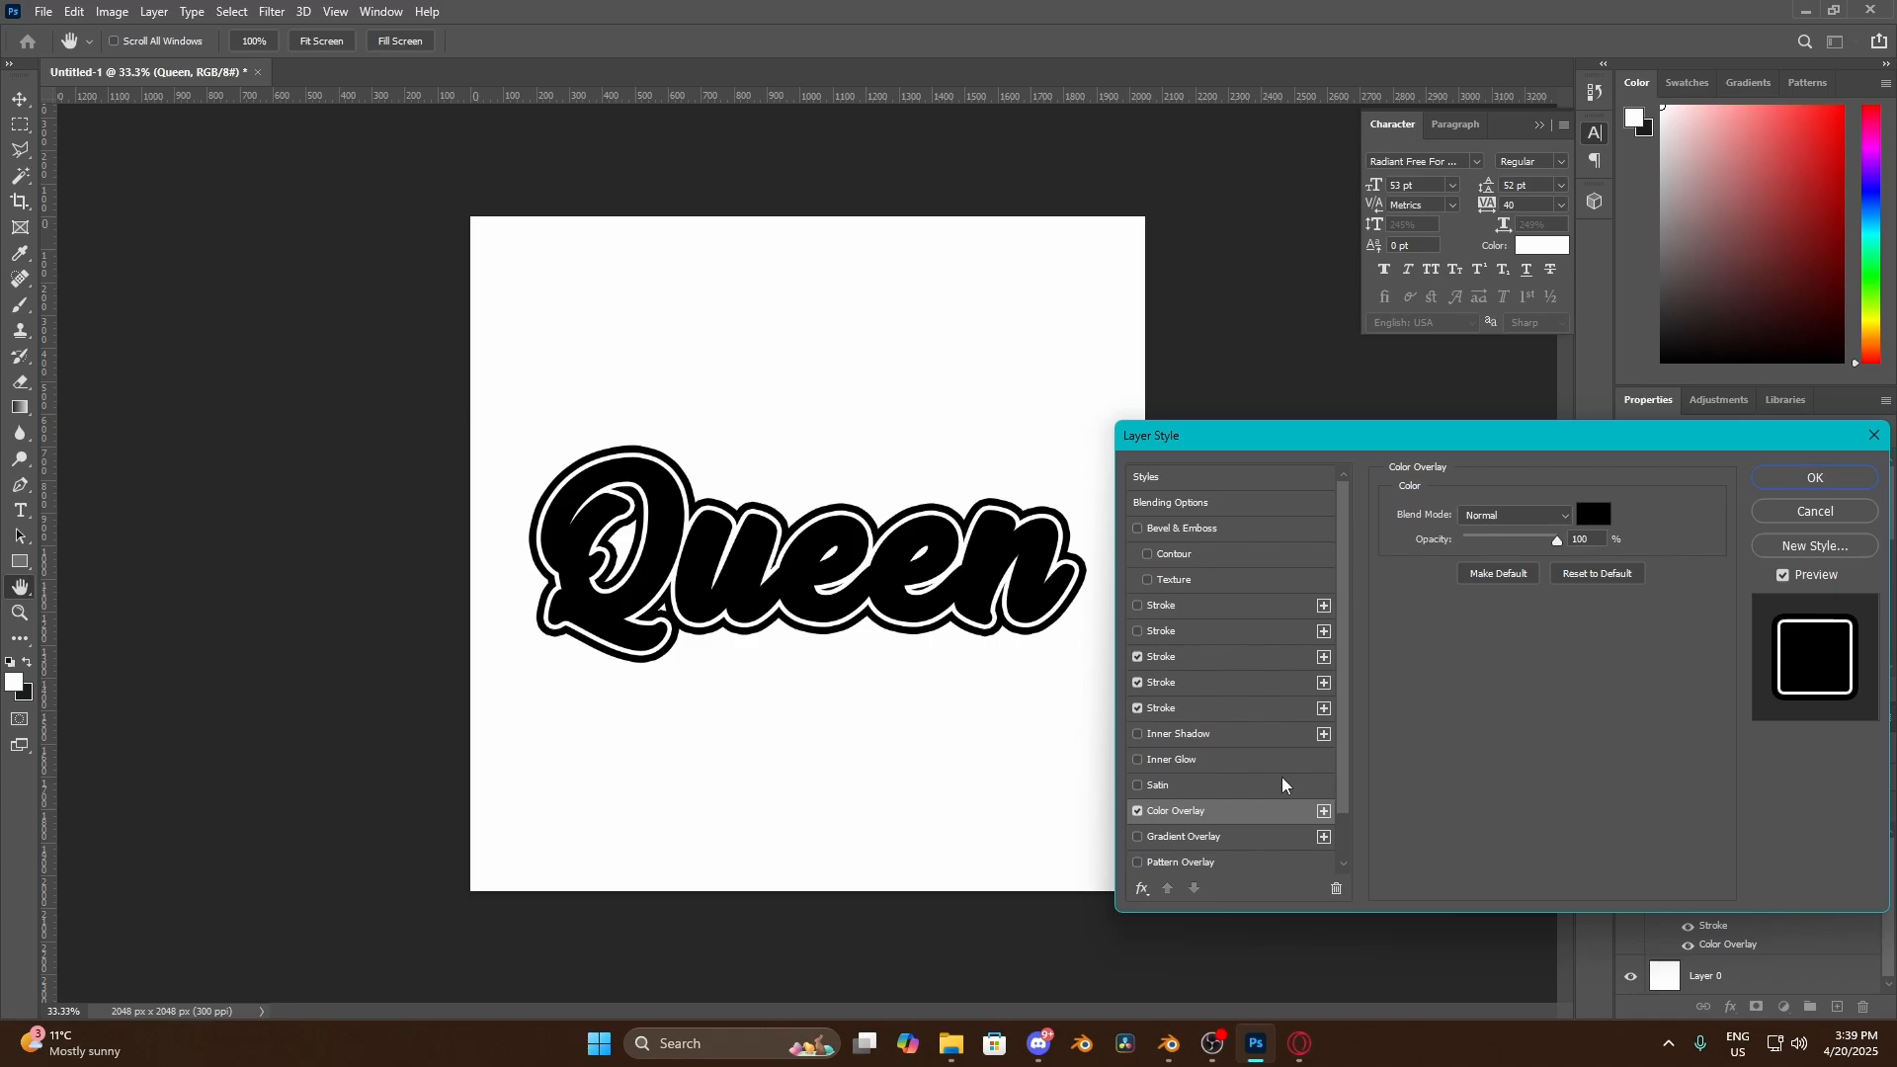
Set the middle stroke's color to black, 000000, and apply the layer style
{"action": "left_click", "coordinate": [1215, 682]}
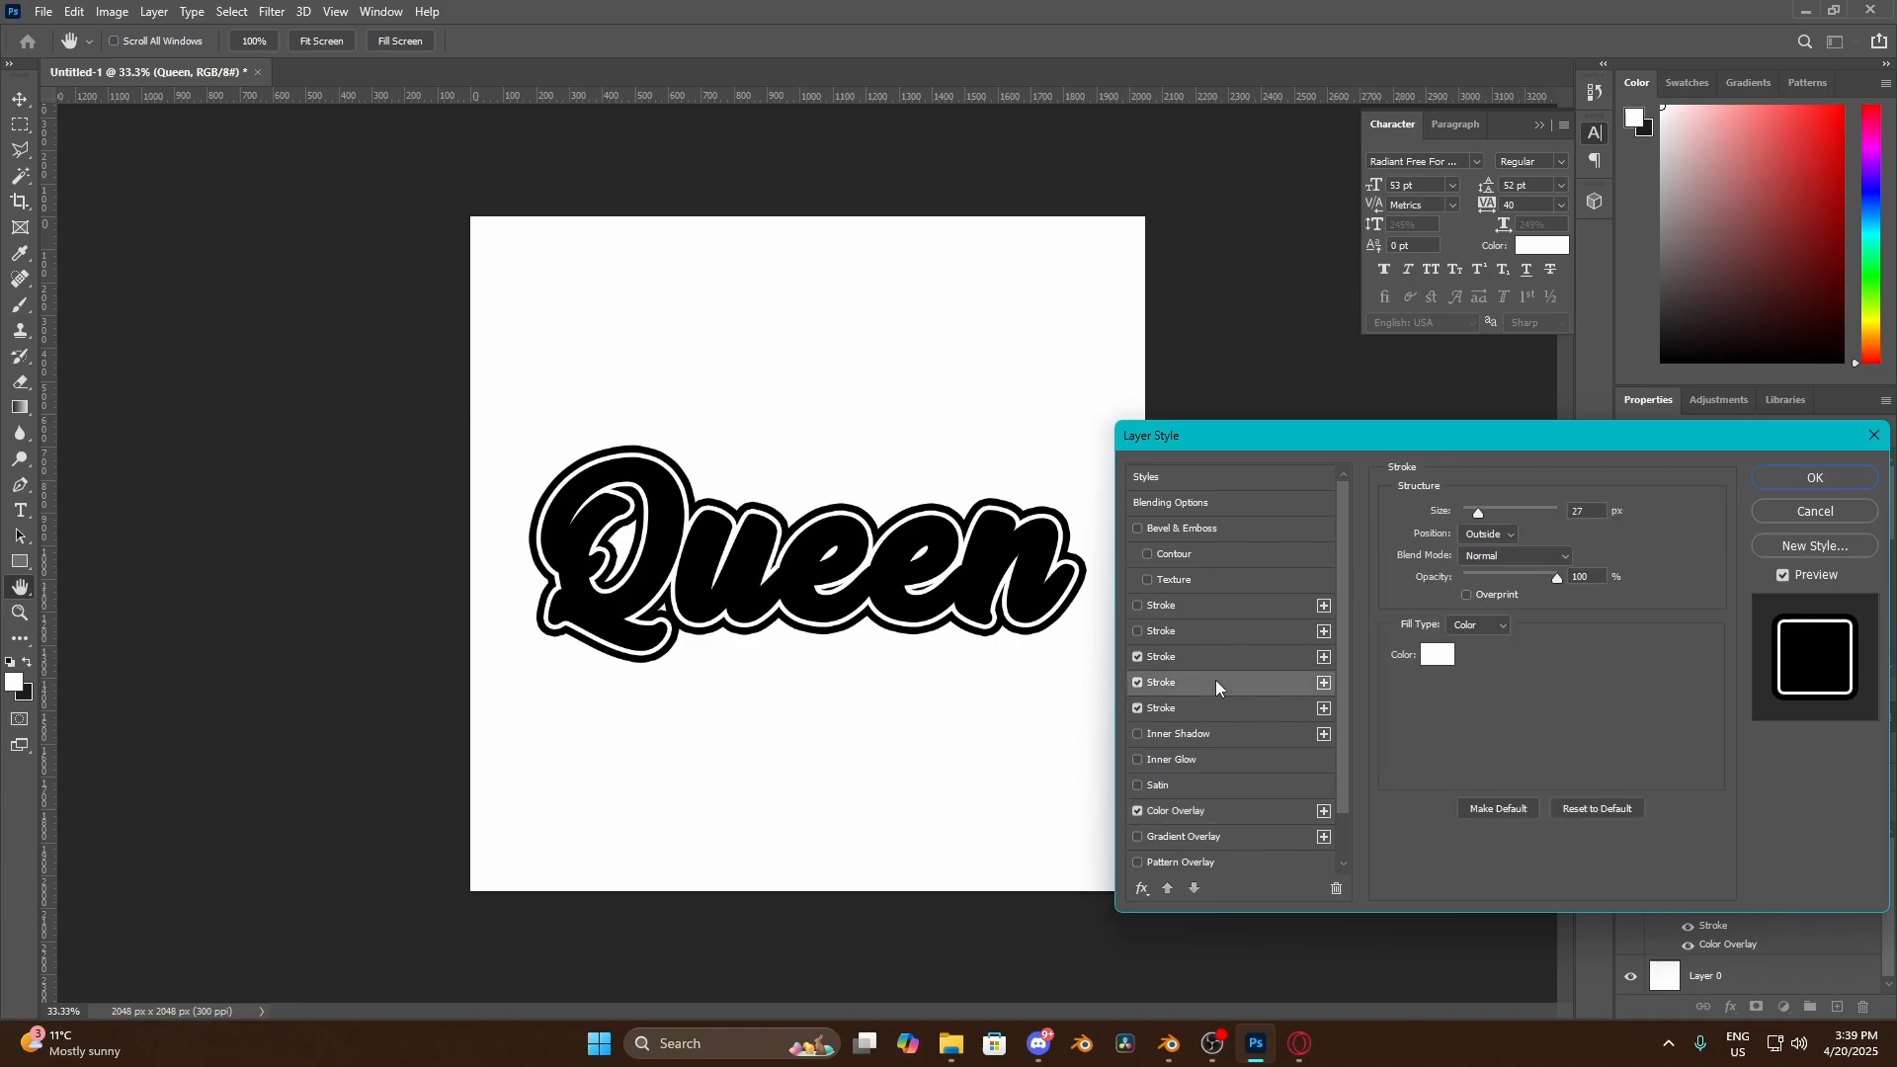
{"action": "left_click", "coordinate": [1450, 655]}
{"action": "mouse_move", "coordinate": [350, 502]}
{"action": "left_mouse_down"}
{"action": "mouse_move", "coordinate": [495, 622]}
{"action": "mouse_move", "coordinate": [810, 772]}
{"action": "left_mouse_up"}
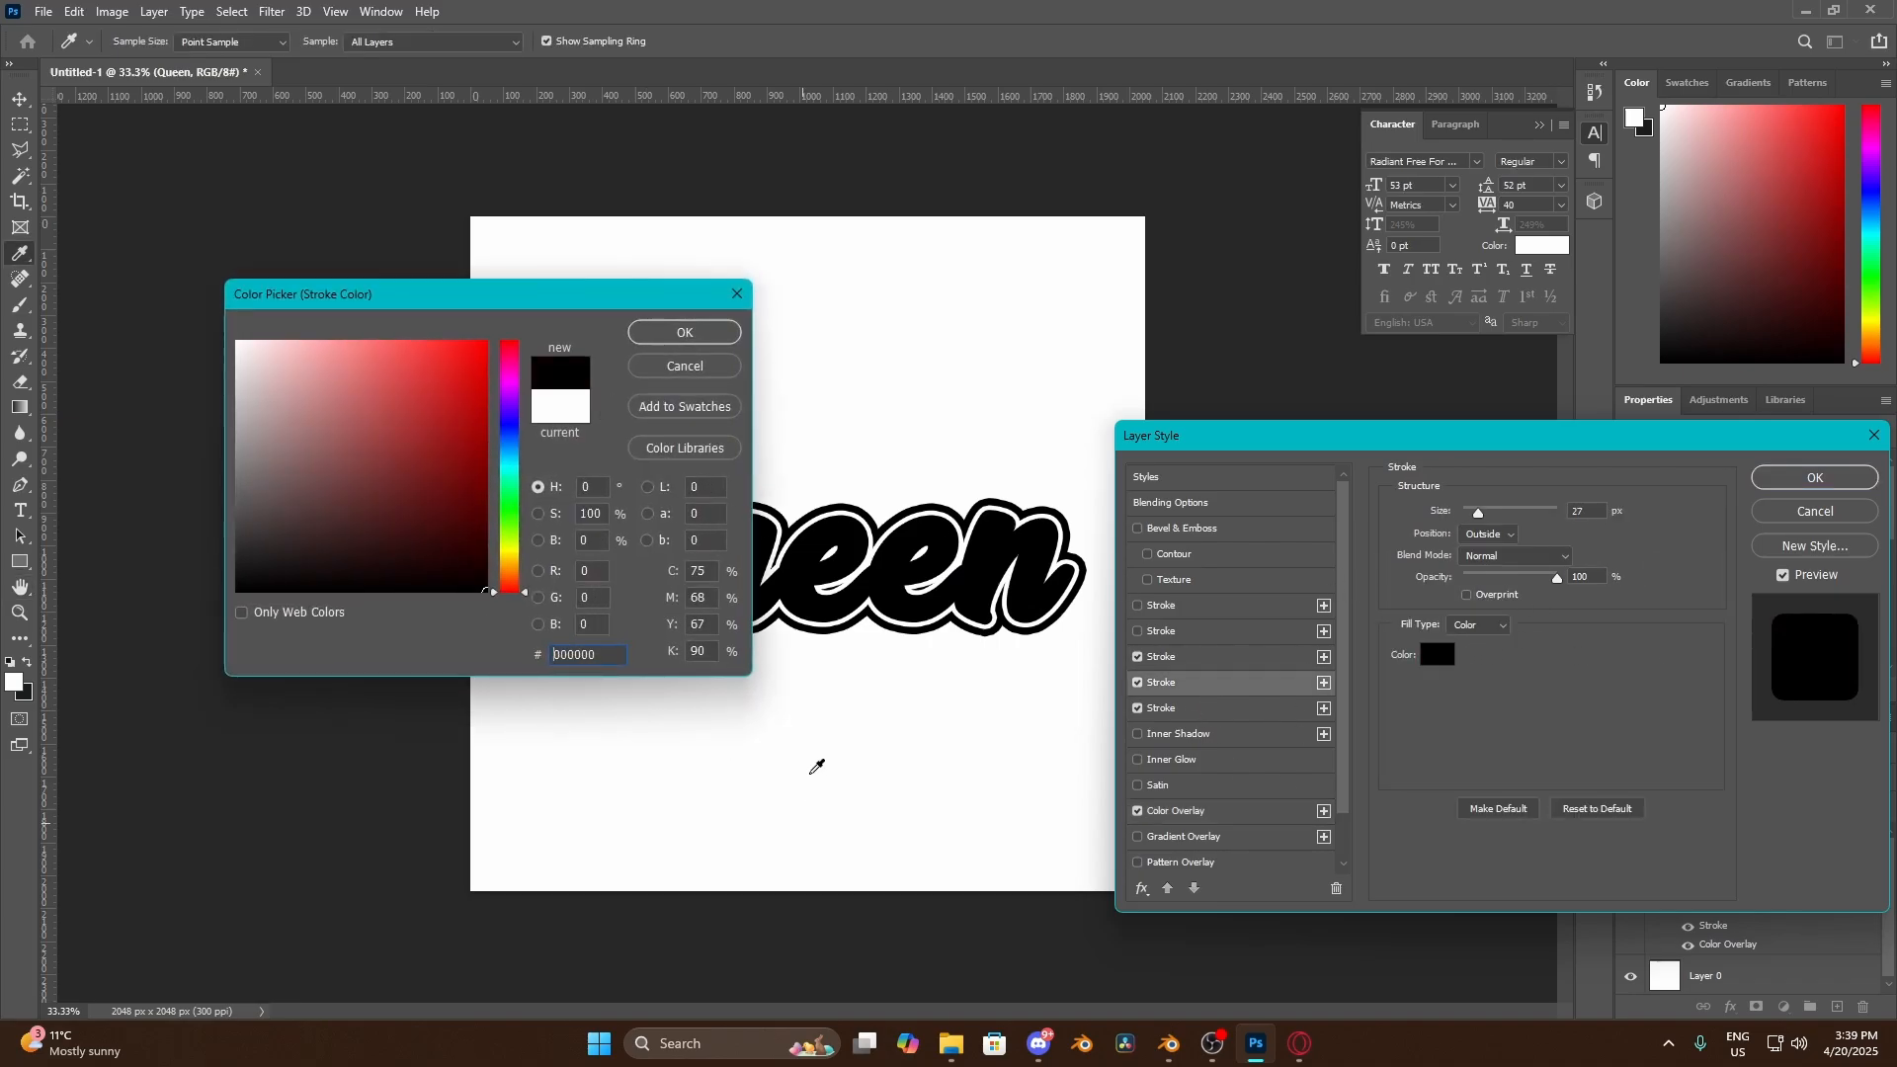
{"action": "left_click", "coordinate": [683, 335]}
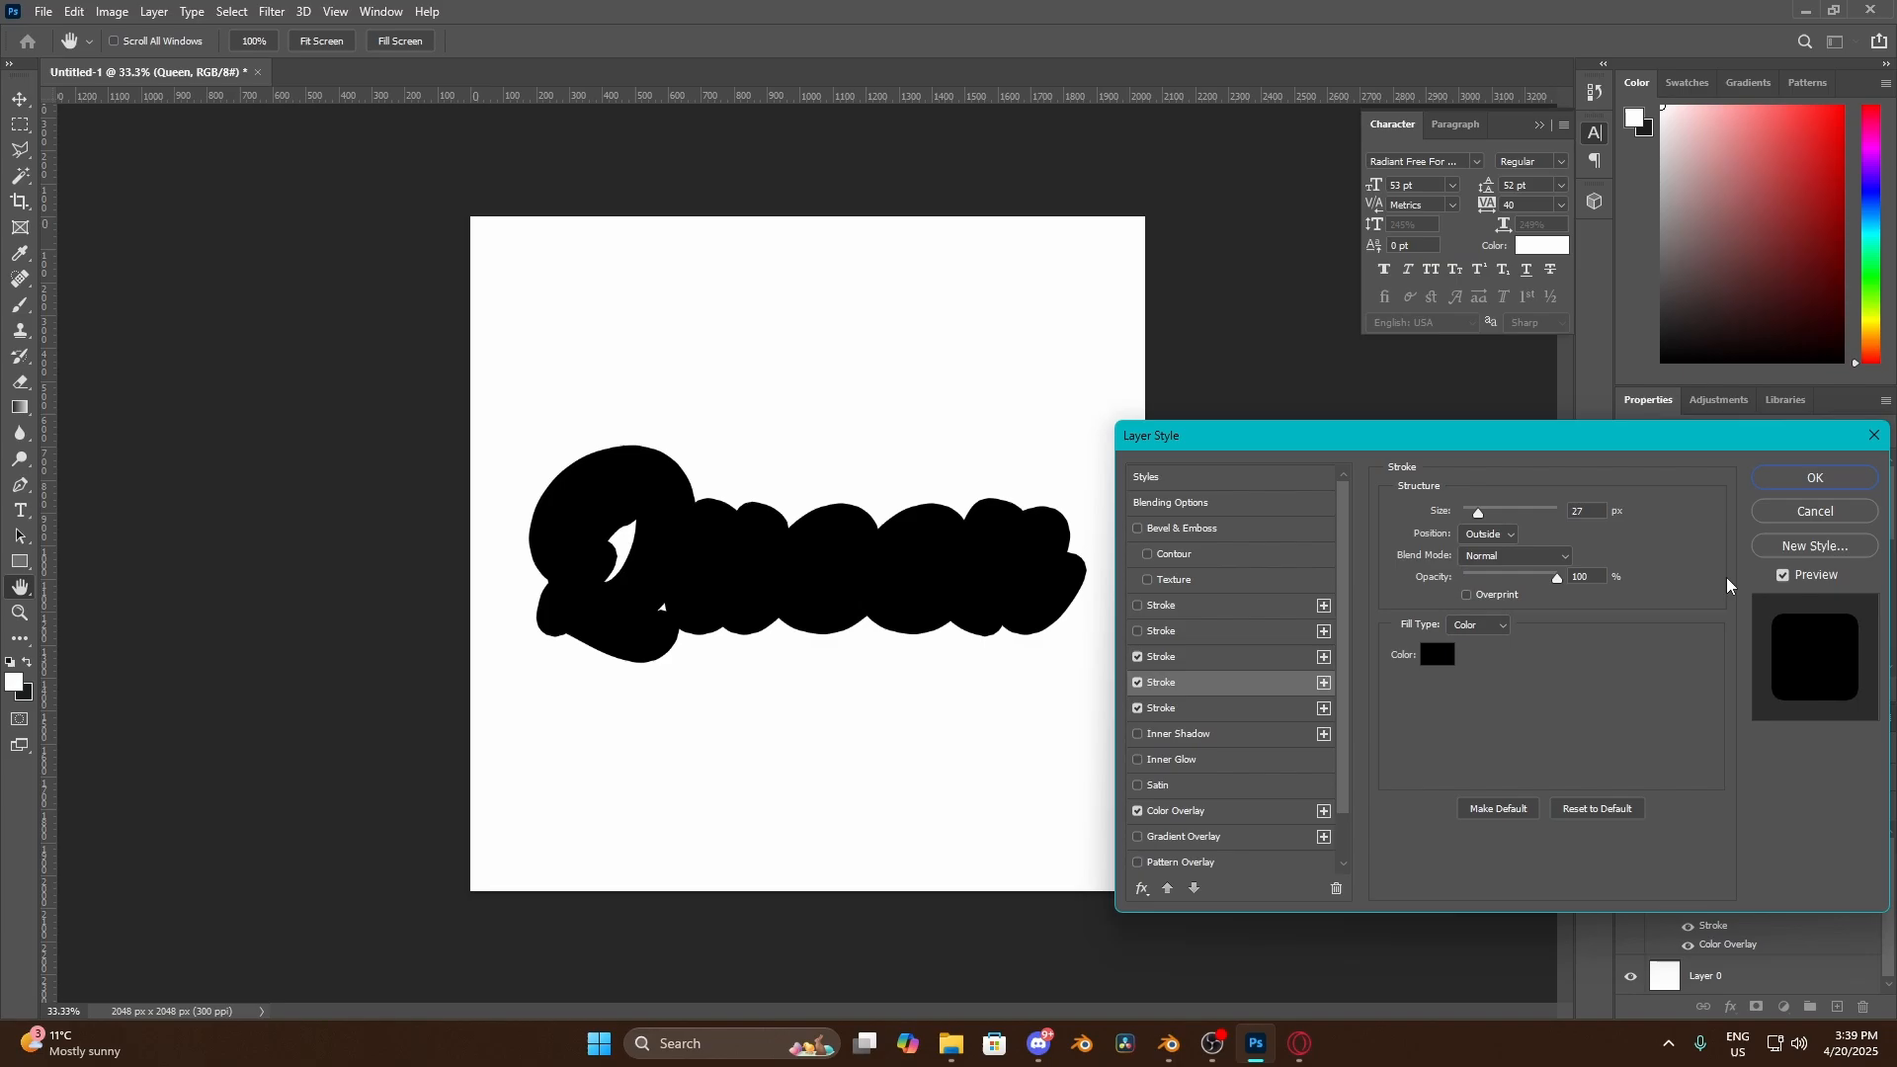
{"action": "left_click", "coordinate": [1818, 482]}
Set the foreground color to black, 000000, and the Brush tool's size to 94 px
{"action": "left_click", "coordinate": [14, 681]}
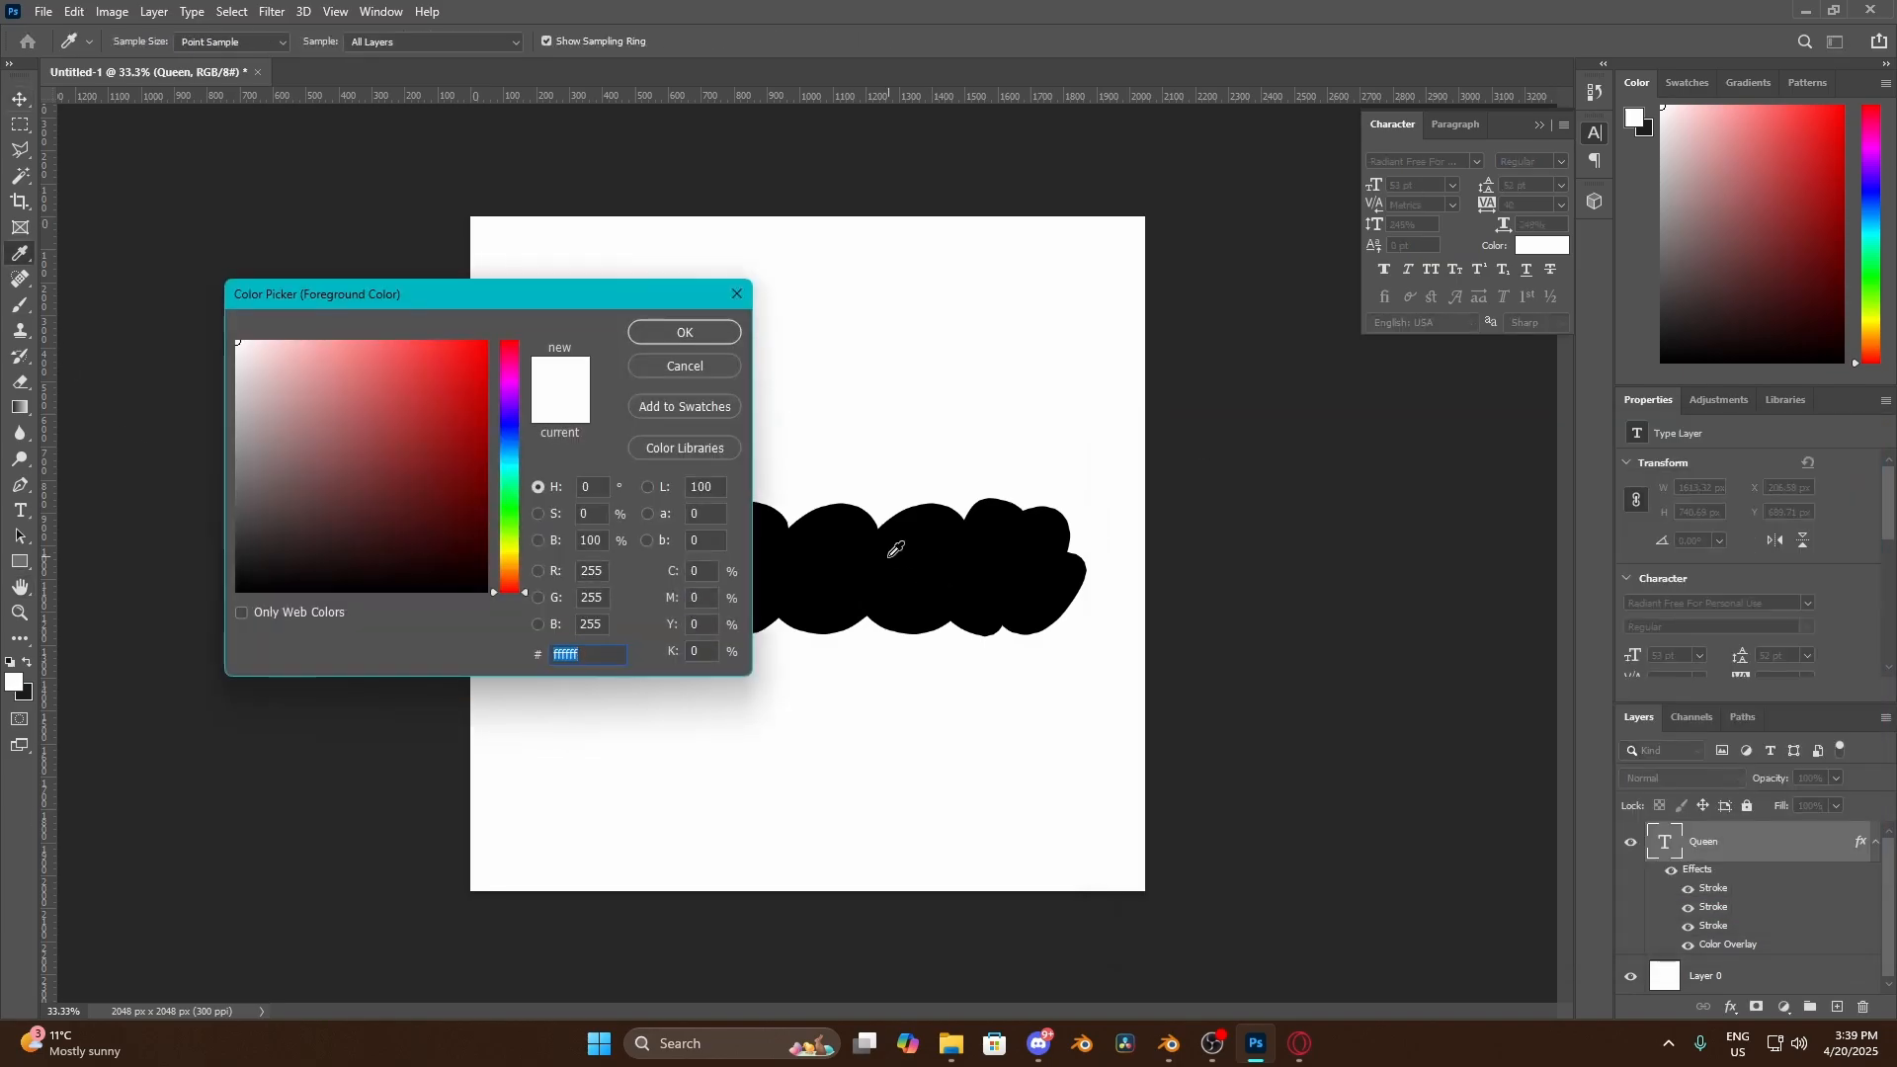
{"action": "left_click", "coordinate": [708, 333]}
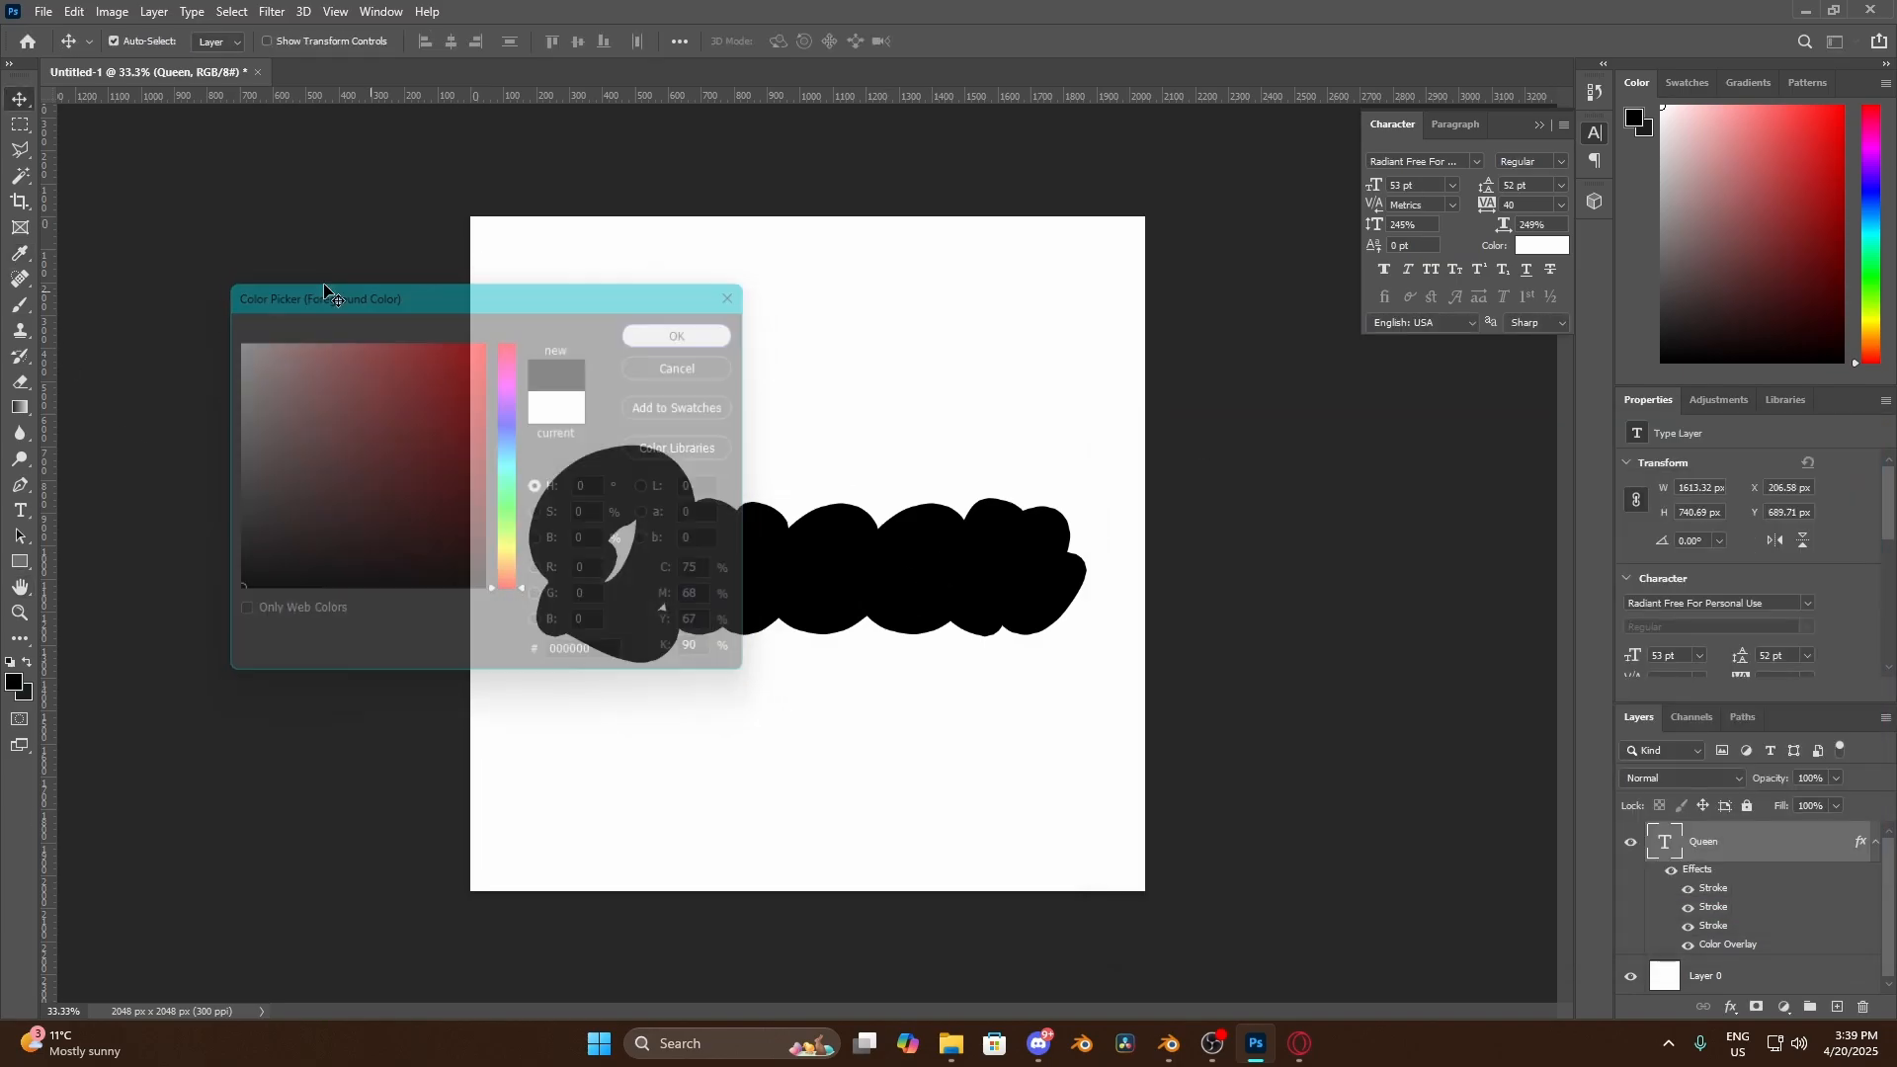
{"action": "left_click", "coordinate": [22, 307]}
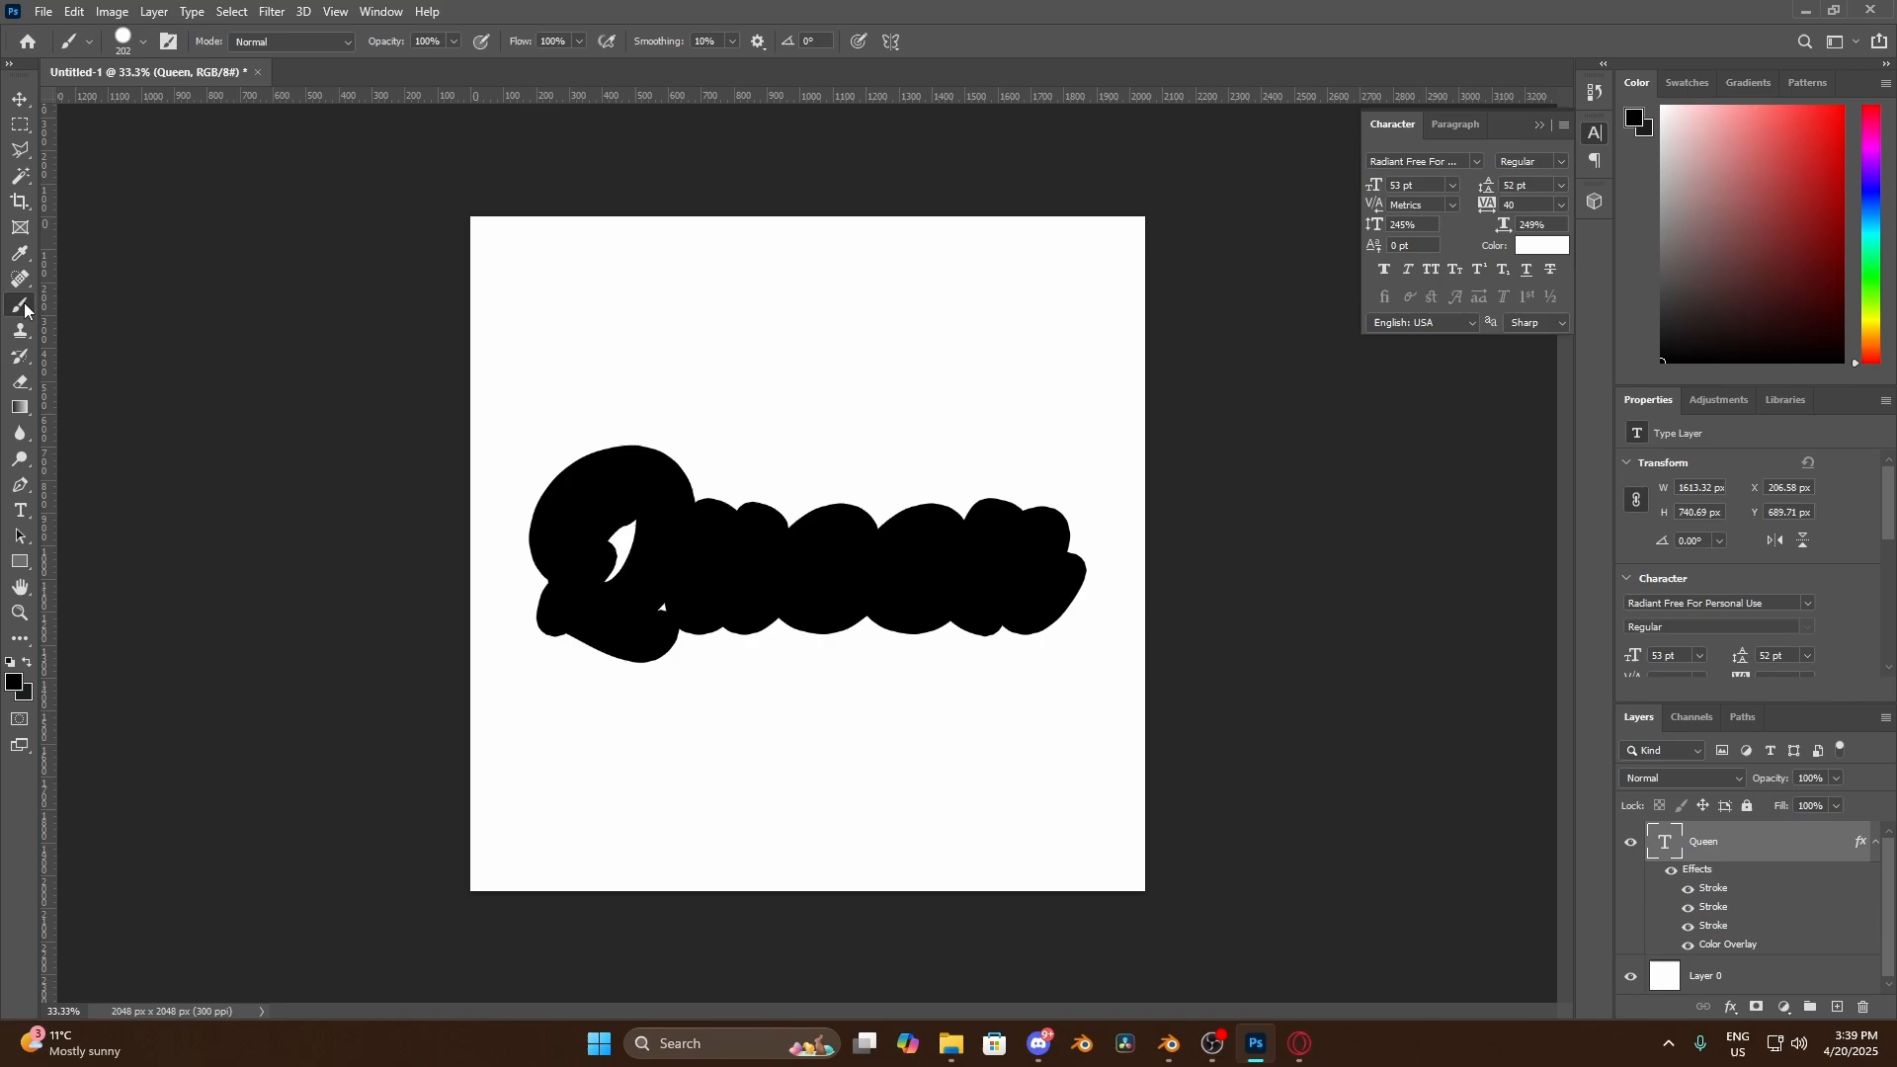
{"action": "left_click", "coordinate": [144, 42]}
{"action": "left_click_drag", "start_coordinate": [204, 107], "coordinate": [169, 107]}
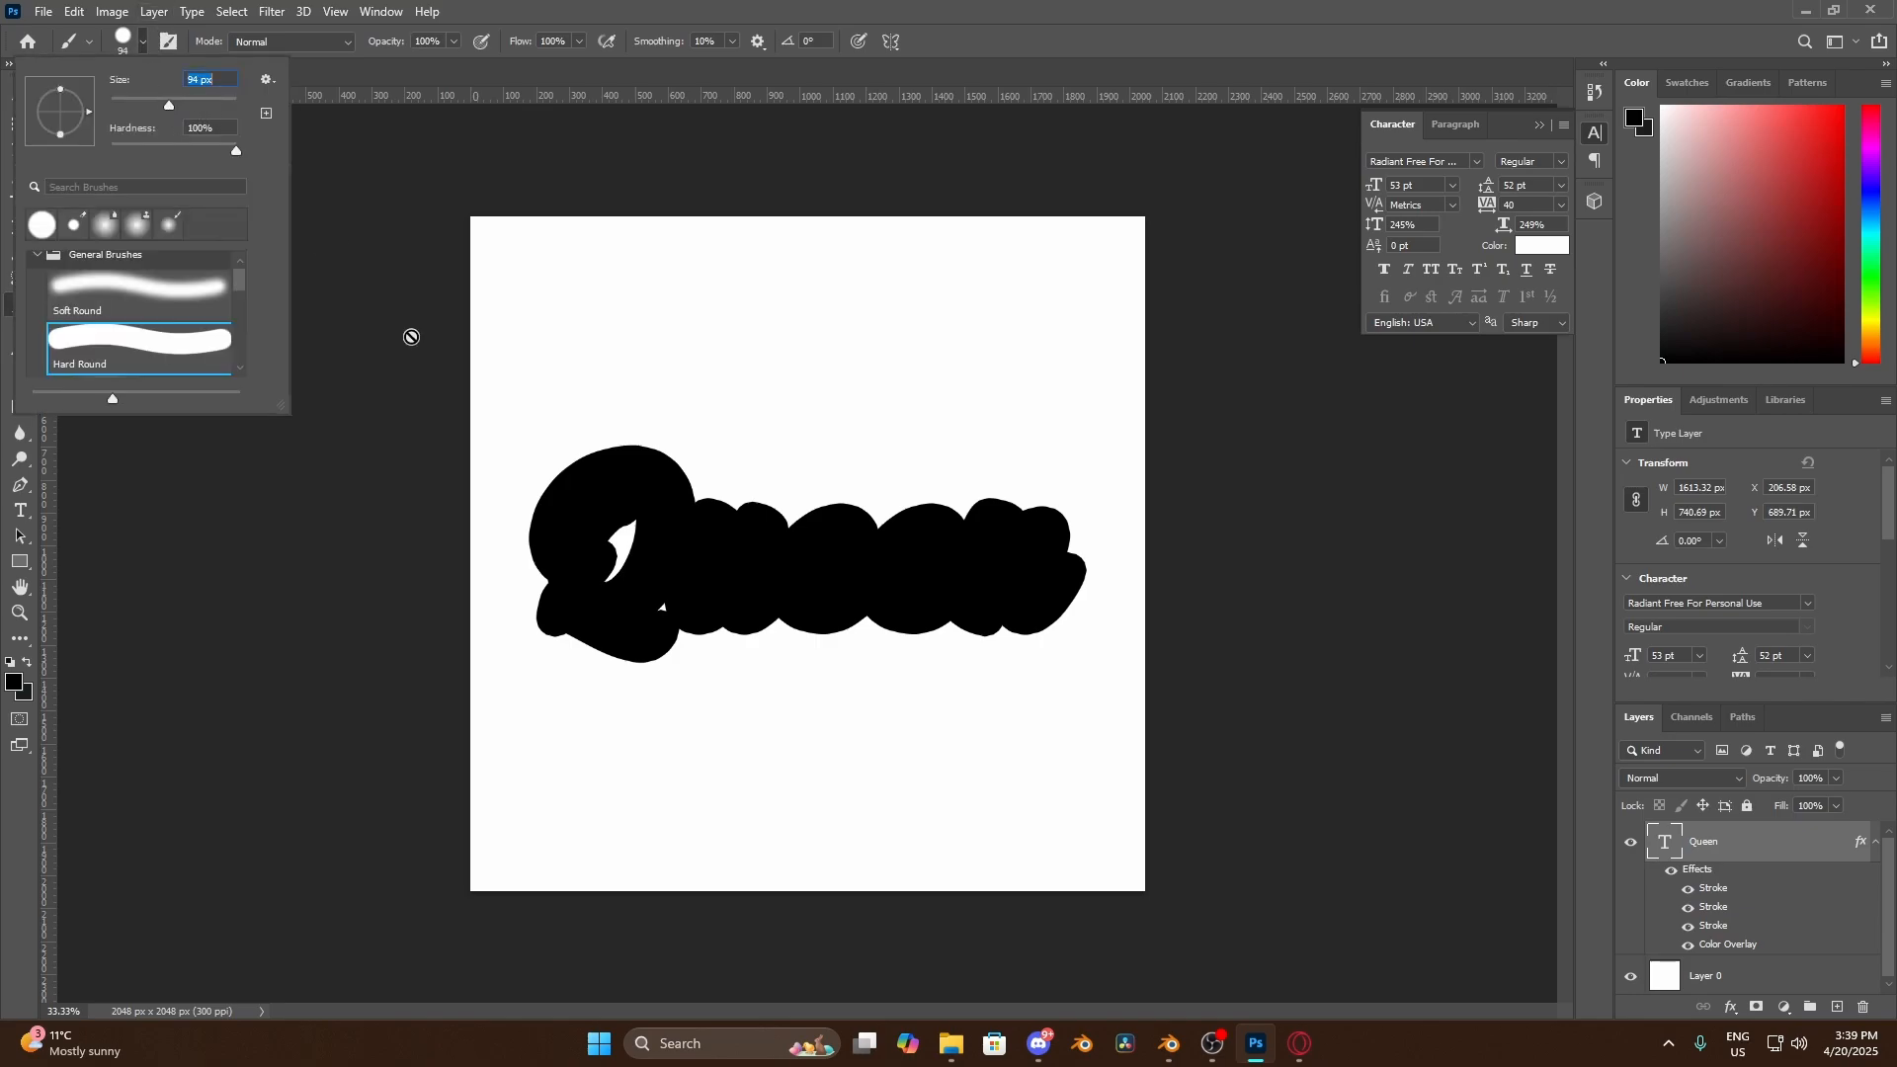
Rasterize the Queen text layer and paint over the remaining white gaps inside the letter Q in black
{"action": "left_click", "coordinate": [618, 555]}
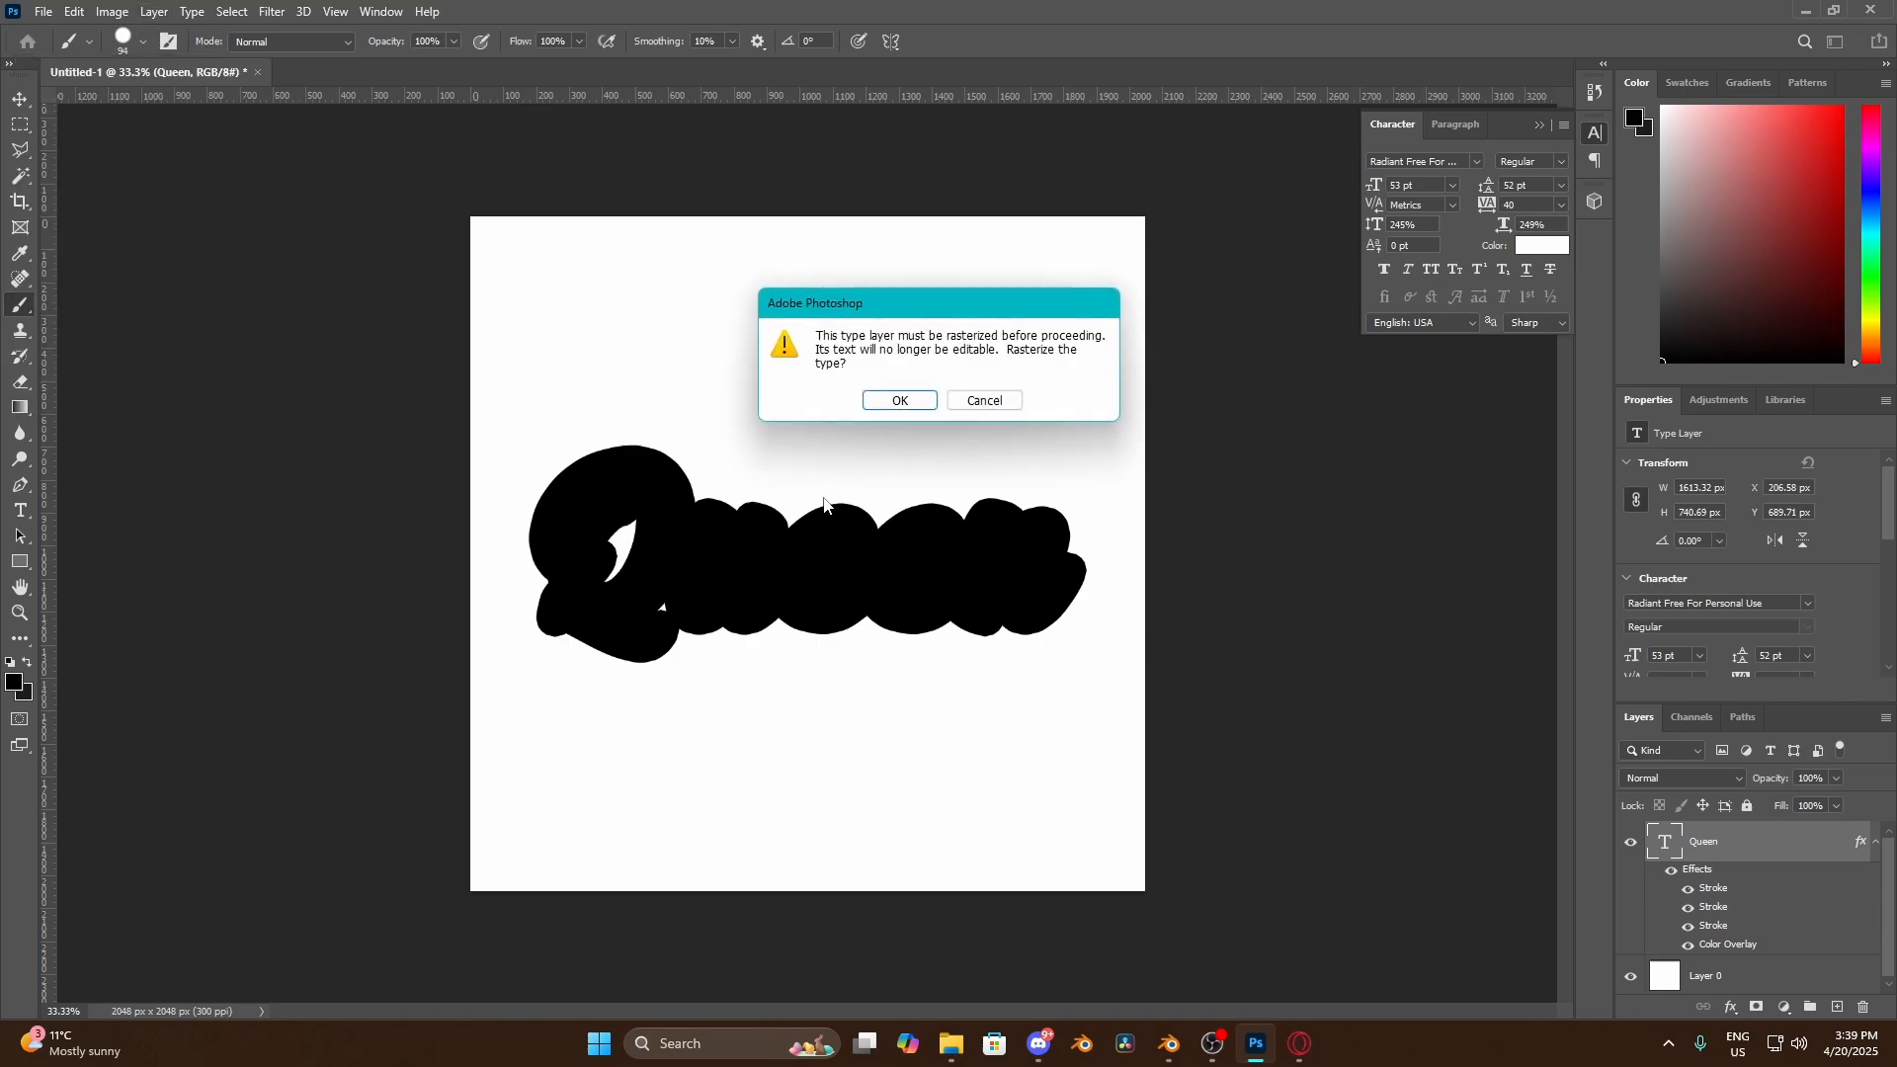
{"action": "left_click", "coordinate": [916, 412]}
{"action": "mouse_move", "coordinate": [632, 534]}
{"action": "left_mouse_down"}
{"action": "mouse_move", "coordinate": [627, 517]}
{"action": "mouse_move", "coordinate": [609, 567]}
{"action": "mouse_move", "coordinate": [628, 580]}
{"action": "left_mouse_up"}
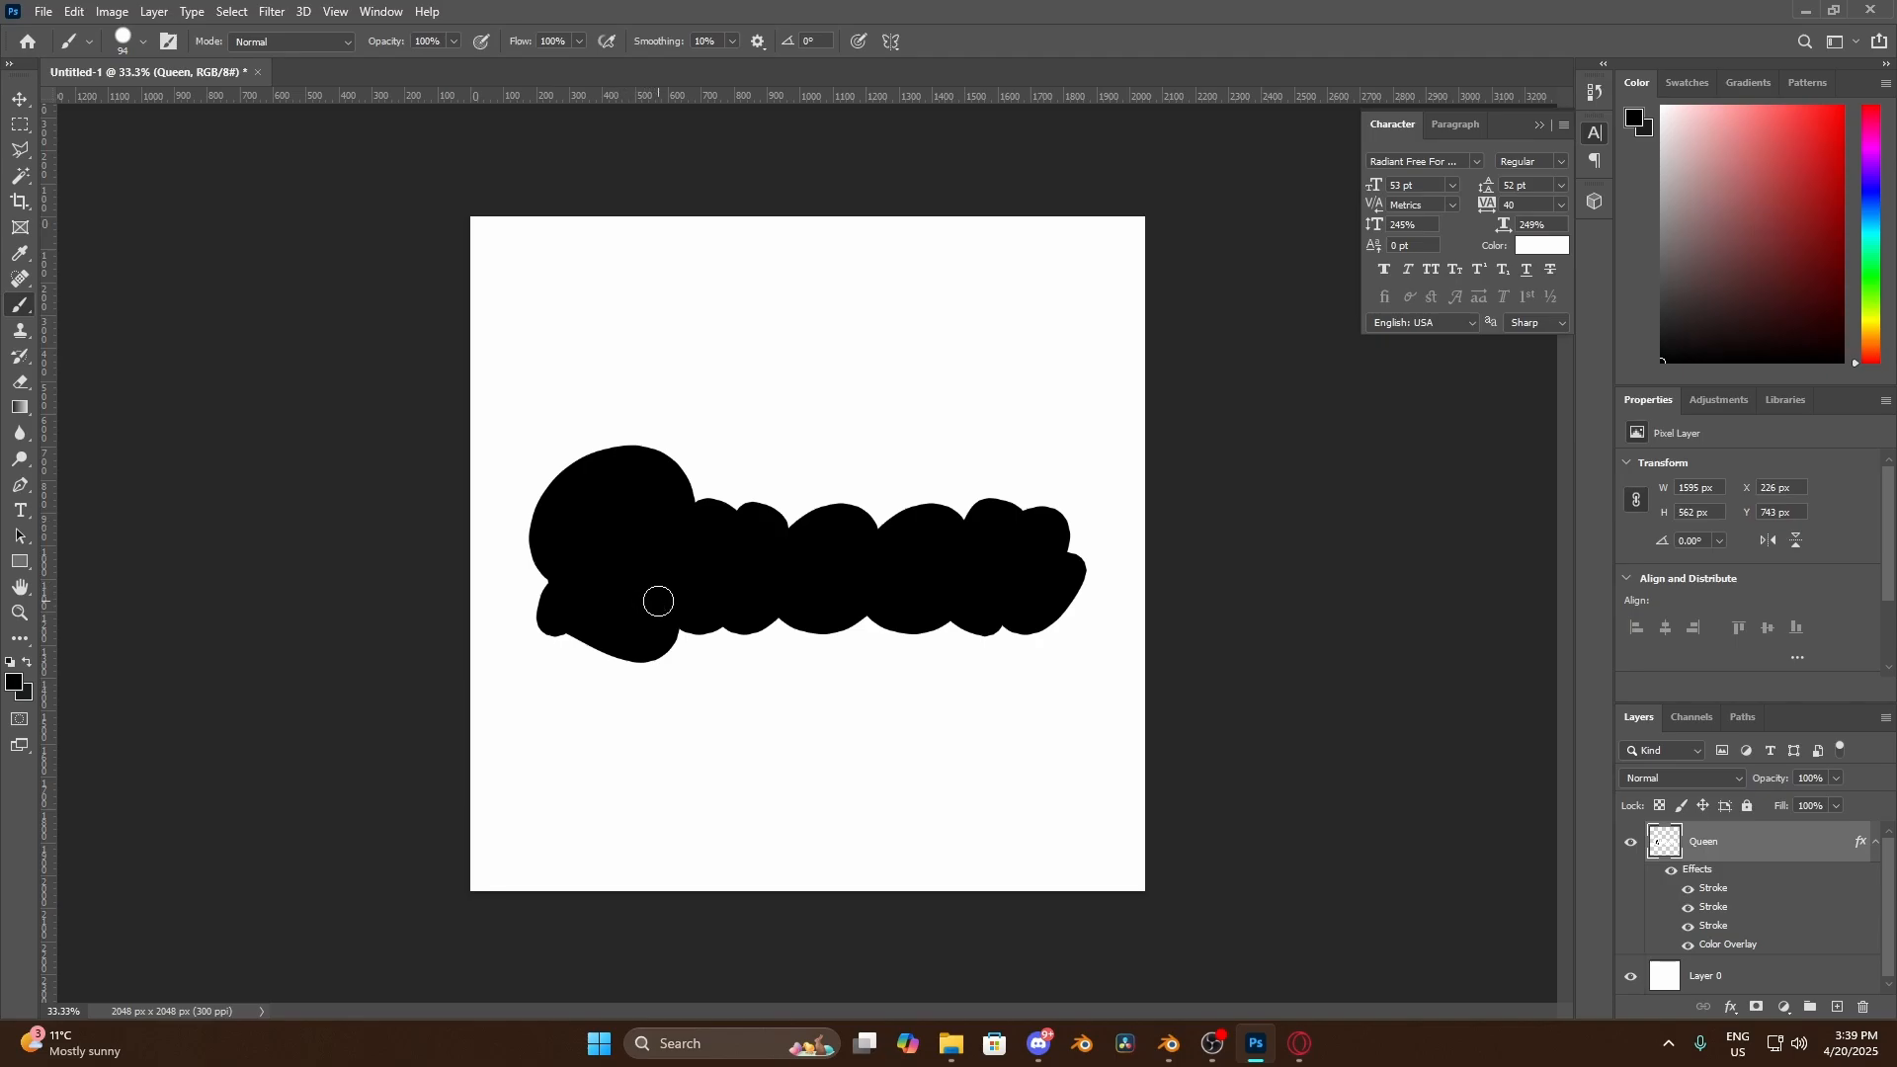
{"action": "right_click", "coordinate": [1775, 836]}
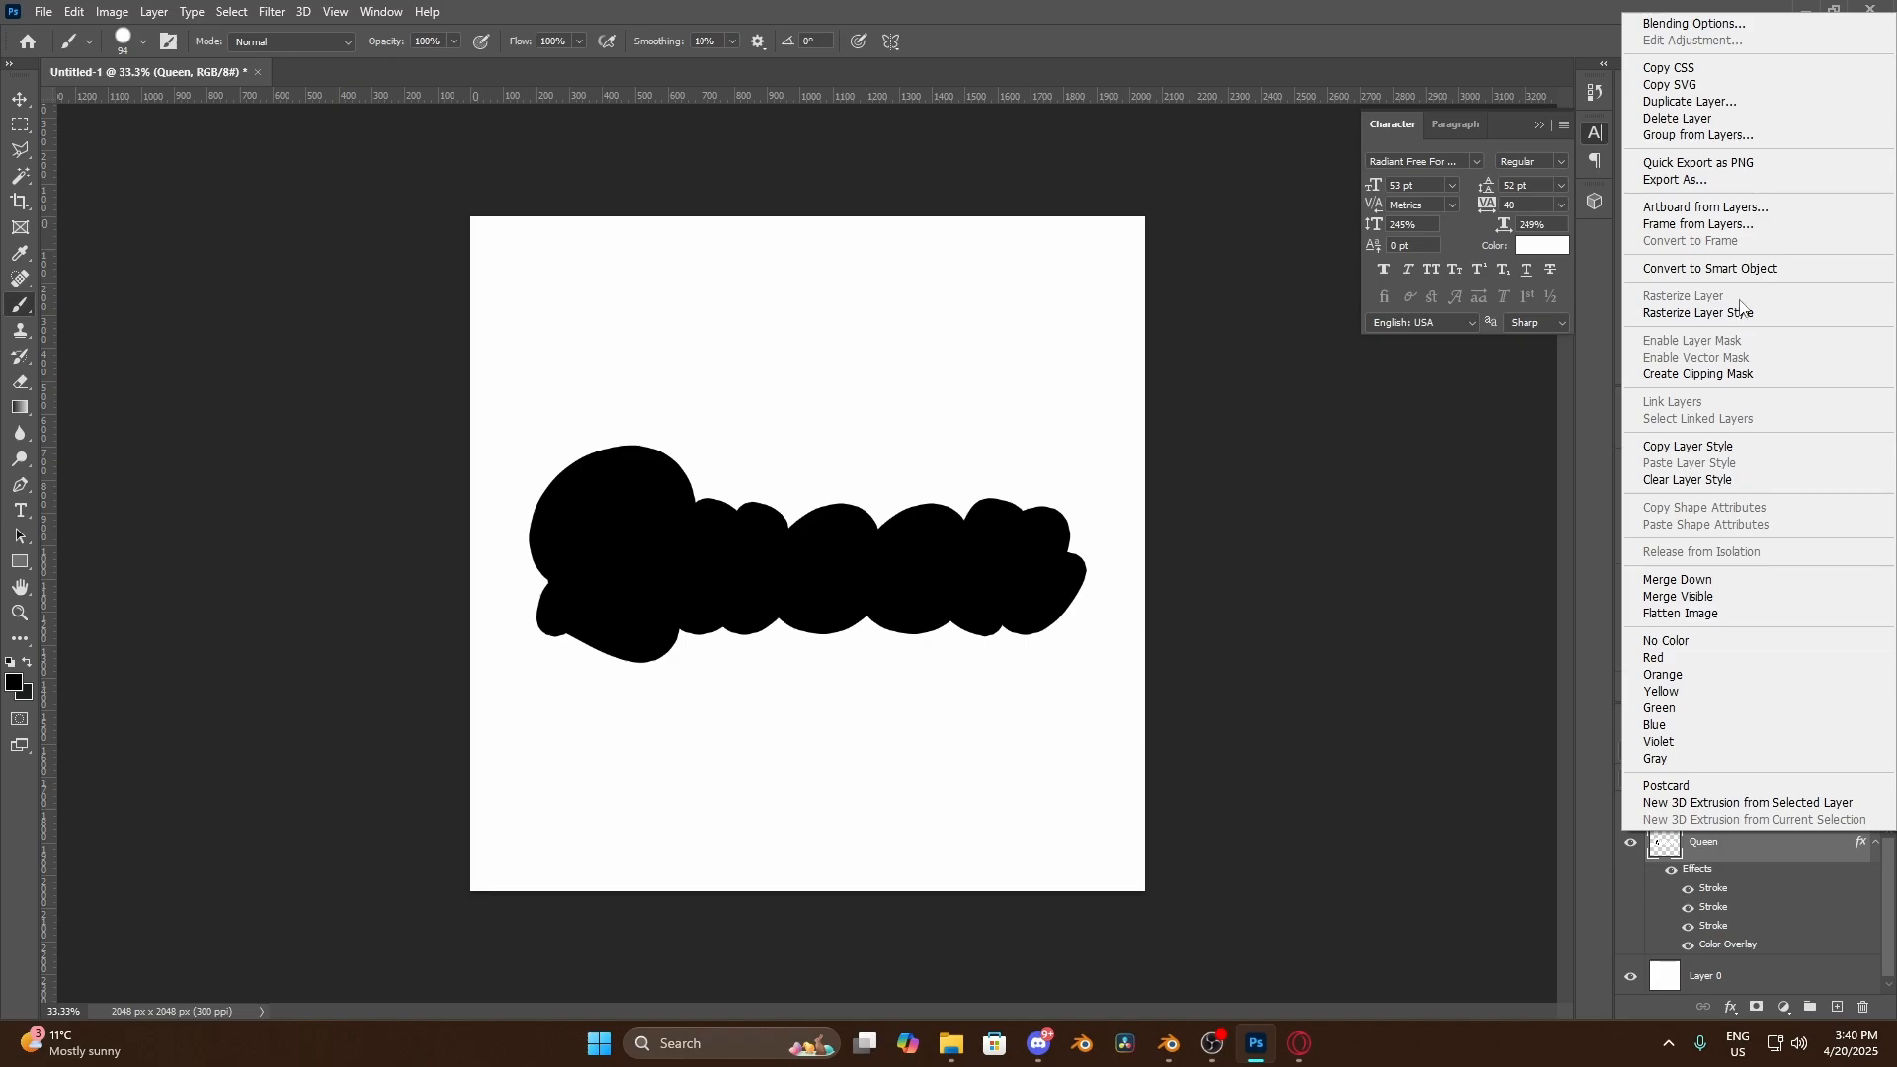
{"action": "left_click", "coordinate": [1586, 923]}
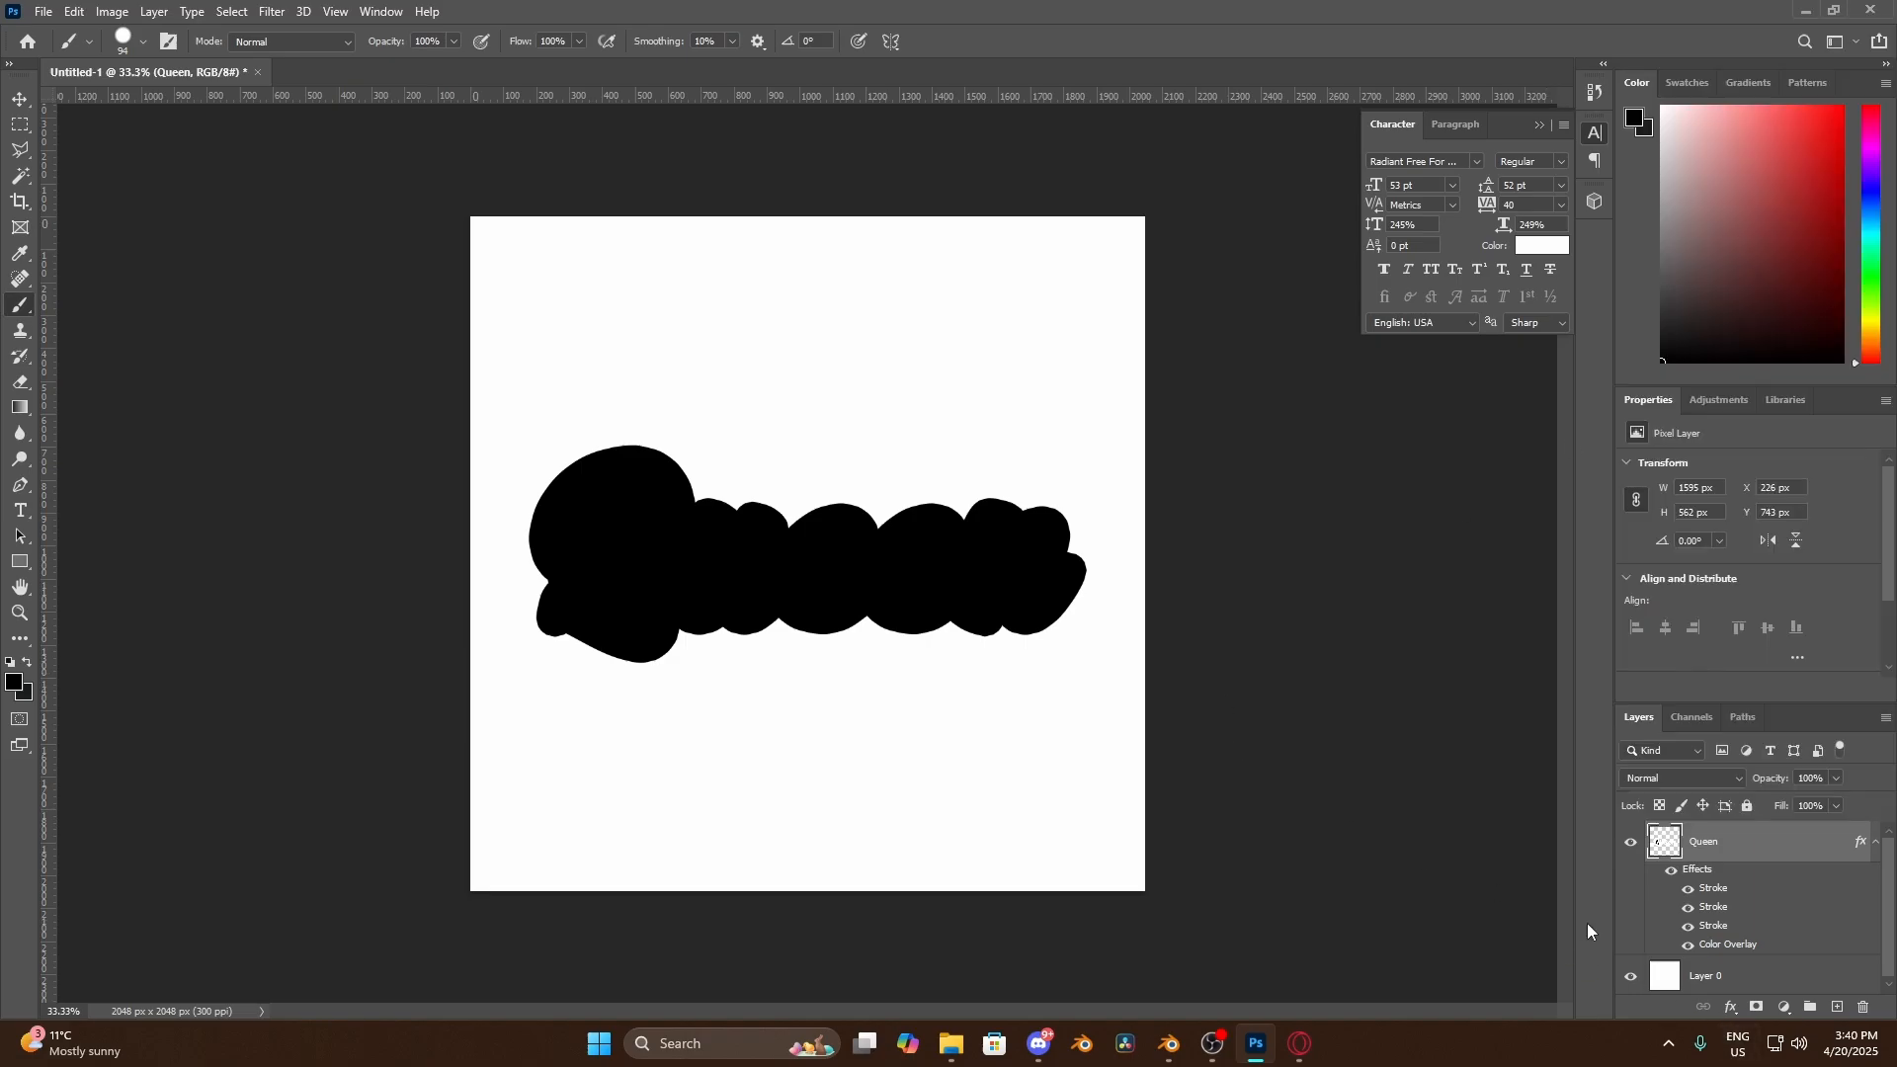
Quick-export the solid silhouette as a PNG named 2 in the ........queen folder
{"action": "left_click", "coordinate": [40, 14]}
{"action": "mouse_move", "coordinate": [239, 302]}
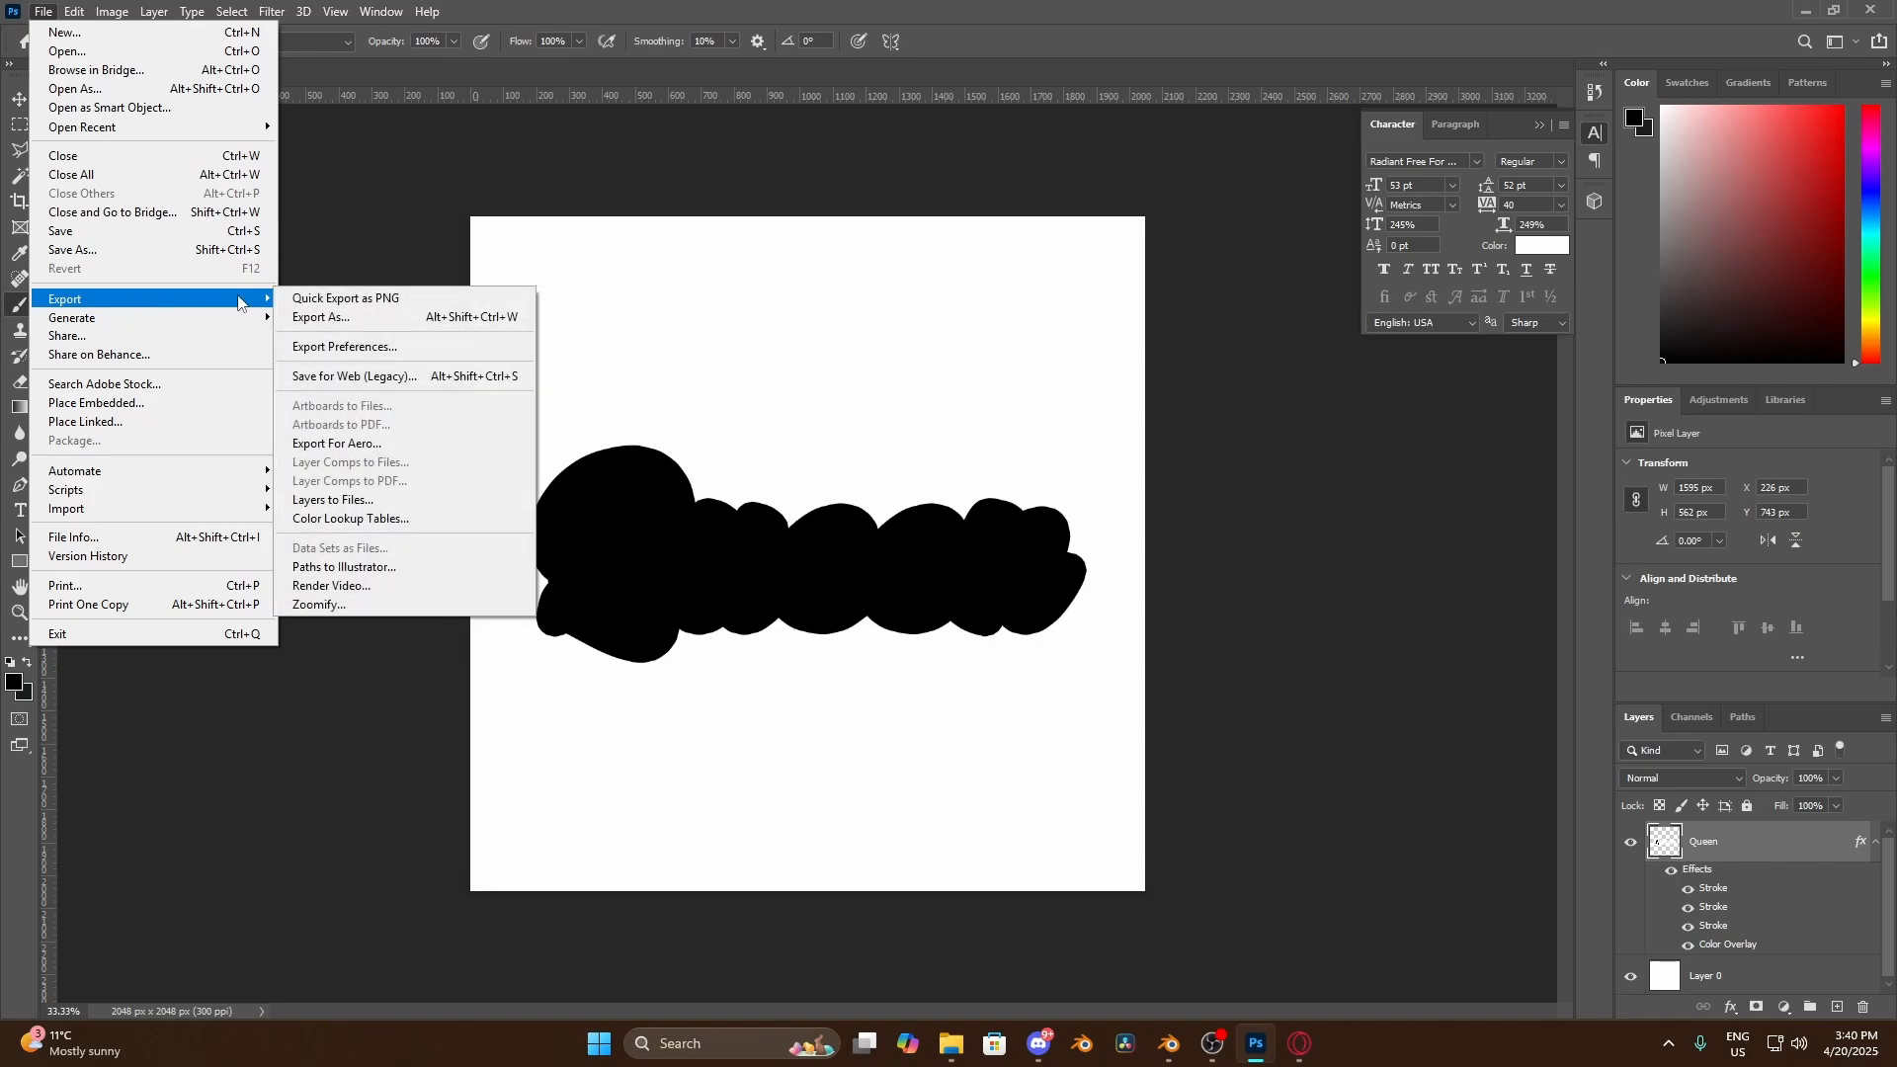
{"action": "left_click", "coordinate": [391, 301]}
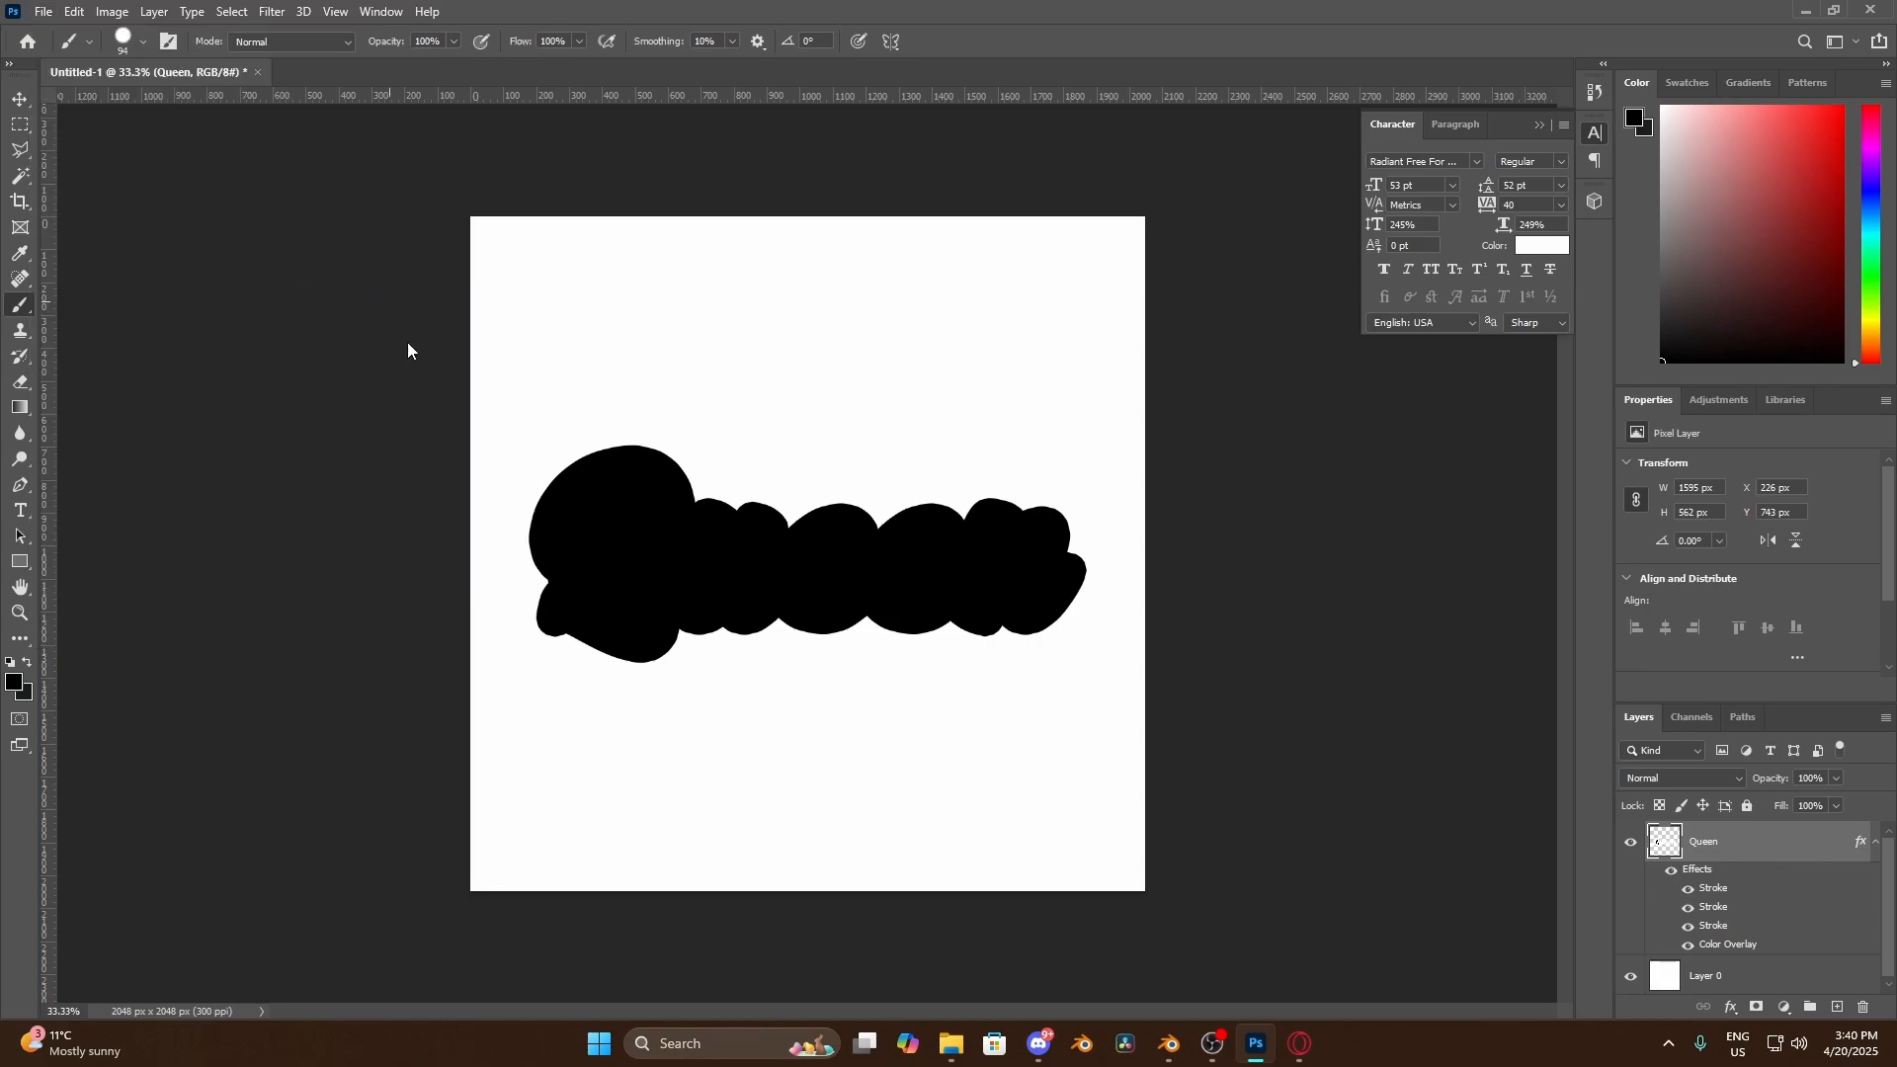
{"action": "type", "text": "2"}
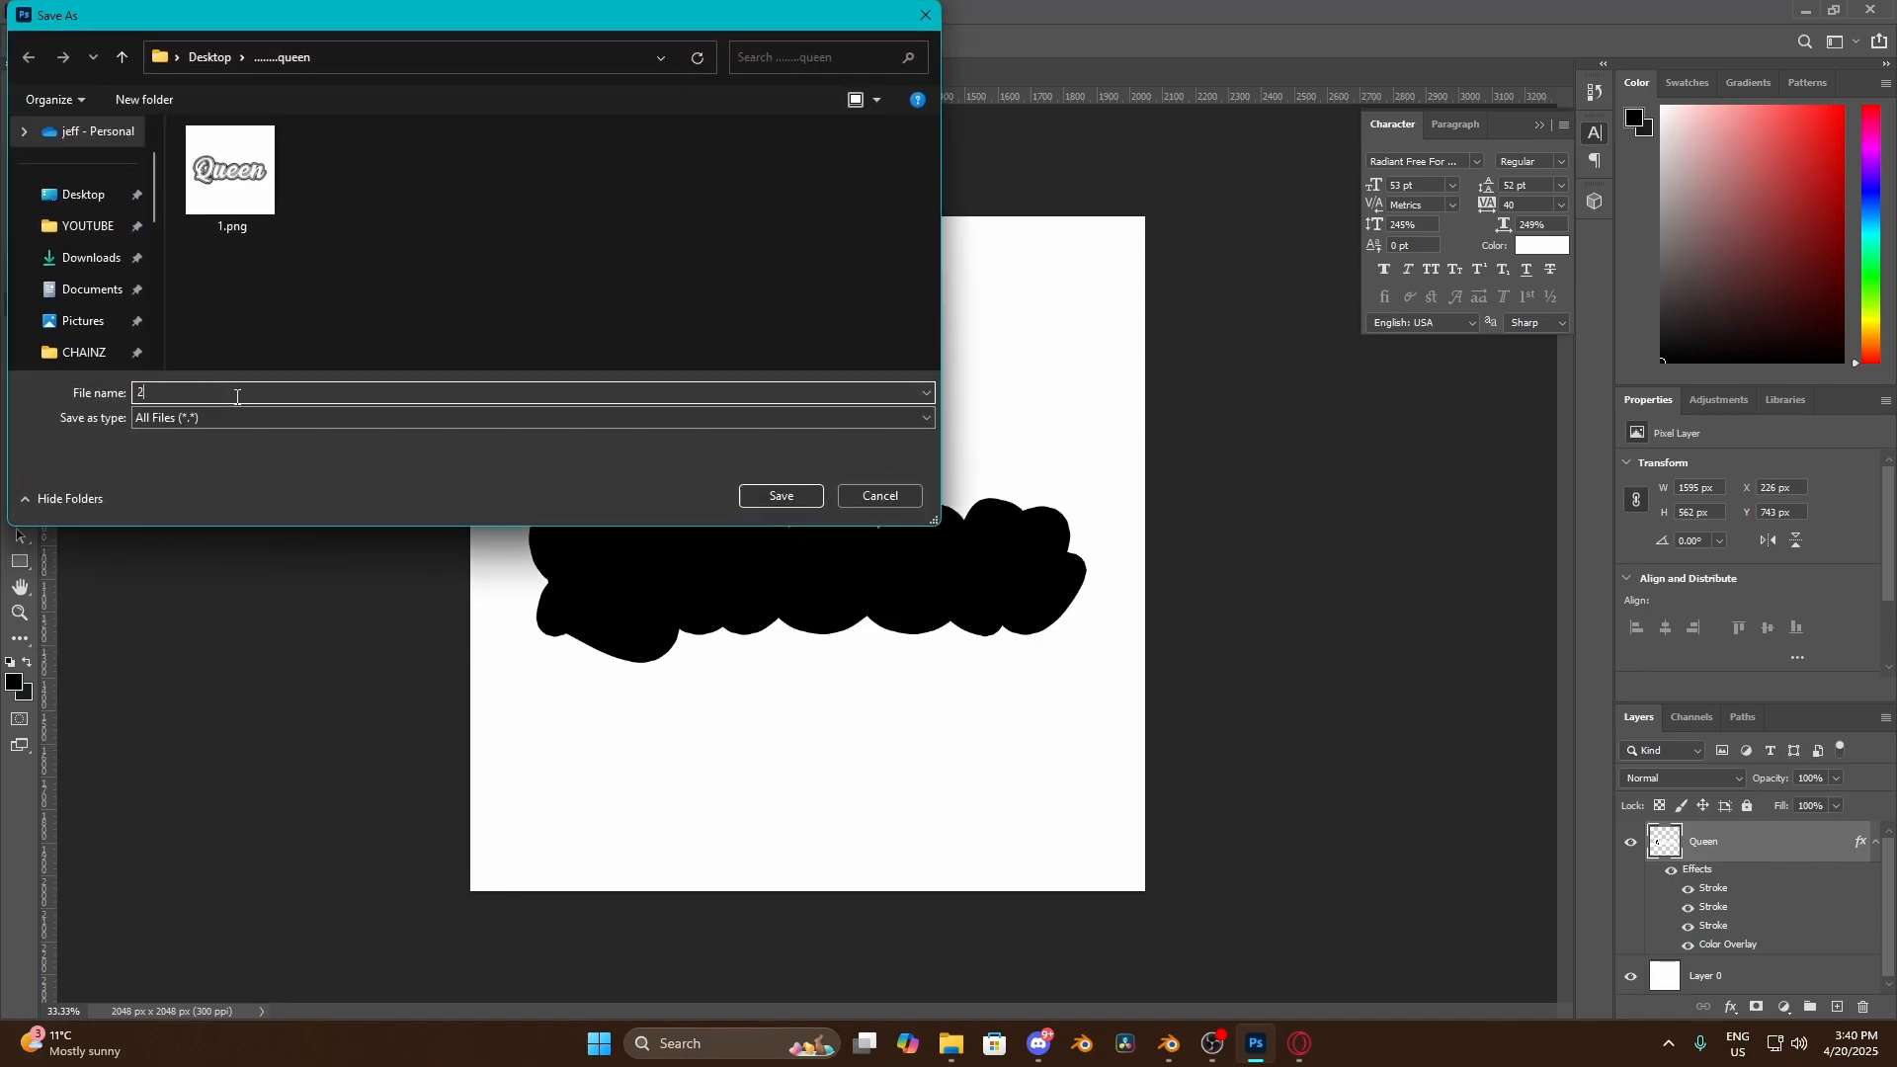
{"action": "left_click", "coordinate": [783, 496]}
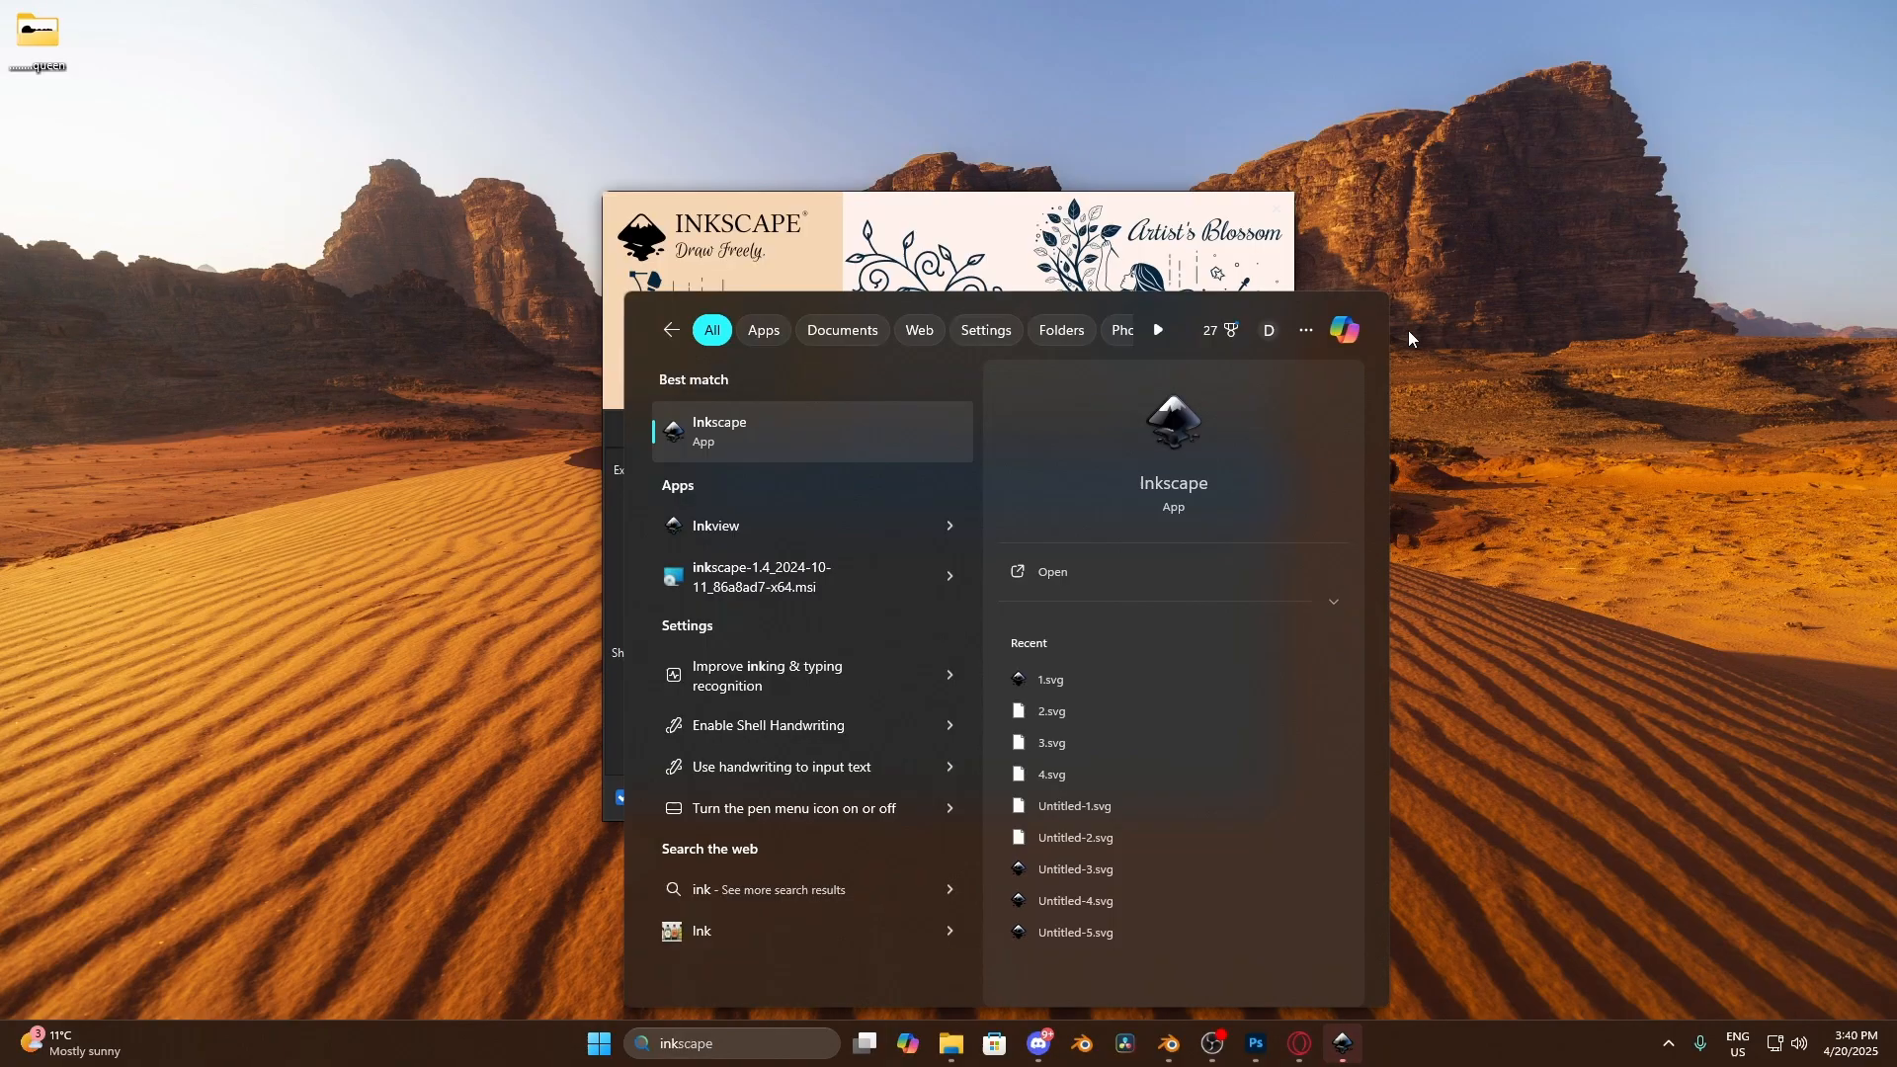
Switch to Inkscape and open 1.png from the ........queen folder on the Desktop
{"action": "left_click", "coordinate": [1529, 247]}
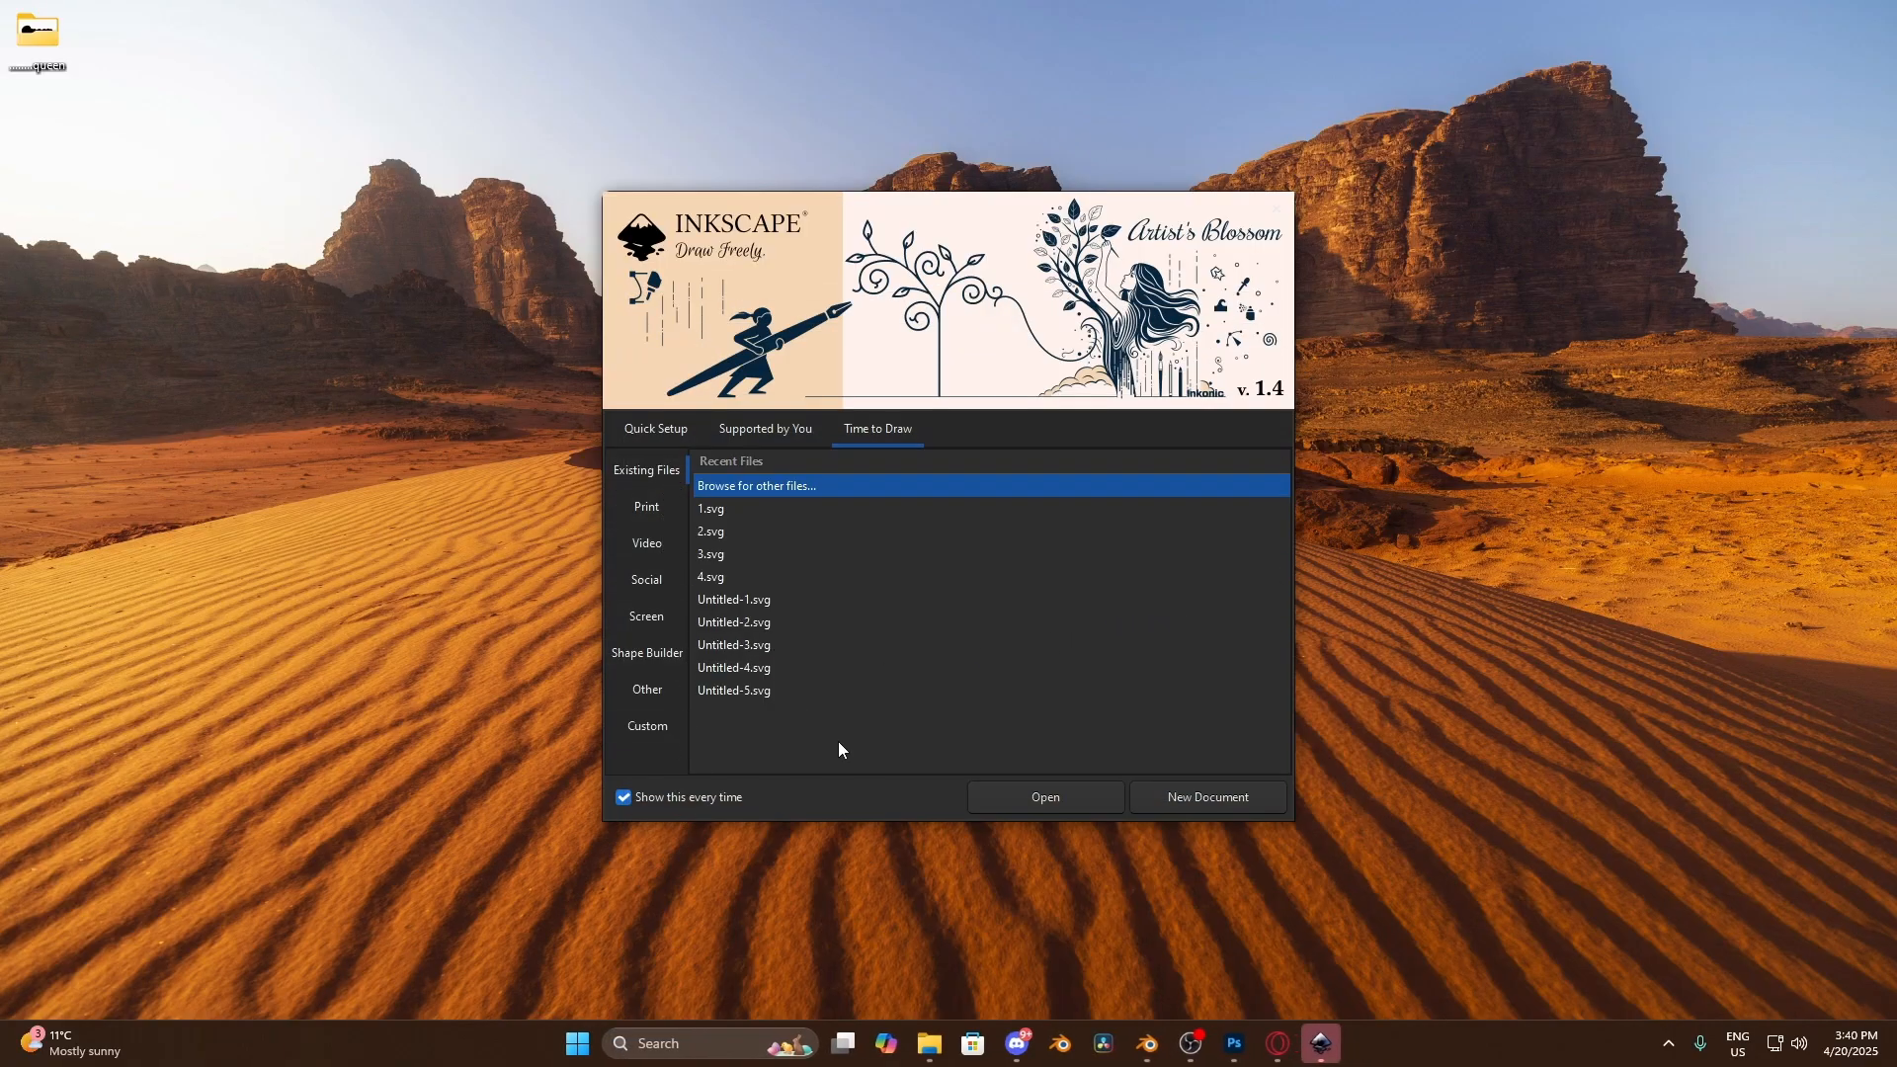
{"action": "left_click", "coordinate": [1080, 796]}
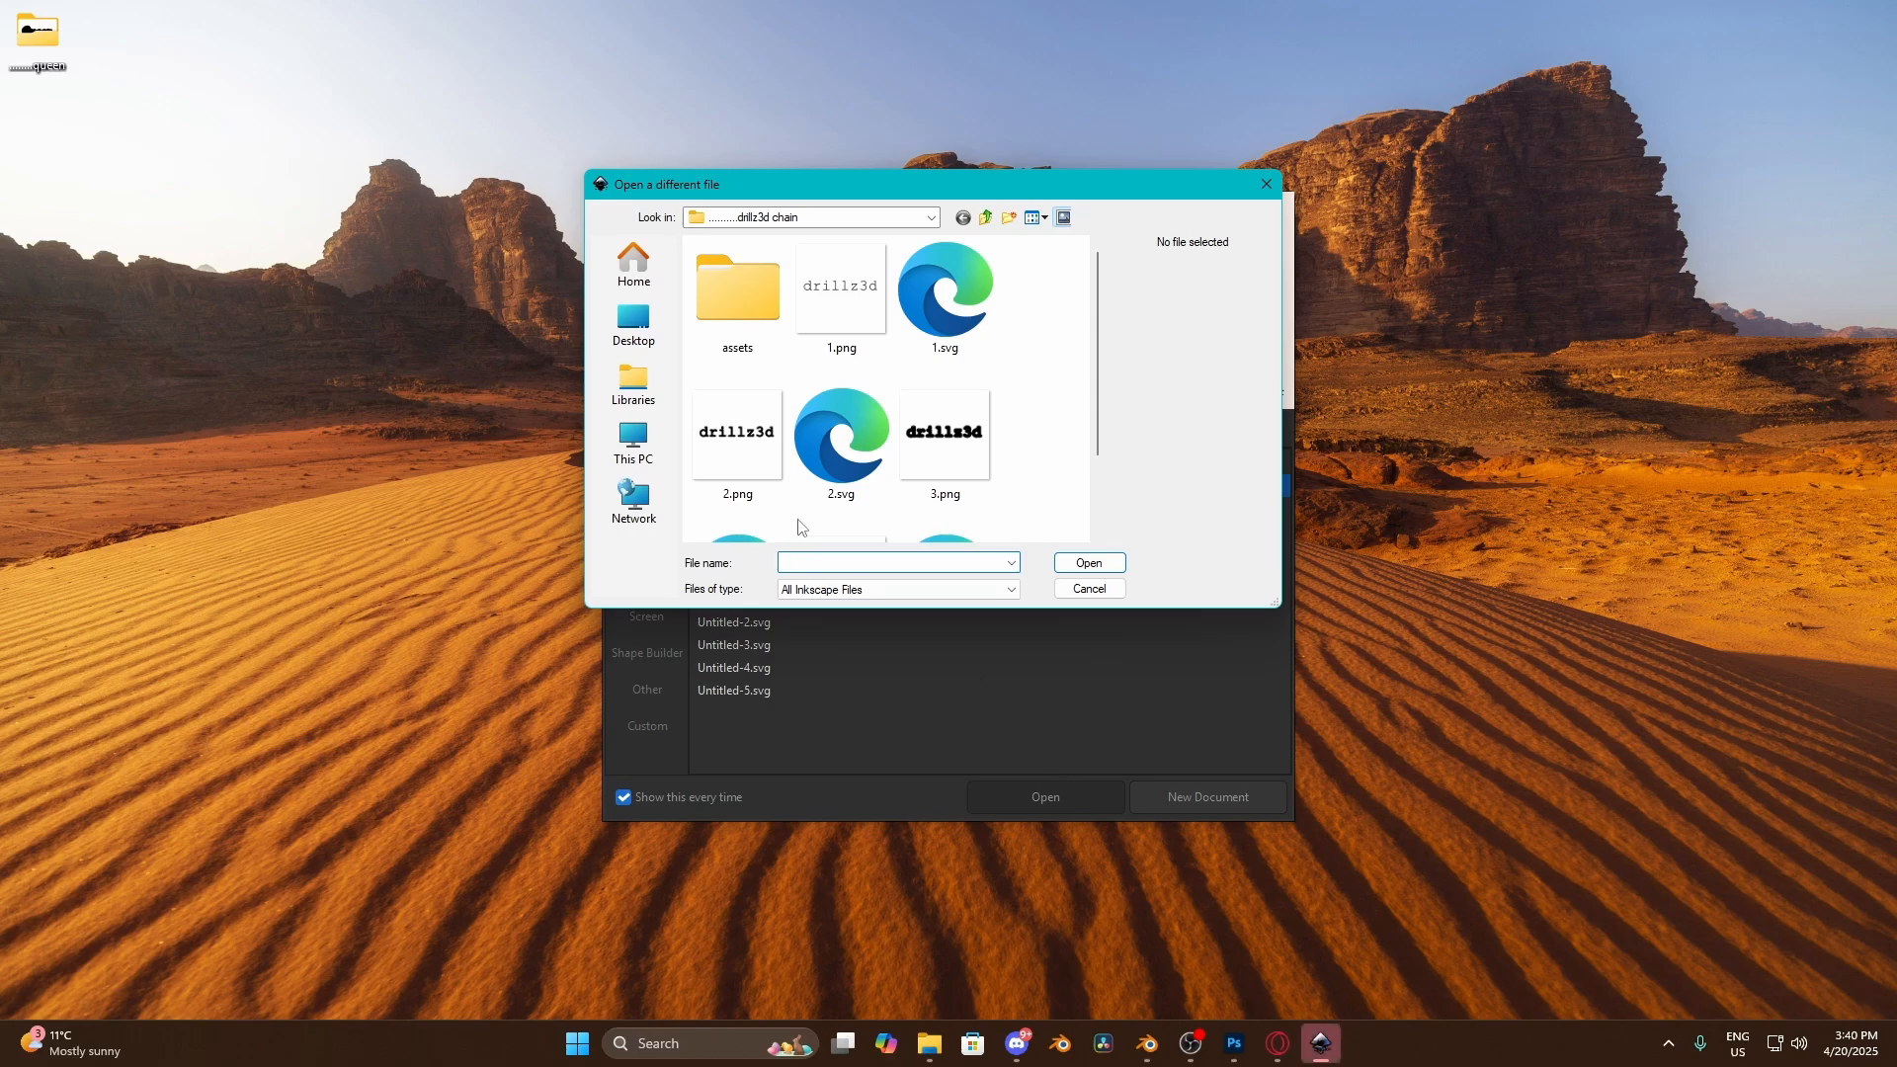
{"action": "left_click", "coordinate": [660, 332]}
{"action": "scroll", "coordinate": [772, 370], "scroll_direction": "down", "scroll_amount": 5}
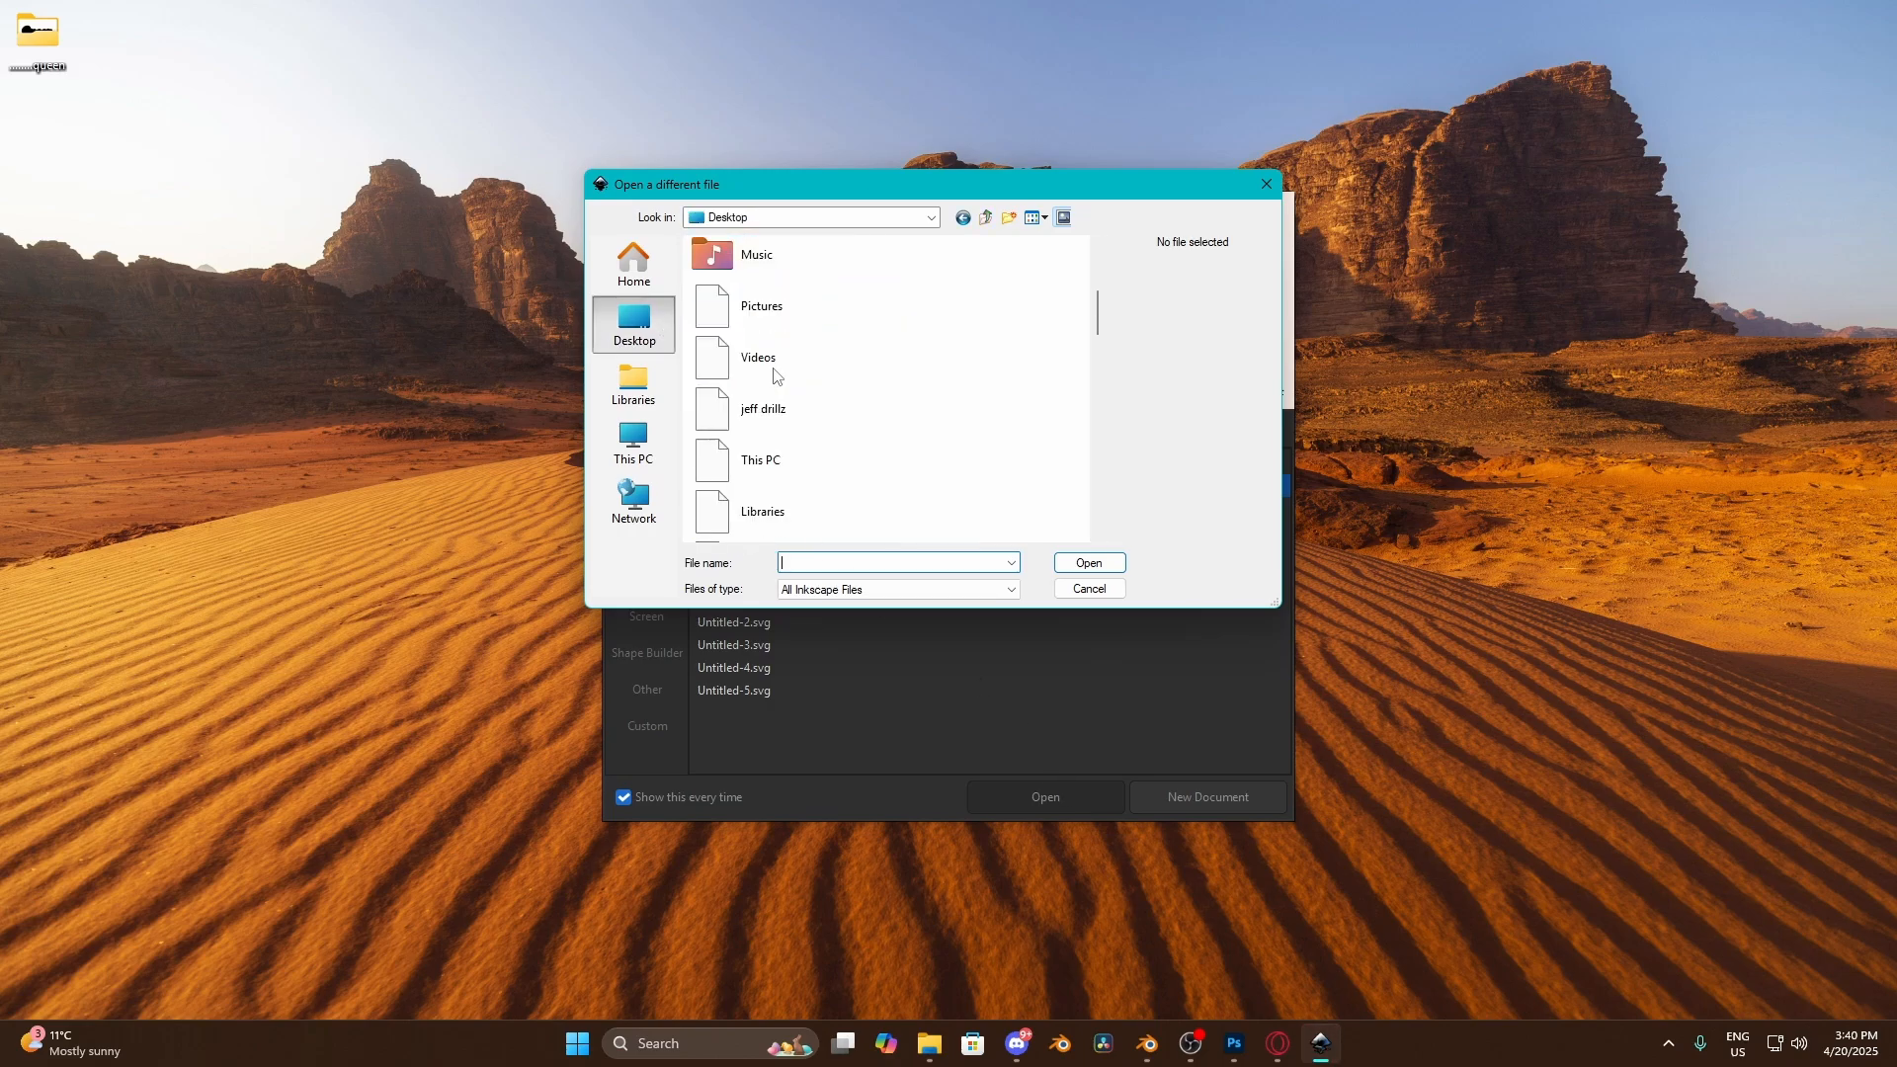
{"action": "double_click", "coordinate": [796, 501]}
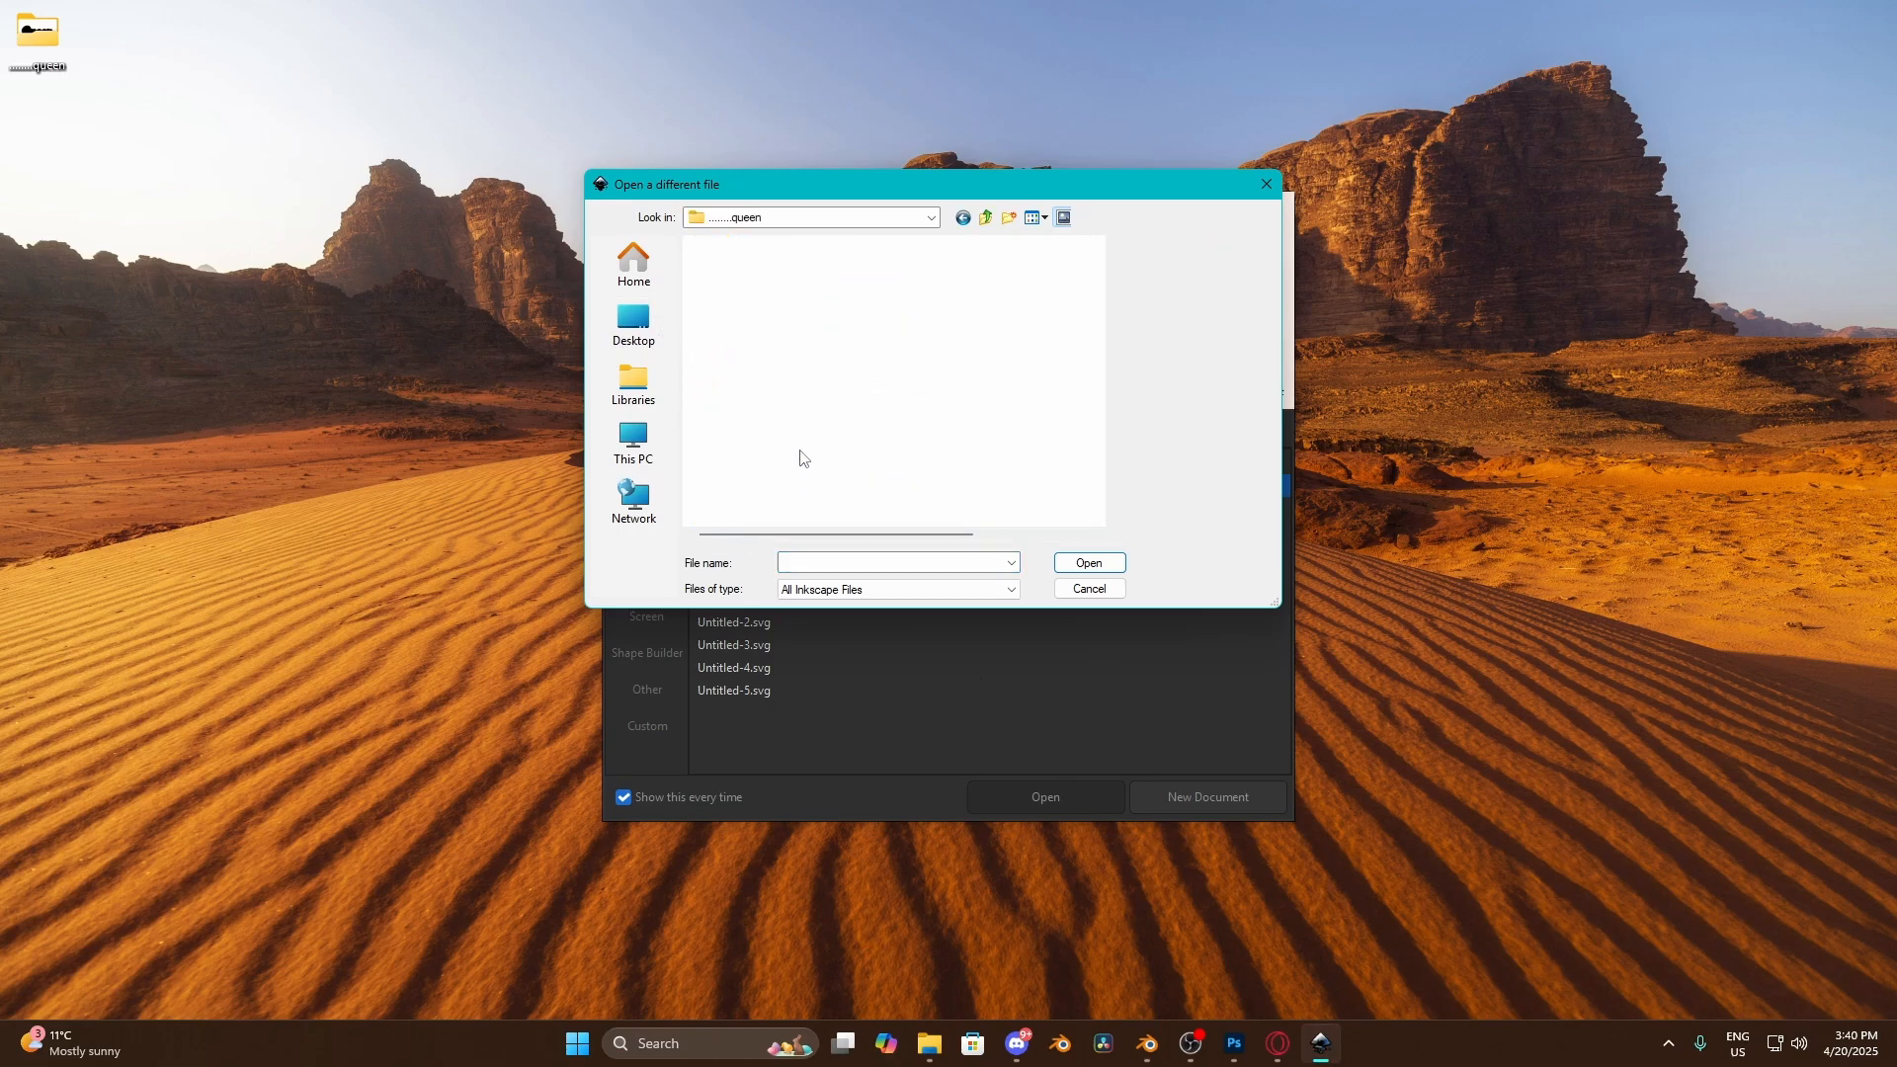
{"action": "left_click", "coordinate": [769, 323]}
{"action": "left_click", "coordinate": [1087, 562]}
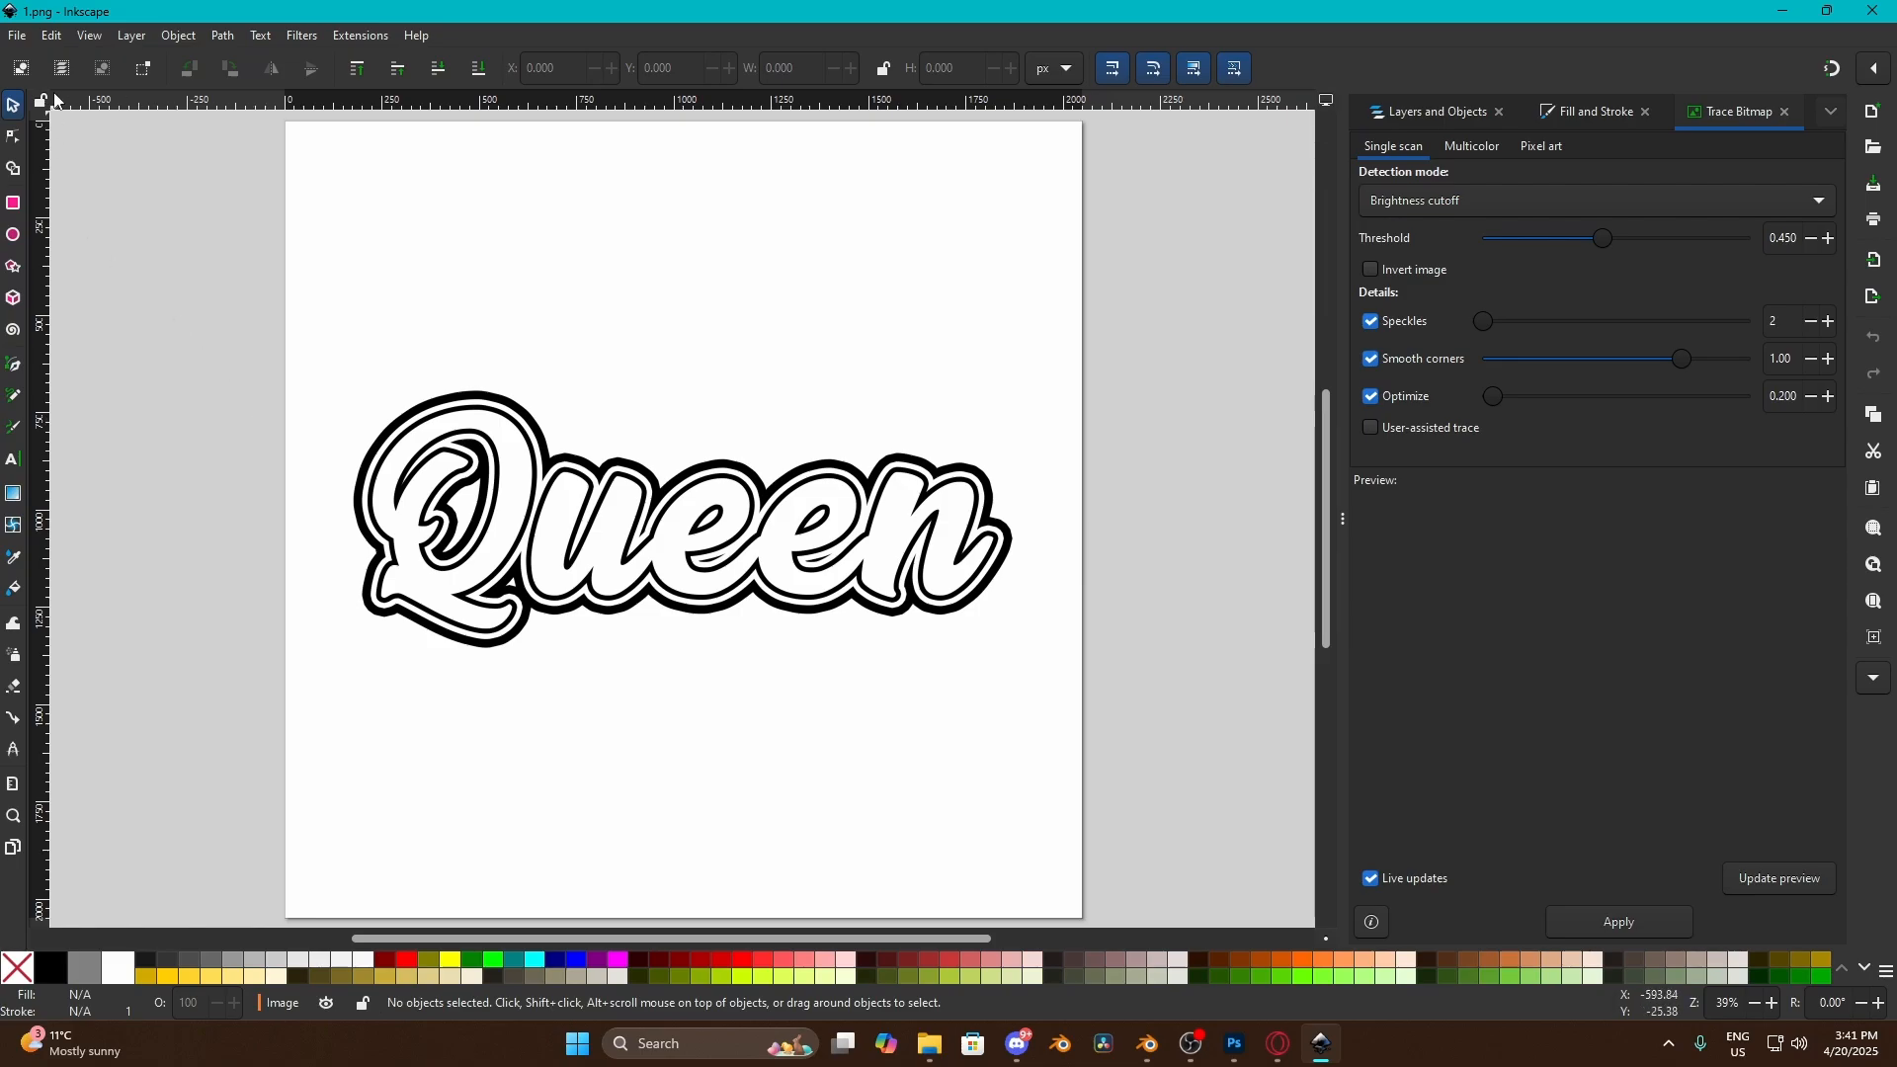
Open 2.png from the Desktop's ........queen folder in another document window
{"action": "left_click", "coordinate": [22, 44]}
{"action": "left_click", "coordinate": [52, 98]}
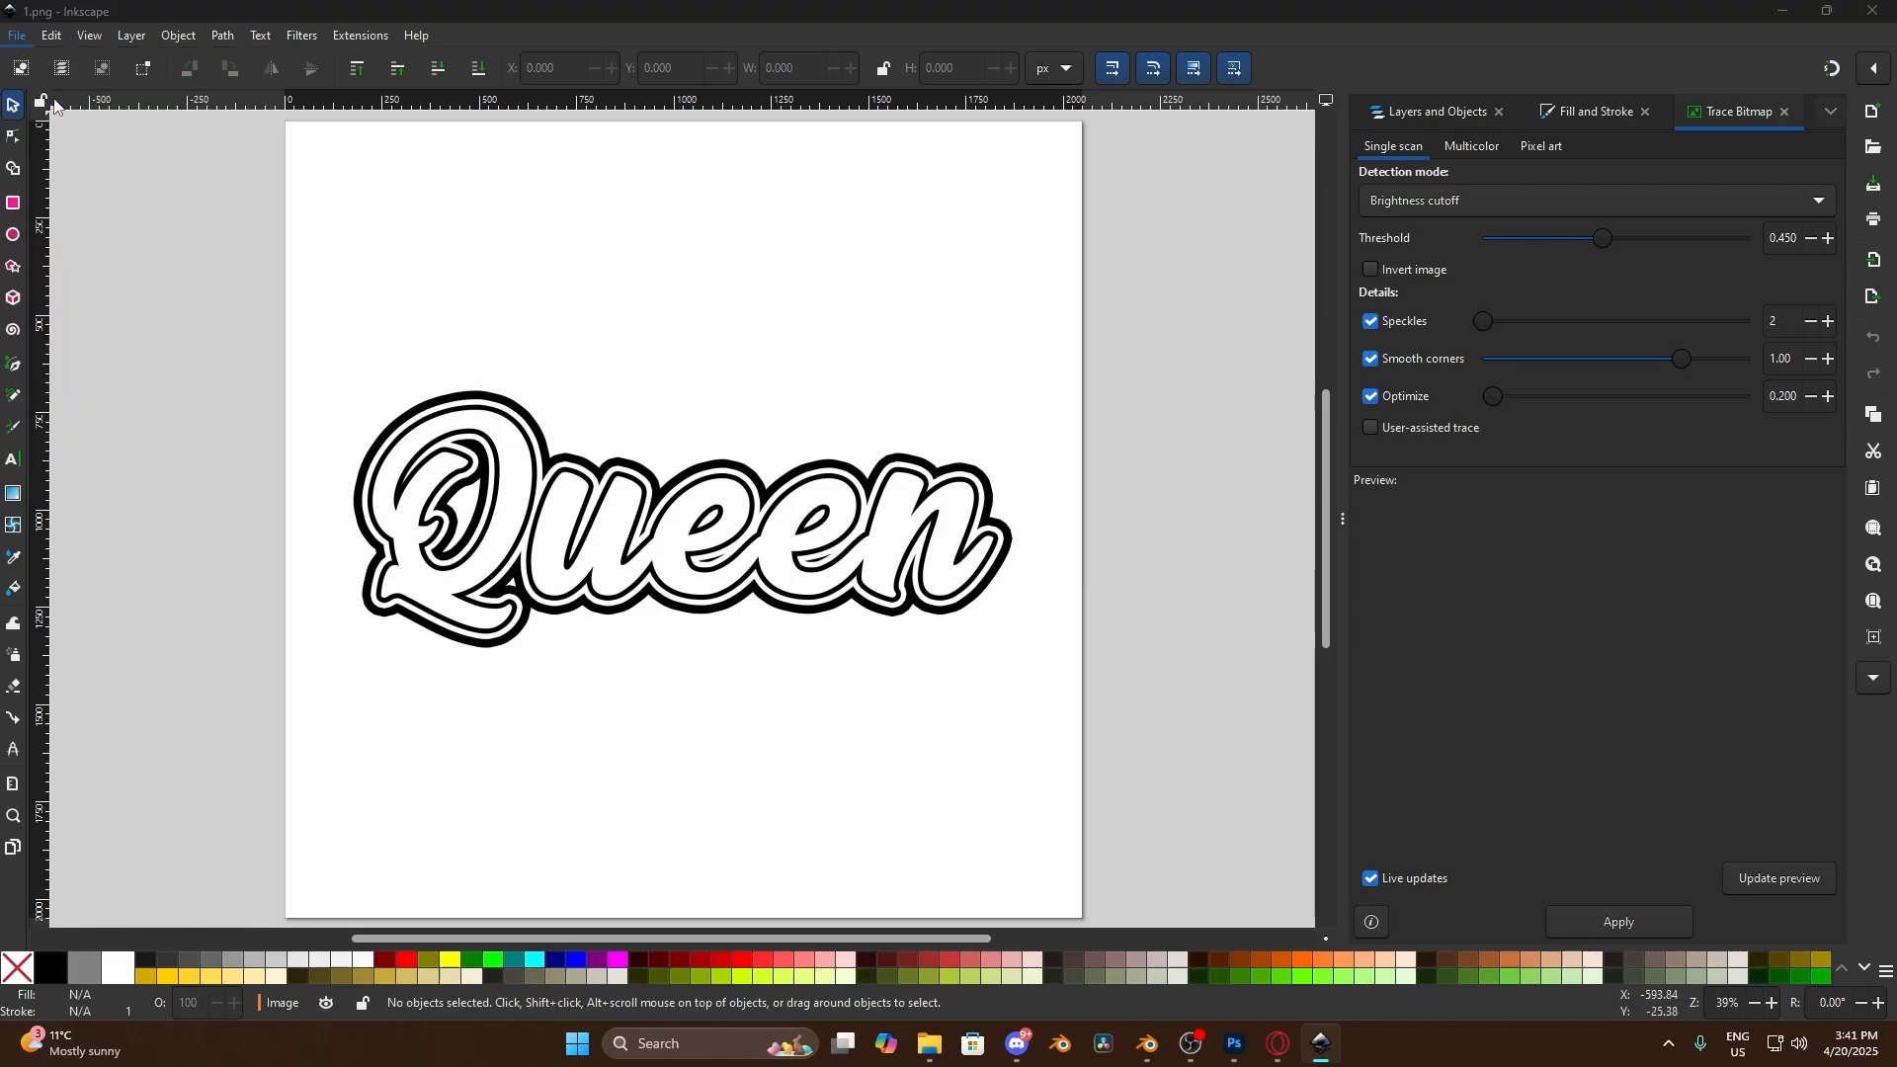
{"action": "left_click", "coordinate": [70, 180]}
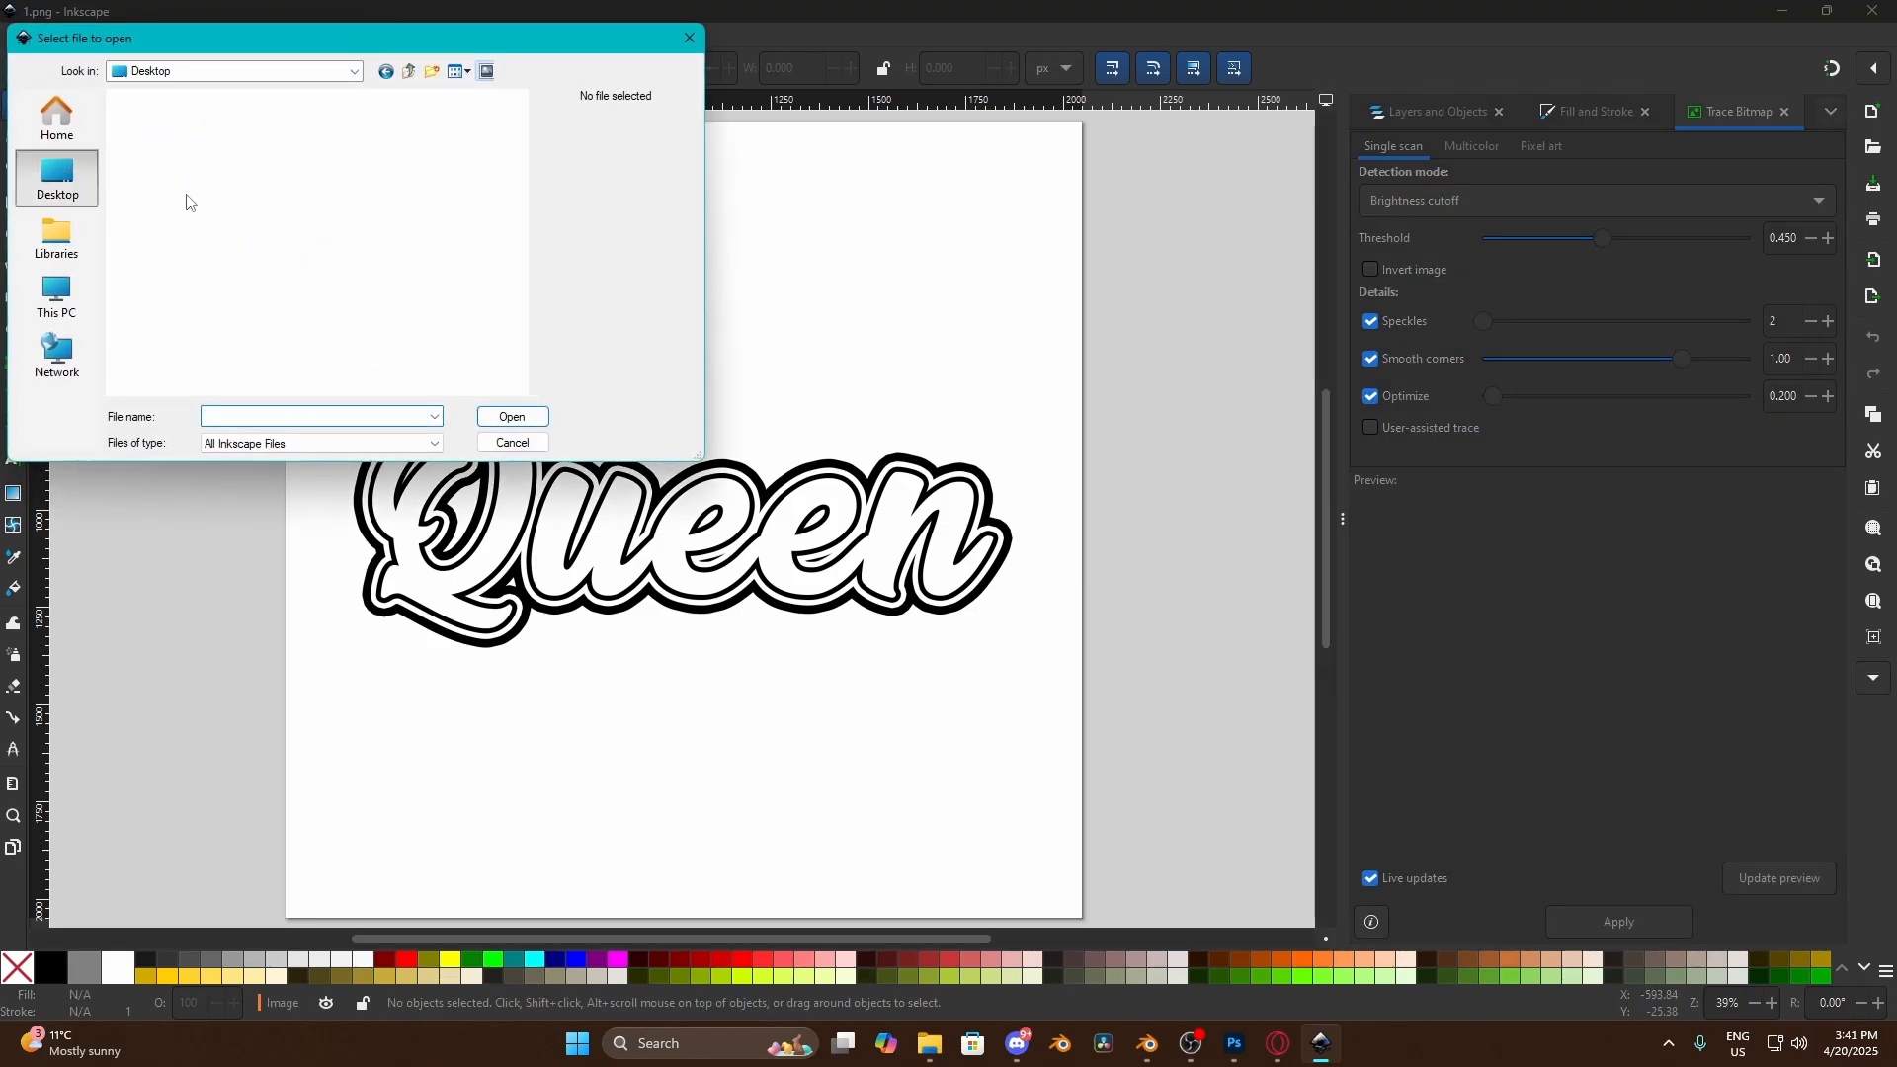
{"action": "scroll", "coordinate": [206, 268], "scroll_direction": "down", "scroll_amount": 10}
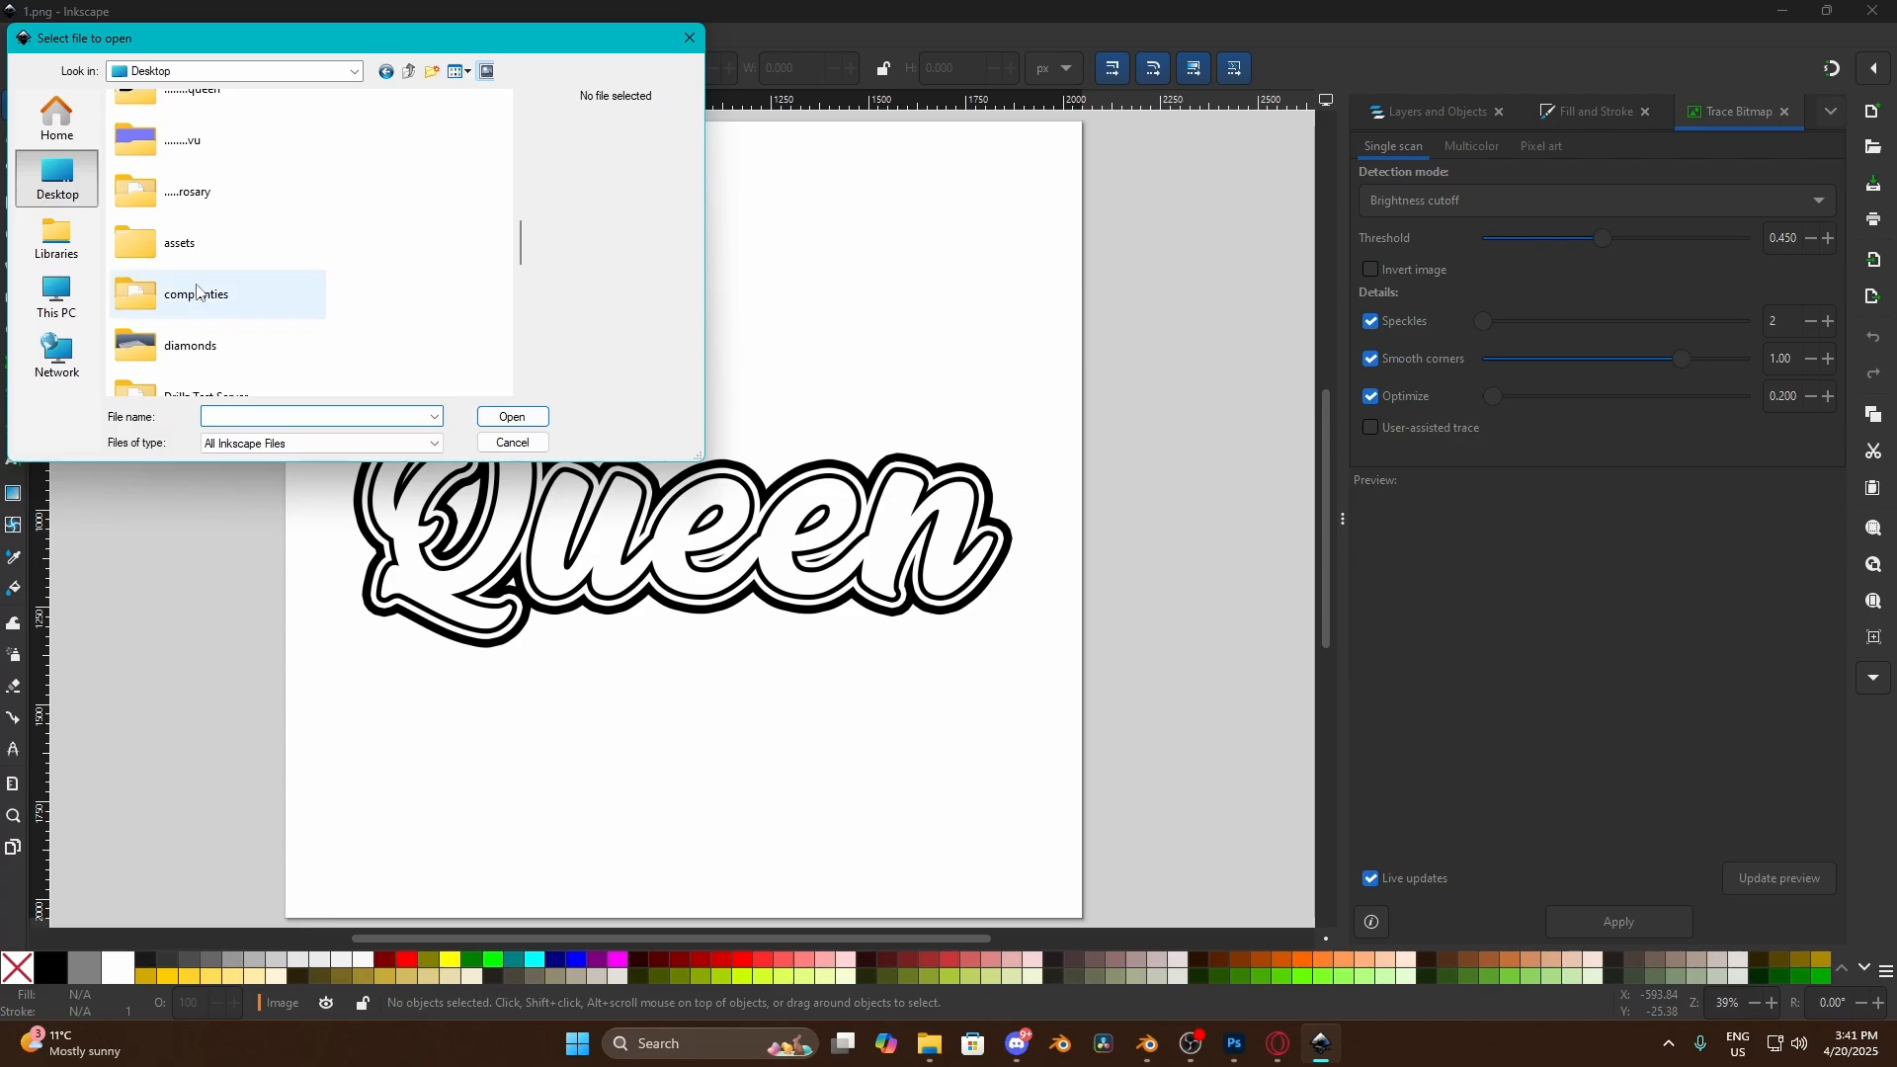
{"action": "scroll", "coordinate": [208, 268], "scroll_direction": "up", "scroll_amount": 5}
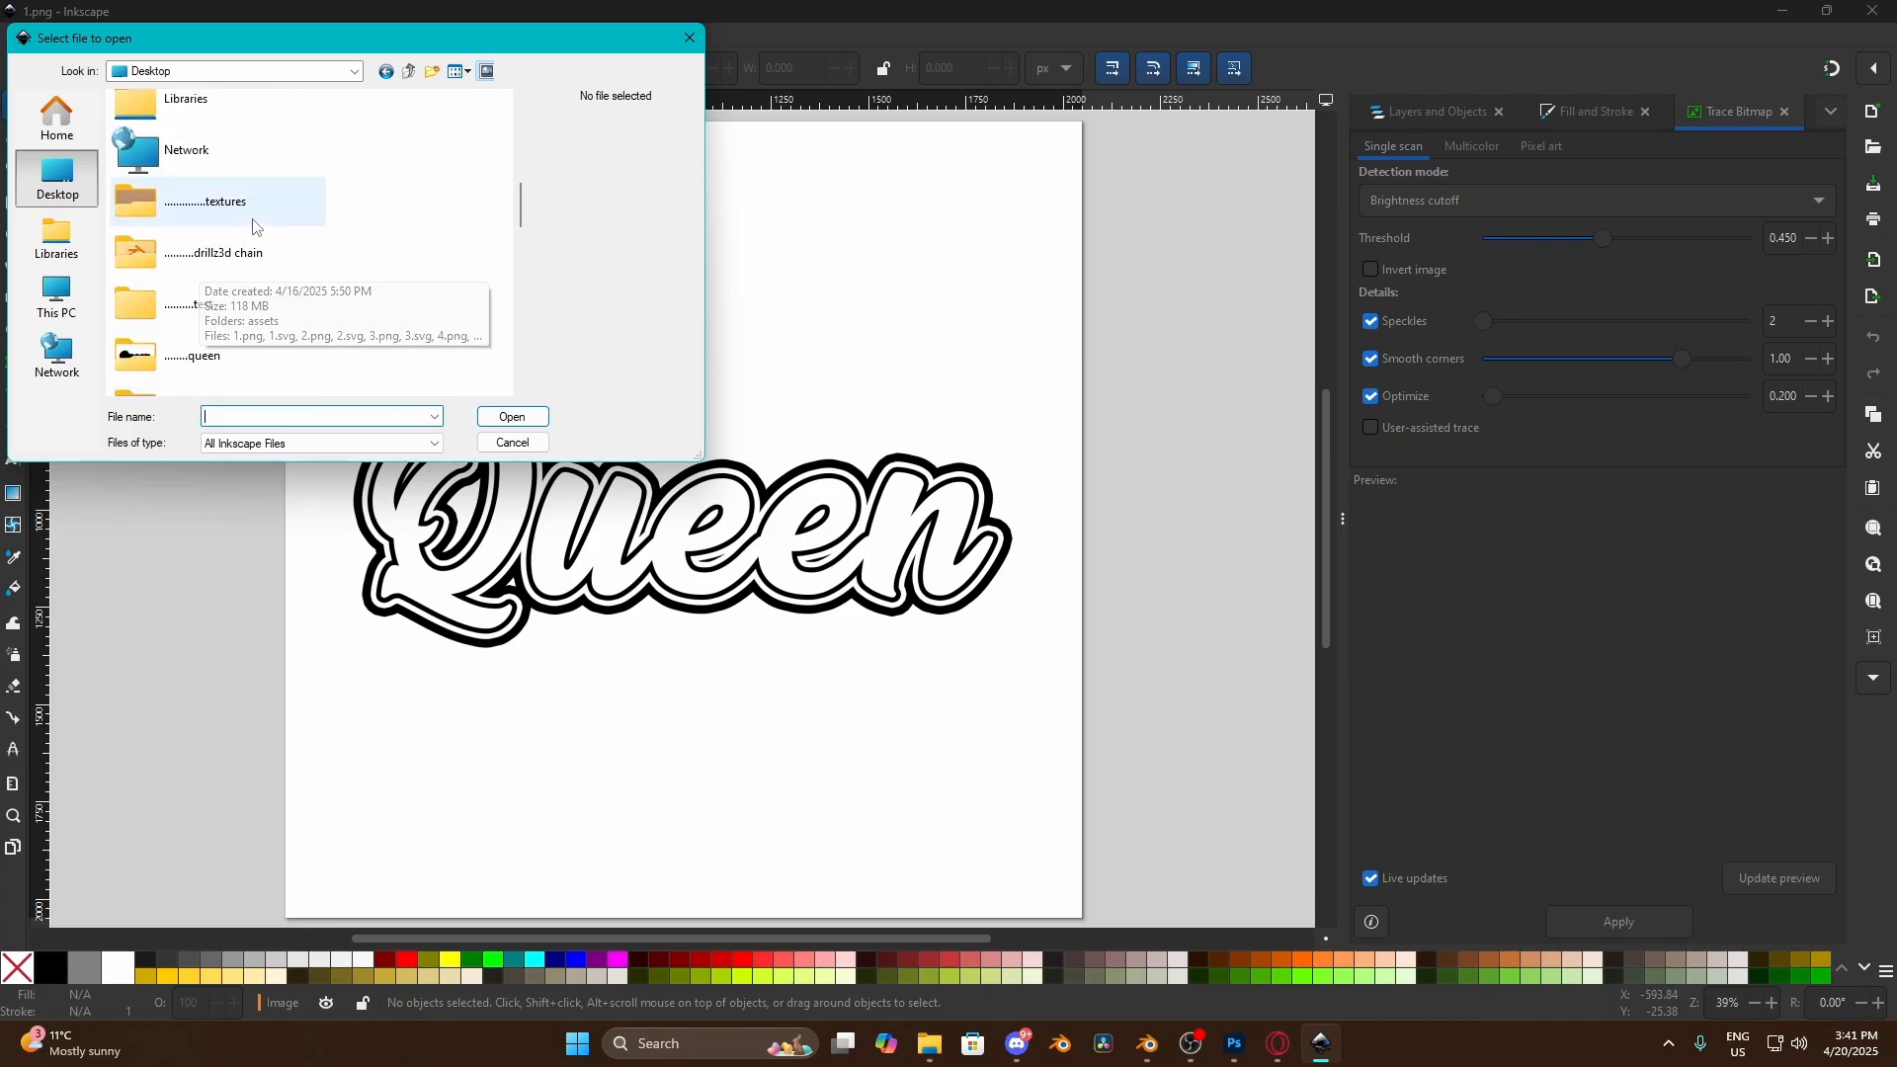
{"action": "double_click", "coordinate": [187, 357]}
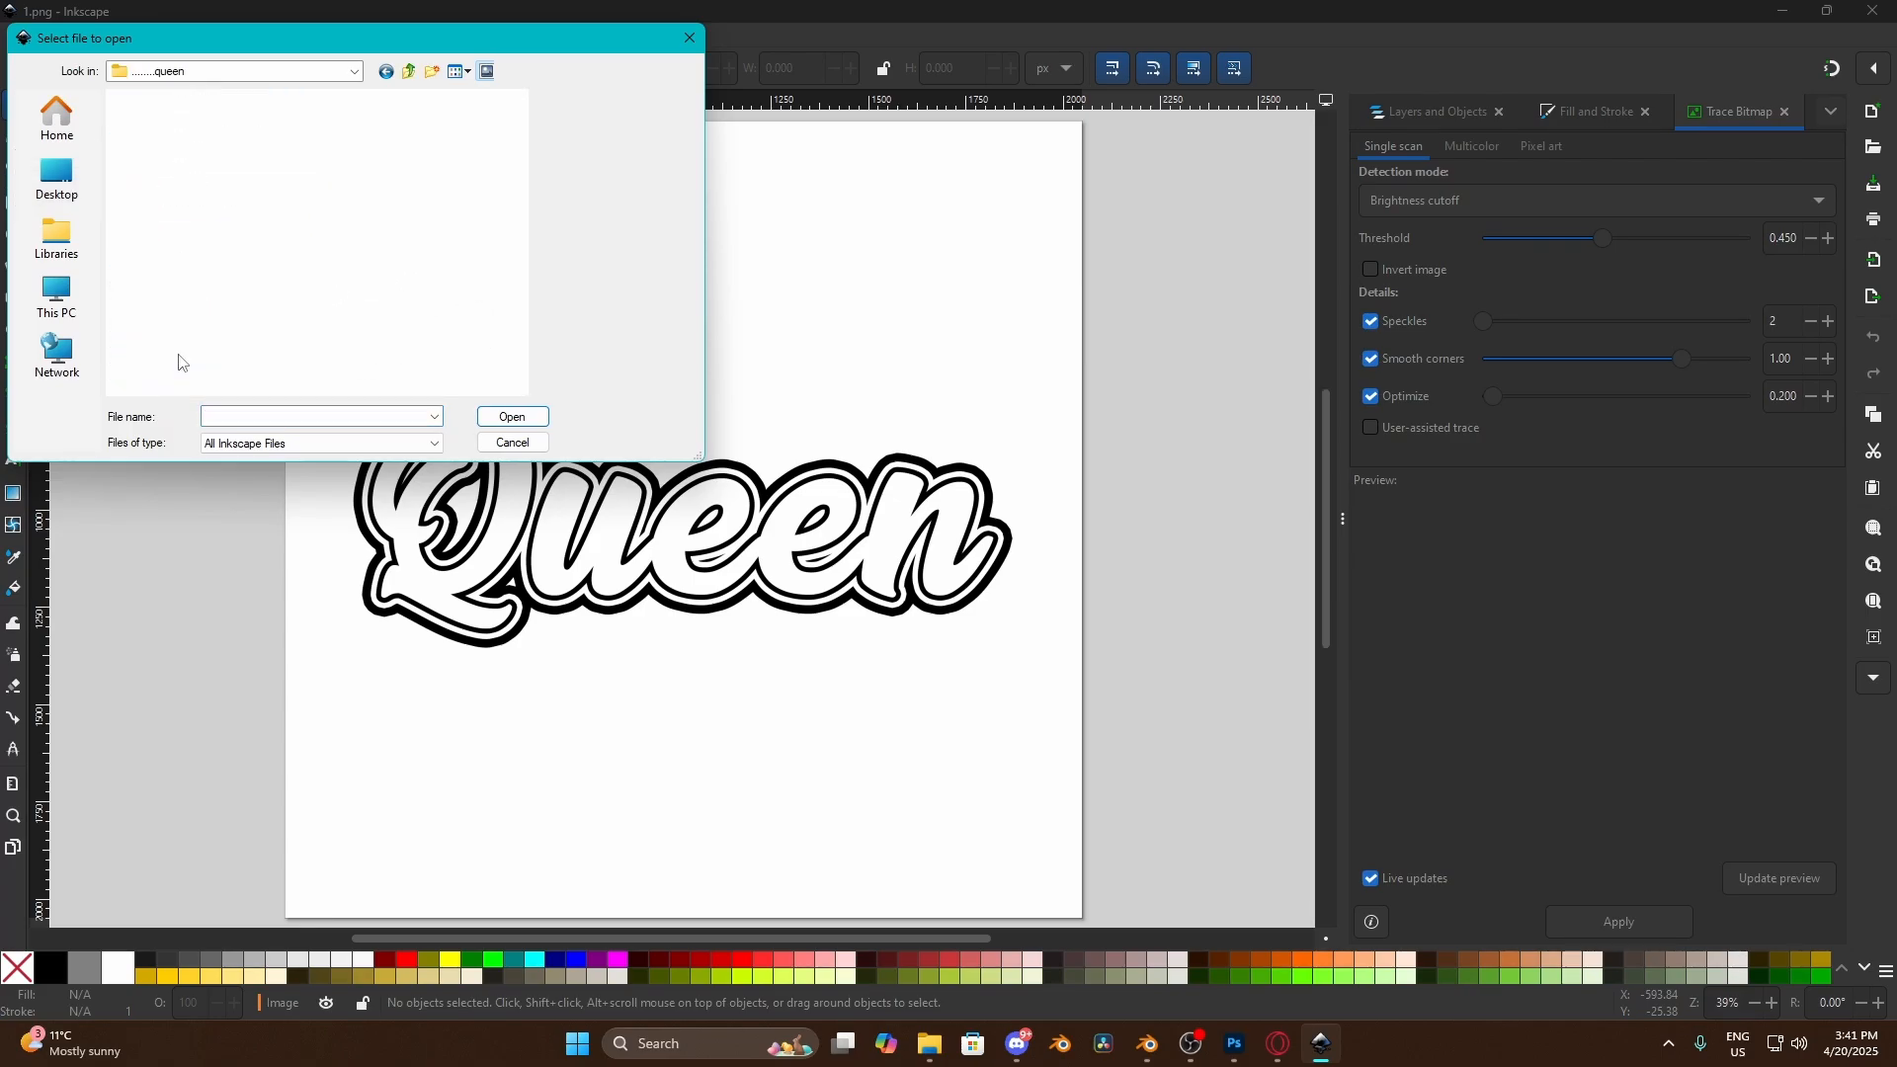
{"action": "left_click", "coordinate": [266, 149]}
{"action": "left_click", "coordinate": [512, 416]}
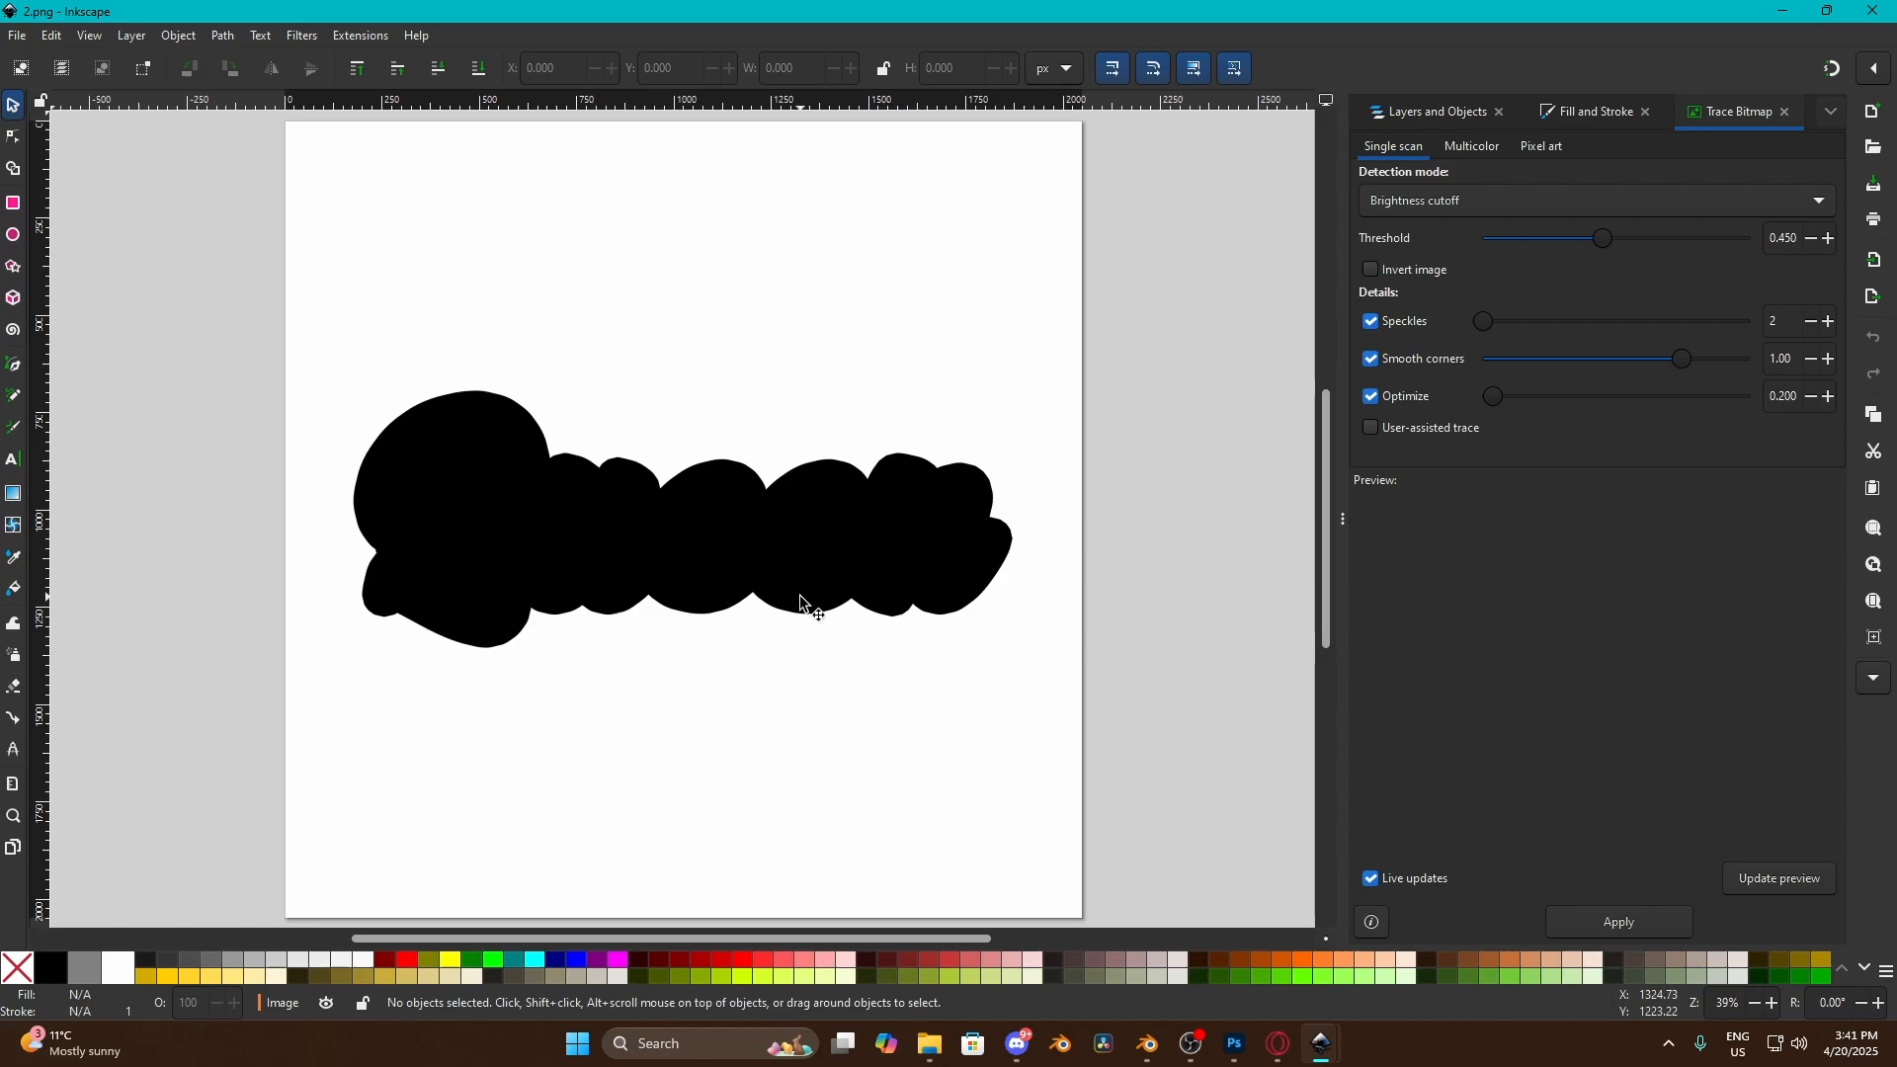
Trace the solid silhouette bitmap into a vector path and delete the original embedded image behind it
{"action": "left_click", "coordinate": [743, 571]}
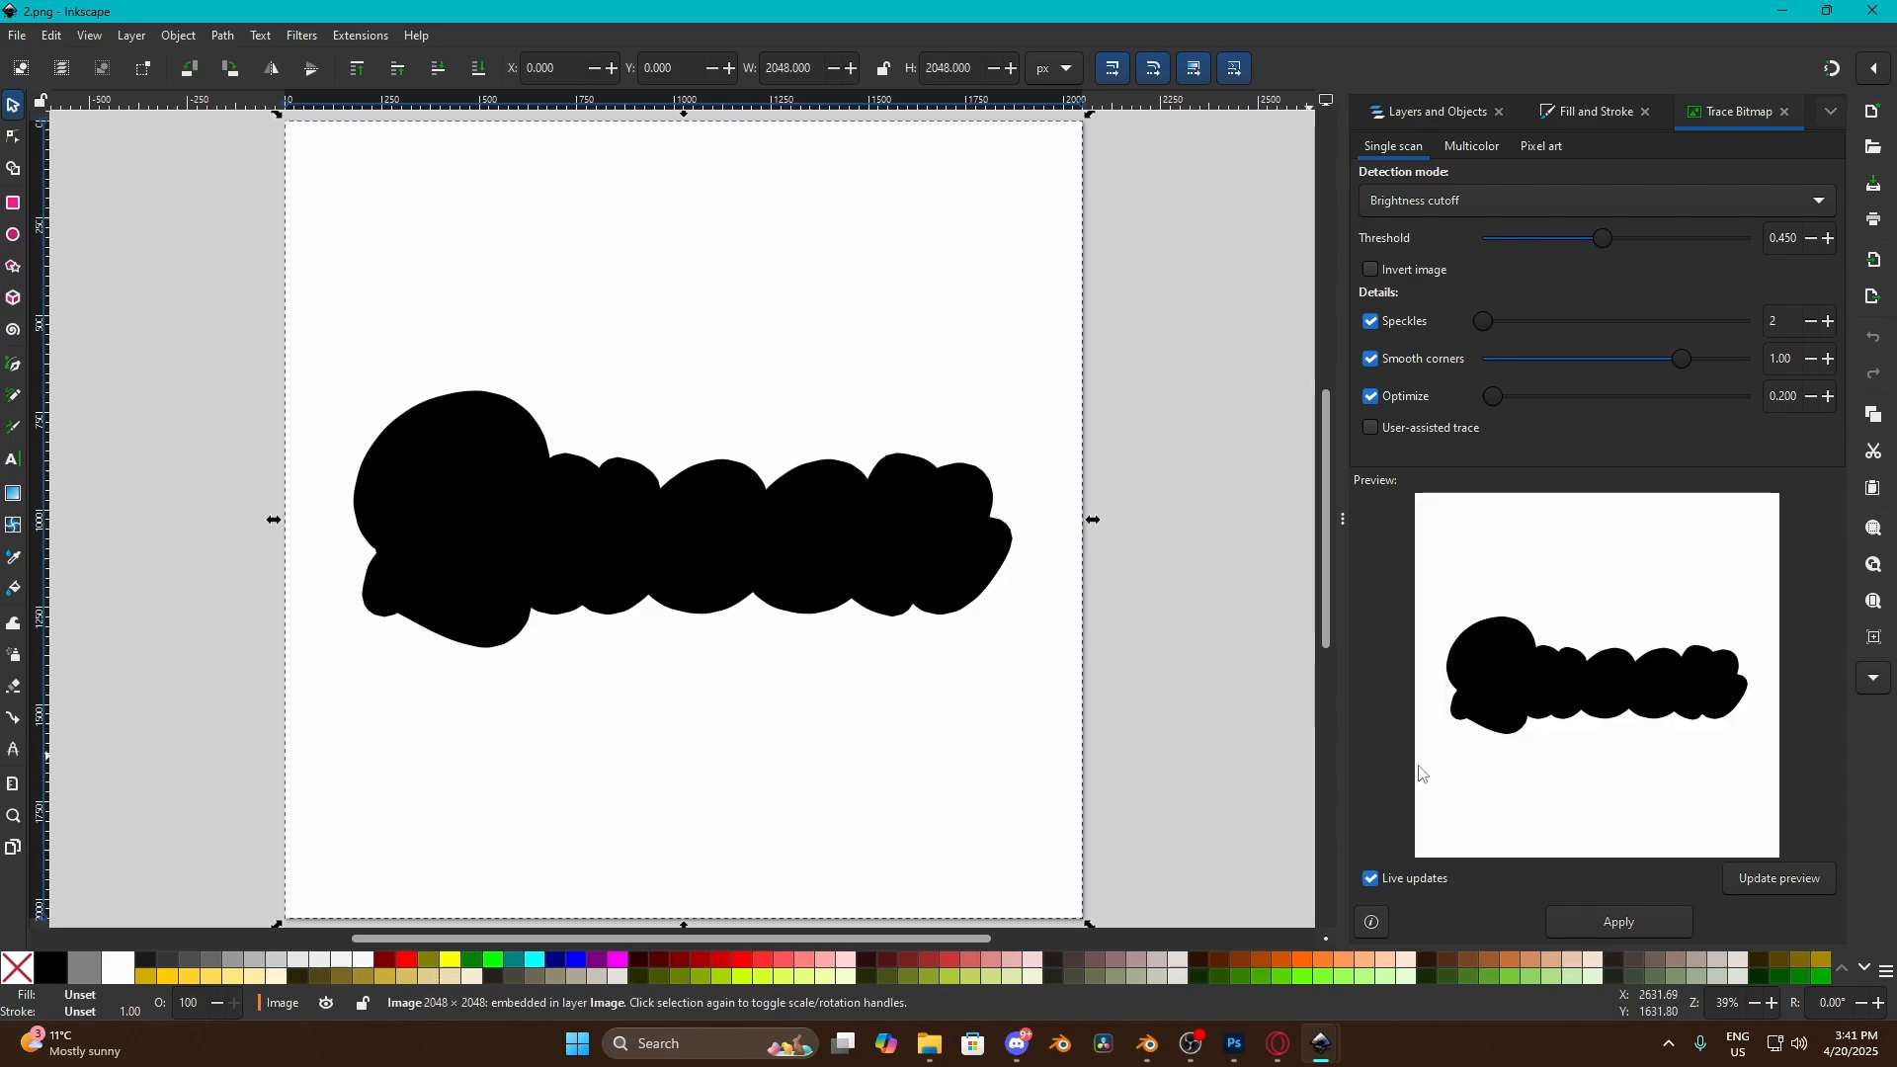
{"action": "left_click", "coordinate": [1638, 921]}
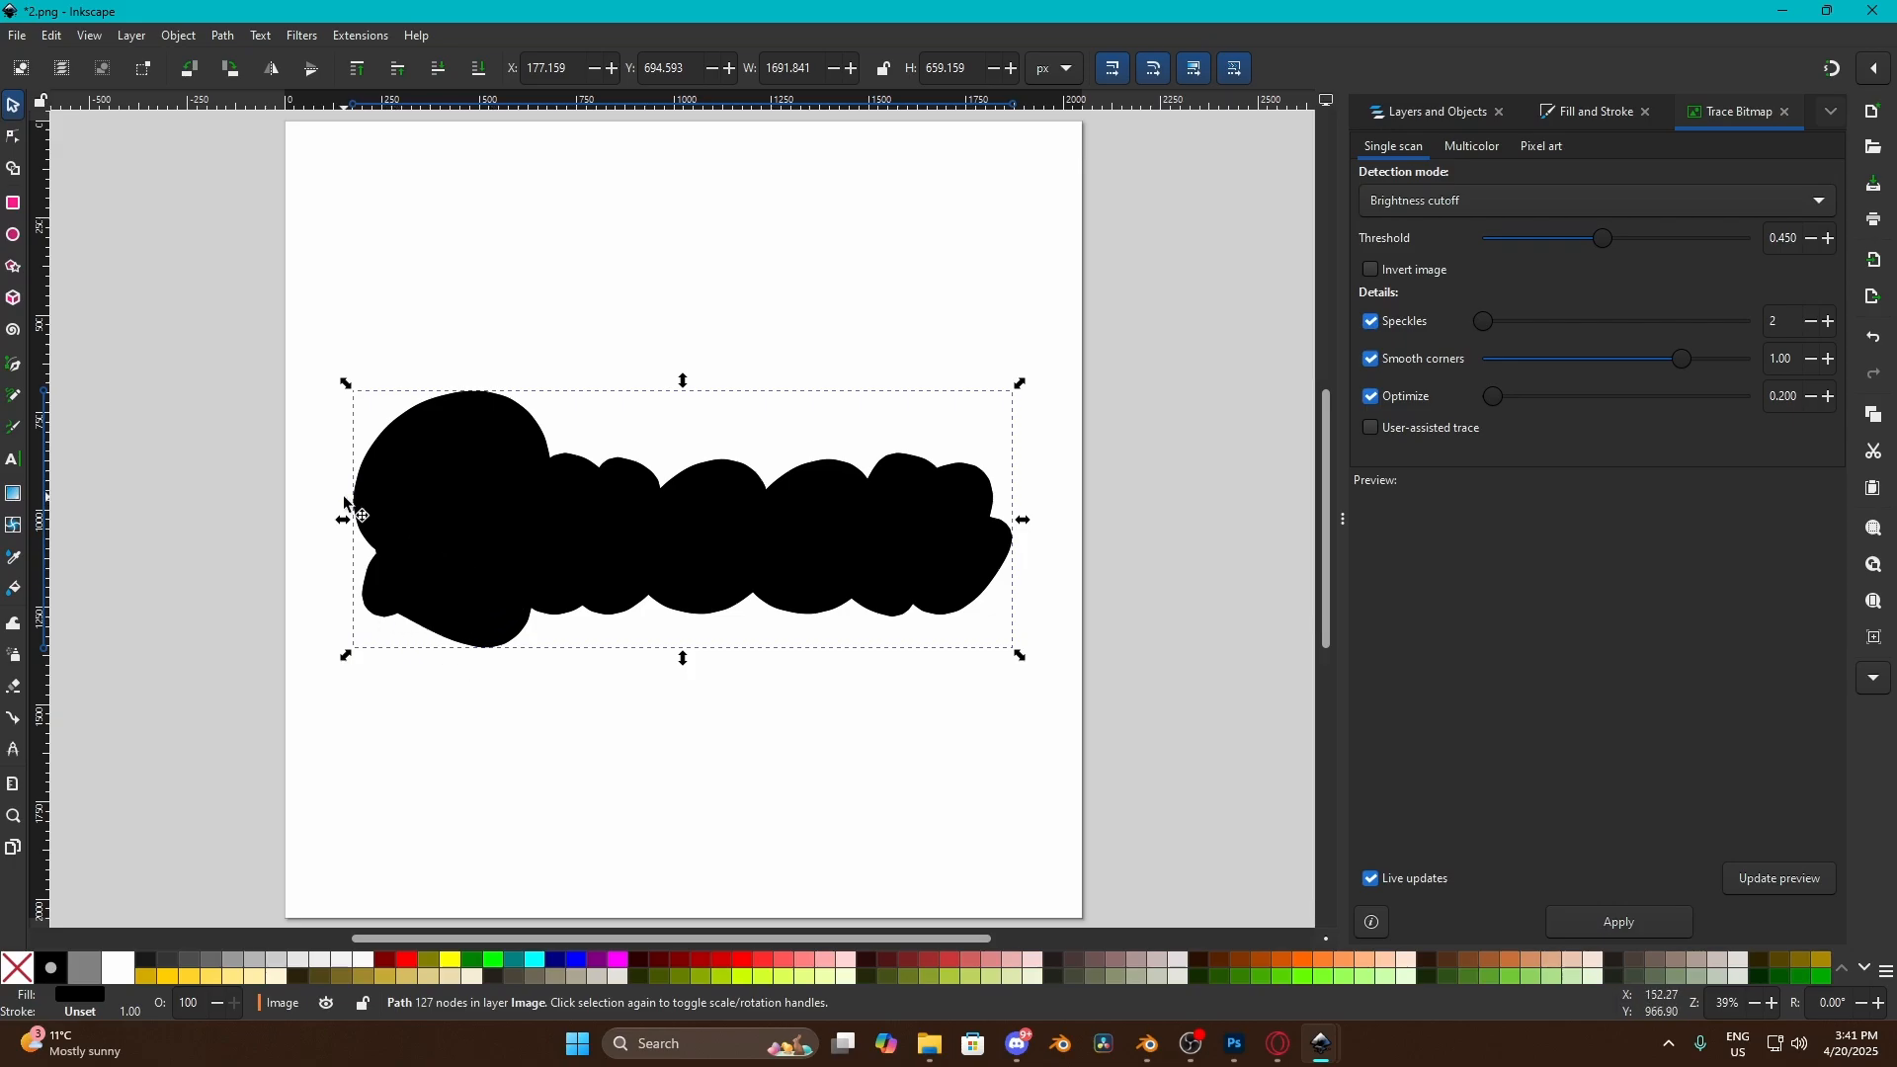
{"action": "scroll", "coordinate": [345, 504], "scroll_direction": "up", "scroll_amount": 5, "text": "ctrl"}
{"action": "scroll", "coordinate": [394, 507], "scroll_direction": "up", "scroll_amount": 18, "text": "ctrl"}
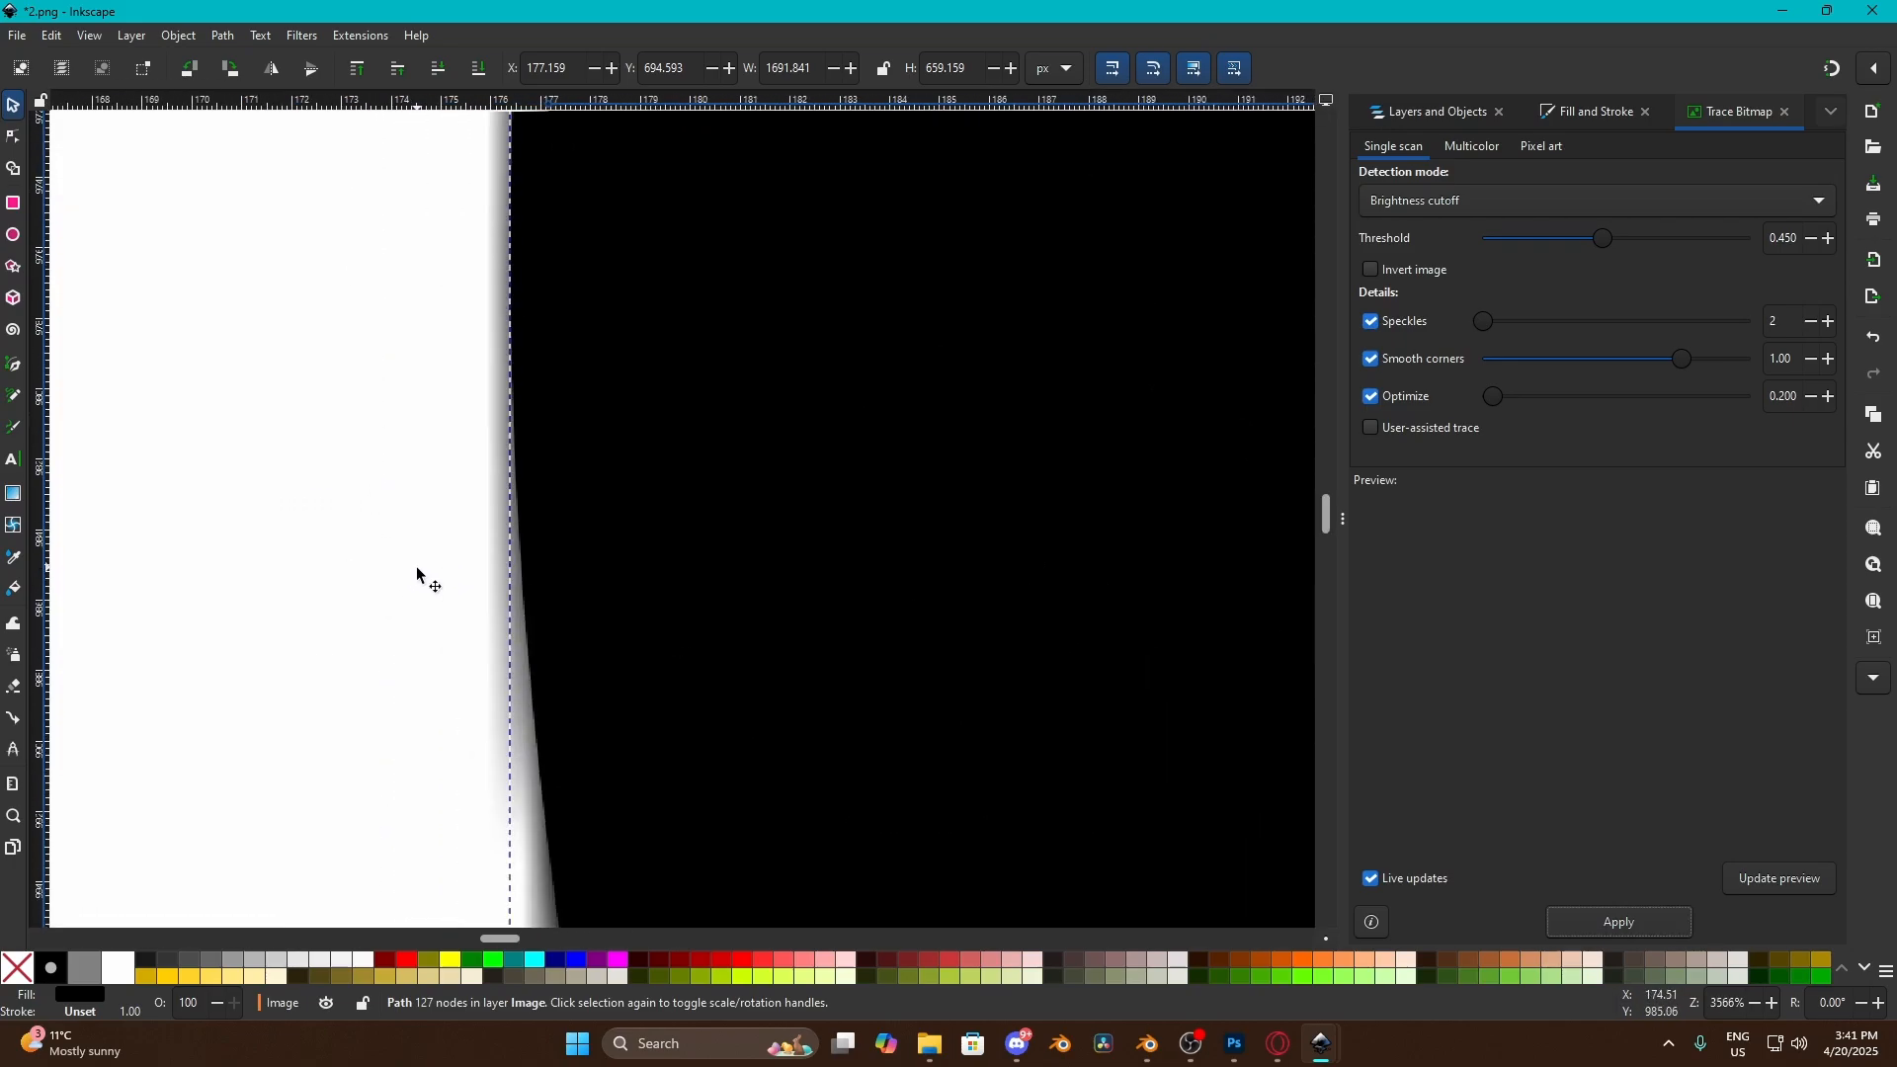
{"action": "scroll", "coordinate": [149, 518], "scroll_direction": "up", "scroll_amount": 1, "text": "ctrl"}
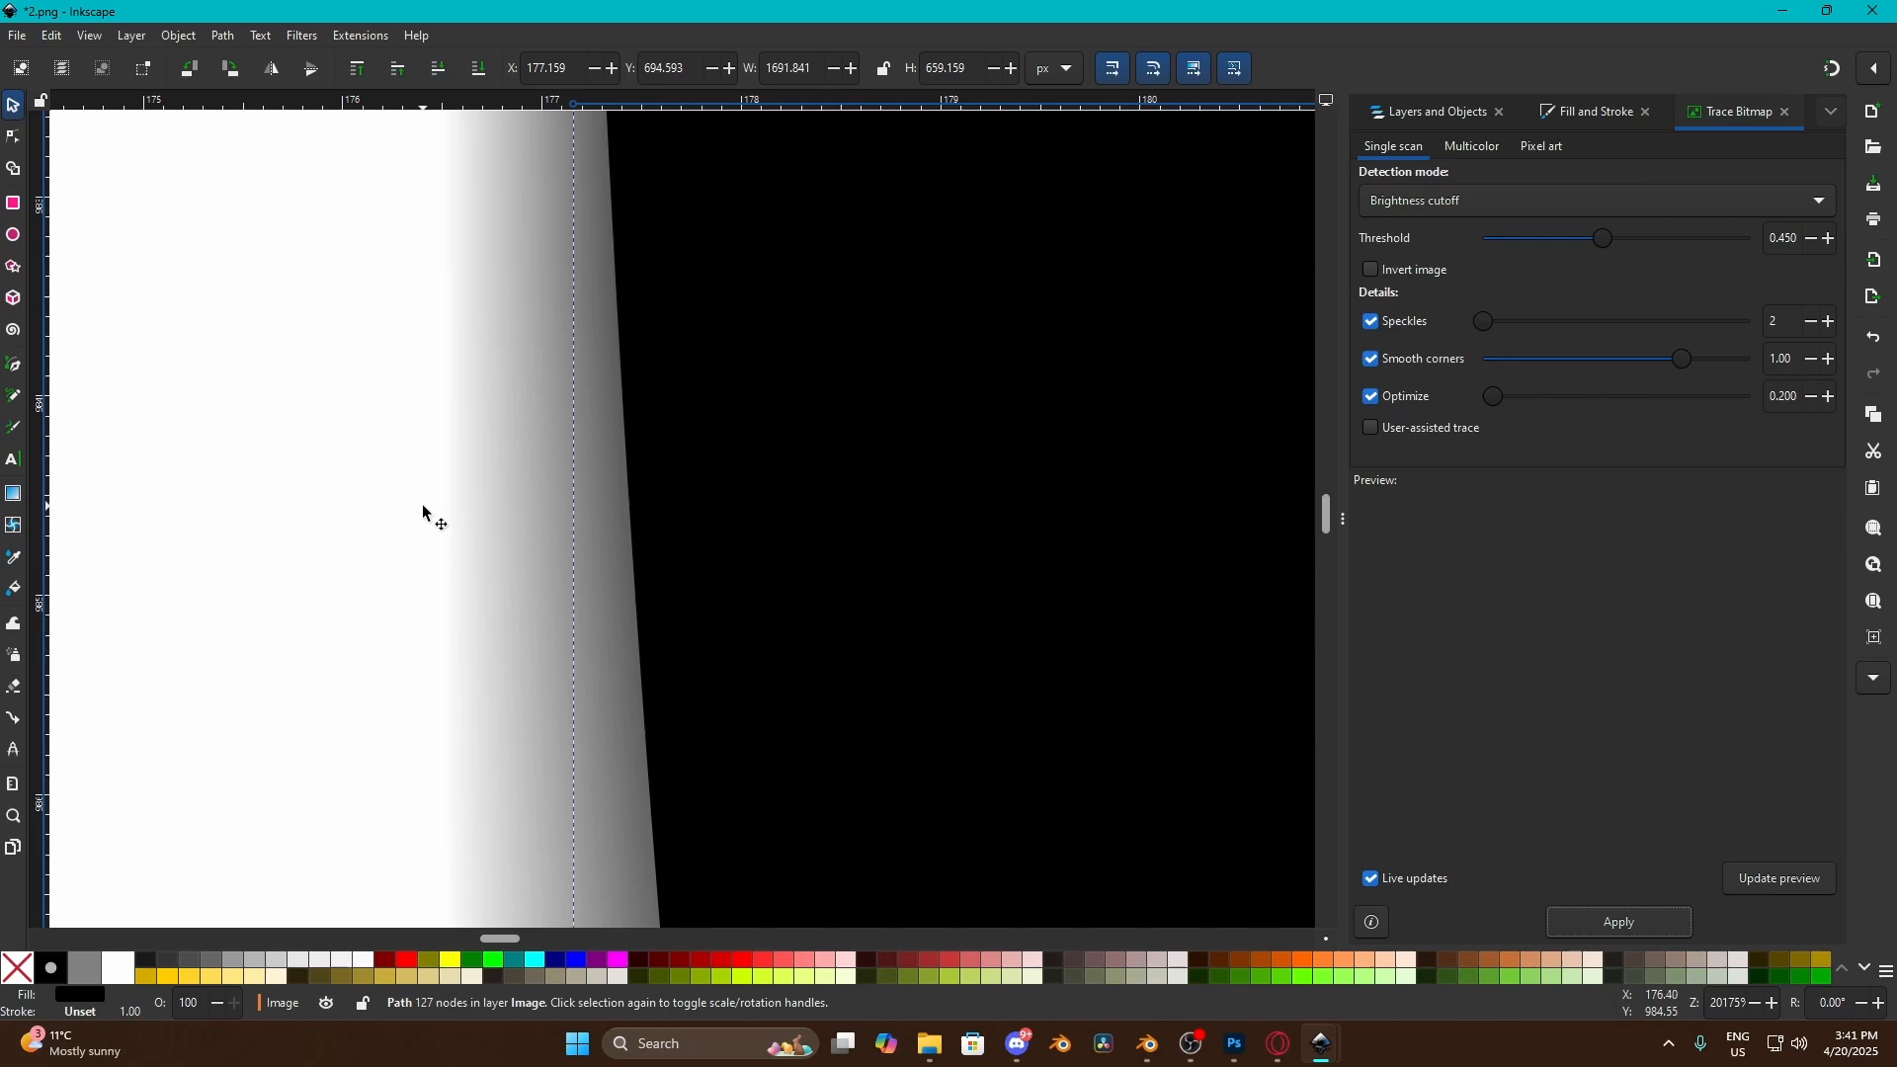
{"action": "scroll", "coordinate": [424, 516], "scroll_direction": "up", "scroll_amount": 1, "text": "ctrl"}
{"action": "left_click", "coordinate": [109, 479]}
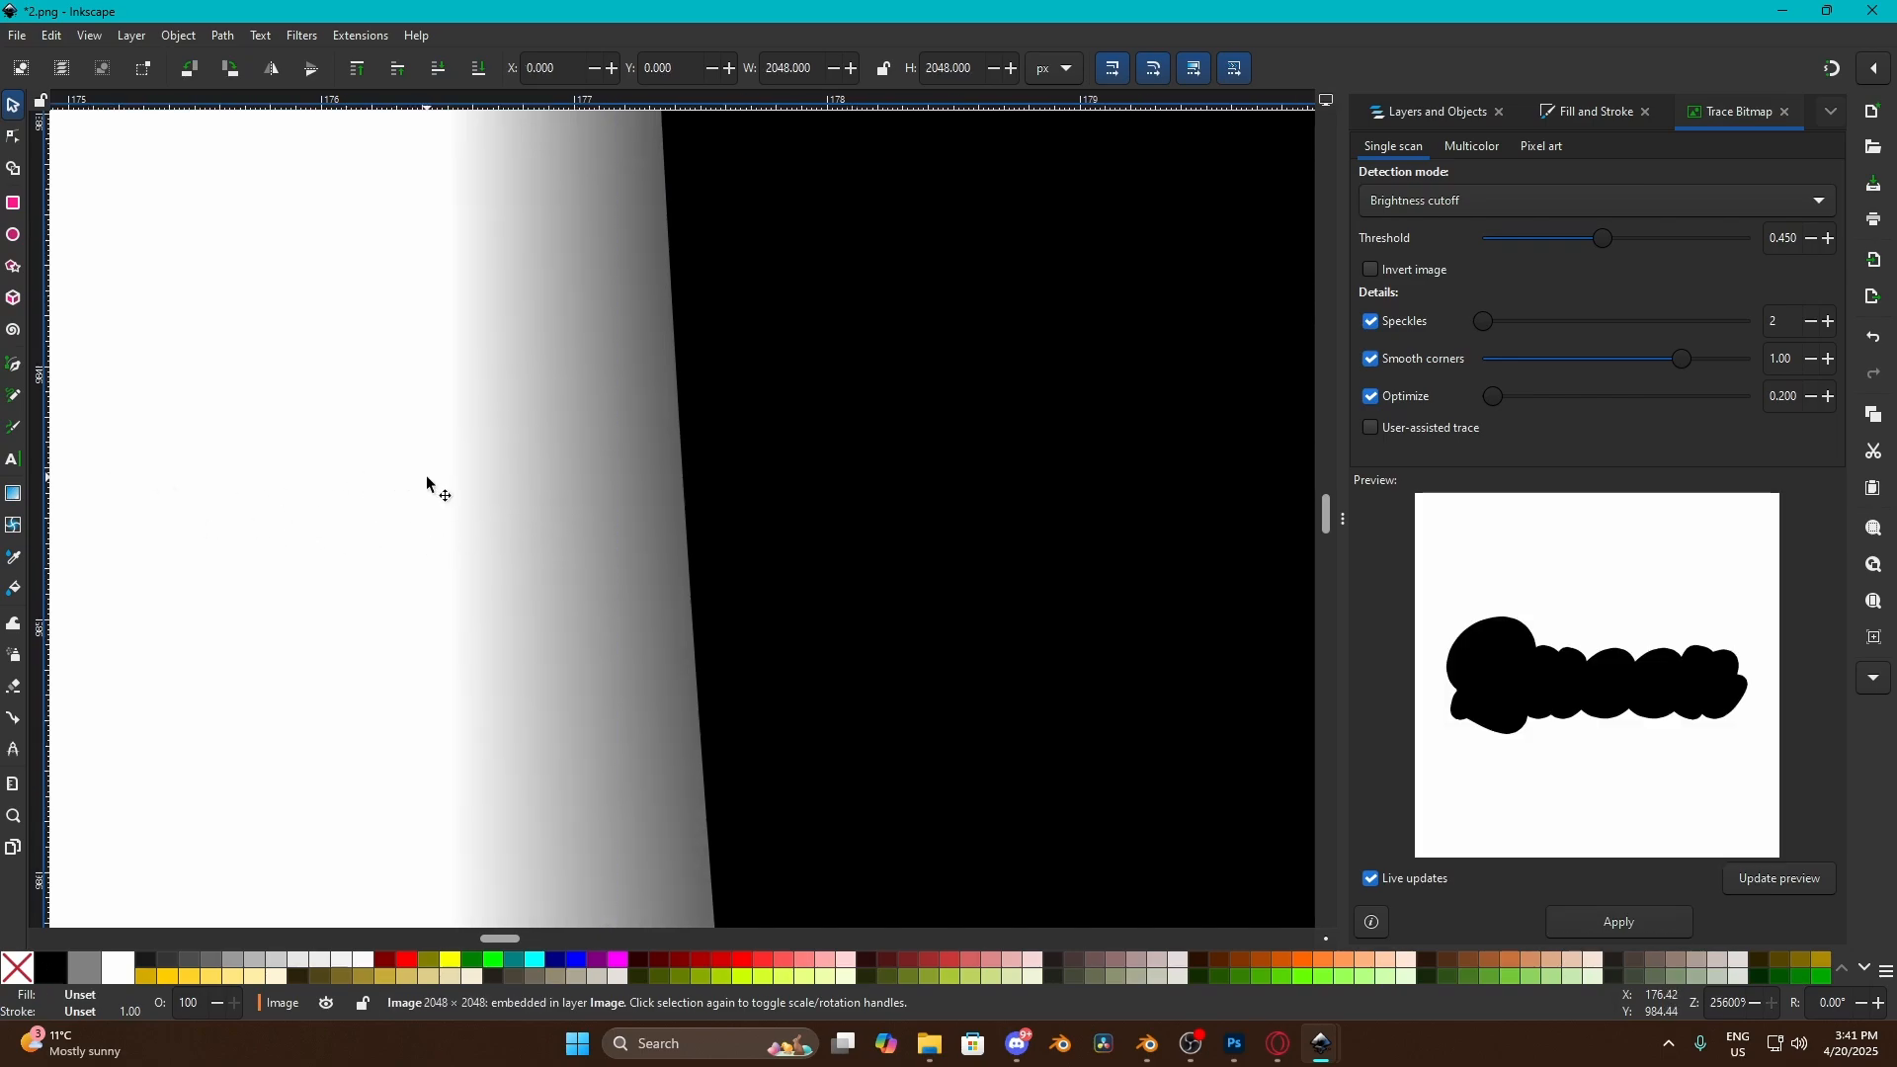
{"action": "key", "text": "Delete"}
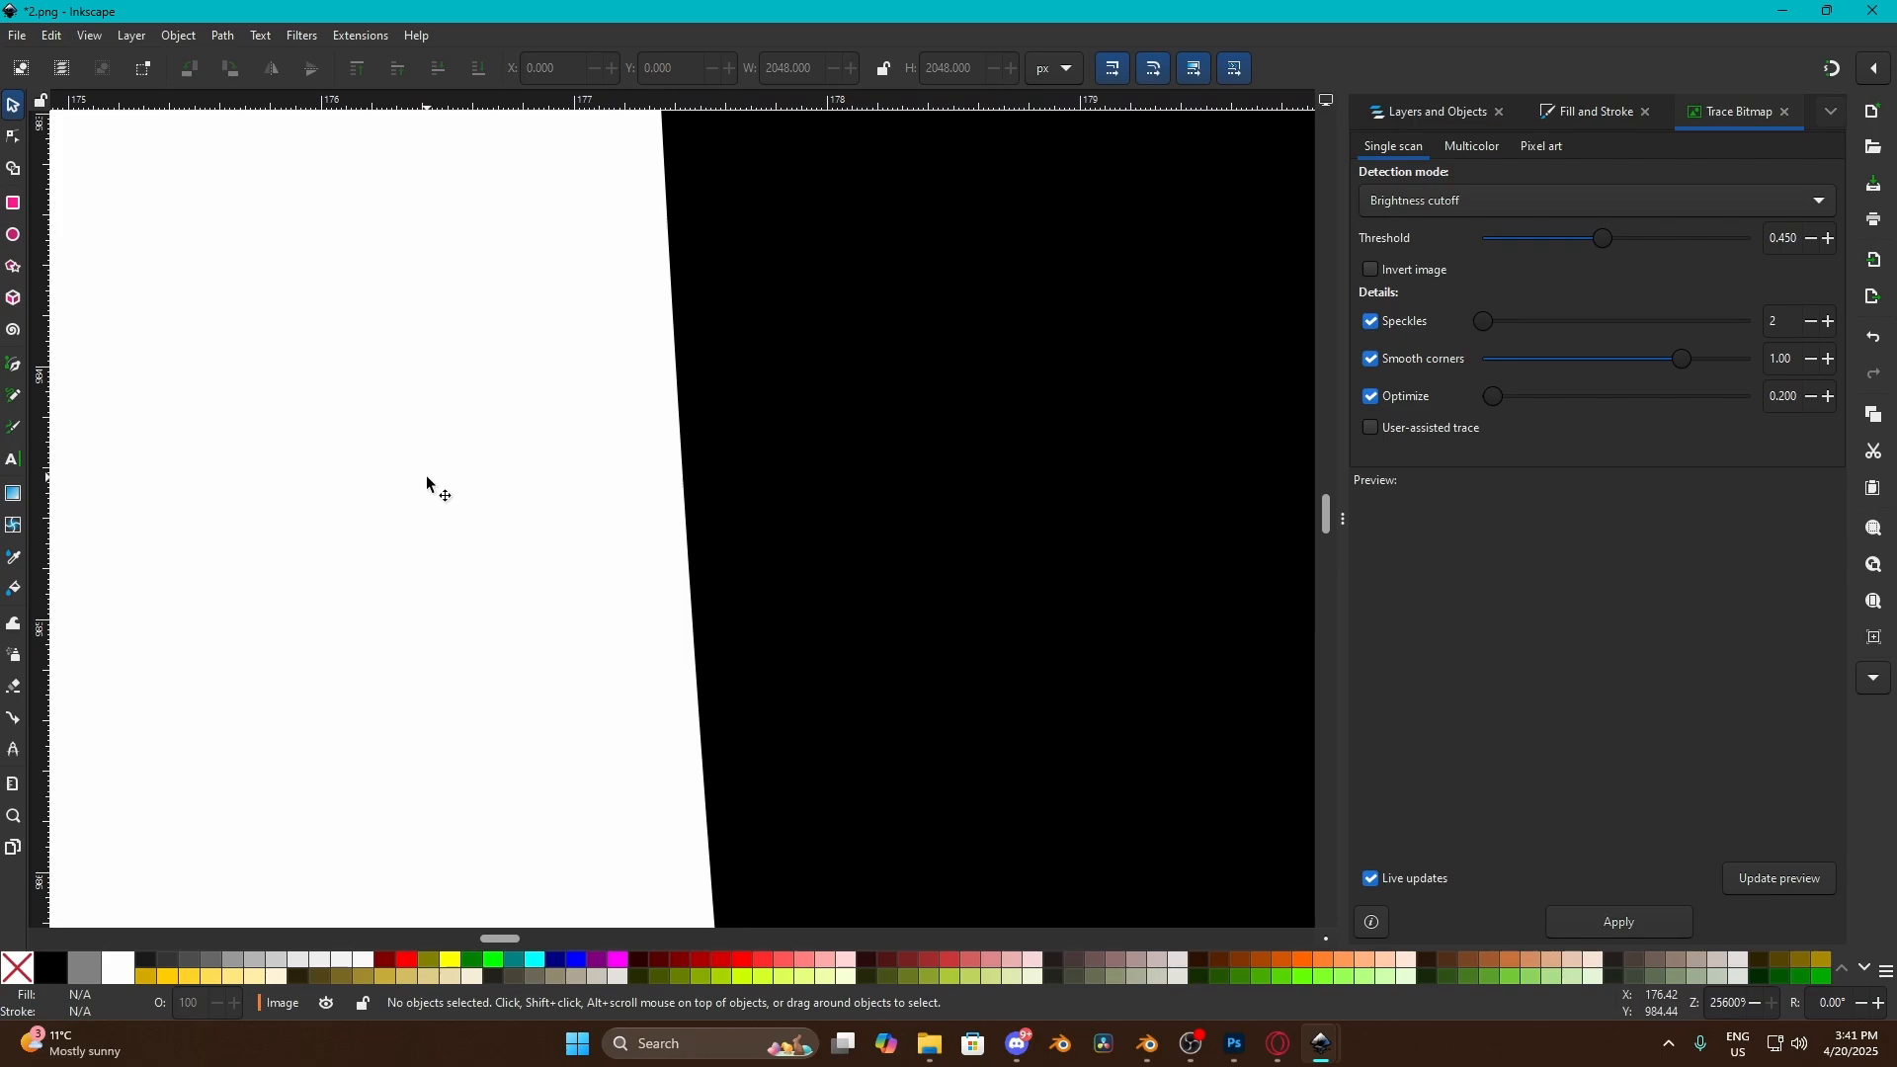
Save the traced silhouette as 2.svg in the ........queen folder and close its document window
{"action": "left_click", "coordinate": [16, 41]}
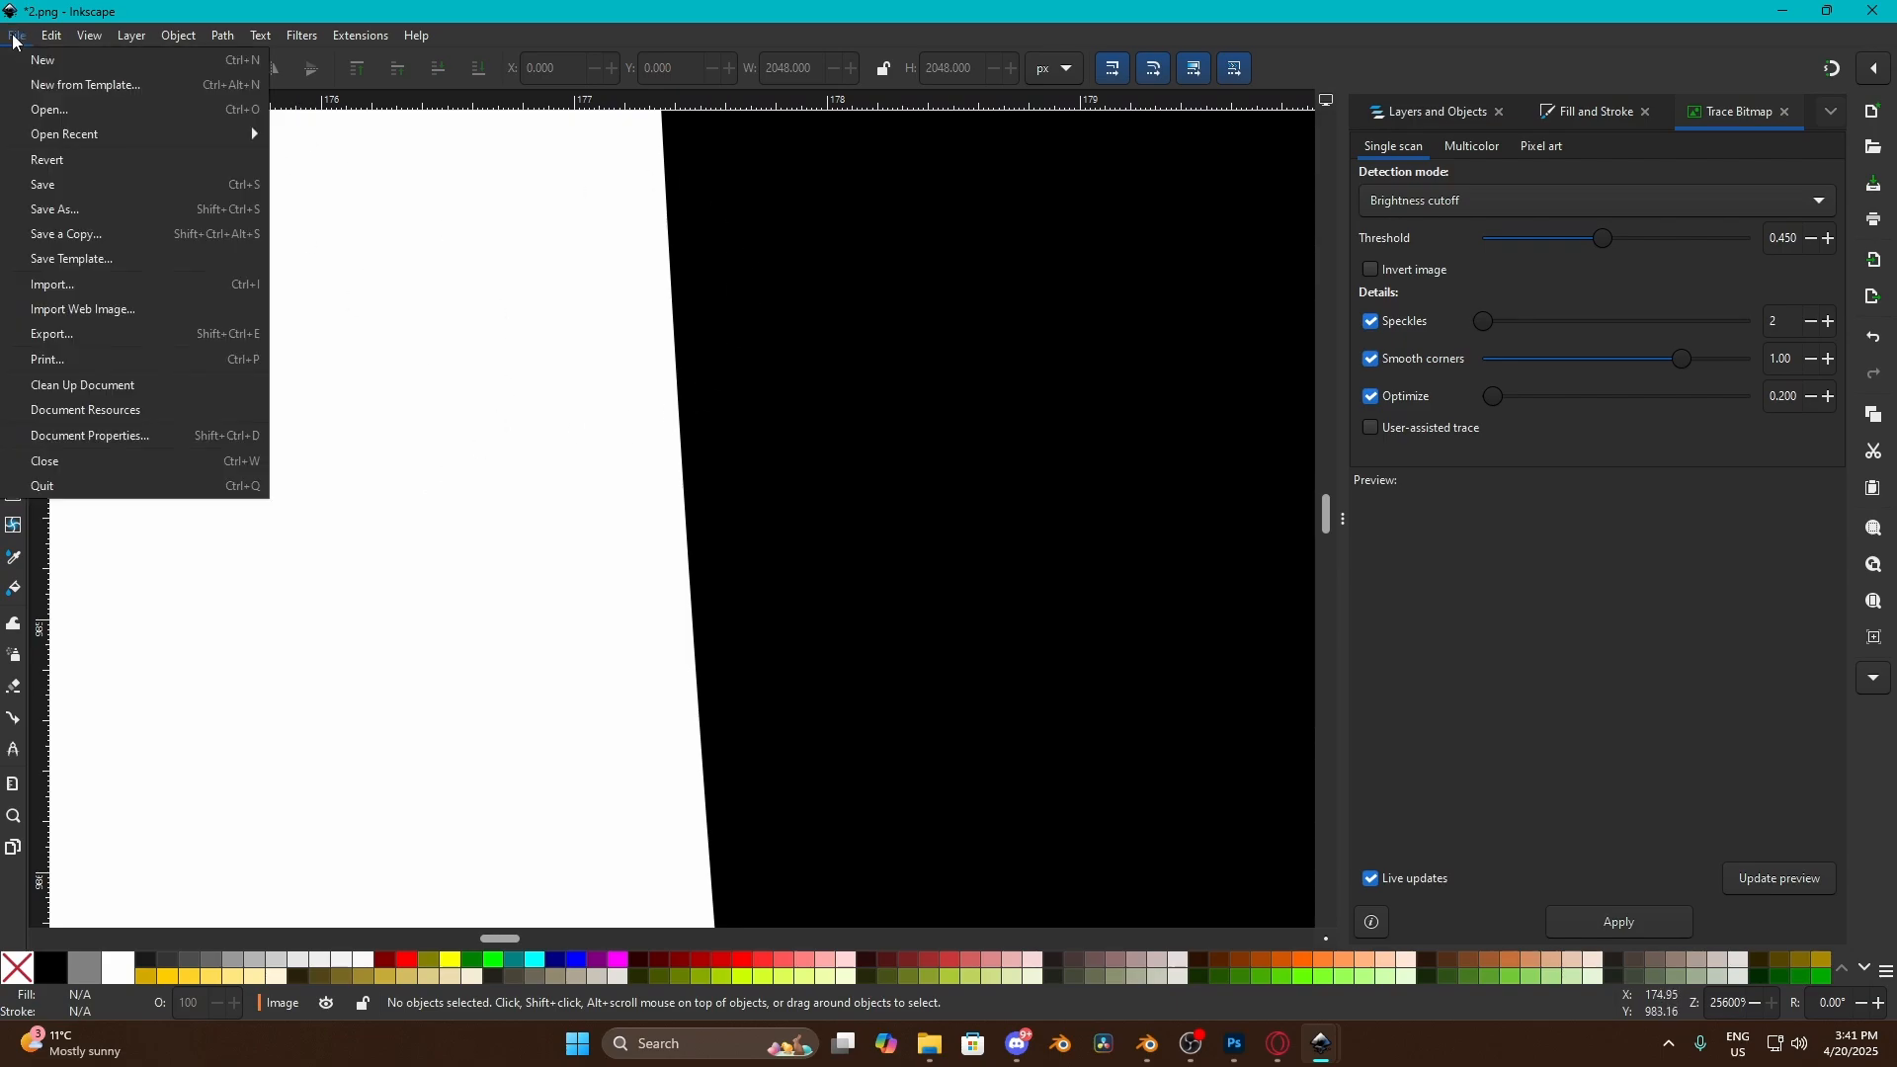
{"action": "left_click", "coordinate": [89, 210]}
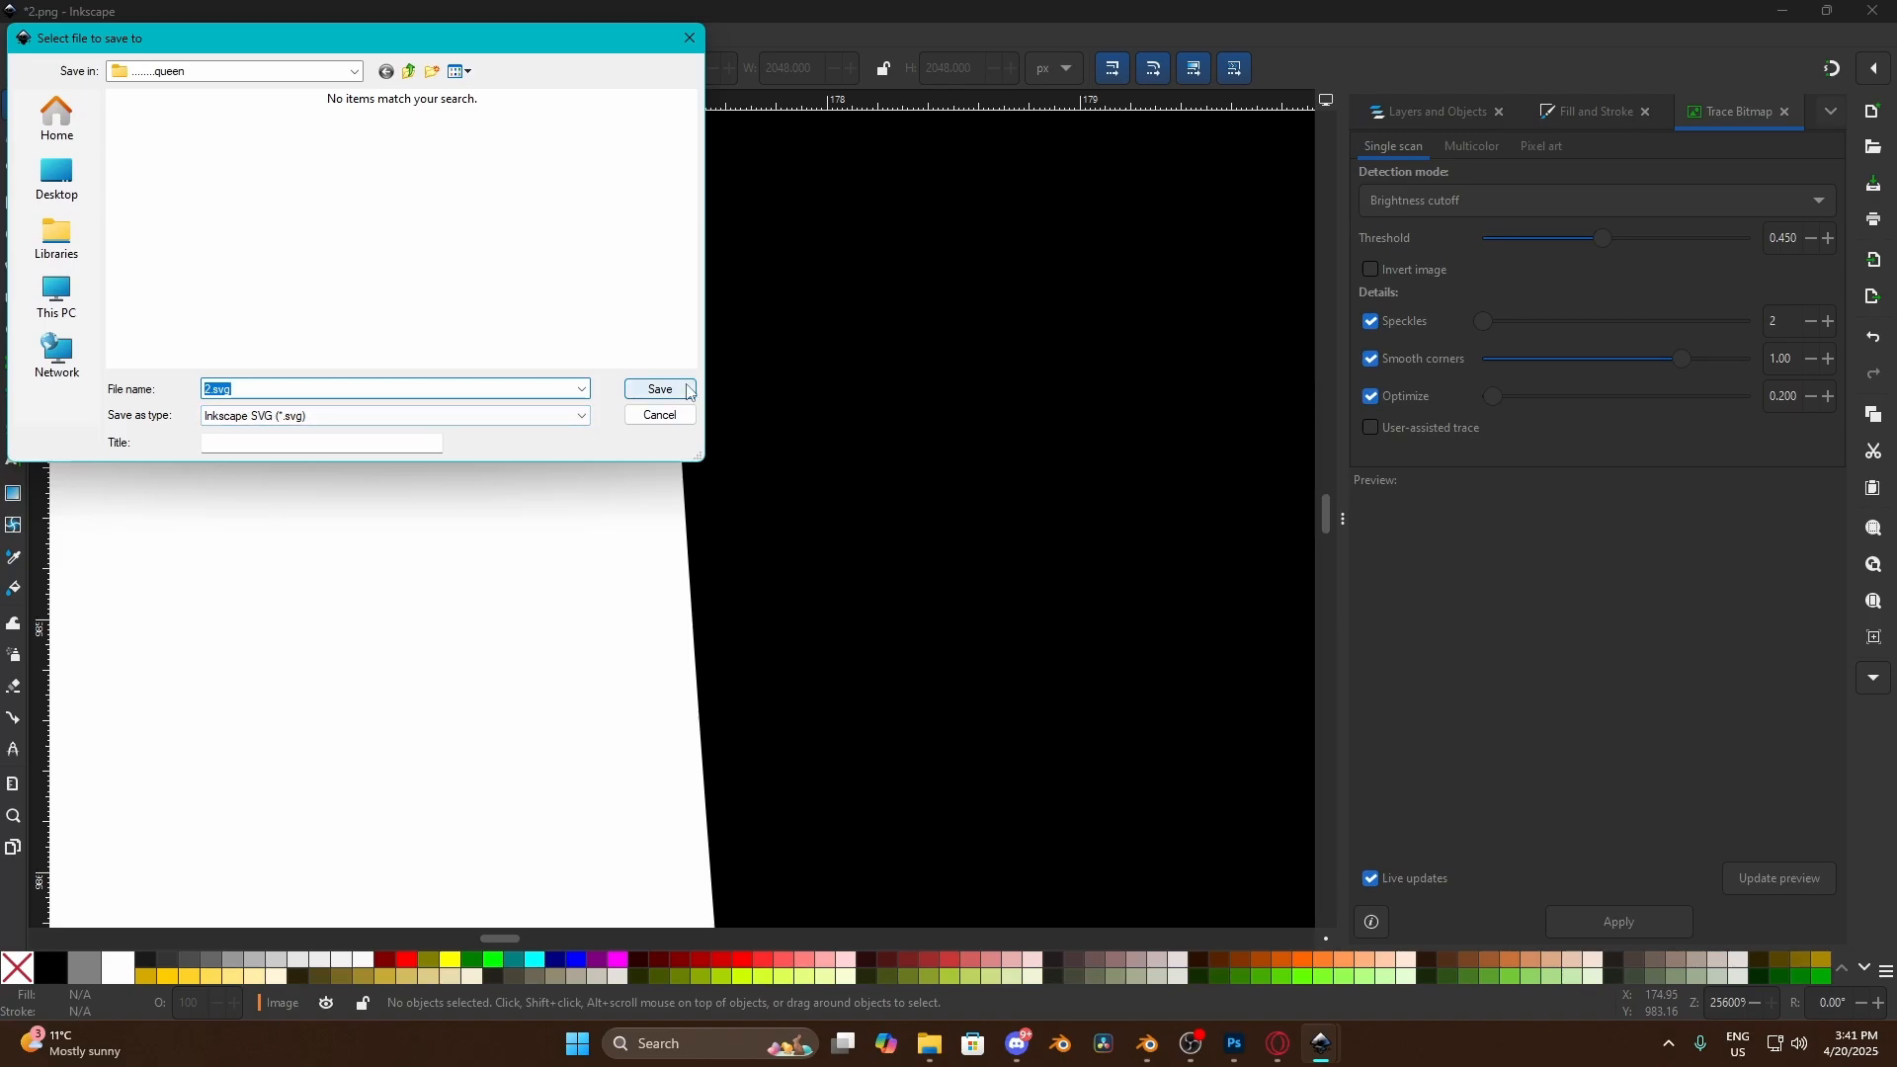
{"action": "left_click", "coordinate": [681, 388]}
{"action": "left_click", "coordinate": [1873, 11]}
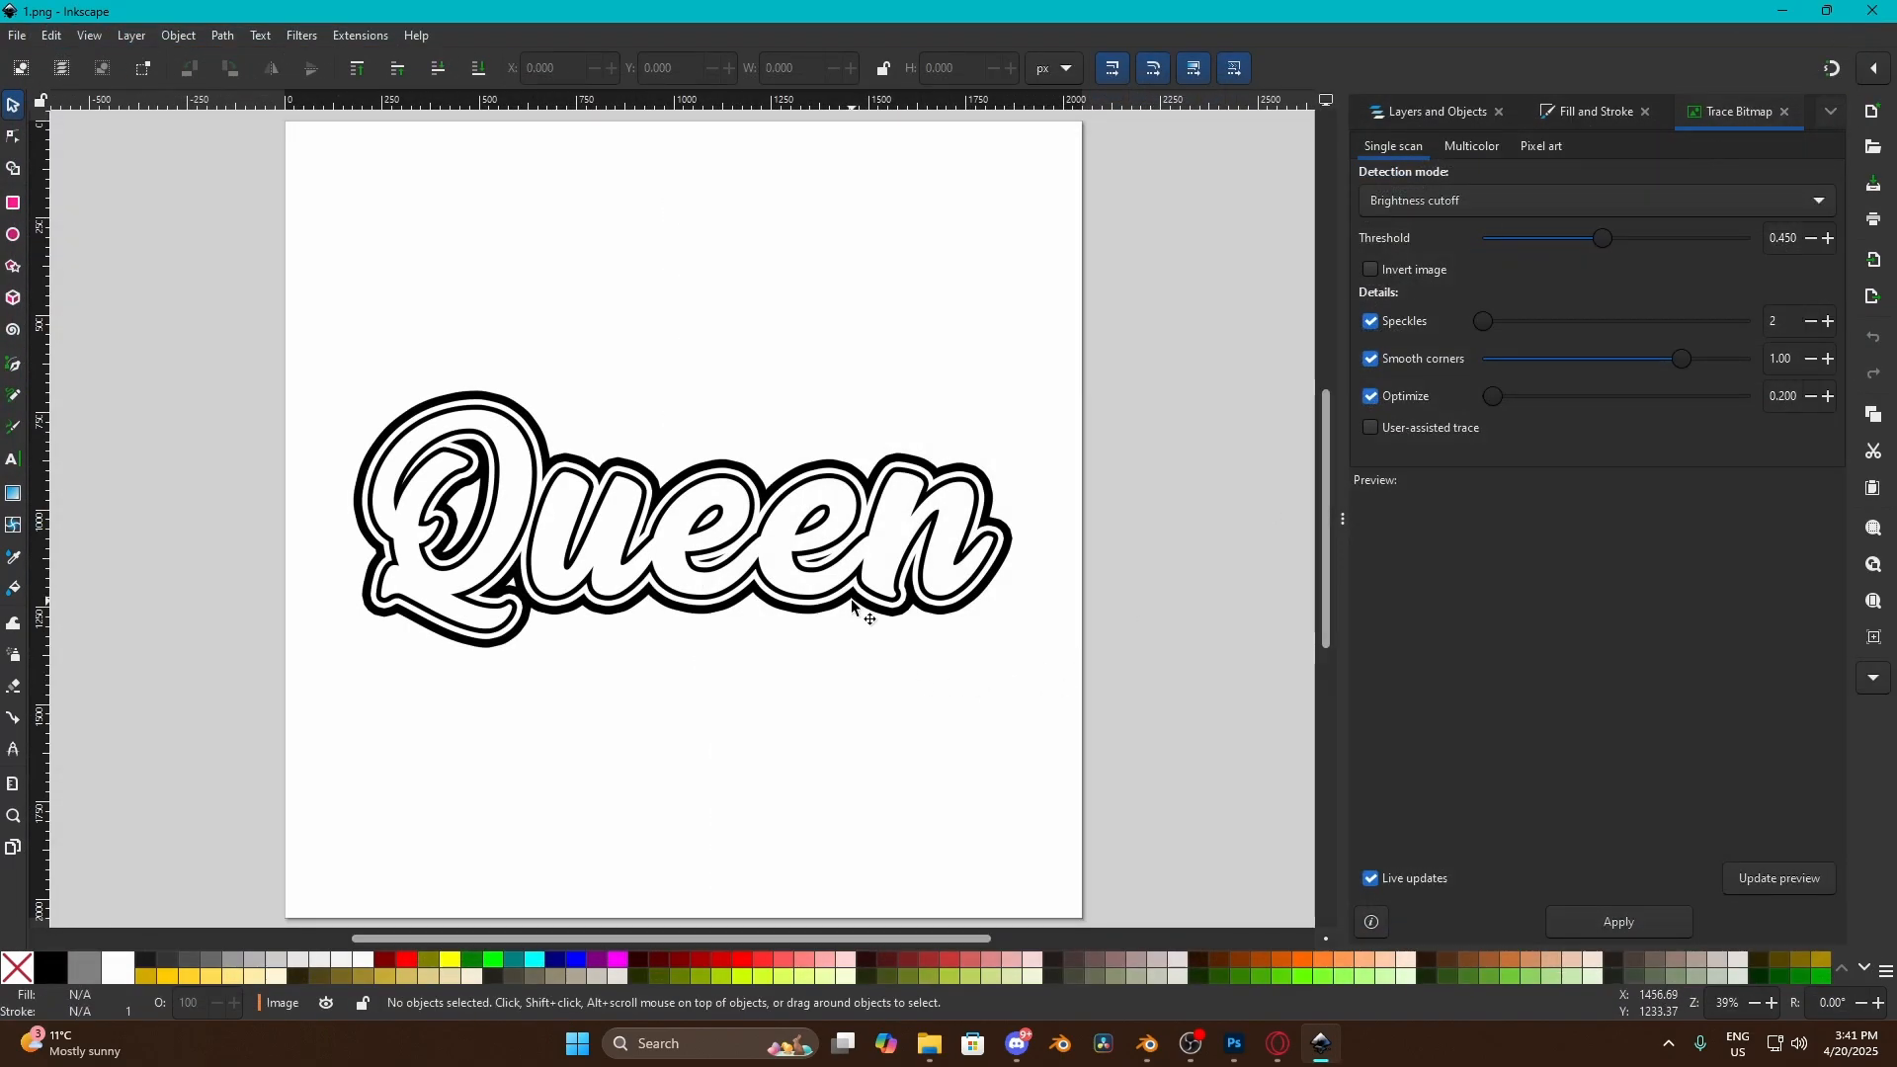
Trace the outlined Queen bitmap into a vector path and delete the original embedded image behind it
{"action": "left_click", "coordinate": [848, 601]}
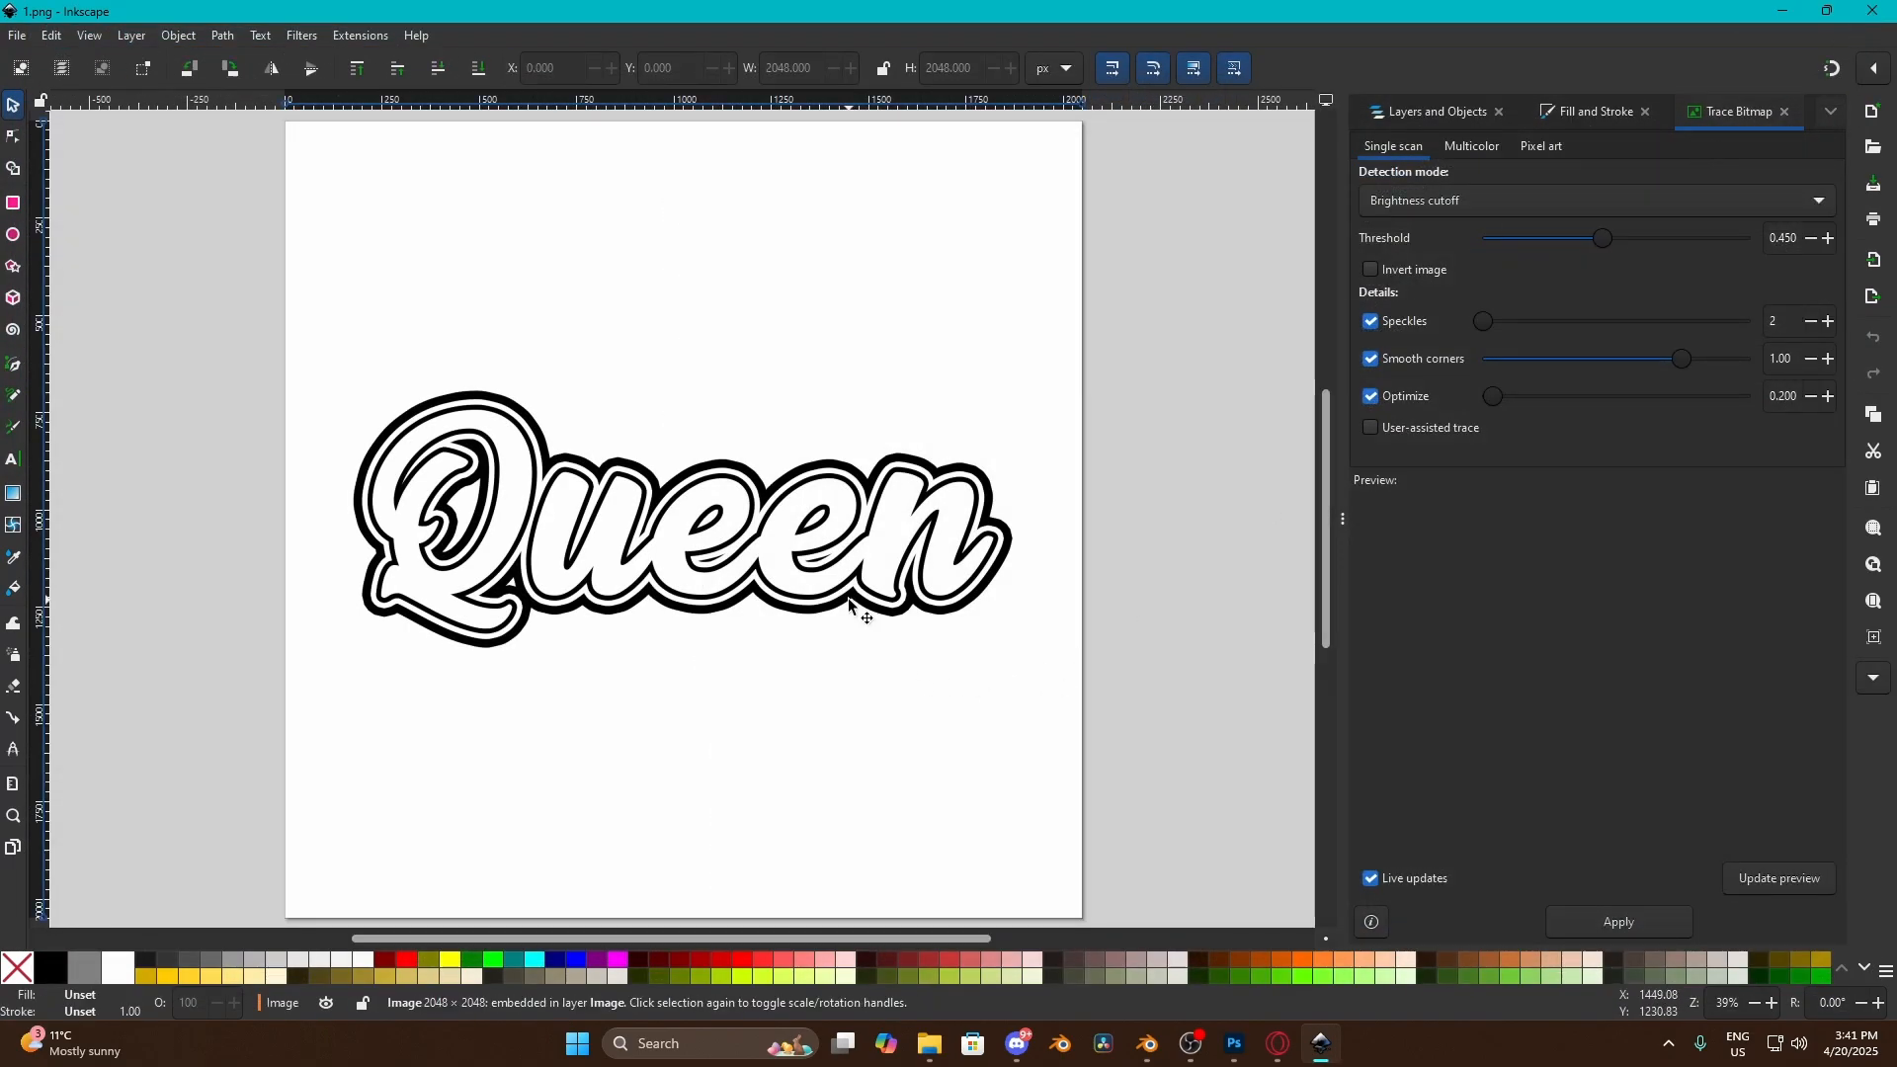
{"action": "left_click", "coordinate": [1654, 929]}
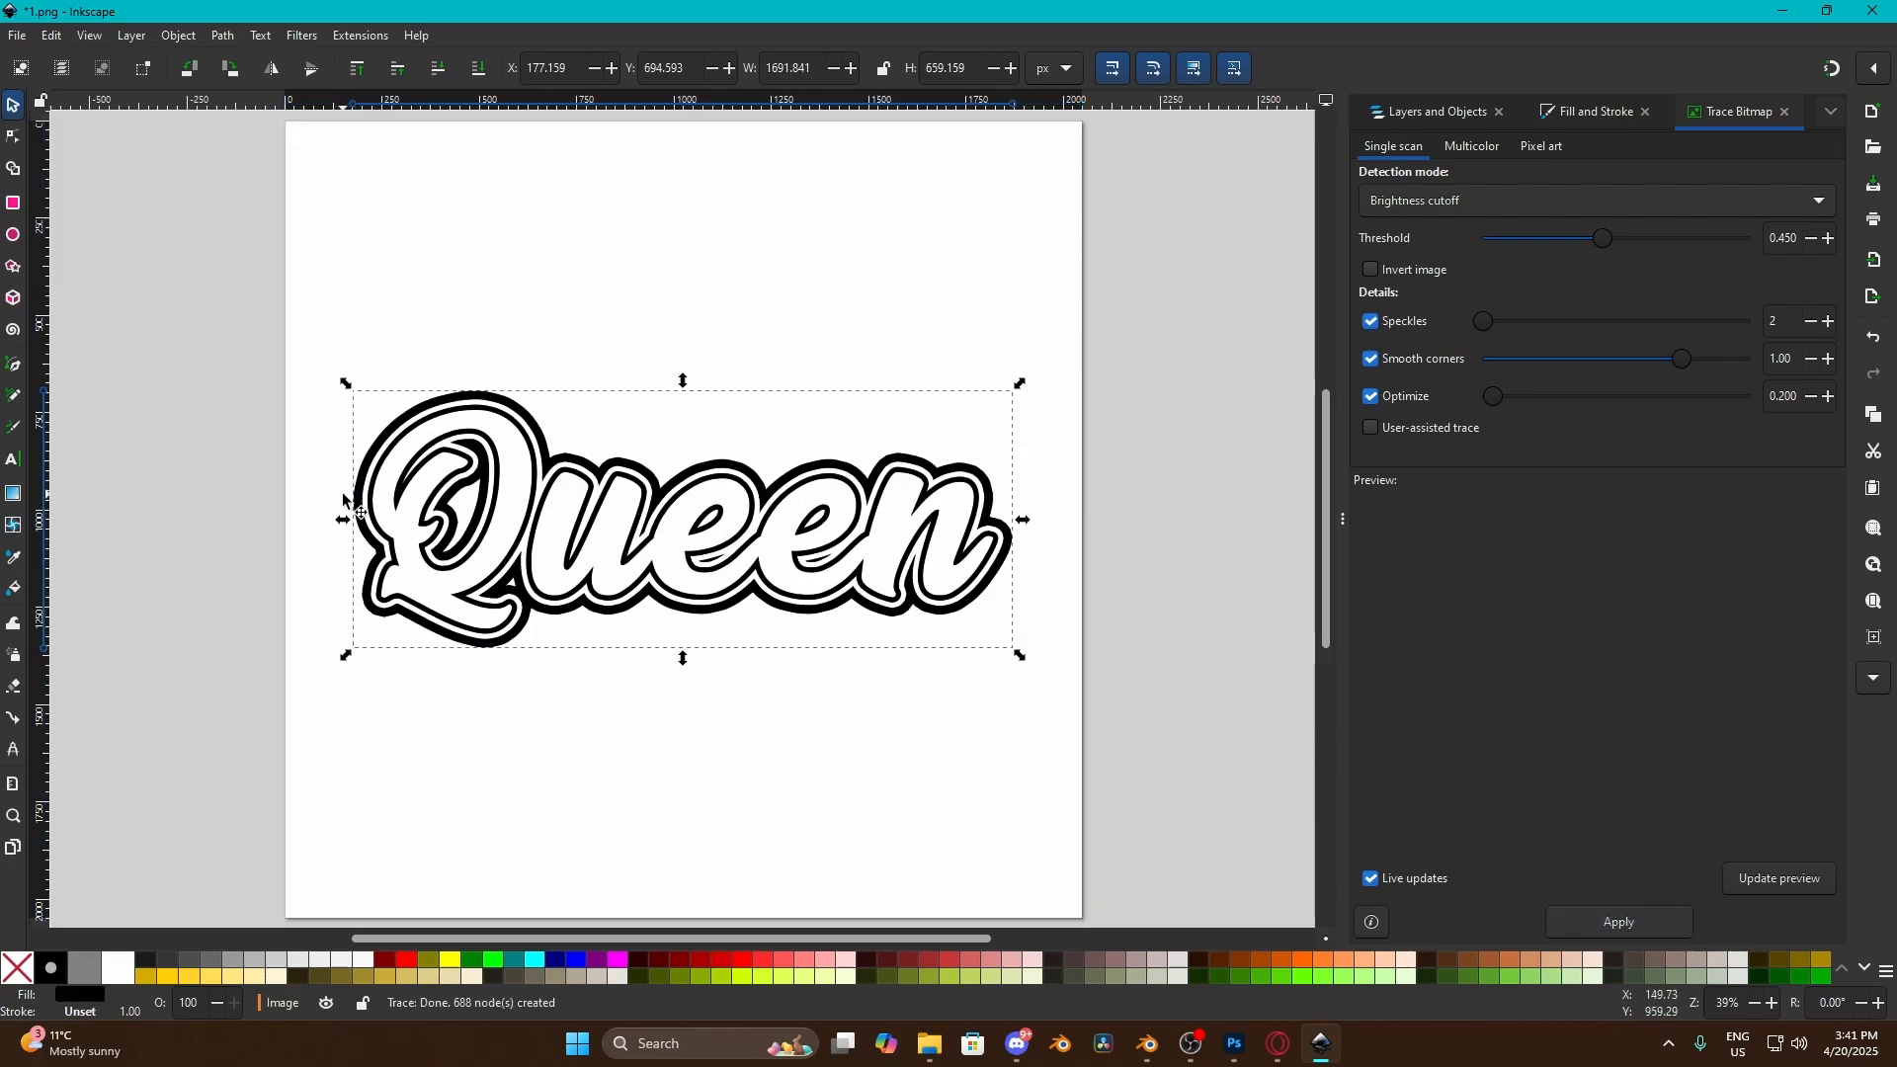
{"action": "scroll", "coordinate": [345, 504], "scroll_direction": "up", "scroll_amount": 9, "text": "ctrl"}
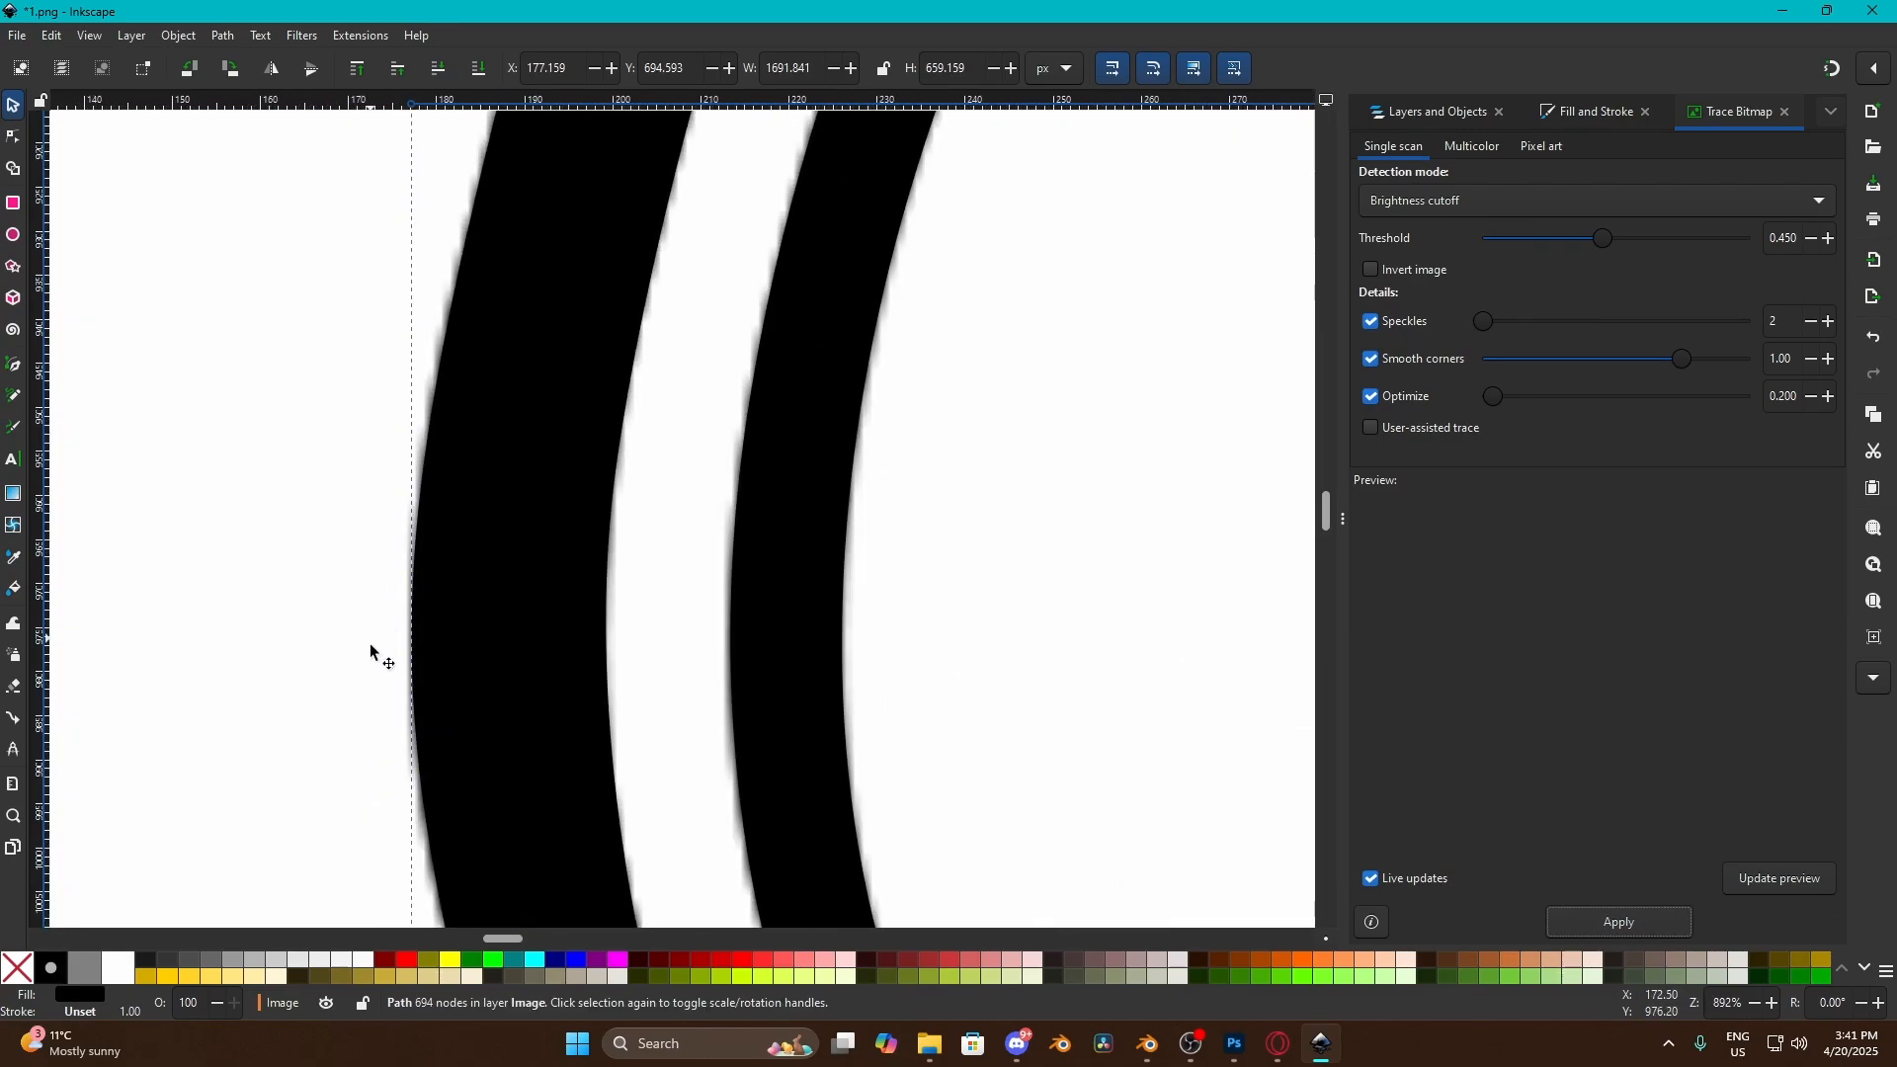
{"action": "scroll", "coordinate": [371, 650], "scroll_direction": "up", "scroll_amount": 10, "text": "ctrl"}
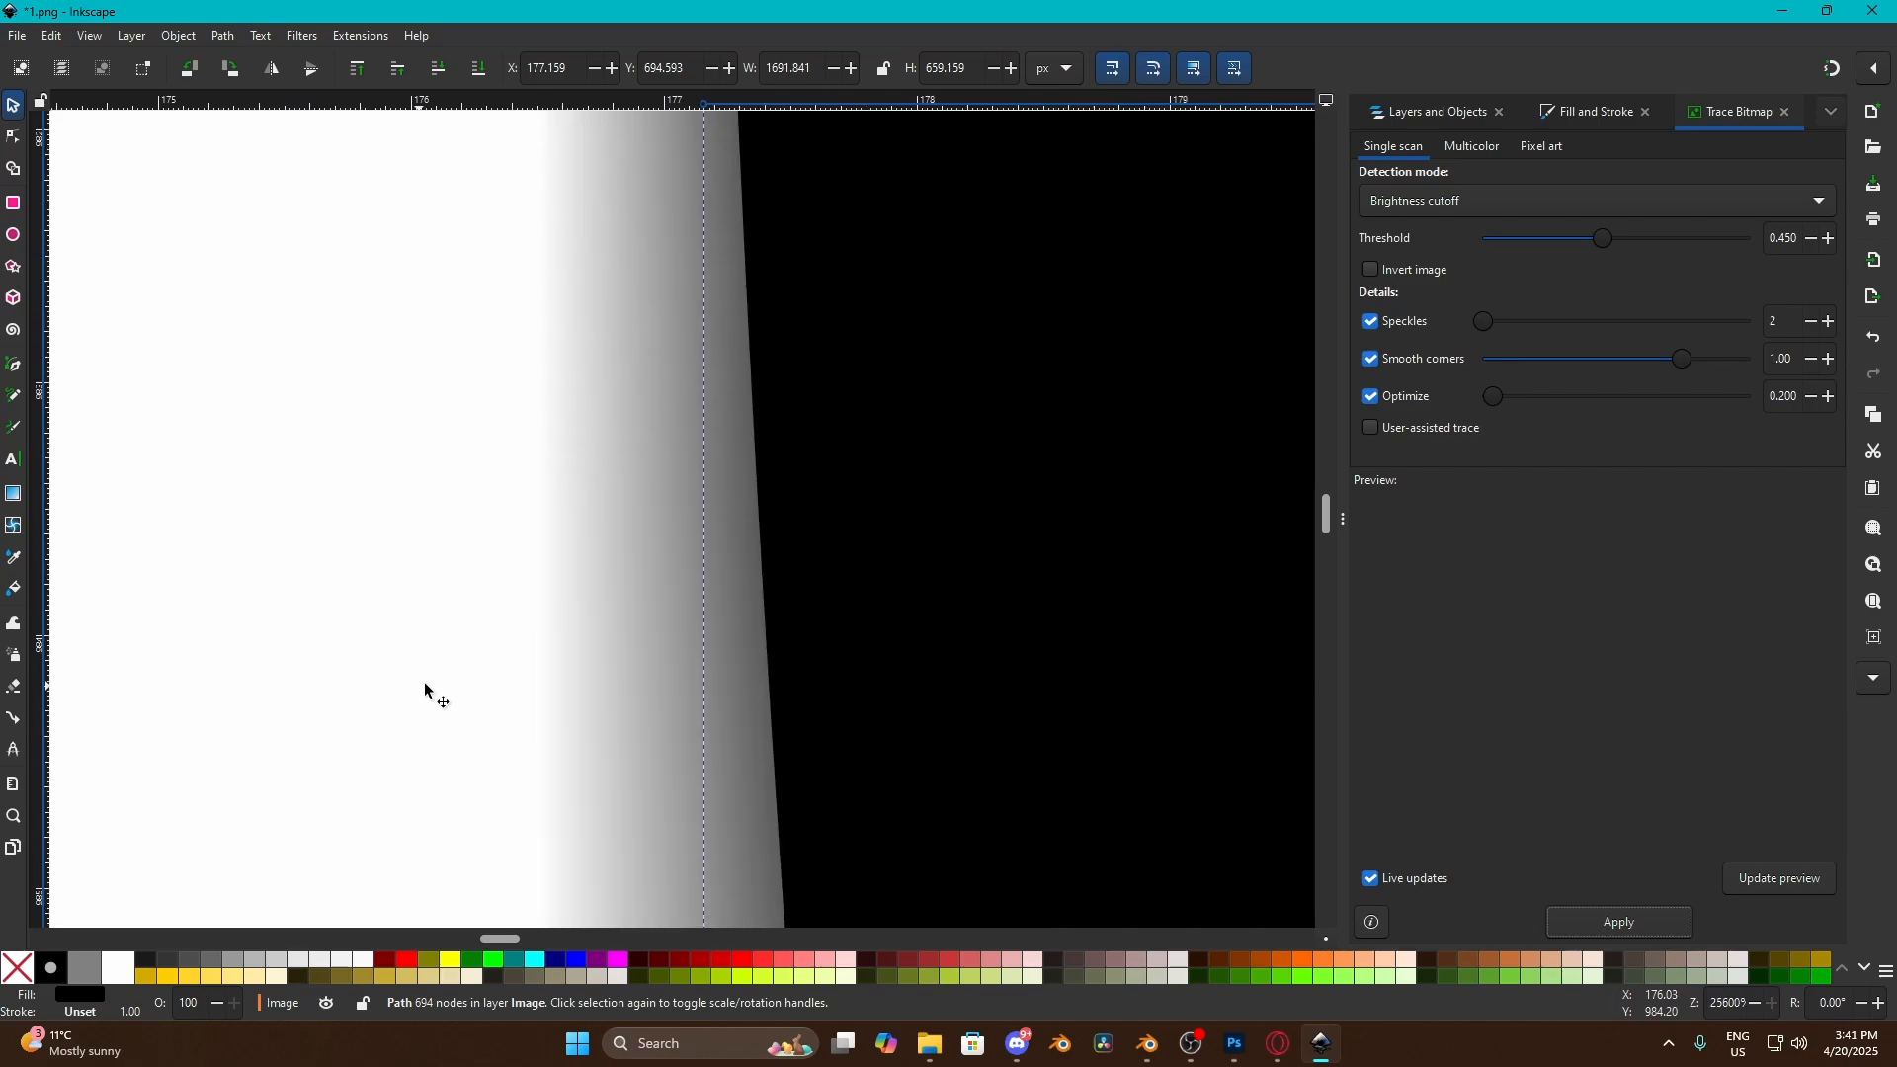
{"action": "left_click", "coordinate": [131, 546]}
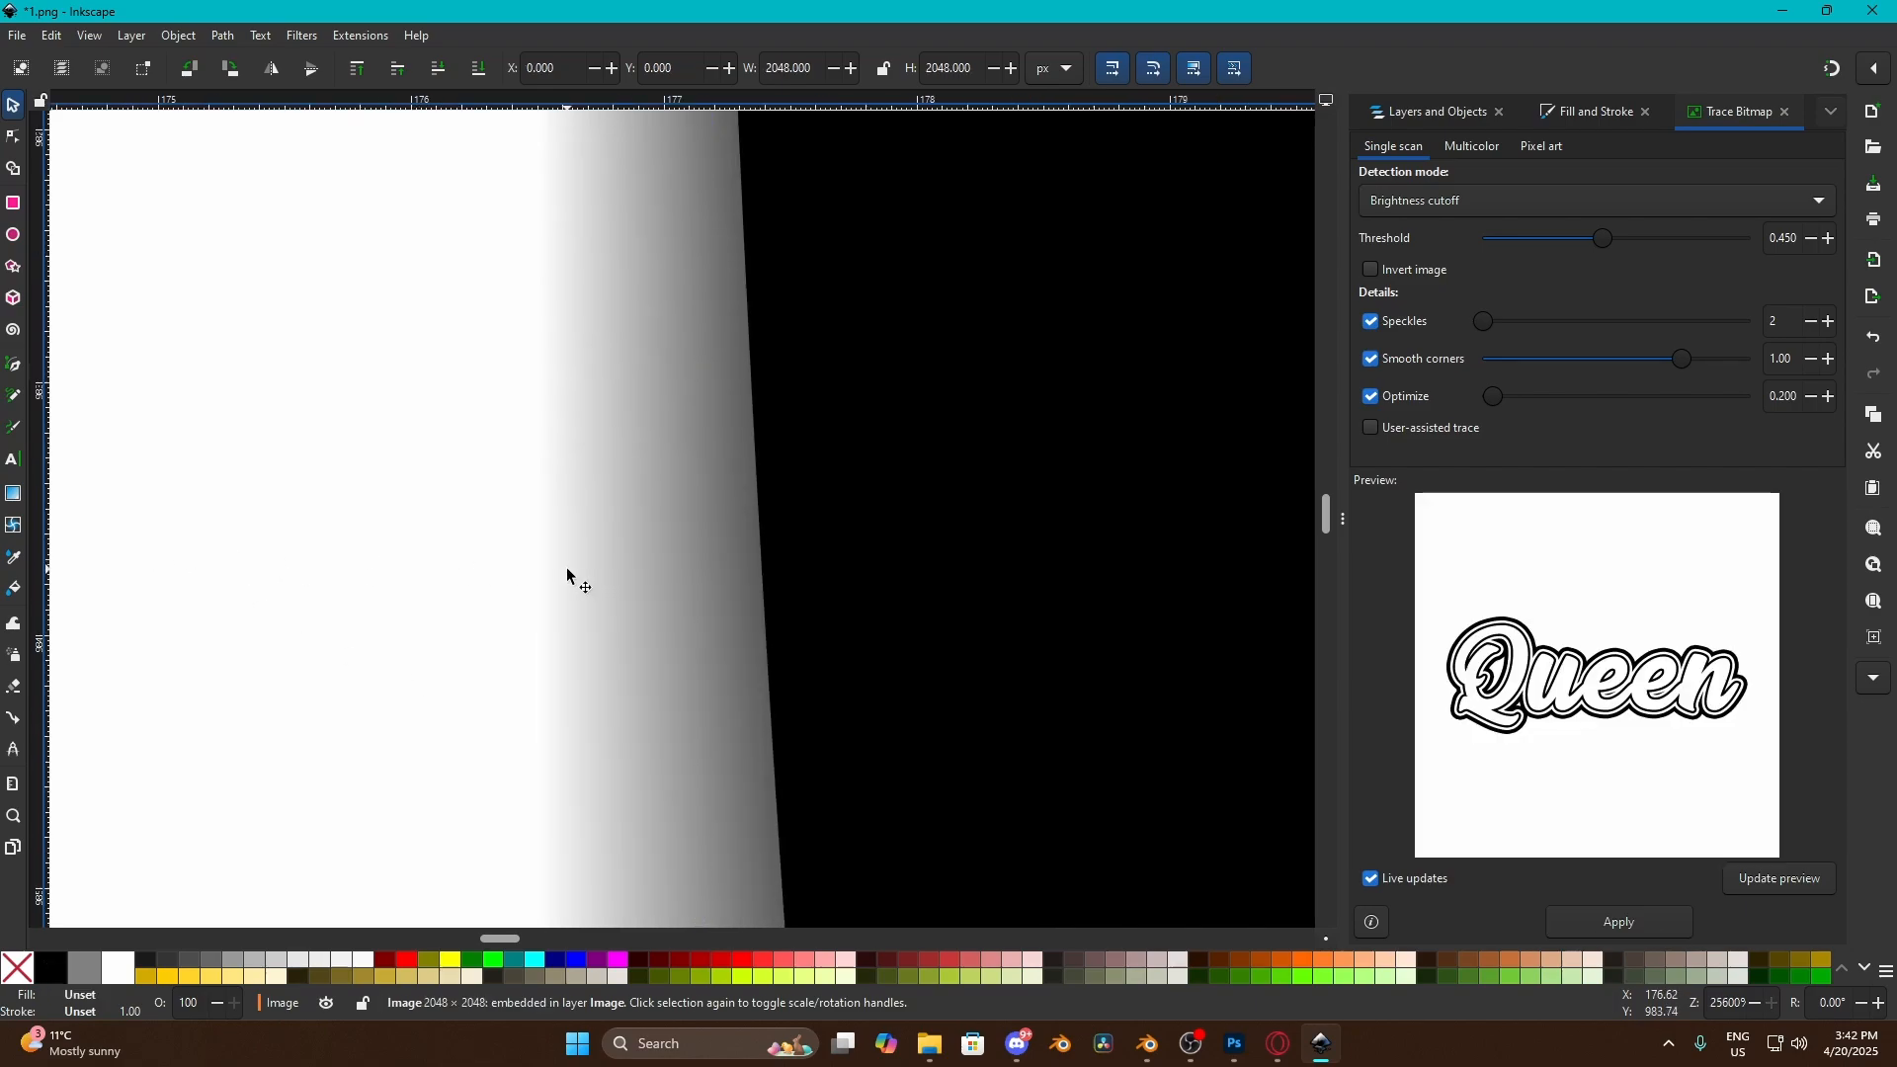
{"action": "key", "text": "Delete"}
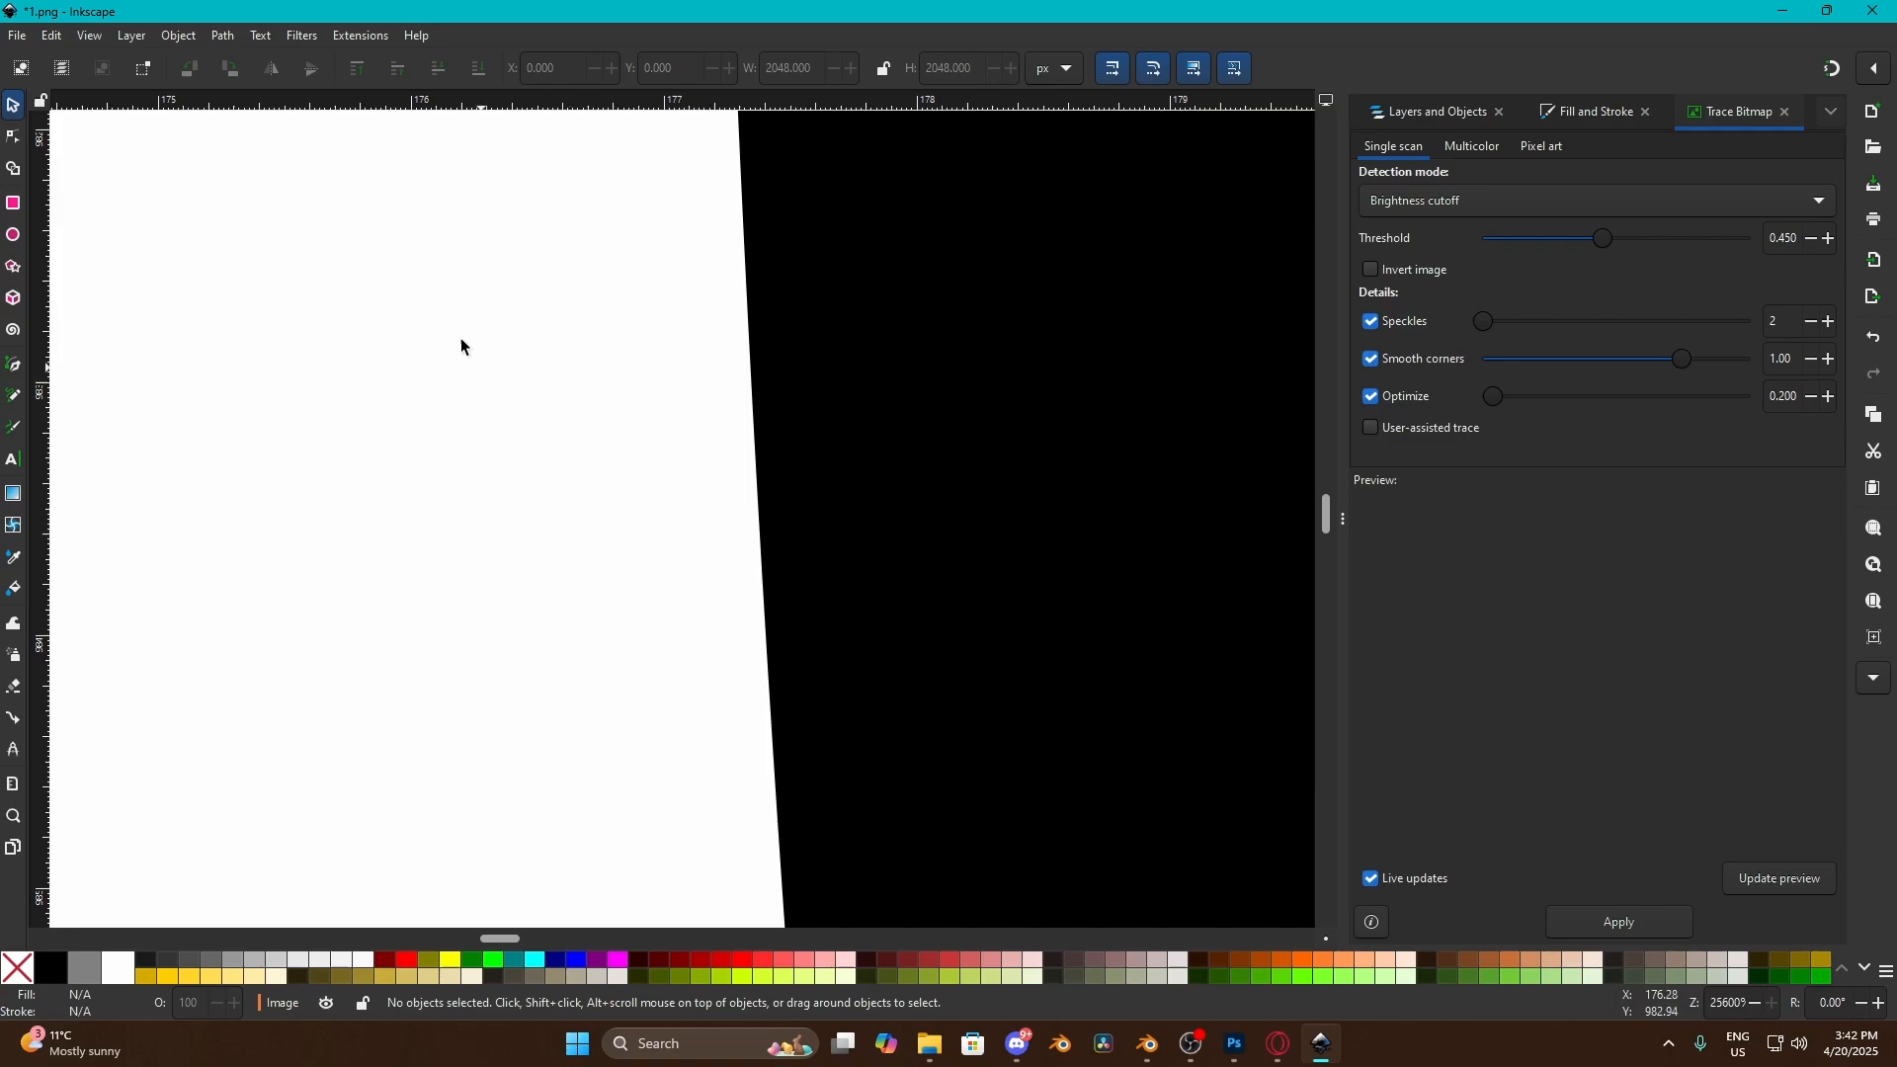
Save the traced outline as 1.svg in the ........queen folder
{"action": "left_click", "coordinate": [17, 37]}
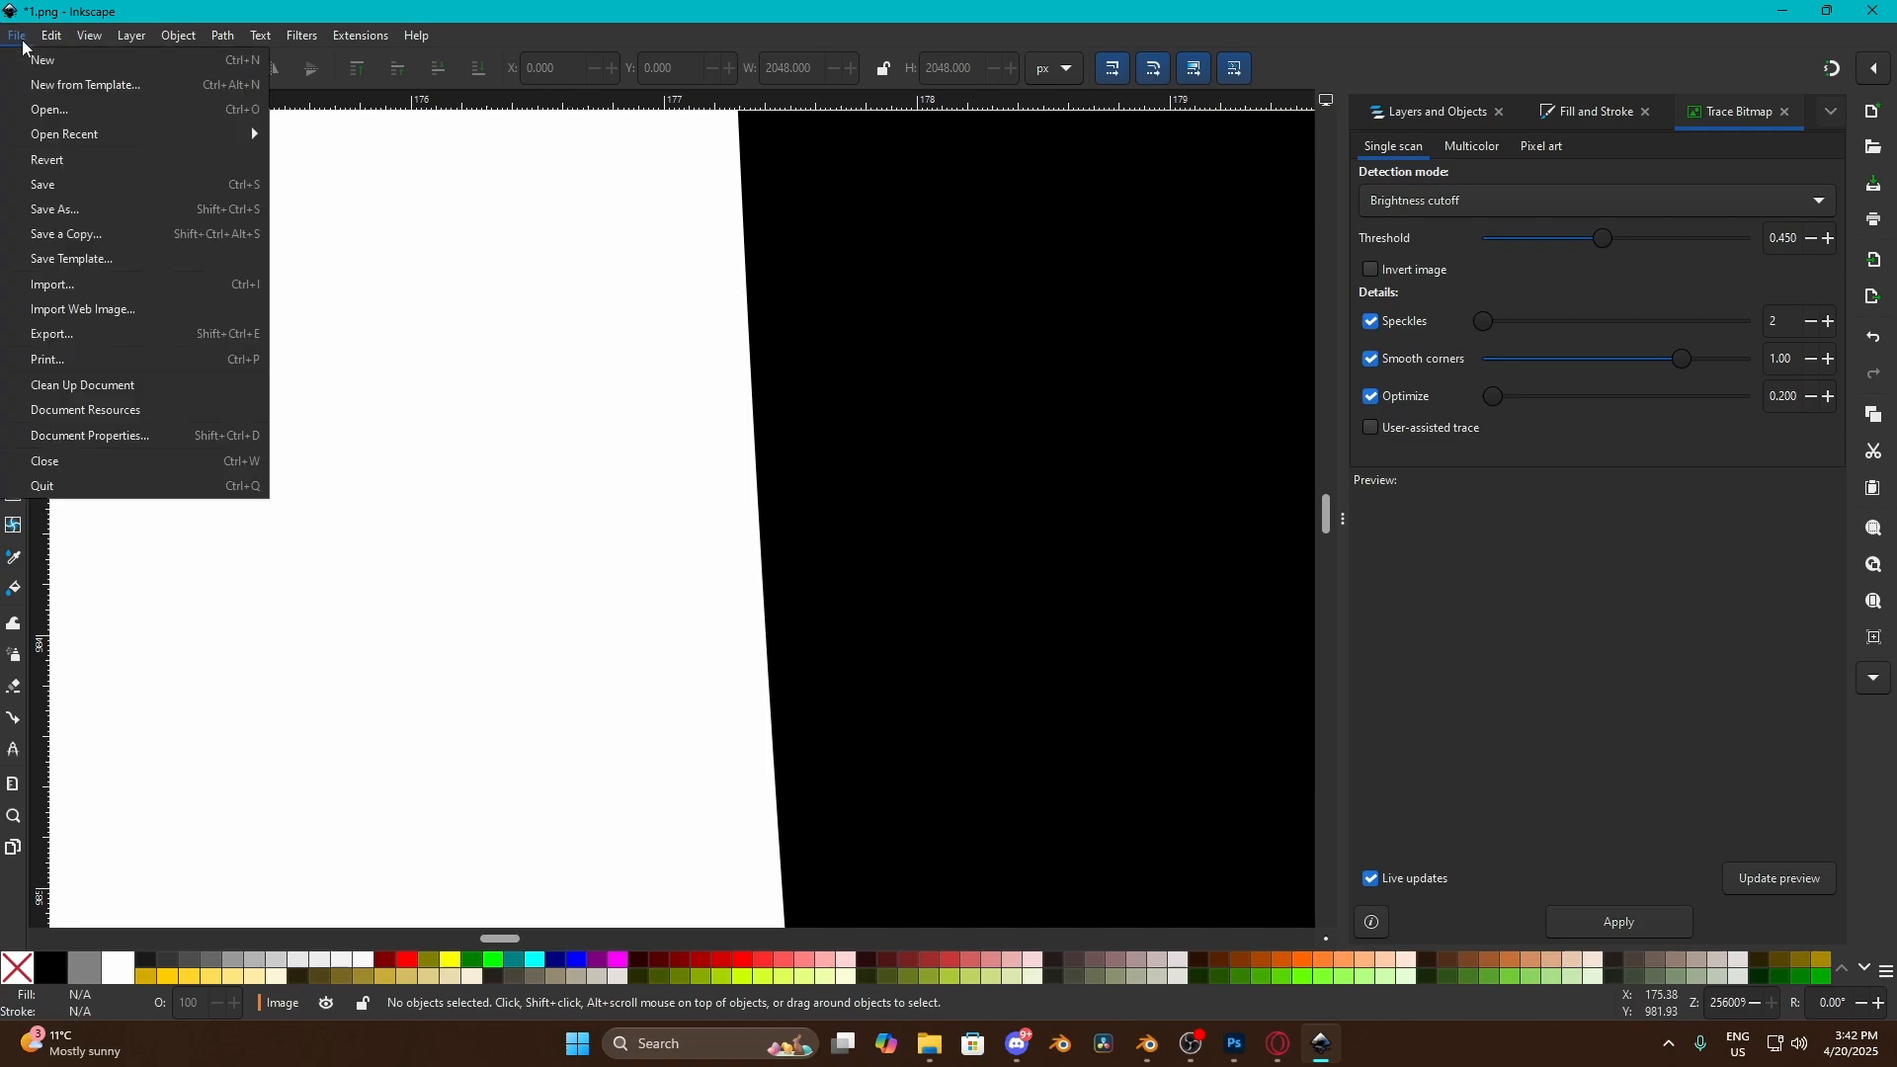
{"action": "left_click", "coordinate": [85, 209]}
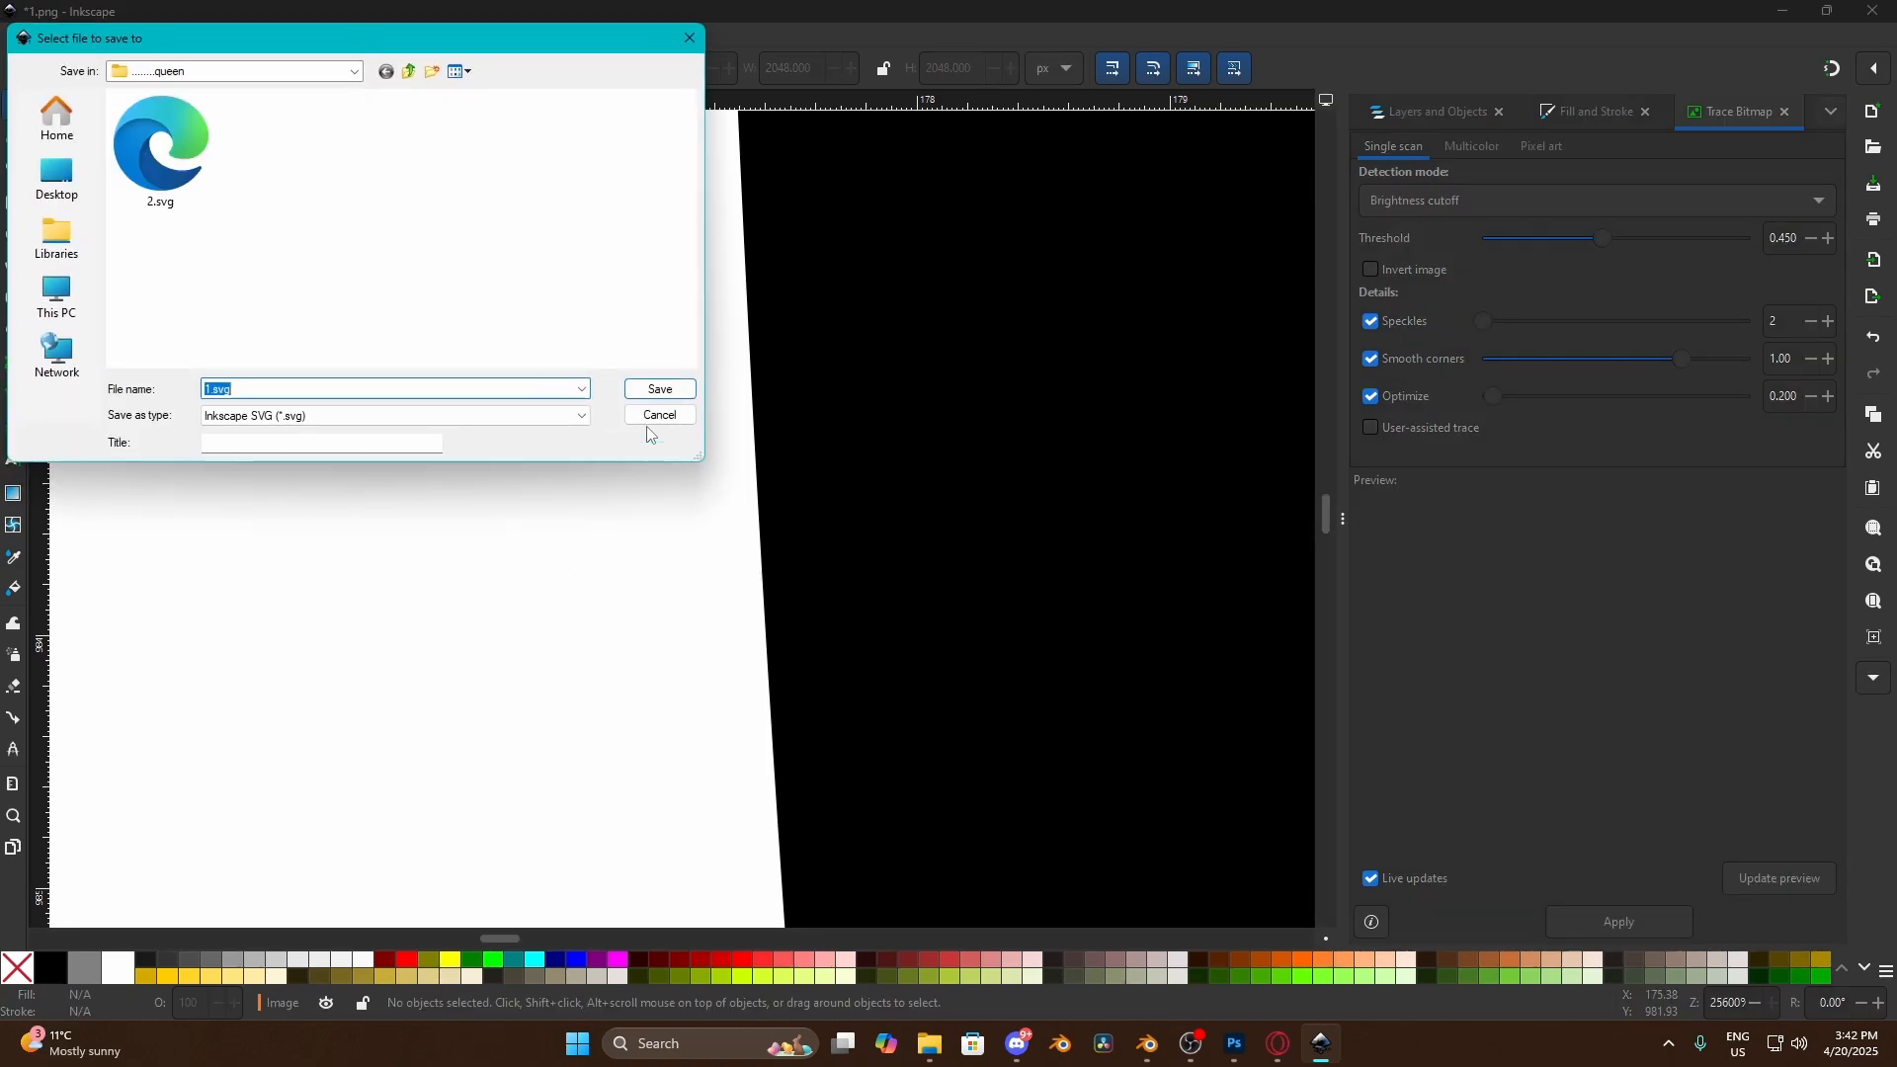
{"action": "left_click", "coordinate": [660, 389]}
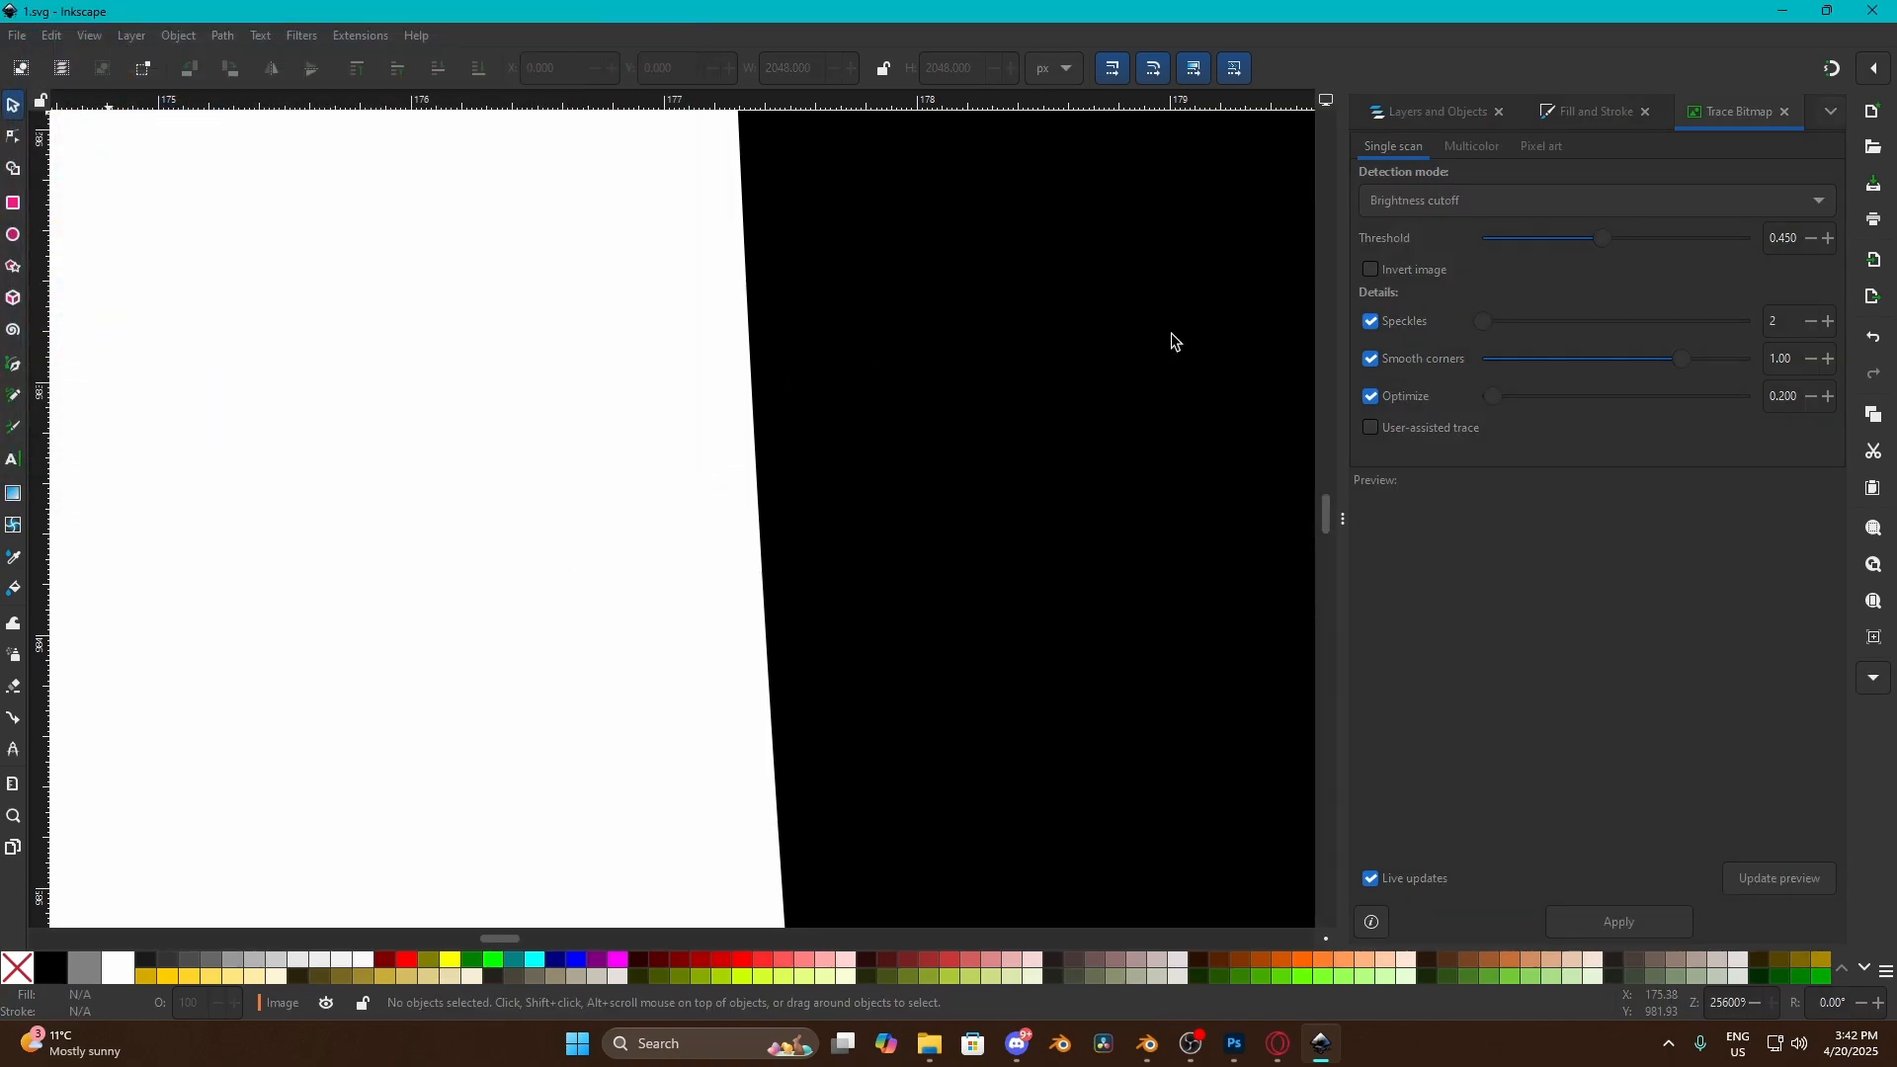
Minimize Inkscape, switch to Blender and import 1.svg from the Desktop's ........queen folder as Scalable Vector Graphics
{"action": "left_click", "coordinate": [1789, 12]}
{"action": "left_click", "coordinate": [1146, 1044]}
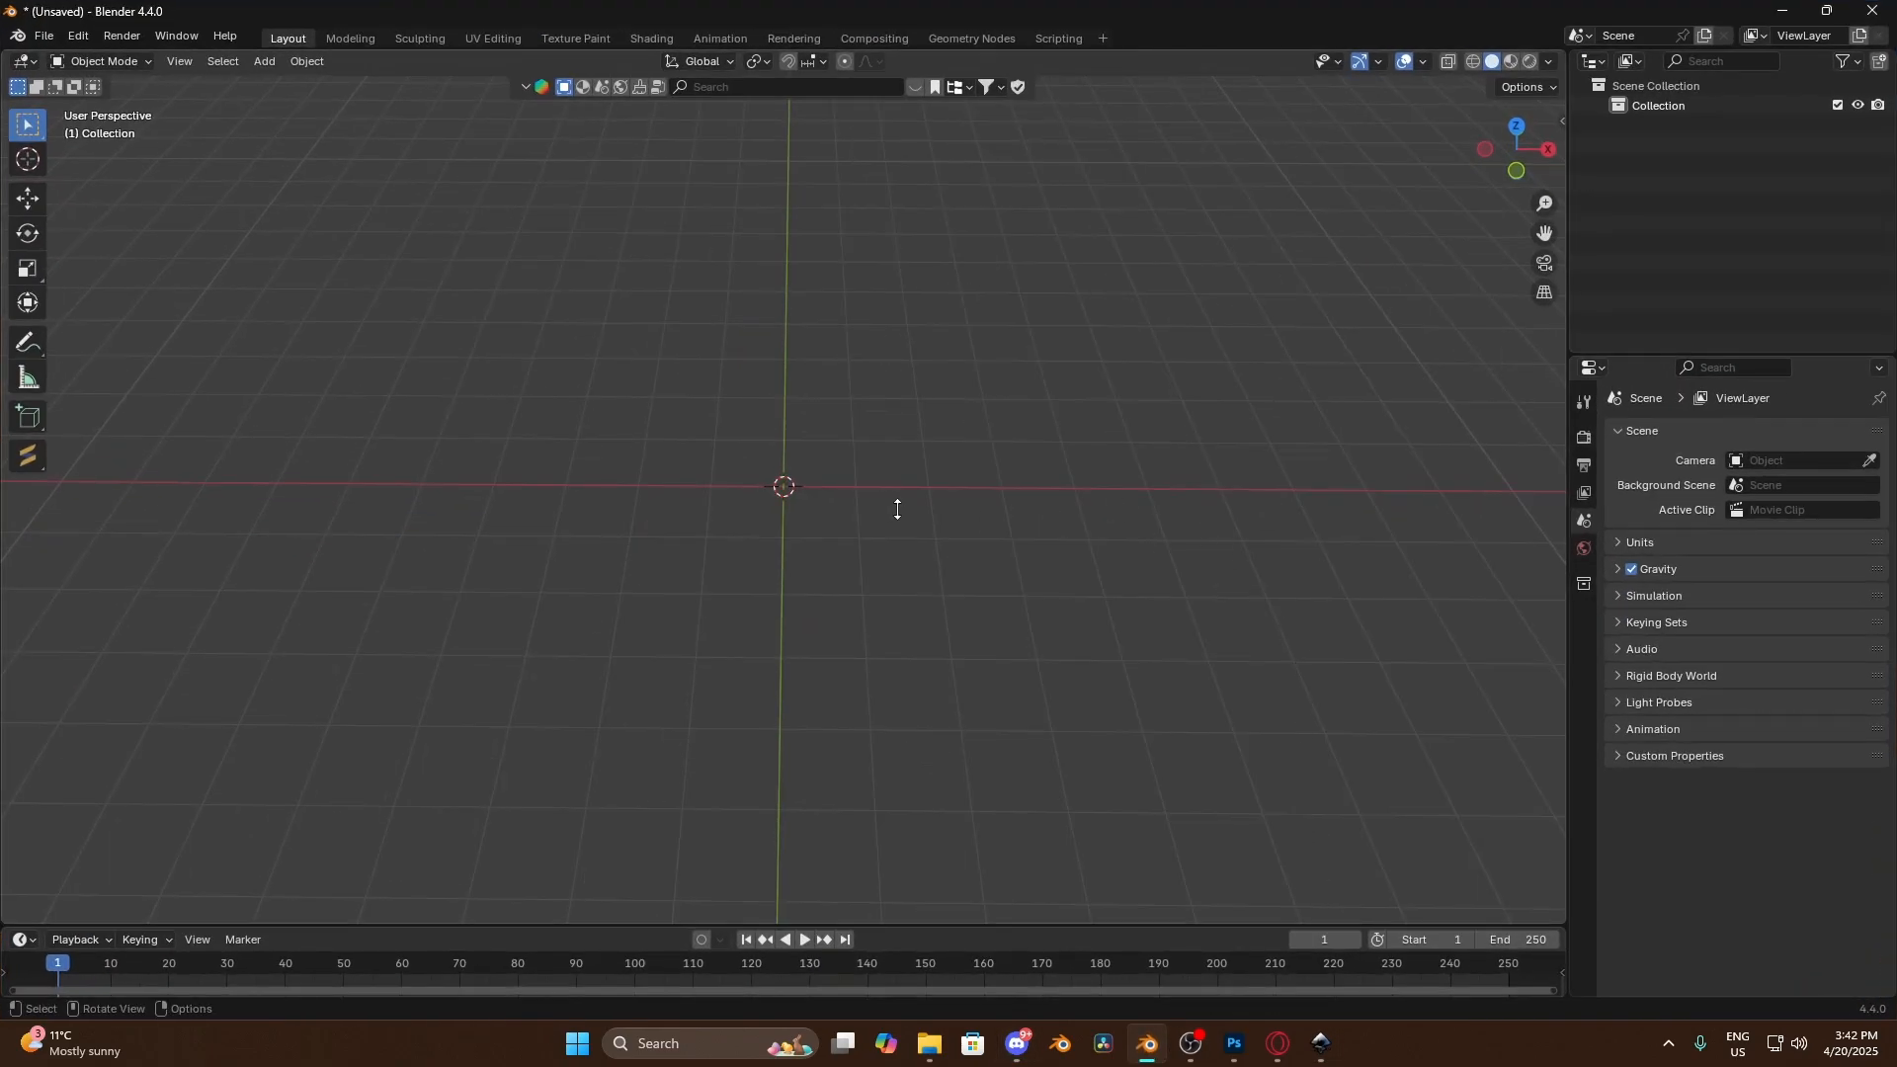
{"action": "left_click", "coordinate": [44, 36]}
{"action": "mouse_move", "coordinate": [194, 318]}
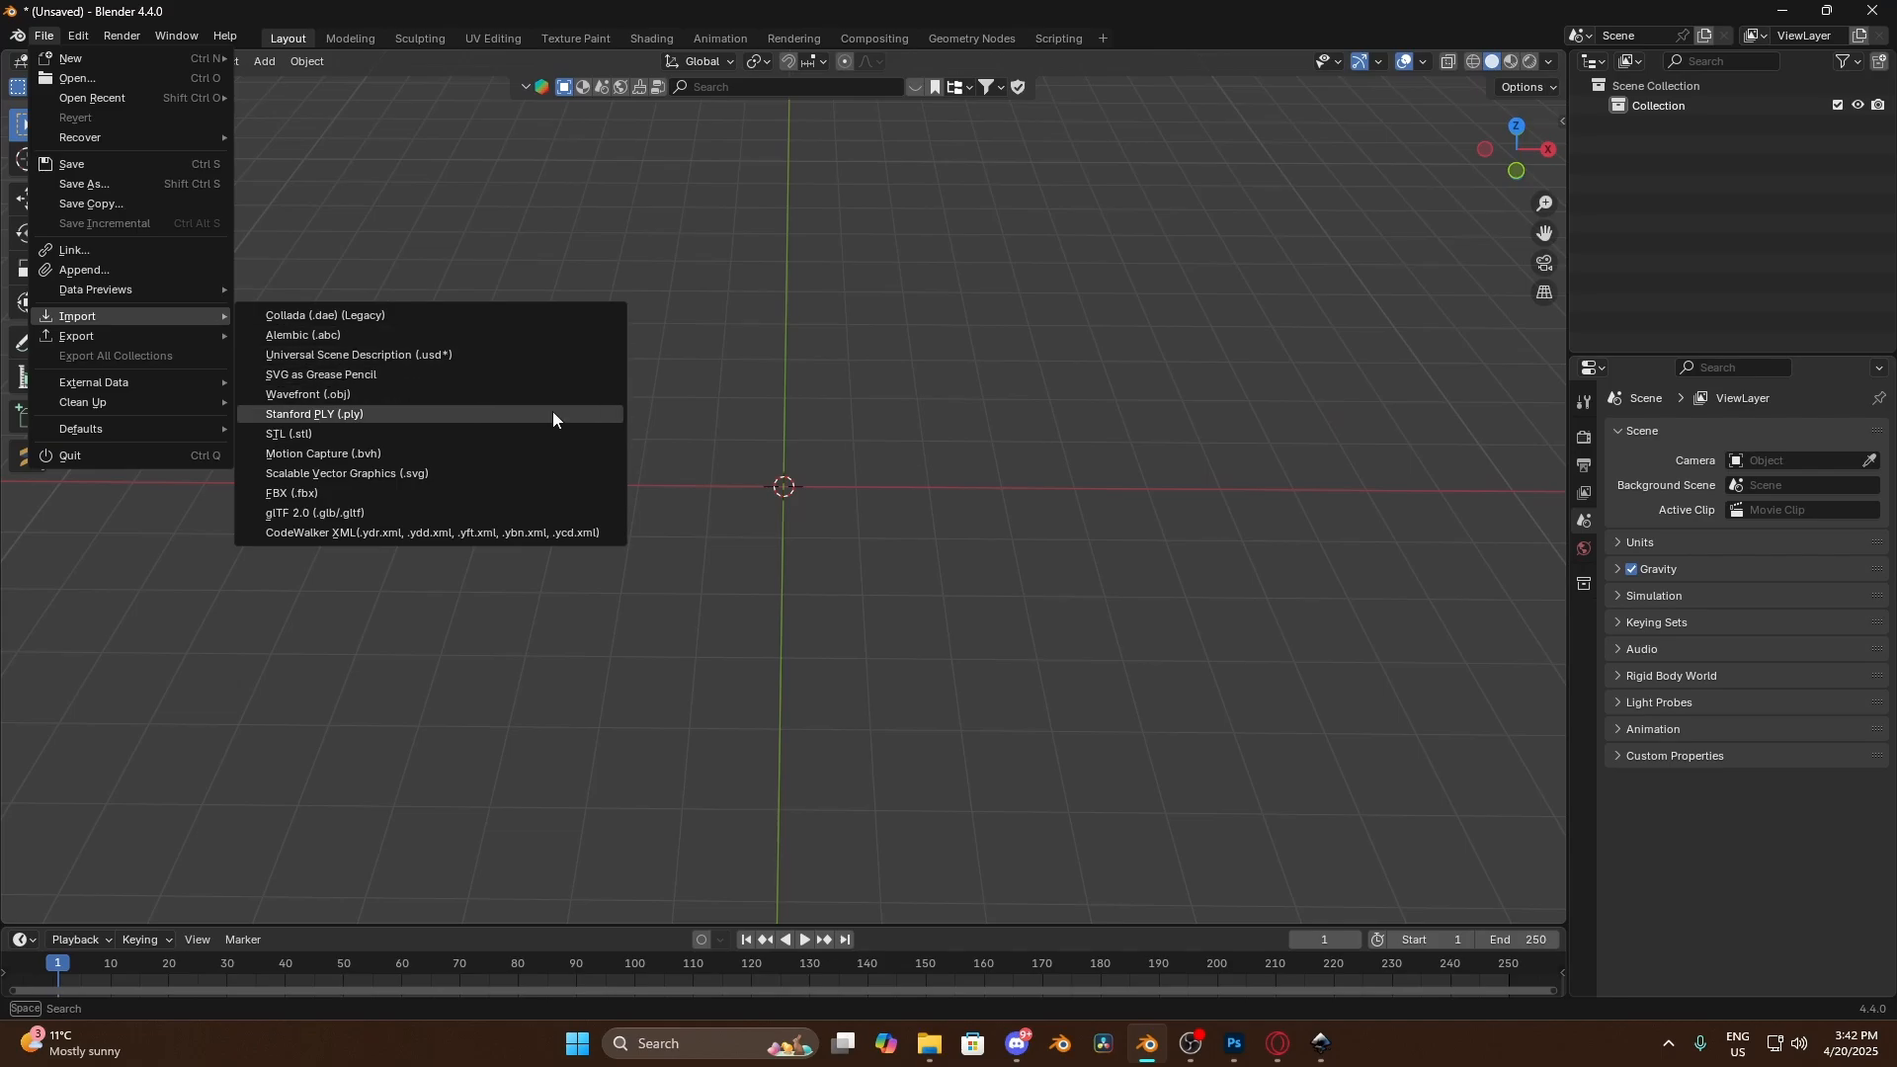
{"action": "left_click", "coordinate": [460, 477]}
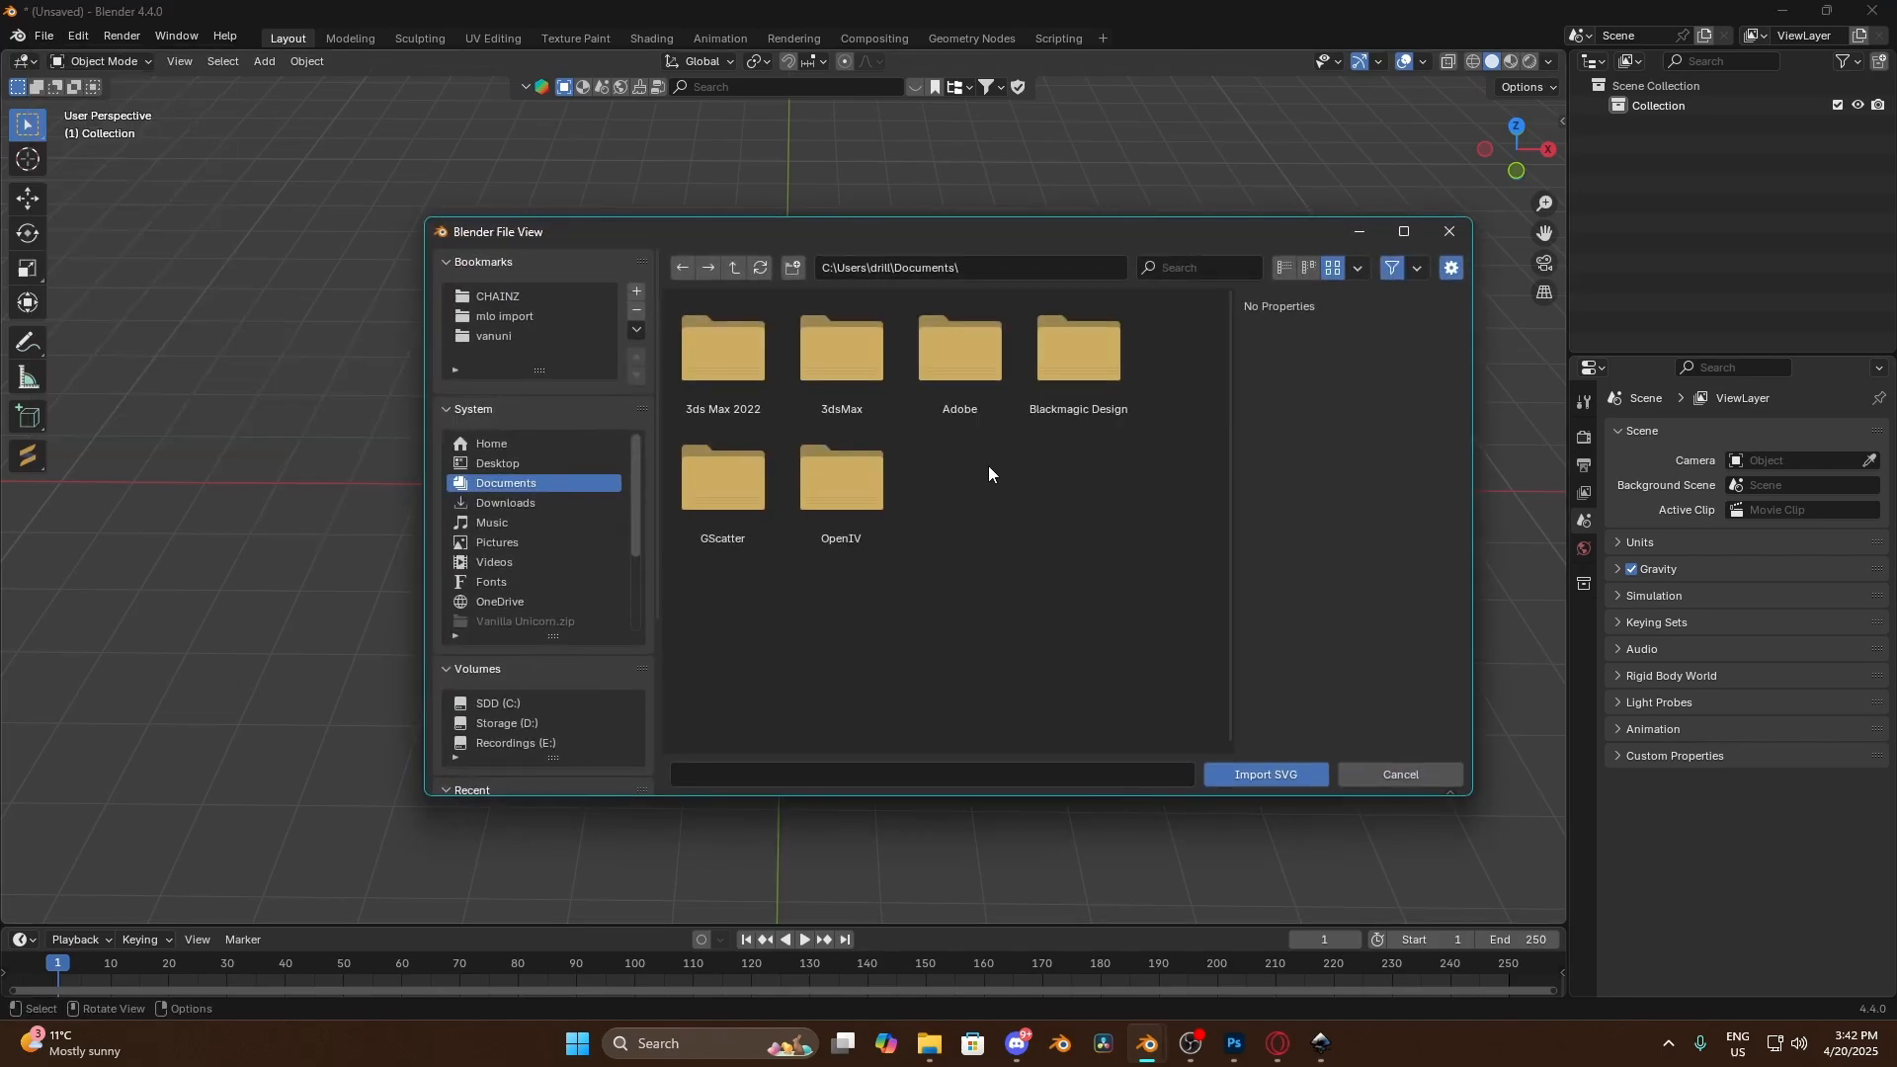
{"action": "left_click", "coordinate": [489, 461]}
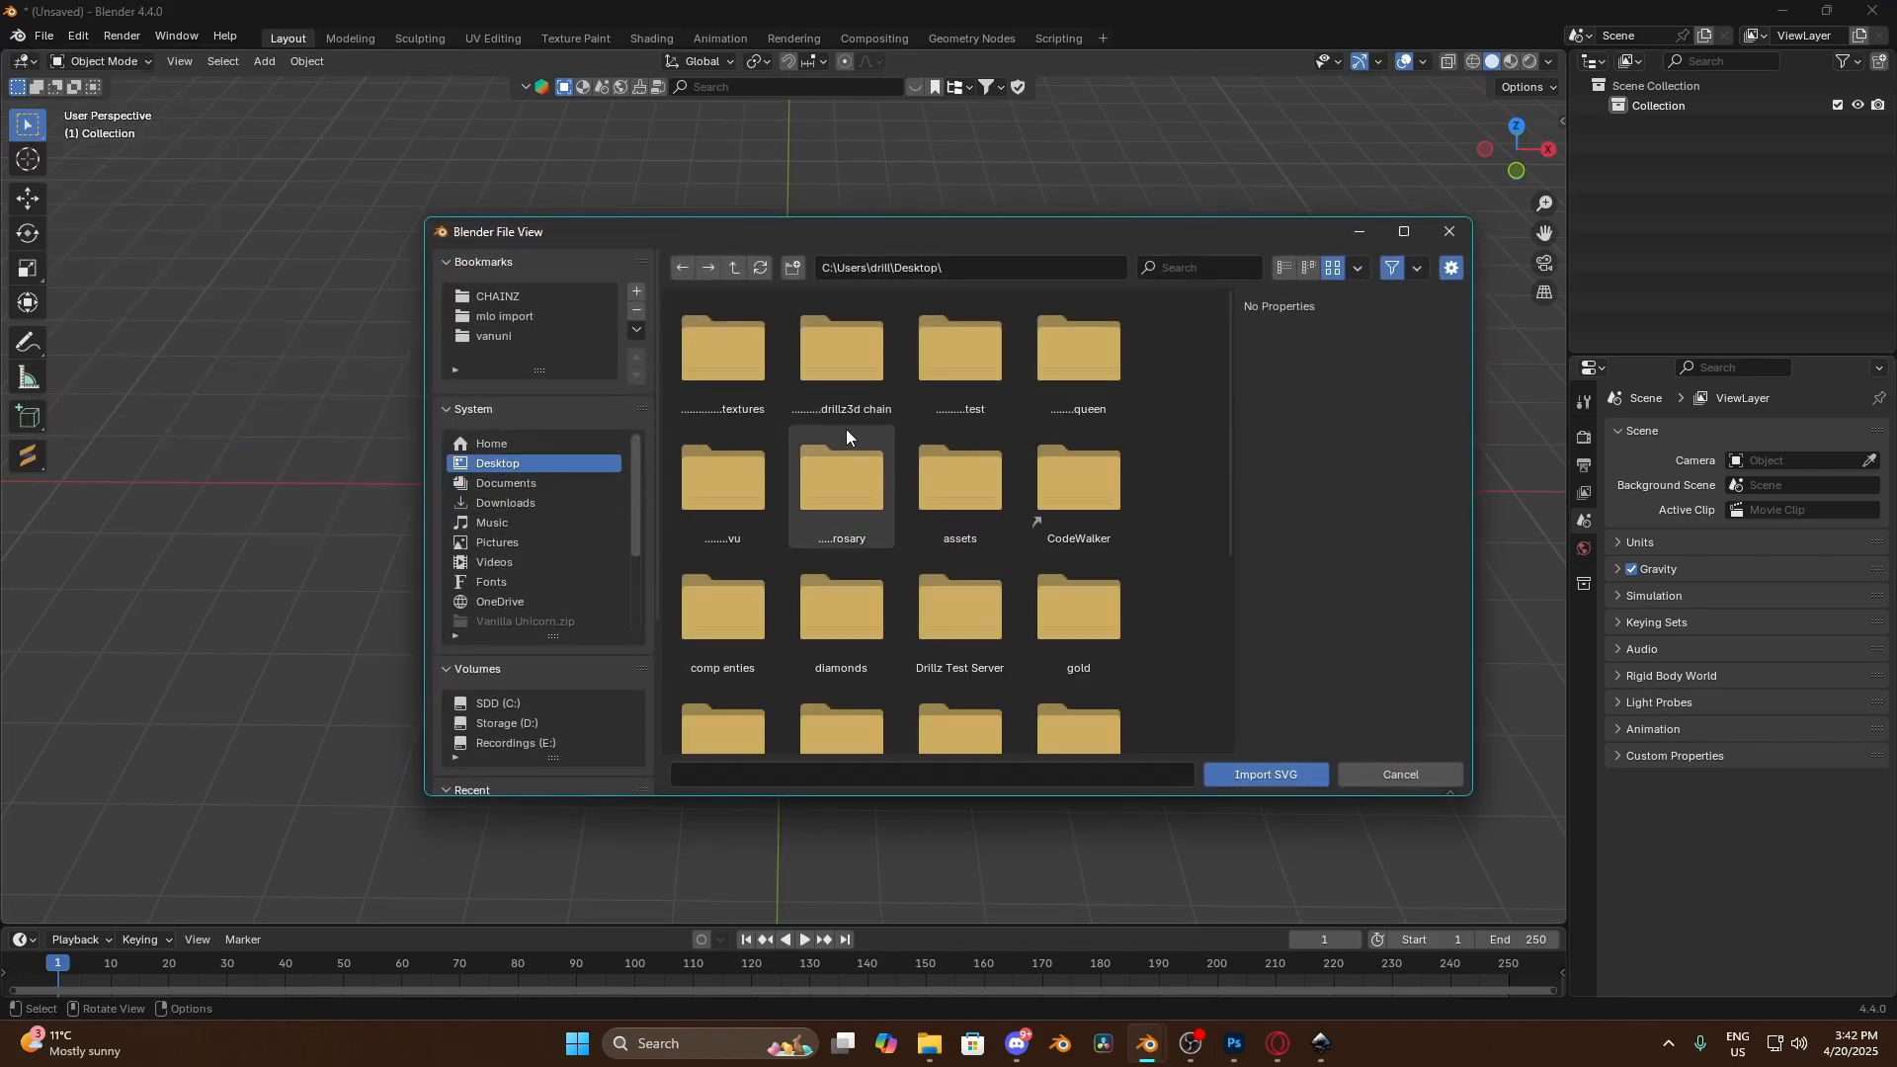
{"action": "double_click", "coordinate": [1071, 322]}
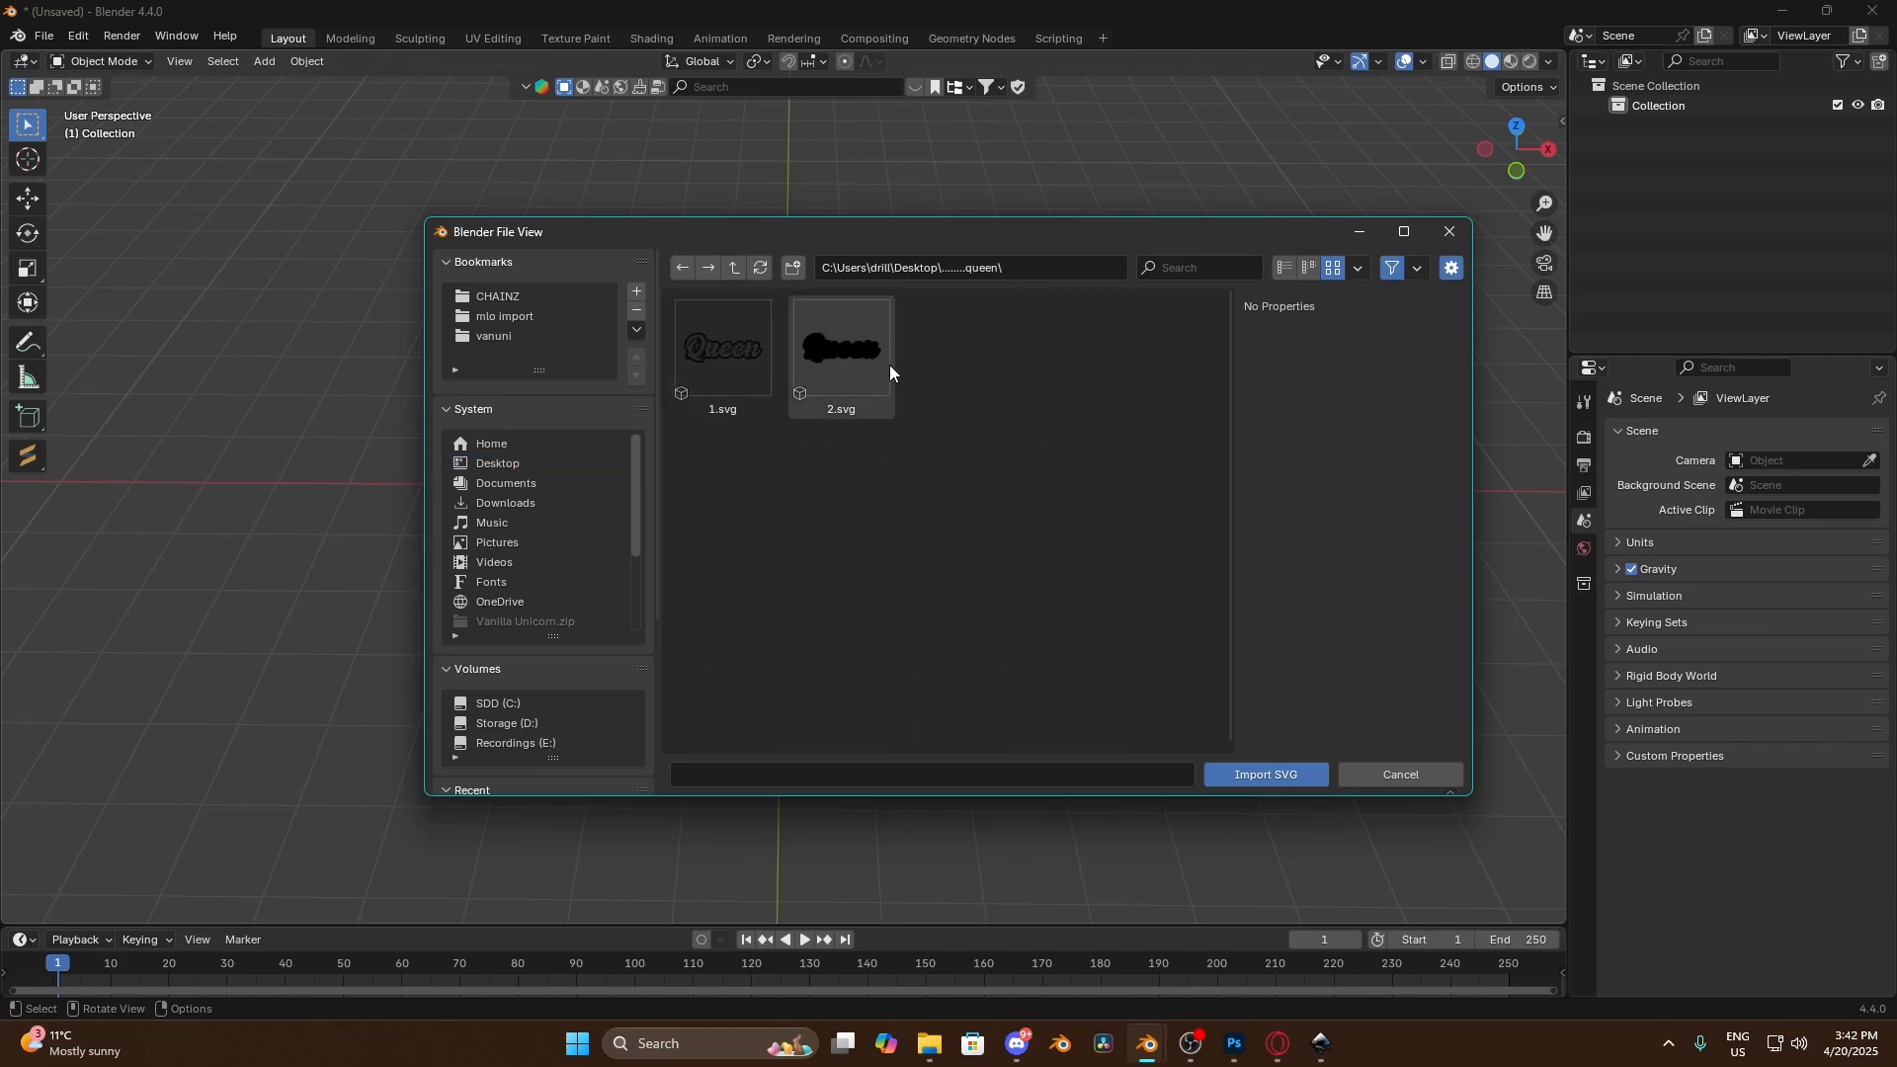
{"action": "left_click", "coordinate": [707, 365]}
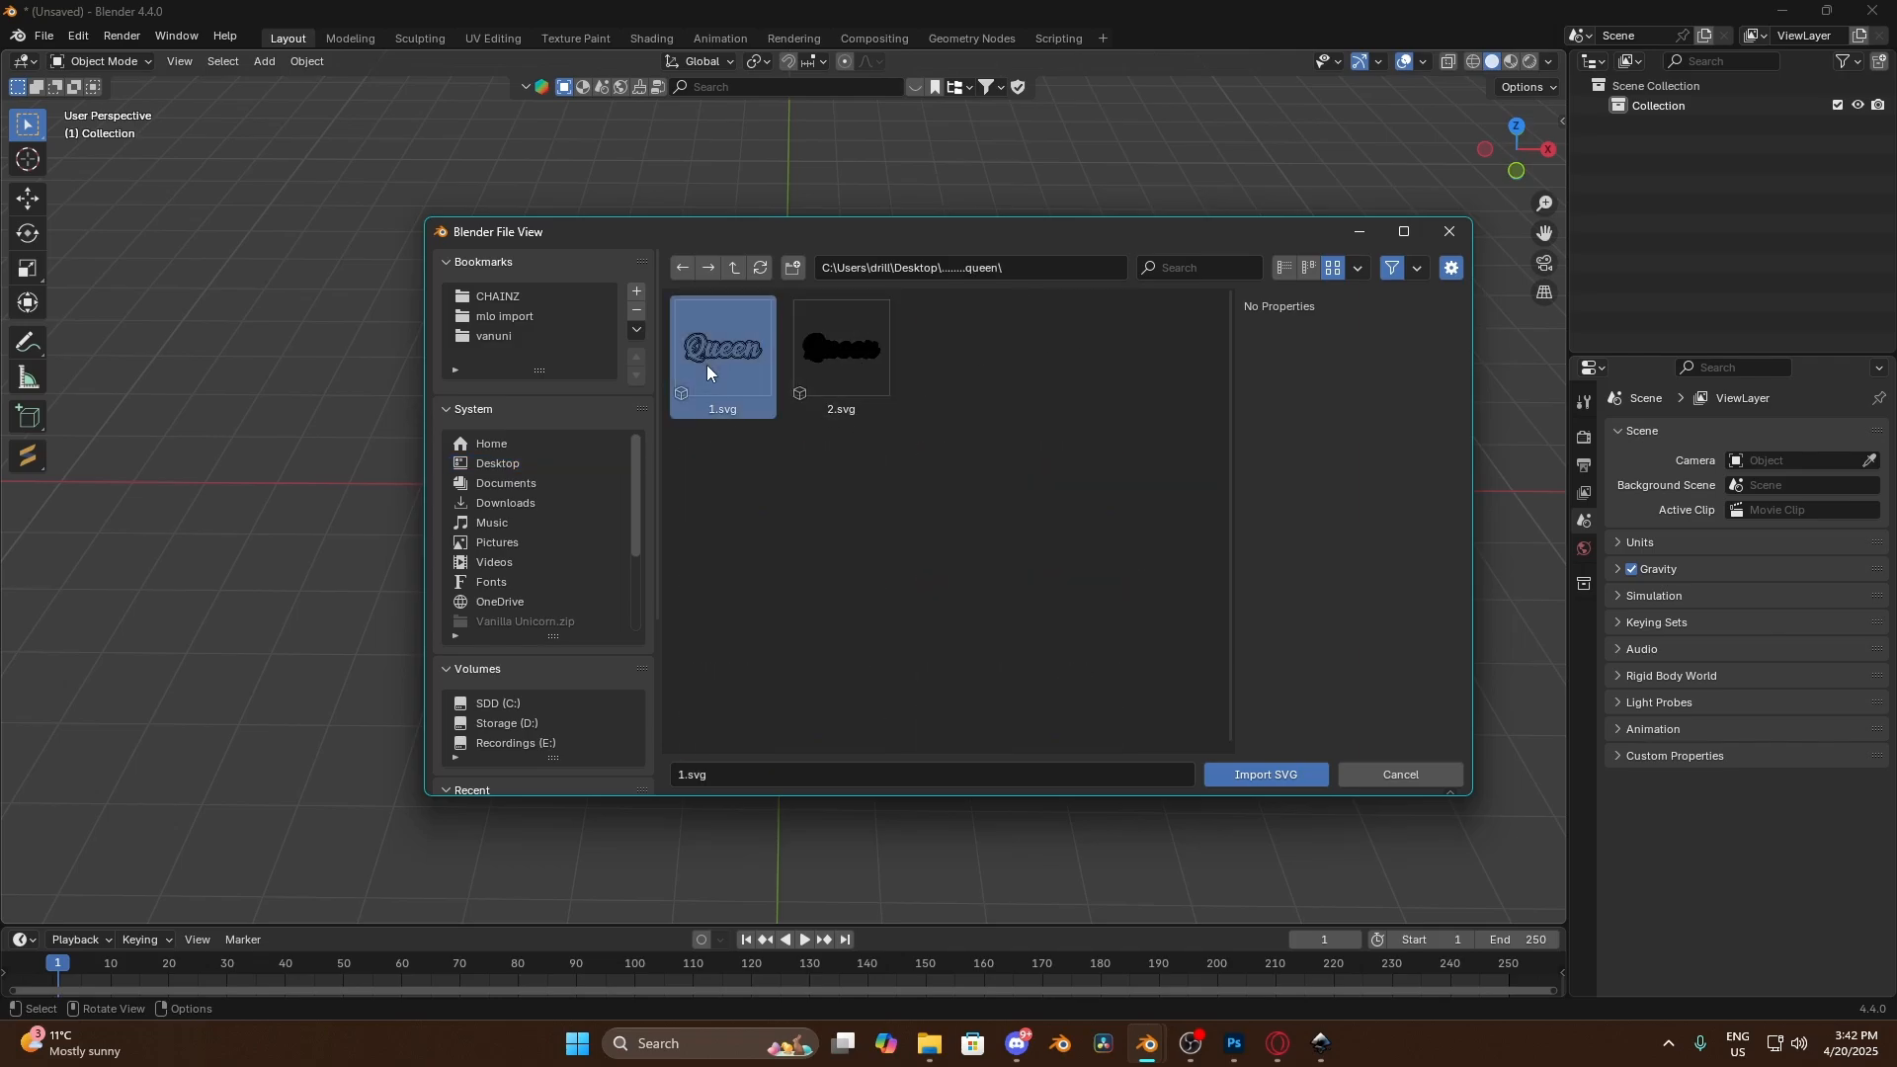
{"action": "left_click", "coordinate": [1284, 777]}
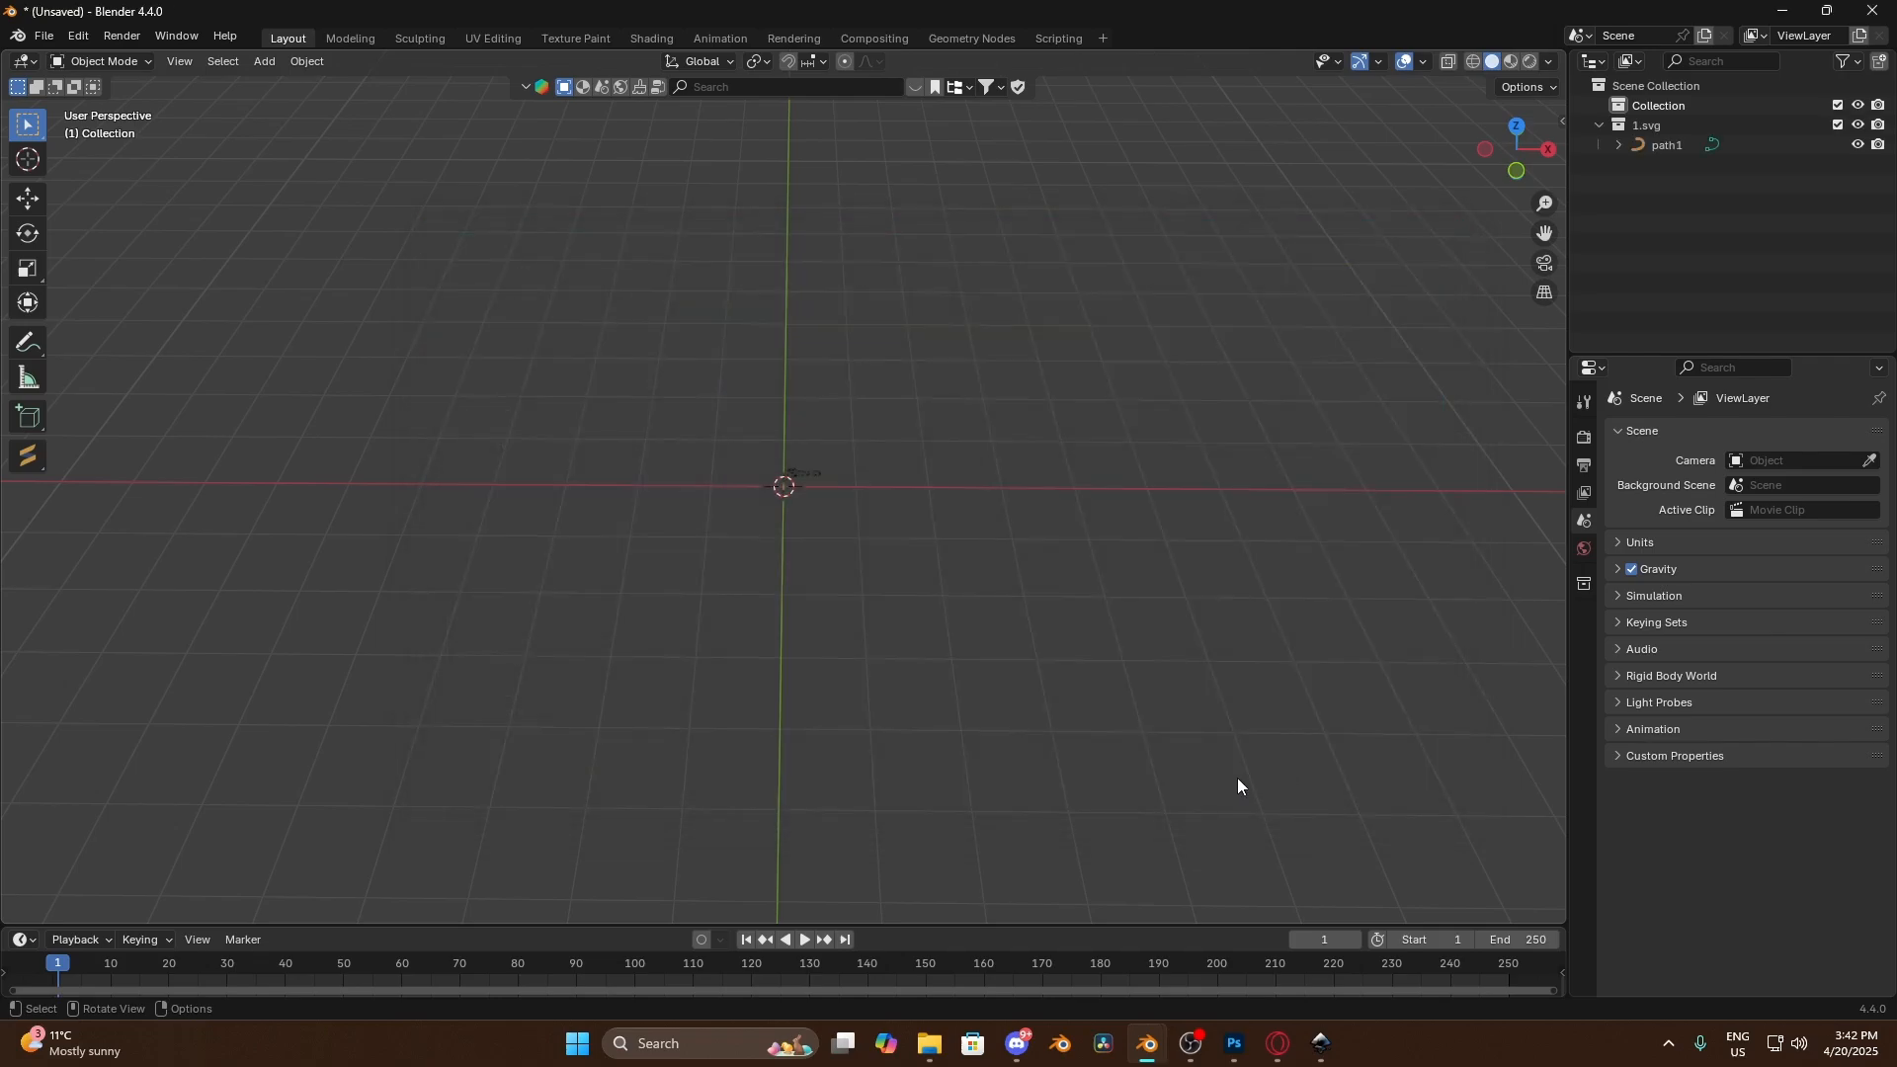
Import 2.svg from the same ........queen folder as Scalable Vector Graphics
{"action": "left_click", "coordinate": [43, 39]}
{"action": "mouse_move", "coordinate": [125, 314]}
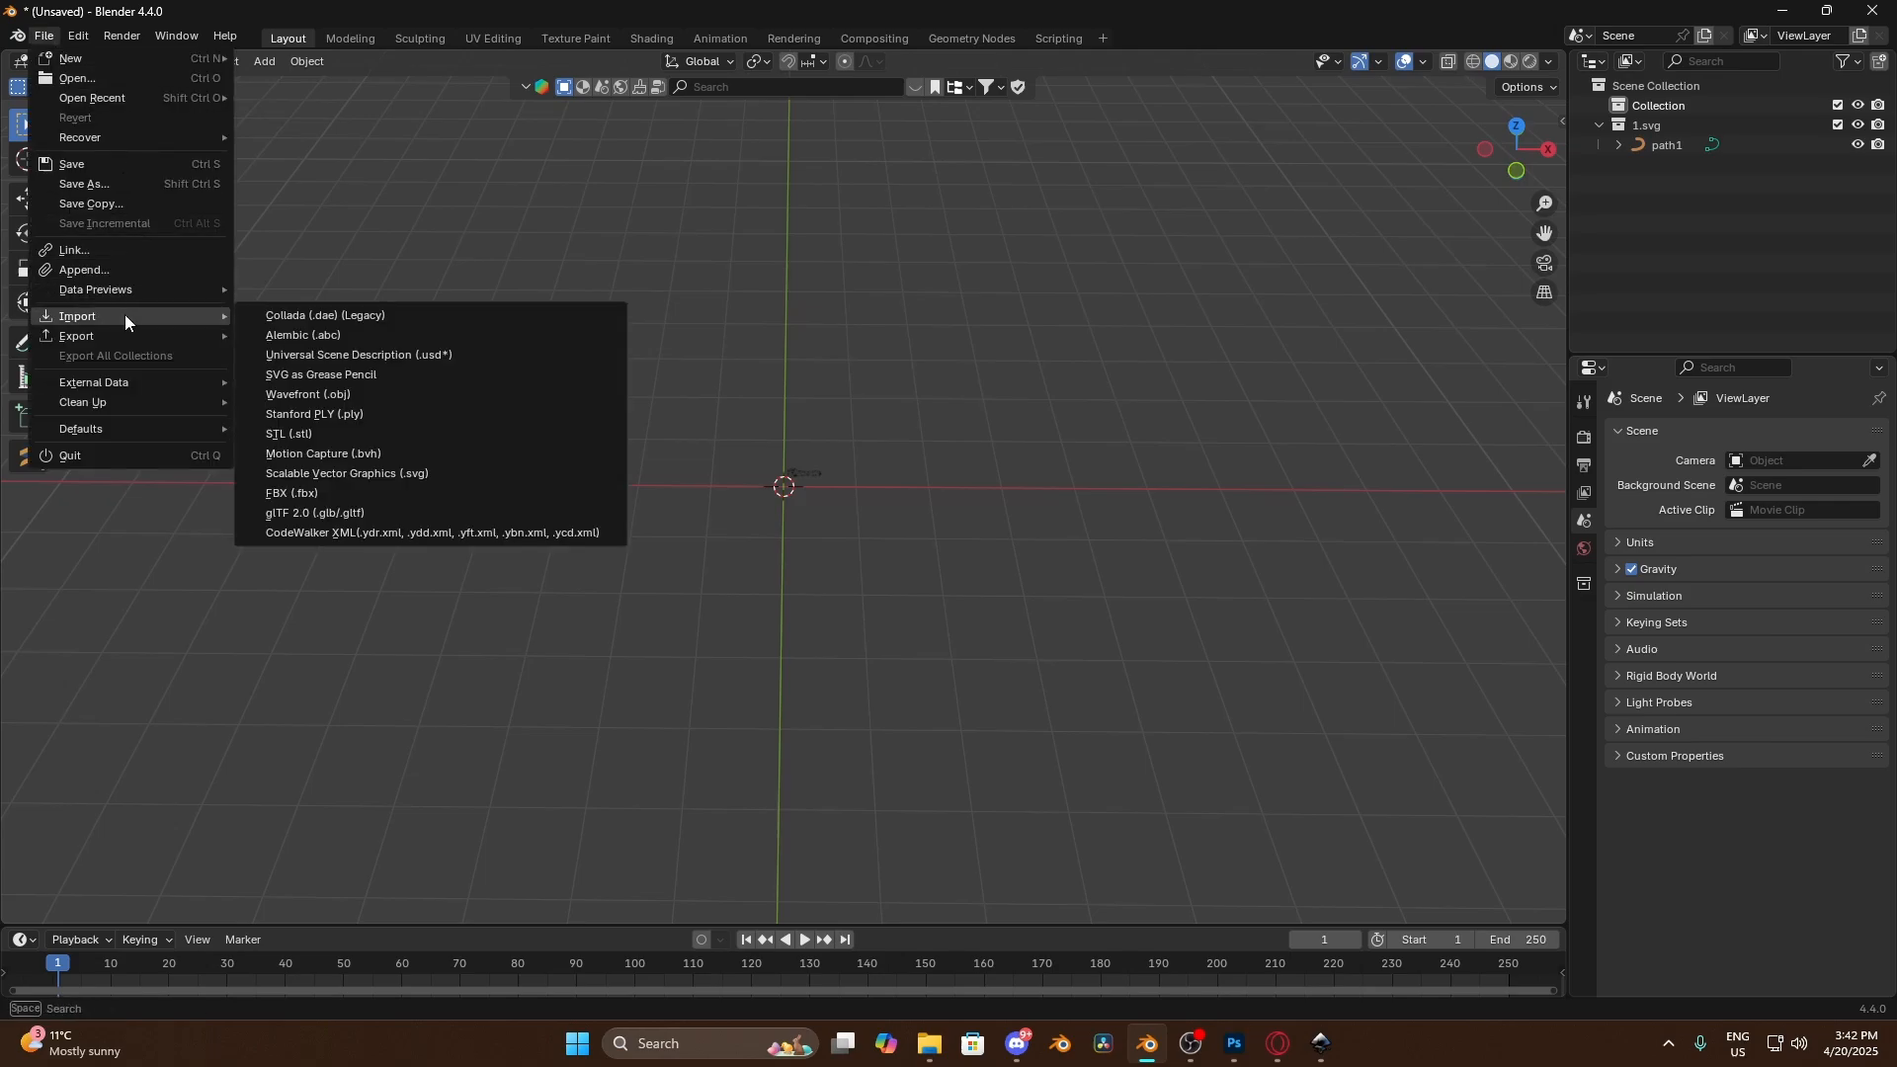
{"action": "left_click", "coordinate": [466, 474]}
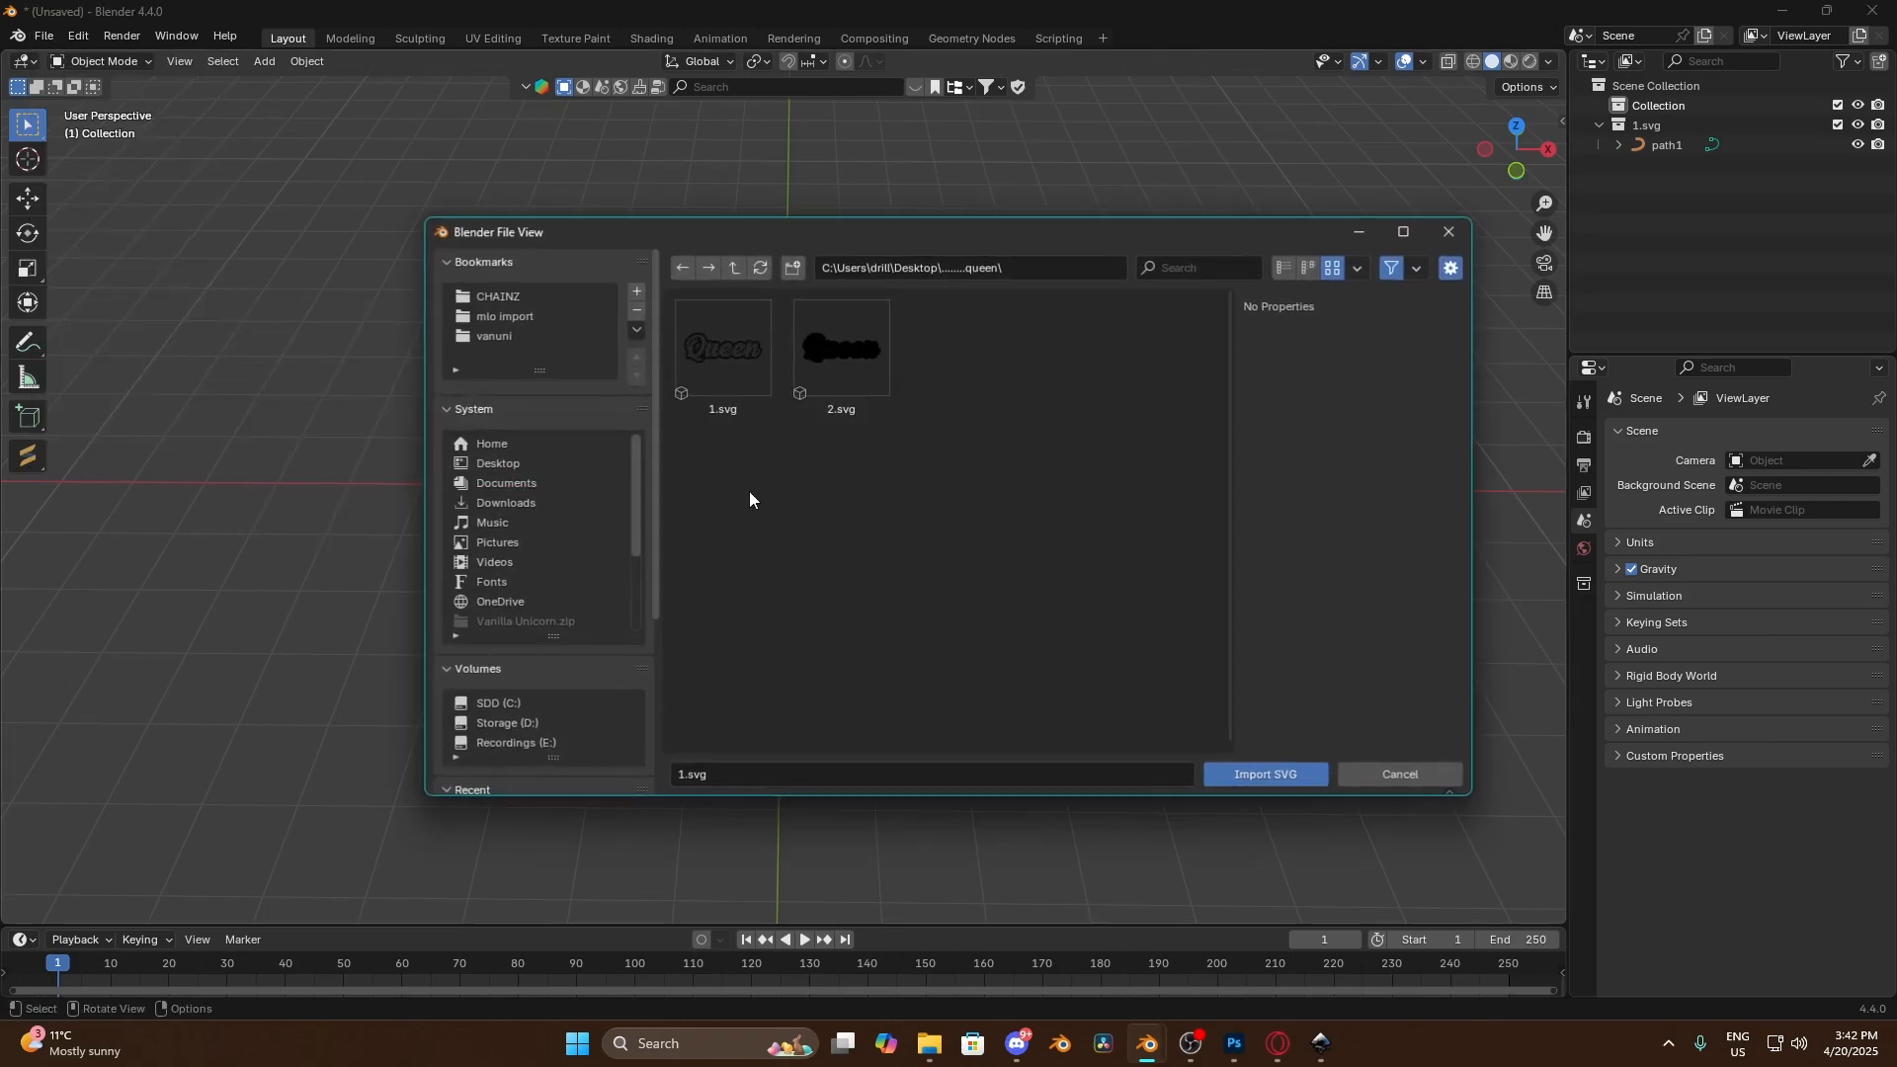
{"action": "left_click", "coordinate": [798, 342]}
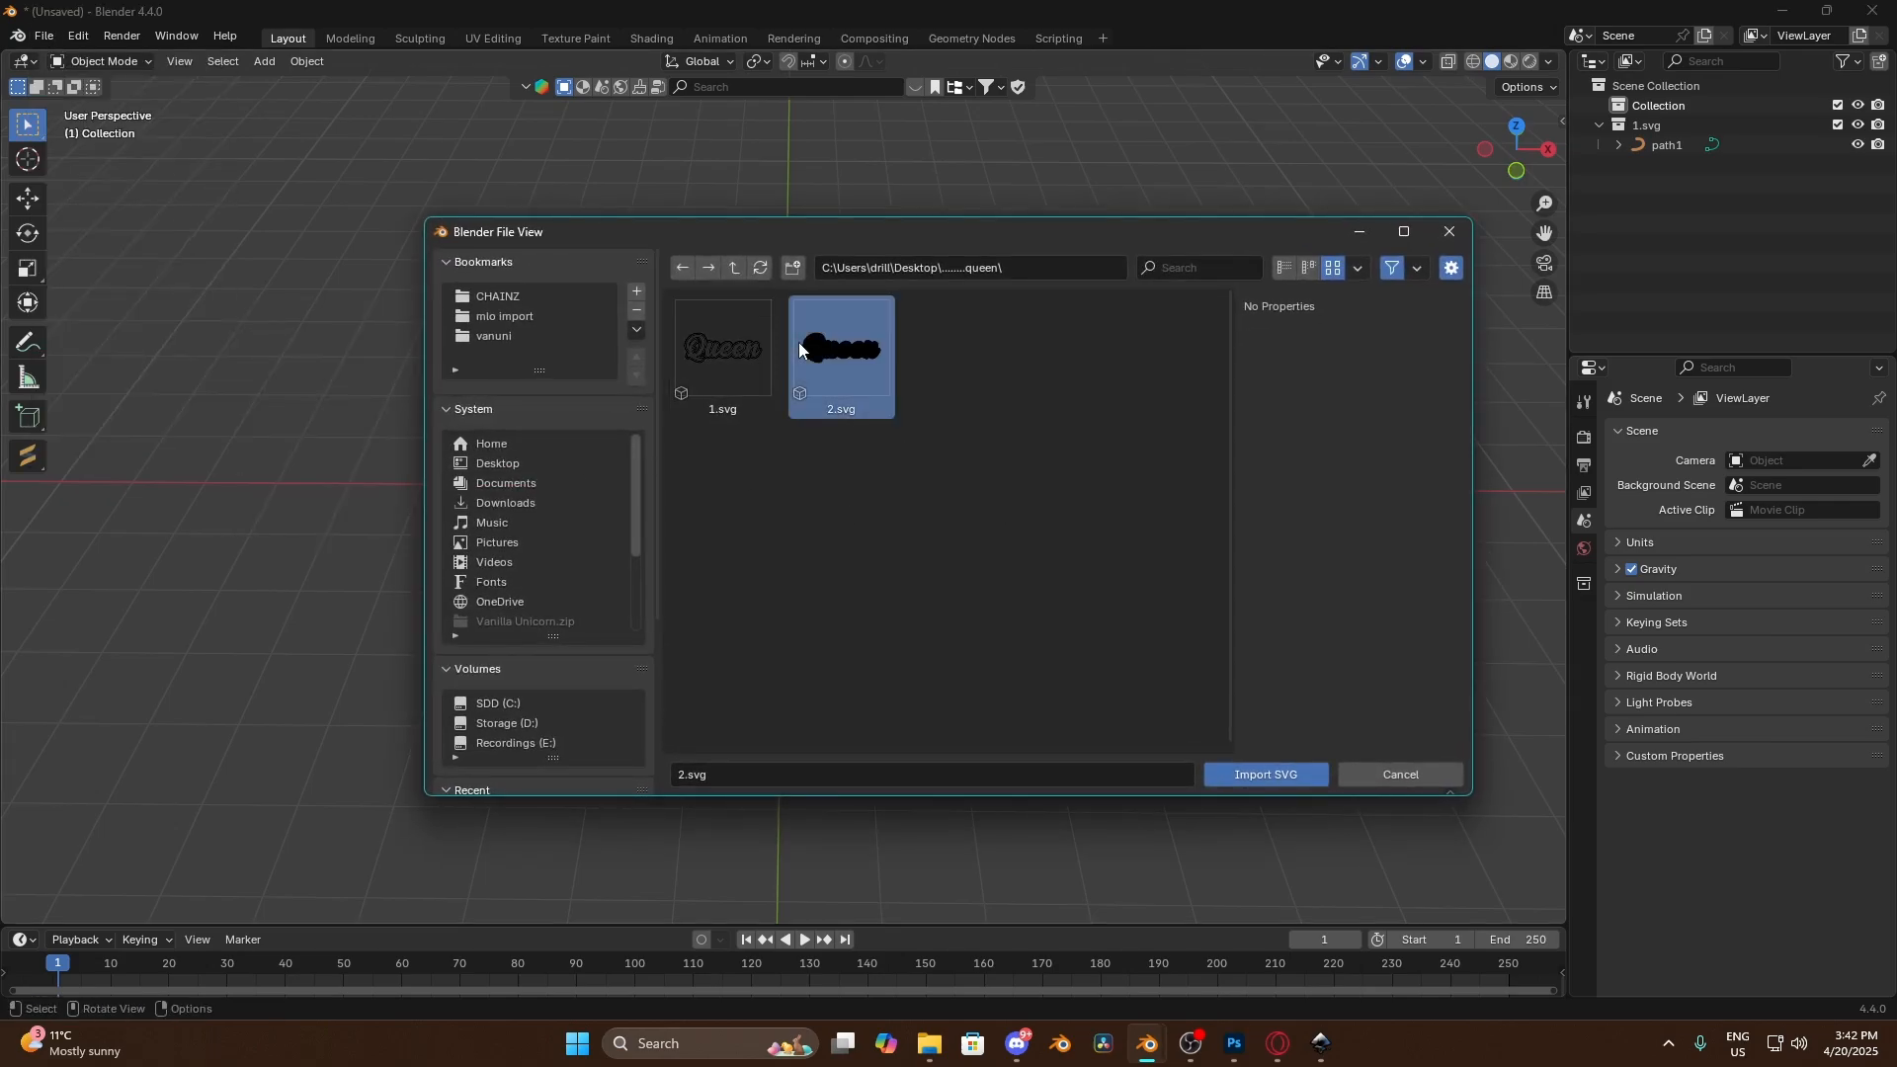
{"action": "left_click", "coordinate": [1276, 776]}
Select both imported Queen curves and scale them up uniformly to about 13.86, then deselect them
{"action": "scroll", "coordinate": [957, 383], "scroll_direction": "up", "scroll_amount": 5}
{"action": "left_click_drag", "start_coordinate": [741, 344], "coordinate": [1027, 566]}
{"action": "key", "text": "g"}
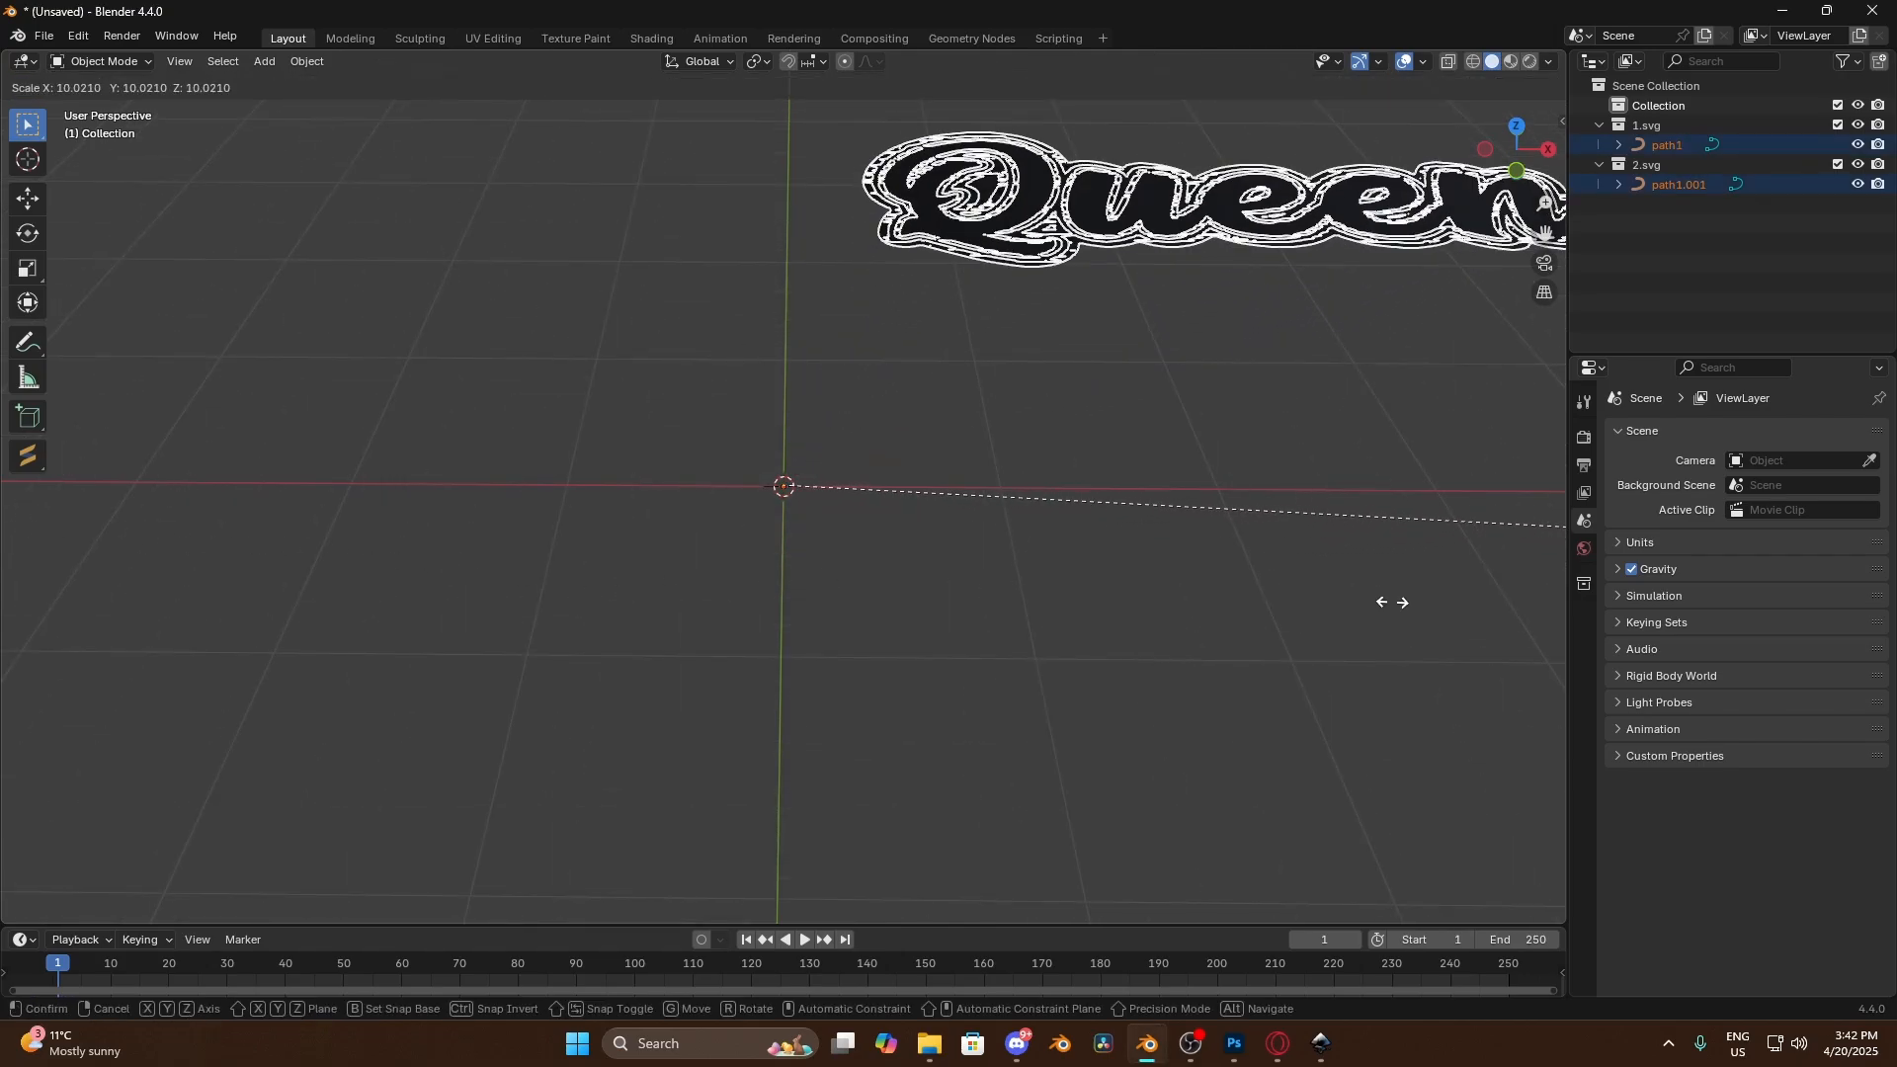
{"action": "left_click", "coordinate": [651, 601]}
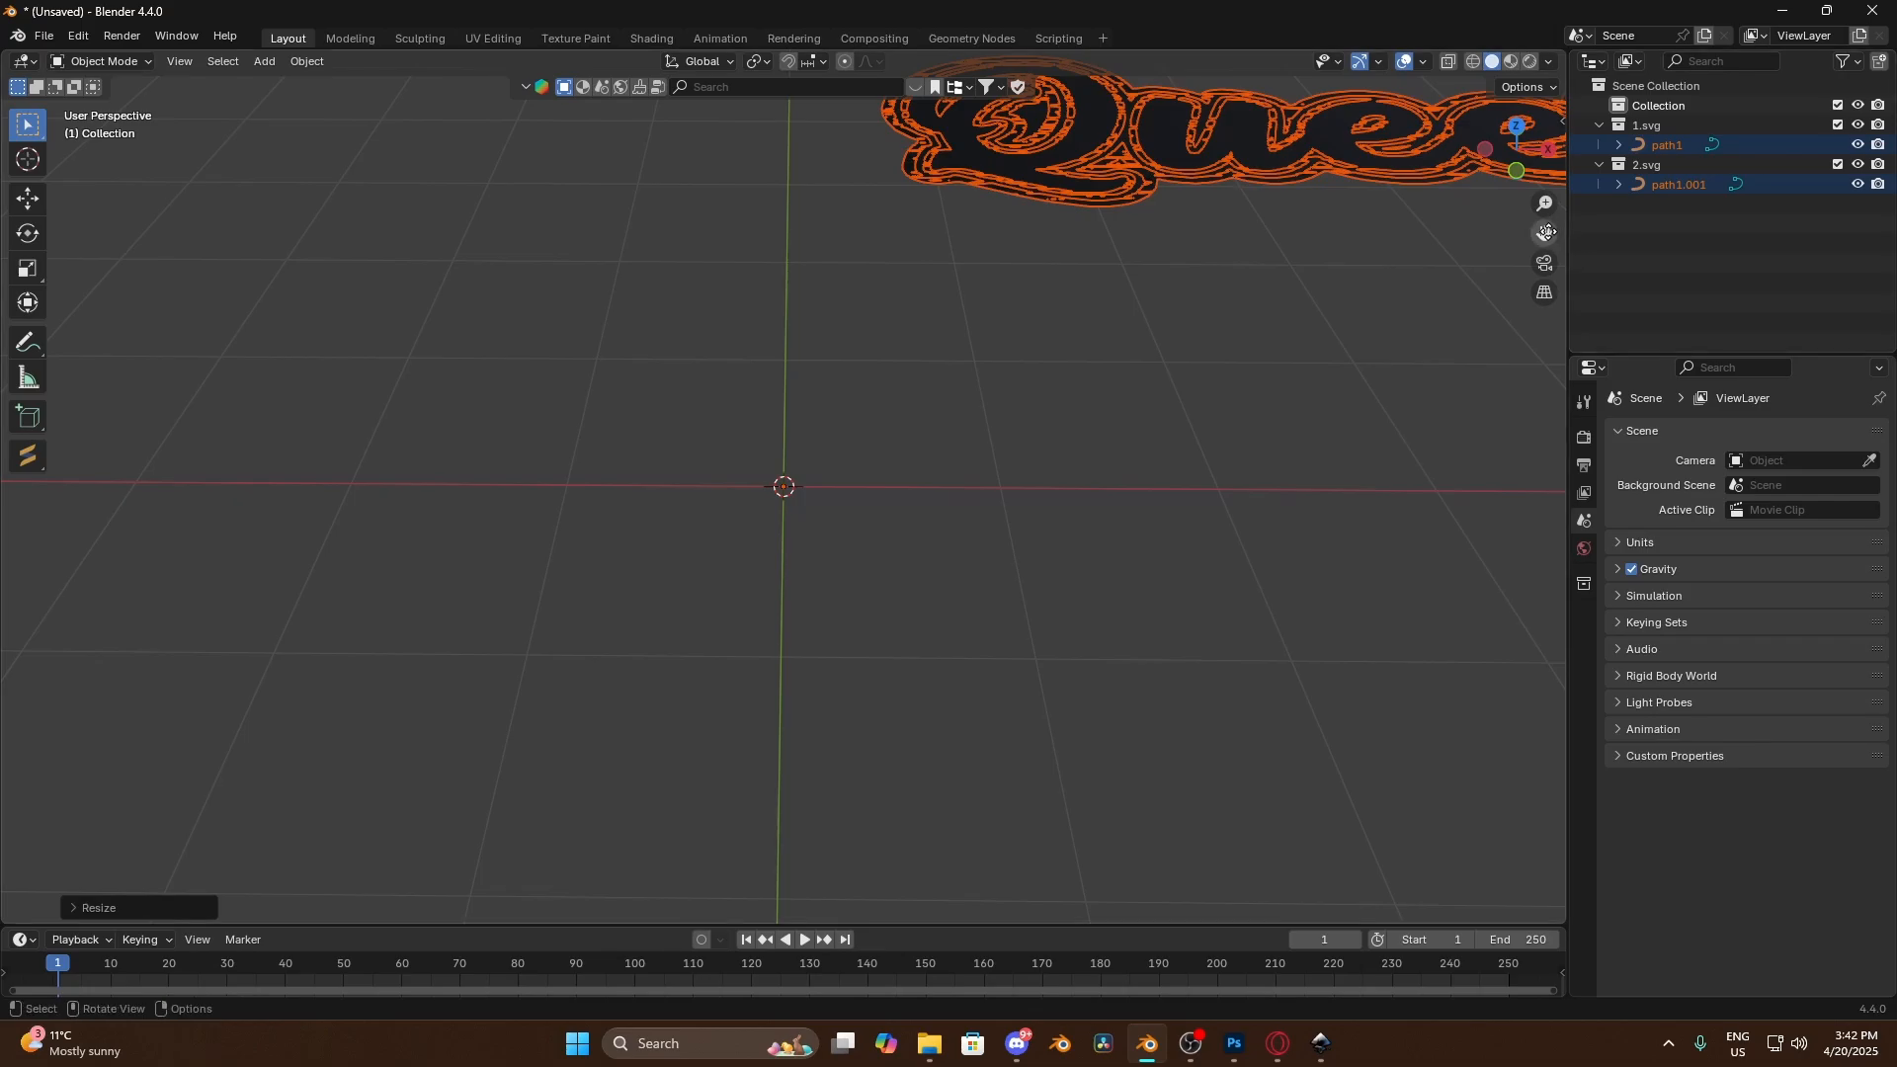
{"action": "left_click_drag", "start_coordinate": [1544, 233], "coordinate": [1176, 446]}
{"action": "left_click", "coordinate": [998, 596]}
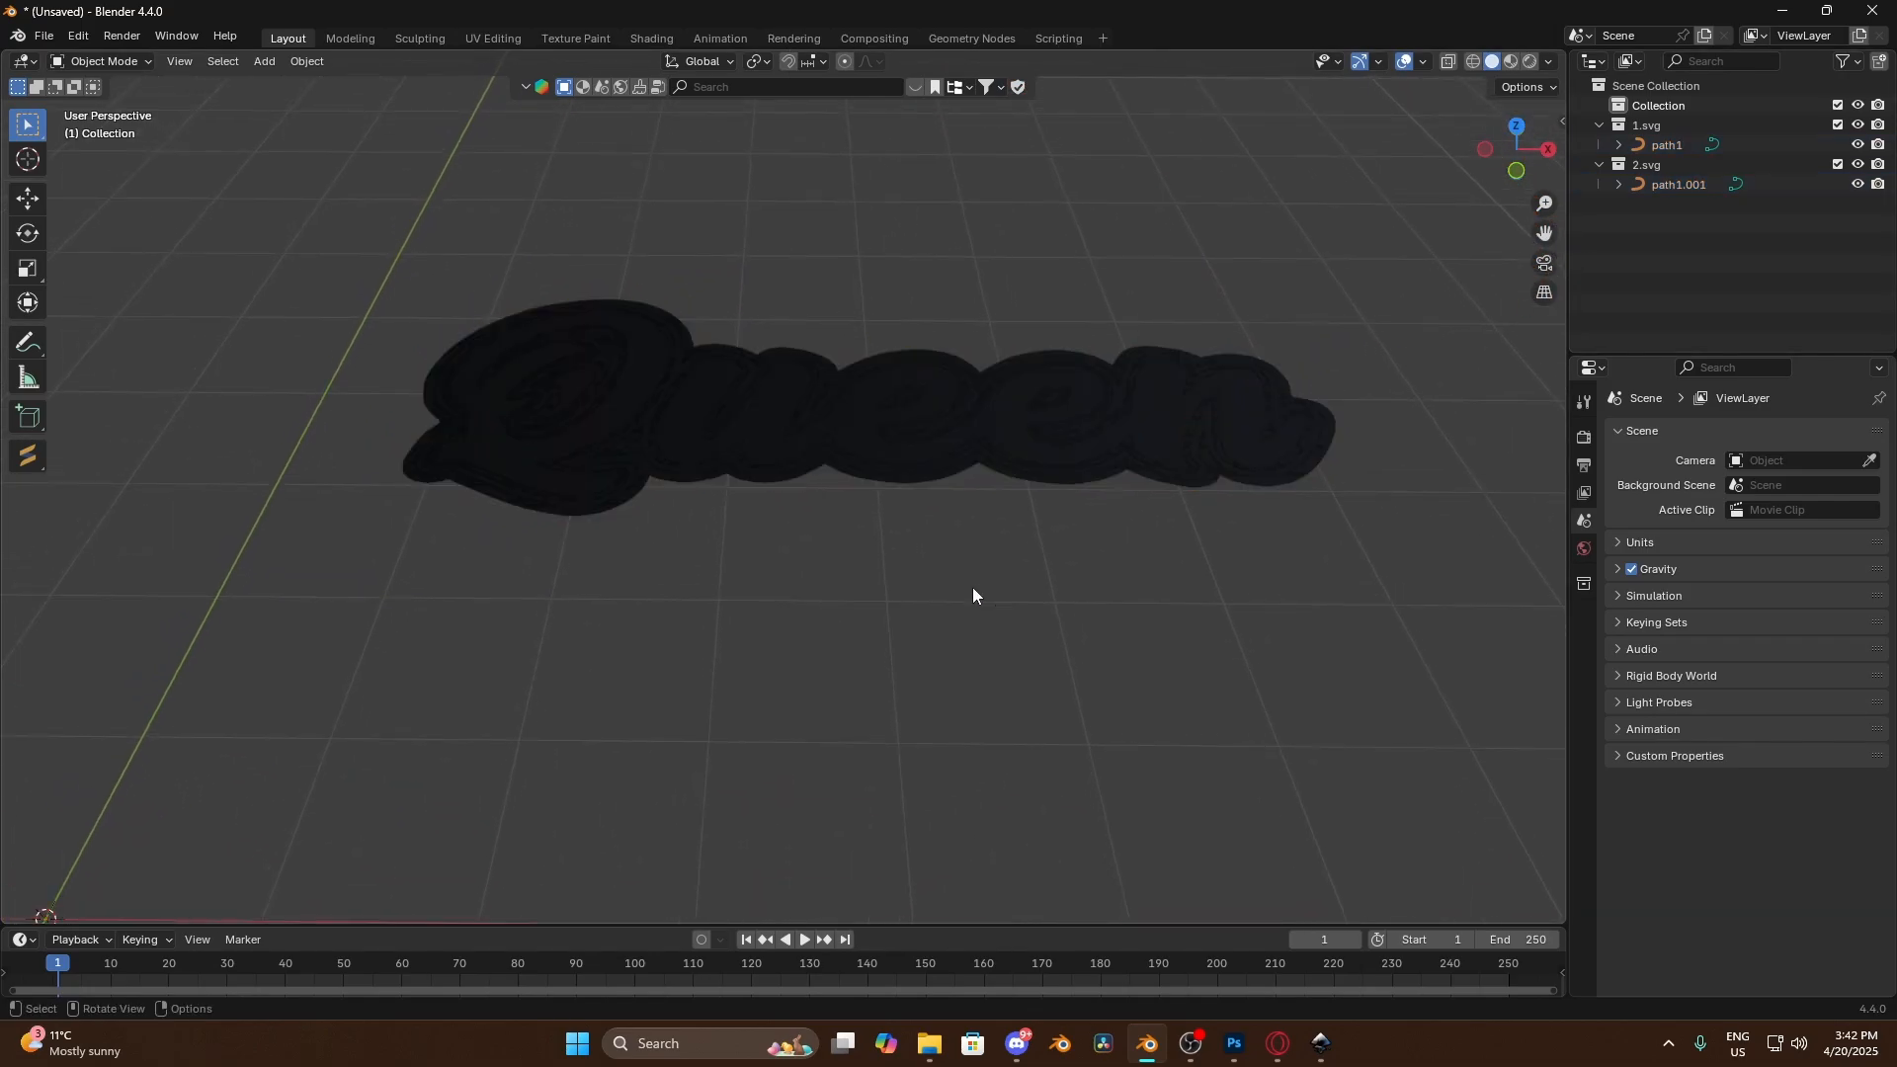
Raise the outlined Queen curve along the Z axis to about 1.86 m, above the solid silhouette
{"action": "middle_click_drag", "start_coordinate": [972, 587], "coordinate": [911, 499]}
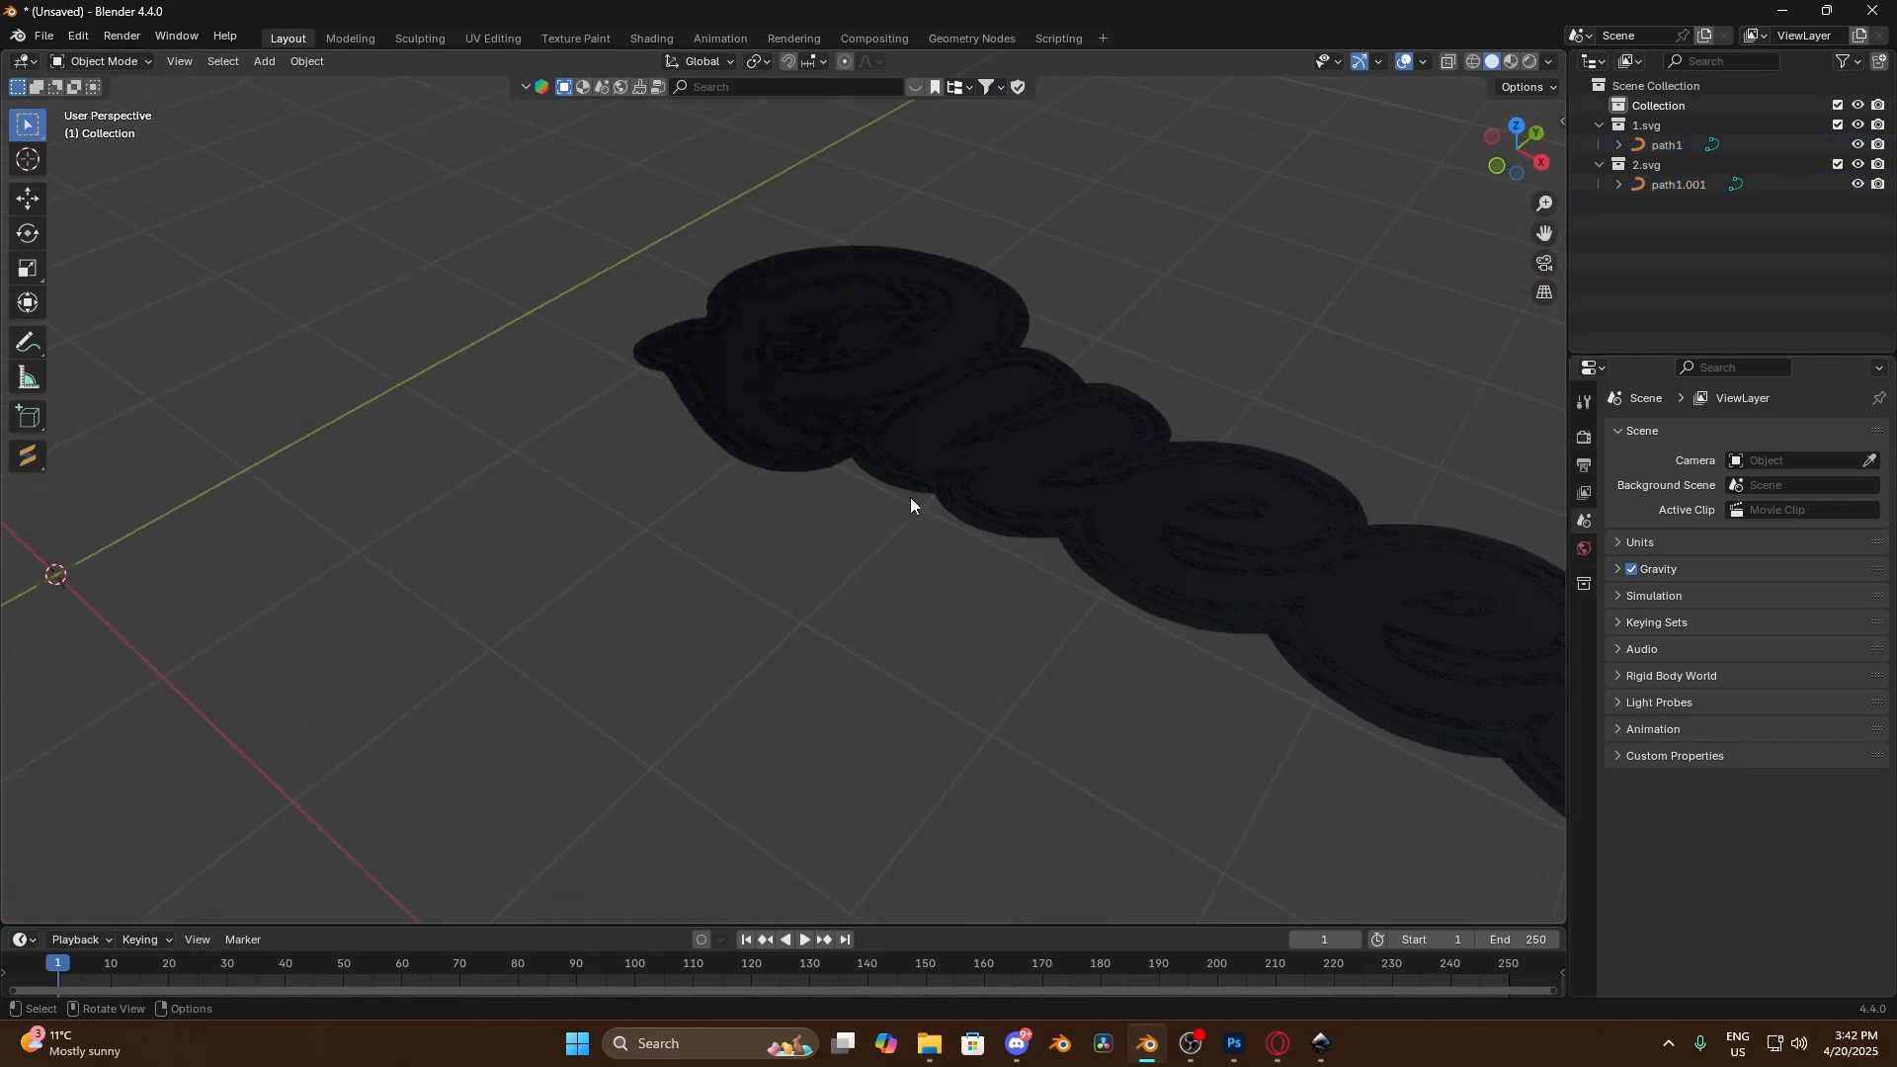
{"action": "left_click", "coordinate": [951, 399]}
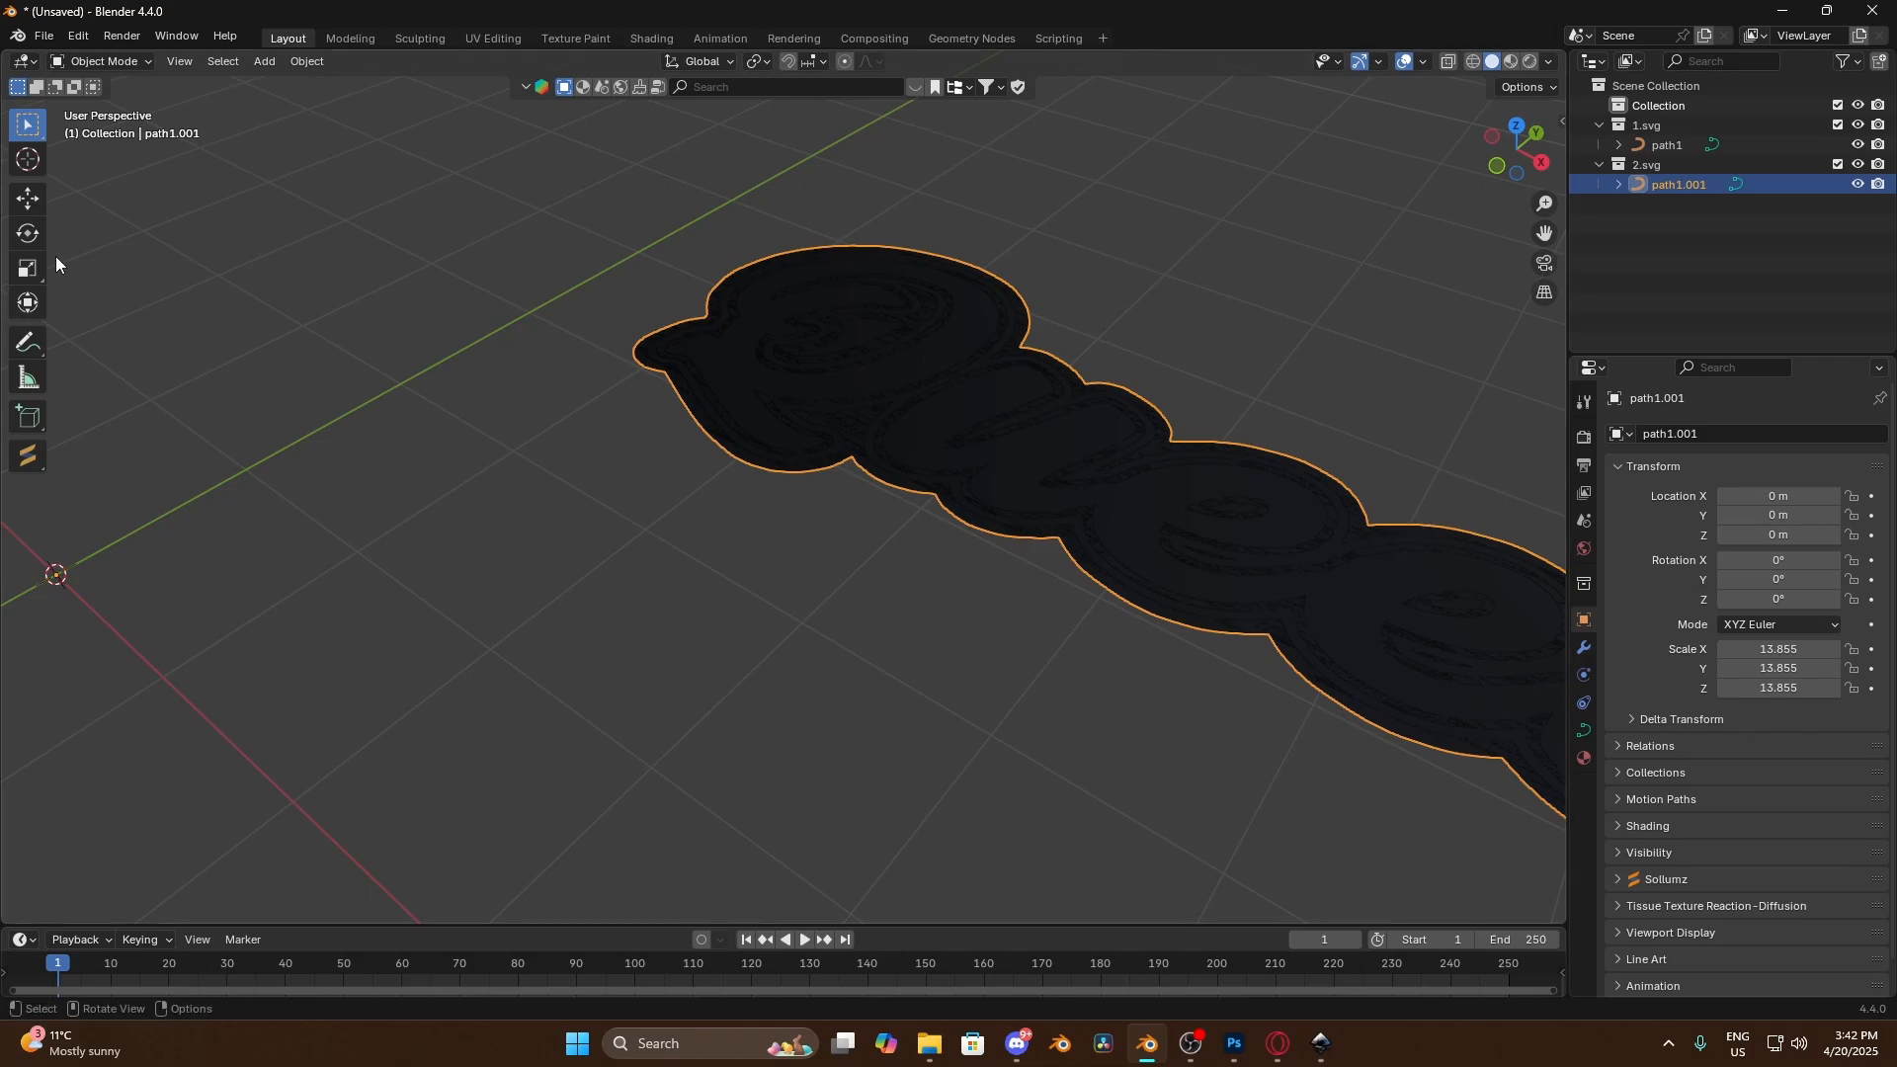
{"action": "left_click", "coordinate": [1687, 139]}
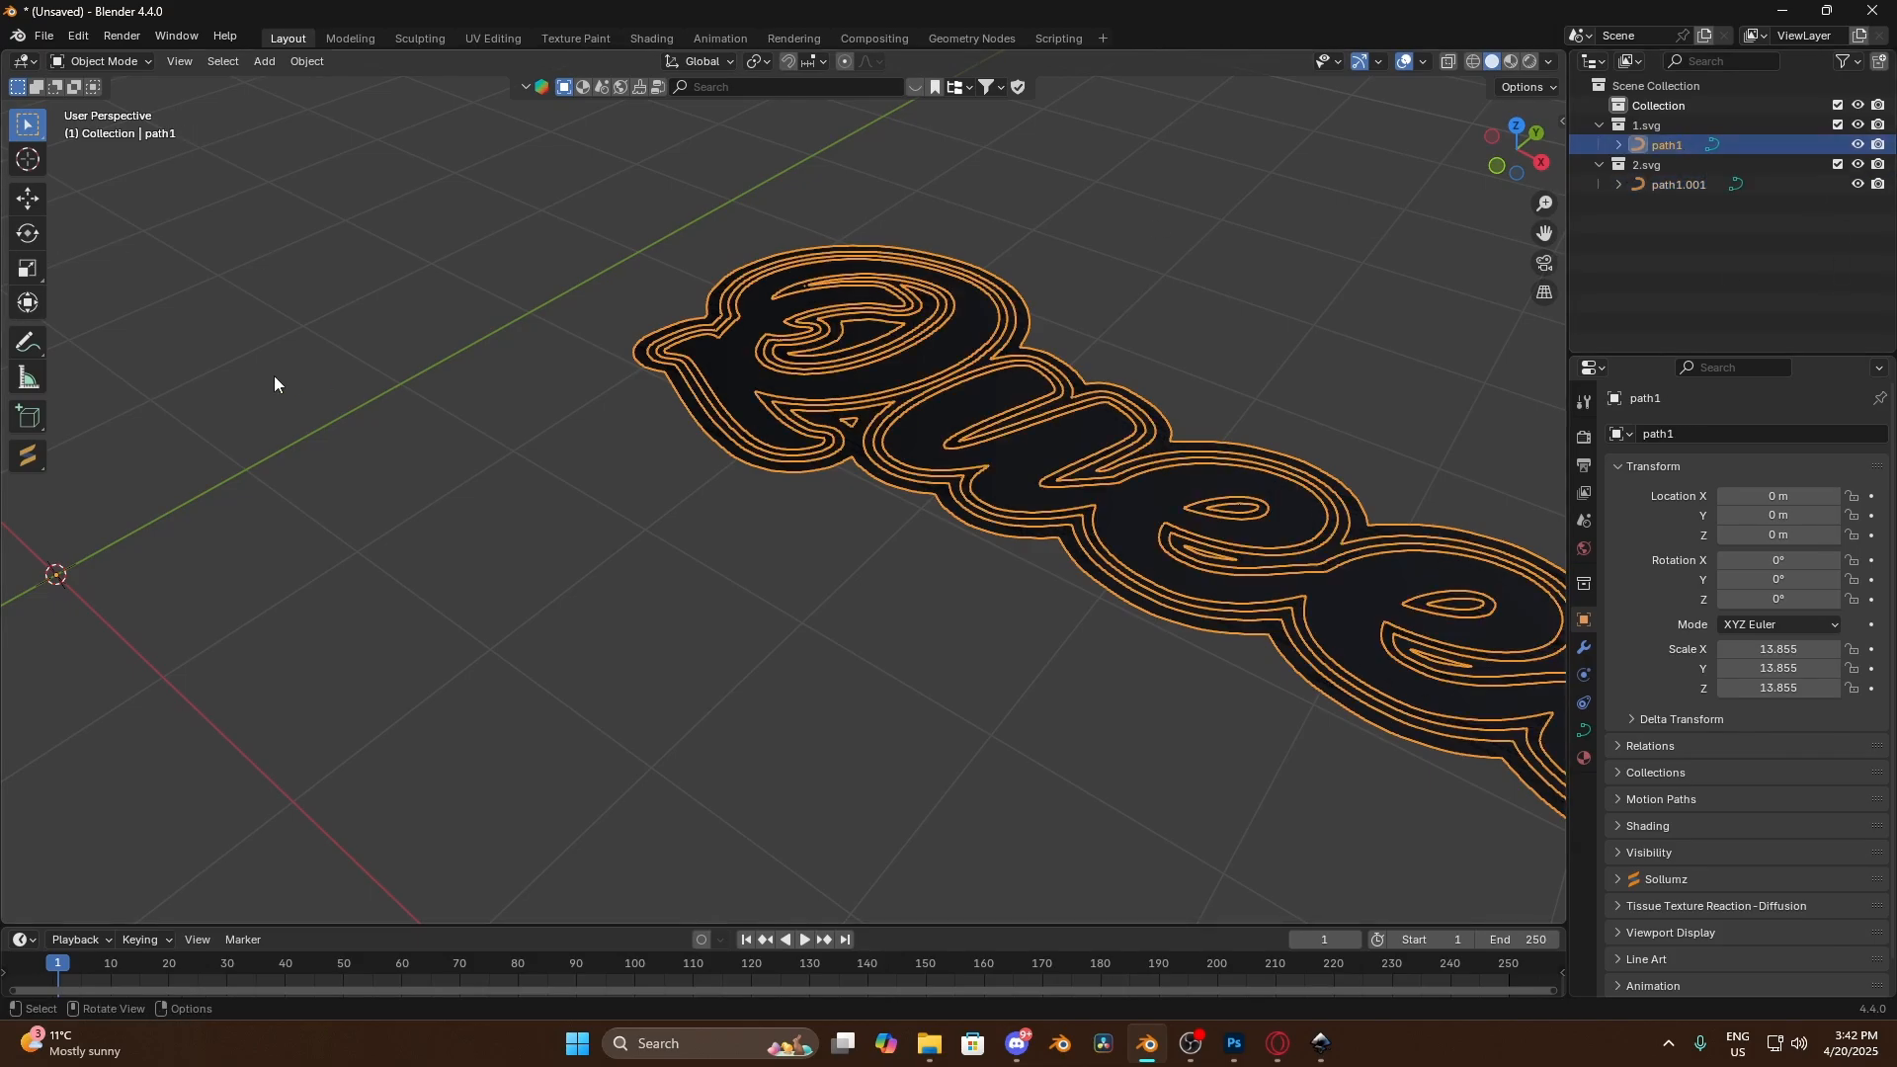
{"action": "left_click", "coordinate": [28, 198]}
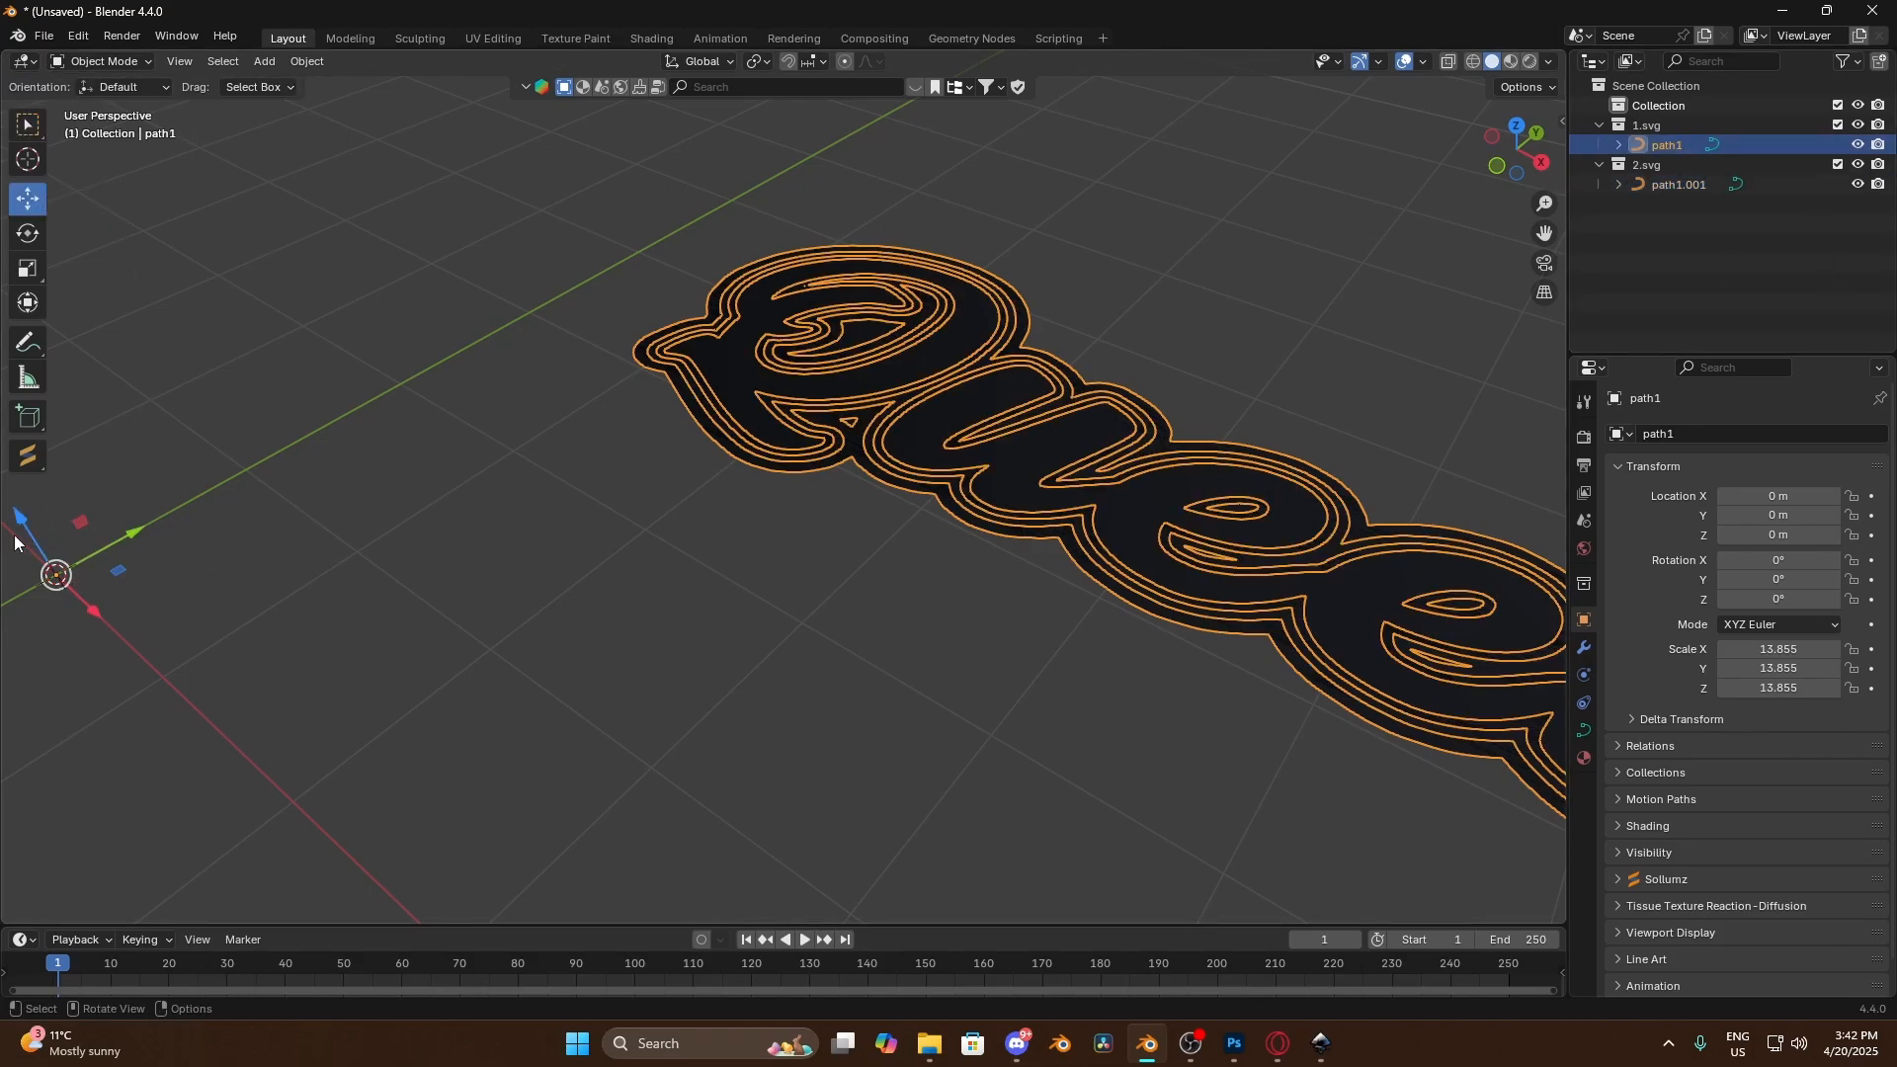
{"action": "left_click_drag", "start_coordinate": [20, 529], "coordinate": [0, 186]}
Extrude the outlined Queen curve by 0.01 m in its curve geometry settings
{"action": "middle_click_drag", "start_coordinate": [1081, 490], "coordinate": [1141, 448]}
{"action": "scroll", "coordinate": [1237, 413], "scroll_direction": "down", "scroll_amount": 3}
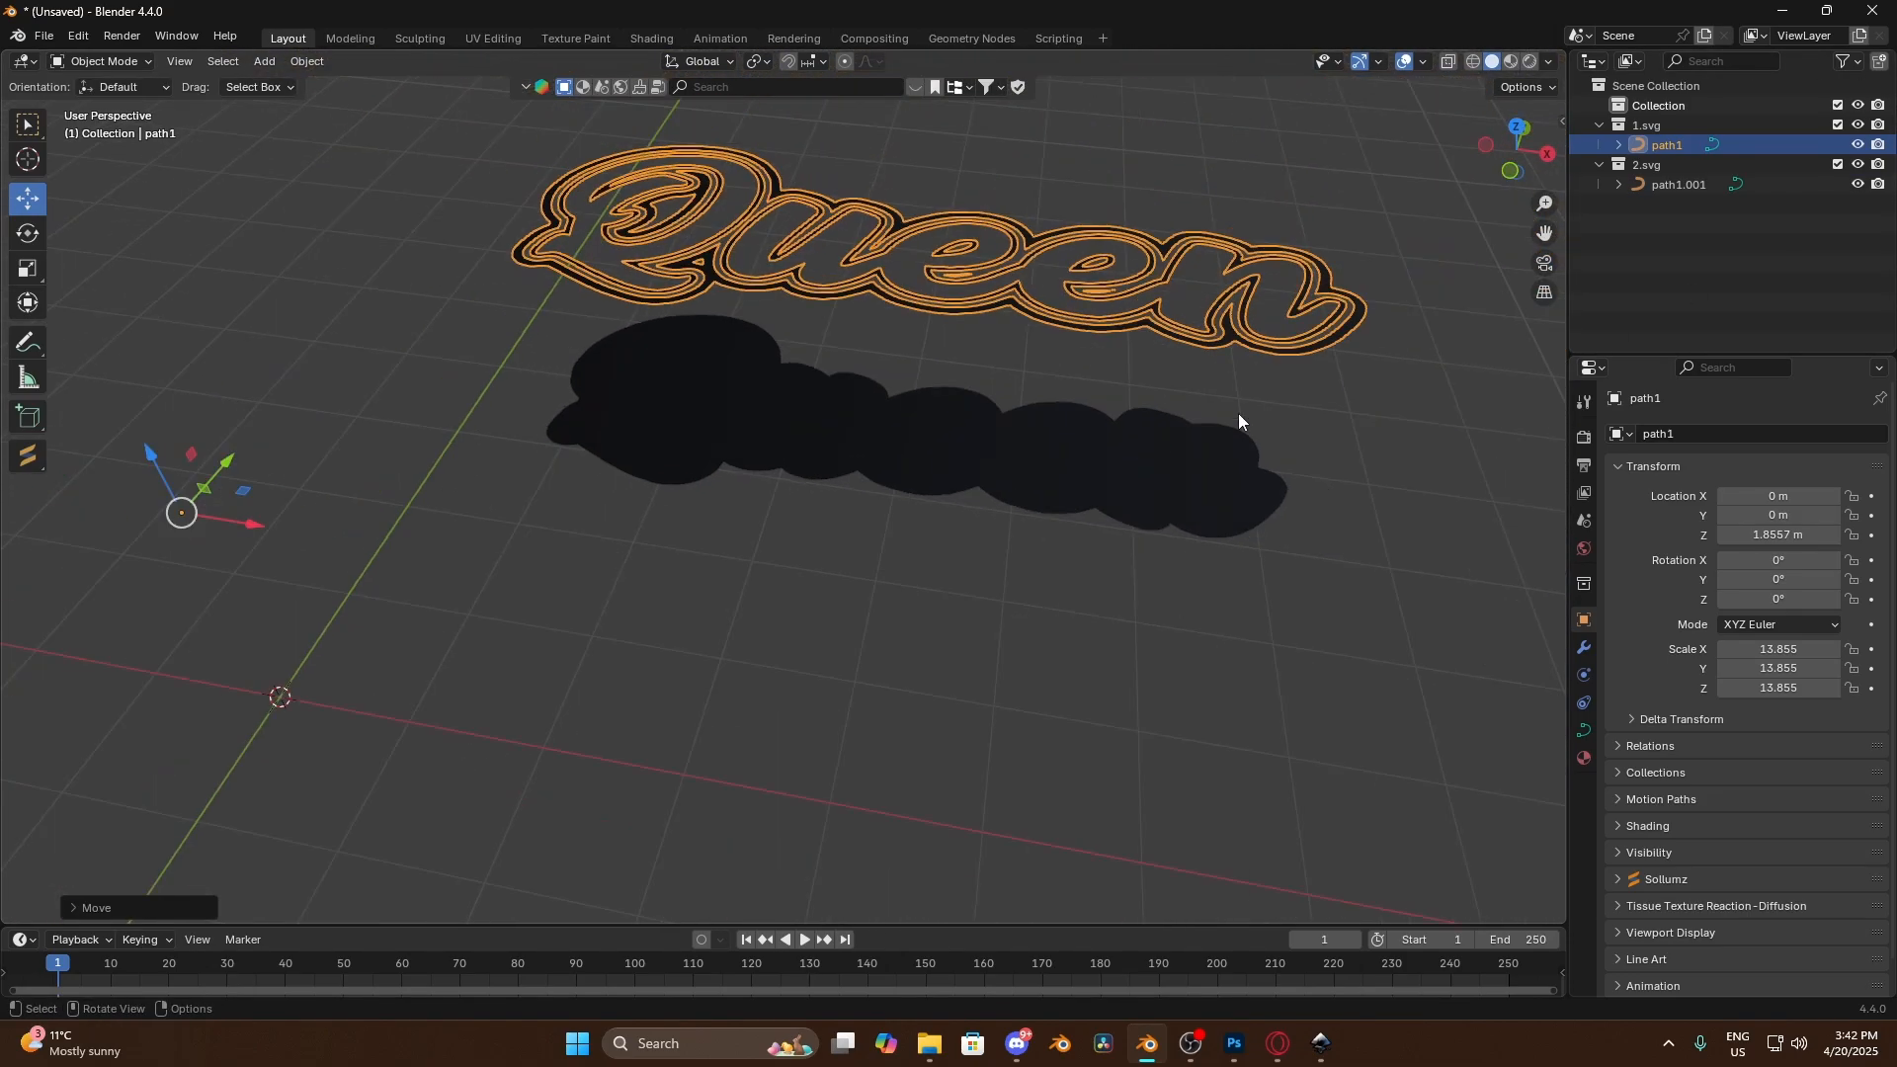
{"action": "middle_click_drag", "start_coordinate": [1237, 413], "coordinate": [1176, 346]}
{"action": "left_click_drag", "start_coordinate": [1544, 232], "coordinate": [1187, 407]}
{"action": "scroll", "coordinate": [1187, 407], "scroll_direction": "up", "scroll_amount": 2}
{"action": "mouse_move", "coordinate": [1188, 408]}
{"action": "middle_mouse_down"}
{"action": "mouse_move", "coordinate": [1211, 399]}
{"action": "mouse_move", "coordinate": [1187, 418]}
{"action": "middle_mouse_up"}
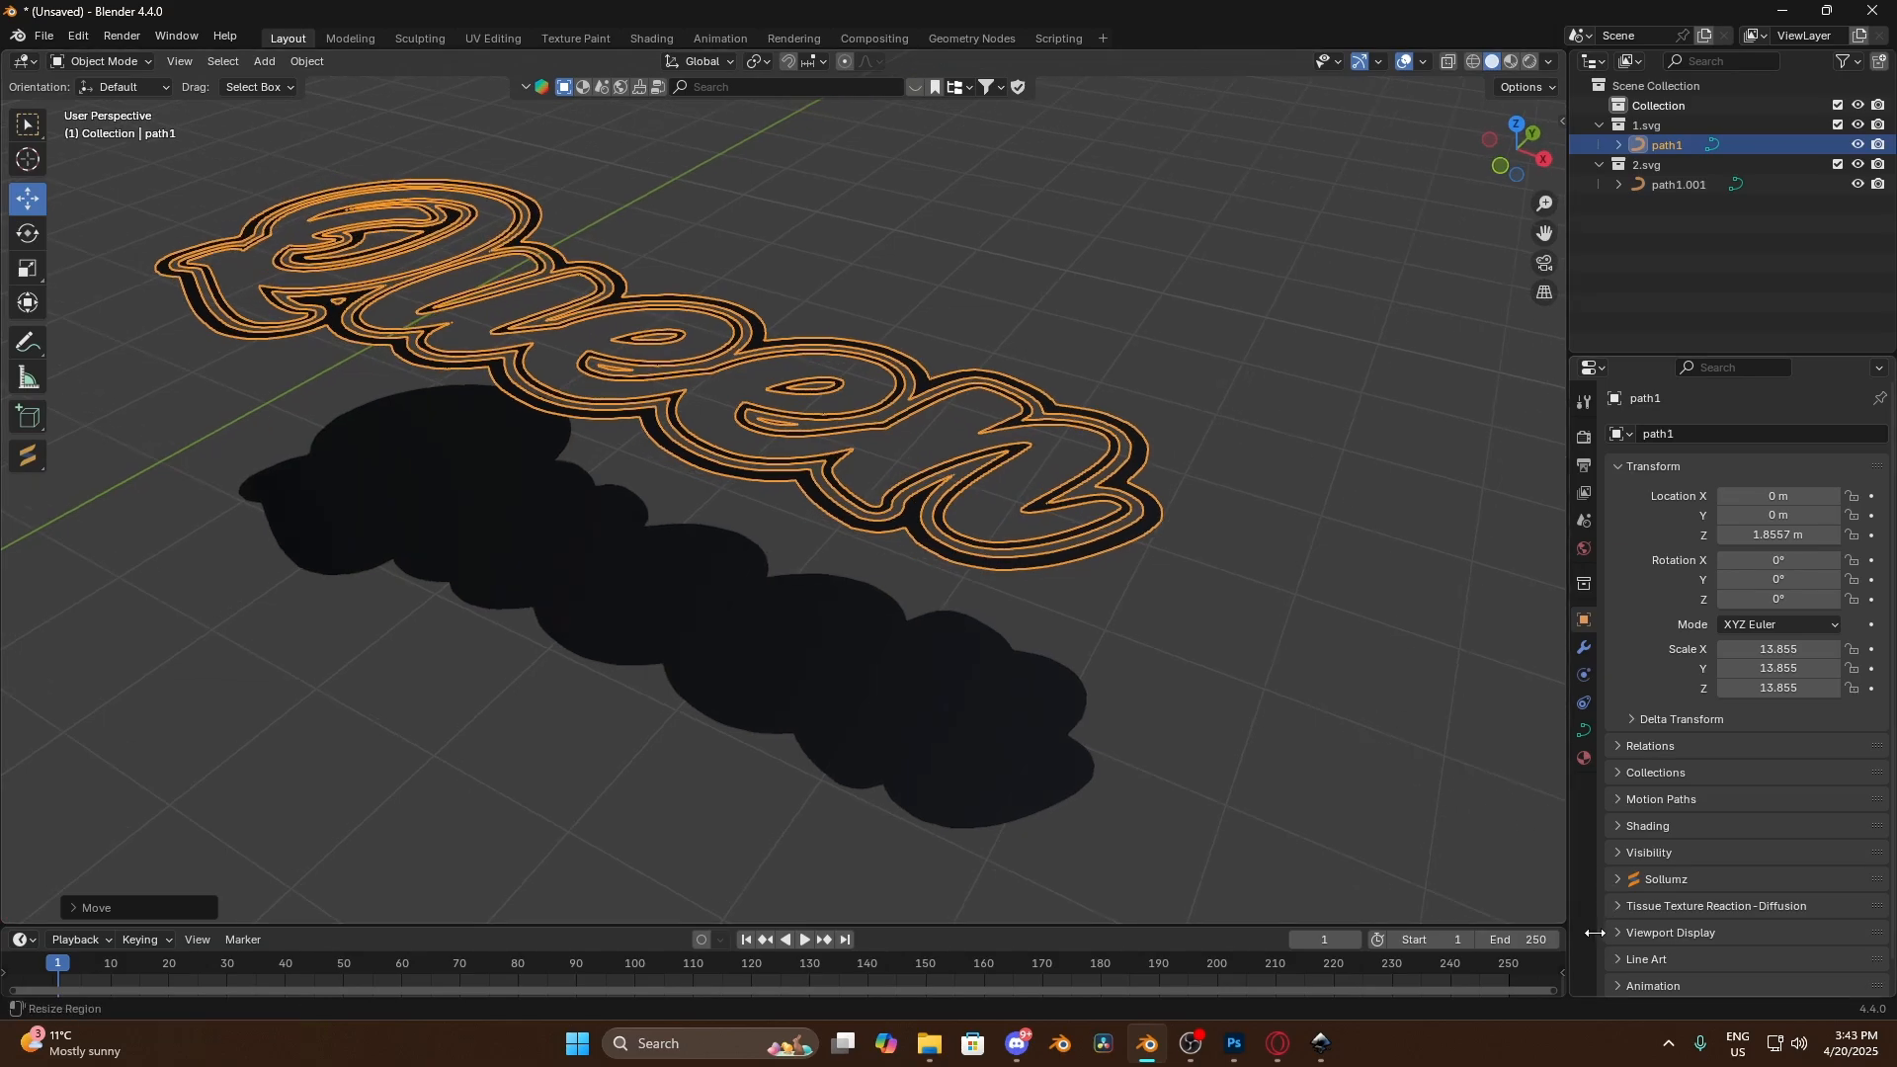
{"action": "left_click", "coordinate": [1582, 730]}
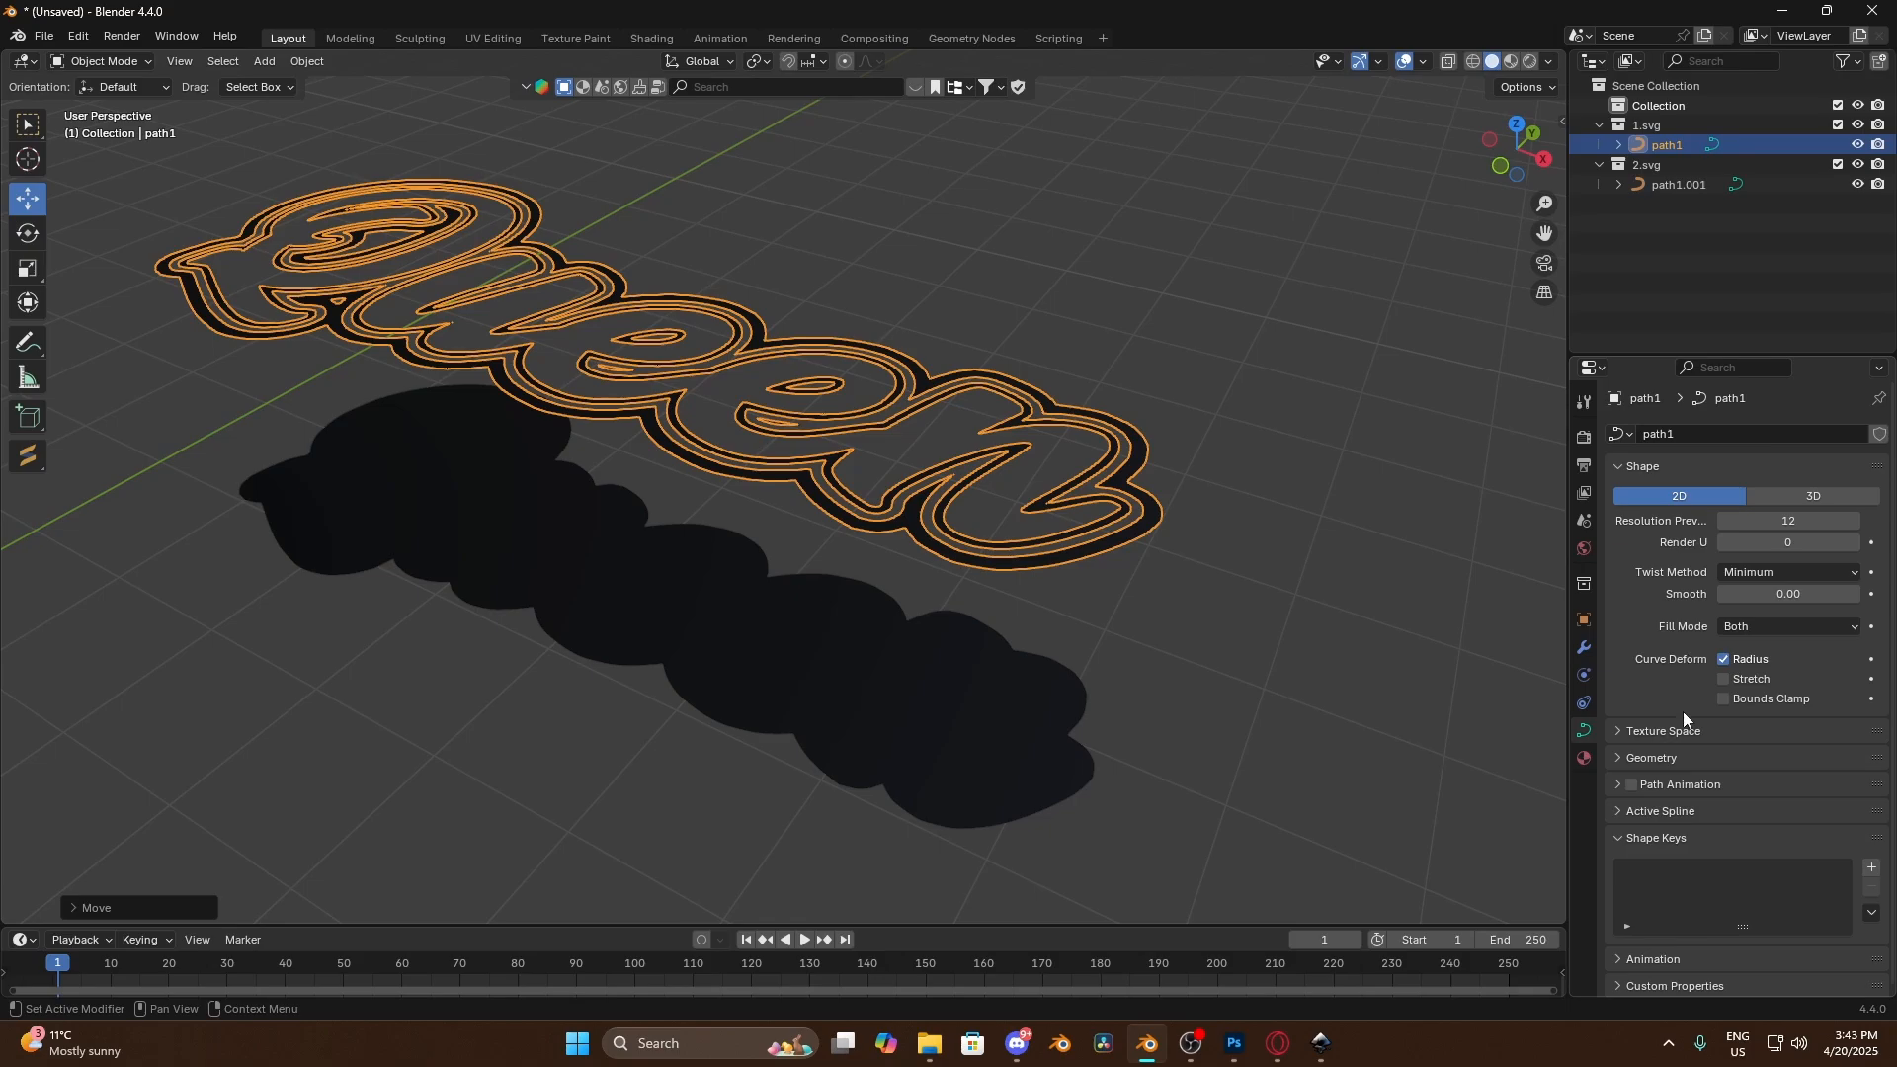
{"action": "left_click", "coordinate": [1661, 757]}
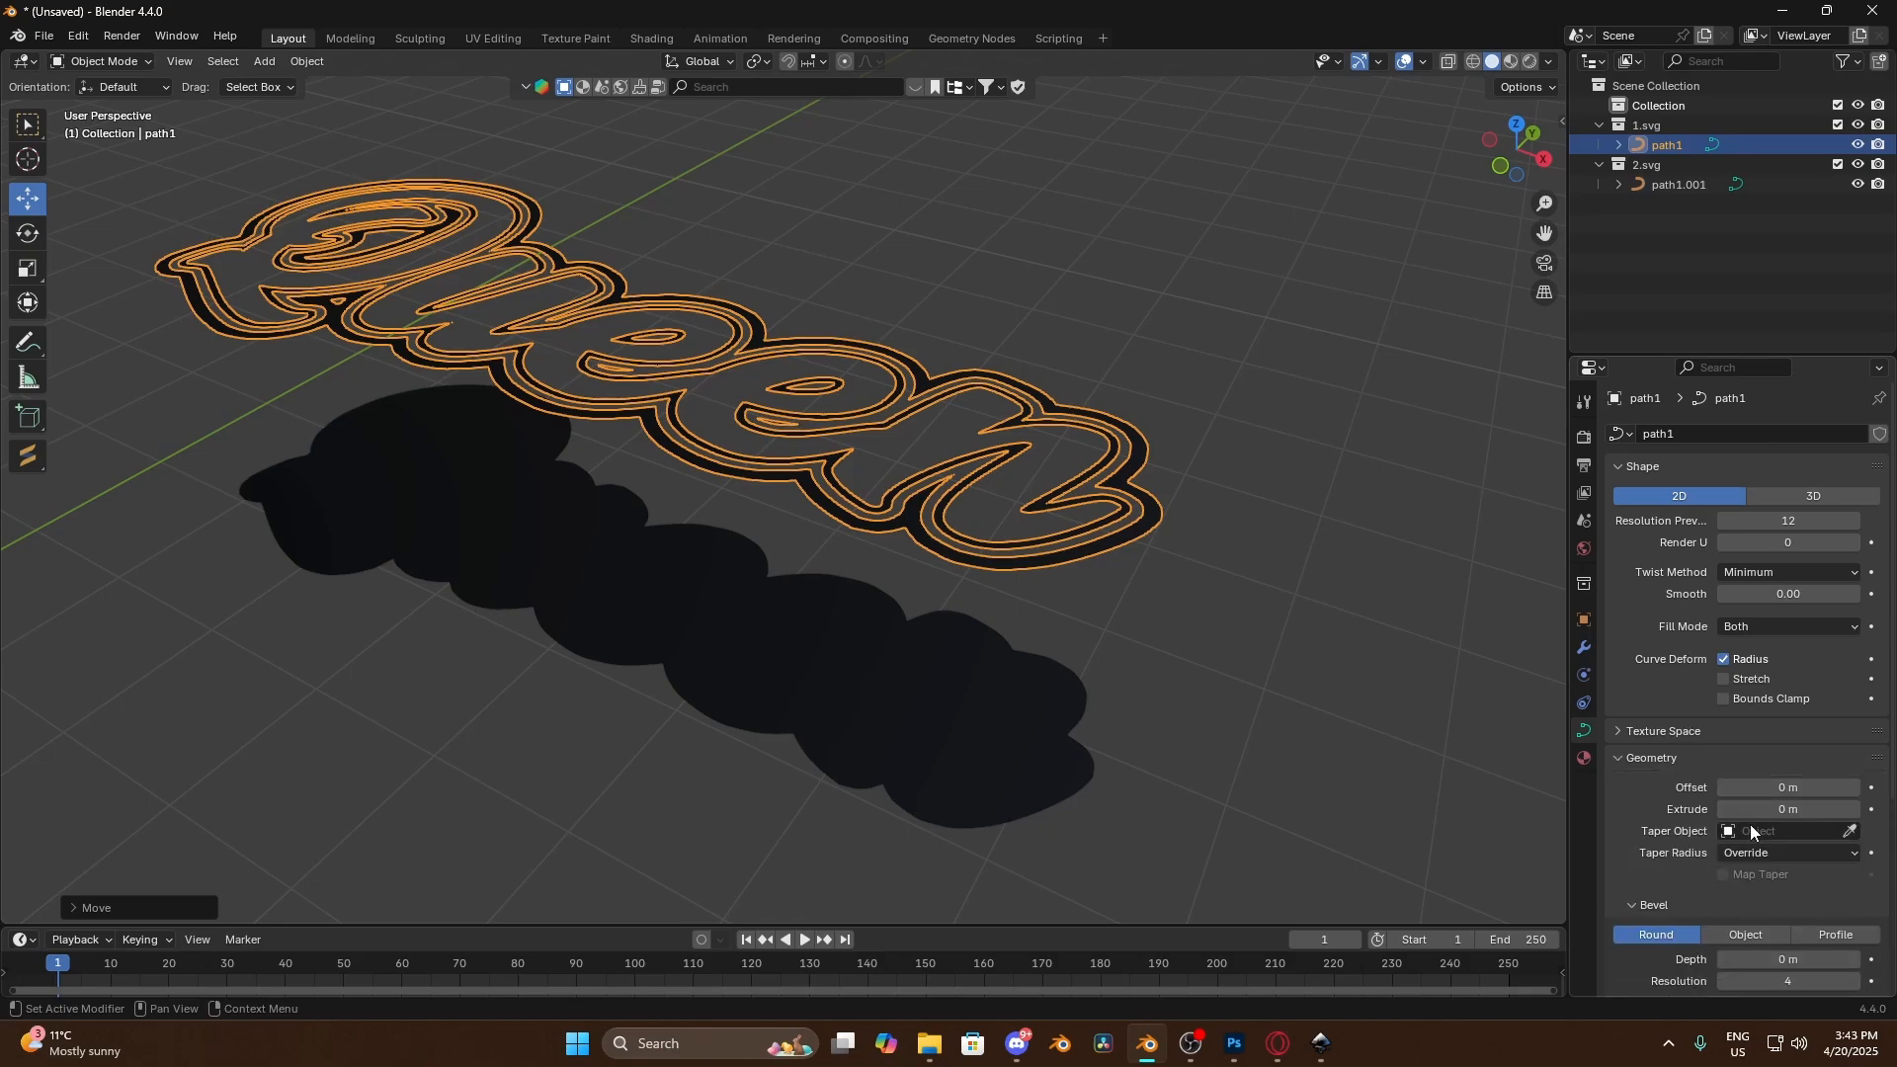
{"action": "mouse_move", "coordinate": [1786, 808]}
{"action": "left_mouse_down"}
{"action": "mouse_move", "coordinate": [1836, 808]}
{"action": "mouse_move", "coordinate": [1751, 818]}
{"action": "left_mouse_up"}
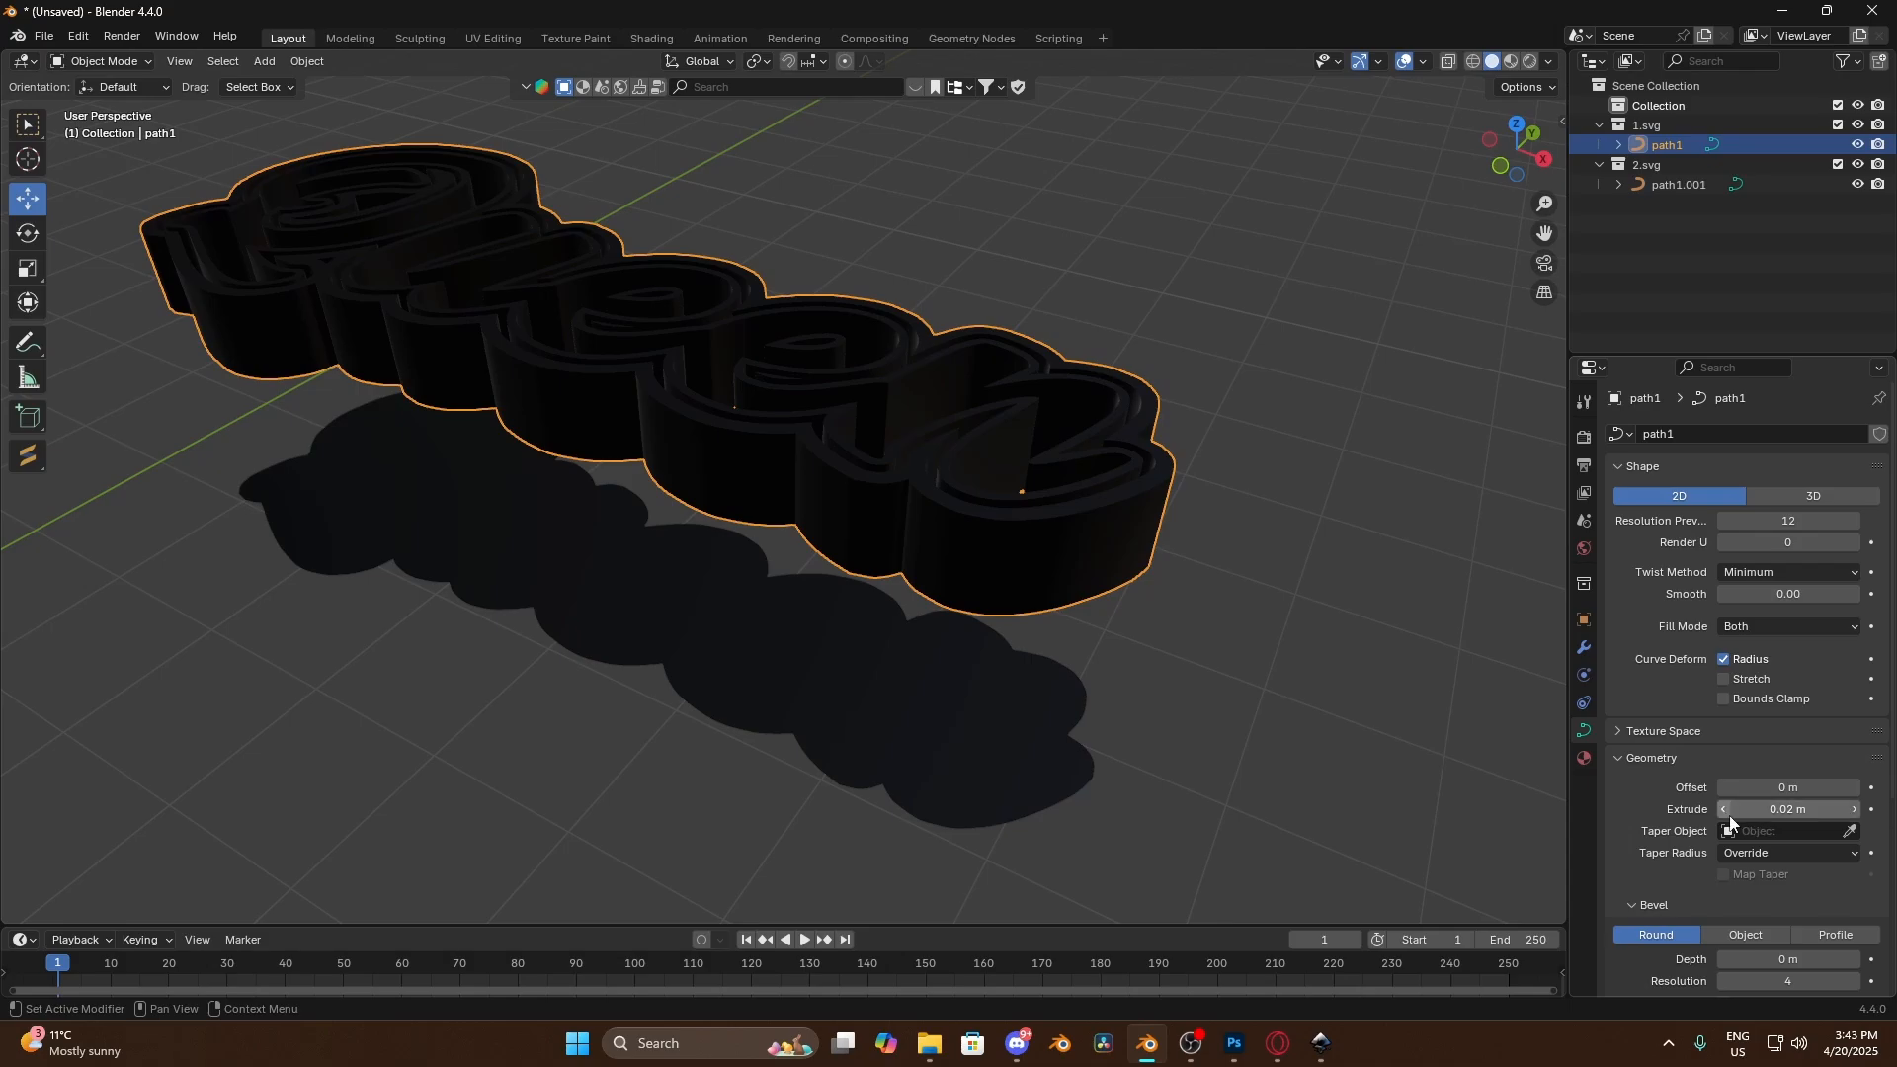
{"action": "left_click", "coordinate": [1724, 810]}
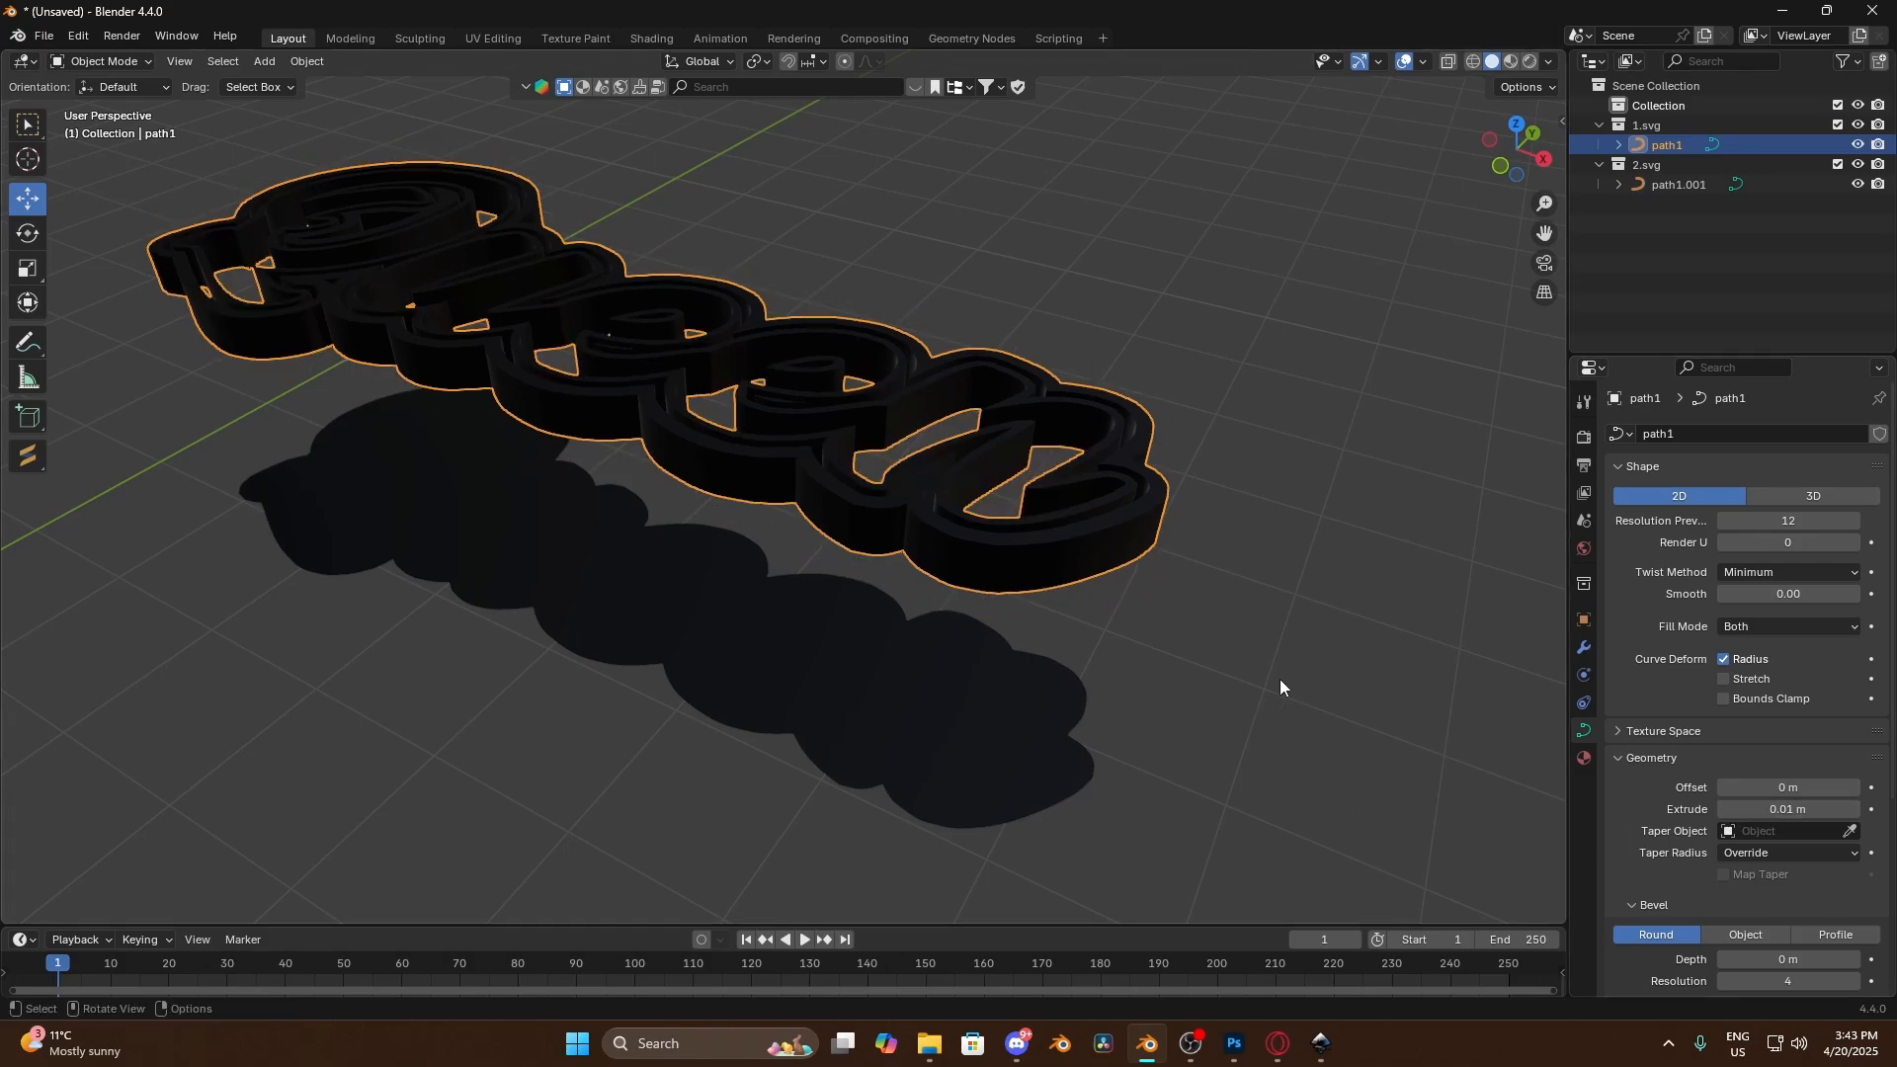
Duplicate the extruded Queen outline in place and hide the duplicate in the viewport
{"action": "mouse_move", "coordinate": [1278, 679]}
{"action": "middle_mouse_down"}
{"action": "mouse_move", "coordinate": [1127, 591]}
{"action": "mouse_move", "coordinate": [1289, 695]}
{"action": "mouse_move", "coordinate": [1417, 822]}
{"action": "mouse_move", "coordinate": [1392, 876]}
{"action": "mouse_move", "coordinate": [1298, 695]}
{"action": "middle_mouse_up"}
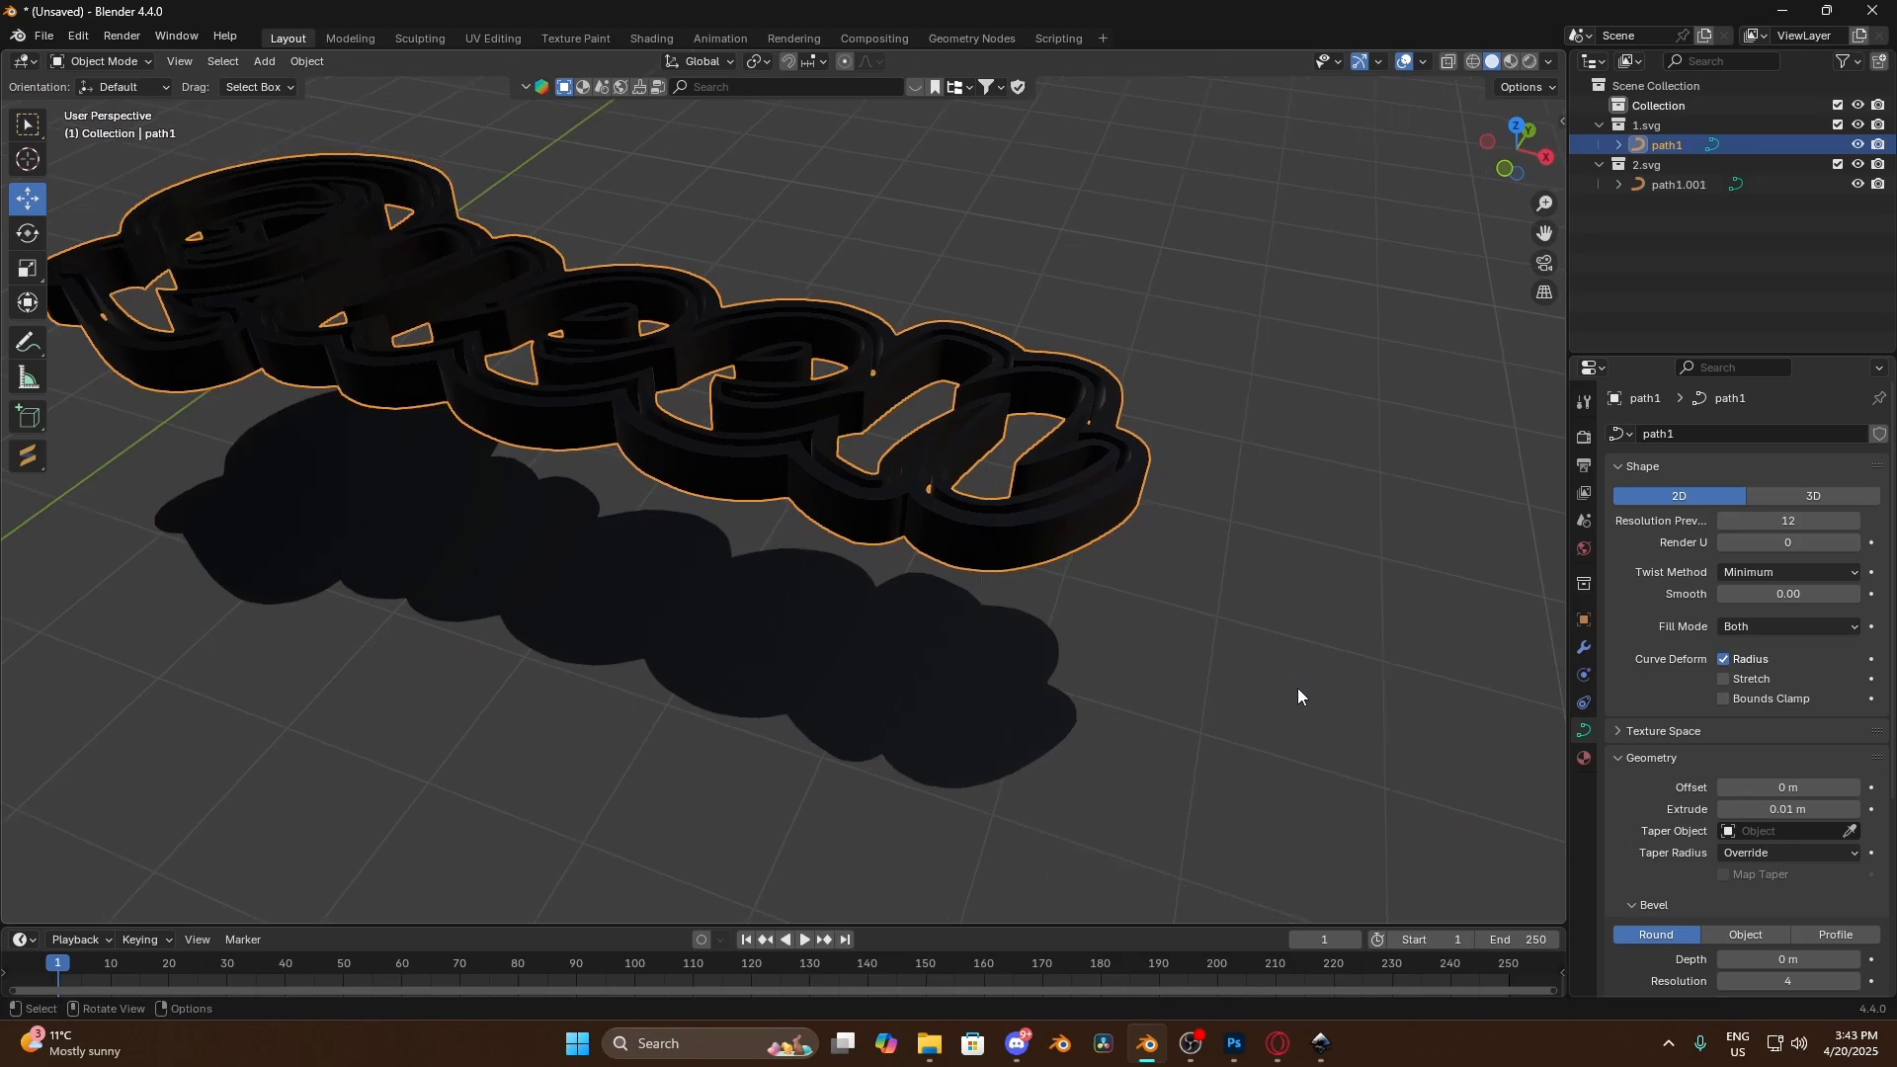
{"action": "left_click", "coordinate": [1127, 590]}
{"action": "left_click", "coordinate": [1067, 509]}
{"action": "key", "text": "shift+d"}
{"action": "right_click", "coordinate": [1246, 340]}
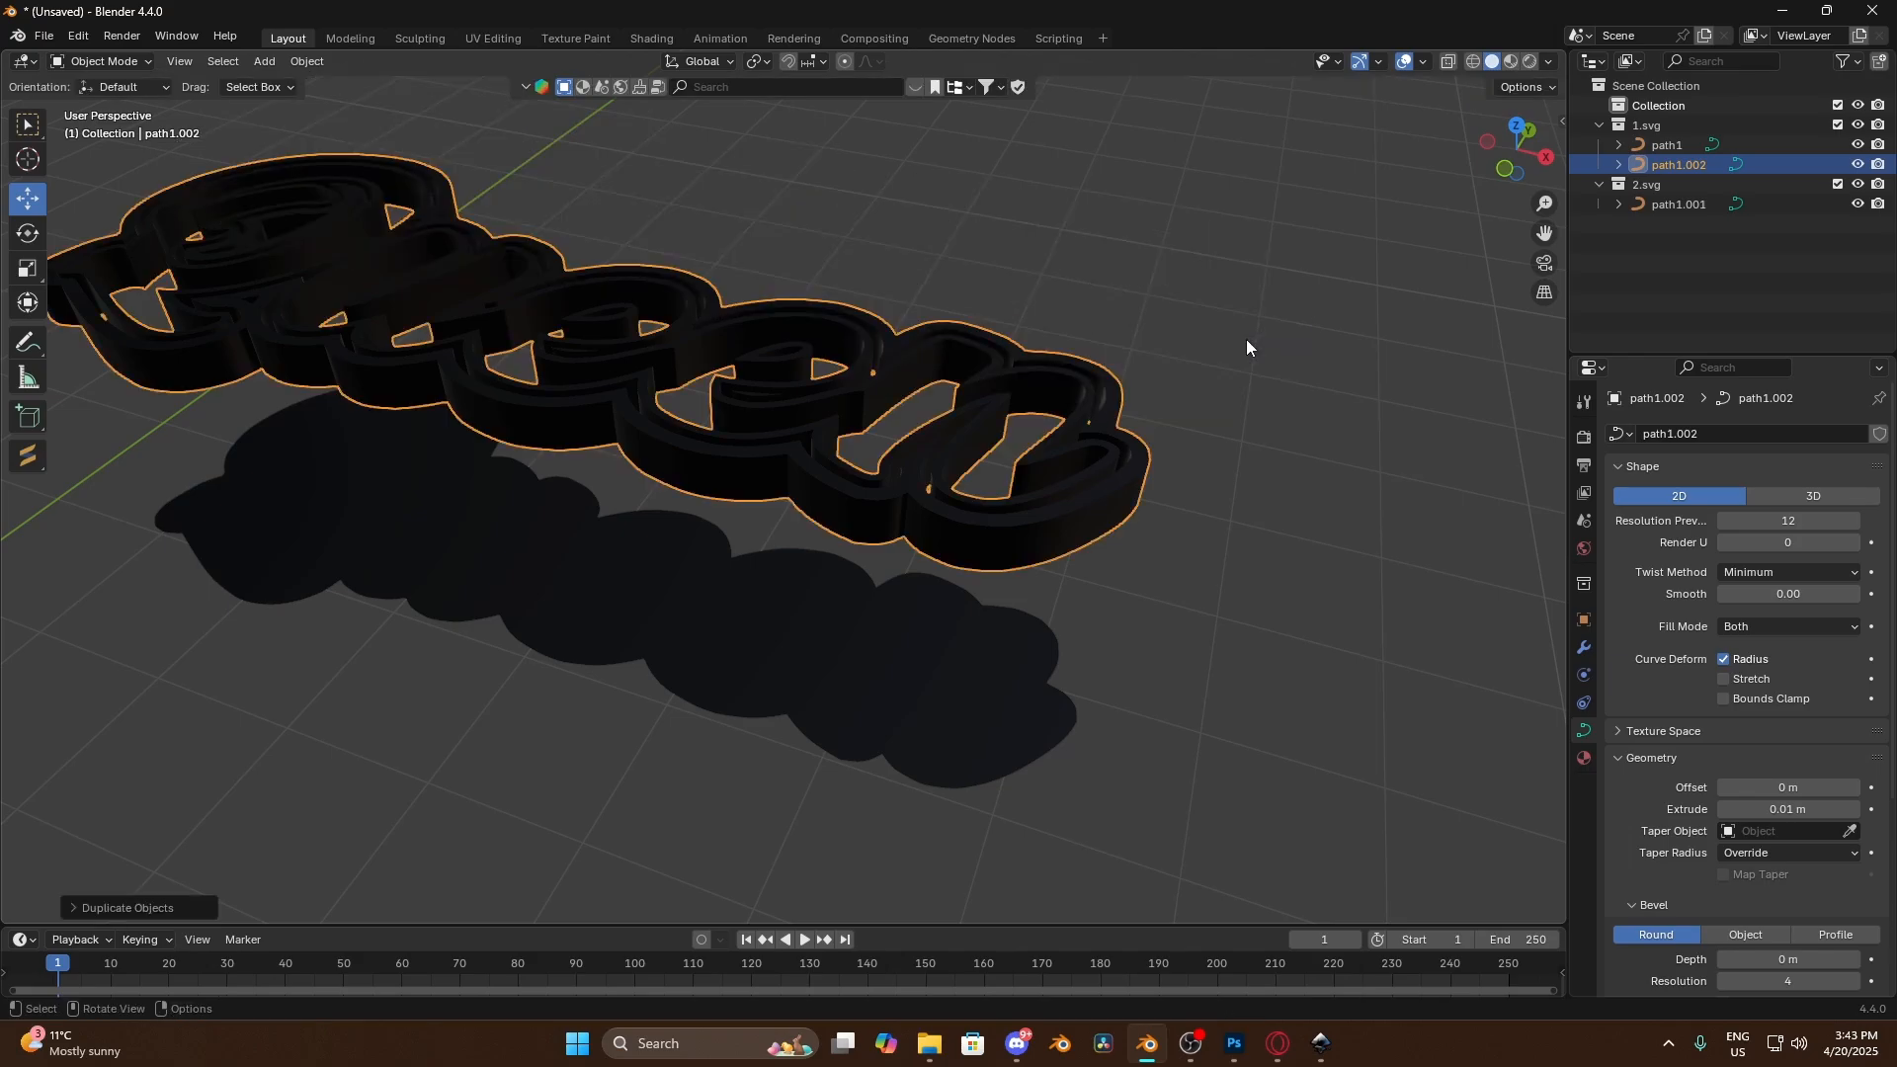
{"action": "left_click", "coordinate": [1857, 165]}
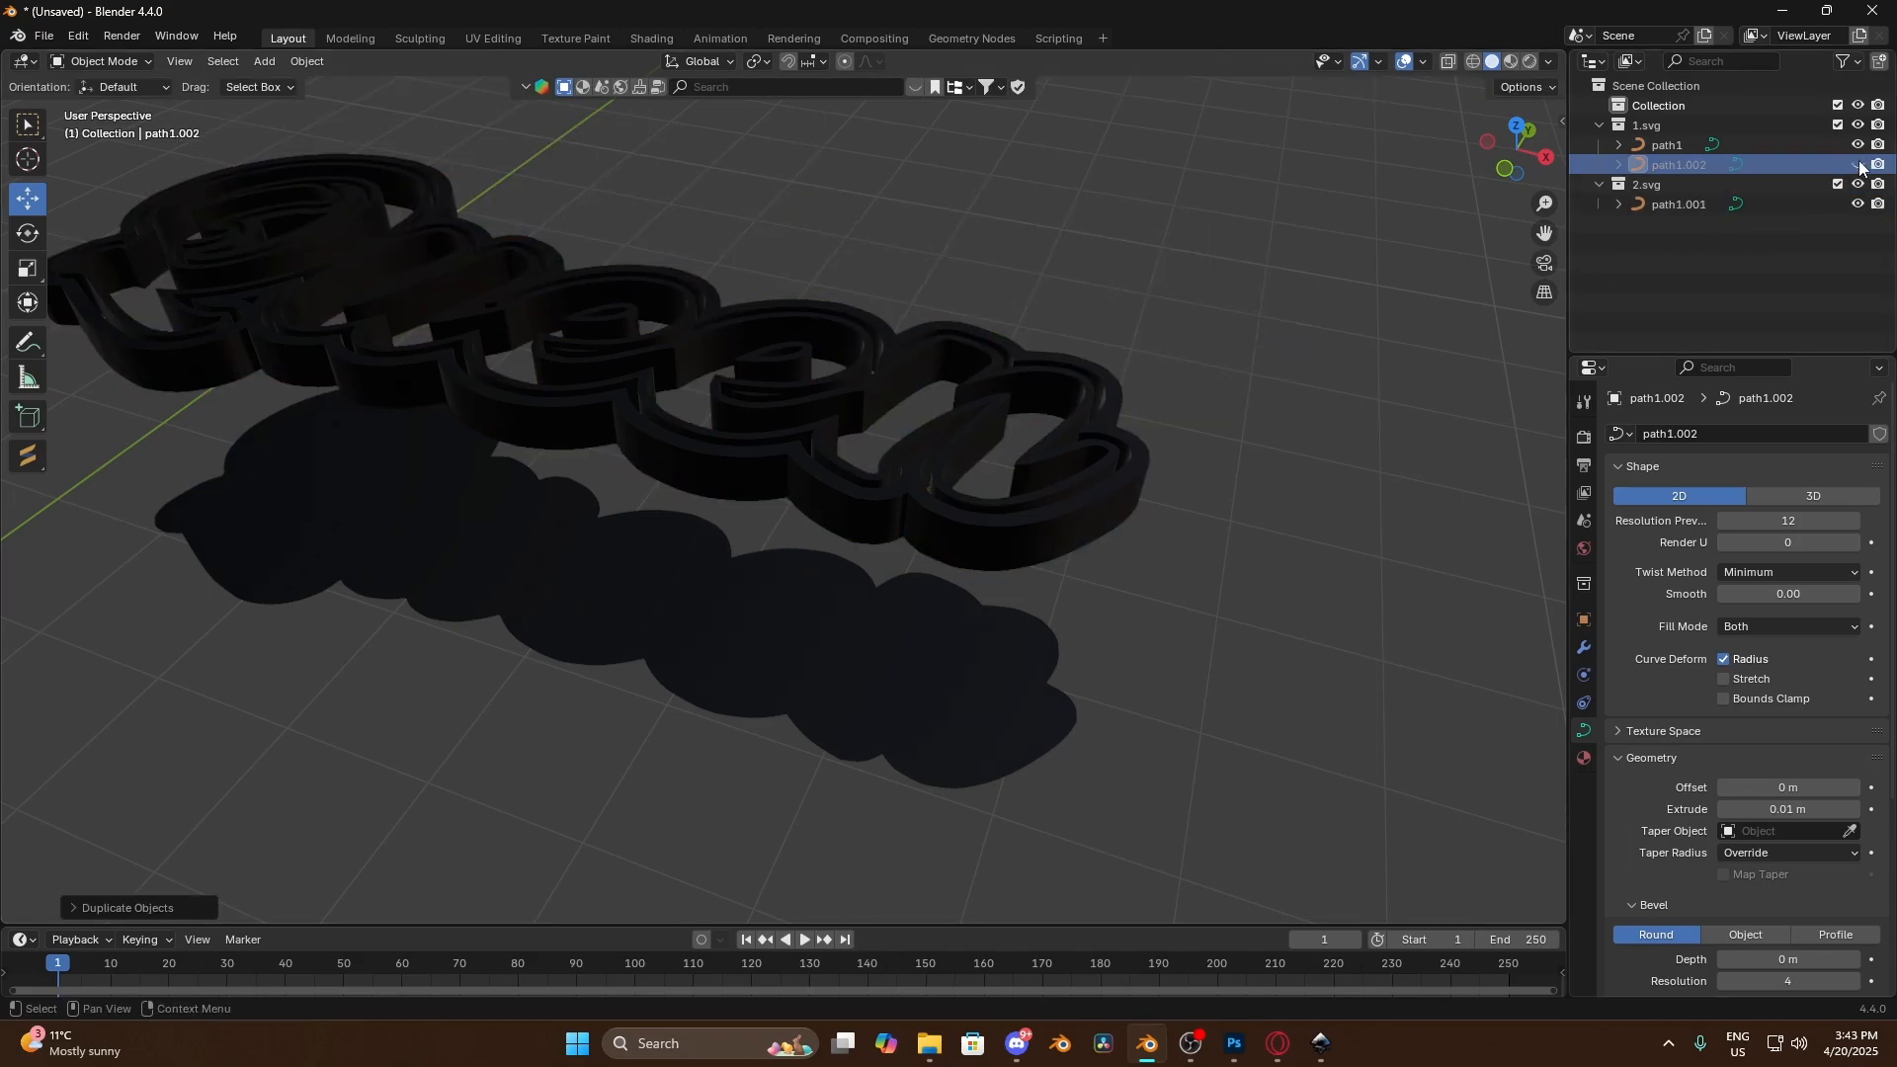
Extrude the solid Queen silhouette curve by 0.01 m in its curve geometry settings
{"action": "left_click", "coordinate": [1796, 144]}
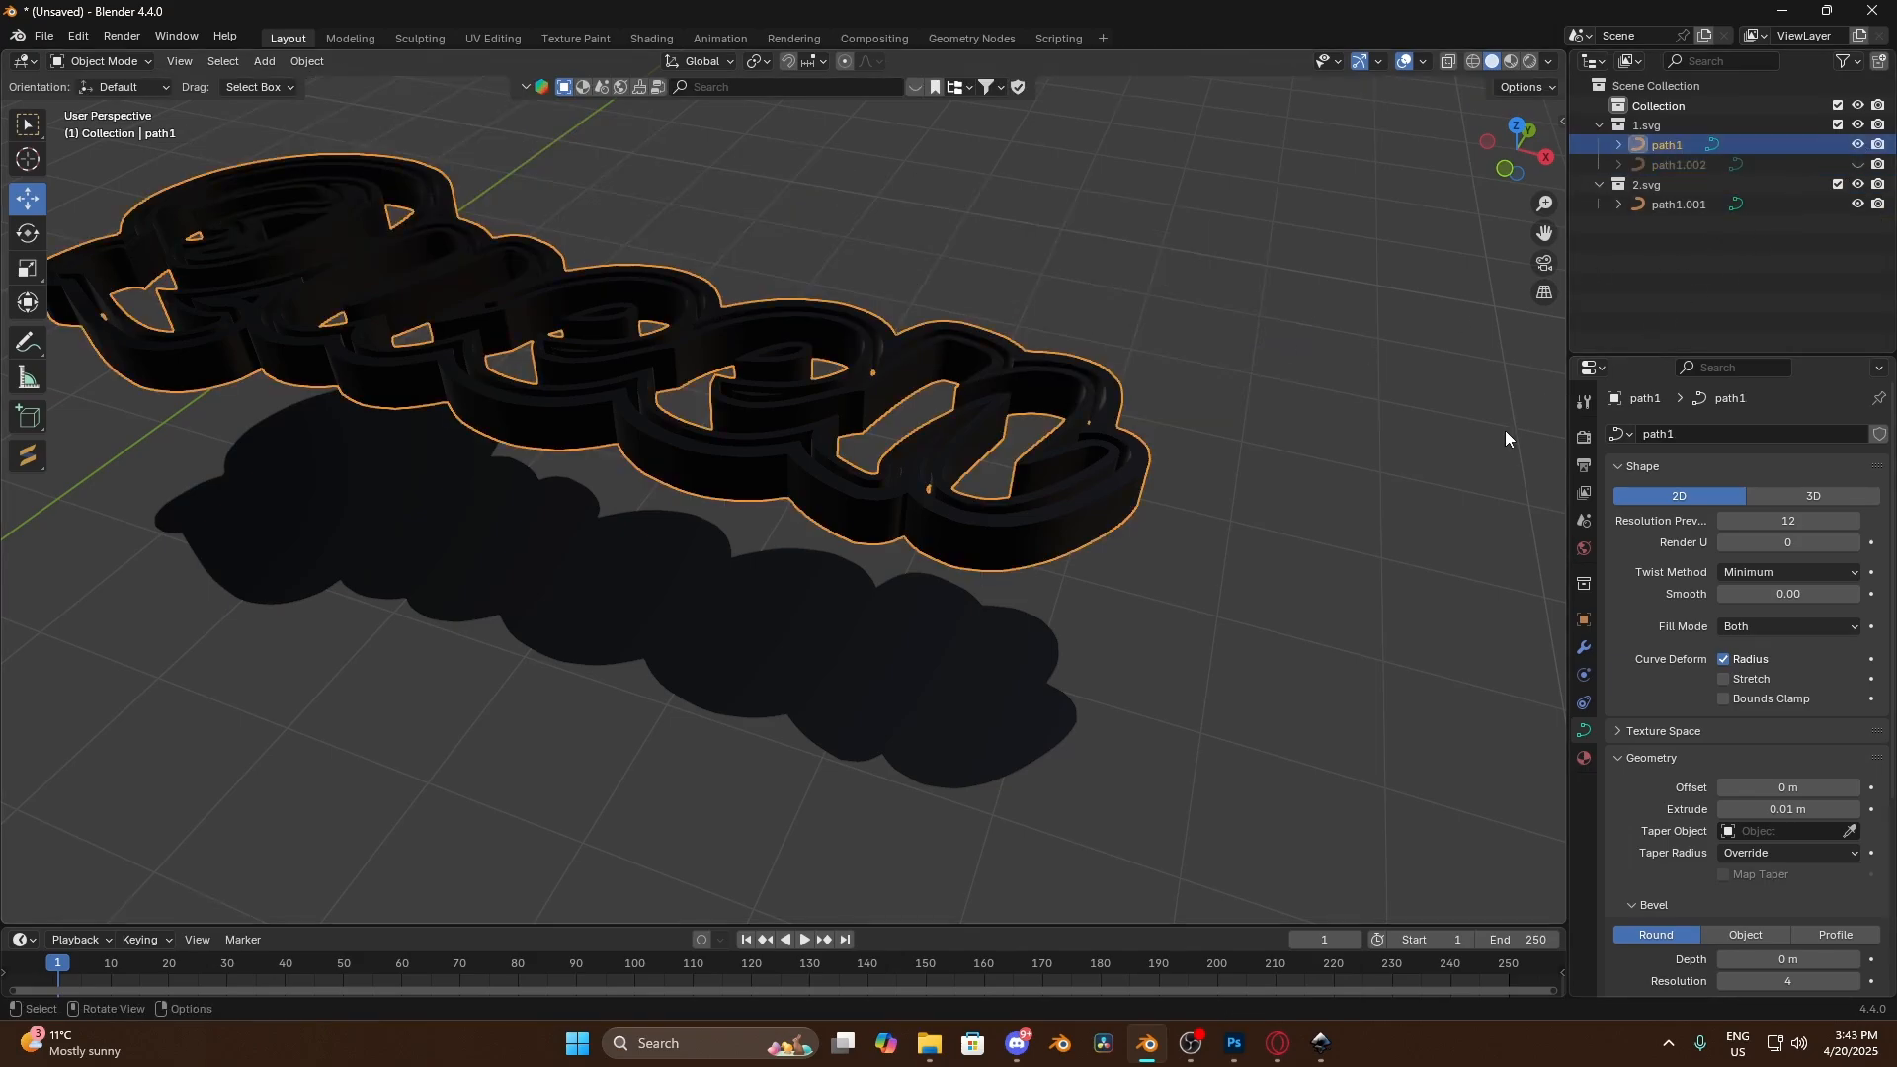
{"action": "middle_click_drag", "start_coordinate": [1365, 541], "coordinate": [1166, 592]}
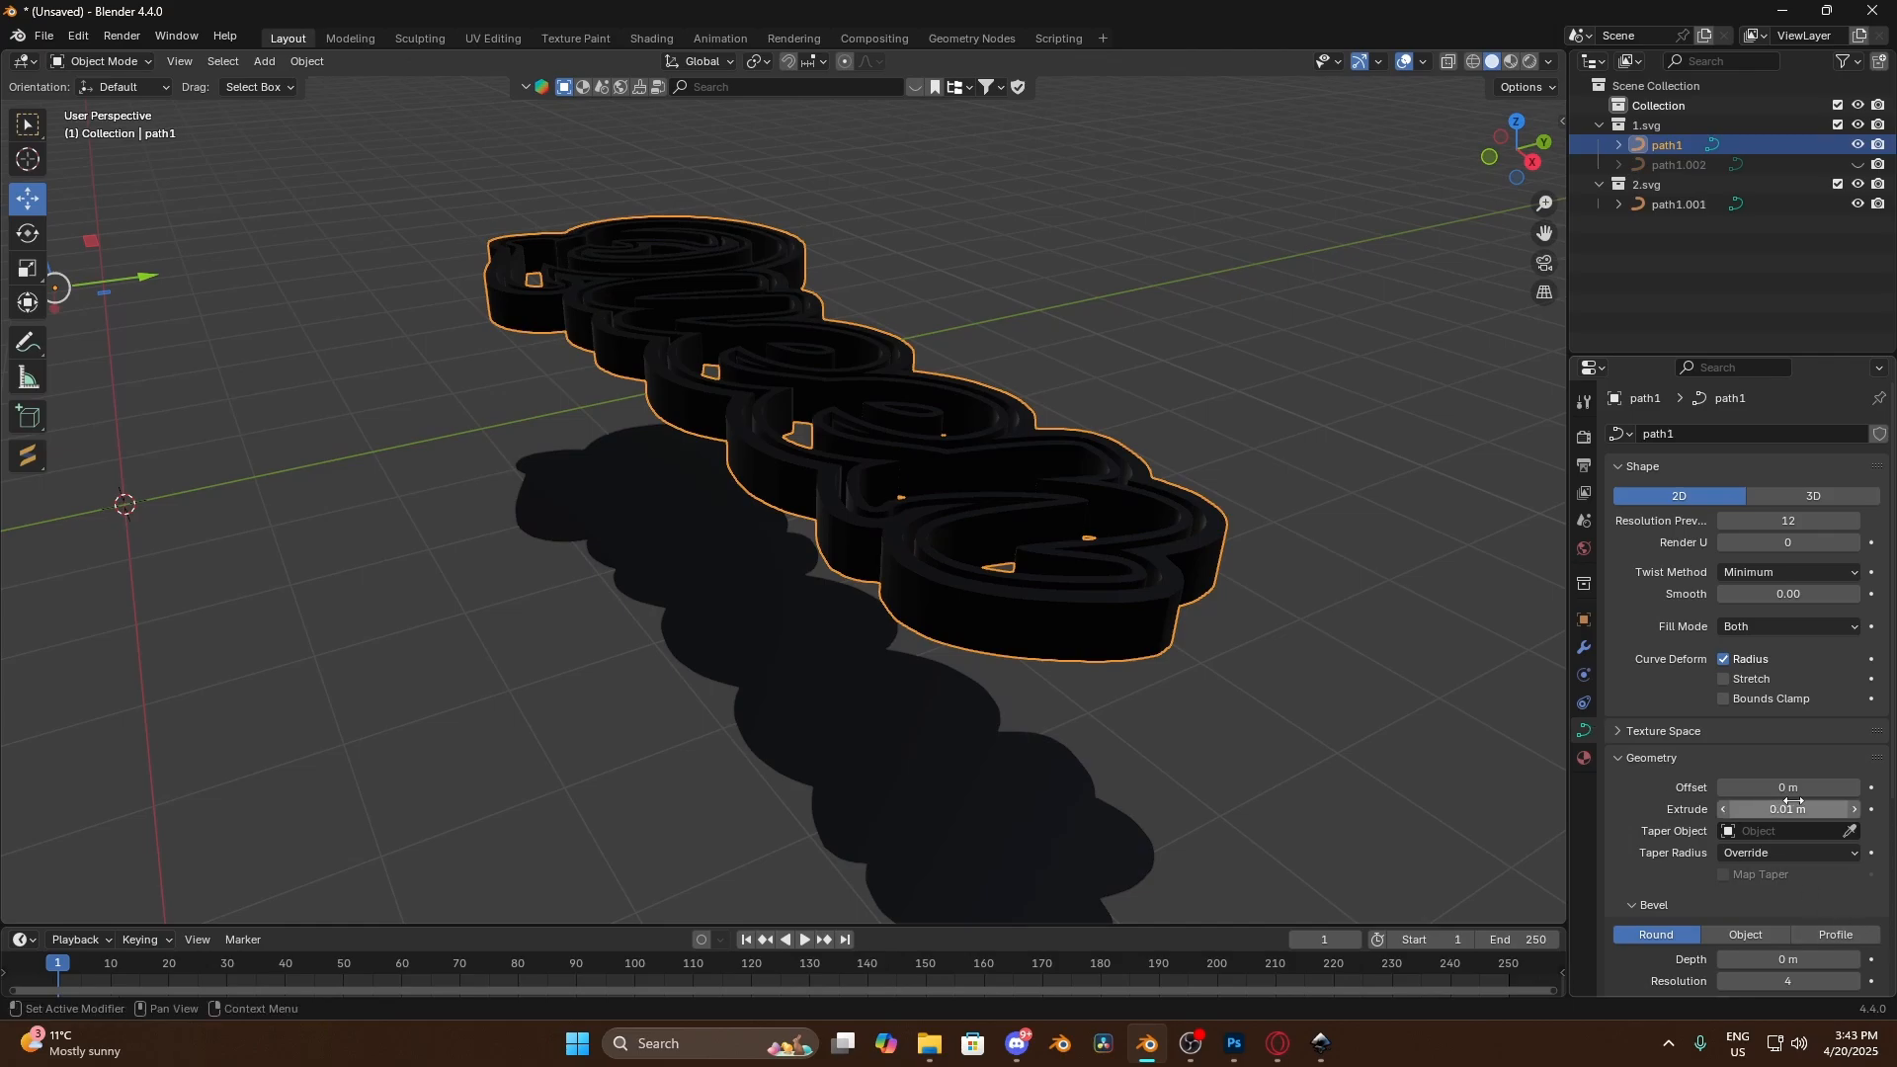
{"action": "middle_click_drag", "start_coordinate": [1073, 682], "coordinate": [910, 786]}
{"action": "left_click", "coordinate": [909, 780]}
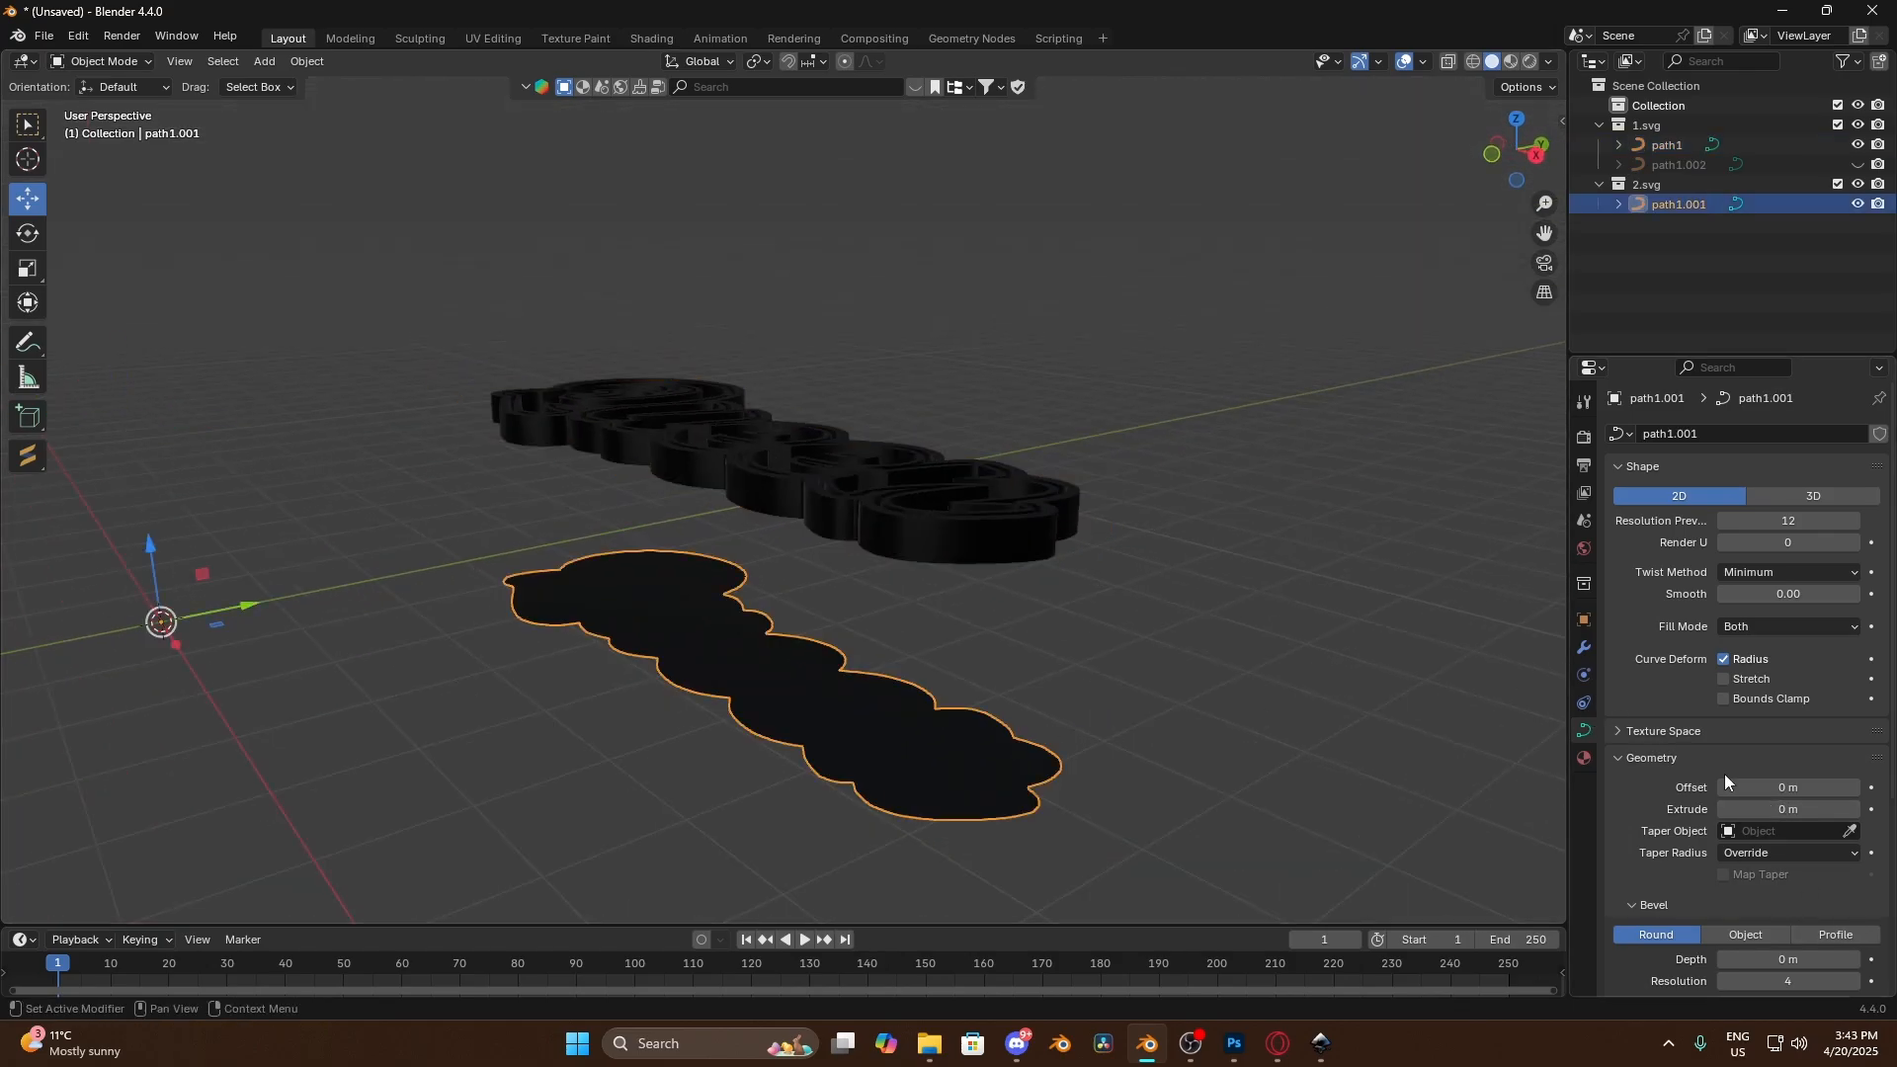
{"action": "left_click", "coordinate": [1853, 810]}
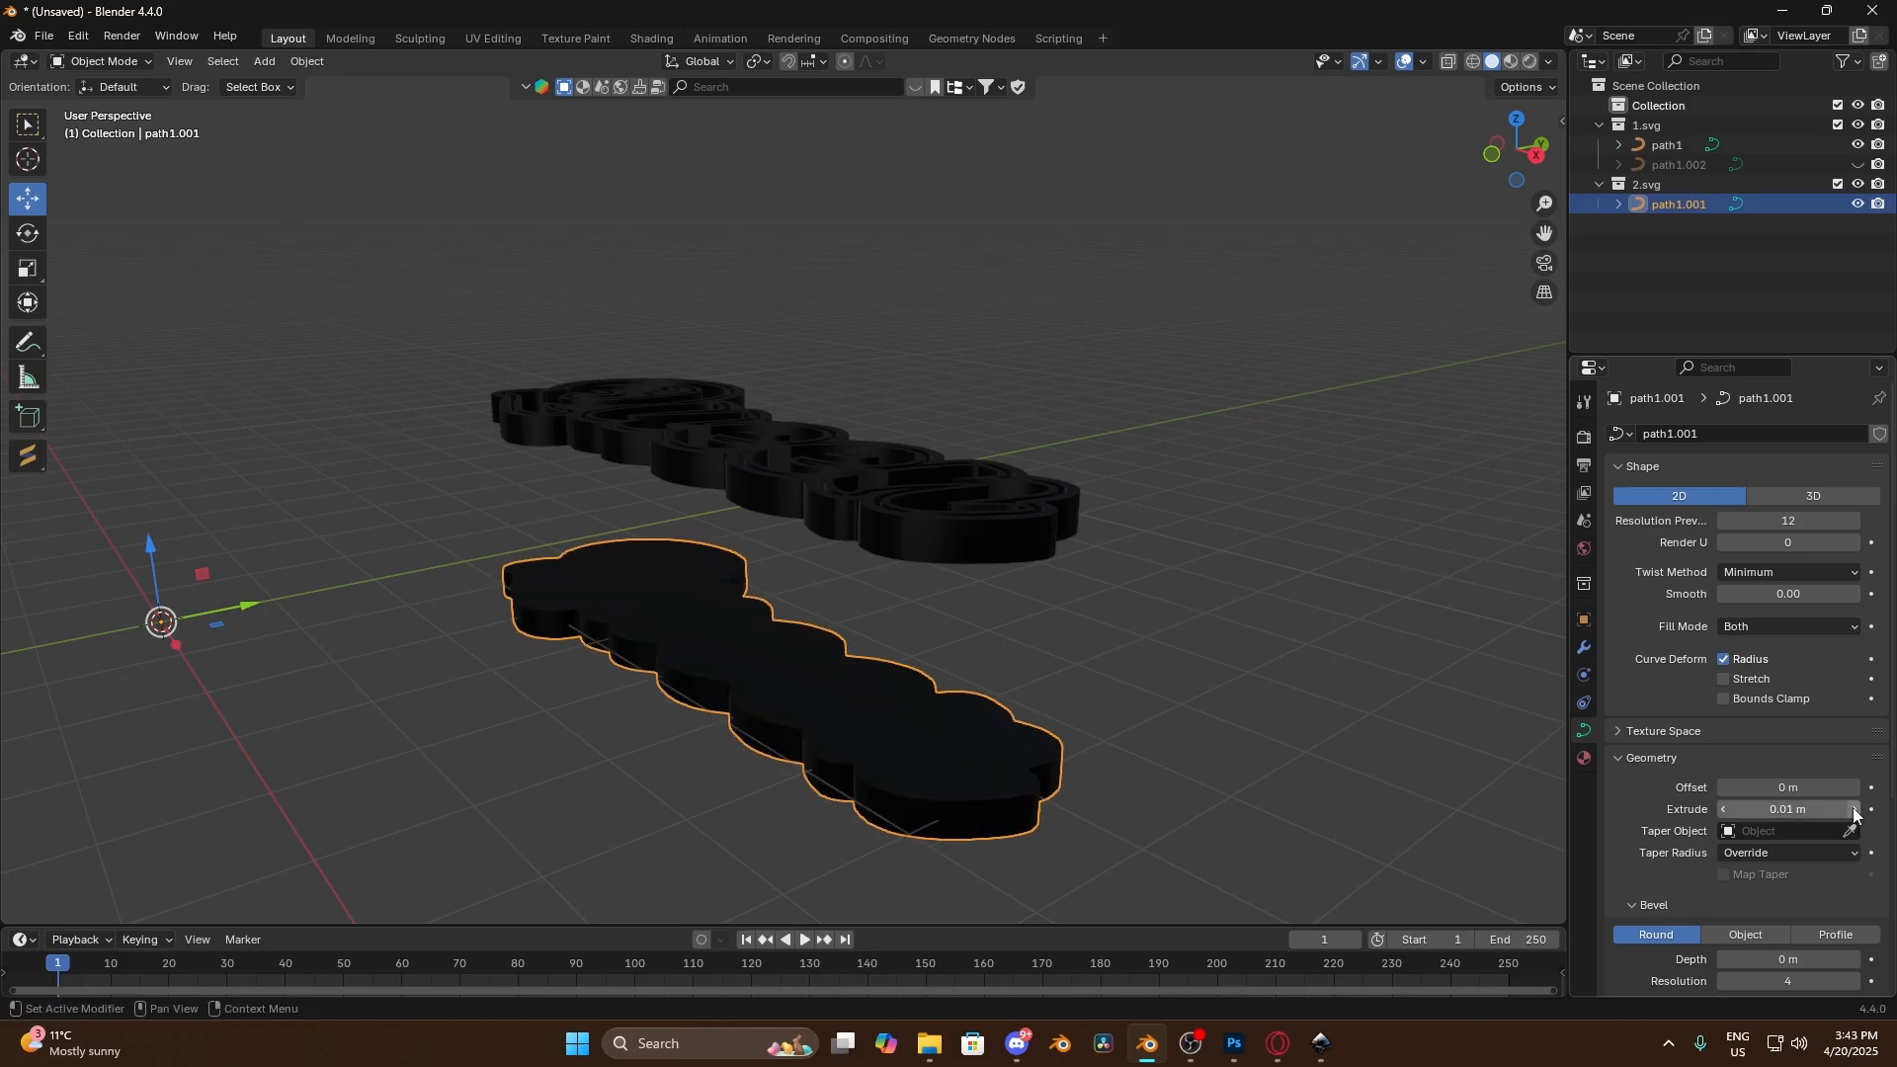
Raise the solid Queen silhouette along the Z axis until it meets and fills the outlined Queen, then deselect it
{"action": "left_click_drag", "start_coordinate": [156, 559], "coordinate": [165, 371]}
{"action": "scroll", "coordinate": [821, 486], "scroll_direction": "up", "scroll_amount": 3}
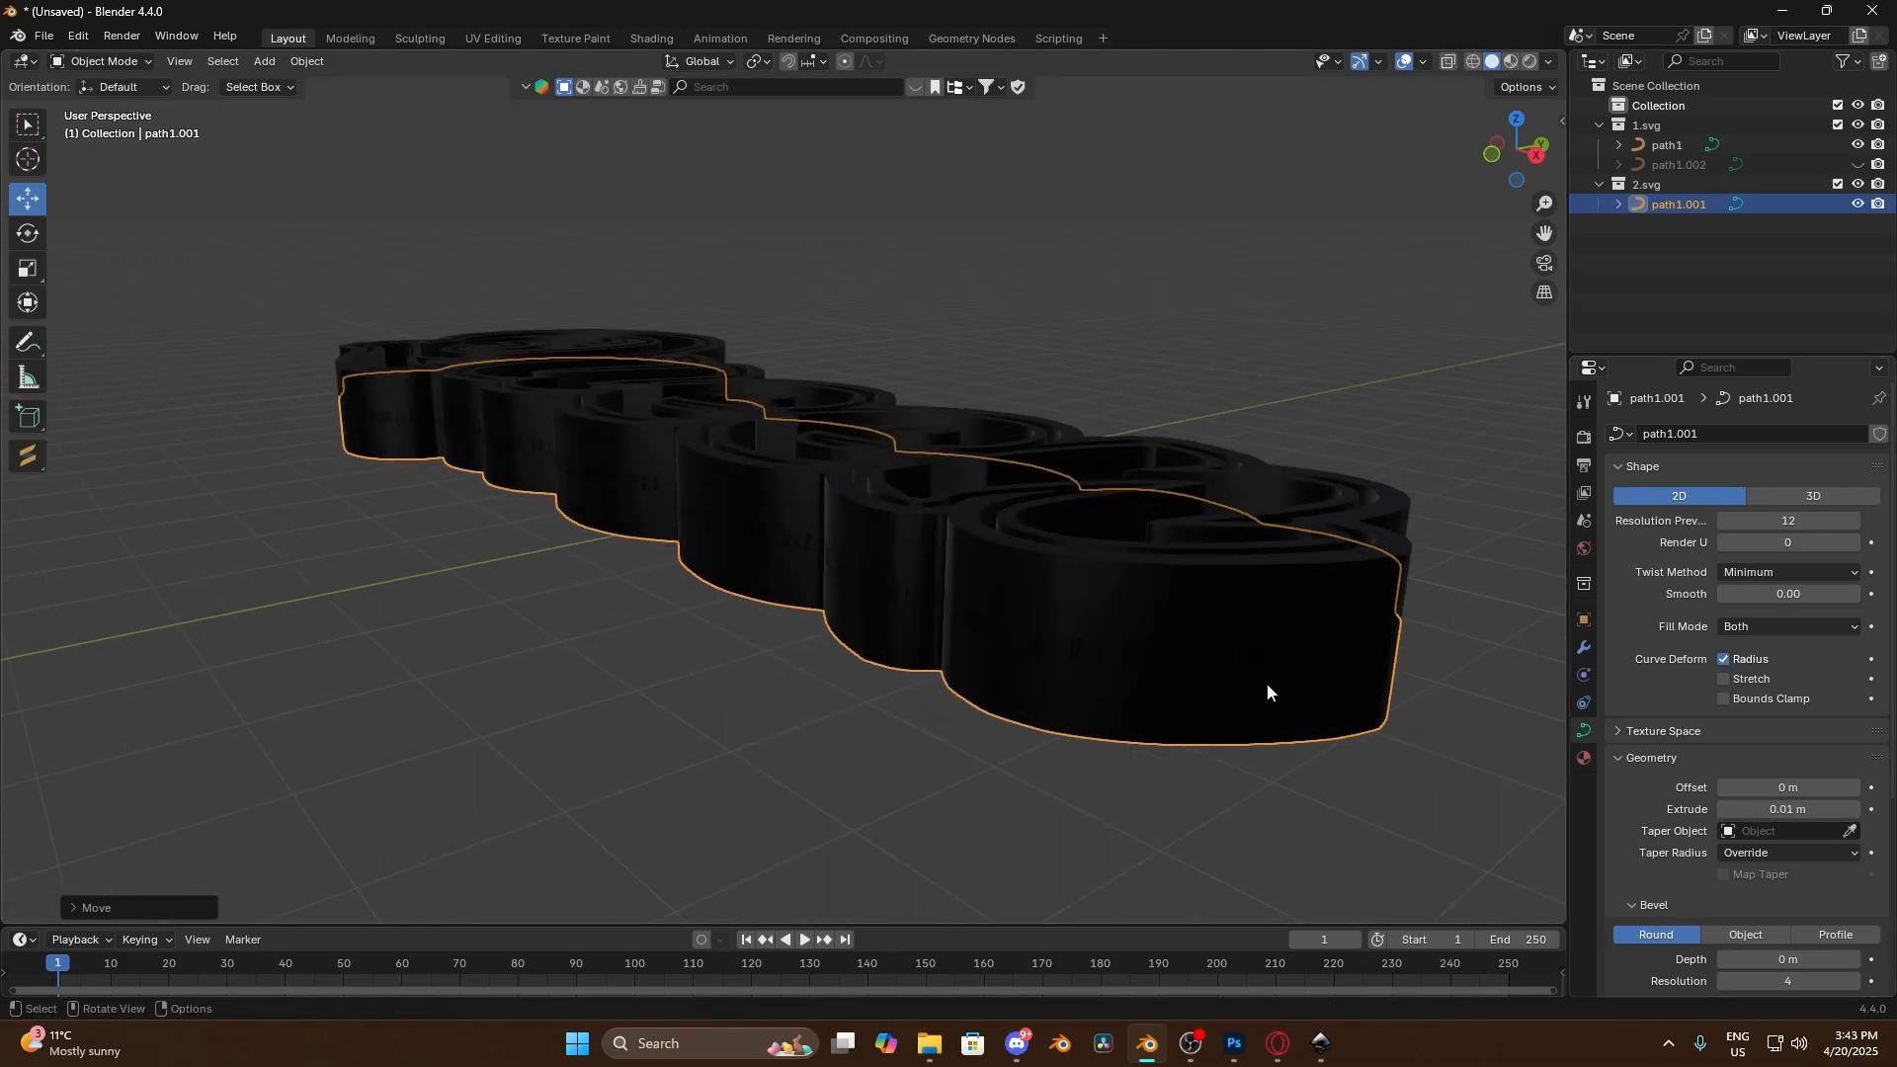
{"action": "middle_click_drag", "start_coordinate": [1265, 689], "coordinate": [1272, 802]}
{"action": "scroll", "coordinate": [877, 563], "scroll_direction": "down", "scroll_amount": 4}
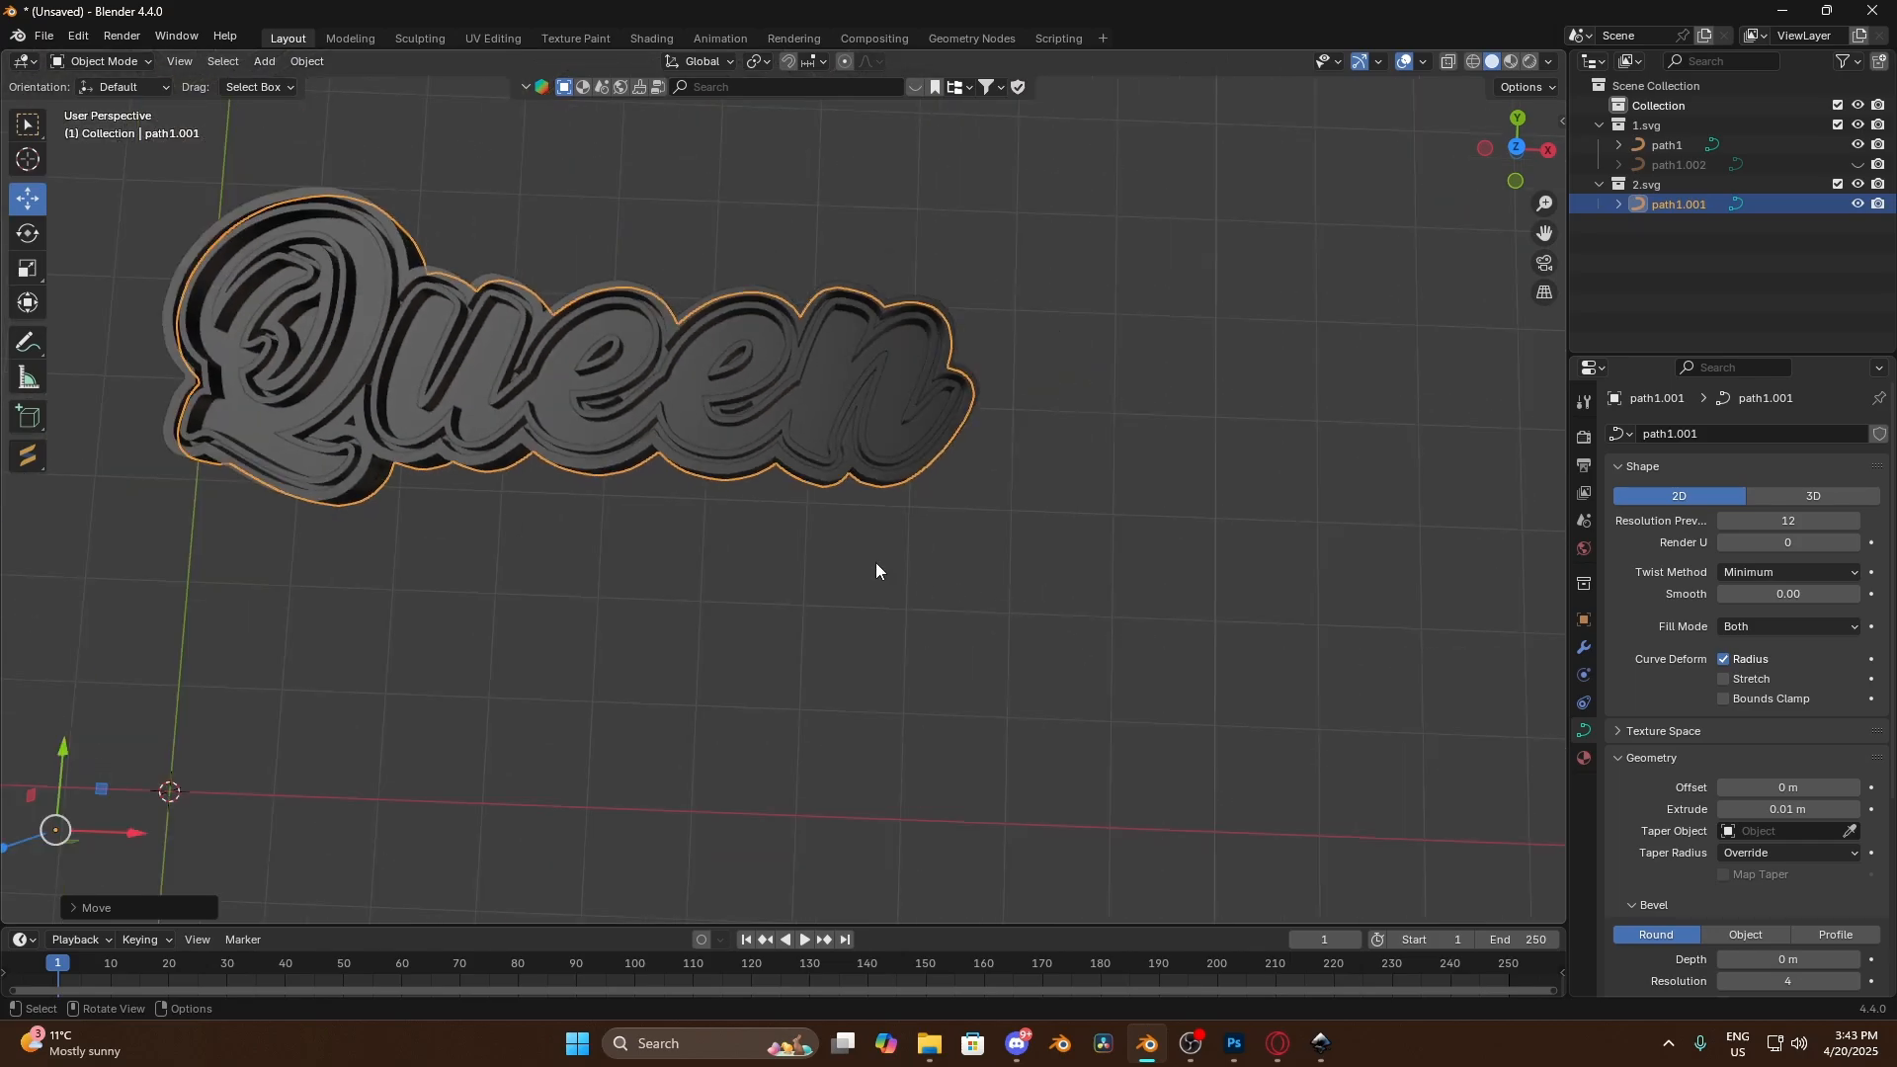
{"action": "middle_click_drag", "start_coordinate": [869, 568], "coordinate": [687, 371]}
{"action": "left_click_drag", "start_coordinate": [582, 188], "coordinate": [575, 173]}
{"action": "left_click", "coordinate": [683, 318]}
{"action": "middle_click_drag", "start_coordinate": [769, 394], "coordinate": [1007, 283]}
{"action": "scroll", "coordinate": [1010, 292], "scroll_direction": "down", "scroll_amount": 3}
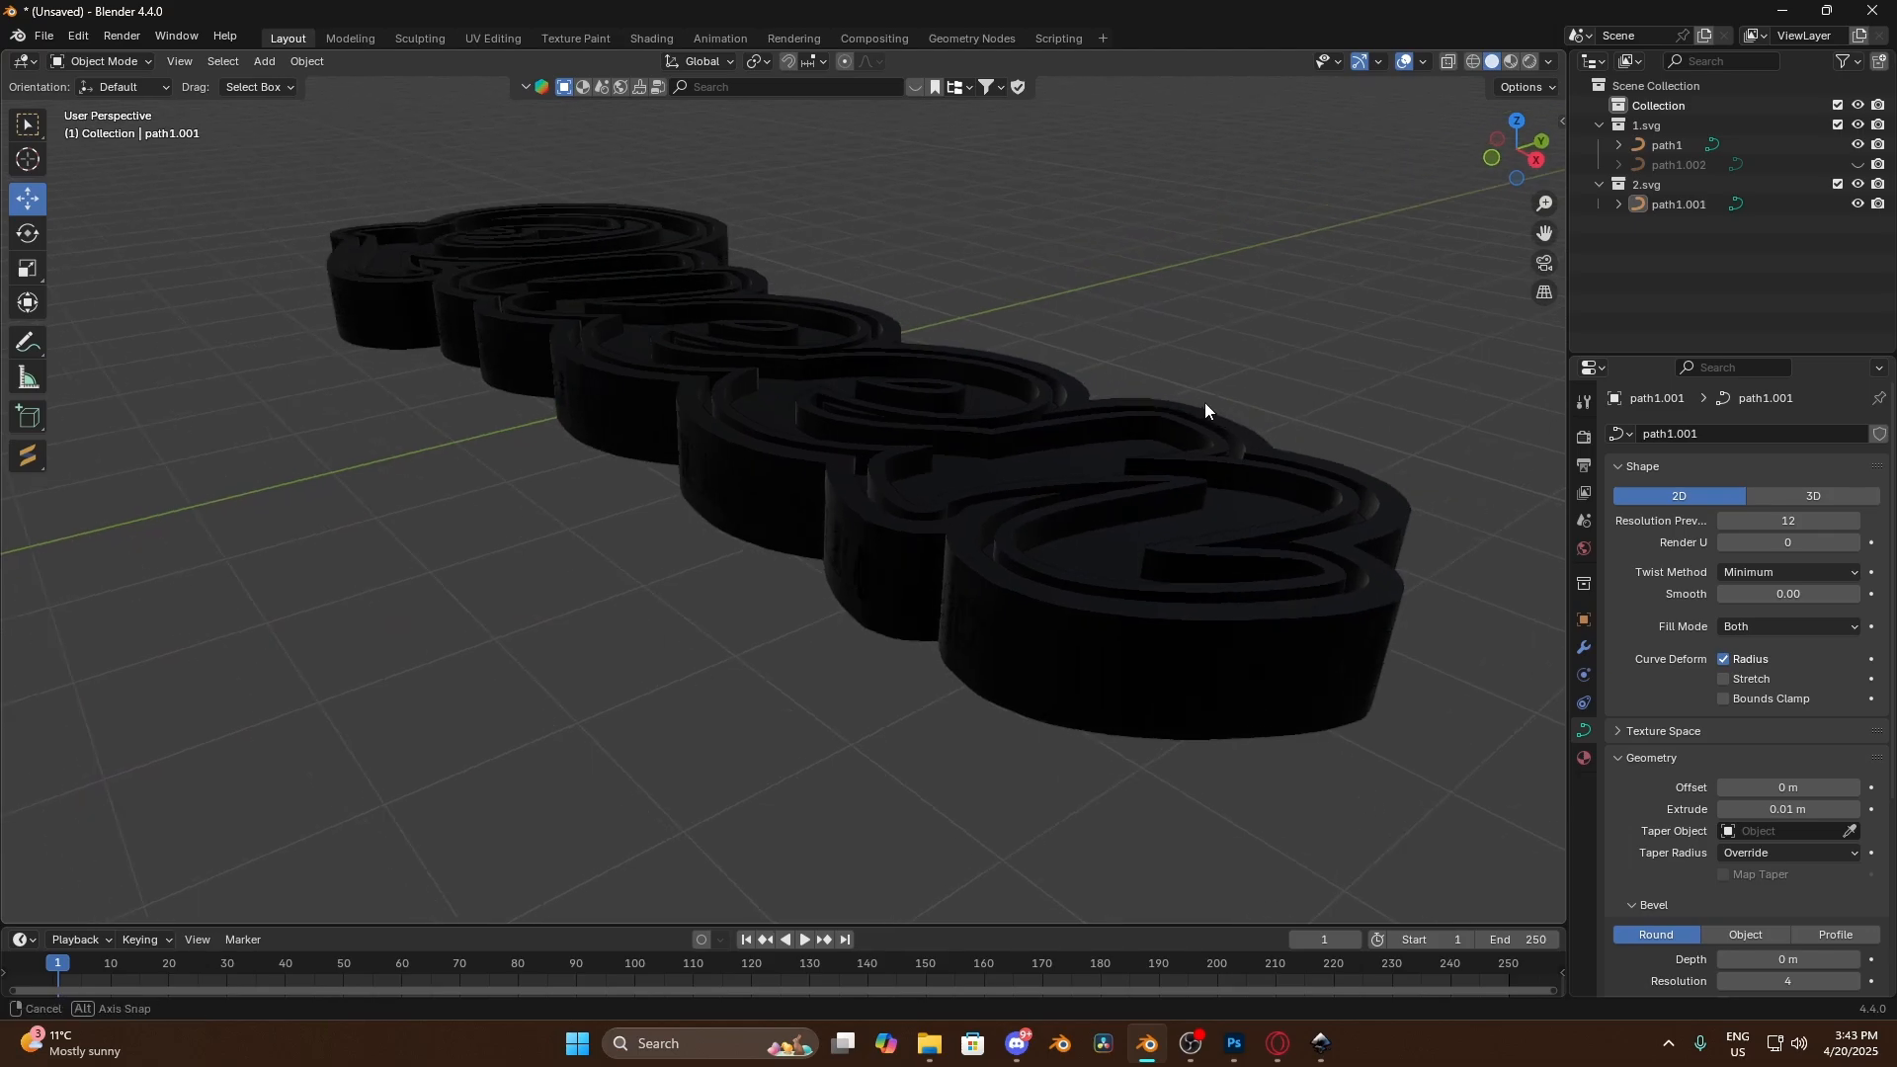
Set the extrusion of the visible outlined Queen curve to 0.004 m
{"action": "middle_click_drag", "start_coordinate": [1205, 410], "coordinate": [1129, 376]}
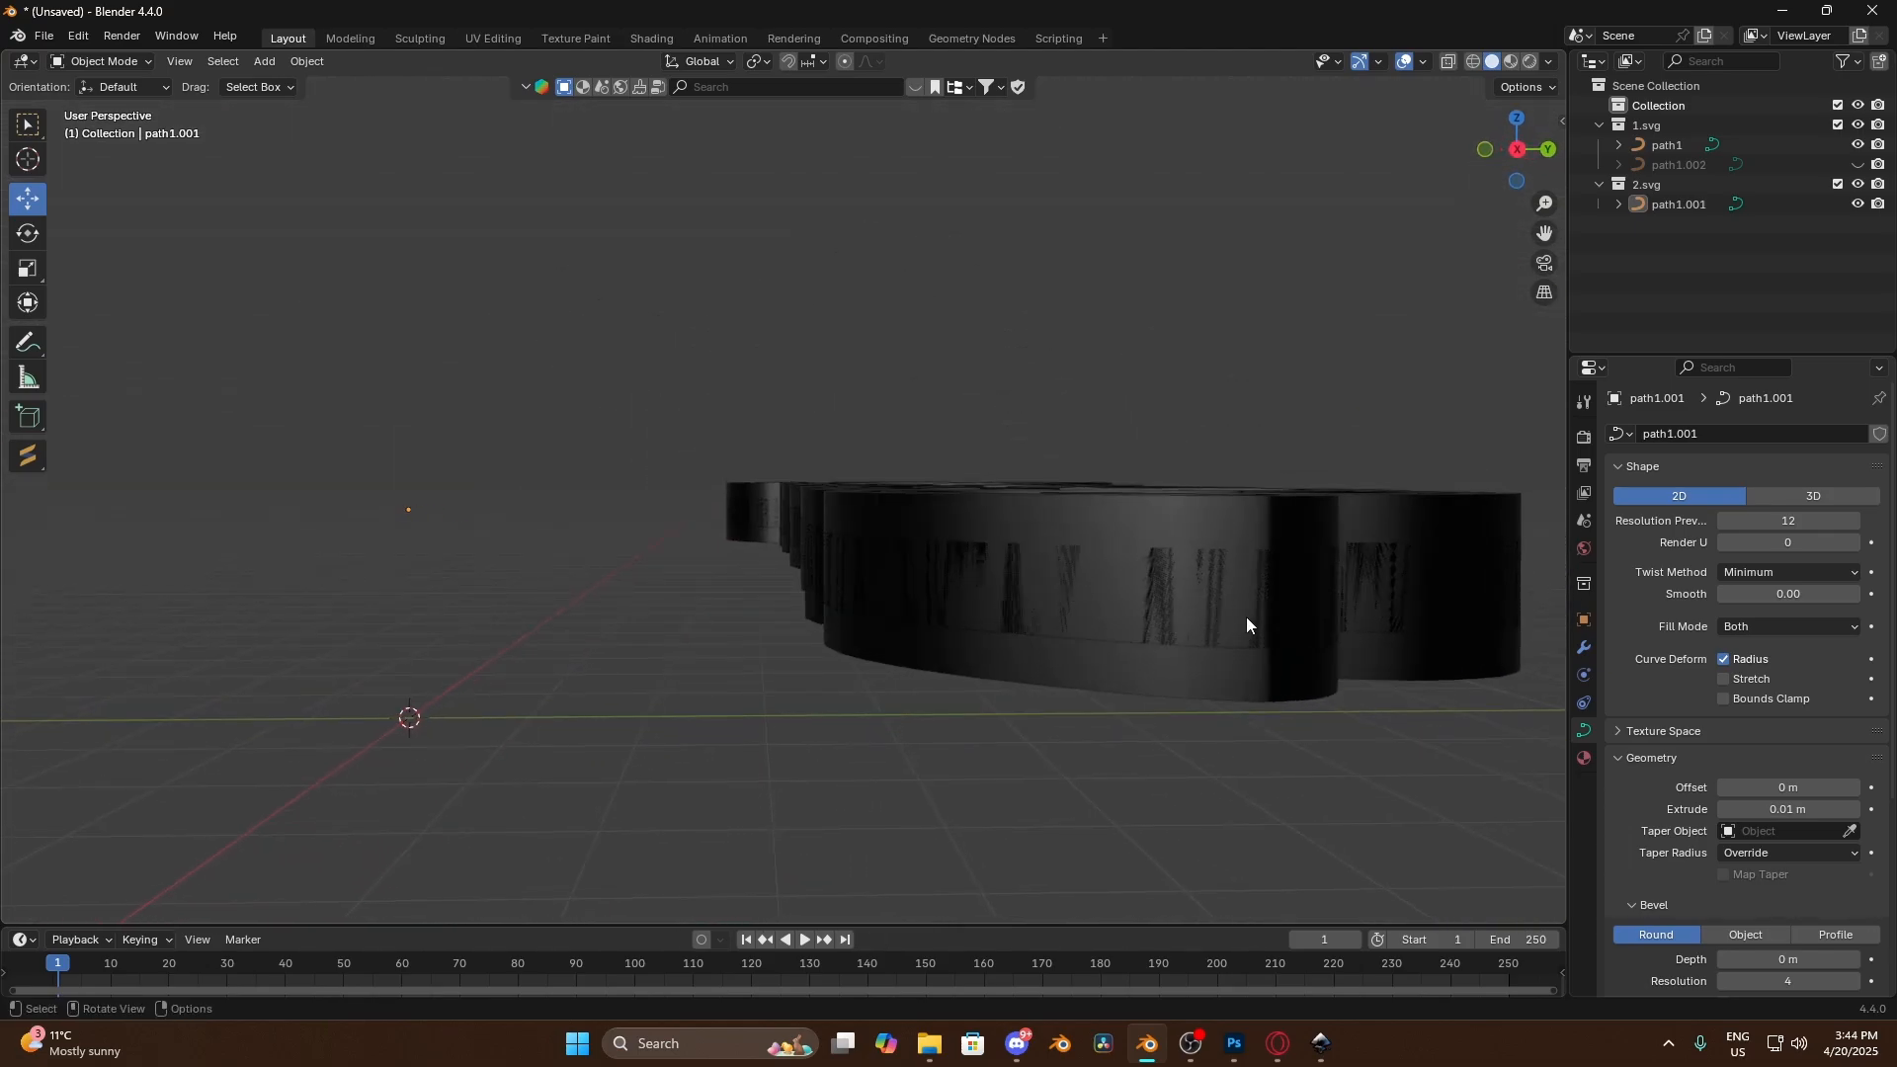
{"action": "left_click", "coordinate": [1225, 527]}
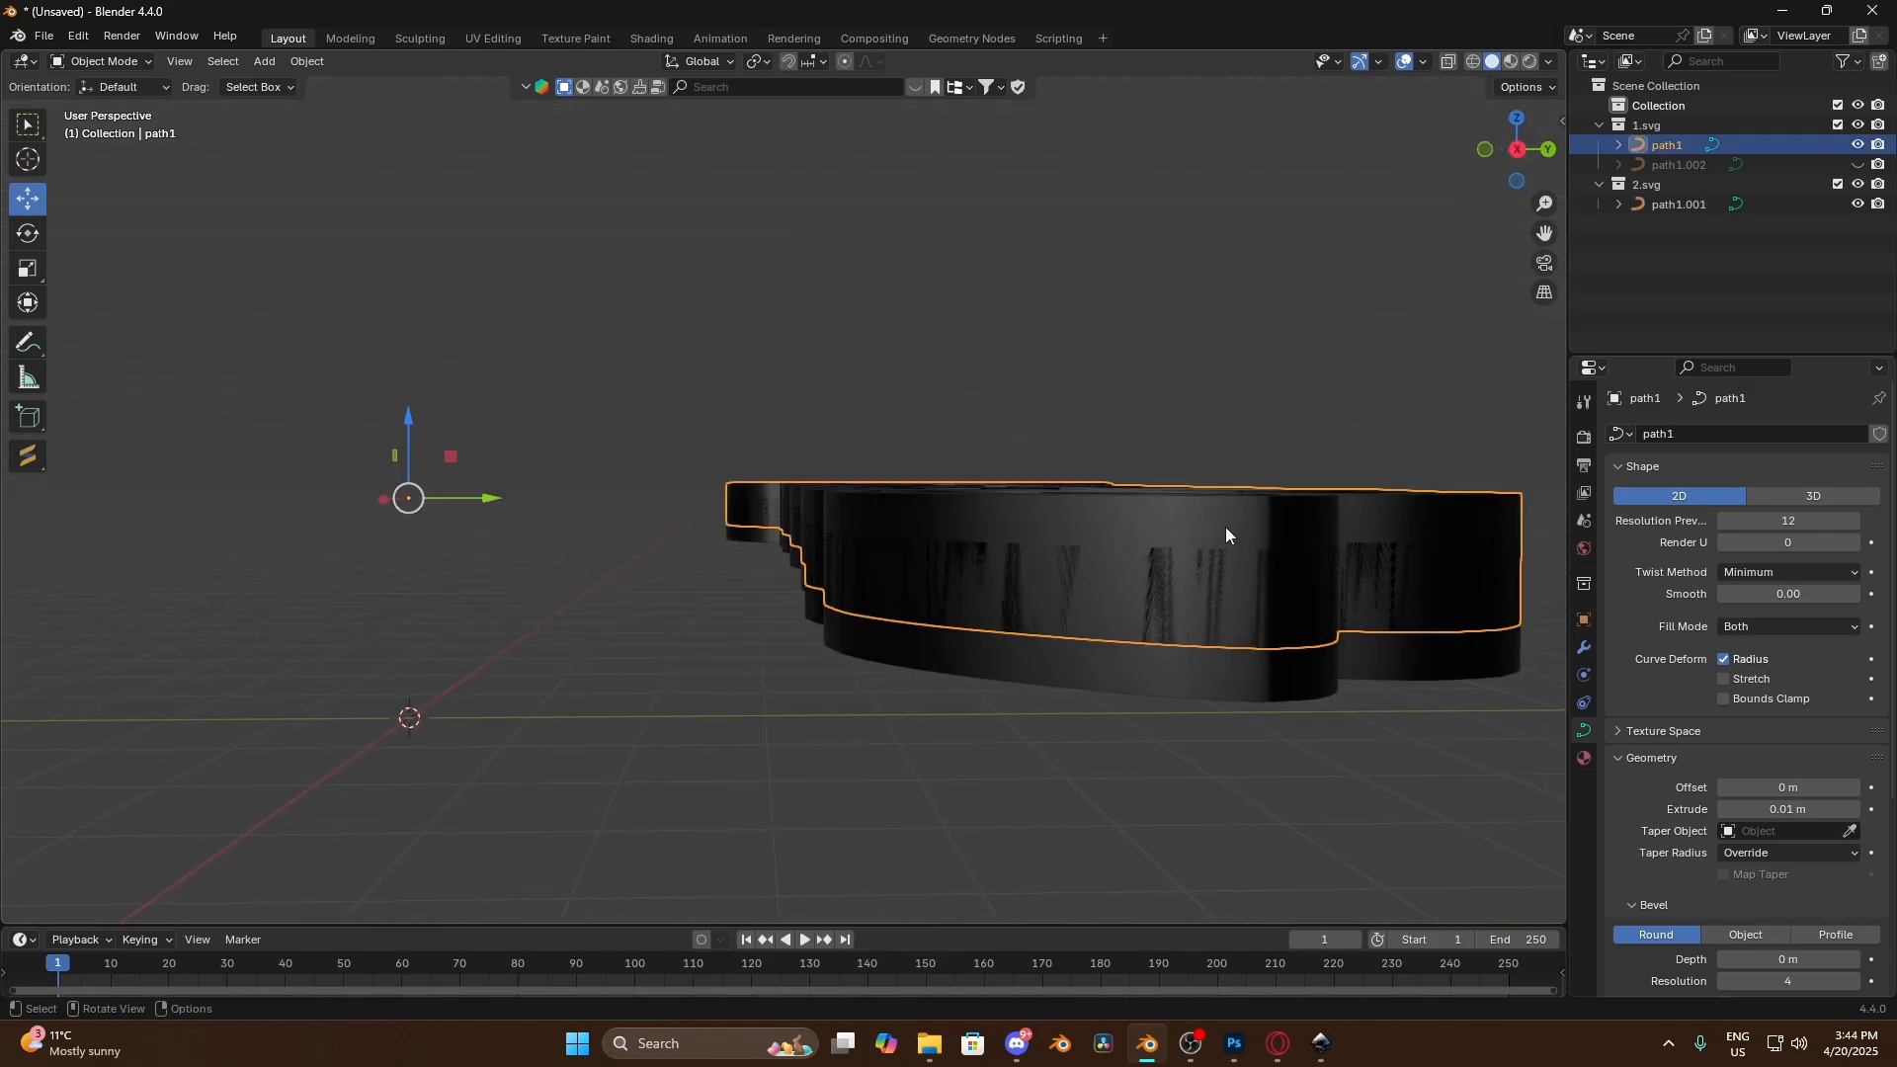
{"action": "left_click", "coordinate": [1784, 809]}
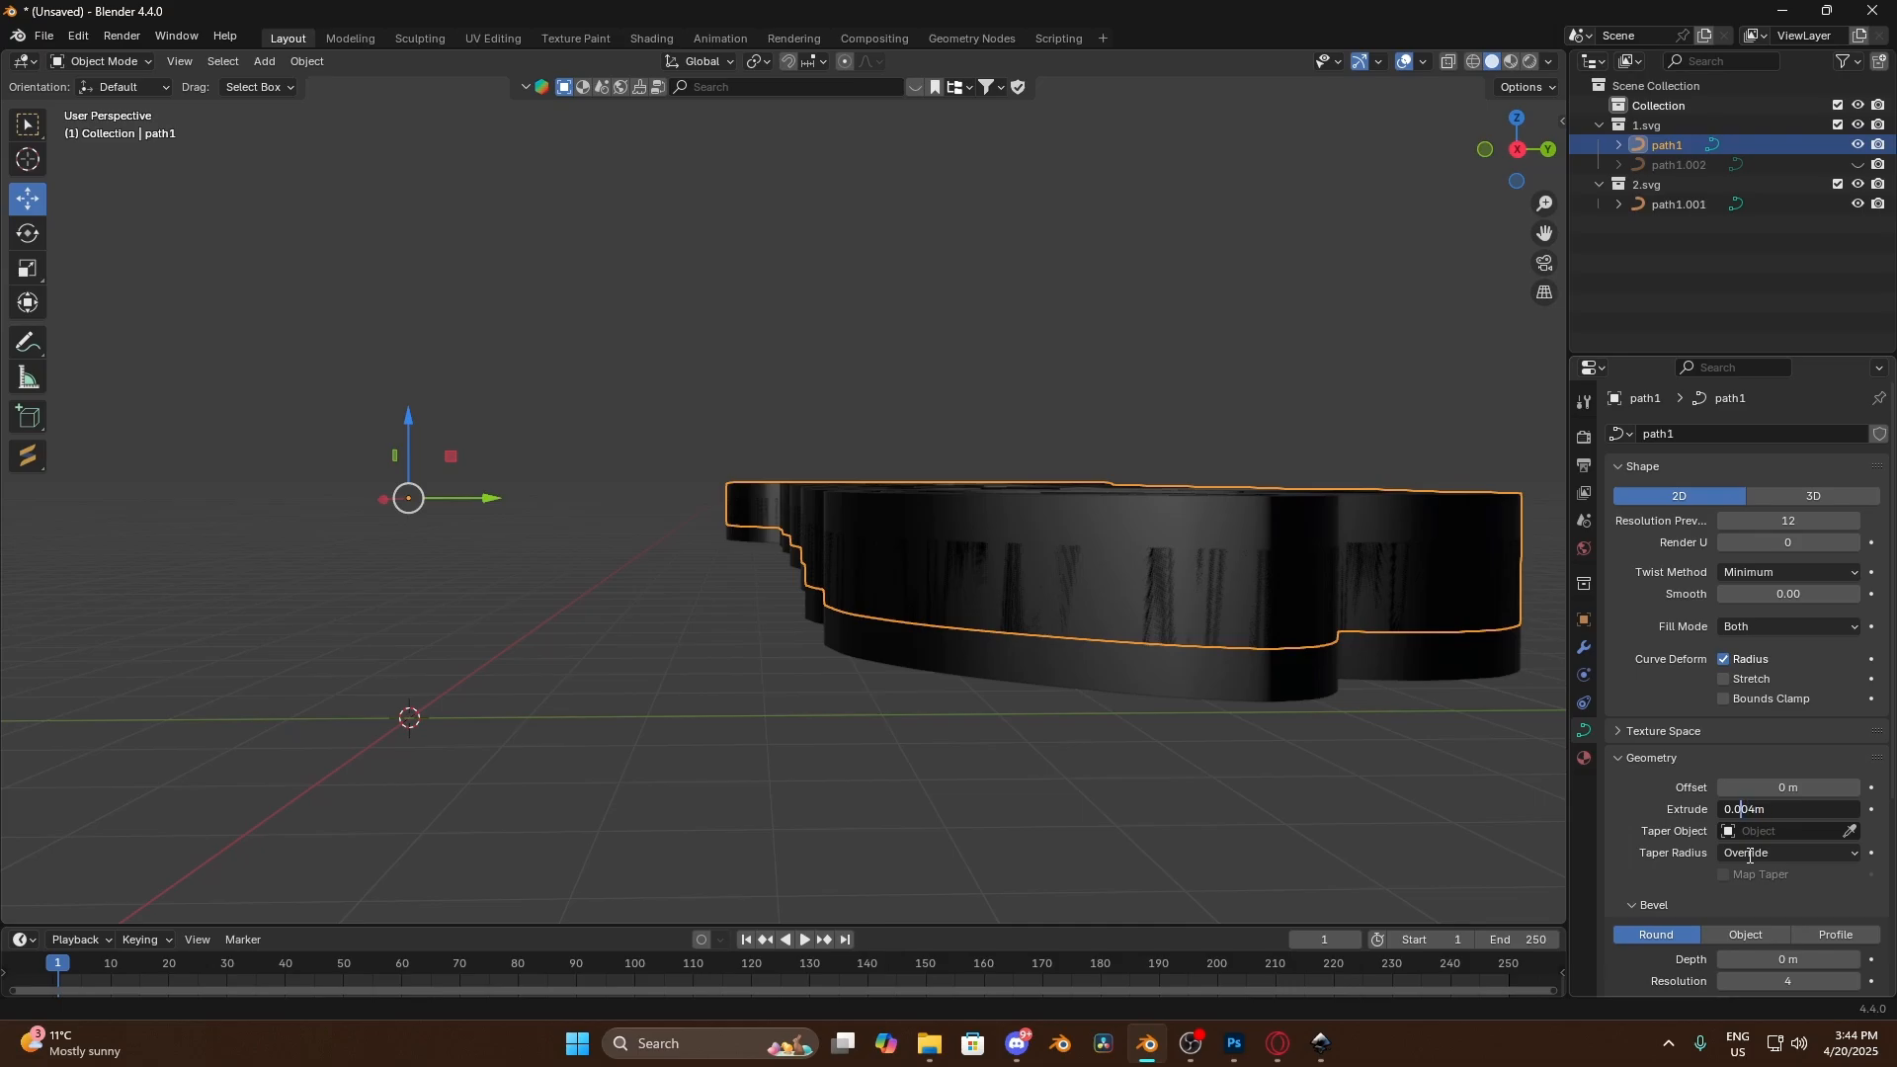
{"action": "key", "text": "Return"}
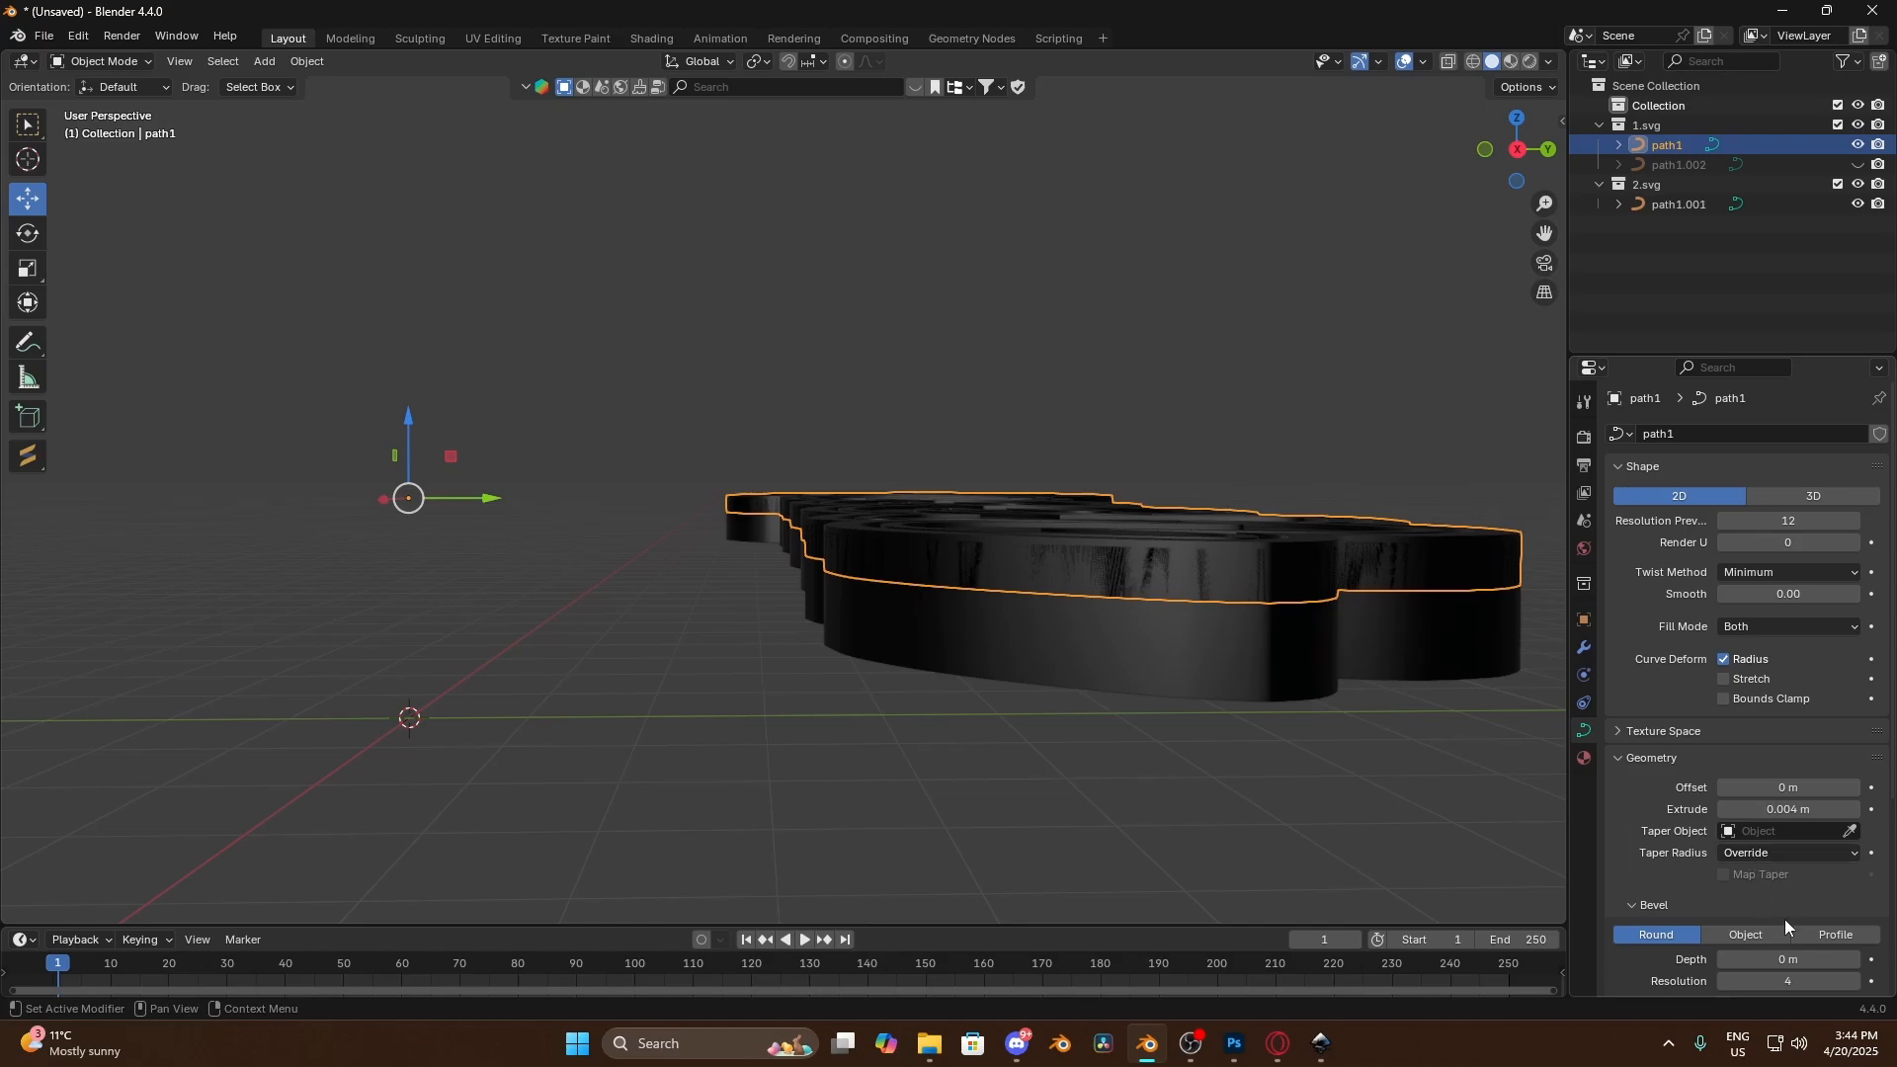
Raise the outlined Queen curve about 0.1 m along the Z axis so it sits on top of the silhouette, then deselect it
{"action": "left_click_drag", "start_coordinate": [413, 435], "coordinate": [412, 388]}
{"action": "right_click", "coordinate": [412, 388]}
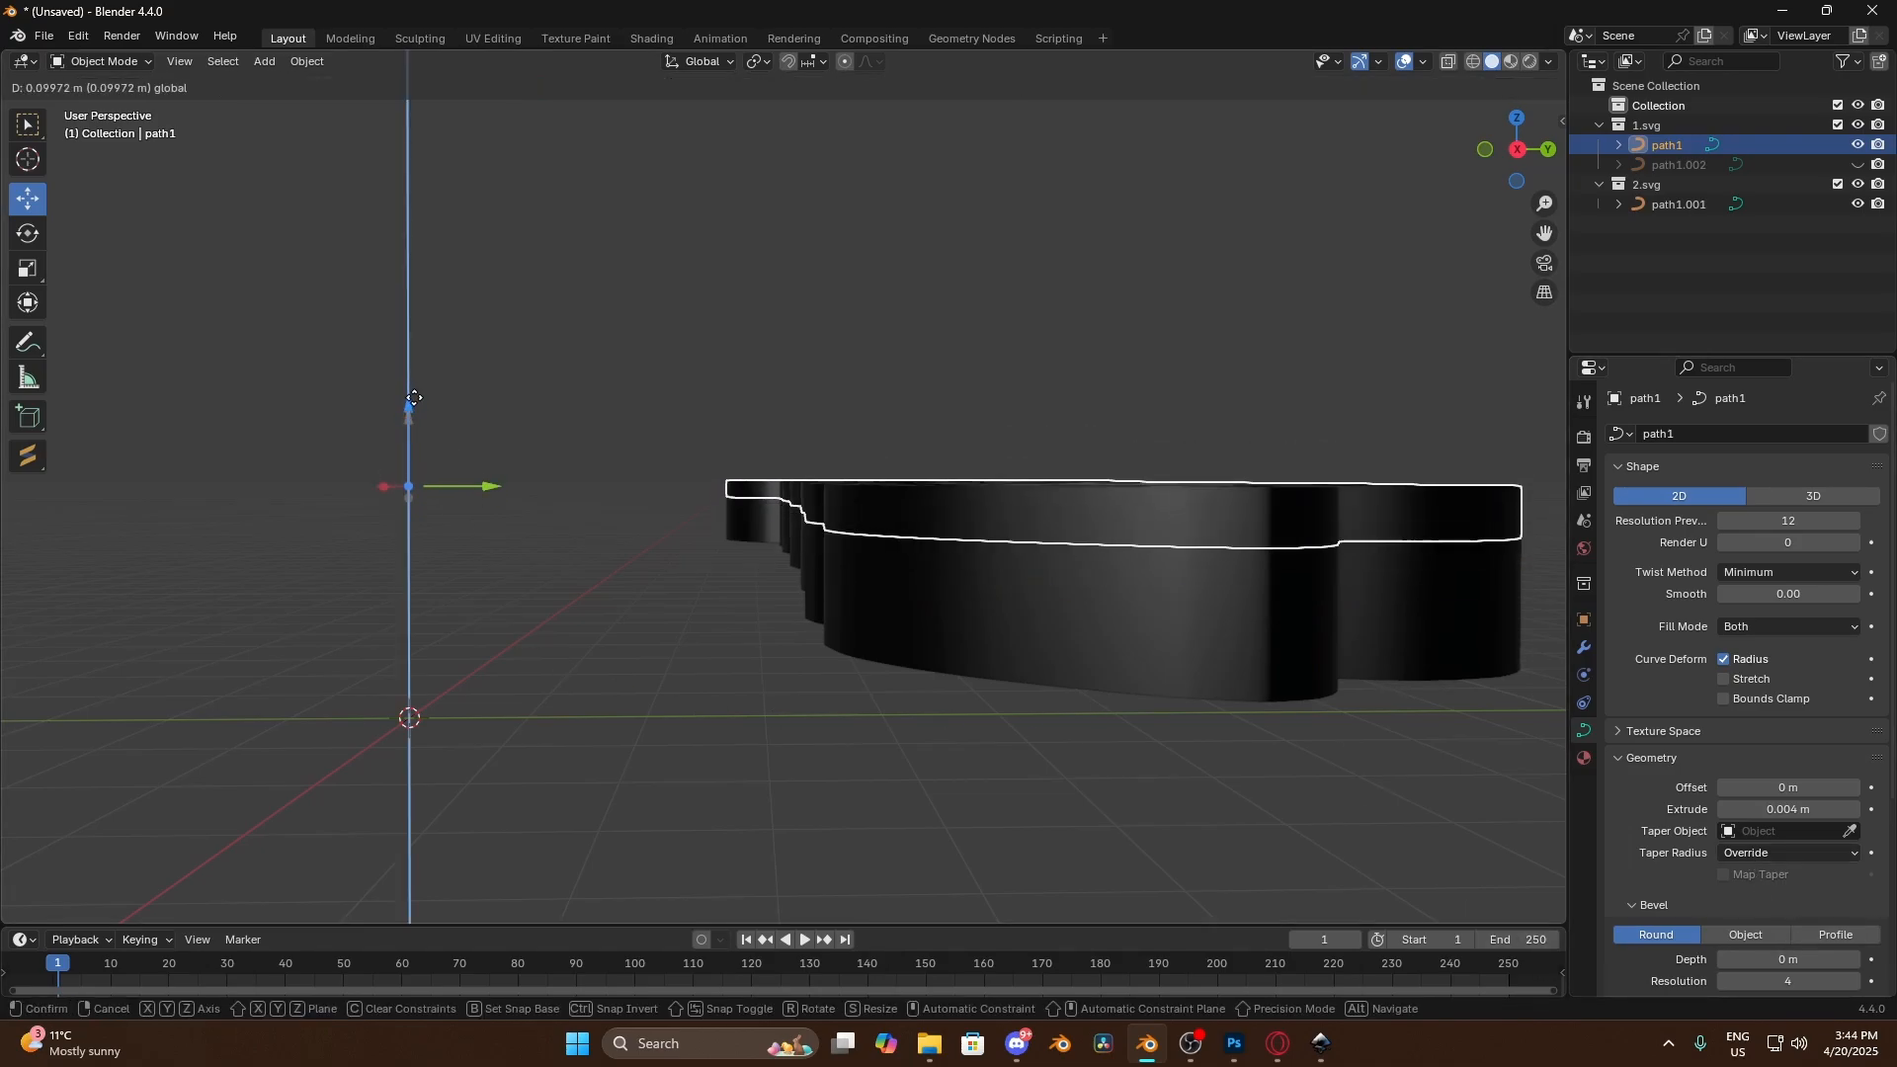
{"action": "left_click", "coordinate": [696, 656]}
{"action": "middle_click_drag", "start_coordinate": [695, 657], "coordinate": [798, 713]}
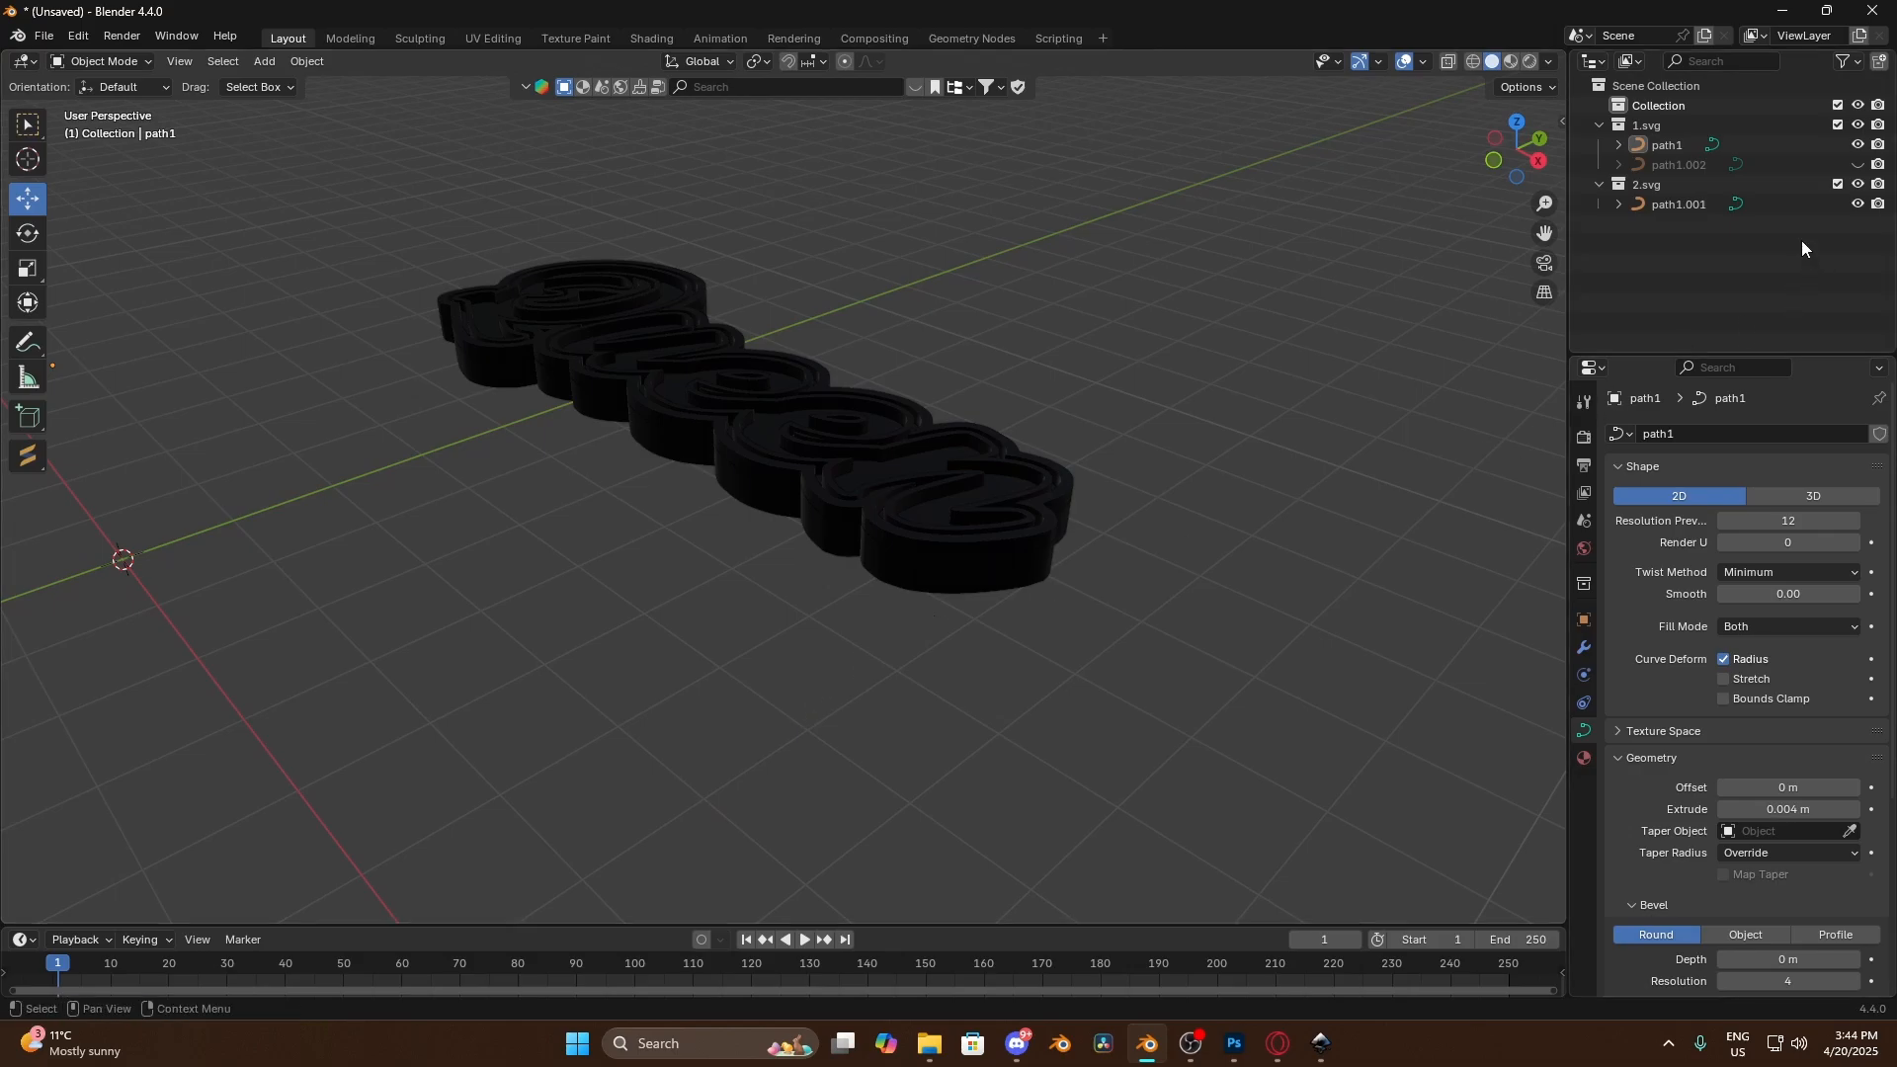
Hide the thin Queen outline, extrude its unhidden duplicate to 0.12 m, and hide the duplicate again
{"action": "left_click", "coordinate": [1858, 144]}
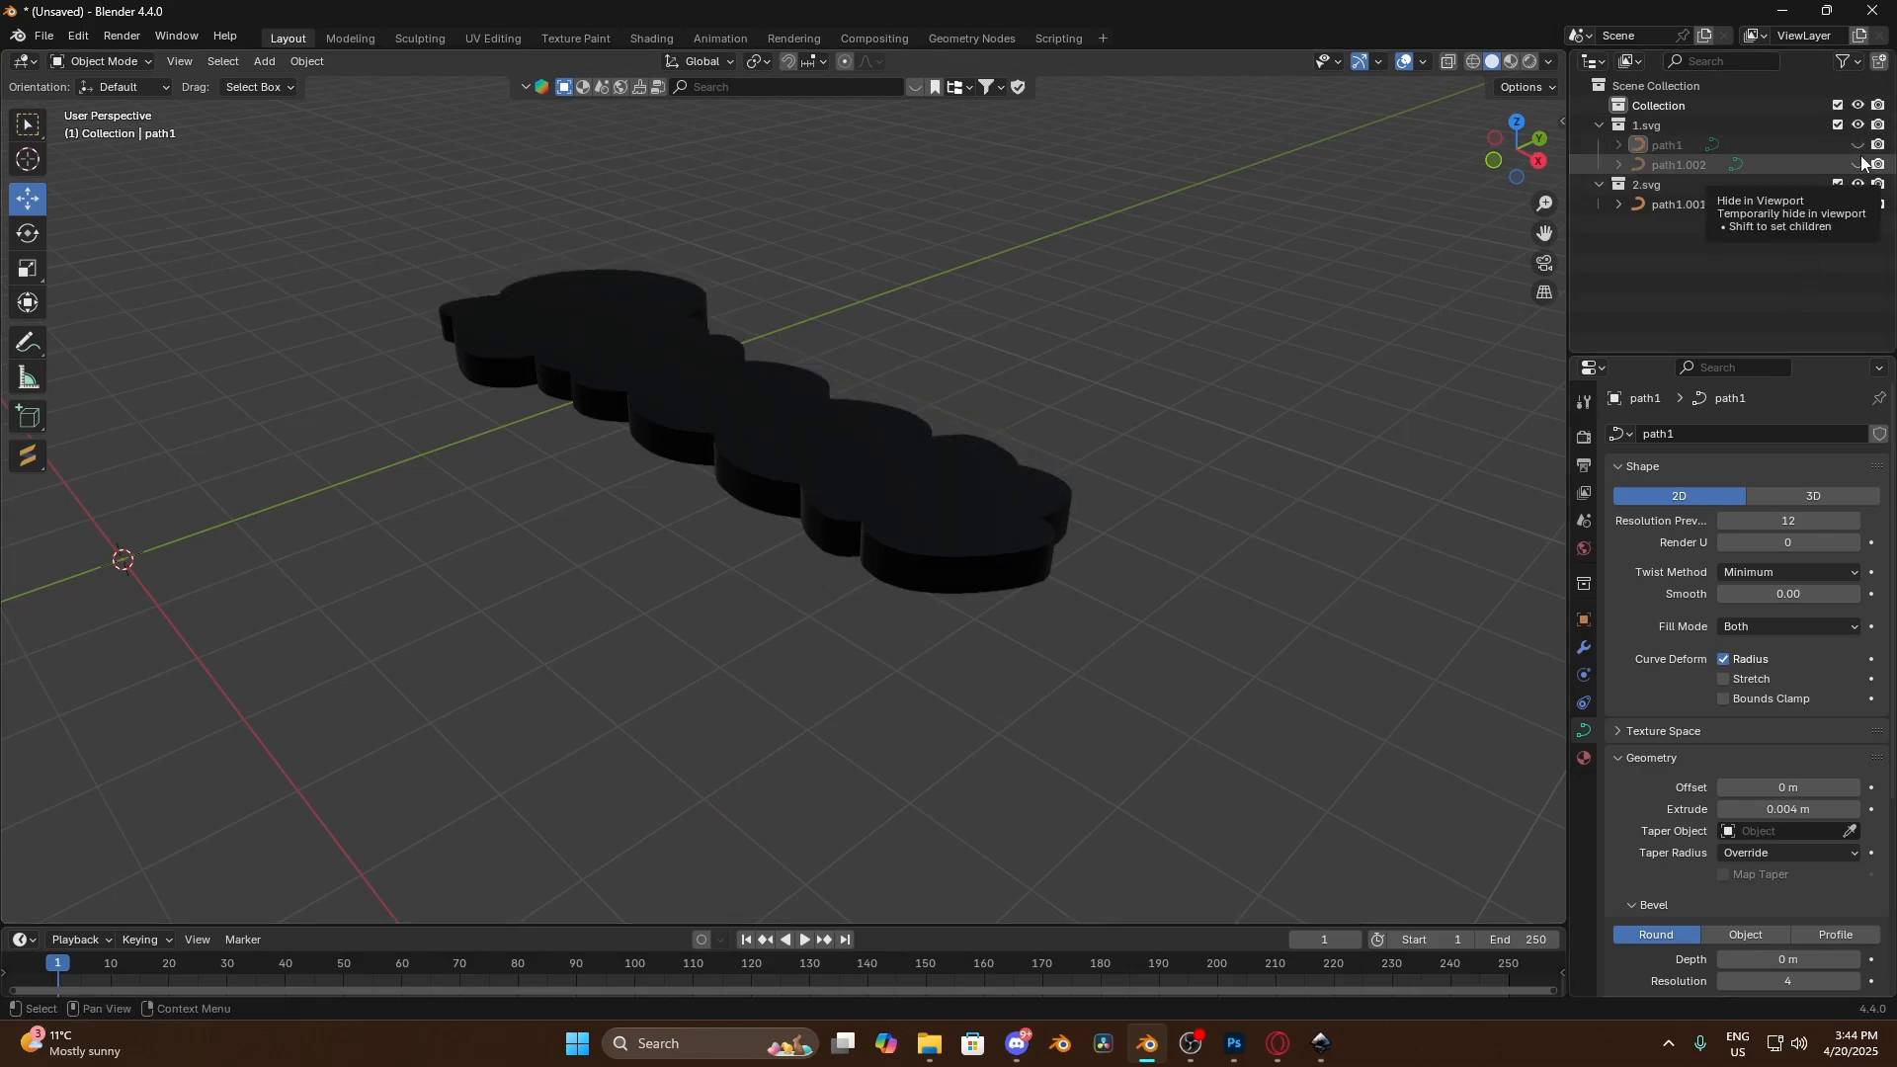
{"action": "left_click", "coordinate": [1858, 164]}
{"action": "middle_click_drag", "start_coordinate": [1559, 342], "coordinate": [991, 536]}
{"action": "left_click", "coordinate": [1695, 158]}
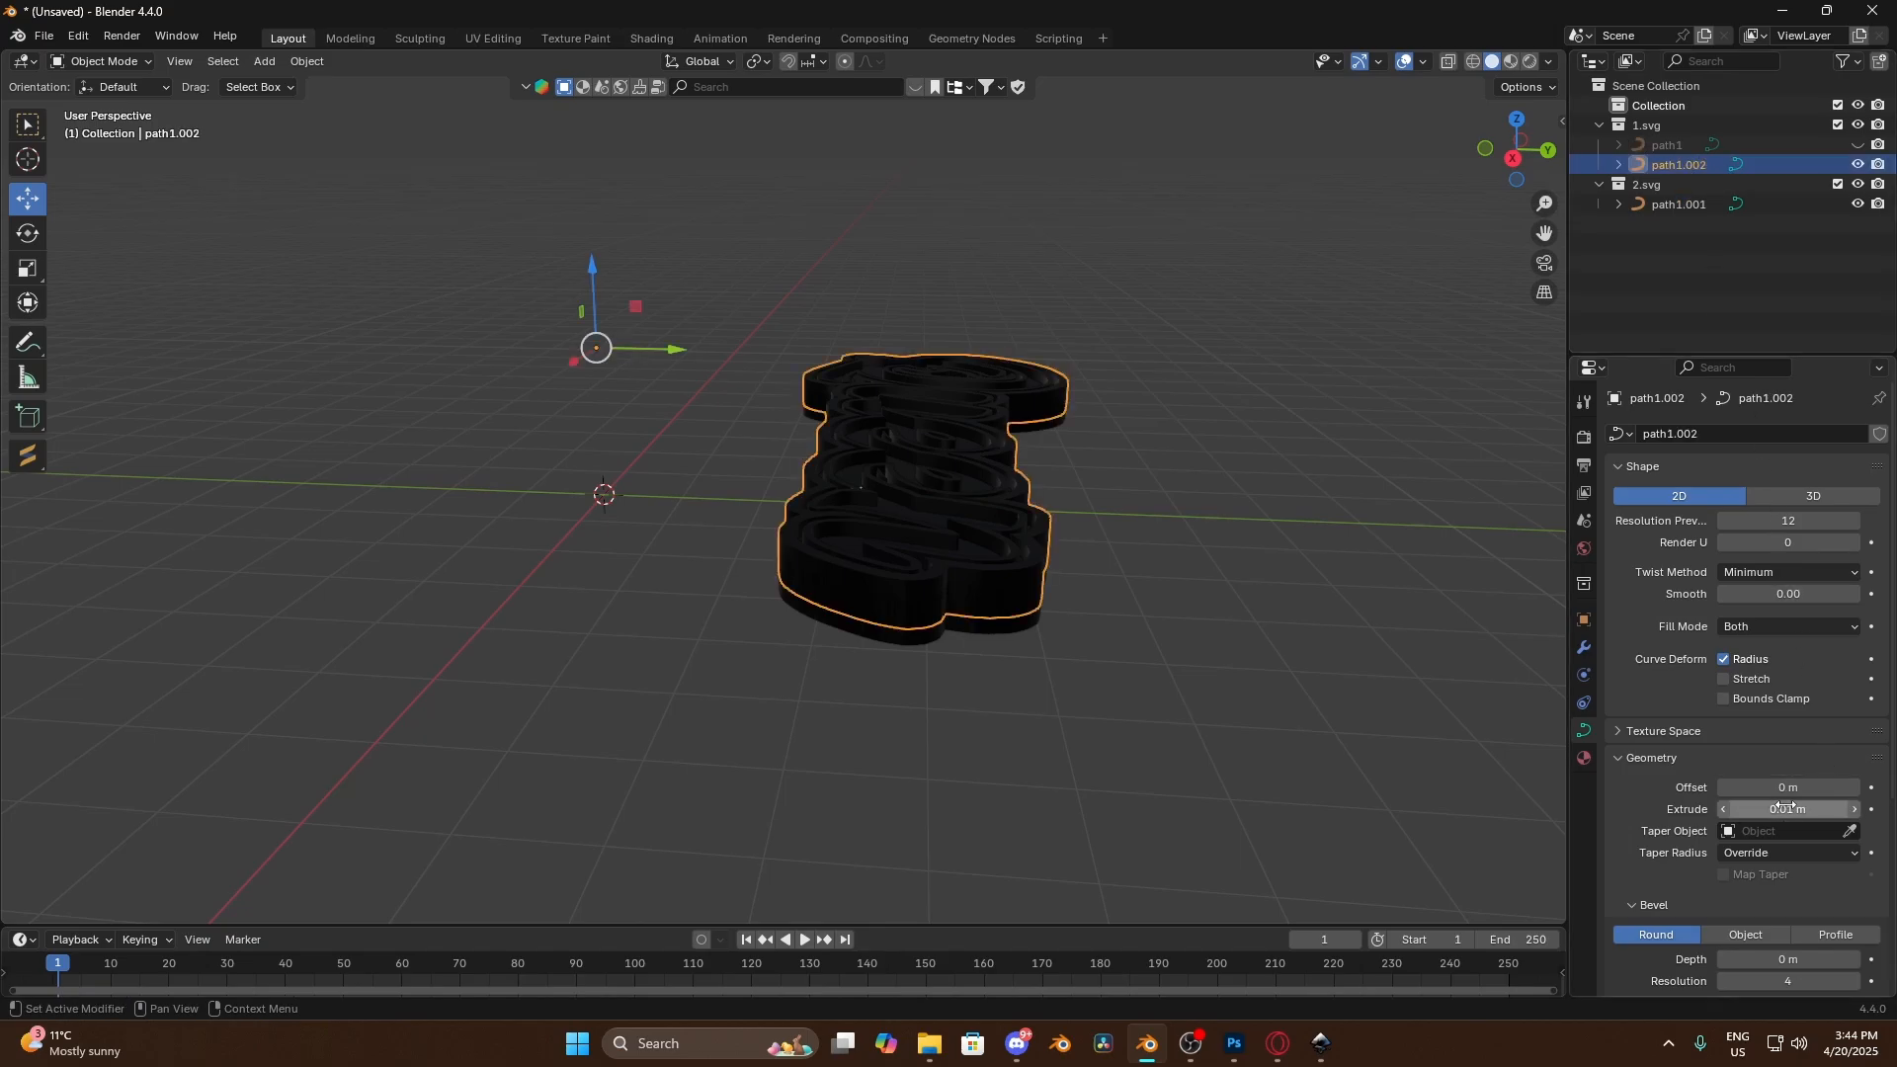
{"action": "left_click_drag", "start_coordinate": [1787, 809], "coordinate": [1889, 809]}
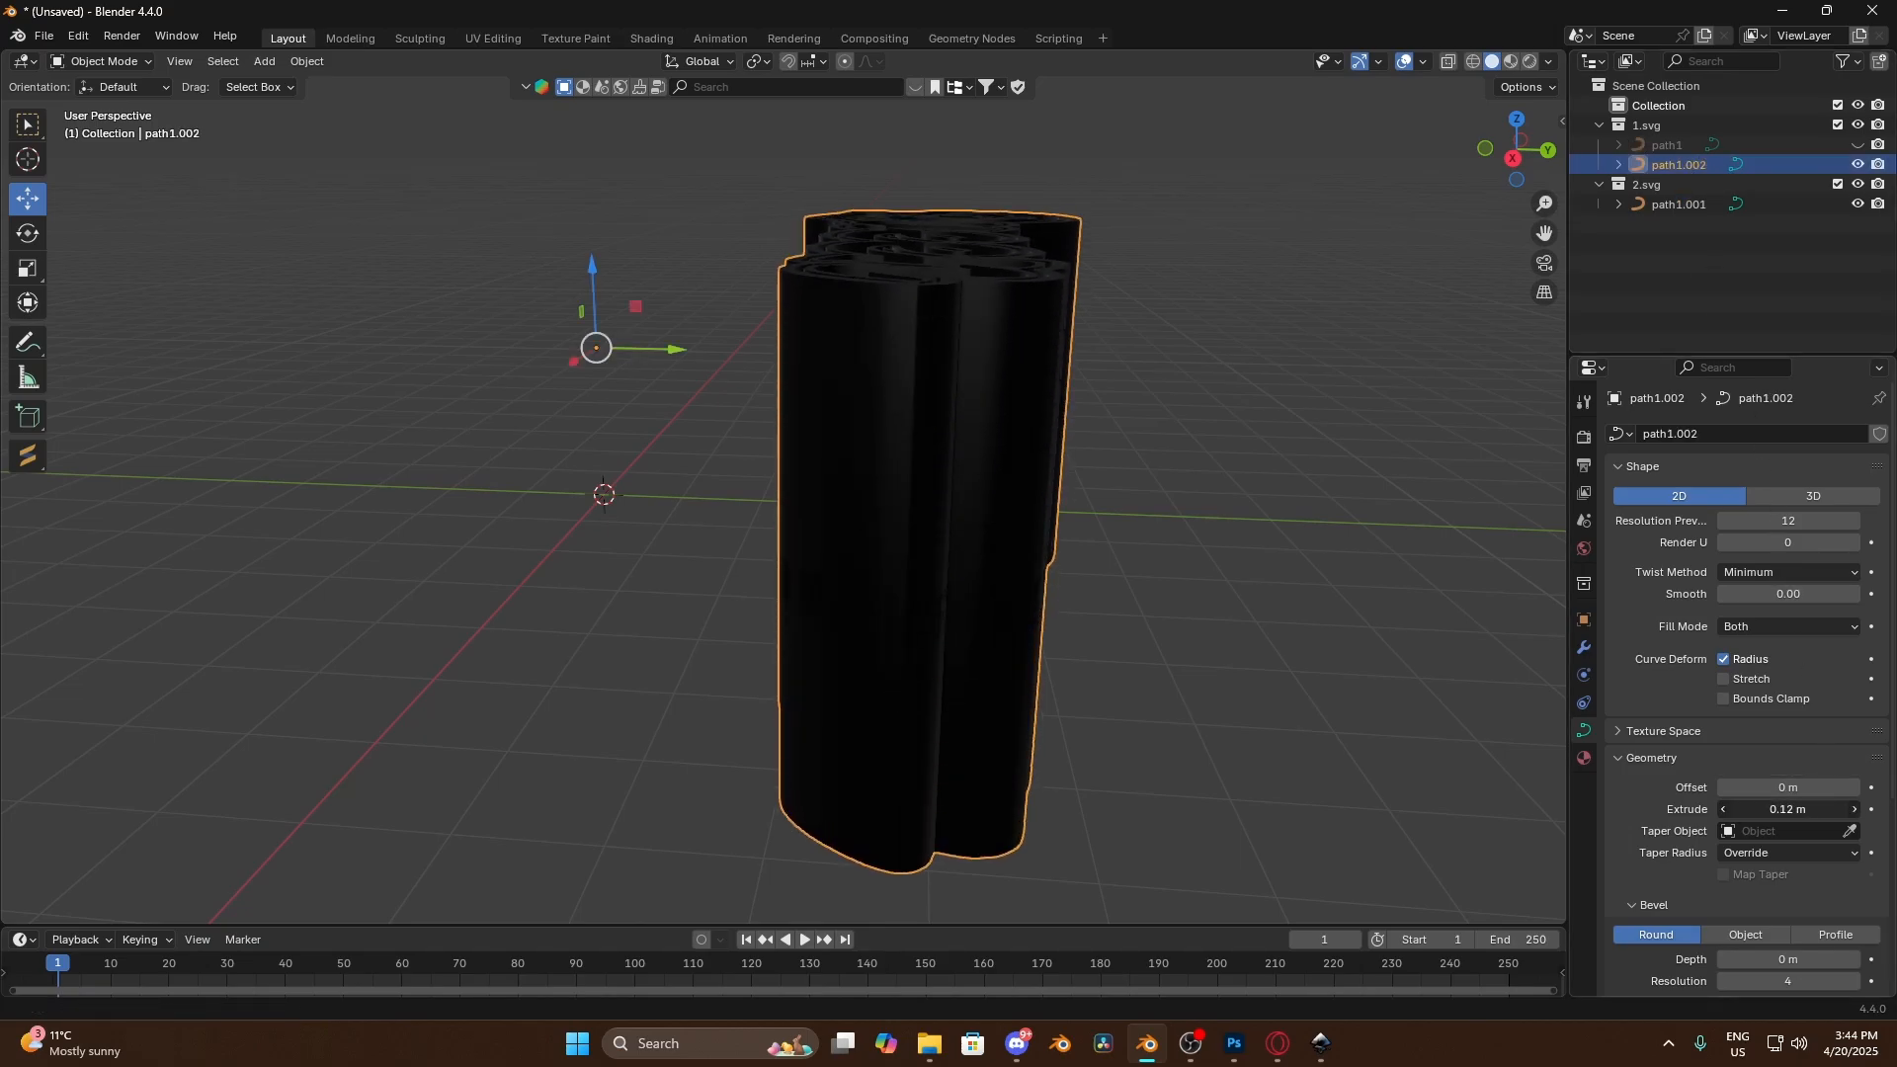
{"action": "middle_click_drag", "start_coordinate": [1294, 633], "coordinate": [1331, 592]}
{"action": "key", "text": "h"}
{"action": "middle_click_drag", "start_coordinate": [1152, 441], "coordinate": [1225, 514]}
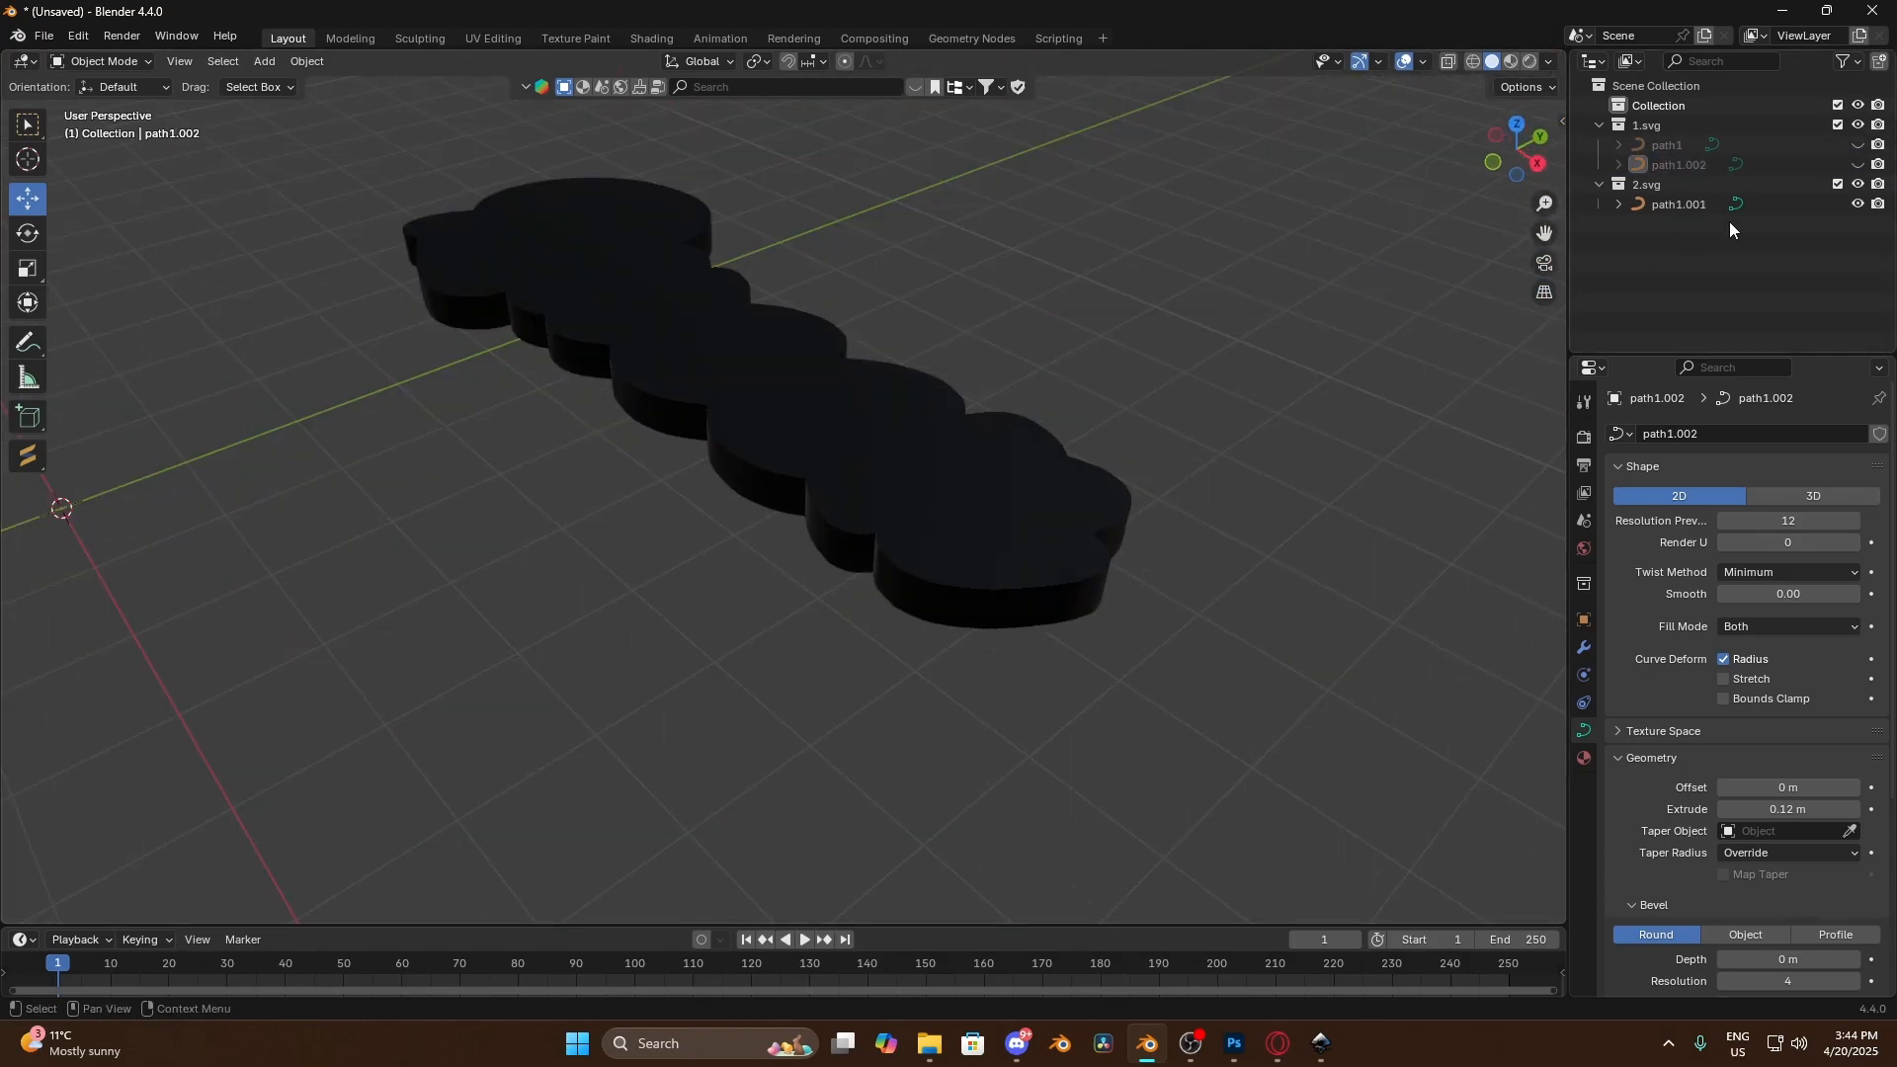
Unhide both Queen outlines, select all three curves, and convert them to meshes
{"action": "left_click", "coordinate": [1857, 145]}
{"action": "left_click", "coordinate": [1857, 164]}
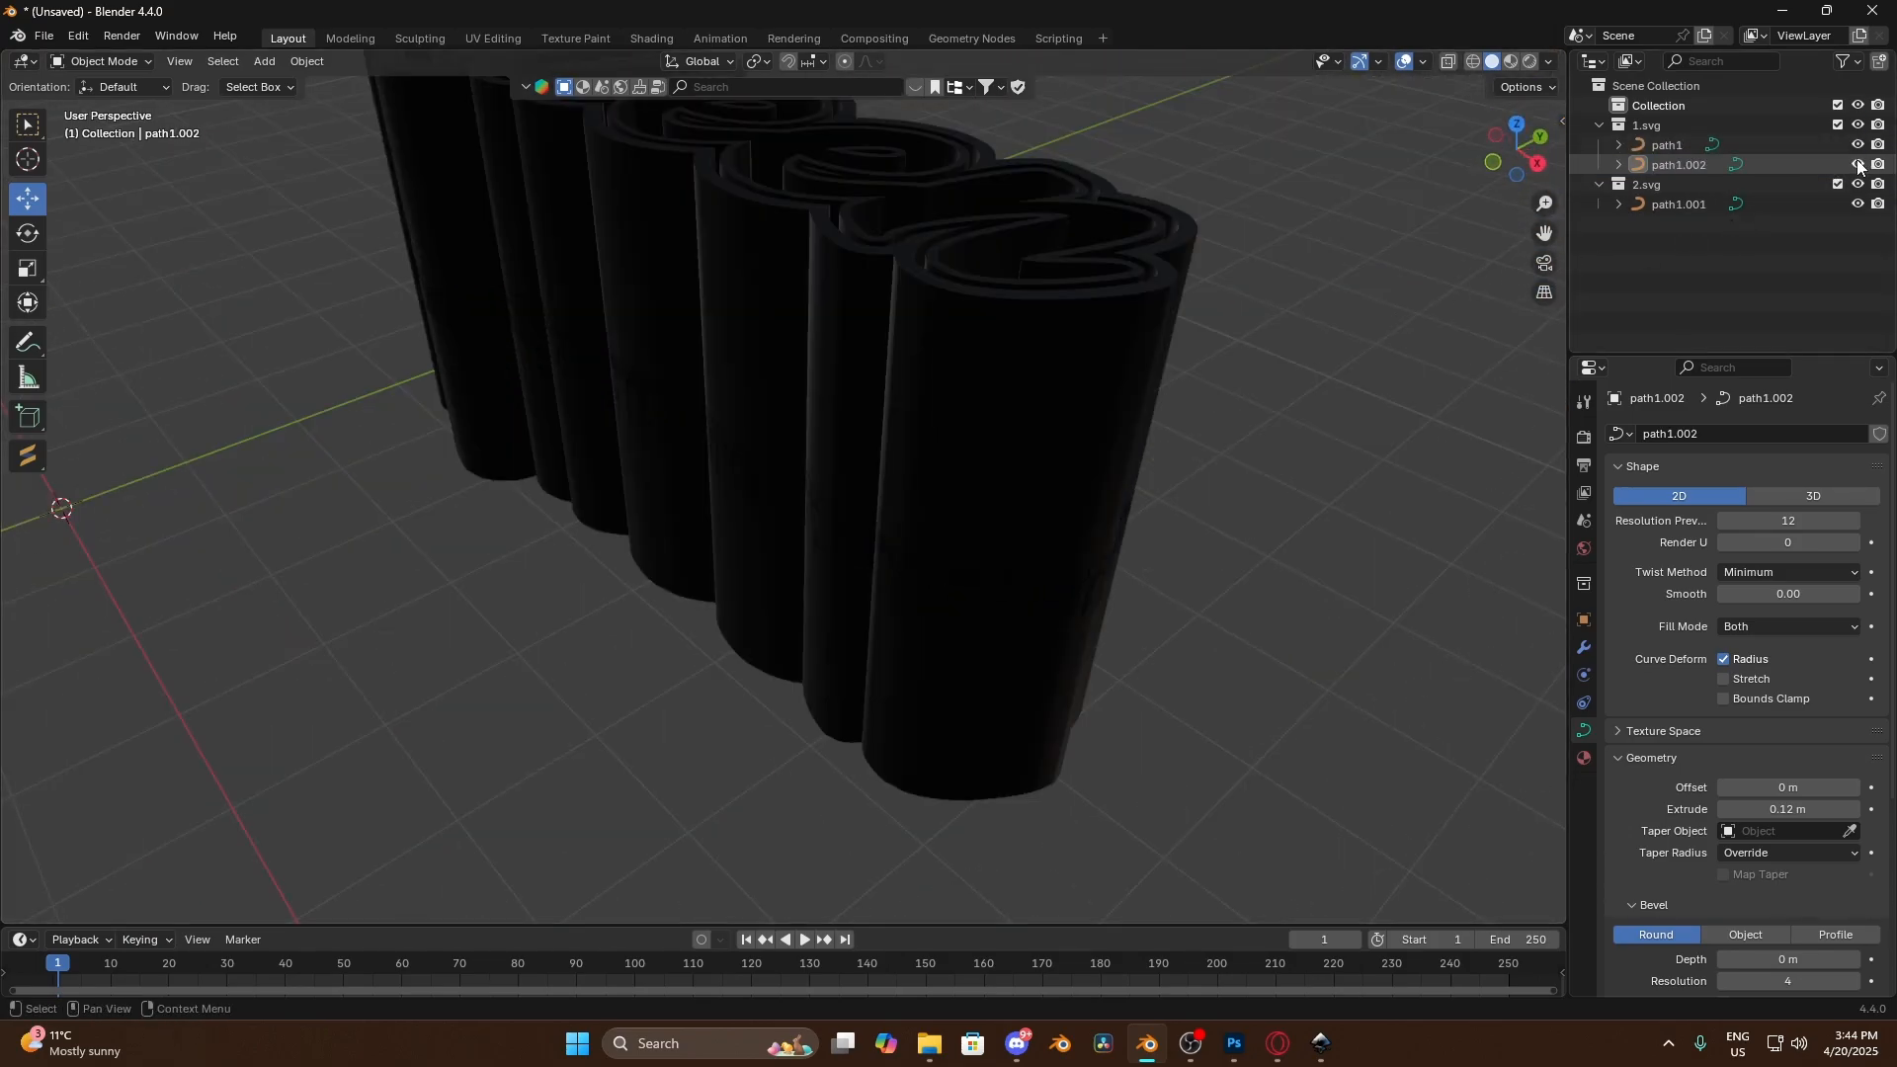
{"action": "key", "text": "a"}
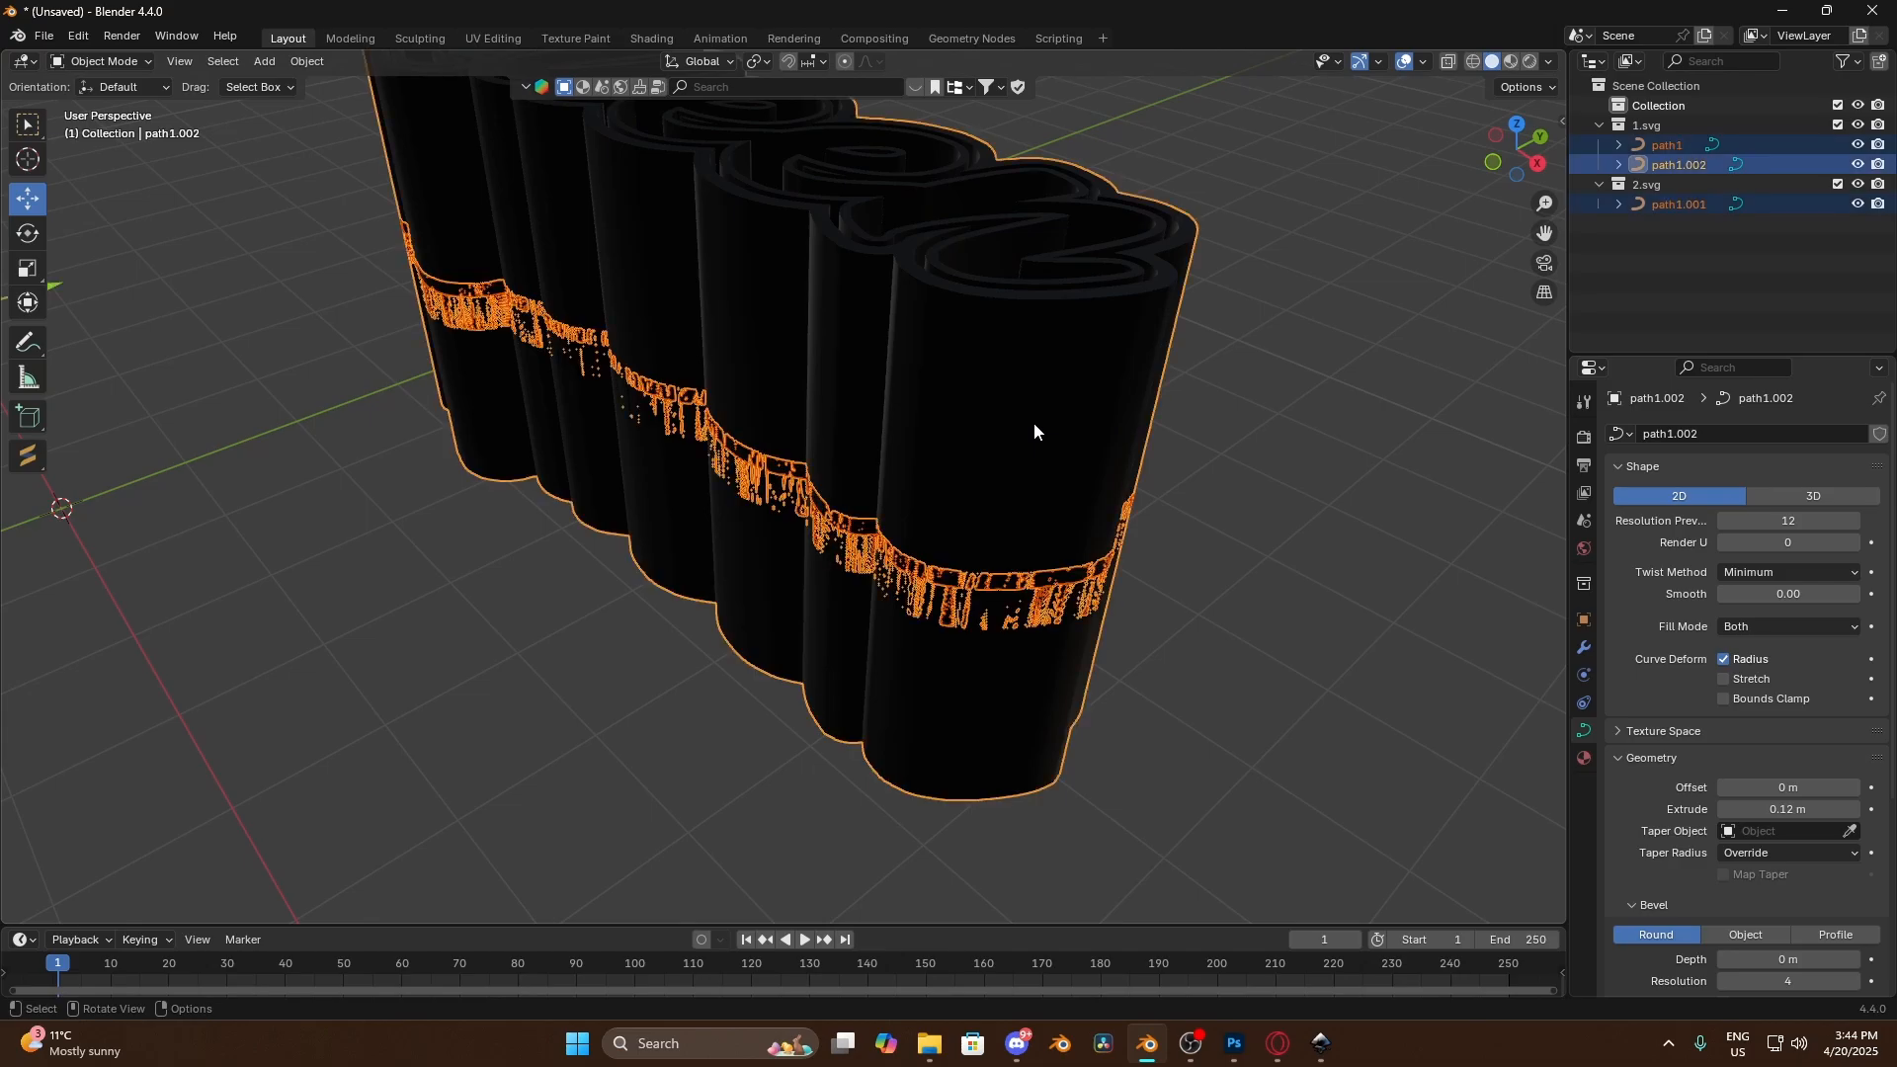
{"action": "right_click", "coordinate": [1034, 430]}
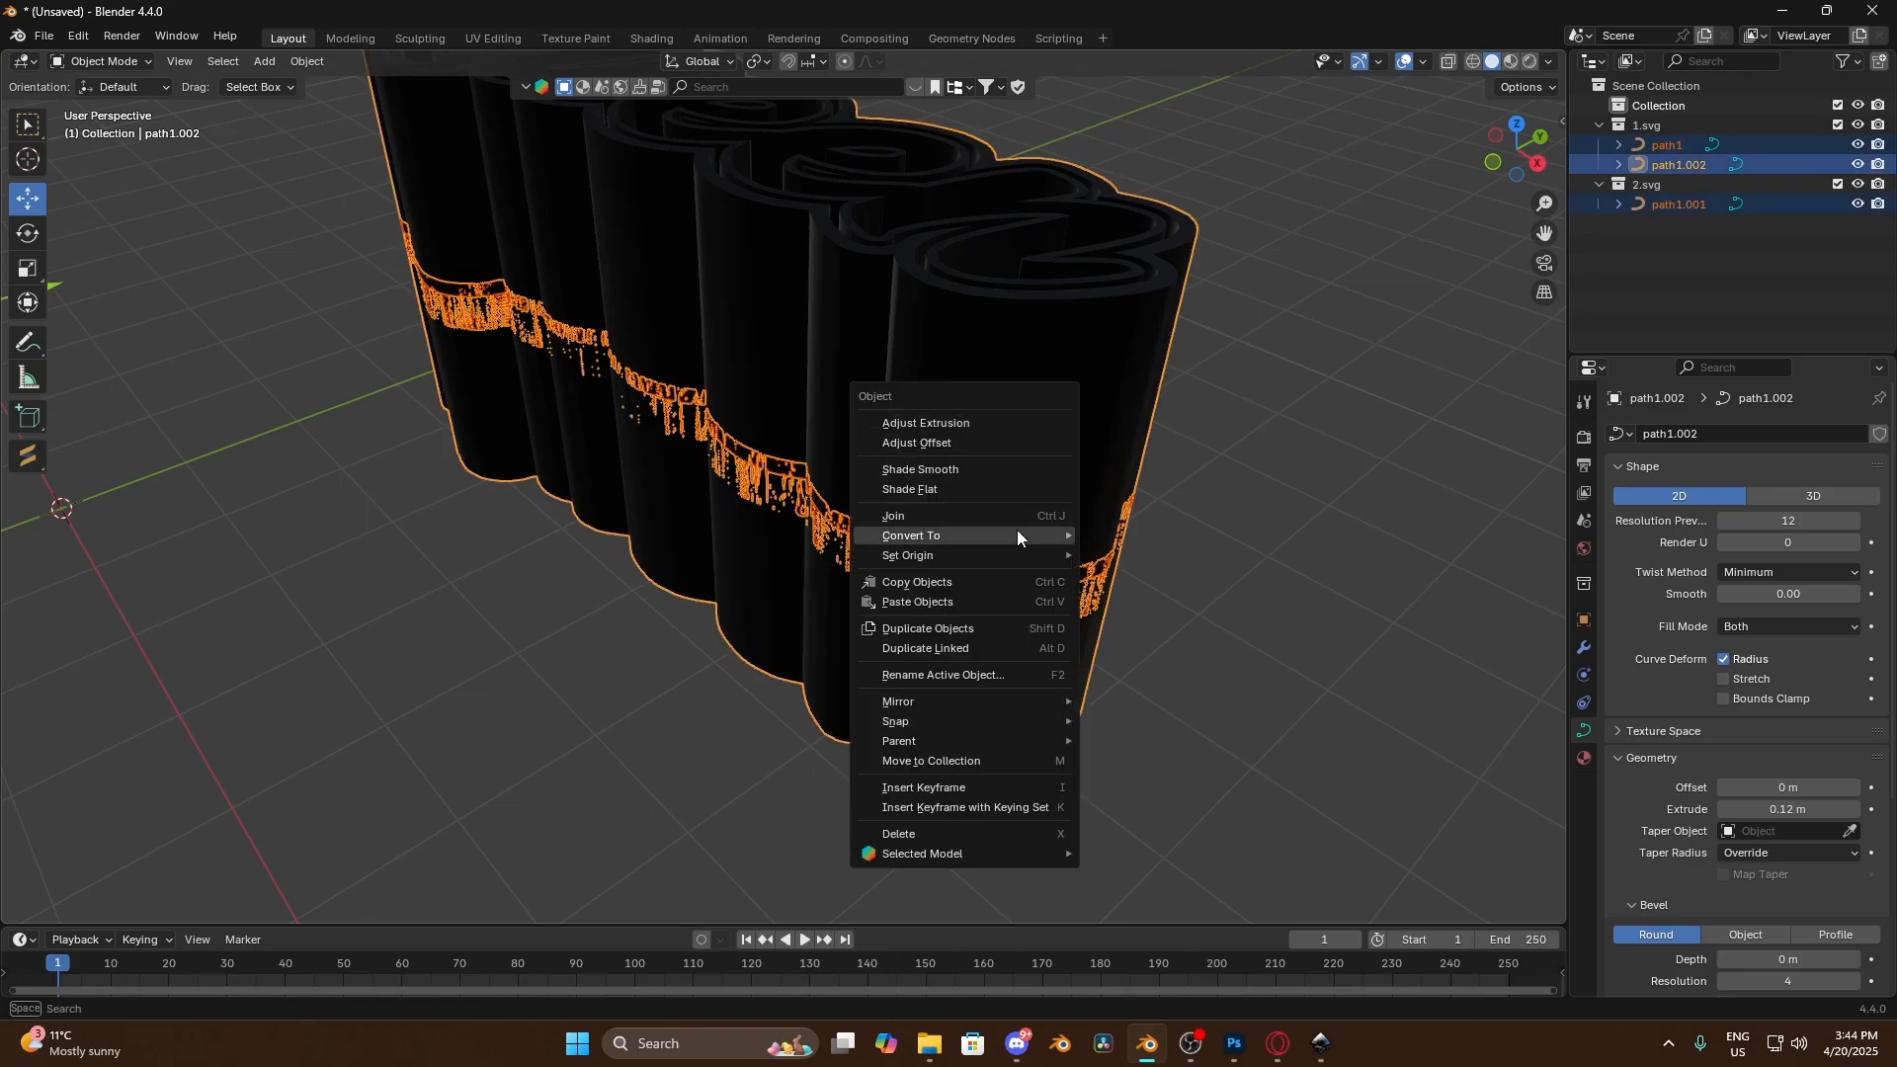
{"action": "mouse_move", "coordinate": [1022, 535]}
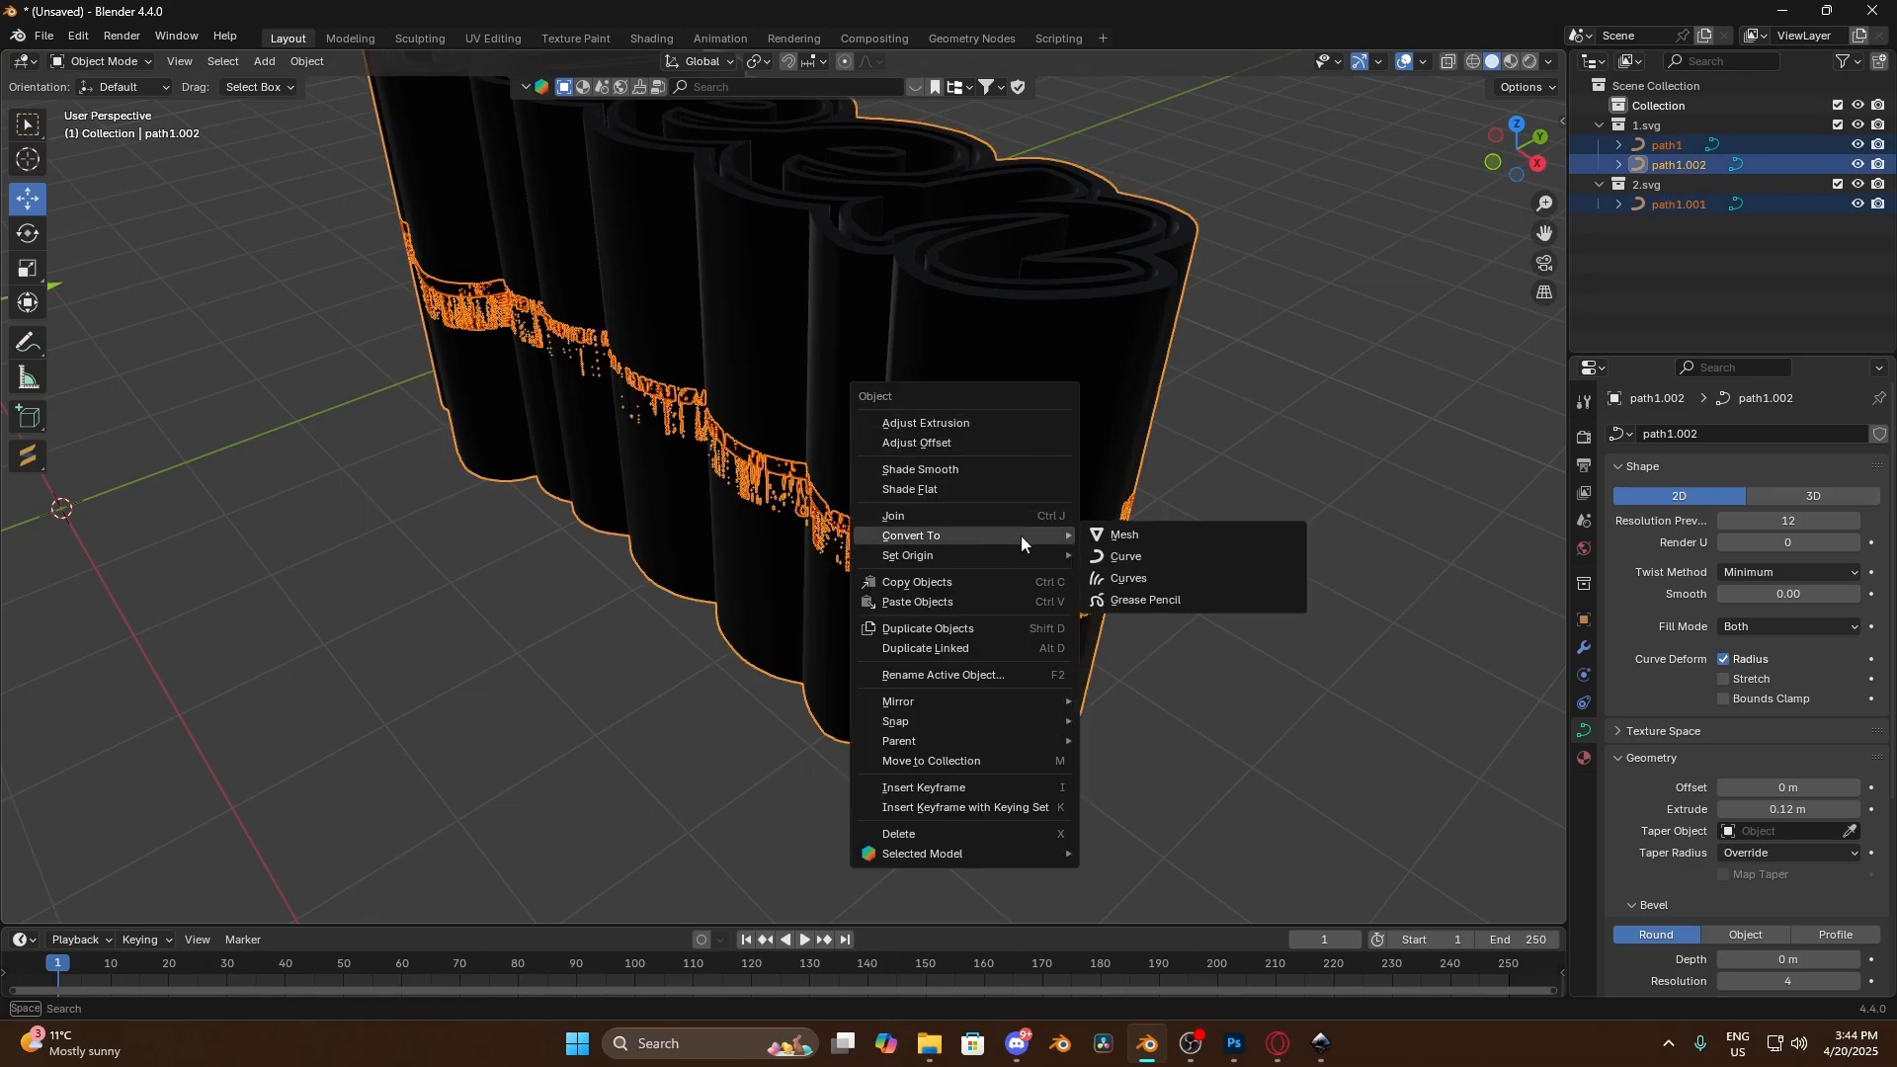
{"action": "left_click", "coordinate": [1149, 534]}
Delete the 2.svg and 1.svg collections while keeping their mesh objects in the scene
{"action": "left_click", "coordinate": [1678, 187]}
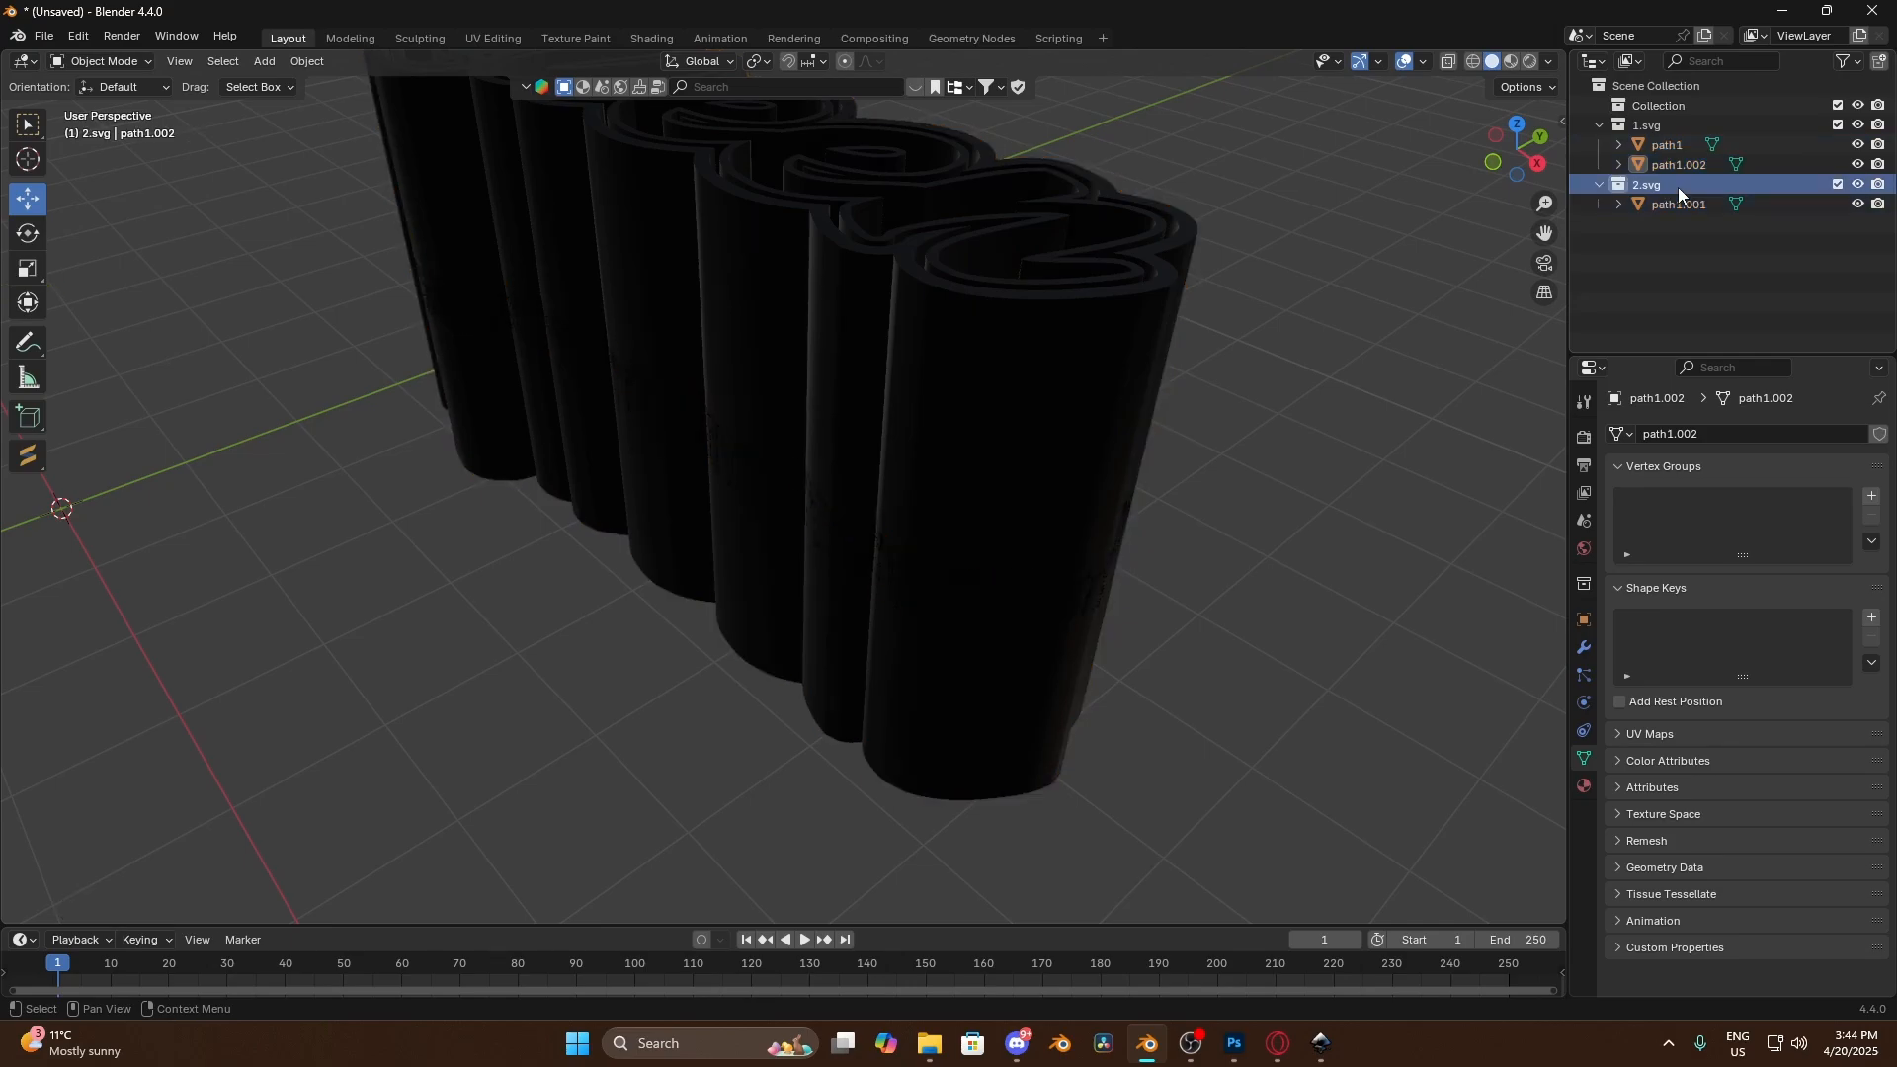
{"action": "key", "text": "Delete"}
{"action": "left_click", "coordinate": [1685, 126]}
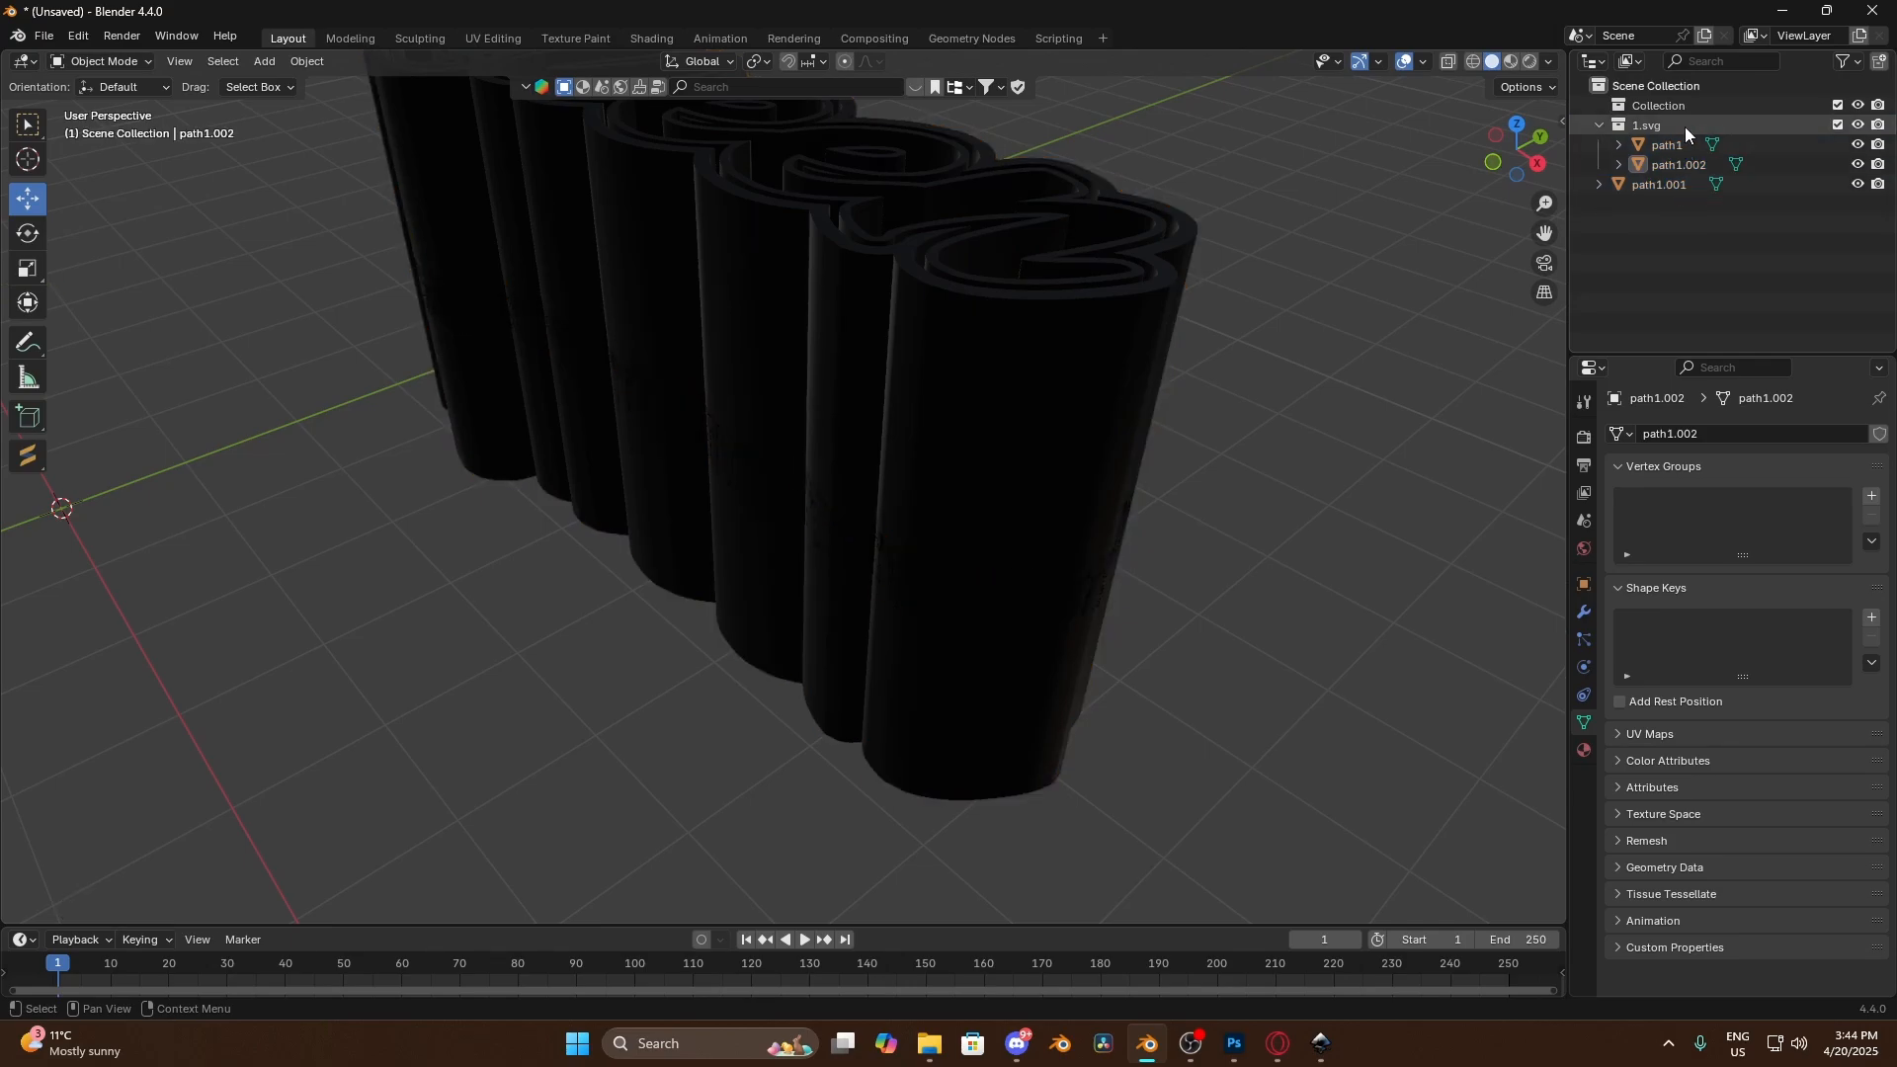
{"action": "key", "text": "Delete"}
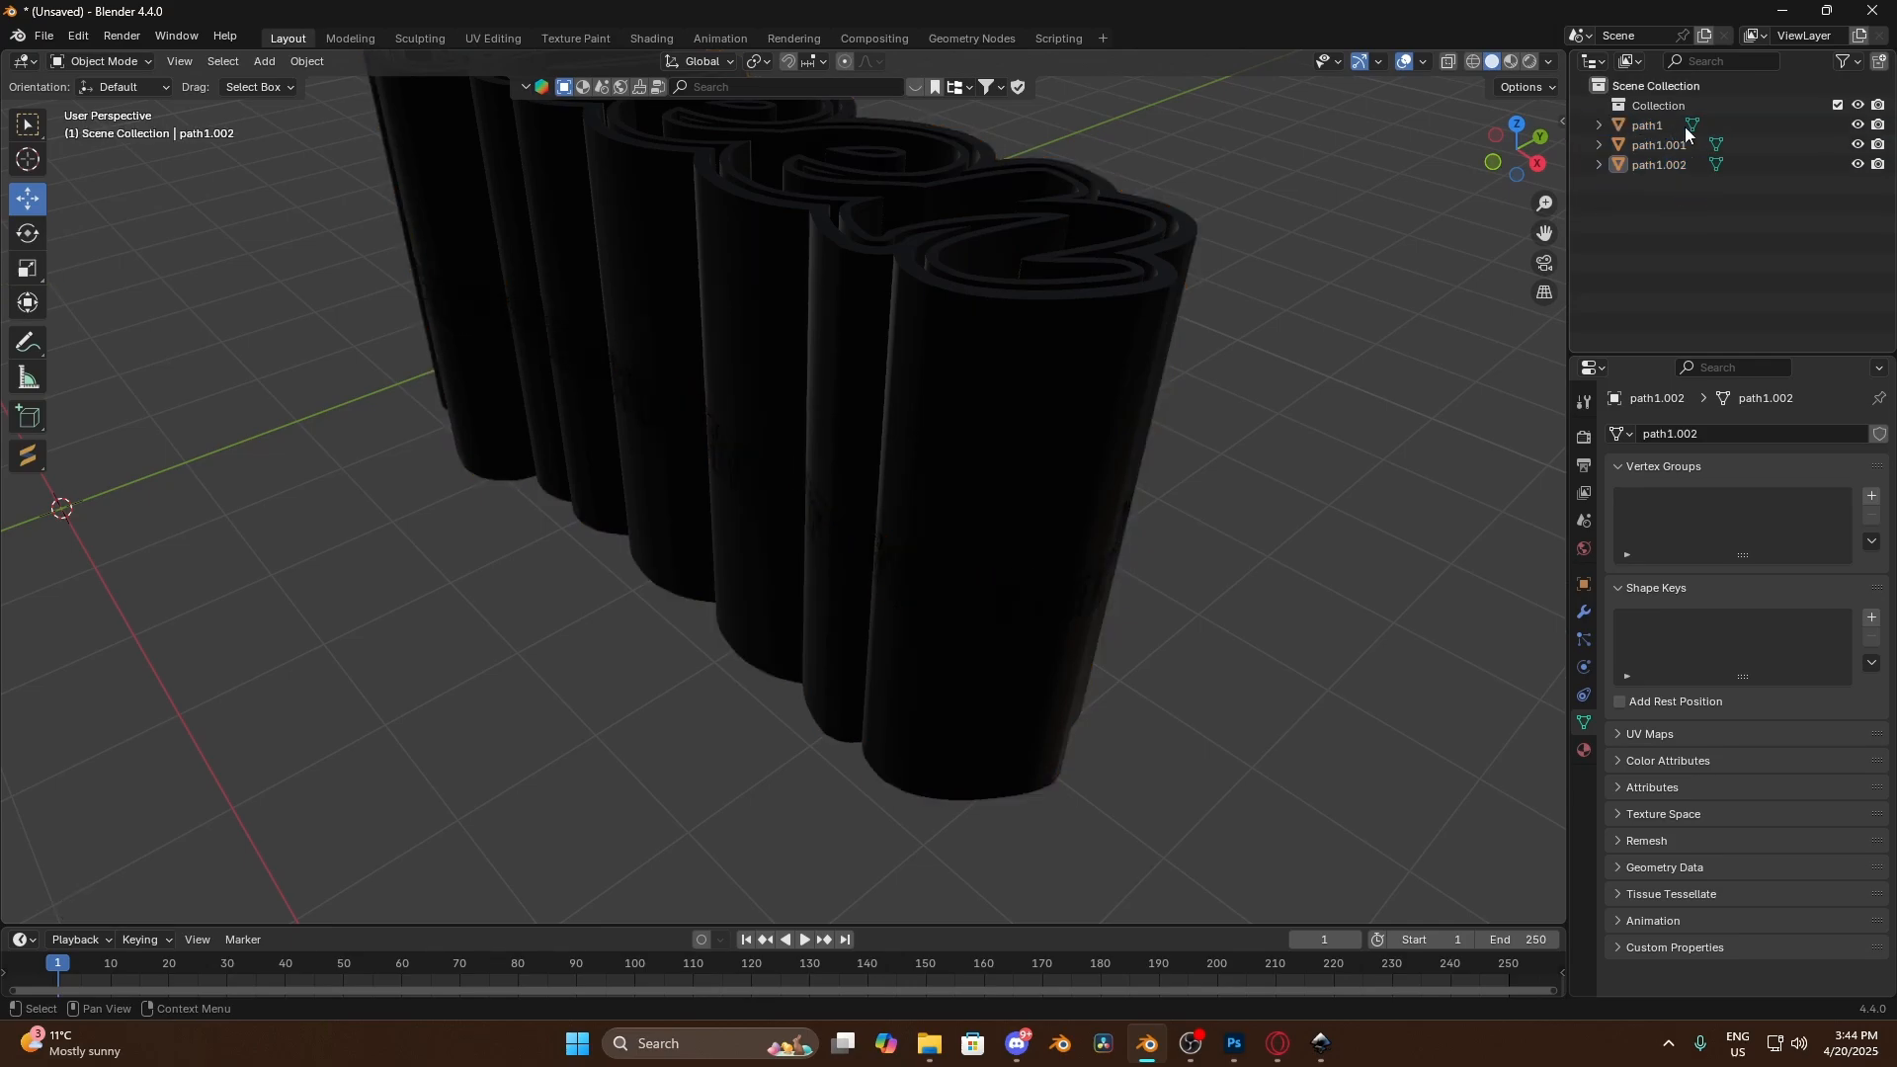
Hide the tall duplicate Queen outline, path1.002, in the viewport
{"action": "left_click", "coordinate": [1860, 146]}
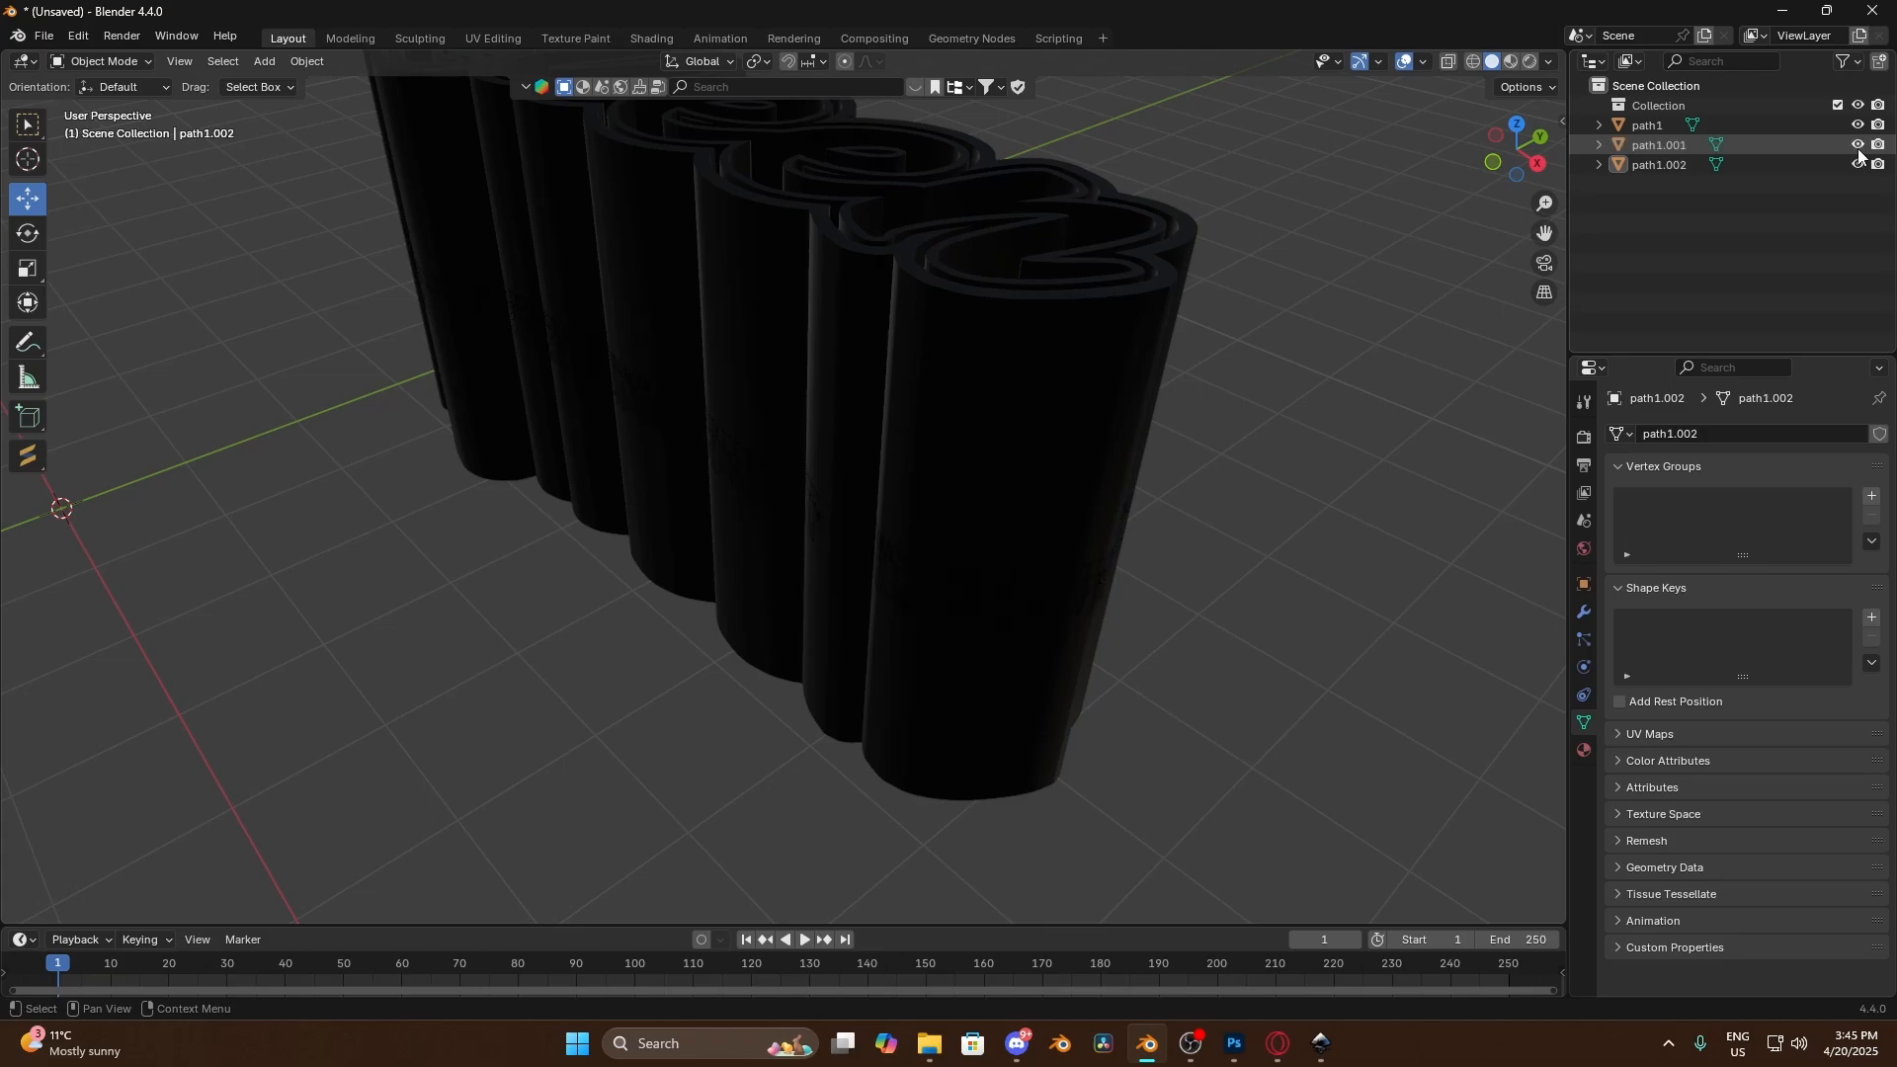
{"action": "left_click", "coordinate": [1860, 126]}
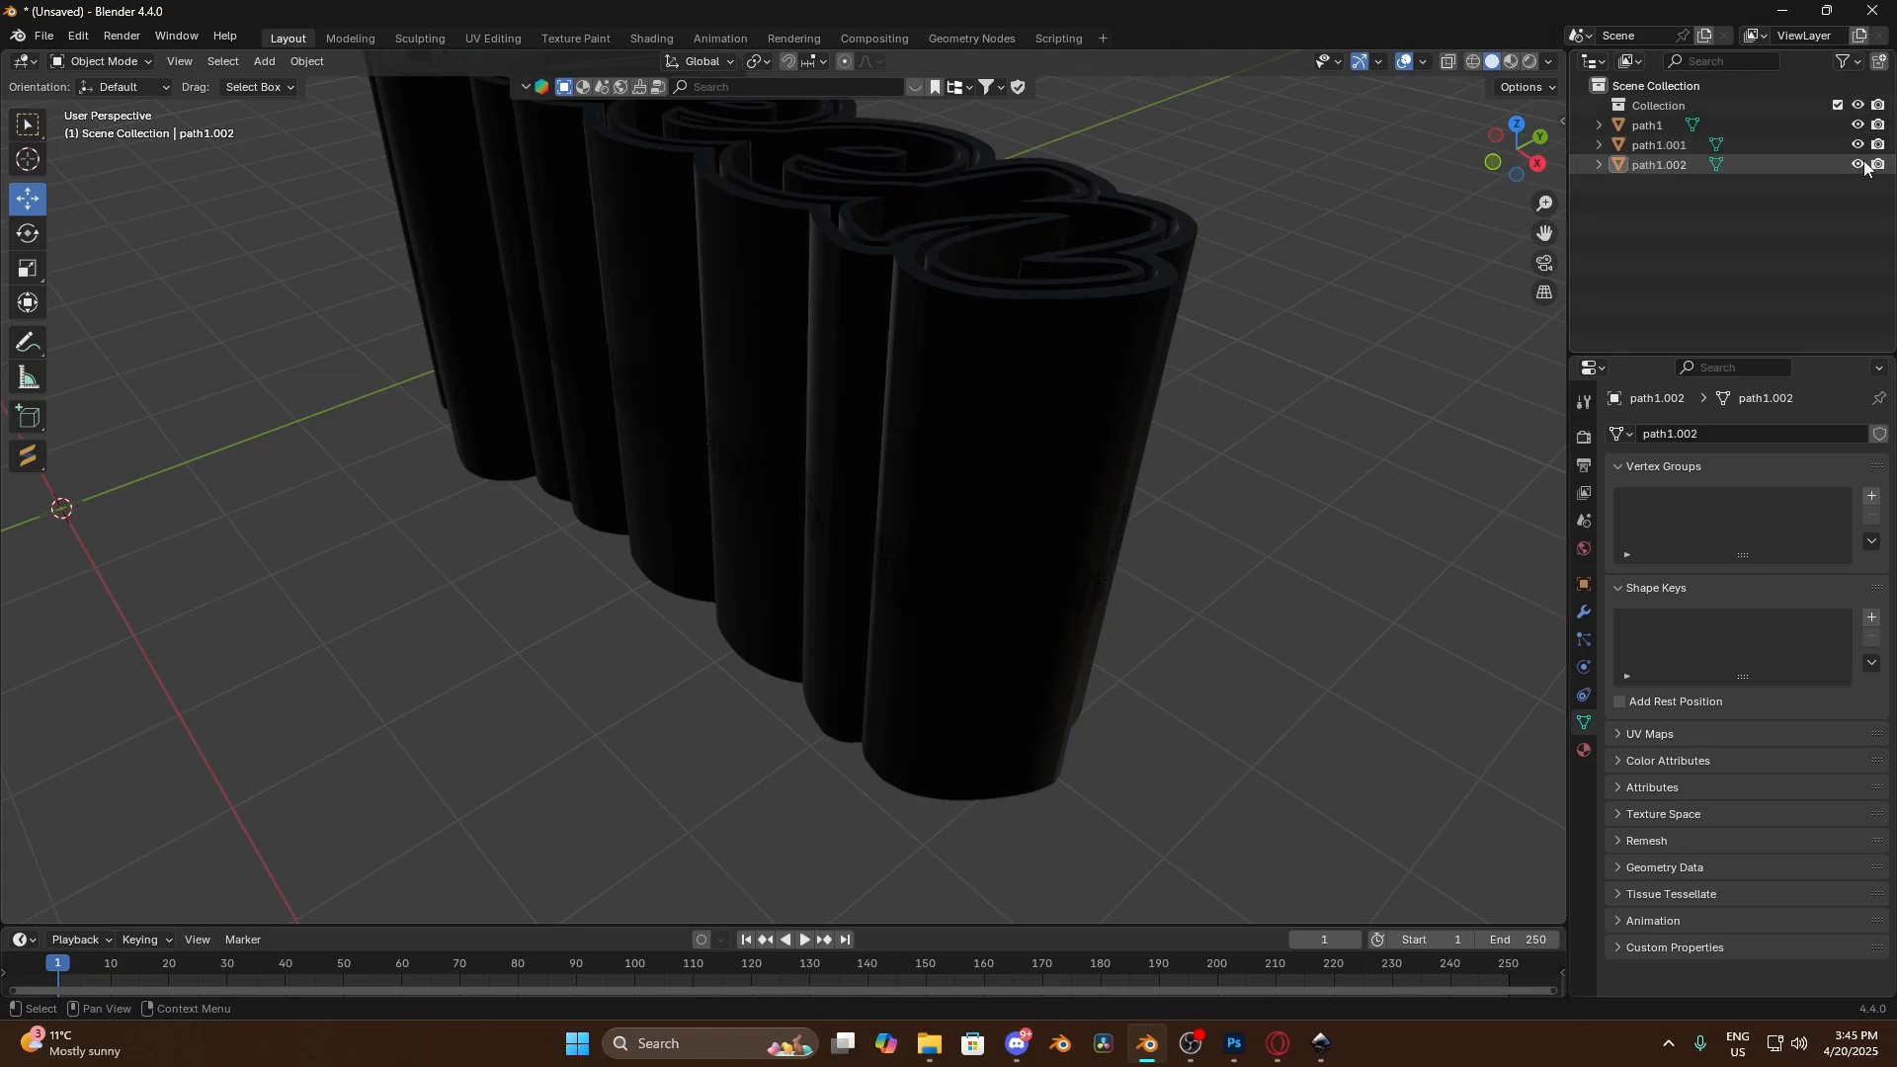
{"action": "left_click", "coordinate": [1858, 165]}
{"action": "scroll", "coordinate": [1179, 353], "scroll_direction": "down", "scroll_amount": 3}
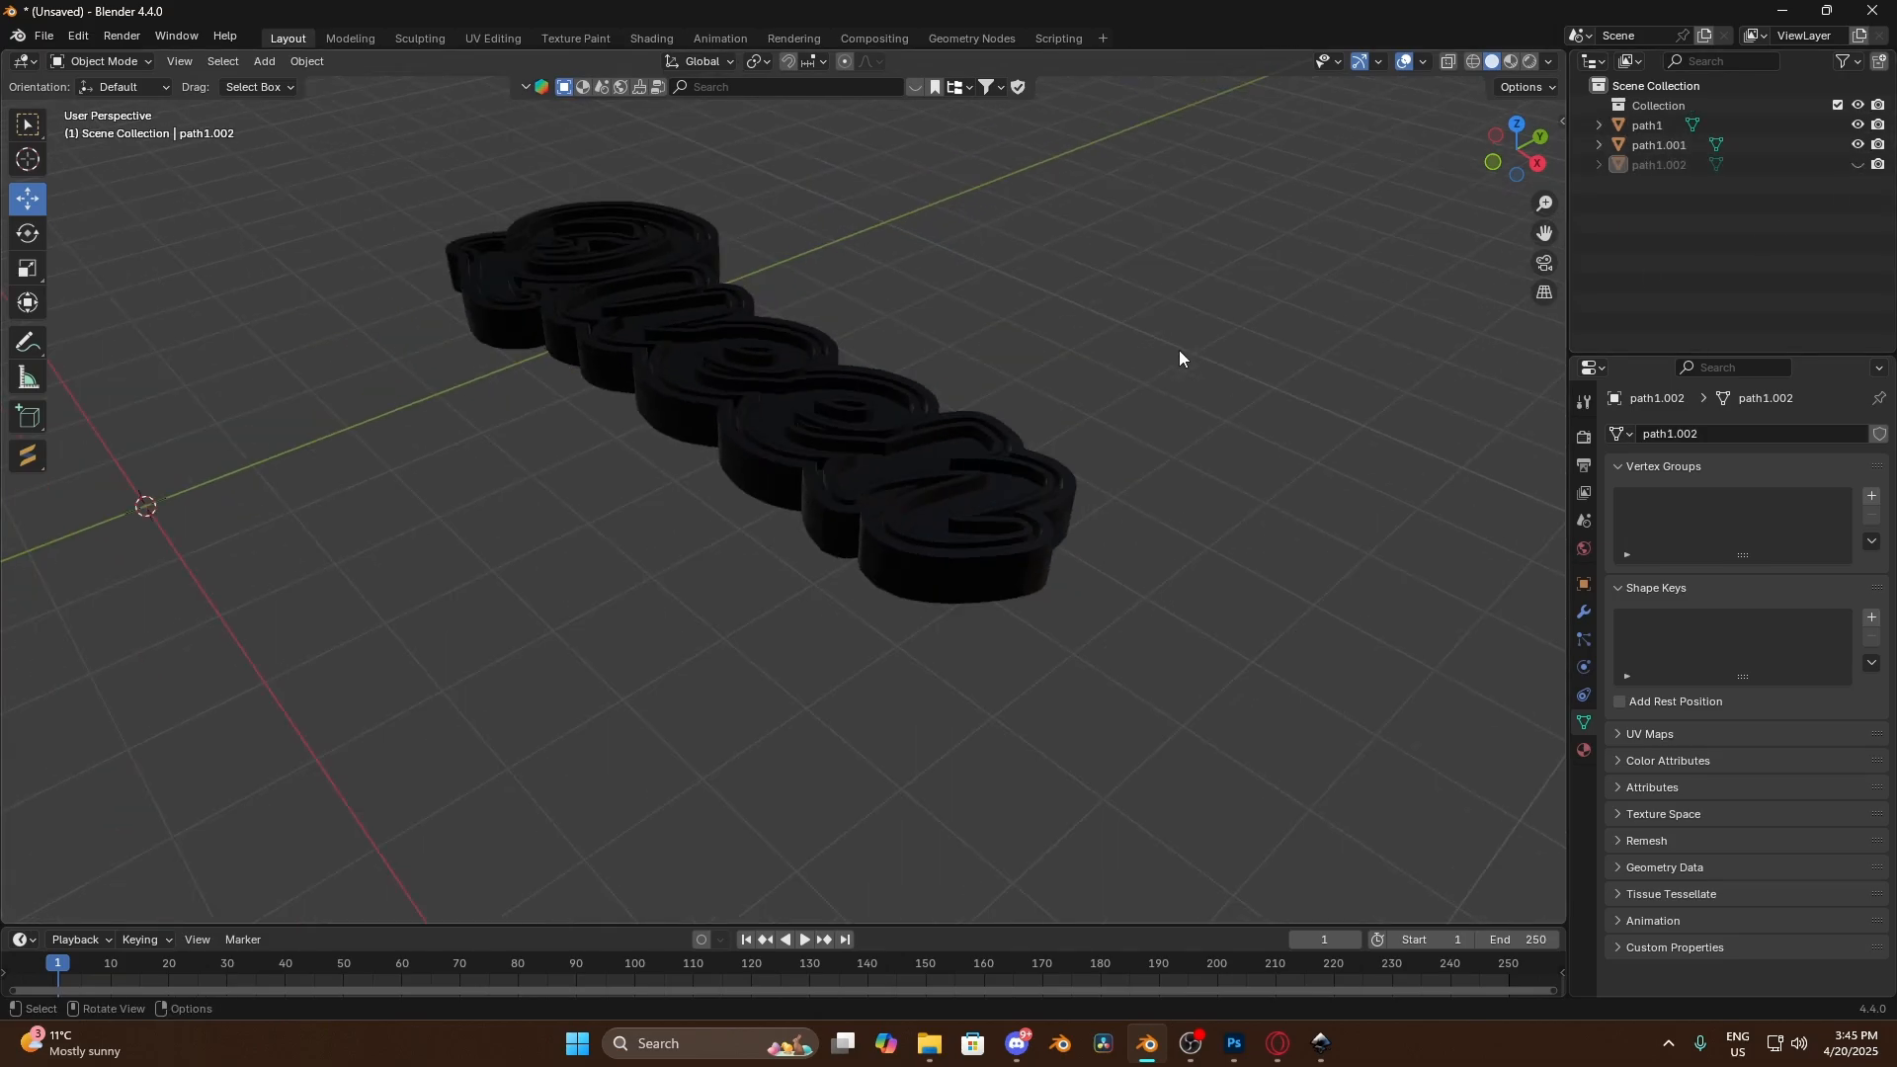
Remove the SVGMat.001 material slot from the solid Queen silhouette mesh
{"action": "left_click", "coordinate": [1017, 590]}
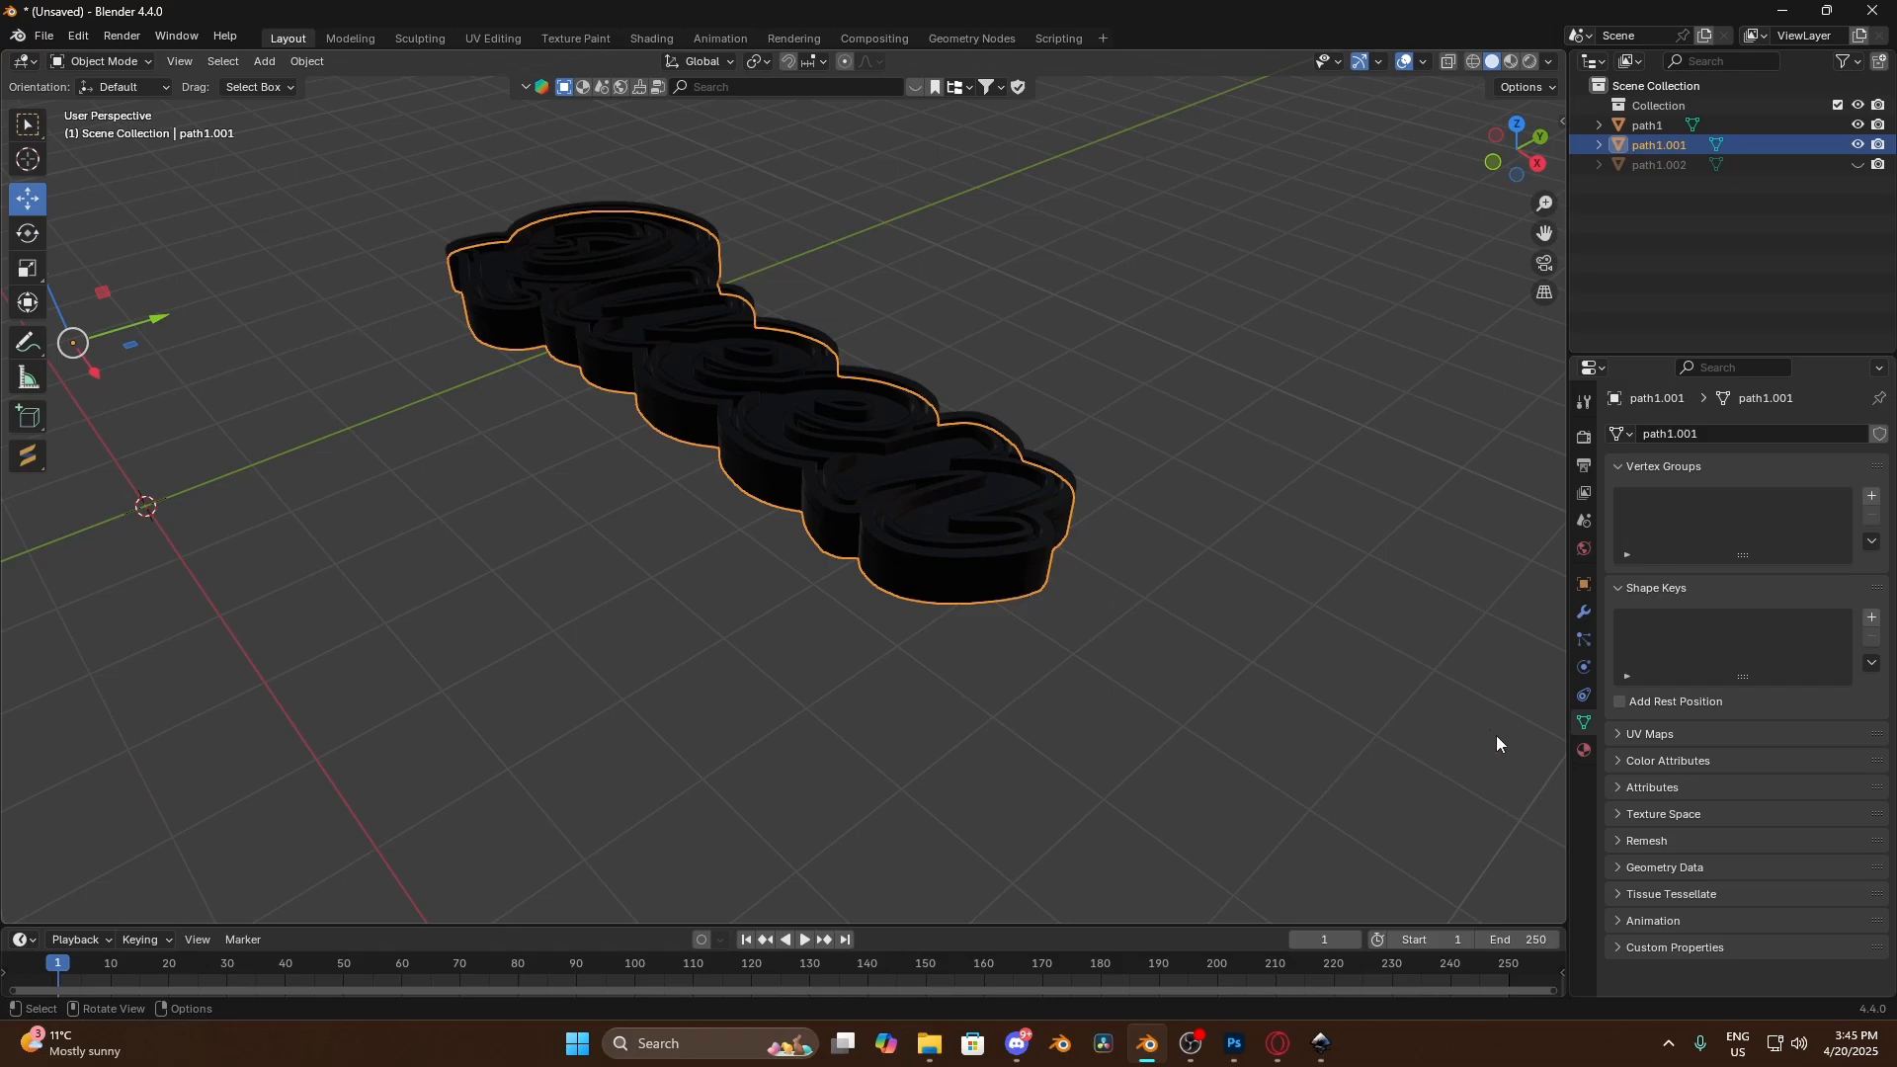
{"action": "left_click", "coordinate": [1583, 751]}
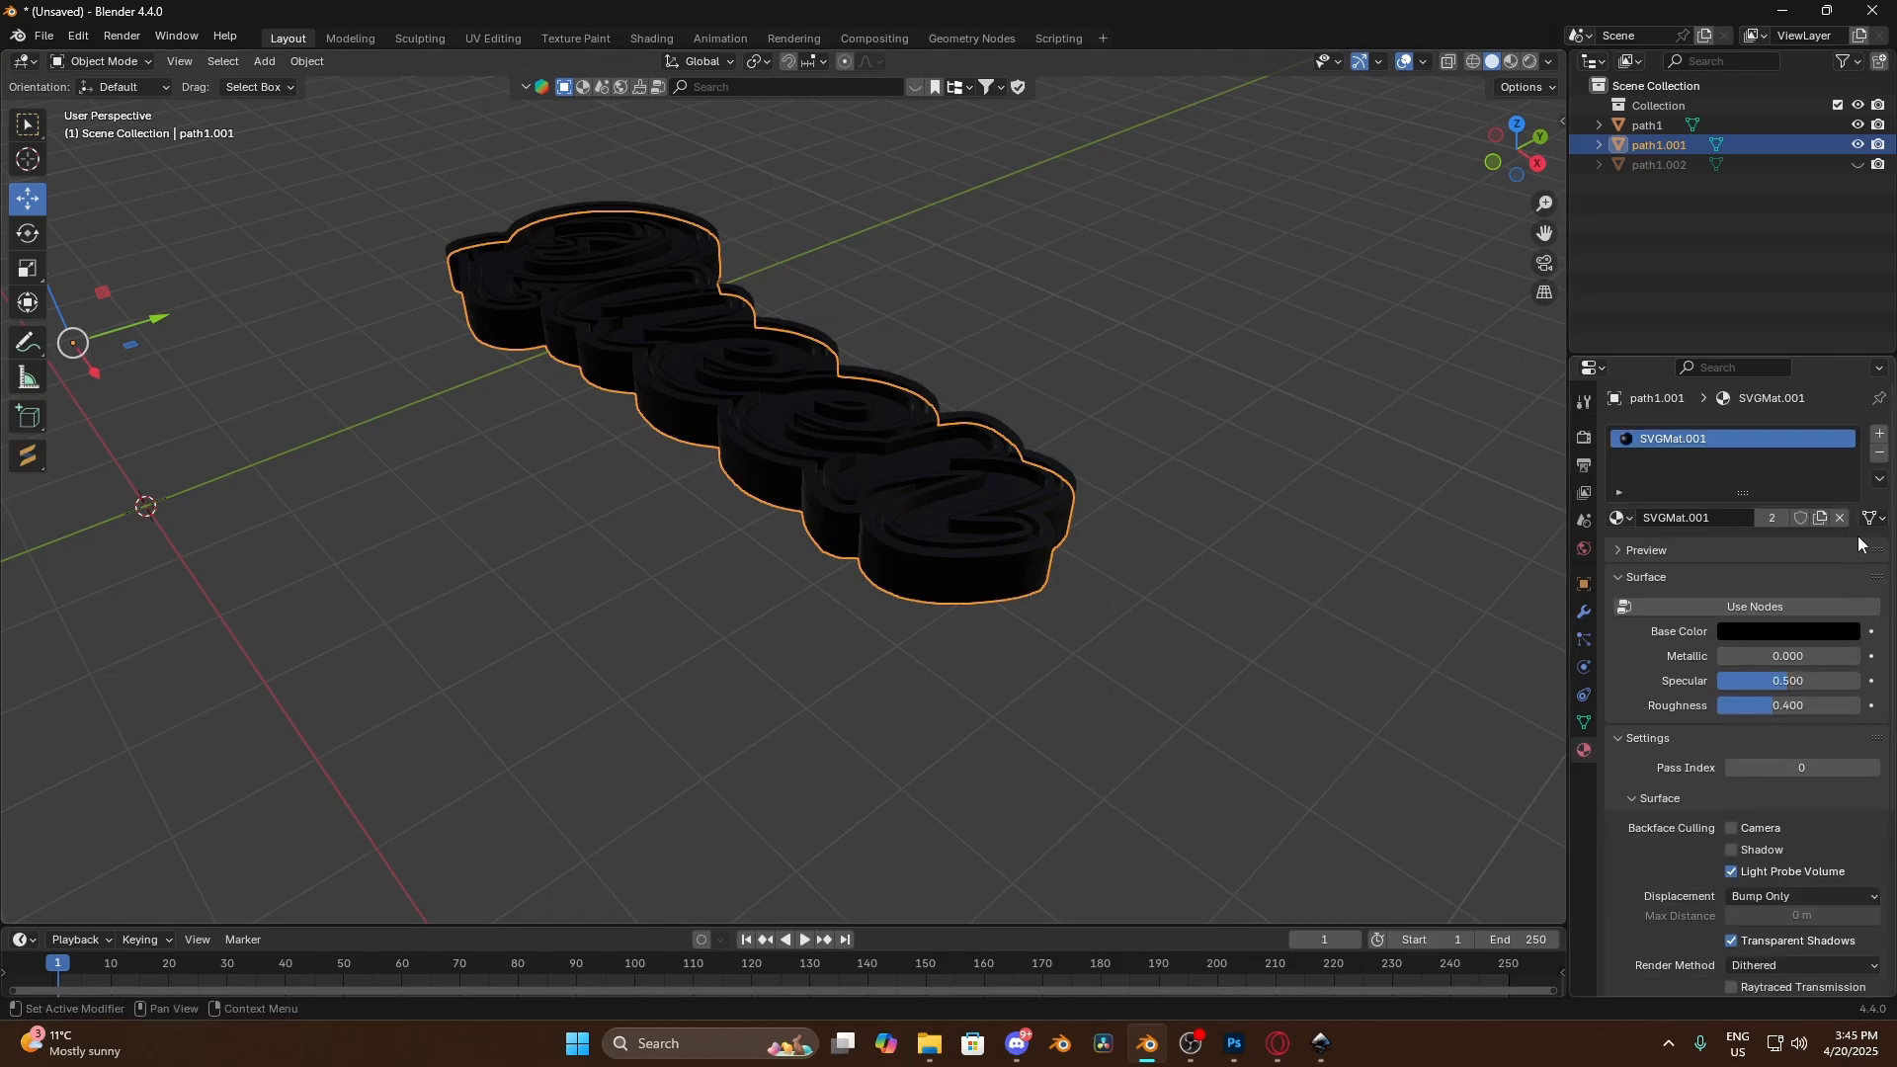
{"action": "left_click", "coordinate": [1880, 453]}
Examine from several angles how the black Queen outline sits on the solid base, with everything deselected
{"action": "middle_click_drag", "start_coordinate": [1209, 306], "coordinate": [1280, 442]}
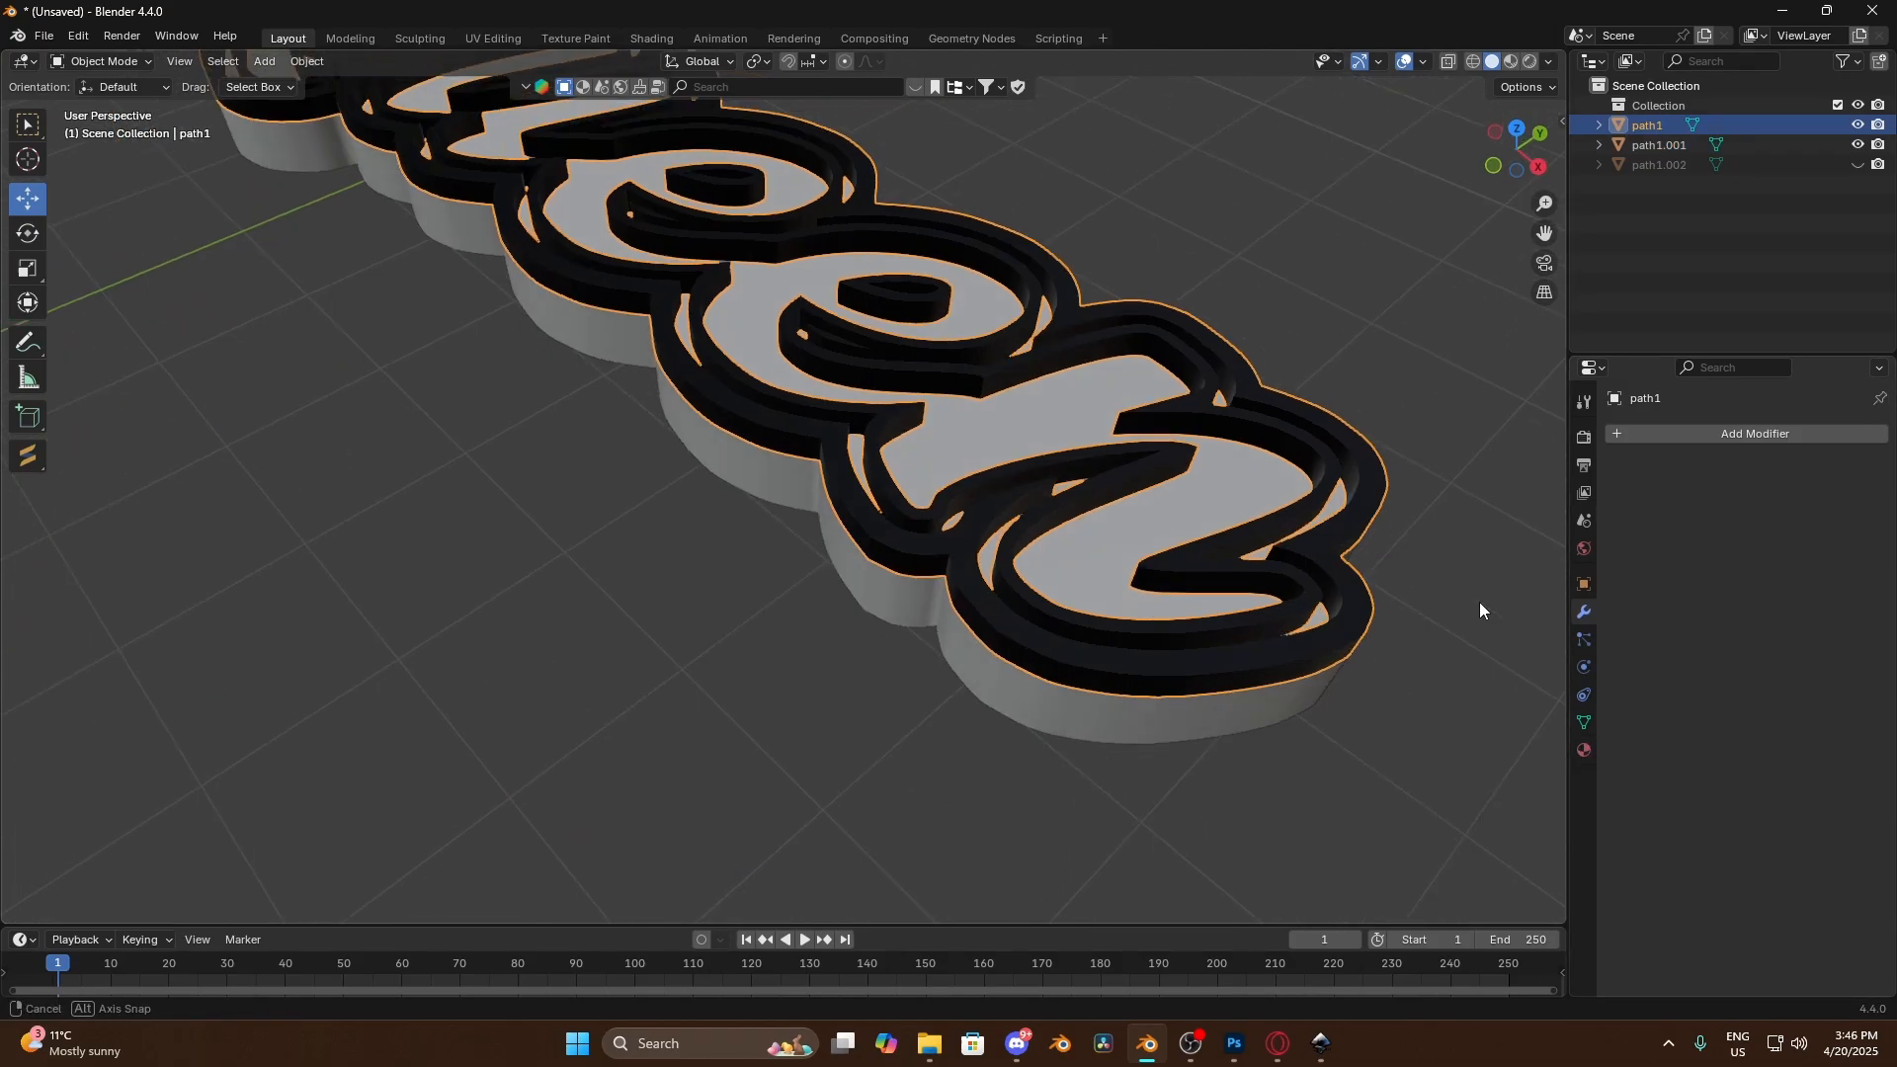
{"action": "middle_click_drag", "start_coordinate": [1479, 601], "coordinate": [1378, 637]}
{"action": "middle_click_drag", "start_coordinate": [1270, 577], "coordinate": [1507, 601]}
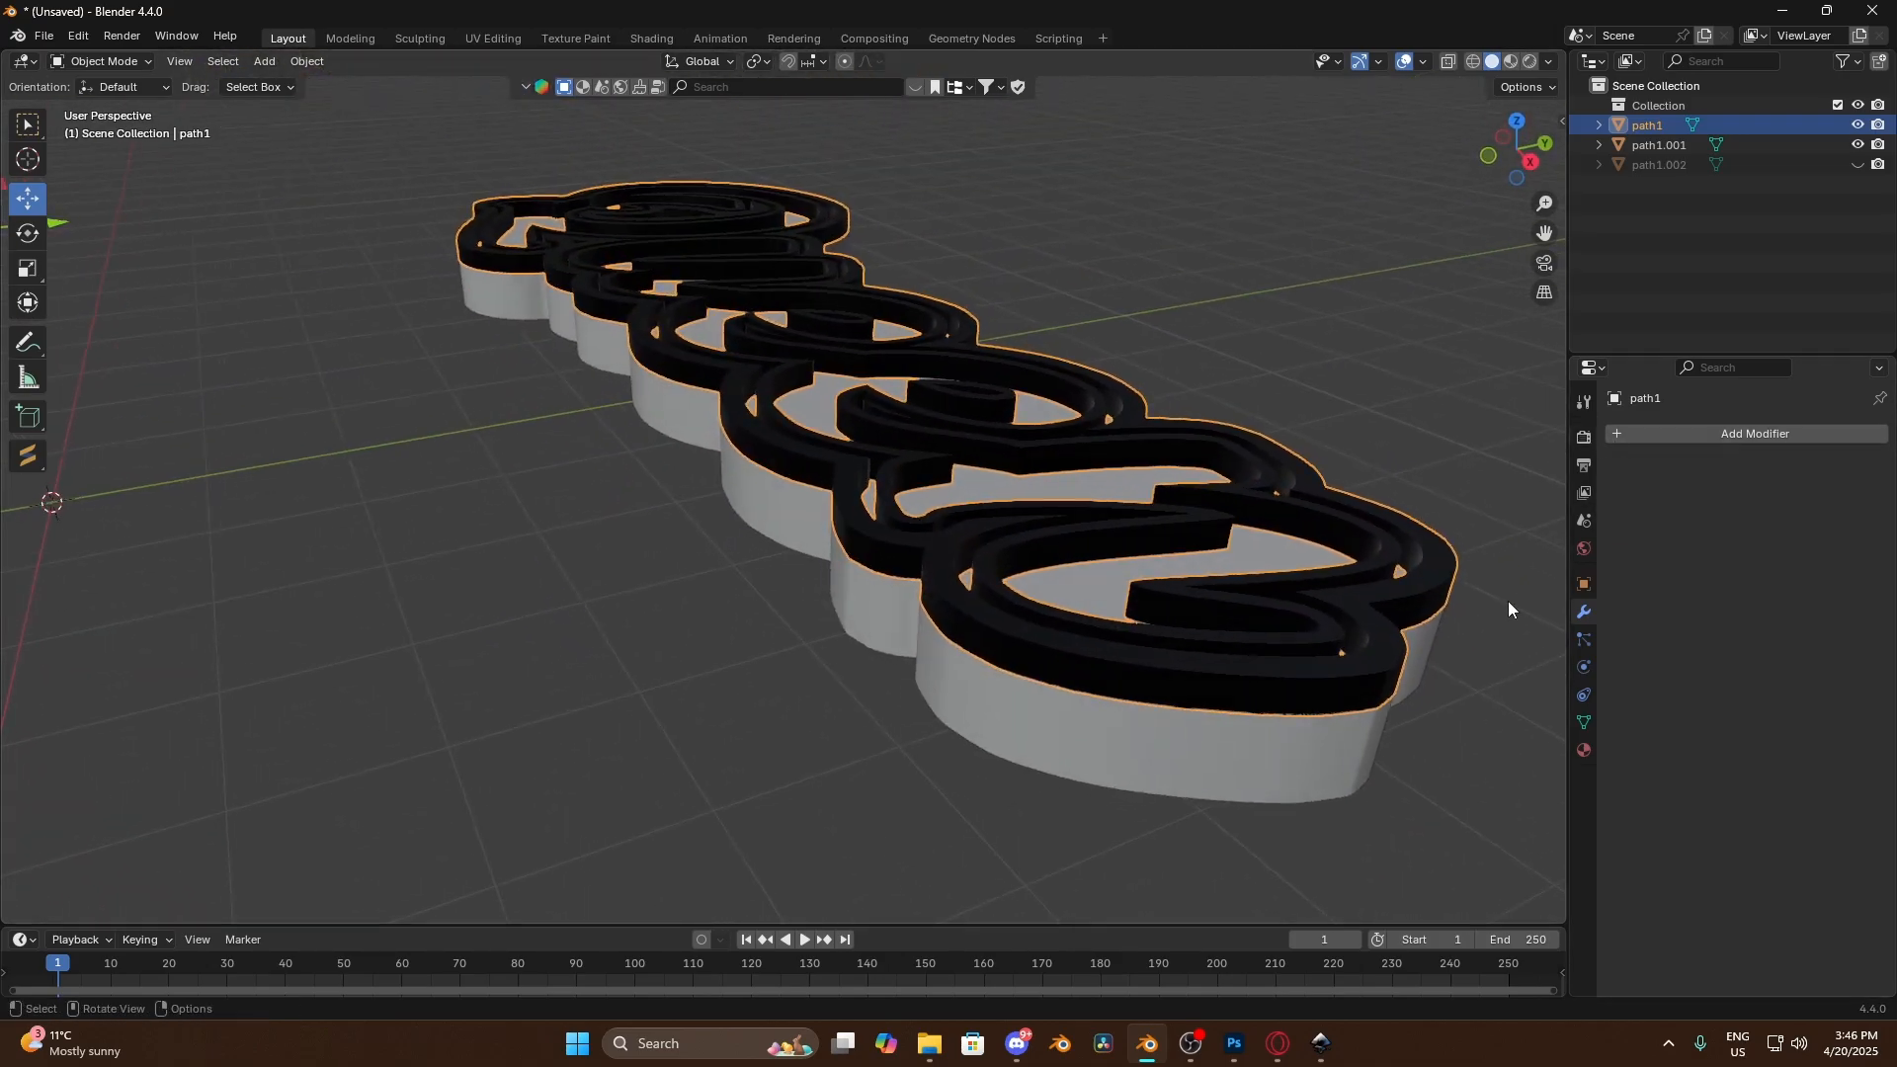
{"action": "left_click", "coordinate": [1438, 794]}
{"action": "scroll", "coordinate": [1284, 536], "scroll_direction": "down", "scroll_amount": 4}
{"action": "middle_click_drag", "start_coordinate": [1284, 536], "coordinate": [987, 368]}
{"action": "scroll", "coordinate": [1132, 434], "scroll_direction": "up", "scroll_amount": 5}
{"action": "middle_click_drag", "start_coordinate": [1131, 435], "coordinate": [1193, 564]}
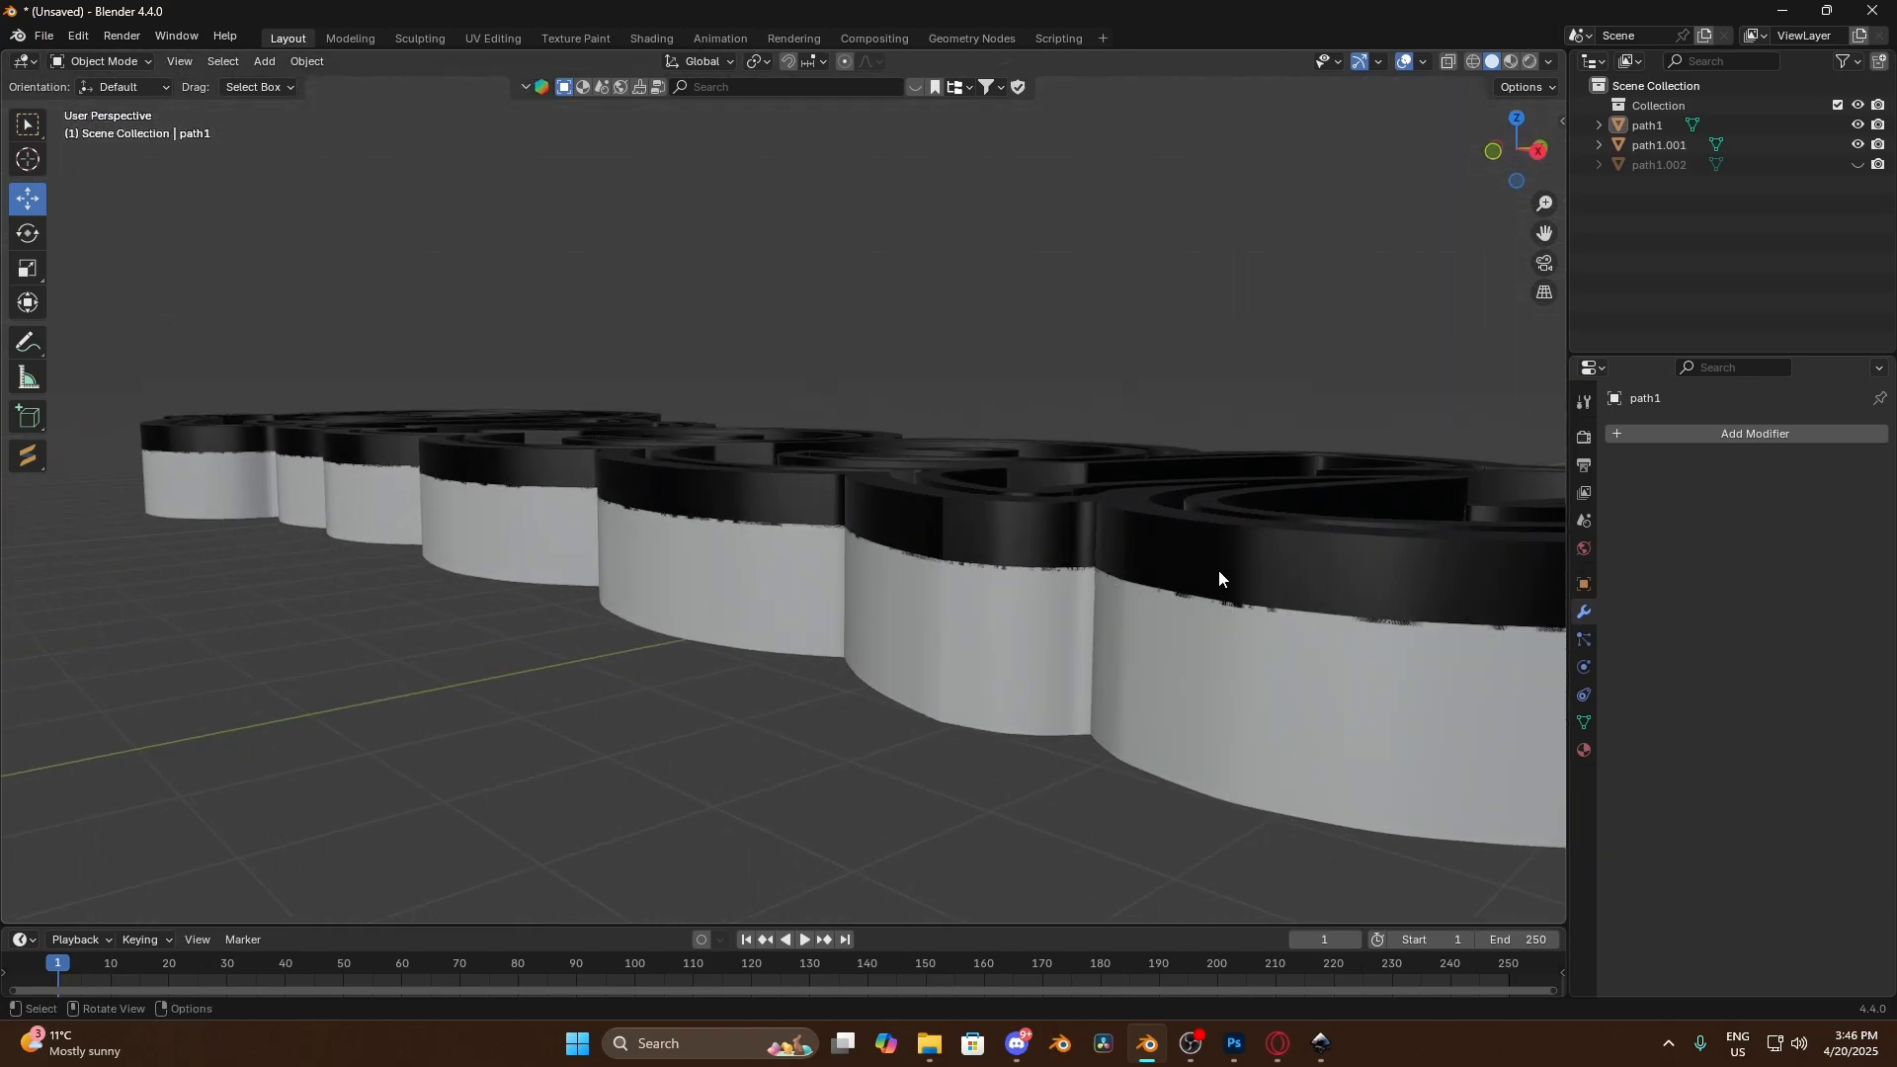
Add a Boolean Difference modifier to the black Queen outline, using path1.001 as the cutting object, and apply it
{"action": "left_click", "coordinate": [1218, 569]}
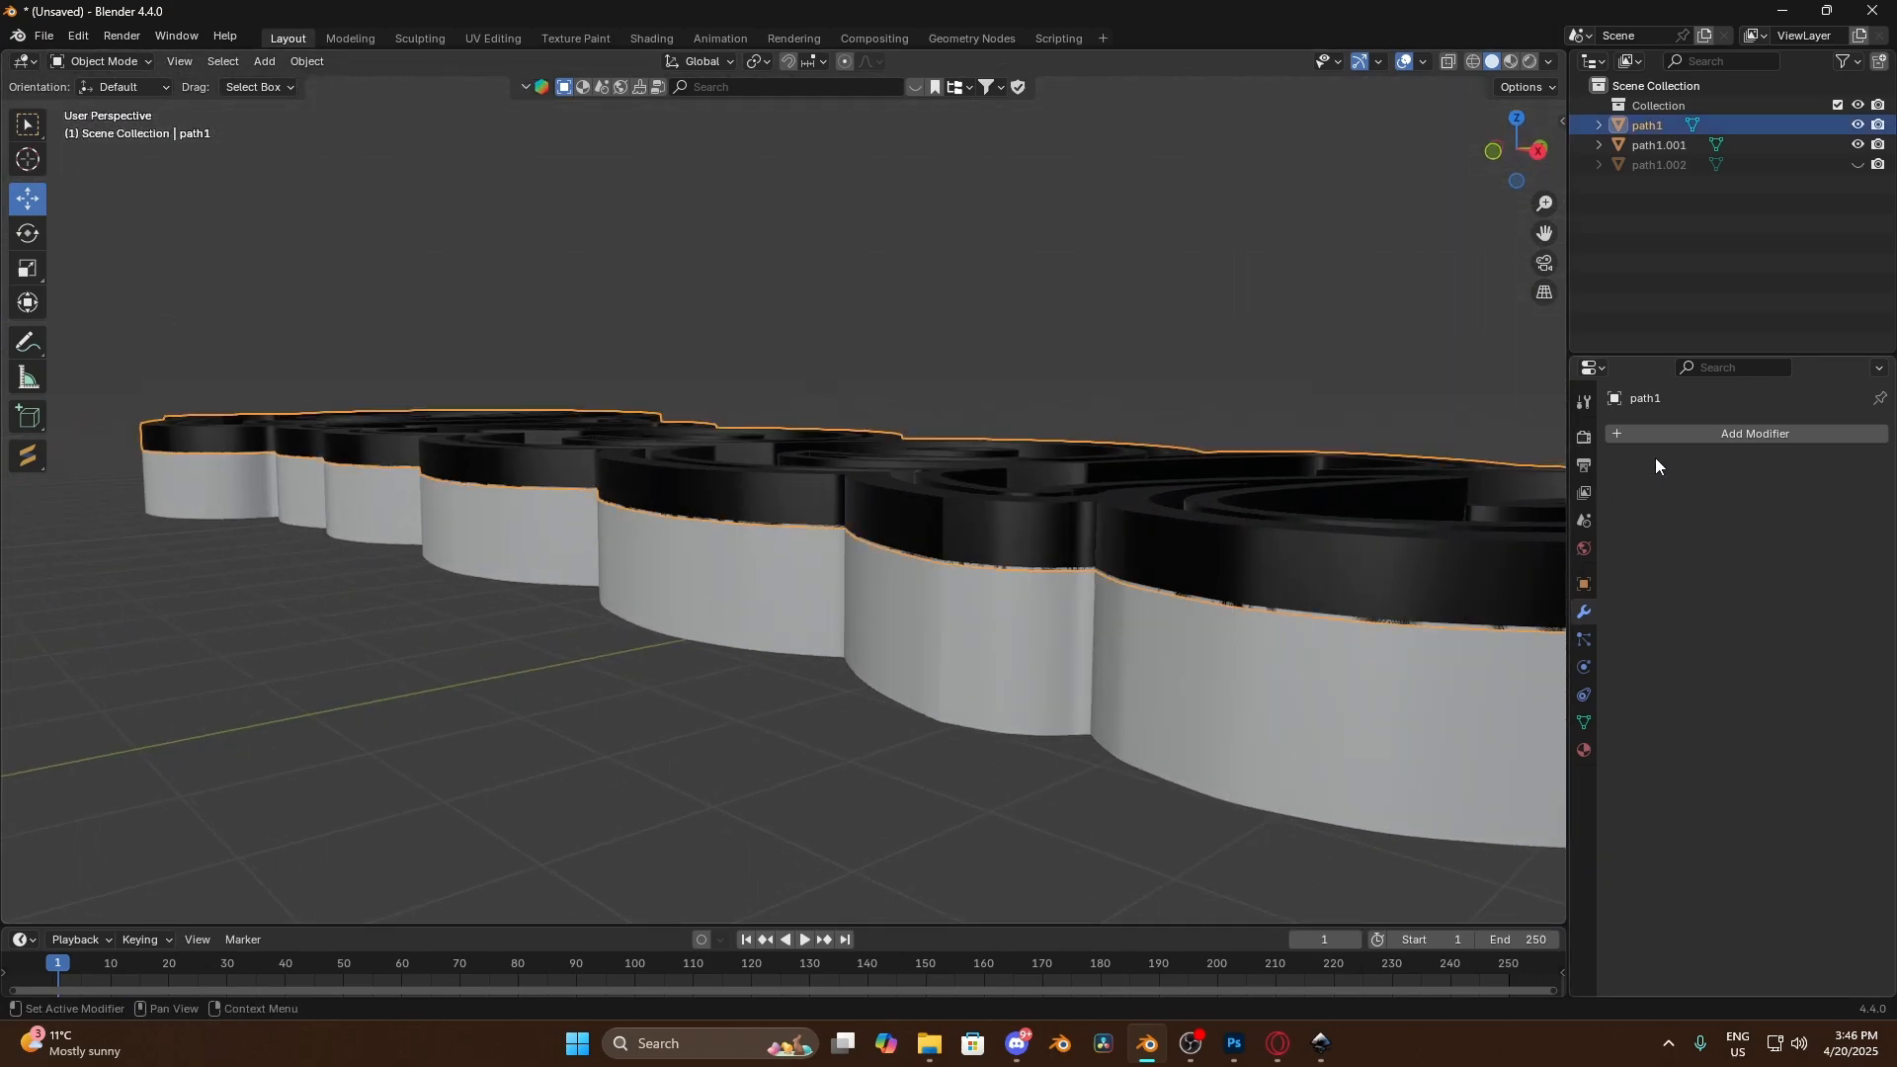
{"action": "left_click", "coordinate": [1727, 433]}
{"action": "mouse_move", "coordinate": [1728, 433]}
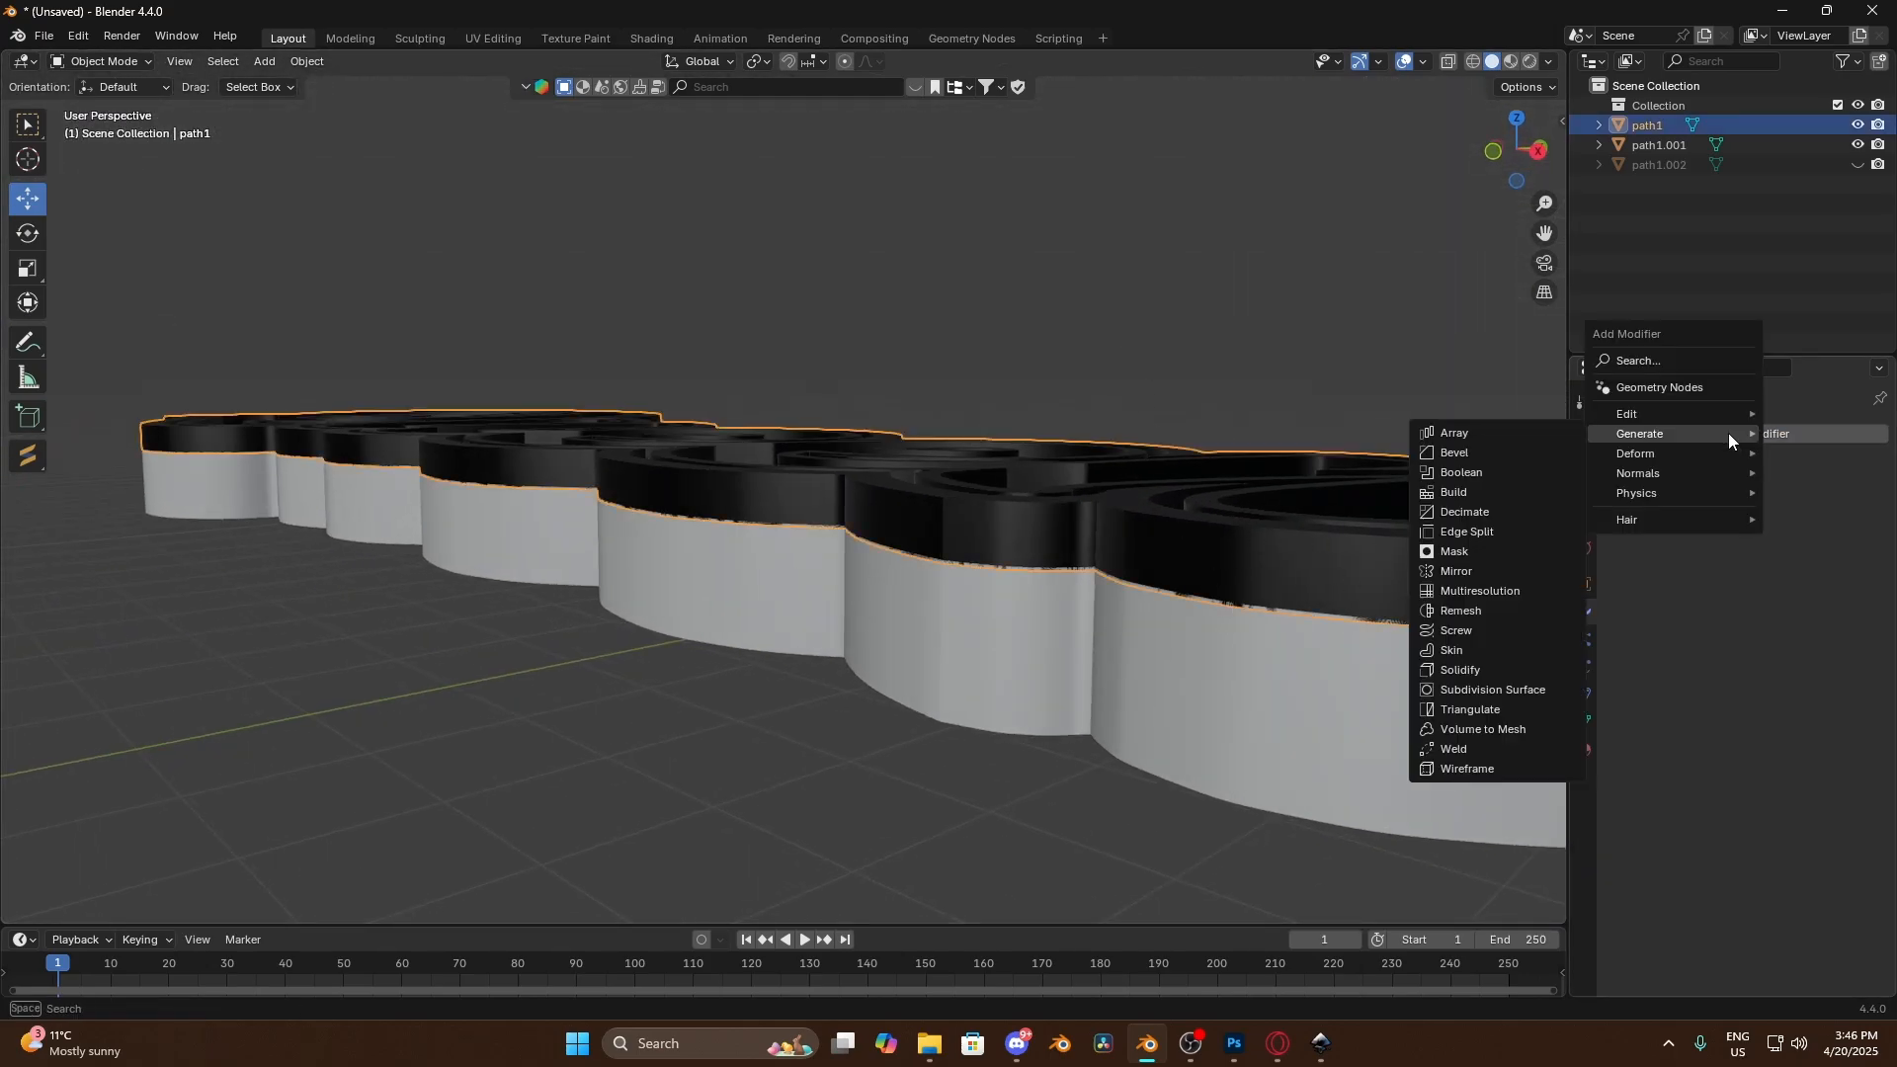
{"action": "left_click", "coordinate": [1500, 470]}
{"action": "left_click", "coordinate": [1854, 545]}
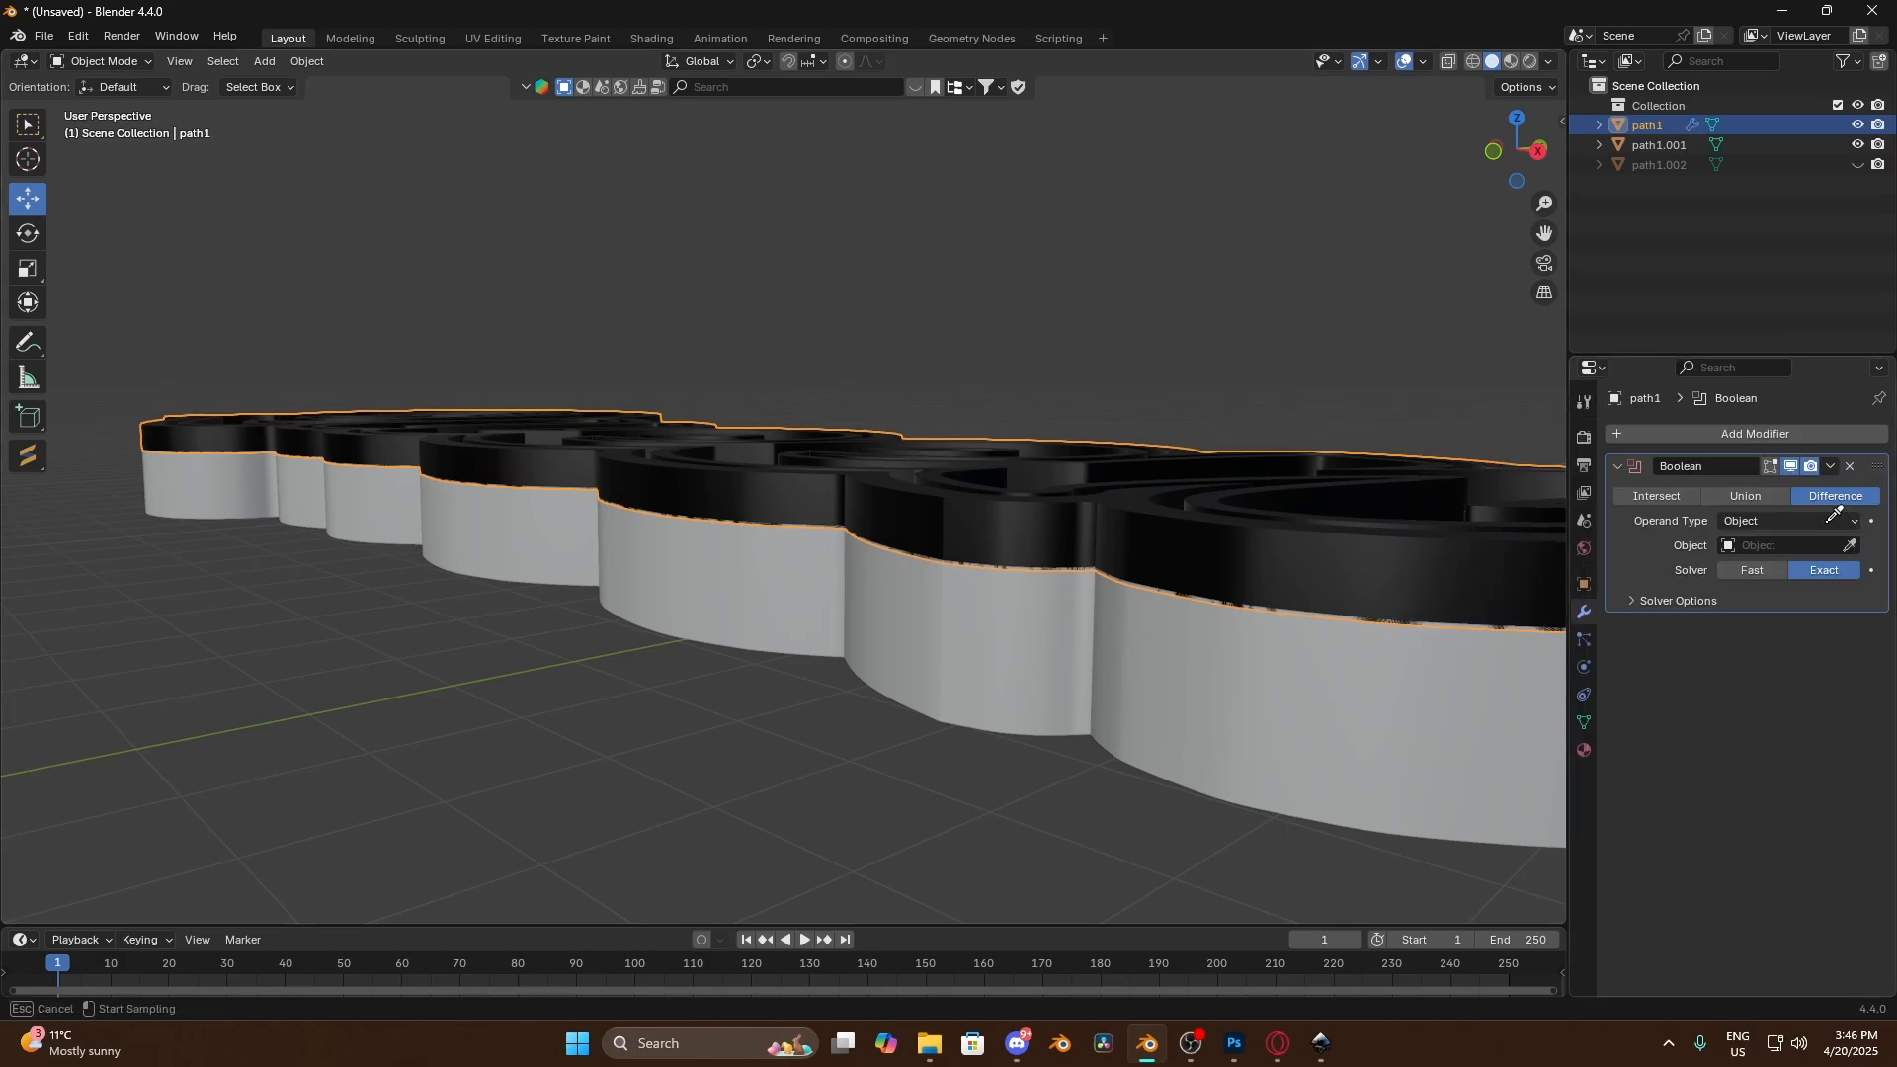
{"action": "left_click", "coordinate": [1306, 721]}
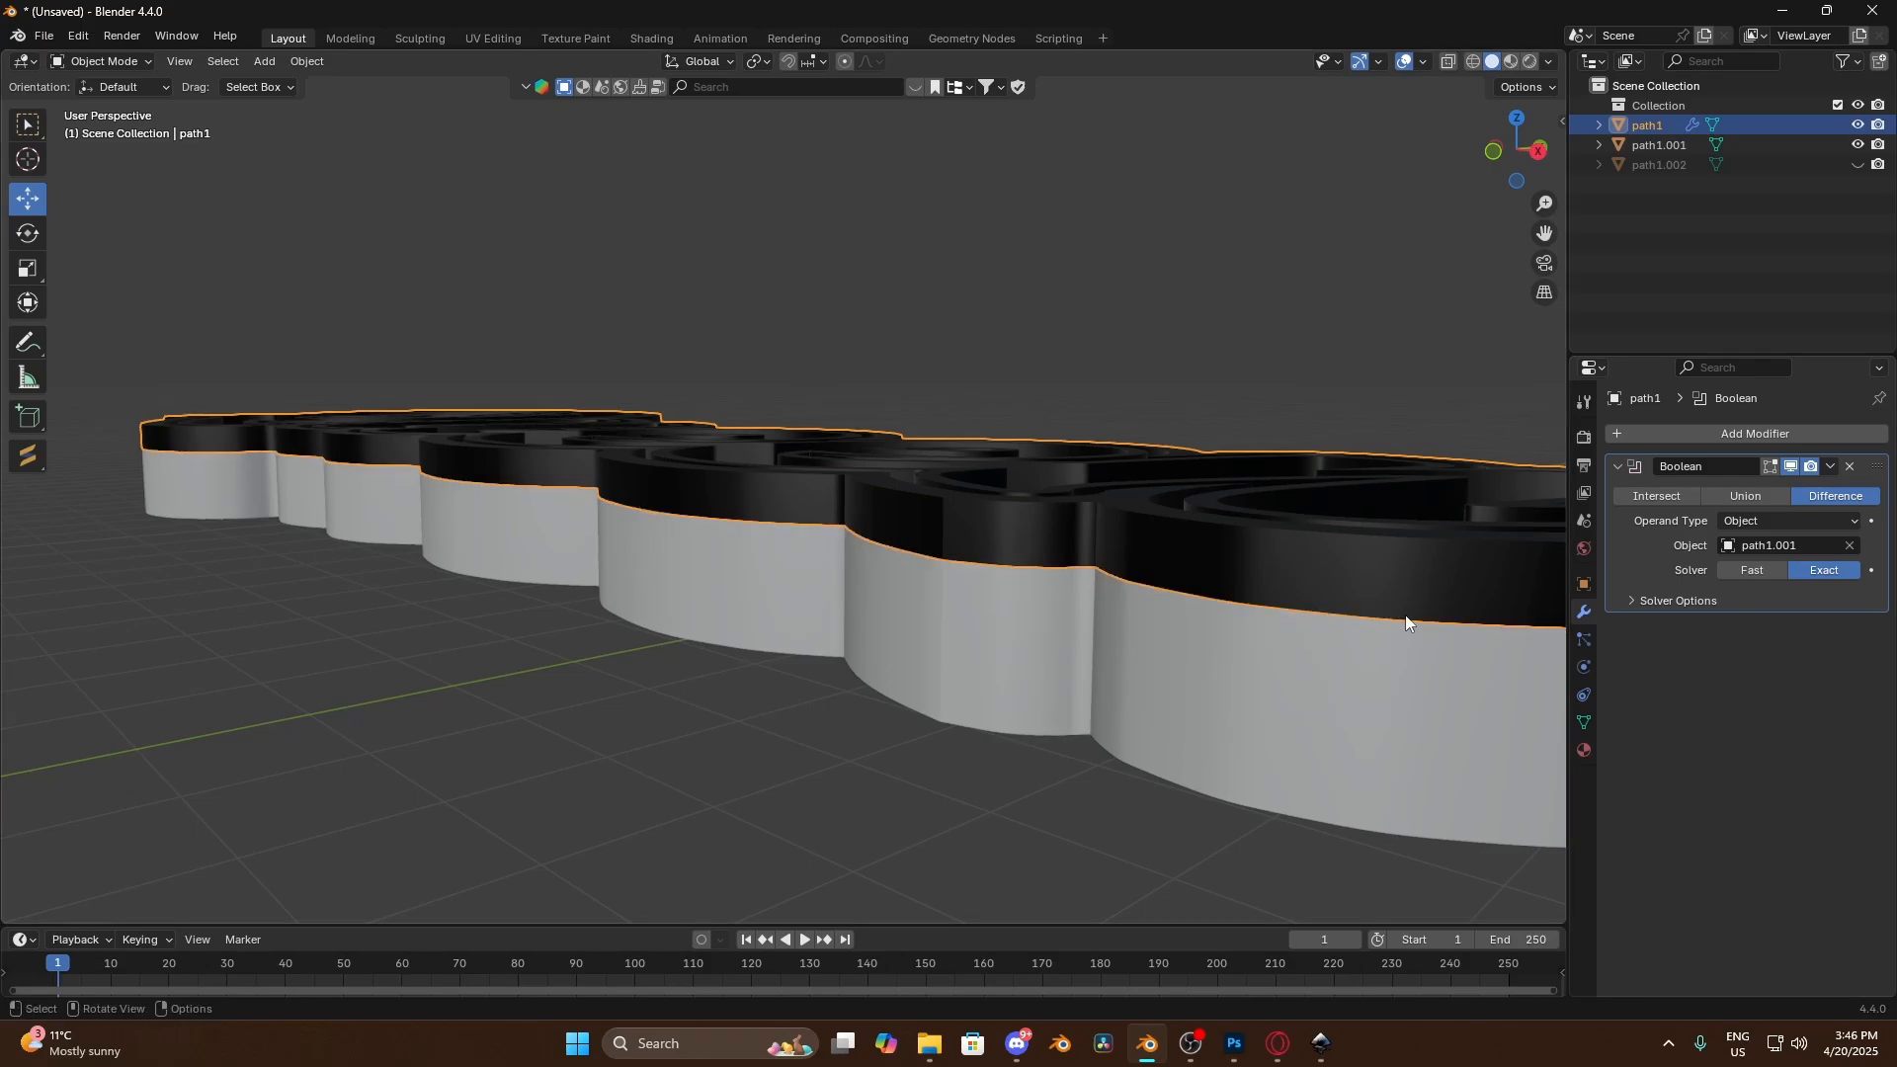
{"action": "left_click", "coordinate": [1831, 467]}
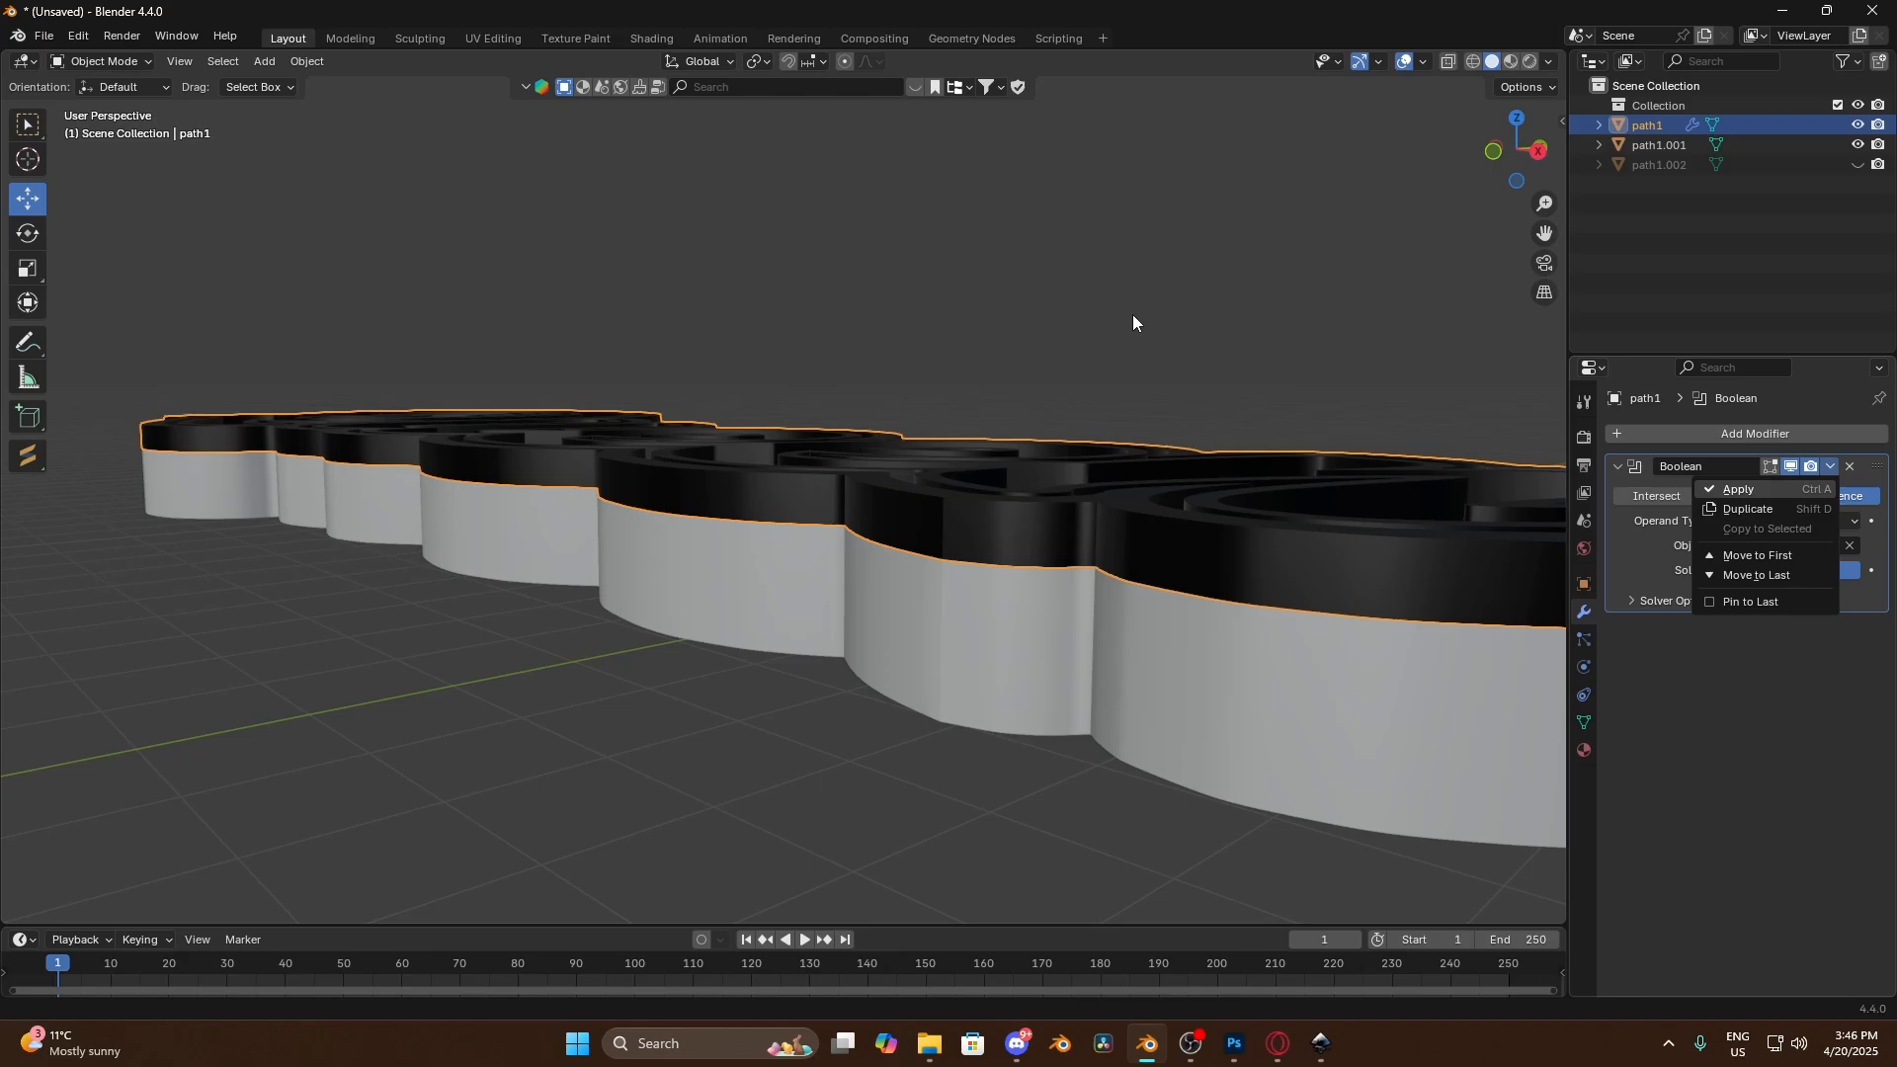
{"action": "key", "text": "Return"}
Remove the SVGMat material slot from the Queen outline mesh path1 and deselect it
{"action": "middle_click_drag", "start_coordinate": [1179, 262], "coordinate": [1230, 271]}
{"action": "left_click", "coordinate": [1584, 749]}
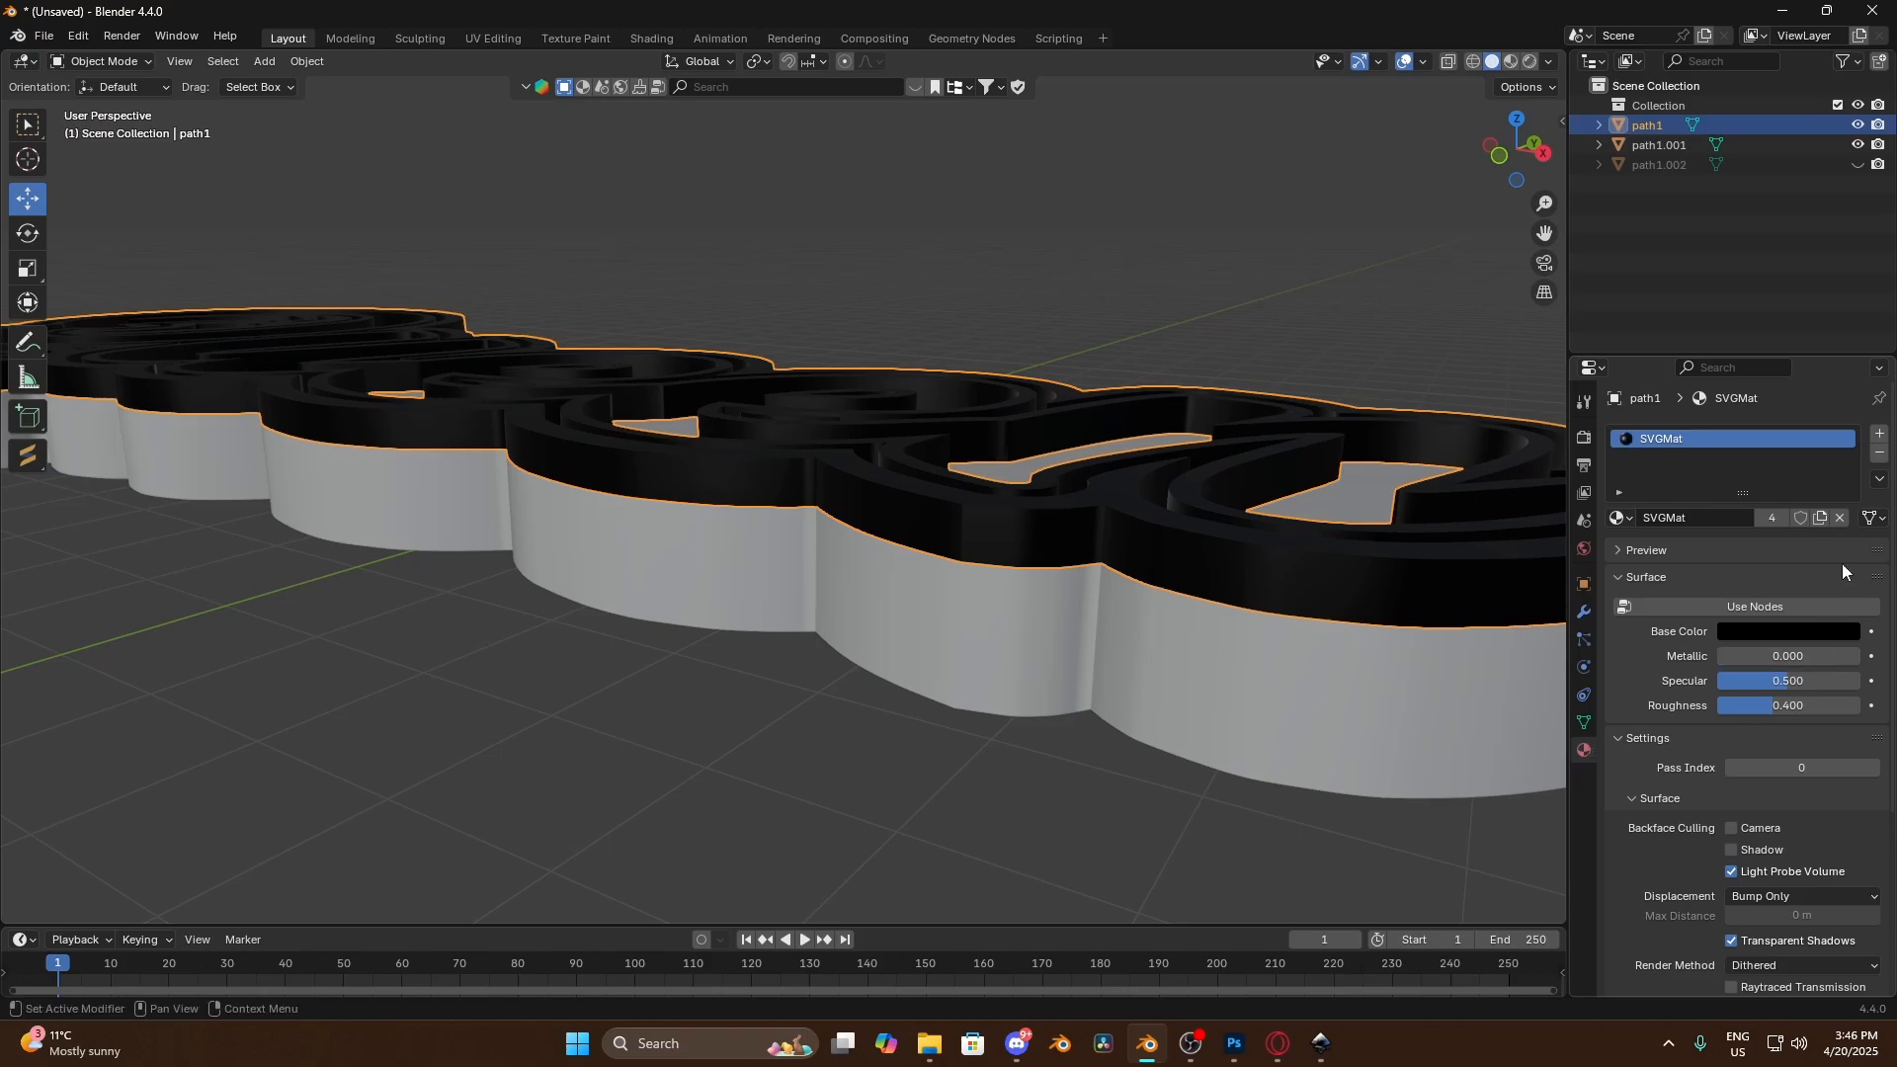
{"action": "left_click", "coordinate": [1879, 454]}
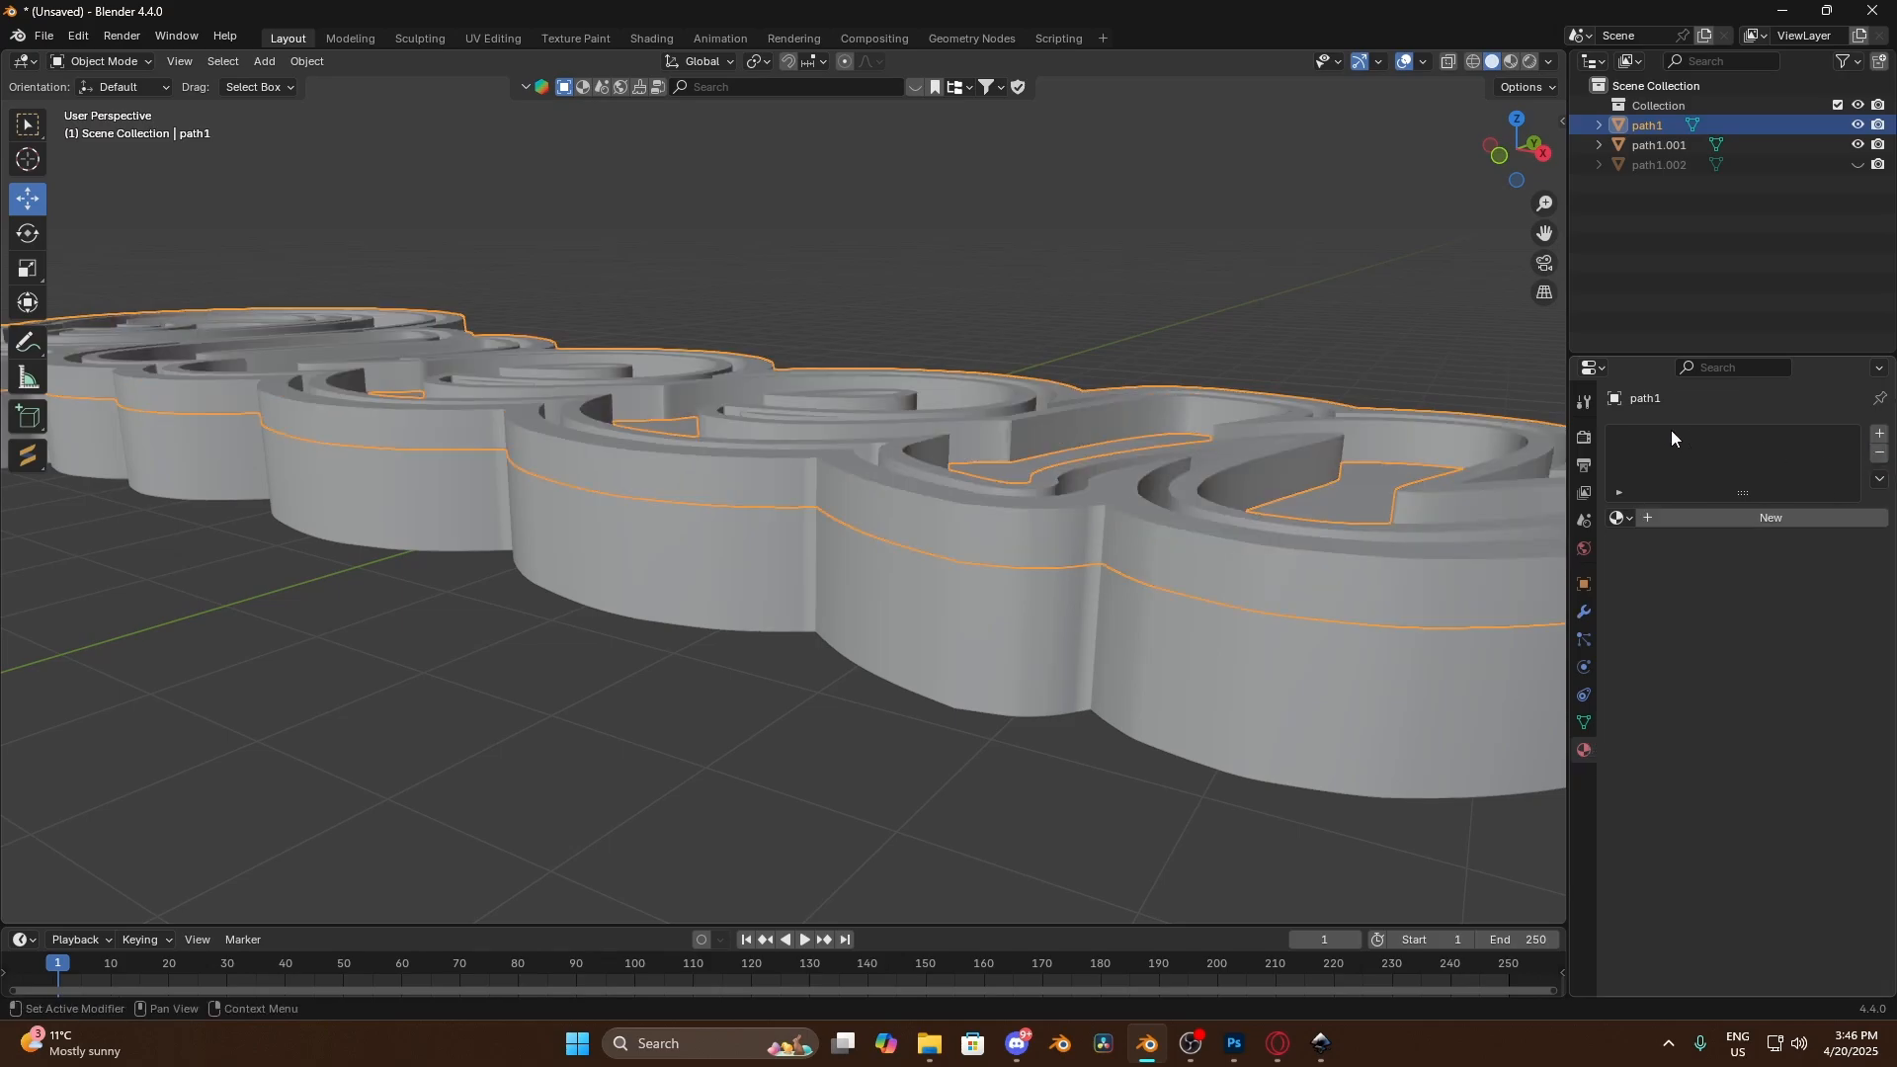
{"action": "left_click", "coordinate": [1164, 273]}
Unhide the tall duplicate outline path1.002, remove its SVGMat material slot, and hide it again
{"action": "middle_click_drag", "start_coordinate": [1164, 272], "coordinate": [1515, 264]}
{"action": "scroll", "coordinate": [1107, 322], "scroll_direction": "up", "scroll_amount": 4}
{"action": "middle_click_drag", "start_coordinate": [1106, 322], "coordinate": [1202, 275]}
{"action": "scroll", "coordinate": [1201, 274], "scroll_direction": "down", "scroll_amount": 6}
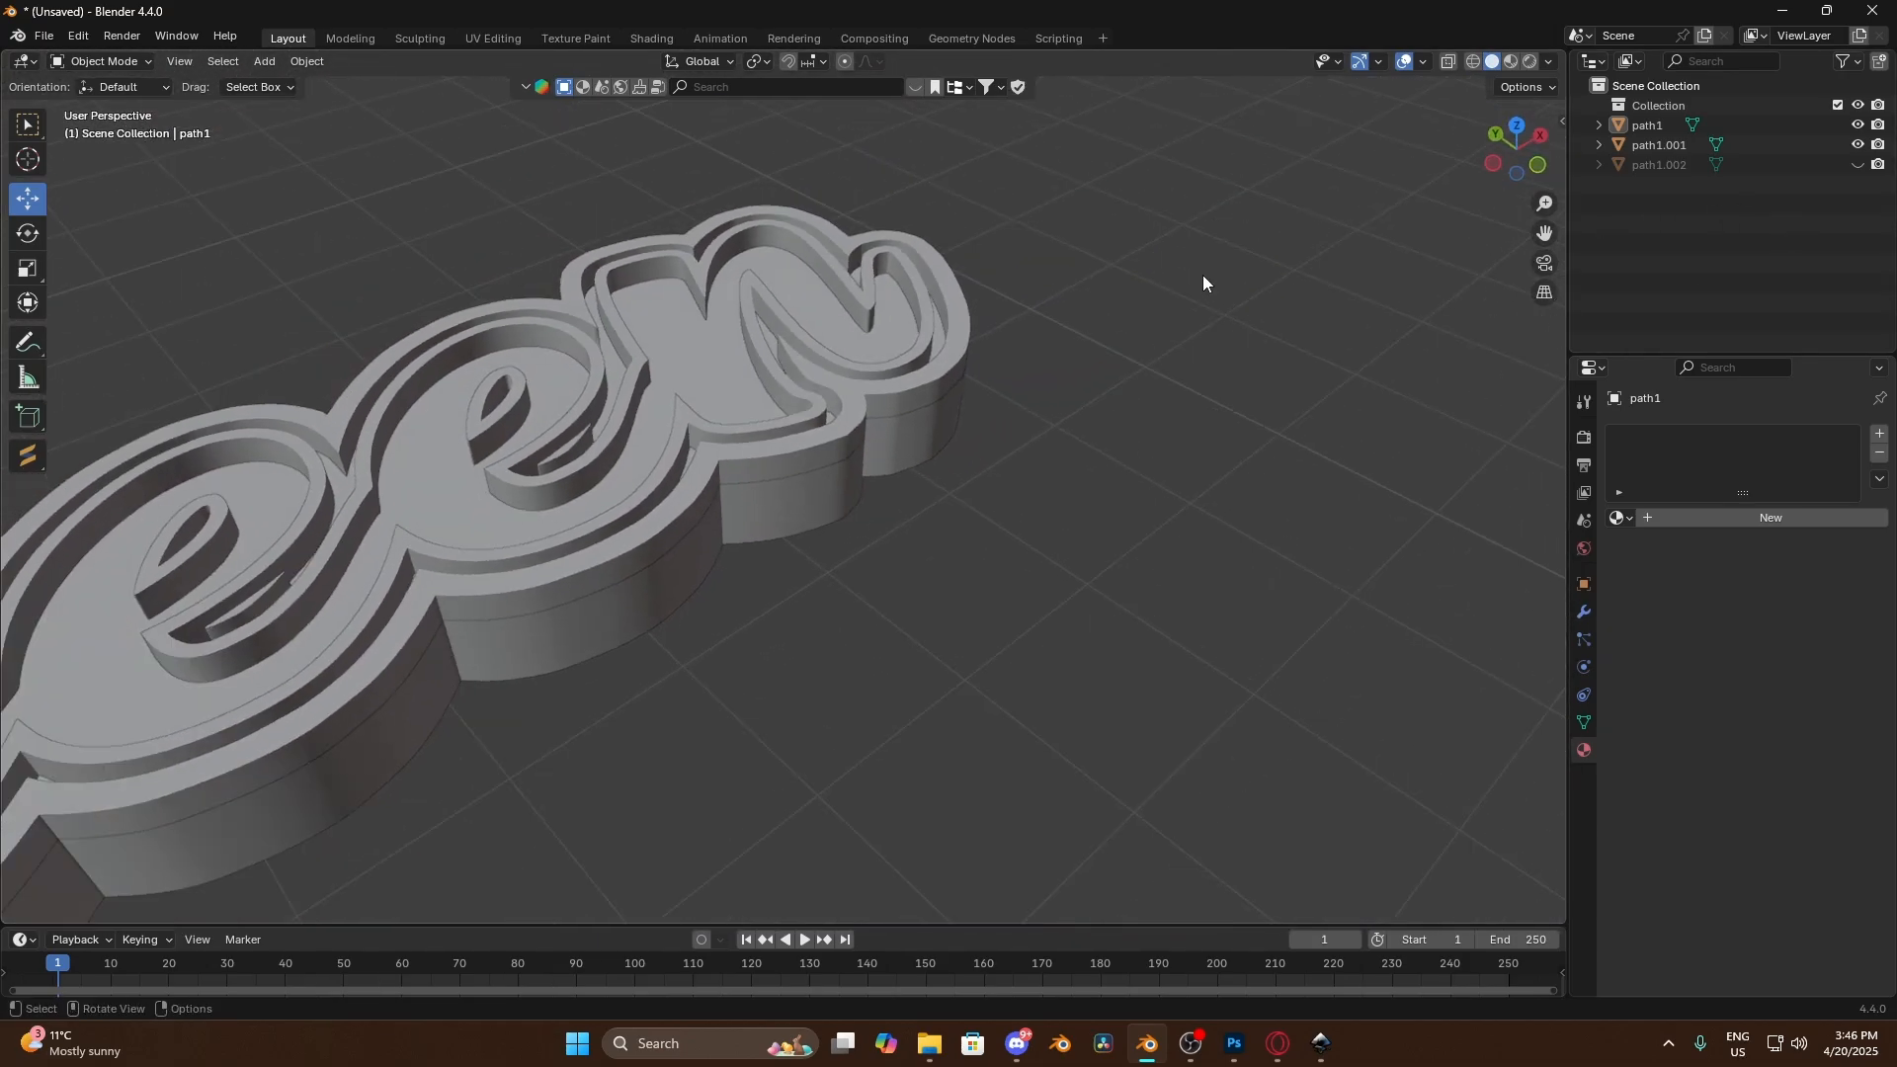
{"action": "left_click_drag", "start_coordinate": [1541, 231], "coordinate": [1885, 180]}
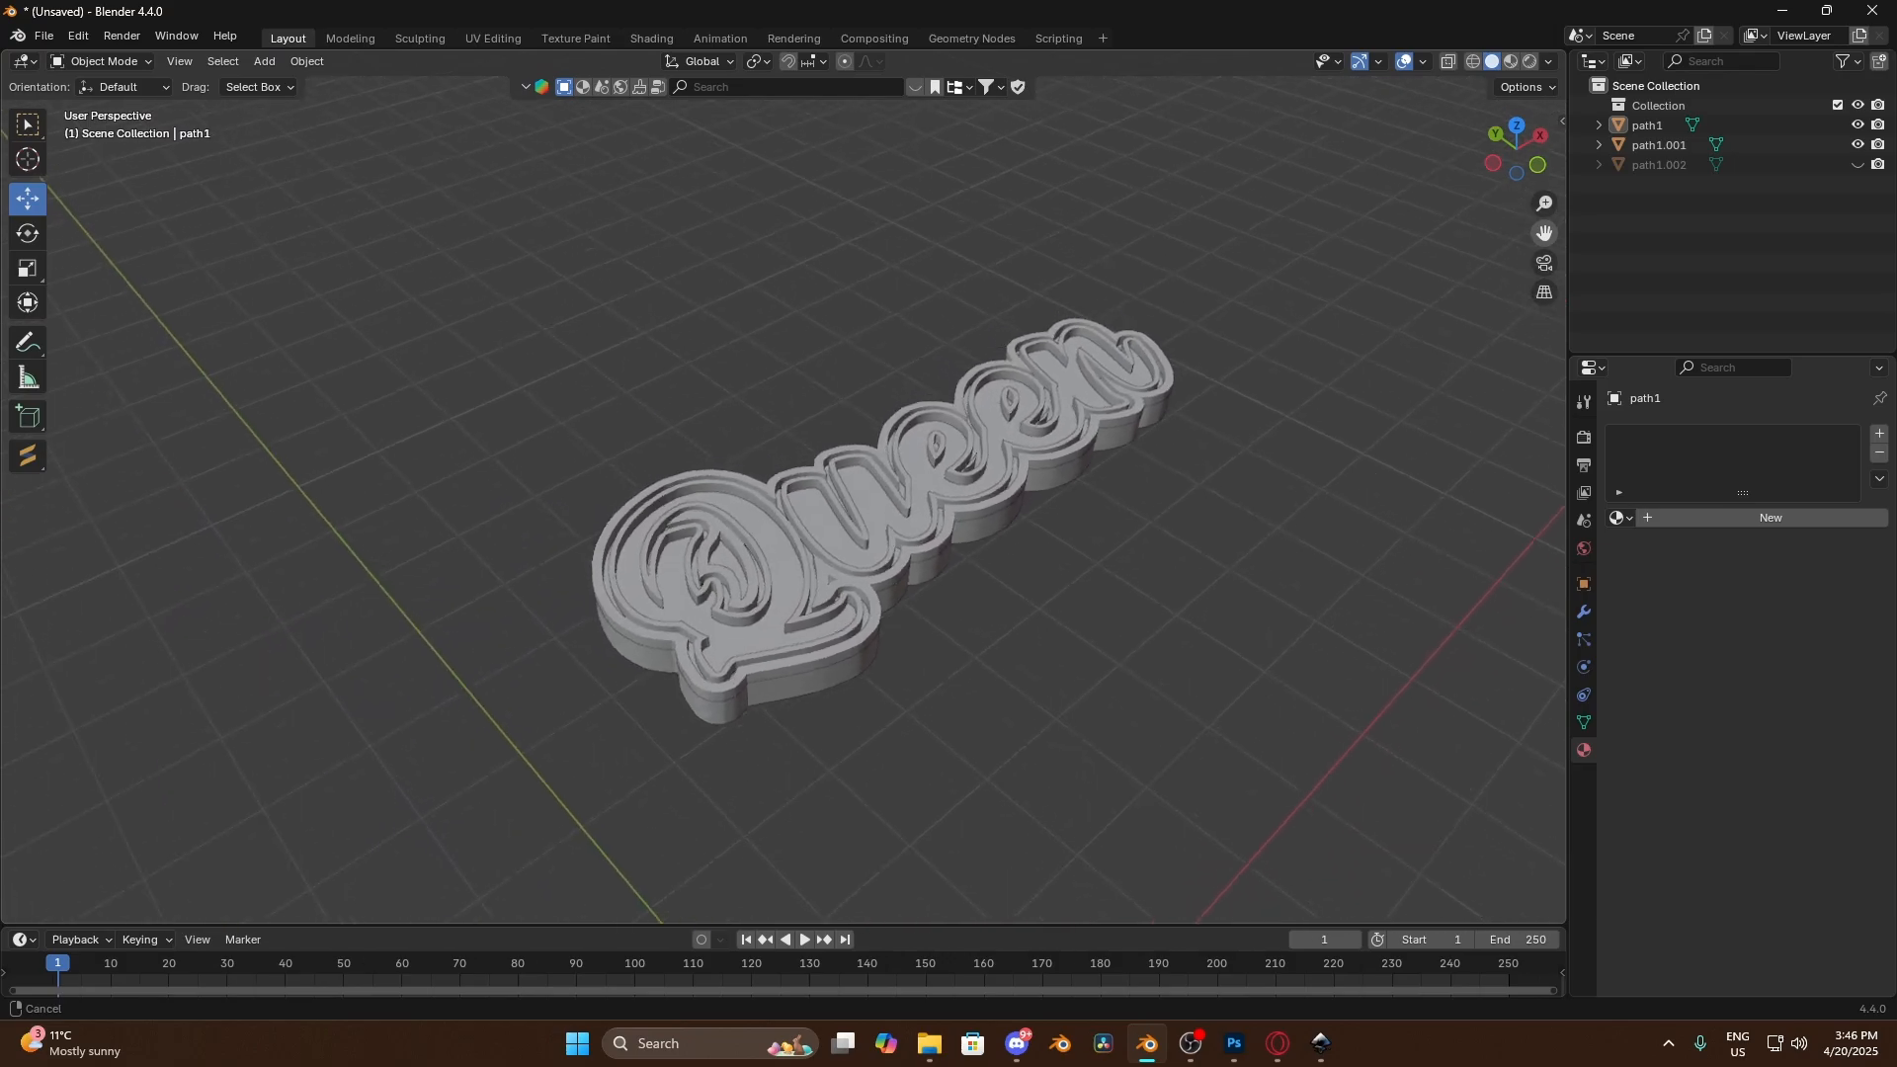
{"action": "scroll", "coordinate": [1174, 488], "scroll_direction": "up", "scroll_amount": 6}
{"action": "middle_click_drag", "start_coordinate": [1098, 477], "coordinate": [894, 462]}
{"action": "left_click", "coordinate": [1856, 165]}
{"action": "left_click", "coordinate": [1178, 554]}
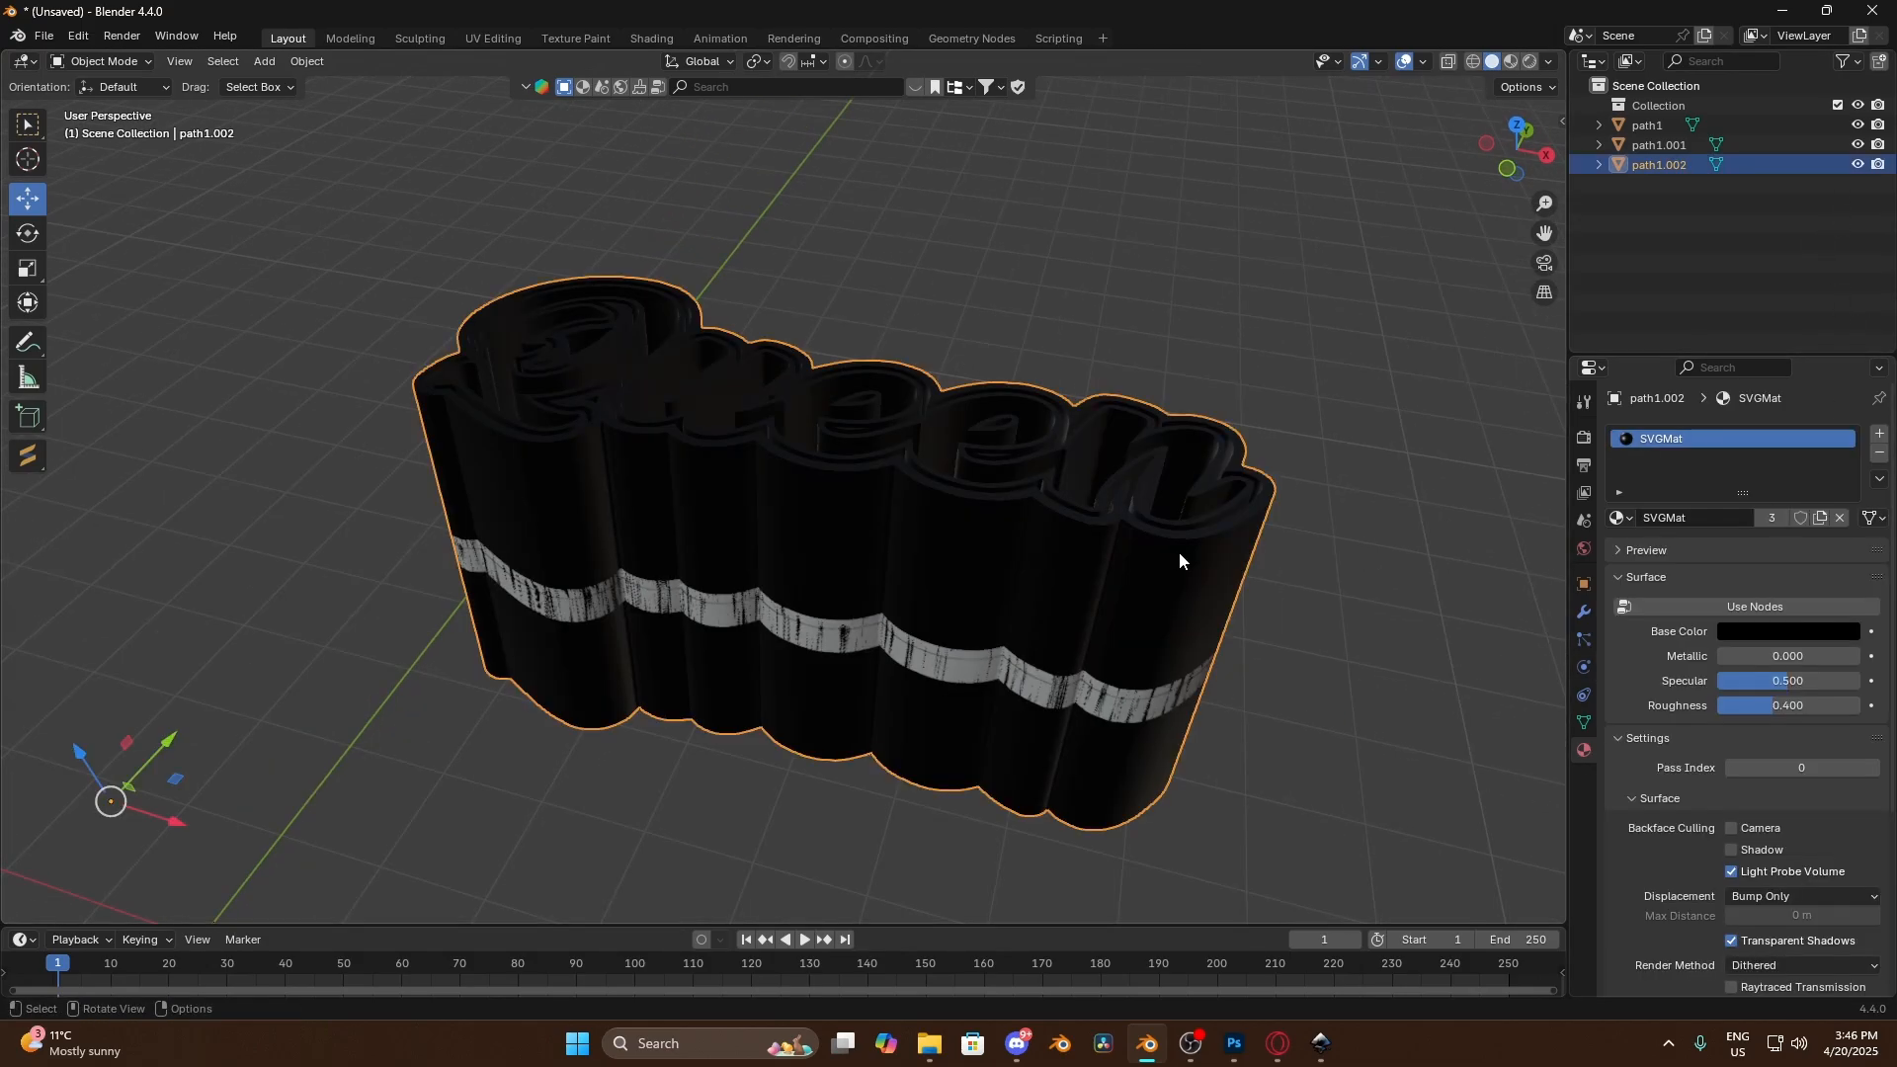
{"action": "left_click", "coordinate": [1878, 452]}
{"action": "left_click", "coordinate": [1857, 165]}
Examine the combined Queen lettering from above and at an angle, close up and from a distance
{"action": "middle_click_drag", "start_coordinate": [1276, 481], "coordinate": [896, 486]}
{"action": "scroll", "coordinate": [896, 487], "scroll_direction": "up", "scroll_amount": 5}
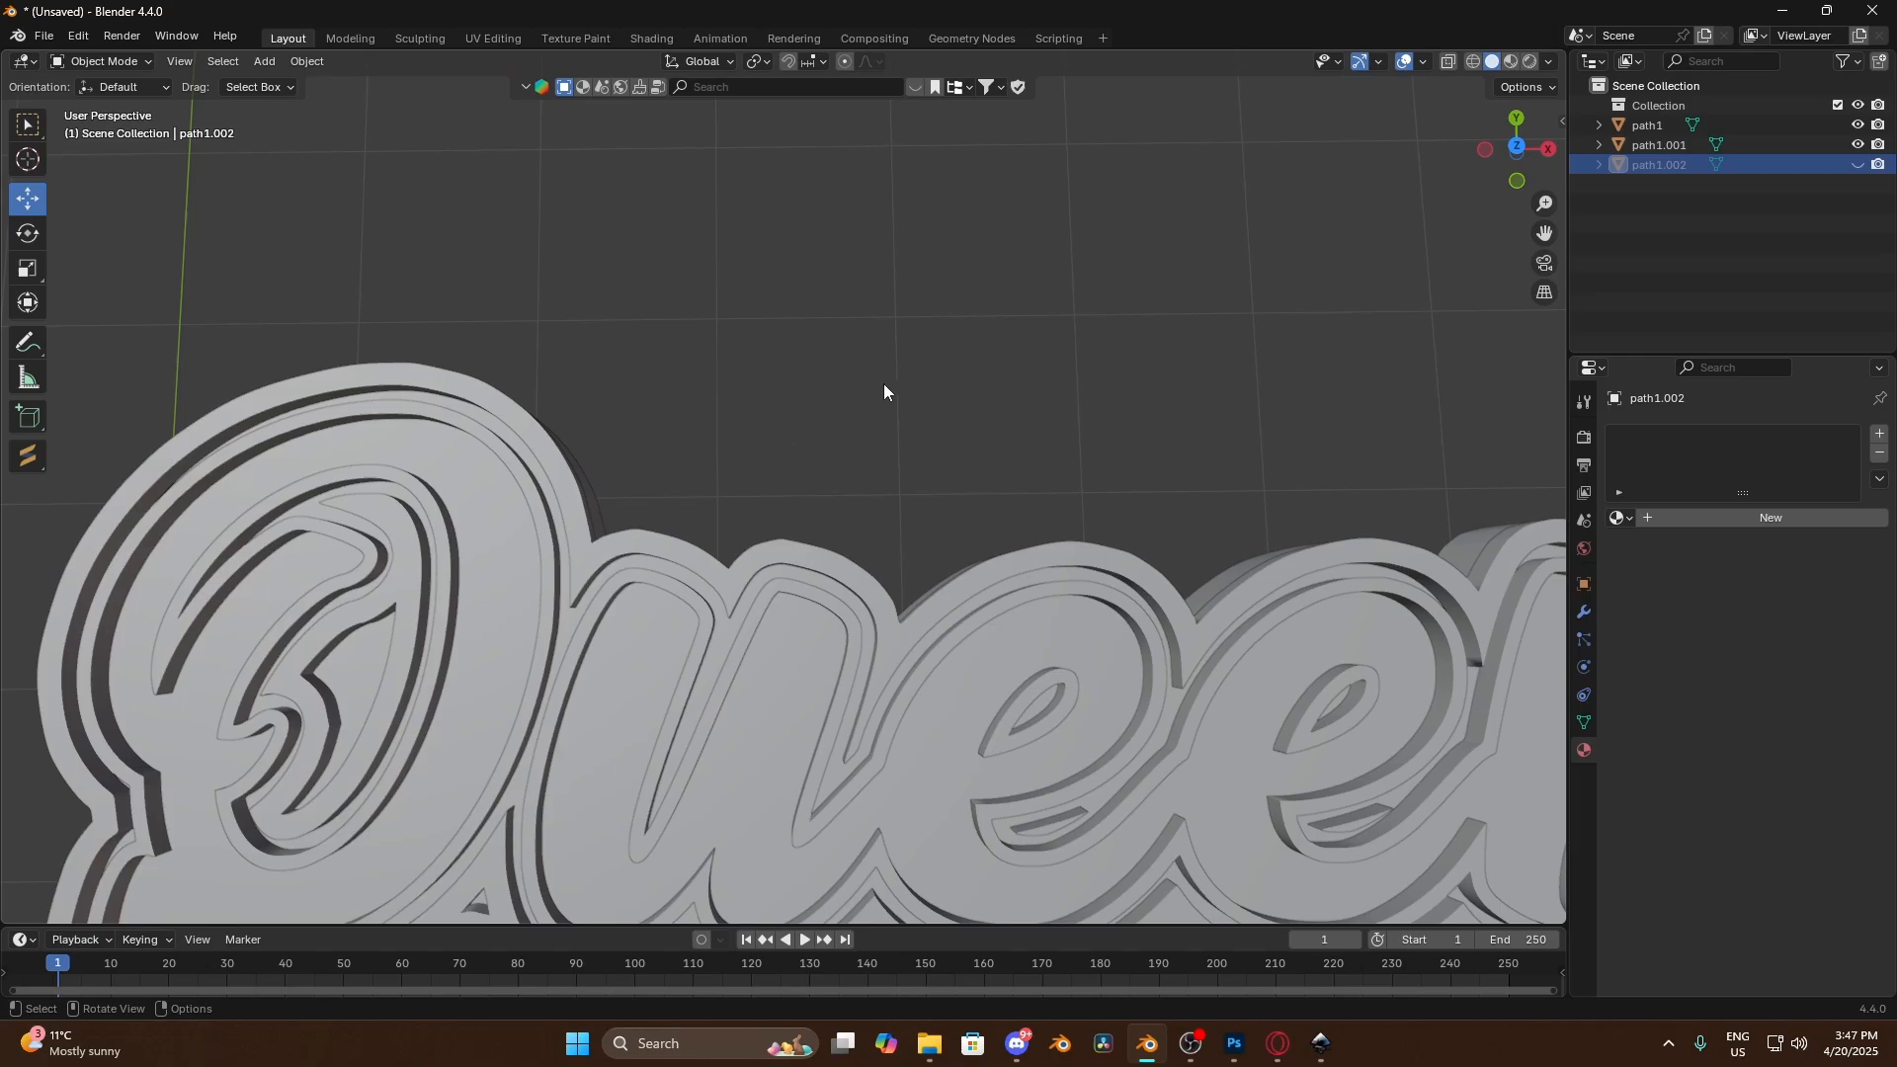
{"action": "scroll", "coordinate": [958, 458], "scroll_direction": "down", "scroll_amount": 4}
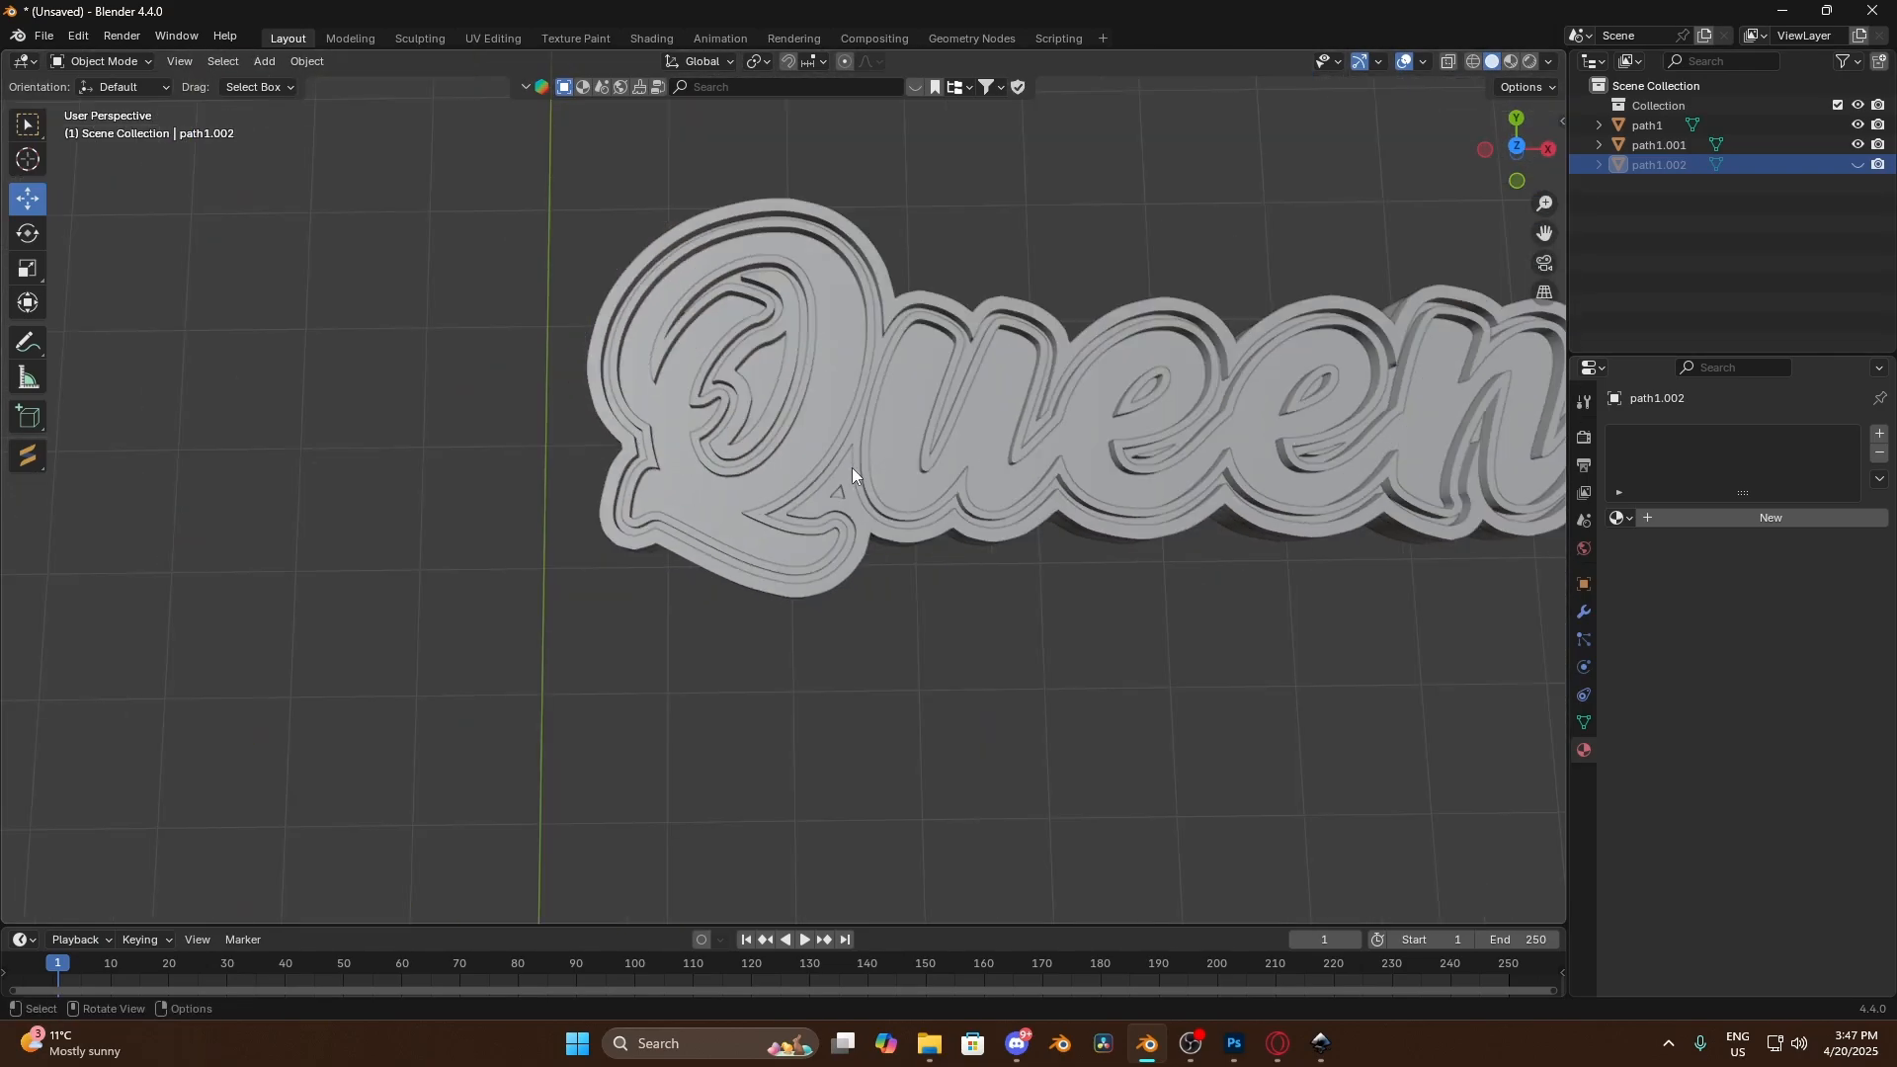
{"action": "middle_click_drag", "start_coordinate": [852, 473], "coordinate": [990, 301]}
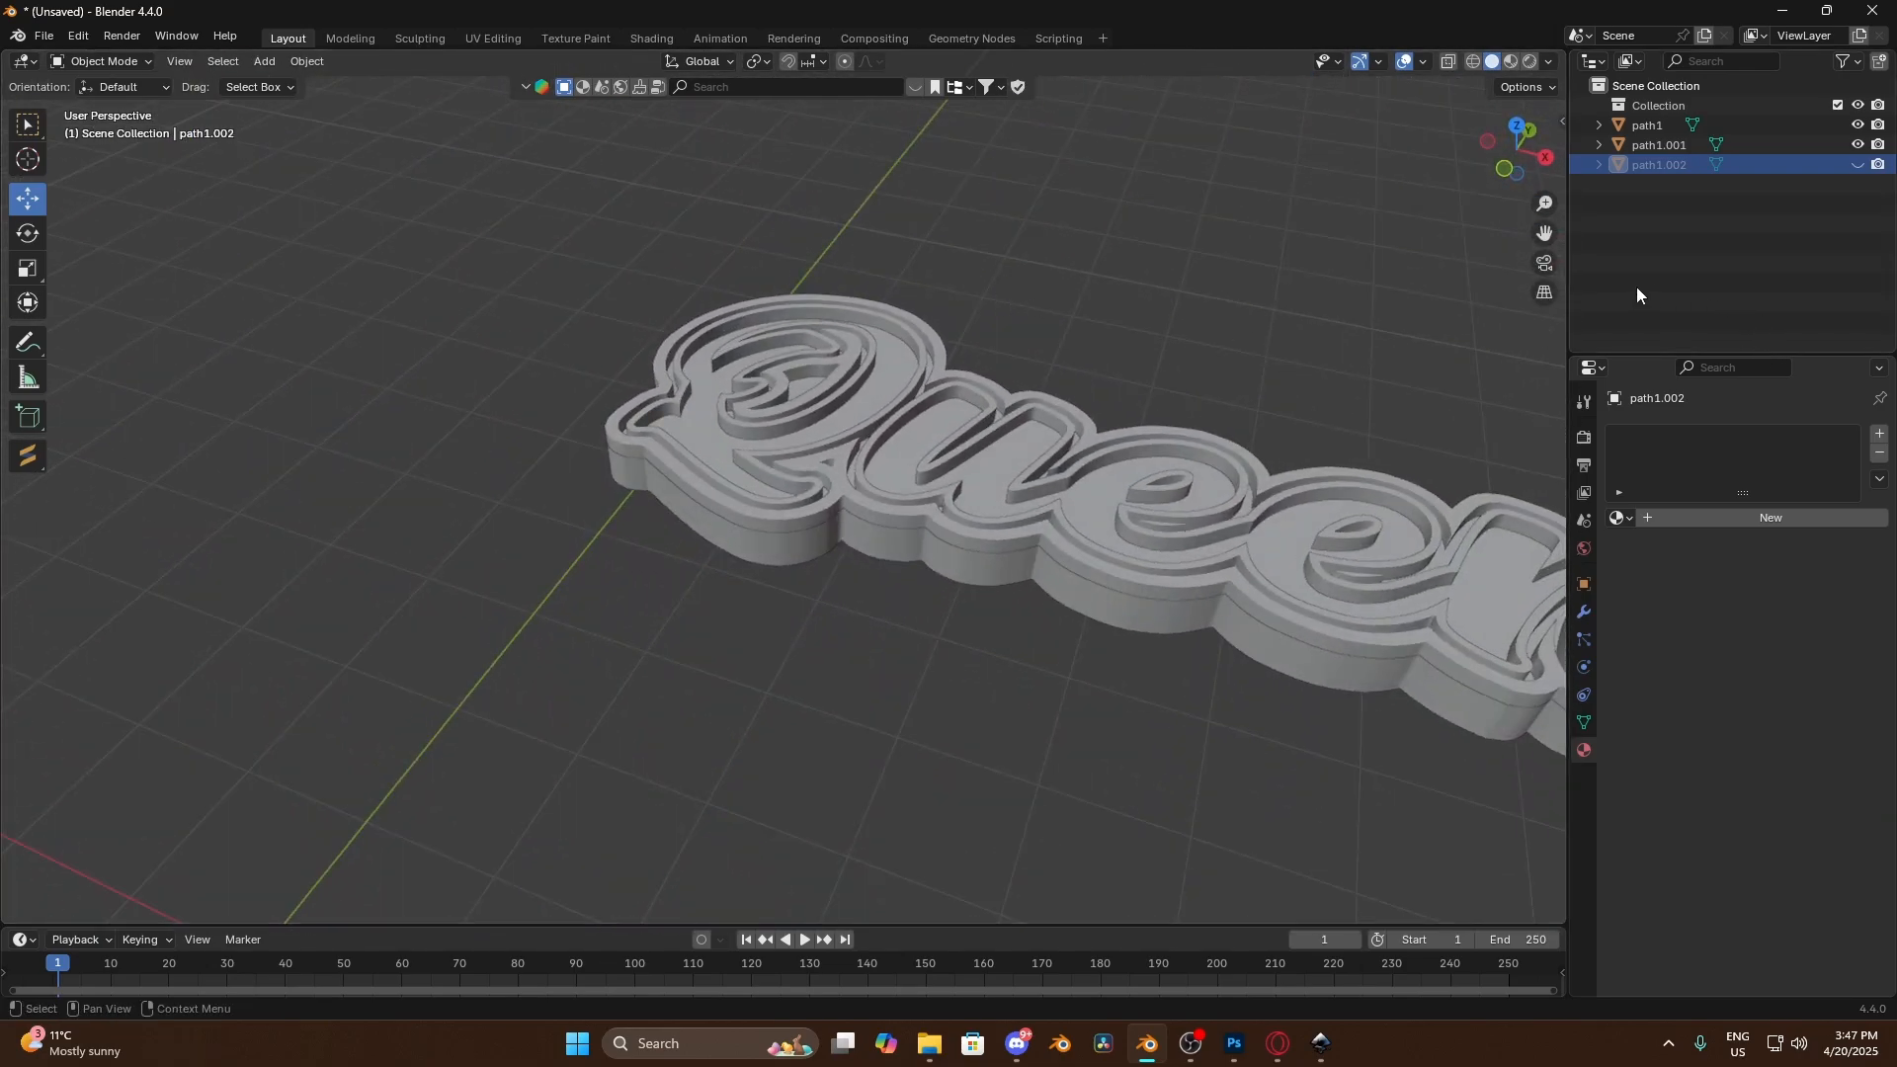
{"action": "middle_click_drag", "start_coordinate": [1541, 434], "coordinate": [1187, 429], "text": "shift"}
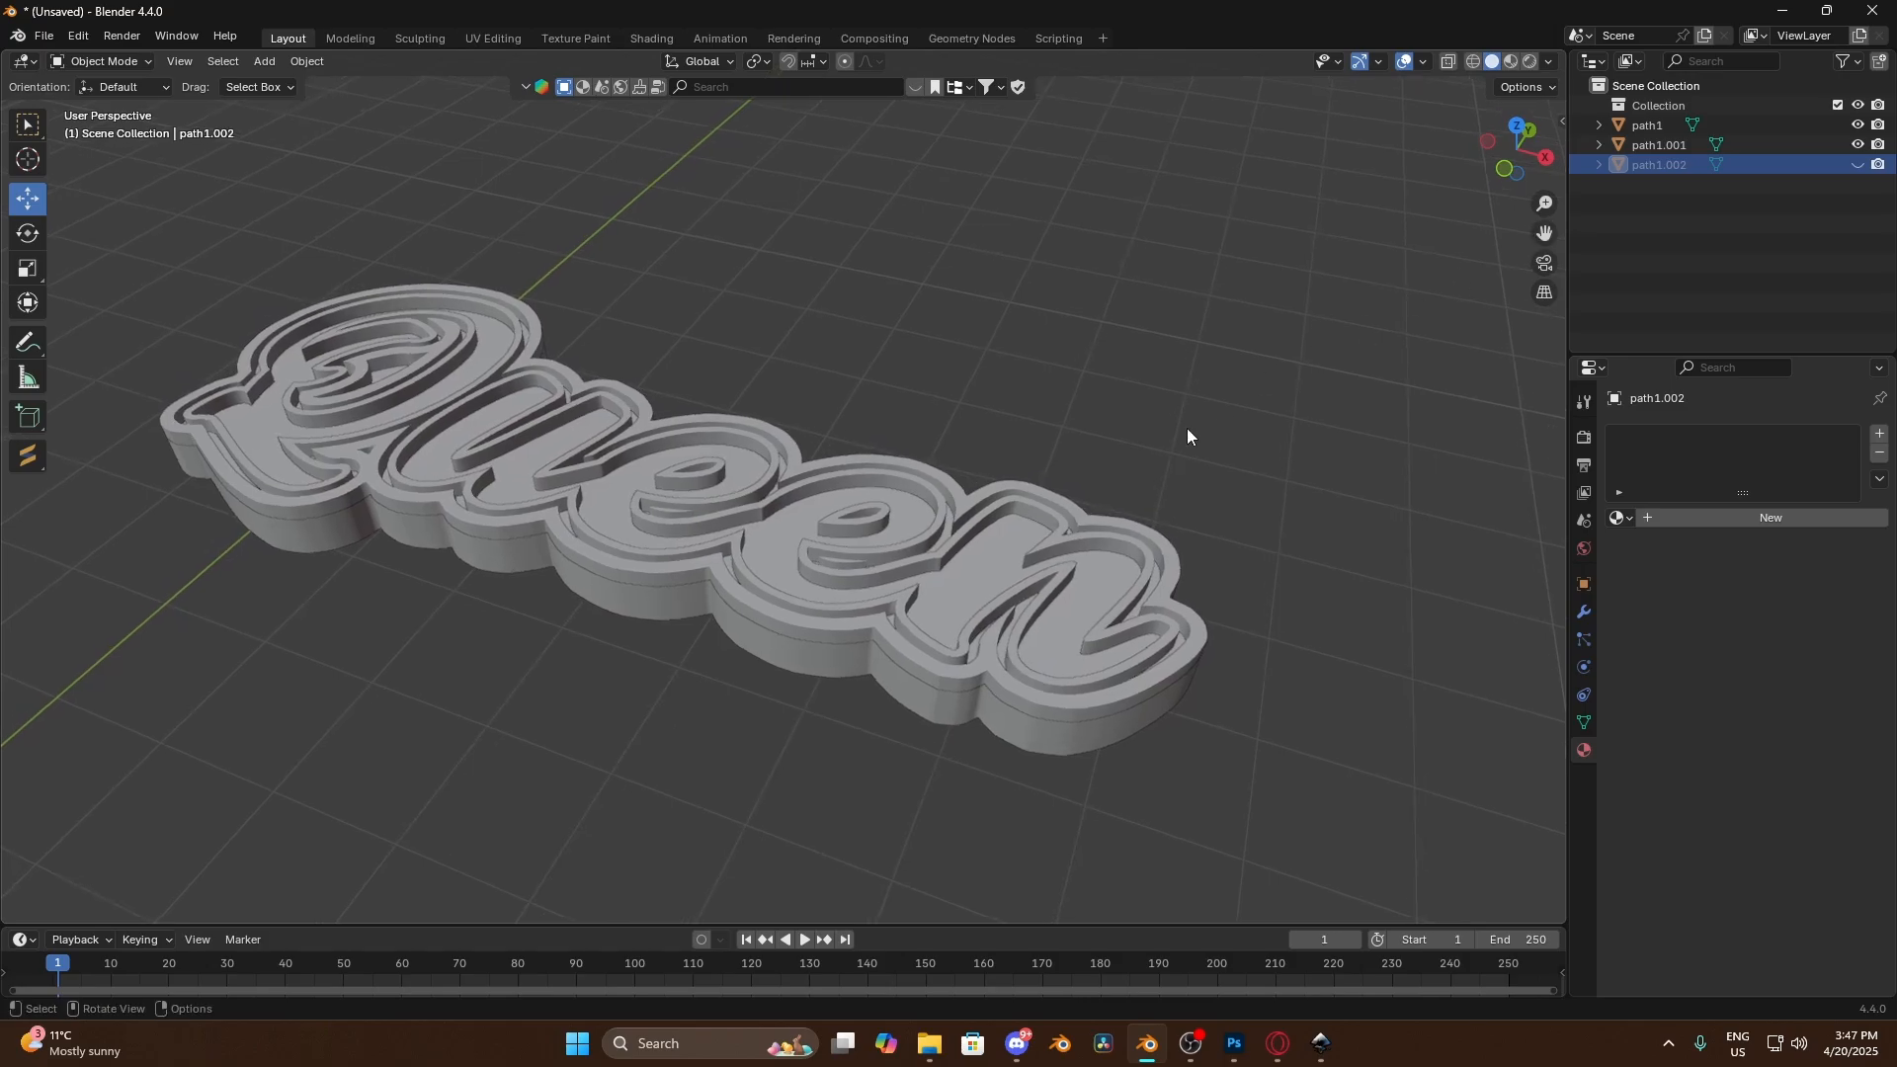
{"action": "scroll", "coordinate": [1164, 541], "scroll_direction": "up", "scroll_amount": 2}
{"action": "scroll", "coordinate": [1162, 542], "scroll_direction": "down", "scroll_amount": 5}
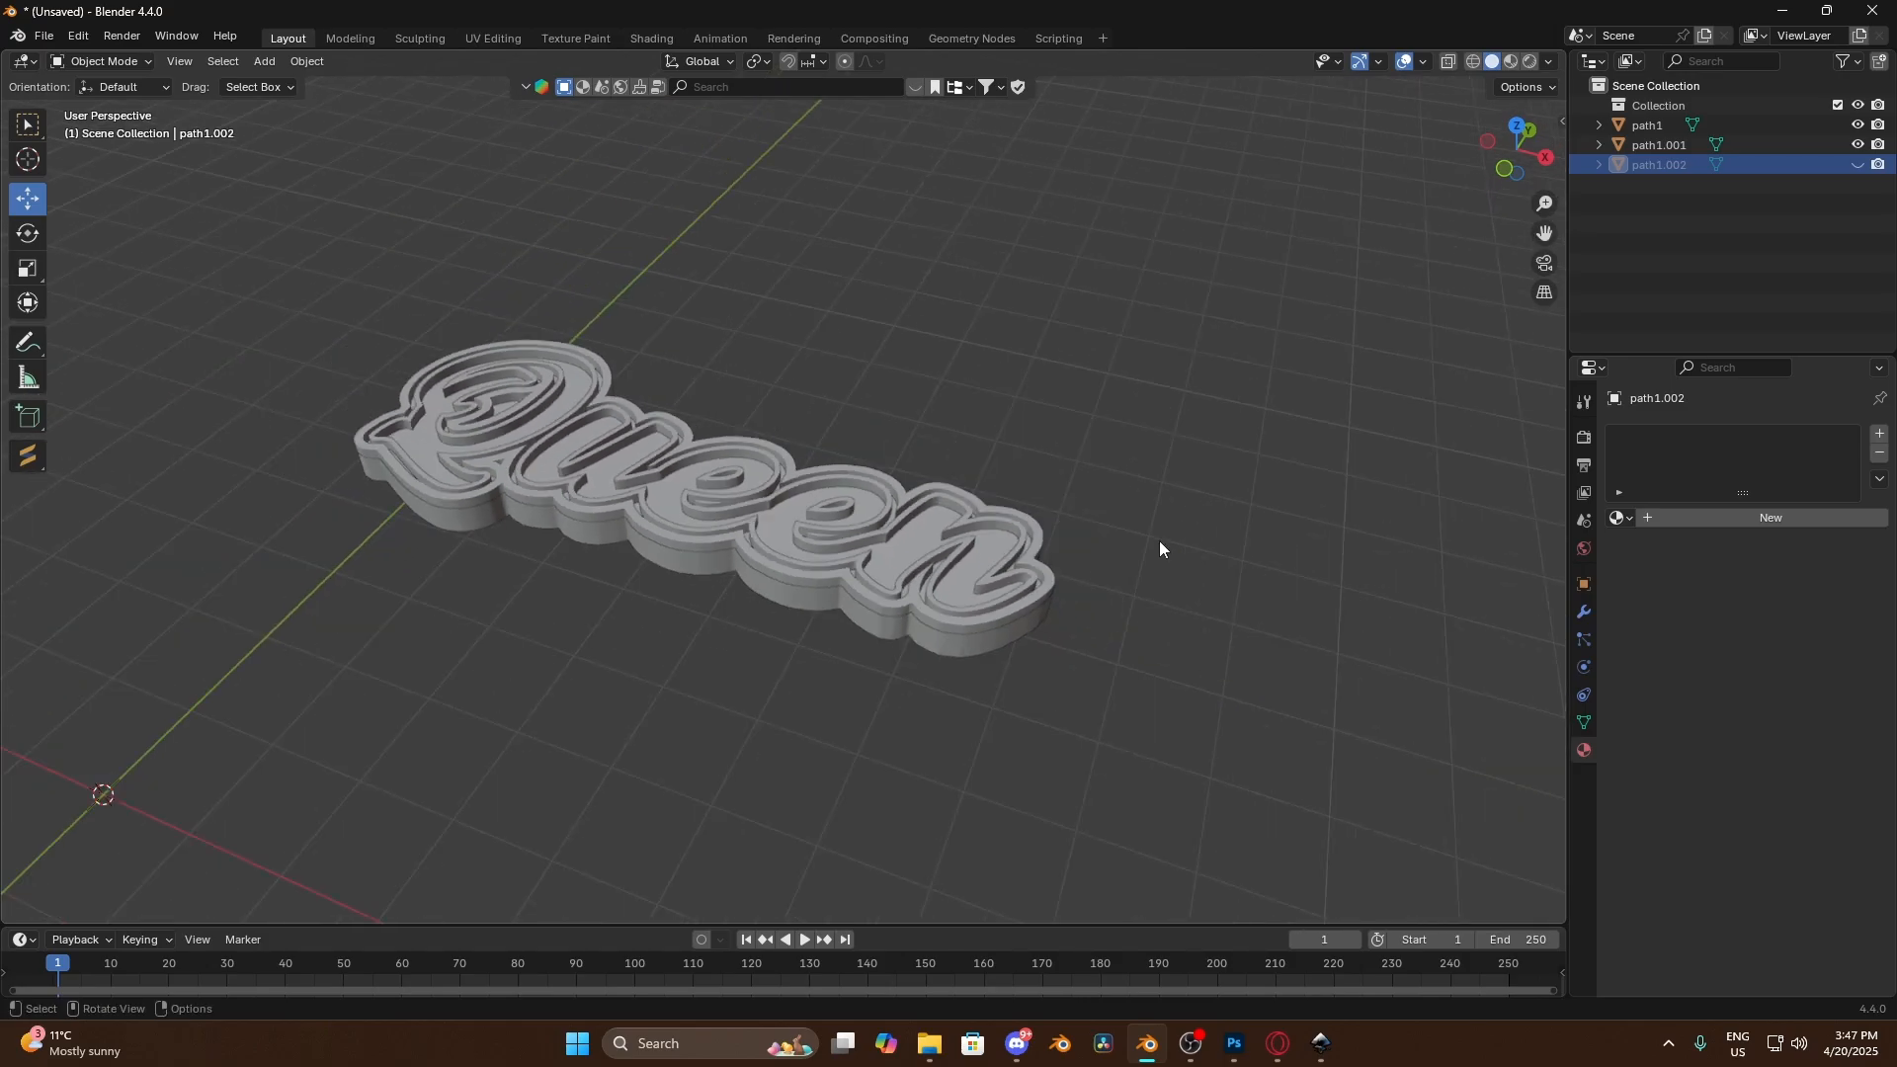
{"action": "middle_click_drag", "start_coordinate": [1159, 541], "coordinate": [1205, 626]}
{"action": "scroll", "coordinate": [1206, 626], "scroll_direction": "down", "scroll_amount": 4}
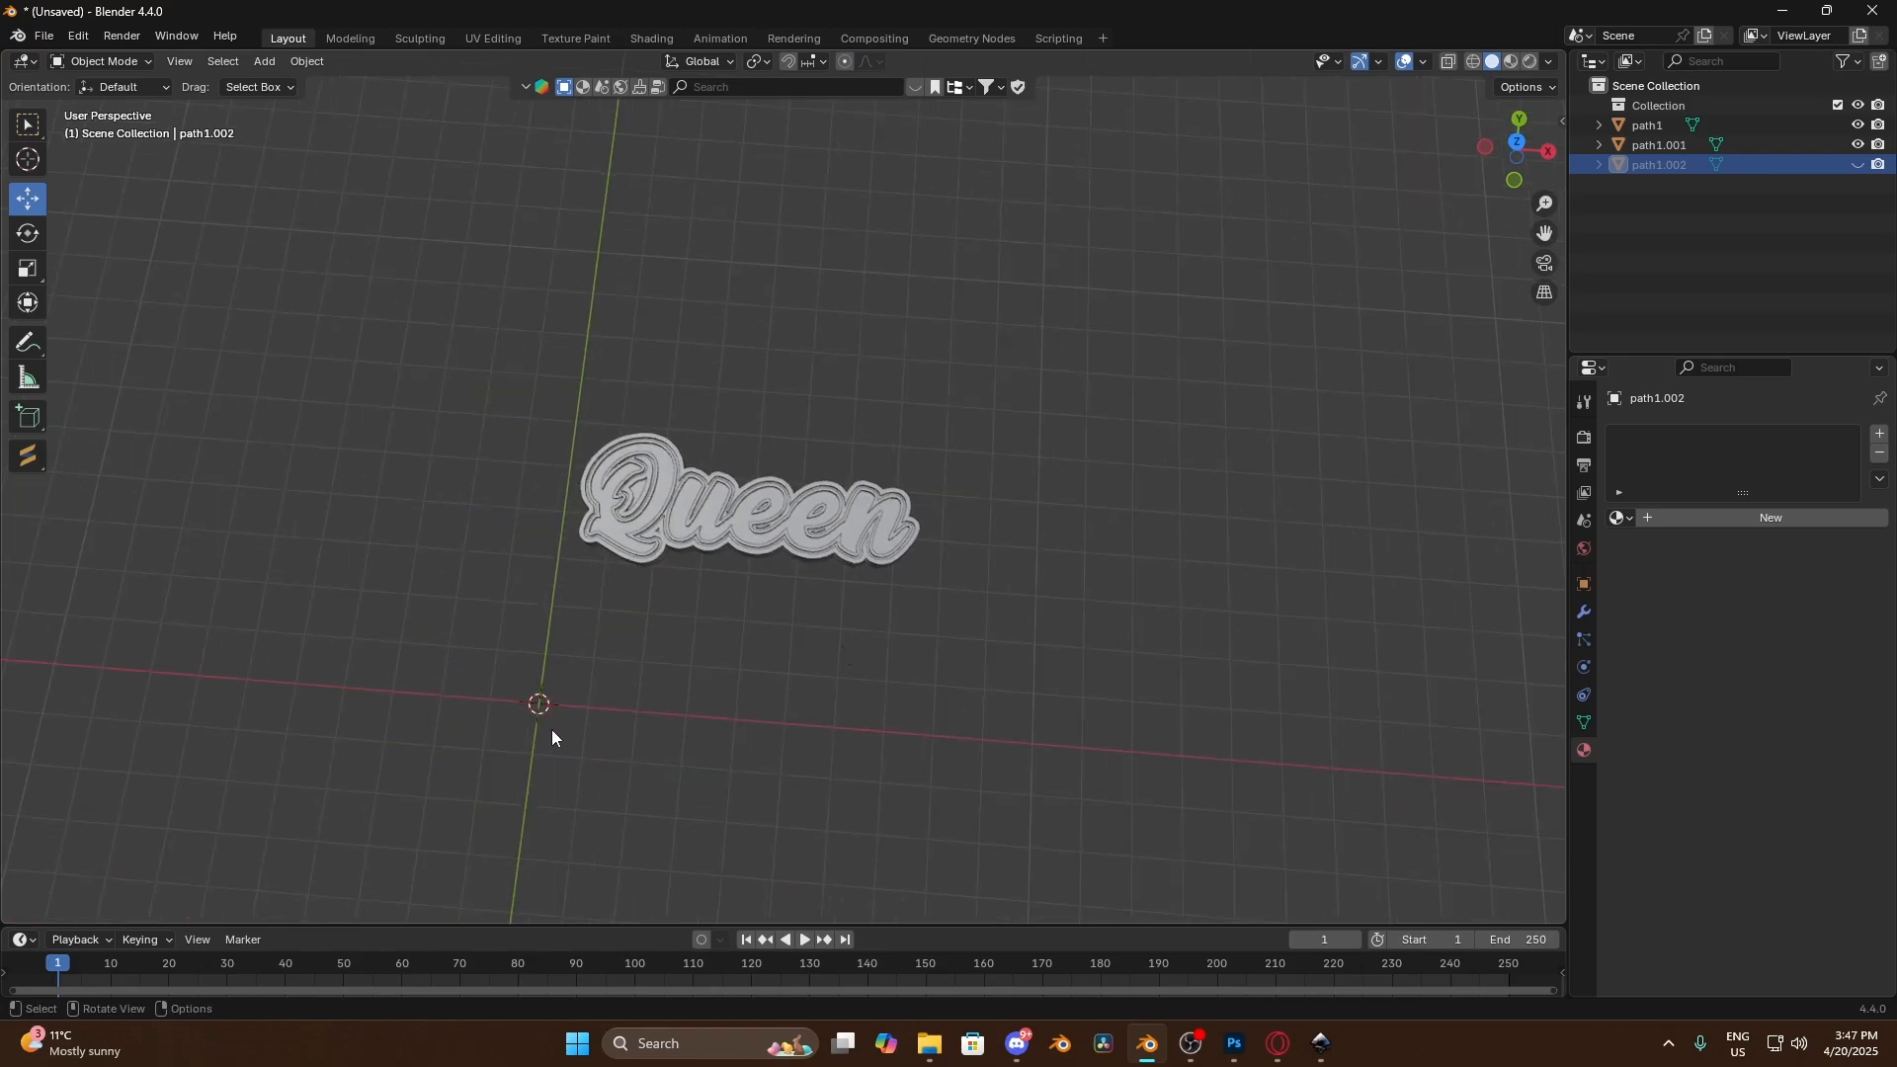
Open the list of mesh objects that can be added to the scene
{"action": "key", "text": "shift+a"}
{"action": "mouse_move", "coordinate": [551, 732]}
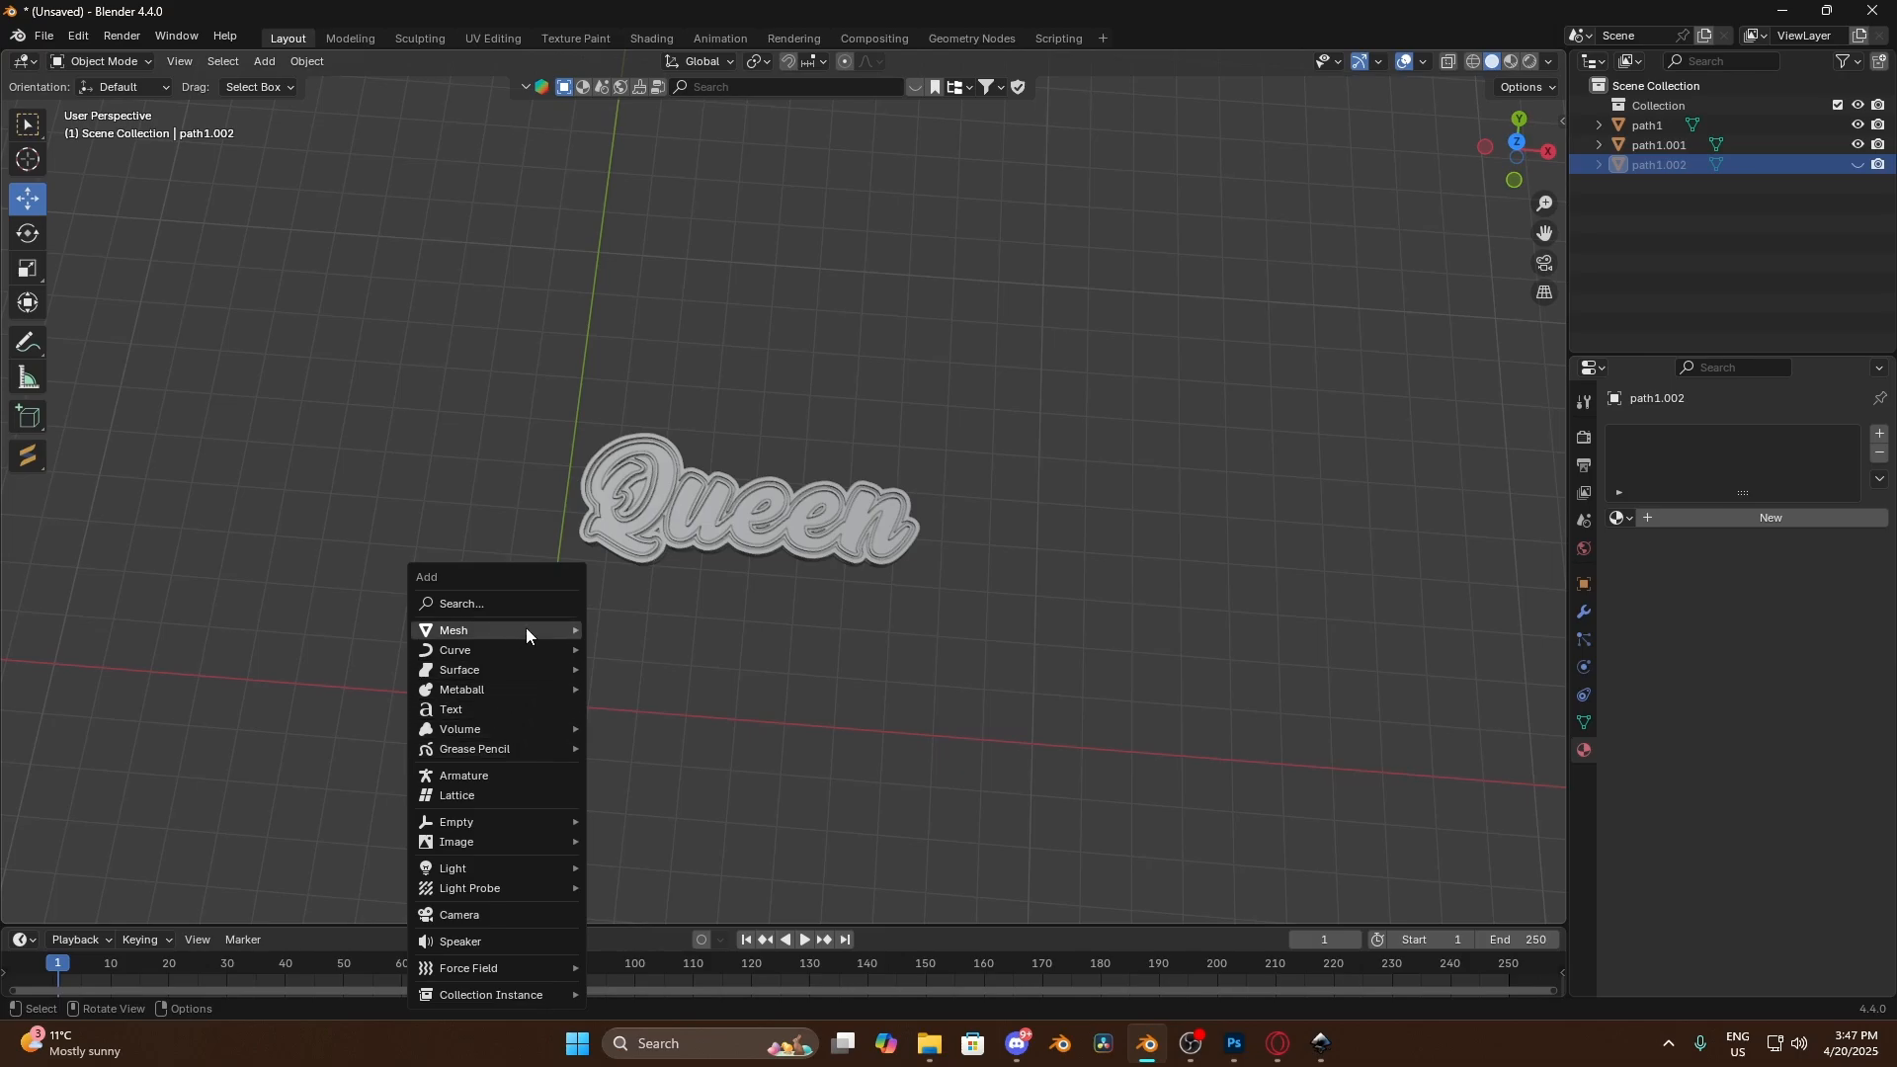
{"action": "mouse_move", "coordinate": [565, 634]}
{"action": "mouse_move", "coordinate": [689, 613]}
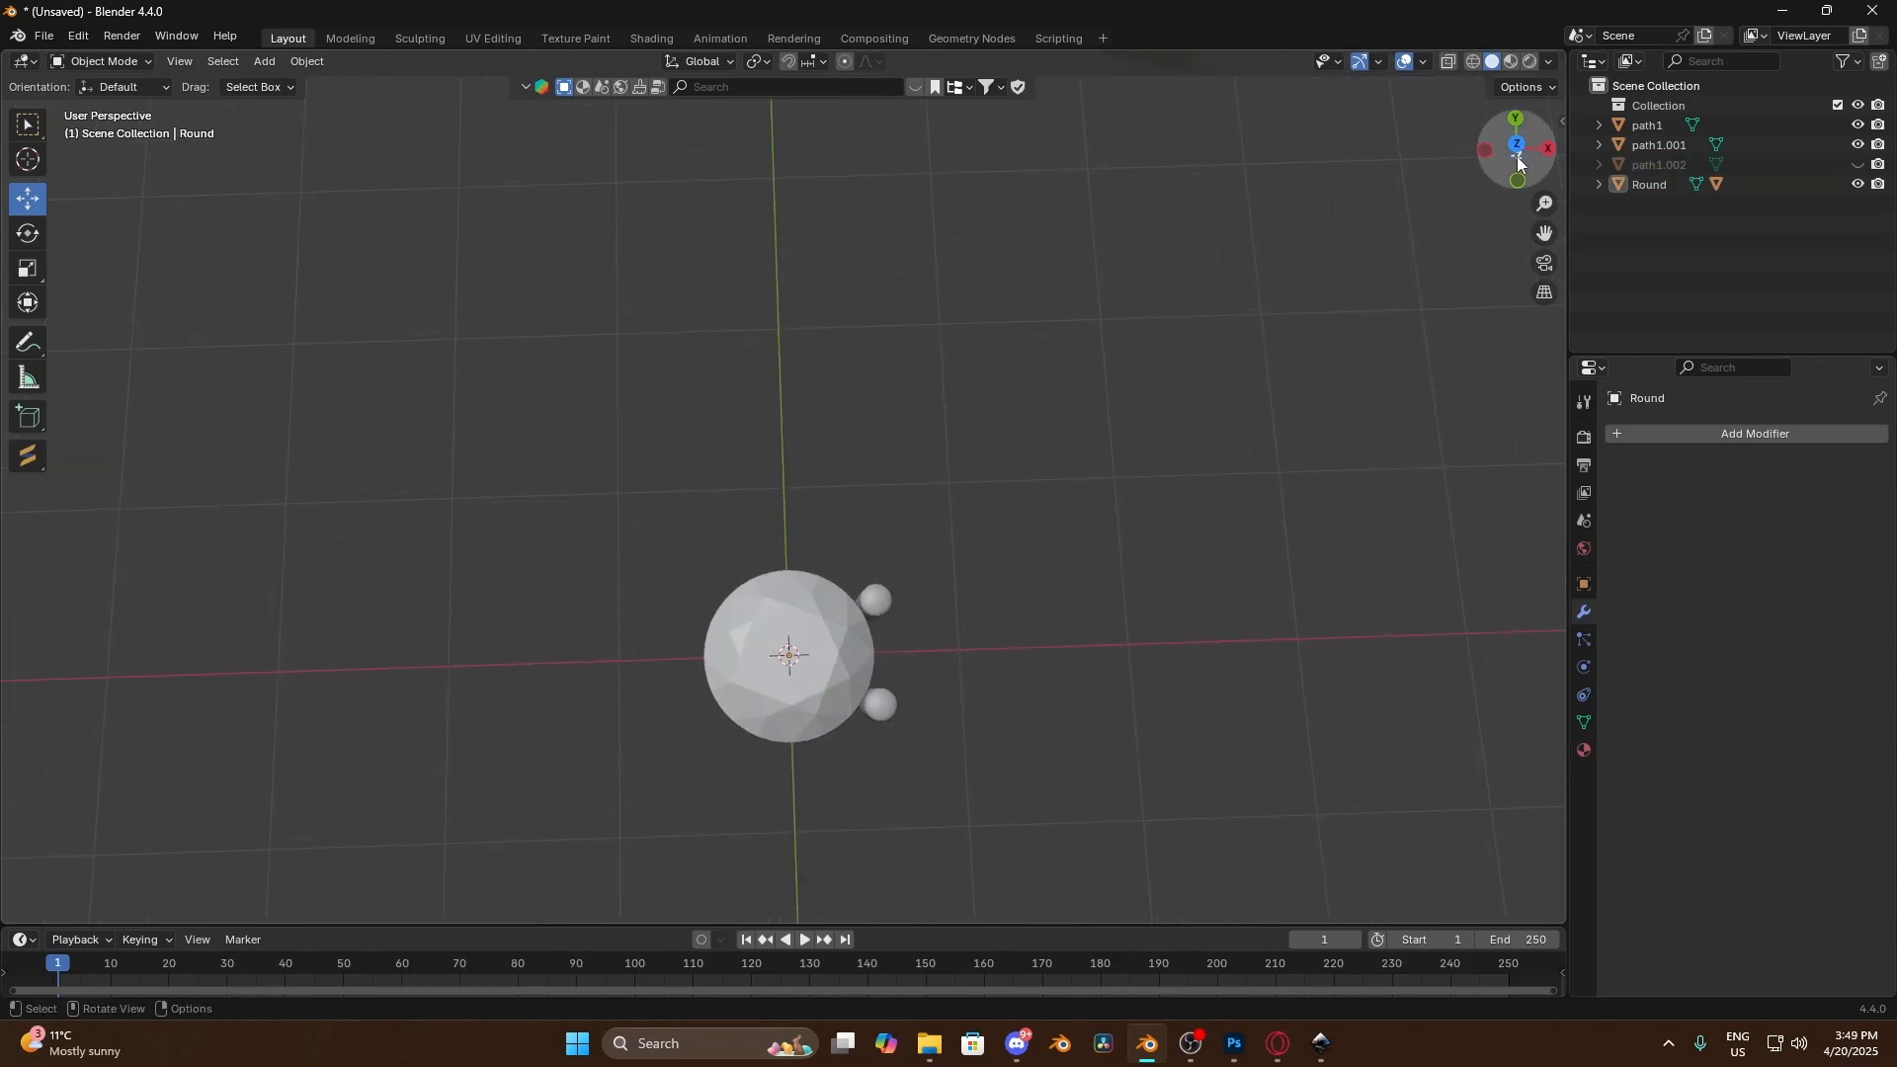
Delete the vertices of the Round gem's pointed lower half in Edit Mode, working from the front view with X-ray on
{"action": "left_click", "coordinate": [1517, 156]}
{"action": "key", "text": "KP_Decimal"}
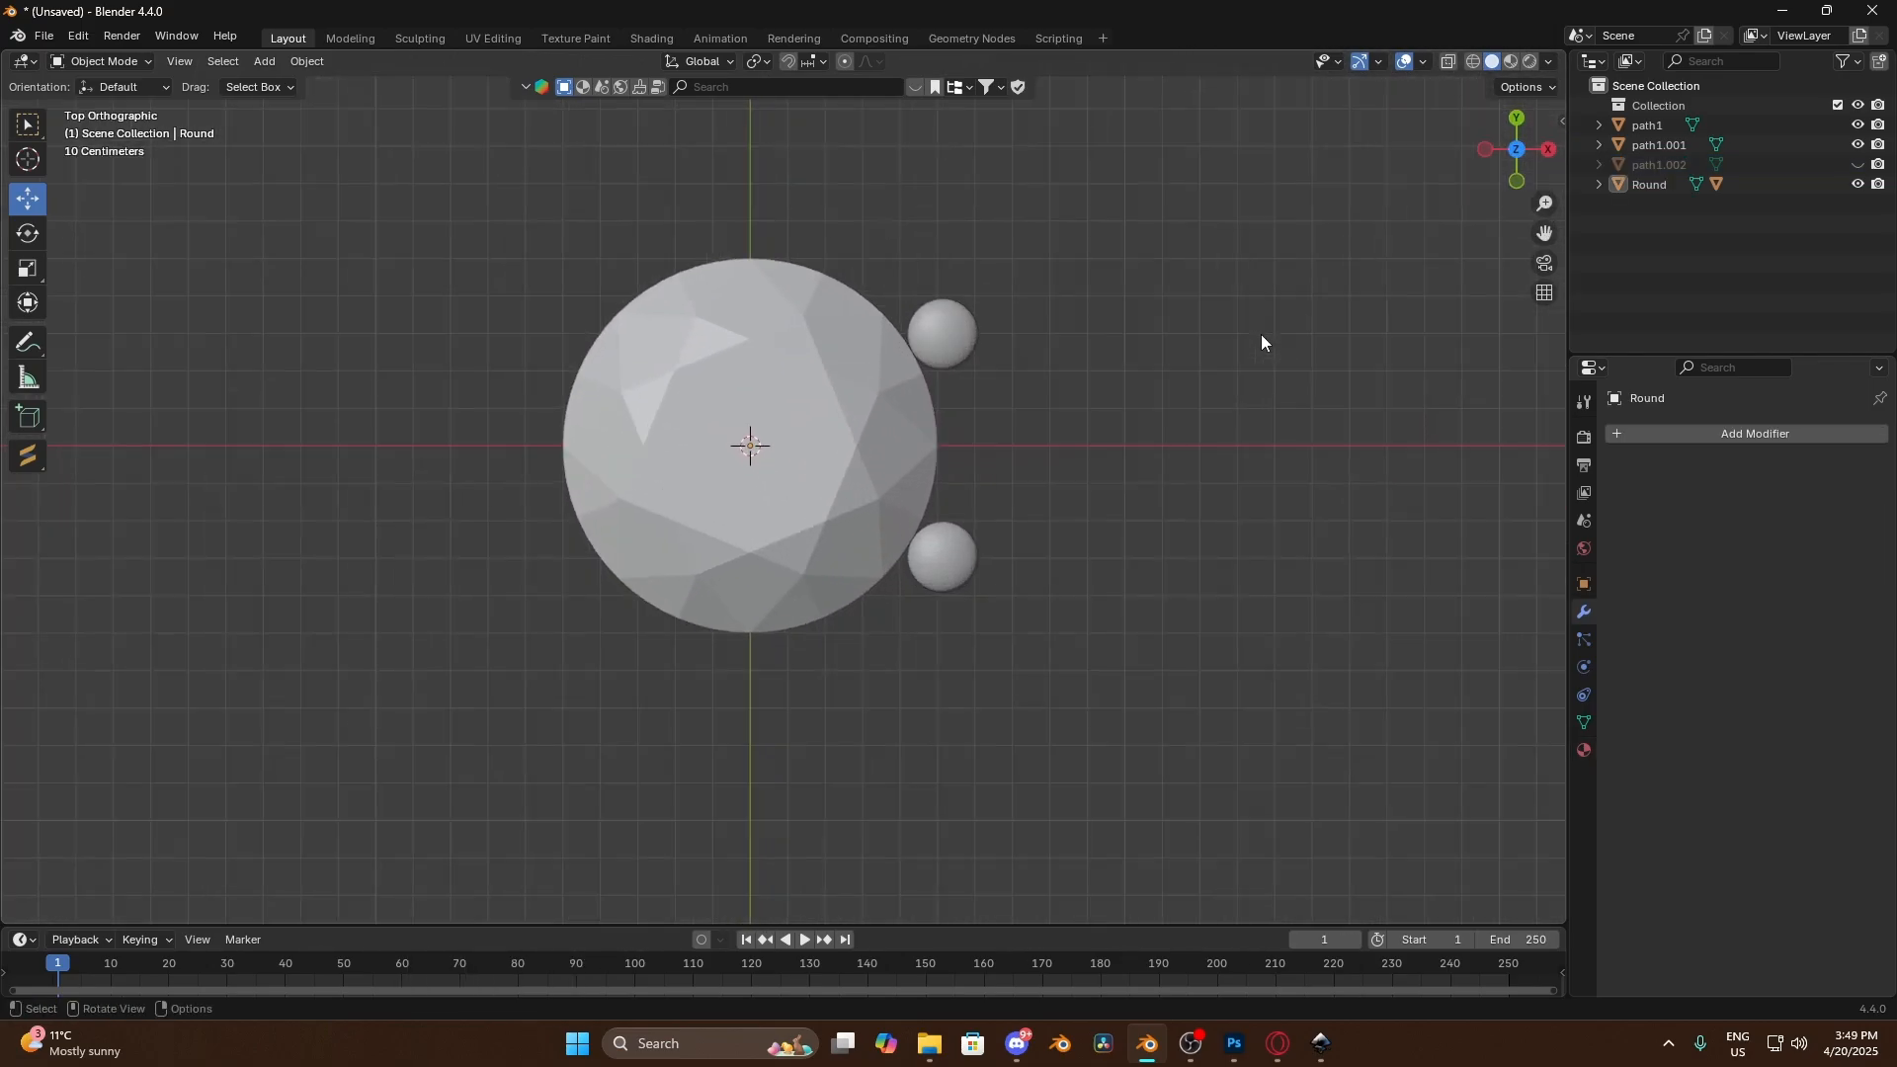
{"action": "middle_click_drag", "start_coordinate": [1158, 494], "coordinate": [824, 699]}
{"action": "left_click", "coordinate": [825, 695]}
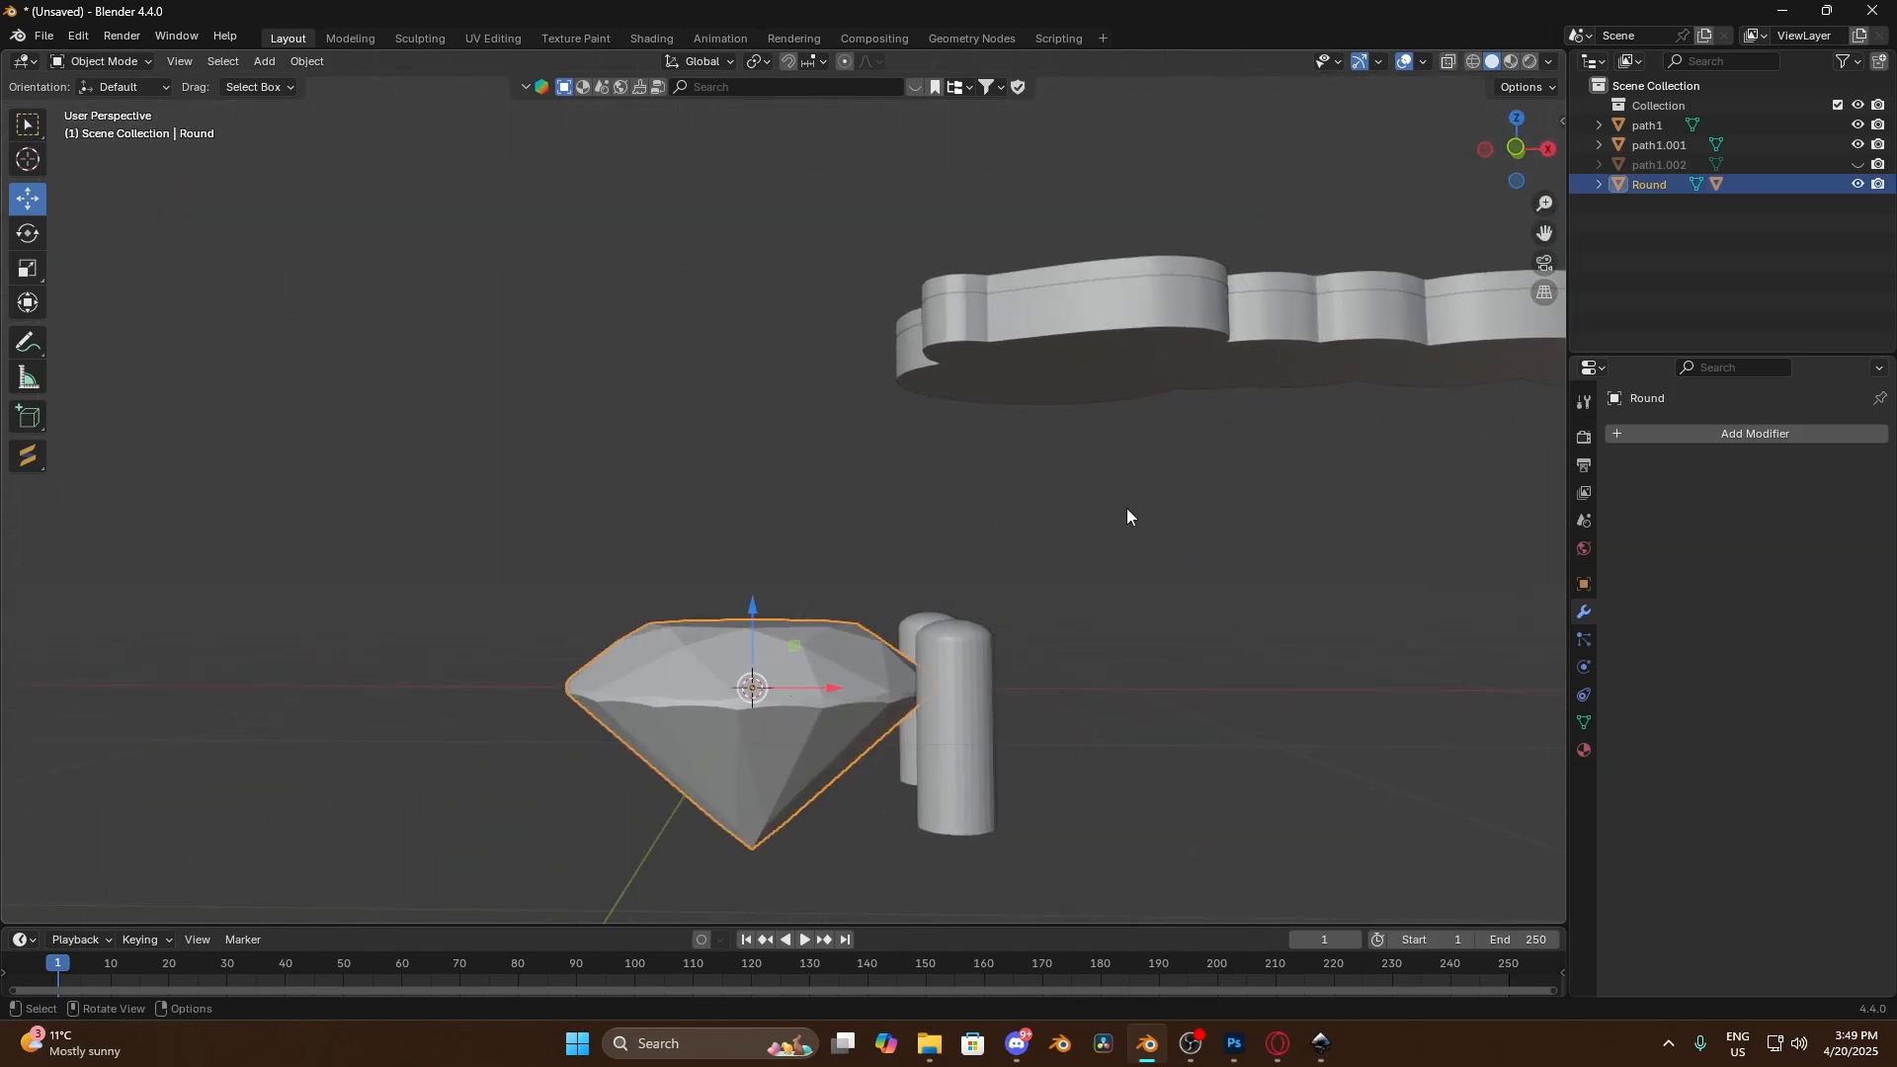
{"action": "left_click", "coordinate": [1515, 149]}
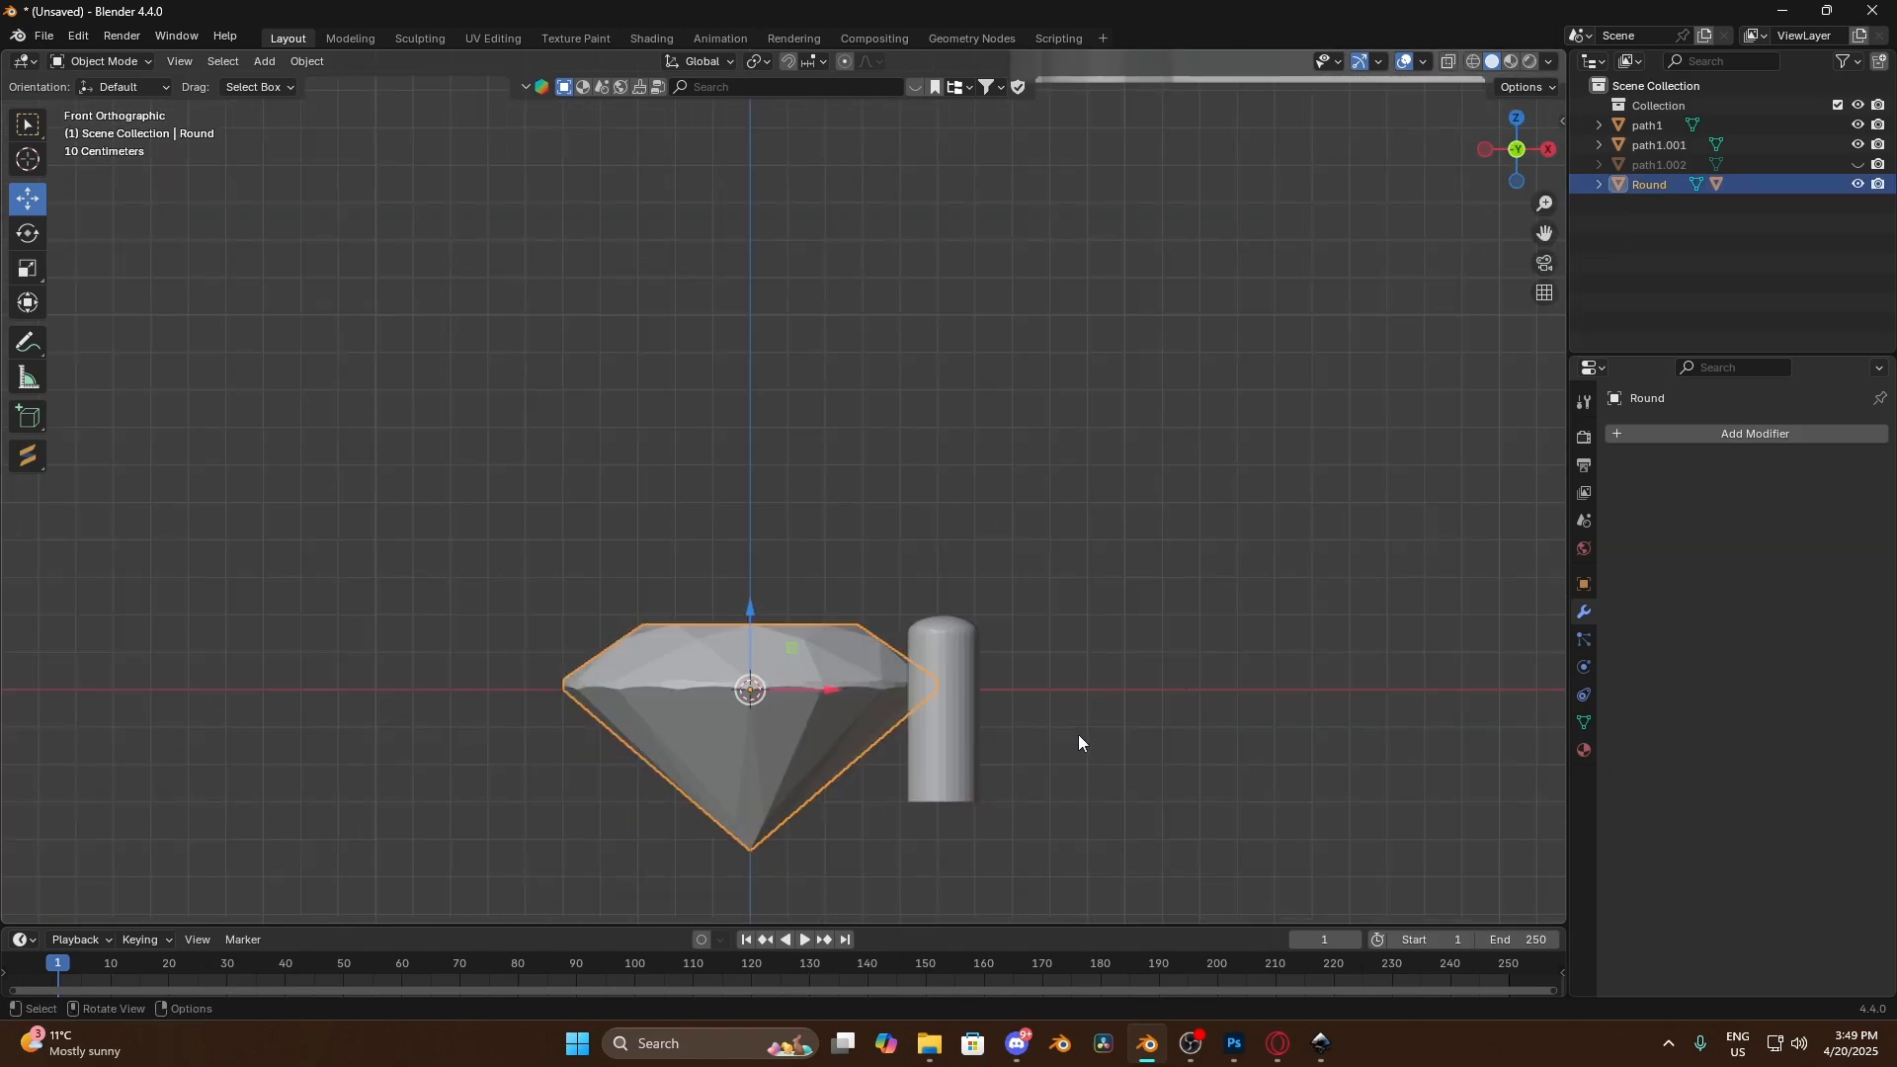
{"action": "key", "text": "Tab"}
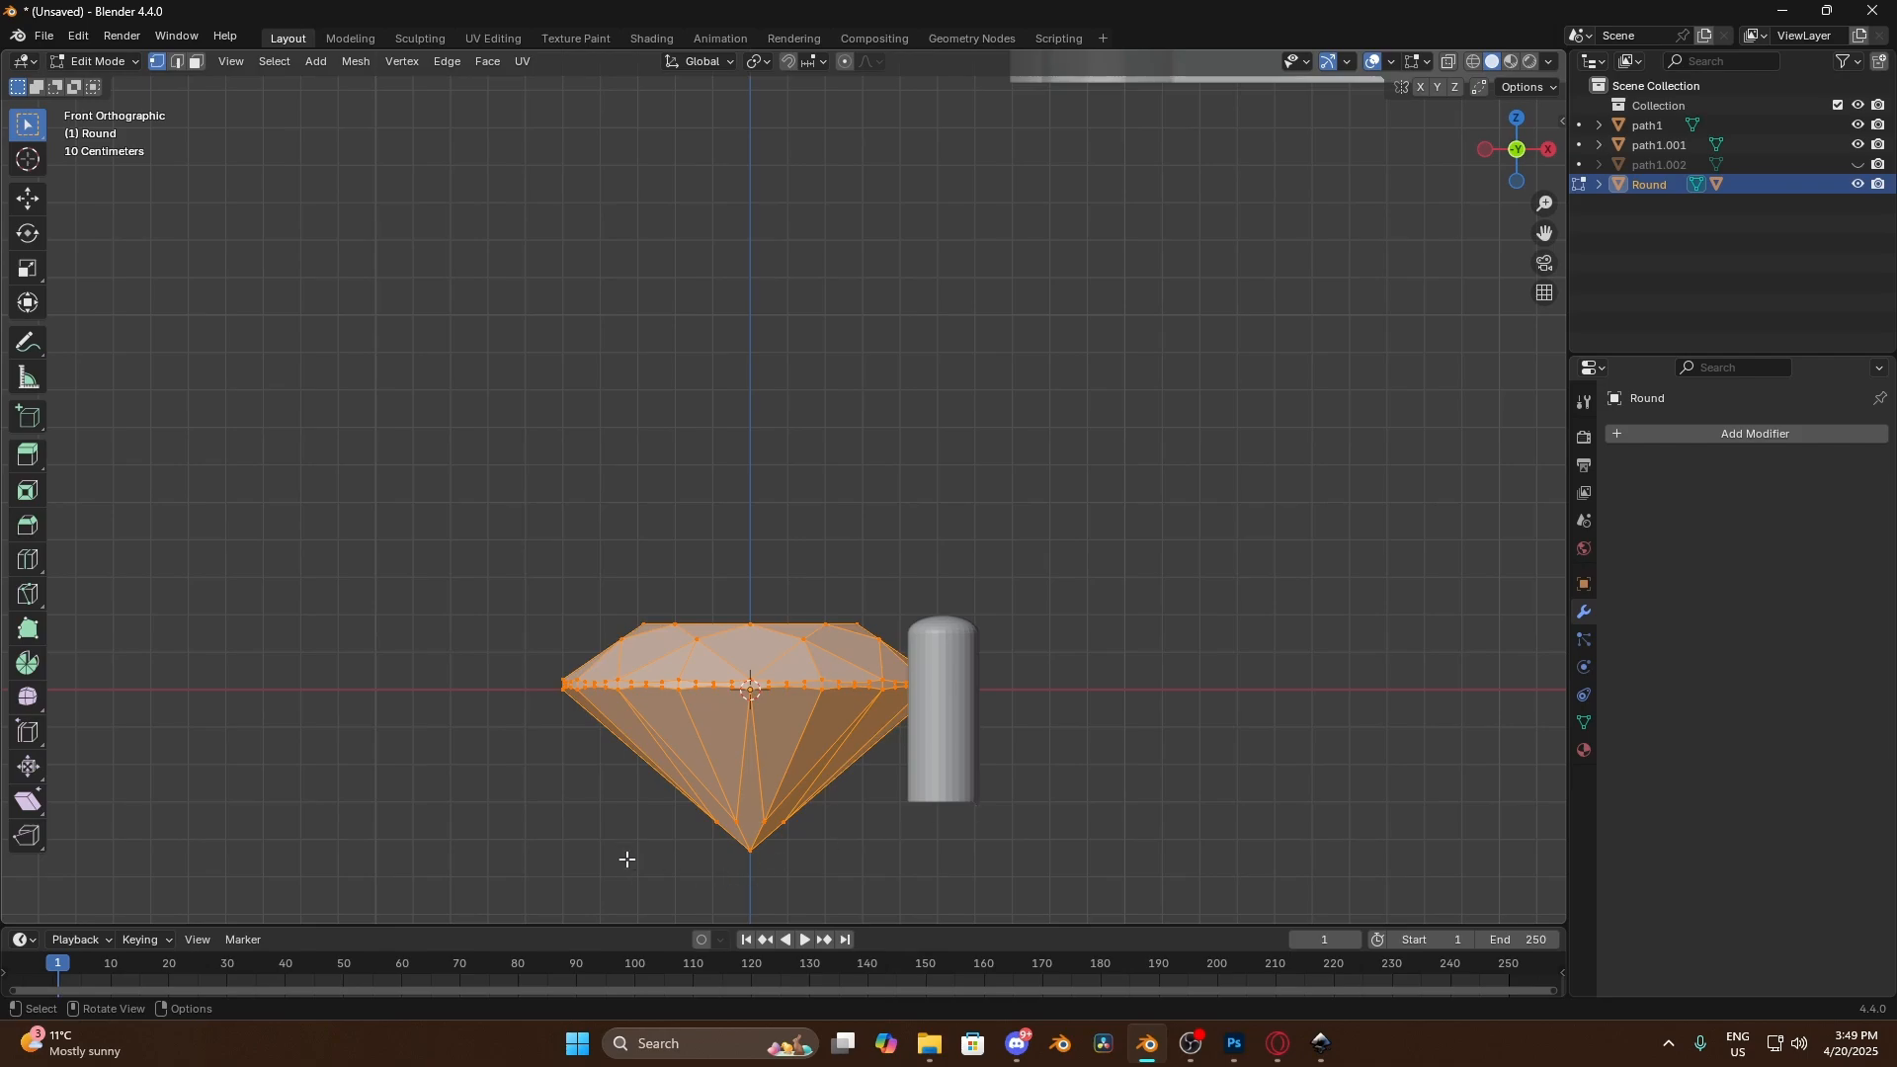
{"action": "left_click", "coordinate": [1451, 63]}
{"action": "left_click_drag", "start_coordinate": [648, 880], "coordinate": [866, 813]}
{"action": "key", "text": "x"}
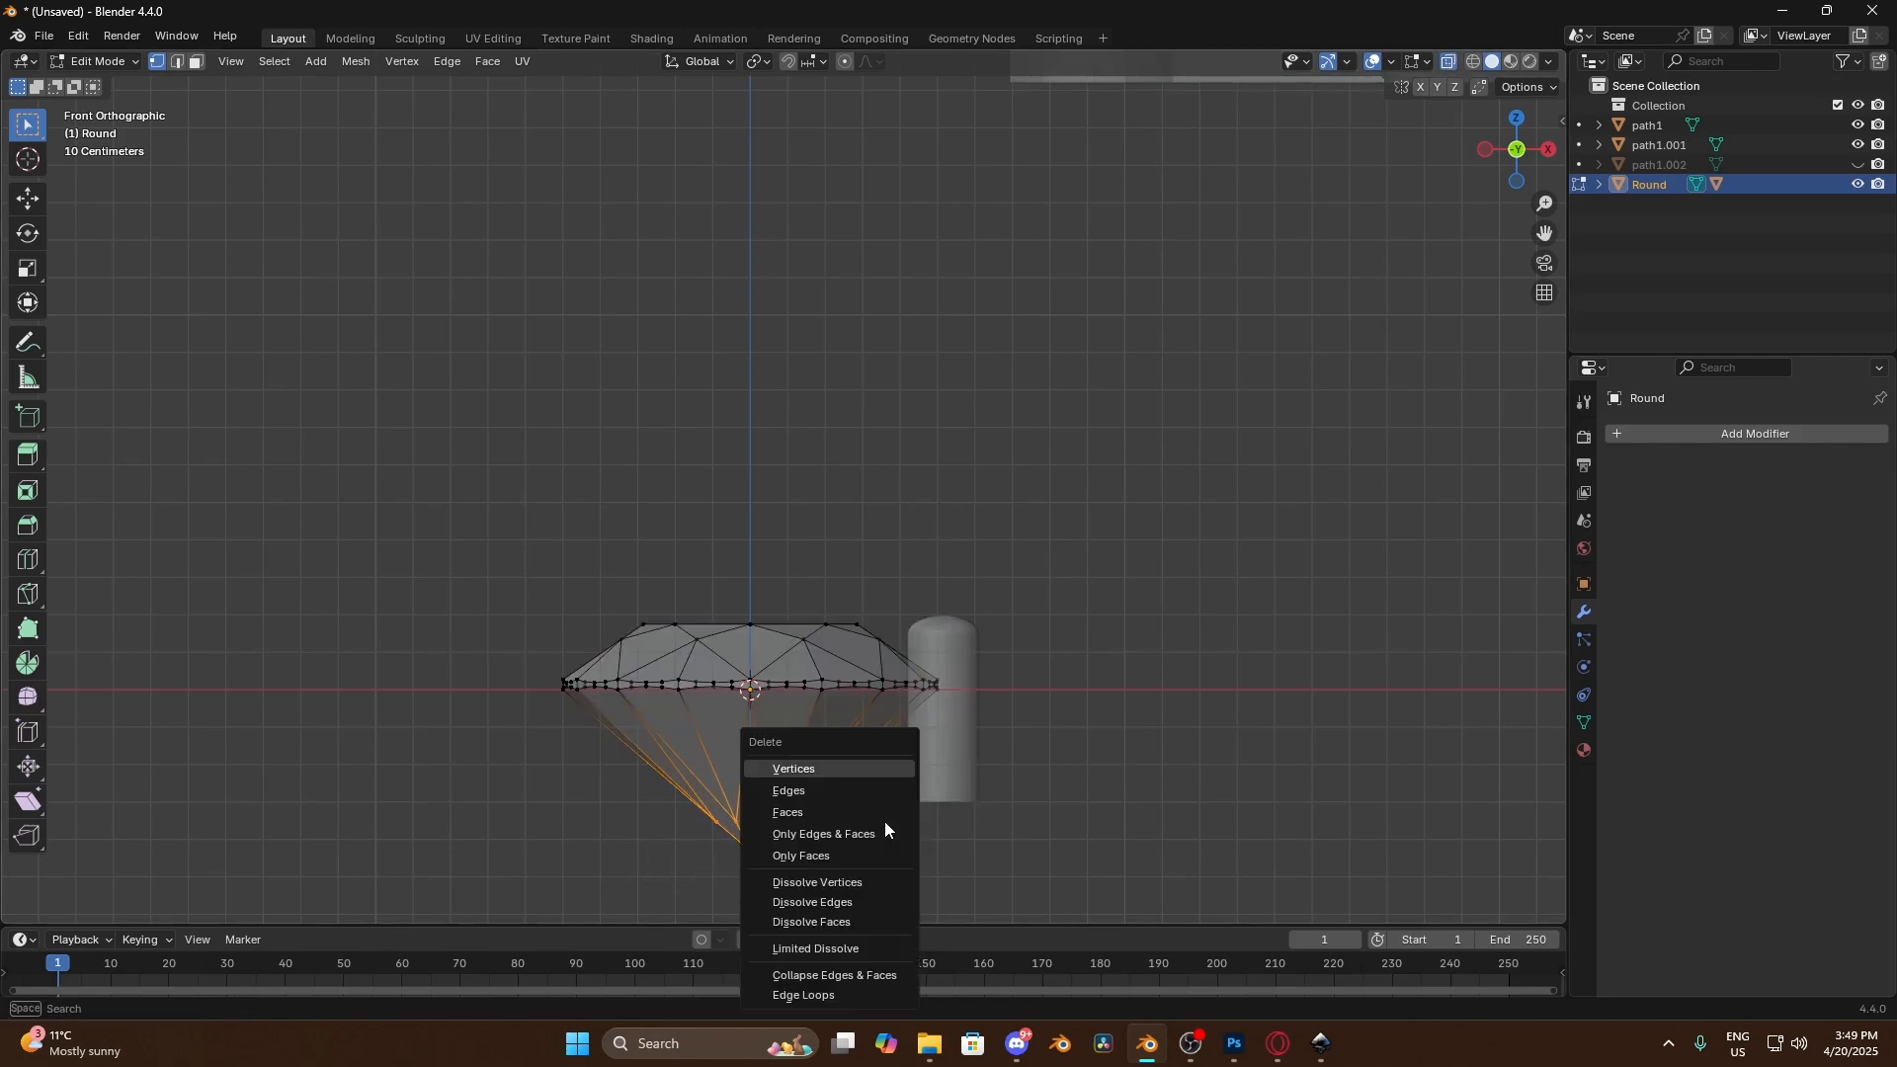
{"action": "key", "text": "x"}
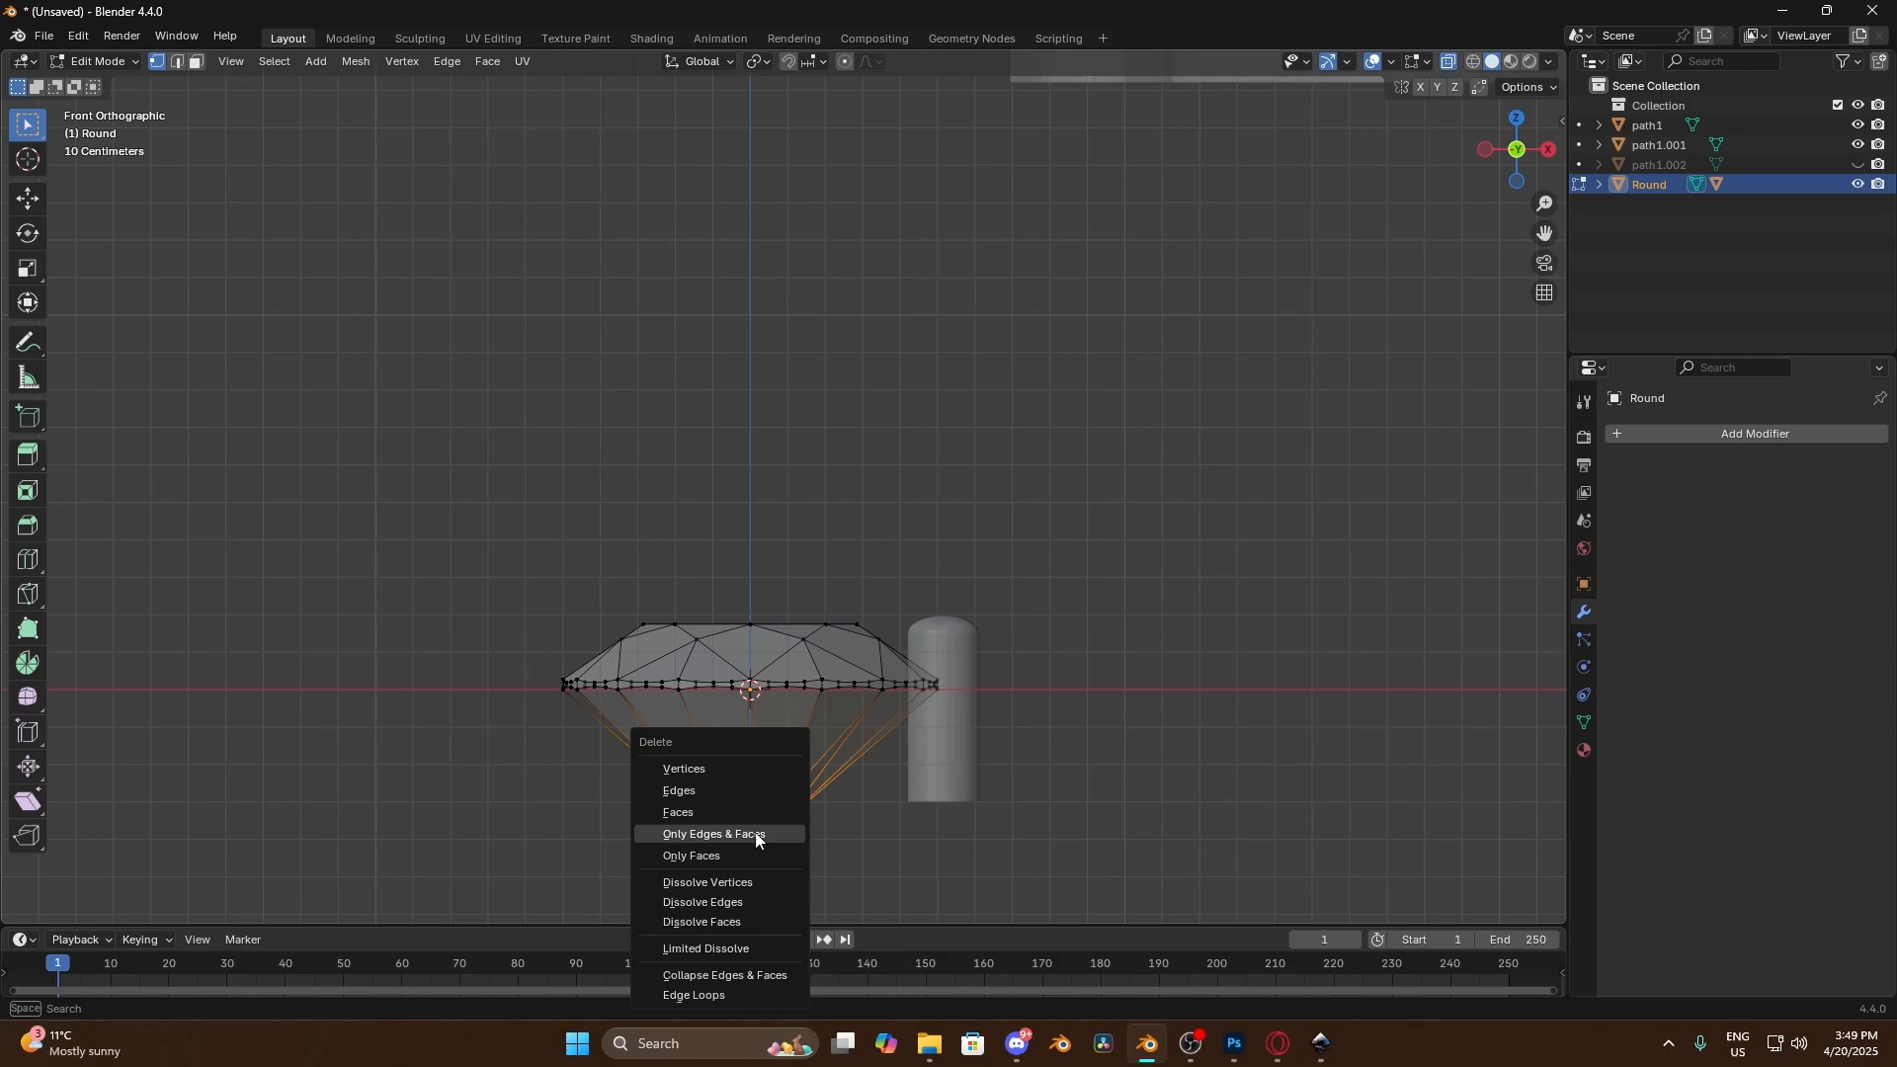
{"action": "left_click", "coordinate": [719, 774]}
Move the gem's bottom rim vertices down about 0.08 m along Z and return to Object Mode
{"action": "scroll", "coordinate": [775, 728], "scroll_direction": "up", "scroll_amount": 2}
{"action": "left_click_drag", "start_coordinate": [1544, 234], "coordinate": [1566, 0]}
{"action": "scroll", "coordinate": [978, 599], "scroll_direction": "up", "scroll_amount": 2}
{"action": "left_click_drag", "start_coordinate": [103, 722], "coordinate": [1189, 542]}
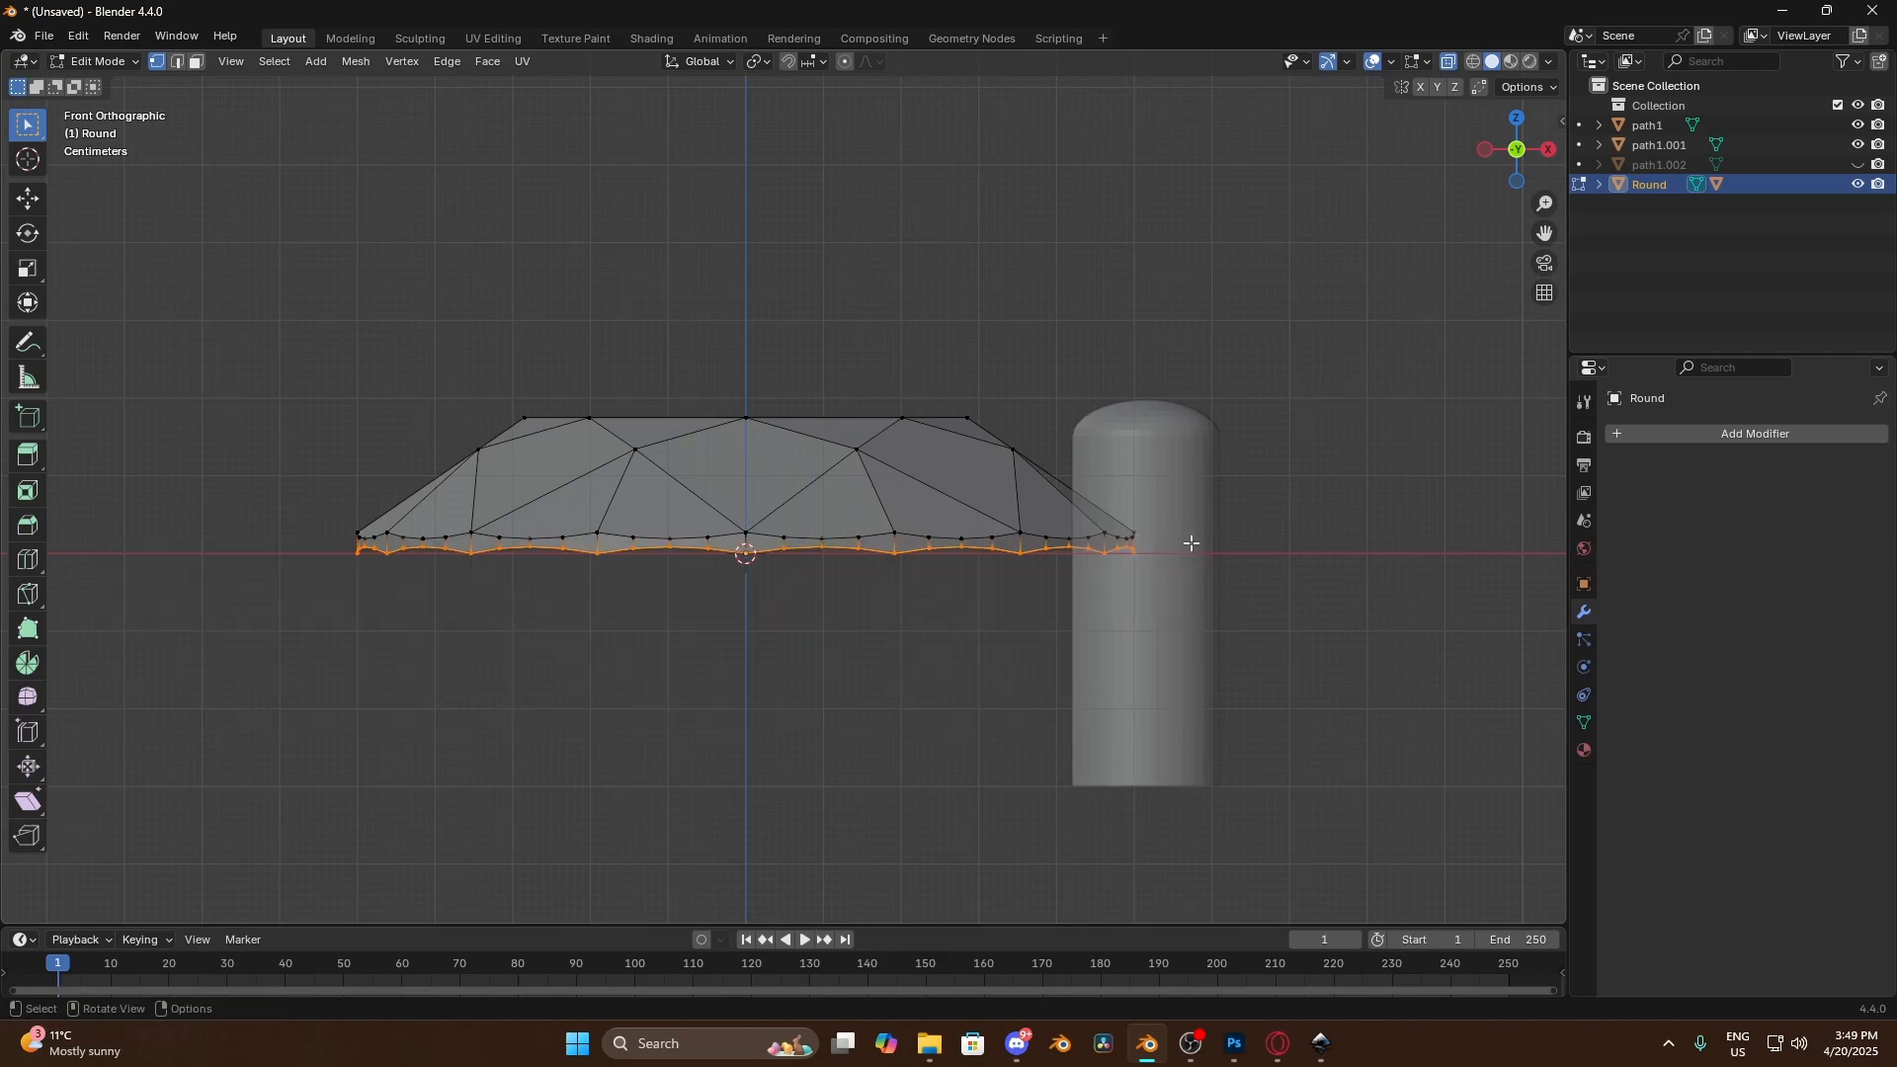
{"action": "left_click", "coordinate": [28, 199]}
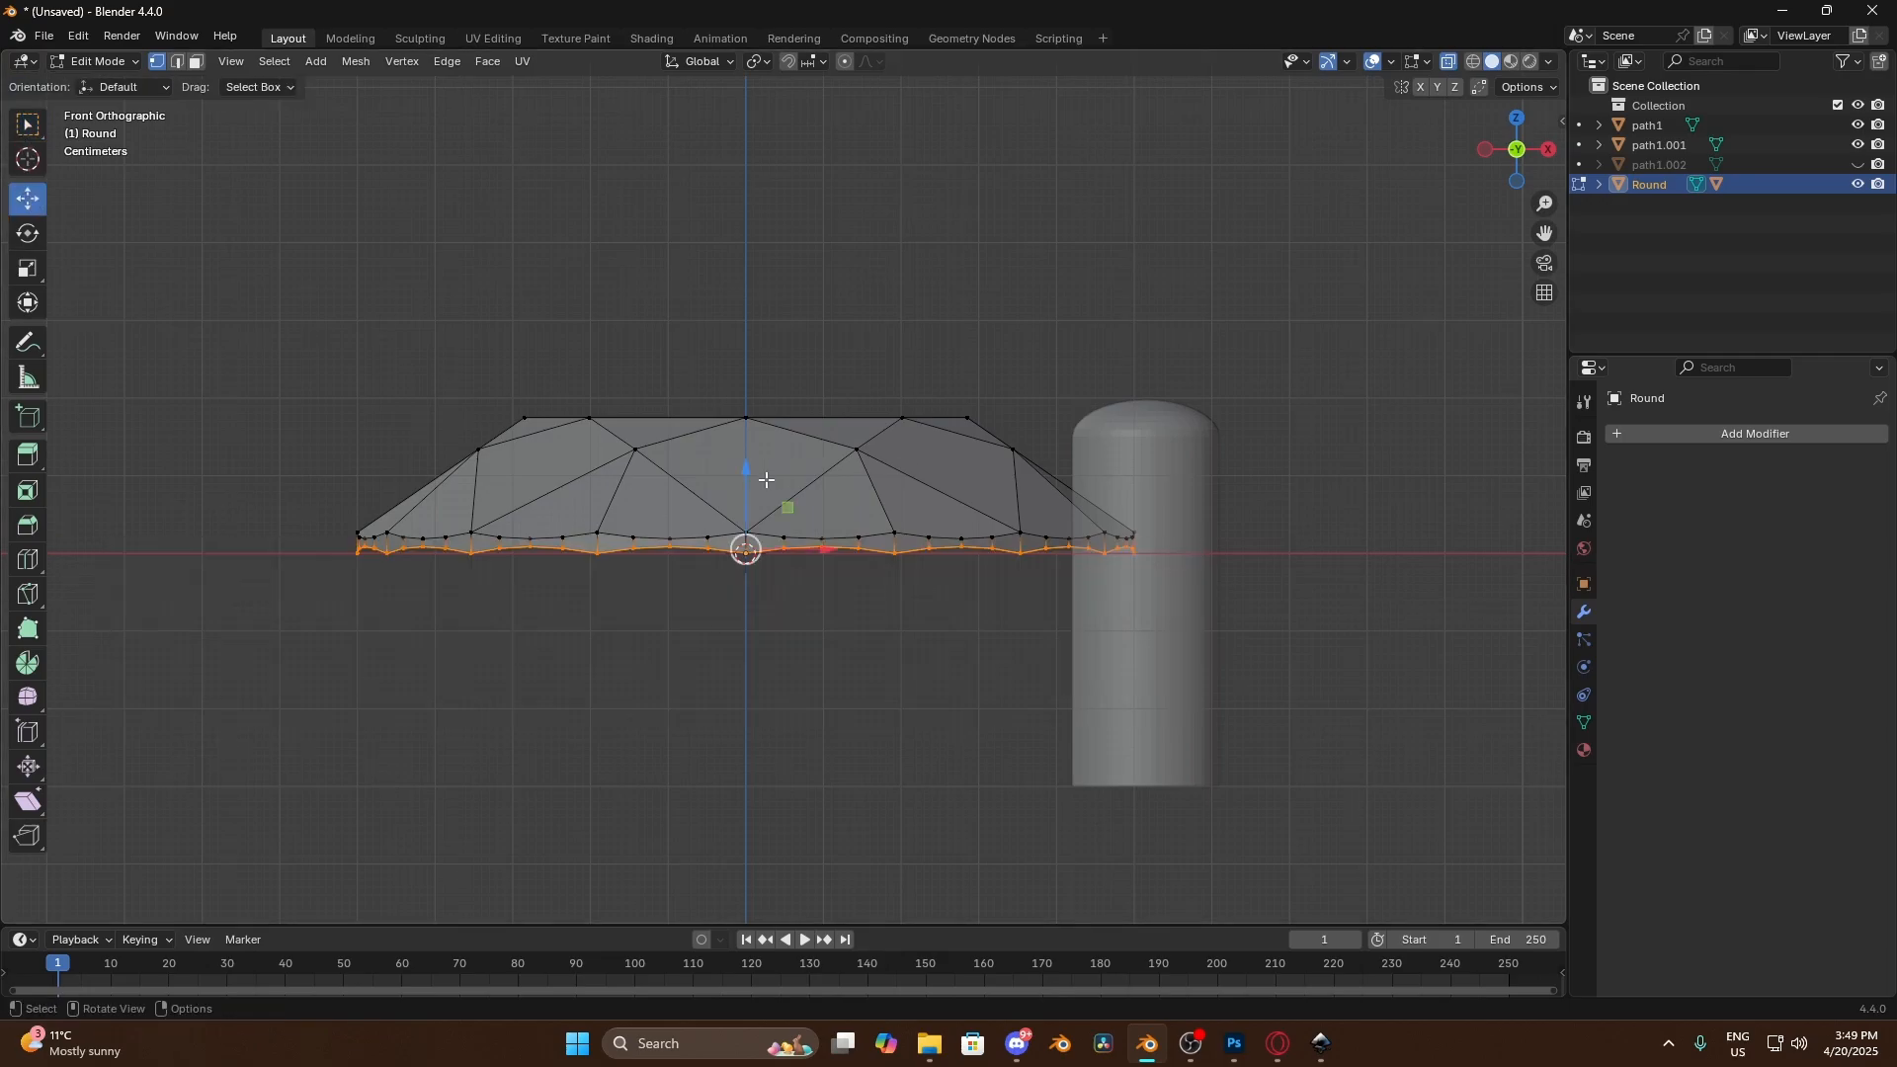
{"action": "left_click_drag", "start_coordinate": [748, 473], "coordinate": [756, 541]}
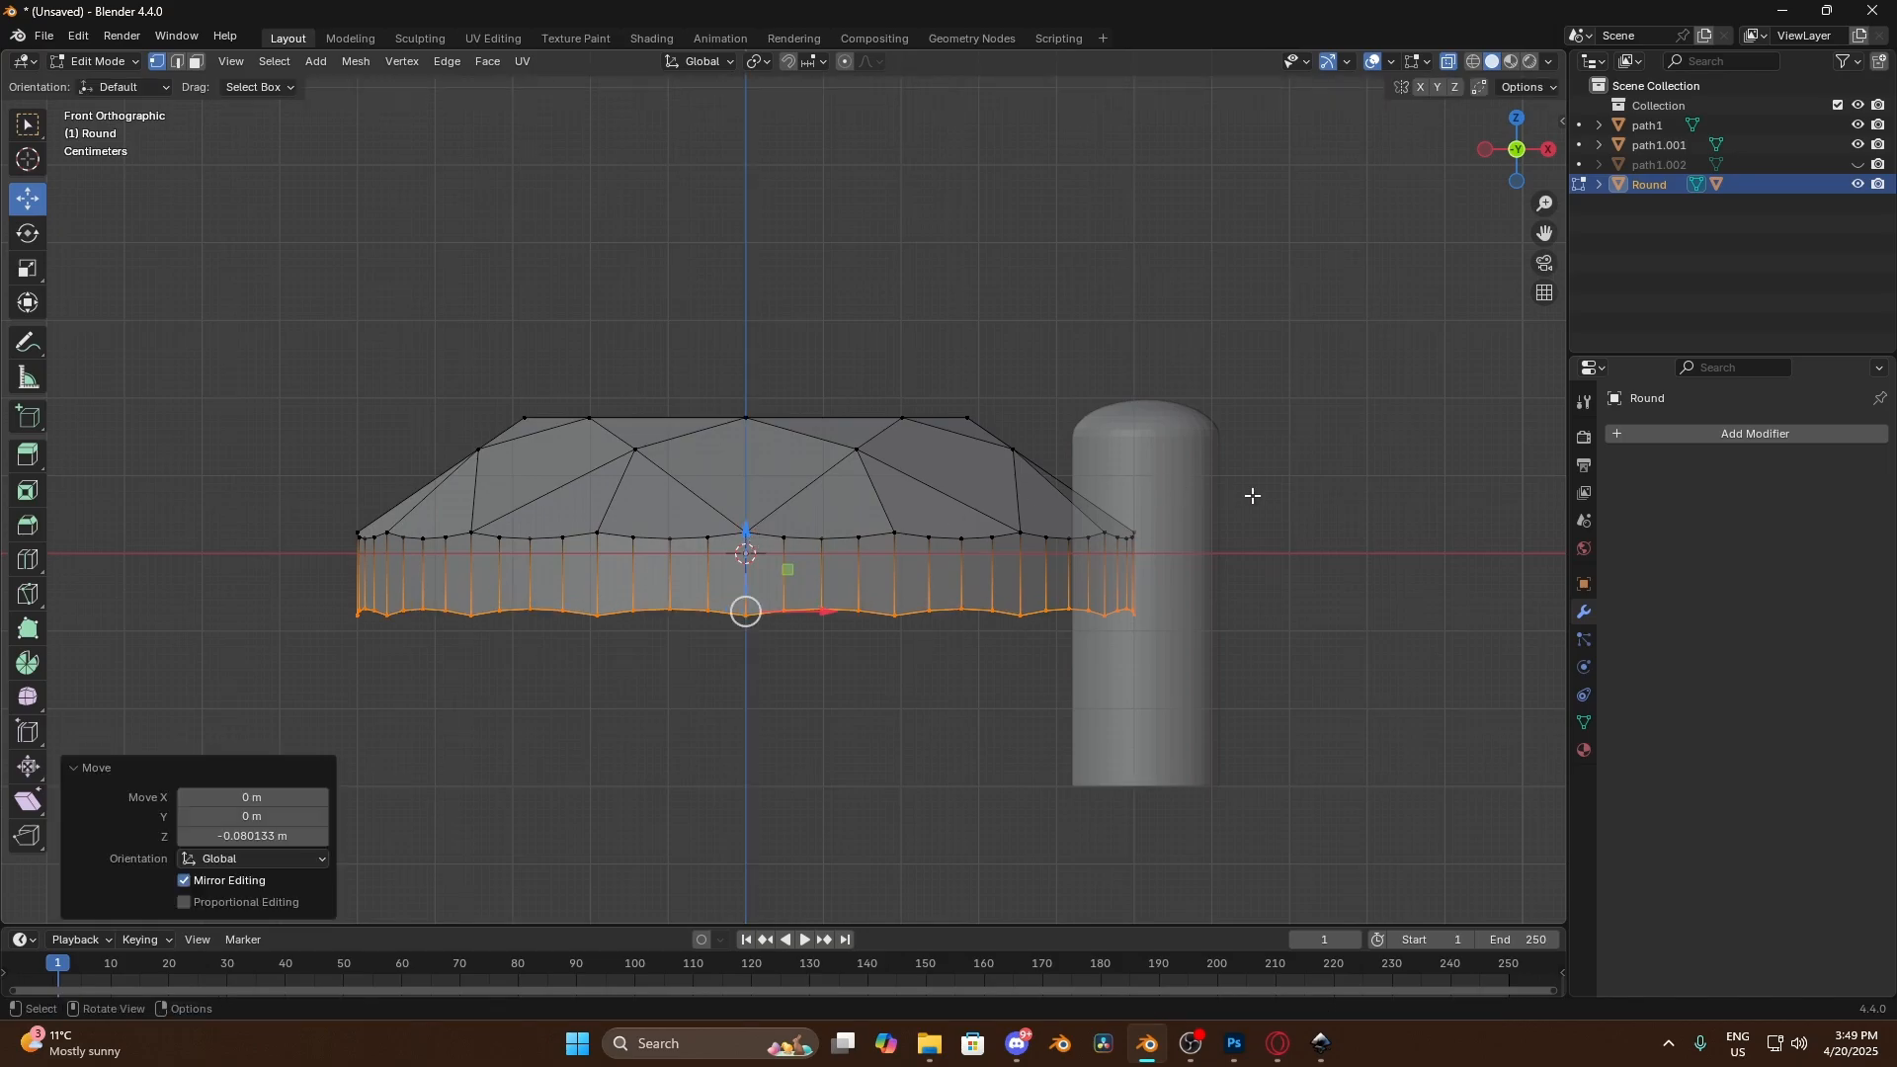
{"action": "key", "text": "alt+a"}
{"action": "key", "text": "Tab"}
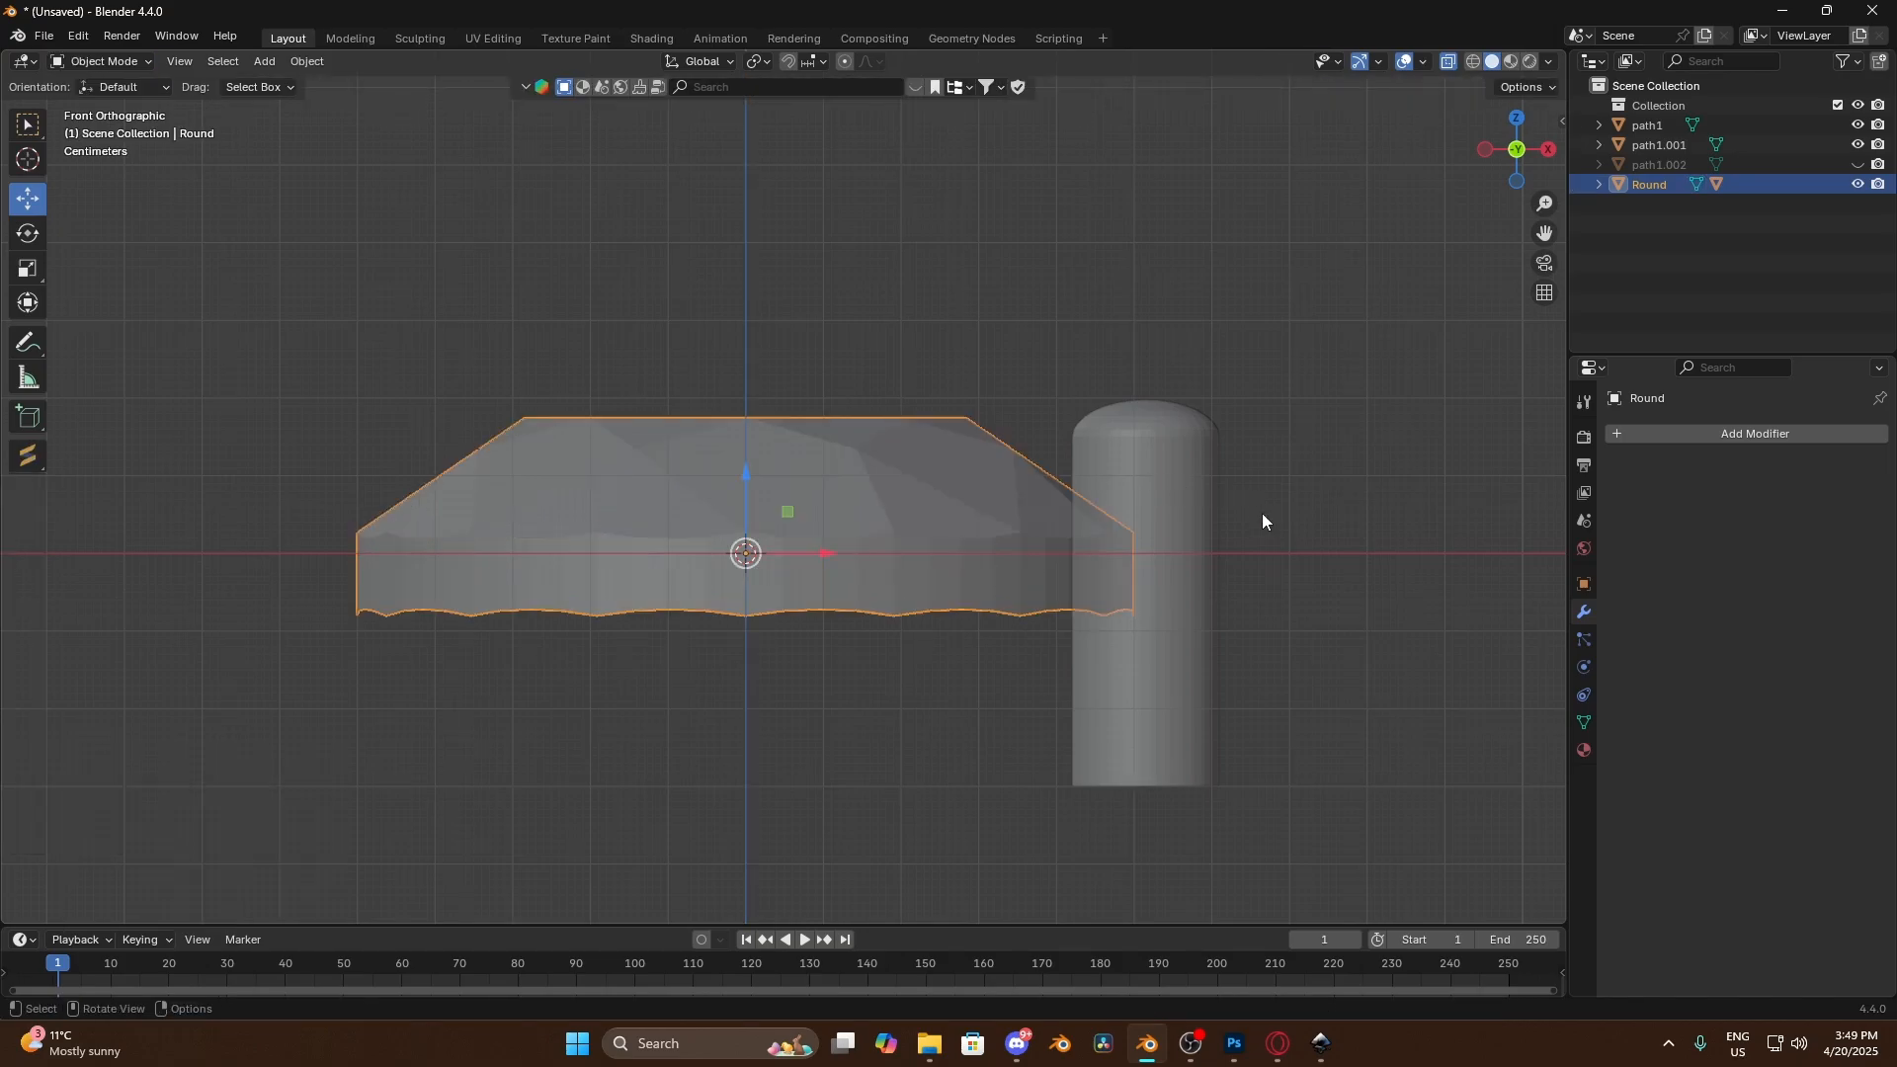
Shorten the Prongs by raising their bottom vertices level with the gem's lower edge, then return to Object Mode with X-ray off
{"action": "left_click", "coordinate": [1166, 457]}
{"action": "key", "text": "Tab"}
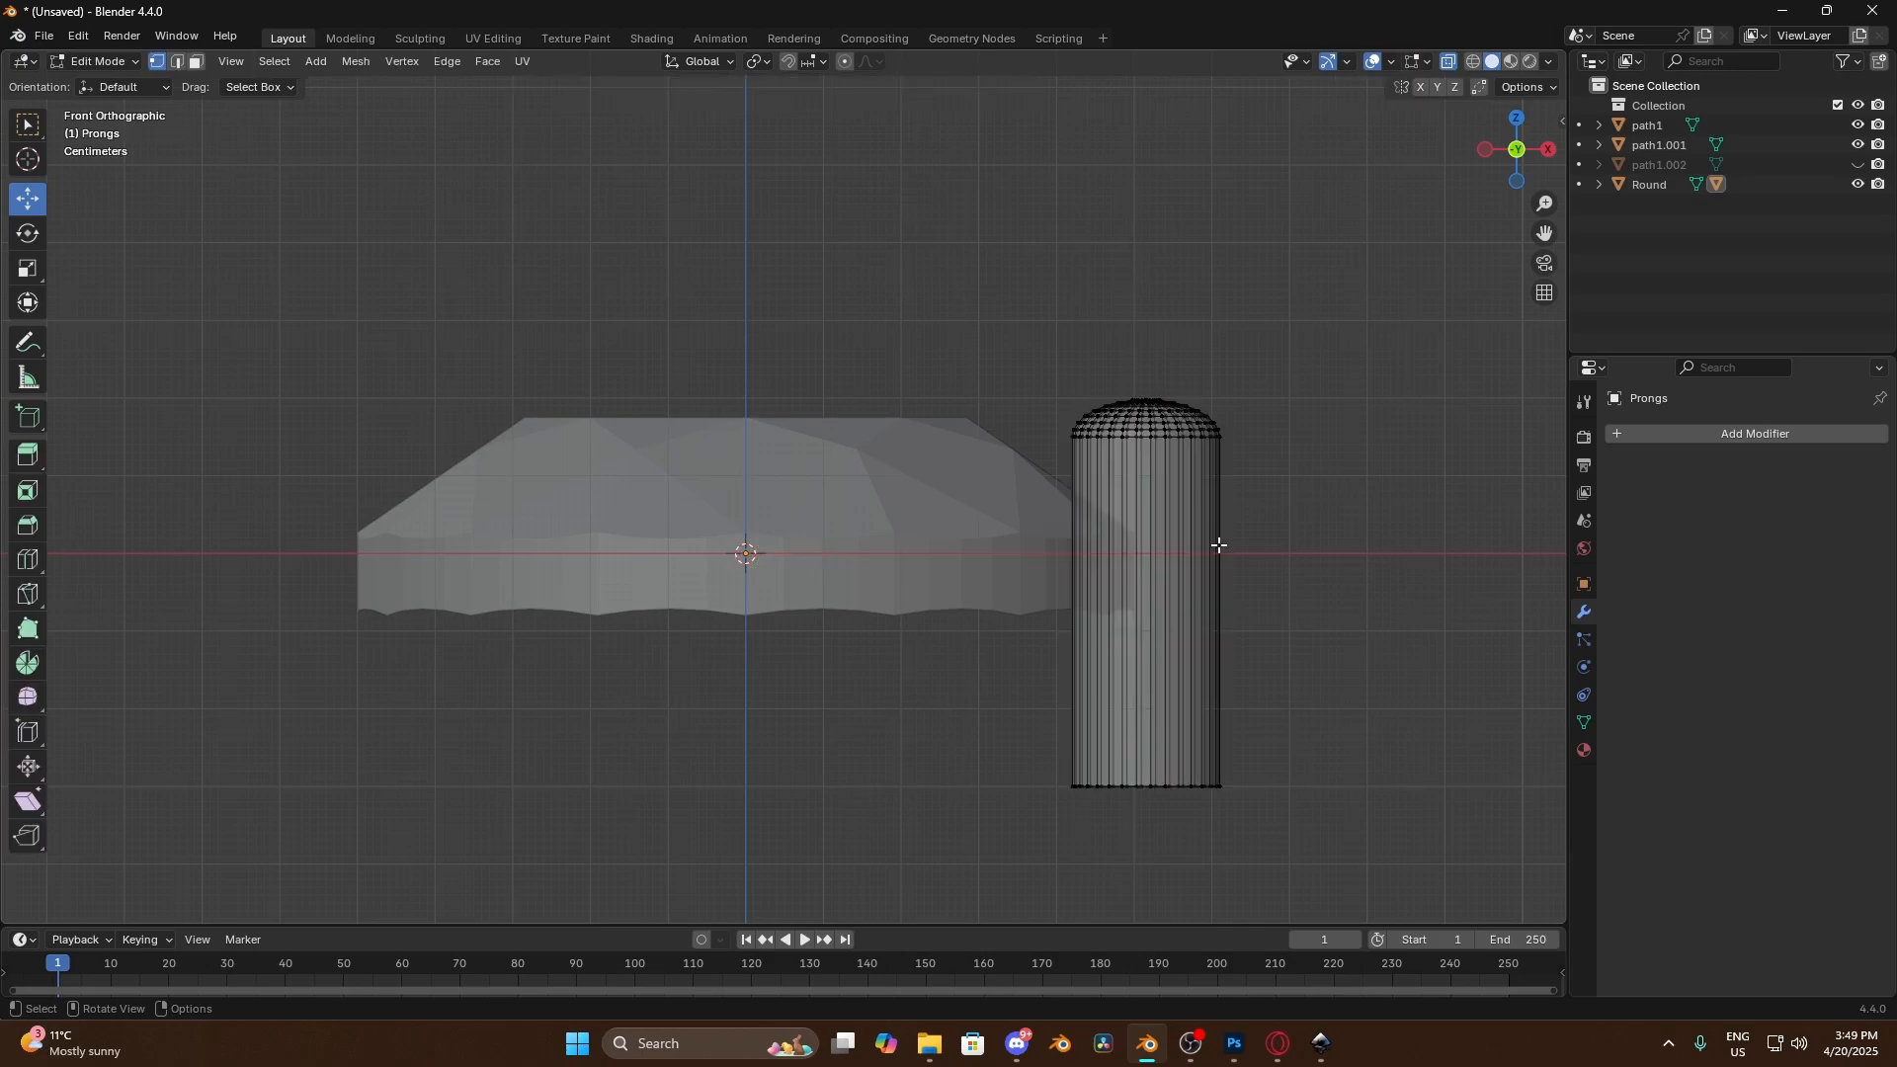
{"action": "left_click_drag", "start_coordinate": [931, 869], "coordinate": [1266, 763]}
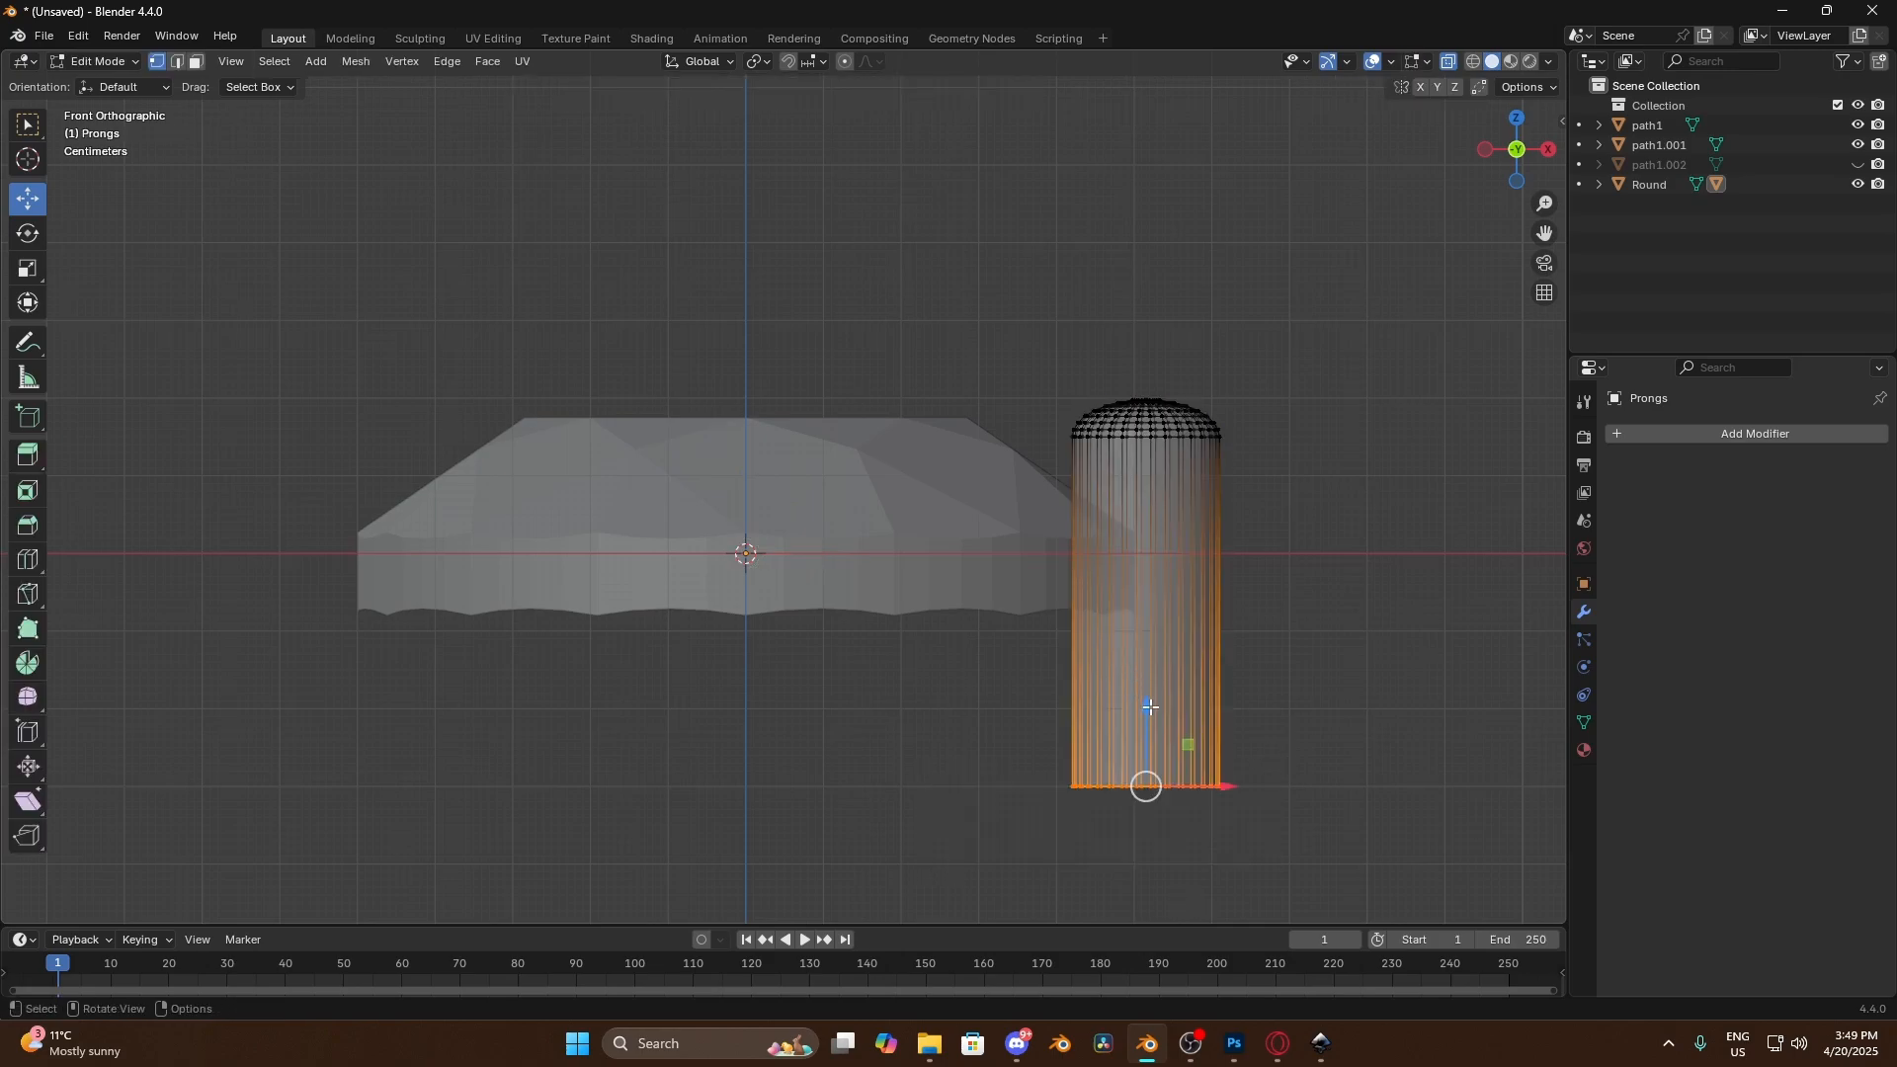
{"action": "left_click_drag", "start_coordinate": [1150, 707], "coordinate": [1158, 525]}
{"action": "left_click", "coordinate": [1347, 491]}
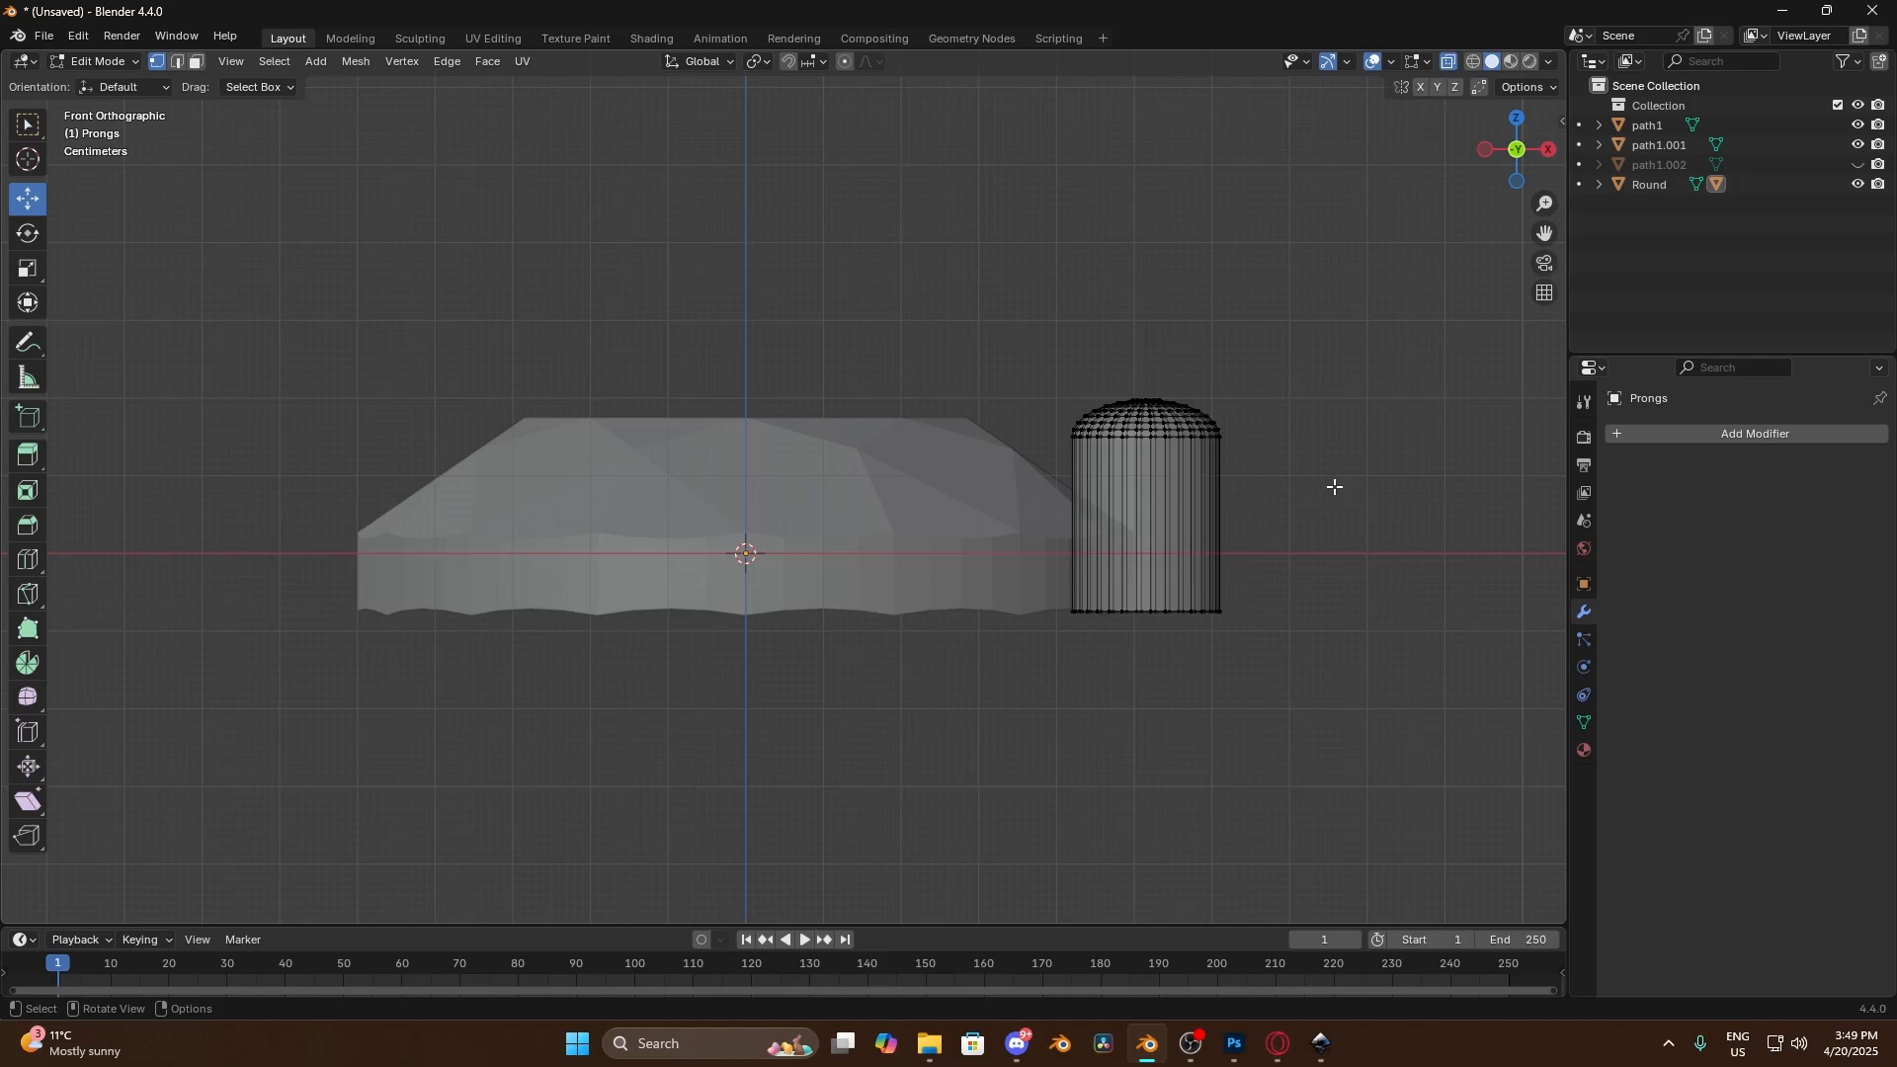
{"action": "middle_click_drag", "start_coordinate": [1335, 487], "coordinate": [1359, 605]}
{"action": "scroll", "coordinate": [1285, 541], "scroll_direction": "down", "scroll_amount": 5}
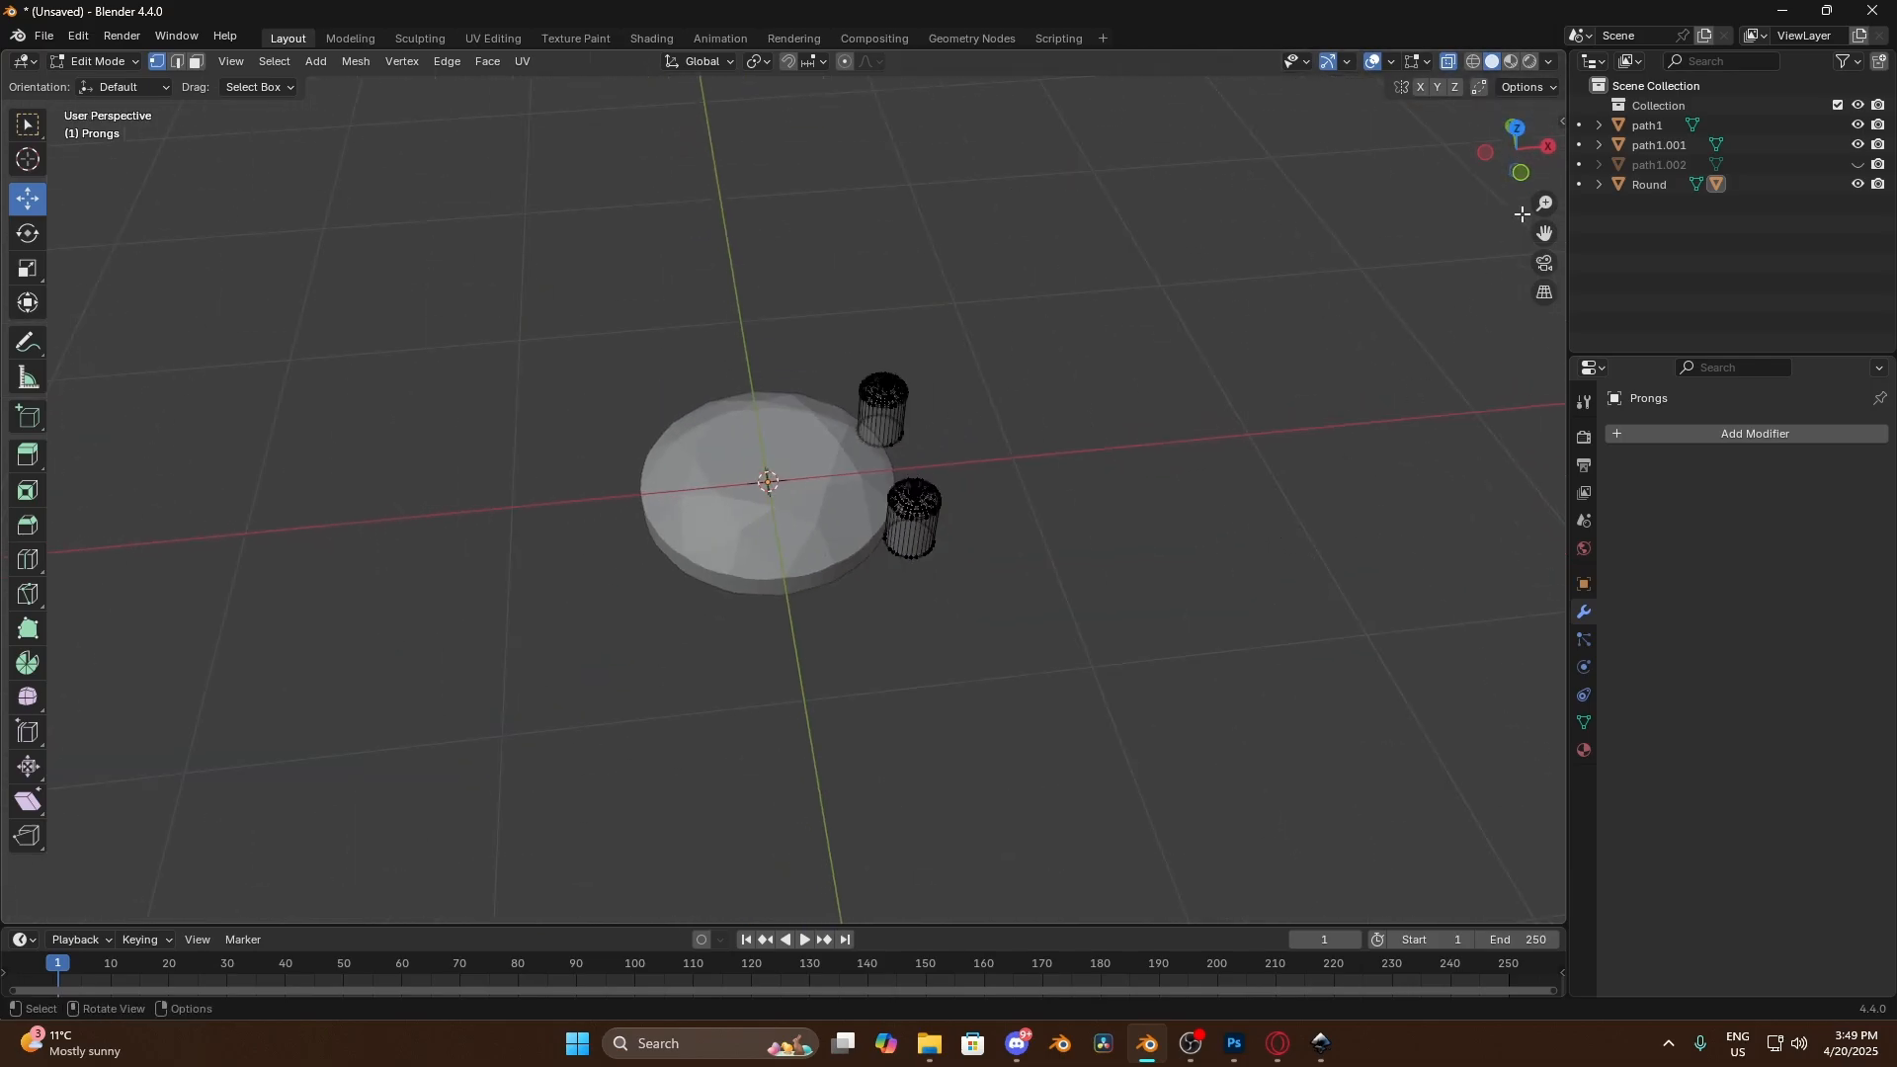
{"action": "left_click", "coordinate": [1448, 62]}
{"action": "key", "text": "Tab"}
Add a Decimate modifier to the Prongs and lower its collapse ratio to about 0.054
{"action": "scroll", "coordinate": [1248, 551], "scroll_direction": "up", "scroll_amount": 2}
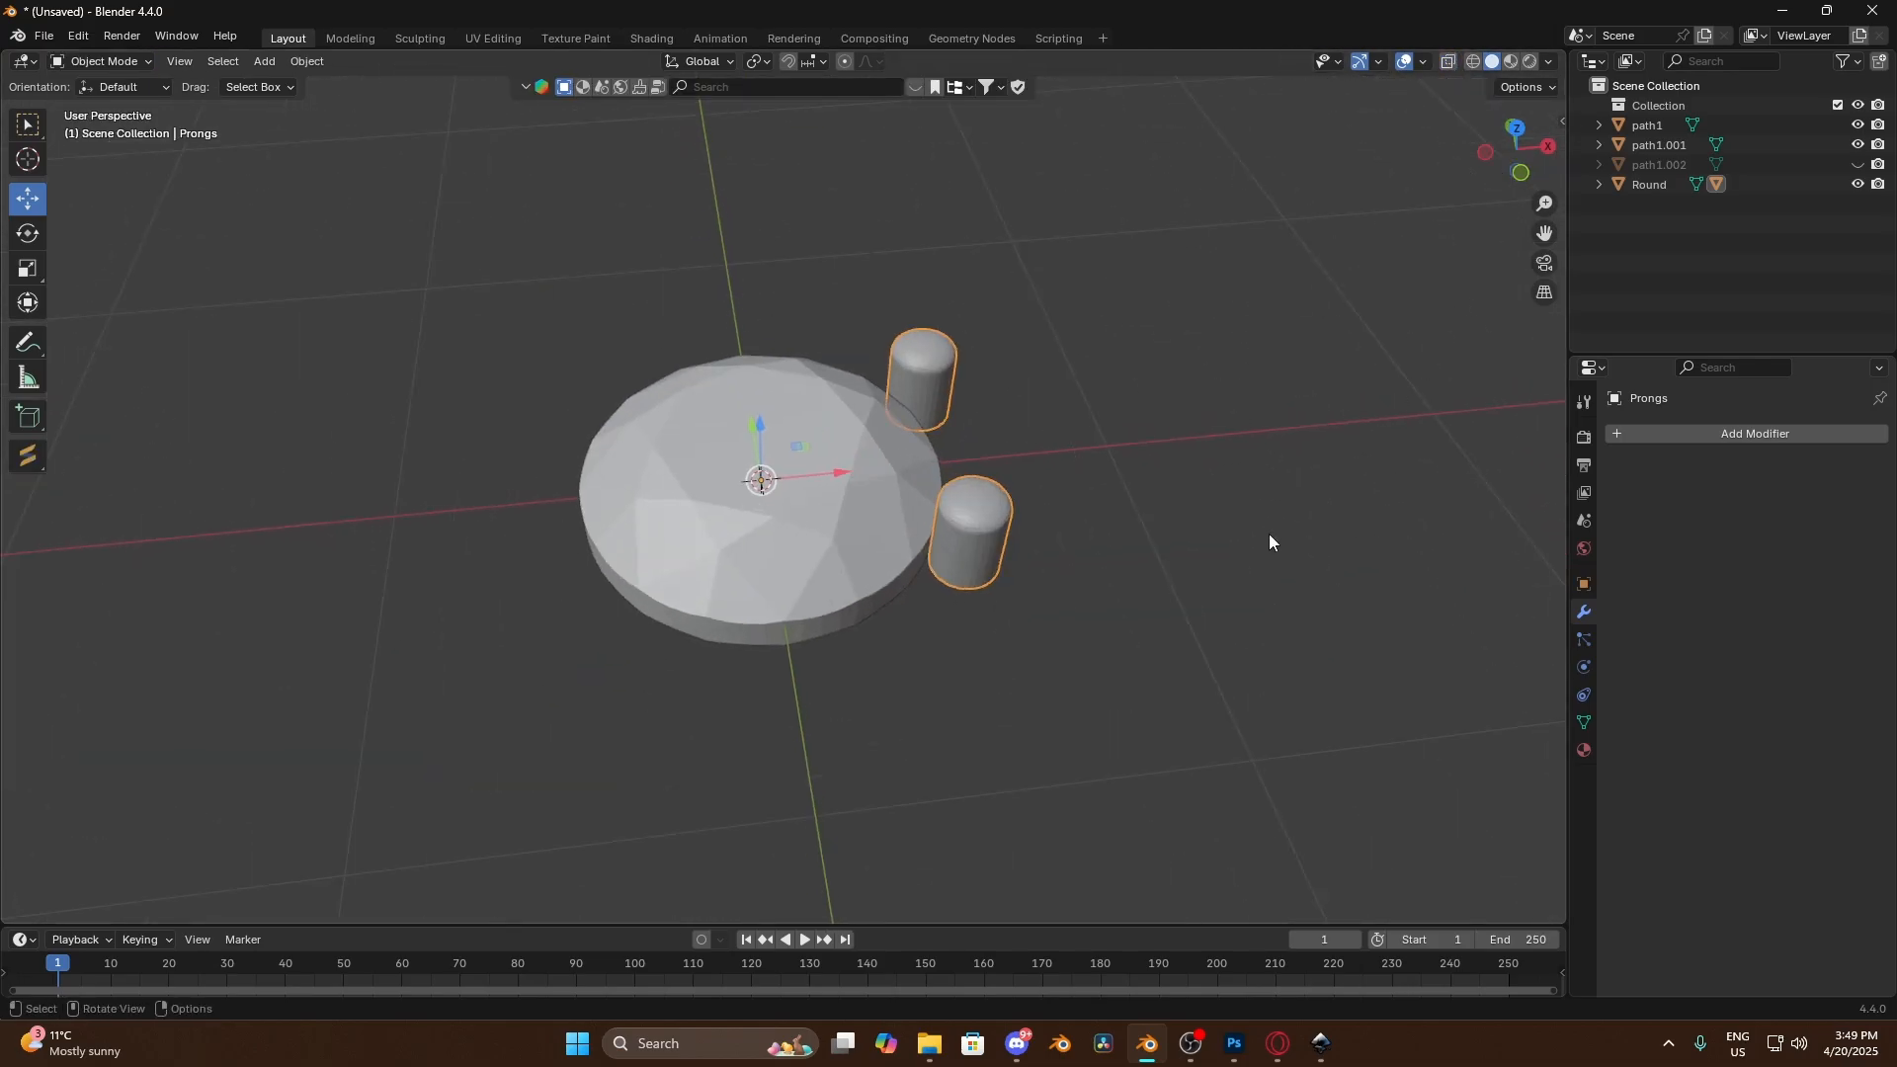
{"action": "scroll", "coordinate": [1269, 541], "scroll_direction": "up", "scroll_amount": 2}
{"action": "left_click_drag", "start_coordinate": [1545, 233], "coordinate": [1511, 246]}
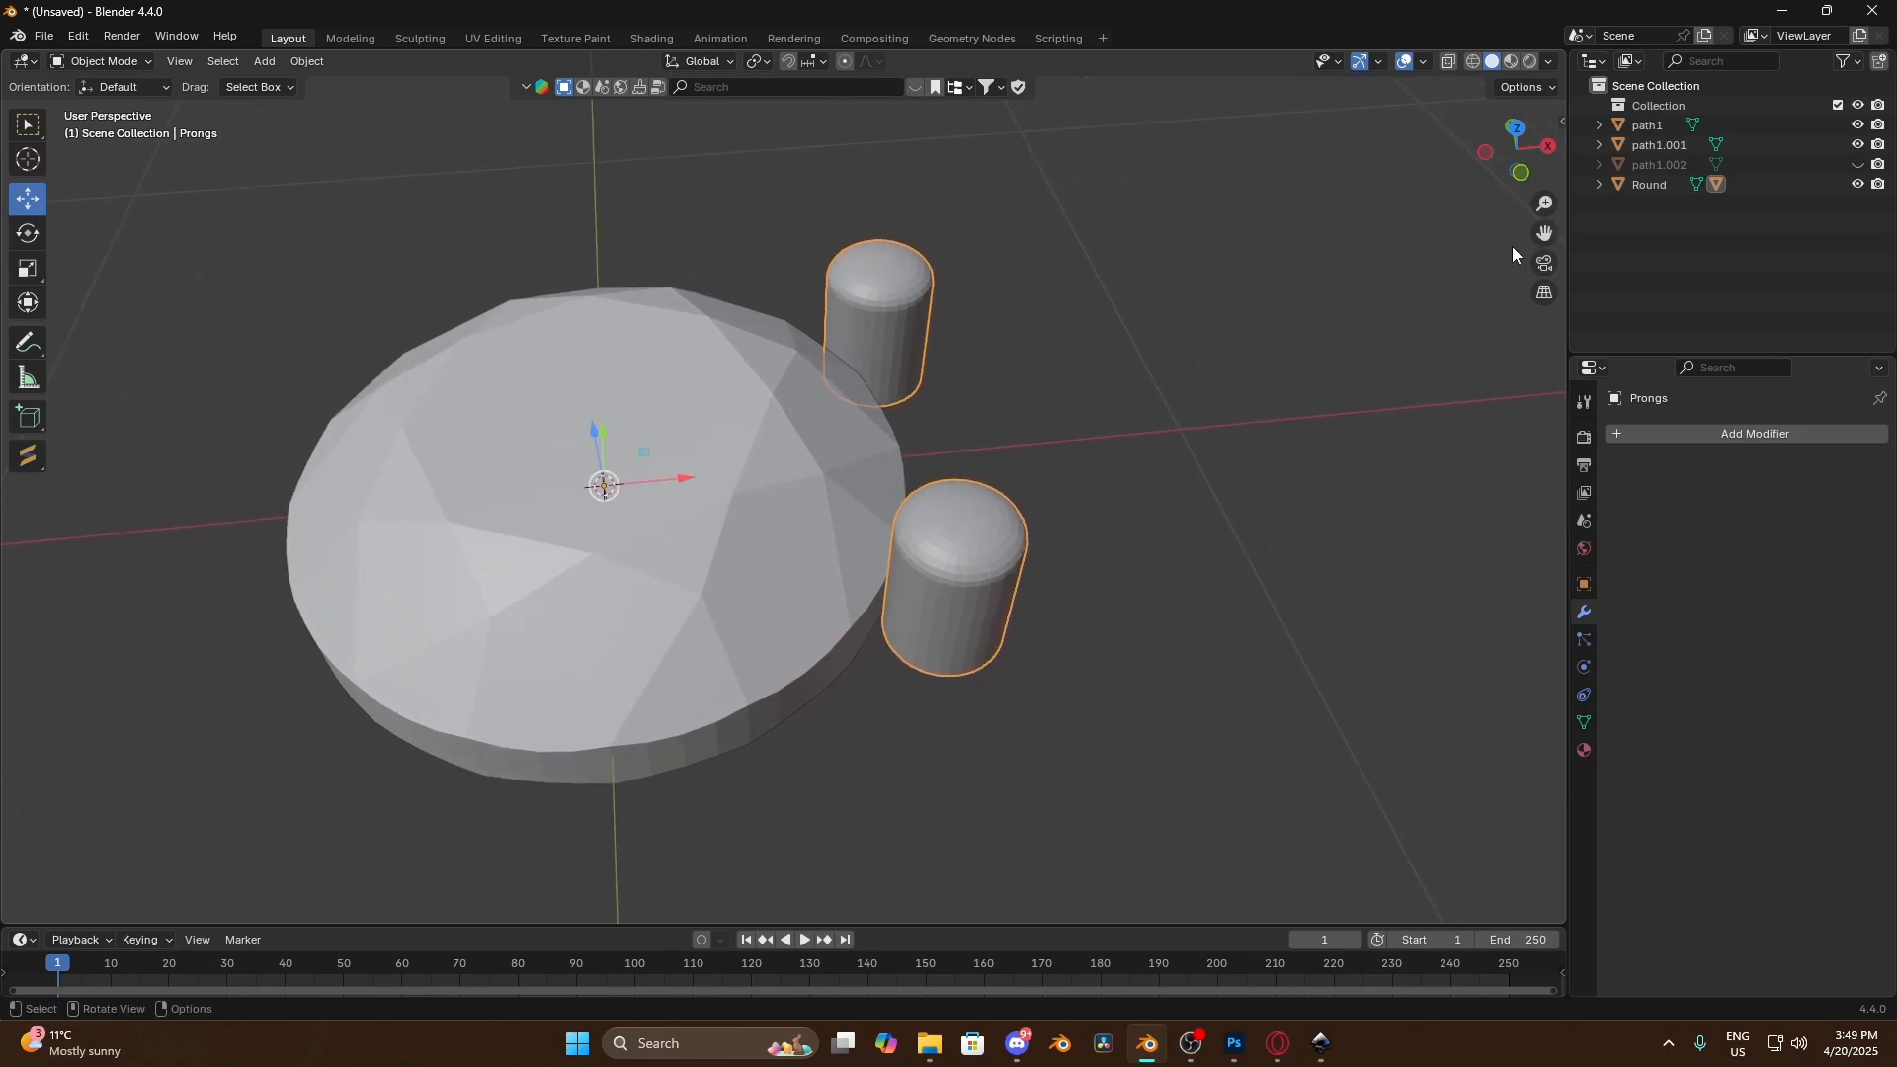
{"action": "left_click", "coordinate": [1732, 433]}
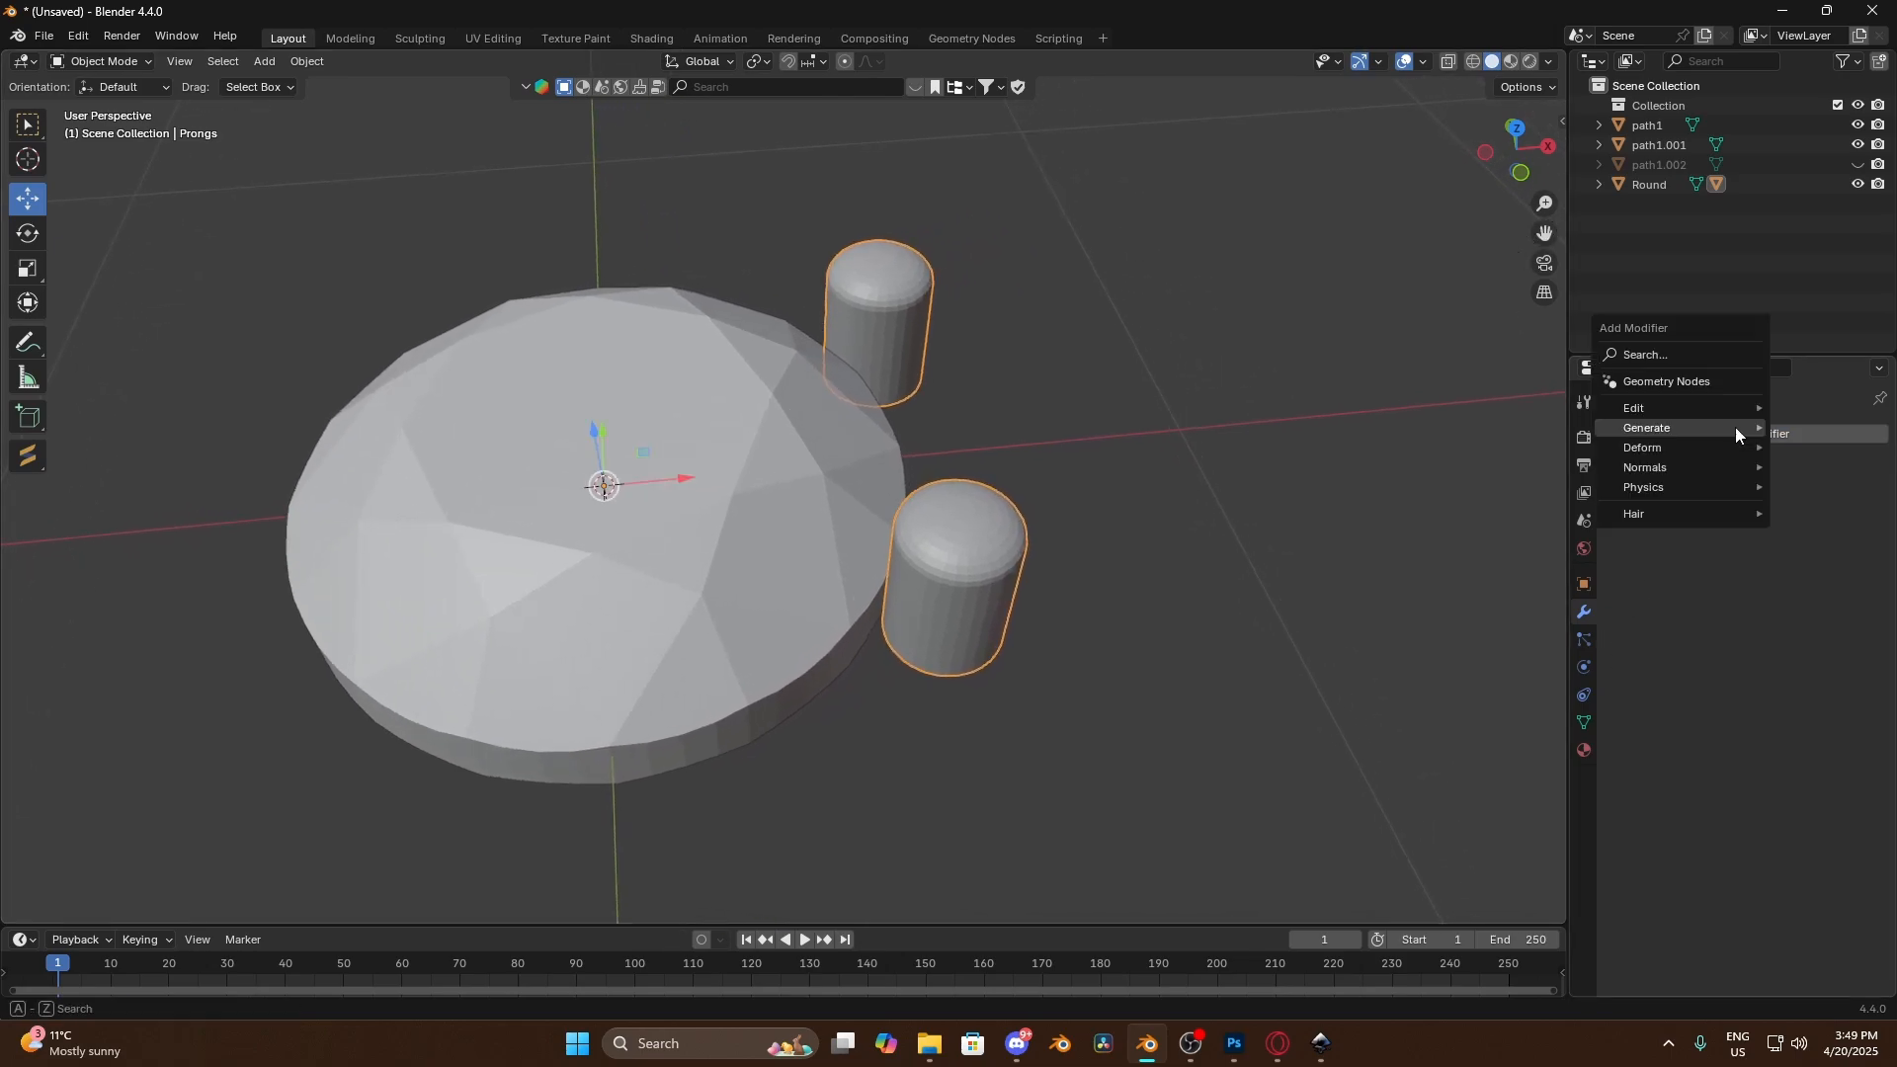
{"action": "mouse_move", "coordinate": [1735, 428]}
{"action": "left_click", "coordinate": [1521, 506]}
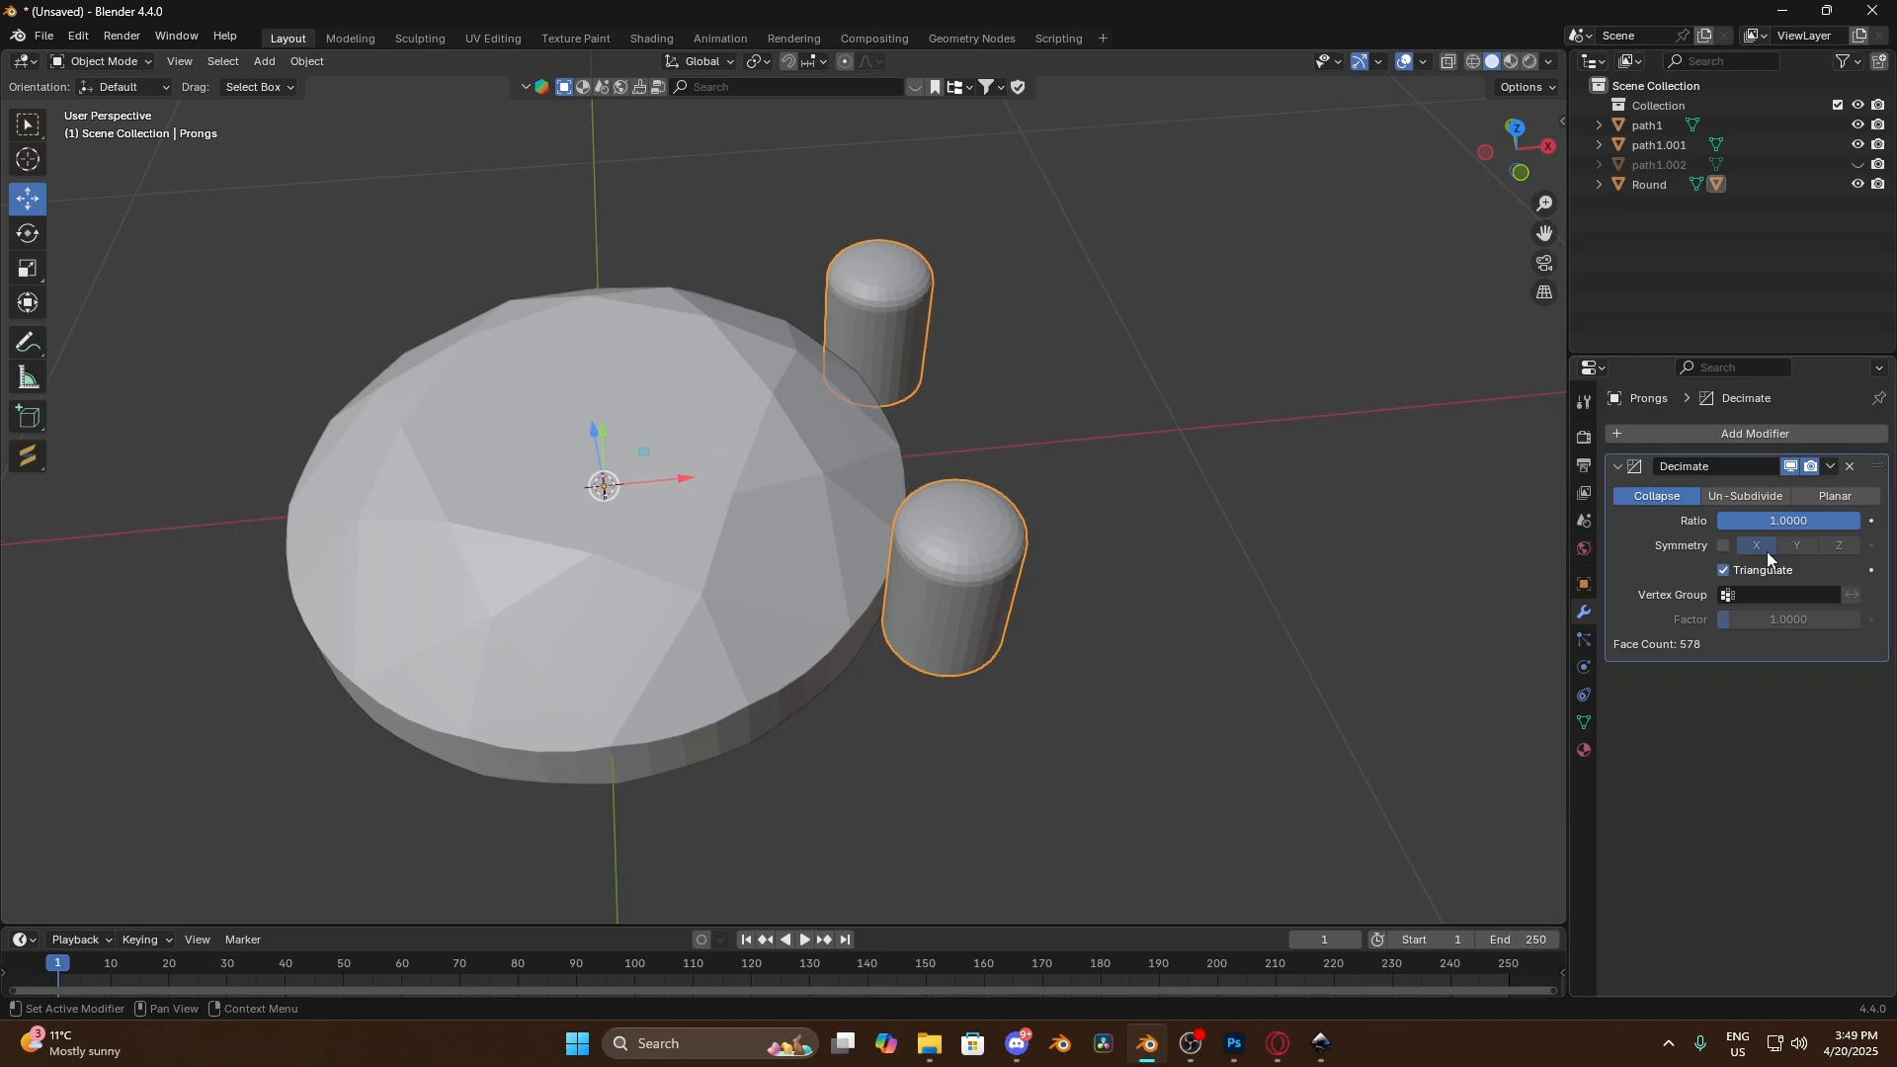
{"action": "left_click_drag", "start_coordinate": [1822, 514], "coordinate": [1673, 518]}
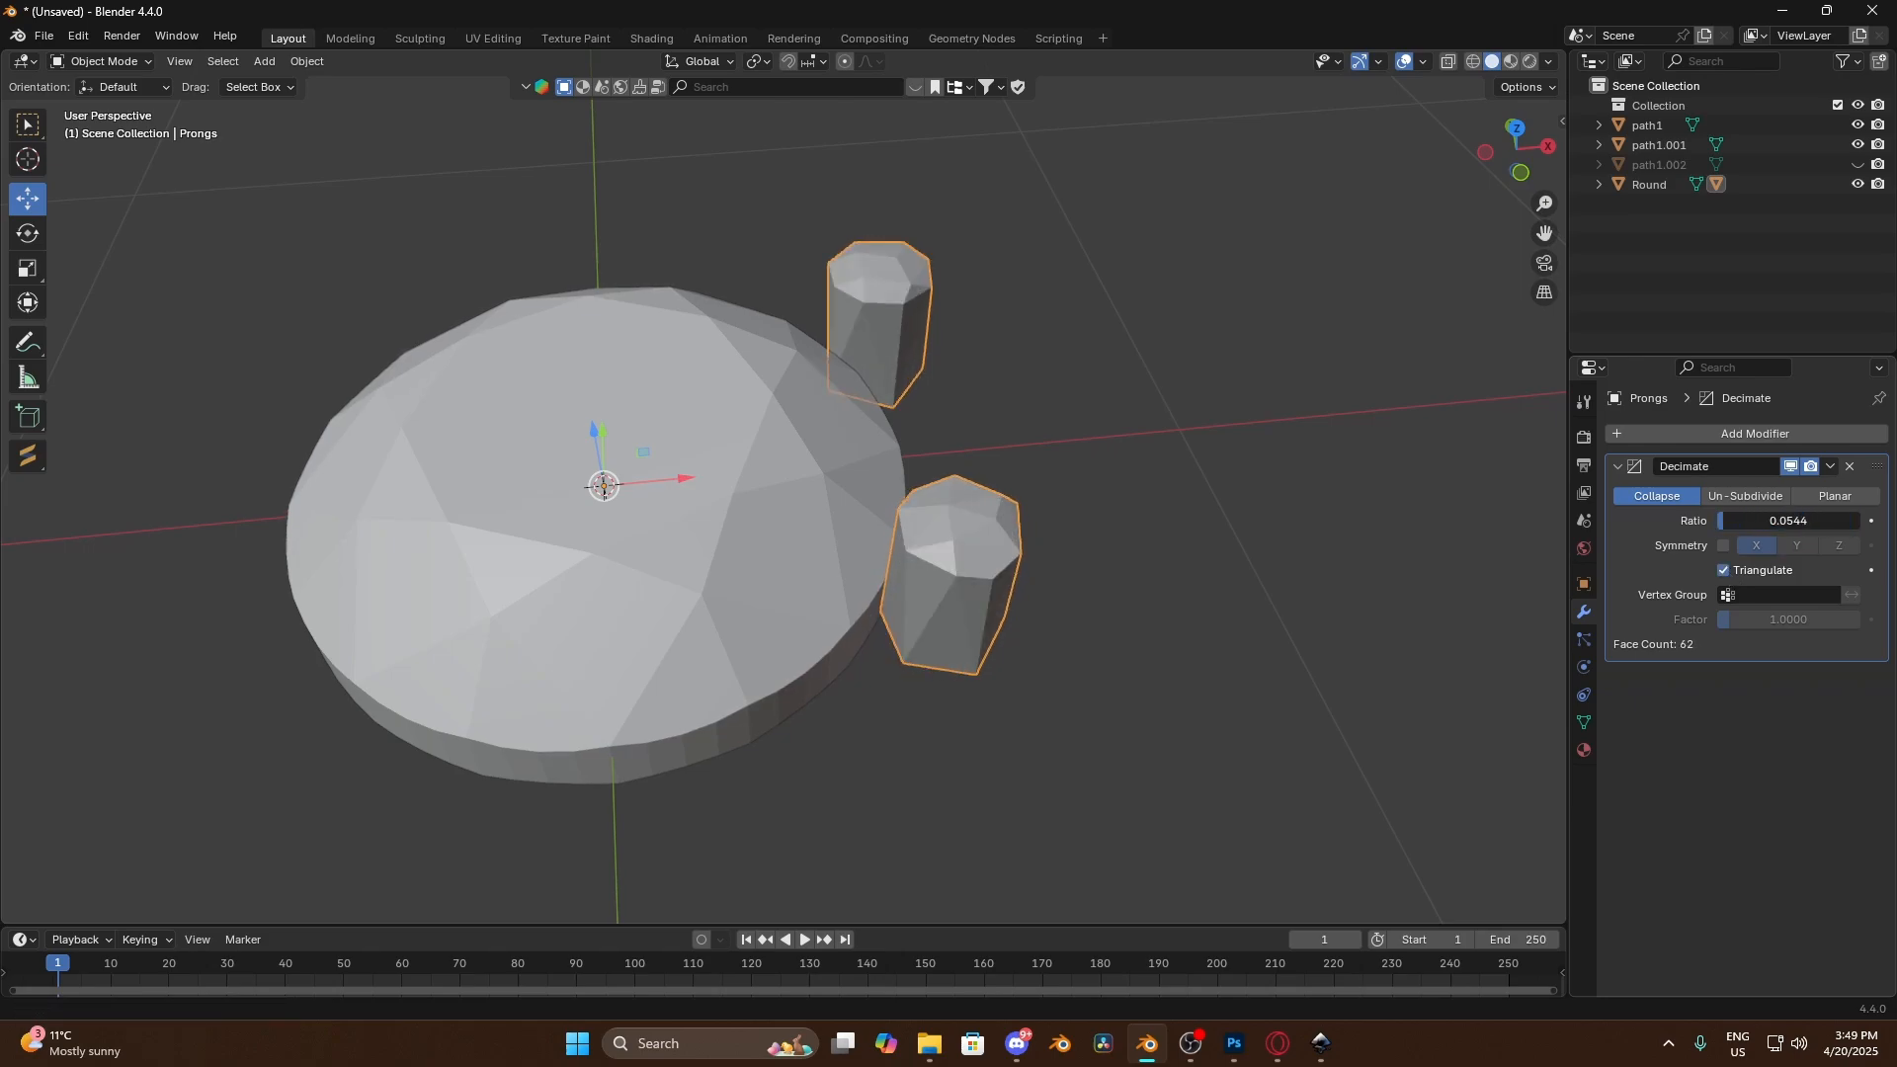
Apply the Decimate modifier to the Prongs
{"action": "scroll", "coordinate": [1084, 543], "scroll_direction": "down", "scroll_amount": 5}
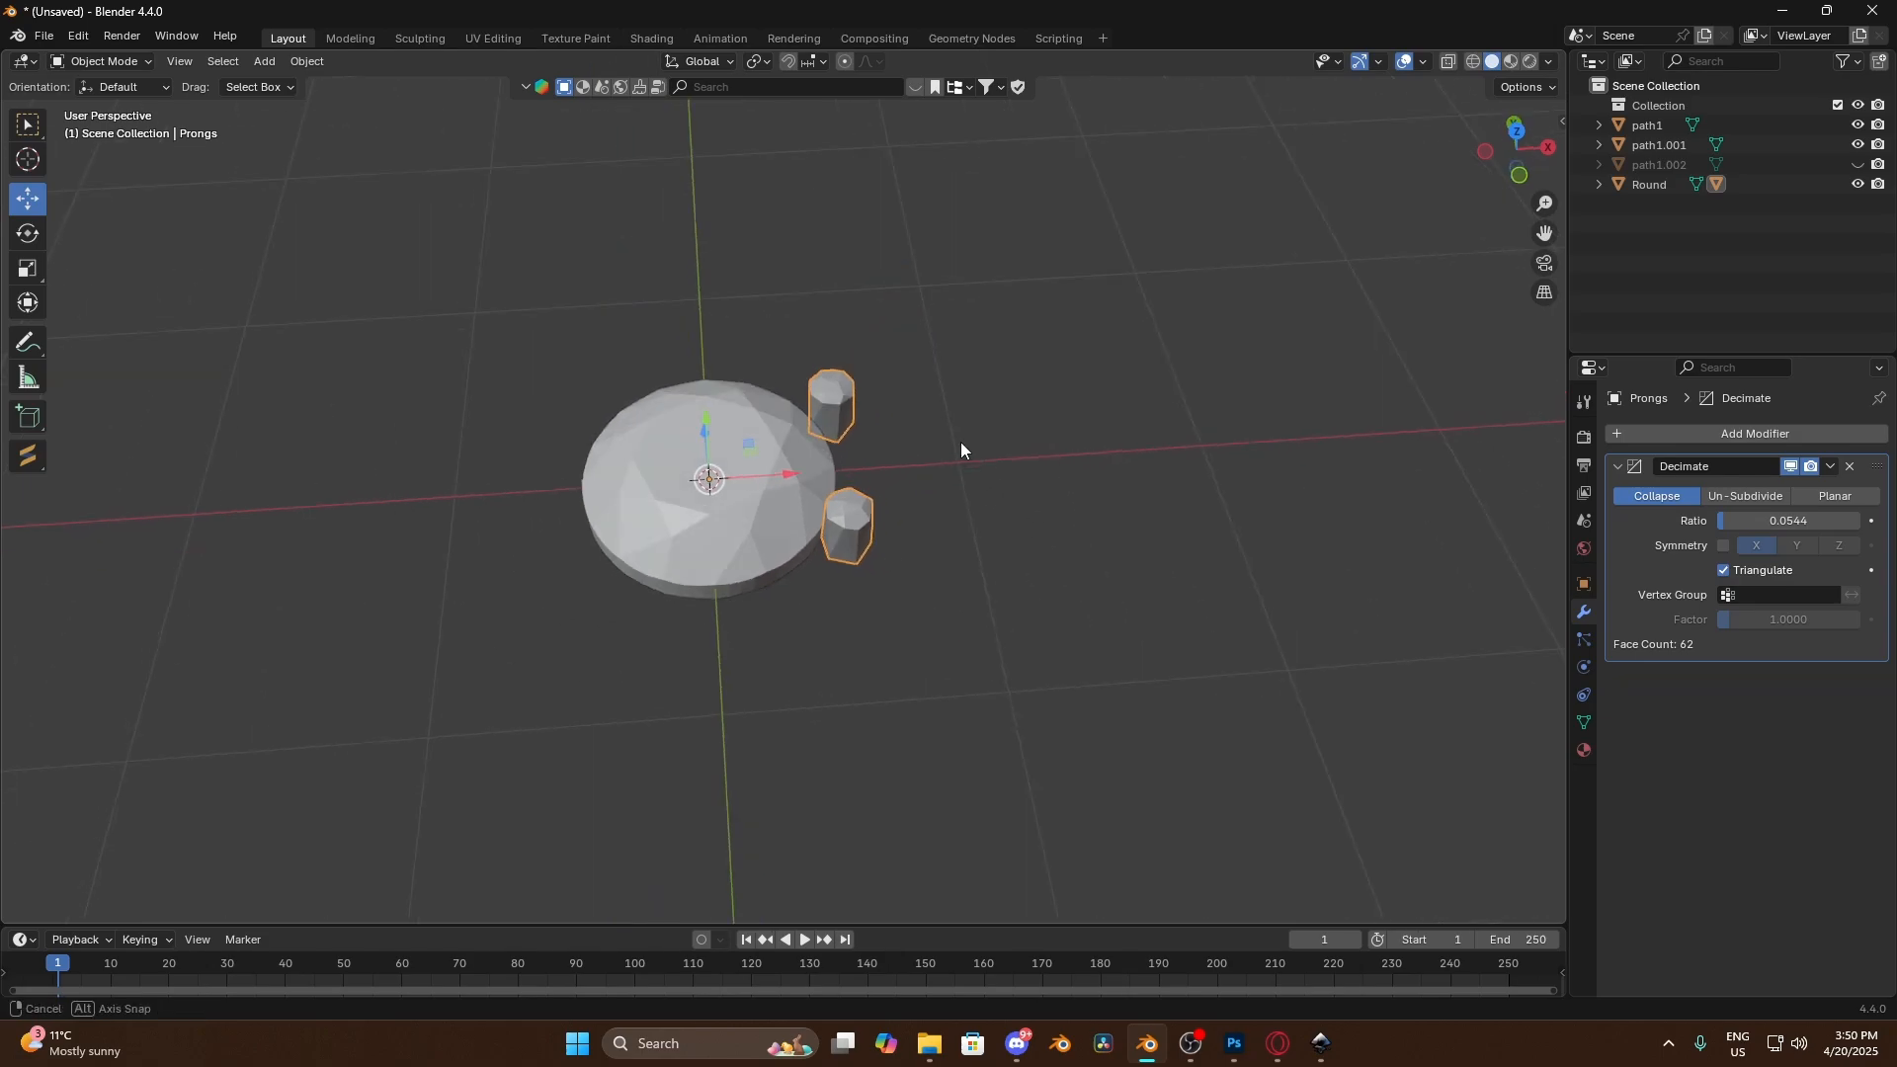
{"action": "middle_click_drag", "start_coordinate": [960, 441], "coordinate": [951, 403]}
{"action": "scroll", "coordinate": [935, 471], "scroll_direction": "down", "scroll_amount": 6}
{"action": "scroll", "coordinate": [934, 471], "scroll_direction": "up", "scroll_amount": 5}
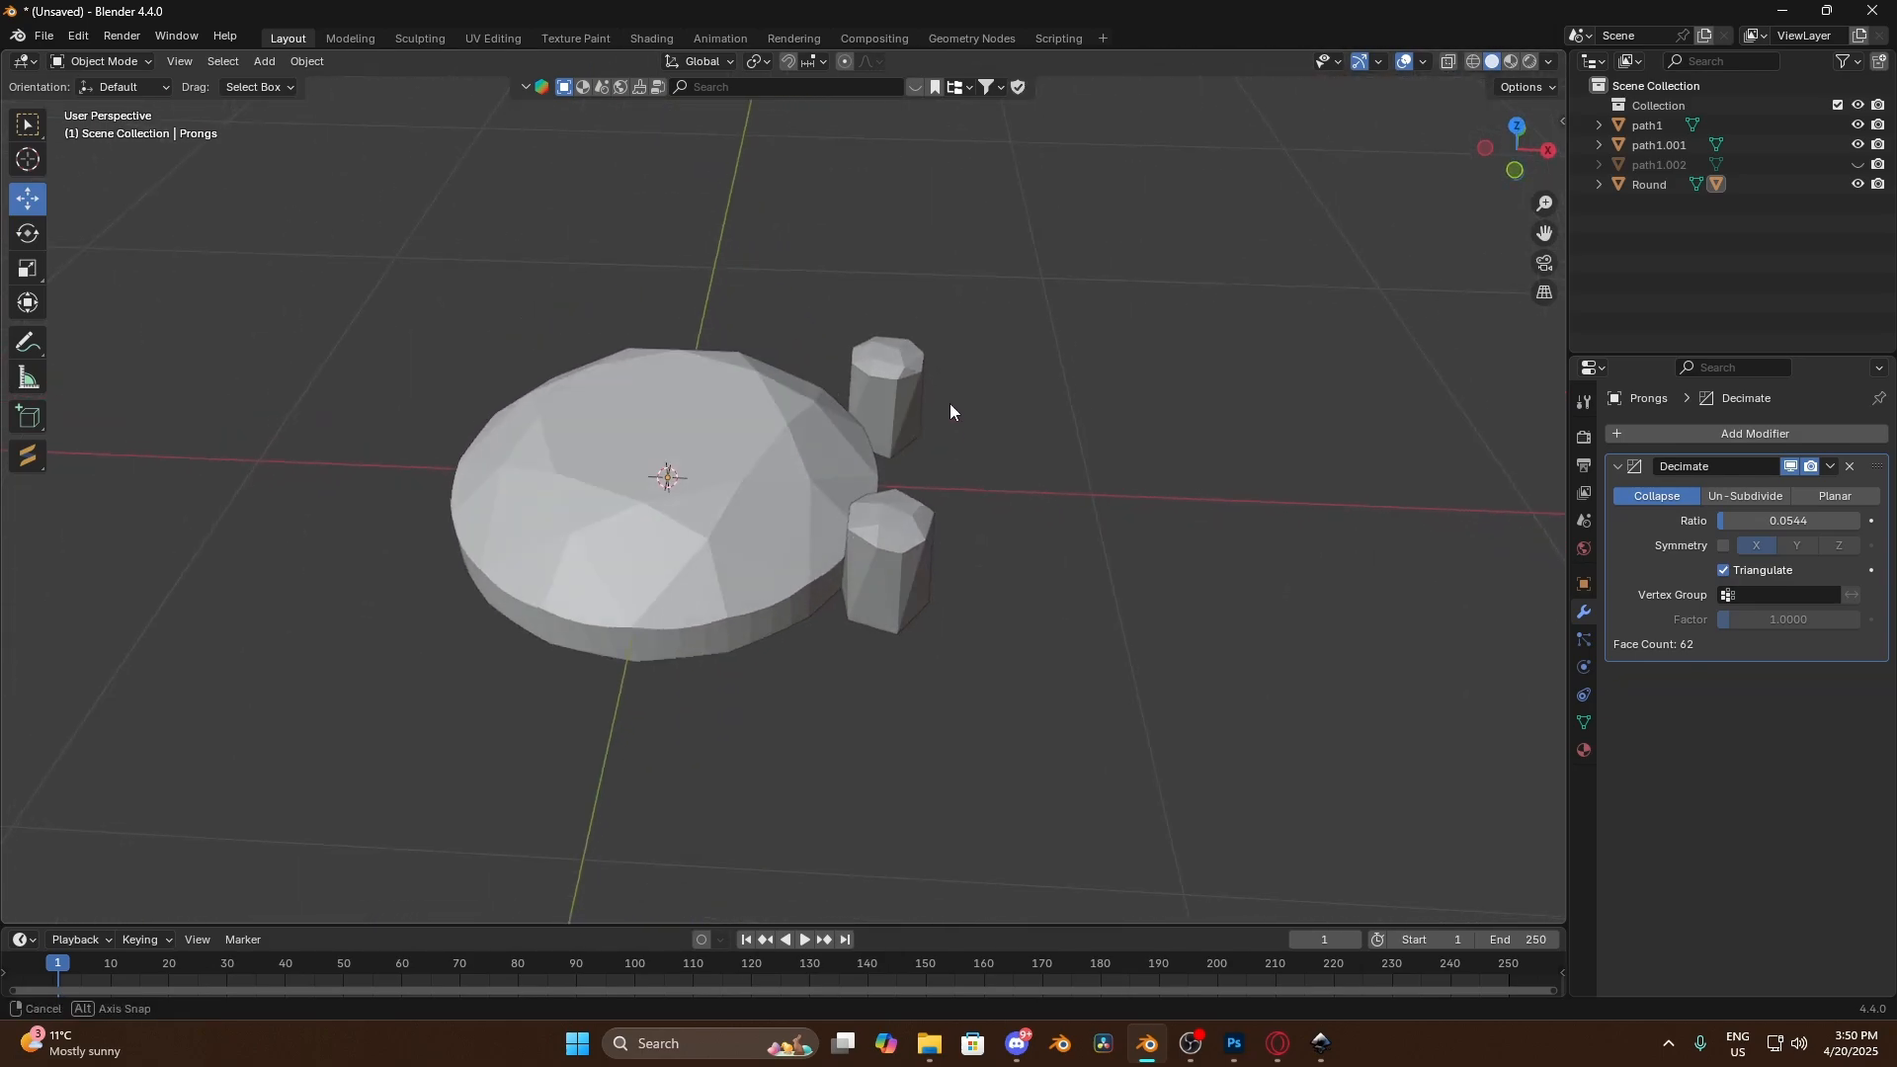
{"action": "left_click", "coordinate": [1835, 470]}
{"action": "left_click", "coordinate": [1741, 496]}
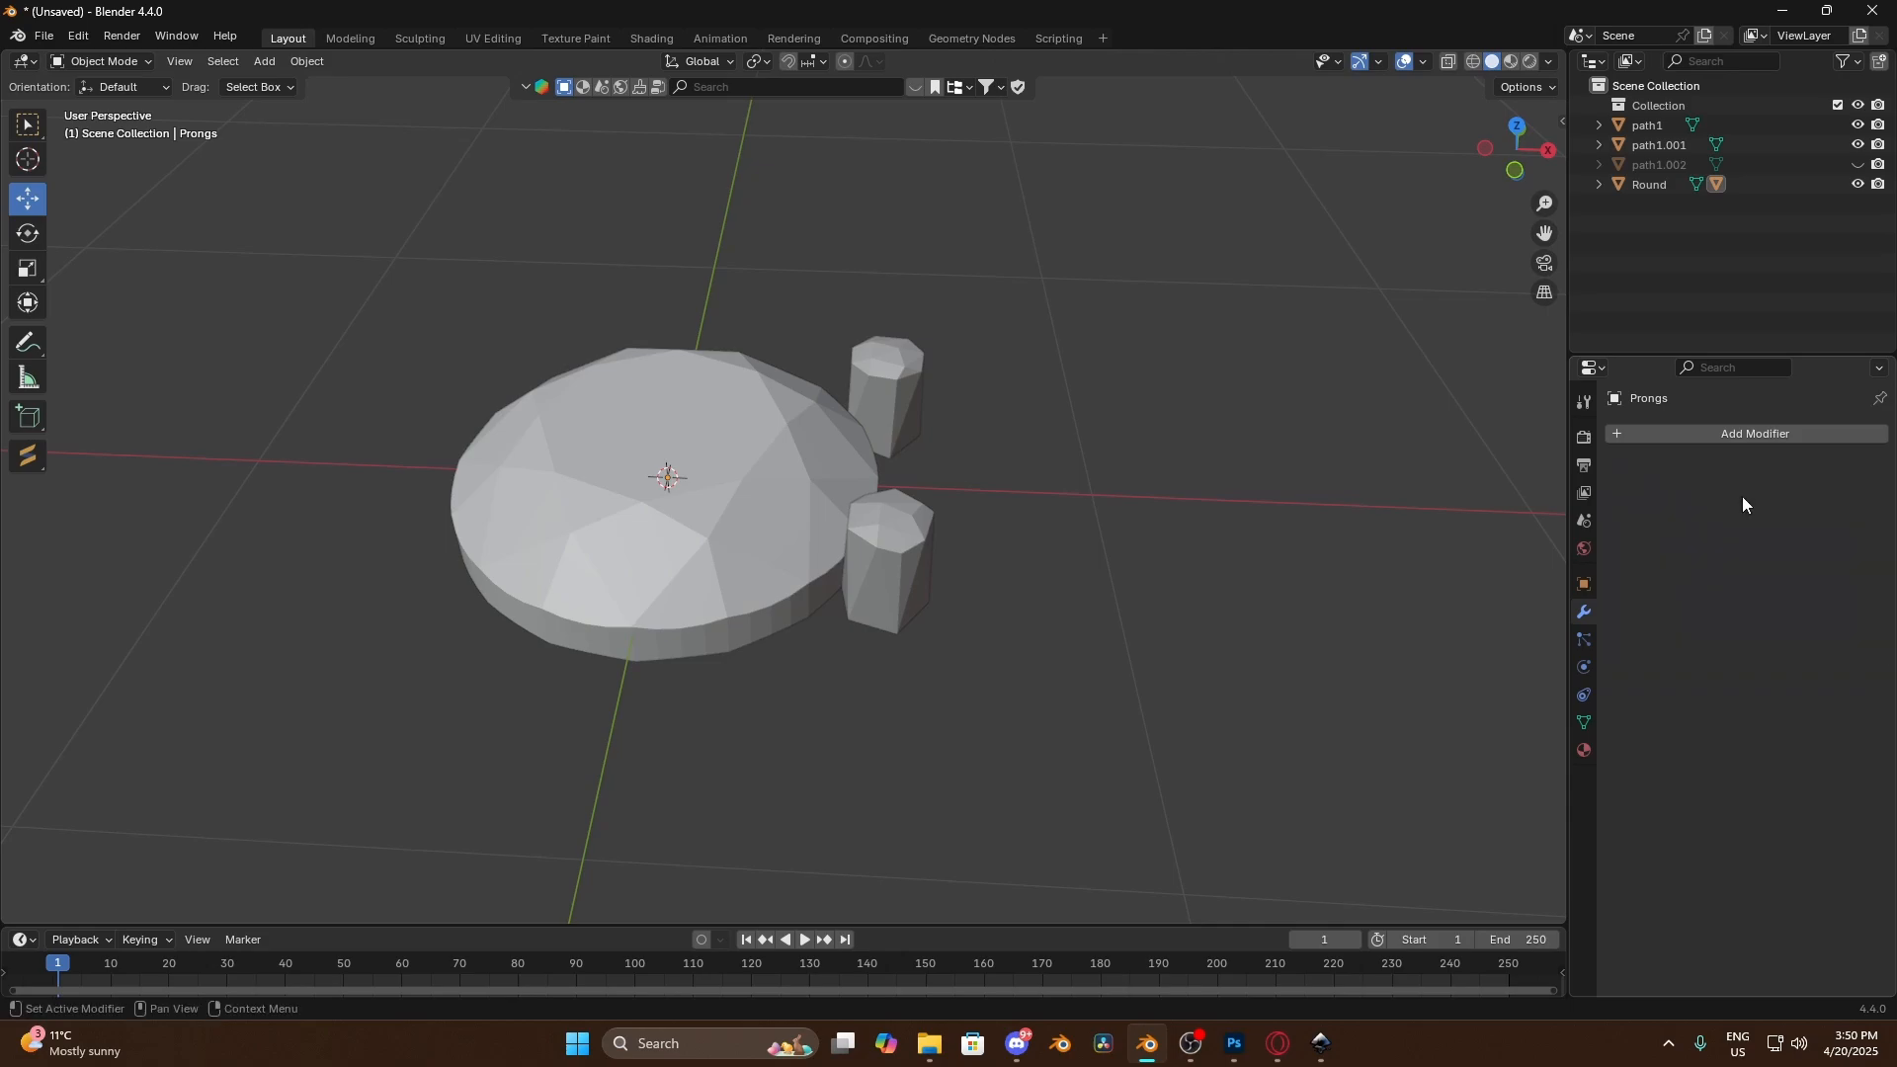
Add a Decimate modifier to the Round gem with a collapse ratio of about 0.19, keeping Triangulate on
{"action": "left_click", "coordinate": [731, 471]}
{"action": "left_click", "coordinate": [1692, 441]}
{"action": "mouse_move", "coordinate": [1687, 441]}
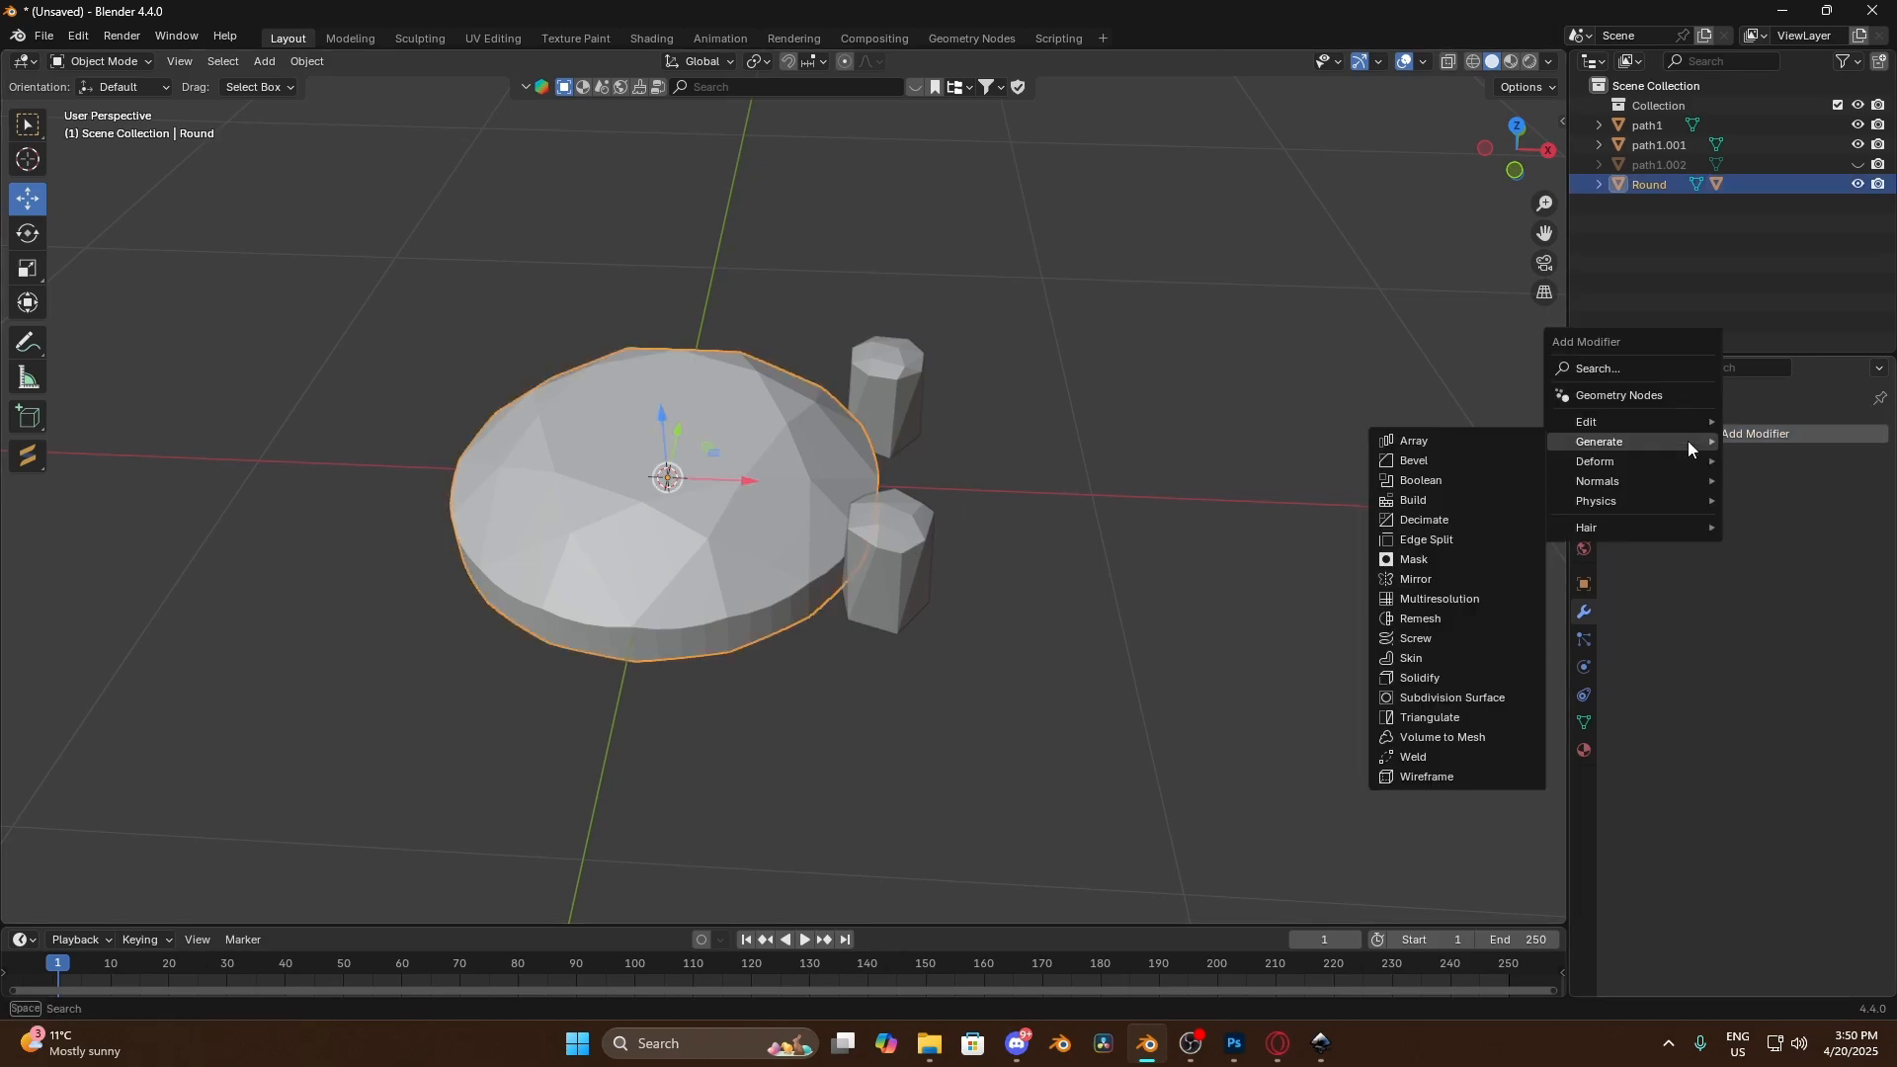
{"action": "left_click", "coordinate": [1460, 515]}
{"action": "left_click_drag", "start_coordinate": [1806, 514], "coordinate": [1742, 513]}
{"action": "left_click", "coordinate": [1724, 570]}
{"action": "left_click", "coordinate": [1234, 498]}
{"action": "key", "text": "KP_7"}
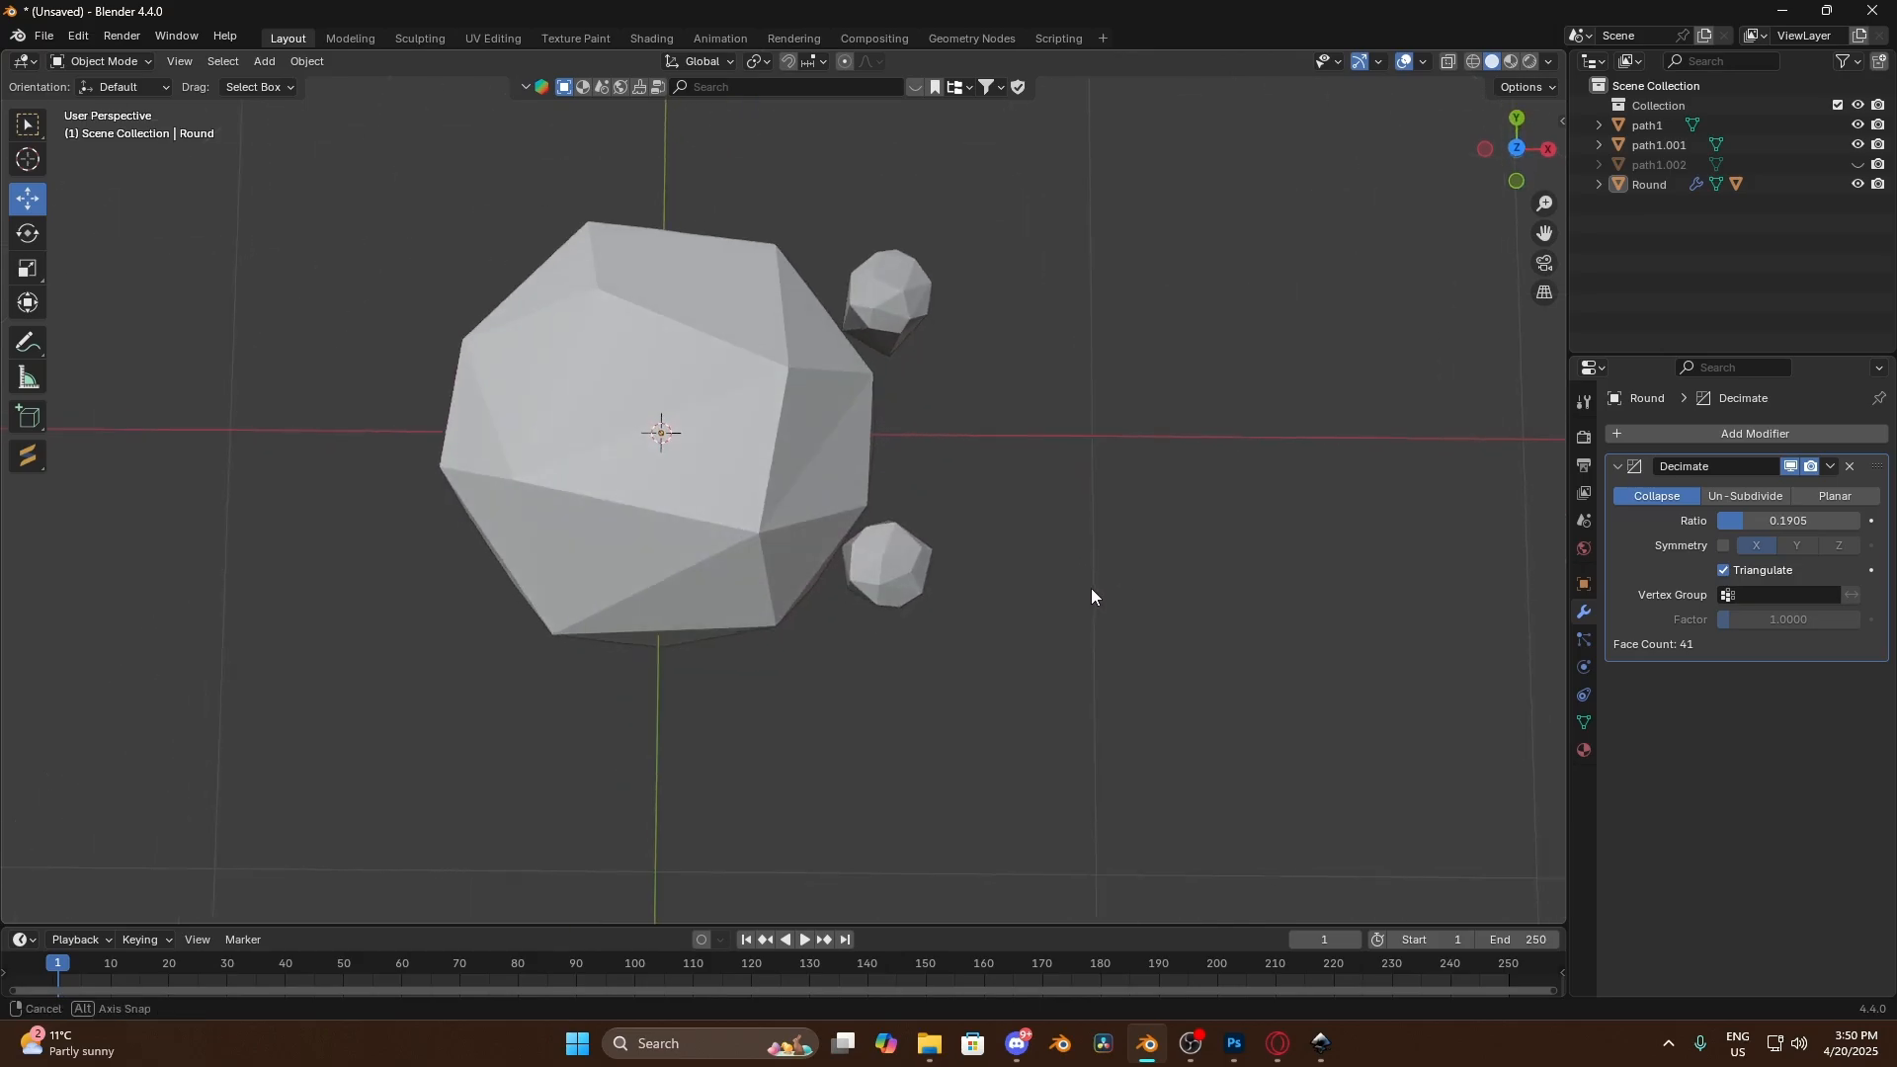
Apply the Round gem's Decimate modifier after checking its shape from farther away
{"action": "scroll", "coordinate": [1091, 589], "scroll_direction": "down", "scroll_amount": 10}
{"action": "scroll", "coordinate": [1043, 561], "scroll_direction": "up", "scroll_amount": 9}
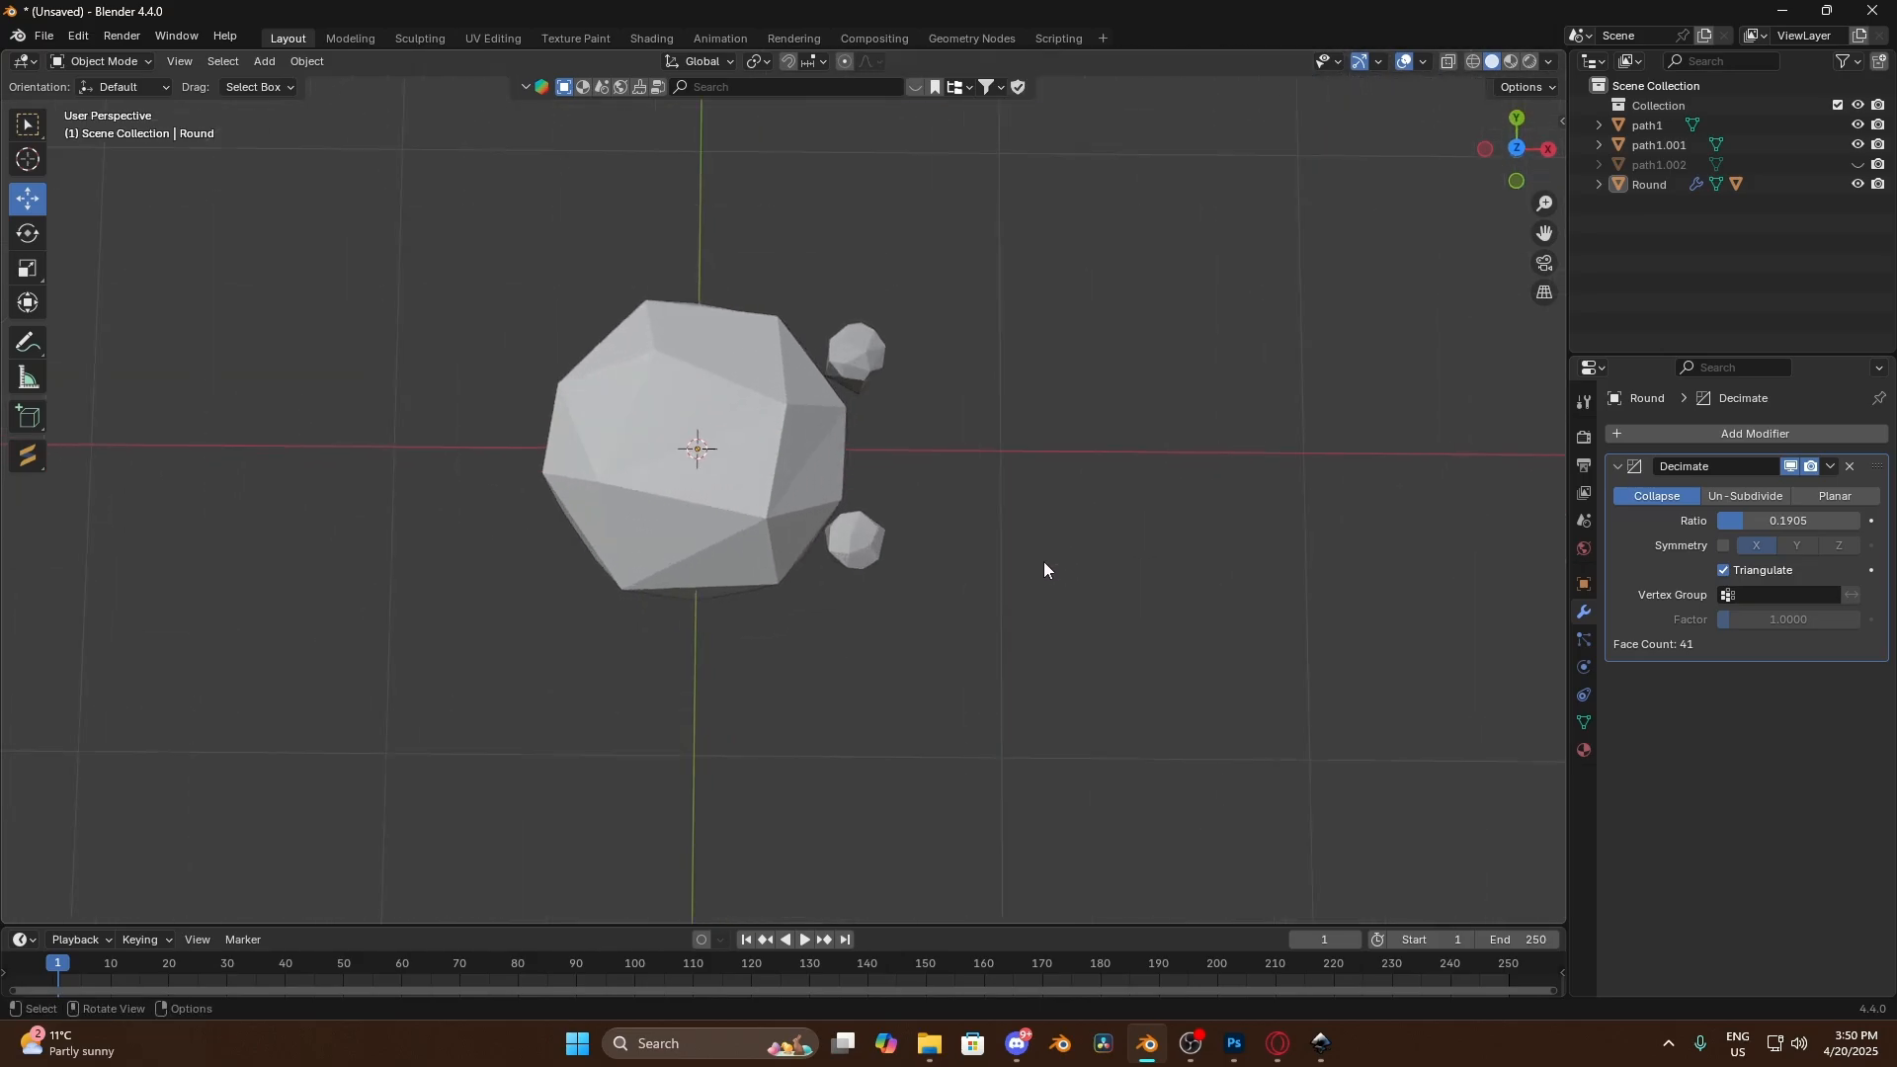
{"action": "left_click", "coordinate": [1830, 466]}
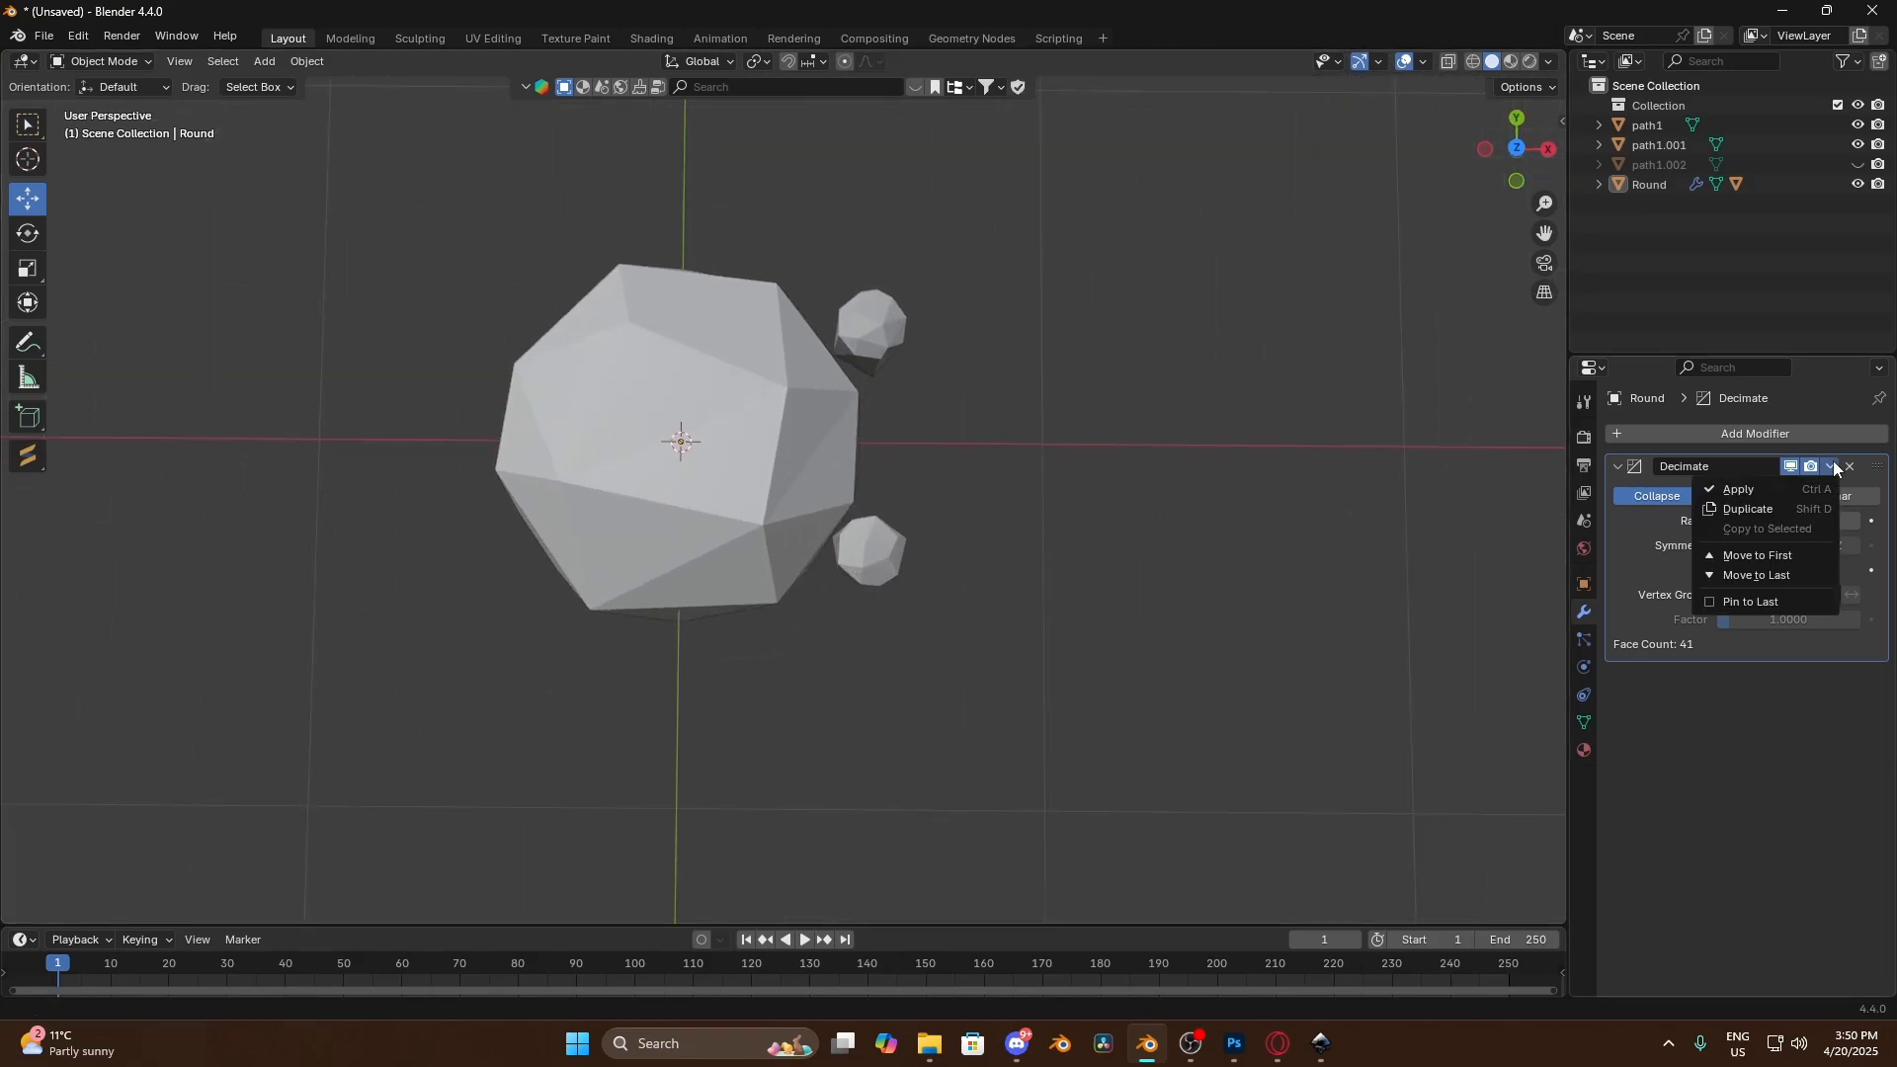
{"action": "left_click", "coordinate": [1782, 482]}
{"action": "scroll", "coordinate": [1010, 621], "scroll_direction": "down", "scroll_amount": 3}
{"action": "scroll", "coordinate": [1000, 625], "scroll_direction": "up", "scroll_amount": 4}
{"action": "middle_click_drag", "start_coordinate": [1000, 626], "coordinate": [977, 537]}
Unwrap the whole Round gem with Cube Projection in the UV Editing workspace and move its UVs above the UV grid
{"action": "left_click", "coordinate": [492, 38]}
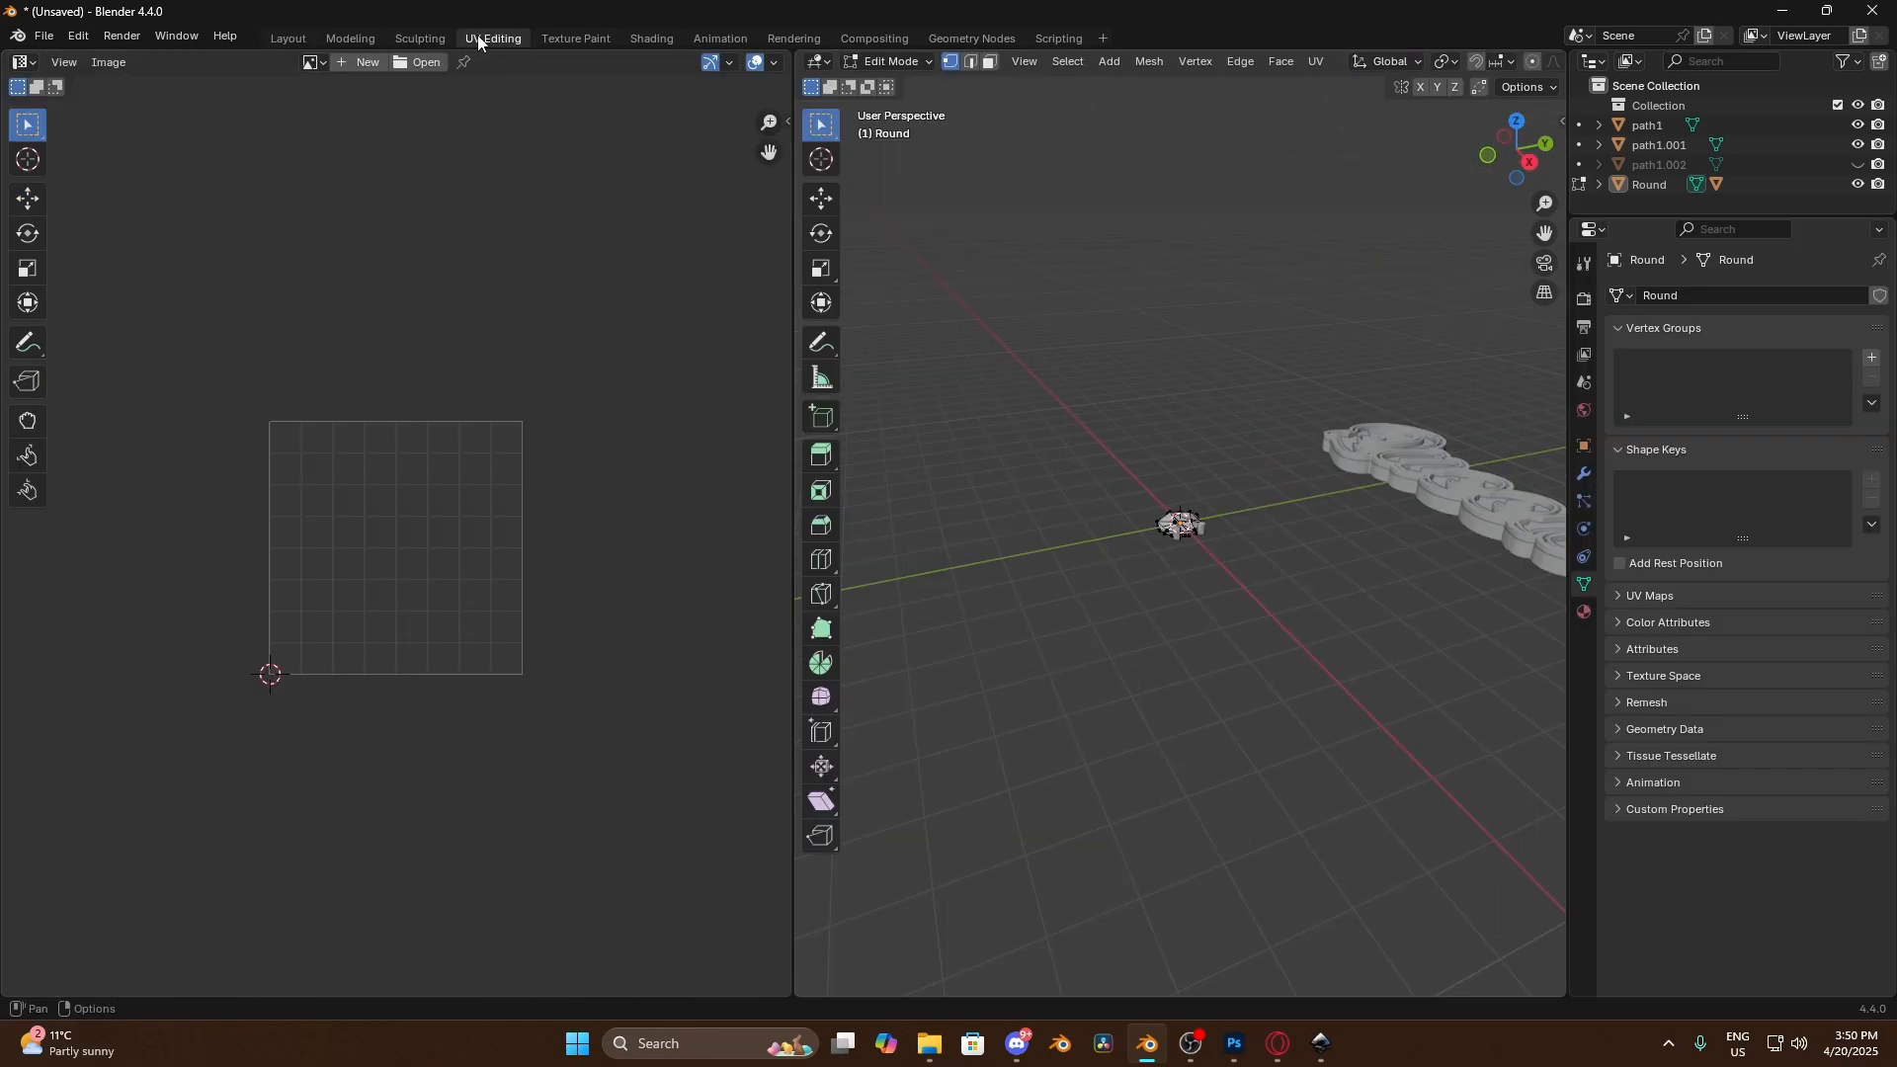
{"action": "middle_click_drag", "start_coordinate": [1041, 471], "coordinate": [1441, 542]}
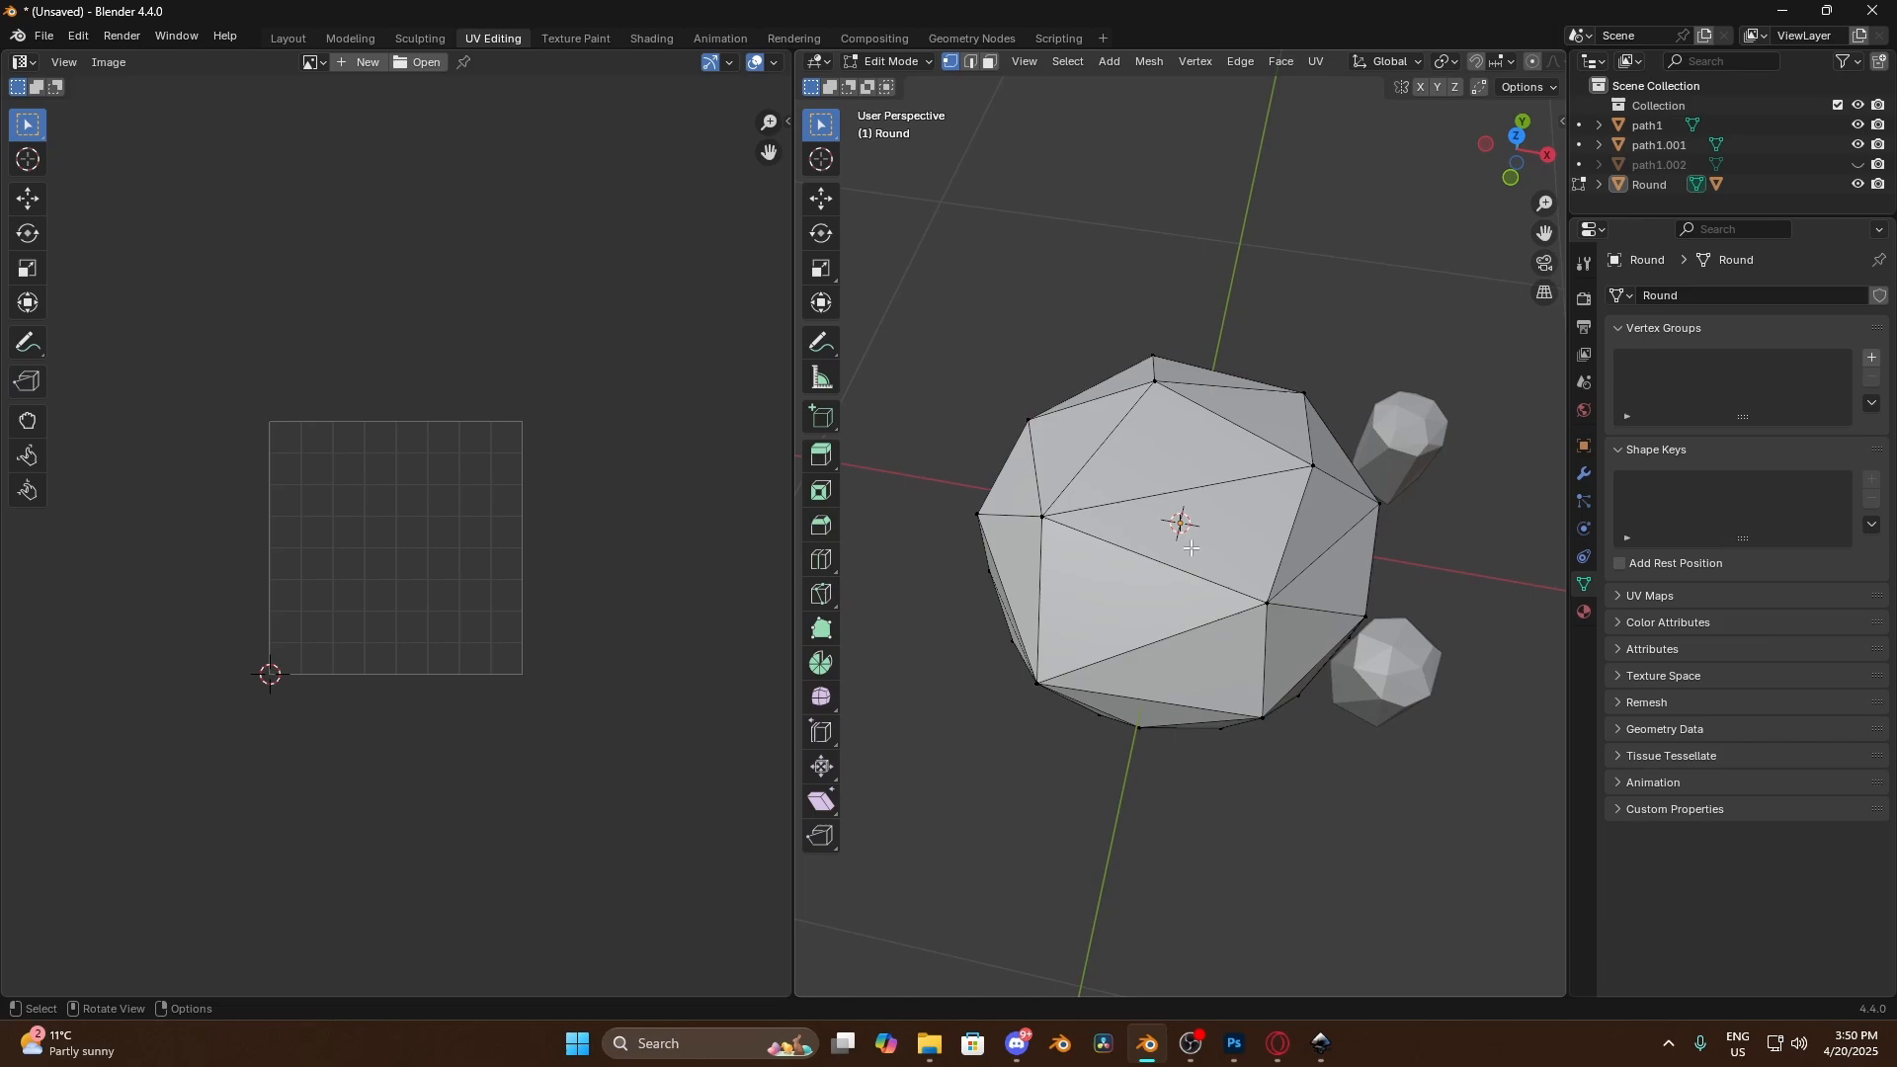
{"action": "key", "text": "a"}
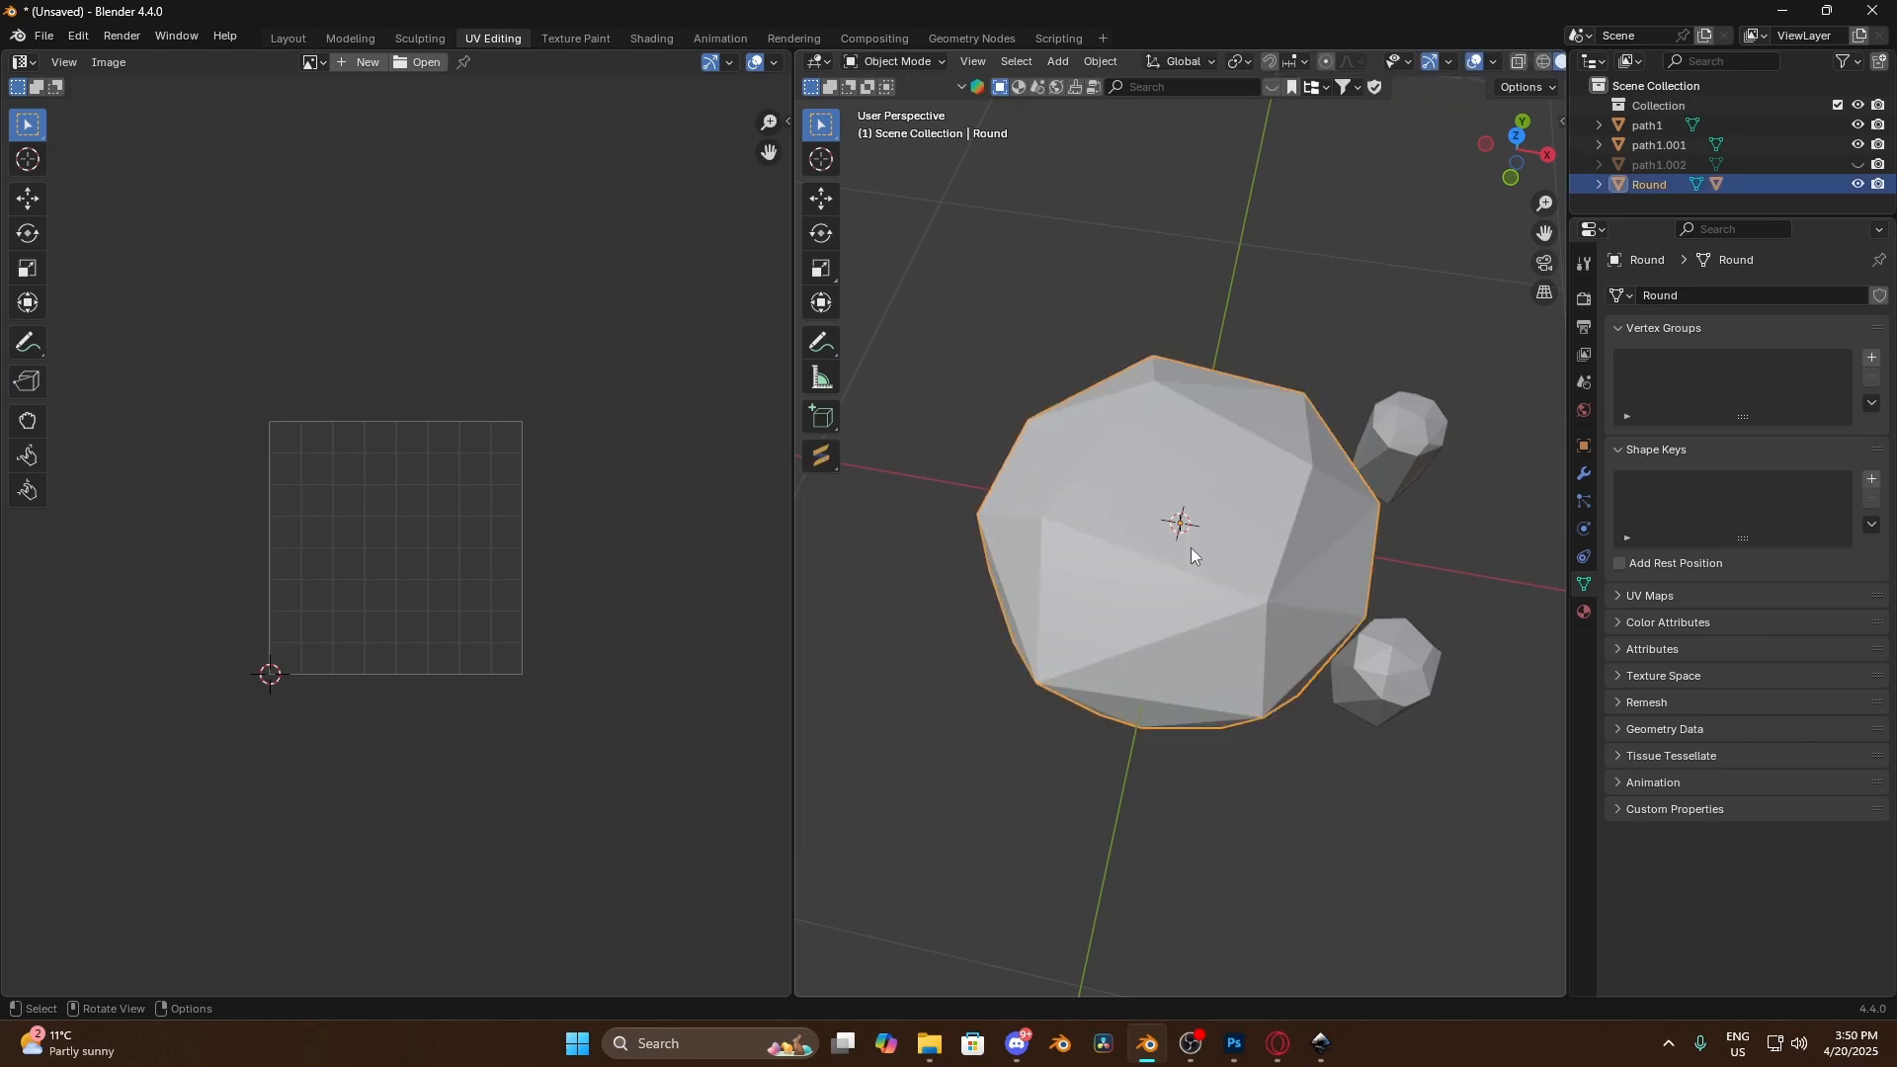
{"action": "key", "text": "alt+a"}
{"action": "key", "text": "a"}
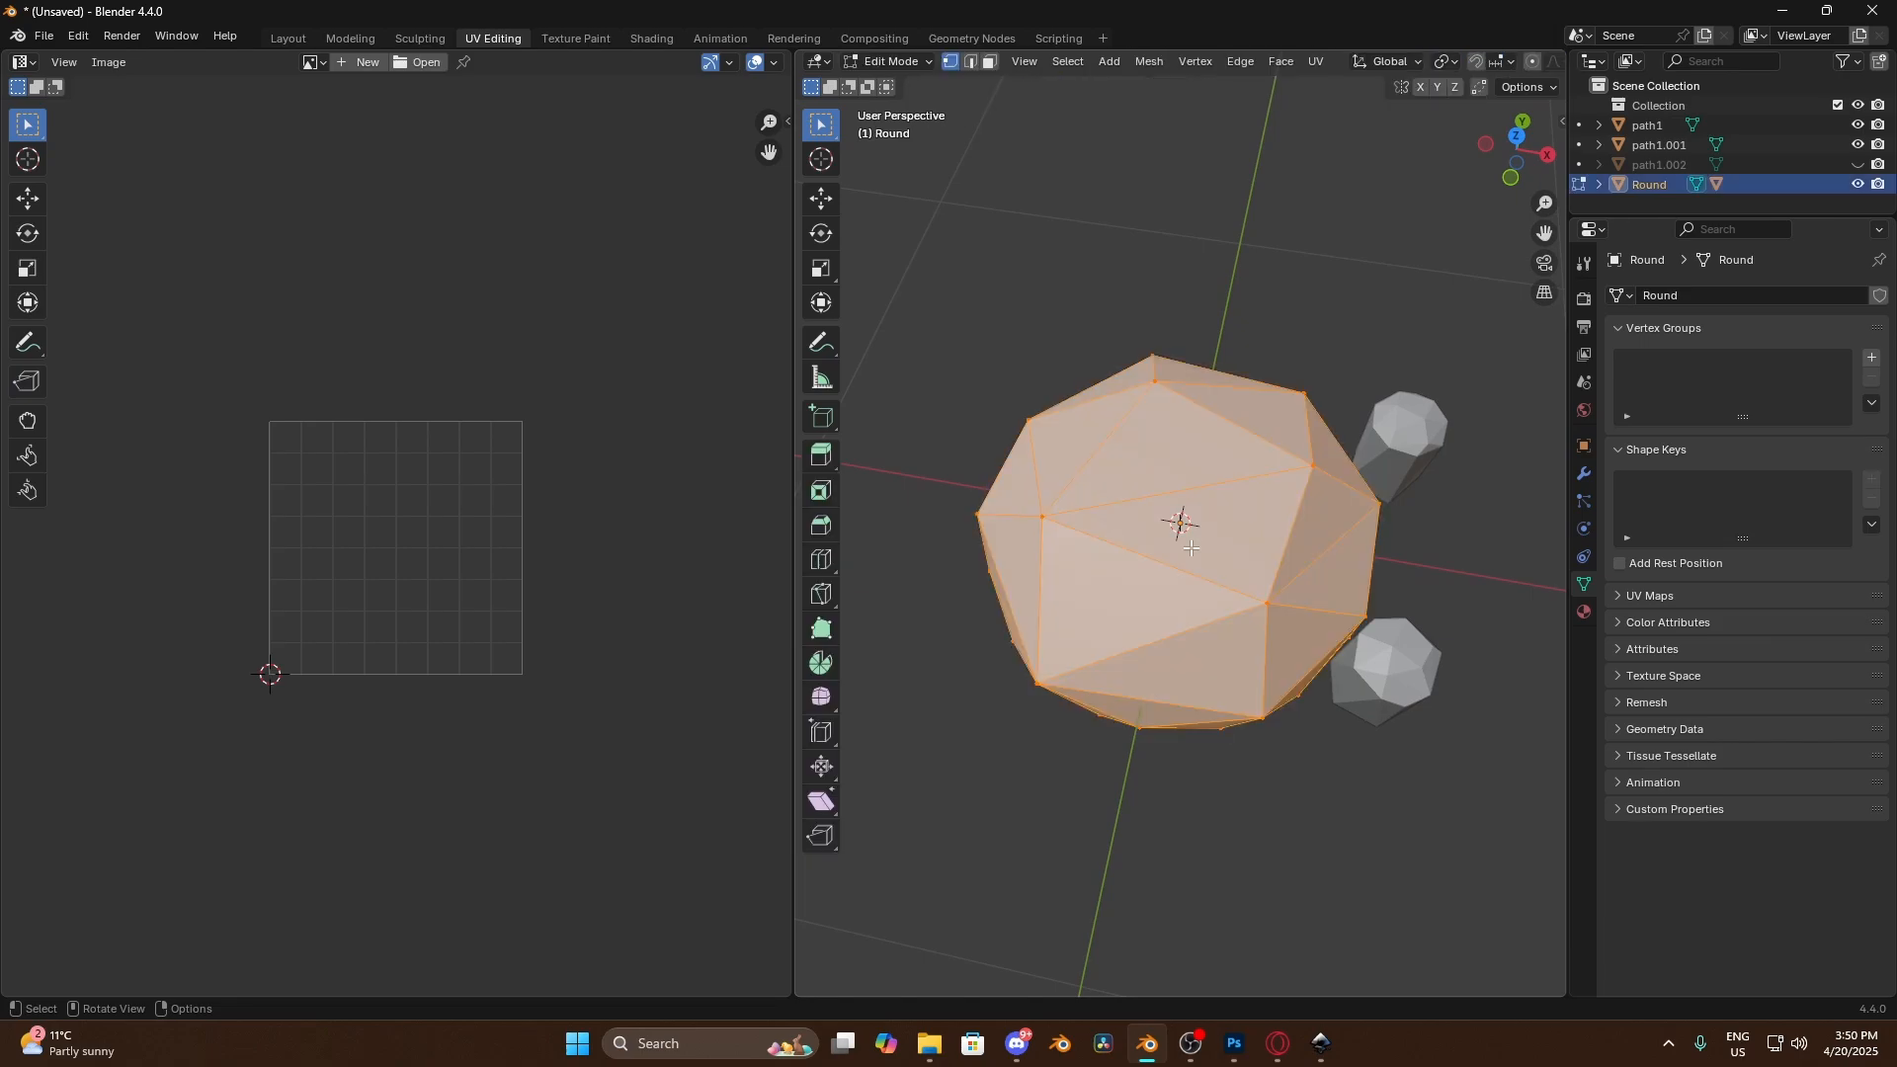
{"action": "key", "text": "u"}
{"action": "left_click", "coordinate": [1198, 495]}
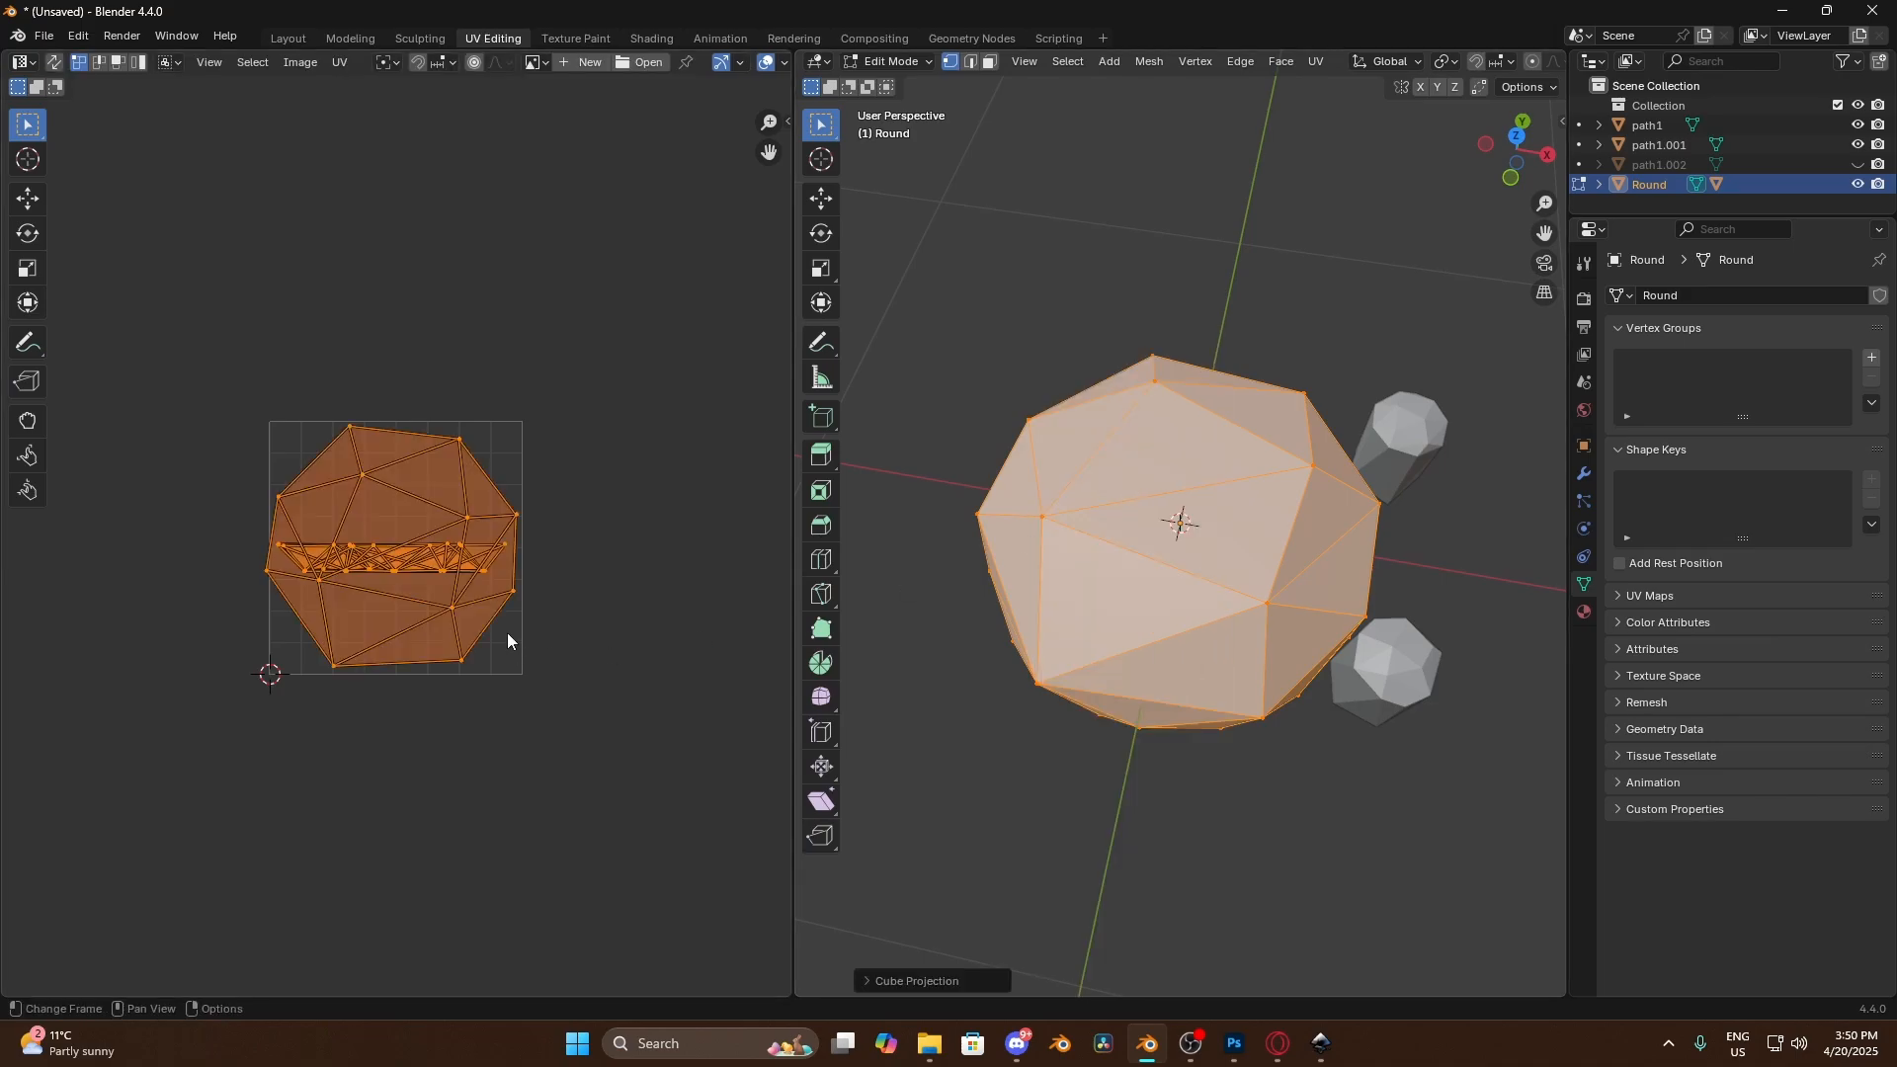
{"action": "key", "text": "g"}
{"action": "left_click", "coordinate": [378, 231]}
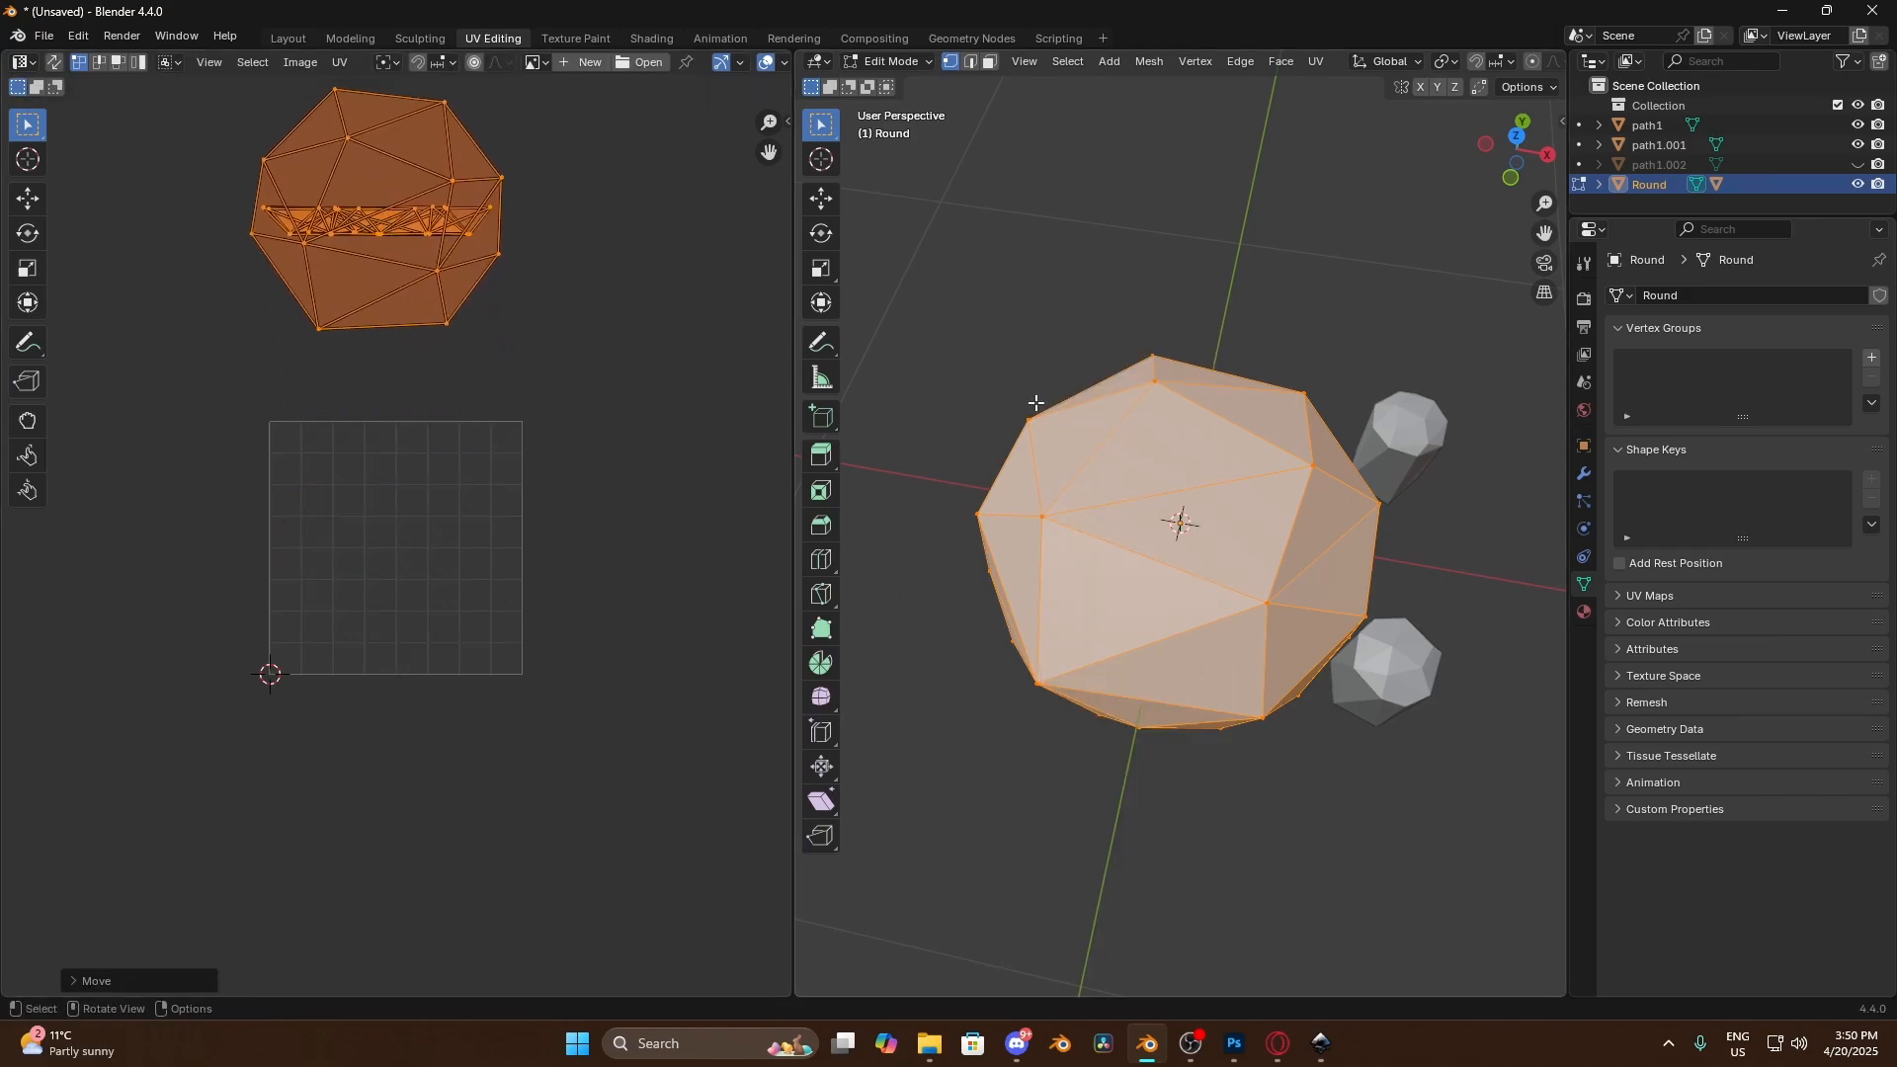
Unwrap the whole Prongs mesh with Cube Projection, move its UVs below the UV grid and return to Object Mode
{"action": "key", "text": "alt+a"}
{"action": "key", "text": "alt+q"}
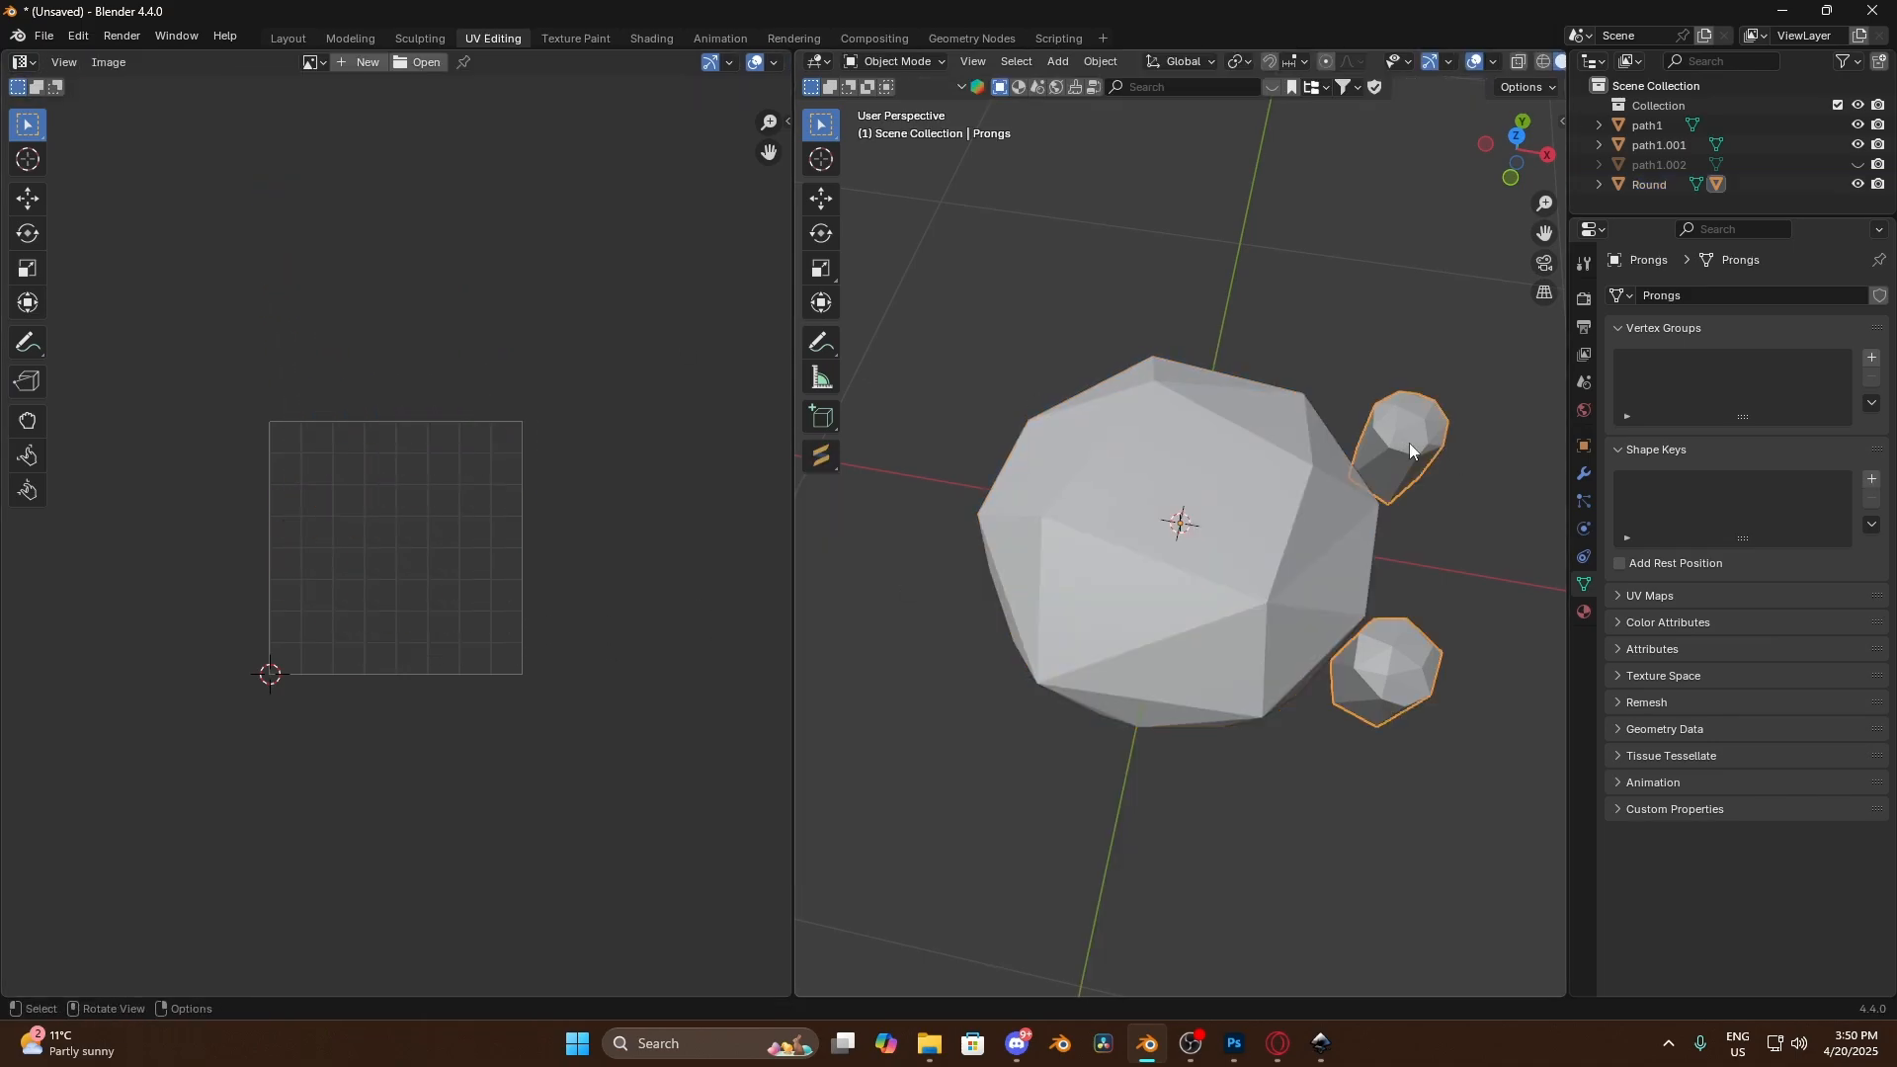
{"action": "key", "text": "a"}
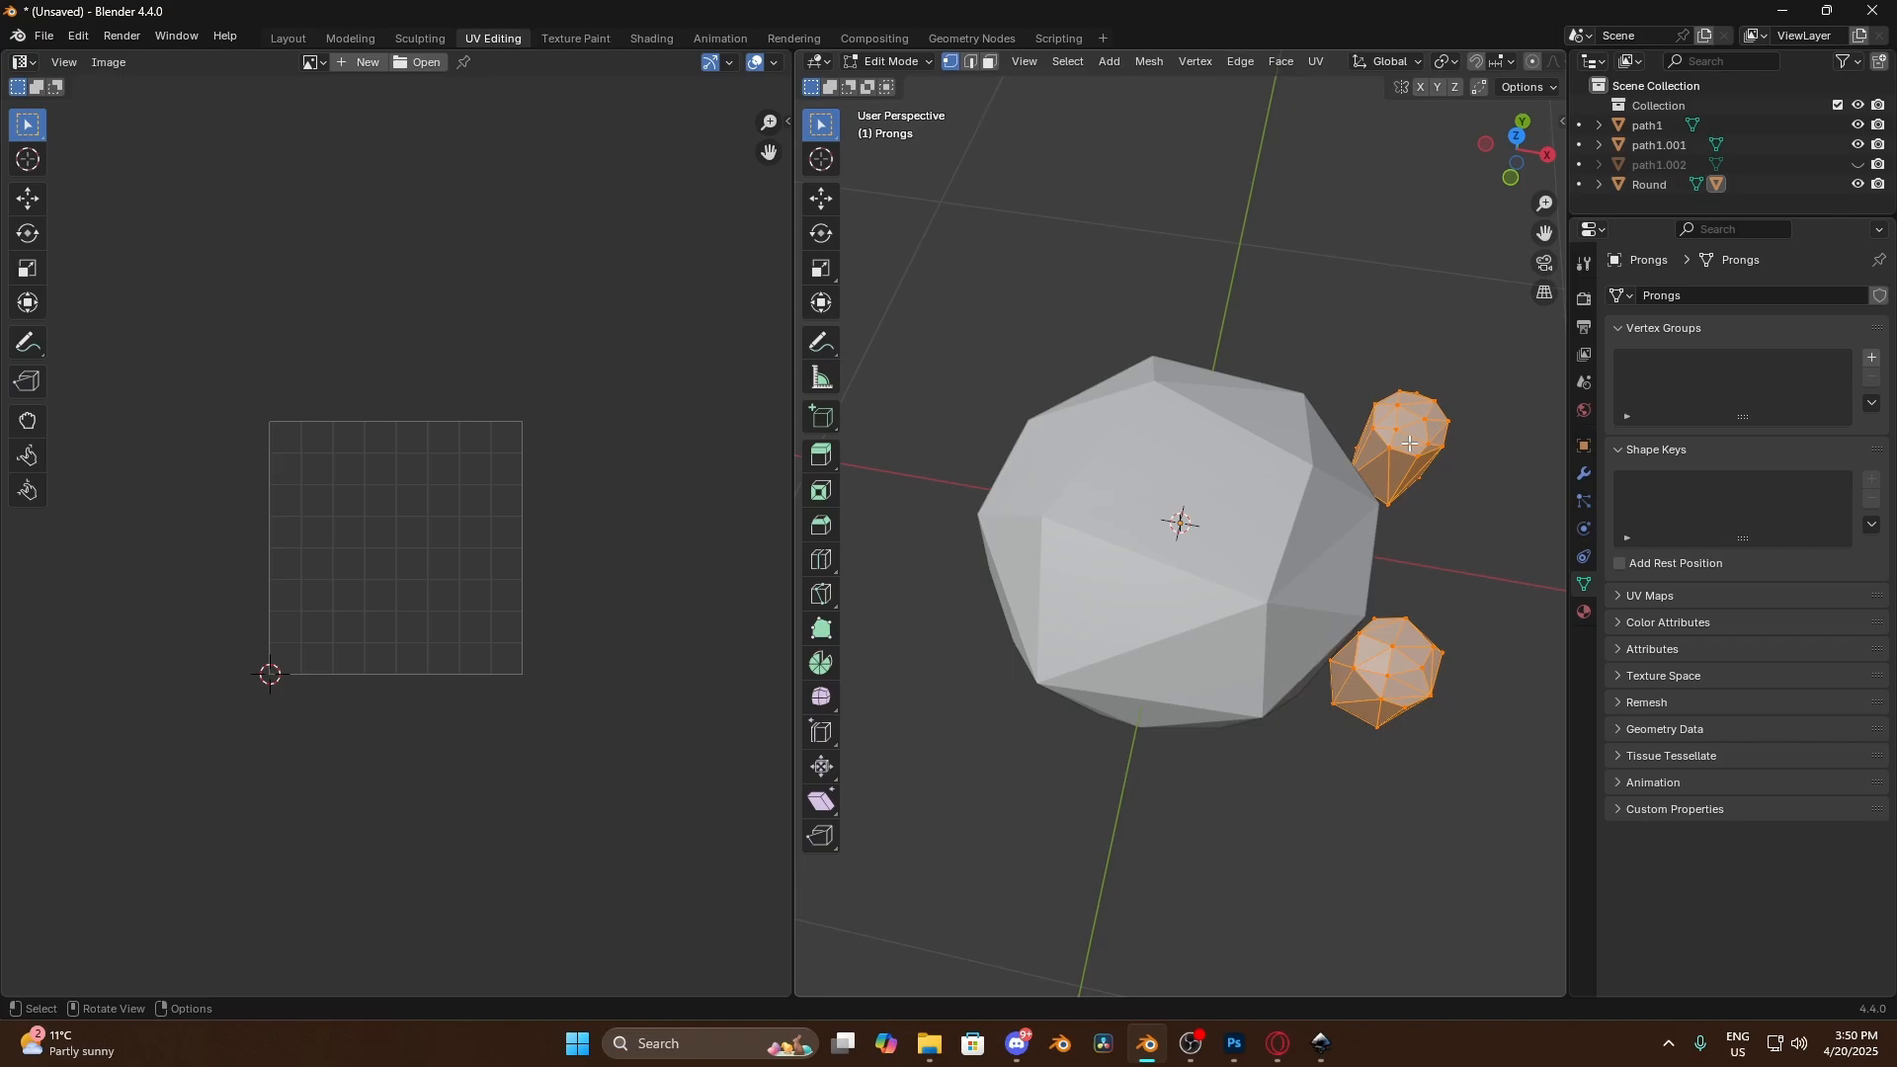
{"action": "key", "text": "u"}
{"action": "left_click", "coordinate": [1409, 442]}
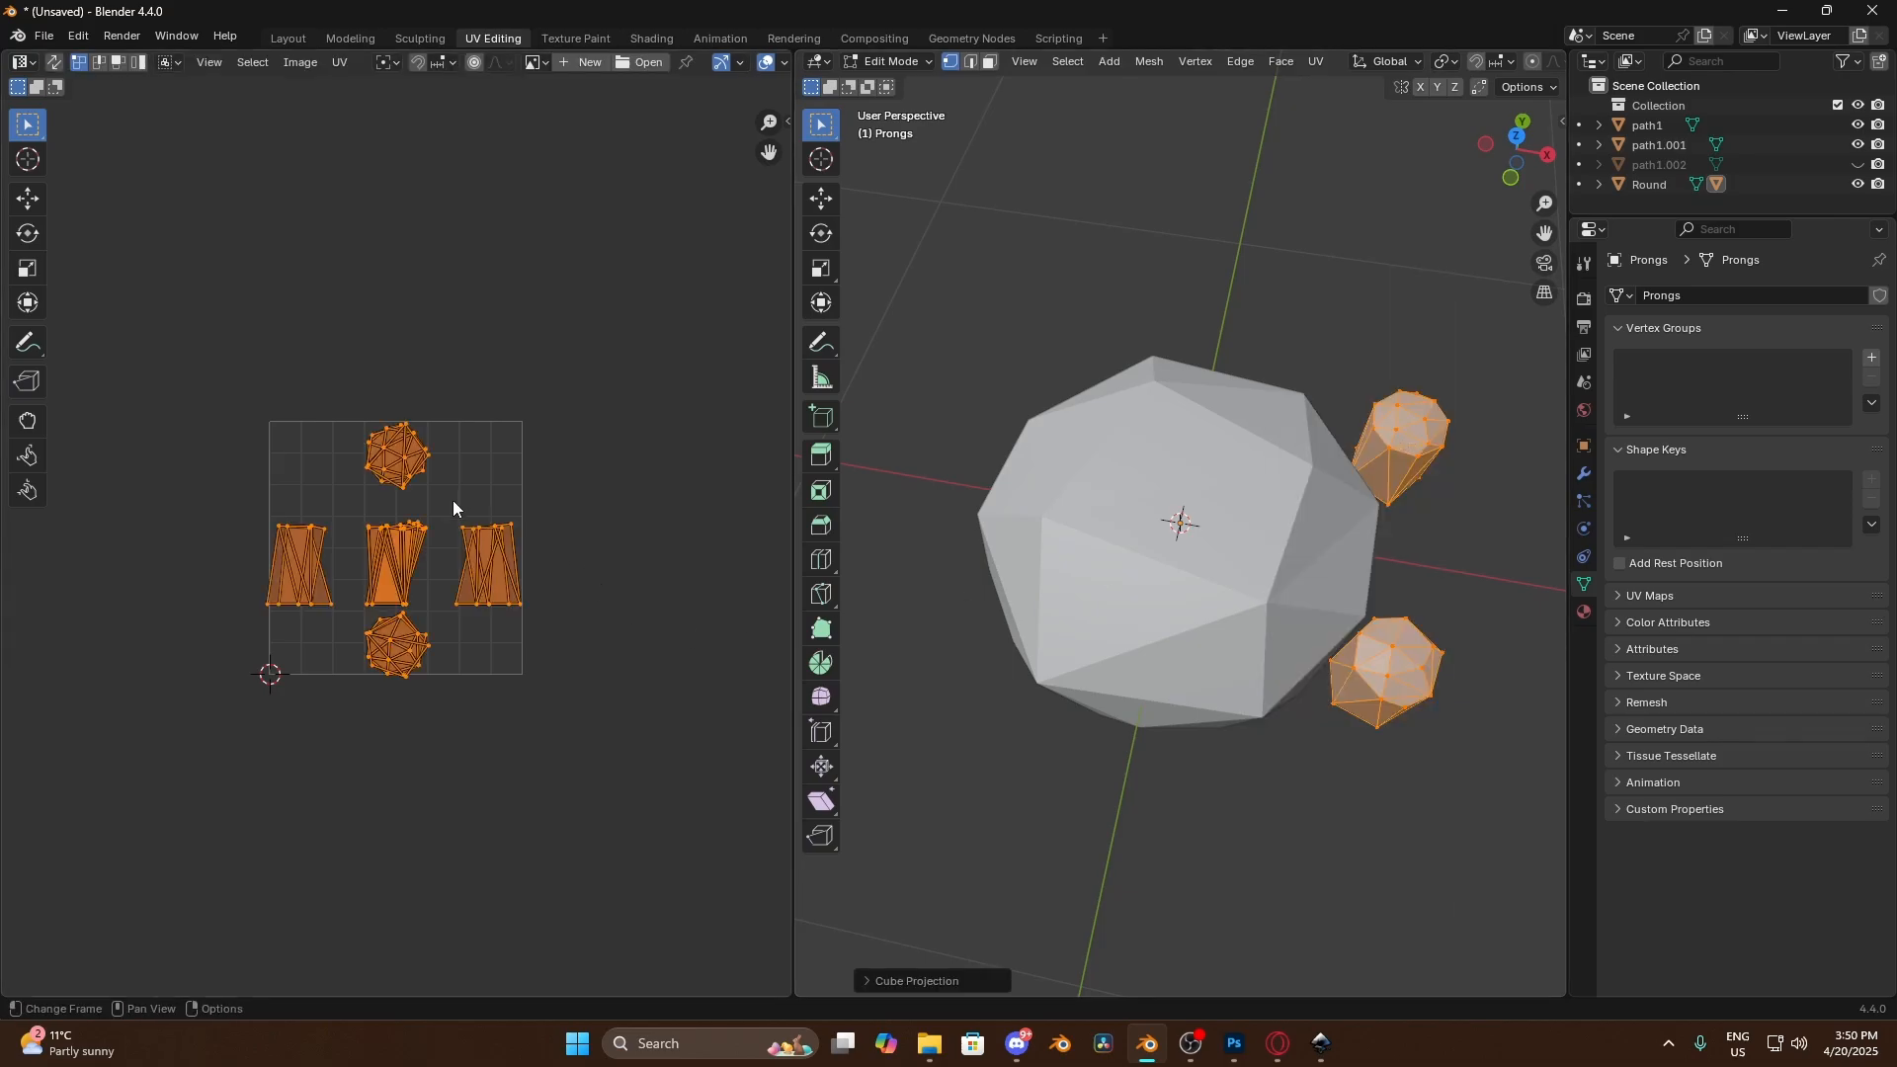
{"action": "key", "text": "g"}
{"action": "left_click", "coordinate": [453, 804]}
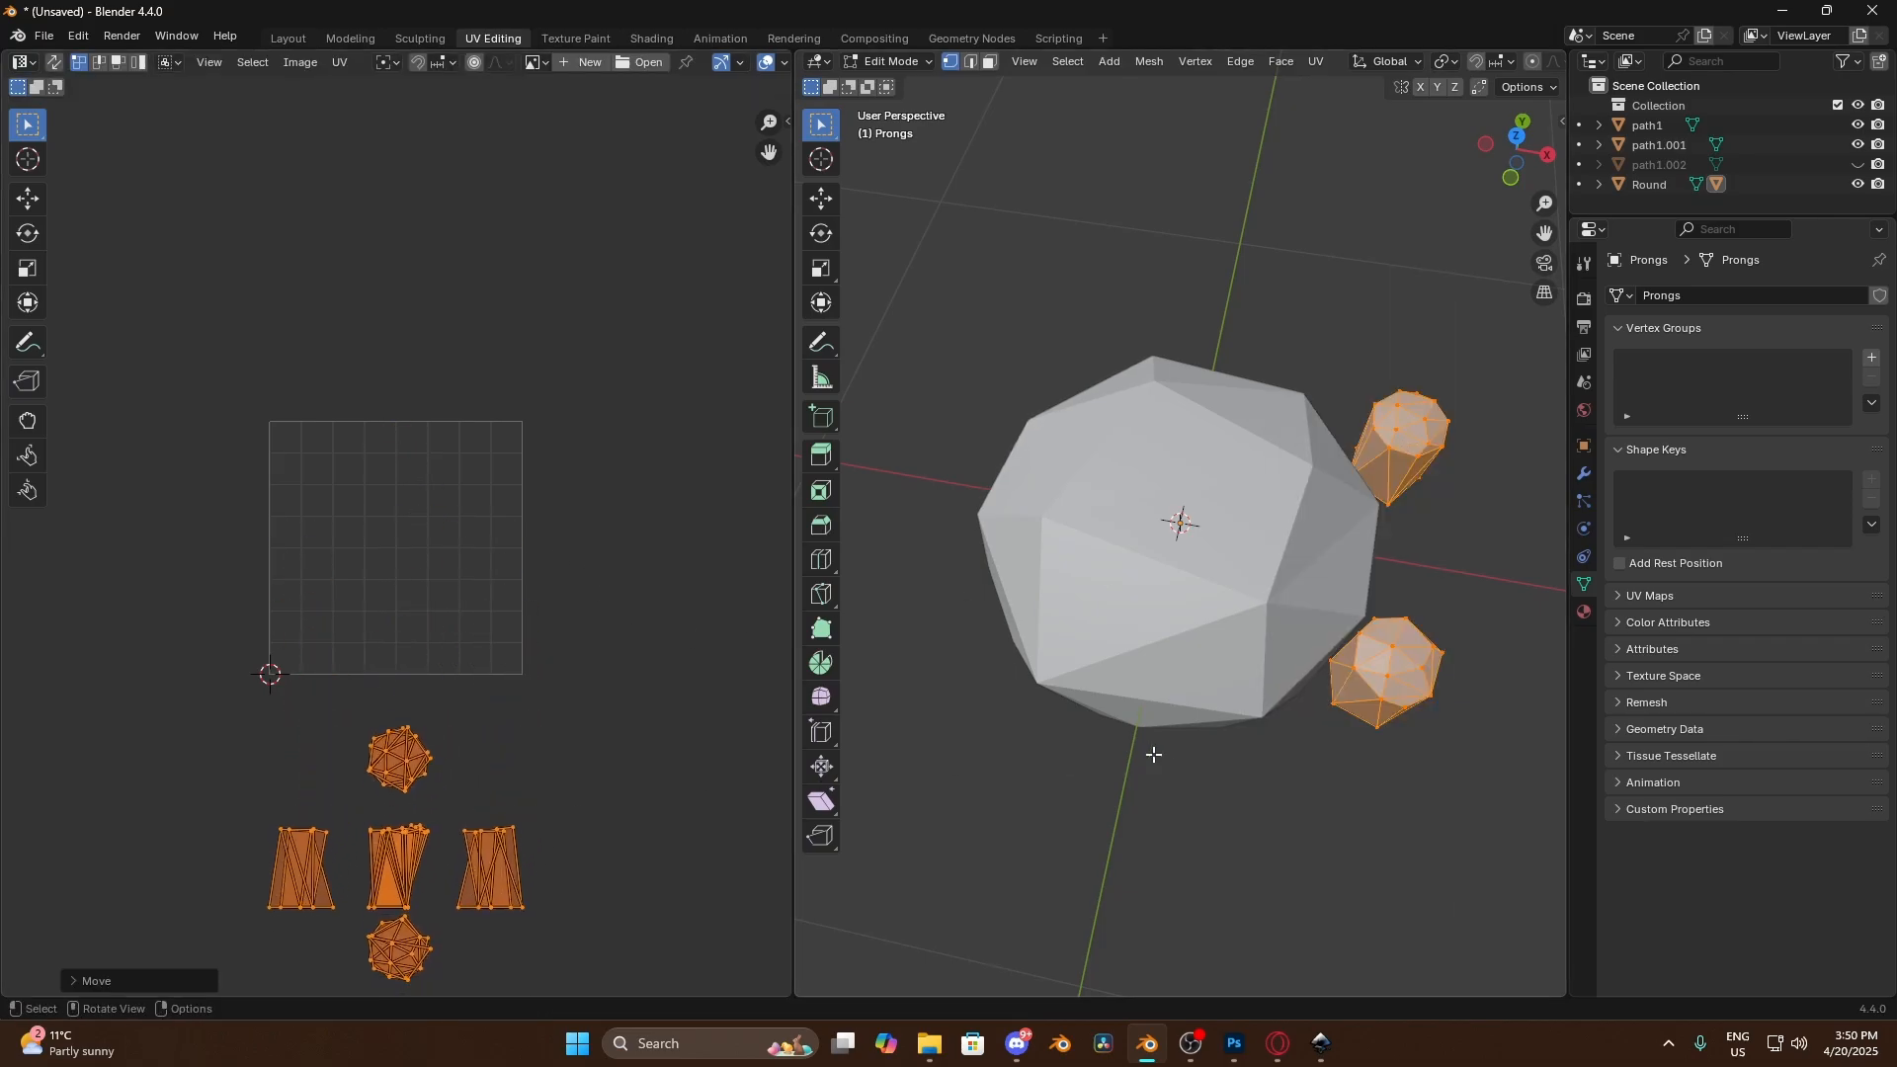
{"action": "left_click", "coordinate": [1171, 764]}
{"action": "scroll", "coordinate": [1171, 764], "scroll_direction": "down", "scroll_amount": 5}
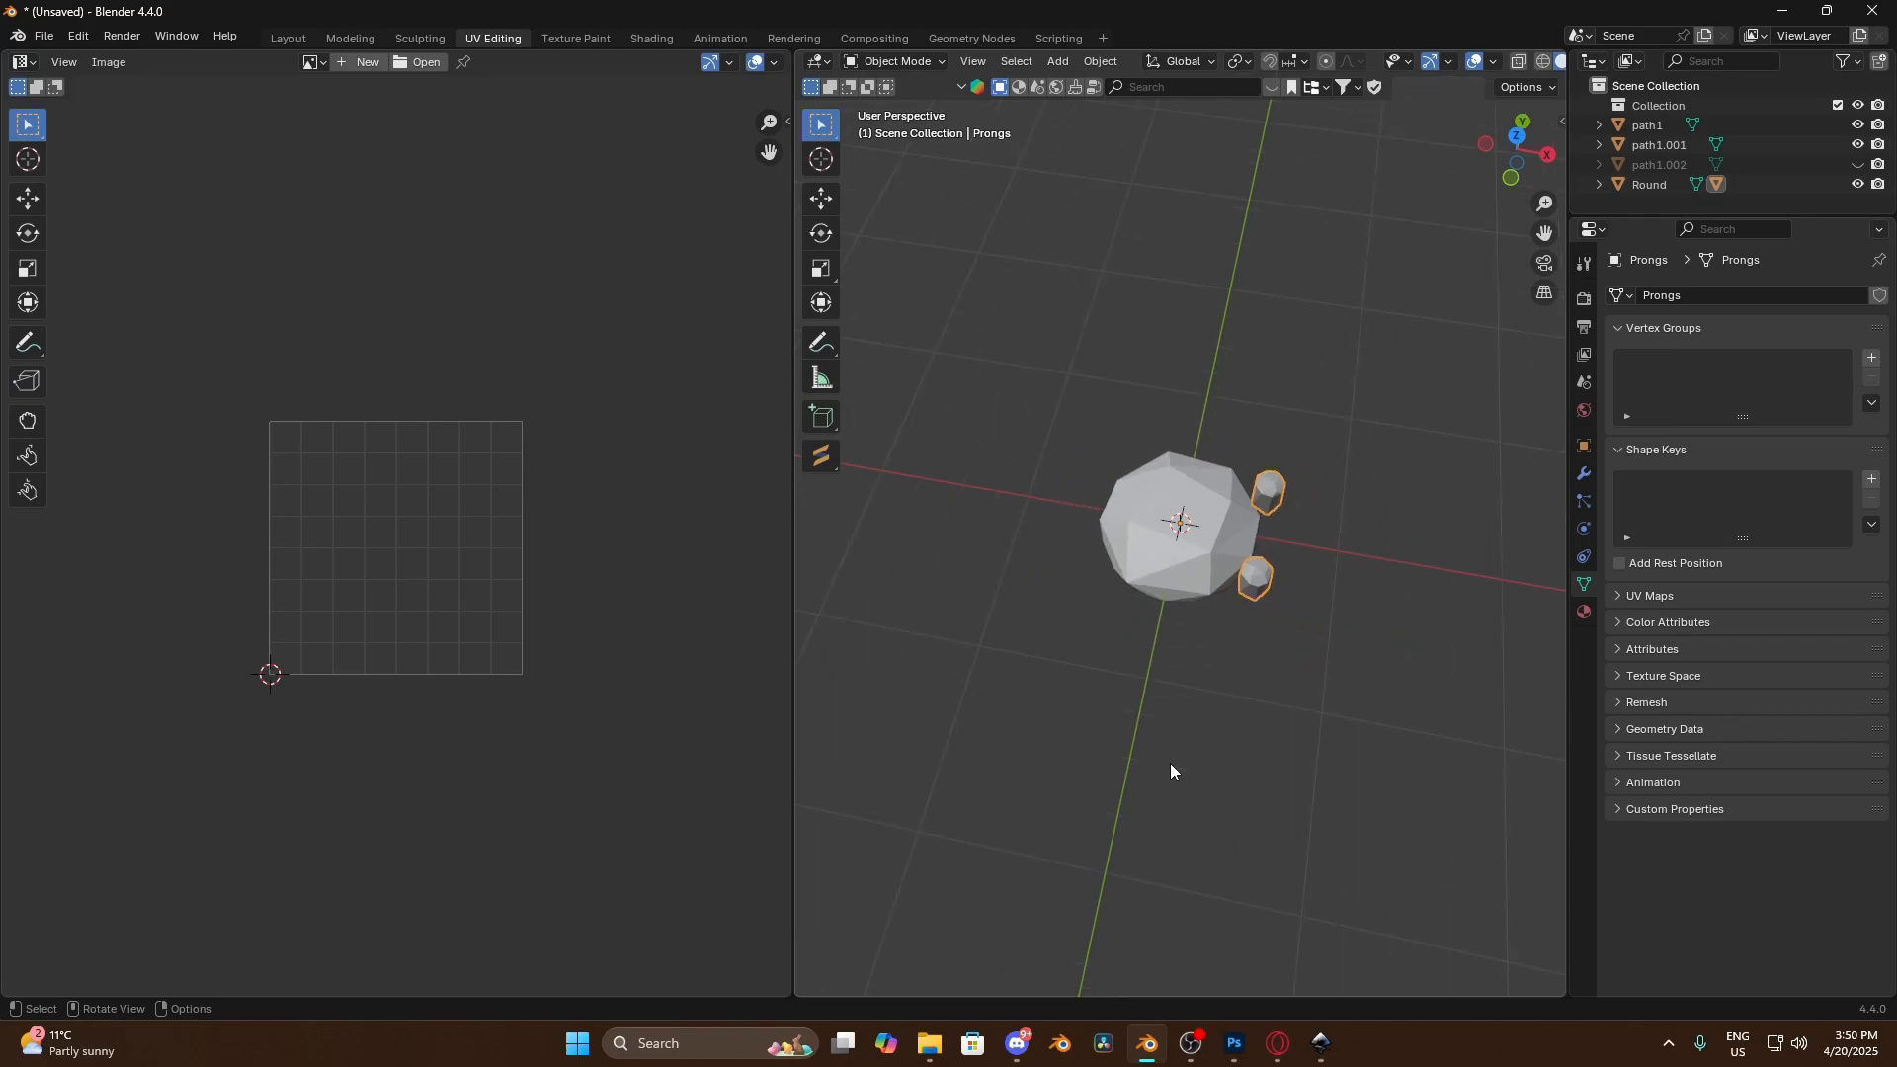
Join the Prongs into the Round gem as one object in the Layout workspace
{"action": "left_click", "coordinate": [299, 37]}
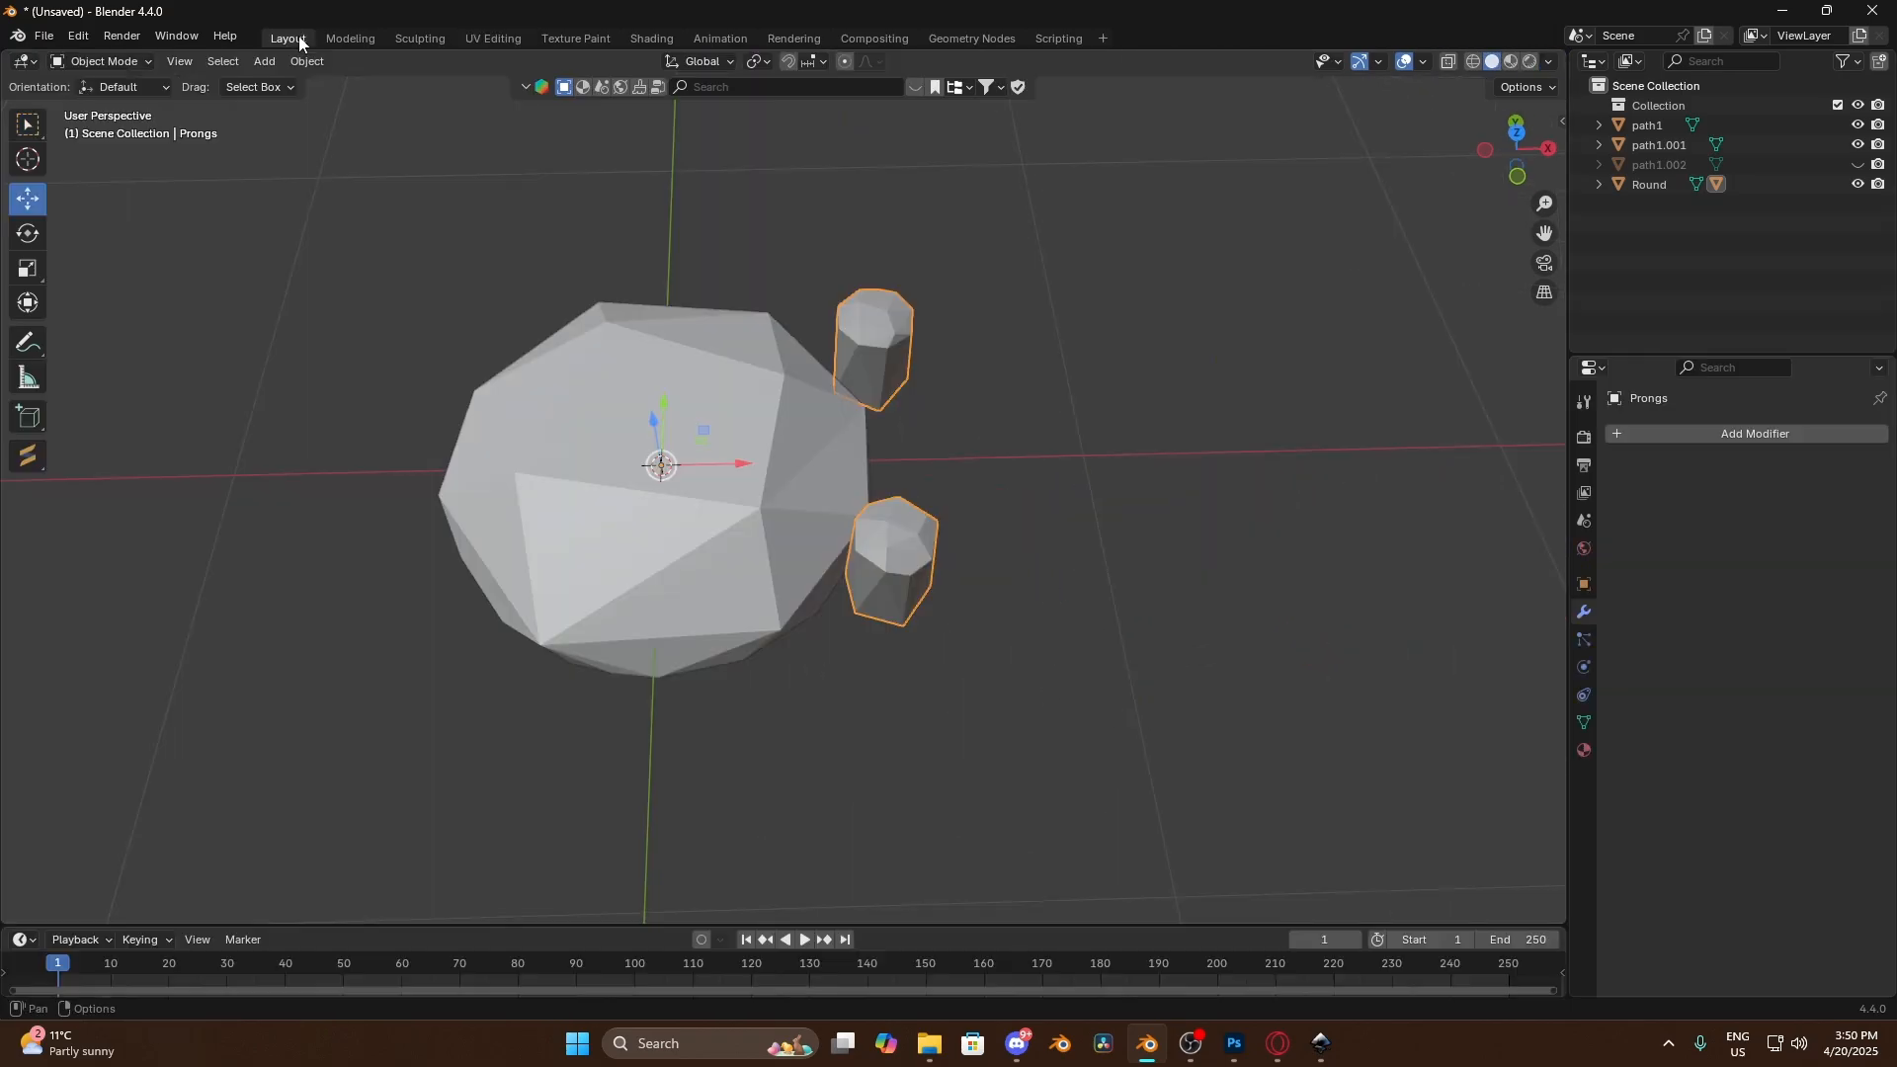
{"action": "left_click", "coordinate": [599, 437], "text": "shift"}
{"action": "right_click", "coordinate": [599, 436]}
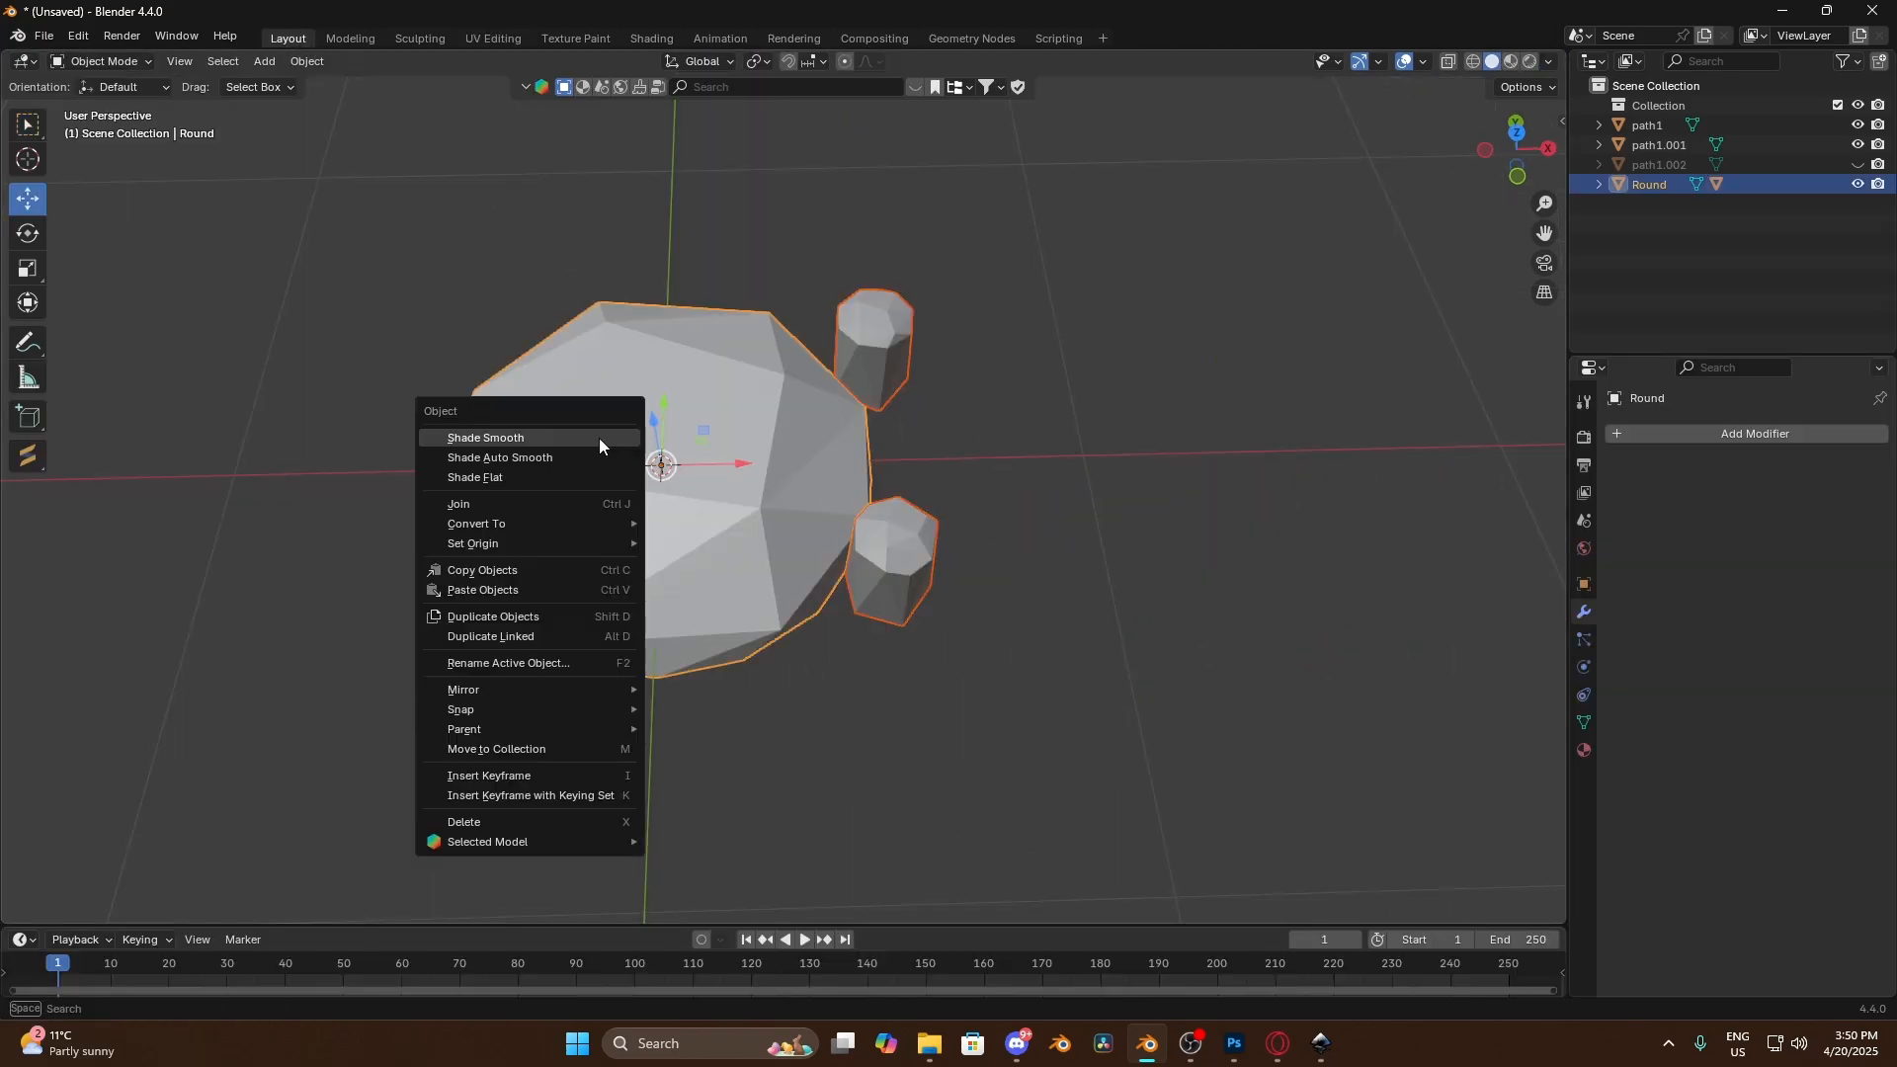
{"action": "left_click", "coordinate": [533, 503]}
{"action": "middle_click_drag", "start_coordinate": [1109, 411], "coordinate": [1035, 450]}
{"action": "scroll", "coordinate": [1036, 450], "scroll_direction": "down", "scroll_amount": 4}
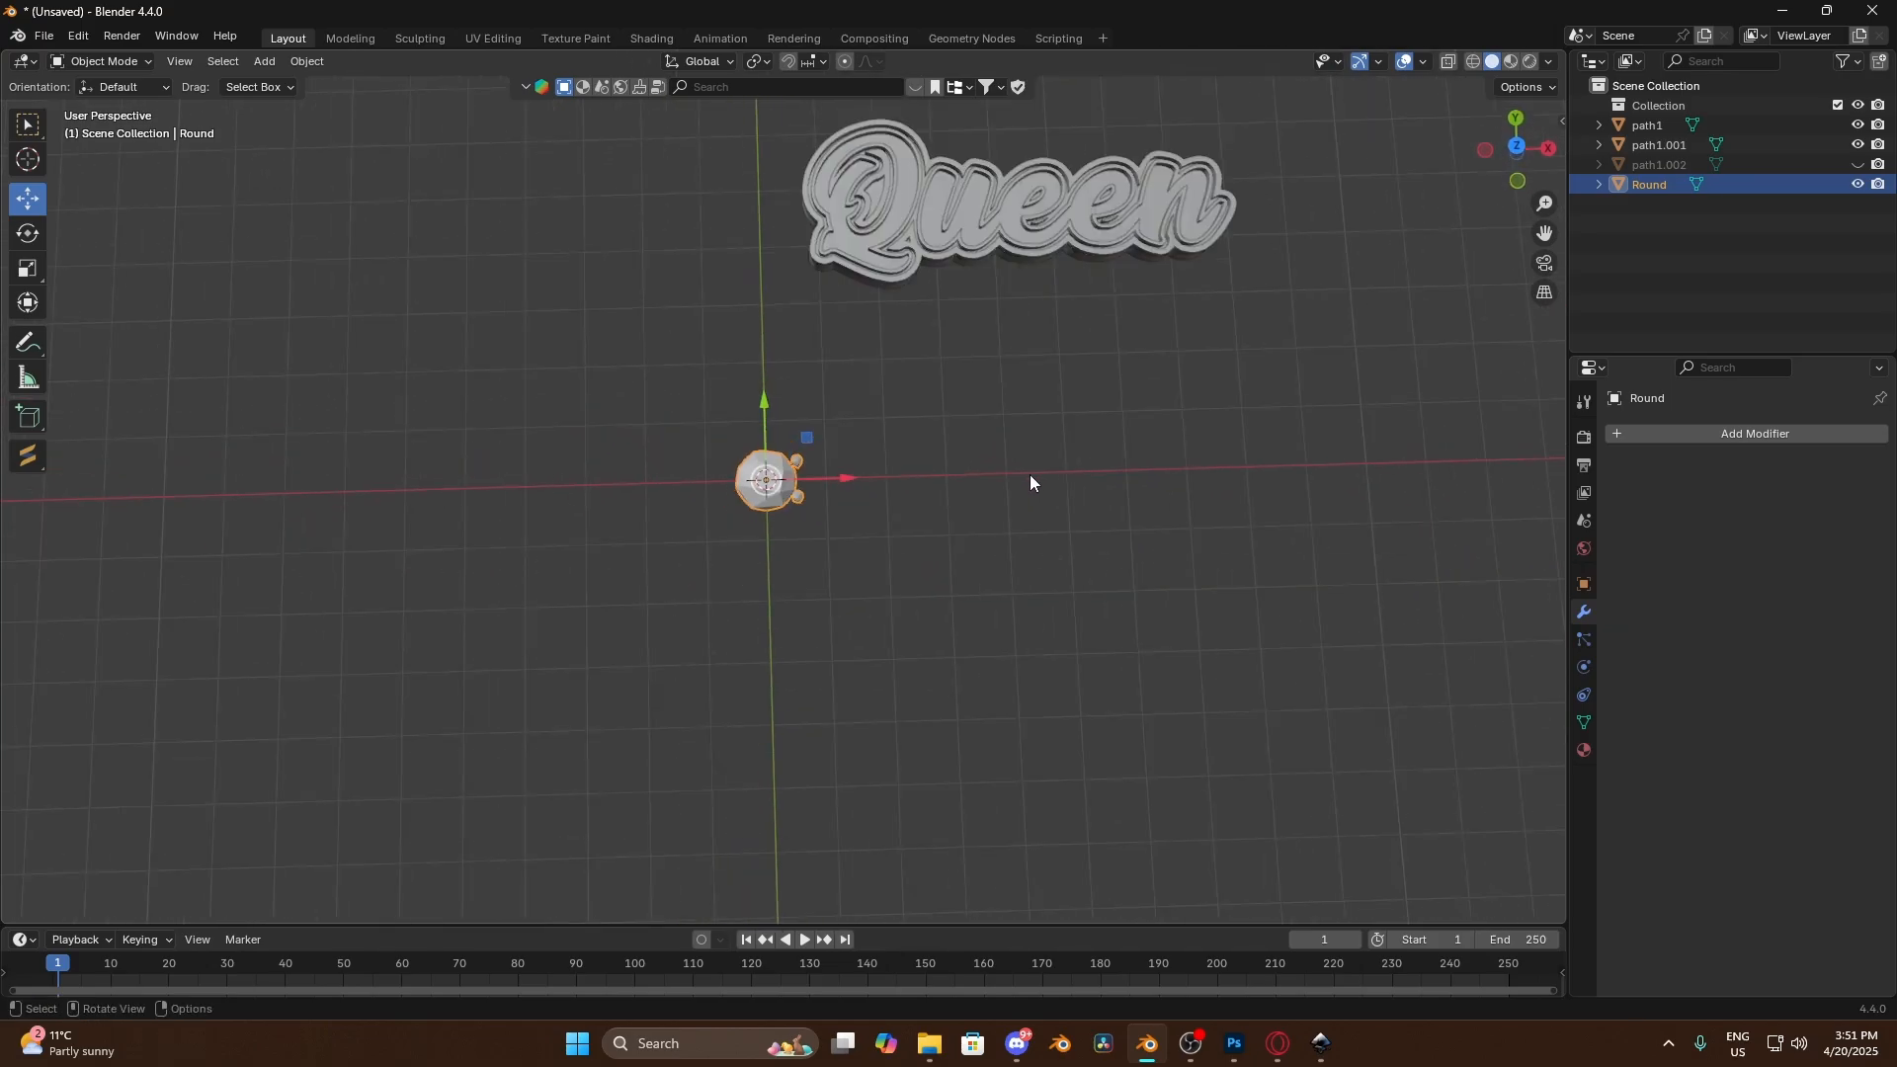
Add an Array modifier to the joined gem and set its relative offset Factor X to 0.93
{"action": "scroll", "coordinate": [1029, 482], "scroll_direction": "up", "scroll_amount": 5}
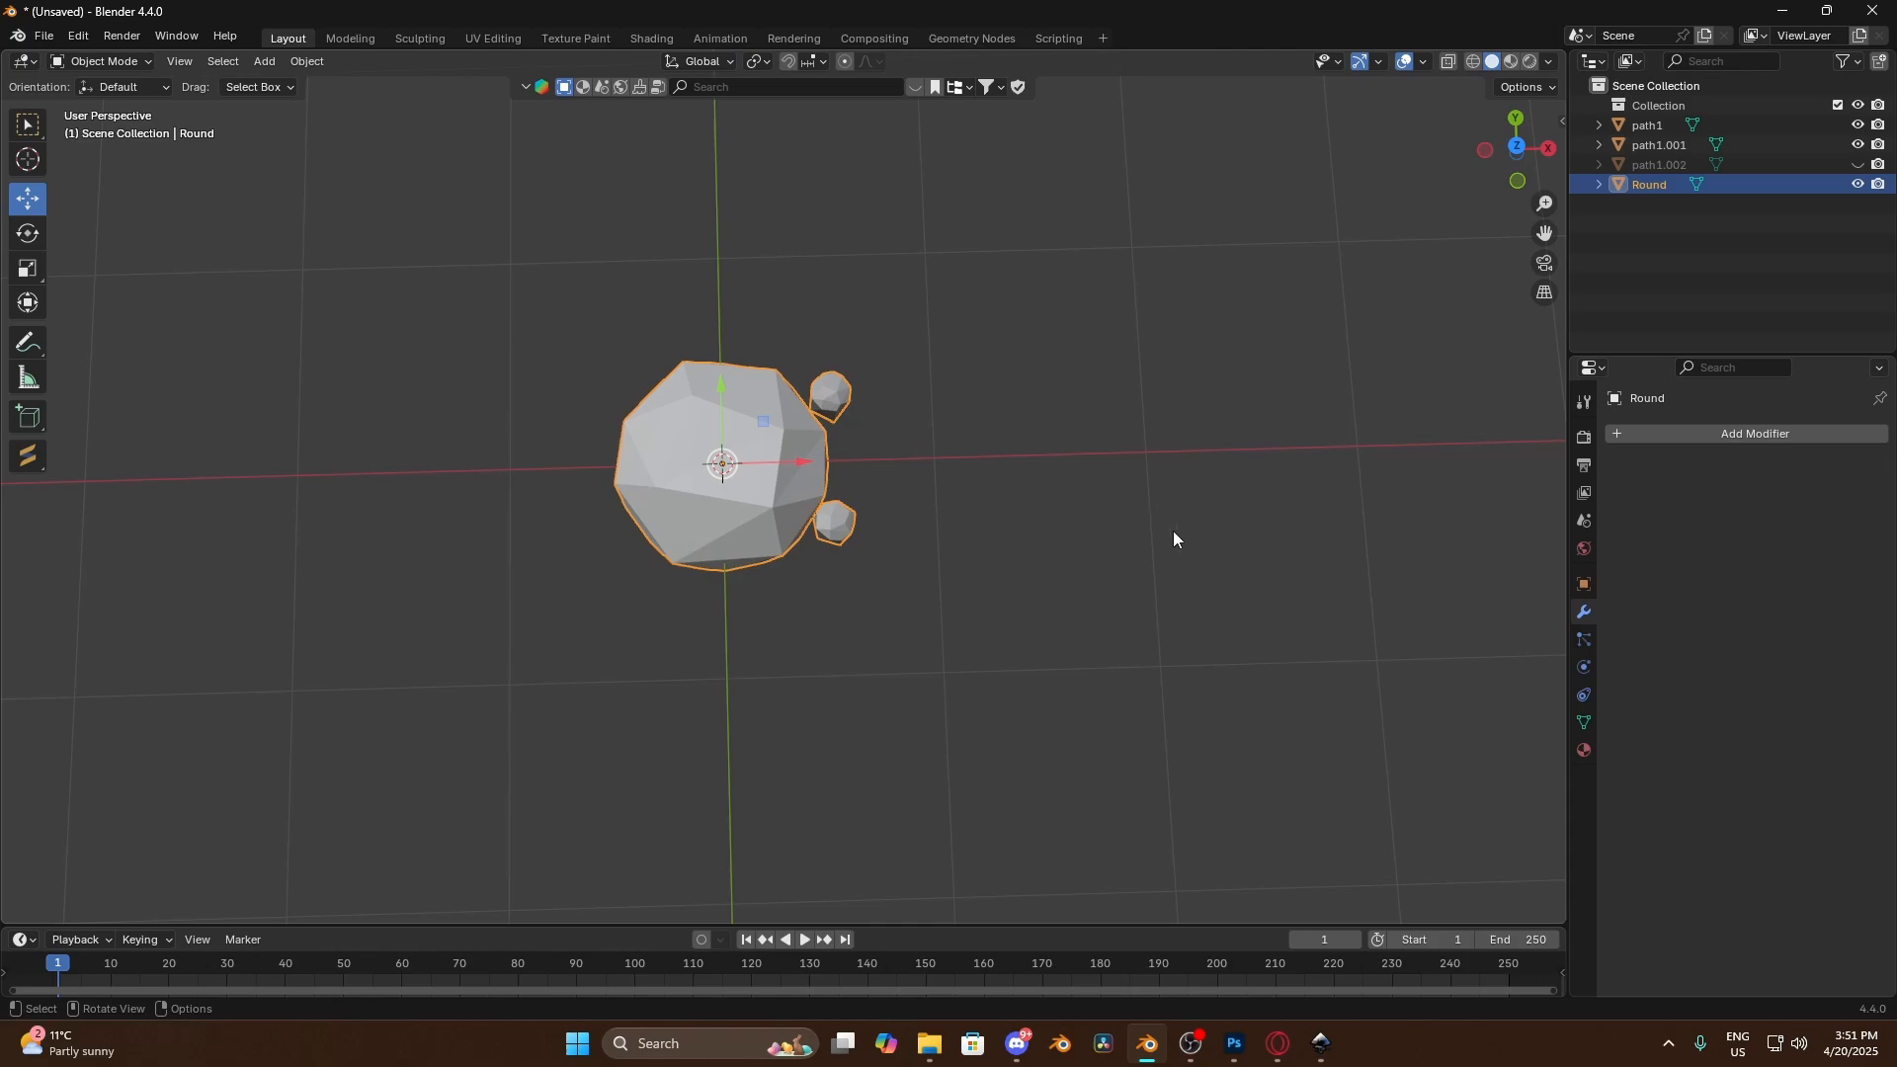
{"action": "left_click", "coordinate": [1725, 442]}
{"action": "mouse_move", "coordinate": [1685, 447]}
{"action": "left_click", "coordinate": [1489, 442]}
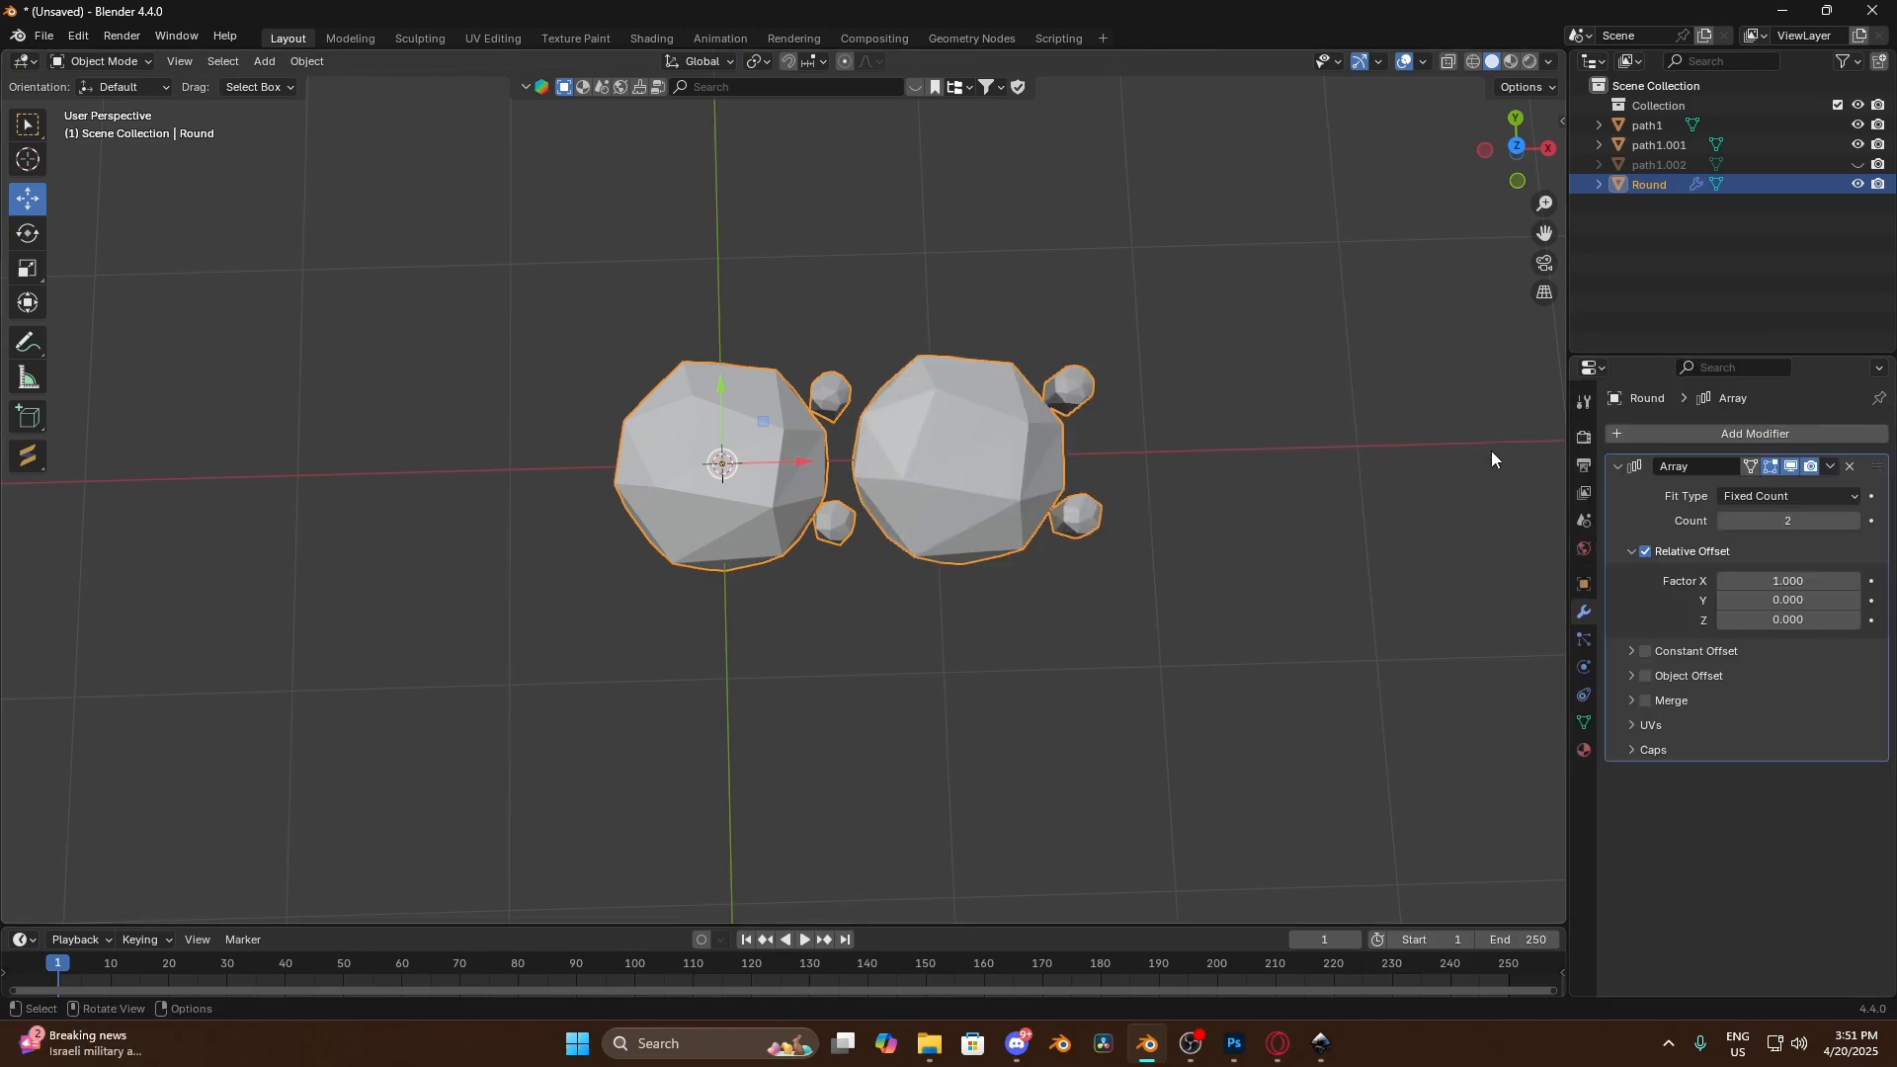
{"action": "left_click", "coordinate": [1723, 583]}
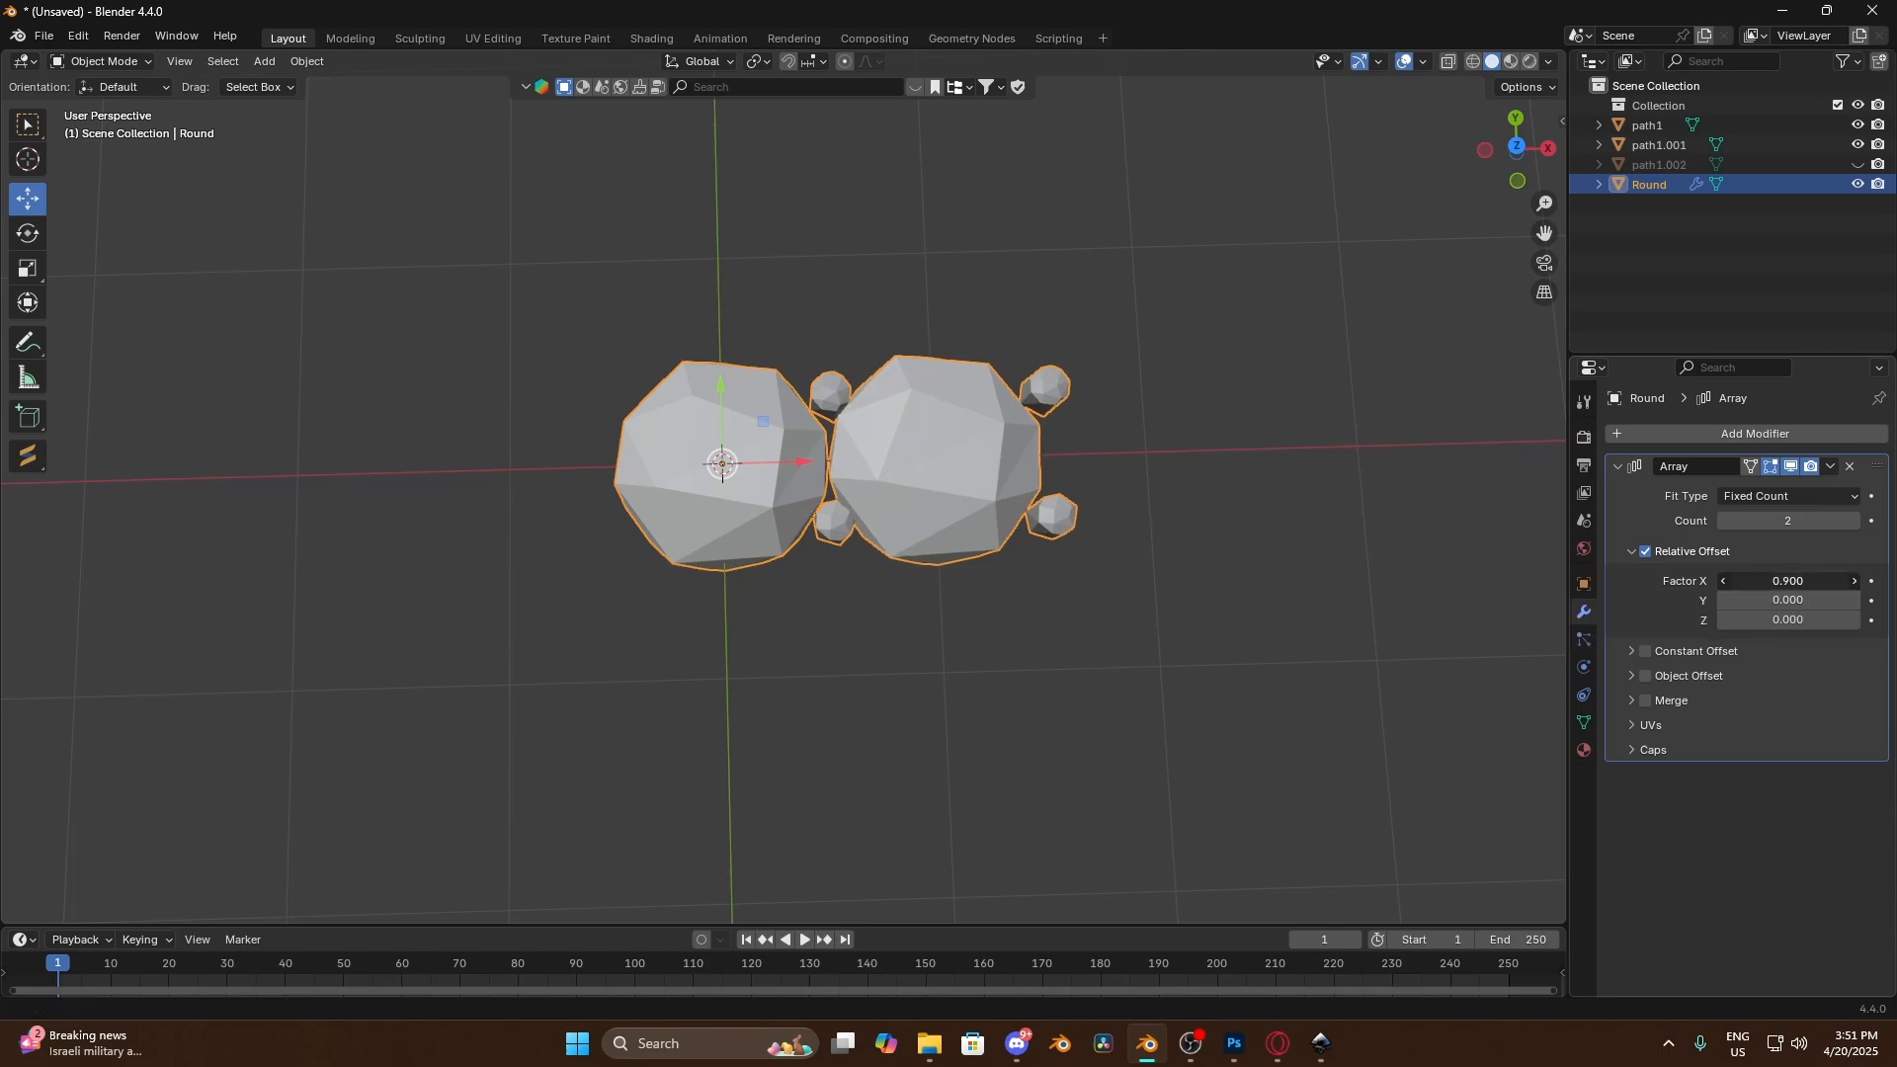
{"action": "type", "text": "0.92"}
{"action": "key", "text": "Return"}
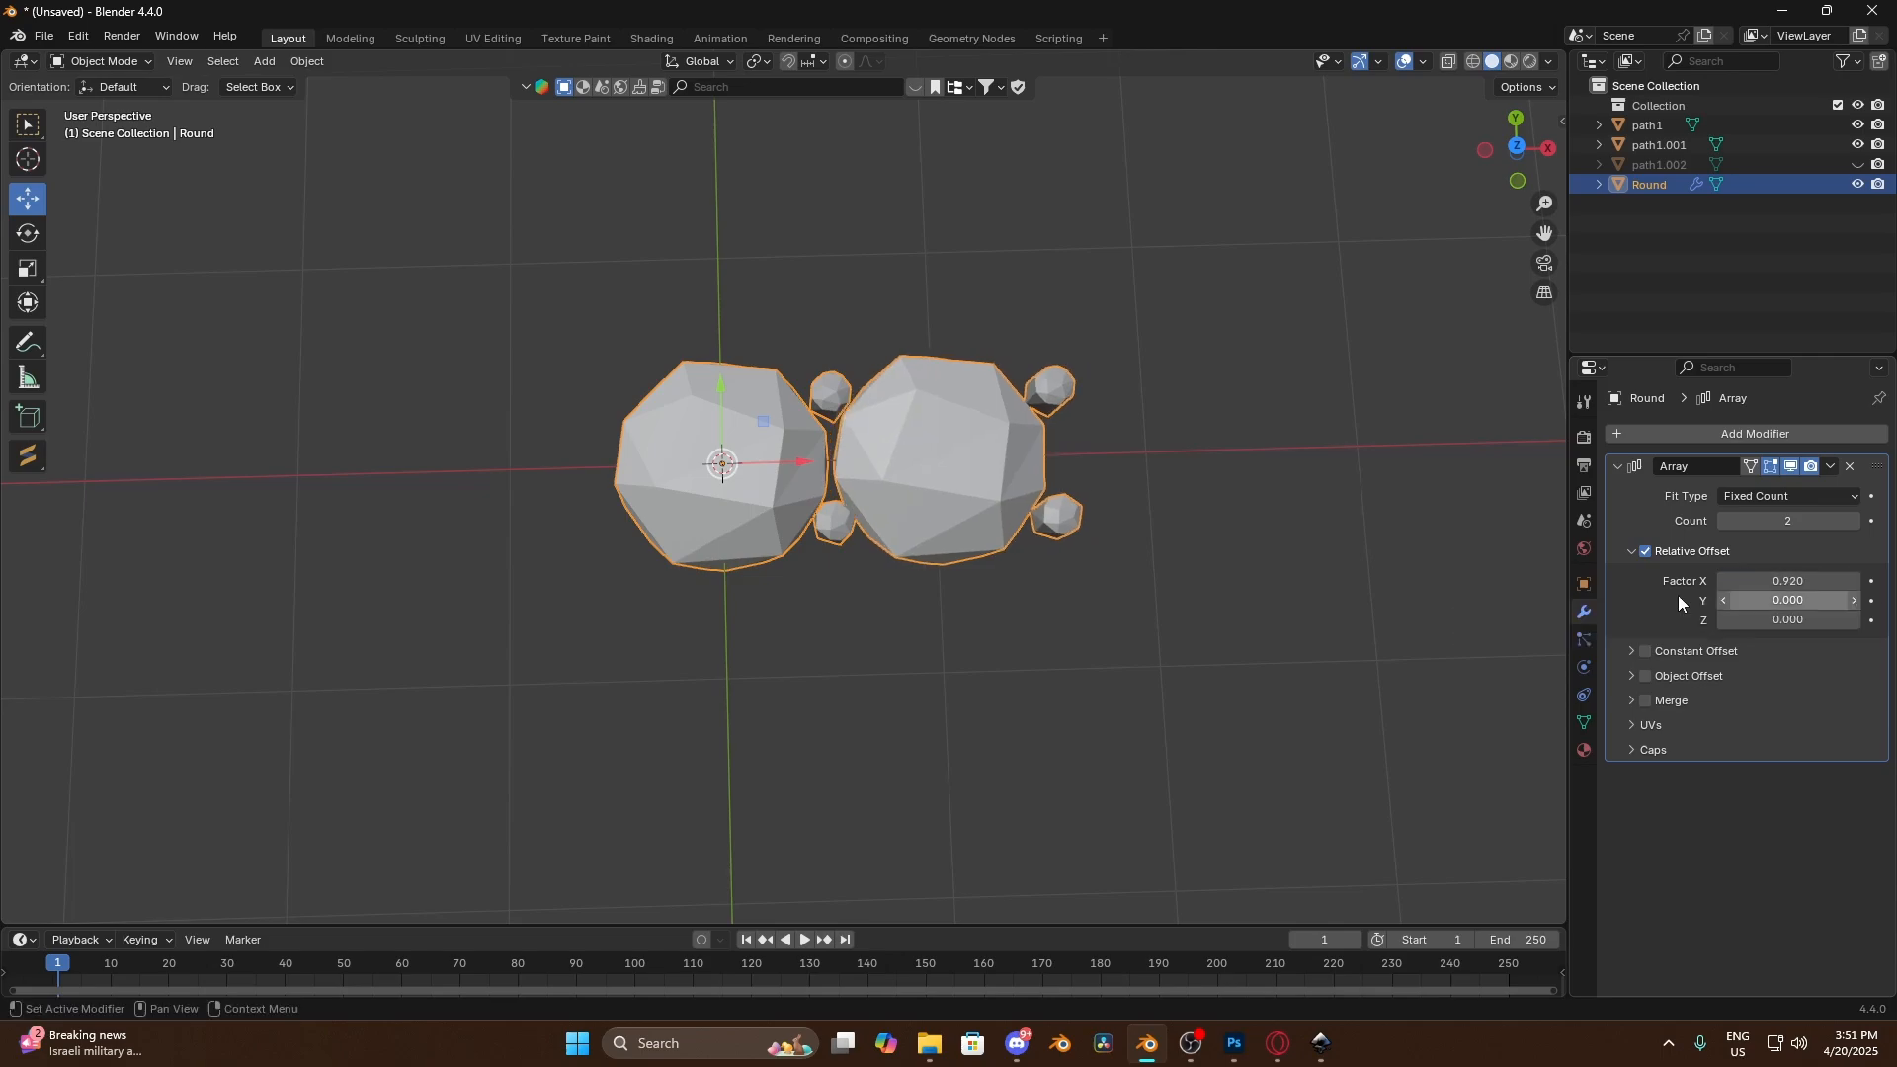
{"action": "mouse_move", "coordinate": [1176, 459]}
{"action": "middle_mouse_down"}
{"action": "mouse_move", "coordinate": [1182, 504]}
{"action": "mouse_move", "coordinate": [1165, 476]}
{"action": "middle_mouse_up"}
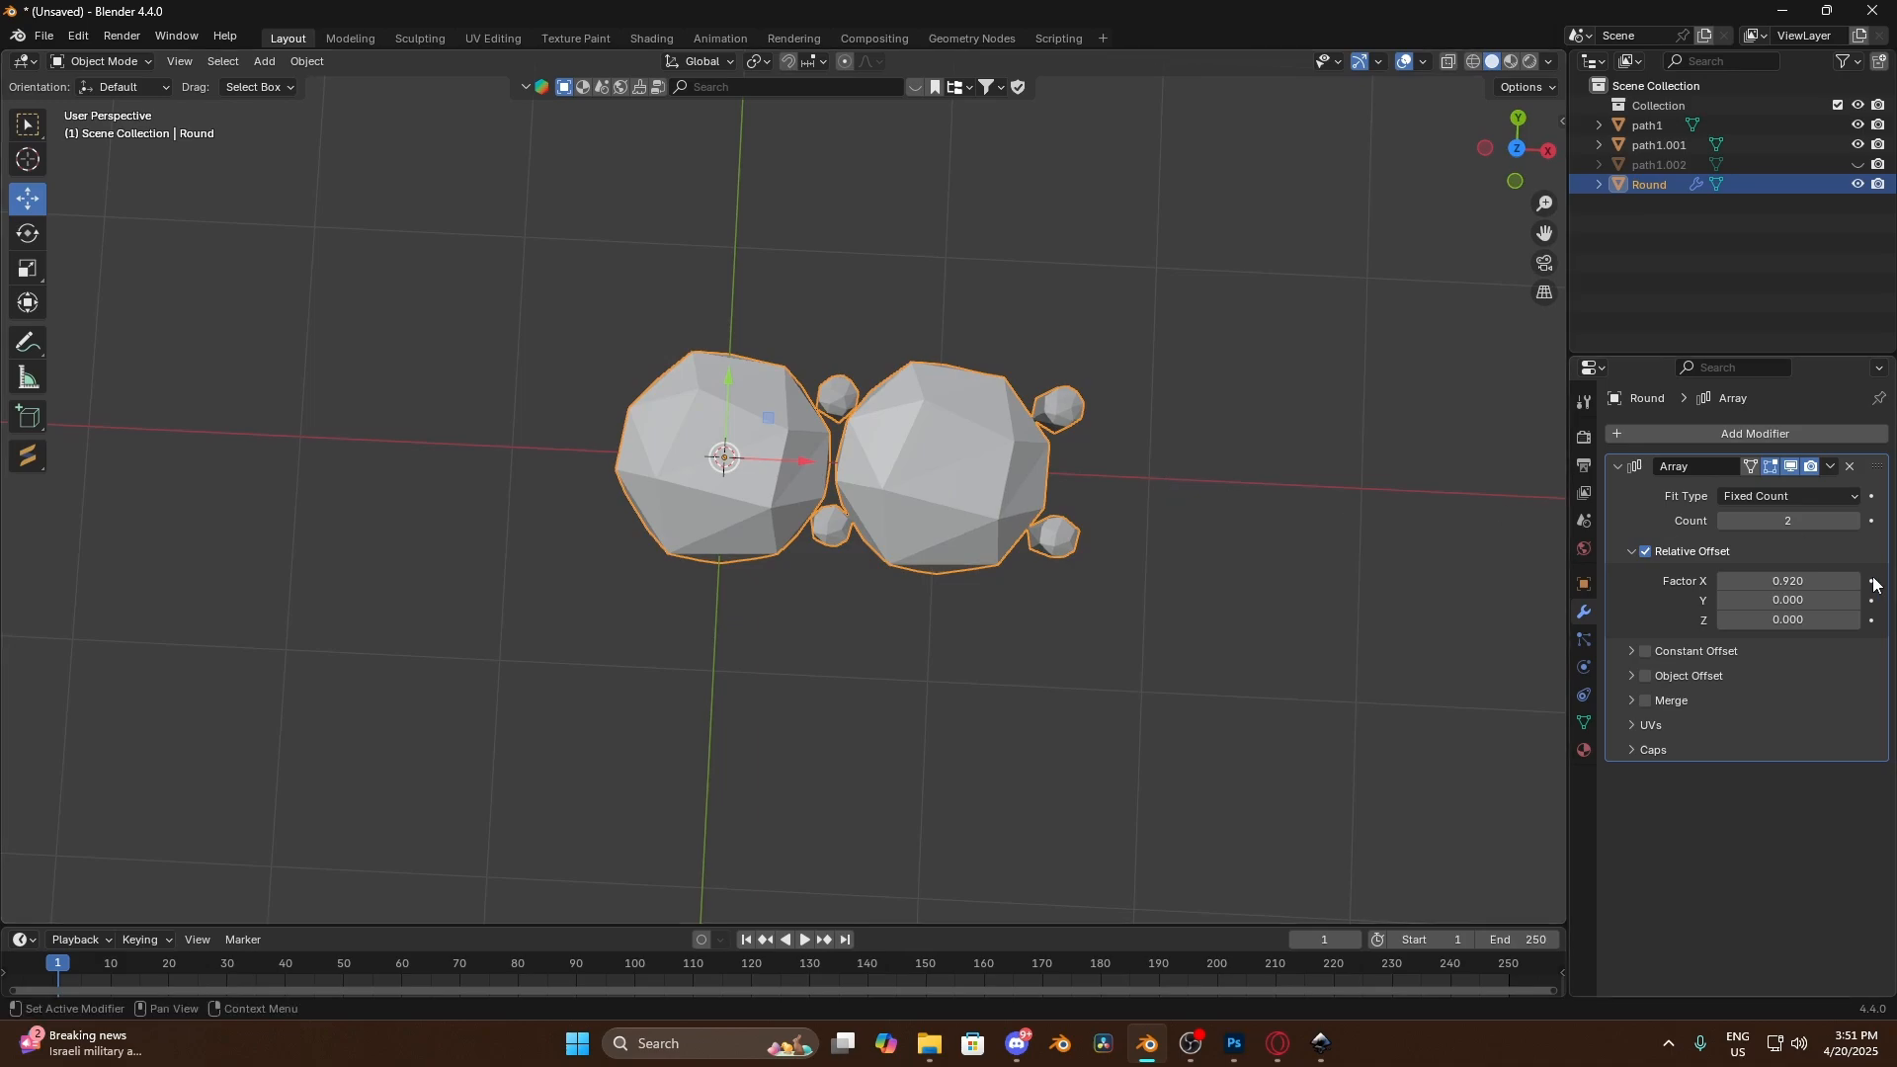
{"action": "left_click", "coordinate": [1803, 578]}
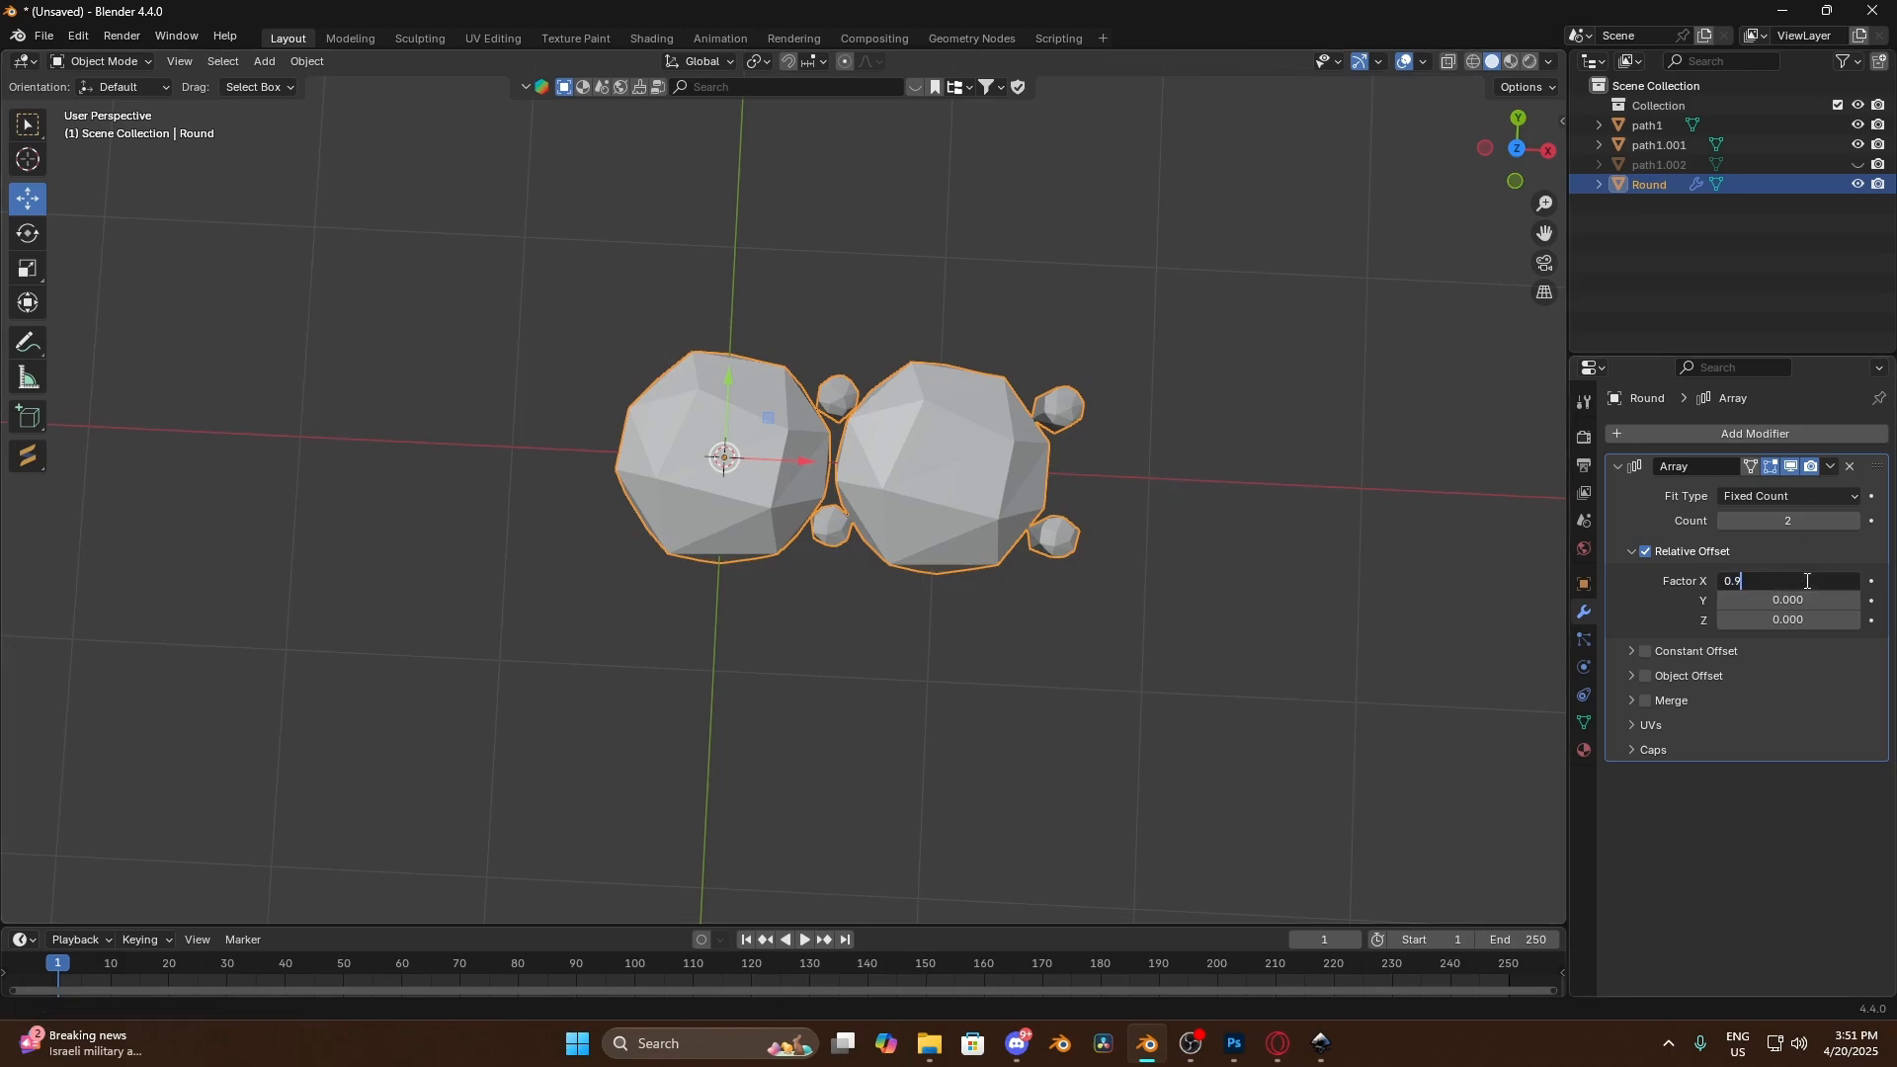
{"action": "key", "text": "Return"}
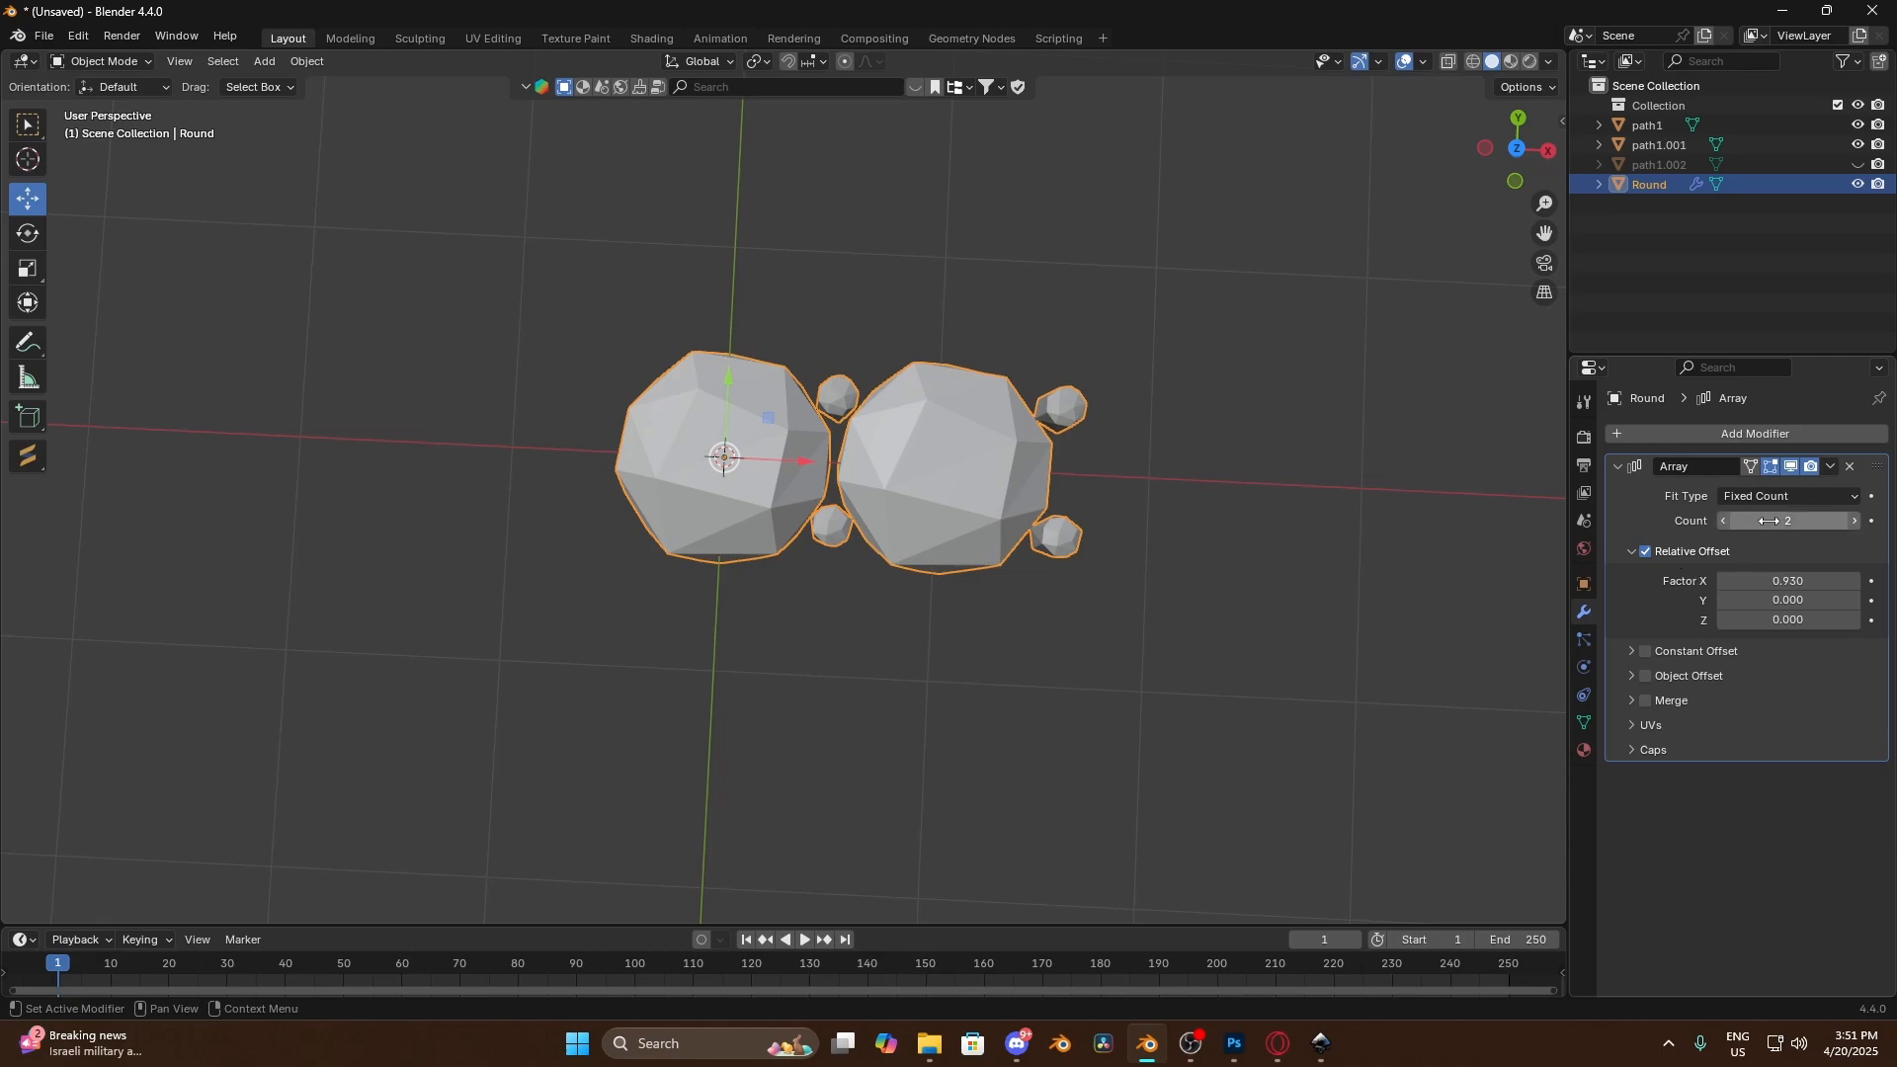
Set the gem array's count to 14
{"action": "left_click_drag", "start_coordinate": [1788, 520], "coordinate": [1838, 521]}
{"action": "scroll", "coordinate": [948, 654], "scroll_direction": "down", "scroll_amount": 5}
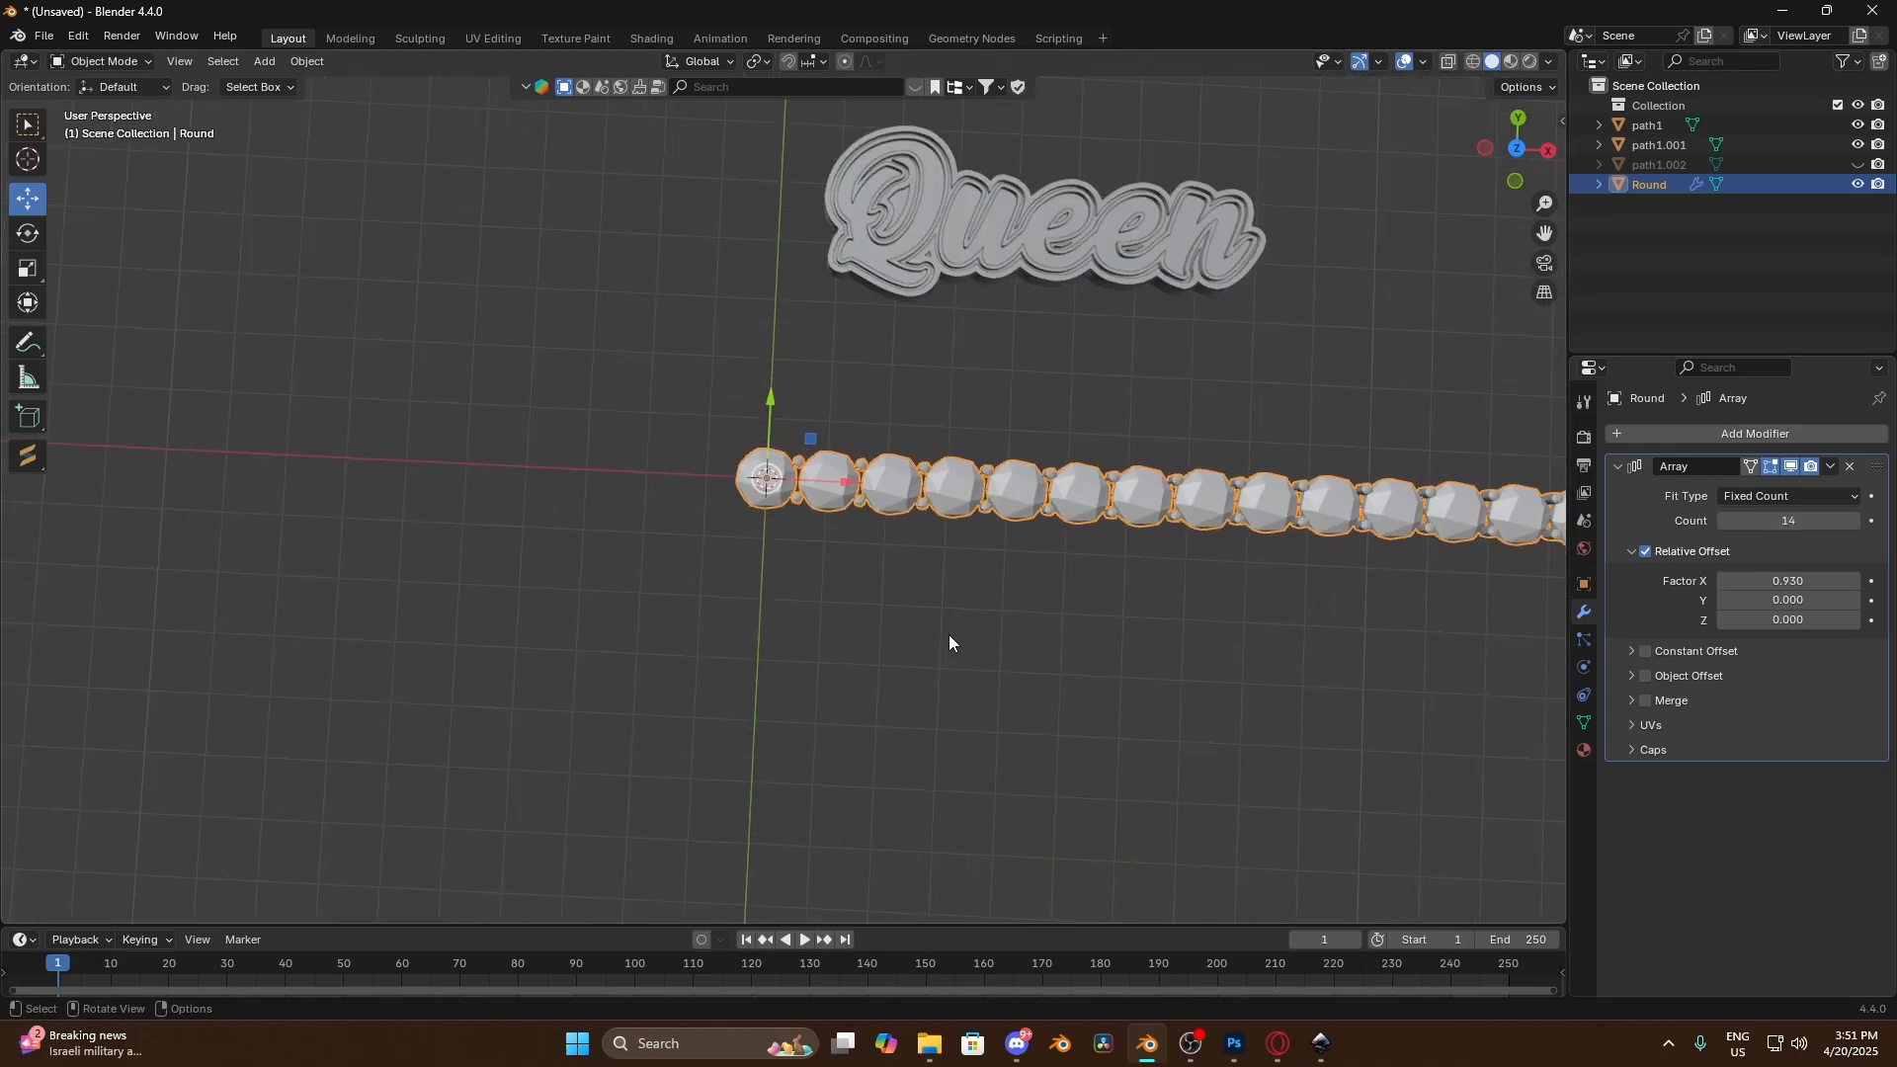
{"action": "scroll", "coordinate": [1069, 632], "scroll_direction": "down", "scroll_amount": 3}
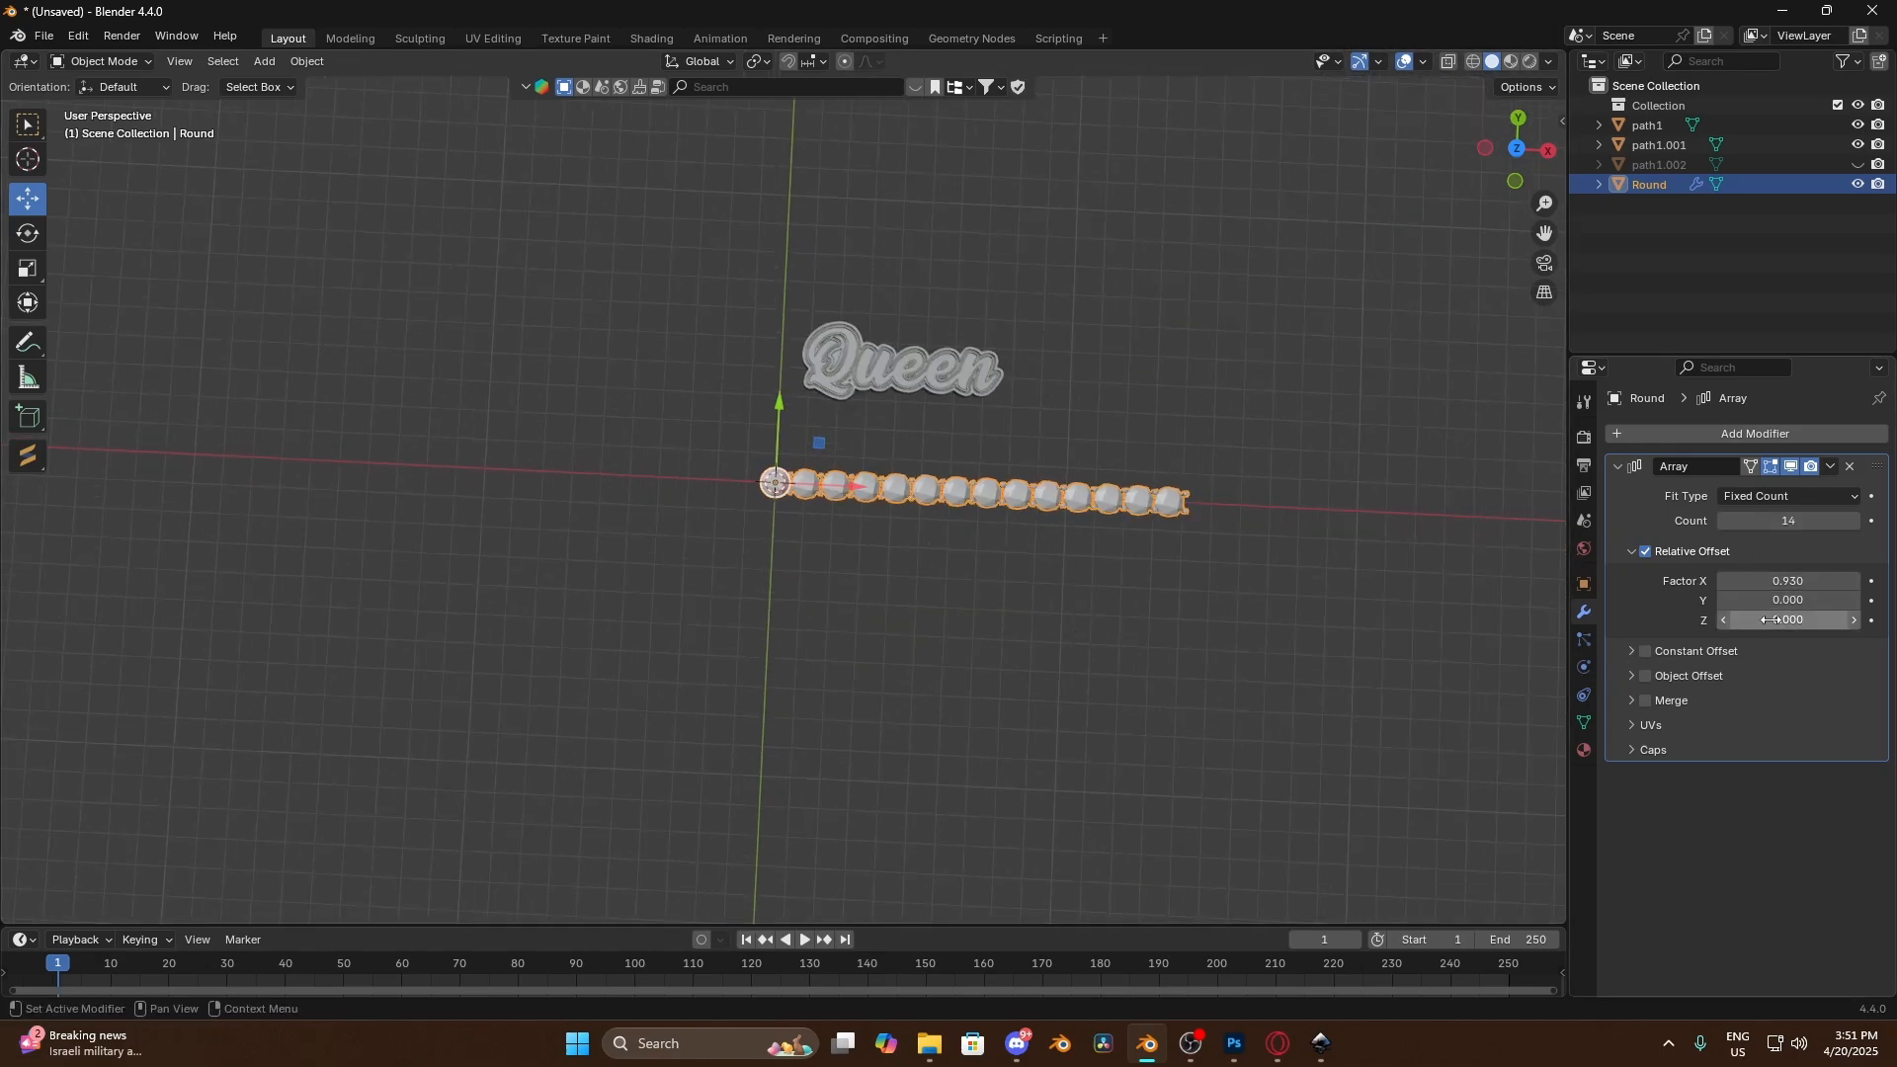
Open the list of Generate modifiers for the arrayed gem
{"action": "left_click", "coordinate": [1782, 431]}
{"action": "mouse_move", "coordinate": [1783, 428]}
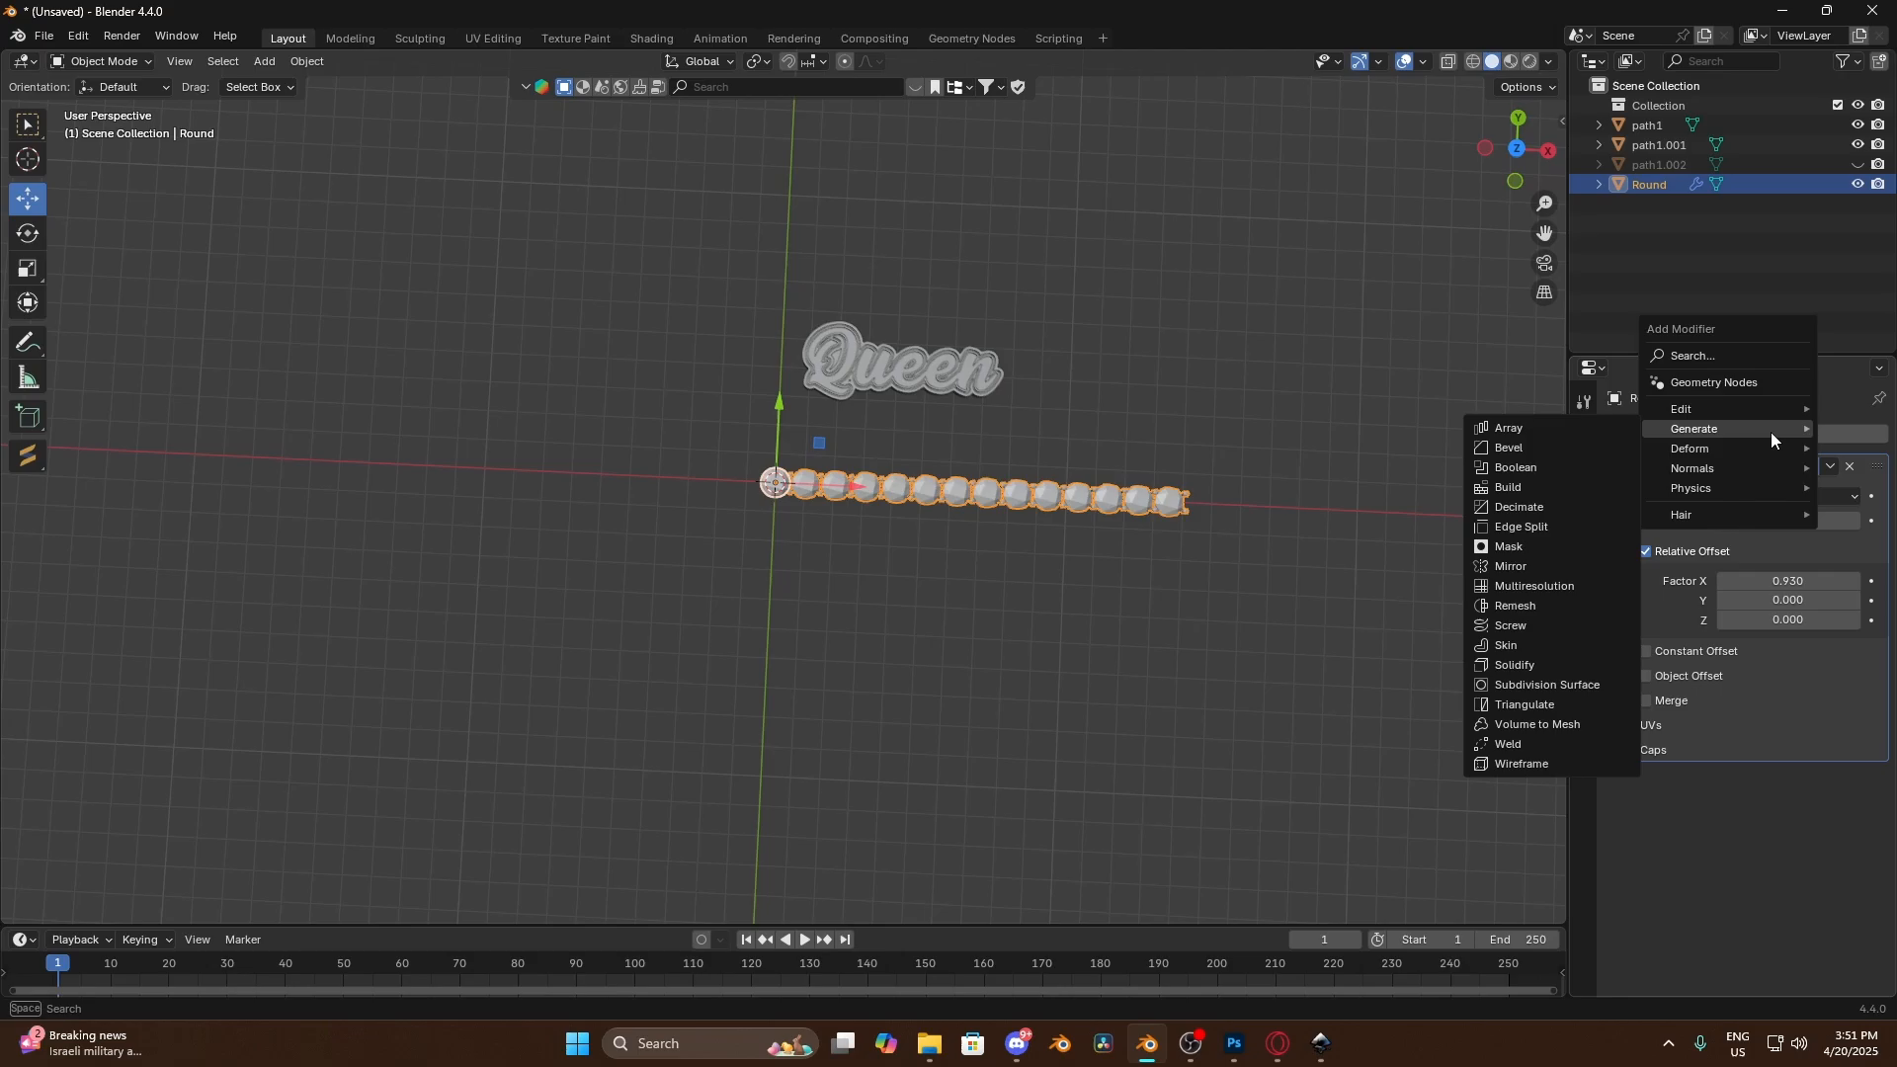
Add a second Array modifier to the Round stone row, with relative offset factors X 0 and Y 1.000
{"action": "left_click", "coordinate": [1519, 425]}
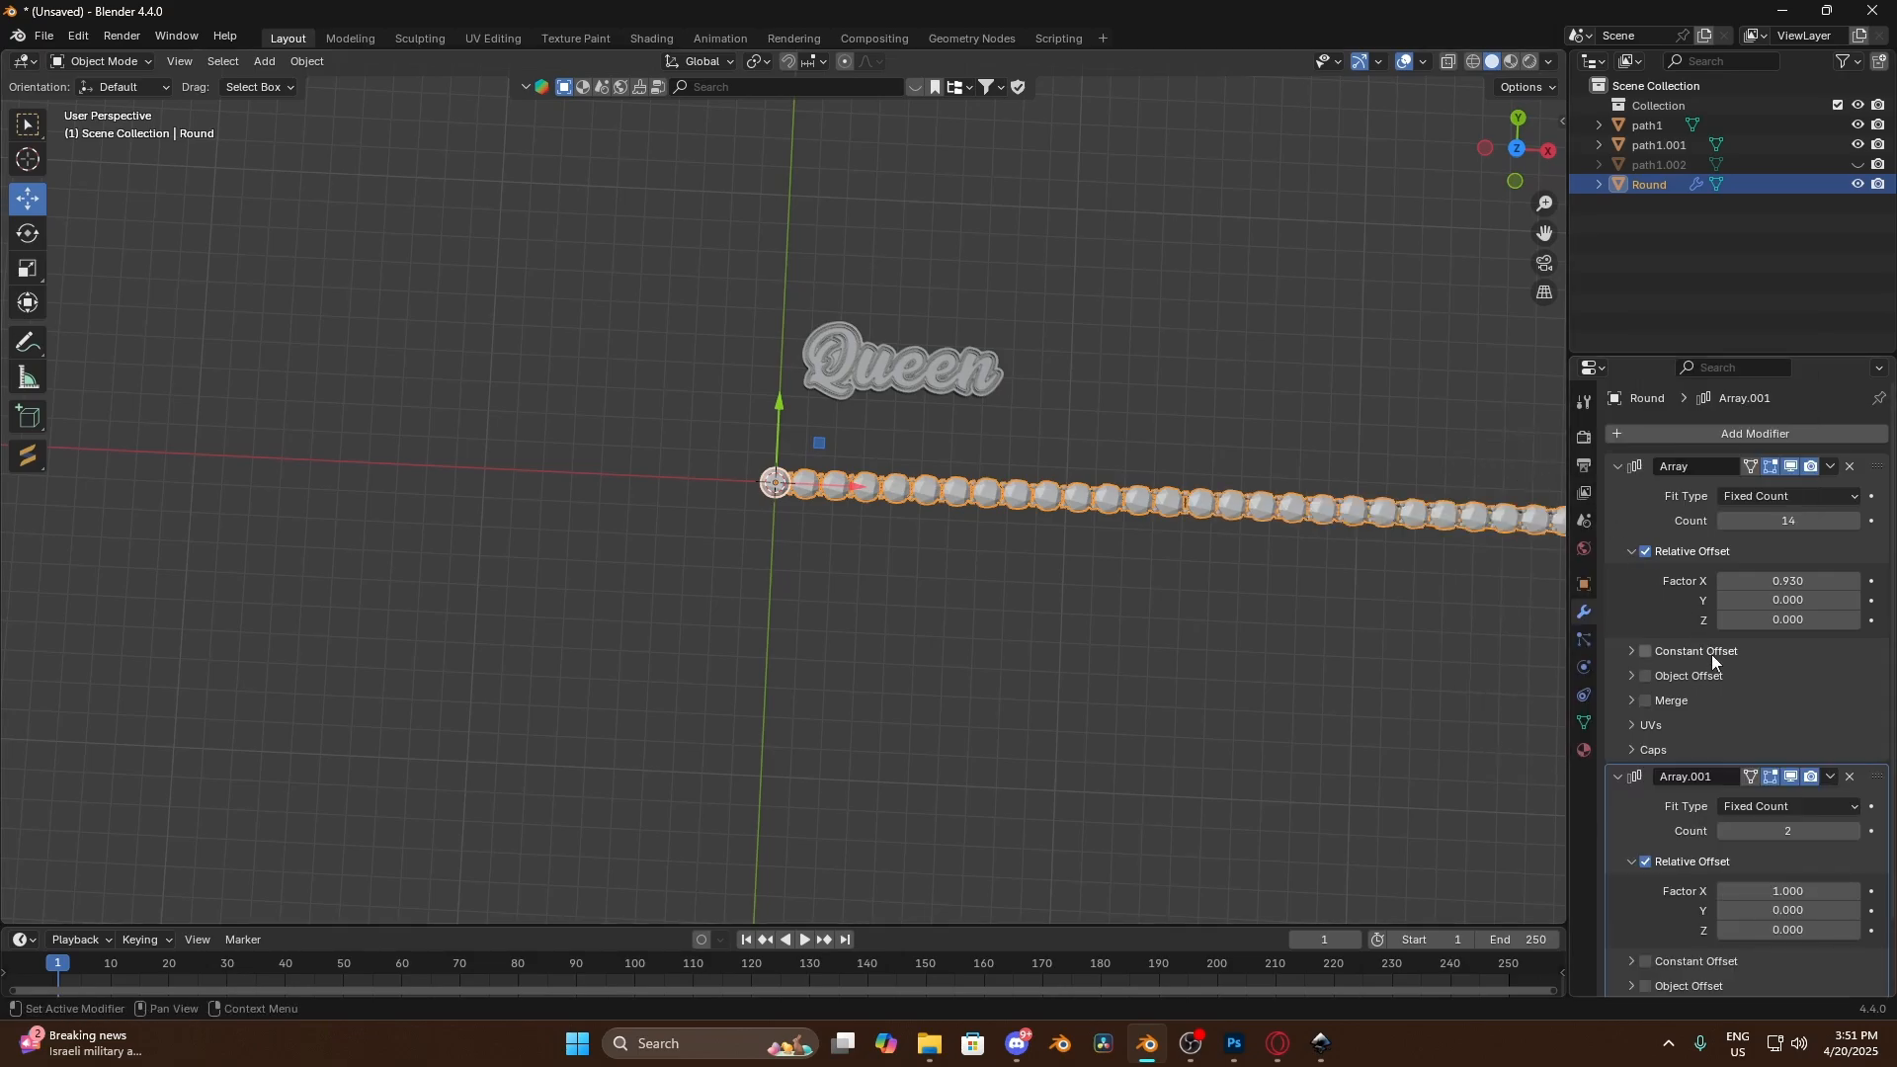
{"action": "left_click", "coordinate": [1782, 892]}
{"action": "key", "text": "Return"}
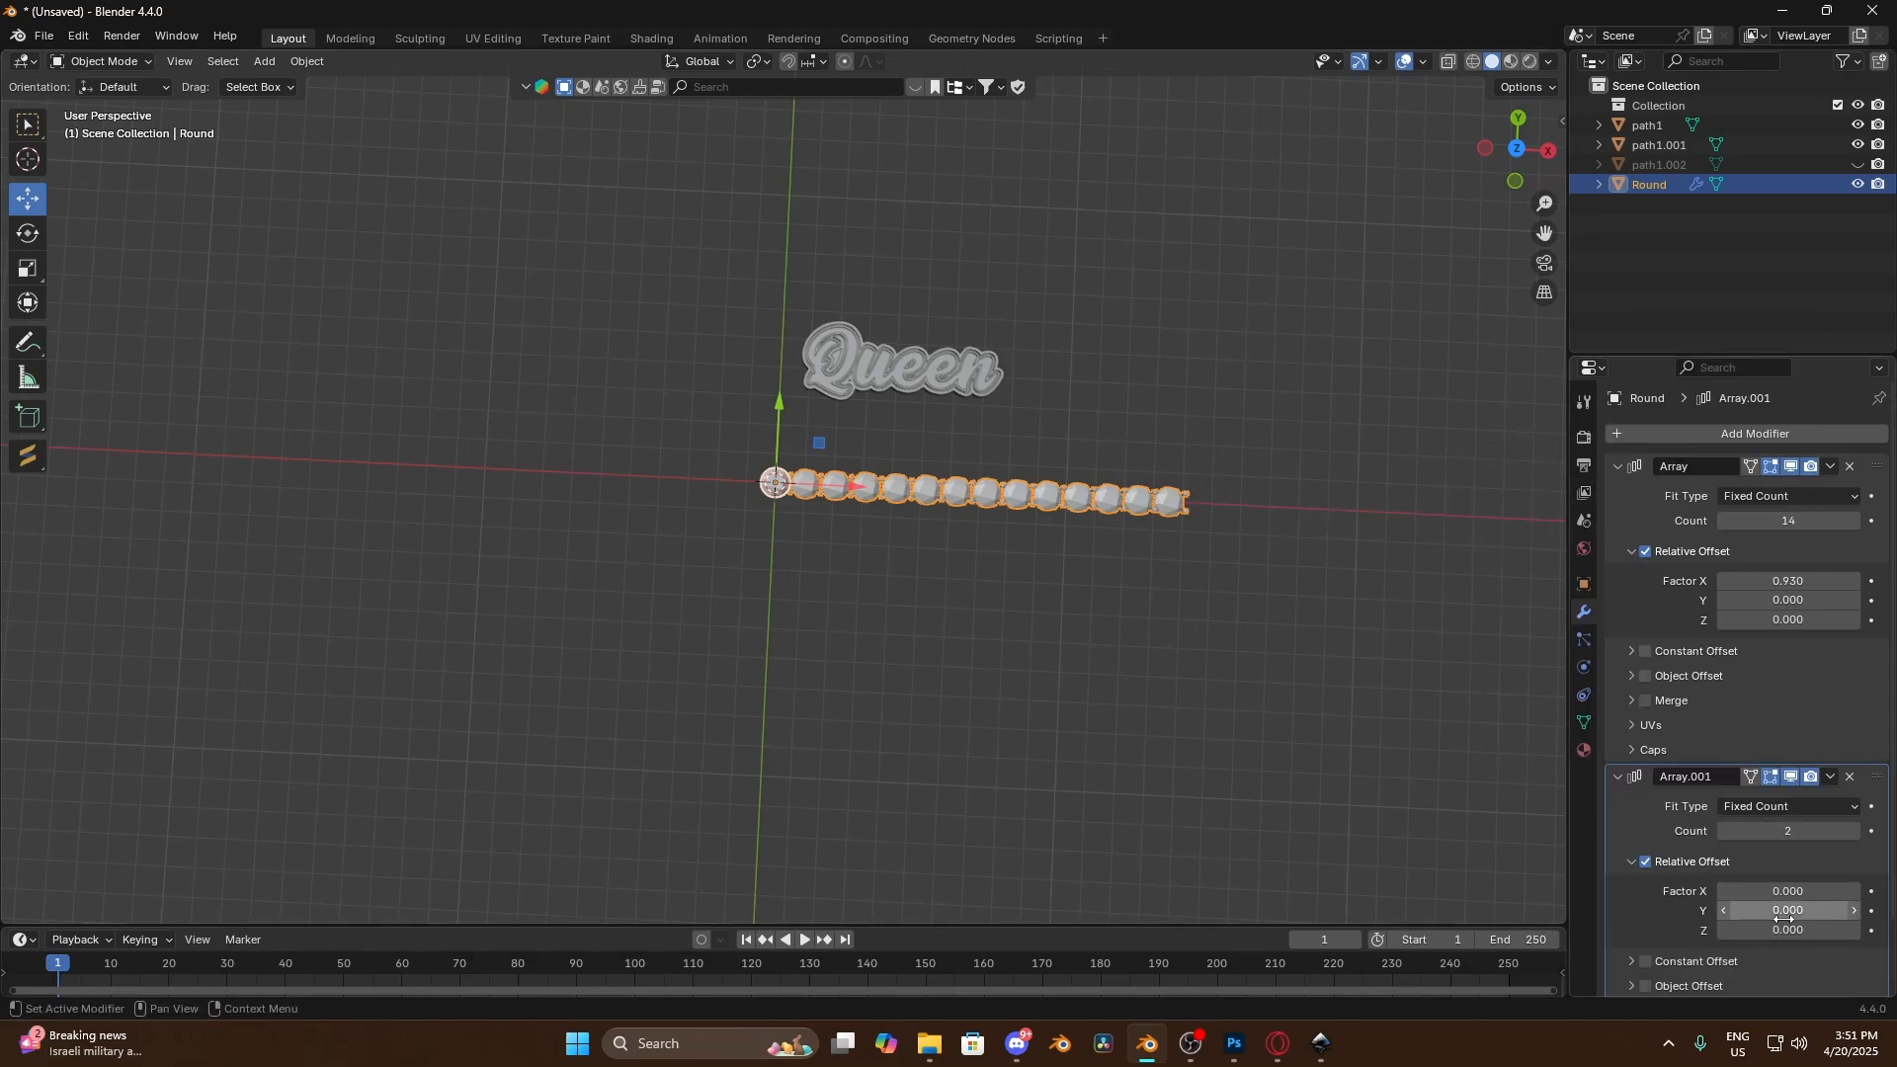
{"action": "left_click", "coordinate": [1779, 913]}
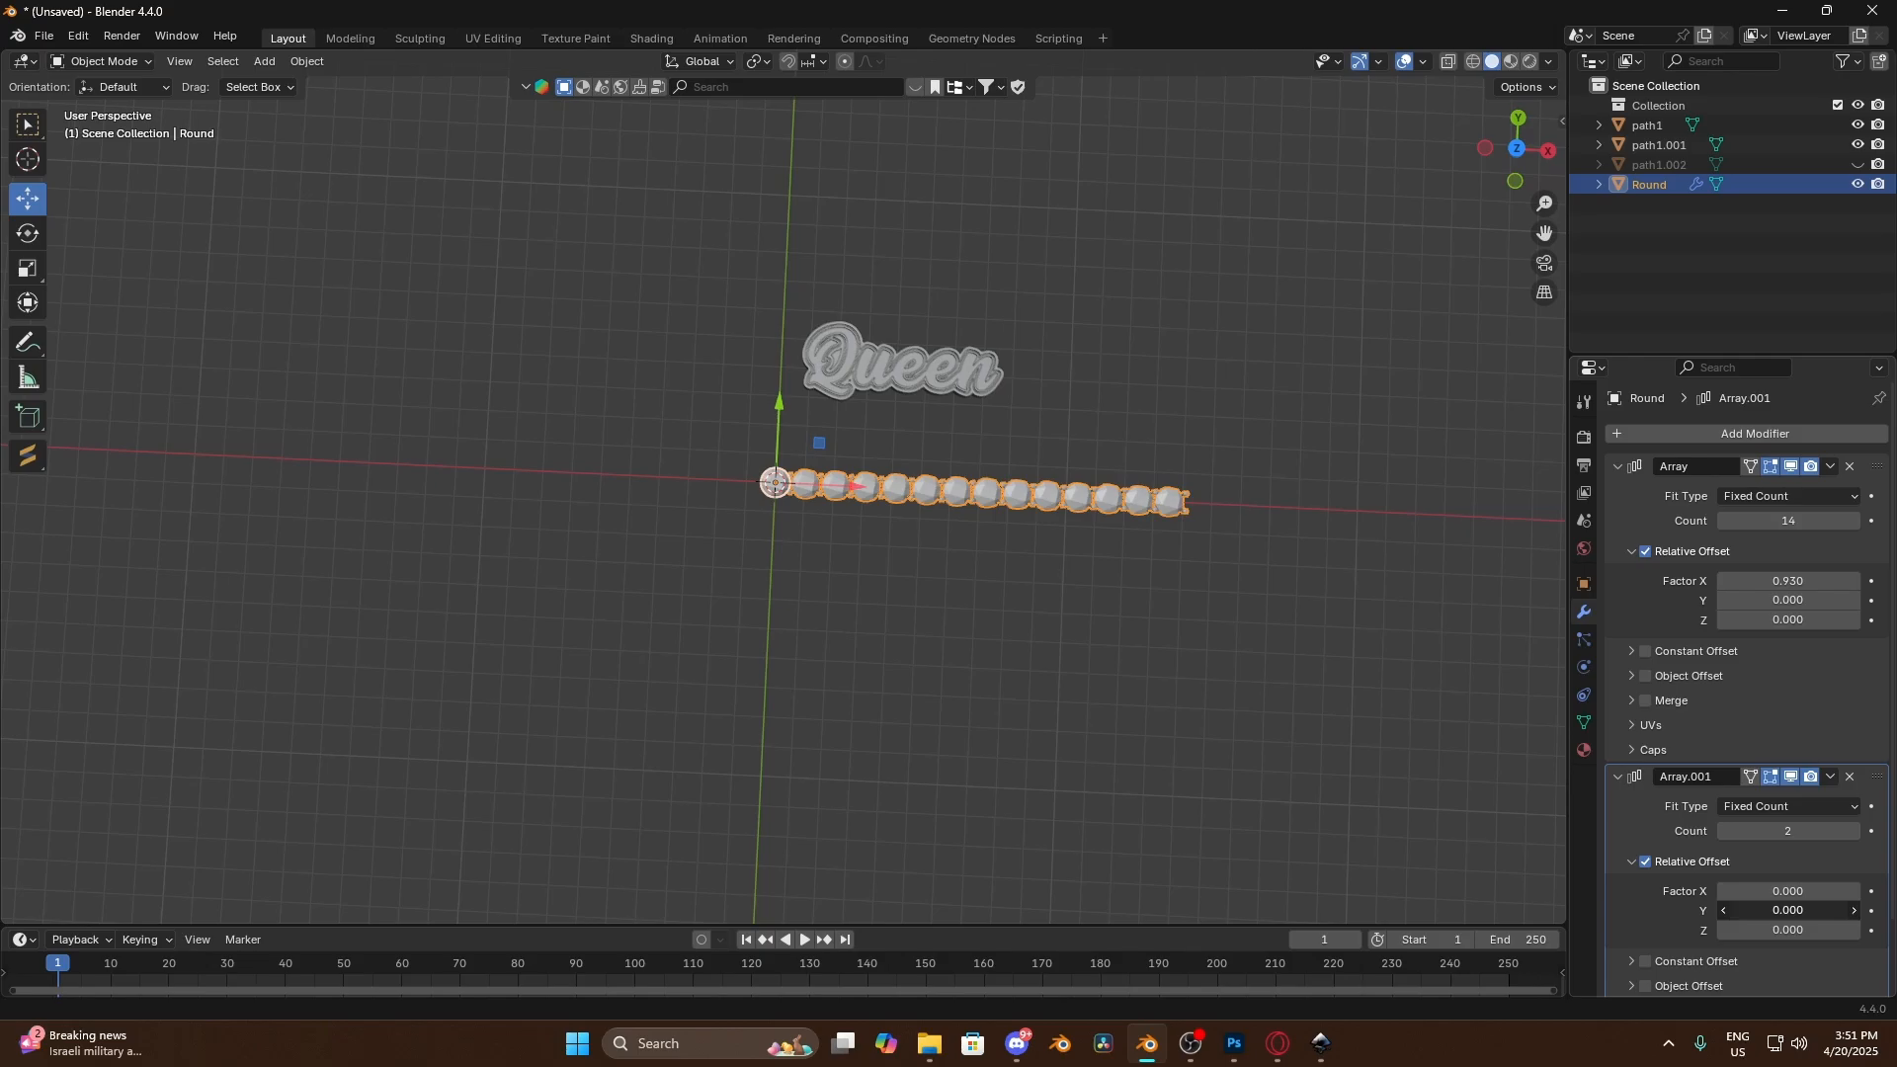
{"action": "left_click_drag", "start_coordinate": [1778, 913], "coordinate": [1853, 913]}
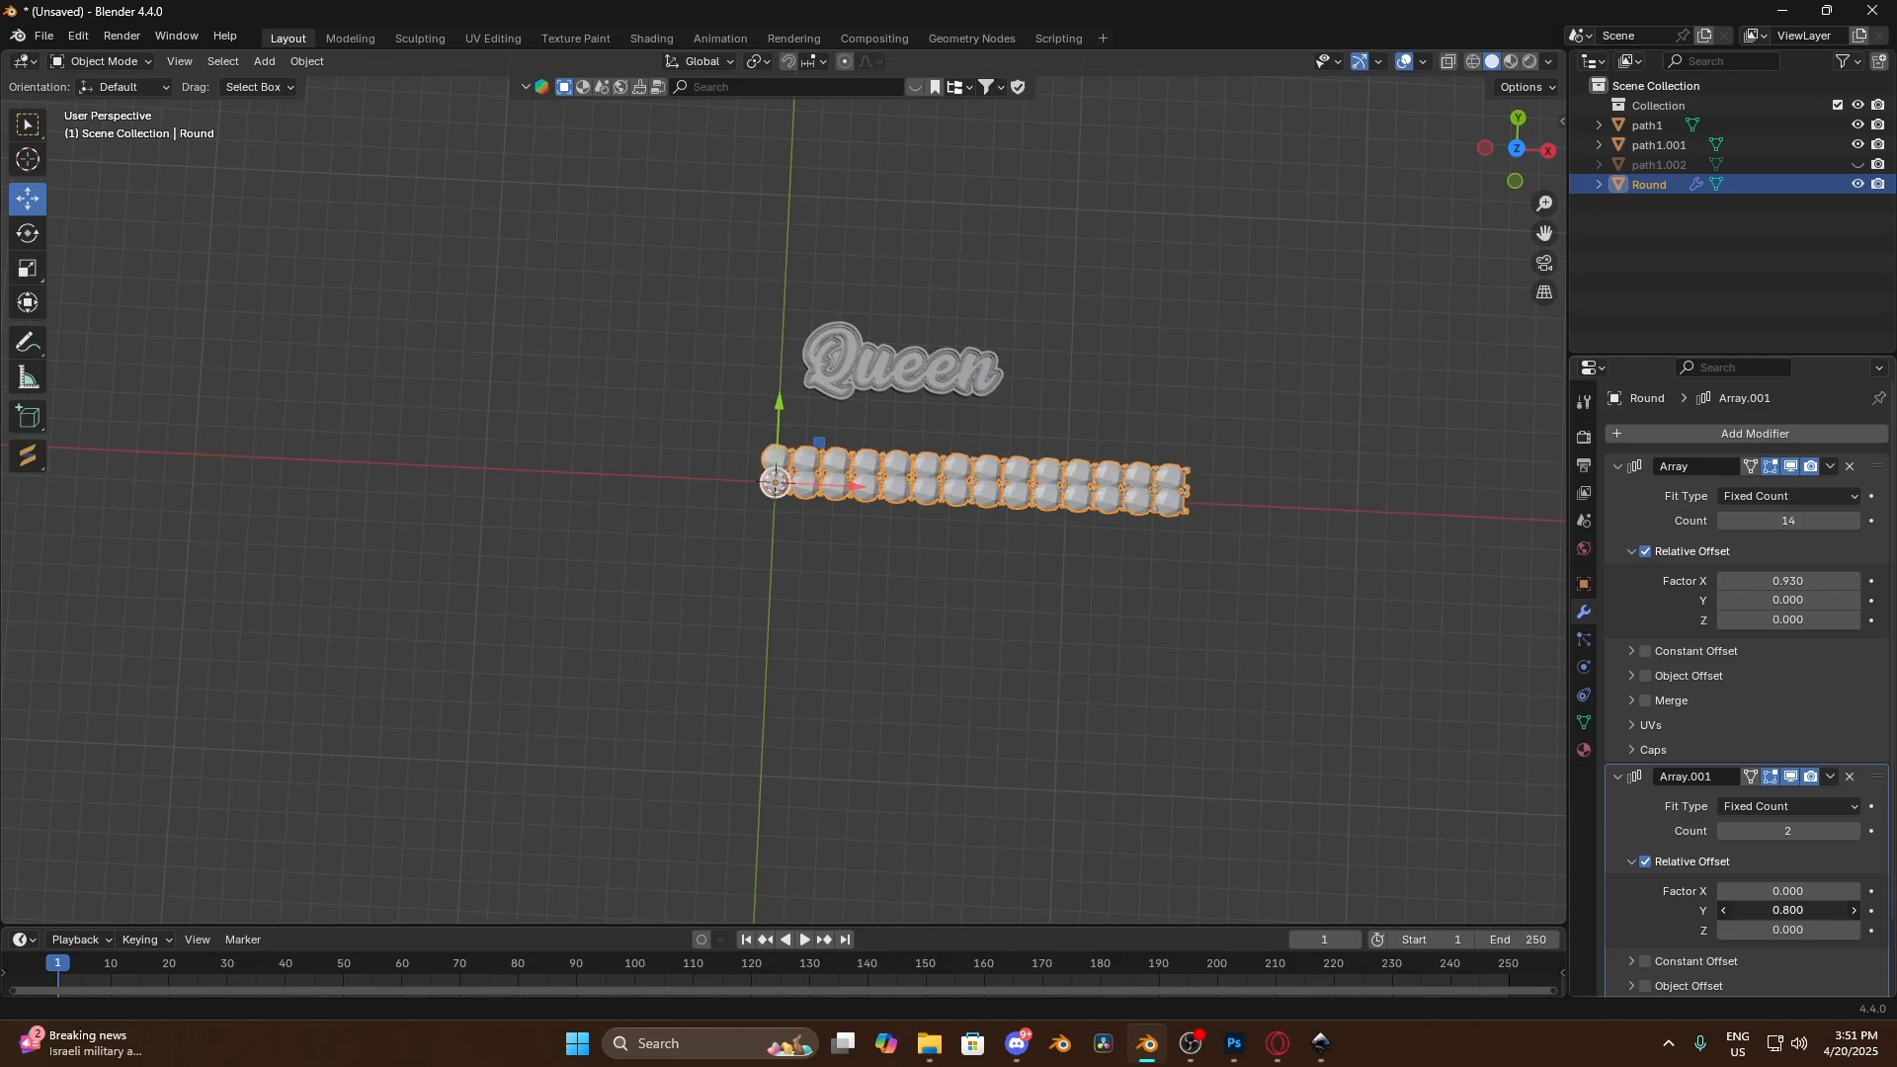
{"action": "scroll", "coordinate": [1016, 597], "scroll_direction": "up", "scroll_amount": 8}
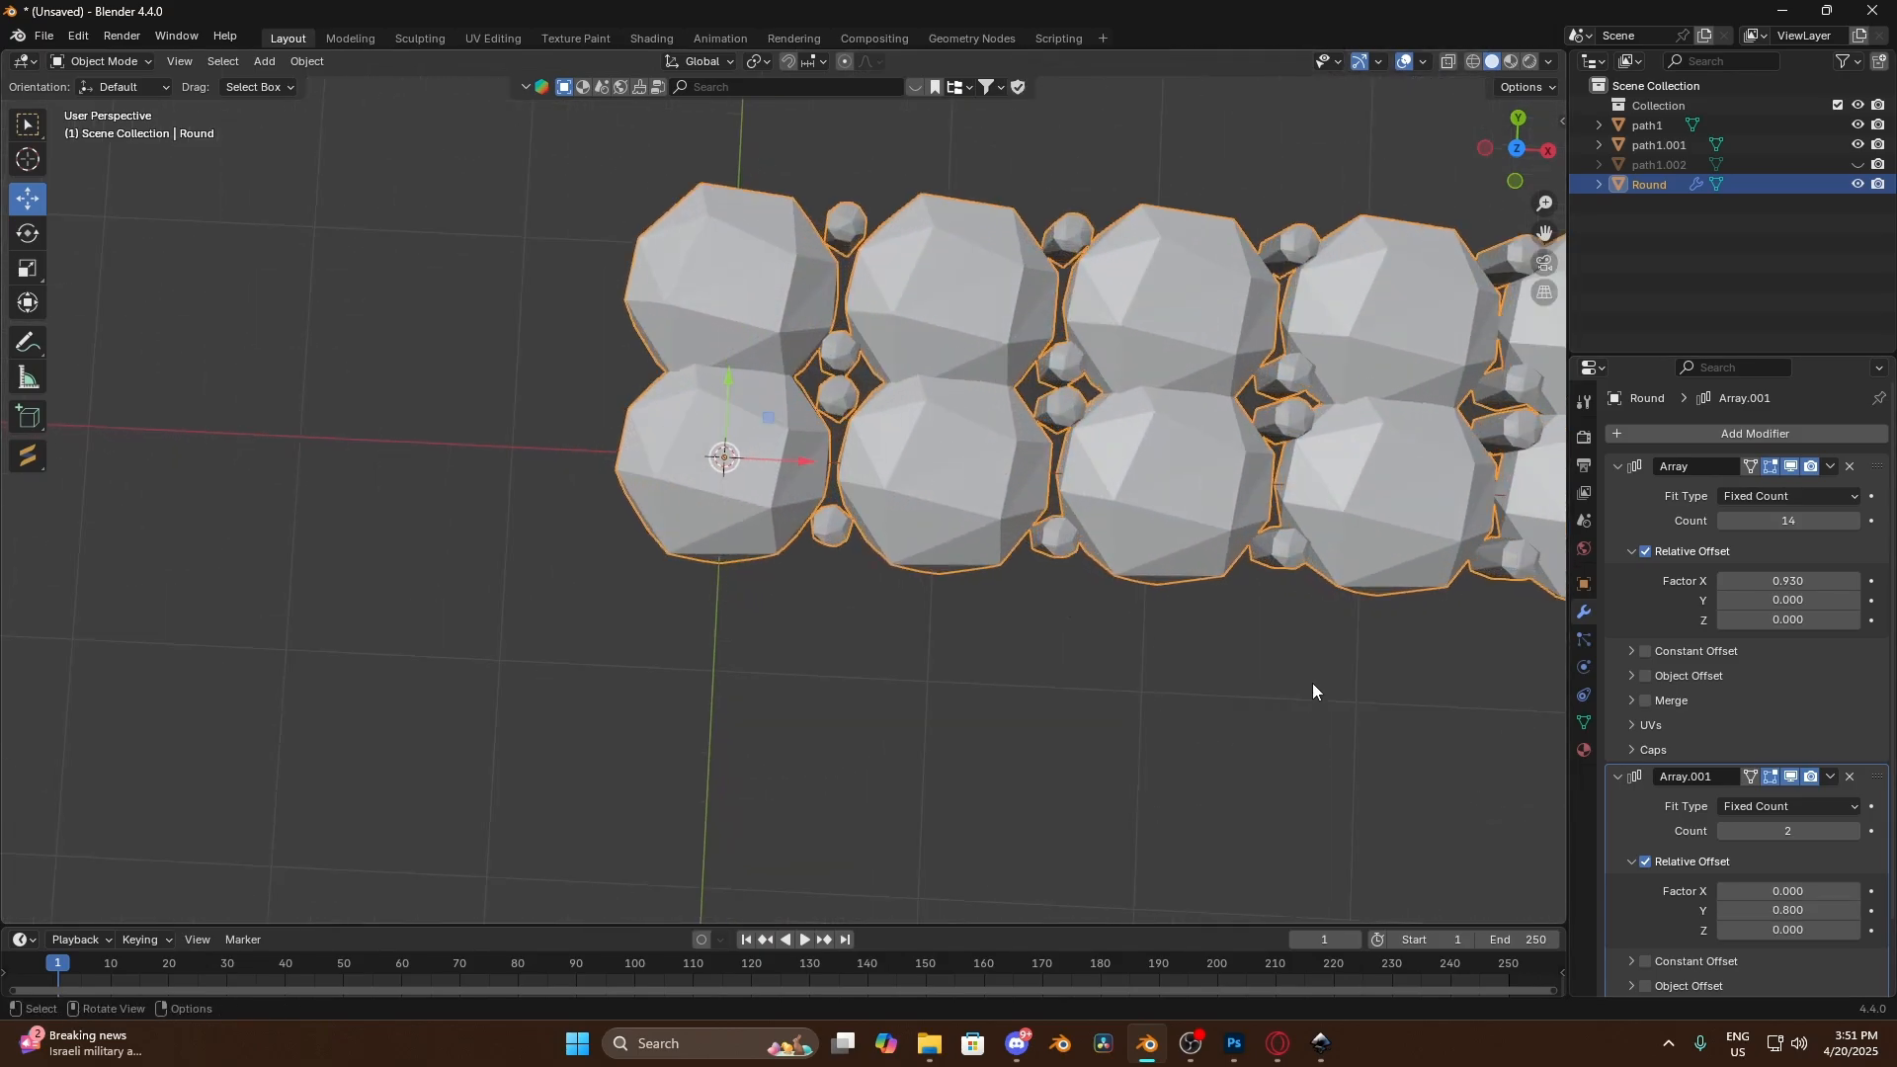
{"action": "left_click", "coordinate": [1854, 910]}
{"action": "left_click", "coordinate": [1855, 910]}
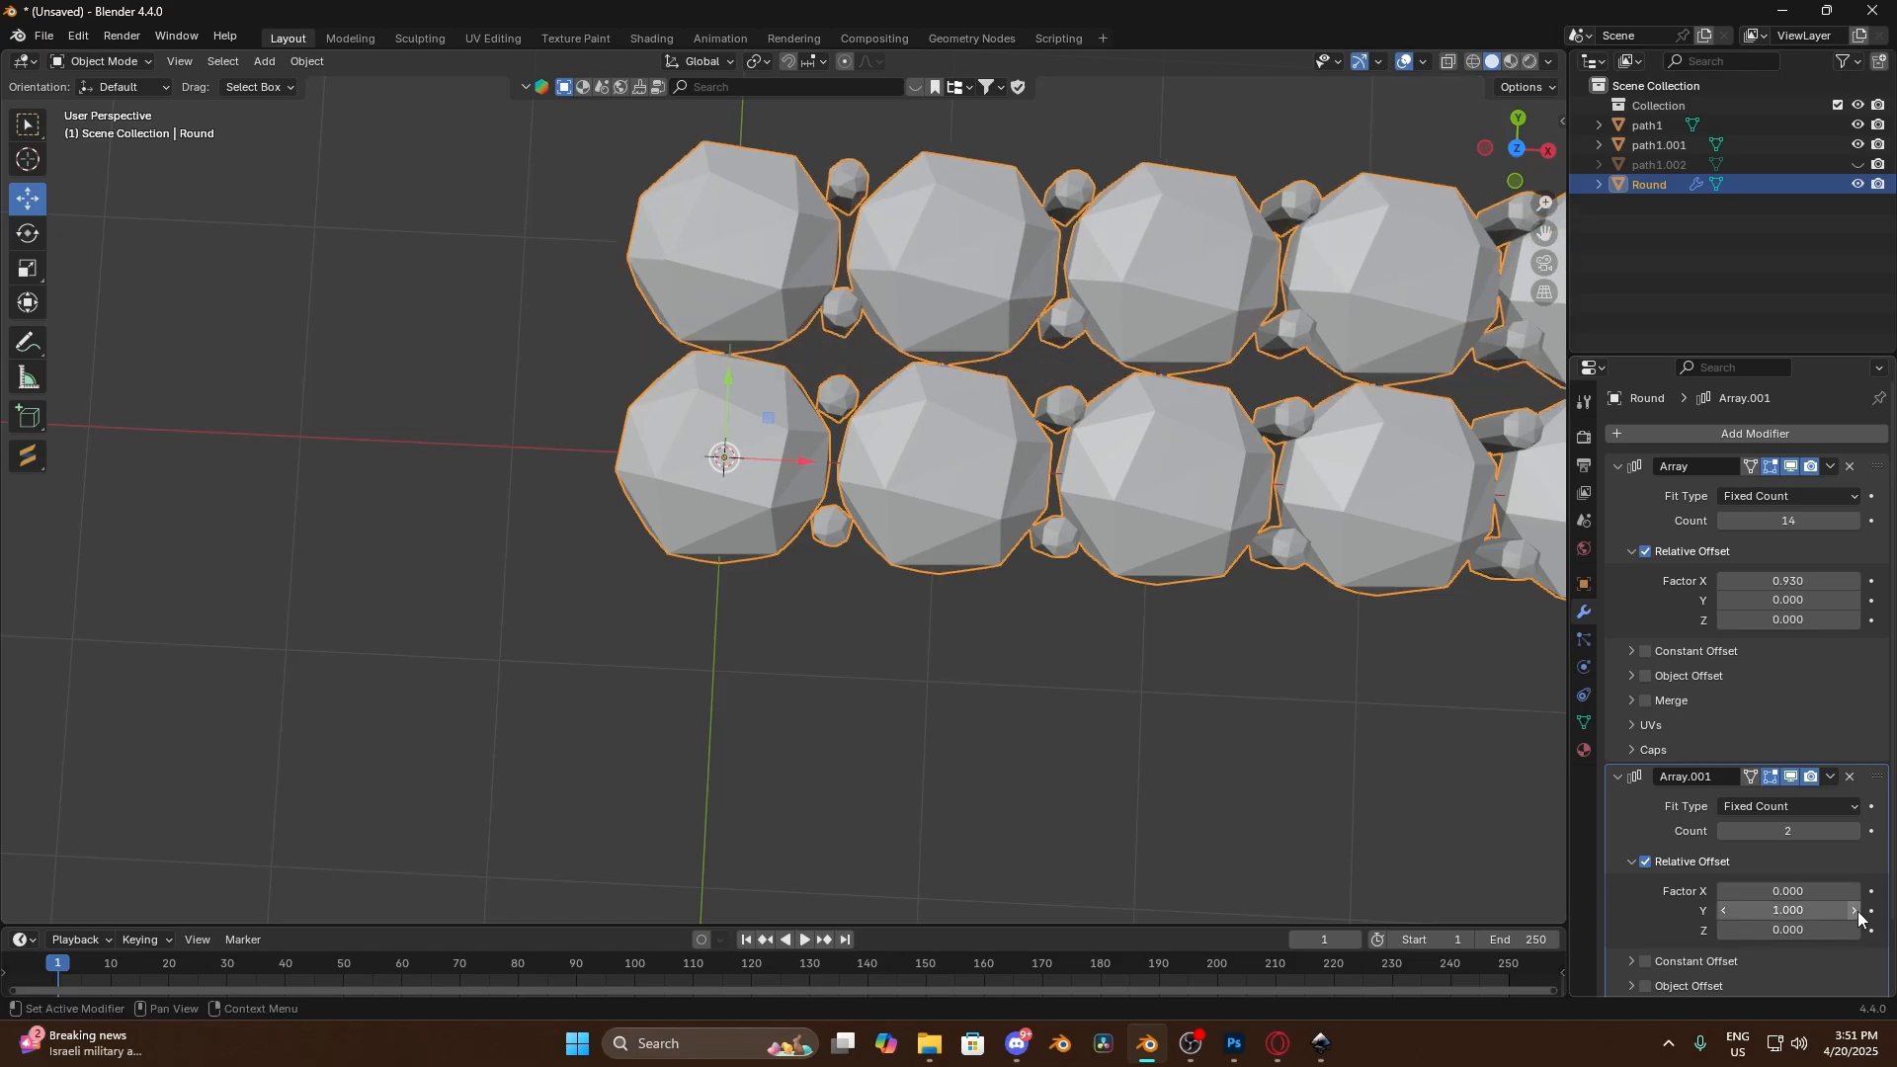
Set the second array's count to 13 and the first array's count to 27
{"action": "left_click", "coordinate": [1126, 787]}
{"action": "scroll", "coordinate": [1105, 696], "scroll_direction": "down", "scroll_amount": 8}
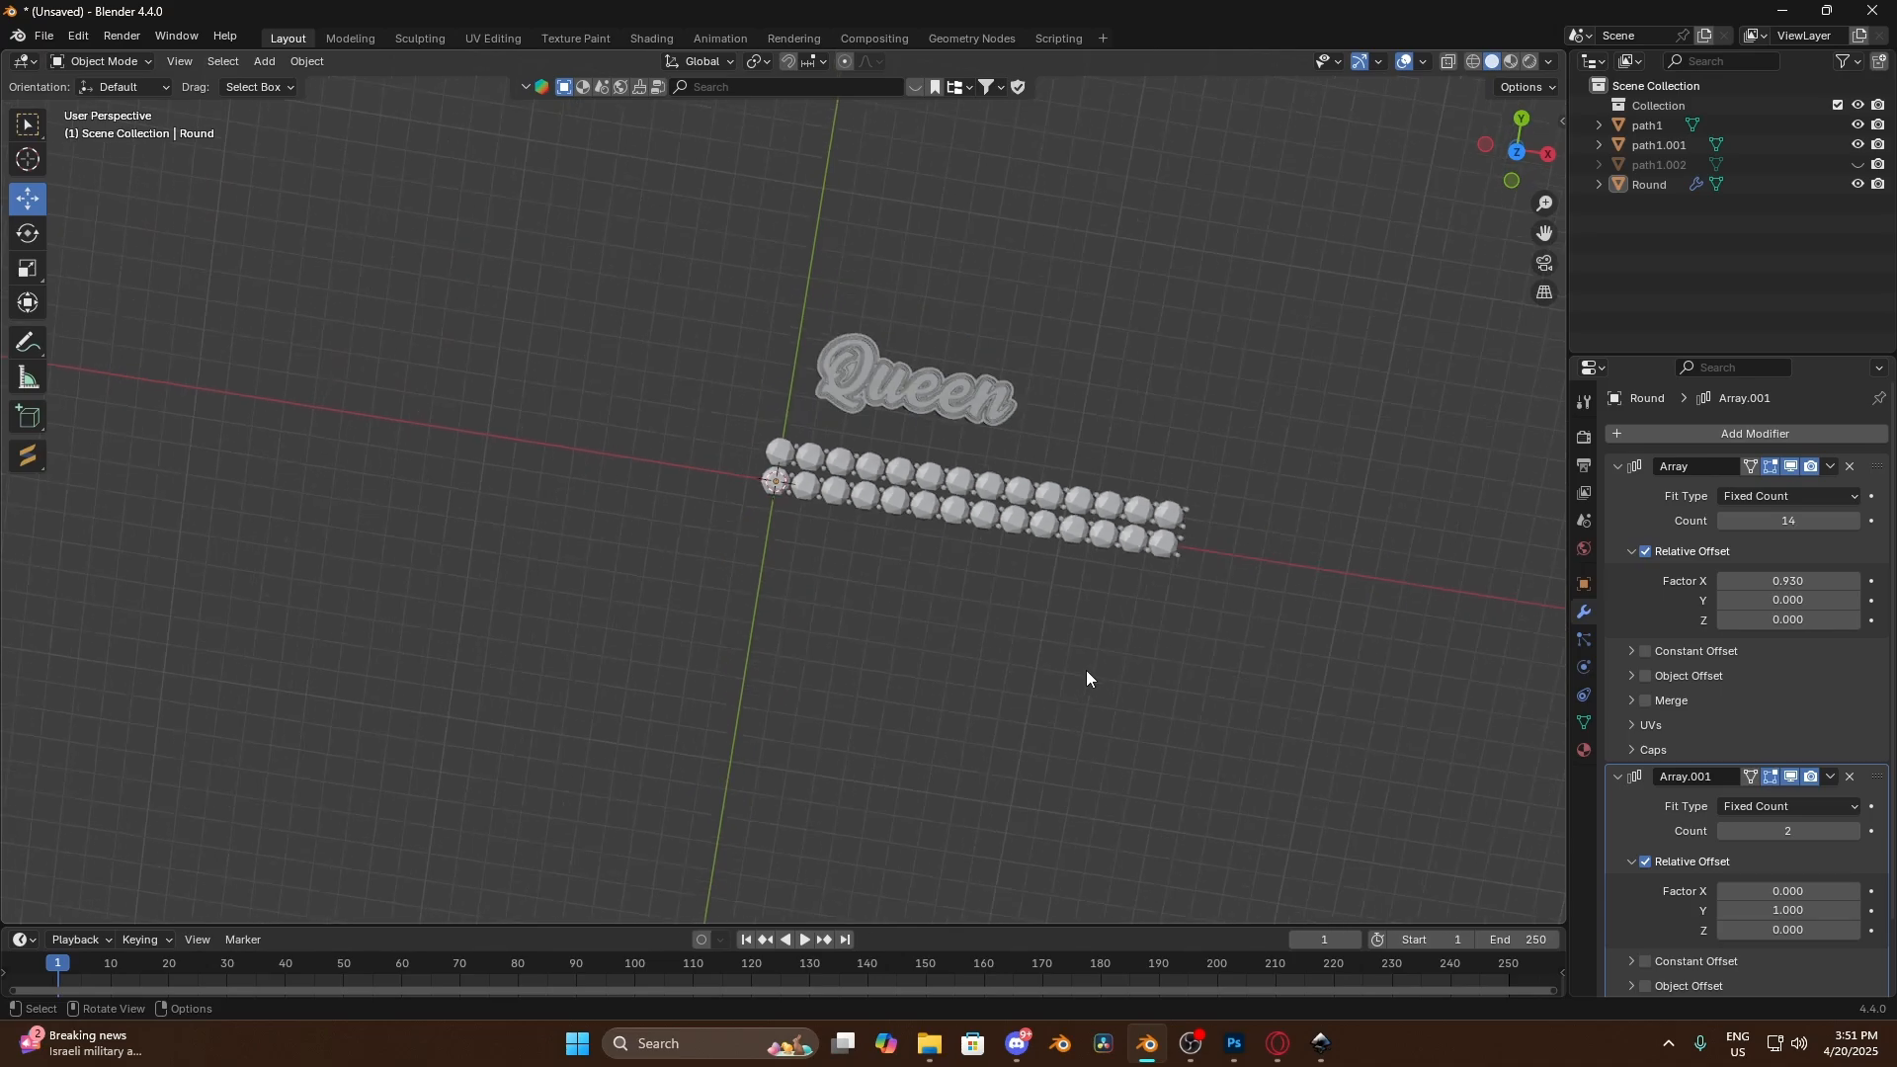
{"action": "mouse_move", "coordinate": [1087, 679]}
{"action": "middle_mouse_down"}
{"action": "mouse_move", "coordinate": [1122, 661]}
{"action": "mouse_move", "coordinate": [1058, 643]}
{"action": "mouse_move", "coordinate": [1084, 651]}
{"action": "middle_mouse_up"}
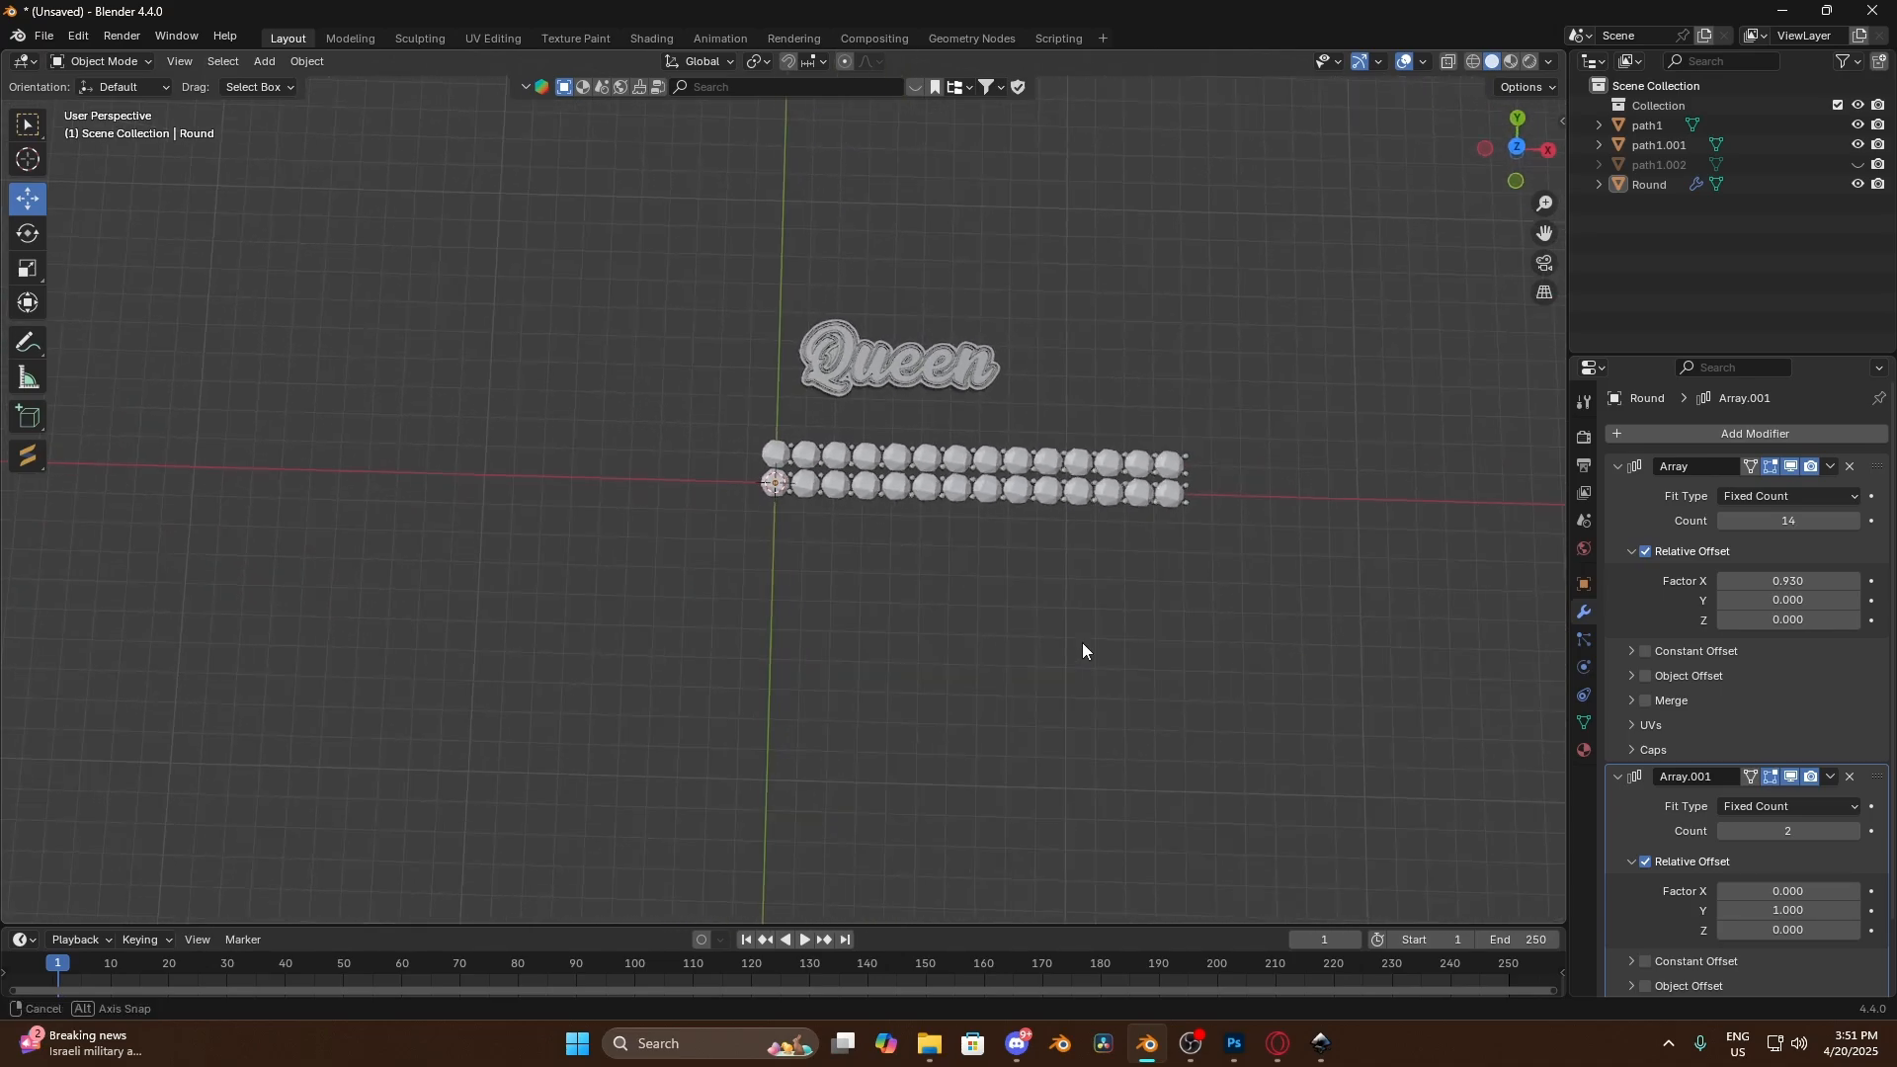
{"action": "left_click_drag", "start_coordinate": [1779, 831], "coordinate": [1872, 830]}
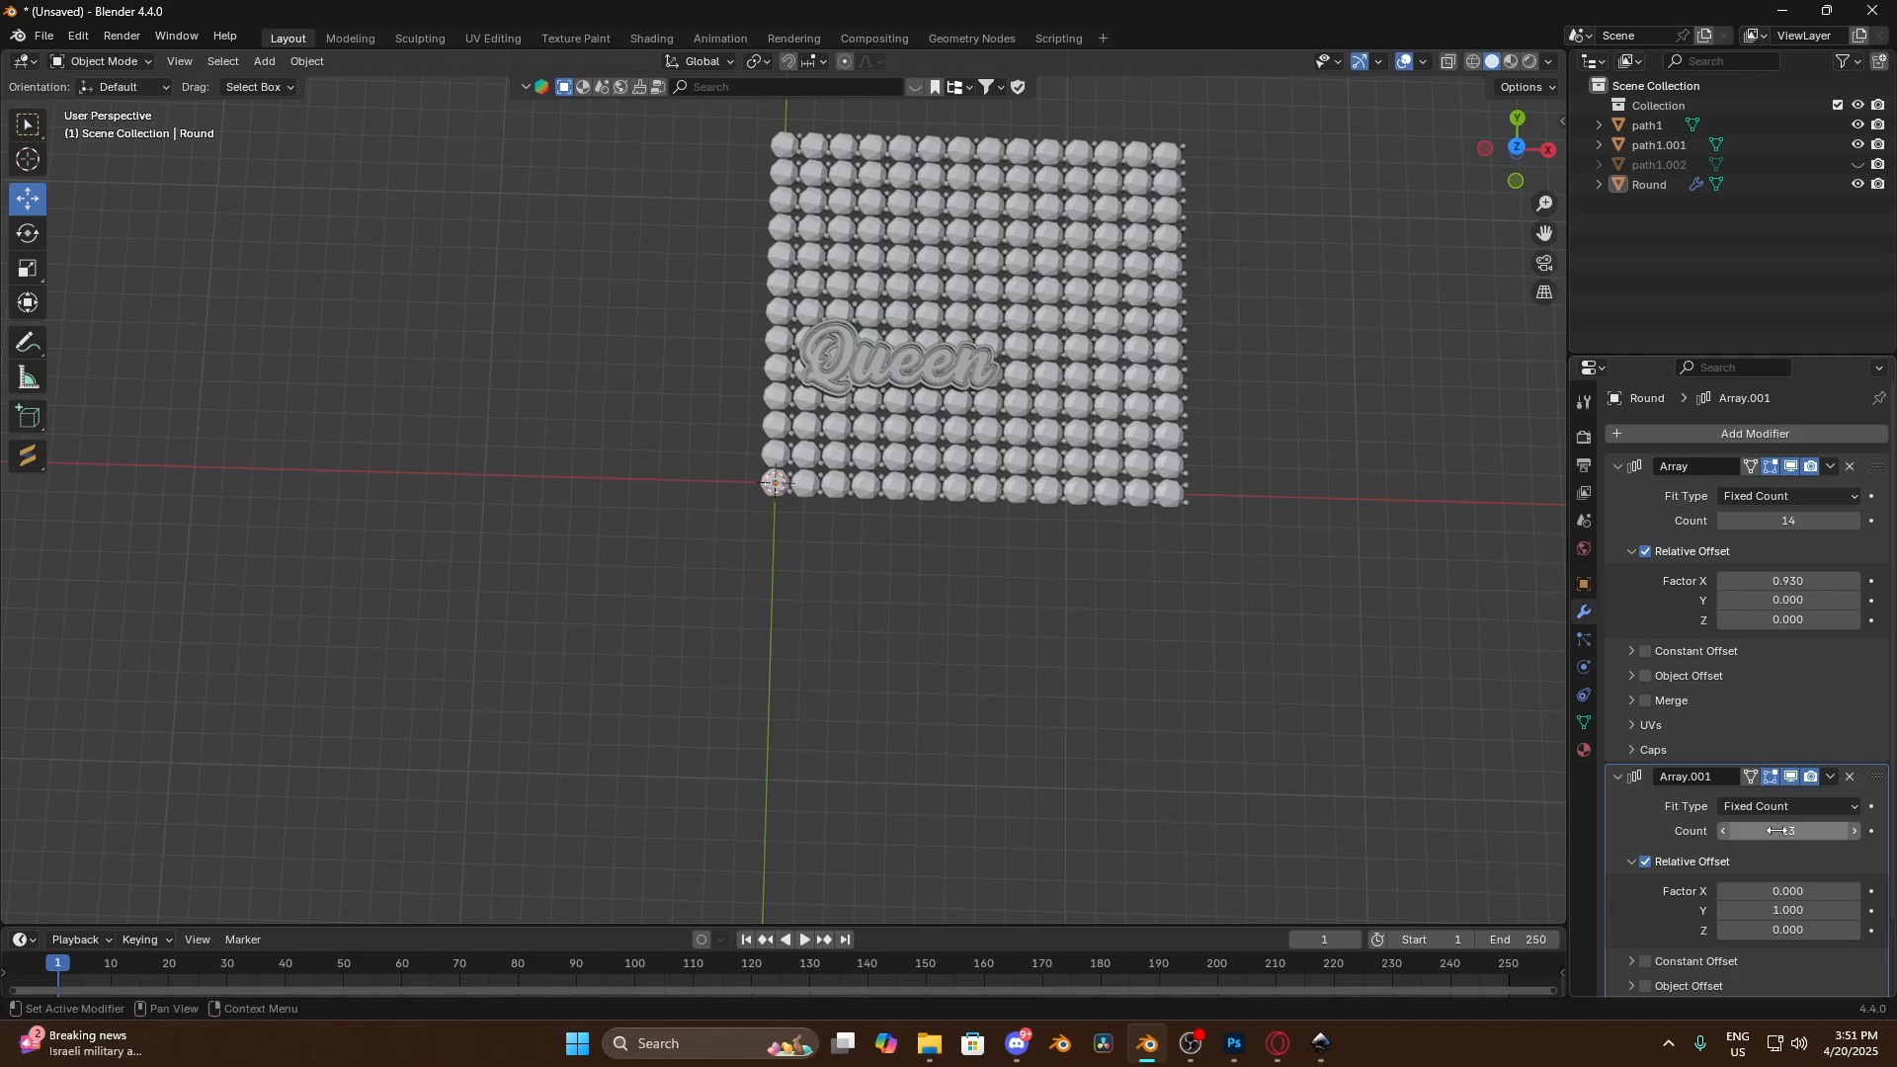
{"action": "left_click_drag", "start_coordinate": [1783, 521], "coordinate": [1853, 520]}
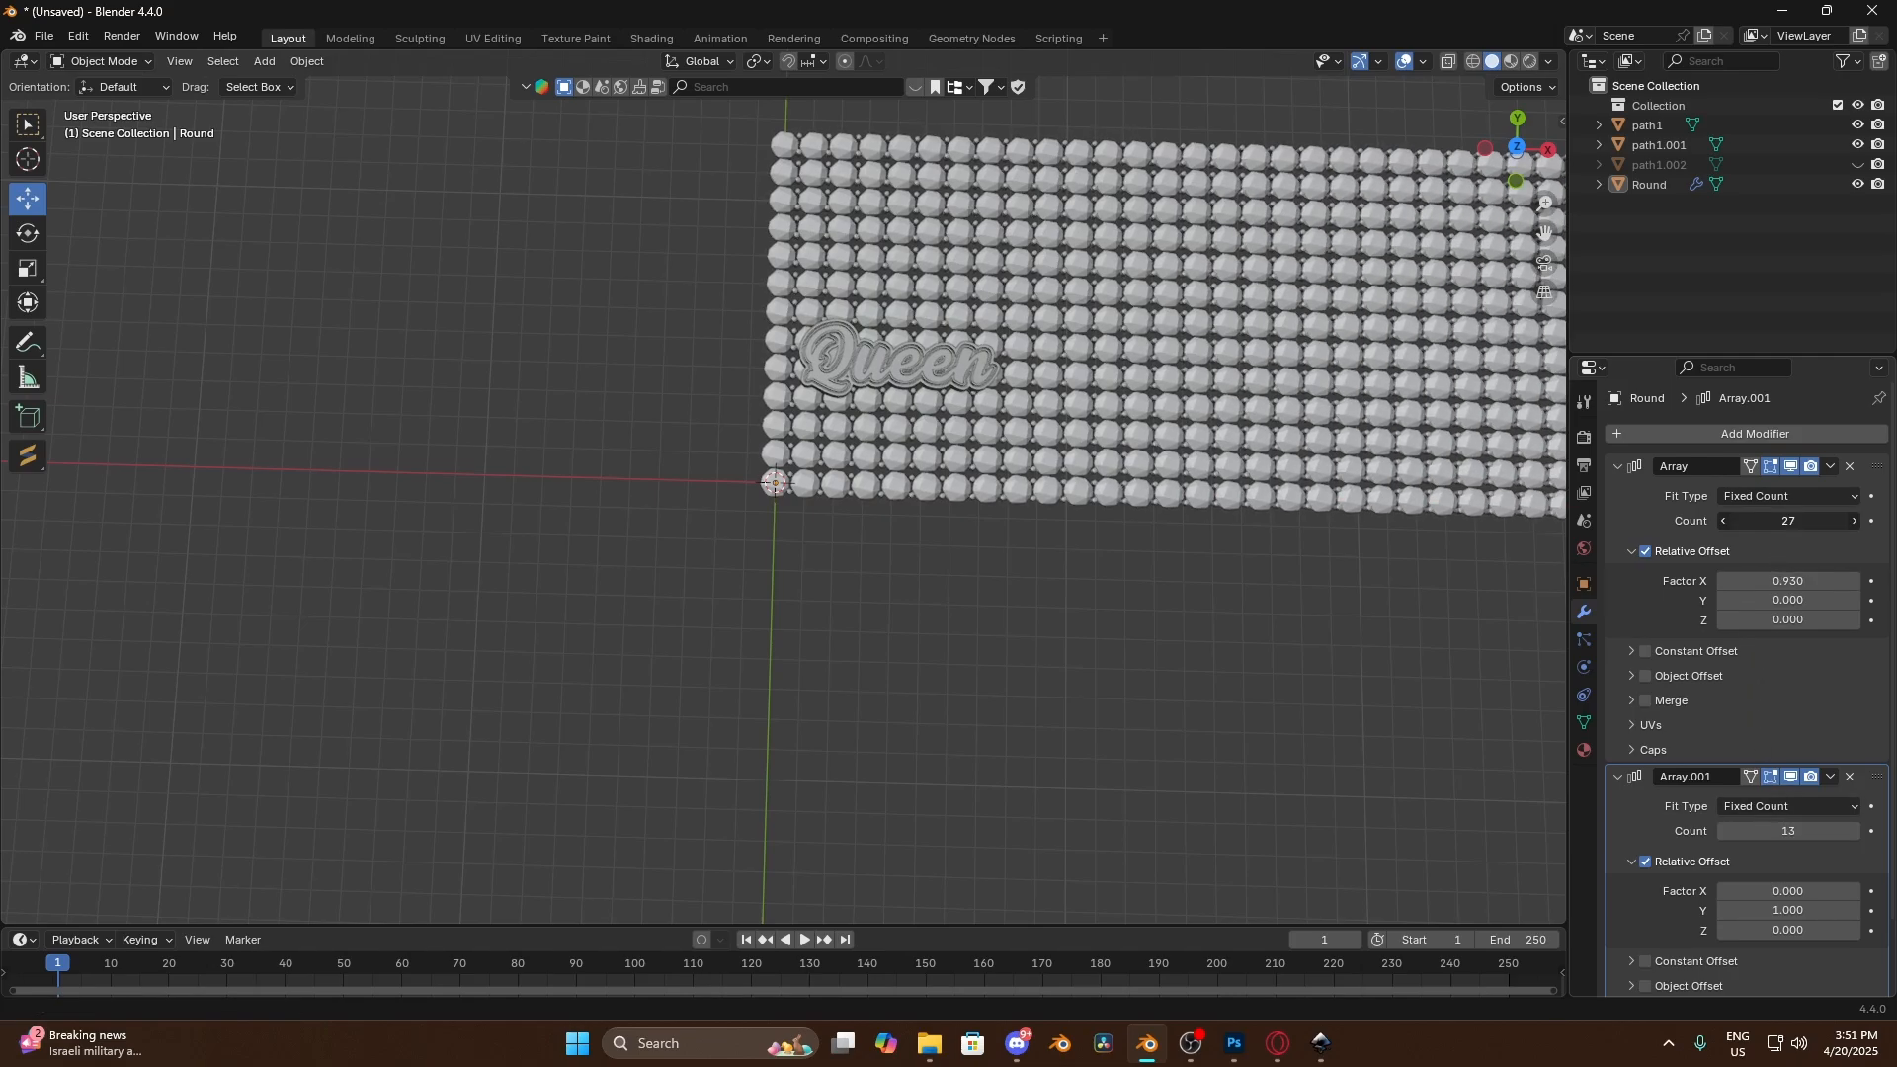
Scale the stone grid uniformly by about 0.435 and enable the Statistics viewport overlay
{"action": "left_click", "coordinate": [1352, 467]}
{"action": "key", "text": "s"}
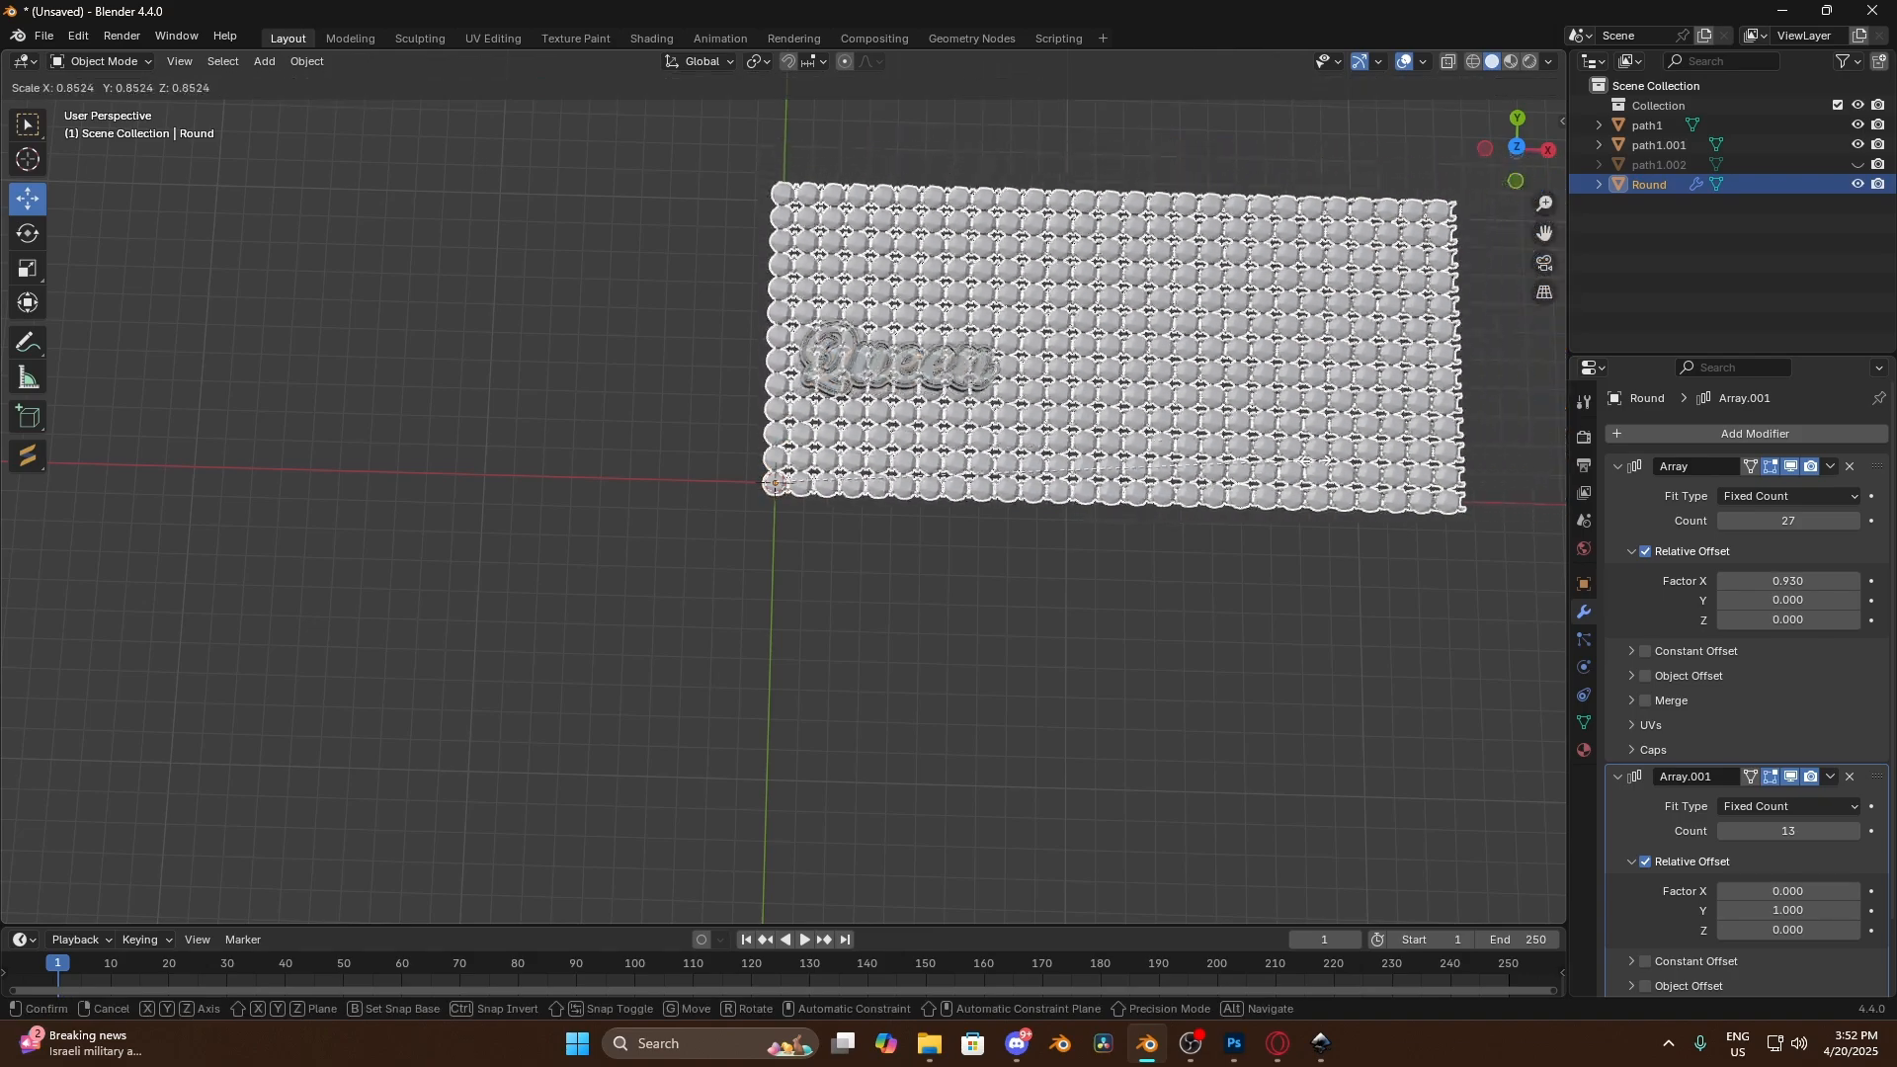
{"action": "left_click", "coordinate": [1052, 471]}
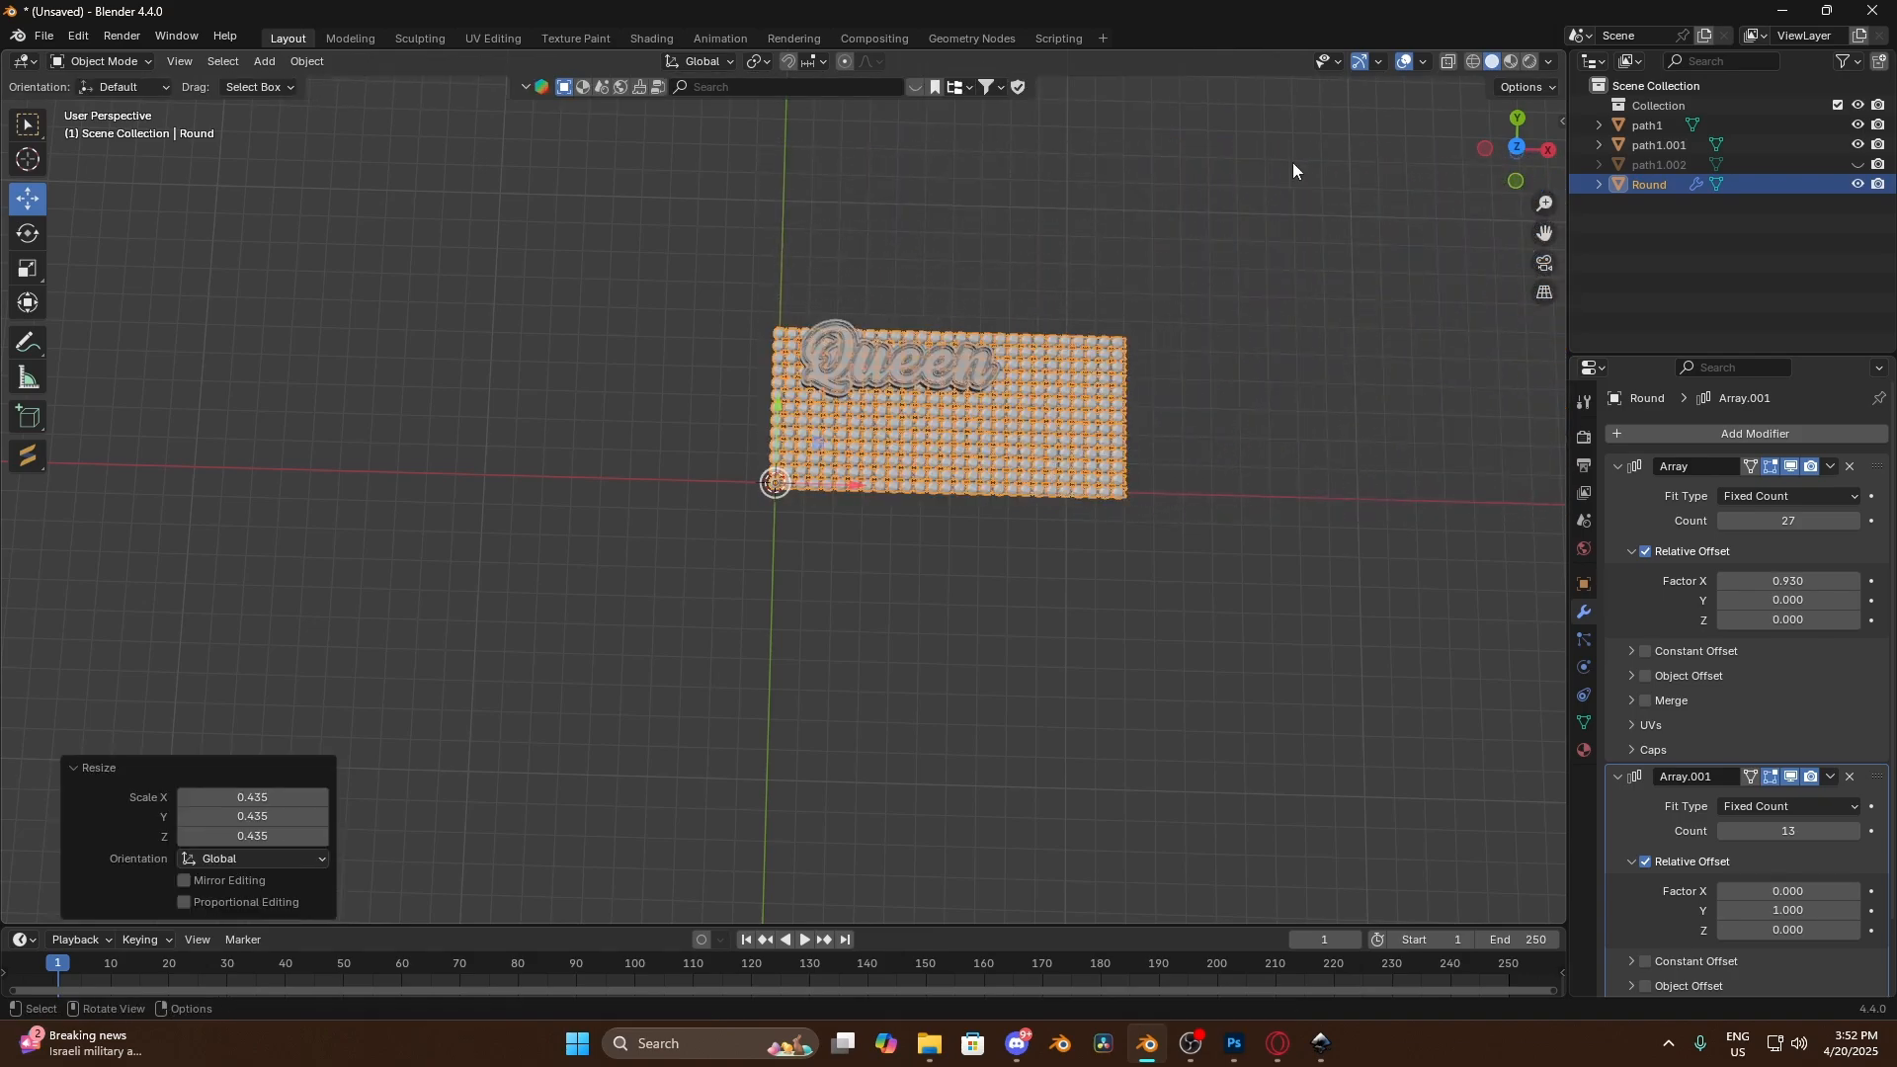
{"action": "left_click", "coordinate": [1422, 62]}
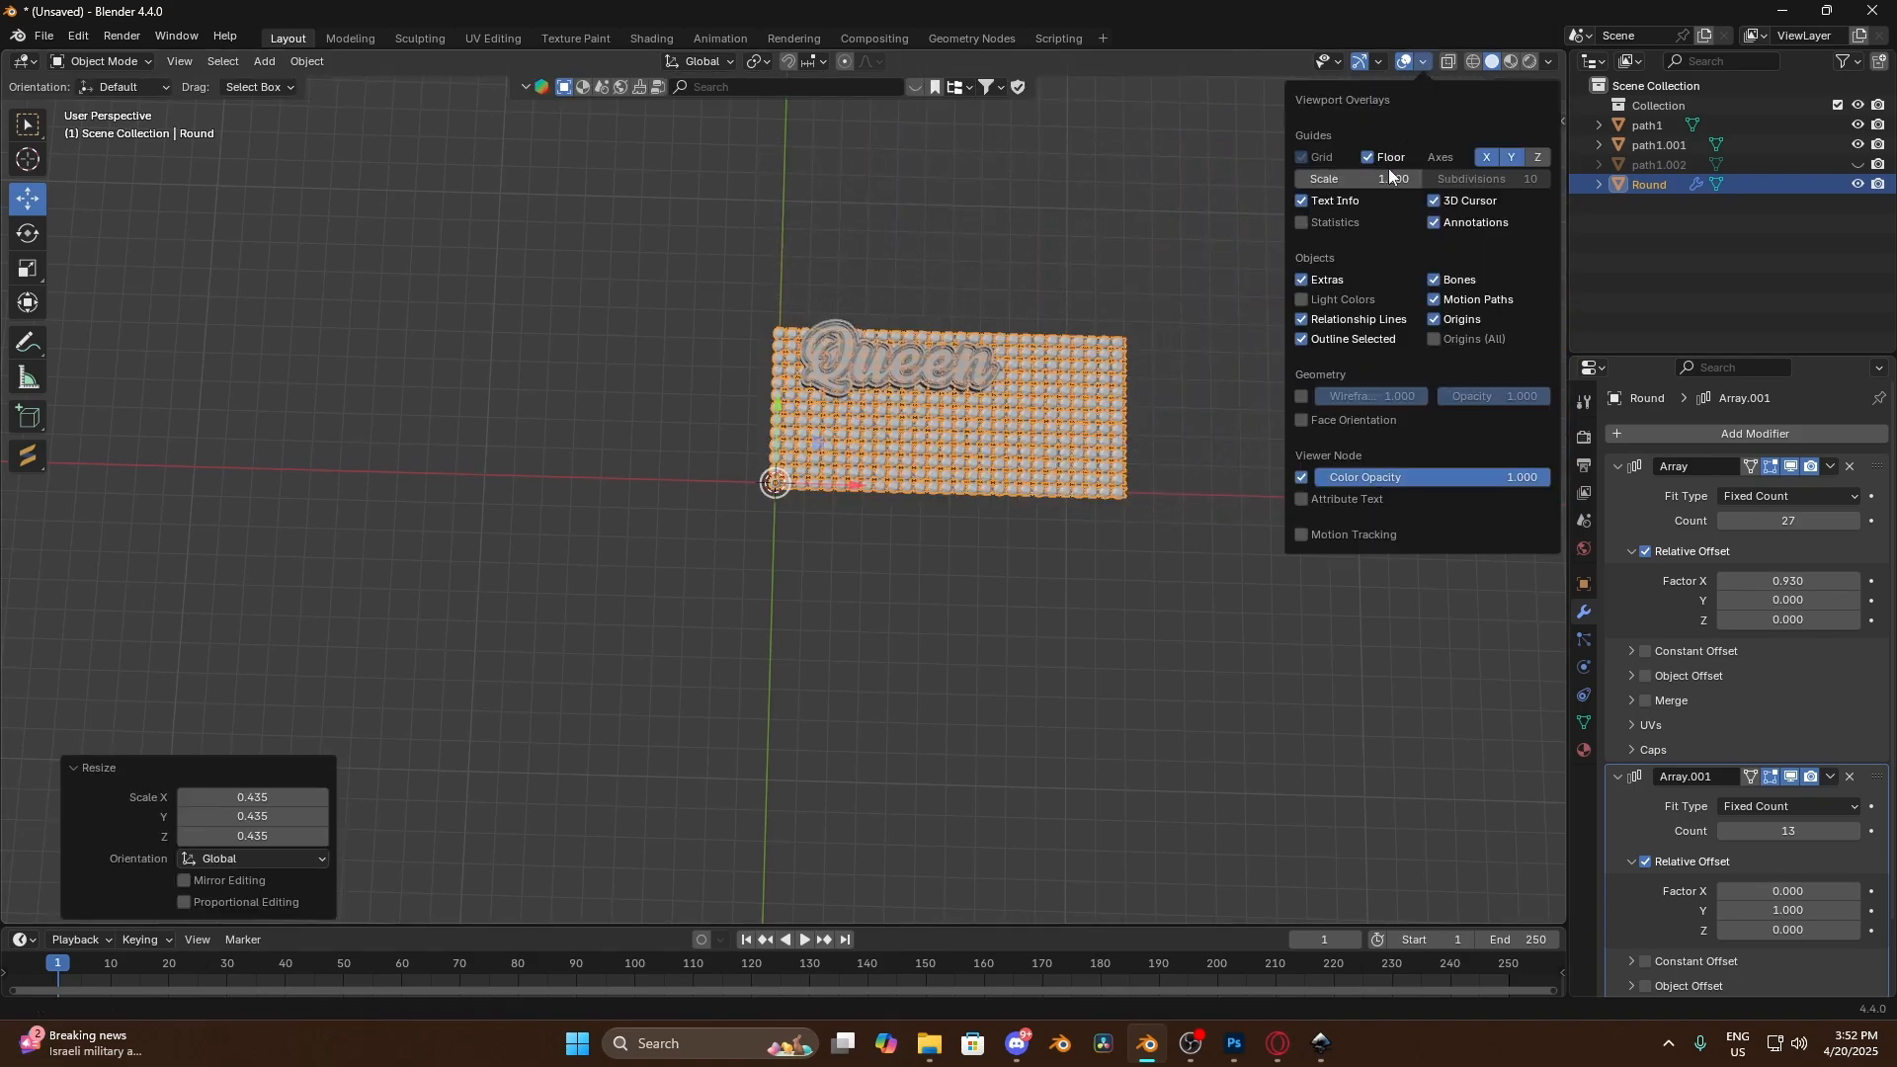
{"action": "left_click", "coordinate": [1304, 222]}
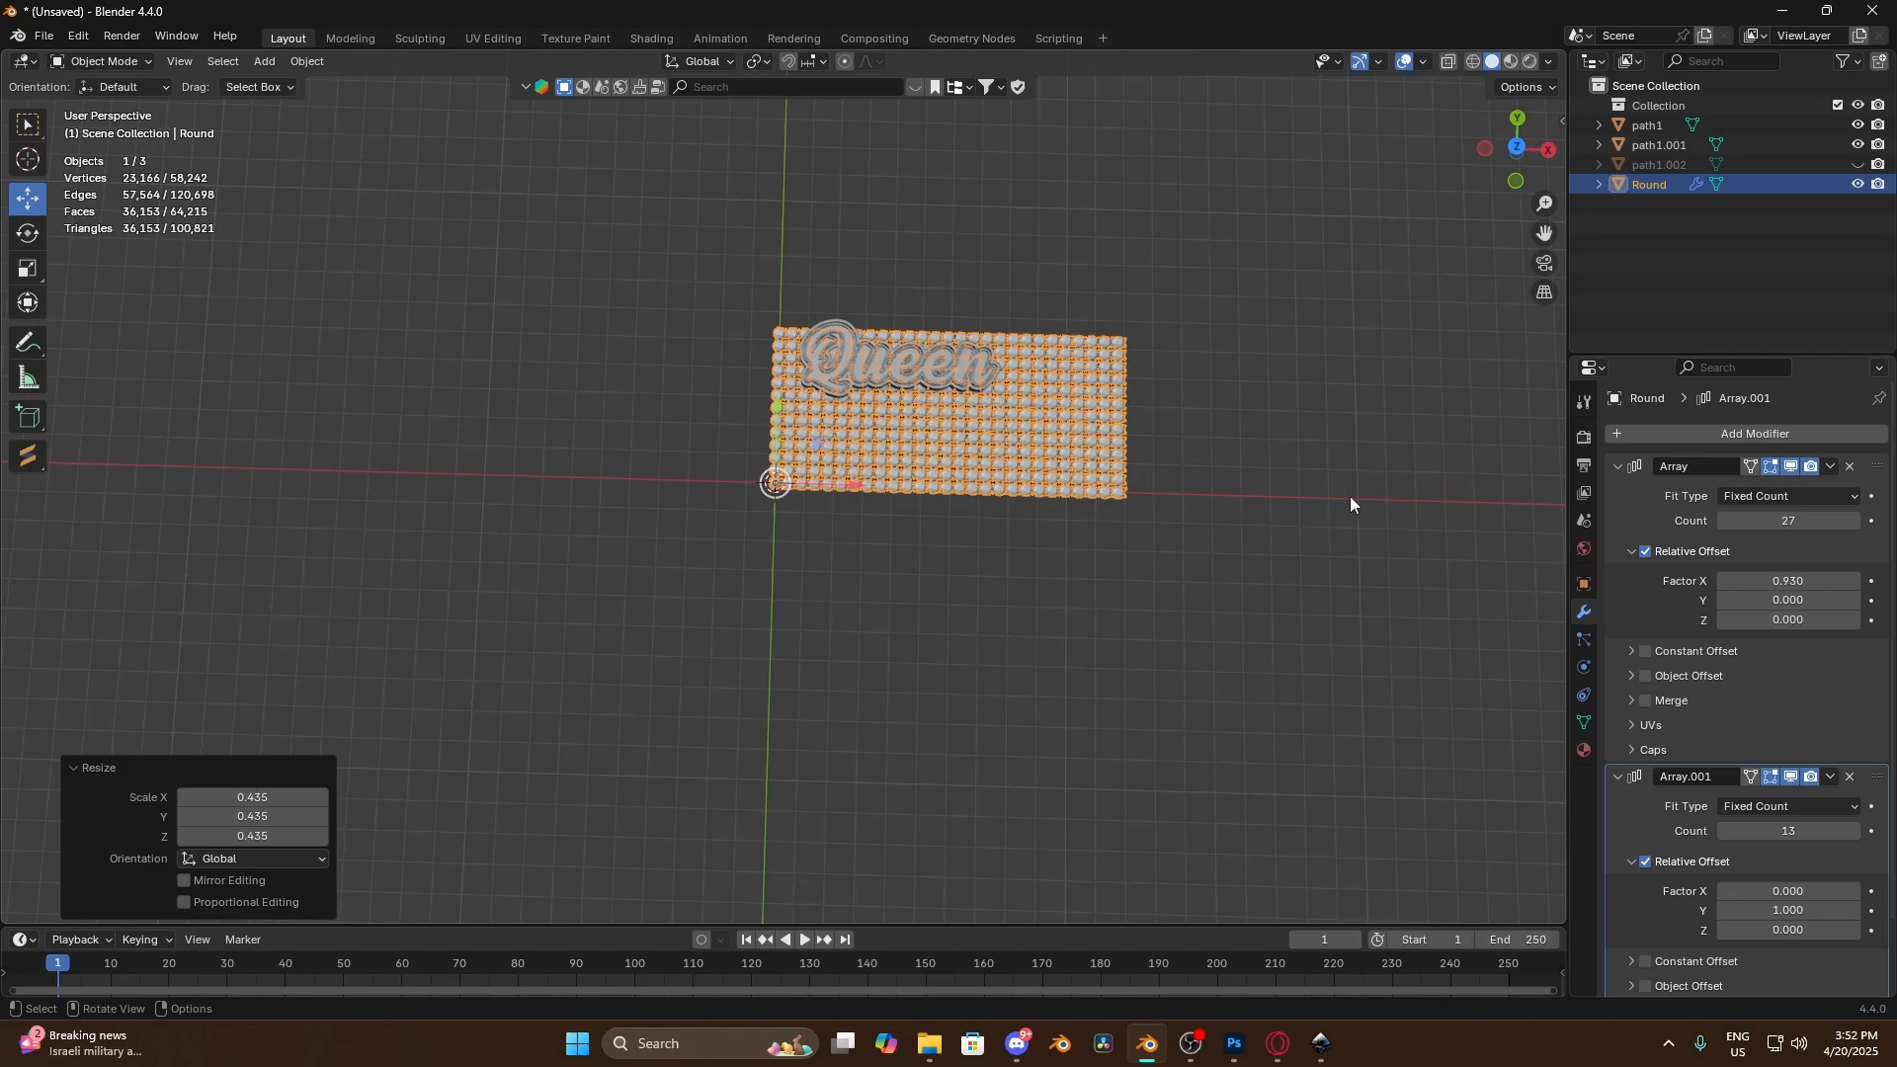
Scale the stone grid down further so the stones are small relative to the Queen lettering
{"action": "scroll", "coordinate": [1350, 502], "scroll_direction": "up", "scroll_amount": 6}
{"action": "key", "text": "s"}
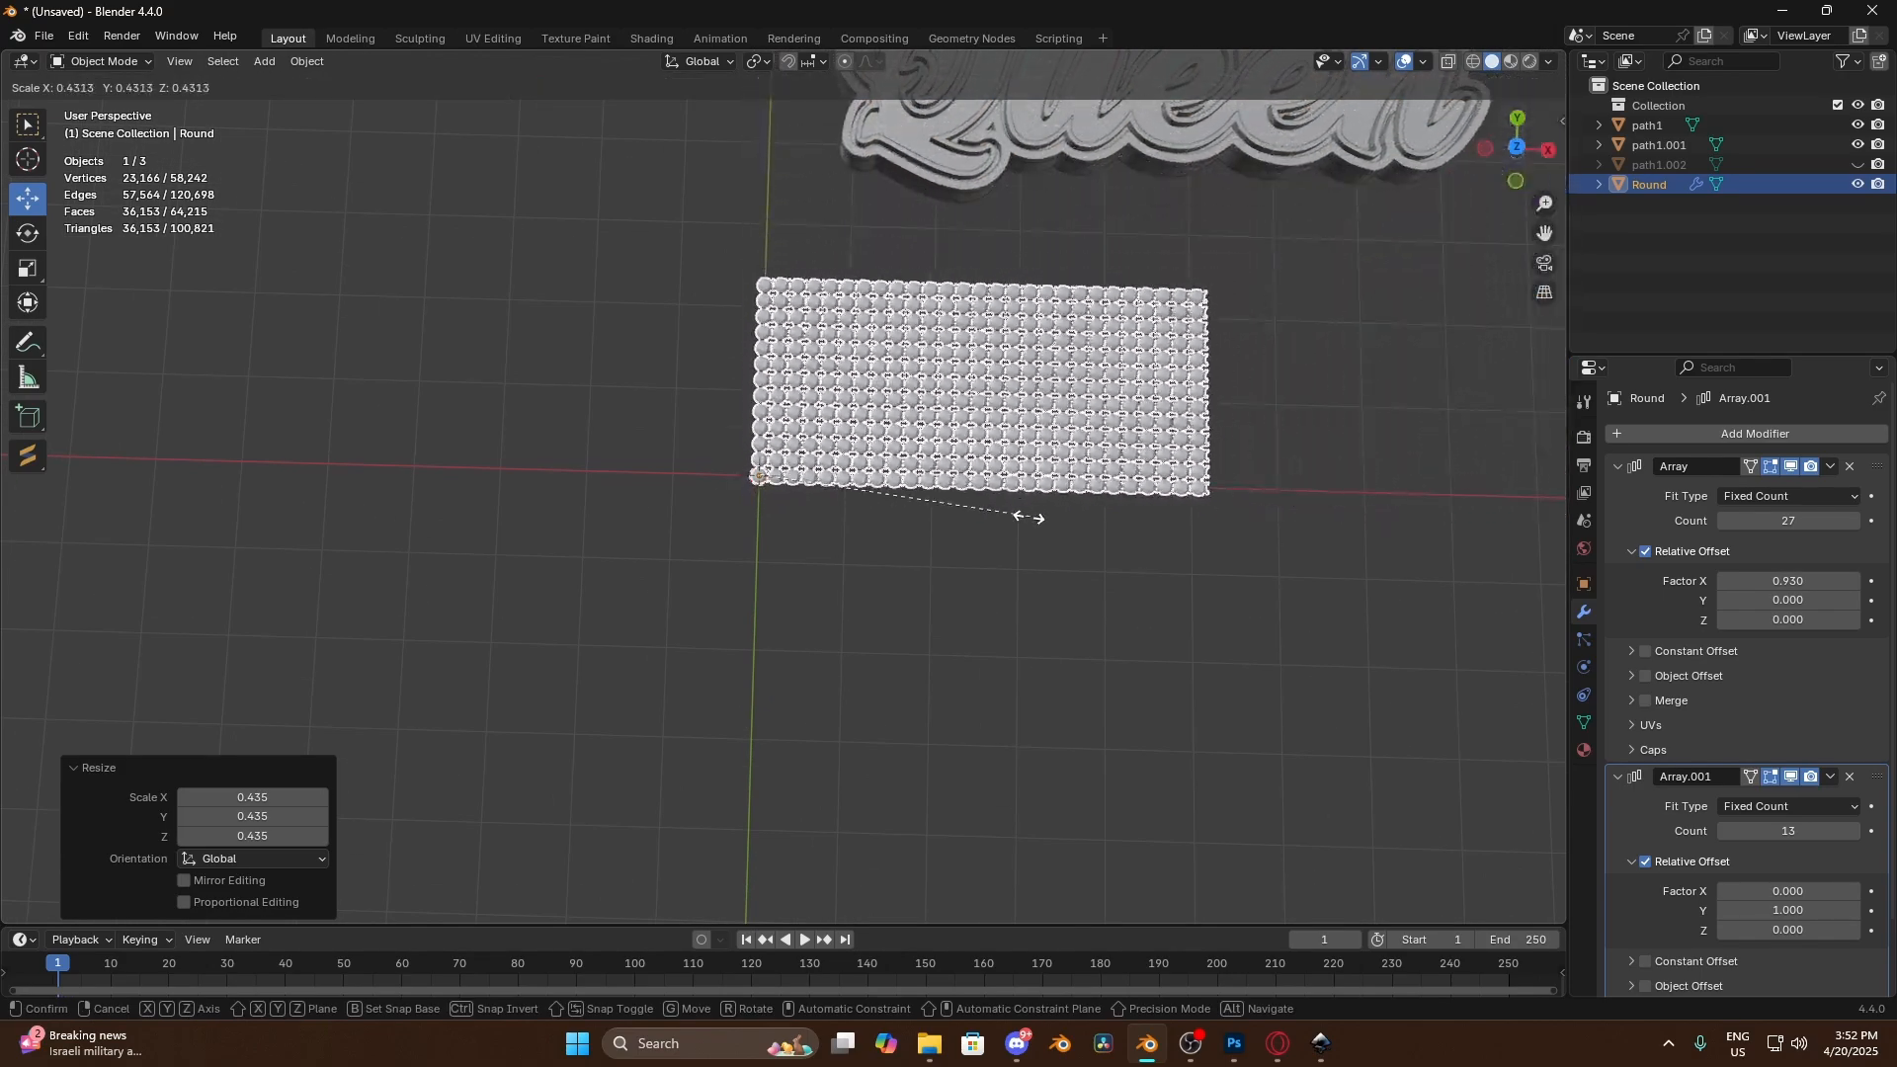
{"action": "left_click", "coordinate": [925, 517]}
Move the stone grid about 1.82 m along Z and about 2.86 m along Y toward the Queen lettering
{"action": "middle_click_drag", "start_coordinate": [980, 495], "coordinate": [1111, 298]}
{"action": "left_click_drag", "start_coordinate": [751, 441], "coordinate": [761, 285]}
{"action": "middle_click_drag", "start_coordinate": [1172, 260], "coordinate": [1146, 413]}
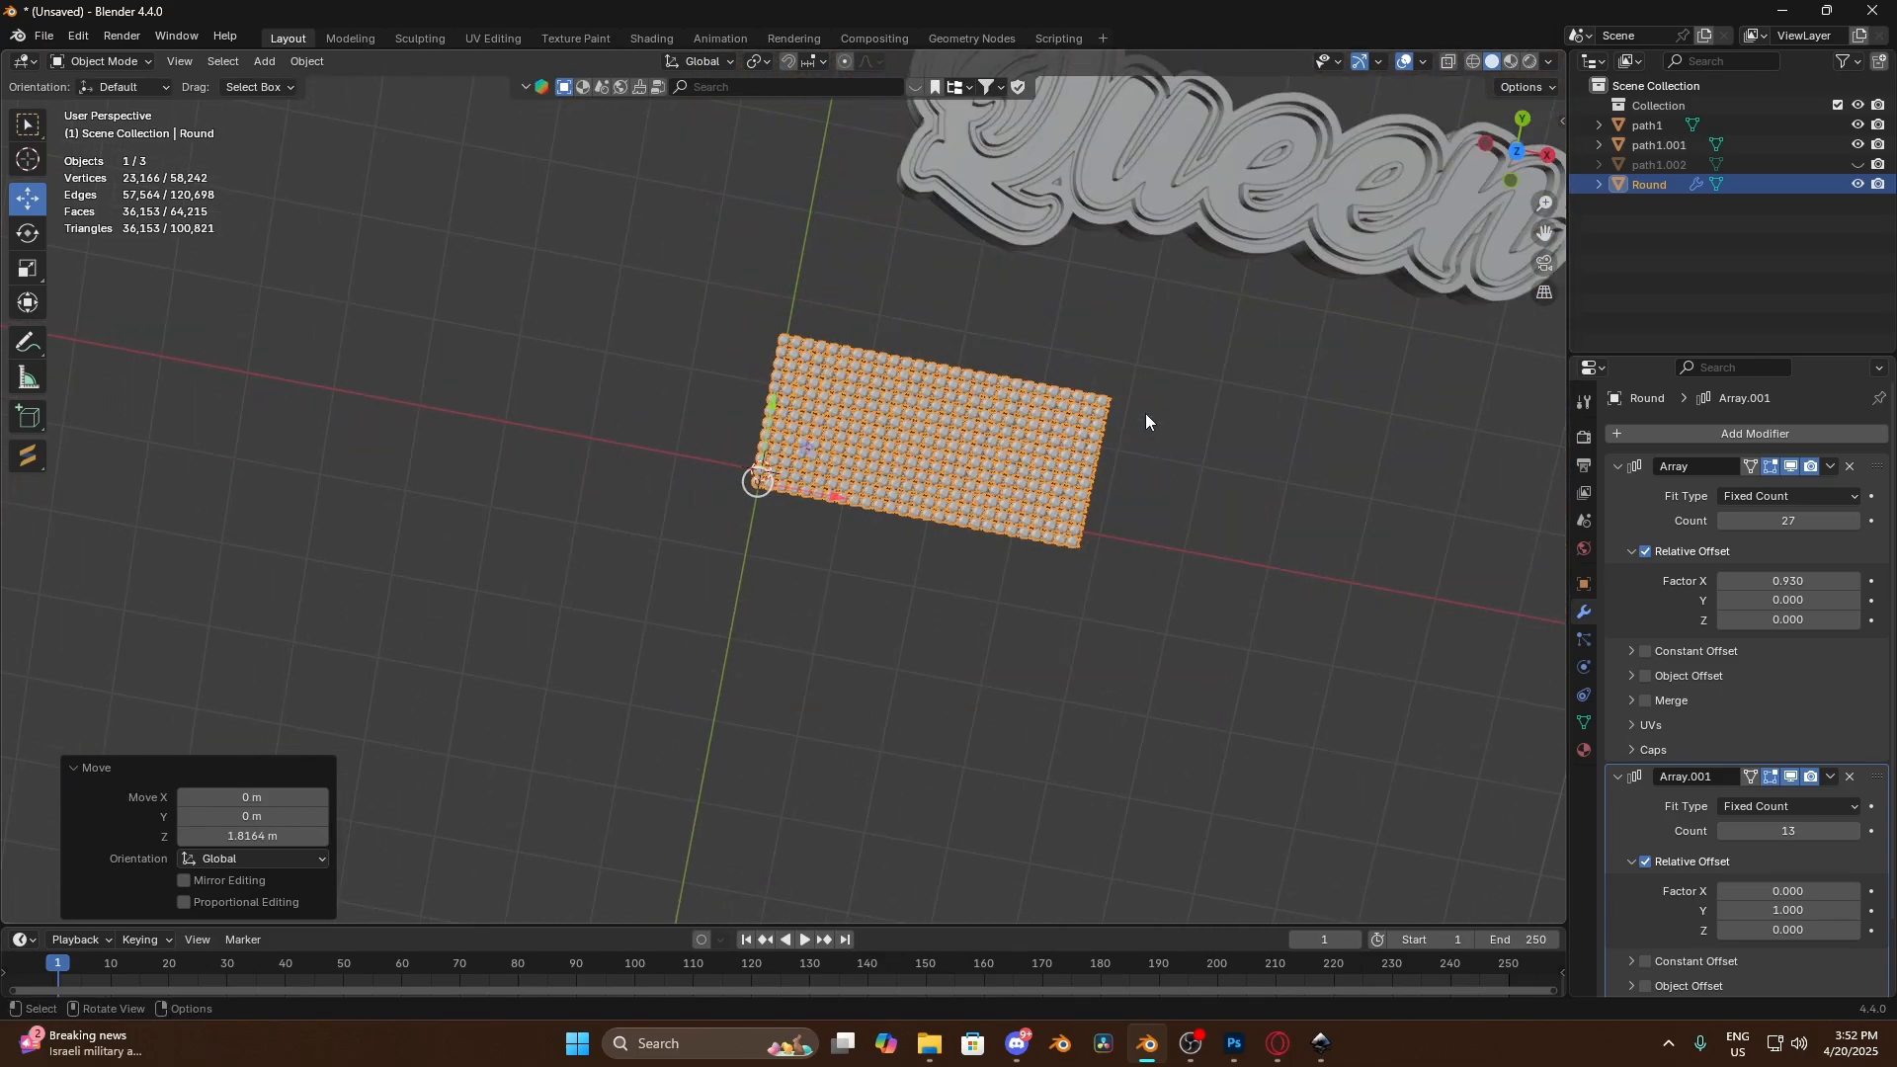
{"action": "left_click_drag", "start_coordinate": [773, 411], "coordinate": [1278, 606]}
Raise the stone grid near the lettering's top surface and shift it about 0.77 m along X to the Q's outer edge
{"action": "scroll", "coordinate": [1337, 356], "scroll_direction": "up", "scroll_amount": 3}
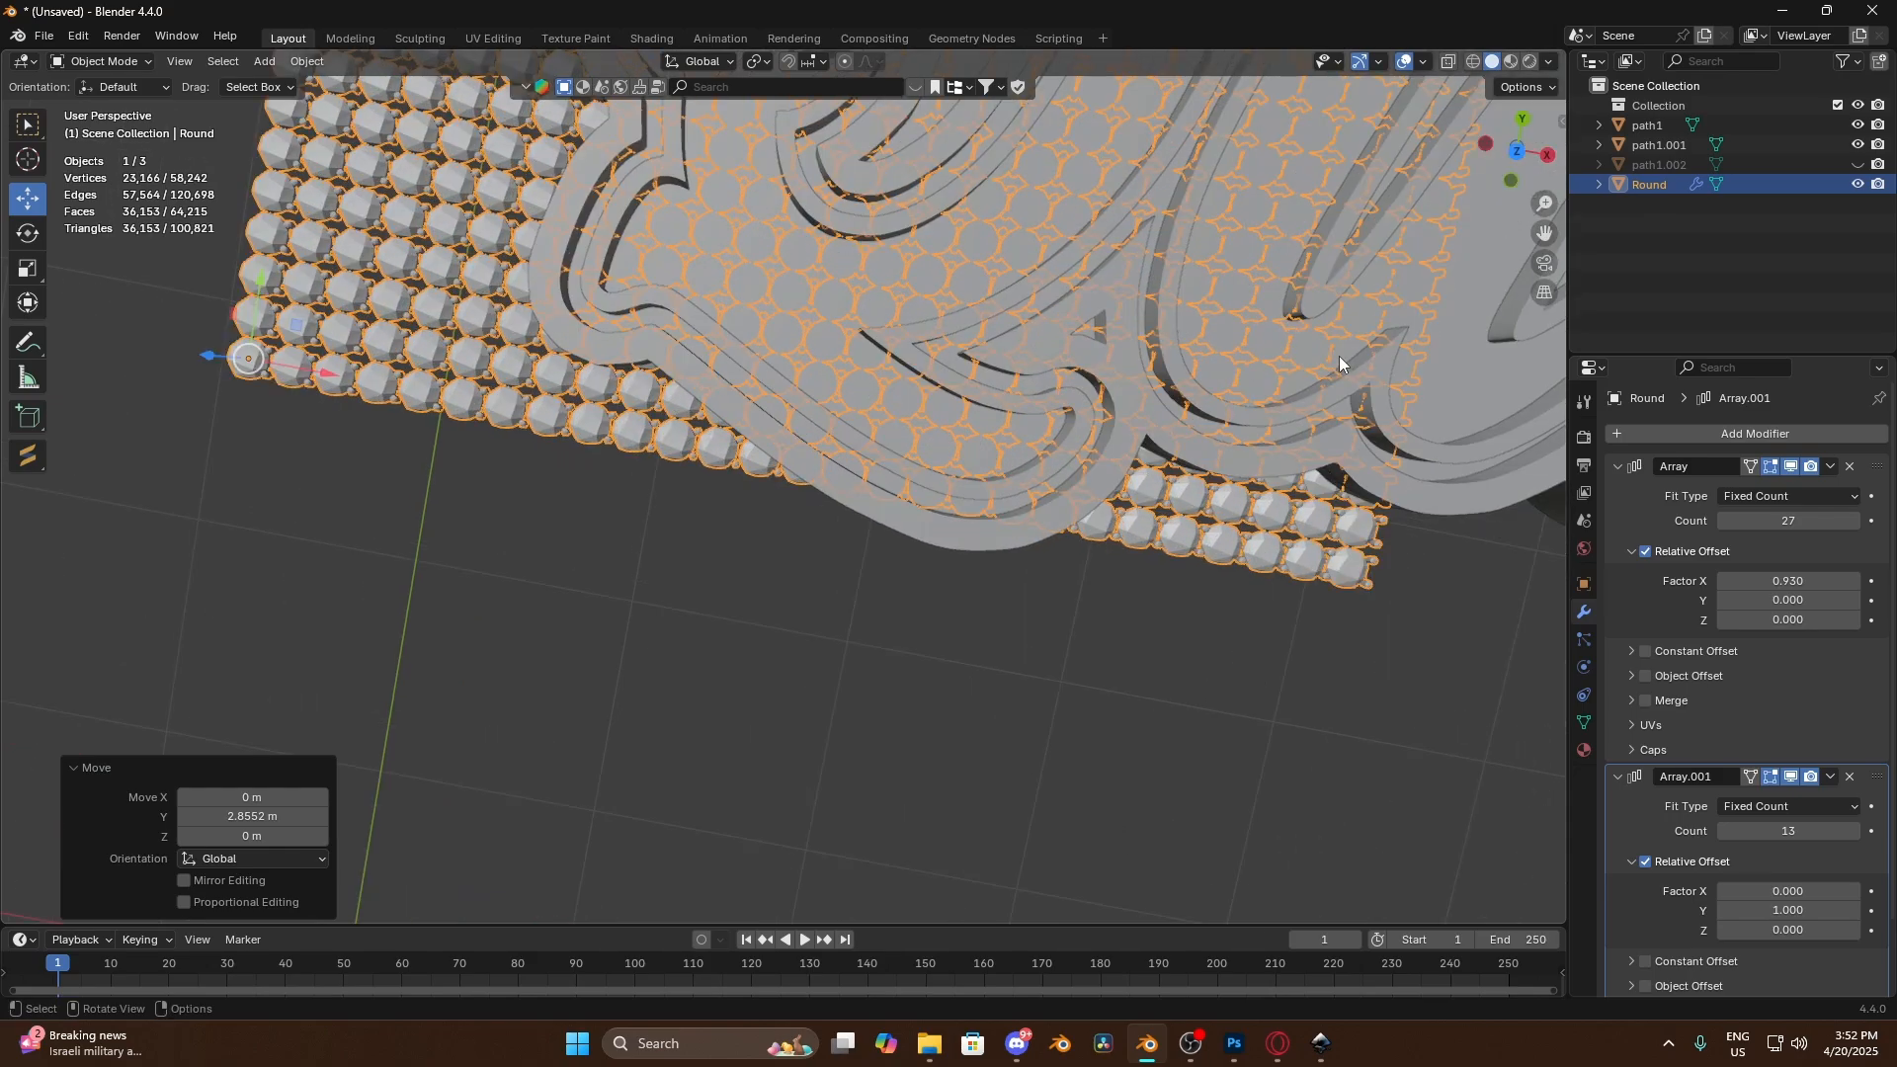
{"action": "middle_click_drag", "start_coordinate": [1338, 356], "coordinate": [948, 128]}
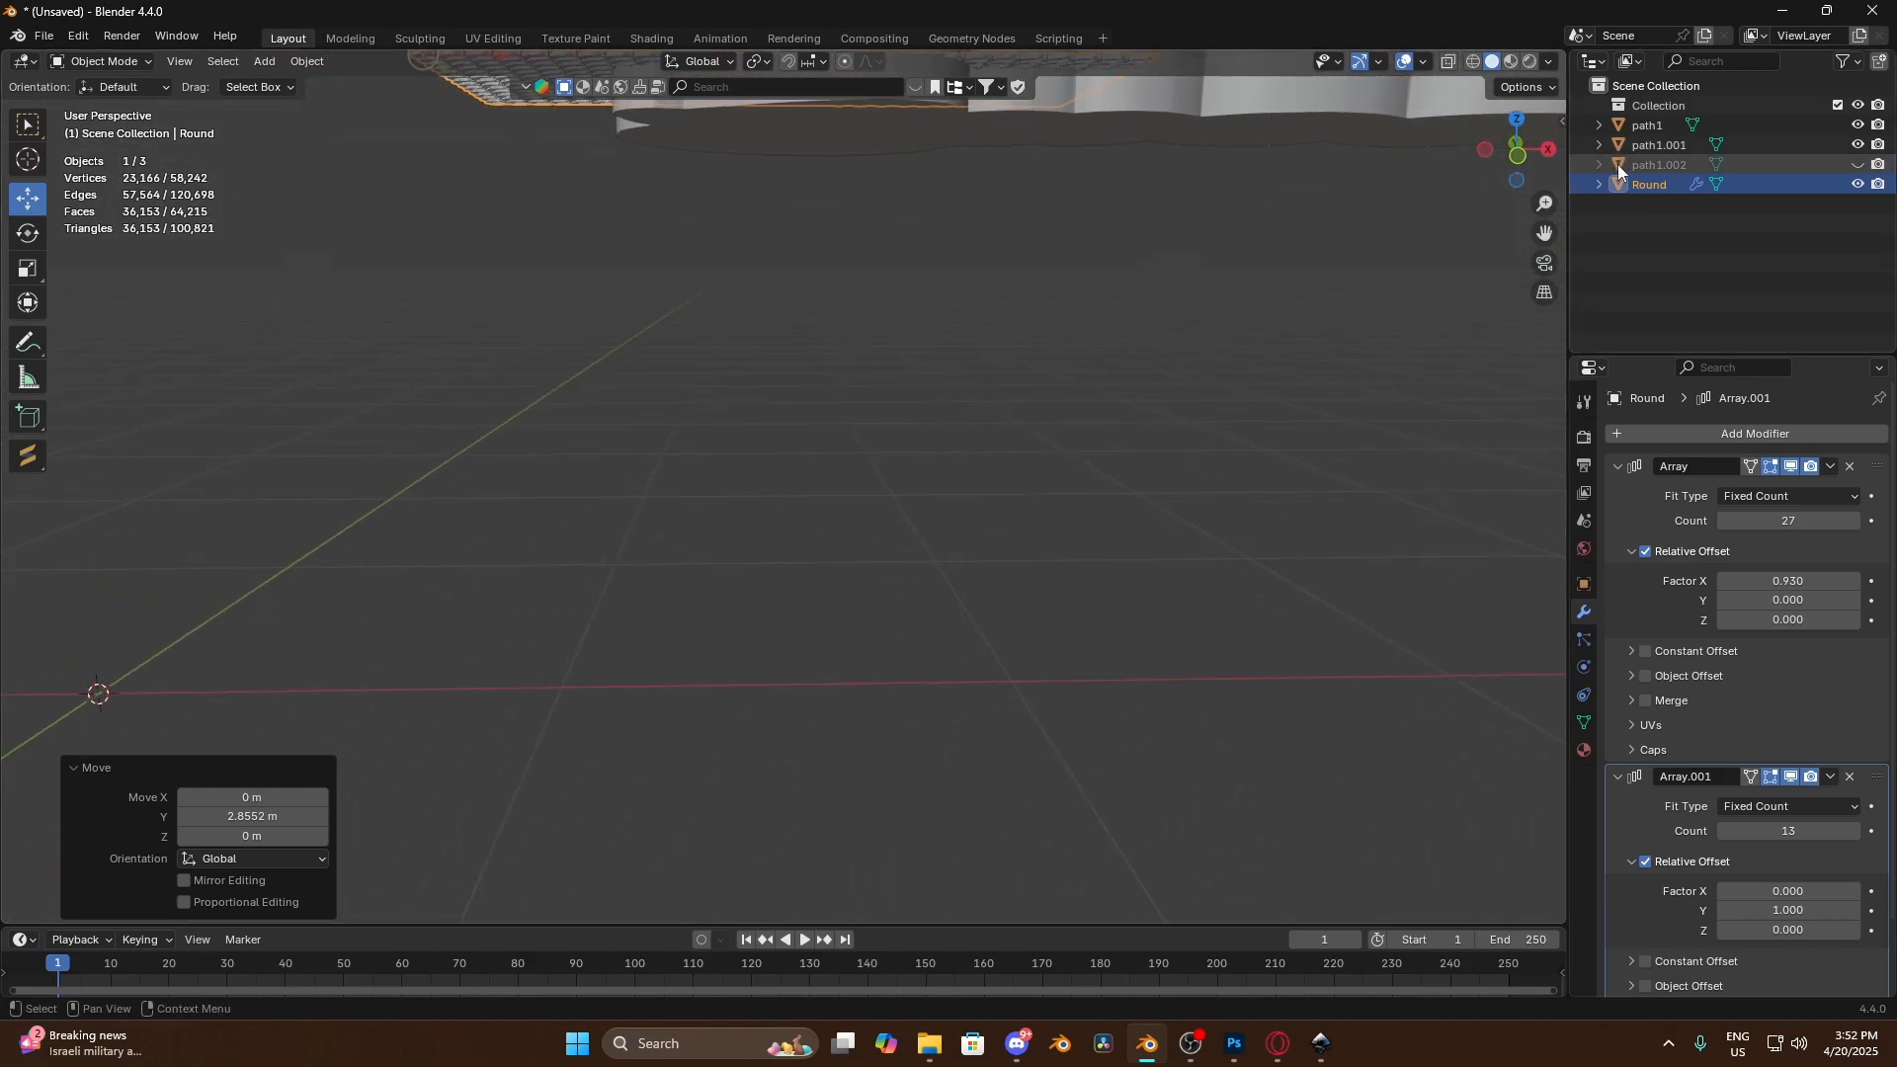
{"action": "left_click_drag", "start_coordinate": [1544, 233], "coordinate": [1639, 653]}
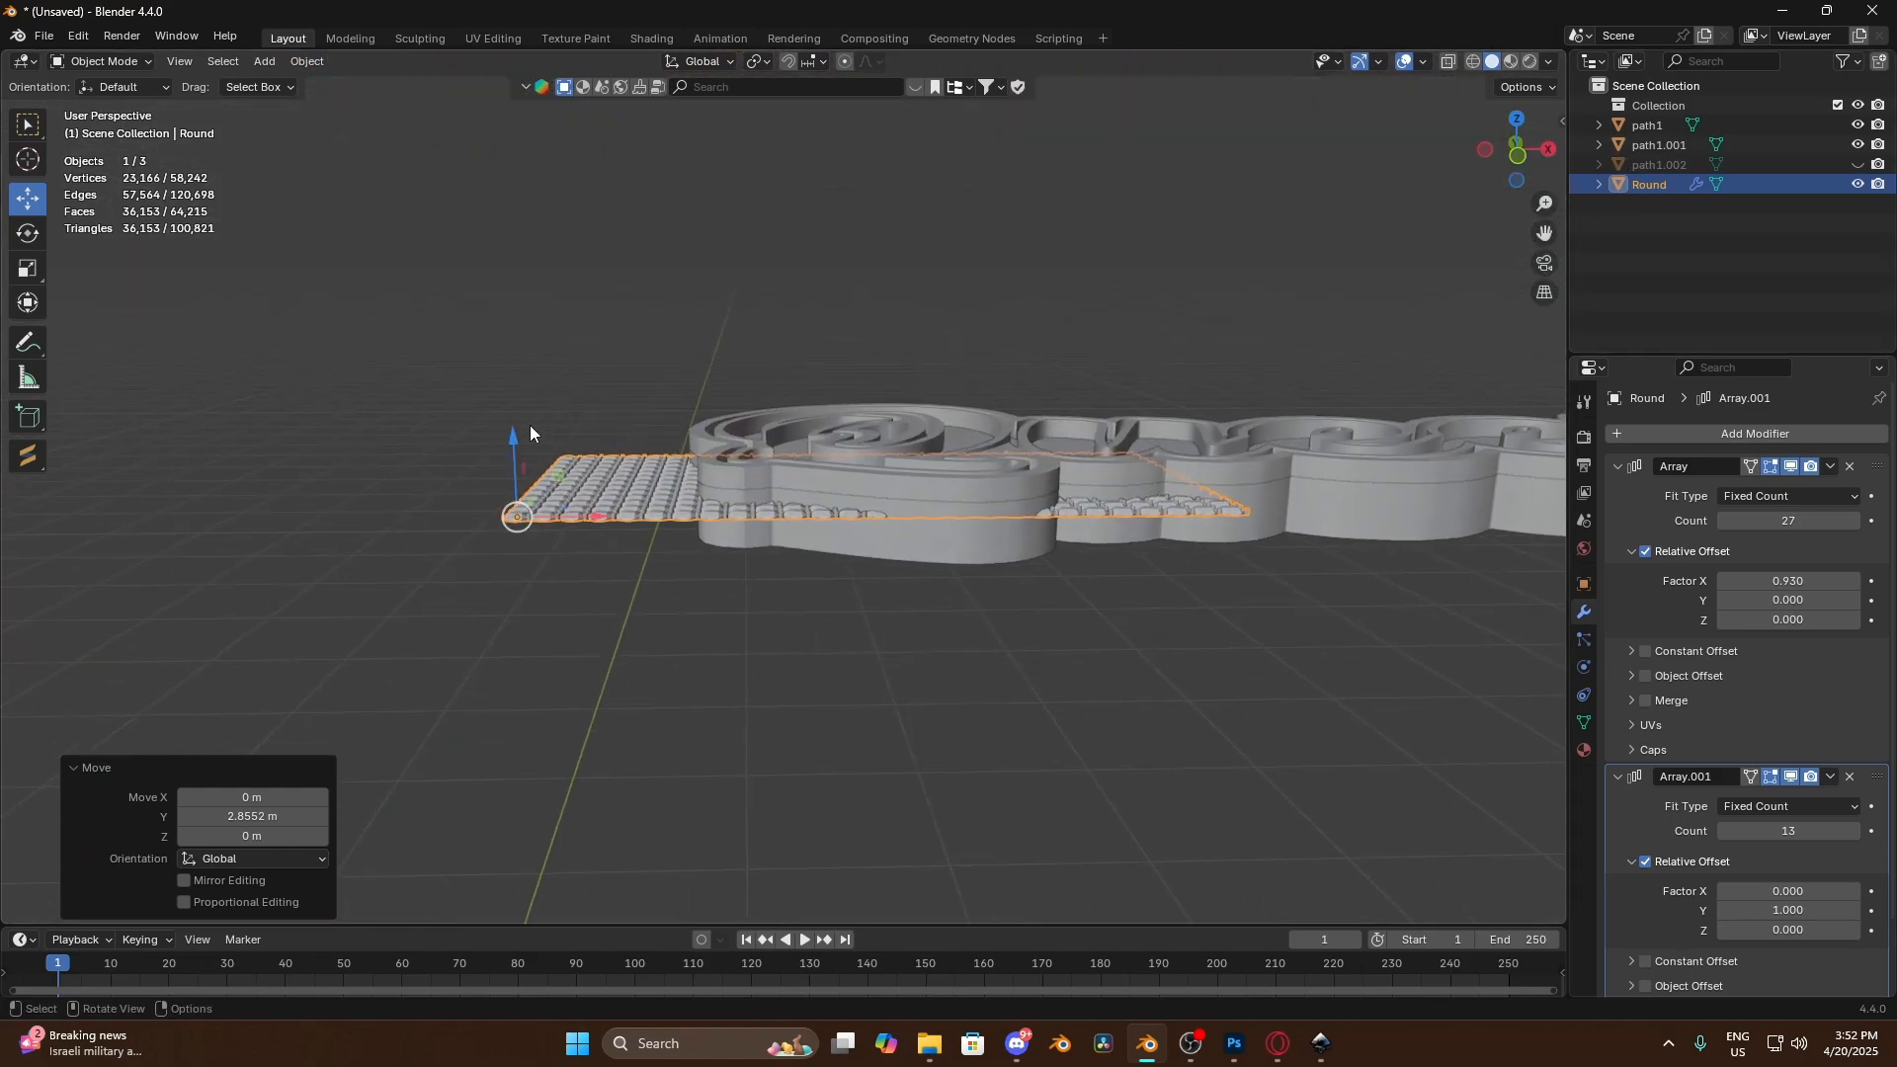
{"action": "left_click_drag", "start_coordinate": [514, 436], "coordinate": [515, 395]}
{"action": "middle_click_drag", "start_coordinate": [1092, 202], "coordinate": [1094, 342]}
{"action": "left_click_drag", "start_coordinate": [578, 537], "coordinate": [770, 553]}
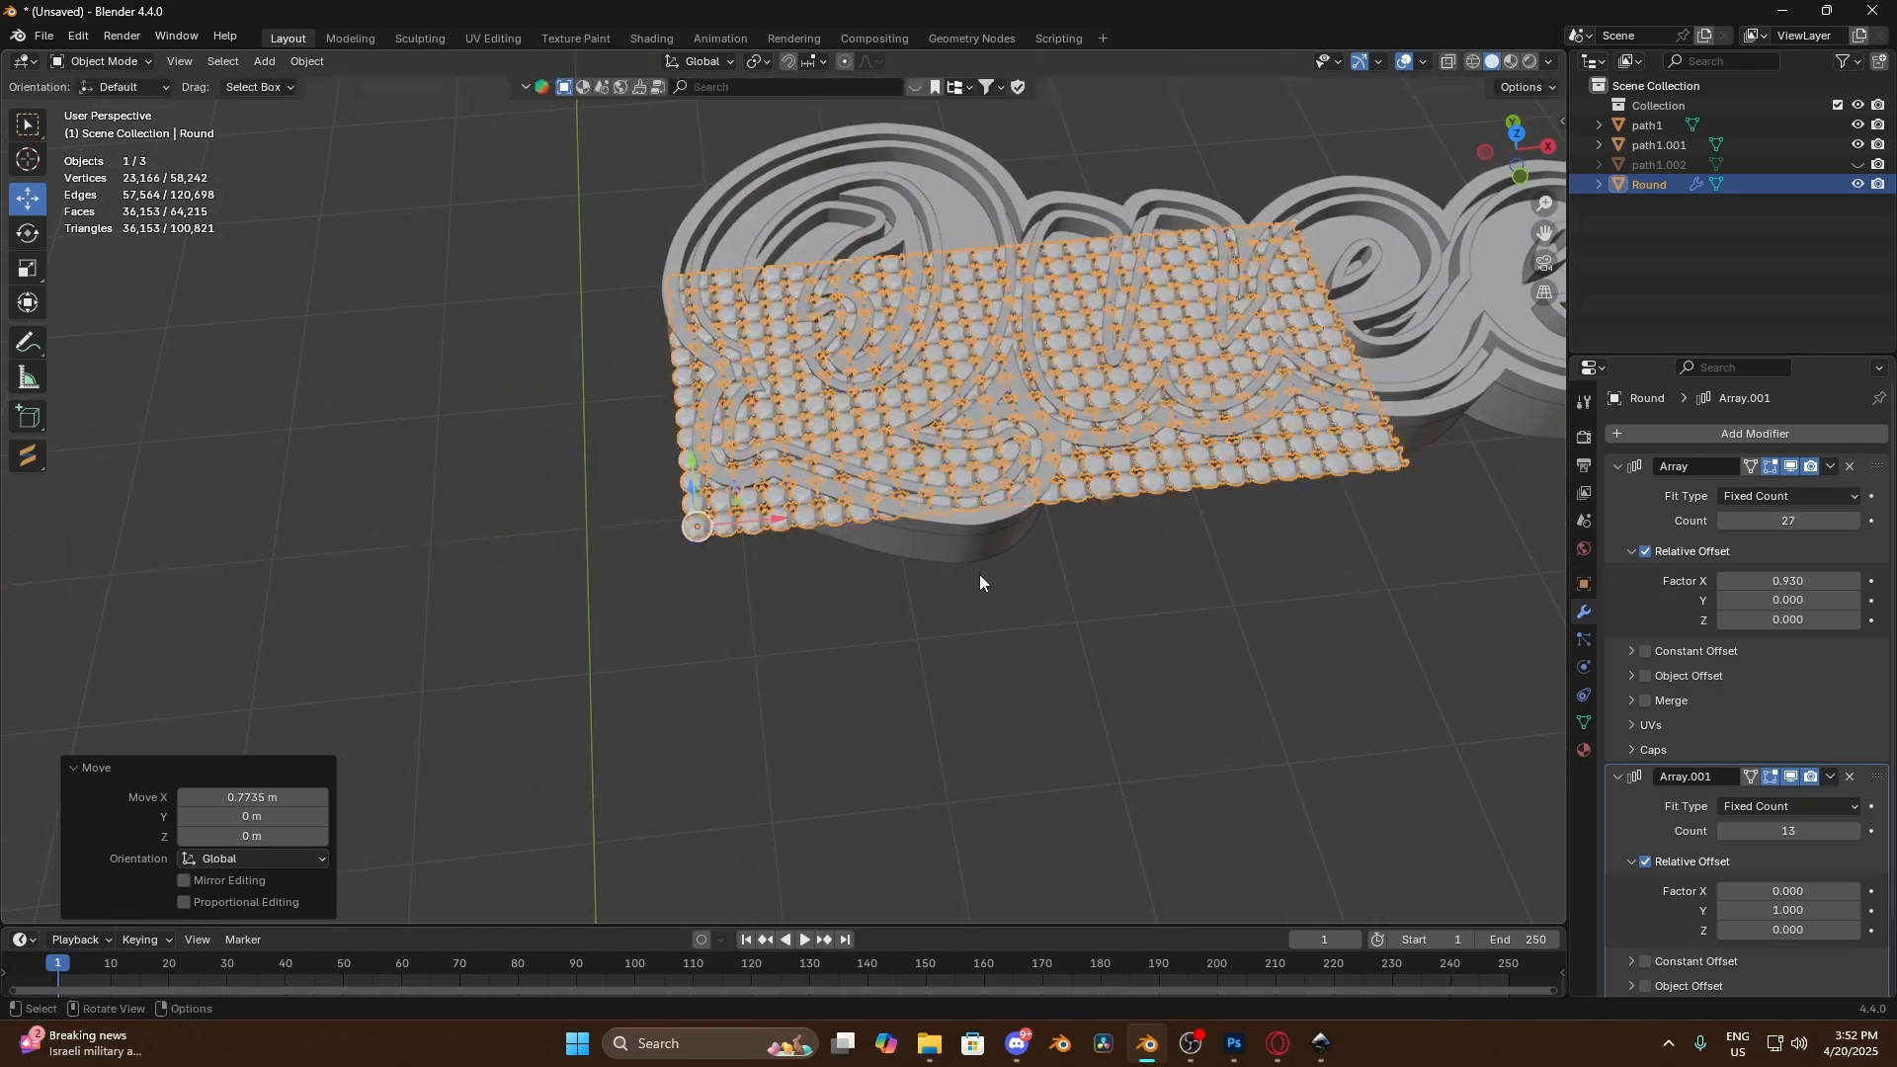
{"action": "left_click", "coordinate": [1250, 674]}
Set the second array's count to 21 and the first array's count to 55 to cover the whole Queen lettering
{"action": "middle_click_drag", "start_coordinate": [1231, 632], "coordinate": [1212, 679]}
{"action": "scroll", "coordinate": [1213, 679], "scroll_direction": "down", "scroll_amount": 4}
{"action": "scroll", "coordinate": [1264, 602], "scroll_direction": "up", "scroll_amount": 5}
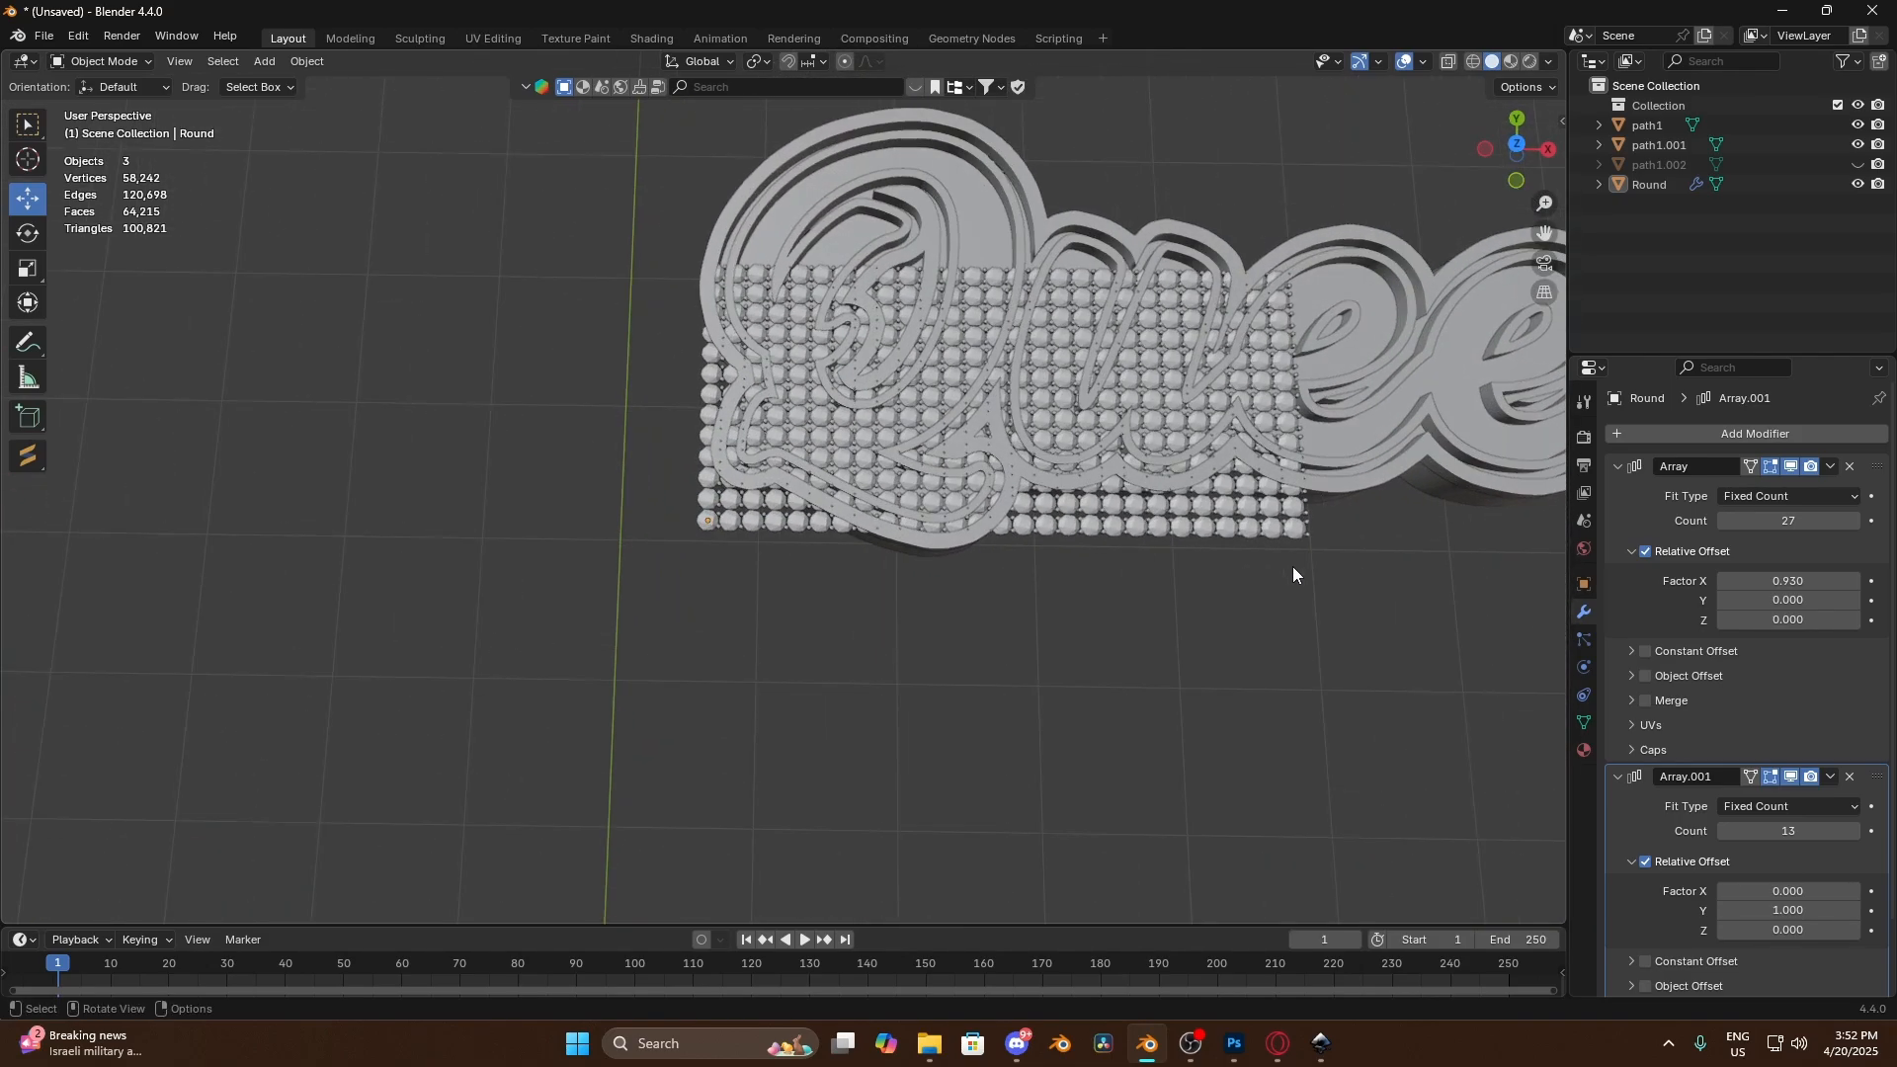
{"action": "left_click_drag", "start_coordinate": [1544, 233], "coordinate": [1396, 174]}
{"action": "middle_click_drag", "start_coordinate": [1396, 174], "coordinate": [1007, 308], "text": "shift"}
{"action": "scroll", "coordinate": [1381, 407], "scroll_direction": "down", "scroll_amount": 2}
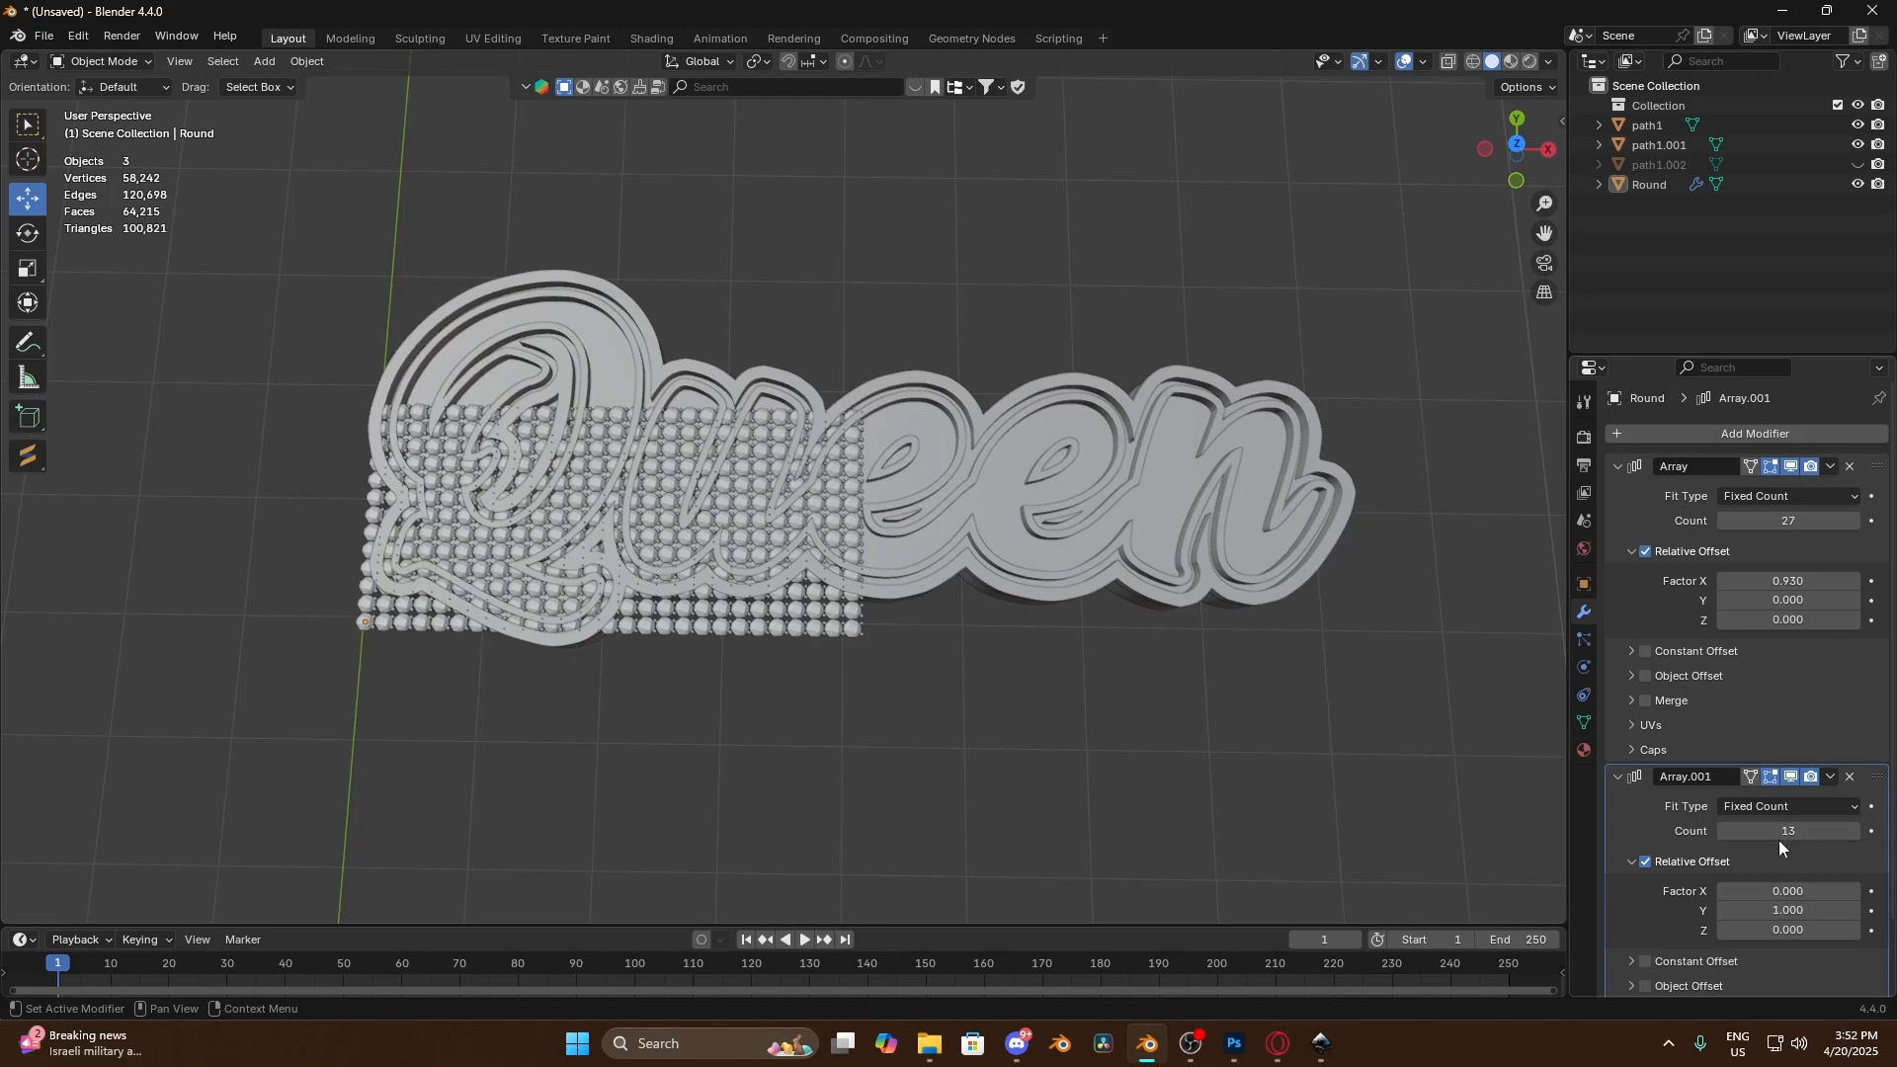
{"action": "left_click_drag", "start_coordinate": [1790, 842], "coordinate": [1844, 841]}
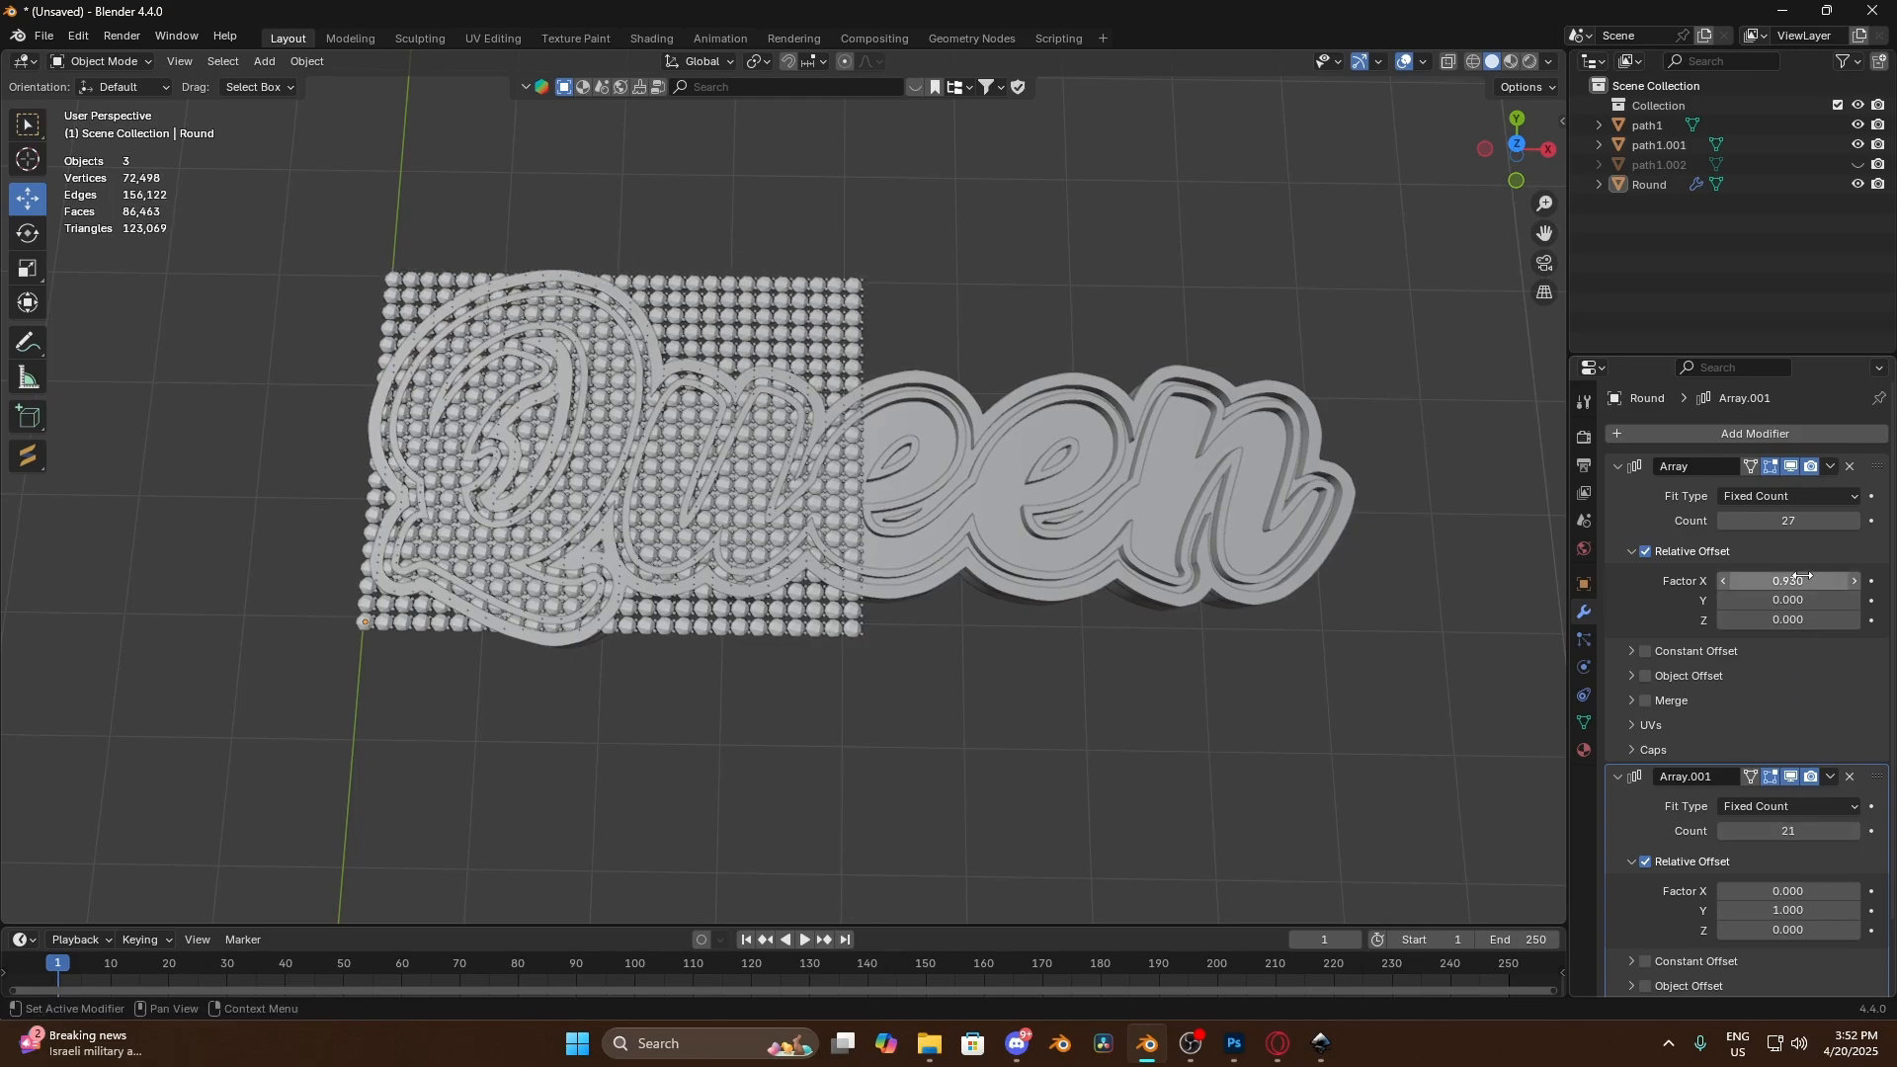
{"action": "left_click_drag", "start_coordinate": [1775, 516], "coordinate": [1852, 516]}
Apply both Array modifiers on the Round stone grid
{"action": "scroll", "coordinate": [1069, 603], "scroll_direction": "up", "scroll_amount": 4}
{"action": "scroll", "coordinate": [1045, 614], "scroll_direction": "down", "scroll_amount": 4}
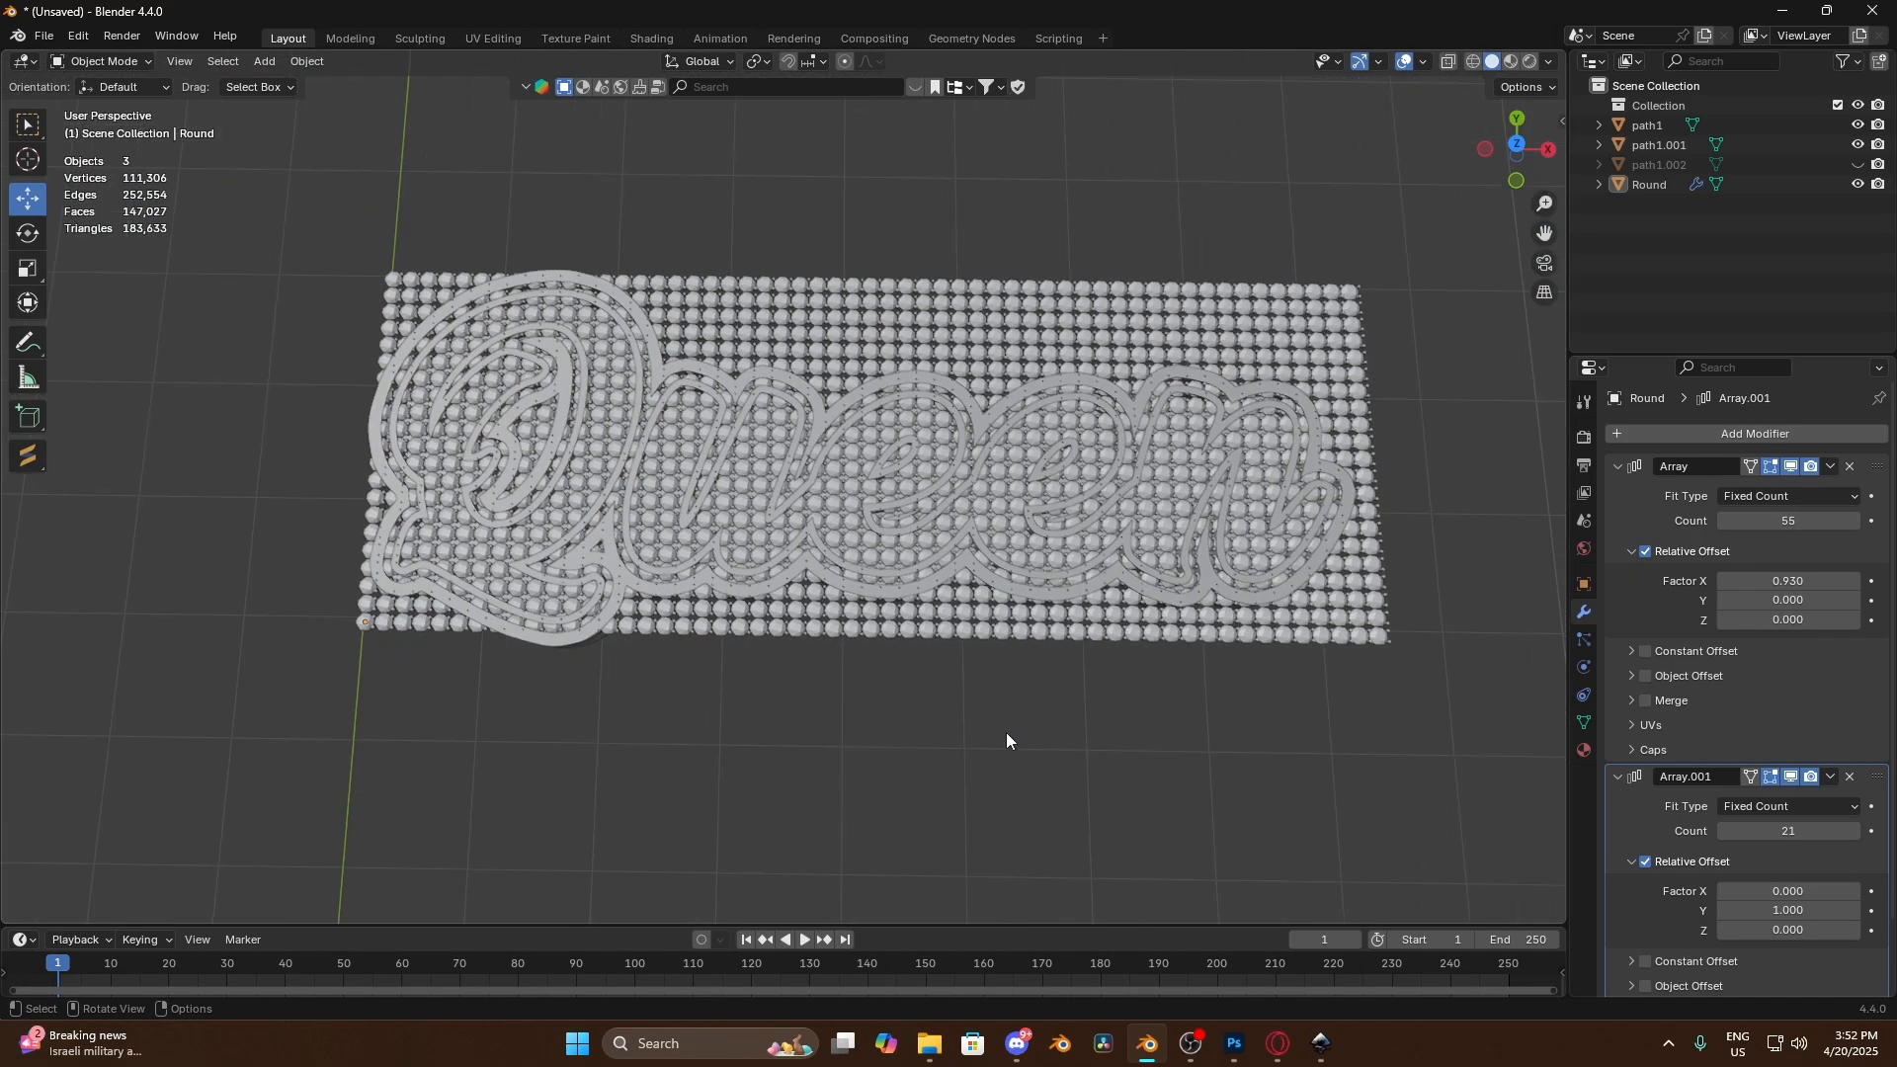
{"action": "mouse_move", "coordinate": [1006, 734]}
{"action": "middle_mouse_down"}
{"action": "mouse_move", "coordinate": [1198, 669]}
{"action": "mouse_move", "coordinate": [1308, 495]}
{"action": "mouse_move", "coordinate": [1114, 397]}
{"action": "mouse_move", "coordinate": [981, 669]}
{"action": "mouse_move", "coordinate": [1011, 703]}
{"action": "middle_mouse_up"}
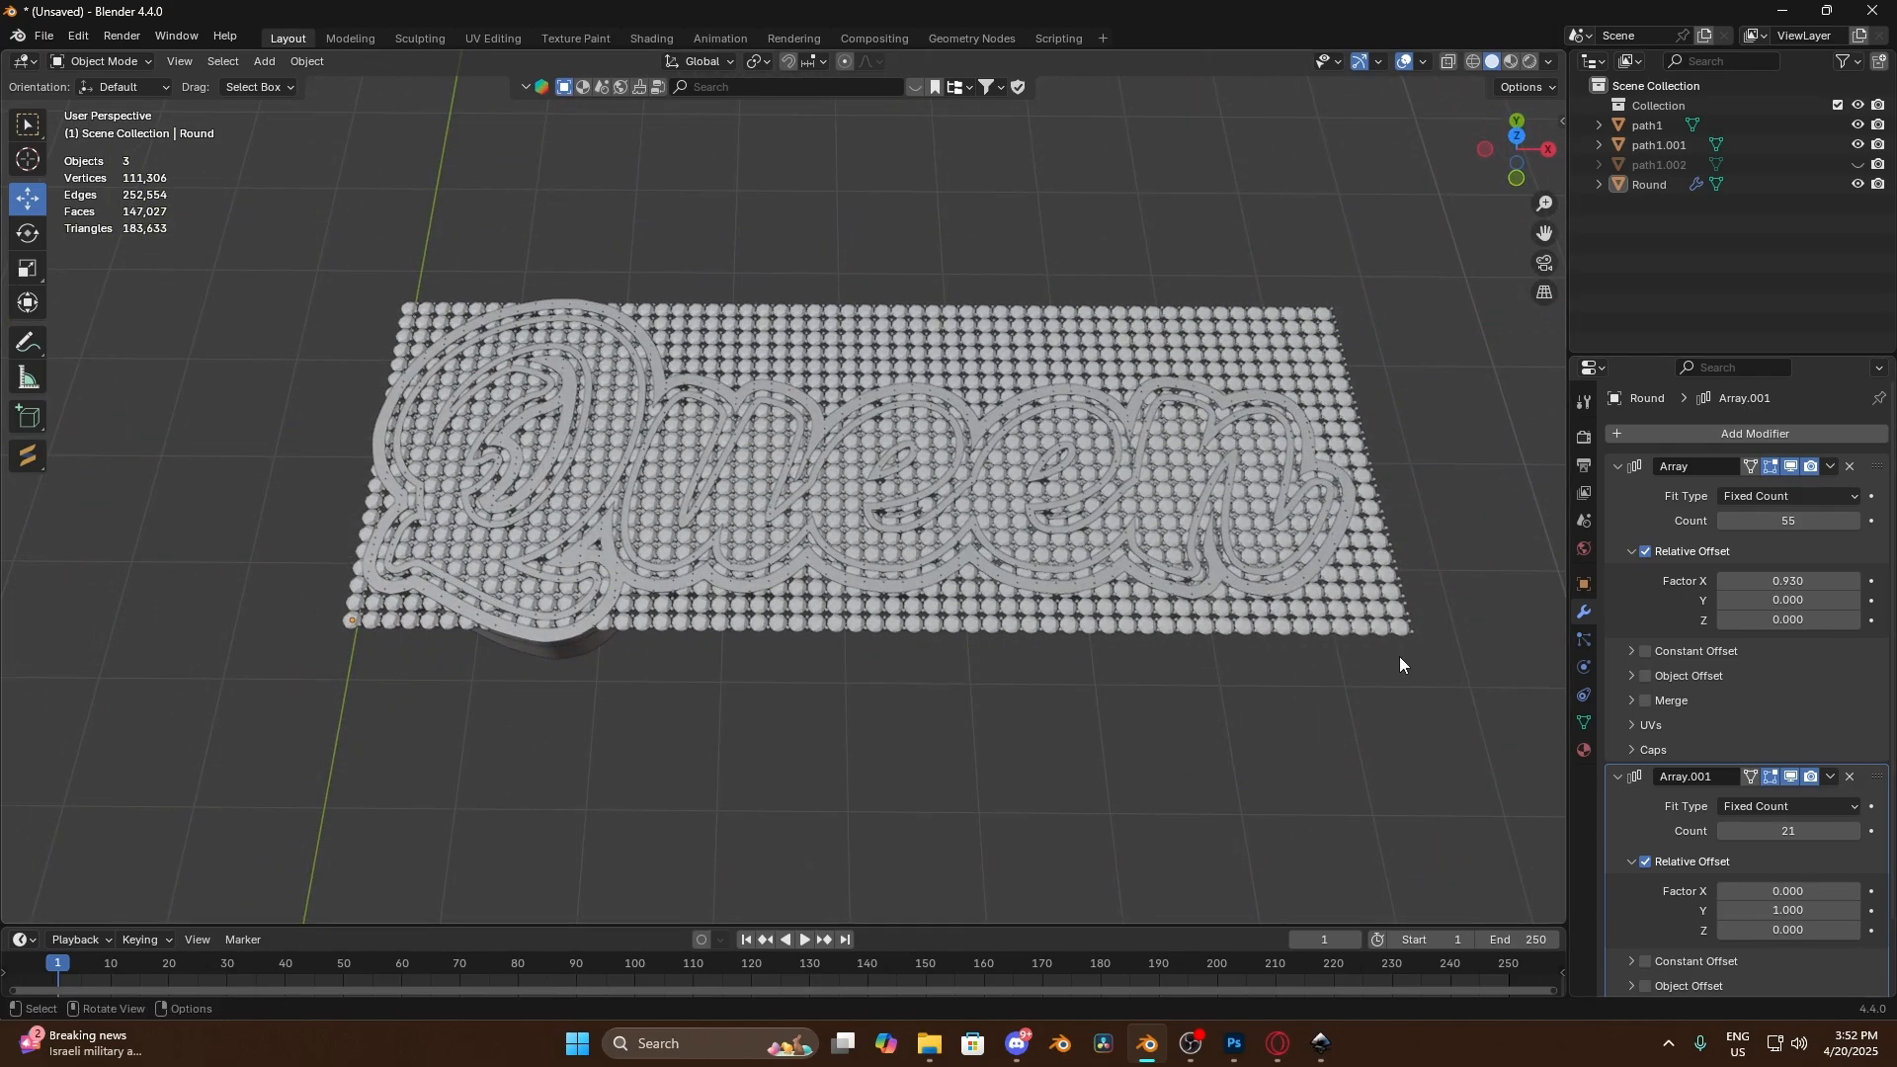
{"action": "left_click", "coordinate": [1825, 476]}
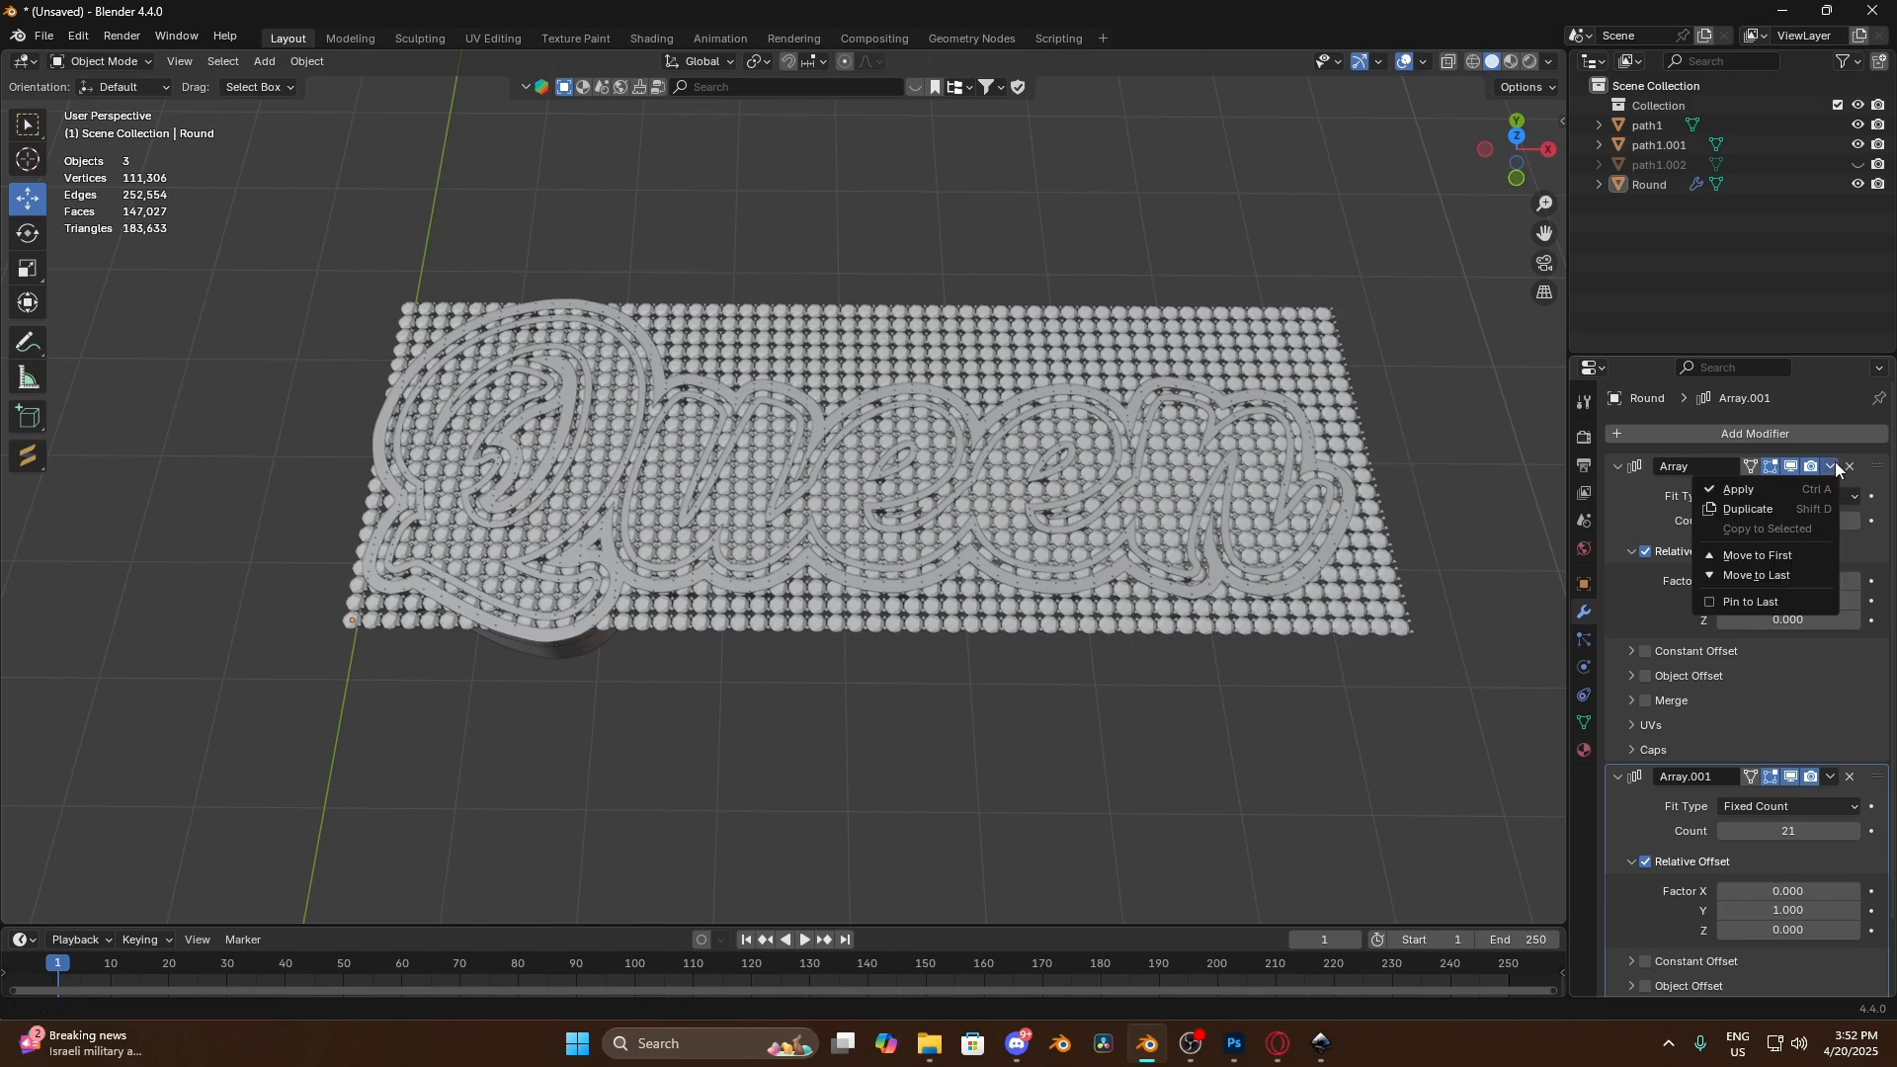
{"action": "left_click", "coordinate": [1802, 494]}
{"action": "left_click", "coordinate": [1831, 472]}
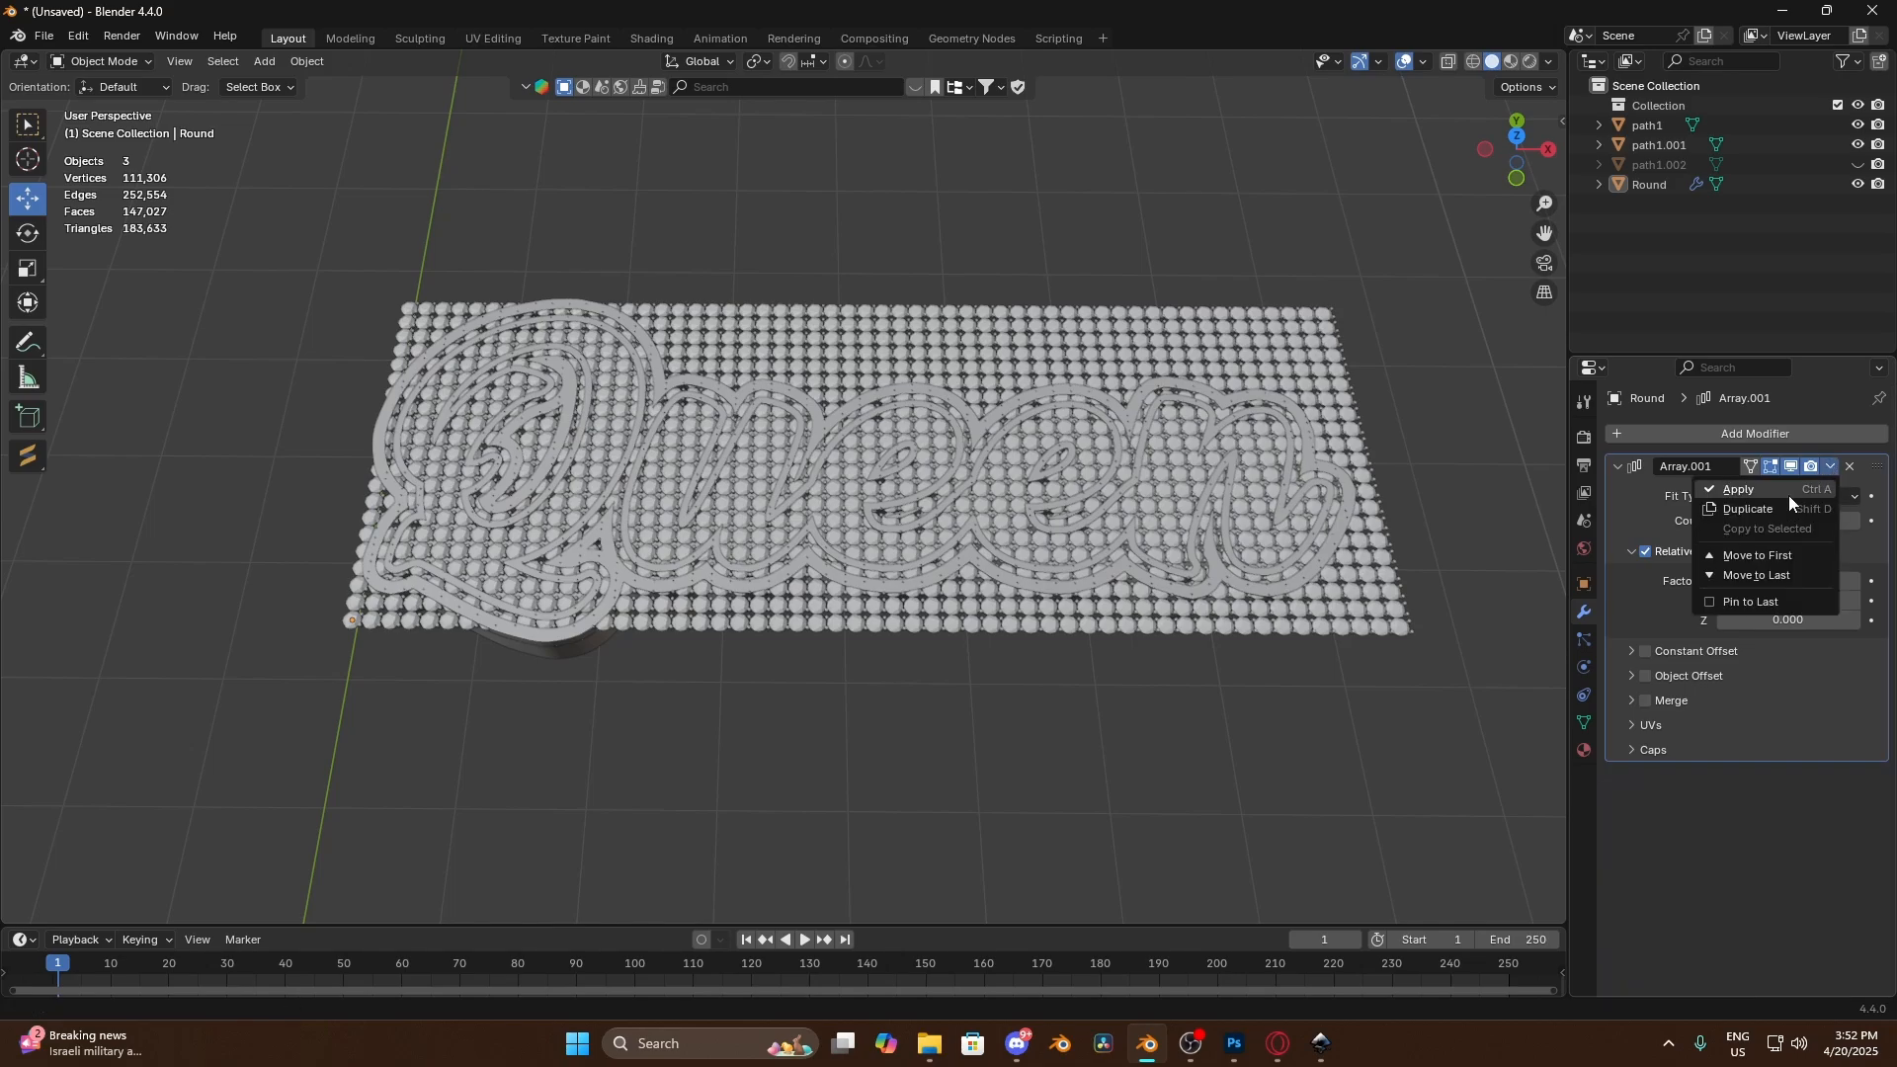
{"action": "left_click", "coordinate": [1788, 495]}
Hide path1 and path1.001, and unhide path1.002
{"action": "scroll", "coordinate": [1183, 627], "scroll_direction": "up", "scroll_amount": 5}
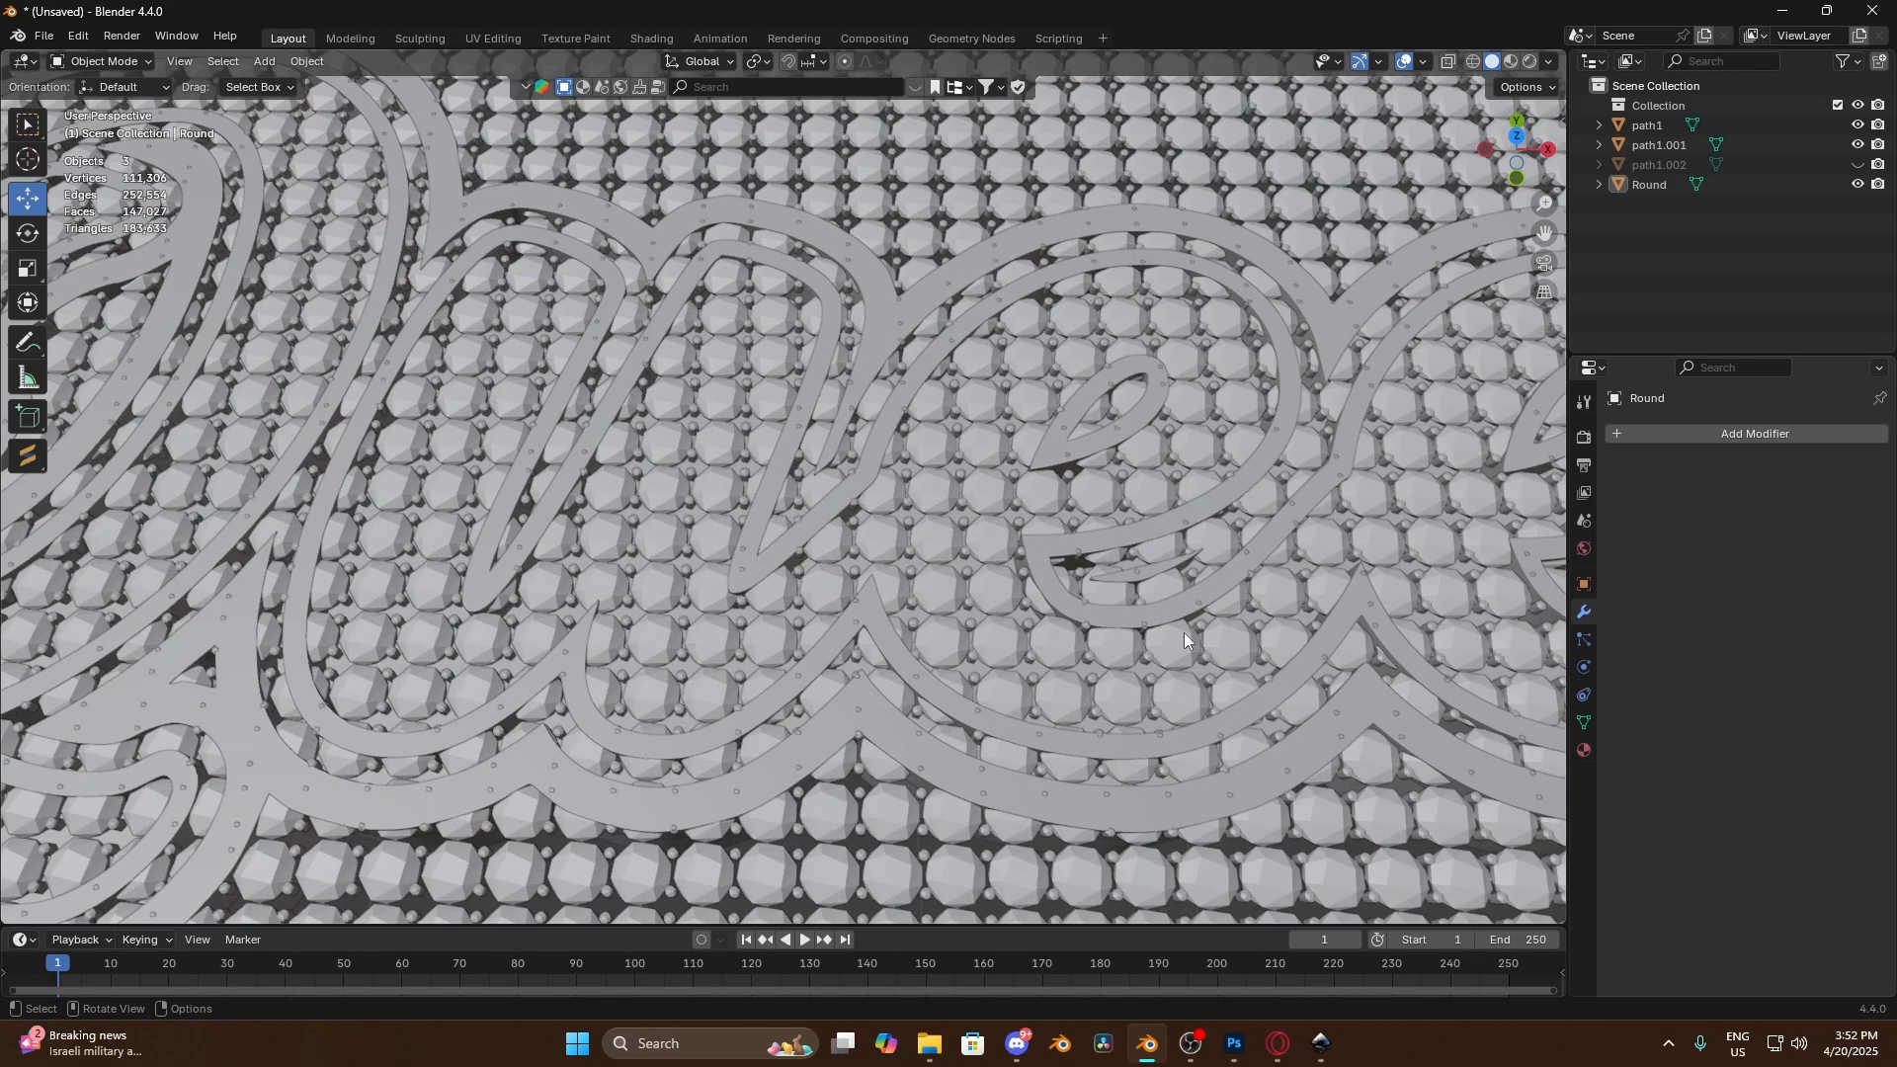
{"action": "scroll", "coordinate": [1154, 645], "scroll_direction": "down", "scroll_amount": 5}
{"action": "middle_click_drag", "start_coordinate": [958, 672], "coordinate": [970, 656]}
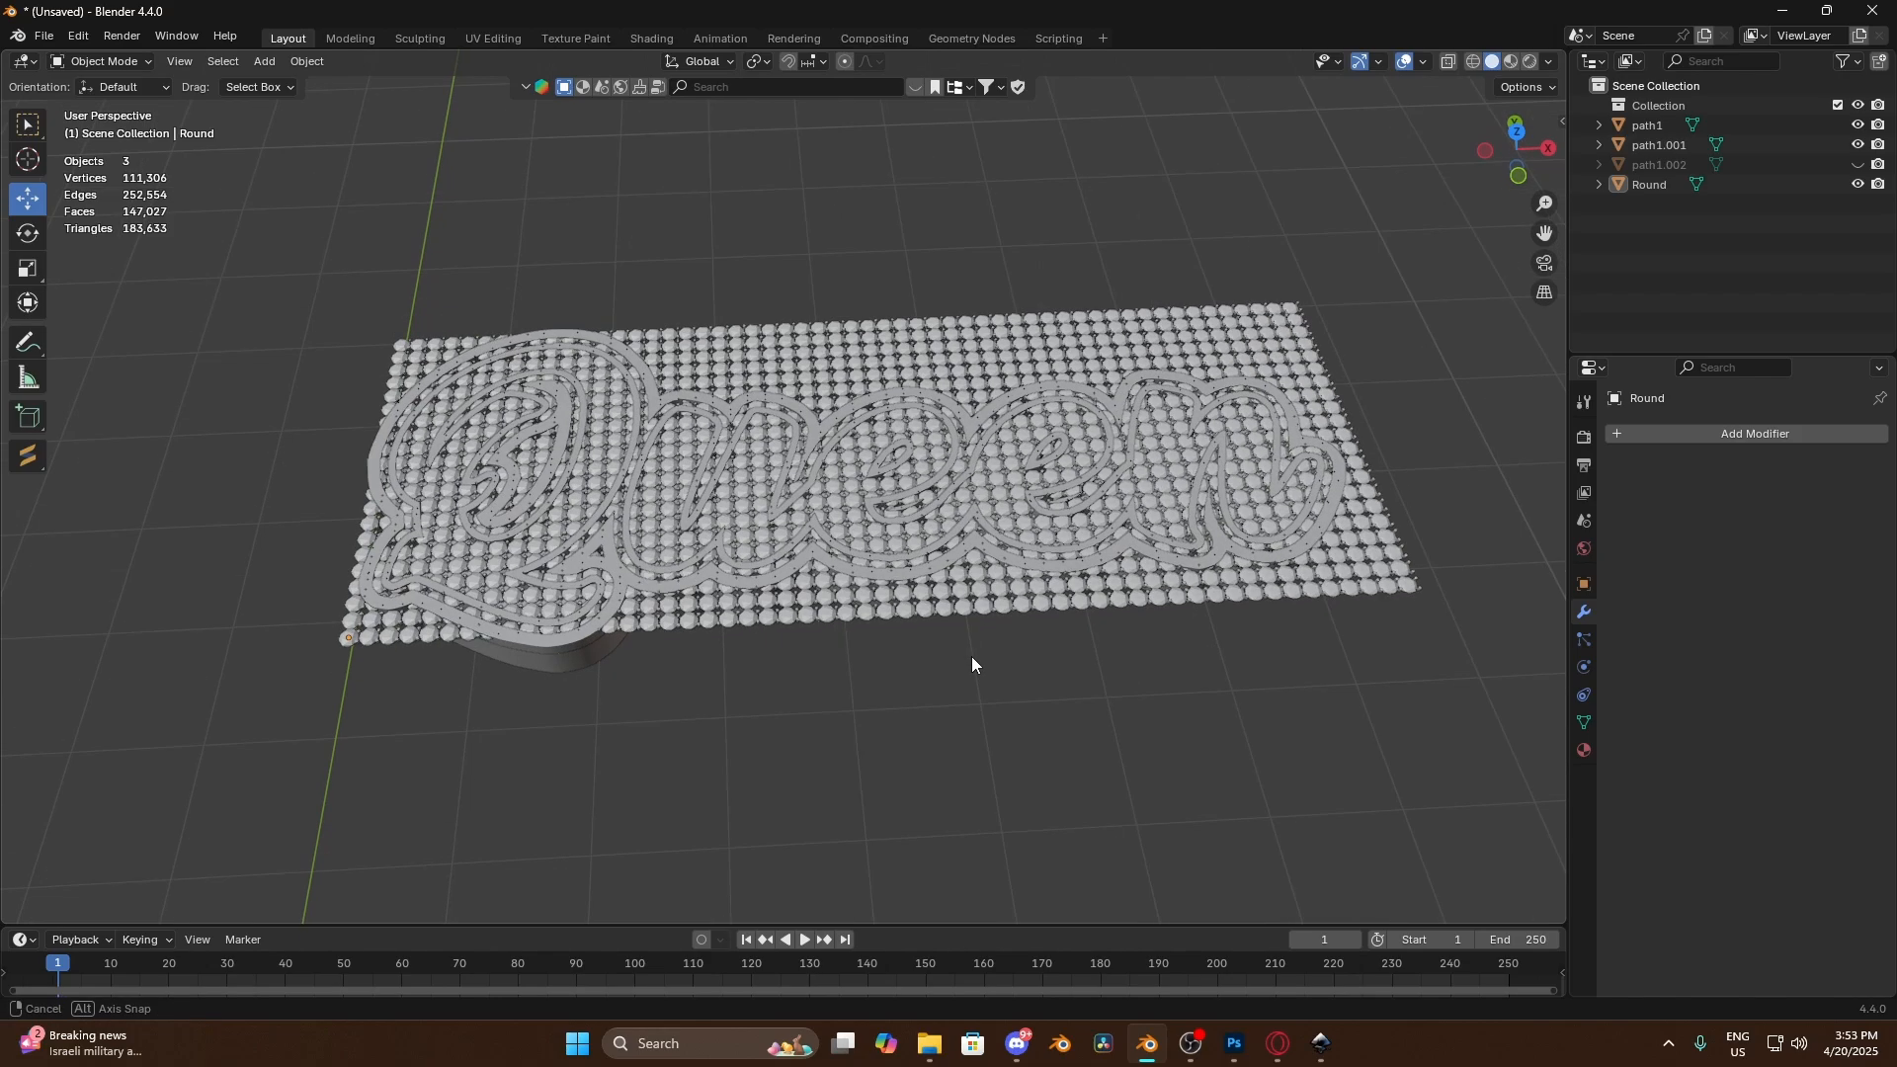
{"action": "left_click", "coordinate": [1858, 125]}
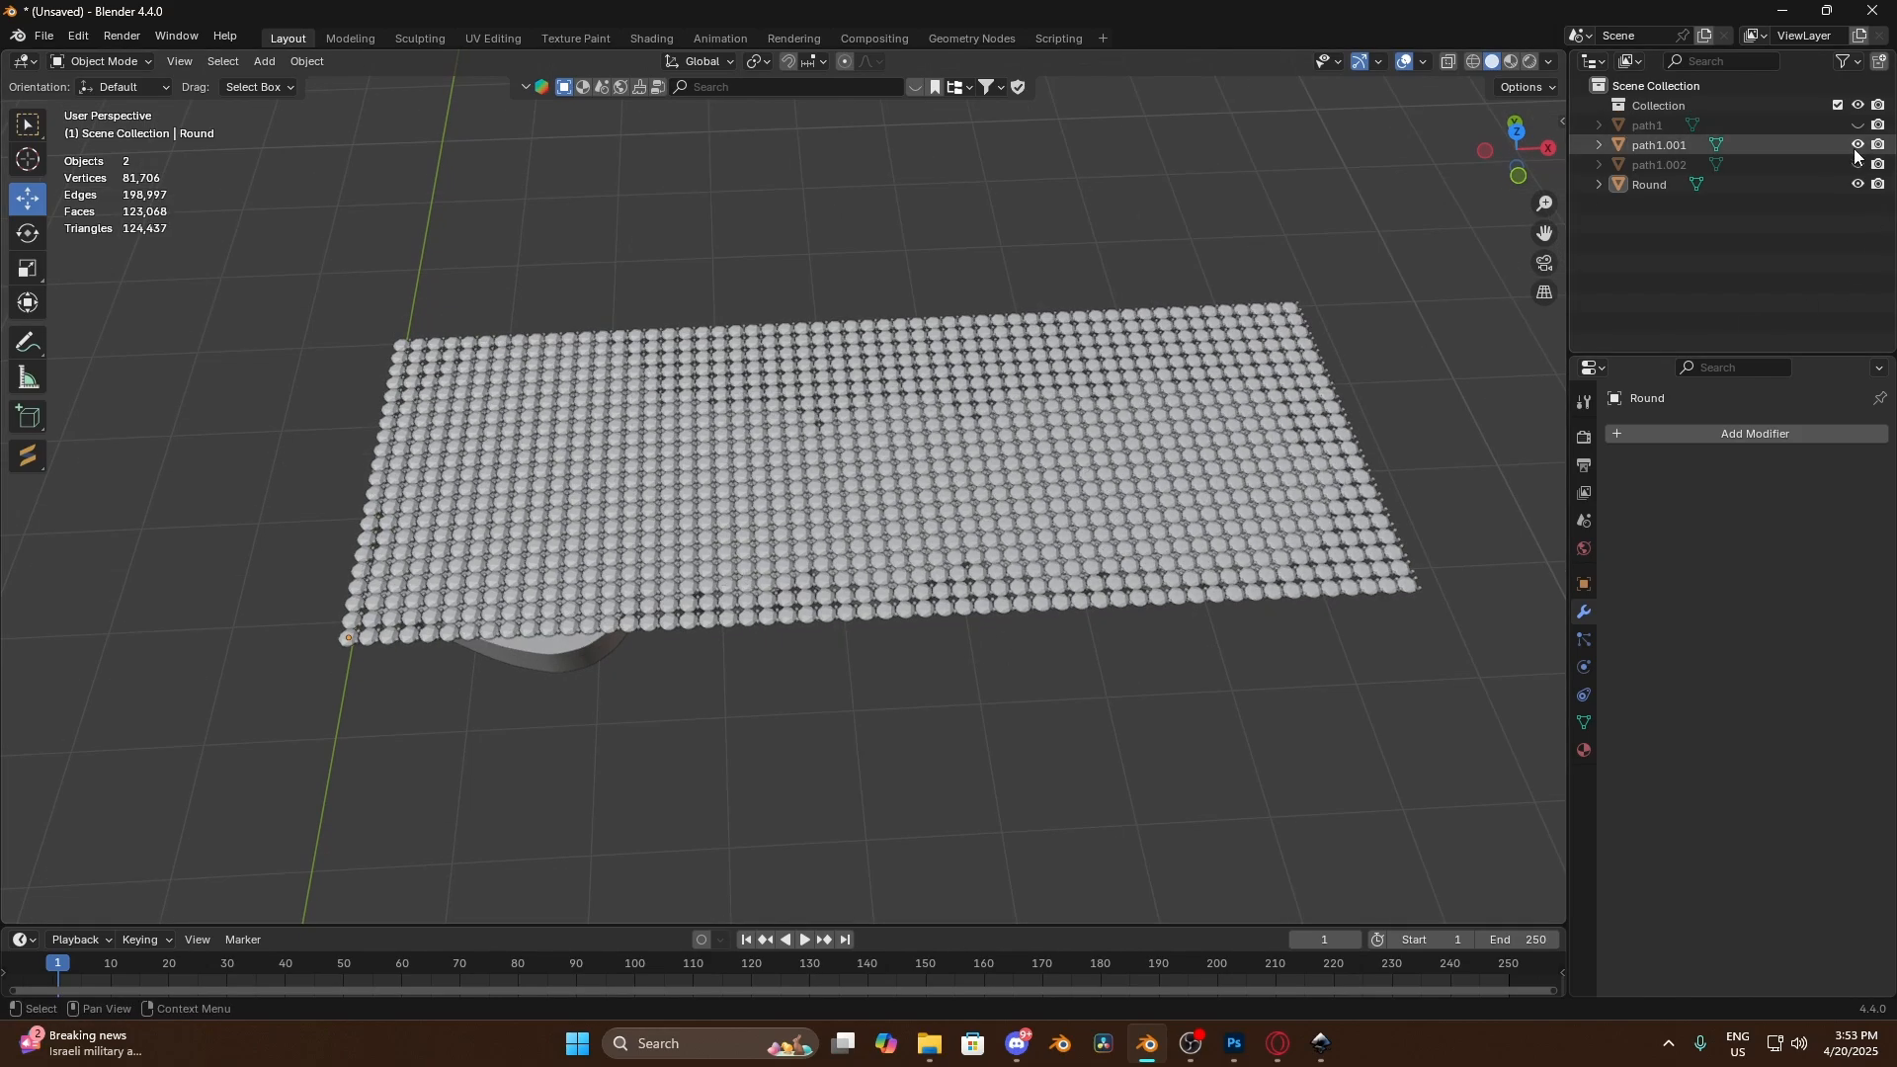
{"action": "left_click", "coordinate": [1858, 145]}
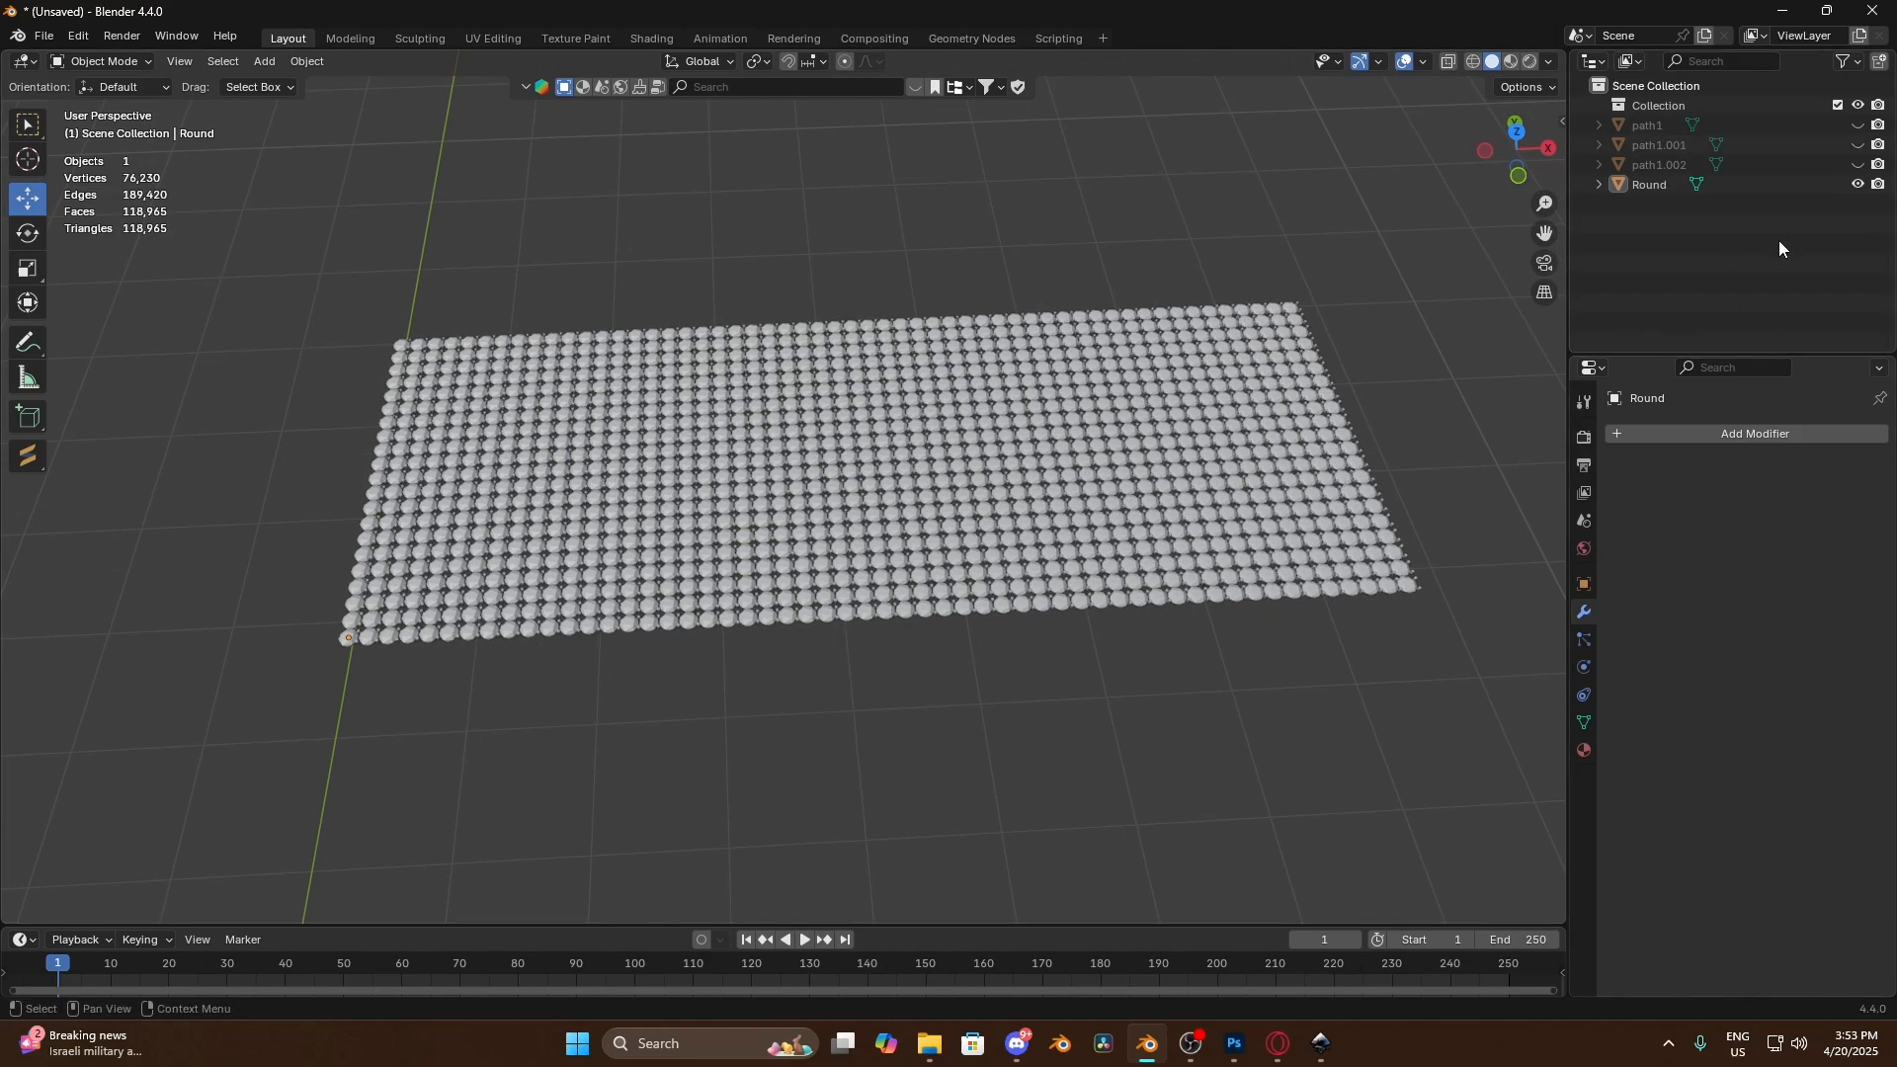
{"action": "left_click", "coordinate": [1859, 165]}
Select the Round stone grid and add a Boolean modifier to it
{"action": "middle_click_drag", "start_coordinate": [1160, 613], "coordinate": [975, 536]}
{"action": "scroll", "coordinate": [1032, 492], "scroll_direction": "up", "scroll_amount": 3}
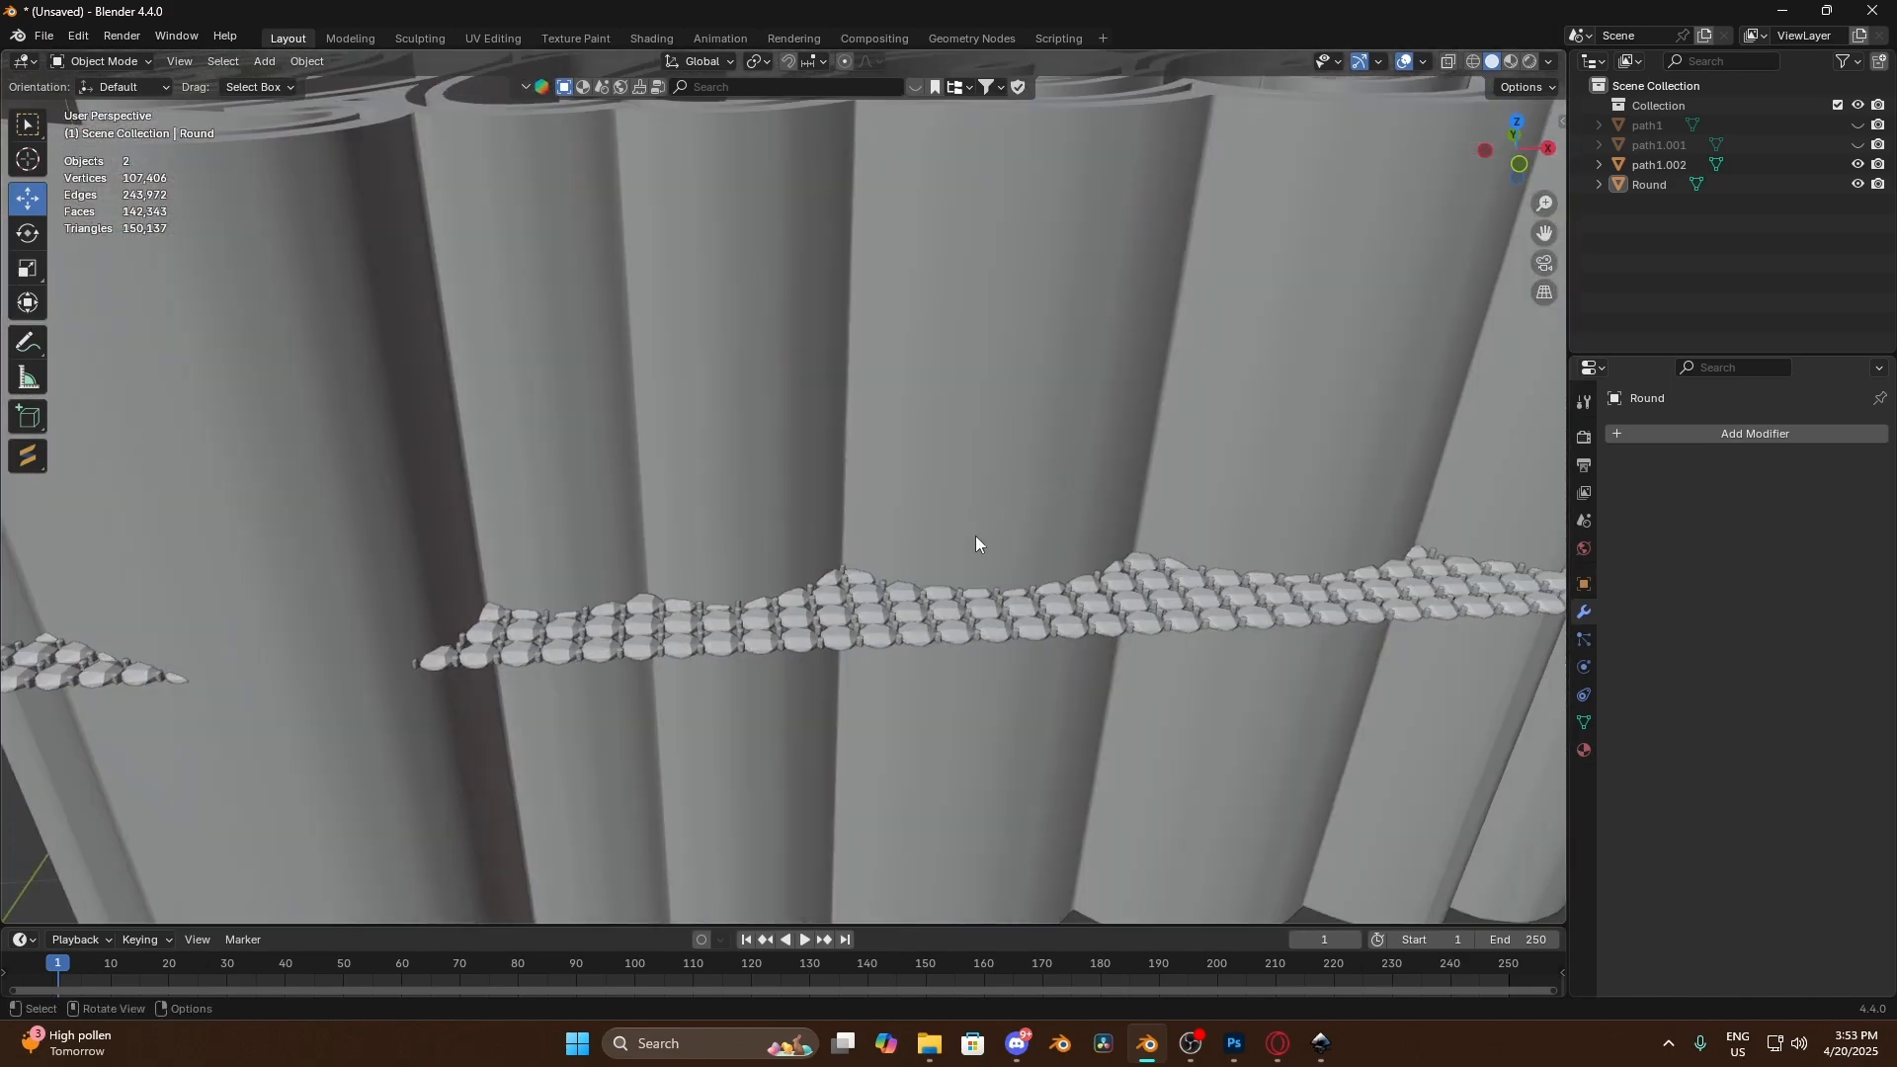
{"action": "left_click", "coordinate": [905, 619]}
{"action": "middle_click_drag", "start_coordinate": [905, 619], "coordinate": [1009, 551]}
{"action": "scroll", "coordinate": [1009, 551], "scroll_direction": "down", "scroll_amount": 3}
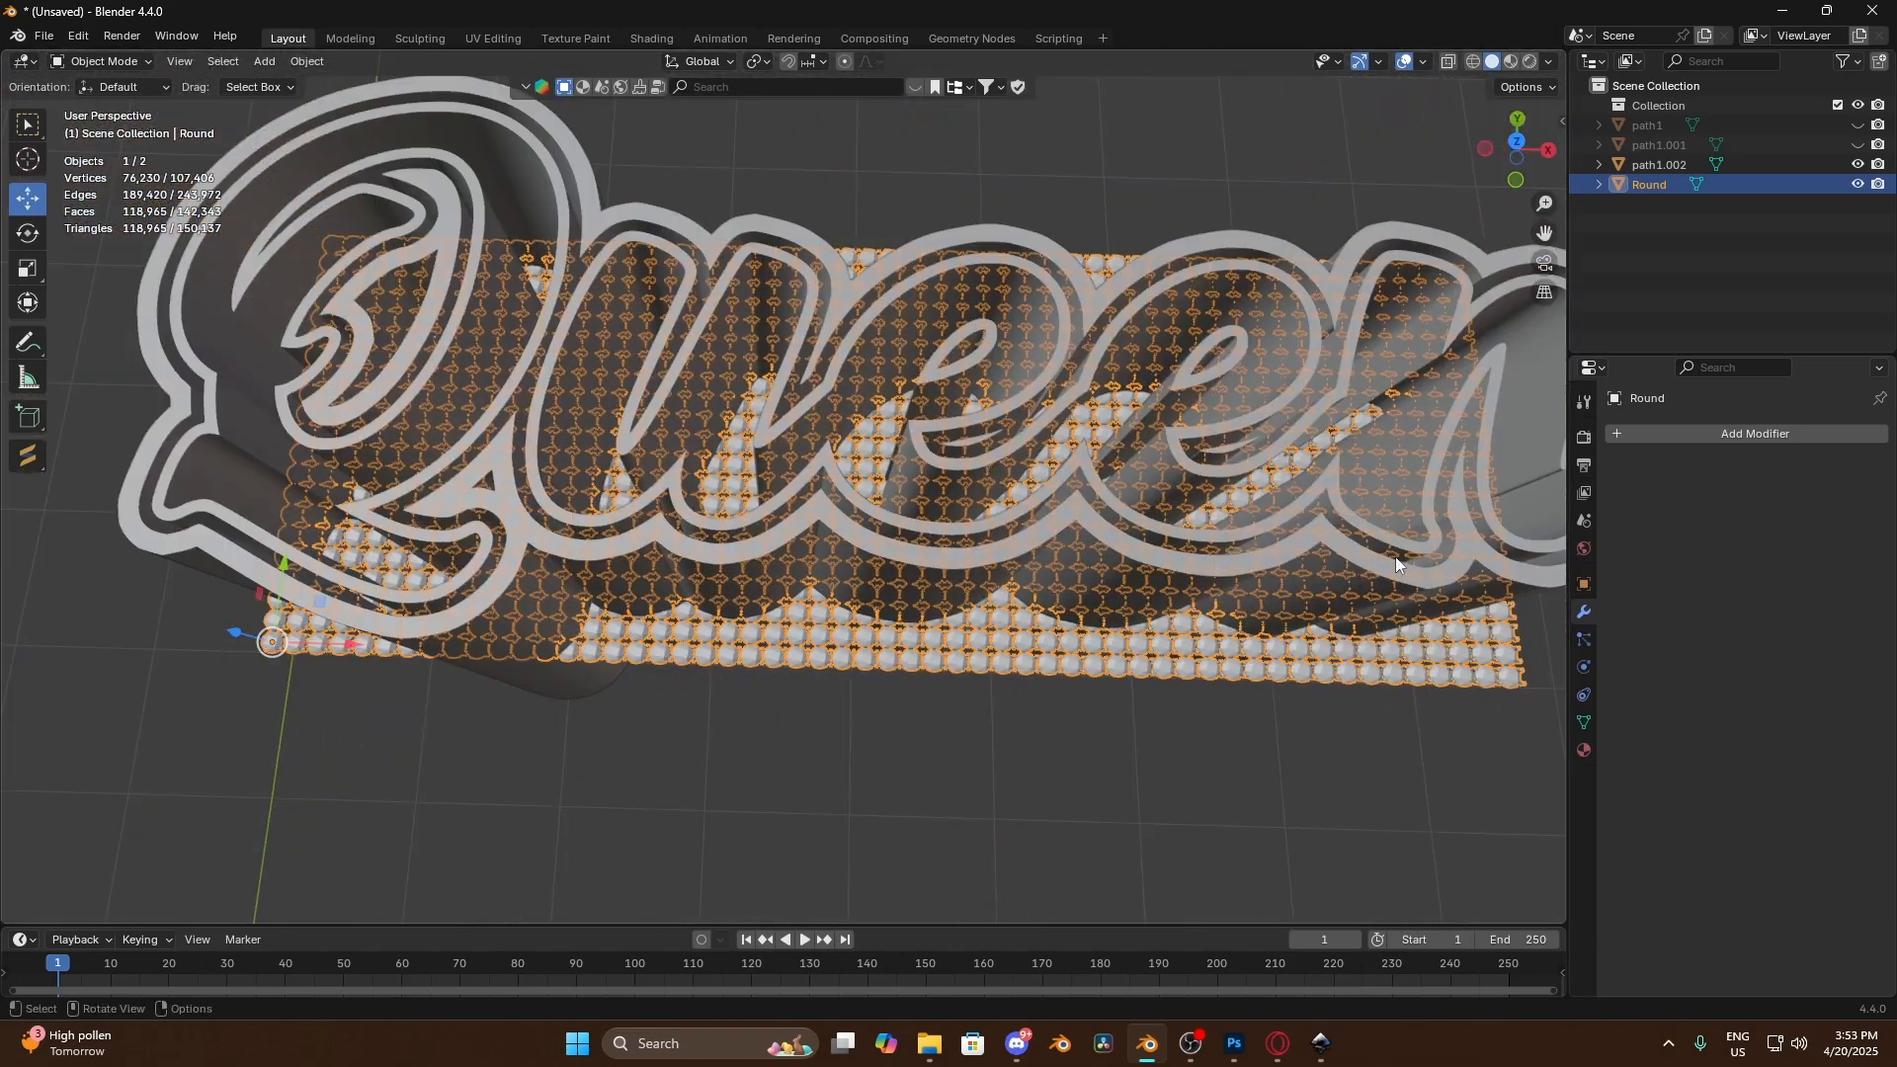
{"action": "left_click", "coordinate": [1723, 432]}
{"action": "mouse_move", "coordinate": [1722, 423]}
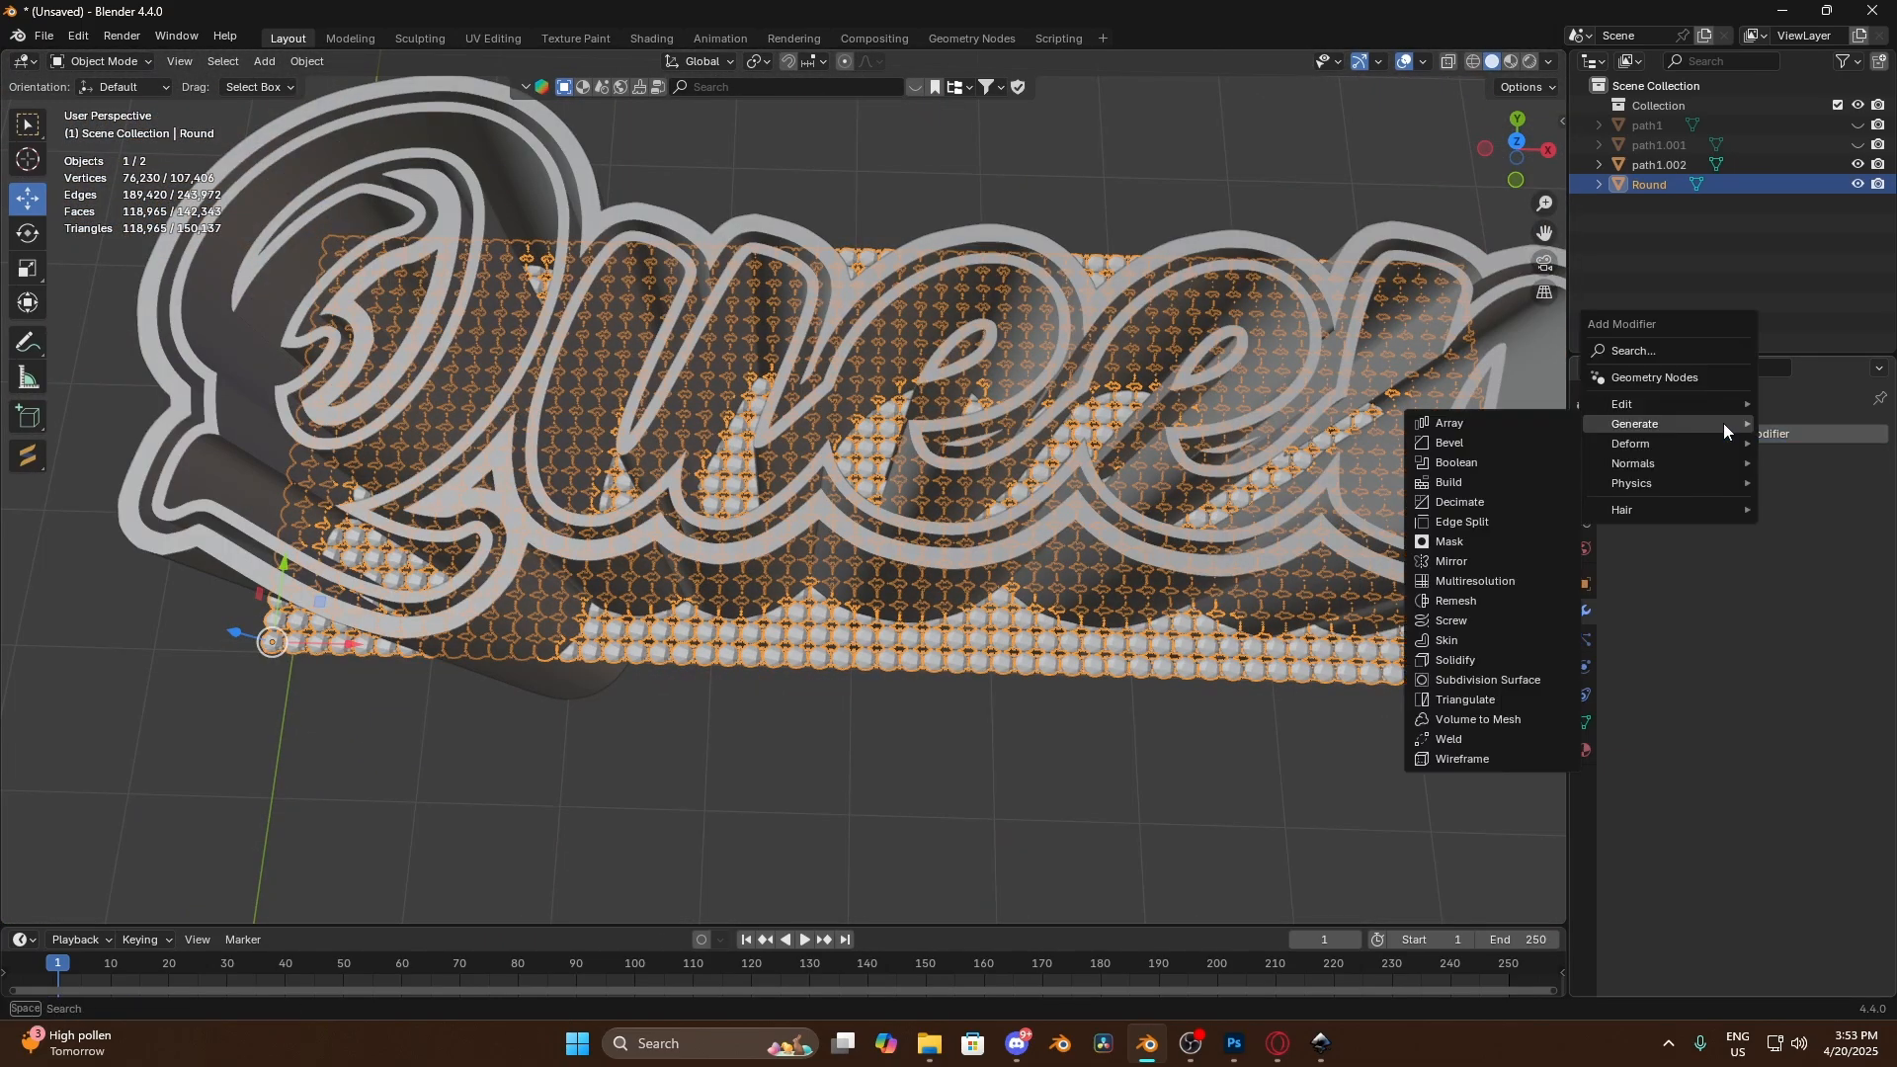
{"action": "left_click", "coordinate": [1512, 462]}
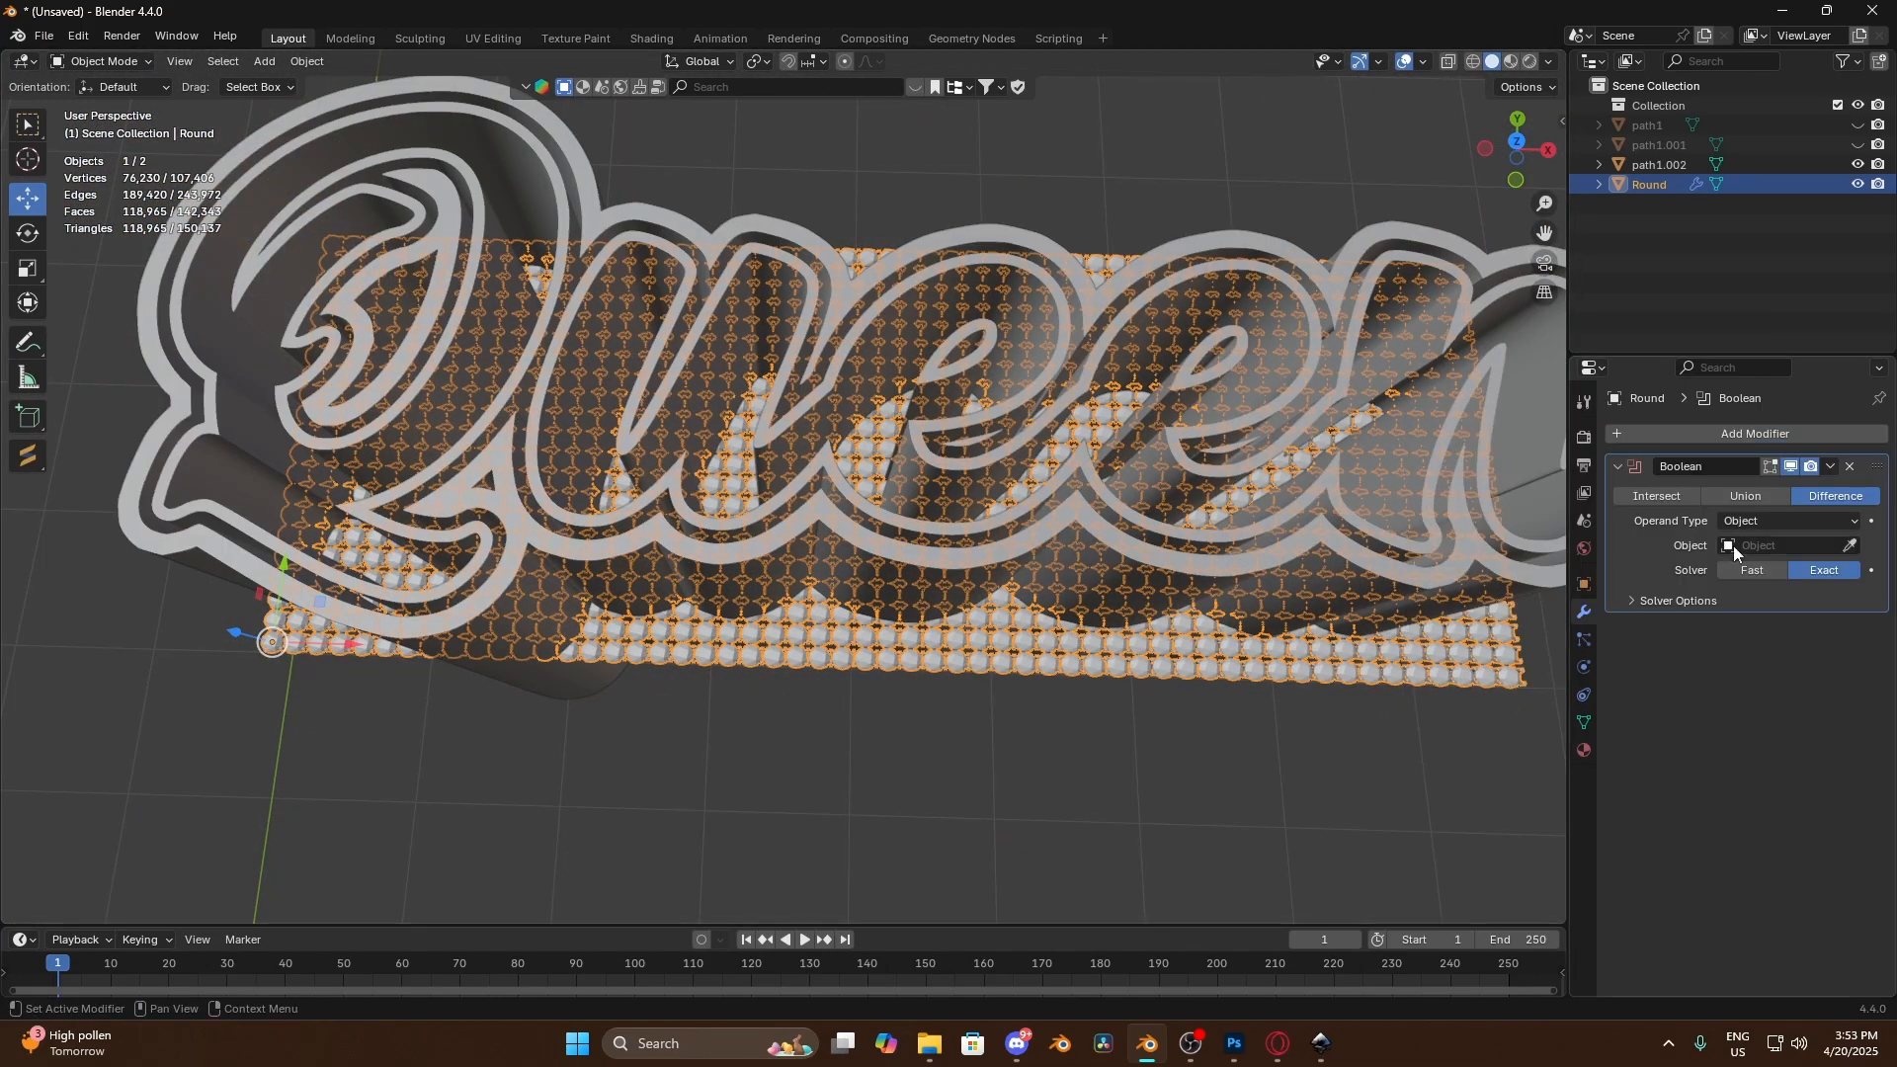
Pick path1.002 as the object of the Round grid's Difference Boolean, and hide path1.002 to reveal the cut stones
{"action": "left_click", "coordinate": [1850, 546]}
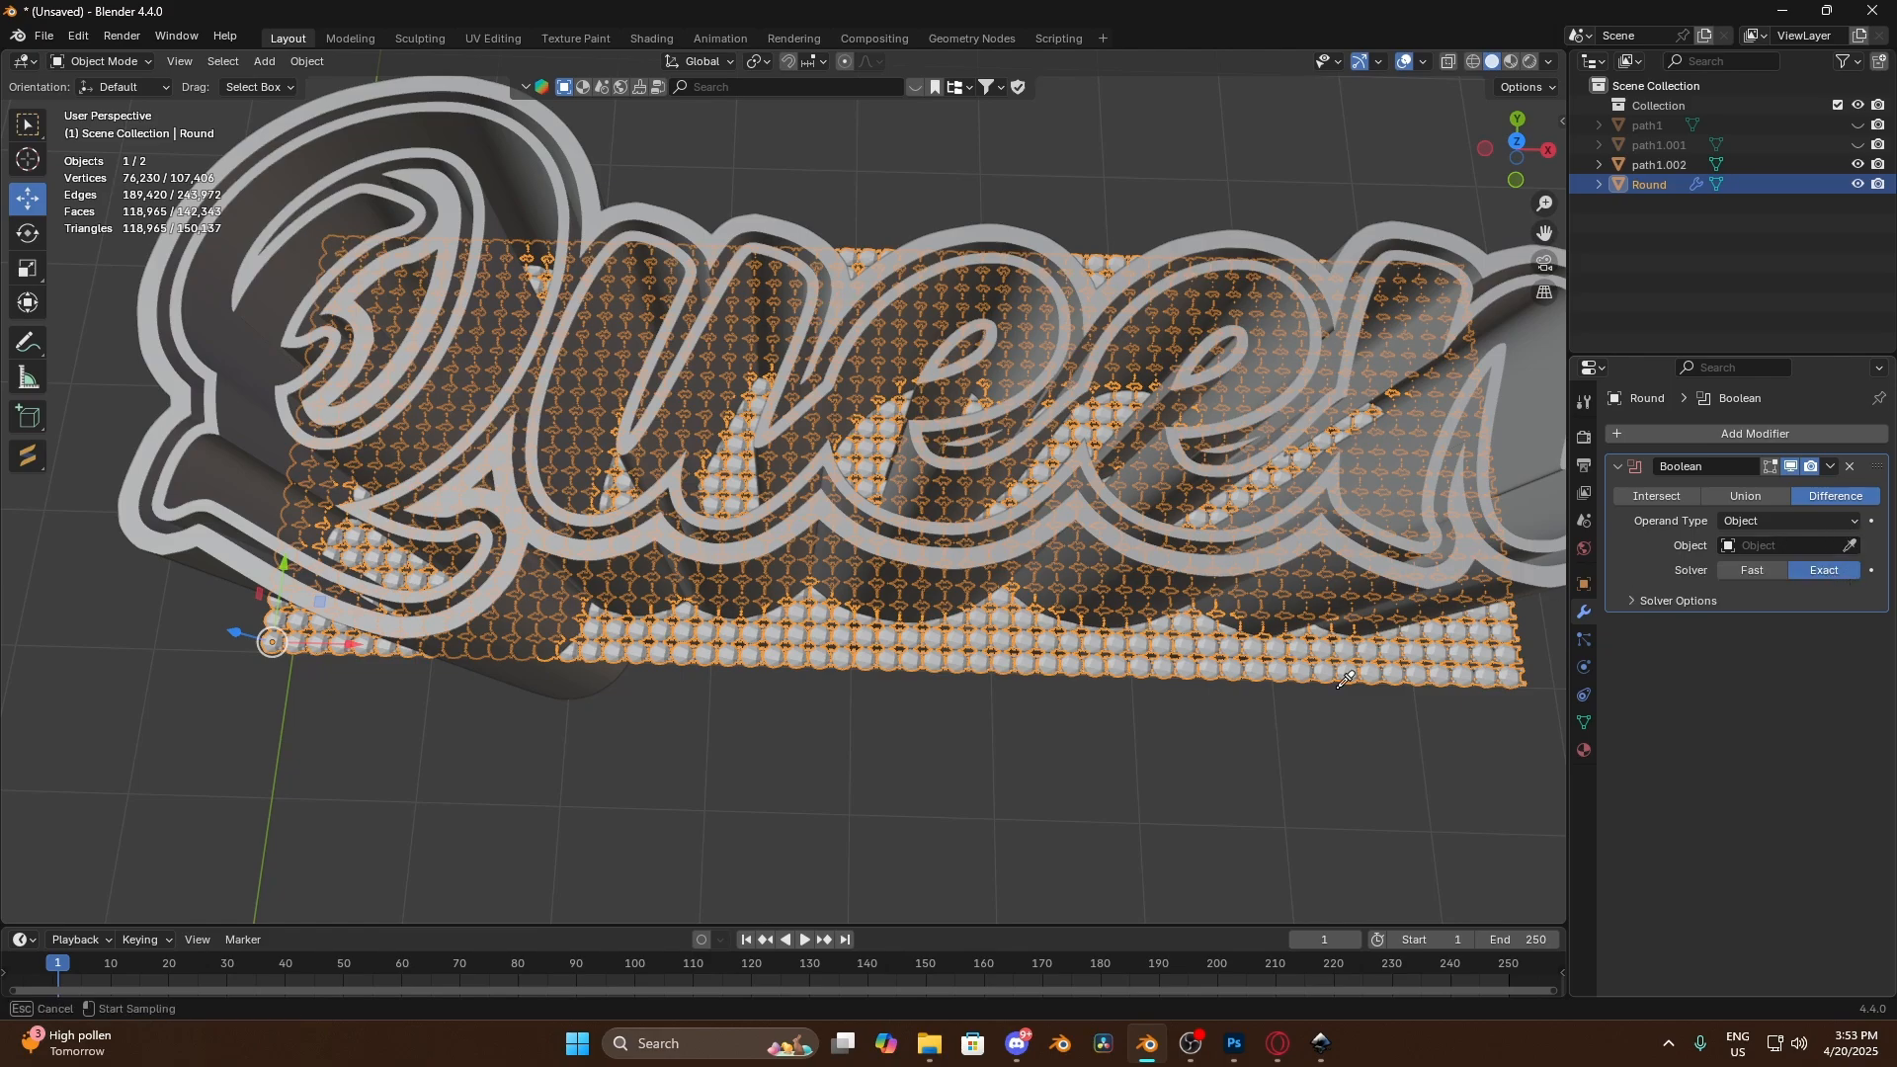
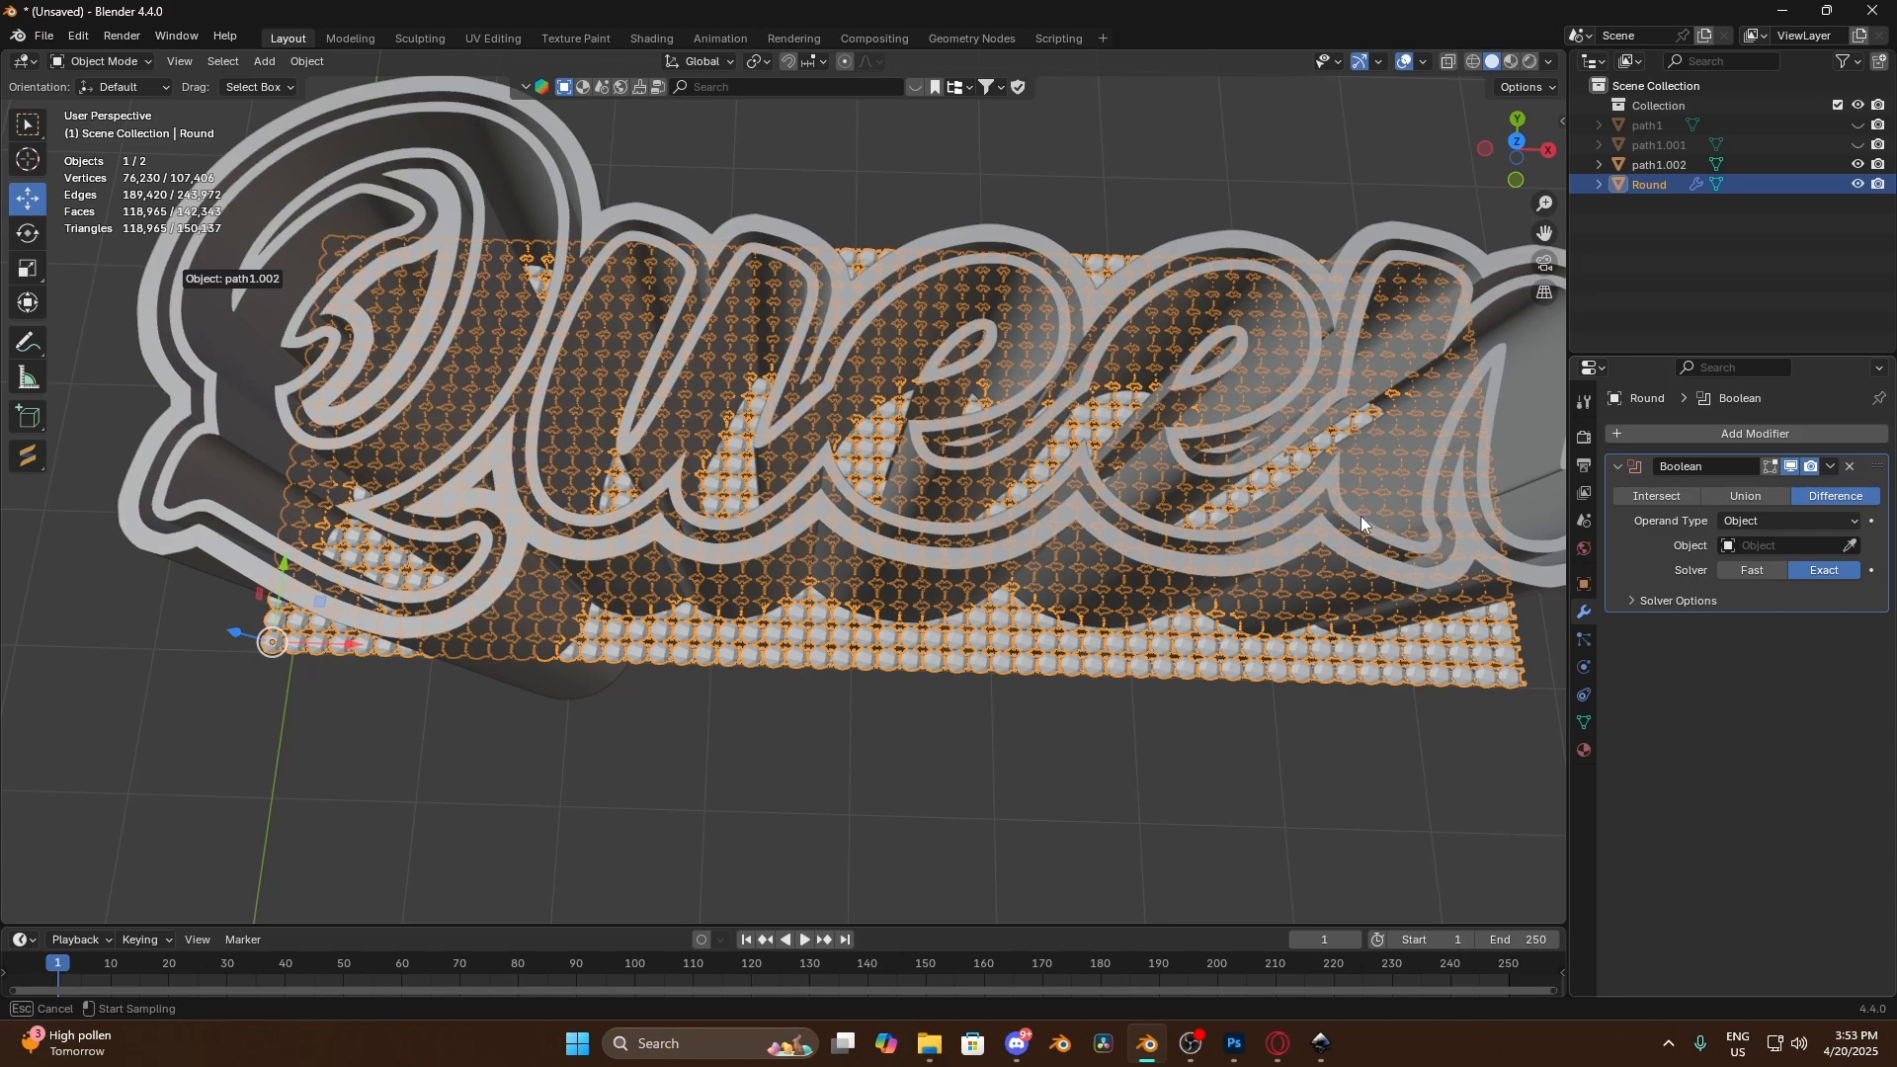
{"action": "left_click", "coordinate": [168, 265]}
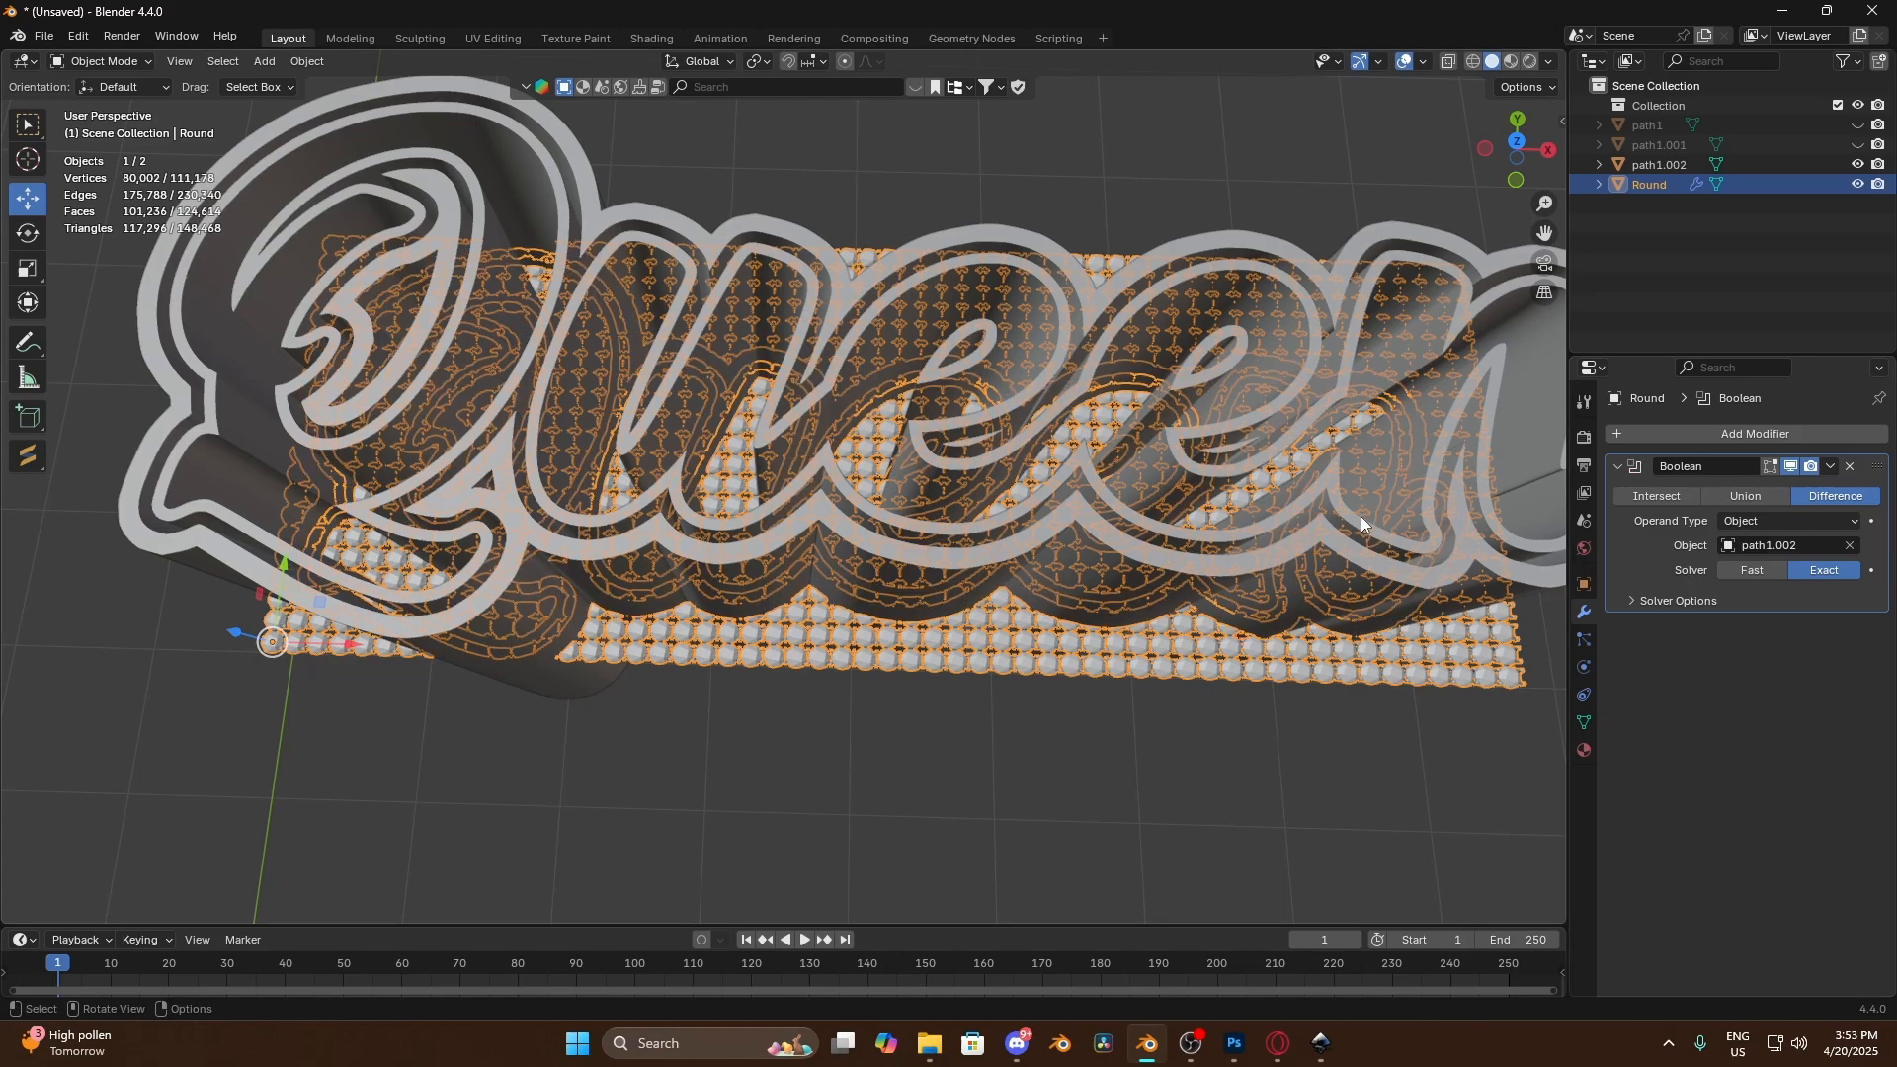
{"action": "left_click", "coordinate": [1857, 184]}
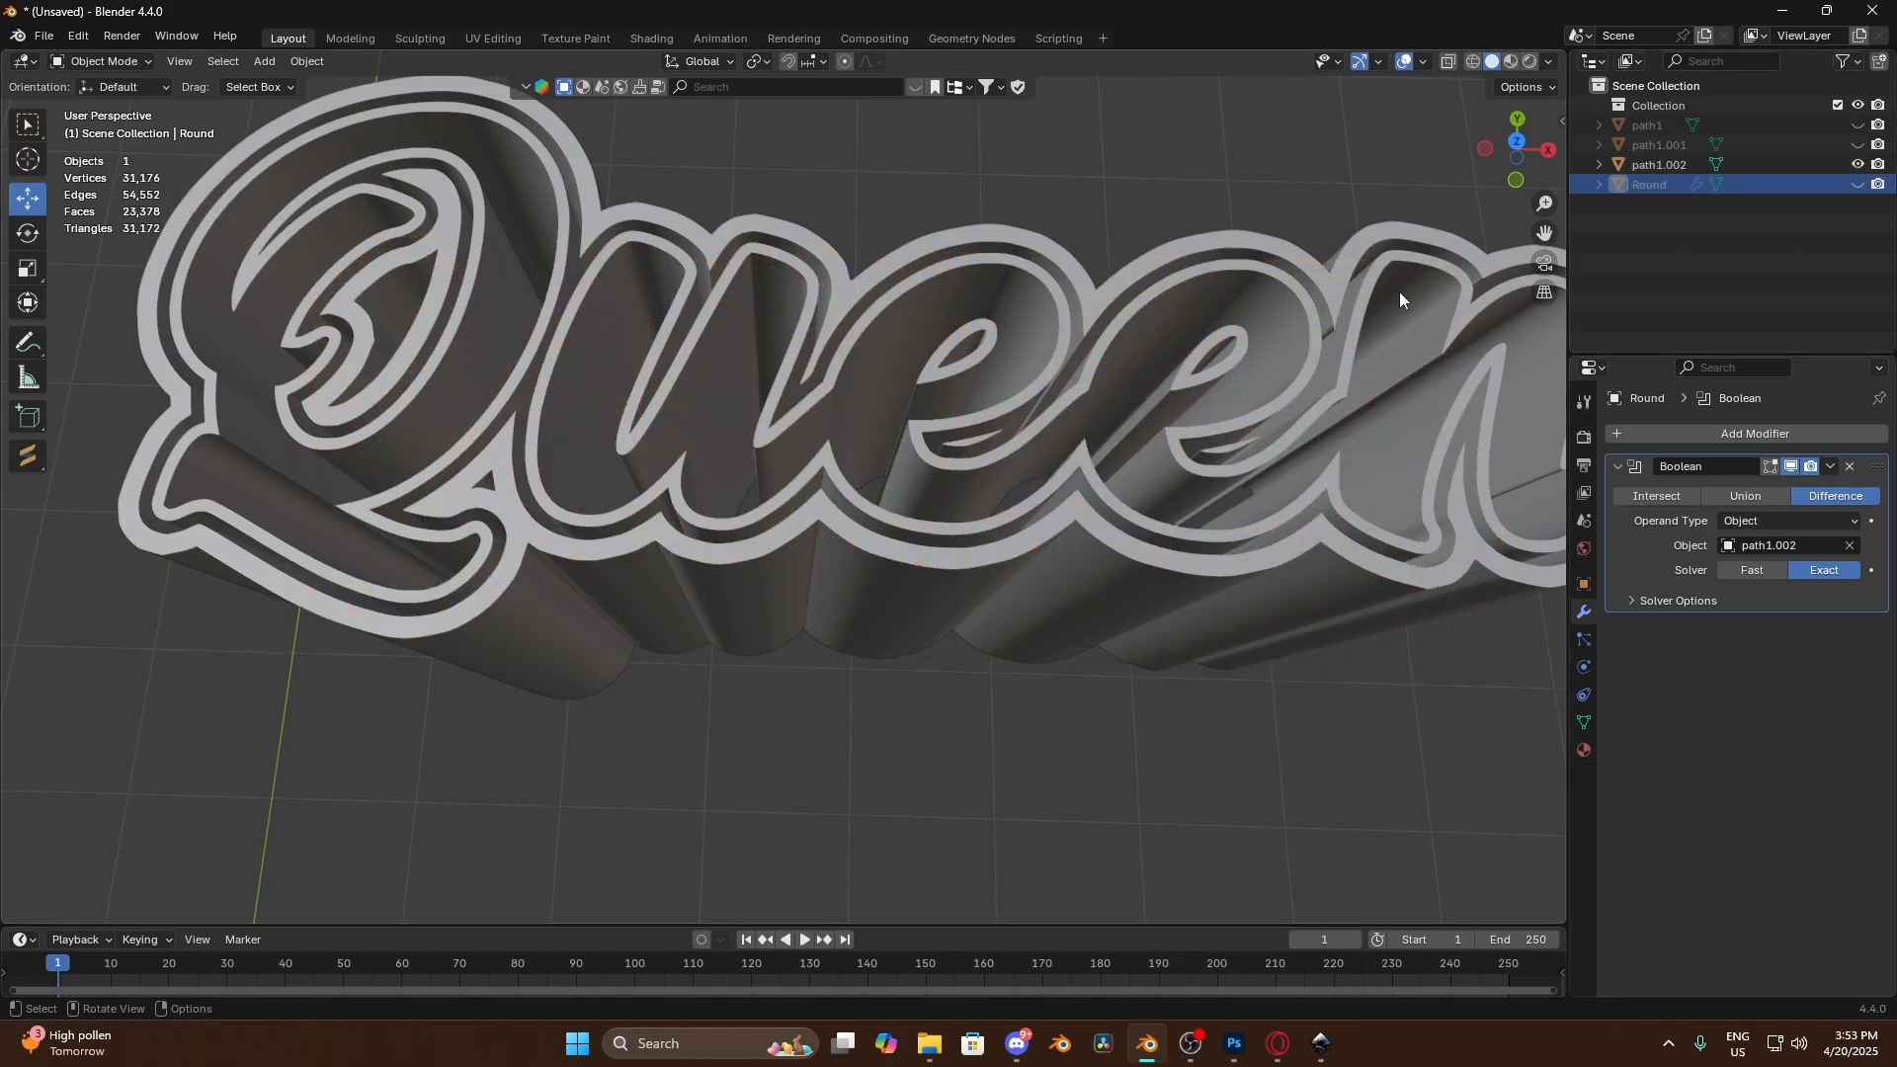
{"action": "left_click", "coordinate": [1857, 183]}
{"action": "left_click", "coordinate": [1858, 164]}
{"action": "middle_click_drag", "start_coordinate": [1274, 231], "coordinate": [1210, 277]}
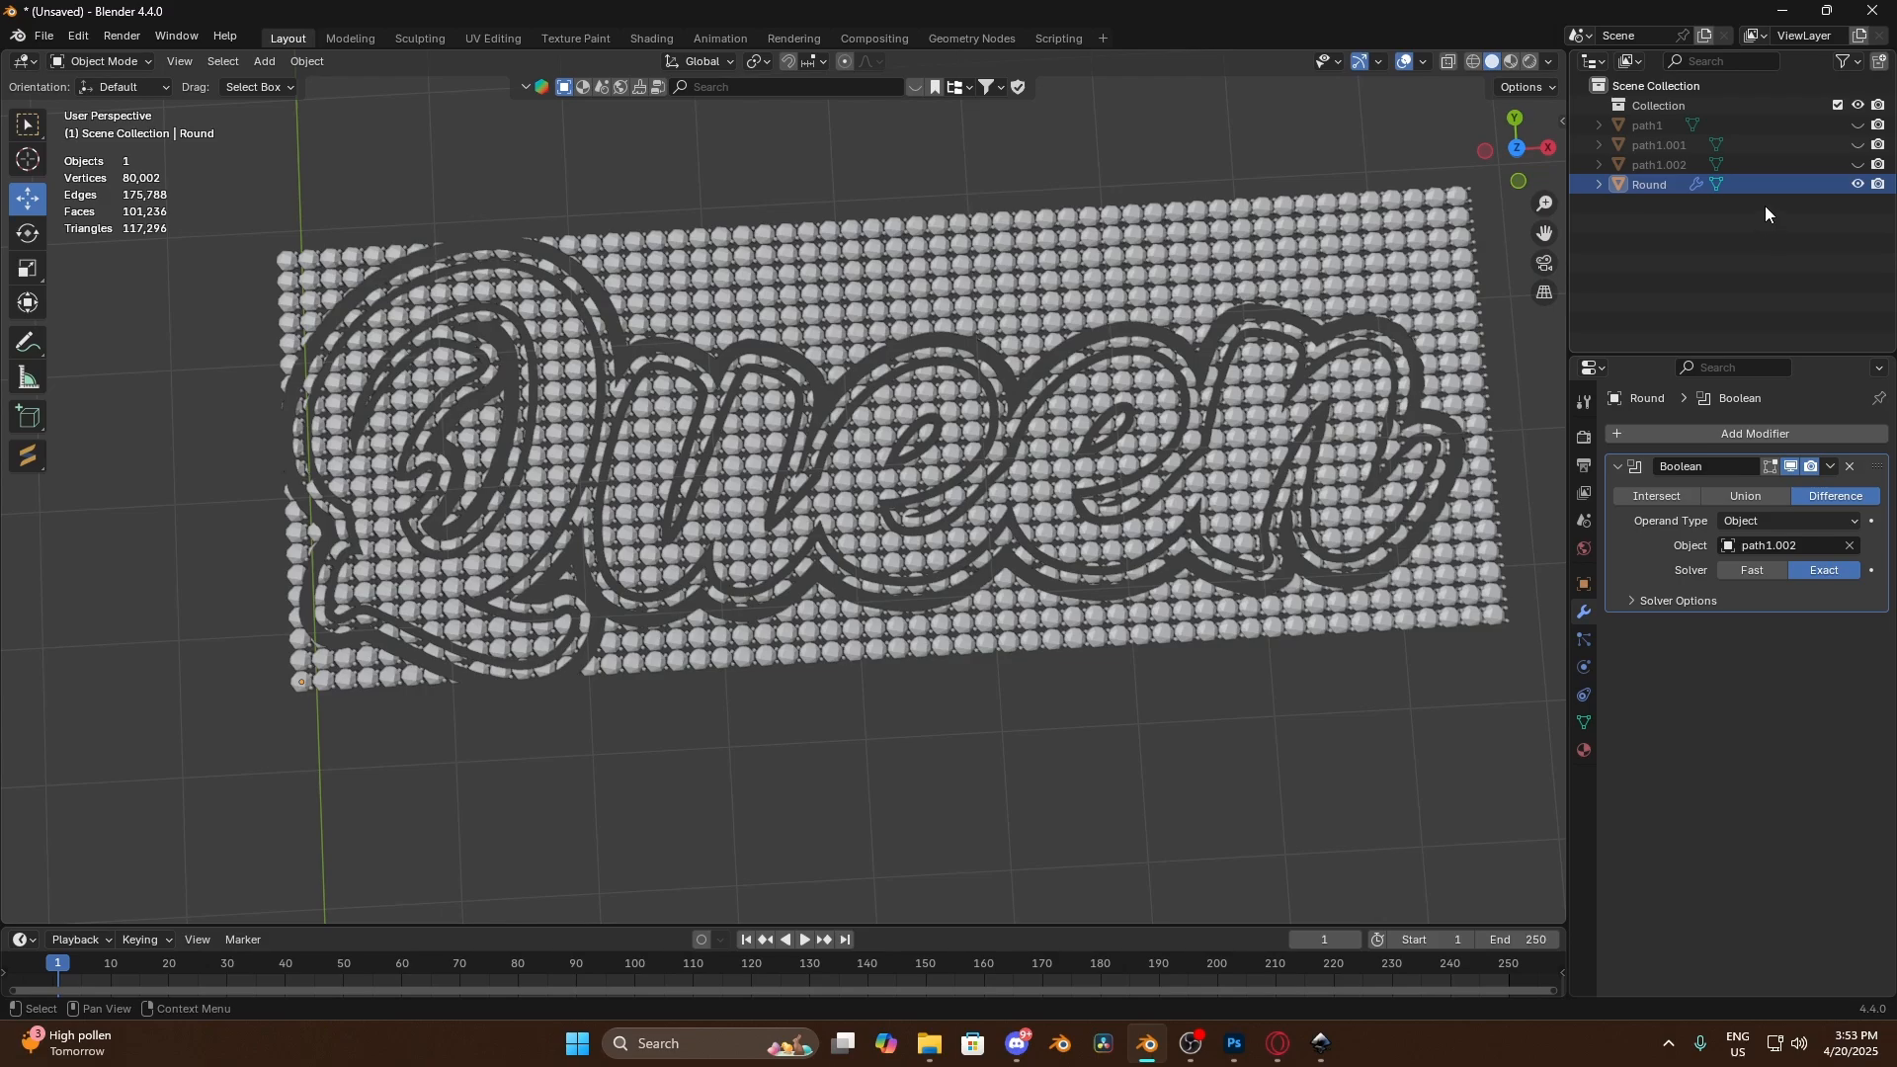
Apply the Boolean modifier on the Round stone grid
{"action": "left_click", "coordinate": [1830, 466]}
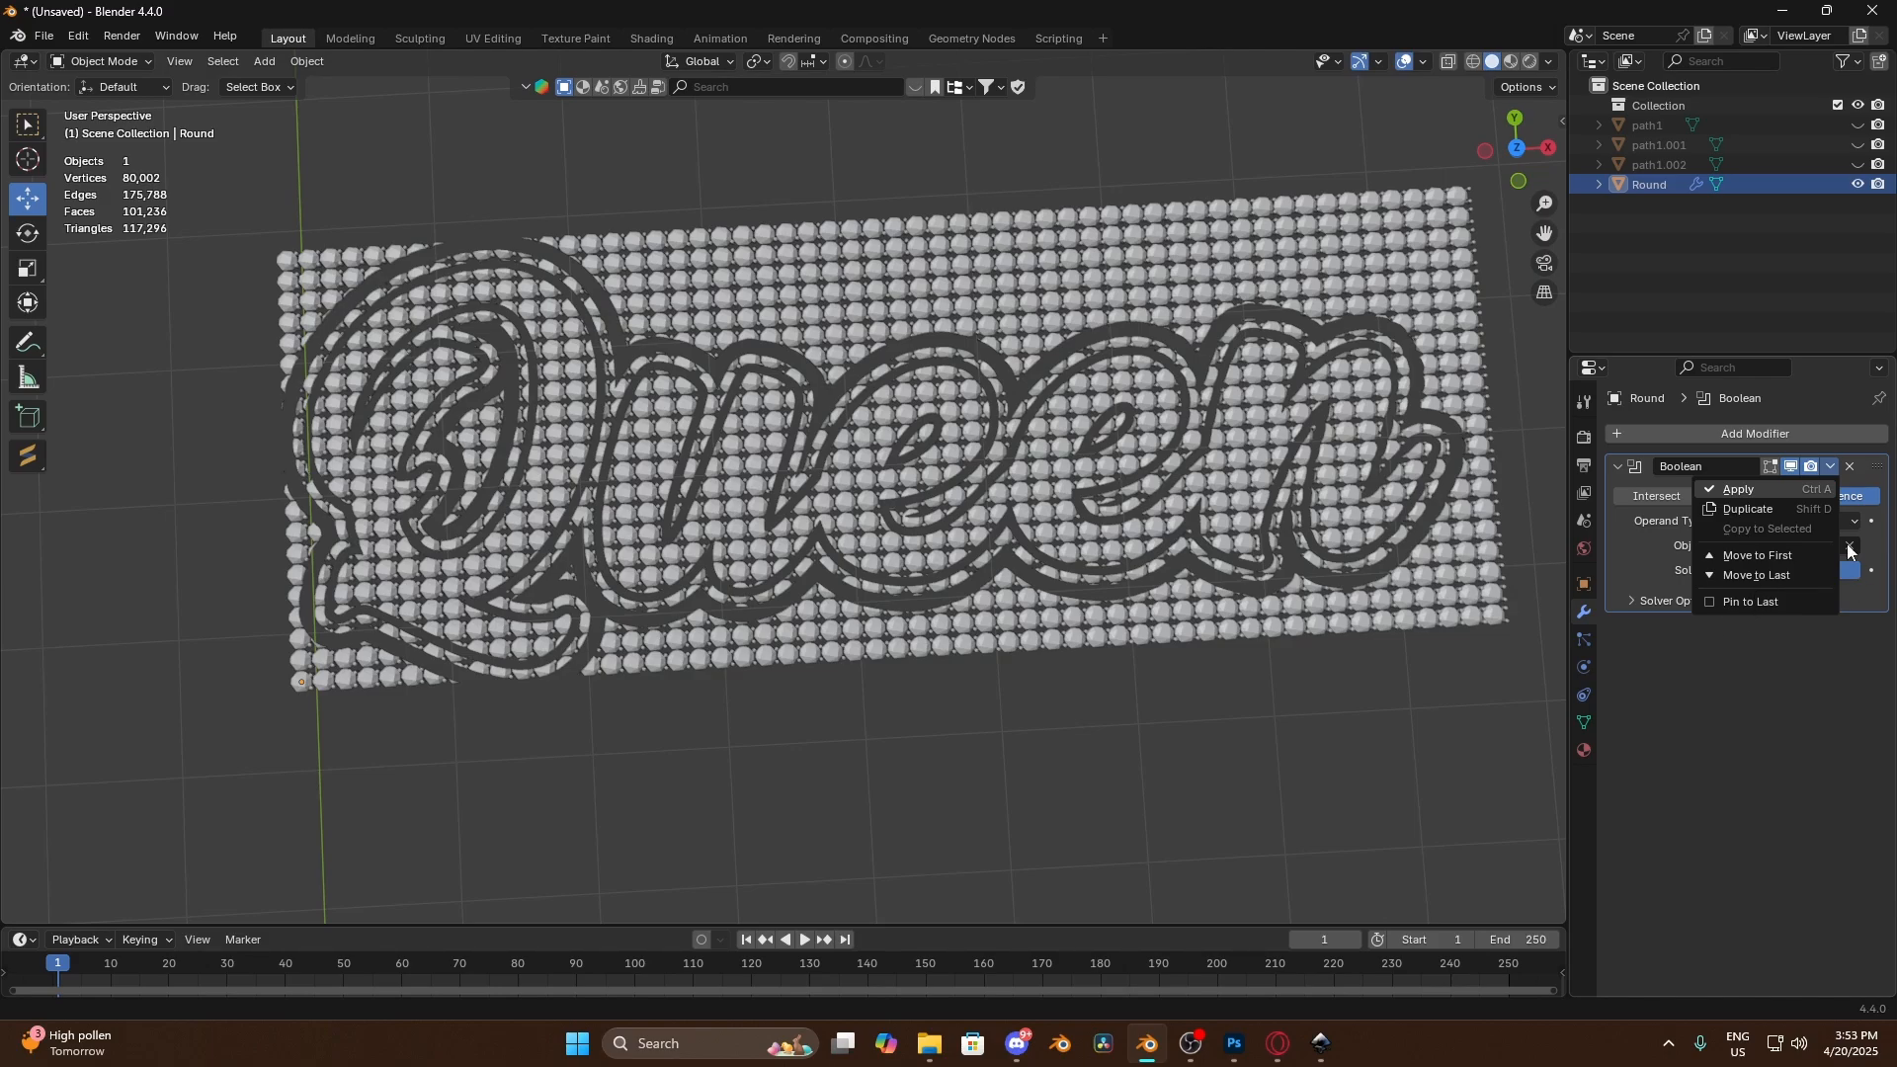
{"action": "key", "text": "ctrl+a"}
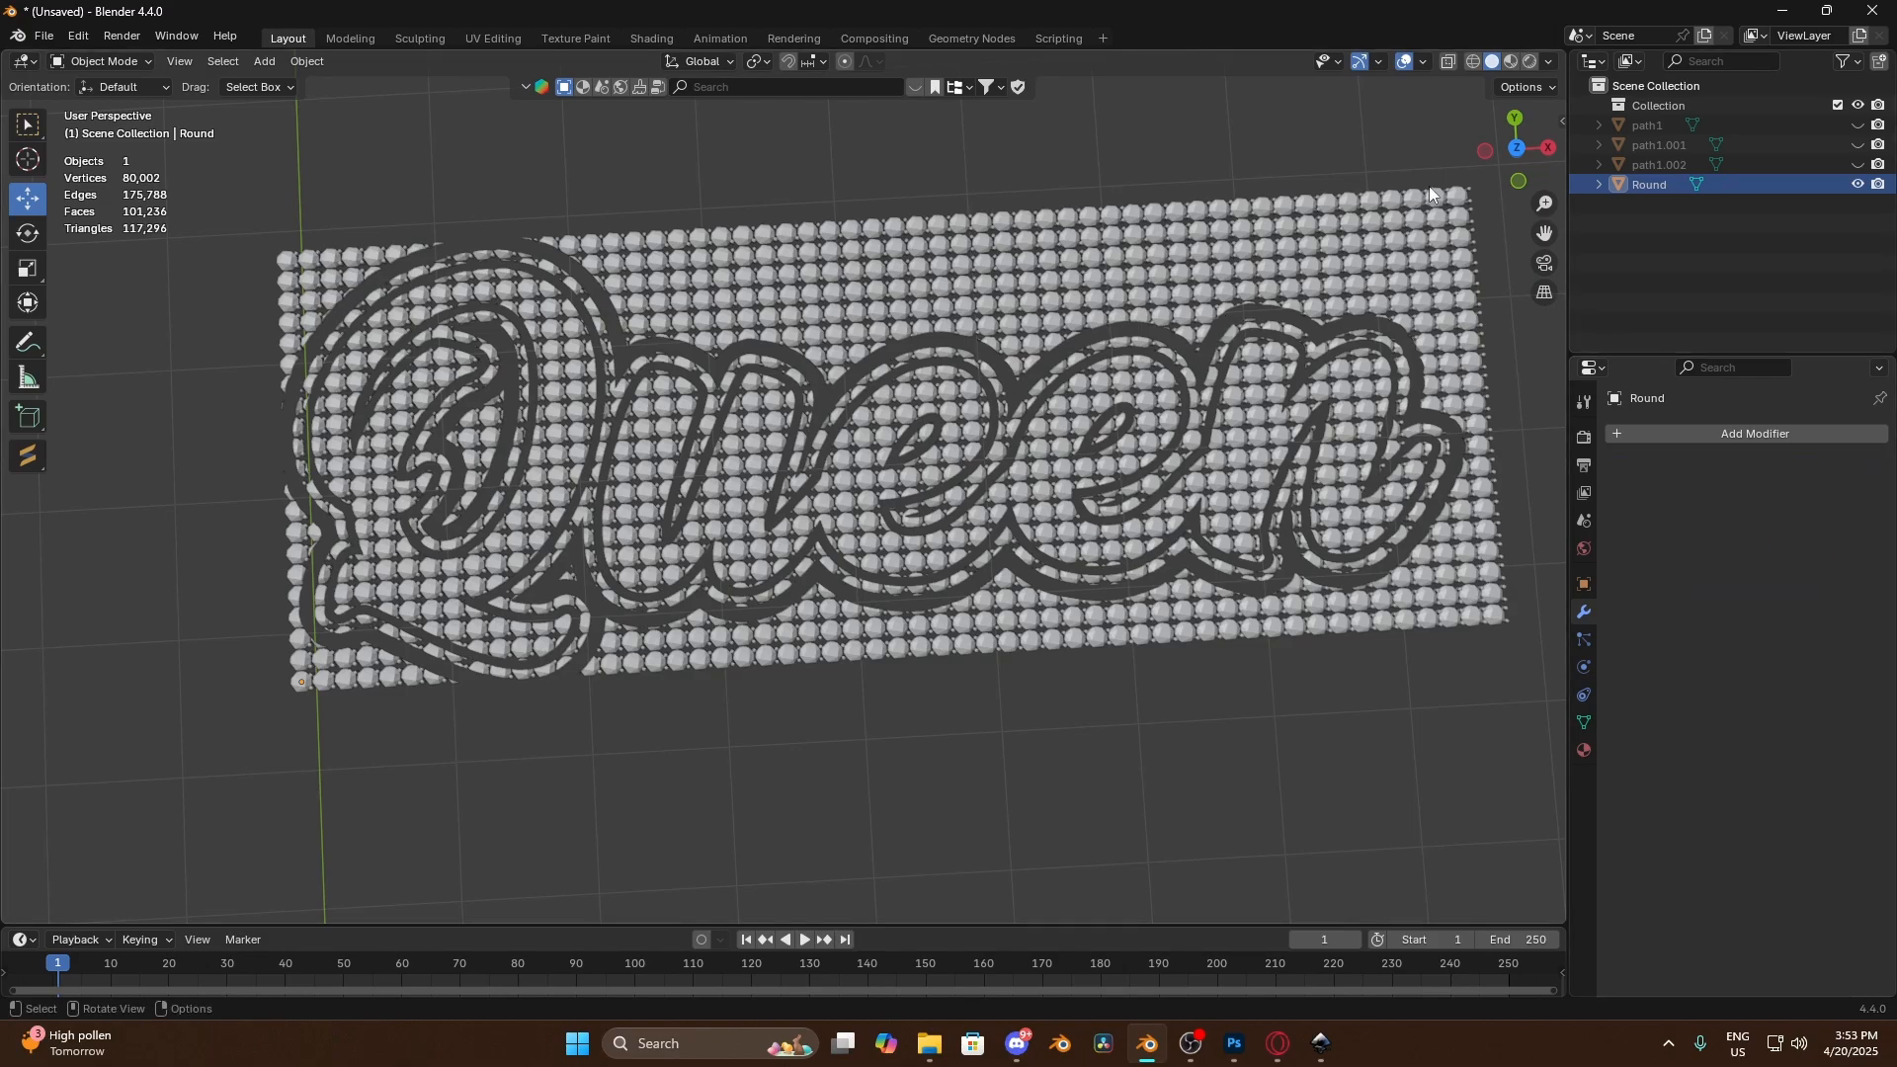
{"action": "left_click", "coordinate": [1516, 150]}
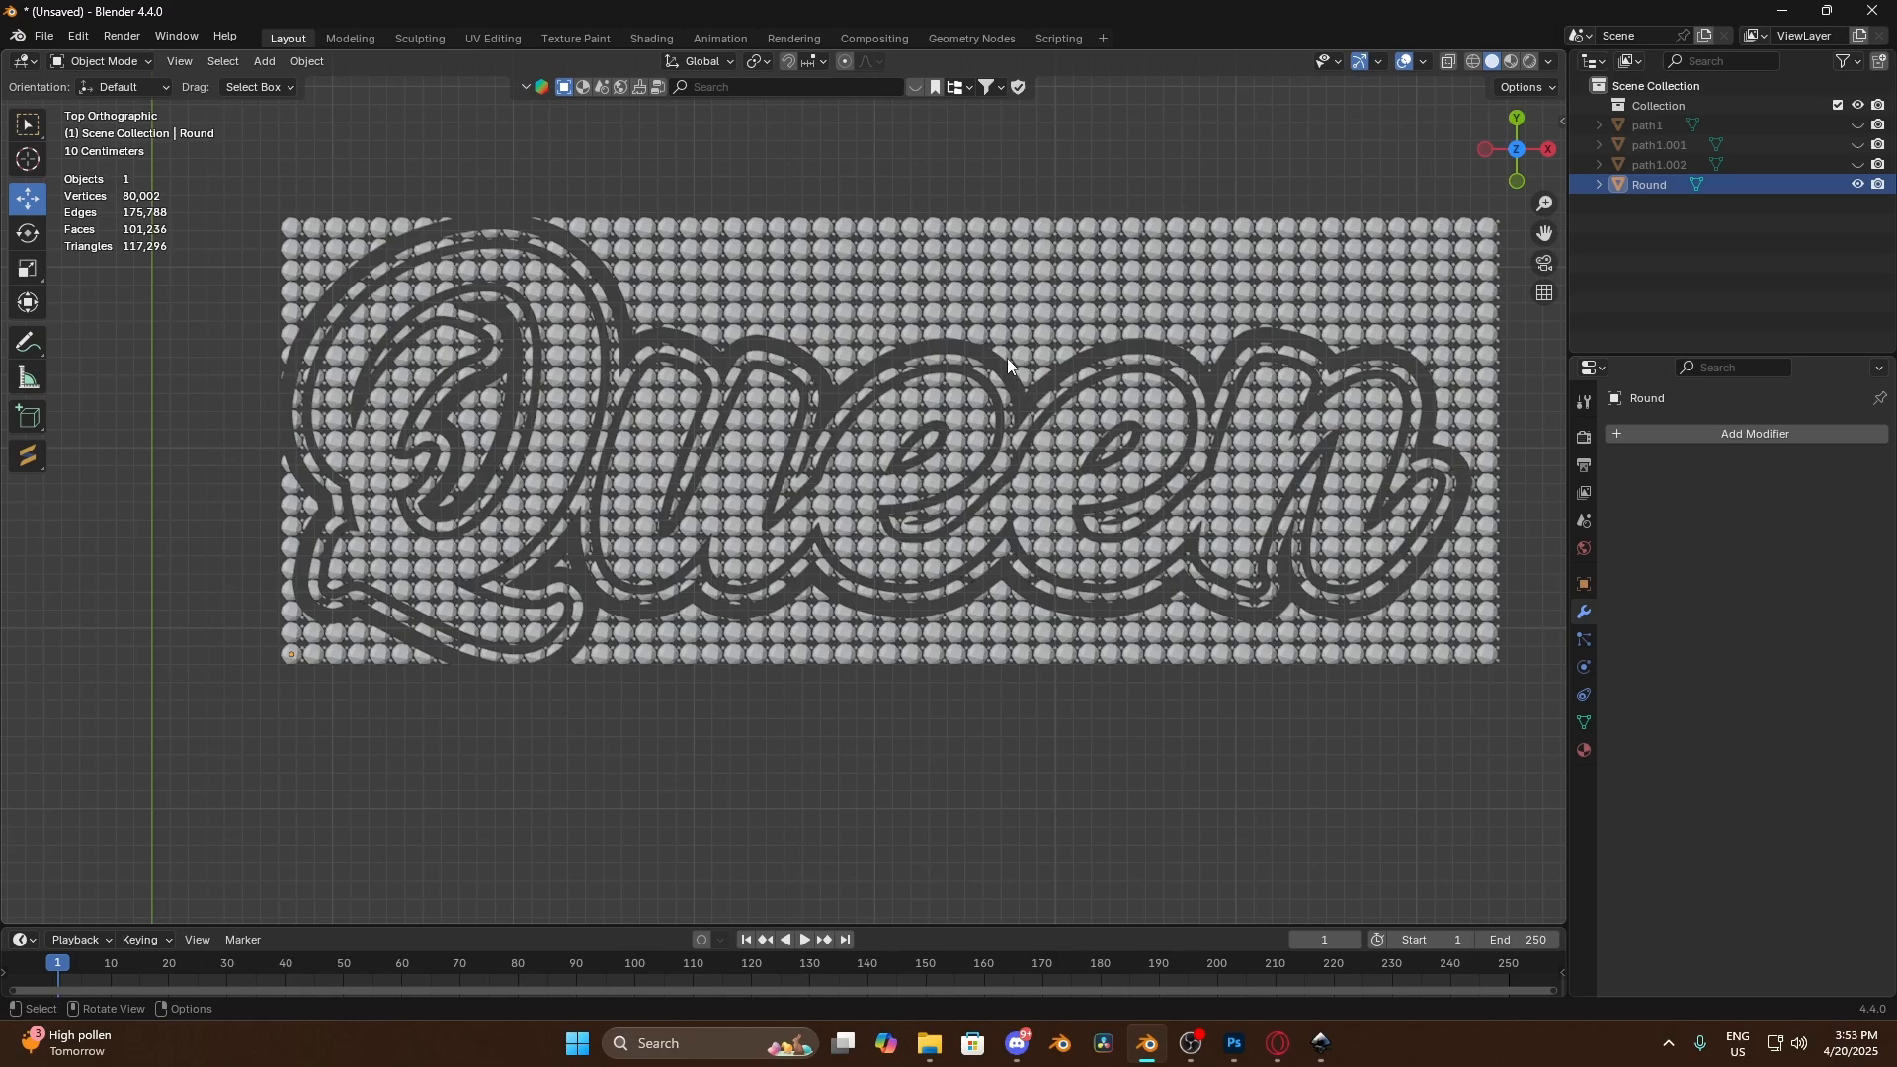
Unhide the path1.002 cutter object and delete it from the scene
{"action": "left_click", "coordinate": [1857, 165]}
{"action": "middle_click_drag", "start_coordinate": [988, 197], "coordinate": [911, 235]}
{"action": "left_click", "coordinate": [1757, 166]}
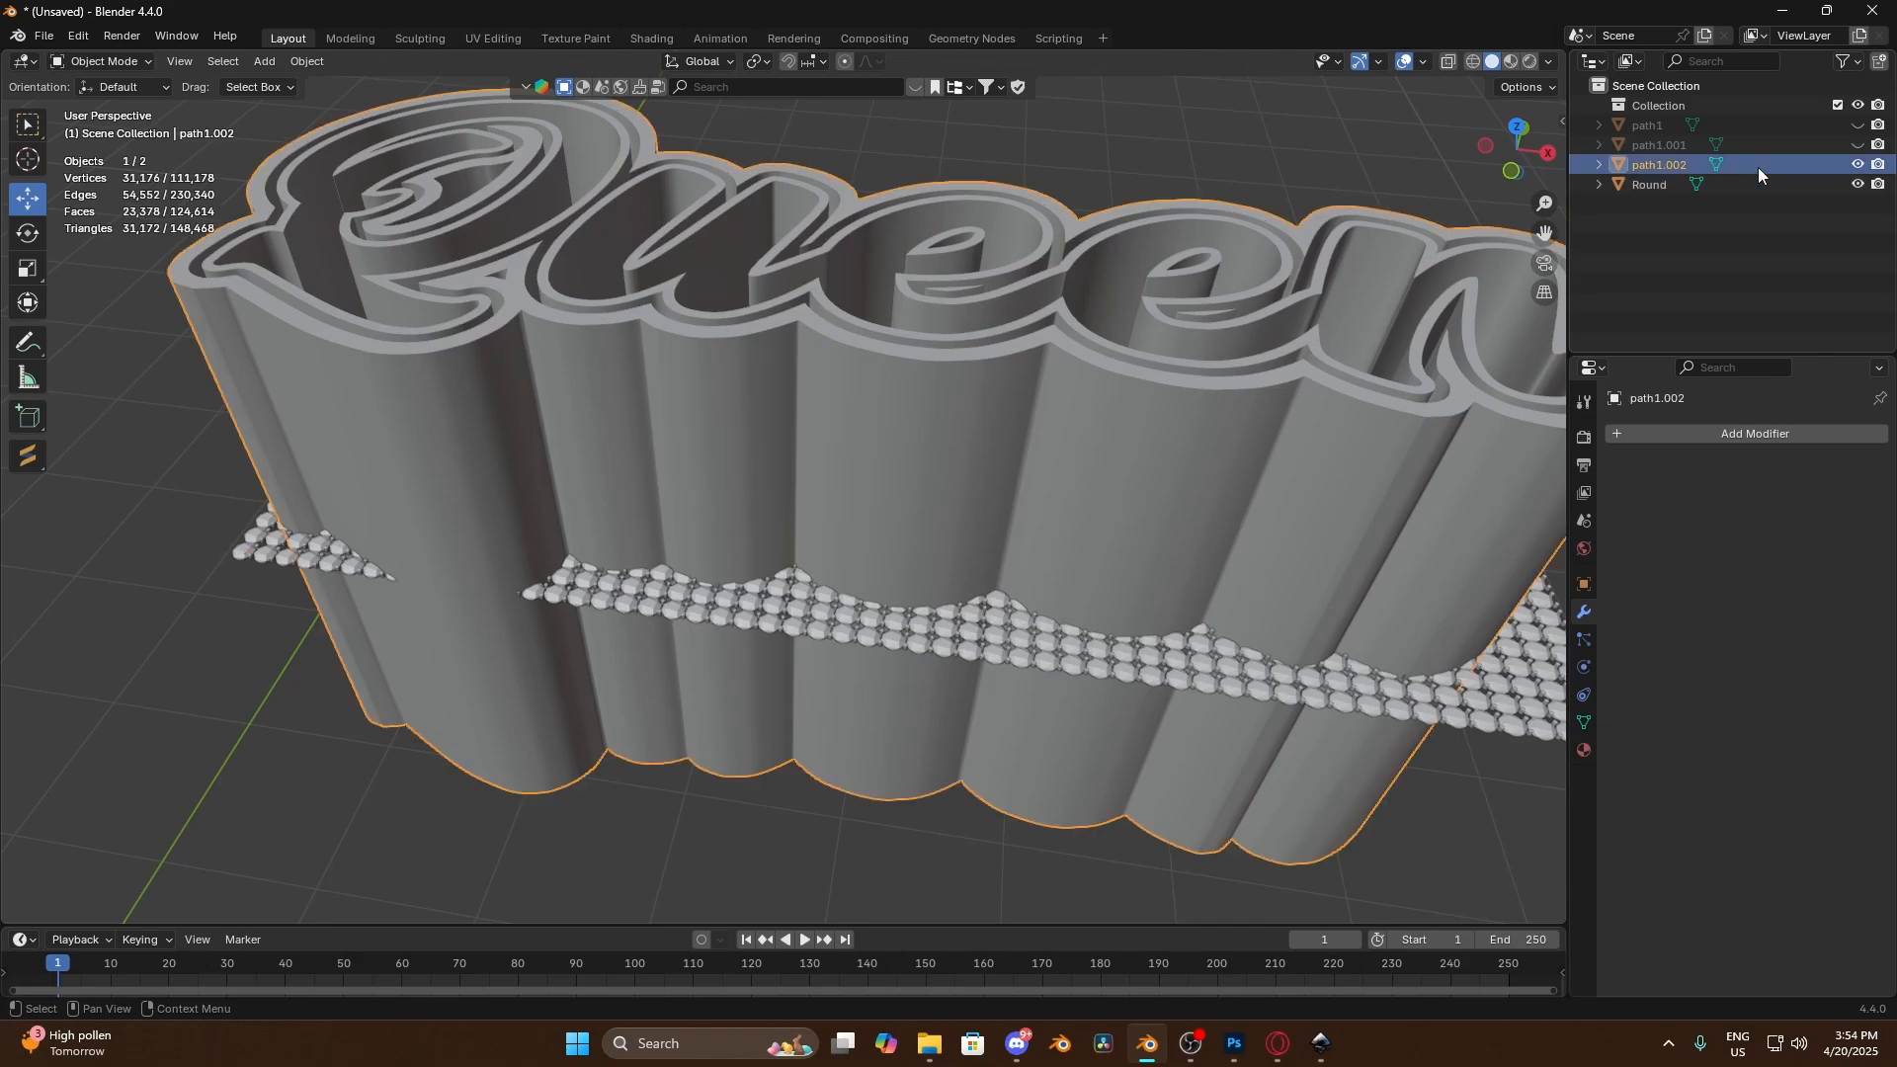
{"action": "key", "text": "Delete"}
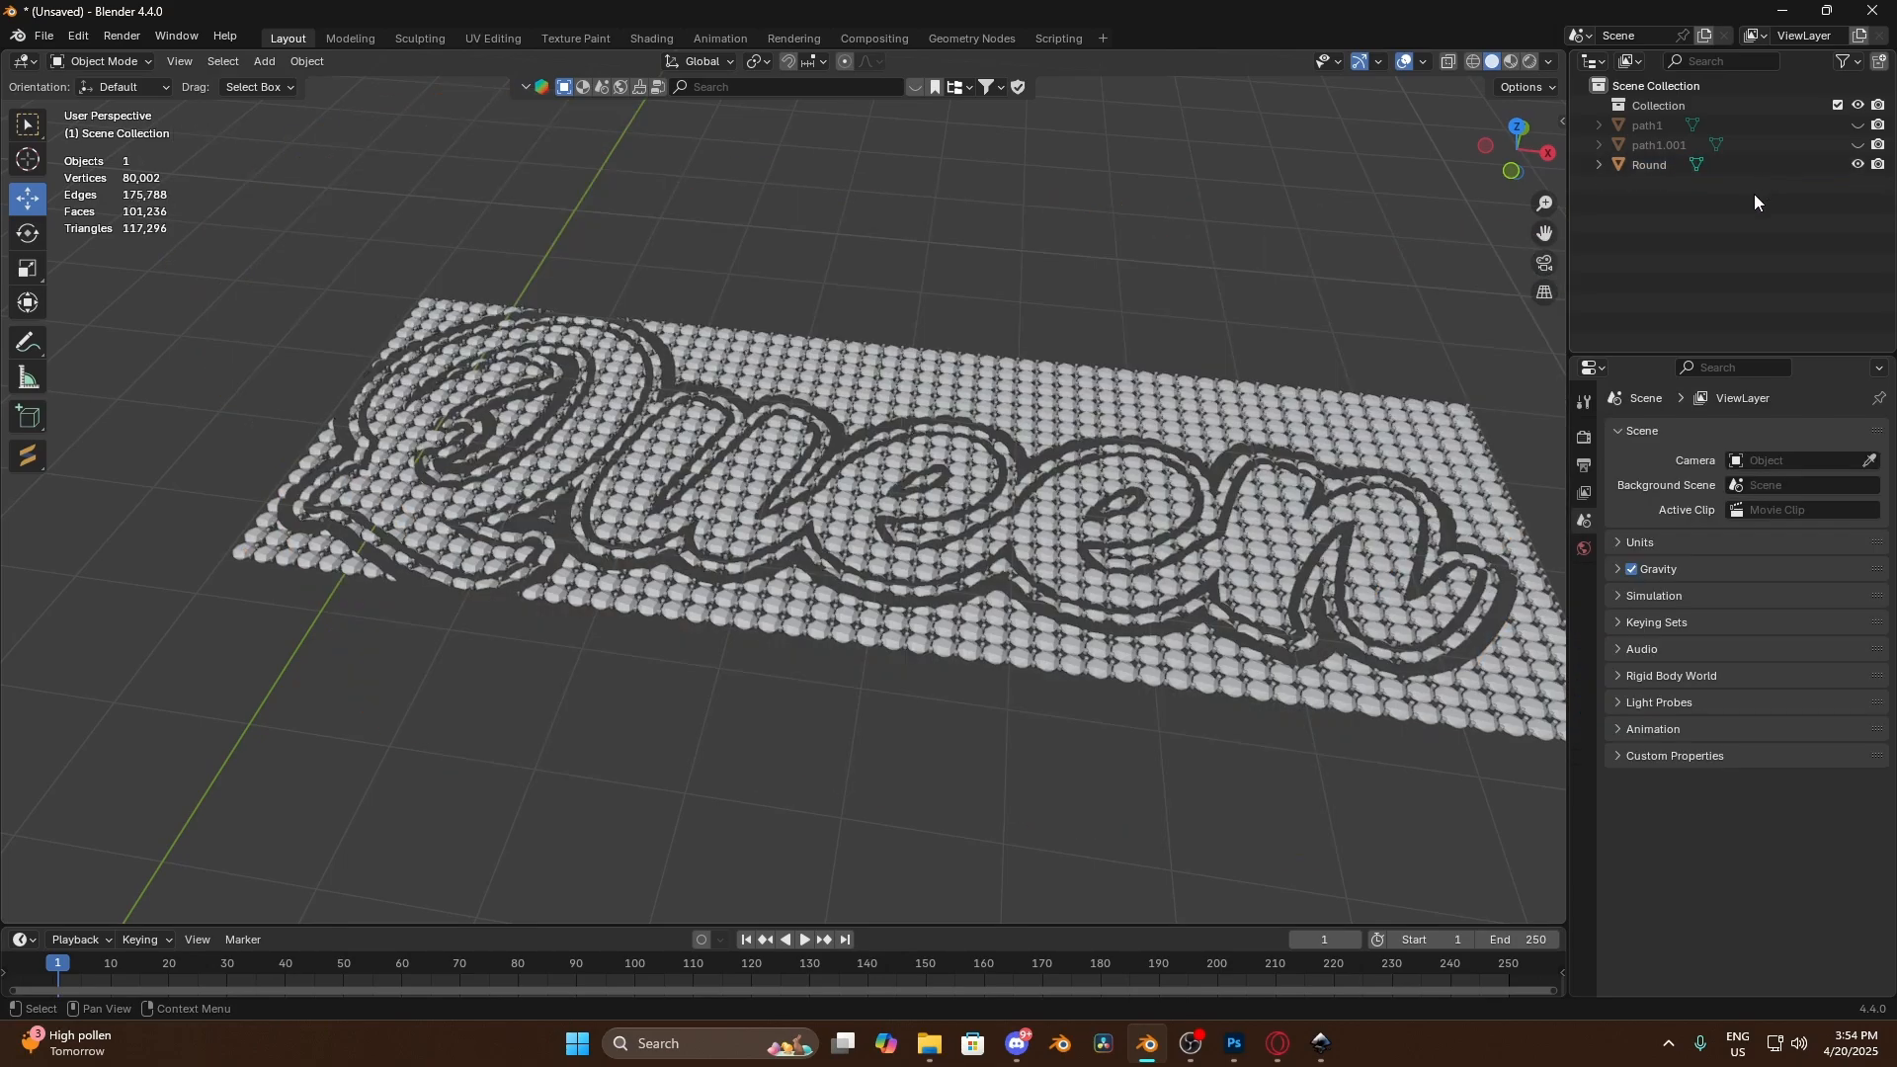
Put the Round grid in Edit Mode in top view, with all vertices deselected and X-ray on
{"action": "left_click", "coordinate": [1132, 417]}
{"action": "middle_click_drag", "start_coordinate": [1131, 413], "coordinate": [1136, 508]}
{"action": "key", "text": "Tab"}
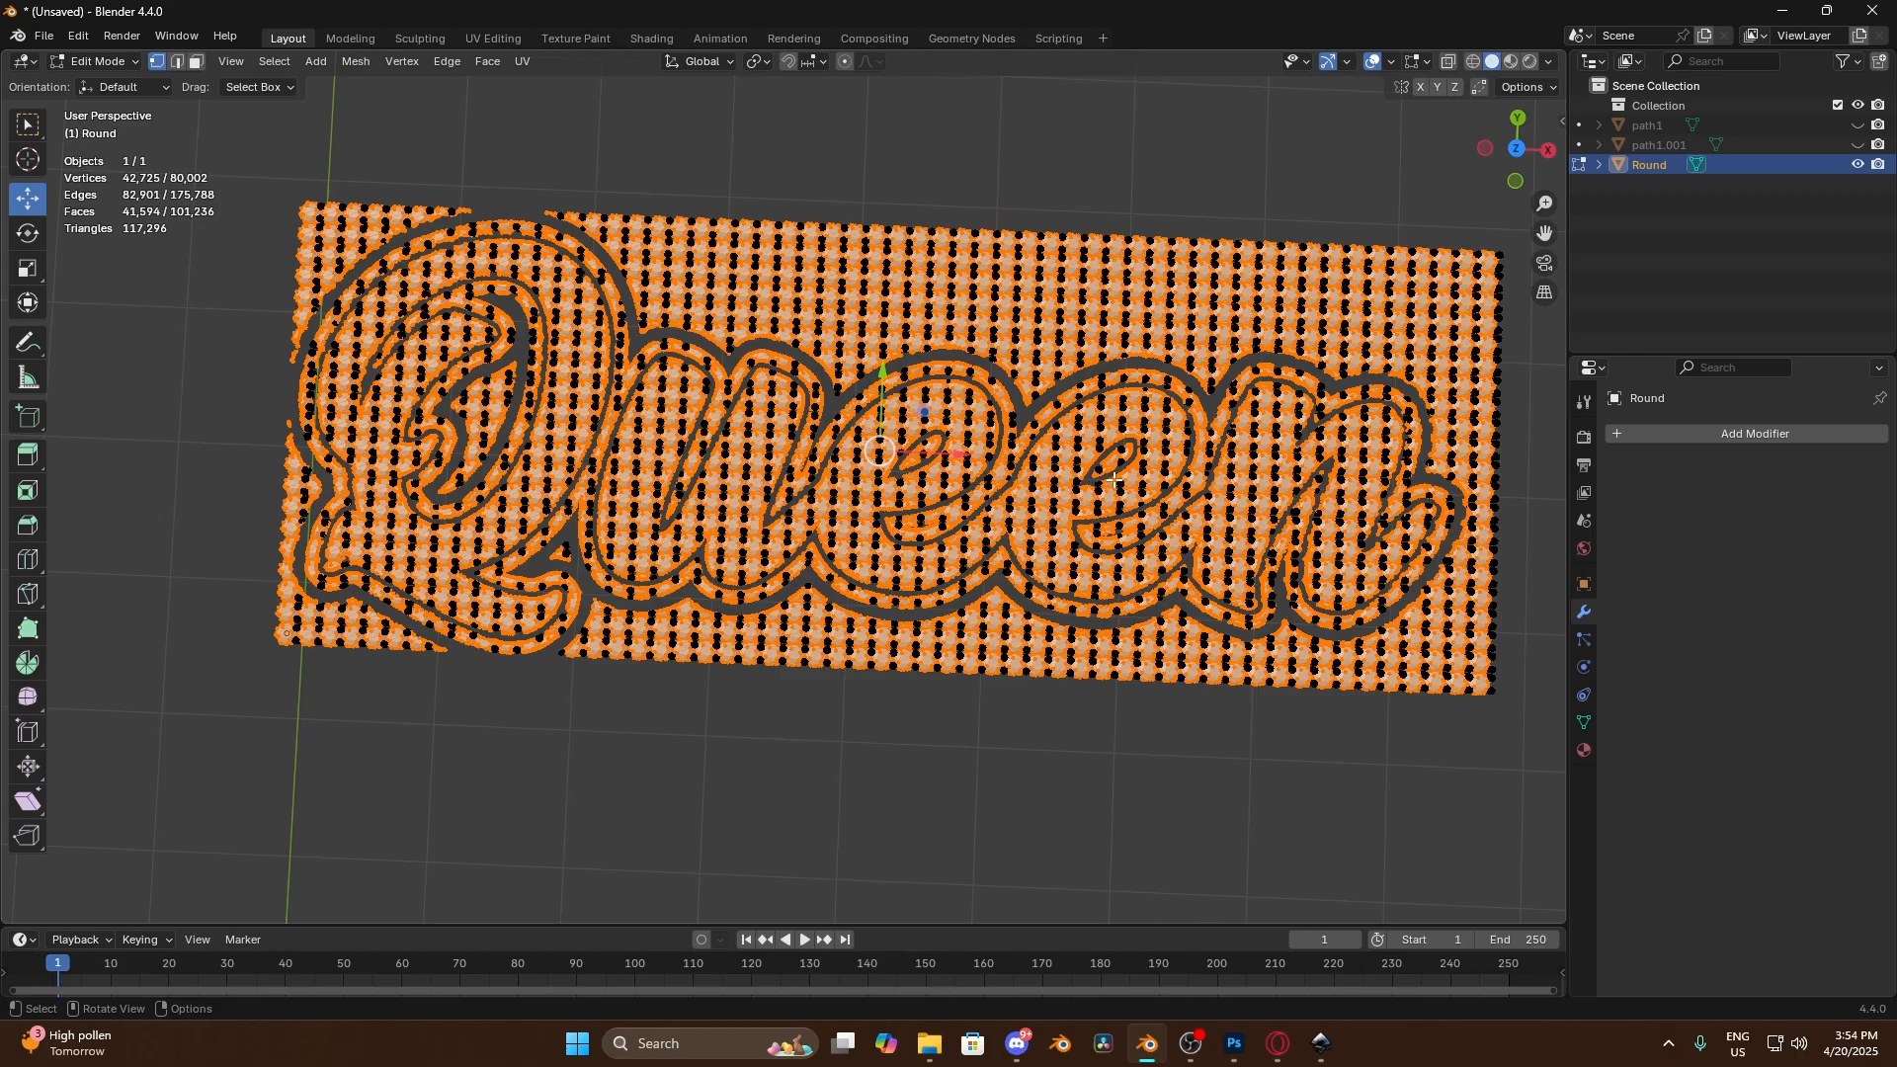
{"action": "left_click", "coordinate": [1520, 154]}
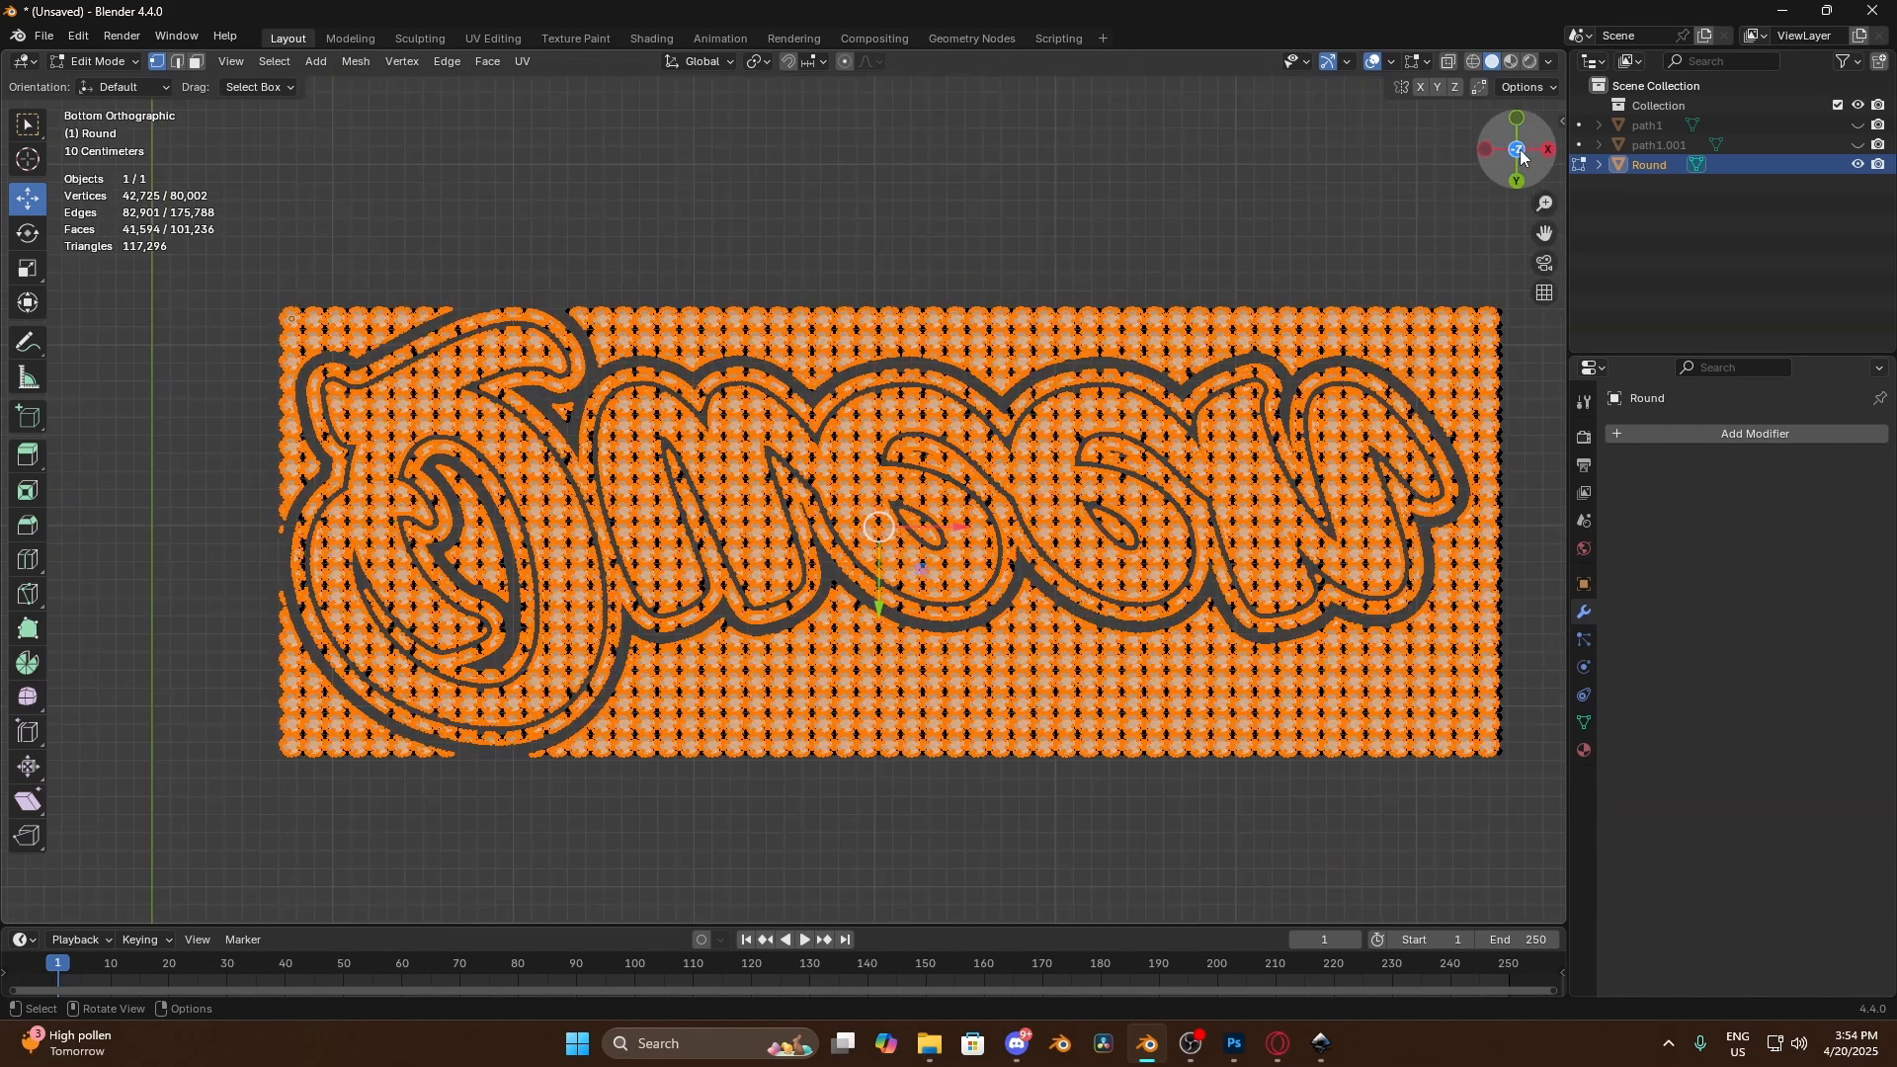
{"action": "left_click", "coordinate": [1520, 154]}
{"action": "left_click", "coordinate": [982, 156]}
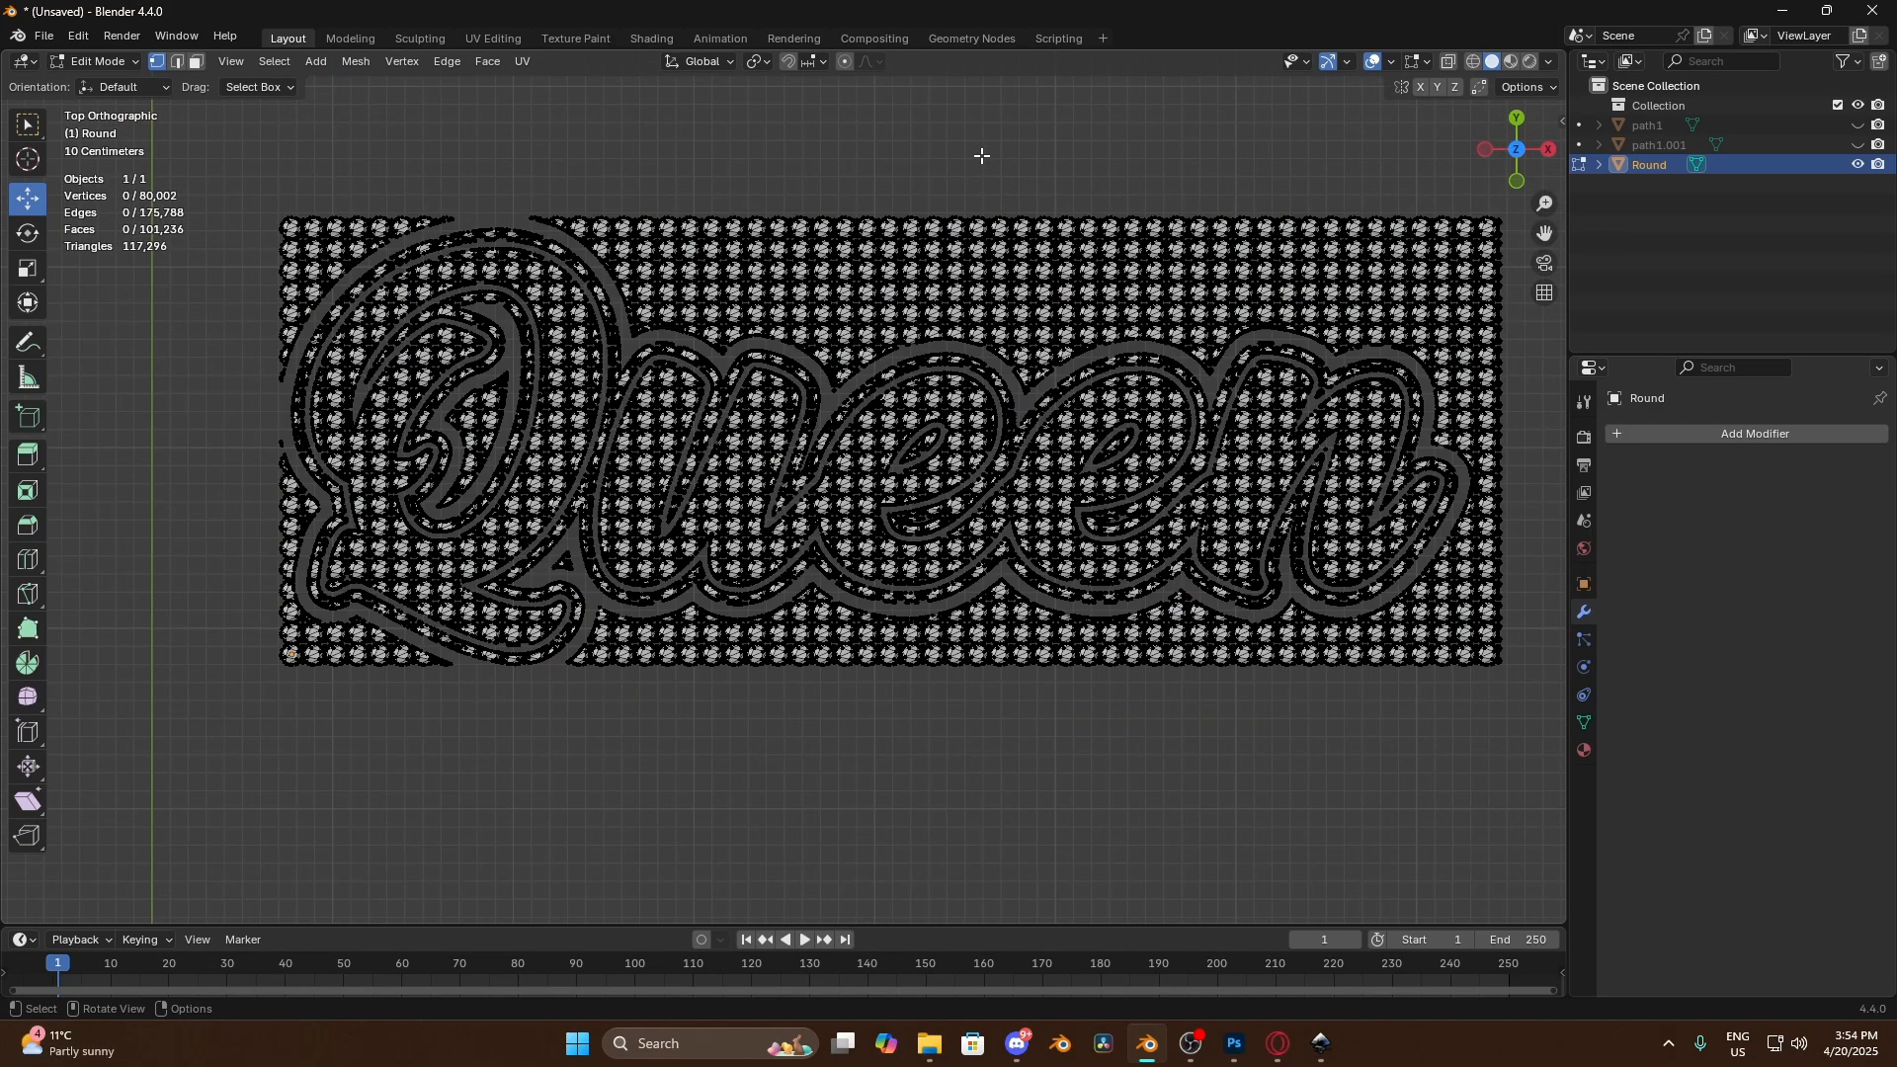
{"action": "scroll", "coordinate": [856, 202], "scroll_direction": "up", "scroll_amount": 1}
{"action": "scroll", "coordinate": [855, 201], "scroll_direction": "up", "scroll_amount": 2}
{"action": "scroll", "coordinate": [856, 202], "scroll_direction": "down", "scroll_amount": 3}
{"action": "scroll", "coordinate": [855, 202], "scroll_direction": "up", "scroll_amount": 3}
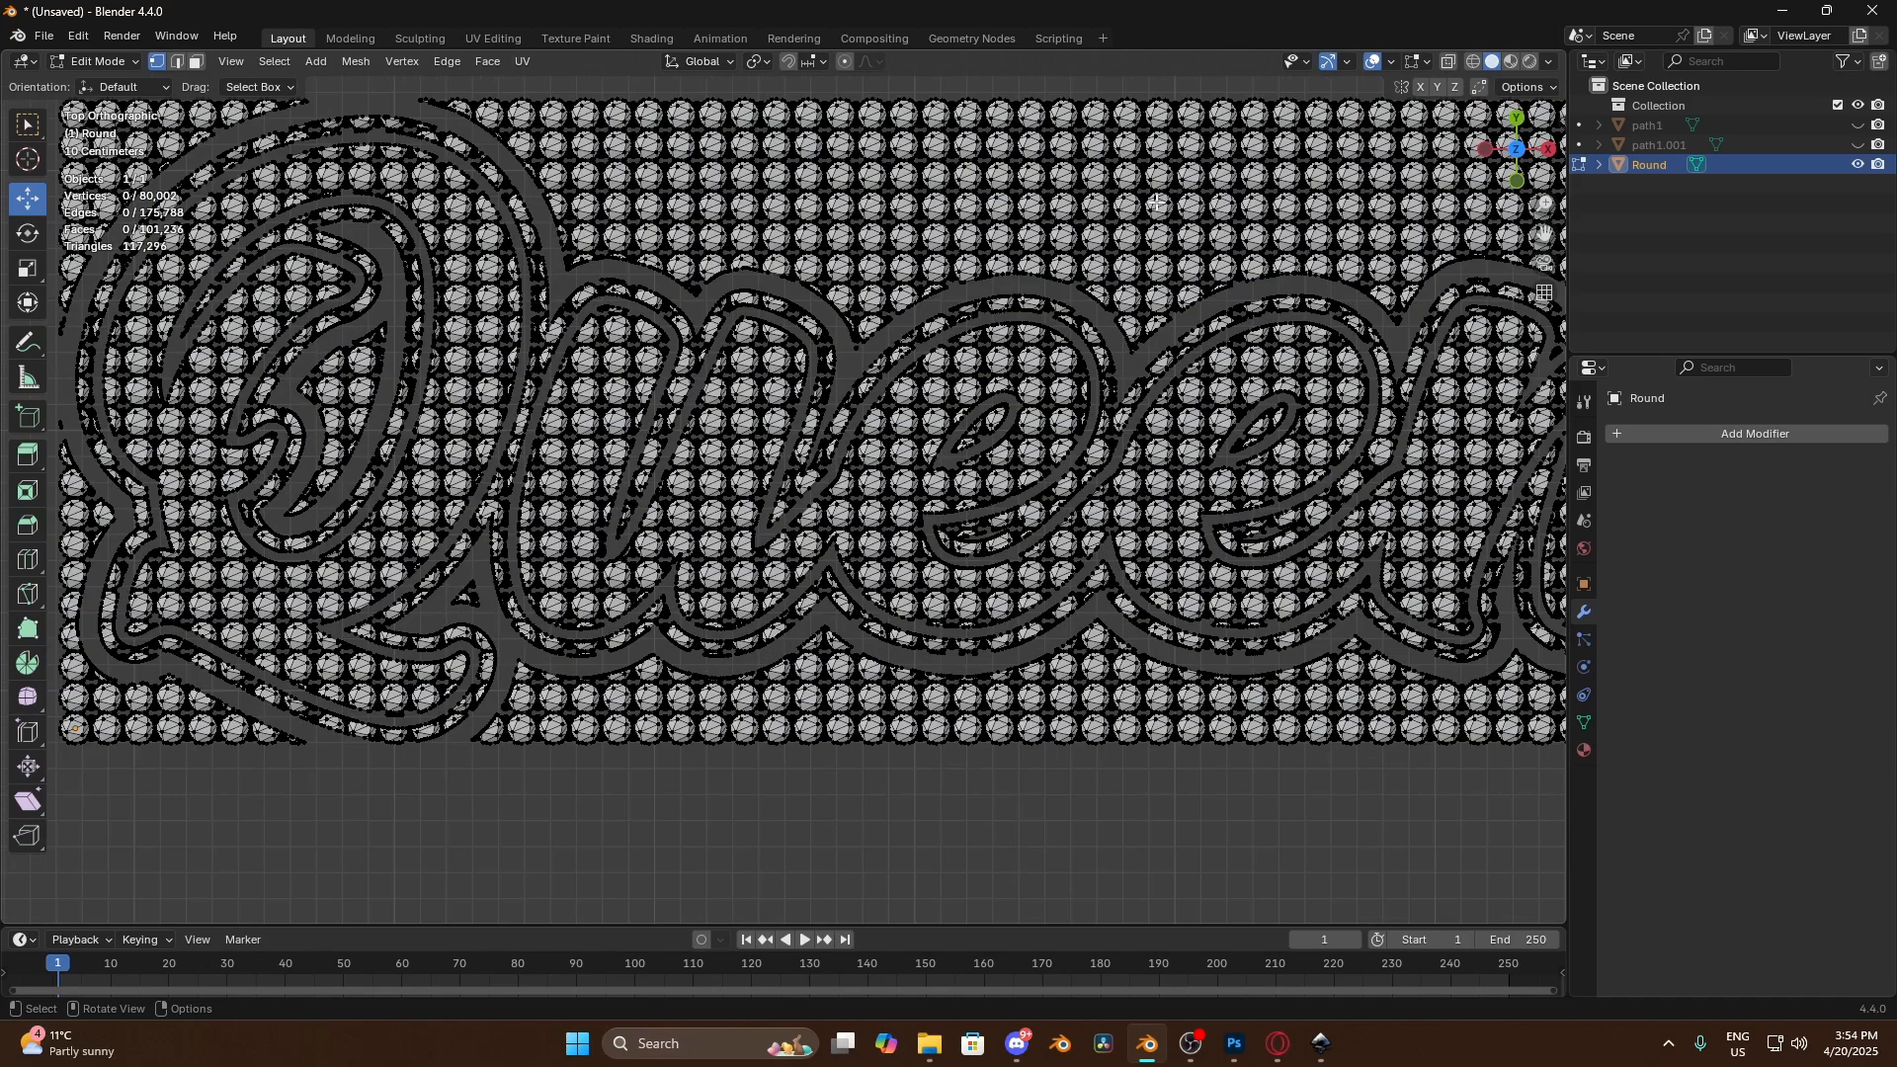
{"action": "scroll", "coordinate": [856, 202], "scroll_direction": "down", "scroll_amount": 2}
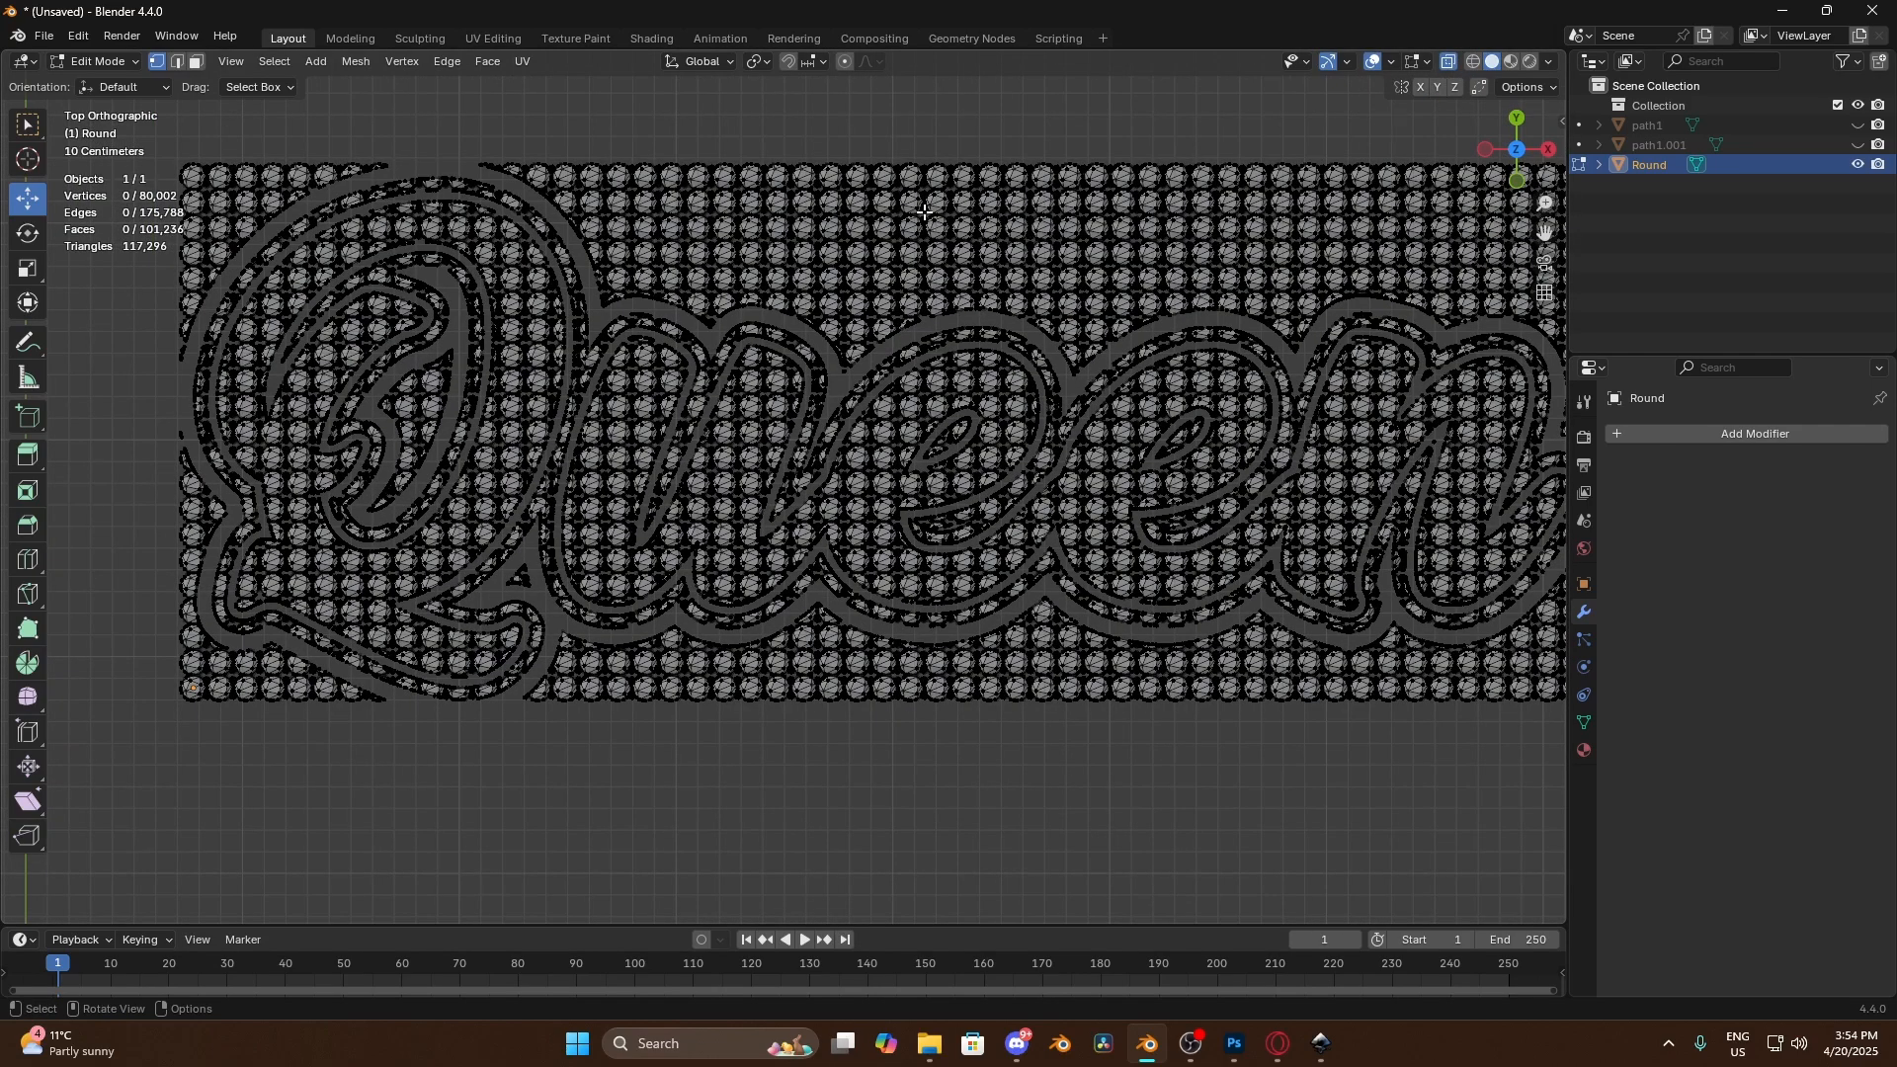
Circle-select the large area of stones above the Queen lettering, from the Q to the n, and delete their vertices
{"action": "key", "text": "c"}
{"action": "scroll", "coordinate": [899, 188], "scroll_direction": "down", "scroll_amount": 4}
{"action": "scroll", "coordinate": [899, 188], "scroll_direction": "up", "scroll_amount": 3}
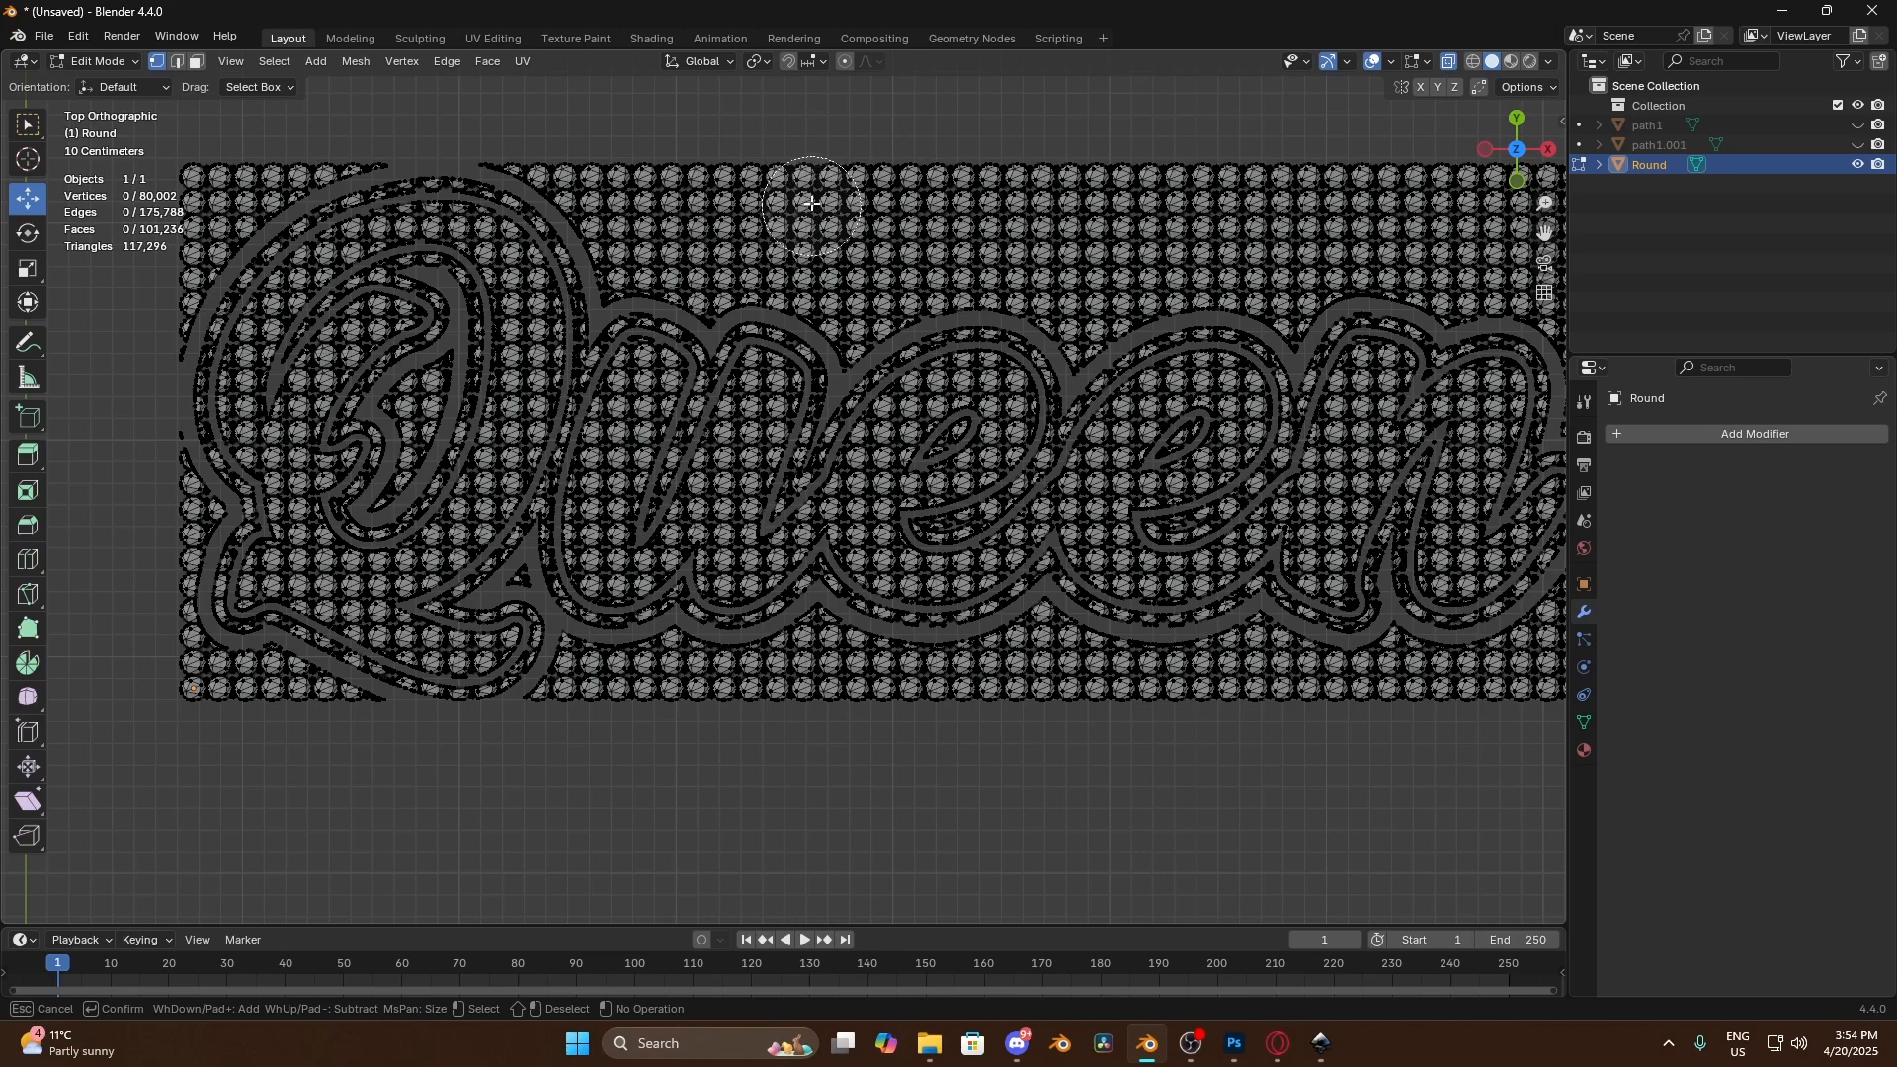
{"action": "mouse_move", "coordinate": [813, 203]}
{"action": "left_mouse_down"}
{"action": "mouse_move", "coordinate": [602, 161]}
{"action": "mouse_move", "coordinate": [625, 229]}
{"action": "mouse_move", "coordinate": [687, 247]}
{"action": "mouse_move", "coordinate": [997, 193]}
{"action": "mouse_move", "coordinate": [1170, 188]}
{"action": "mouse_move", "coordinate": [758, 239]}
{"action": "mouse_move", "coordinate": [978, 247]}
{"action": "mouse_move", "coordinate": [1333, 184]}
{"action": "mouse_move", "coordinate": [1136, 252]}
{"action": "mouse_move", "coordinate": [946, 221]}
{"action": "left_mouse_up"}
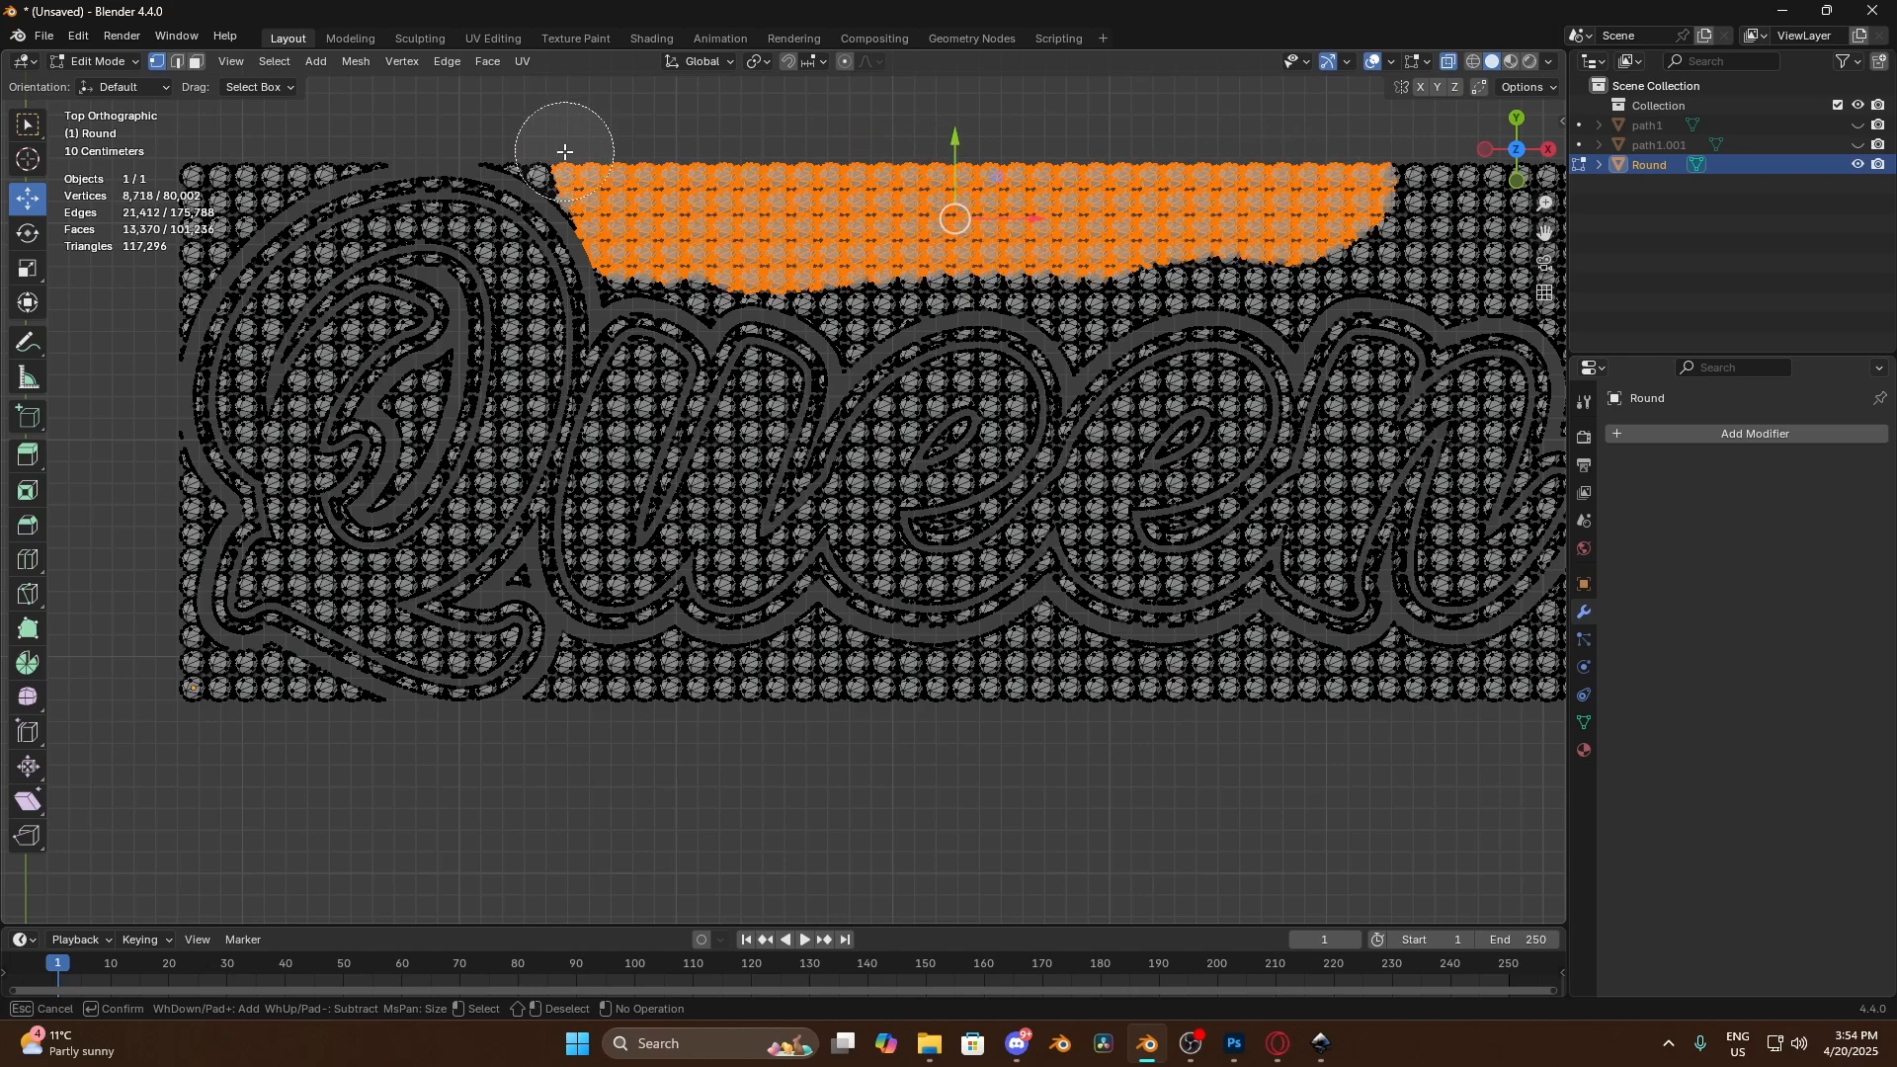
{"action": "mouse_move", "coordinate": [556, 145]}
{"action": "left_mouse_down"}
{"action": "mouse_move", "coordinate": [504, 159]}
{"action": "mouse_move", "coordinate": [500, 120]}
{"action": "mouse_move", "coordinate": [555, 131]}
{"action": "mouse_move", "coordinate": [577, 171]}
{"action": "left_mouse_up"}
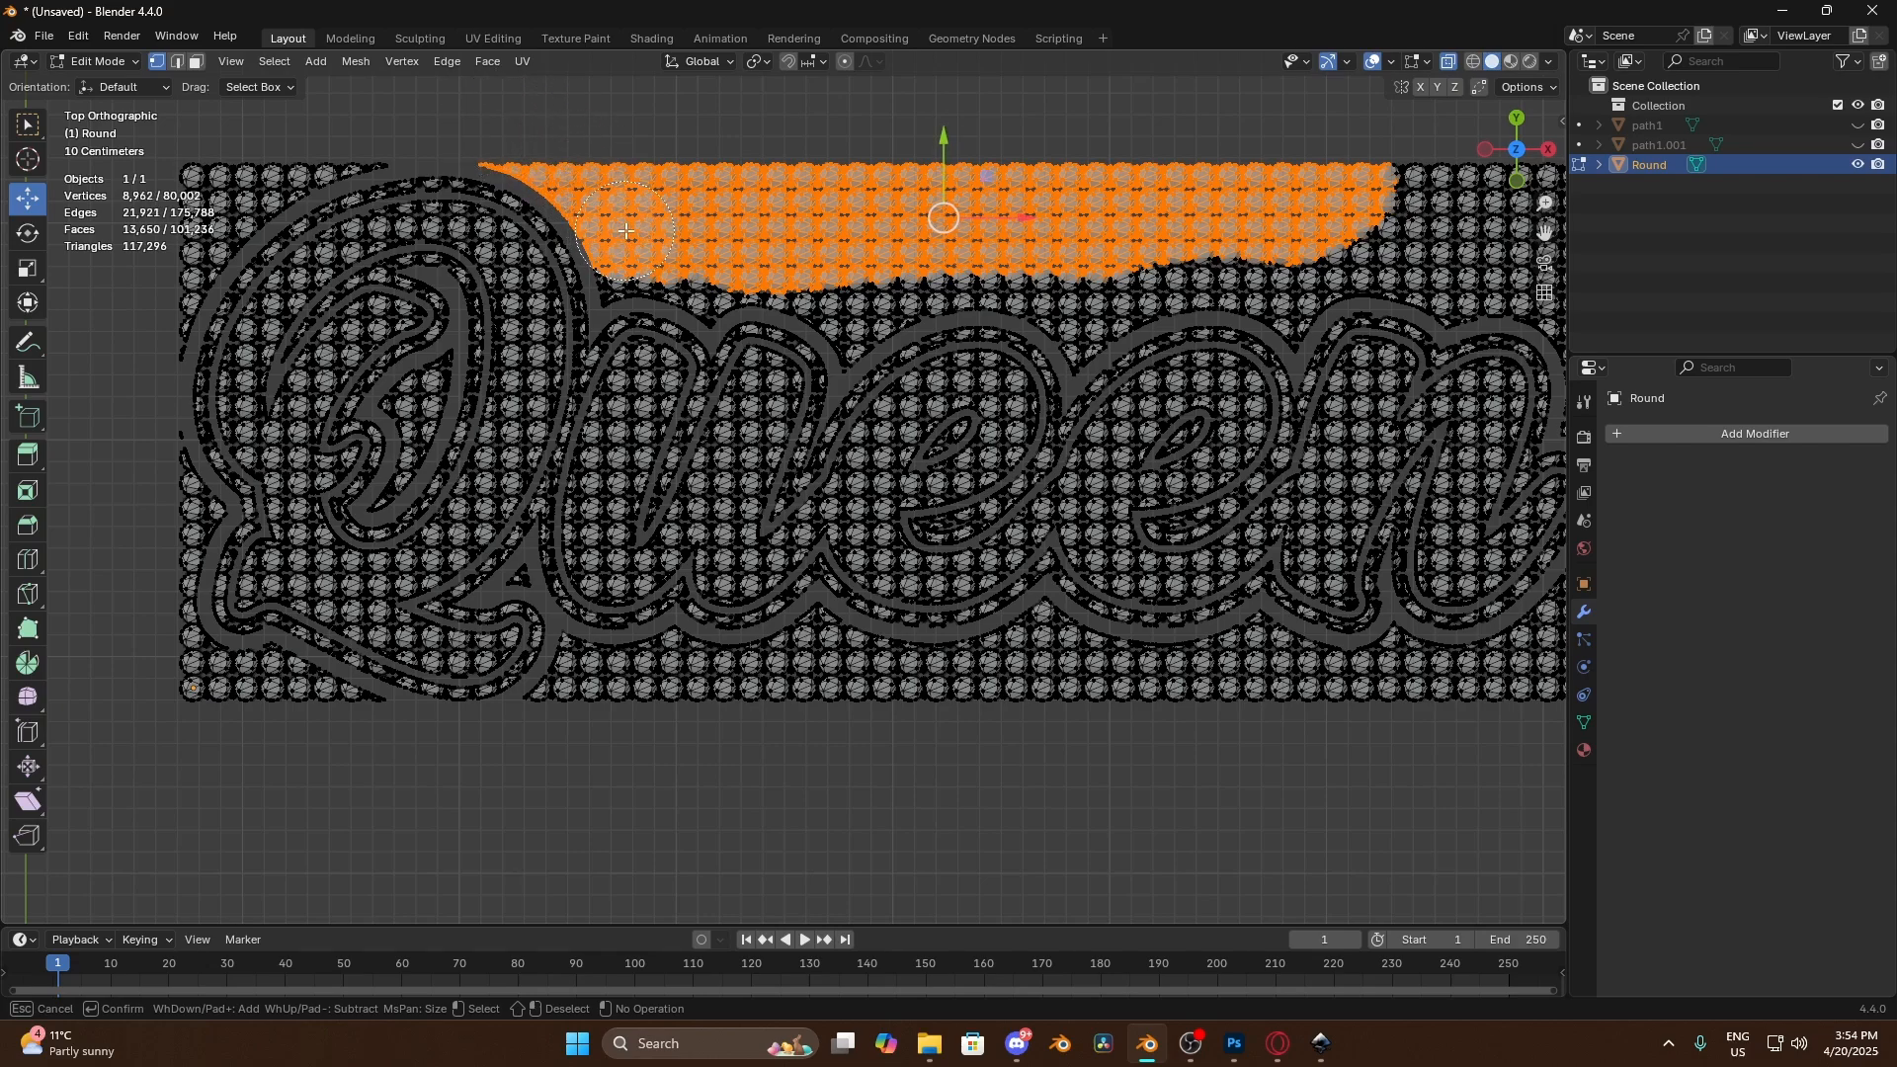
{"action": "key", "text": "Escape"}
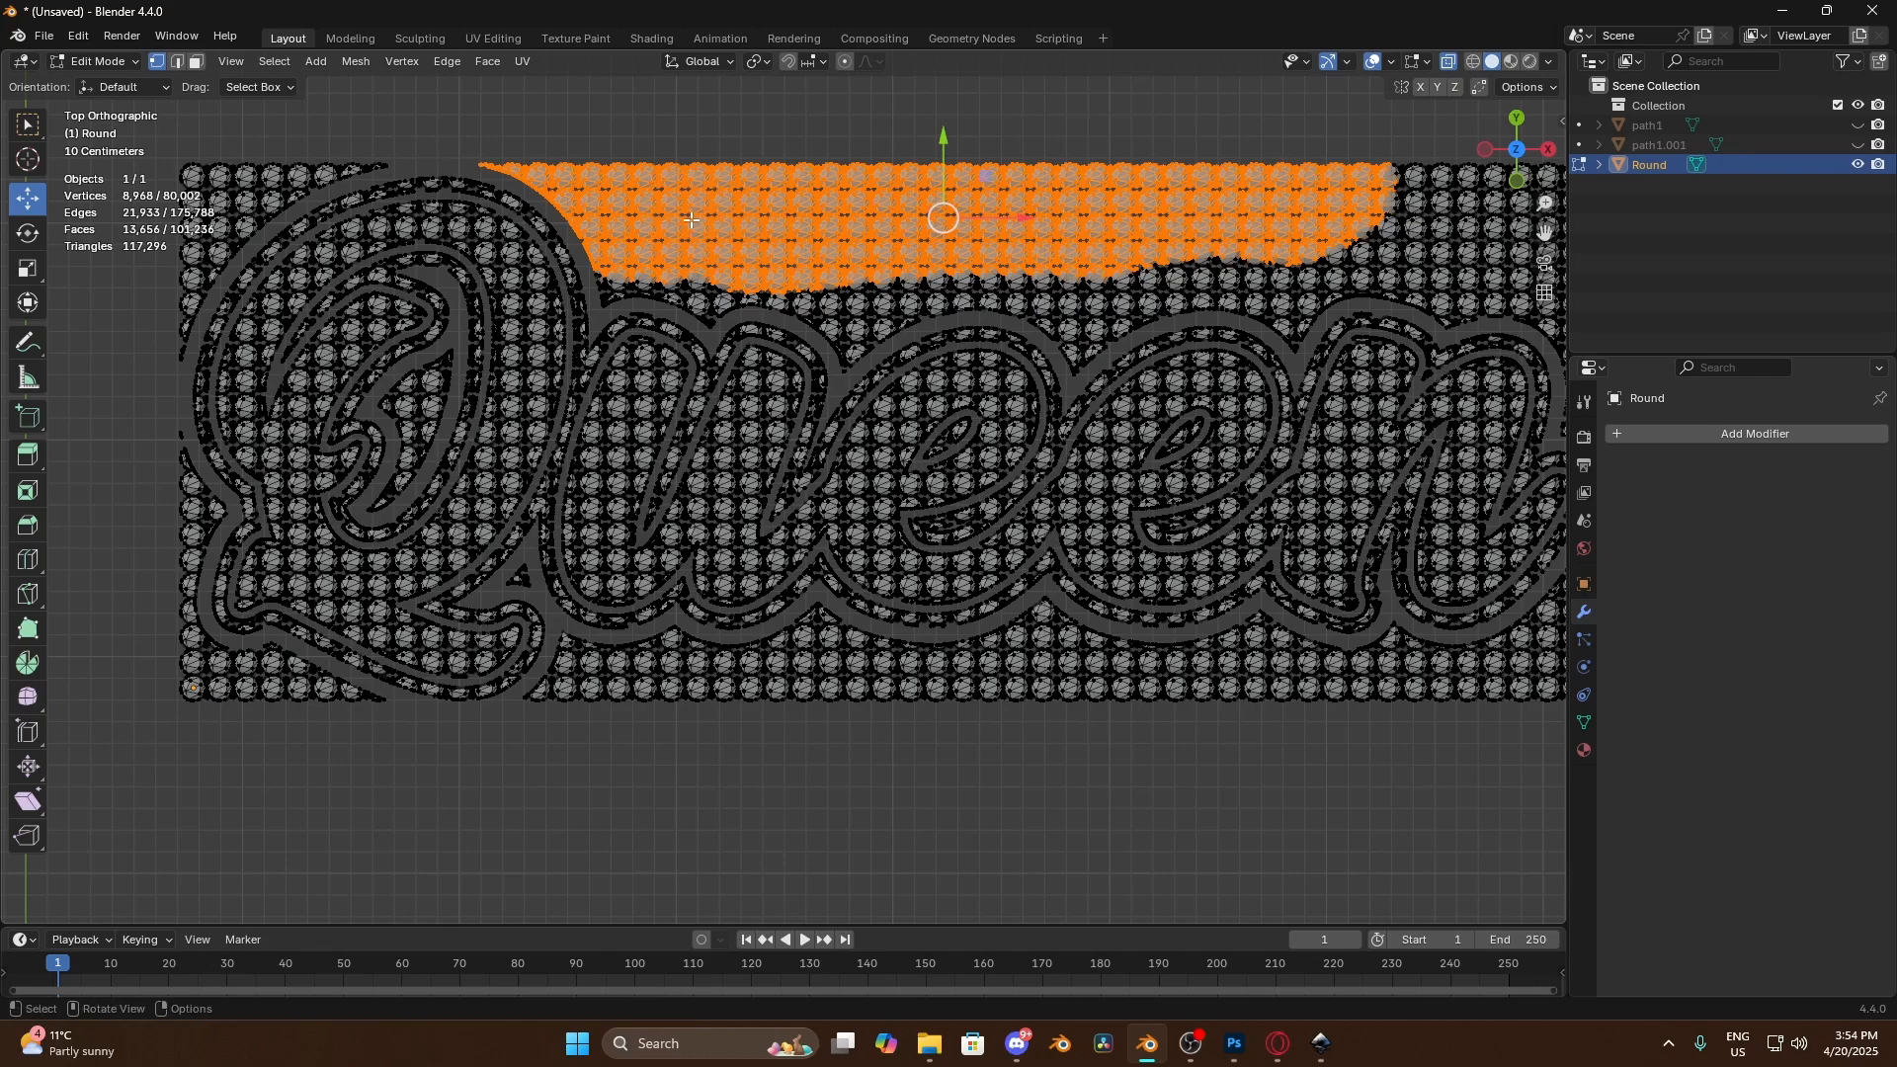
{"action": "key", "text": "x"}
{"action": "left_click", "coordinate": [694, 241]}
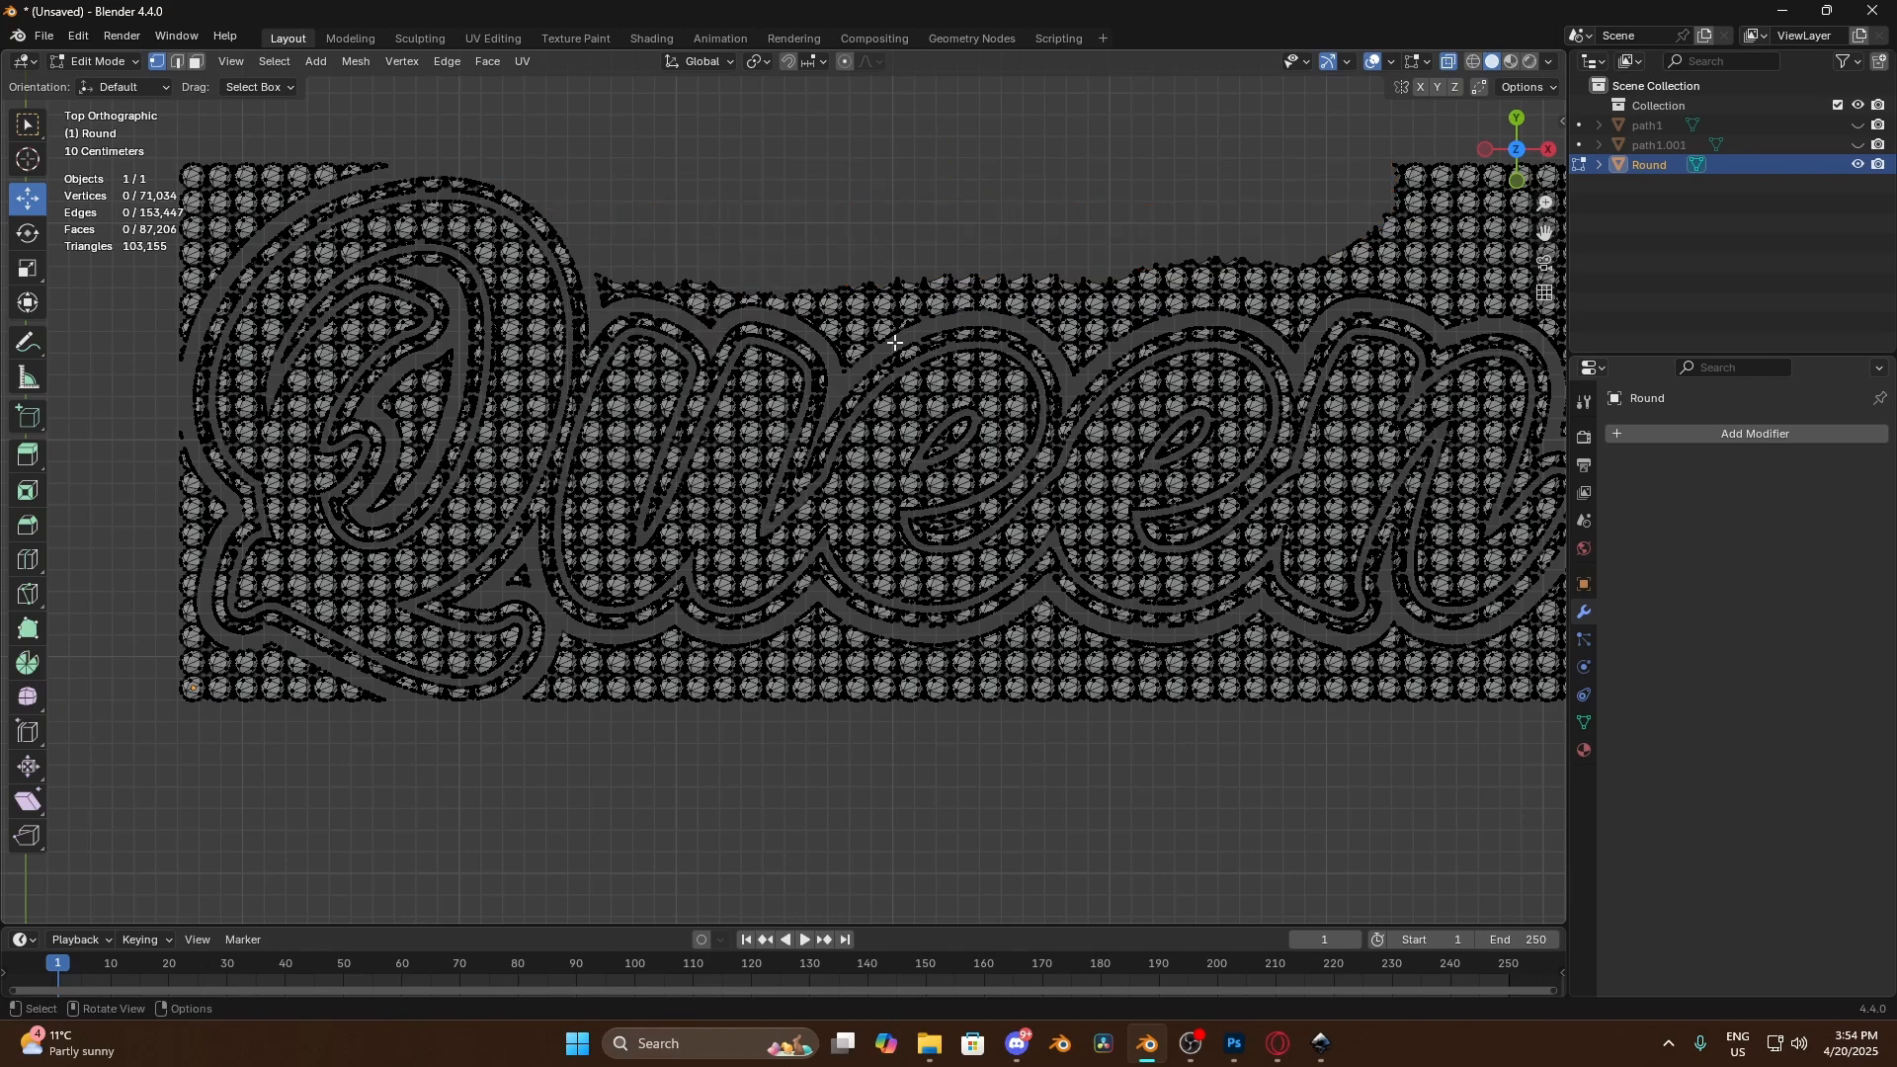
Circle-select the leftover stones along the upper outline of the lettering, from beside the Q to the n
{"action": "scroll", "coordinate": [694, 304], "scroll_direction": "up", "scroll_amount": 2}
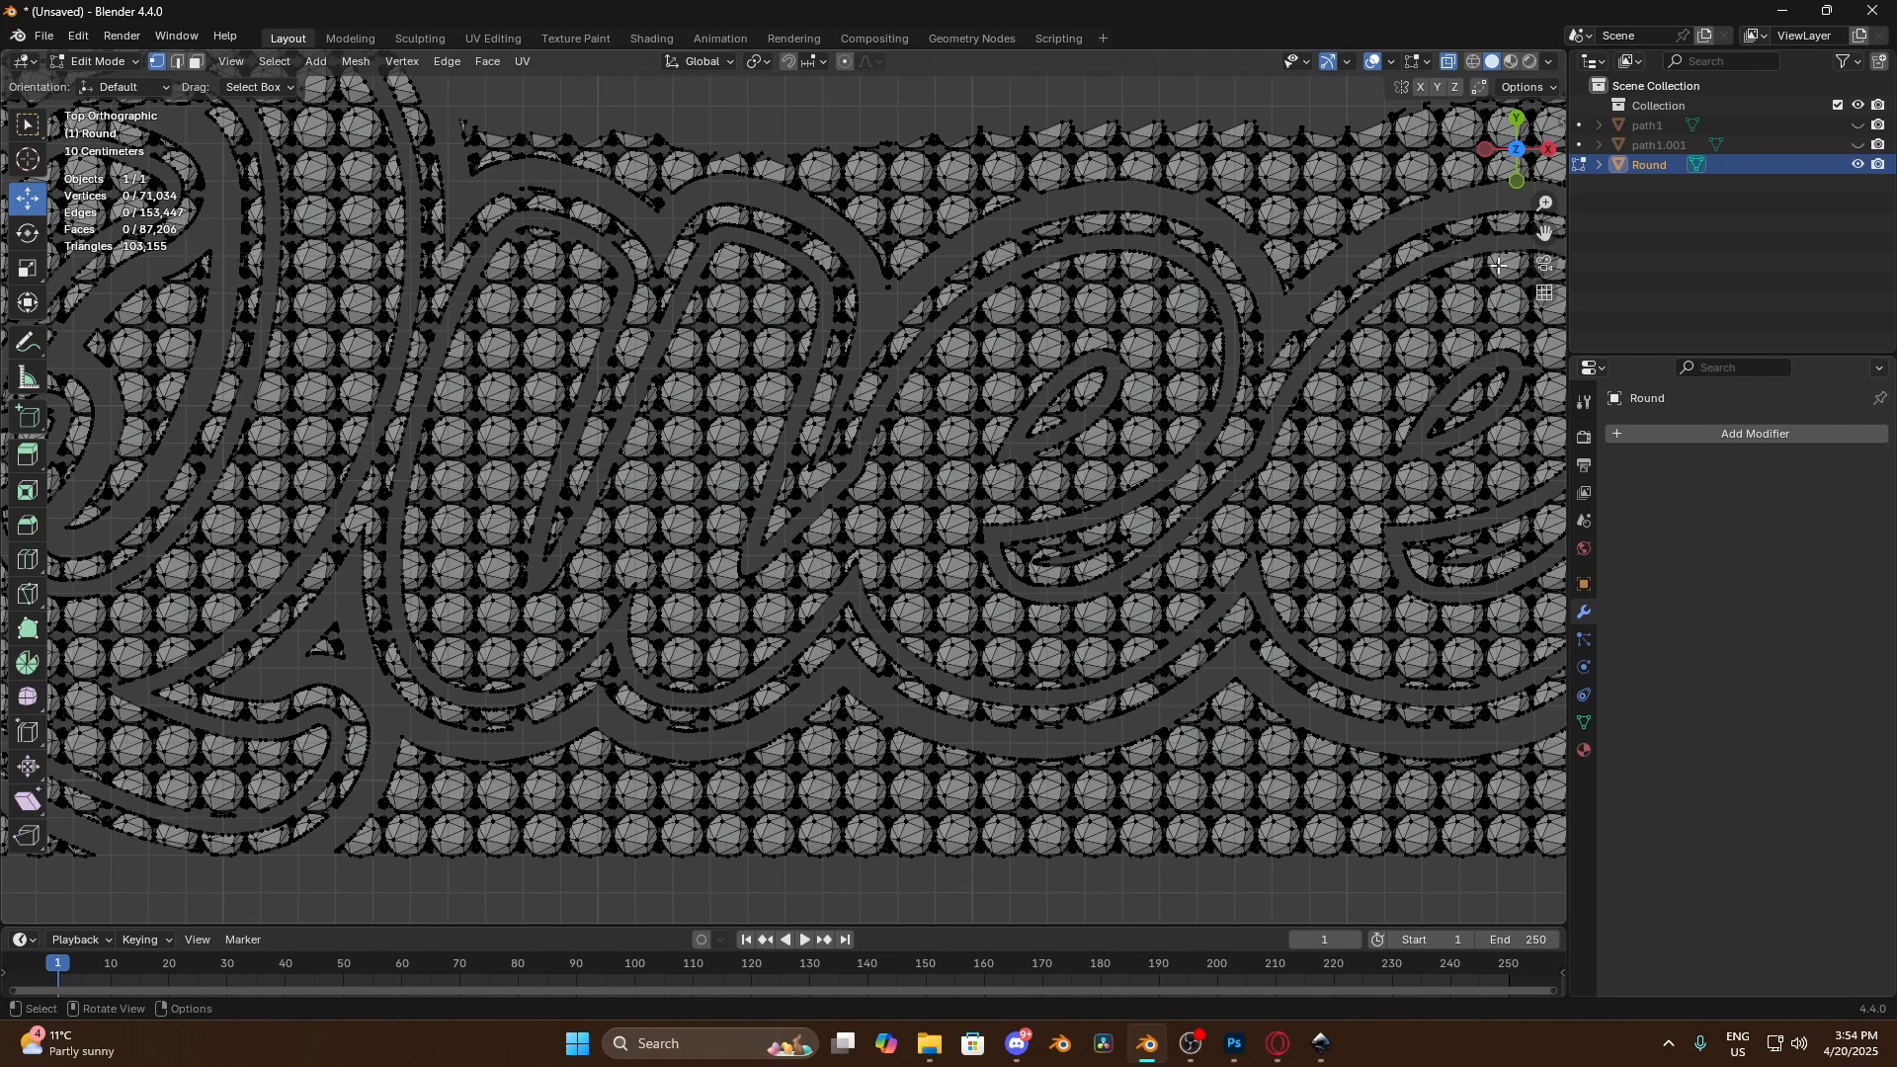
{"action": "scroll", "coordinate": [893, 254], "scroll_direction": "up", "scroll_amount": 4}
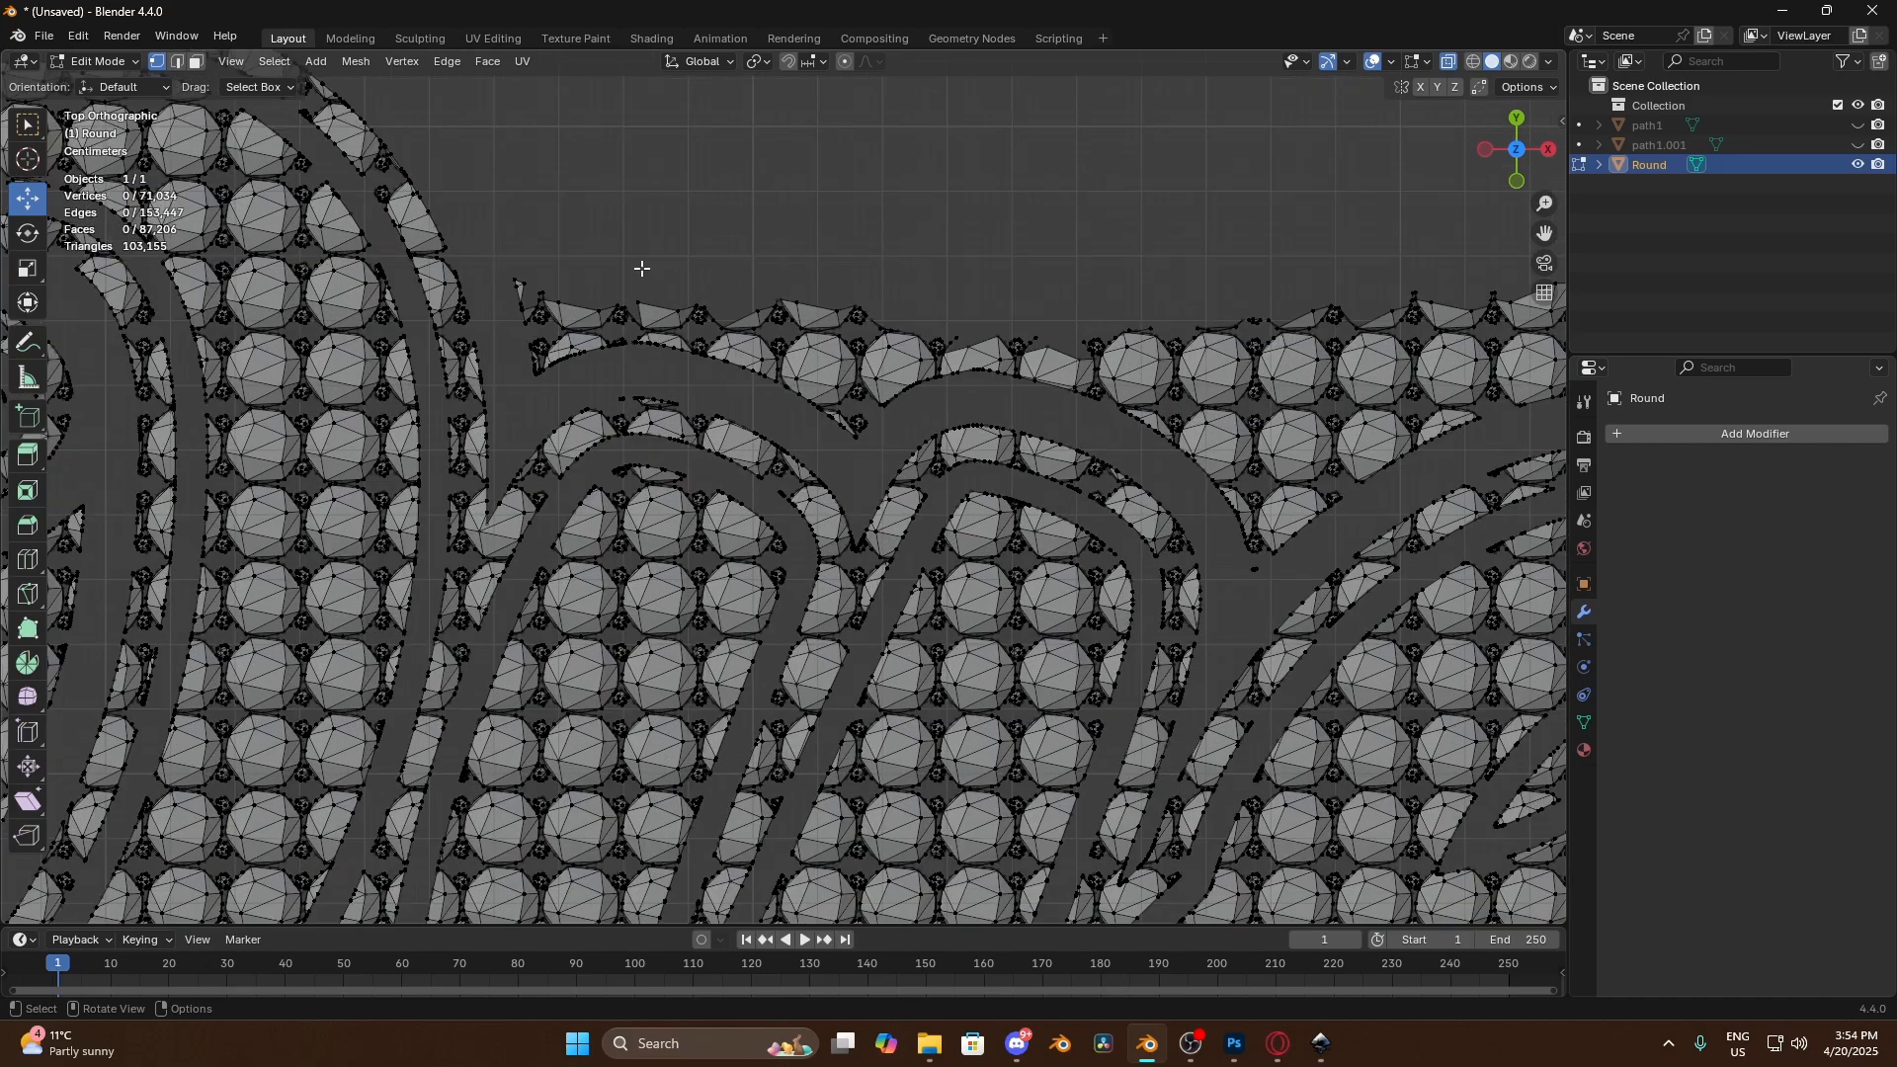
{"action": "key", "text": "c"}
{"action": "mouse_move", "coordinate": [614, 274]}
{"action": "left_mouse_down"}
{"action": "mouse_move", "coordinate": [542, 262]}
{"action": "mouse_move", "coordinate": [546, 338]}
{"action": "mouse_move", "coordinate": [643, 322]}
{"action": "mouse_move", "coordinate": [804, 347]}
{"action": "mouse_move", "coordinate": [829, 370]}
{"action": "mouse_move", "coordinate": [1017, 348]}
{"action": "mouse_move", "coordinate": [1146, 385]}
{"action": "mouse_move", "coordinate": [1238, 460]}
{"action": "mouse_move", "coordinate": [1268, 517]}
{"action": "mouse_move", "coordinate": [1280, 489]}
{"action": "mouse_move", "coordinate": [1205, 326]}
{"action": "mouse_move", "coordinate": [1324, 340]}
{"action": "mouse_move", "coordinate": [1453, 261]}
{"action": "mouse_move", "coordinate": [950, 272]}
{"action": "mouse_move", "coordinate": [966, 271]}
{"action": "left_mouse_up"}
{"action": "key", "text": "Escape"}
{"action": "key", "text": "c"}
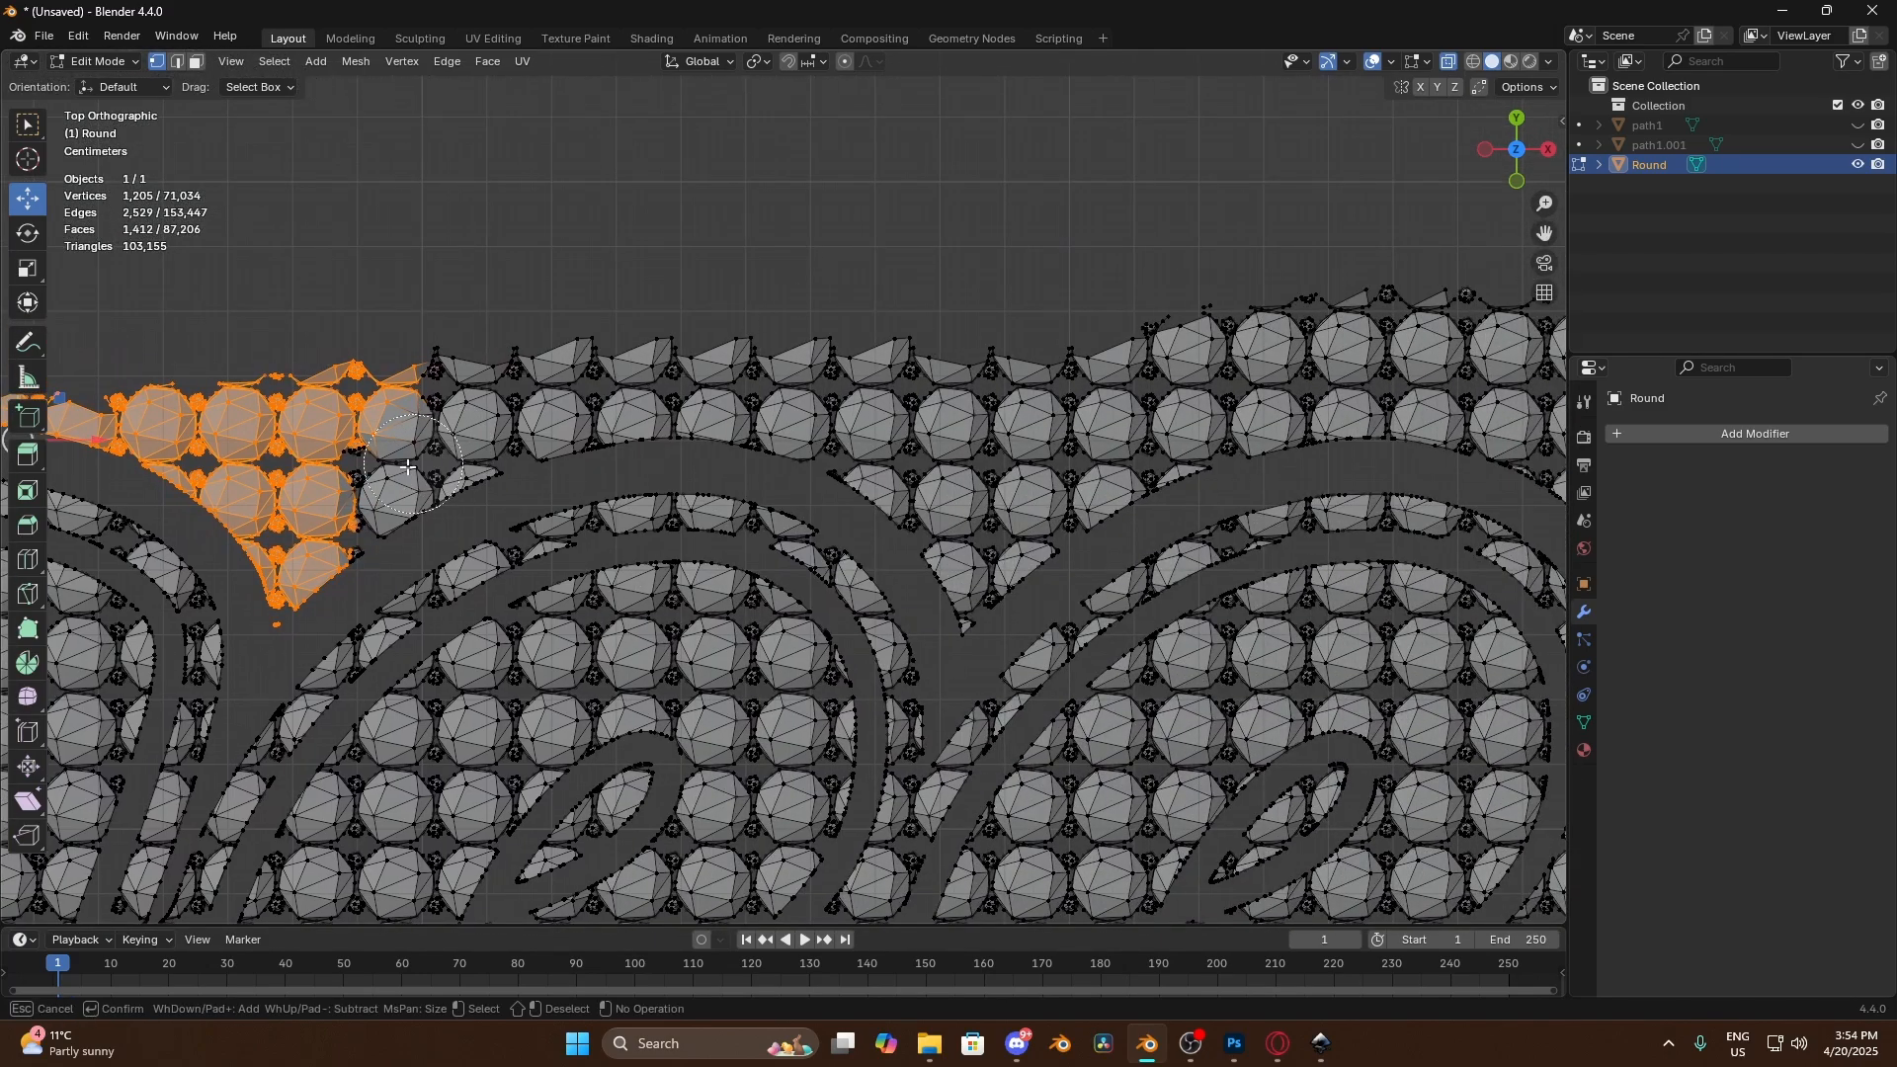
{"action": "mouse_move", "coordinate": [373, 486]}
{"action": "left_mouse_down"}
{"action": "mouse_move", "coordinate": [425, 401]}
{"action": "mouse_move", "coordinate": [437, 465]}
{"action": "mouse_move", "coordinate": [982, 593]}
{"action": "mouse_move", "coordinate": [1300, 317]}
{"action": "mouse_move", "coordinate": [1401, 397]}
{"action": "left_mouse_up"}
{"action": "key", "text": "Escape"}
{"action": "middle_click_drag", "start_coordinate": [1403, 395], "coordinate": [553, 489], "text": "shift"}
{"action": "key", "text": "c"}
{"action": "mouse_move", "coordinate": [613, 464]}
{"action": "left_mouse_down"}
{"action": "mouse_move", "coordinate": [703, 417]}
{"action": "mouse_move", "coordinate": [1087, 494]}
{"action": "mouse_move", "coordinate": [1279, 403]}
{"action": "left_mouse_up"}
{"action": "key", "text": "Escape"}
Add the stones outside the n's right side and around the grid's lower-right corner to the selection
{"action": "middle_click_drag", "start_coordinate": [1095, 622], "coordinate": [529, 652], "text": "shift"}
{"action": "key", "text": "c"}
{"action": "mouse_move", "coordinate": [1211, 187]}
{"action": "left_mouse_down"}
{"action": "mouse_move", "coordinate": [766, 227]}
{"action": "mouse_move", "coordinate": [1245, 720]}
{"action": "mouse_move", "coordinate": [1170, 806]}
{"action": "left_mouse_up"}
{"action": "key", "text": "Escape"}
{"action": "left_click_drag", "start_coordinate": [1546, 234], "coordinate": [1381, 49]}
{"action": "key", "text": "c"}
{"action": "mouse_move", "coordinate": [929, 222]}
{"action": "left_mouse_down"}
{"action": "mouse_move", "coordinate": [1028, 305]}
{"action": "mouse_move", "coordinate": [1038, 899]}
{"action": "left_mouse_up"}
{"action": "key", "text": "Escape"}
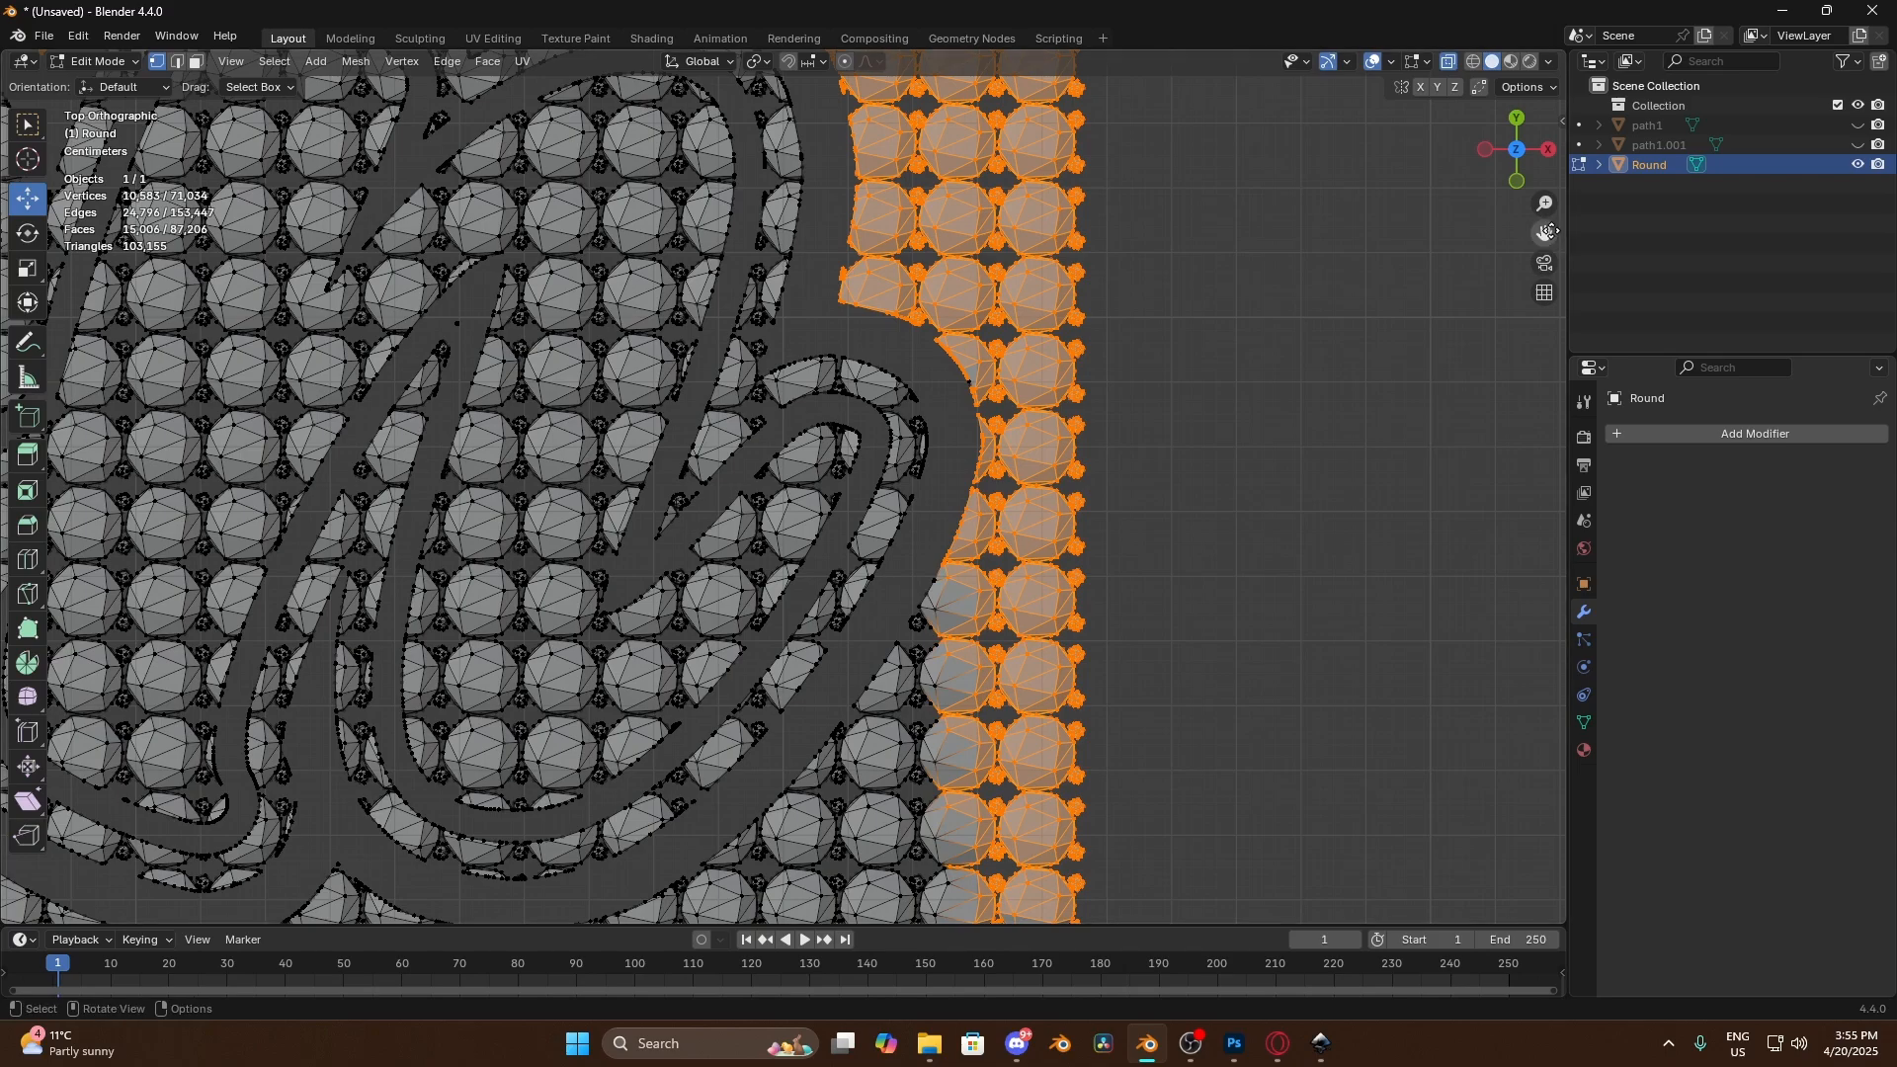
{"action": "left_click_drag", "start_coordinate": [1546, 234], "coordinate": [1600, 20]}
{"action": "key", "text": "c"}
{"action": "mouse_move", "coordinate": [1047, 474]}
{"action": "left_mouse_down"}
{"action": "mouse_move", "coordinate": [1018, 386]}
{"action": "mouse_move", "coordinate": [1044, 316]}
{"action": "mouse_move", "coordinate": [860, 538]}
{"action": "mouse_move", "coordinate": [701, 652]}
{"action": "mouse_move", "coordinate": [575, 669]}
{"action": "mouse_move", "coordinate": [1028, 678]}
{"action": "mouse_move", "coordinate": [998, 548]}
{"action": "left_mouse_up"}
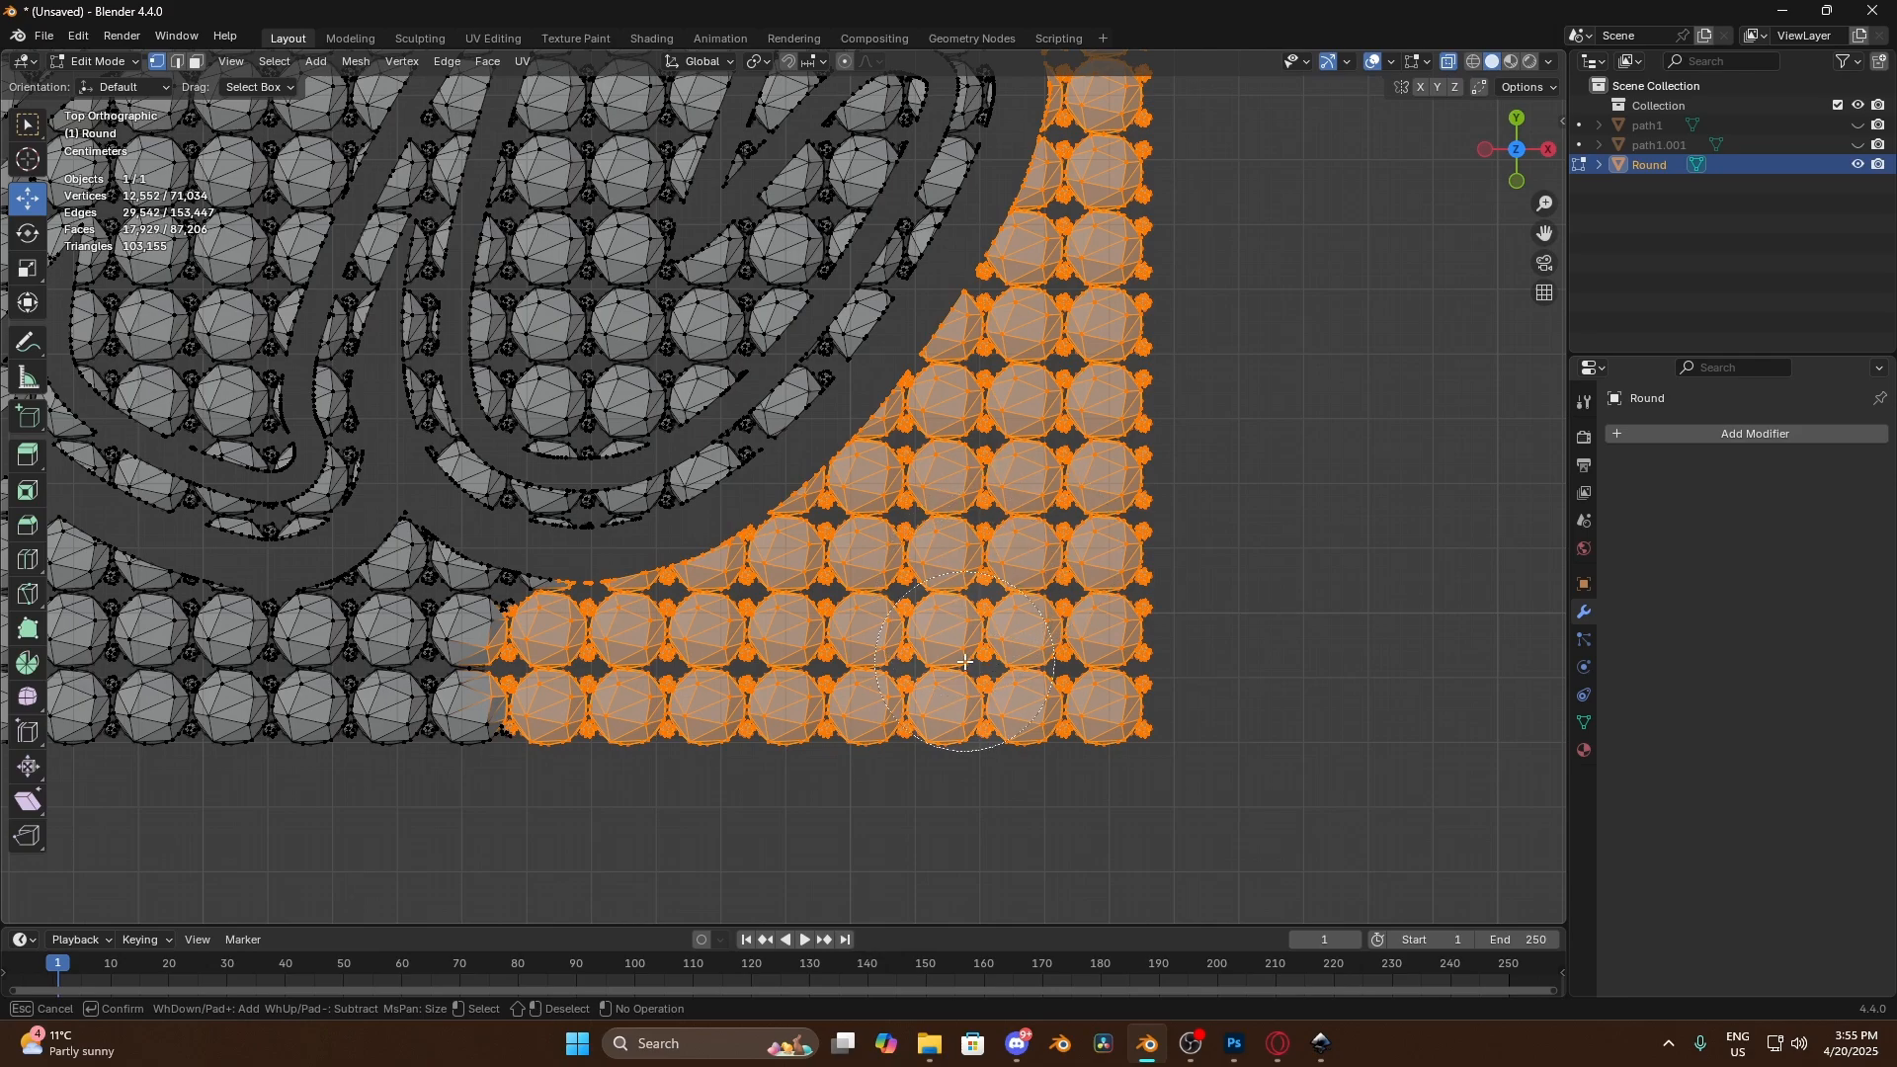
{"action": "key", "text": "Escape"}
Add the stones below the lettering's lower outline, from the n back to the Q's tail, to the selection
{"action": "mouse_move", "coordinate": [601, 705]}
{"action": "middle_mouse_down", "text": "shift"}
{"action": "mouse_move", "coordinate": [666, 709]}
{"action": "mouse_move", "coordinate": [1182, 554]}
{"action": "middle_mouse_up", "text": "shift"}
{"action": "key", "text": "c"}
{"action": "mouse_move", "coordinate": [1181, 553]}
{"action": "left_mouse_down"}
{"action": "mouse_move", "coordinate": [996, 454]}
{"action": "mouse_move", "coordinate": [938, 513]}
{"action": "mouse_move", "coordinate": [379, 524]}
{"action": "mouse_move", "coordinate": [412, 527]}
{"action": "mouse_move", "coordinate": [603, 405]}
{"action": "mouse_move", "coordinate": [751, 424]}
{"action": "mouse_move", "coordinate": [996, 517]}
{"action": "left_mouse_up"}
{"action": "right_click", "coordinate": [1022, 554]}
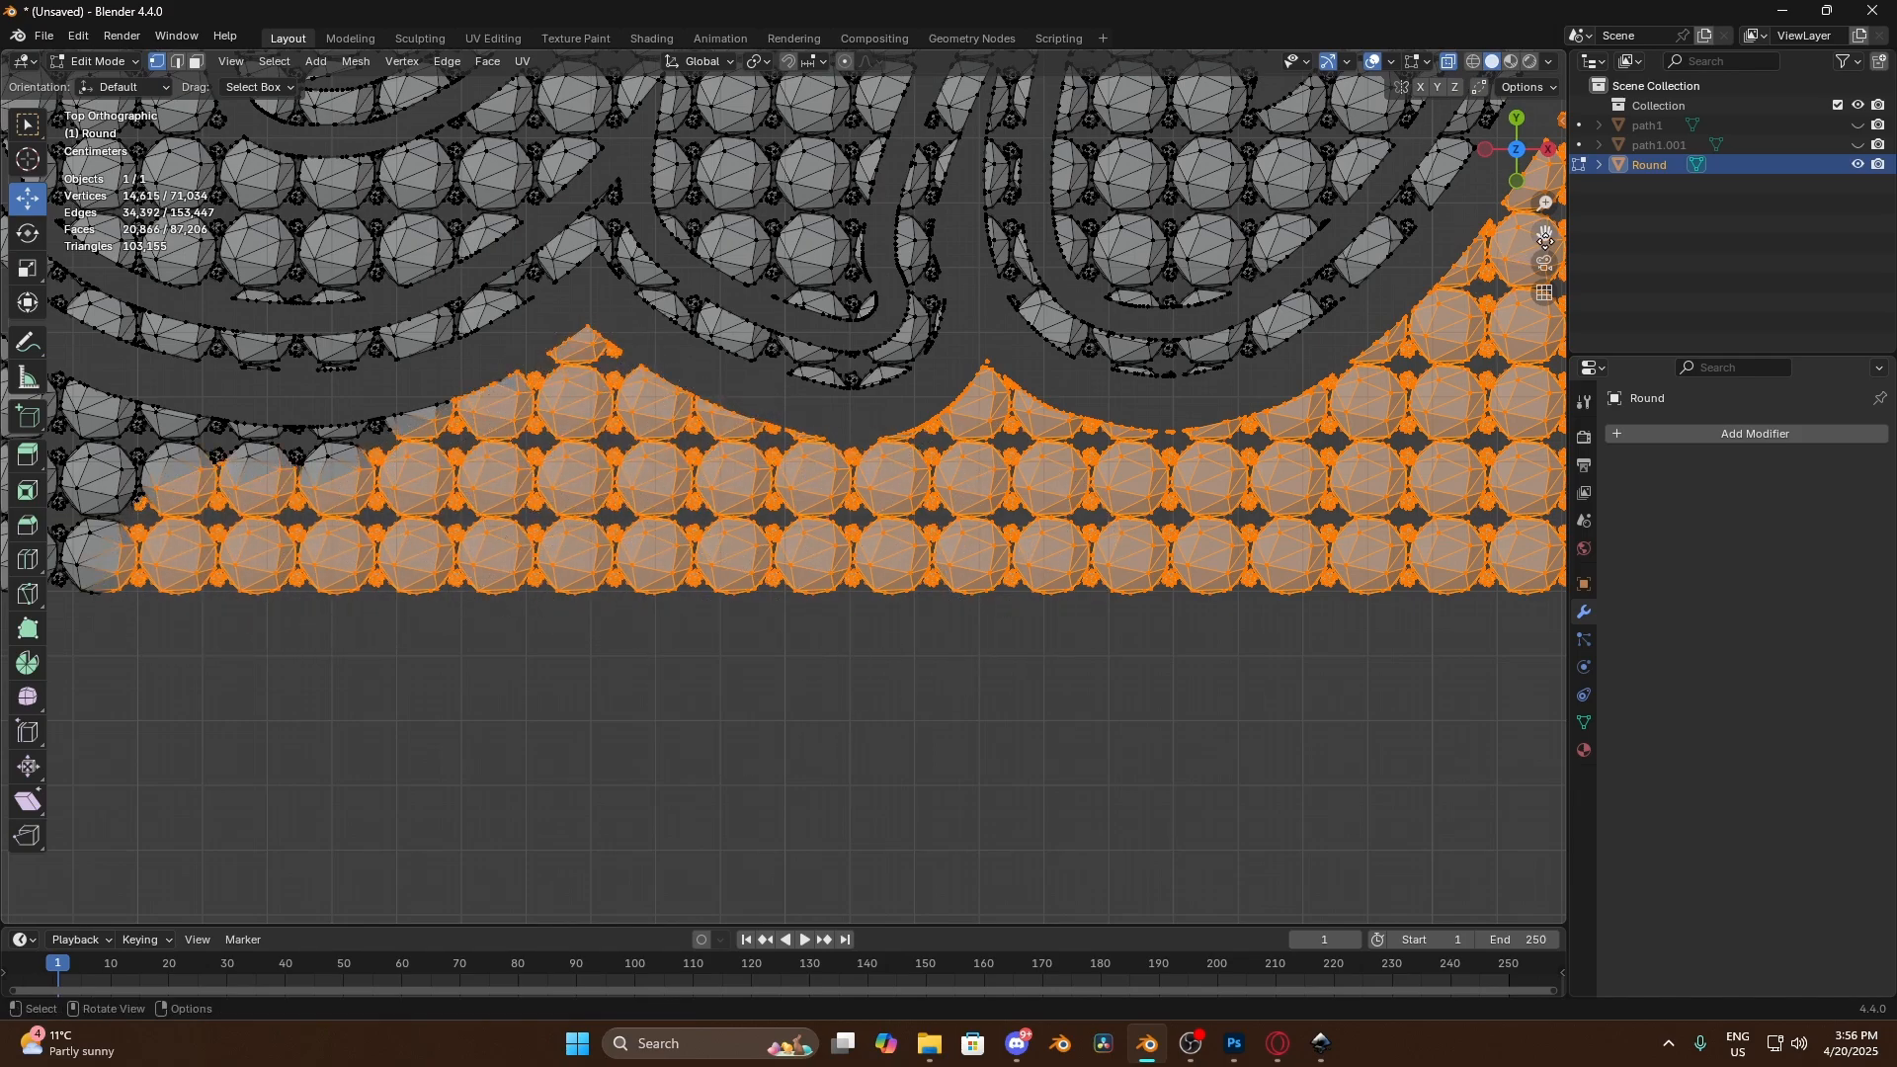
{"action": "mouse_move", "coordinate": [1545, 241]}
{"action": "left_mouse_down"}
{"action": "mouse_move", "coordinate": [399, 269]}
{"action": "mouse_move", "coordinate": [1244, 258]}
{"action": "mouse_move", "coordinate": [613, 259]}
{"action": "left_mouse_up"}
{"action": "key", "text": "c"}
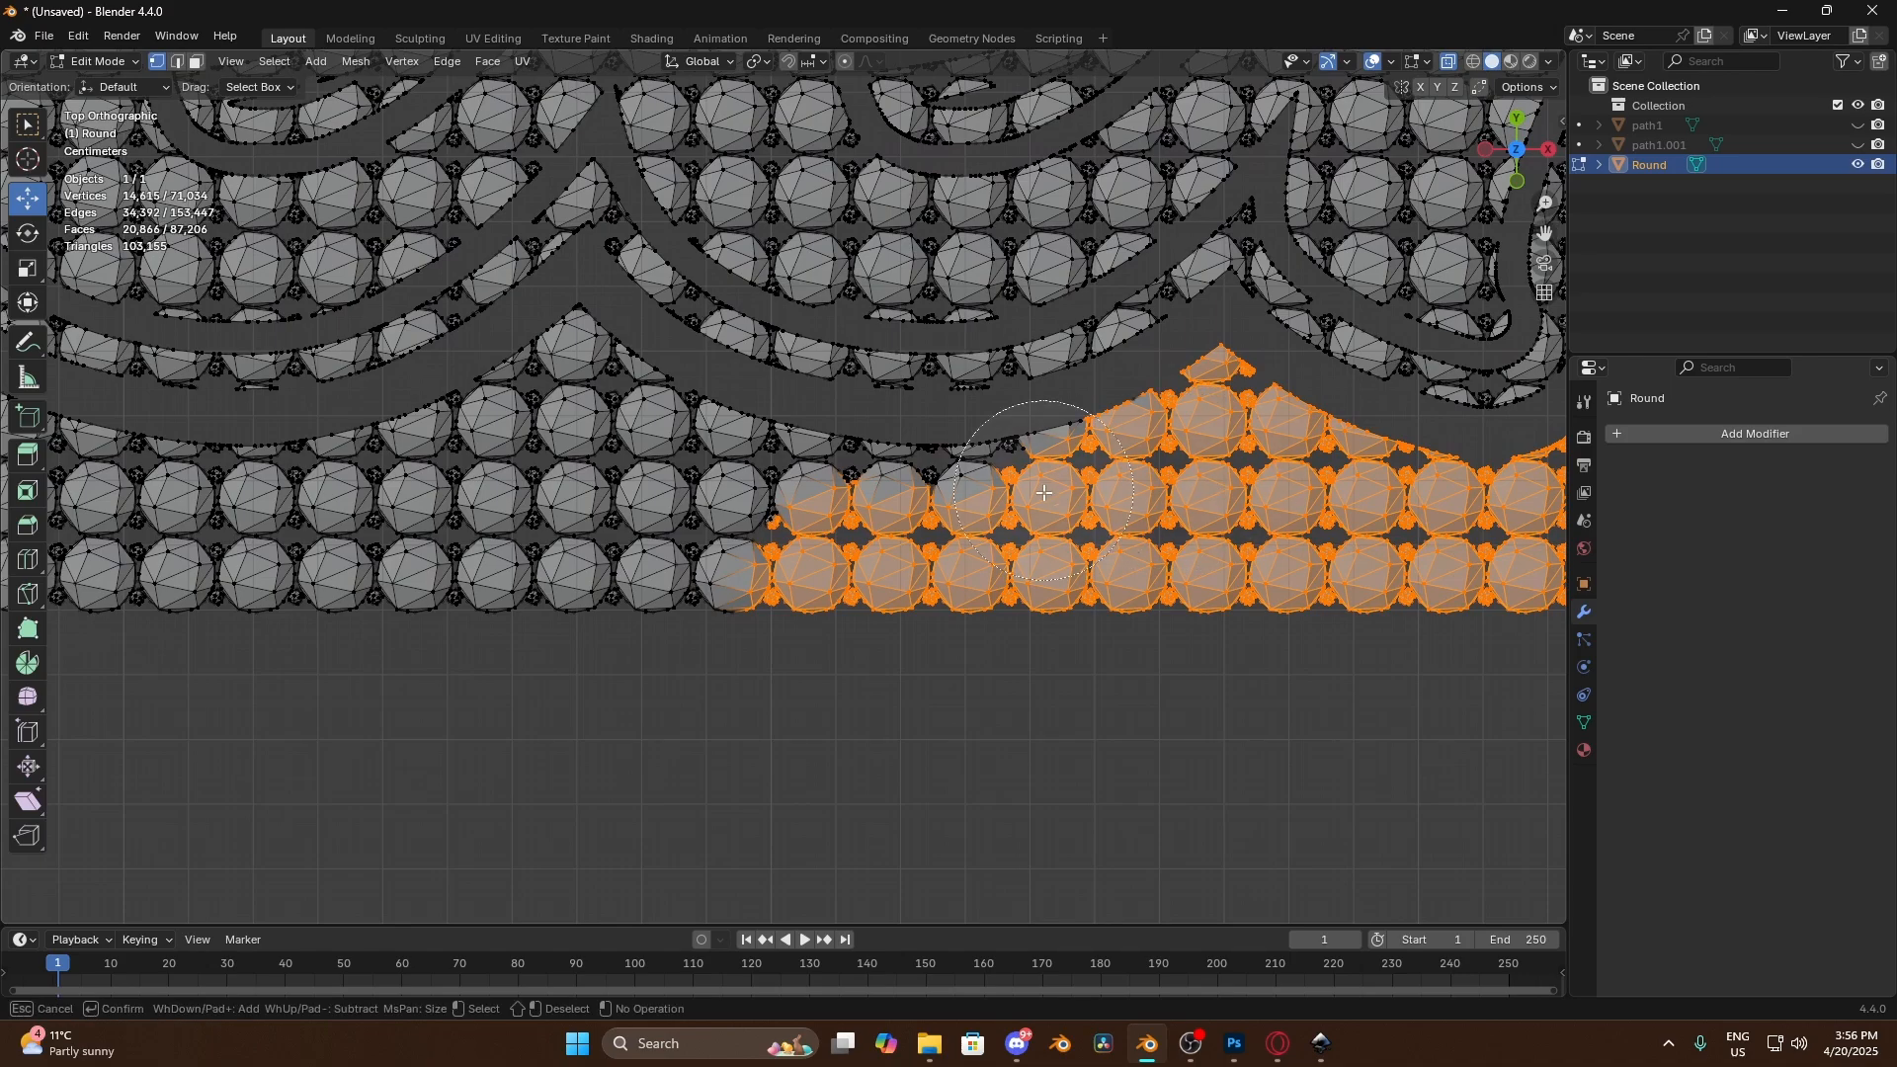
{"action": "mouse_move", "coordinate": [1044, 492]}
{"action": "left_mouse_down"}
{"action": "mouse_move", "coordinate": [1062, 484]}
{"action": "mouse_move", "coordinate": [889, 475]}
{"action": "mouse_move", "coordinate": [533, 611]}
{"action": "mouse_move", "coordinate": [251, 550]}
{"action": "left_mouse_up"}
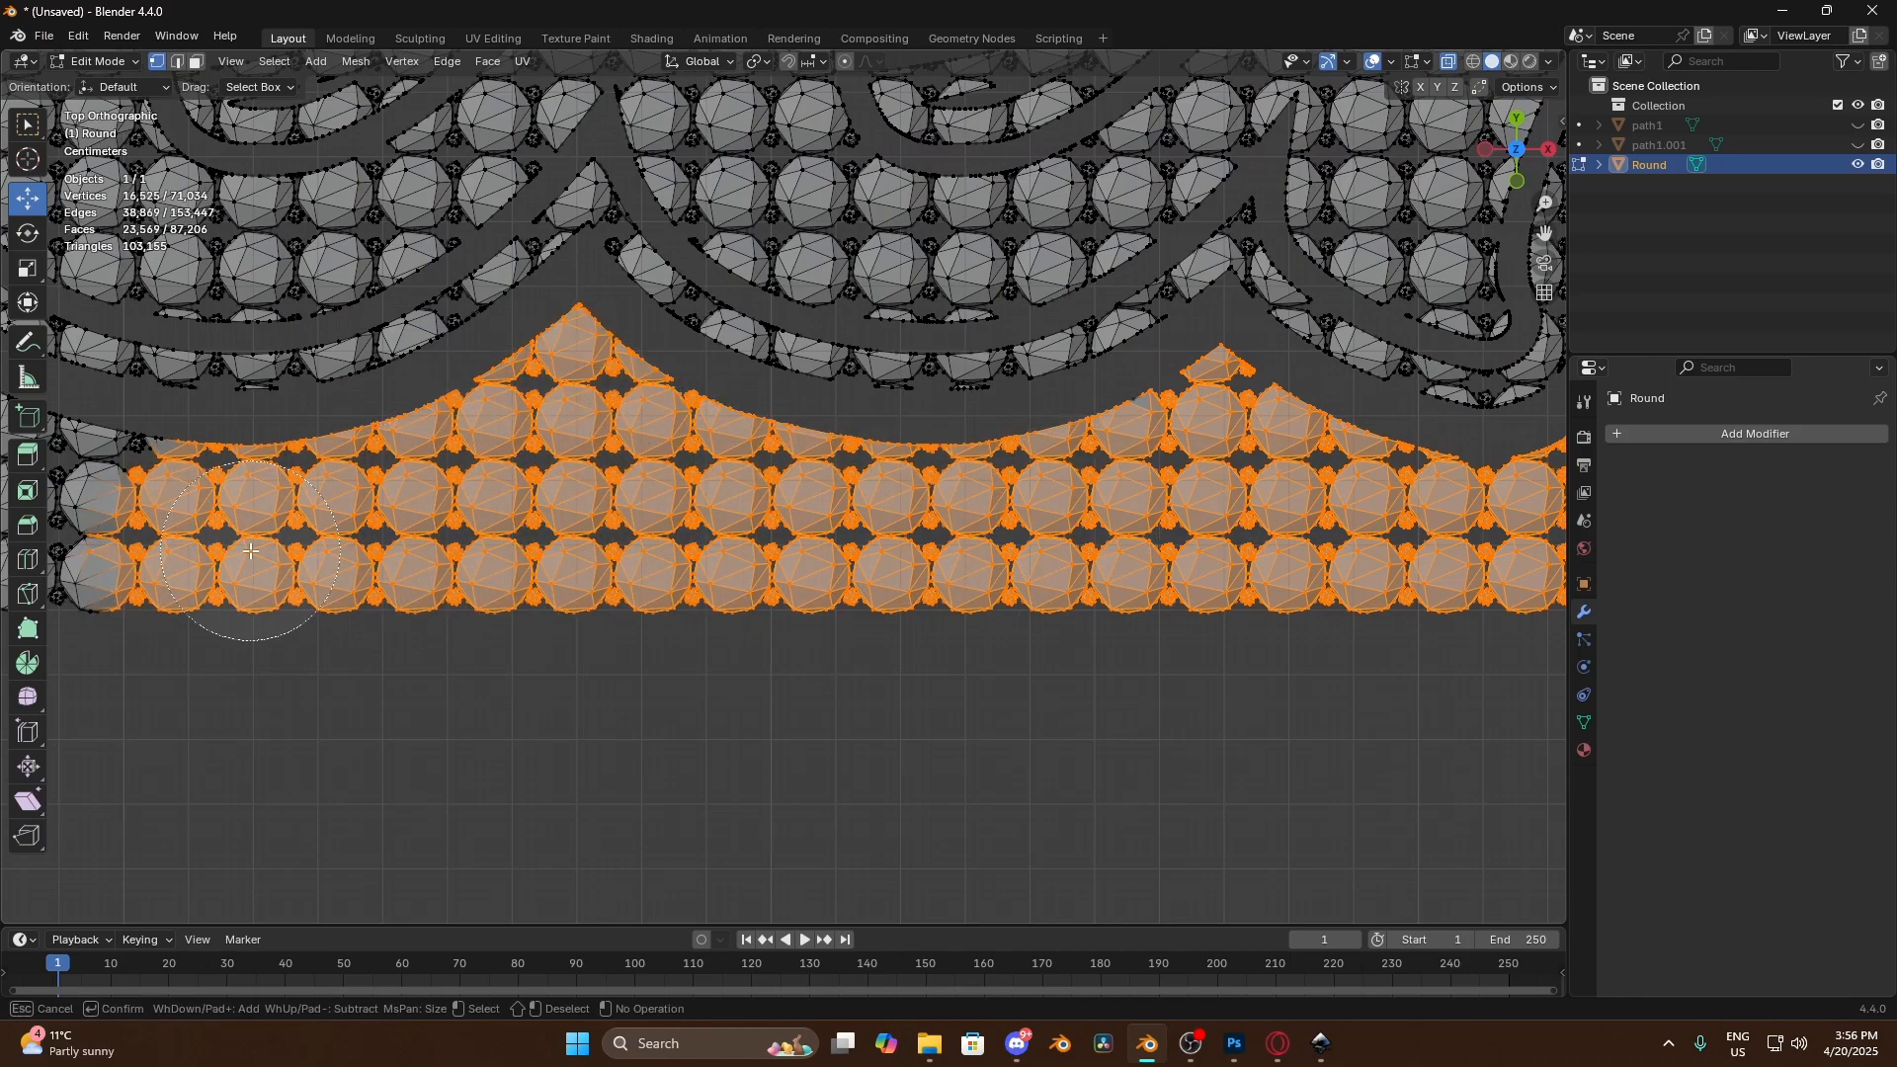
{"action": "middle_click_drag", "start_coordinate": [250, 551], "coordinate": [1107, 541], "text": "shift"}
{"action": "mouse_move", "coordinate": [1106, 542]}
{"action": "left_mouse_down"}
{"action": "mouse_move", "coordinate": [997, 498]}
{"action": "mouse_move", "coordinate": [484, 536]}
{"action": "mouse_move", "coordinate": [315, 491]}
{"action": "left_mouse_up"}
{"action": "middle_click_drag", "start_coordinate": [314, 491], "coordinate": [996, 466], "text": "shift"}
{"action": "mouse_move", "coordinate": [996, 465]}
{"action": "left_mouse_down"}
{"action": "mouse_move", "coordinate": [668, 579]}
{"action": "mouse_move", "coordinate": [722, 453]}
{"action": "left_mouse_up"}
{"action": "key", "text": "Escape"}
Add the stones in the grid's lower-left corner, below and beside the Q's tail, to the selection
{"action": "scroll", "coordinate": [729, 668], "scroll_direction": "down", "scroll_amount": 5}
{"action": "middle_click_drag", "start_coordinate": [363, 599], "coordinate": [735, 613], "text": "shift"}
{"action": "scroll", "coordinate": [735, 614], "scroll_direction": "up", "scroll_amount": 5}
{"action": "key", "text": "c"}
{"action": "mouse_move", "coordinate": [973, 563]}
{"action": "left_mouse_down"}
{"action": "mouse_move", "coordinate": [613, 555]}
{"action": "mouse_move", "coordinate": [440, 158]}
{"action": "left_mouse_up"}
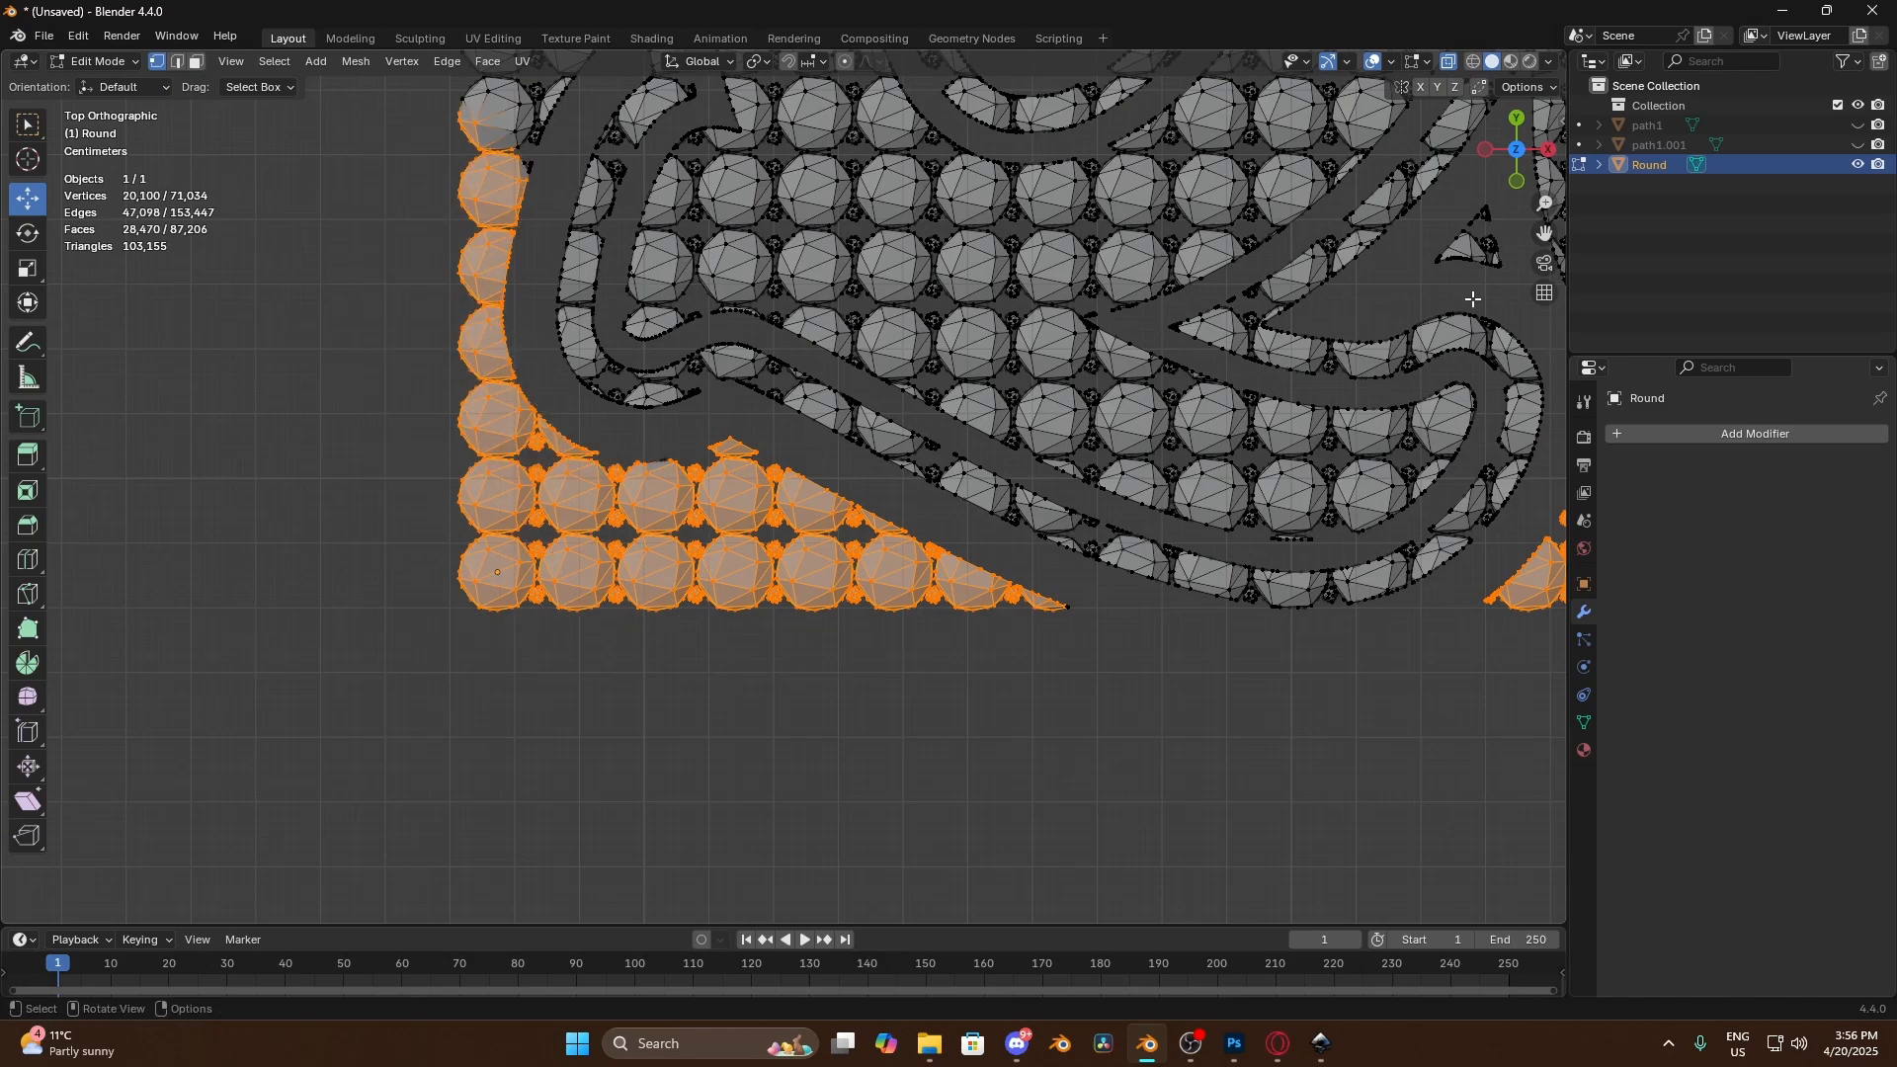
Add the stones left of and above the Q to the selection, and delete all selected vertices
{"action": "middle_click_drag", "start_coordinate": [1473, 299], "coordinate": [1510, 918], "text": "shift"}
{"action": "key", "text": "c"}
{"action": "left_click_drag", "start_coordinate": [494, 684], "coordinate": [421, 432]}
{"action": "key", "text": "Escape"}
{"action": "middle_click_drag", "start_coordinate": [421, 431], "coordinate": [412, 825], "text": "shift"}
{"action": "key", "text": "c"}
{"action": "mouse_move", "coordinate": [432, 593]}
{"action": "left_mouse_down"}
{"action": "mouse_move", "coordinate": [436, 457]}
{"action": "mouse_move", "coordinate": [496, 163]}
{"action": "left_mouse_up"}
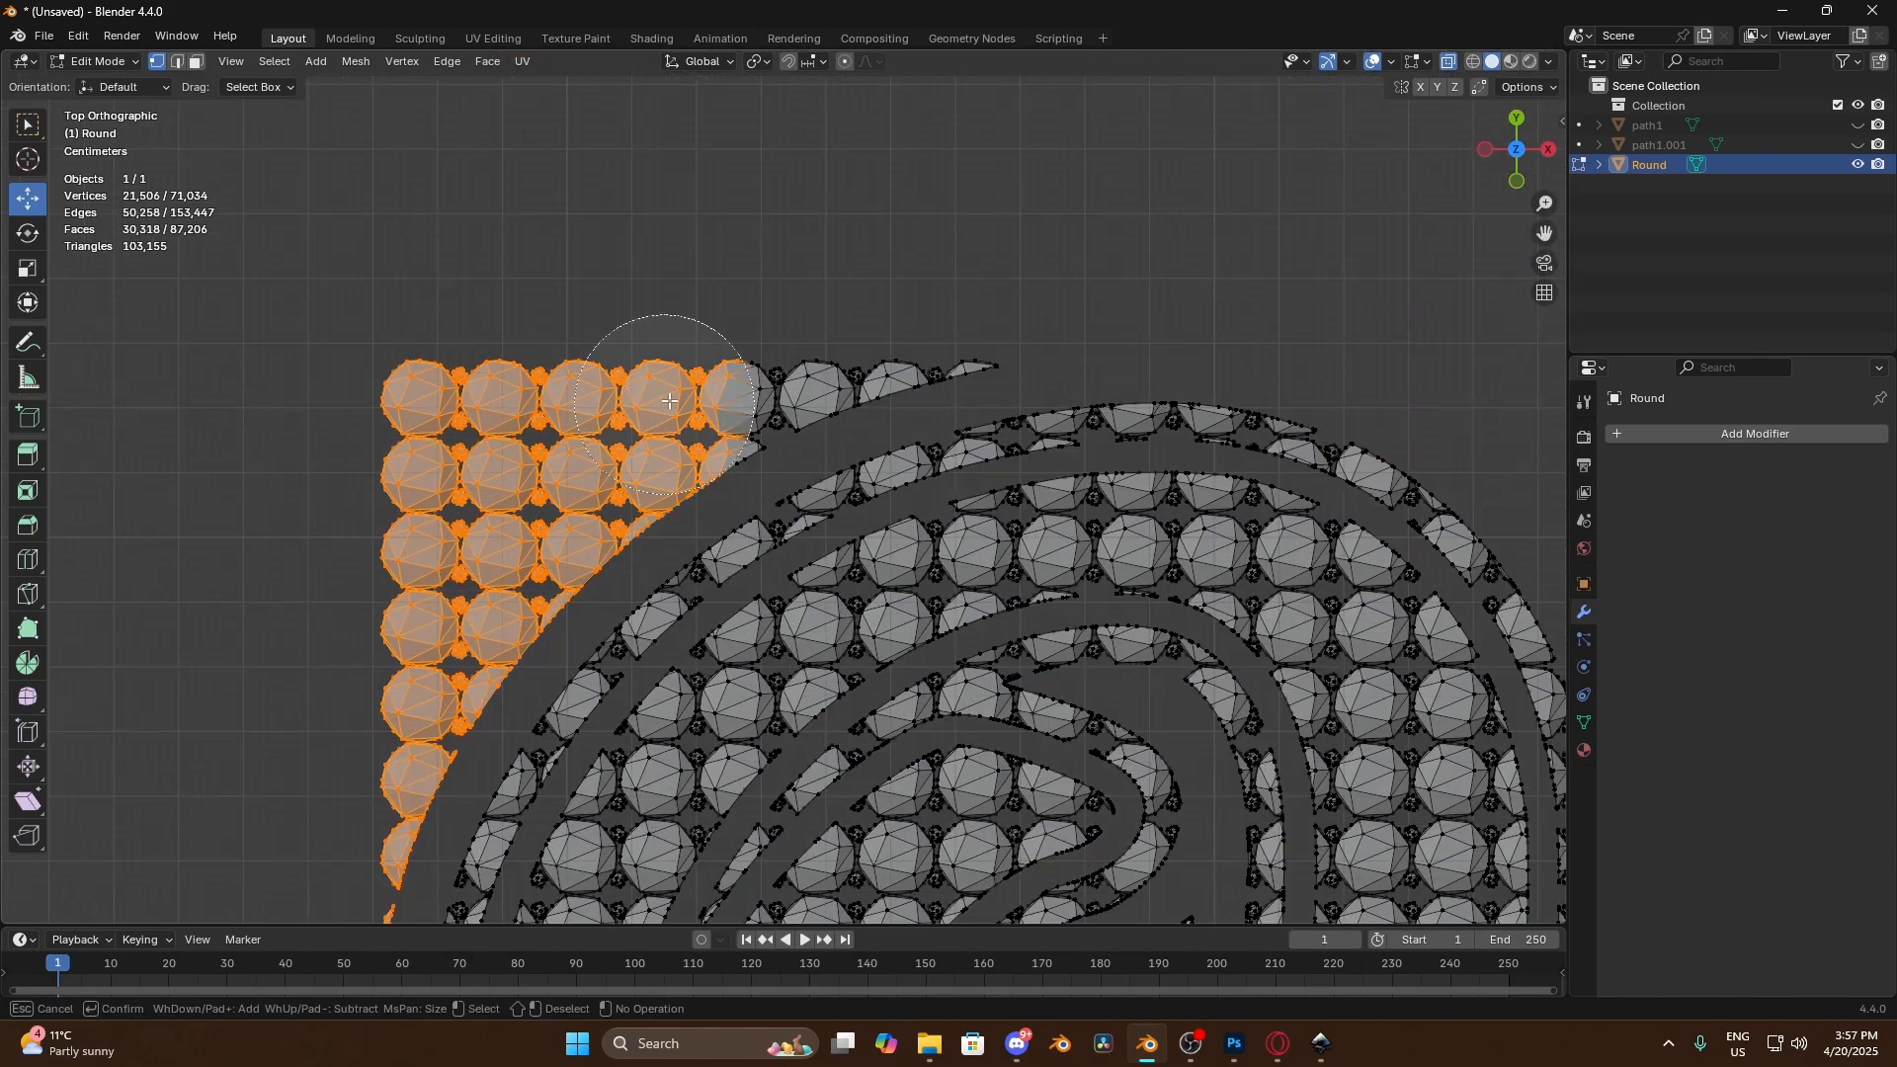
{"action": "key", "text": "Escape"}
{"action": "scroll", "coordinate": [1057, 300], "scroll_direction": "down", "scroll_amount": 5}
{"action": "key", "text": "x"}
{"action": "left_click", "coordinate": [1058, 300]}
Box-select the stray vertices just below the Q's lower-left corner and delete them
{"action": "scroll", "coordinate": [1059, 411], "scroll_direction": "up", "scroll_amount": 3}
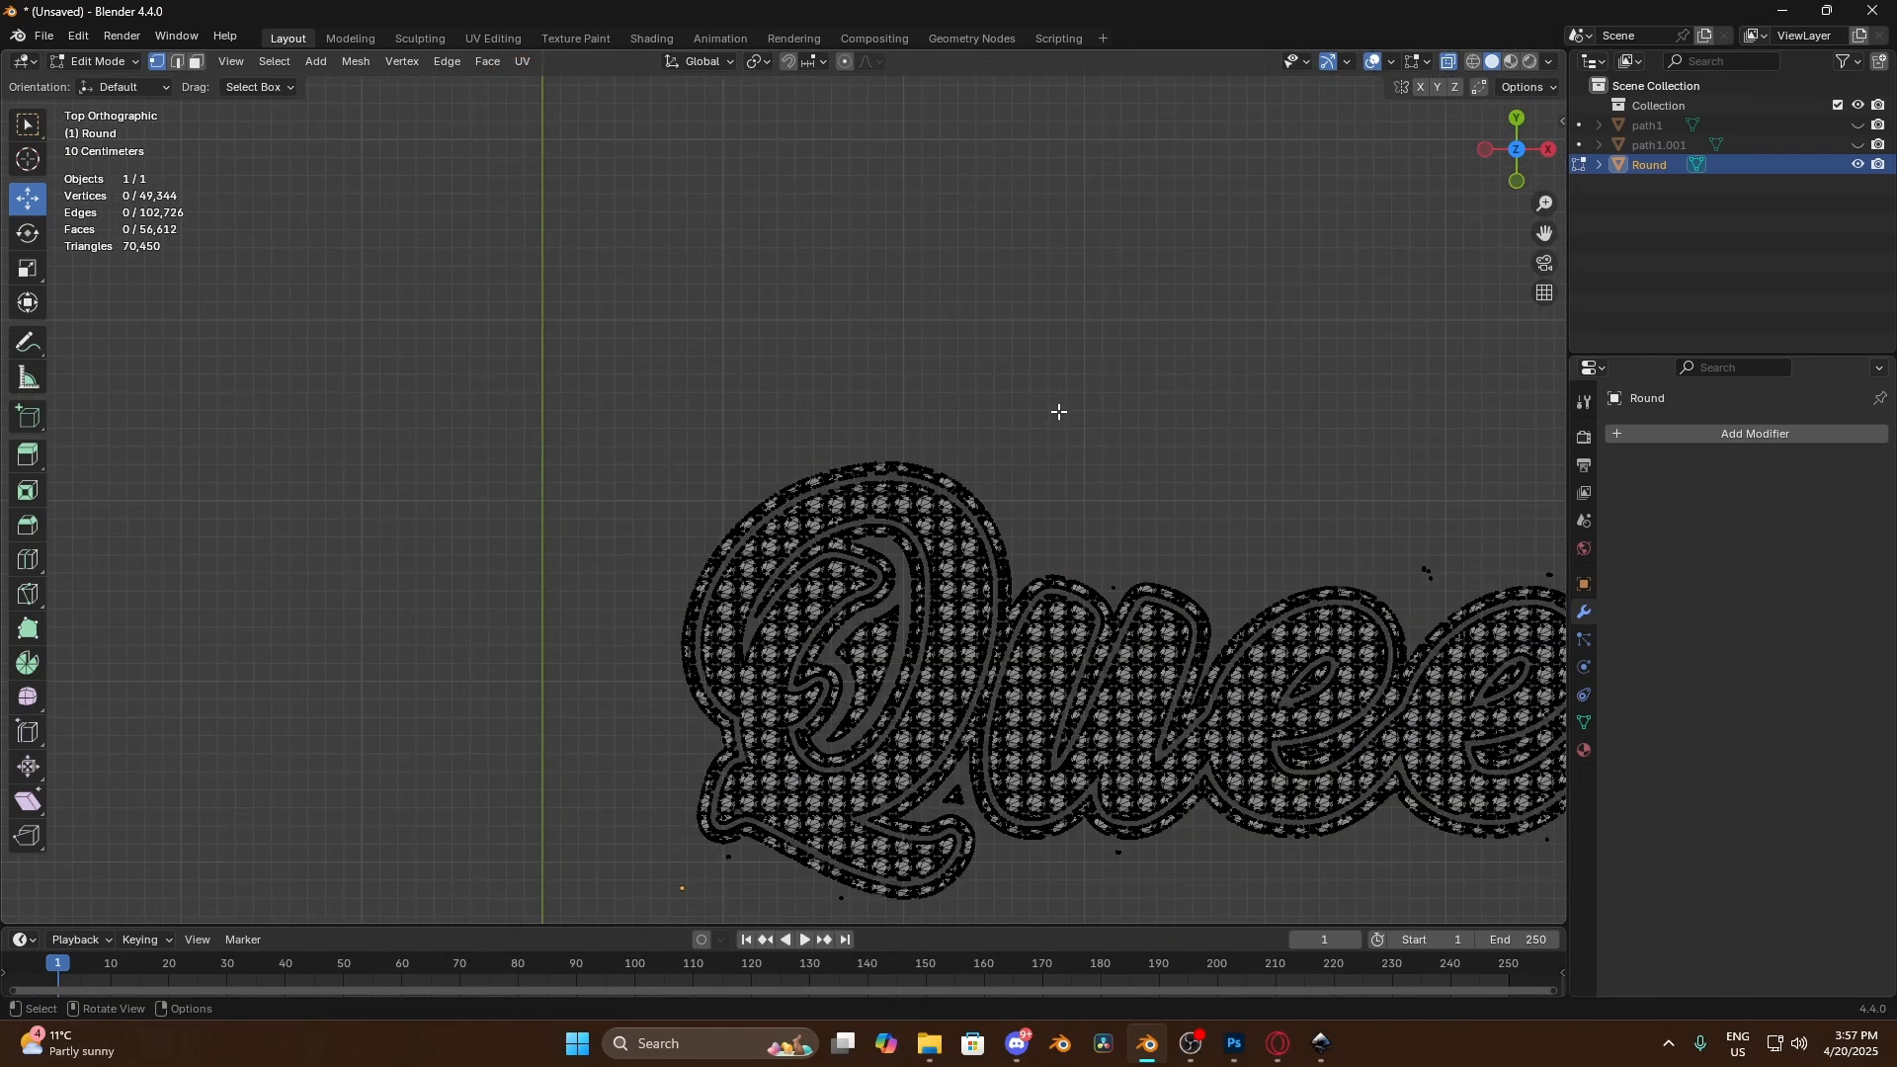
{"action": "scroll", "coordinate": [1101, 394], "scroll_direction": "up", "scroll_amount": 2}
{"action": "left_click_drag", "start_coordinate": [1547, 235], "coordinate": [1532, 148]}
{"action": "scroll", "coordinate": [751, 780], "scroll_direction": "up", "scroll_amount": 5}
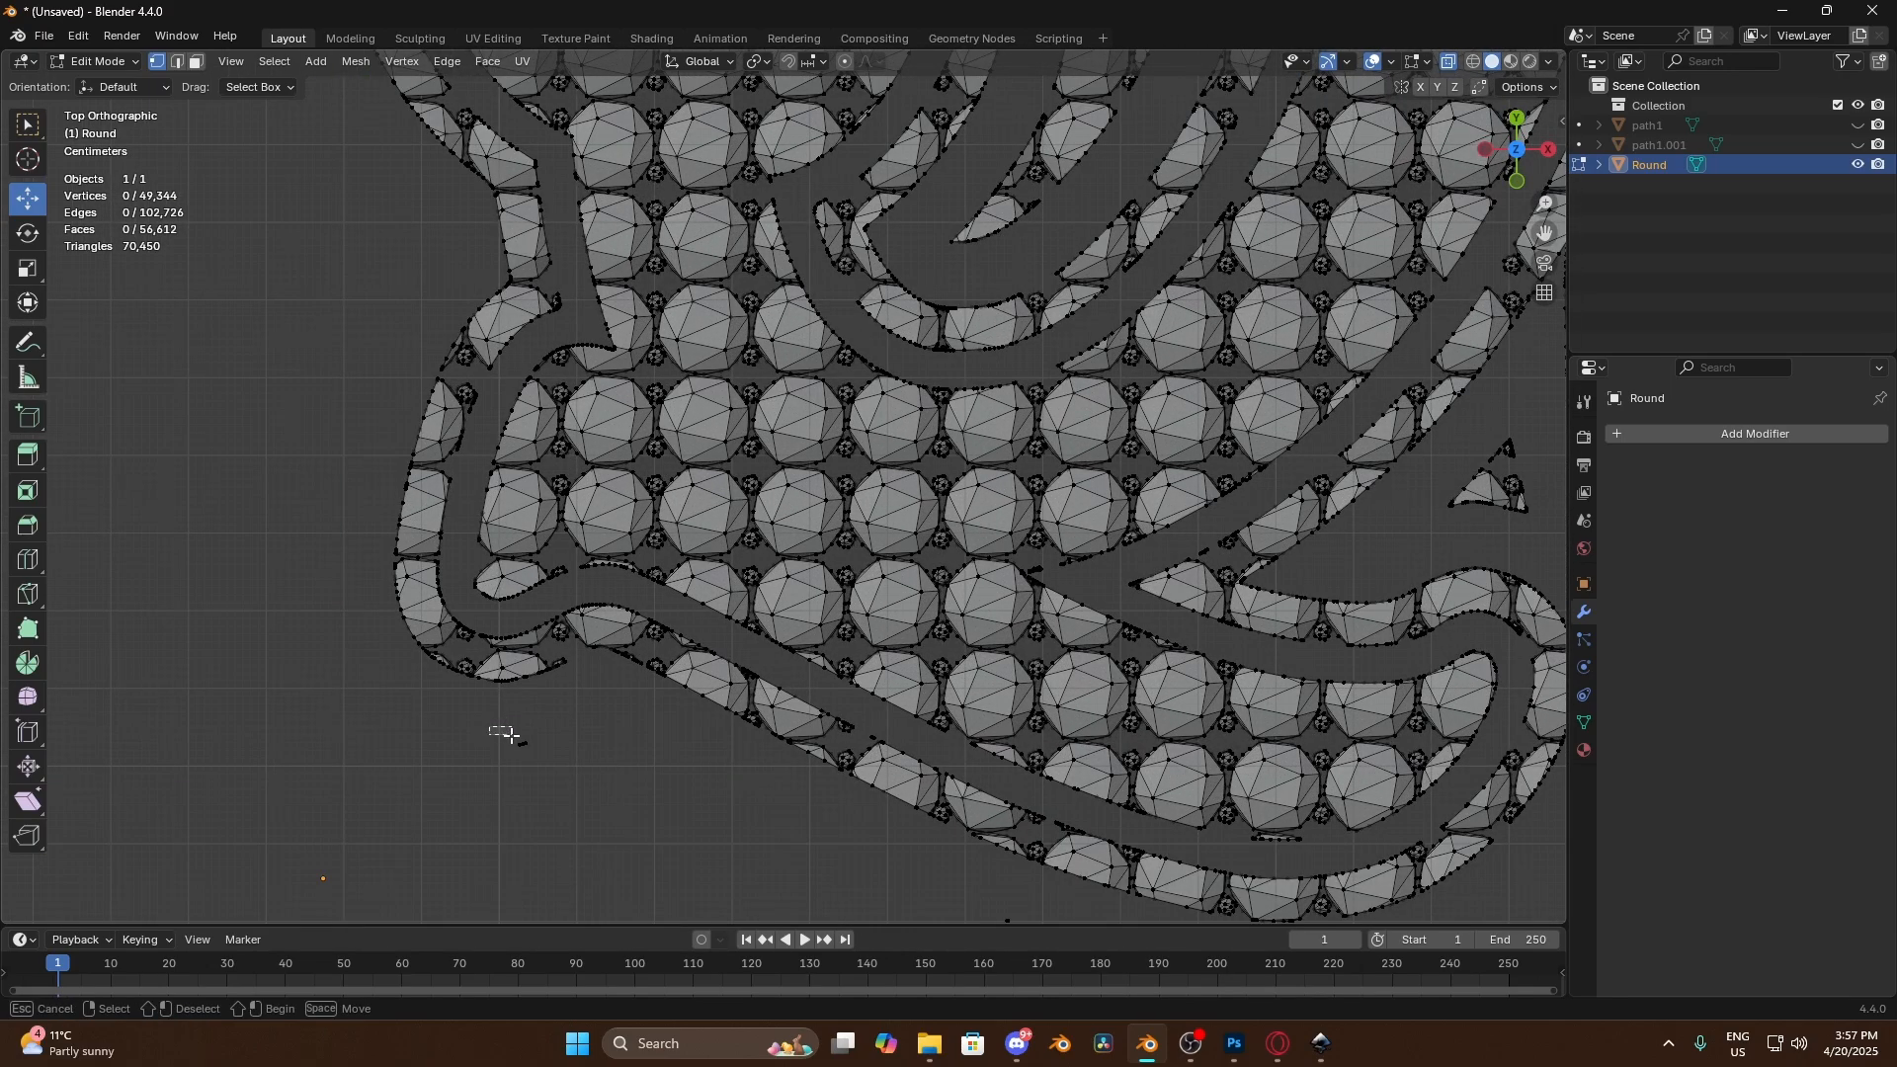
{"action": "left_click_drag", "start_coordinate": [511, 735], "coordinate": [578, 835]}
{"action": "key", "text": "x"}
{"action": "left_click", "coordinate": [551, 773]}
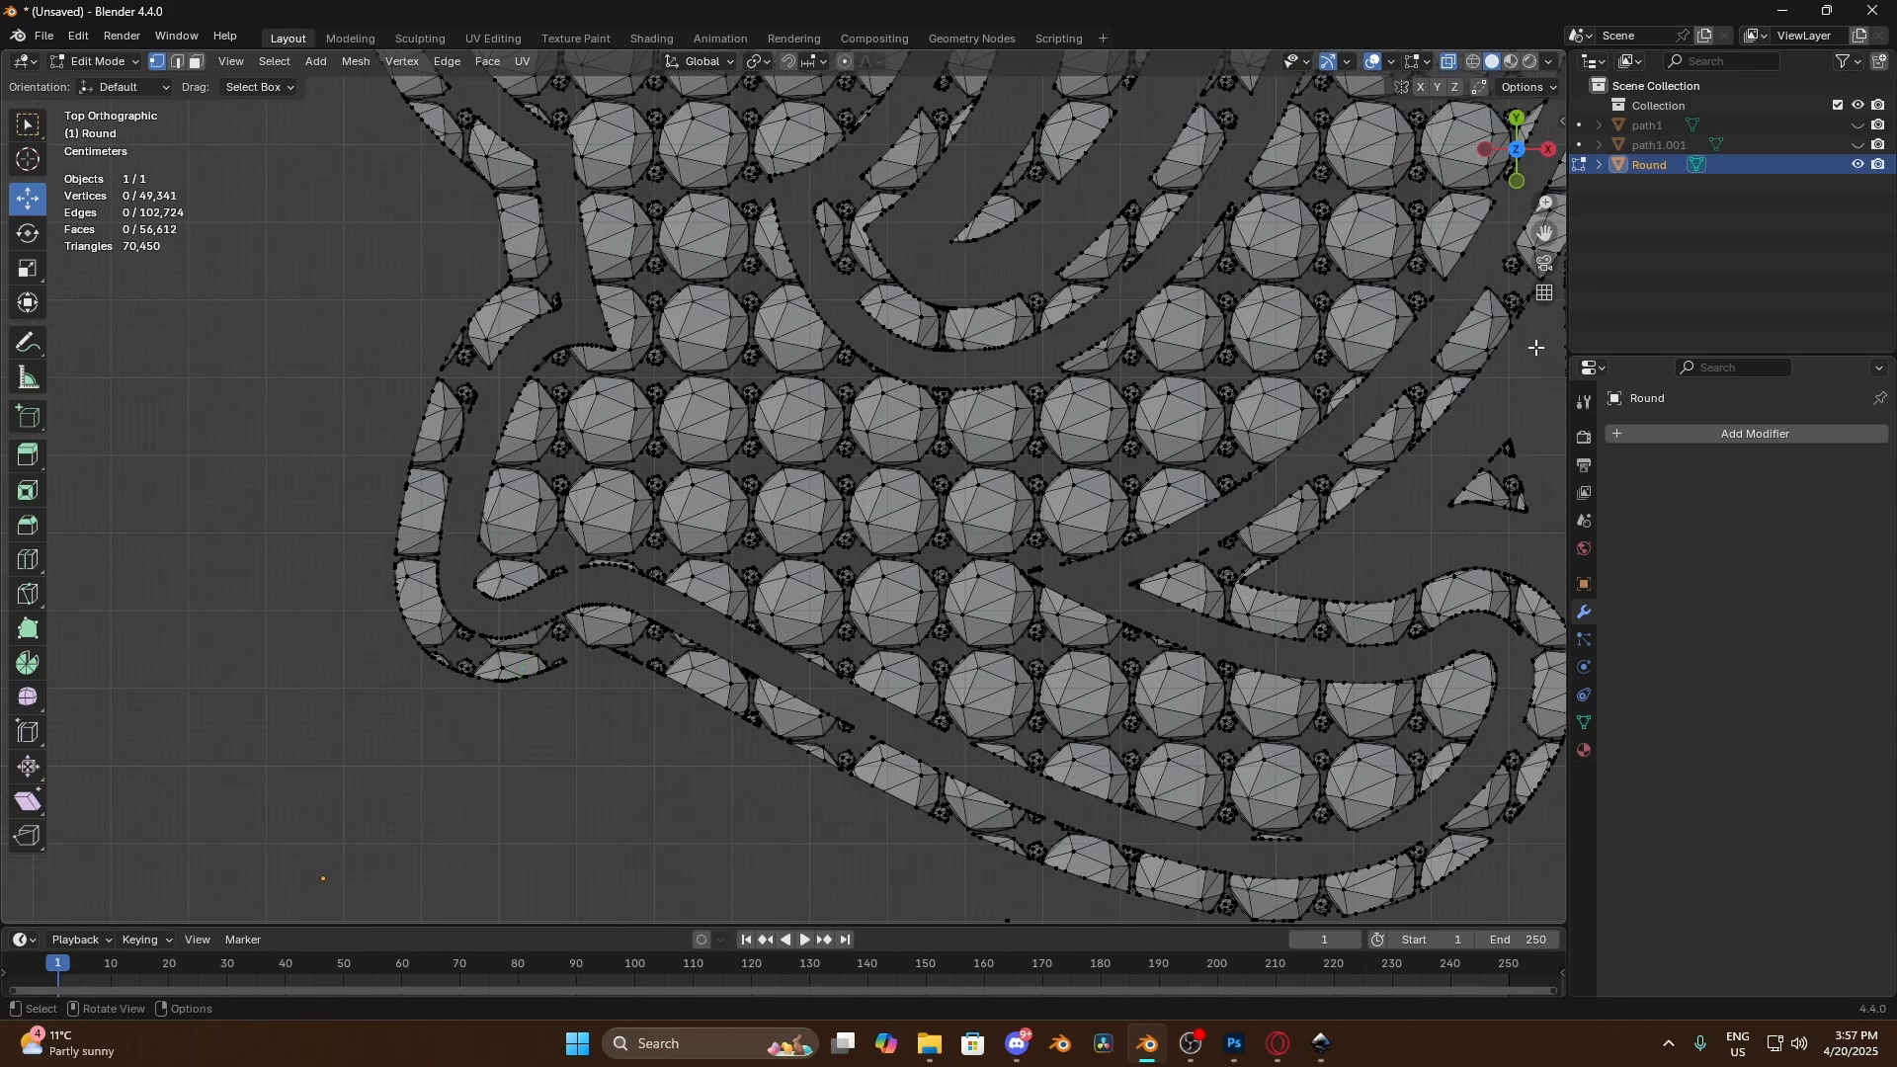
Box-select the stray vertices below the Q's tail and delete them
{"action": "left_click_drag", "start_coordinate": [1556, 226], "coordinate": [1279, 0]}
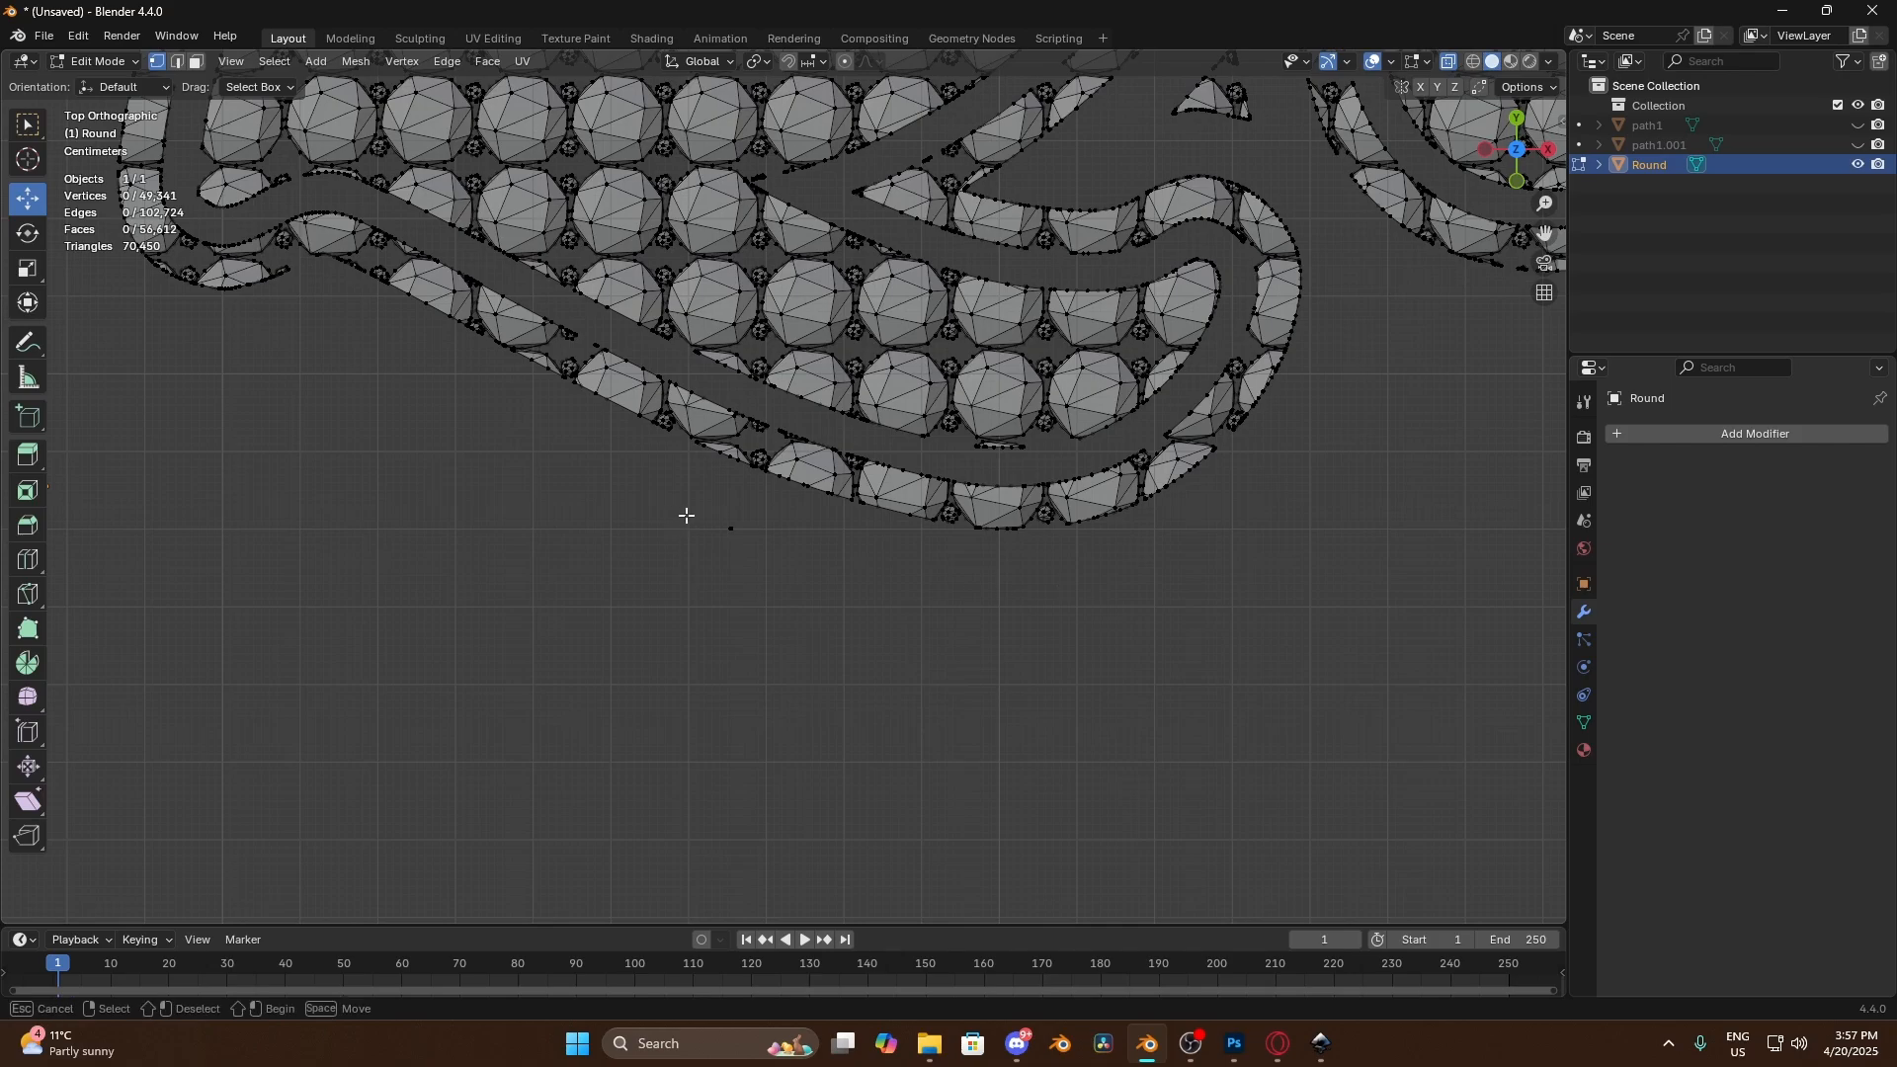
{"action": "left_click_drag", "start_coordinate": [753, 576], "coordinate": [750, 567]}
{"action": "key", "text": "x"}
{"action": "left_click", "coordinate": [751, 581]}
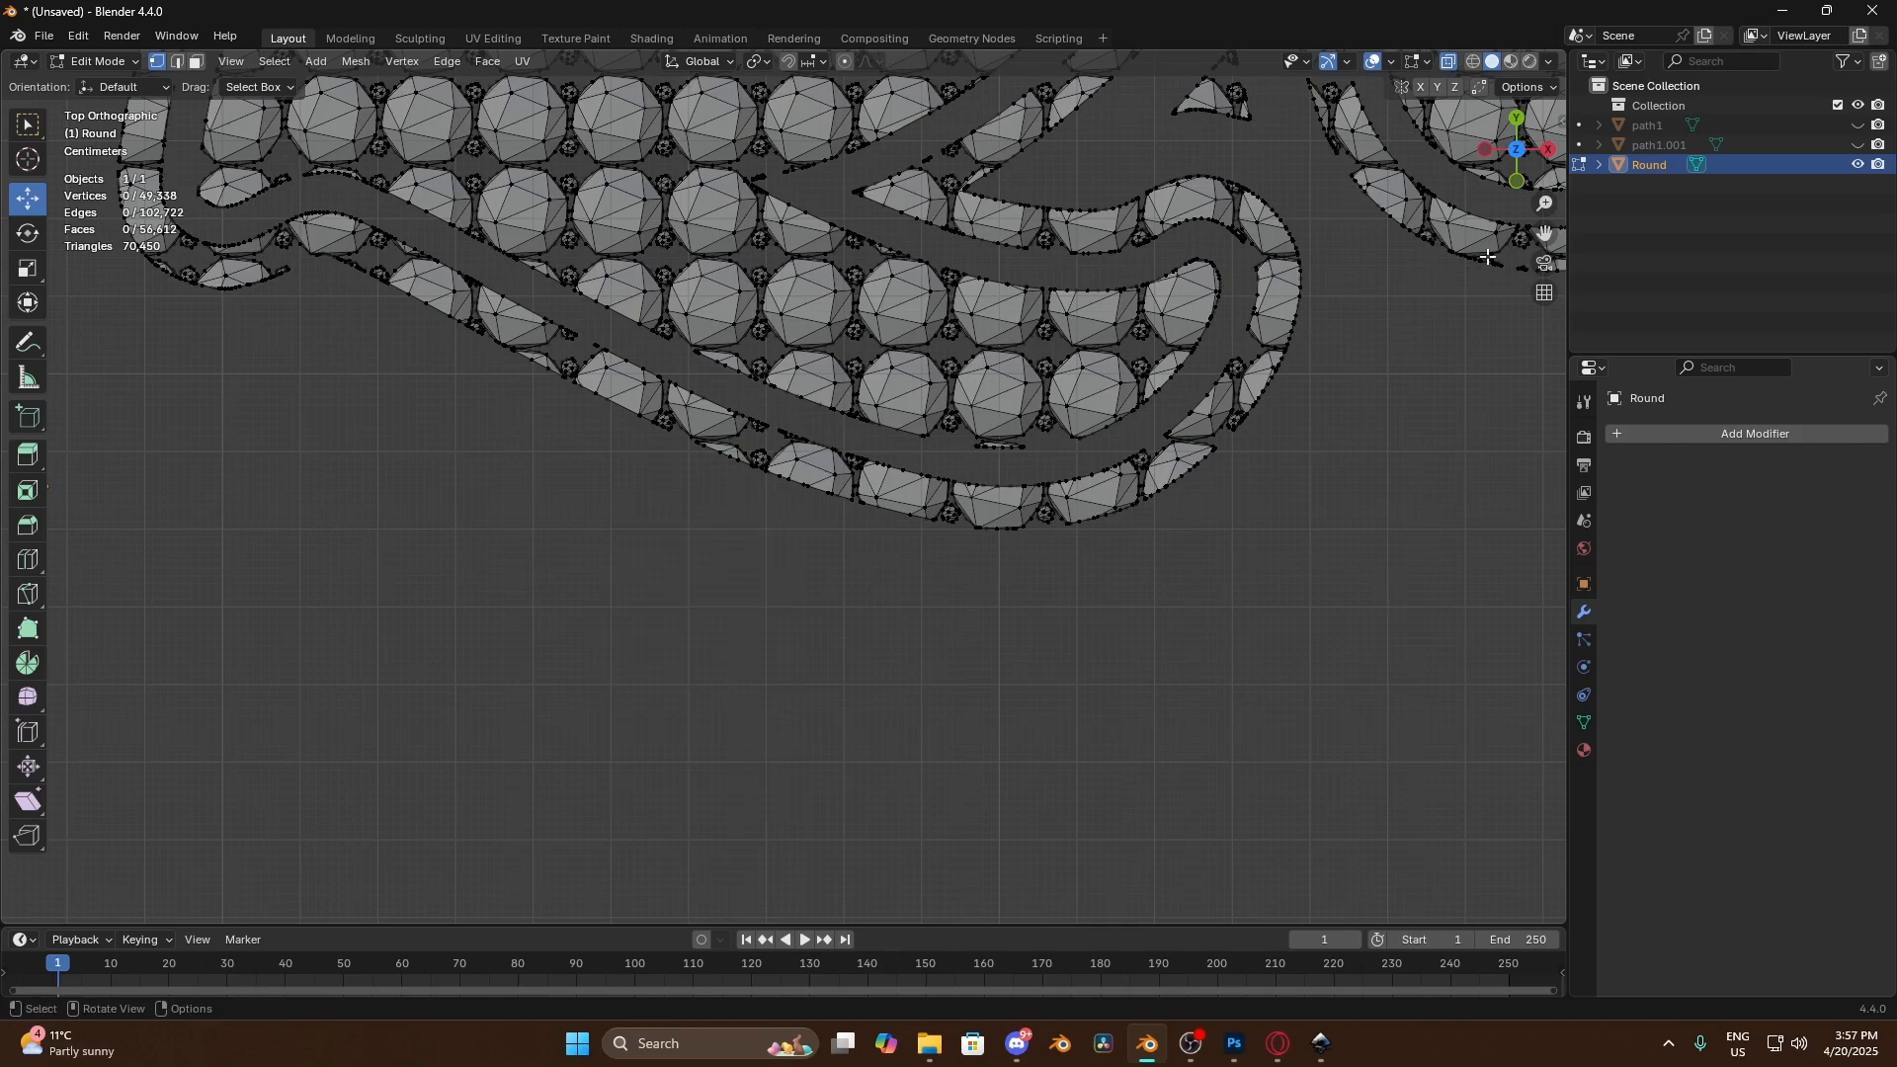
Box-select the stray vertices below the second stroke of the u and delete them
{"action": "left_click_drag", "start_coordinate": [1547, 236], "coordinate": [469, 451]}
{"action": "left_click_drag", "start_coordinate": [803, 515], "coordinate": [886, 582]}
{"action": "key", "text": "x"}
{"action": "left_click", "coordinate": [886, 585]}
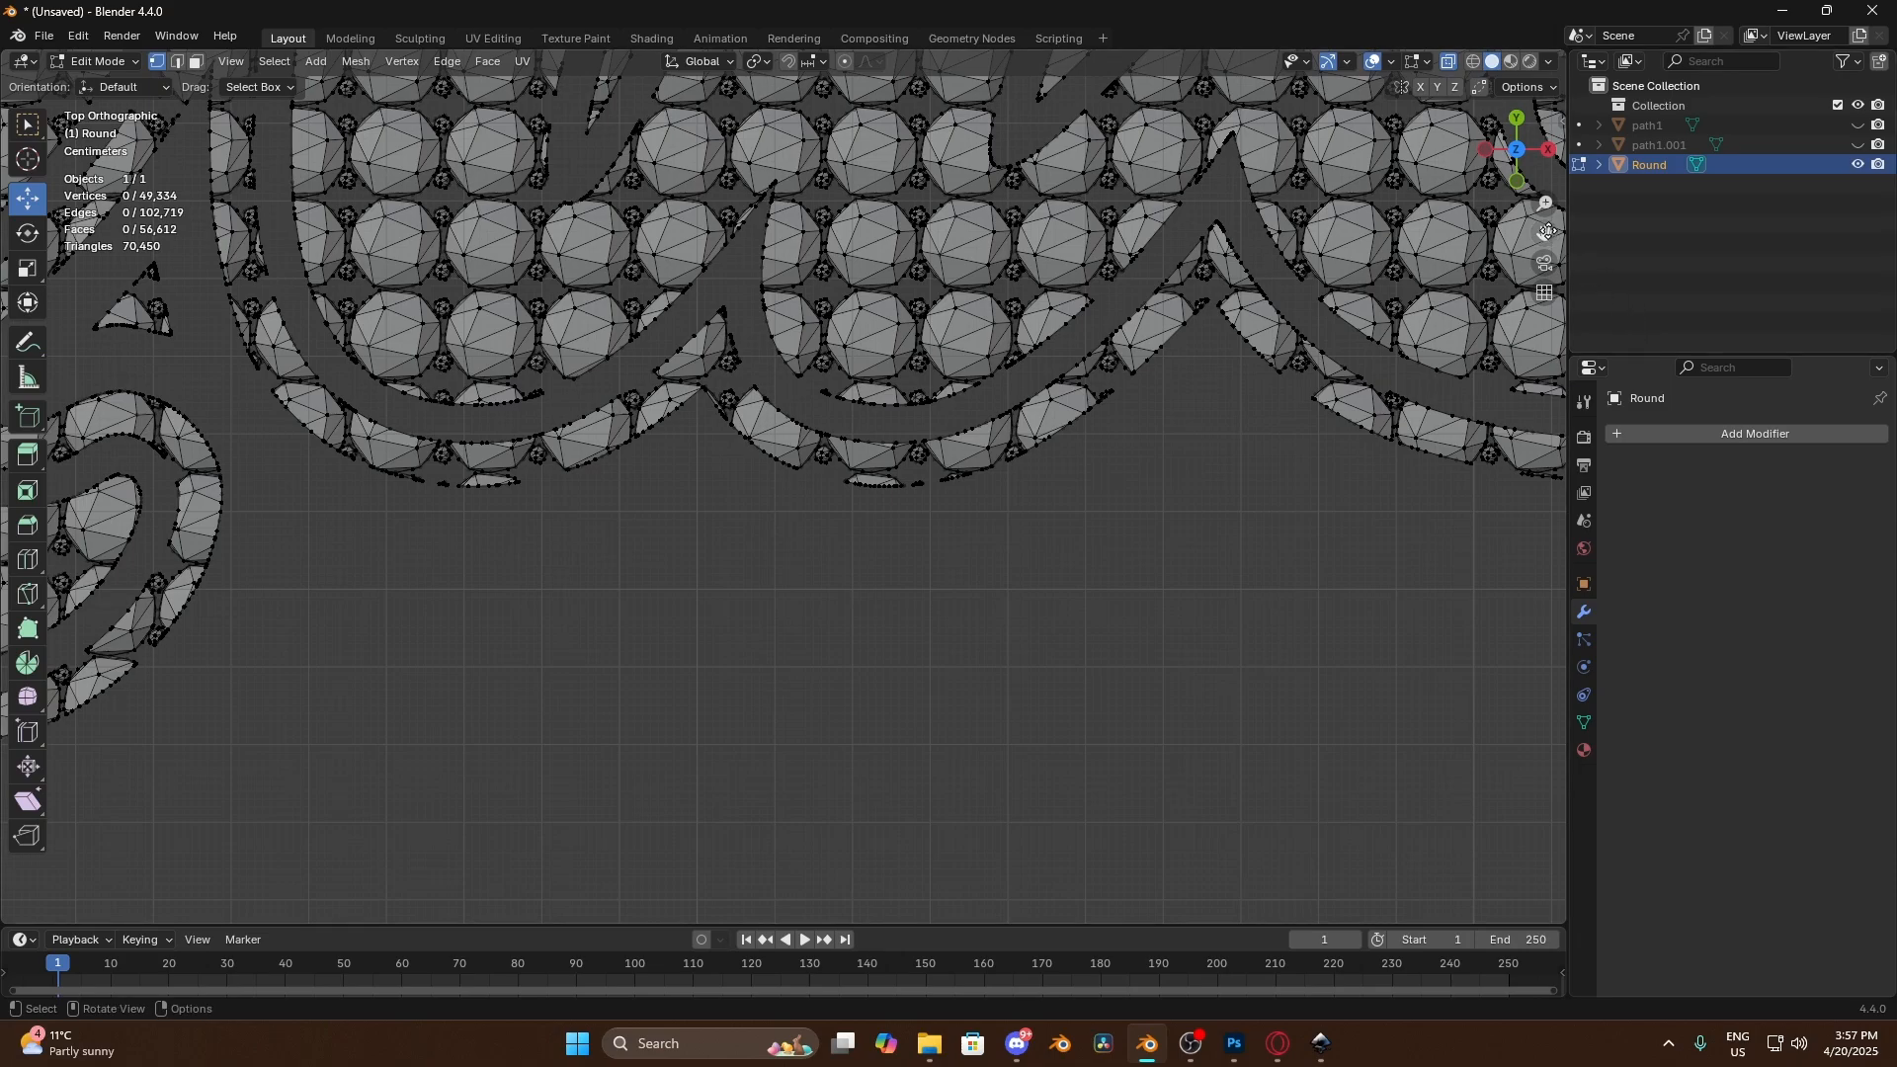
Box-select the stray vertex below the second e and delete it, leaving nothing selected
{"action": "left_click_drag", "start_coordinate": [1547, 231], "coordinate": [1271, 405]}
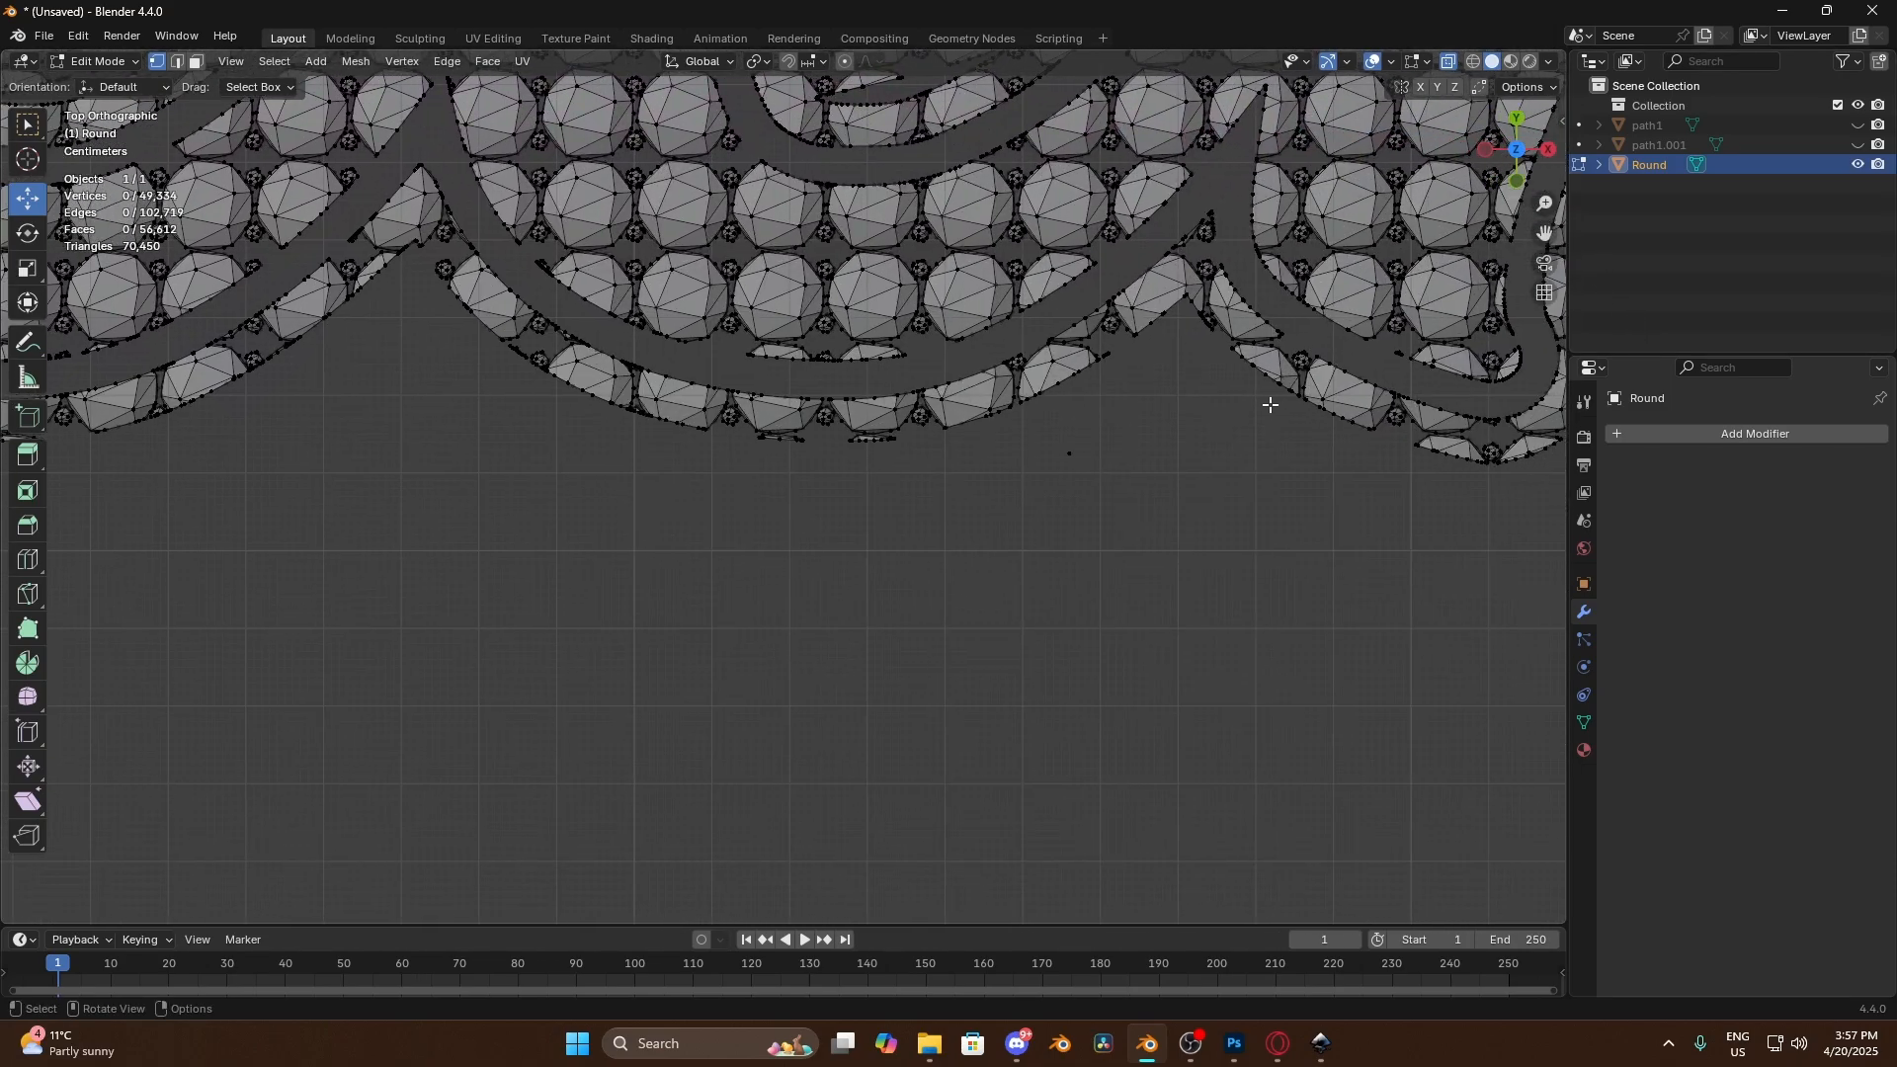
{"action": "left_click_drag", "start_coordinate": [1052, 441], "coordinate": [1110, 489]}
{"action": "key", "text": "x"}
{"action": "left_click", "coordinate": [1111, 489]}
{"action": "key", "text": "l"}
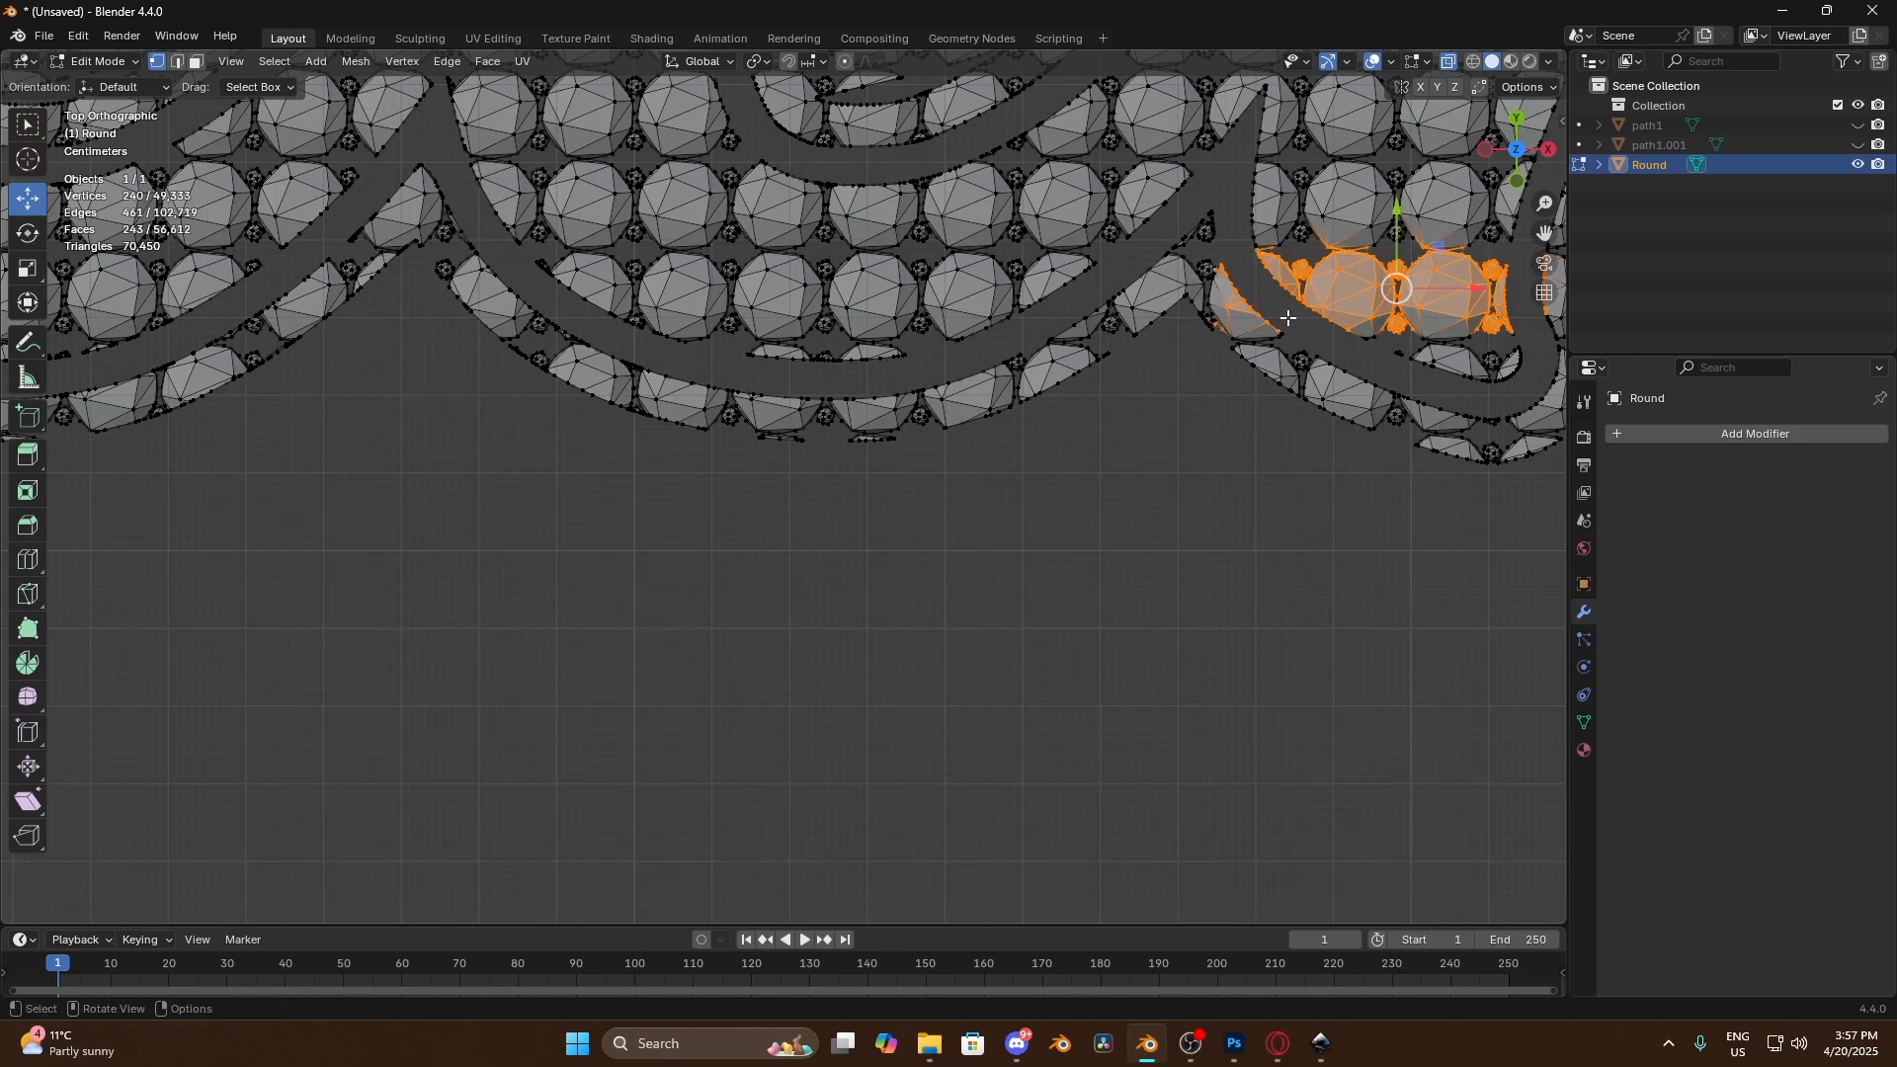
{"action": "left_click", "coordinate": [1252, 582]}
Box-select the stray vertices to the right of the n's end stroke and delete them
{"action": "left_click_drag", "start_coordinate": [1544, 233], "coordinate": [1413, 513]}
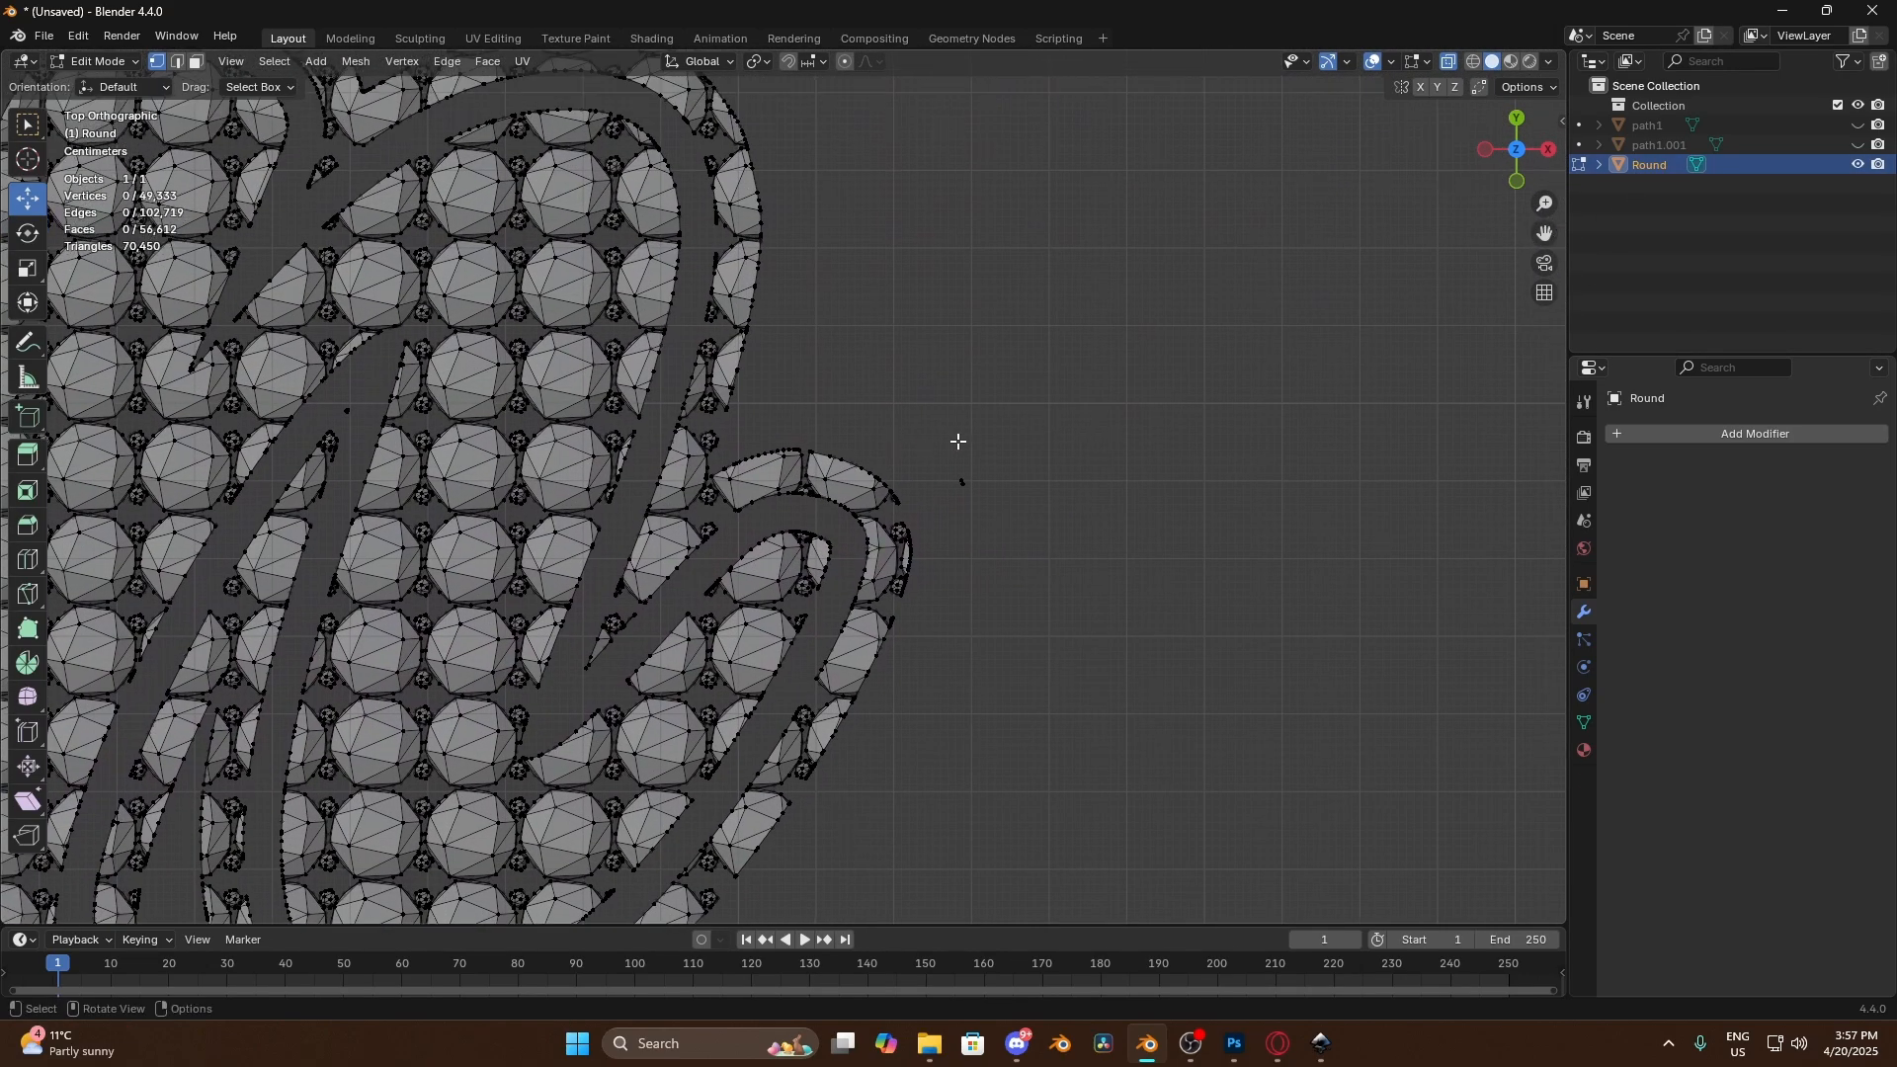
{"action": "left_click_drag", "start_coordinate": [957, 441], "coordinate": [1004, 551]}
{"action": "key", "text": "x"}
{"action": "left_click", "coordinate": [1000, 551]}
Box-select the stray vertices above the n's first stroke and delete them
{"action": "left_click_drag", "start_coordinate": [1544, 234], "coordinate": [1896, 698]}
{"action": "left_click_drag", "start_coordinate": [592, 306], "coordinate": [901, 401]}
{"action": "key", "text": "x"}
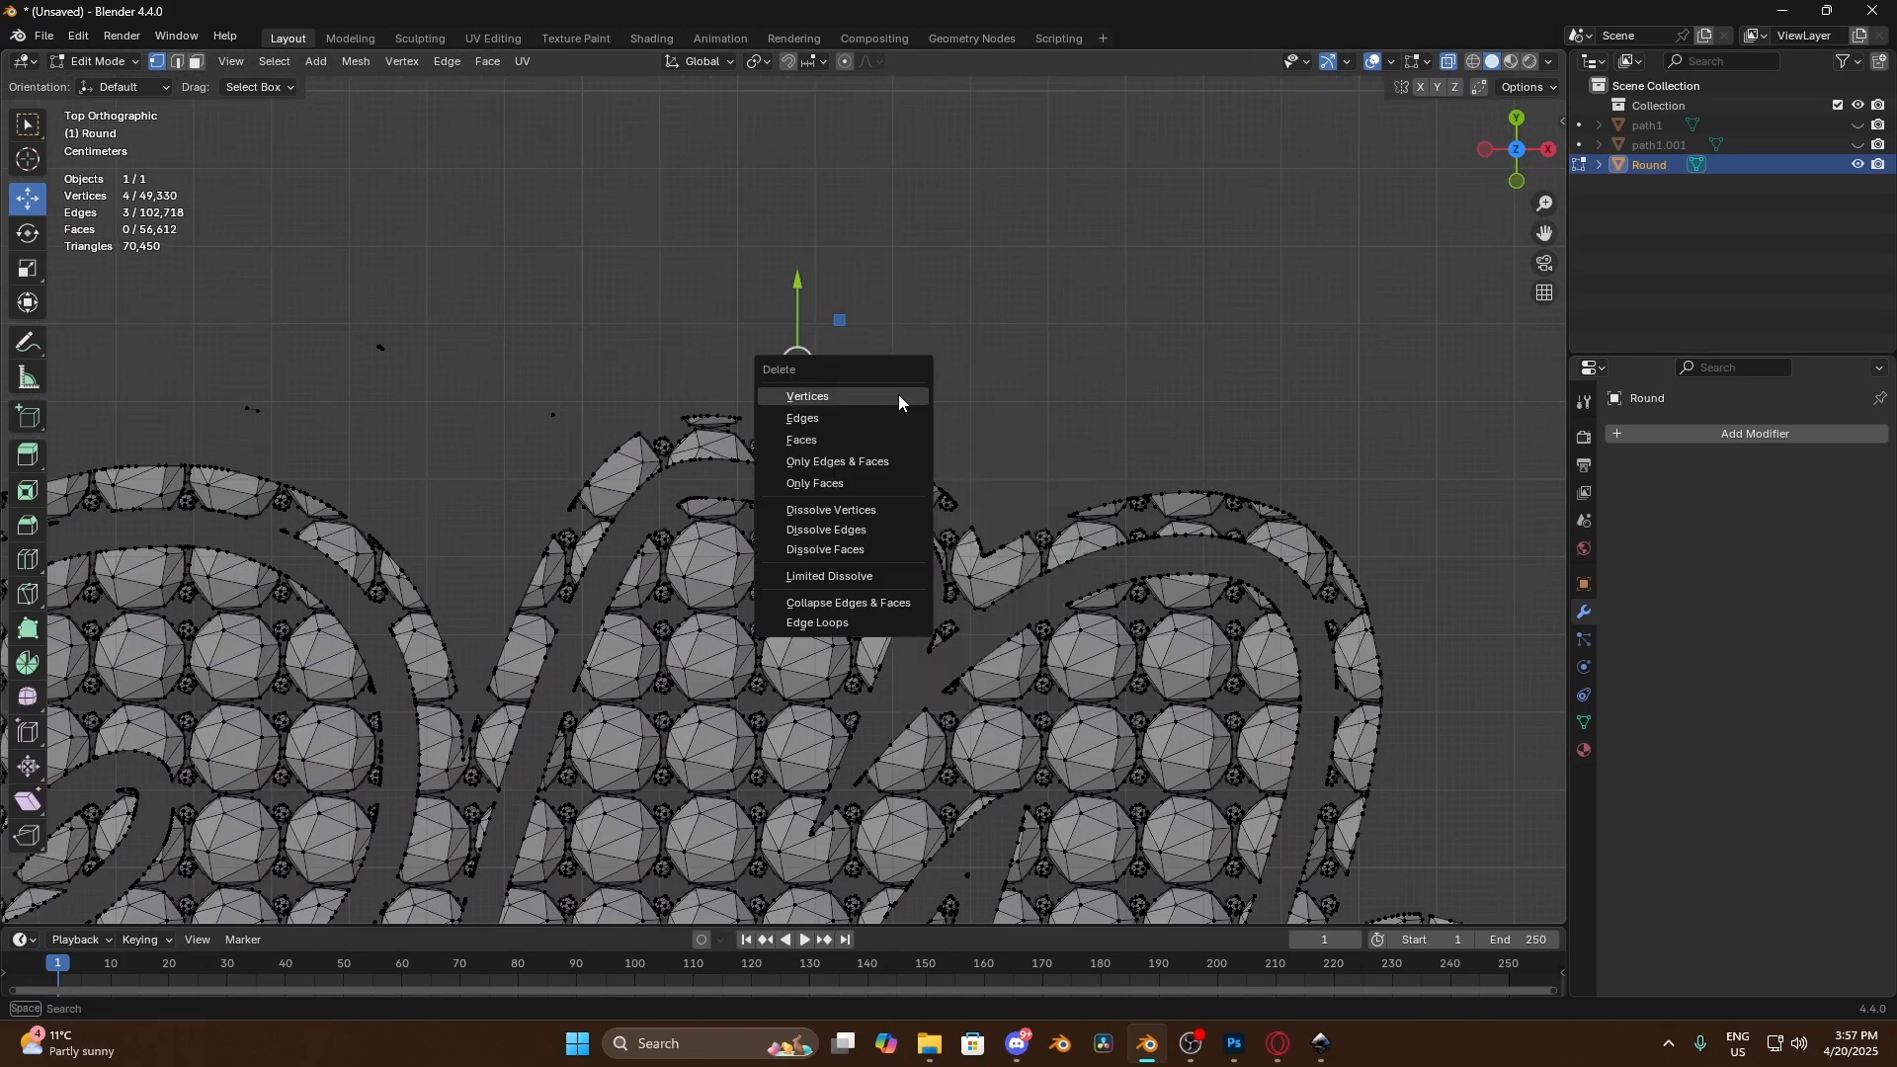
{"action": "left_click", "coordinate": [901, 400]}
Box-select the stray vertices above the second e and delete them
{"action": "left_click_drag", "start_coordinate": [192, 365], "coordinate": [263, 421]}
{"action": "key", "text": "x"}
{"action": "left_click", "coordinate": [263, 421]}
{"action": "middle_click_drag", "start_coordinate": [263, 421], "coordinate": [1452, 79], "text": "shift"}
{"action": "scroll", "coordinate": [1243, 508], "scroll_direction": "down", "scroll_amount": 4}
{"action": "scroll", "coordinate": [1243, 508], "scroll_direction": "down", "scroll_amount": 3}
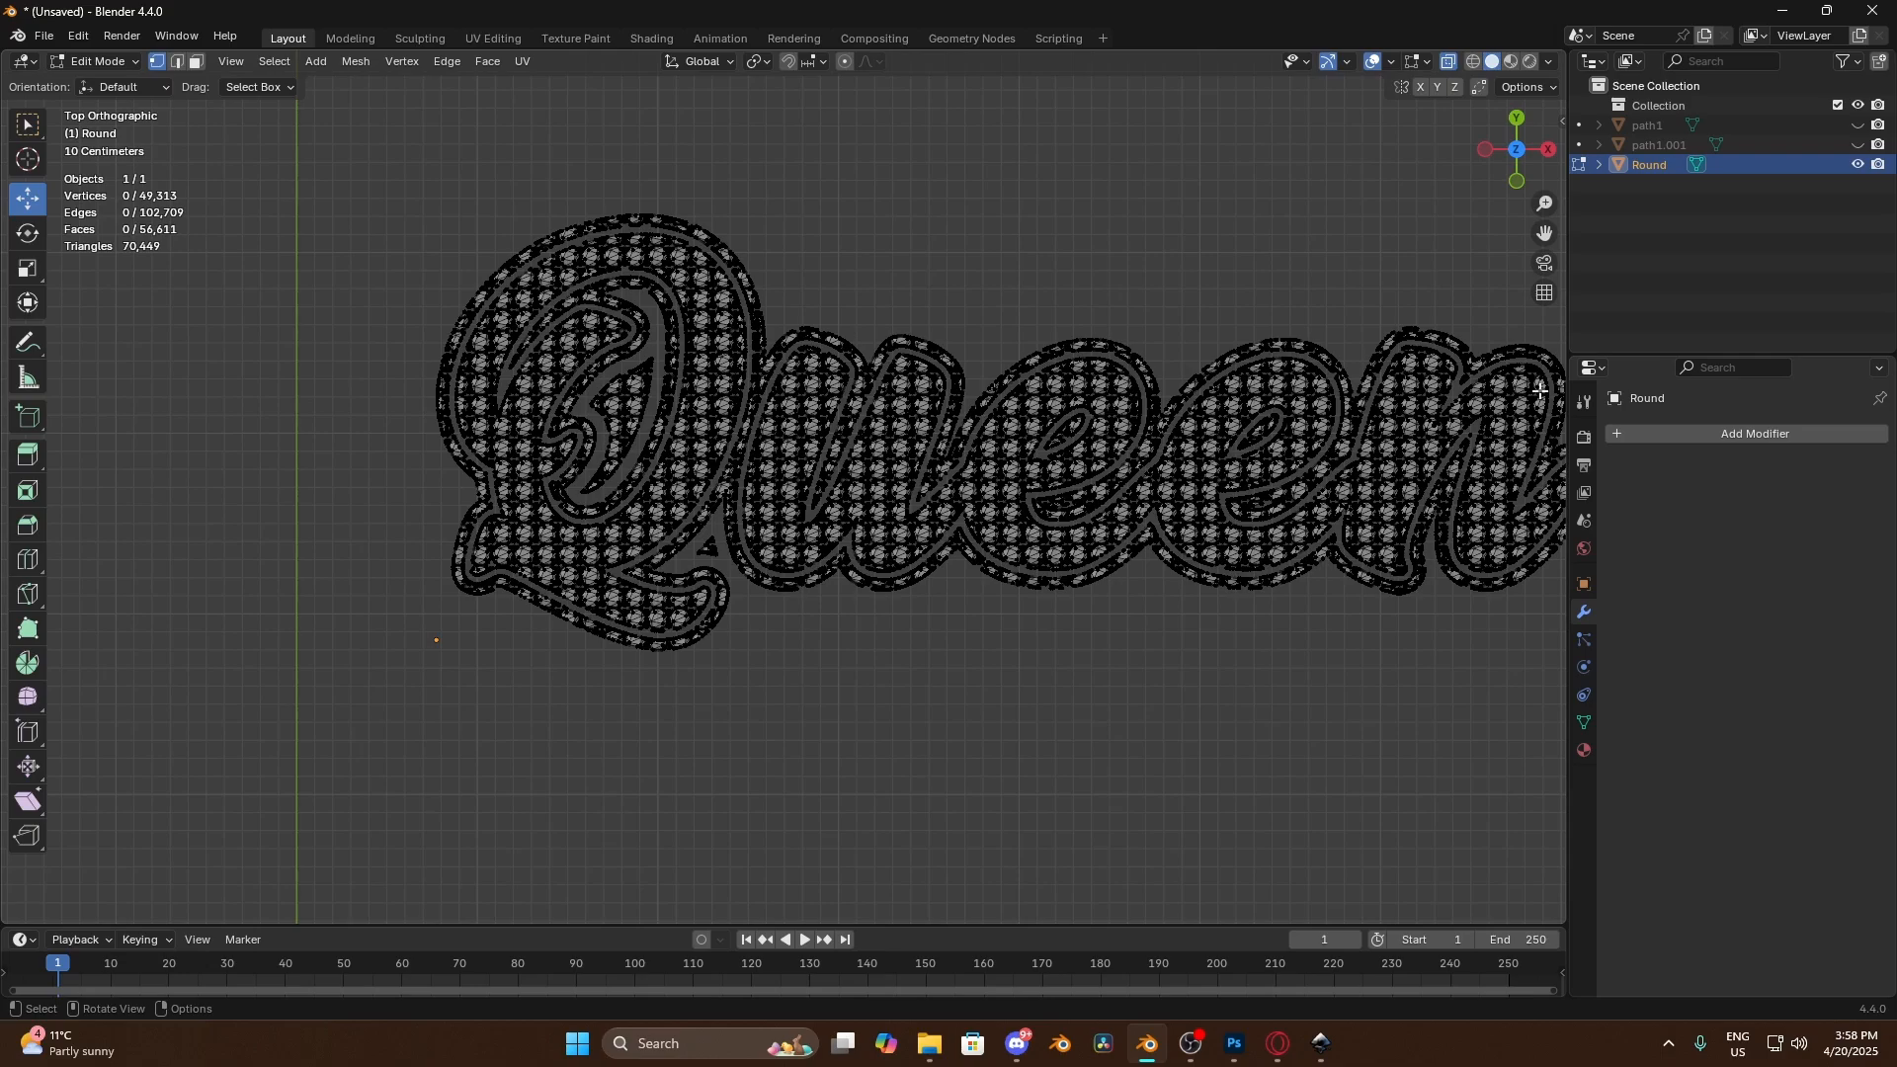
{"action": "left_click_drag", "start_coordinate": [1547, 231], "coordinate": [1069, 355]}
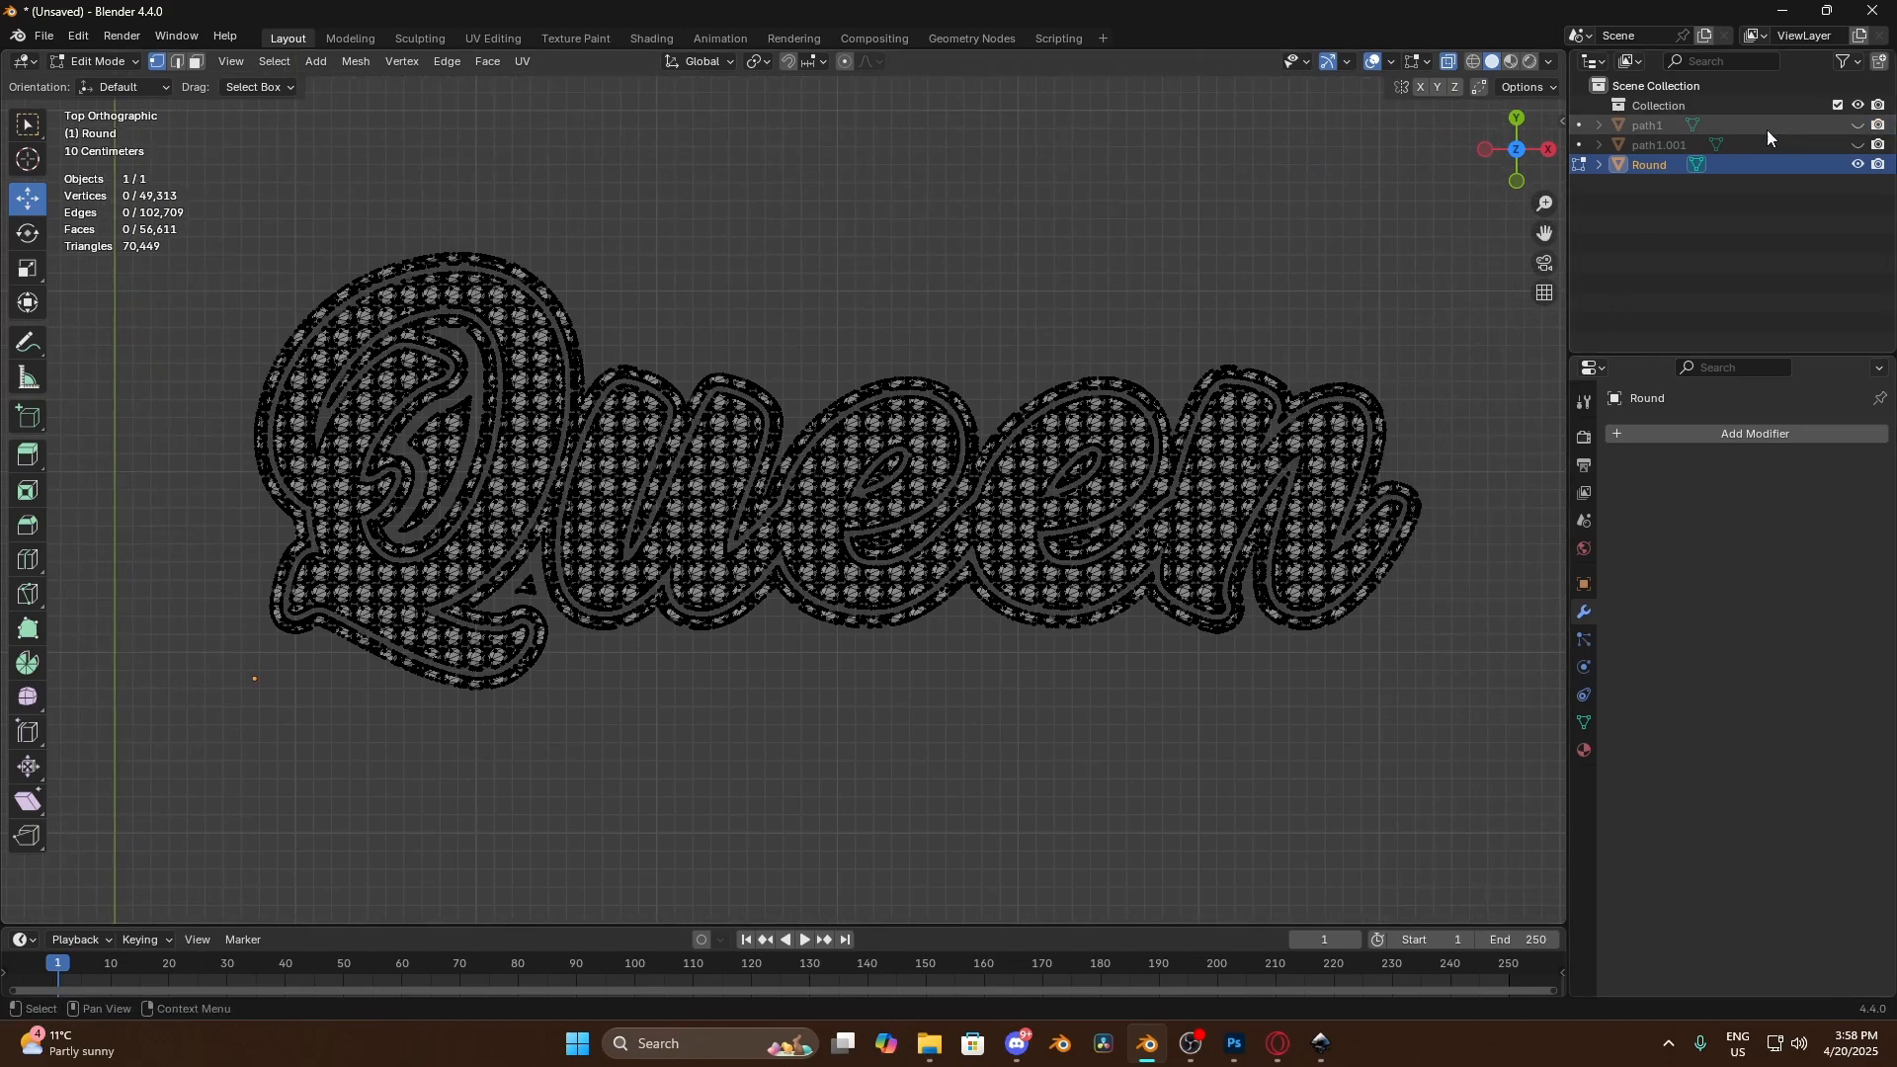
Unhide path1.001 and path1, and return to Object Mode with X-ray off and nothing selected
{"action": "left_click", "coordinate": [1858, 144]}
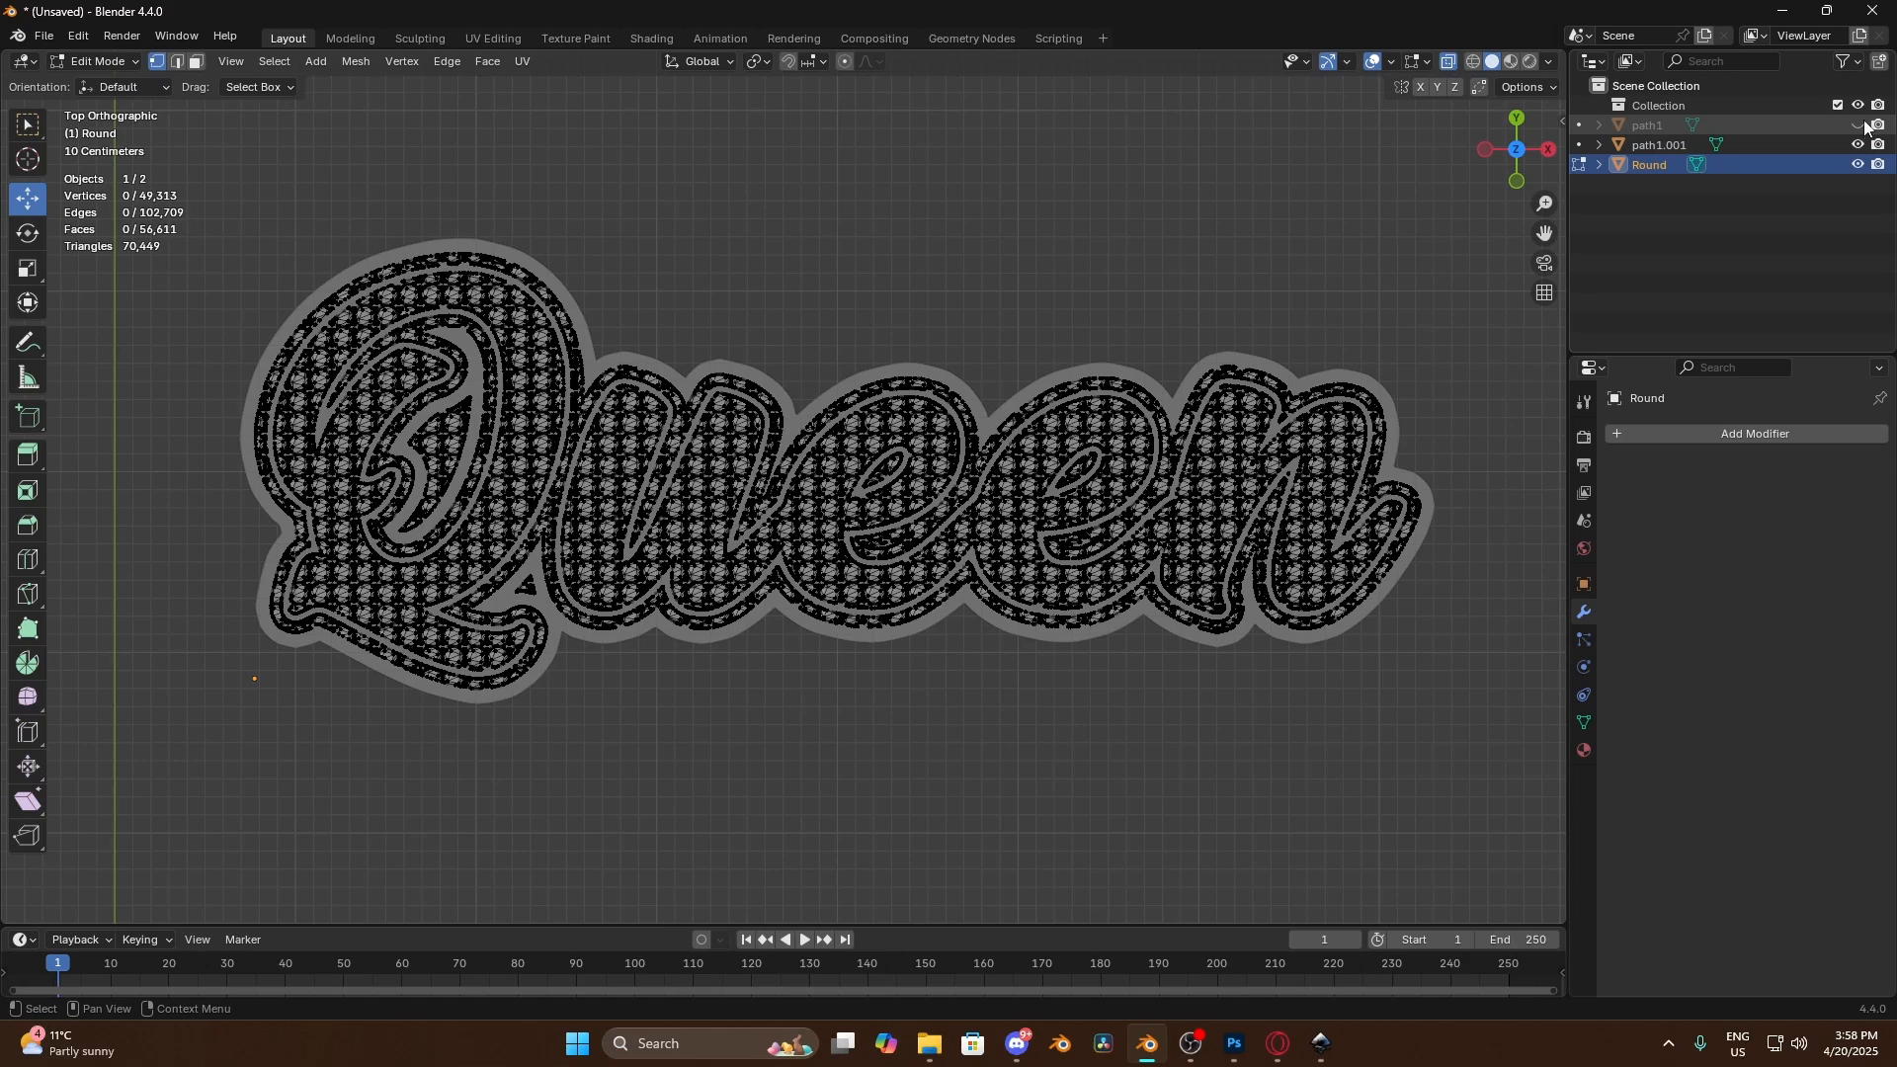
{"action": "left_click", "coordinate": [1859, 124]}
{"action": "left_click", "coordinate": [1452, 62]}
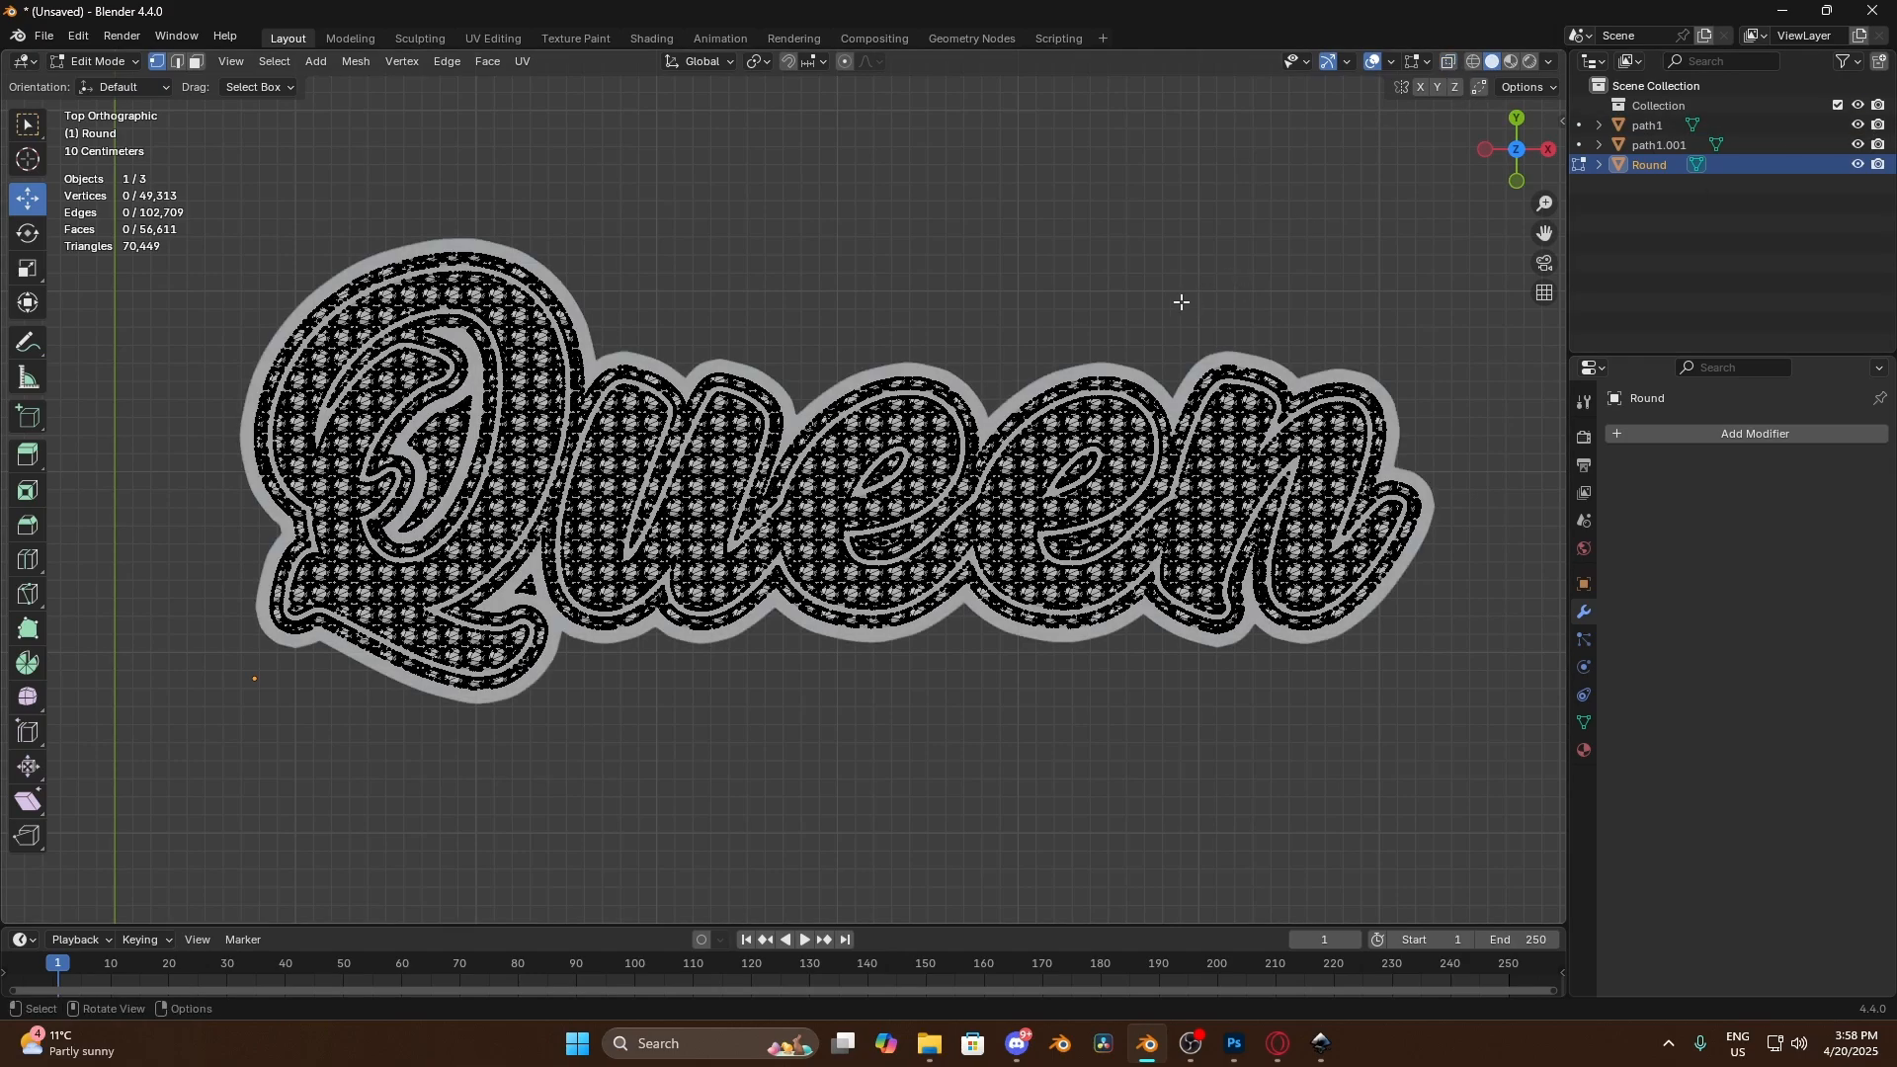
{"action": "key", "text": "Tab"}
{"action": "left_click", "coordinate": [1120, 288]}
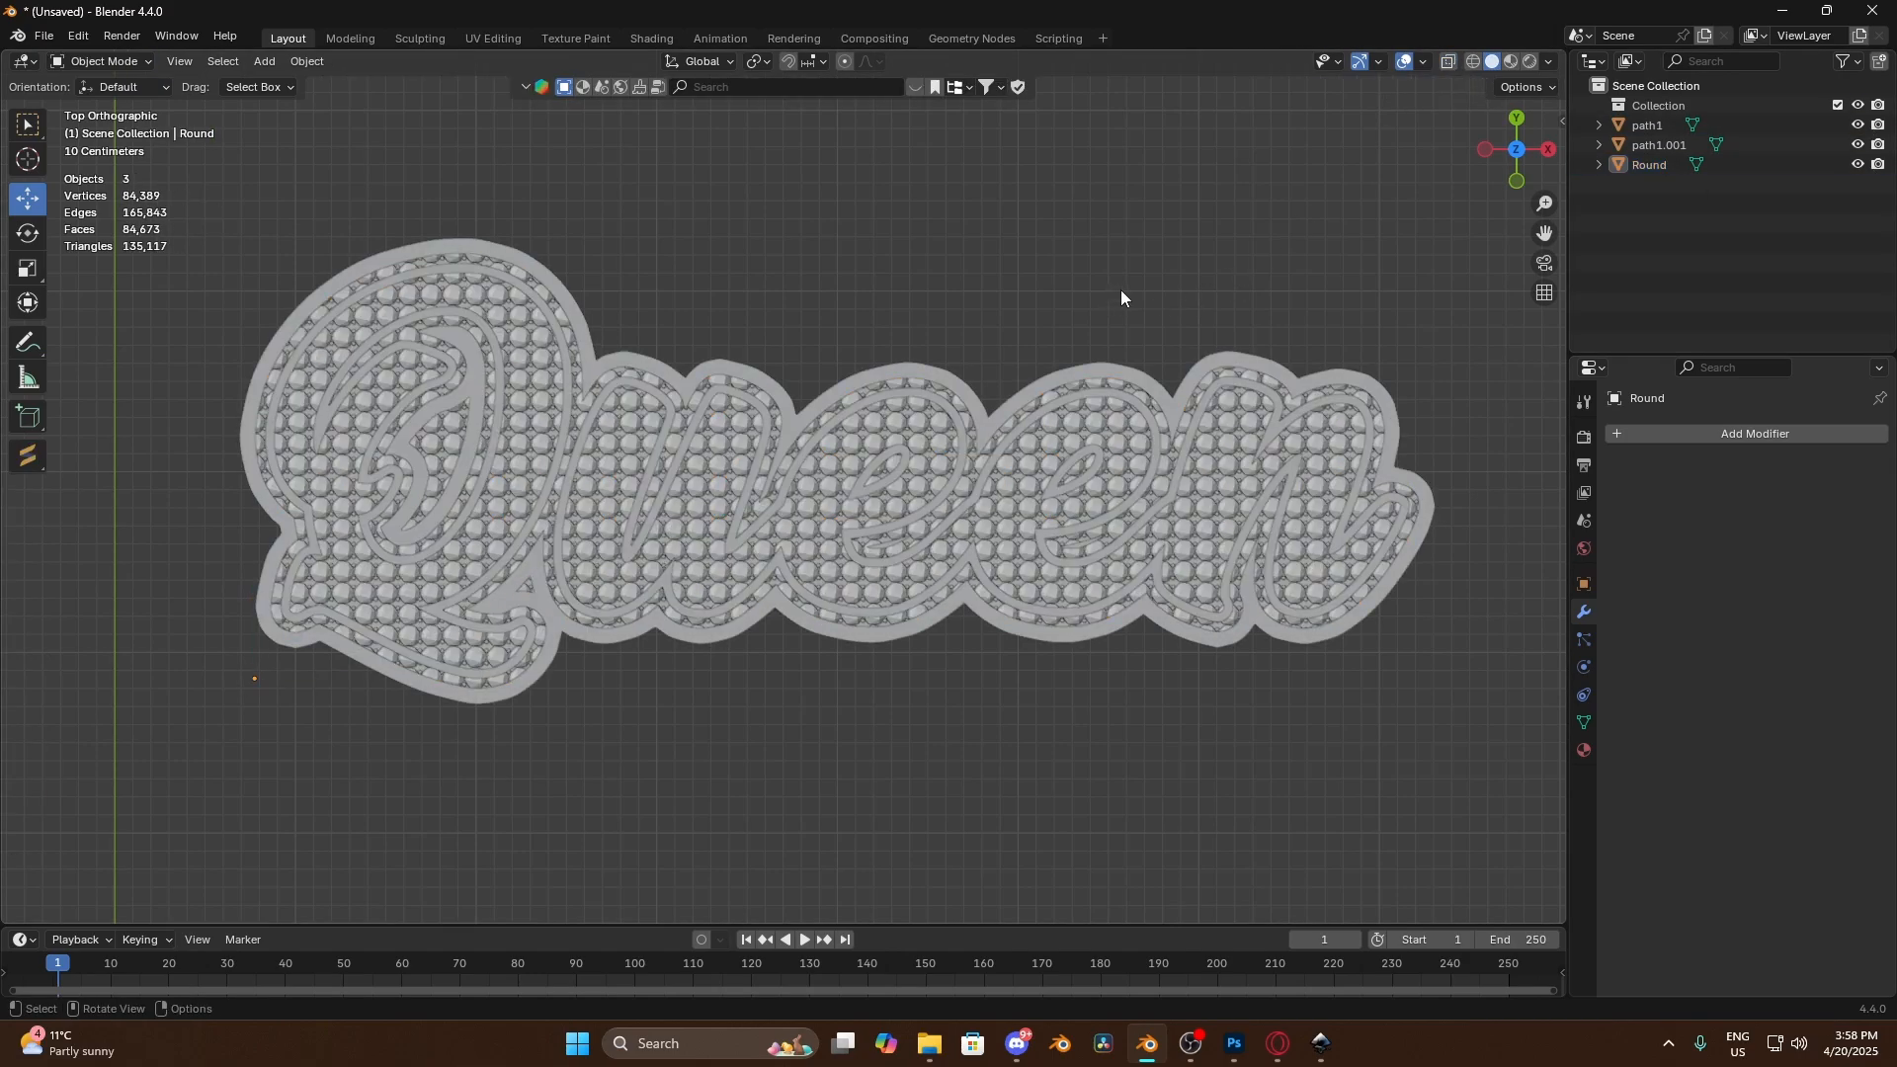
Examine from several angles and distances how the round stones fill the Queen lettering
{"action": "middle_click_drag", "start_coordinate": [1120, 288], "coordinate": [435, 293]}
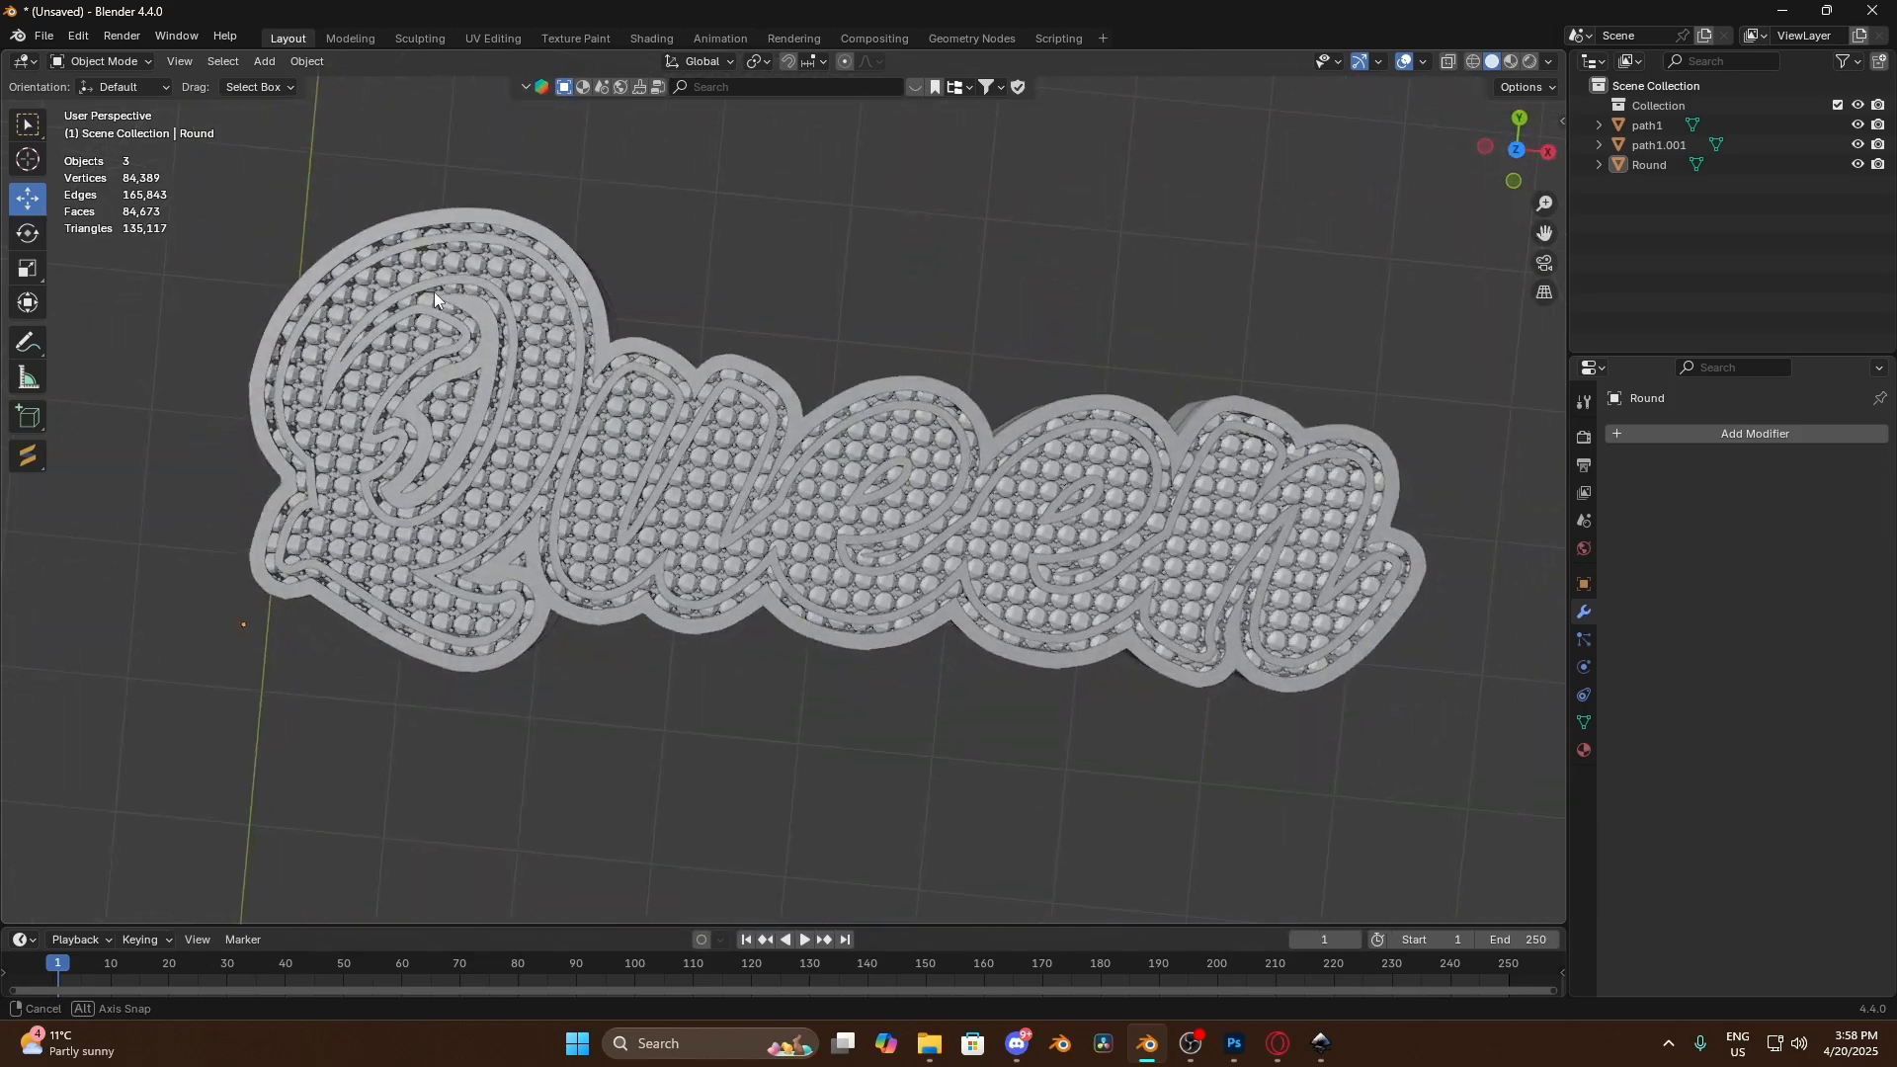
{"action": "scroll", "coordinate": [595, 394], "scroll_direction": "down", "scroll_amount": 5}
{"action": "scroll", "coordinate": [642, 437], "scroll_direction": "up", "scroll_amount": 10}
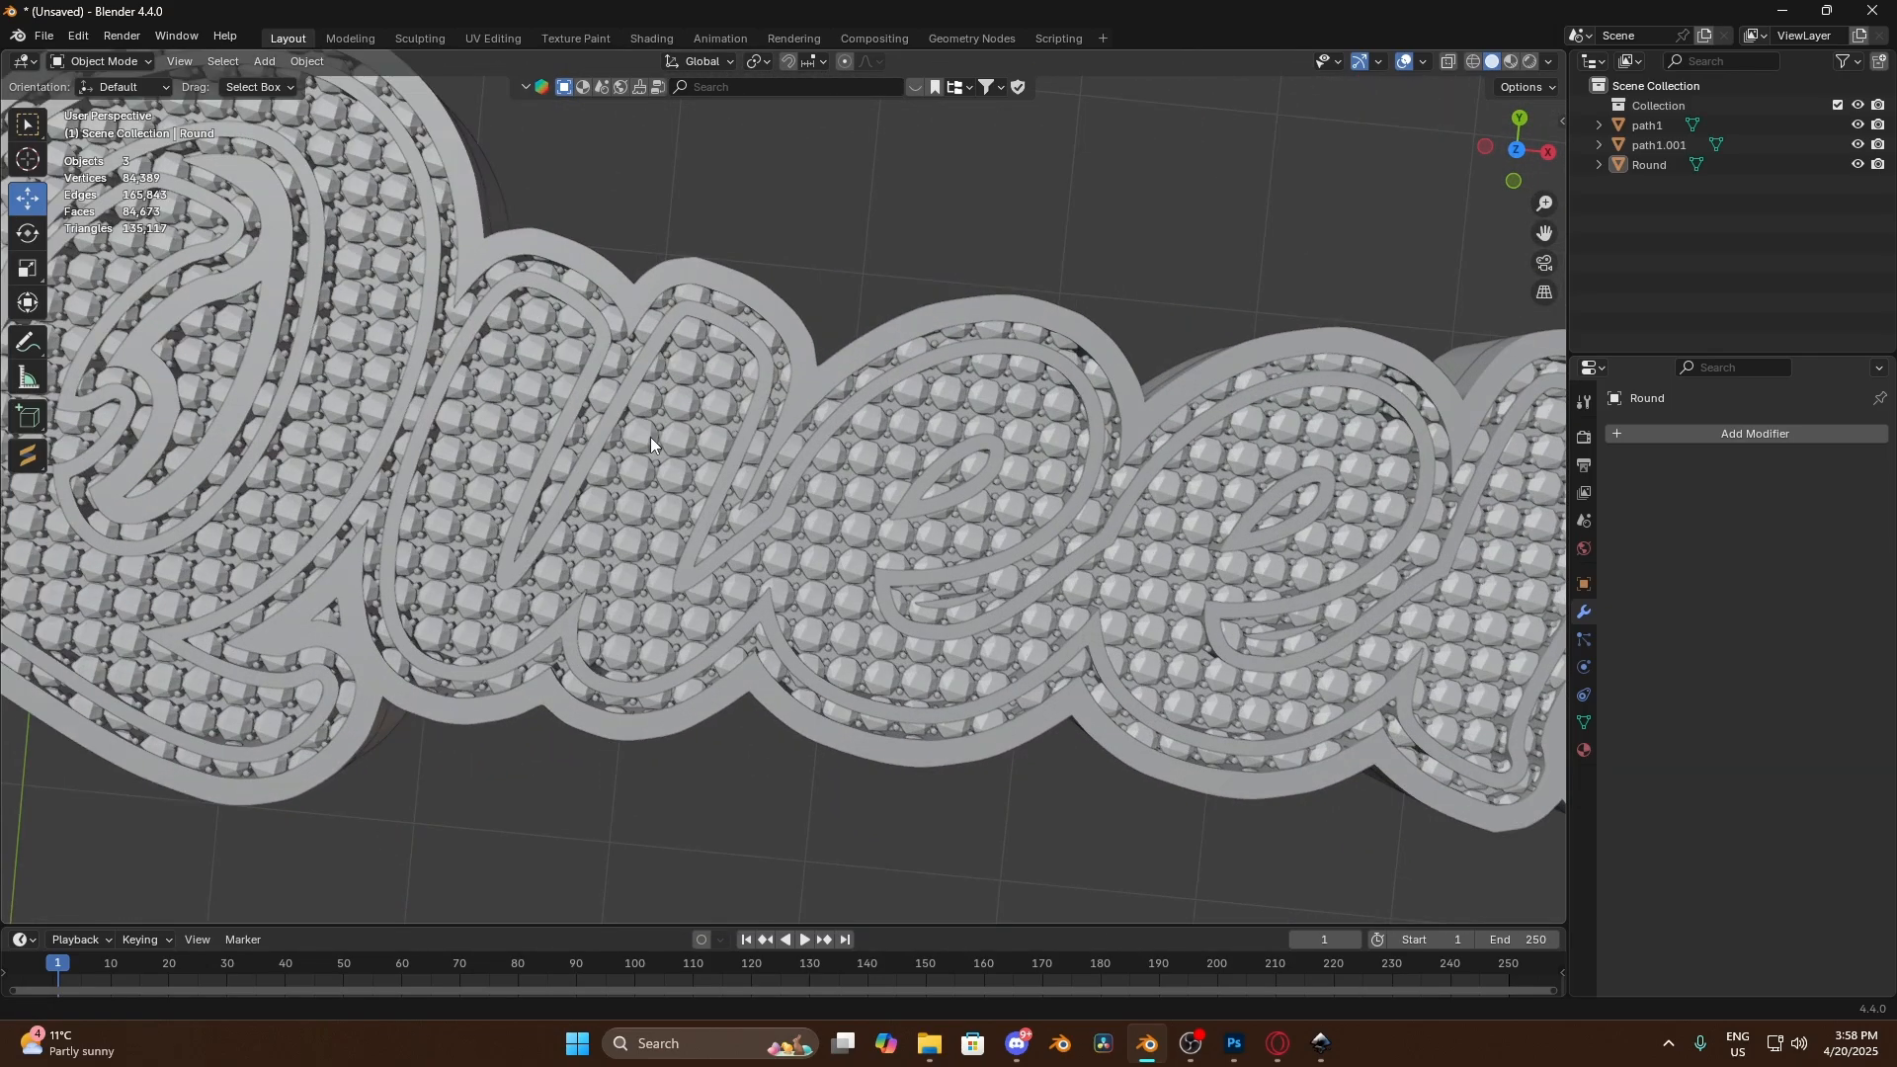
{"action": "scroll", "coordinate": [650, 436], "scroll_direction": "down", "scroll_amount": 7}
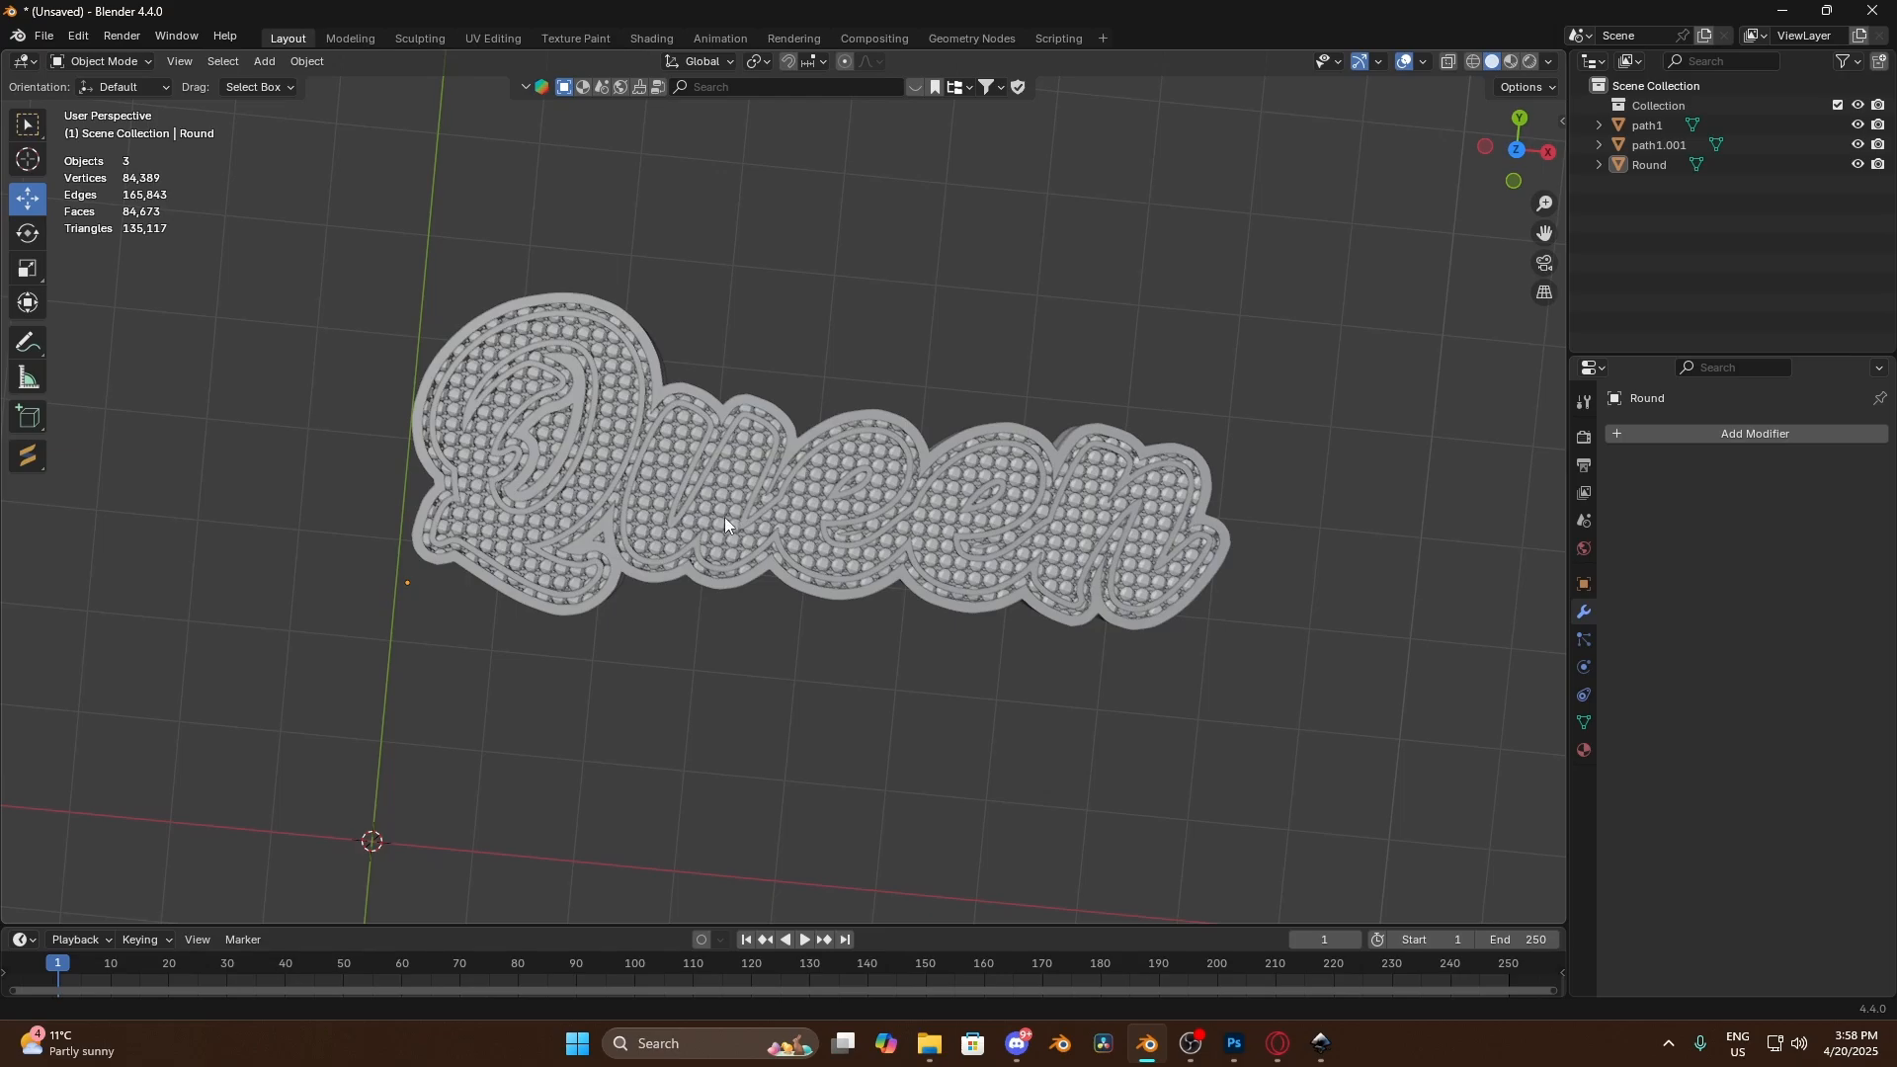
{"action": "scroll", "coordinate": [725, 518], "scroll_direction": "up", "scroll_amount": 4}
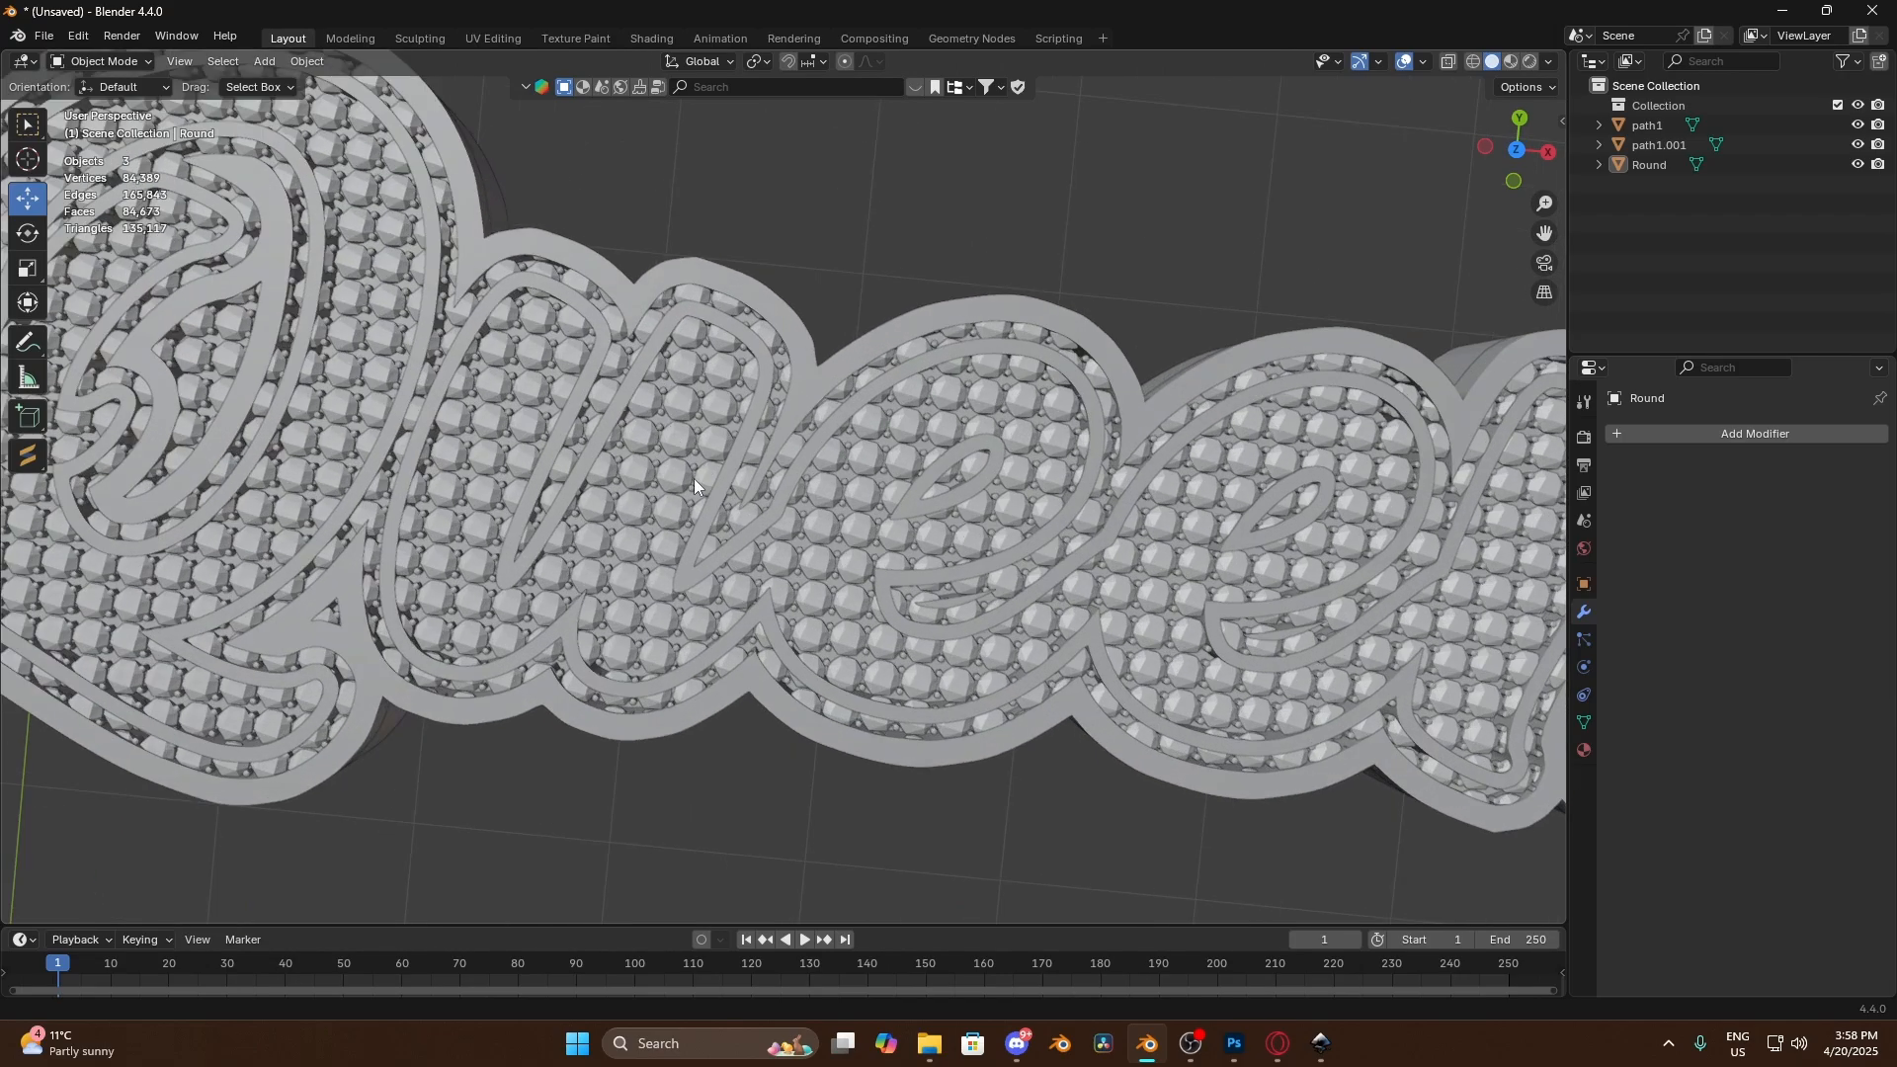
{"action": "scroll", "coordinate": [694, 478], "scroll_direction": "down", "scroll_amount": 8}
{"action": "scroll", "coordinate": [861, 423], "scroll_direction": "up", "scroll_amount": 3}
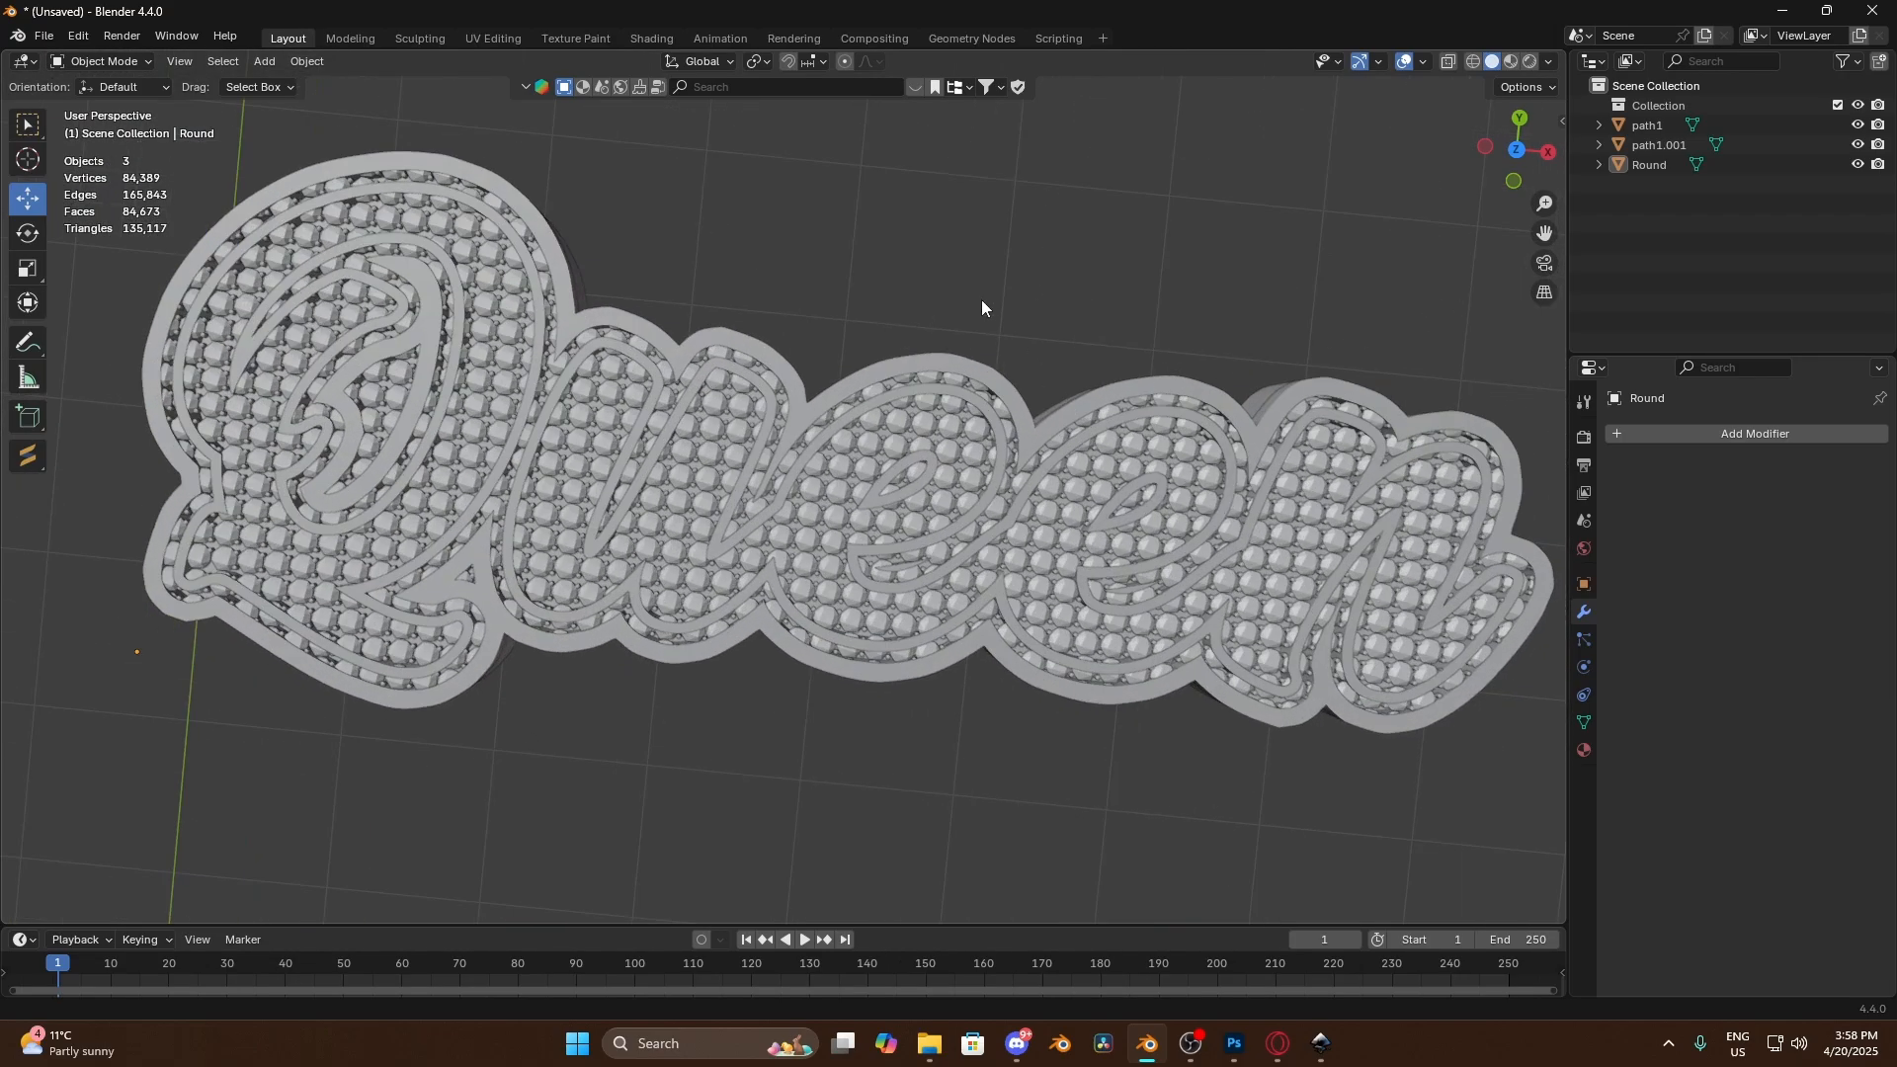
{"action": "middle_click_drag", "start_coordinate": [981, 299], "coordinate": [1021, 255]}
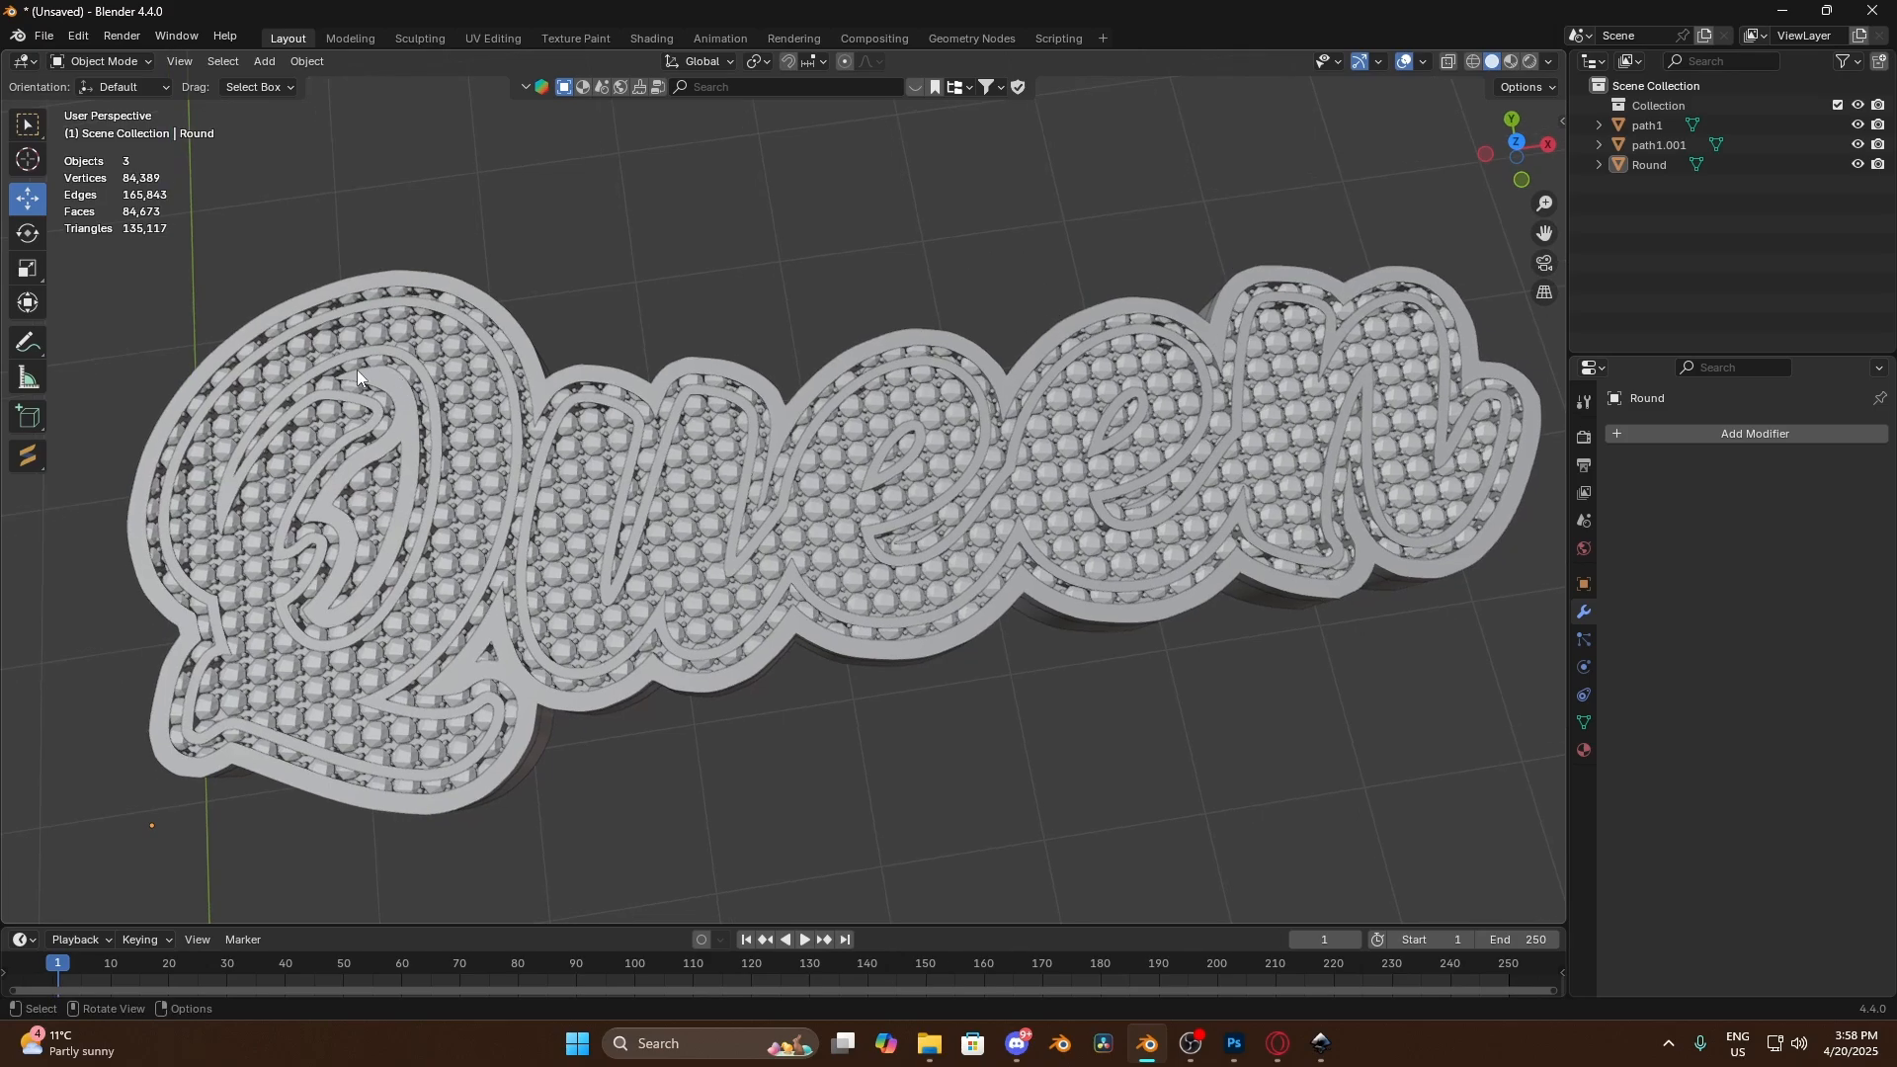
{"action": "scroll", "coordinate": [483, 470], "scroll_direction": "down", "scroll_amount": 4}
{"action": "scroll", "coordinate": [524, 527], "scroll_direction": "up", "scroll_amount": 6}
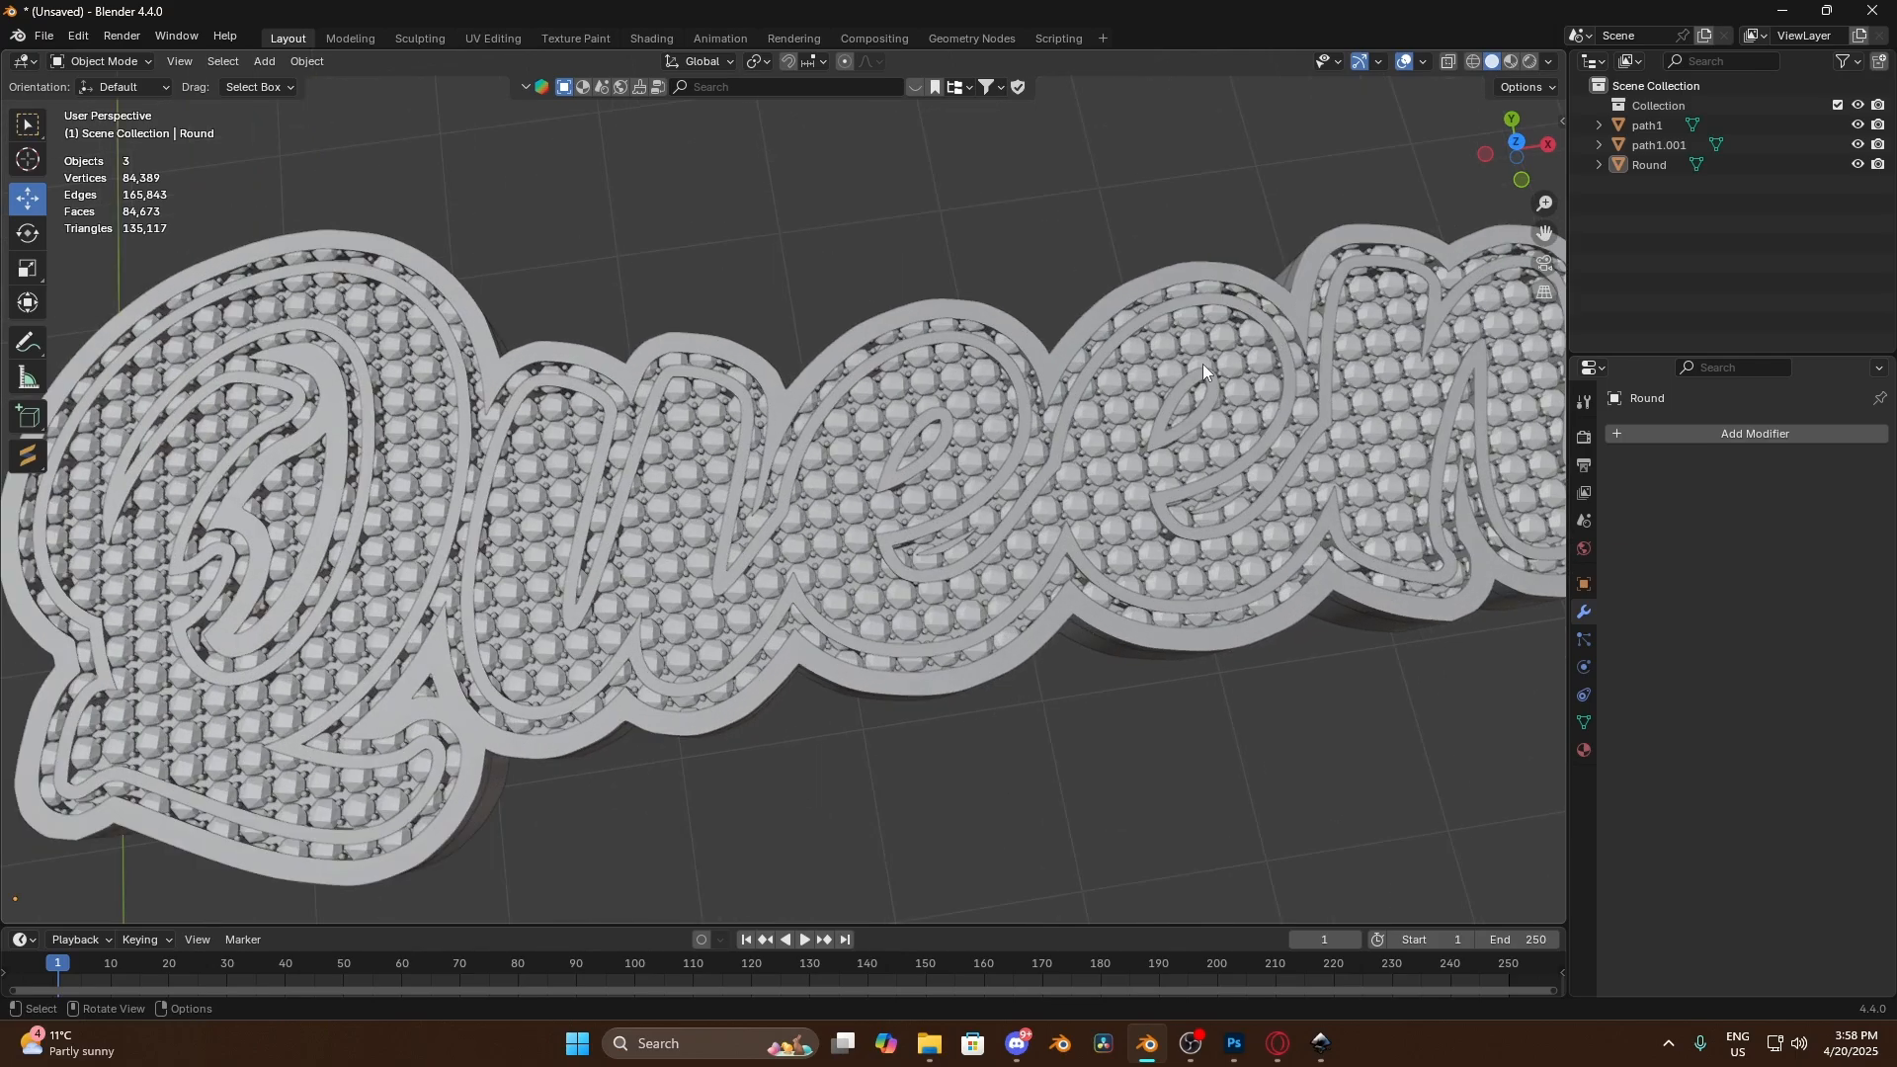
Compare the Round stones alone and within the pendant by temporarily hiding path1 and path1.001
{"action": "key", "text": "Tab"}
{"action": "left_click", "coordinate": [1856, 144]}
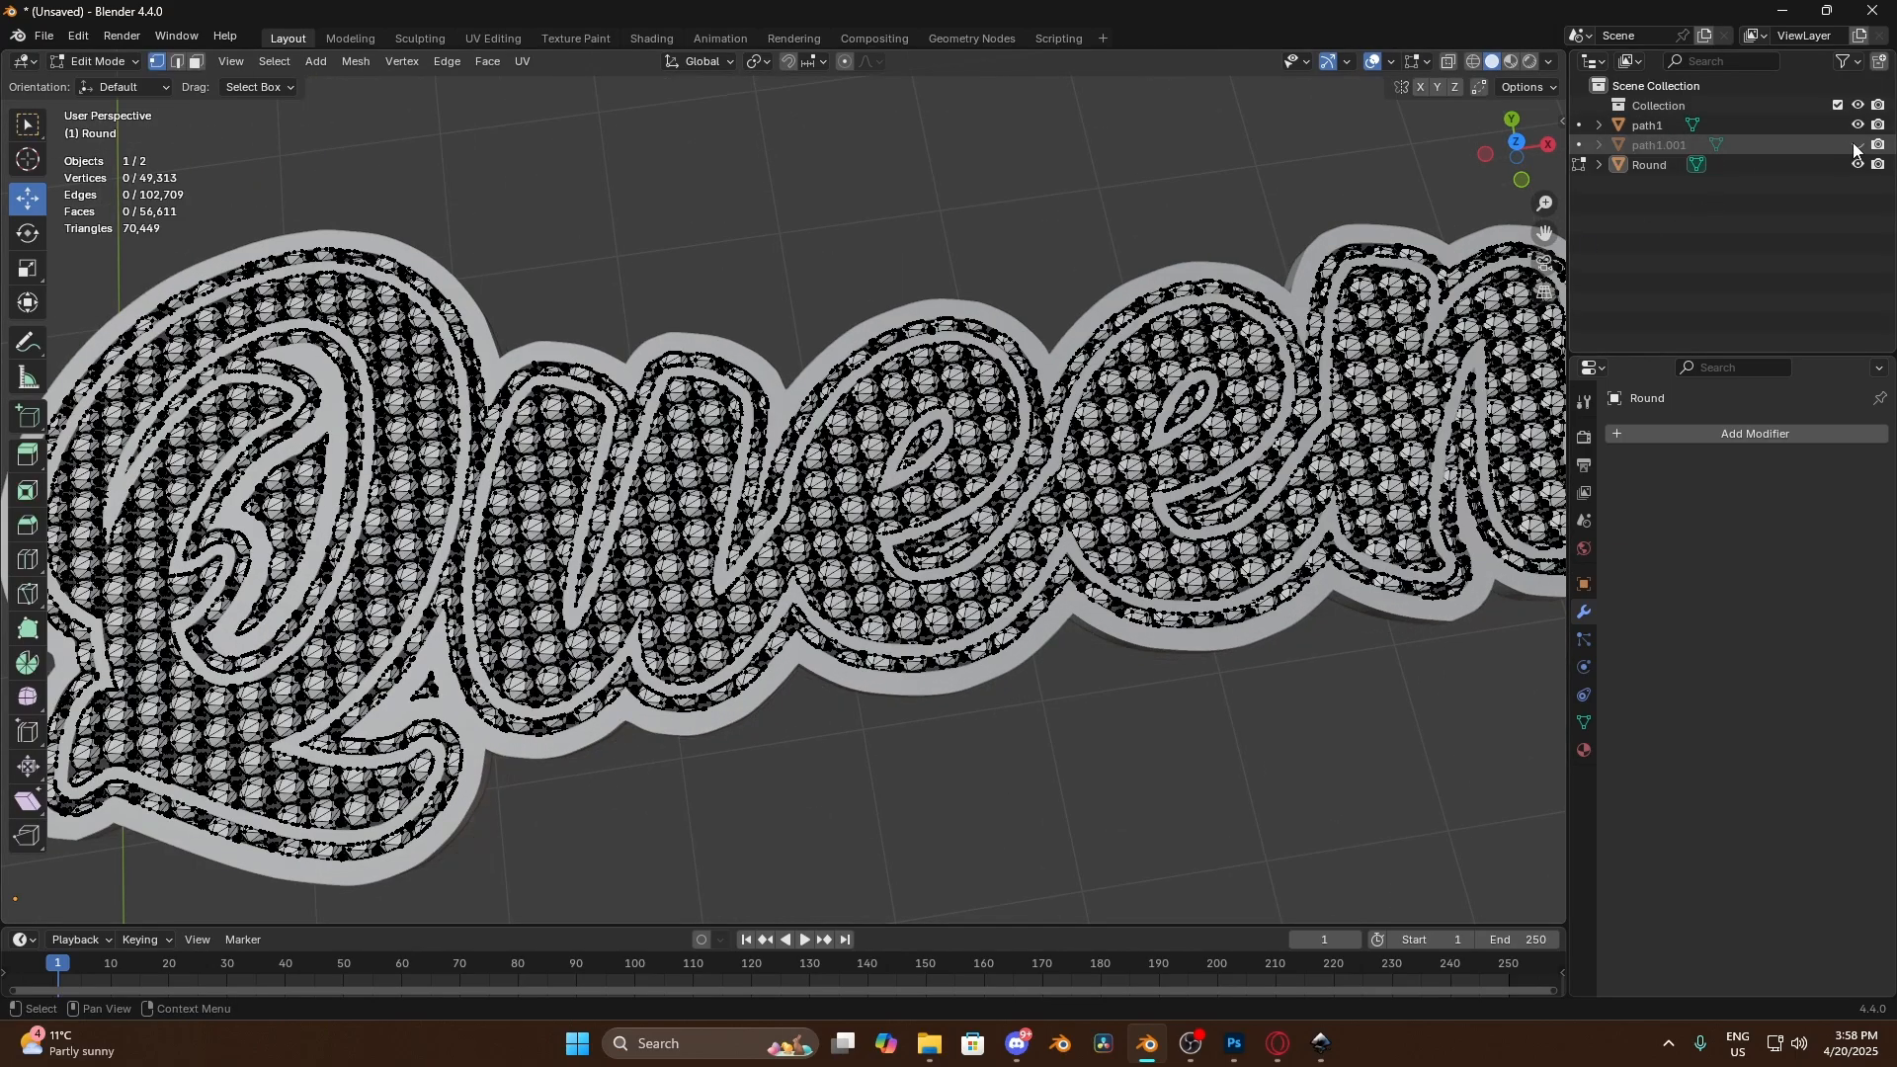
{"action": "left_click", "coordinate": [1857, 125]}
{"action": "scroll", "coordinate": [1045, 427], "scroll_direction": "down", "scroll_amount": 2}
{"action": "middle_click_drag", "start_coordinate": [963, 382], "coordinate": [925, 367]}
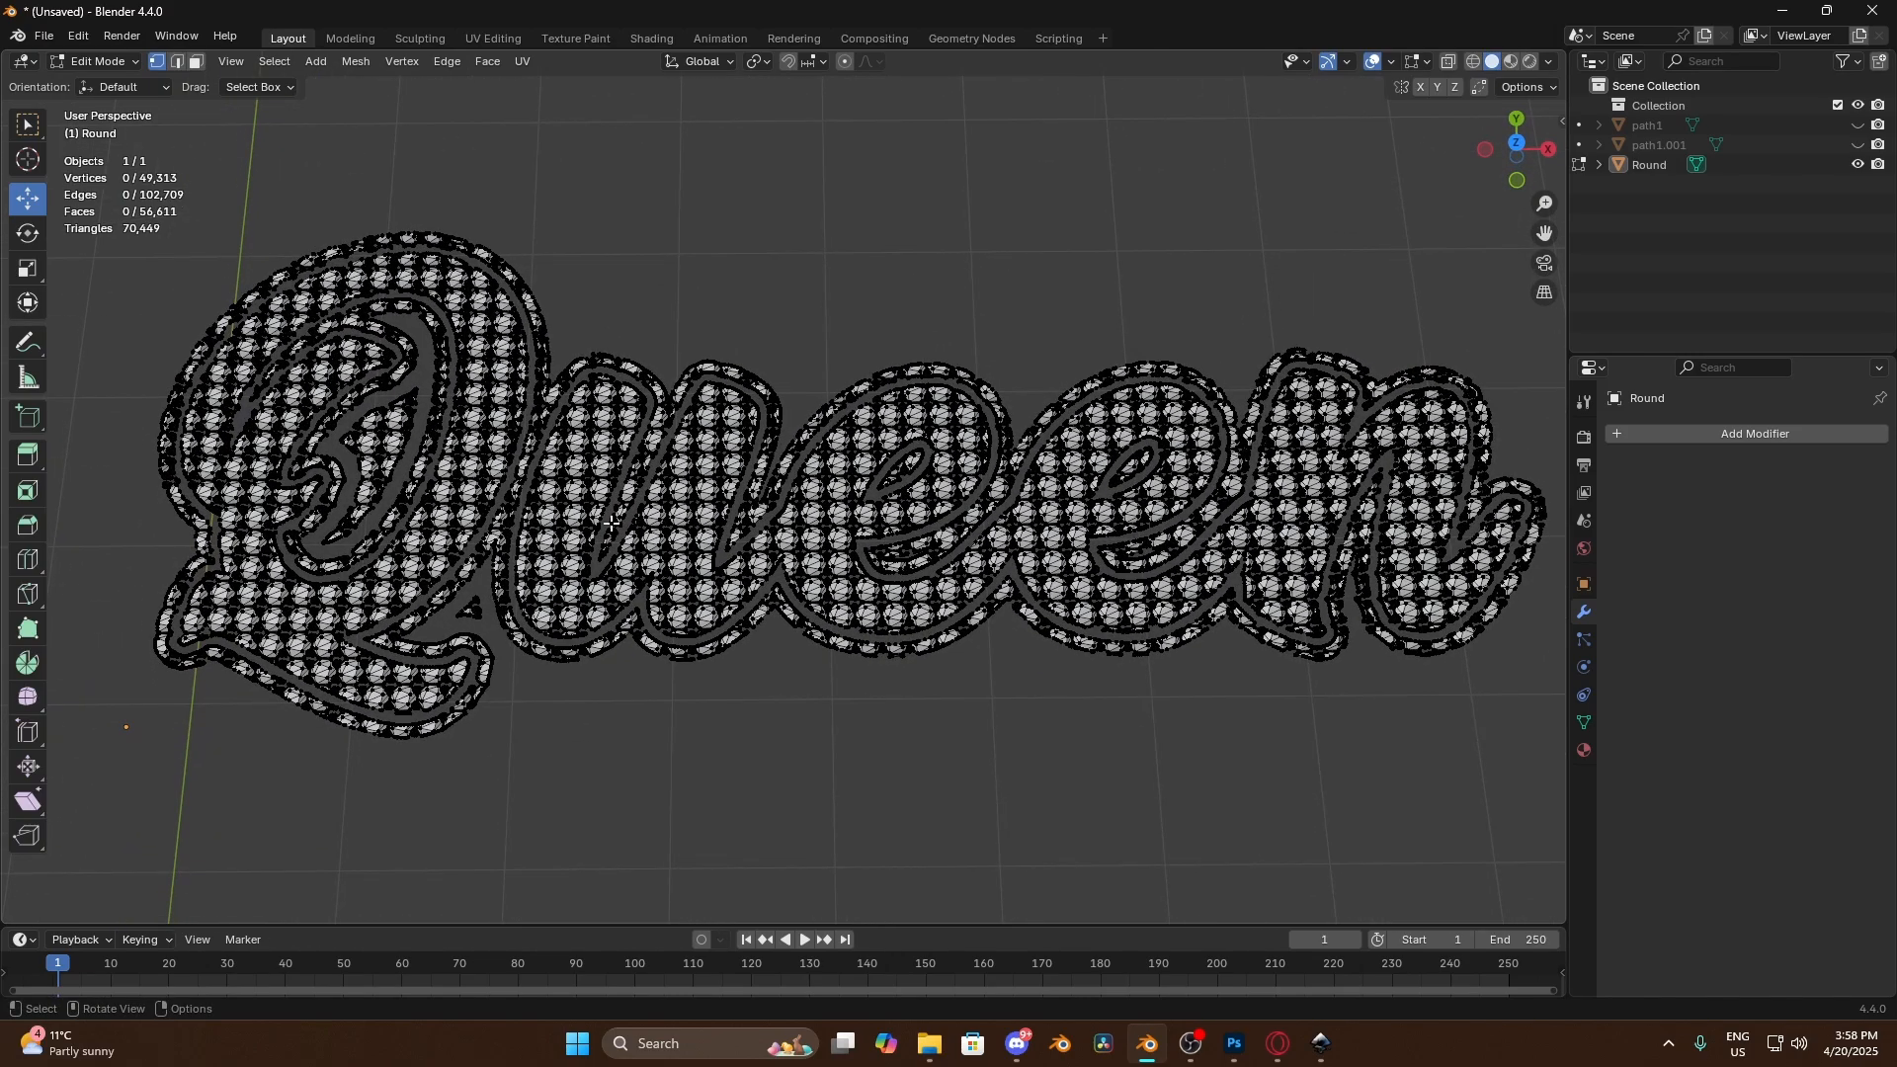
{"action": "left_click", "coordinate": [1857, 145]}
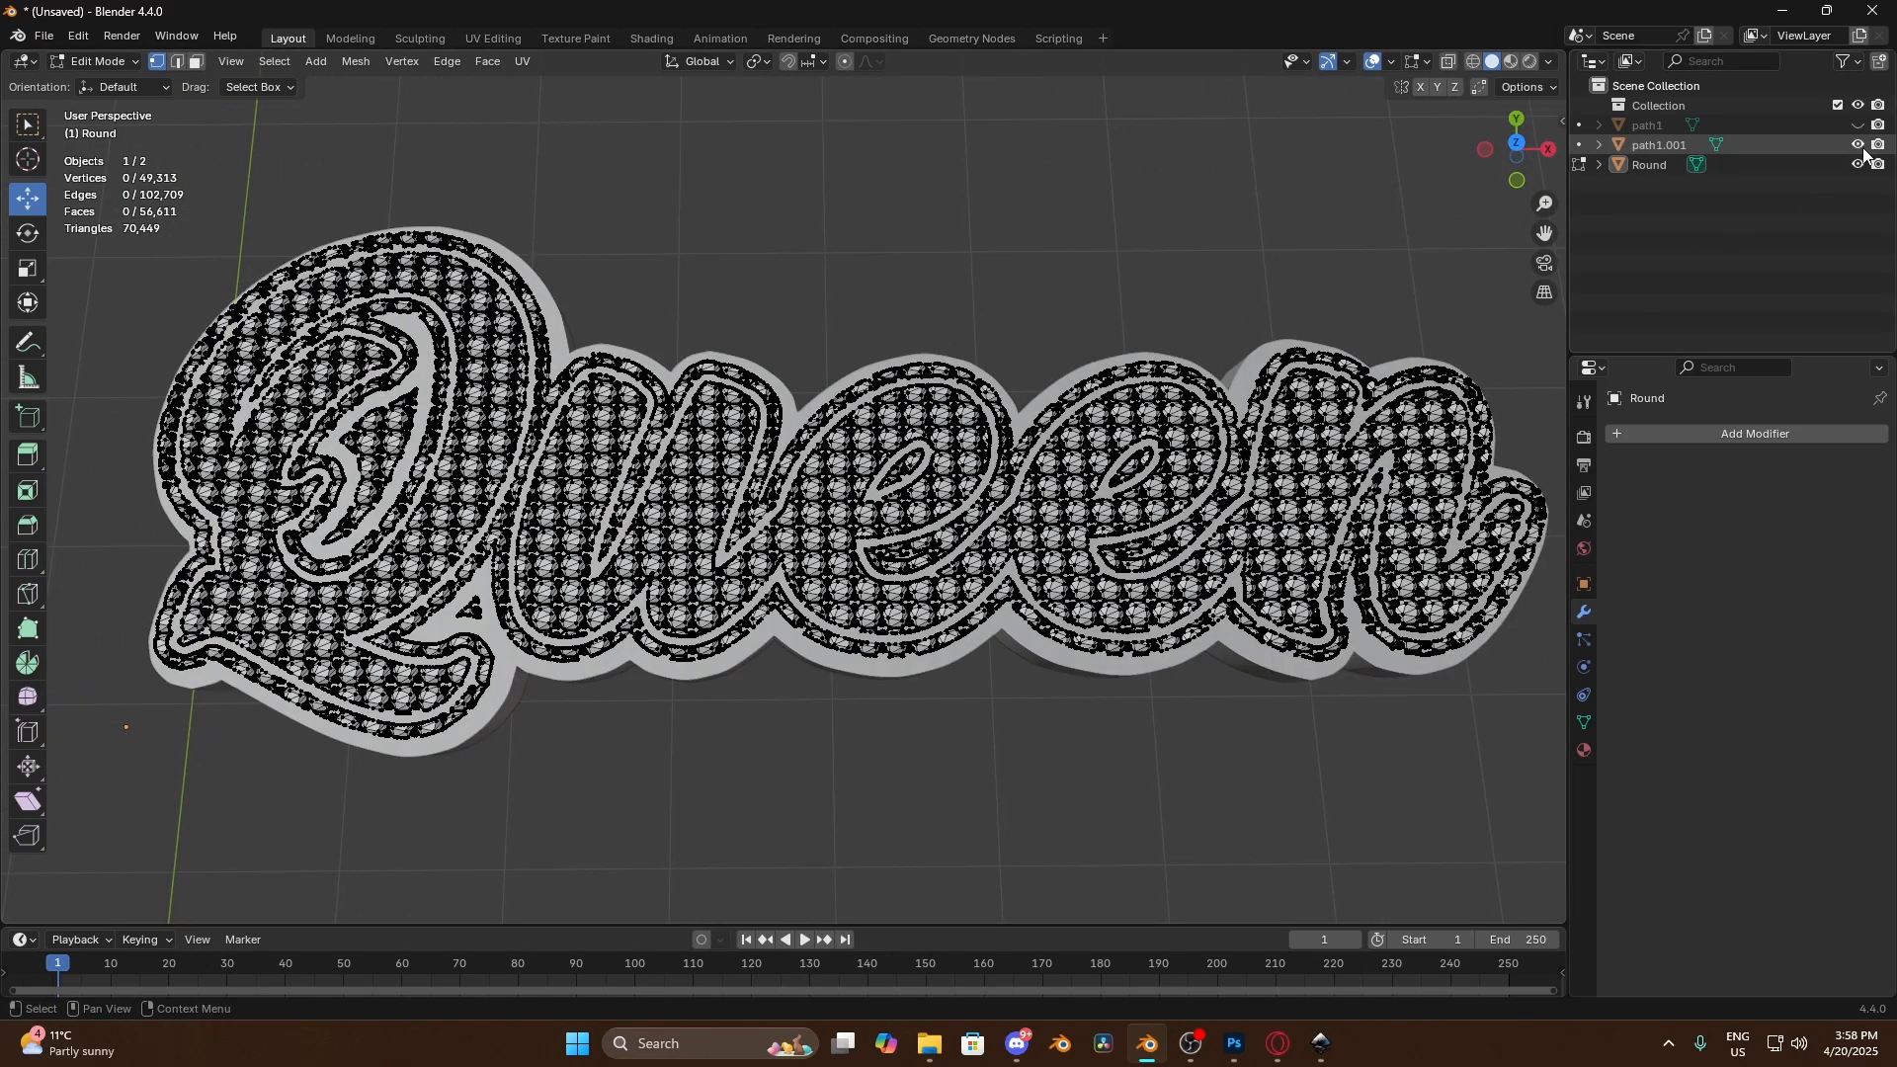
{"action": "left_click", "coordinate": [1859, 146]}
{"action": "scroll", "coordinate": [572, 409], "scroll_direction": "down", "scroll_amount": 1}
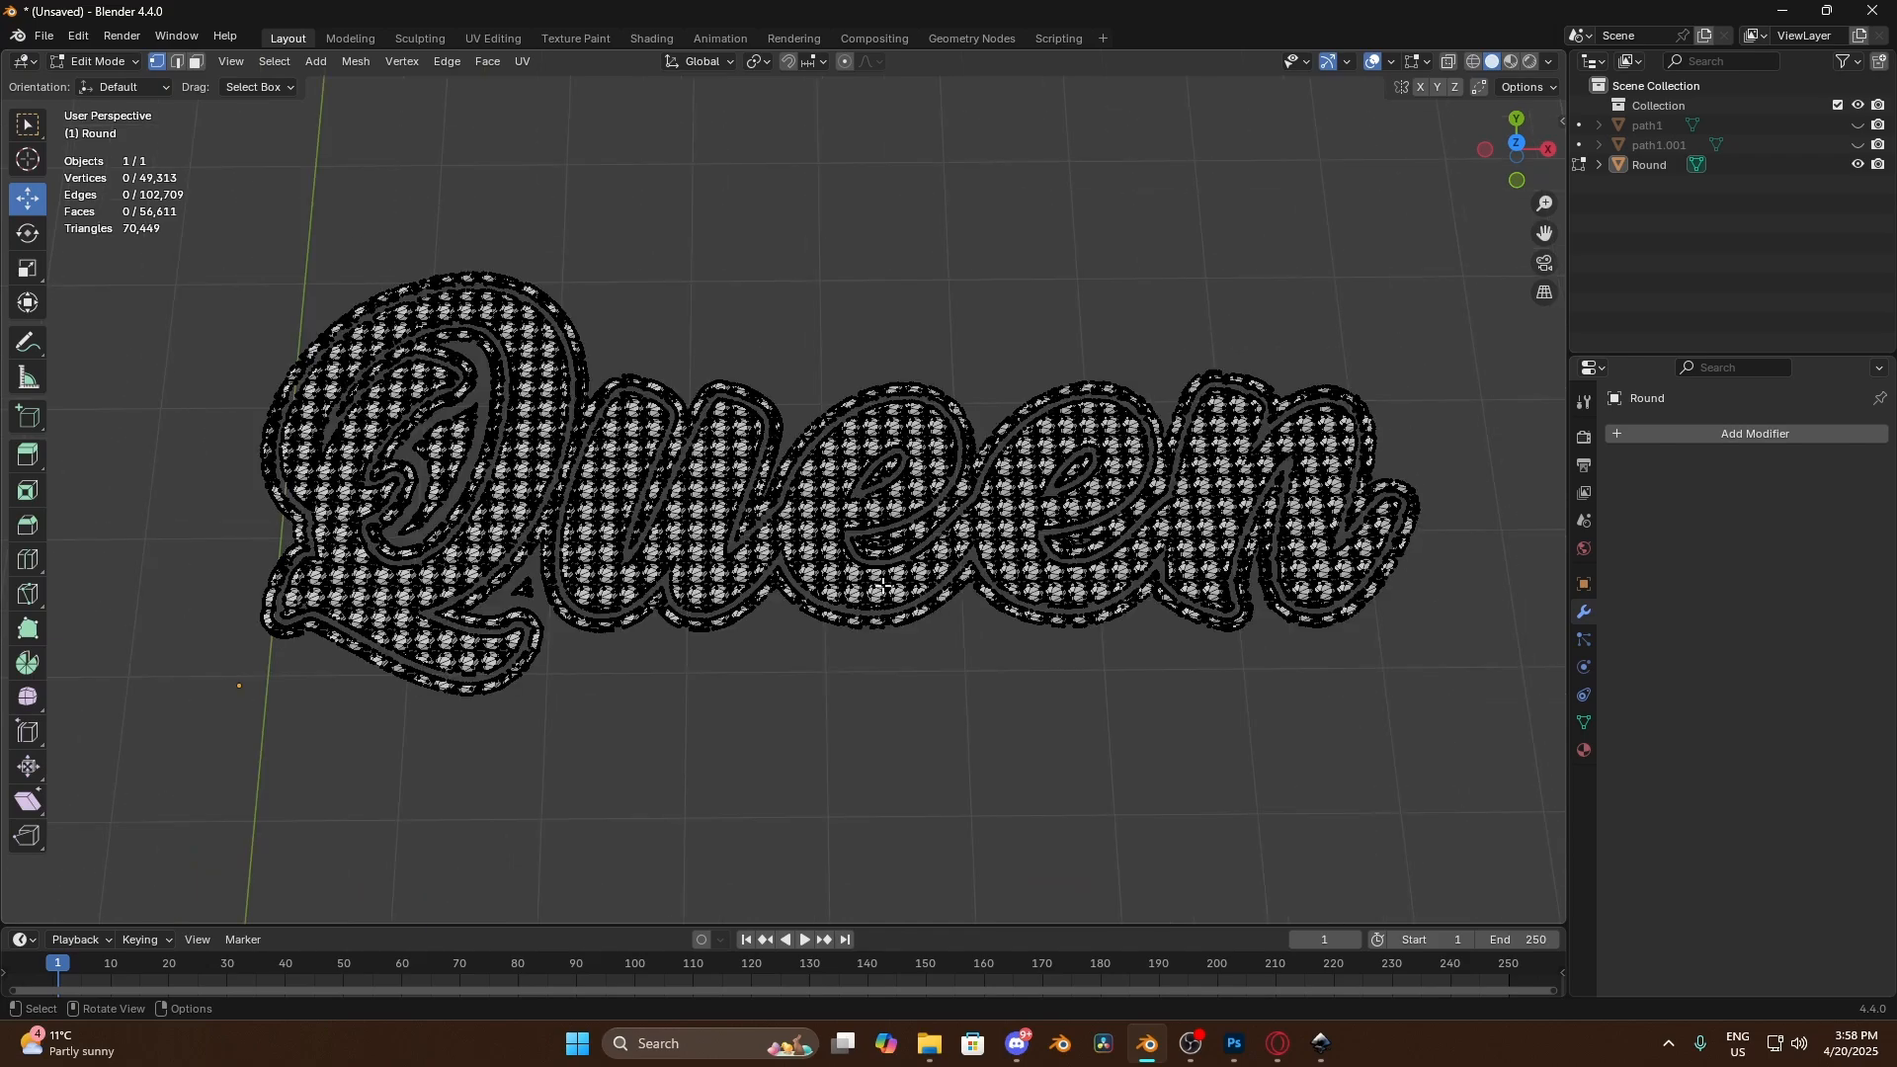
{"action": "key", "text": "Tab"}
{"action": "scroll", "coordinate": [744, 676], "scroll_direction": "up", "scroll_amount": 1}
{"action": "left_click", "coordinate": [744, 676]}
{"action": "left_click_drag", "start_coordinate": [1857, 144], "coordinate": [1857, 124]}
Select the base body path1.001 and inspect the pendant's side walls from a low angle
{"action": "scroll", "coordinate": [999, 409], "scroll_direction": "down", "scroll_amount": 3}
{"action": "middle_click_drag", "start_coordinate": [841, 721], "coordinate": [915, 585]}
{"action": "scroll", "coordinate": [915, 584], "scroll_direction": "up", "scroll_amount": 3}
{"action": "left_click", "coordinate": [914, 584]}
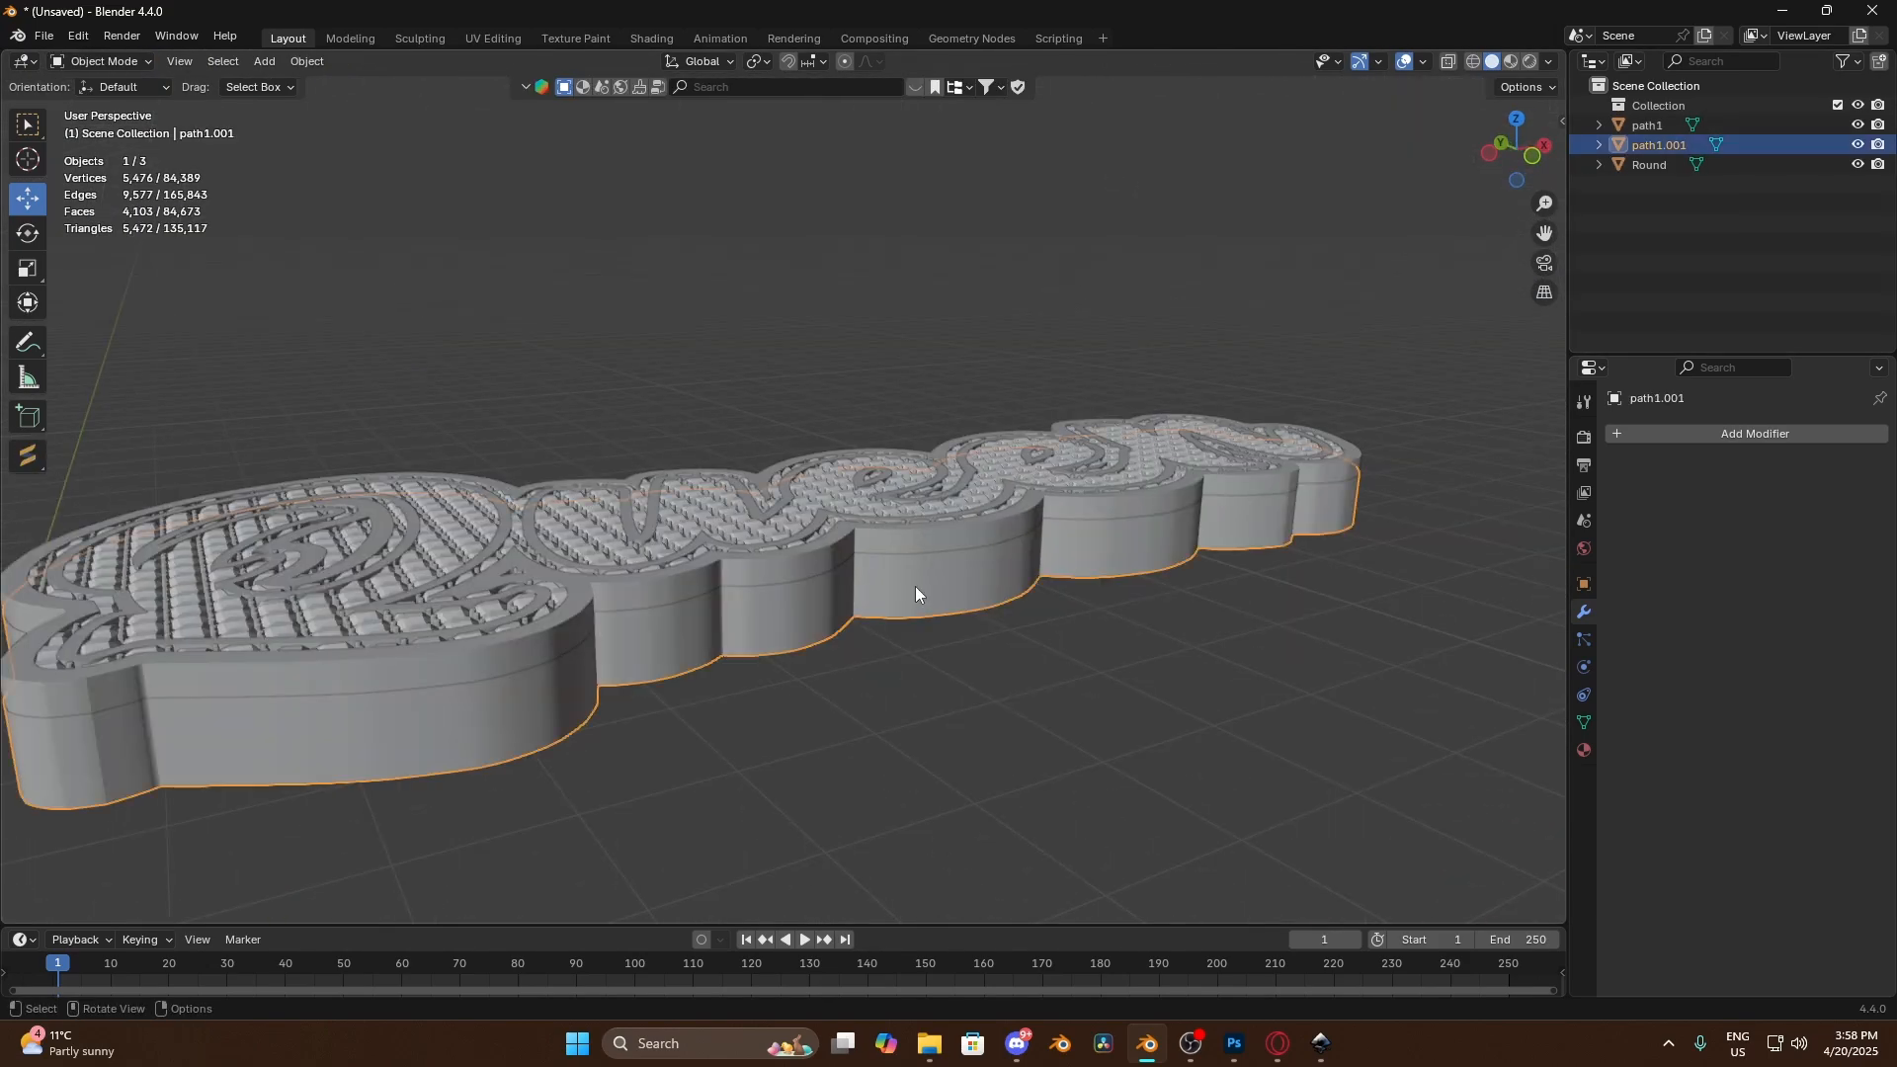
{"action": "middle_click_drag", "start_coordinate": [1182, 585], "coordinate": [1116, 624]}
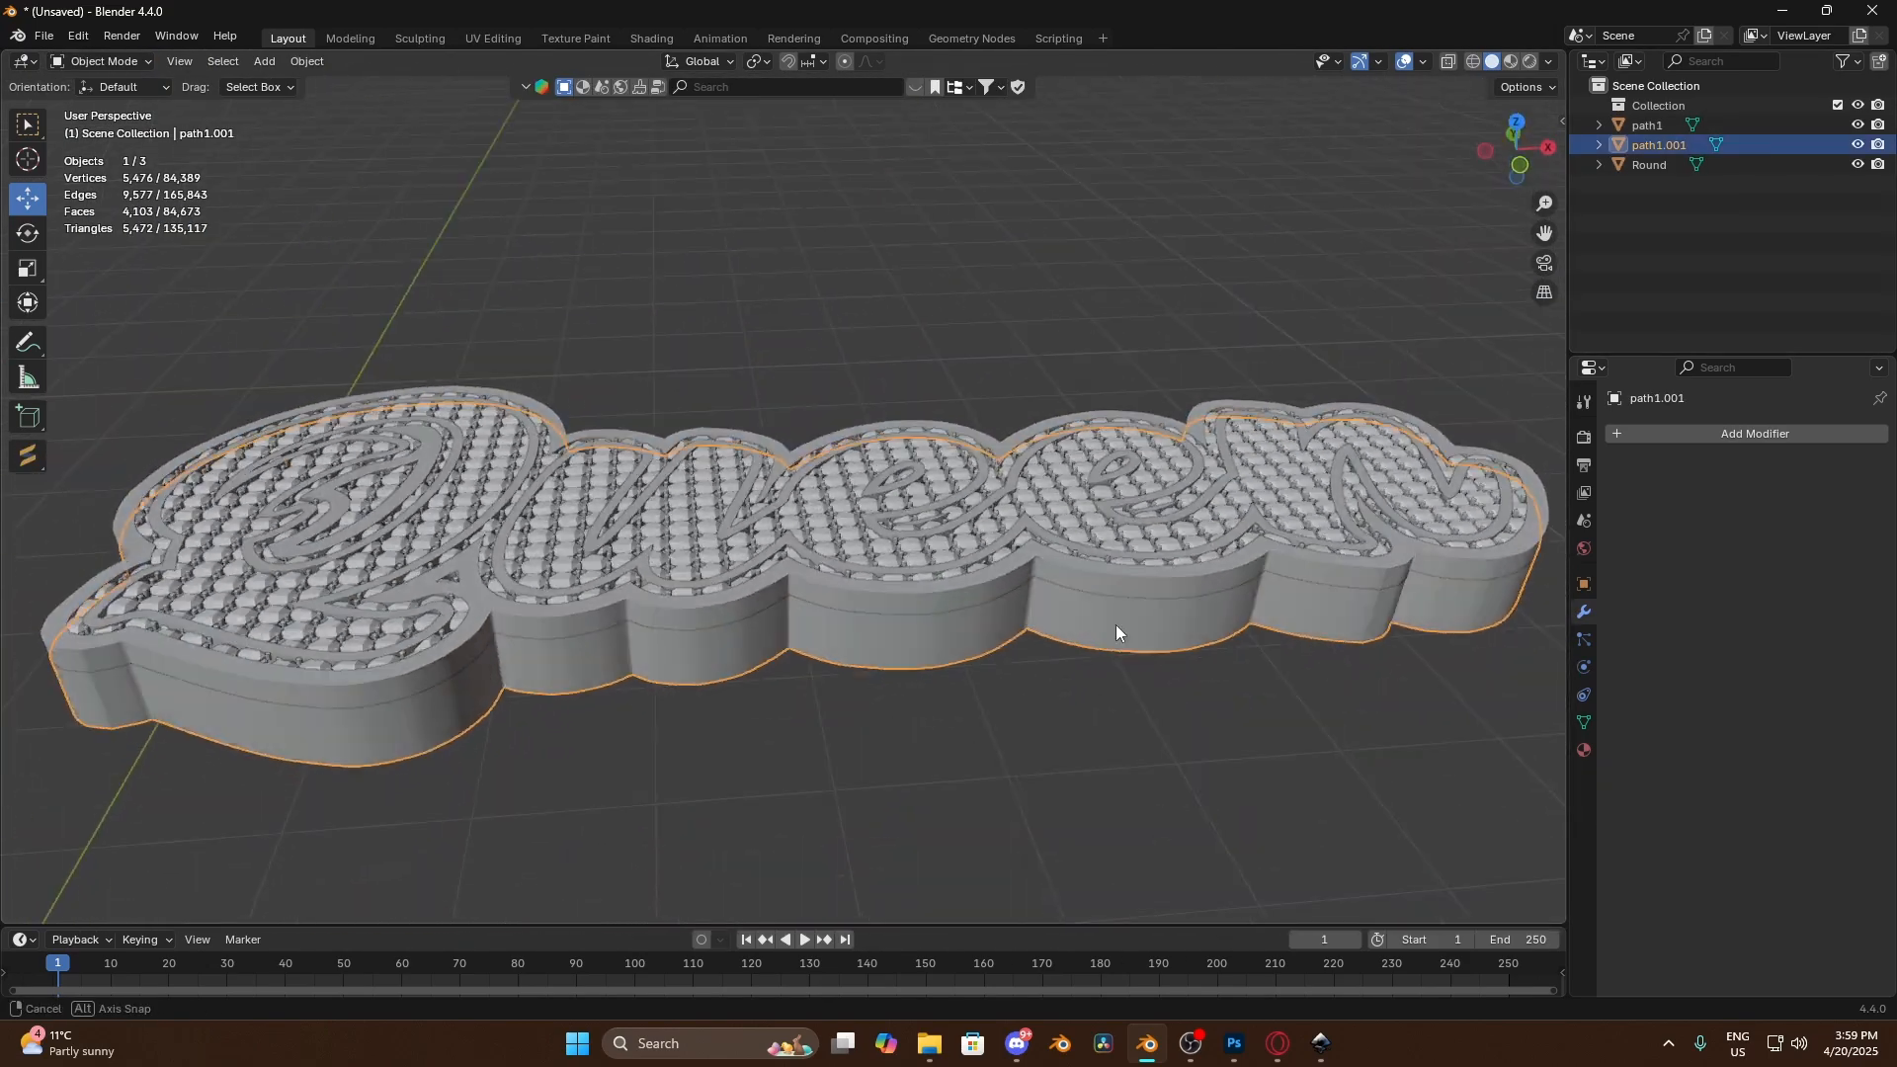
{"action": "scroll", "coordinate": [1112, 624], "scroll_direction": "down", "scroll_amount": 1}
Try simplifying path1 with a Decimate modifier at ratio 0.1088 while path1.001 is hidden
{"action": "left_click", "coordinate": [934, 578]}
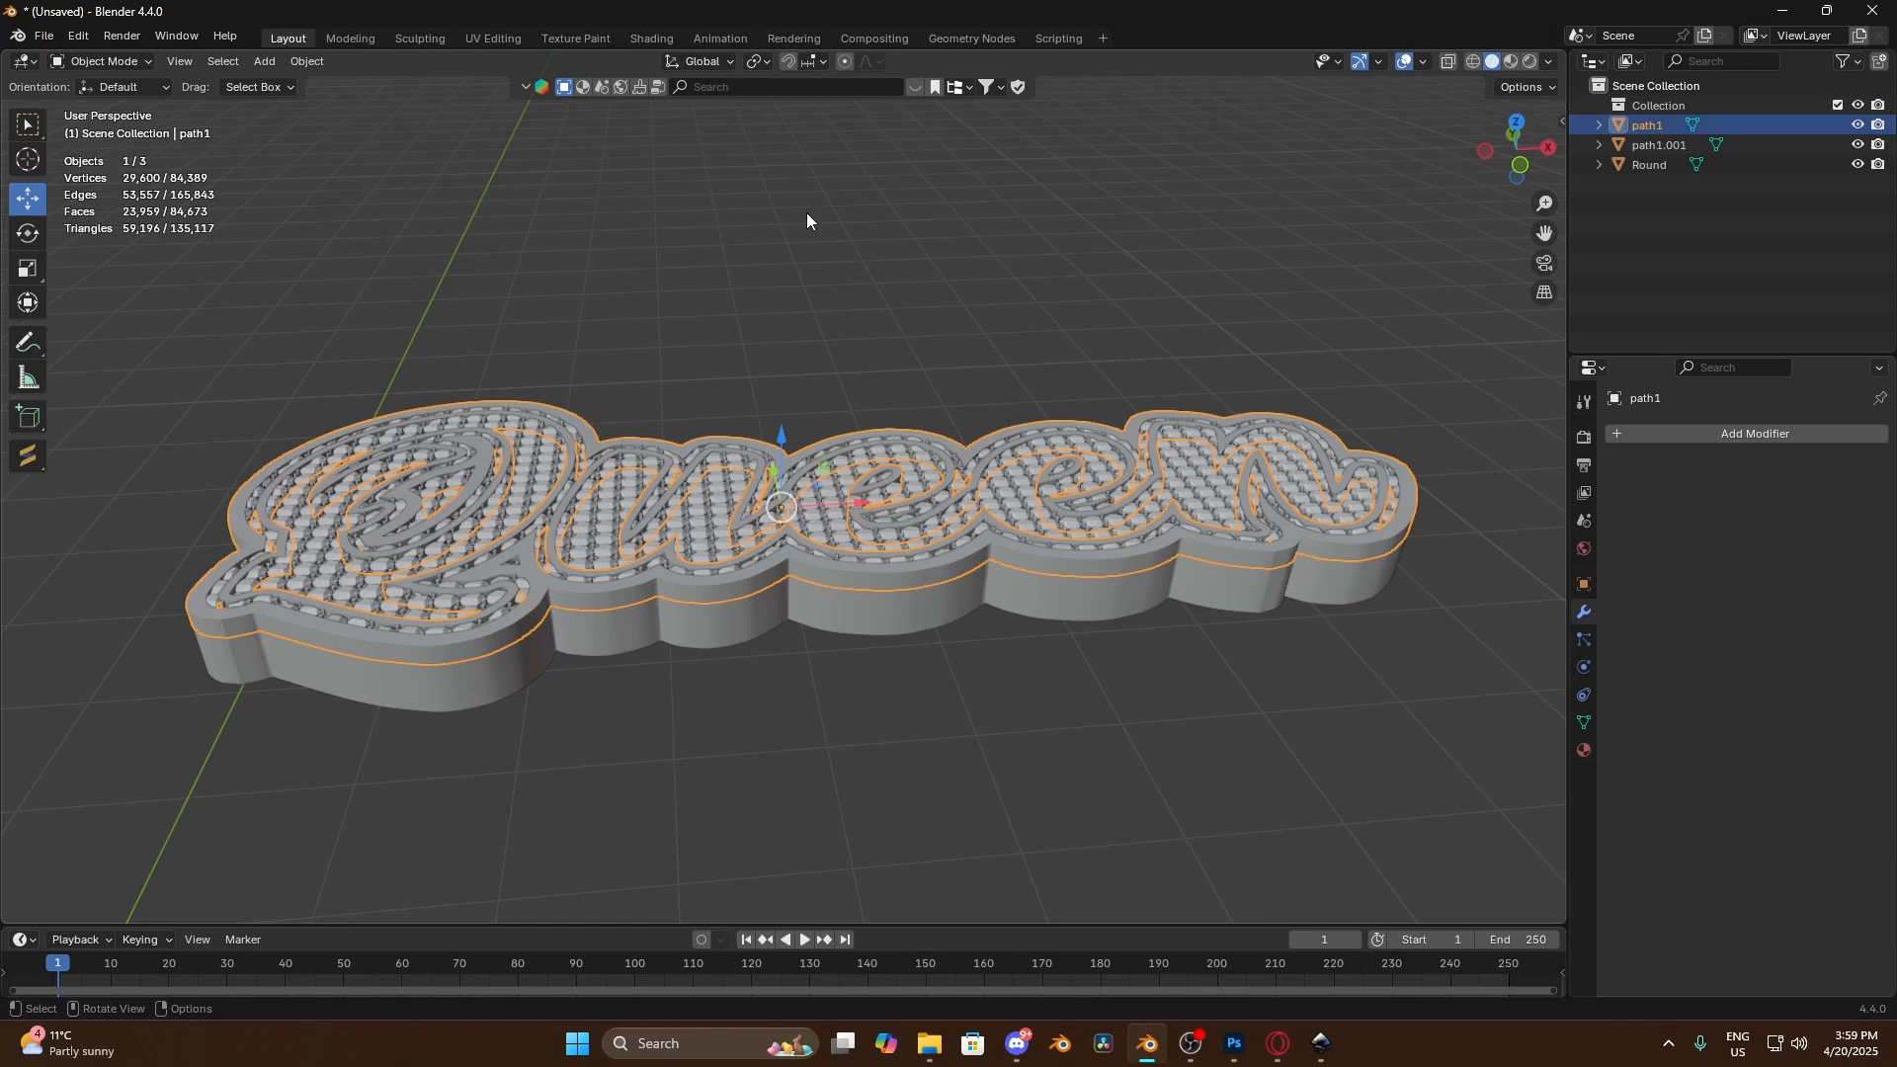
{"action": "scroll", "coordinate": [914, 410], "scroll_direction": "up", "scroll_amount": 2}
{"action": "mouse_move", "coordinate": [962, 413]}
{"action": "middle_mouse_down"}
{"action": "mouse_move", "coordinate": [964, 437]}
{"action": "mouse_move", "coordinate": [939, 419]}
{"action": "mouse_move", "coordinate": [953, 403]}
{"action": "middle_mouse_up"}
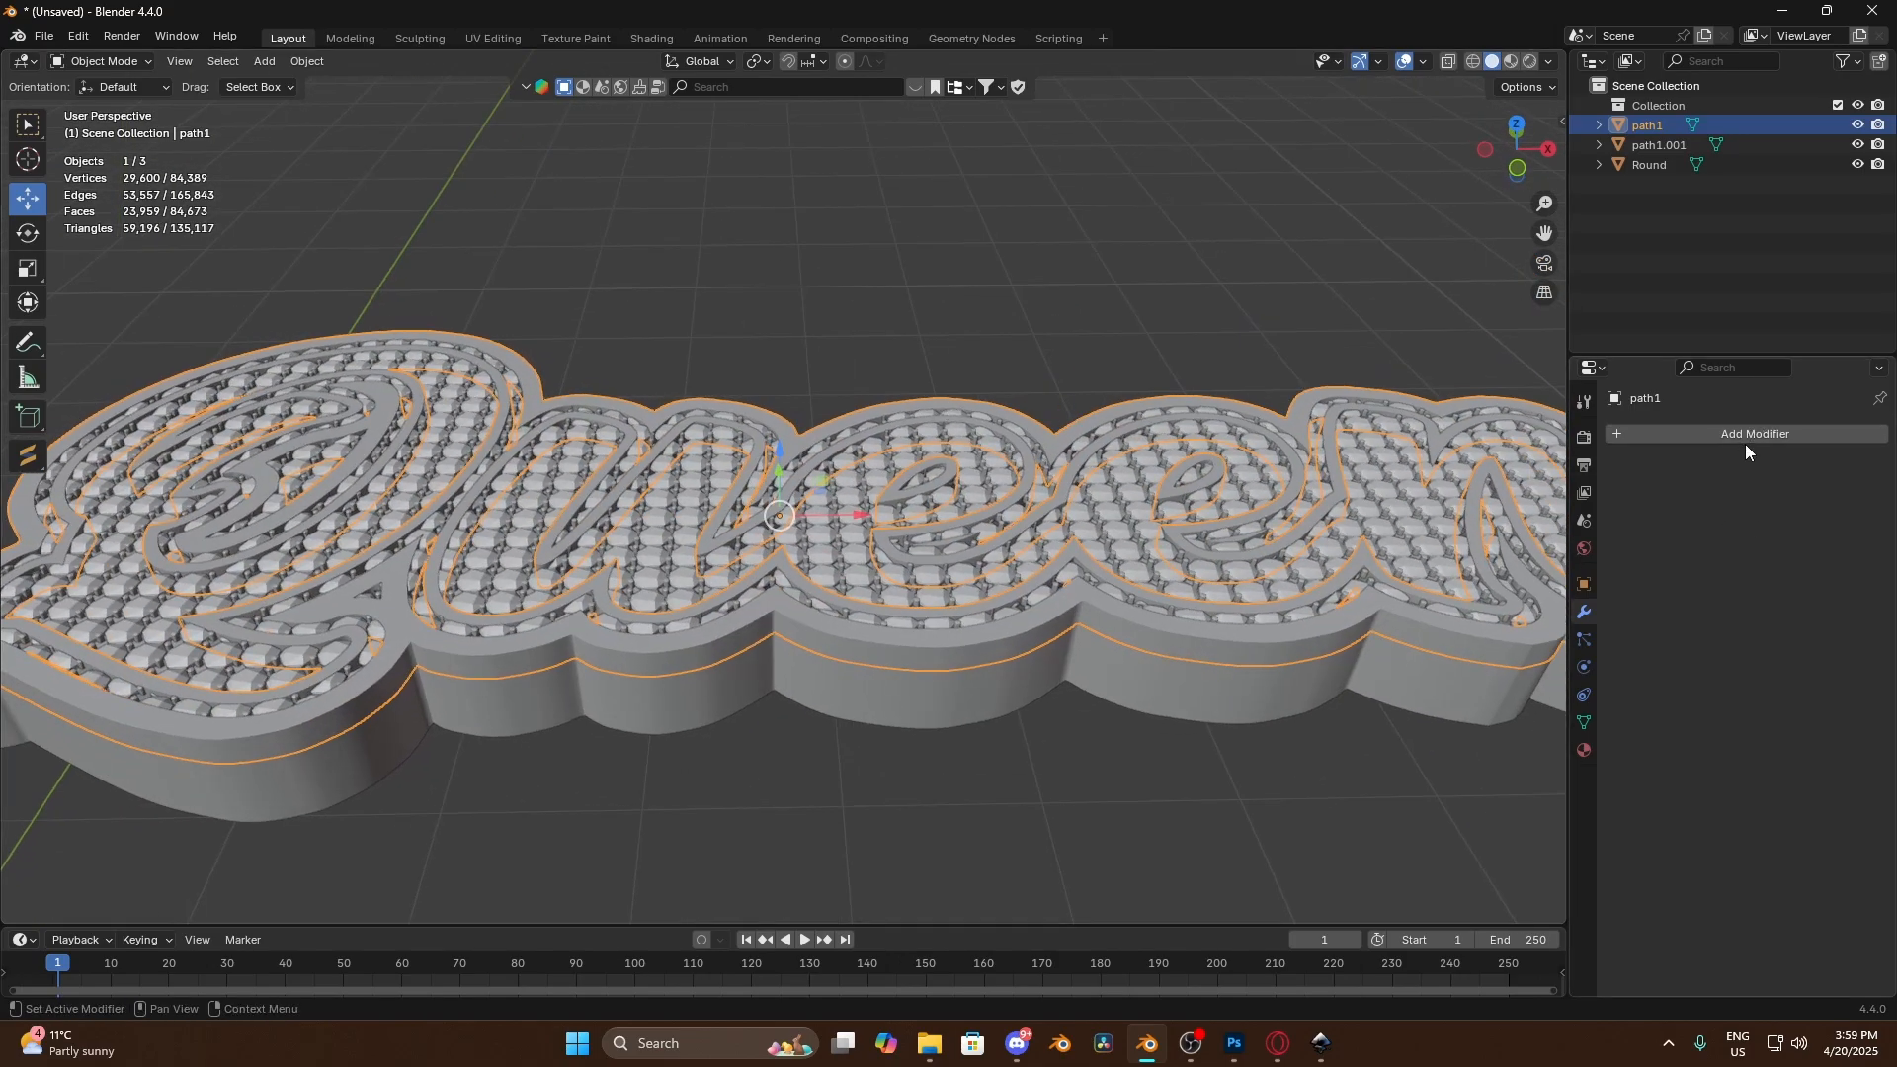
{"action": "left_click", "coordinate": [1857, 144]}
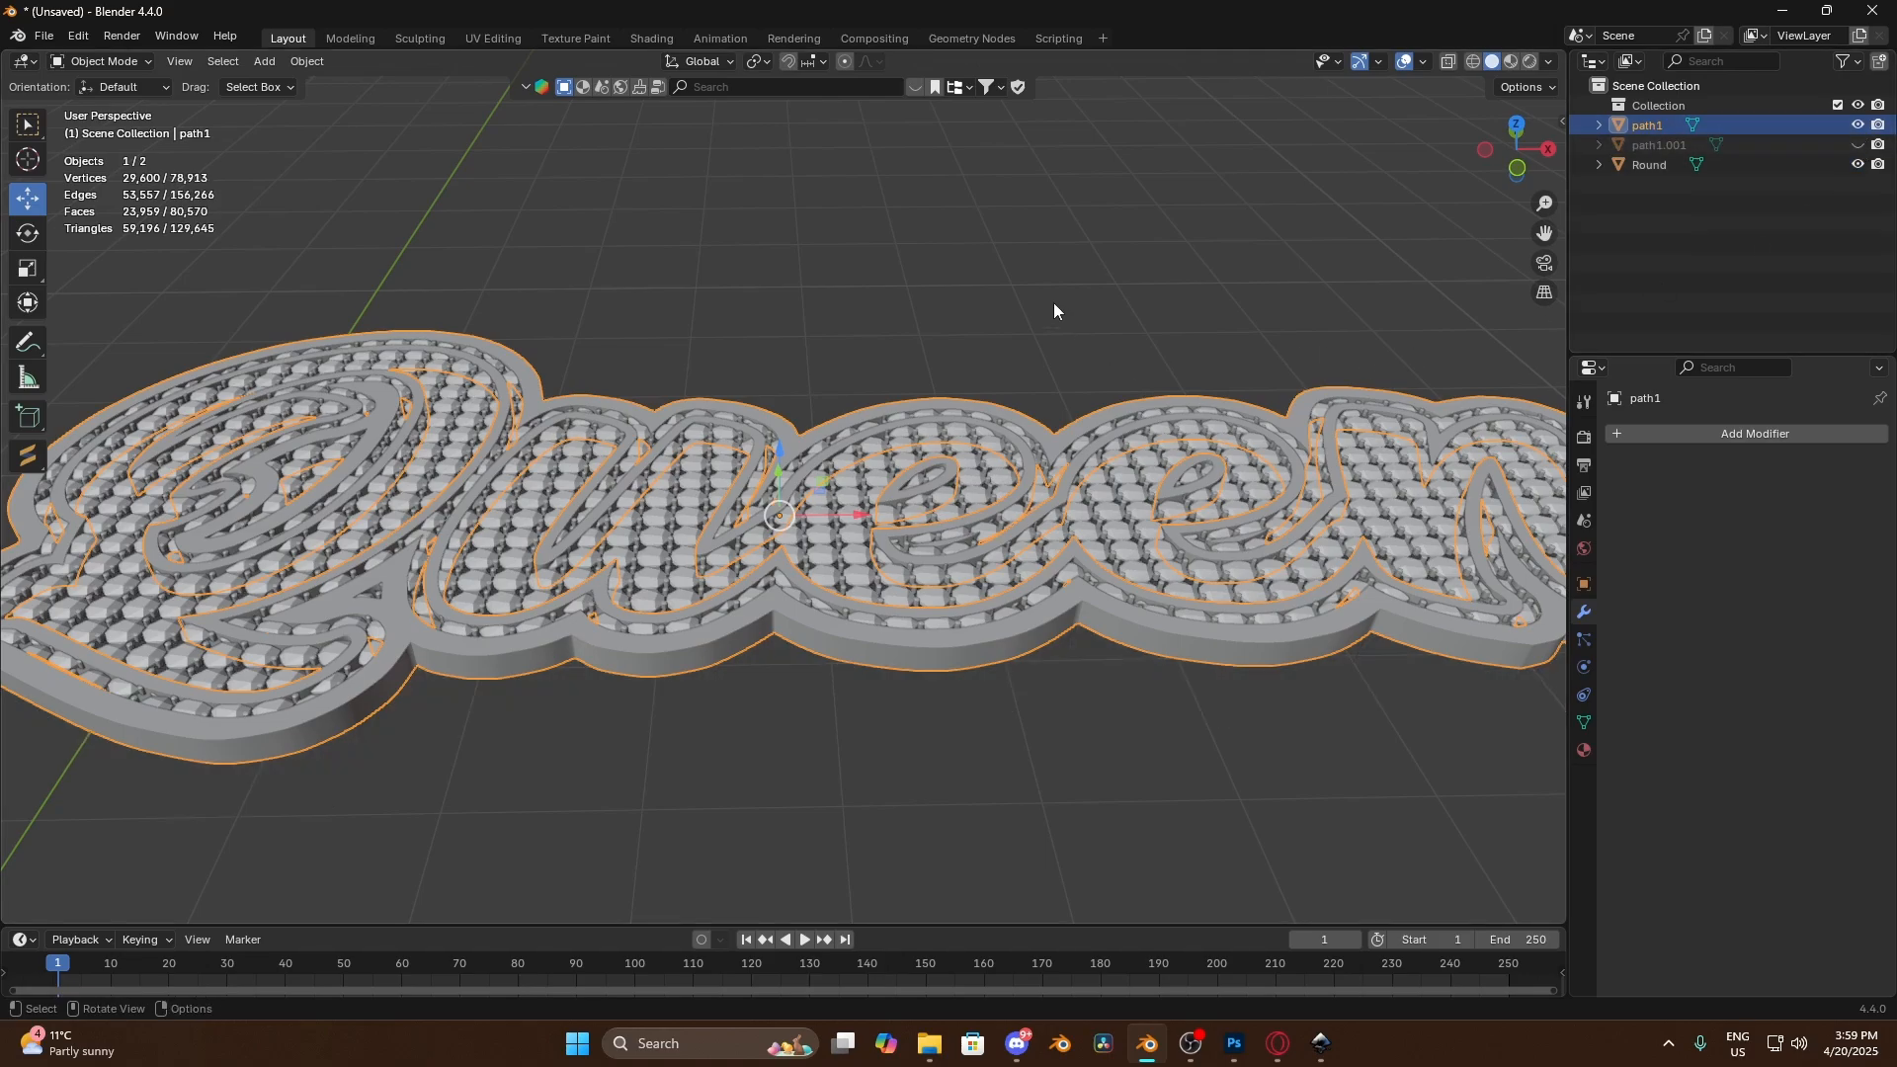
{"action": "left_click", "coordinate": [1764, 435]}
{"action": "mouse_move", "coordinate": [1759, 435]}
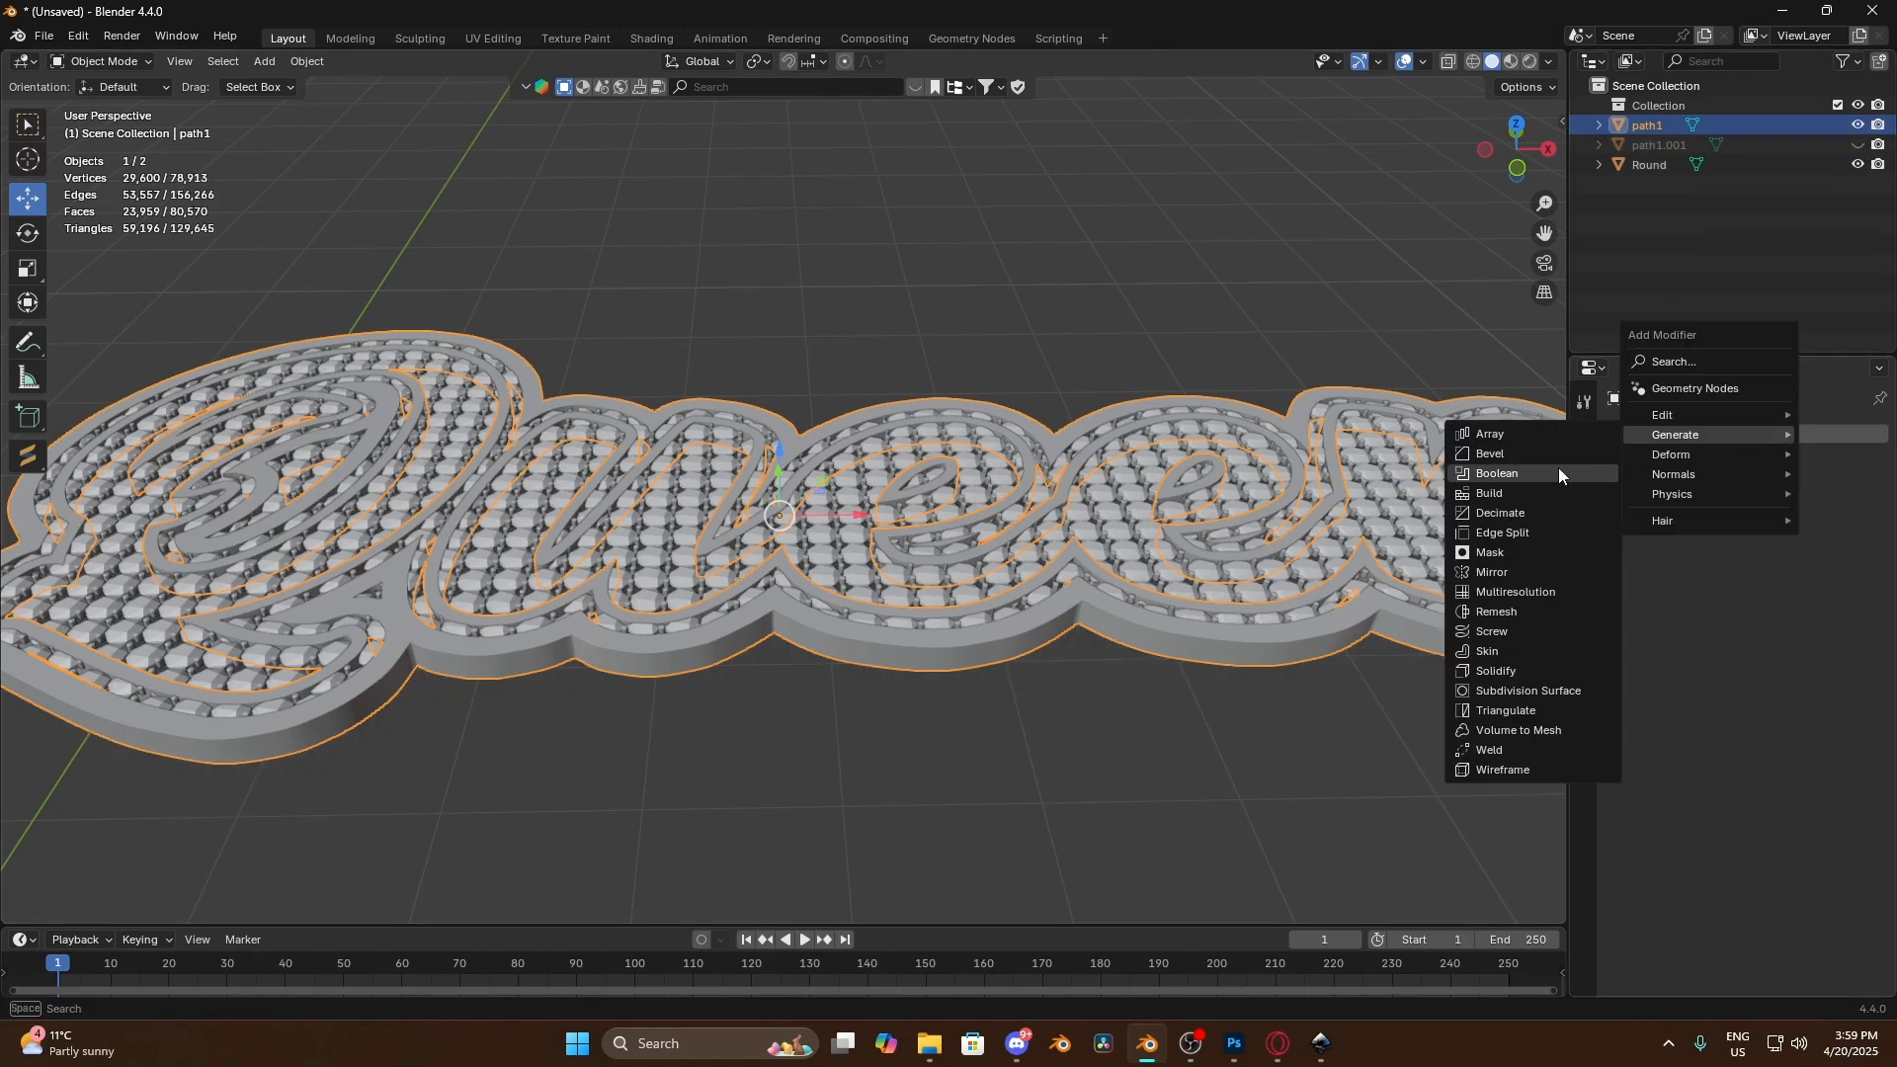
{"action": "left_click", "coordinate": [1555, 510]}
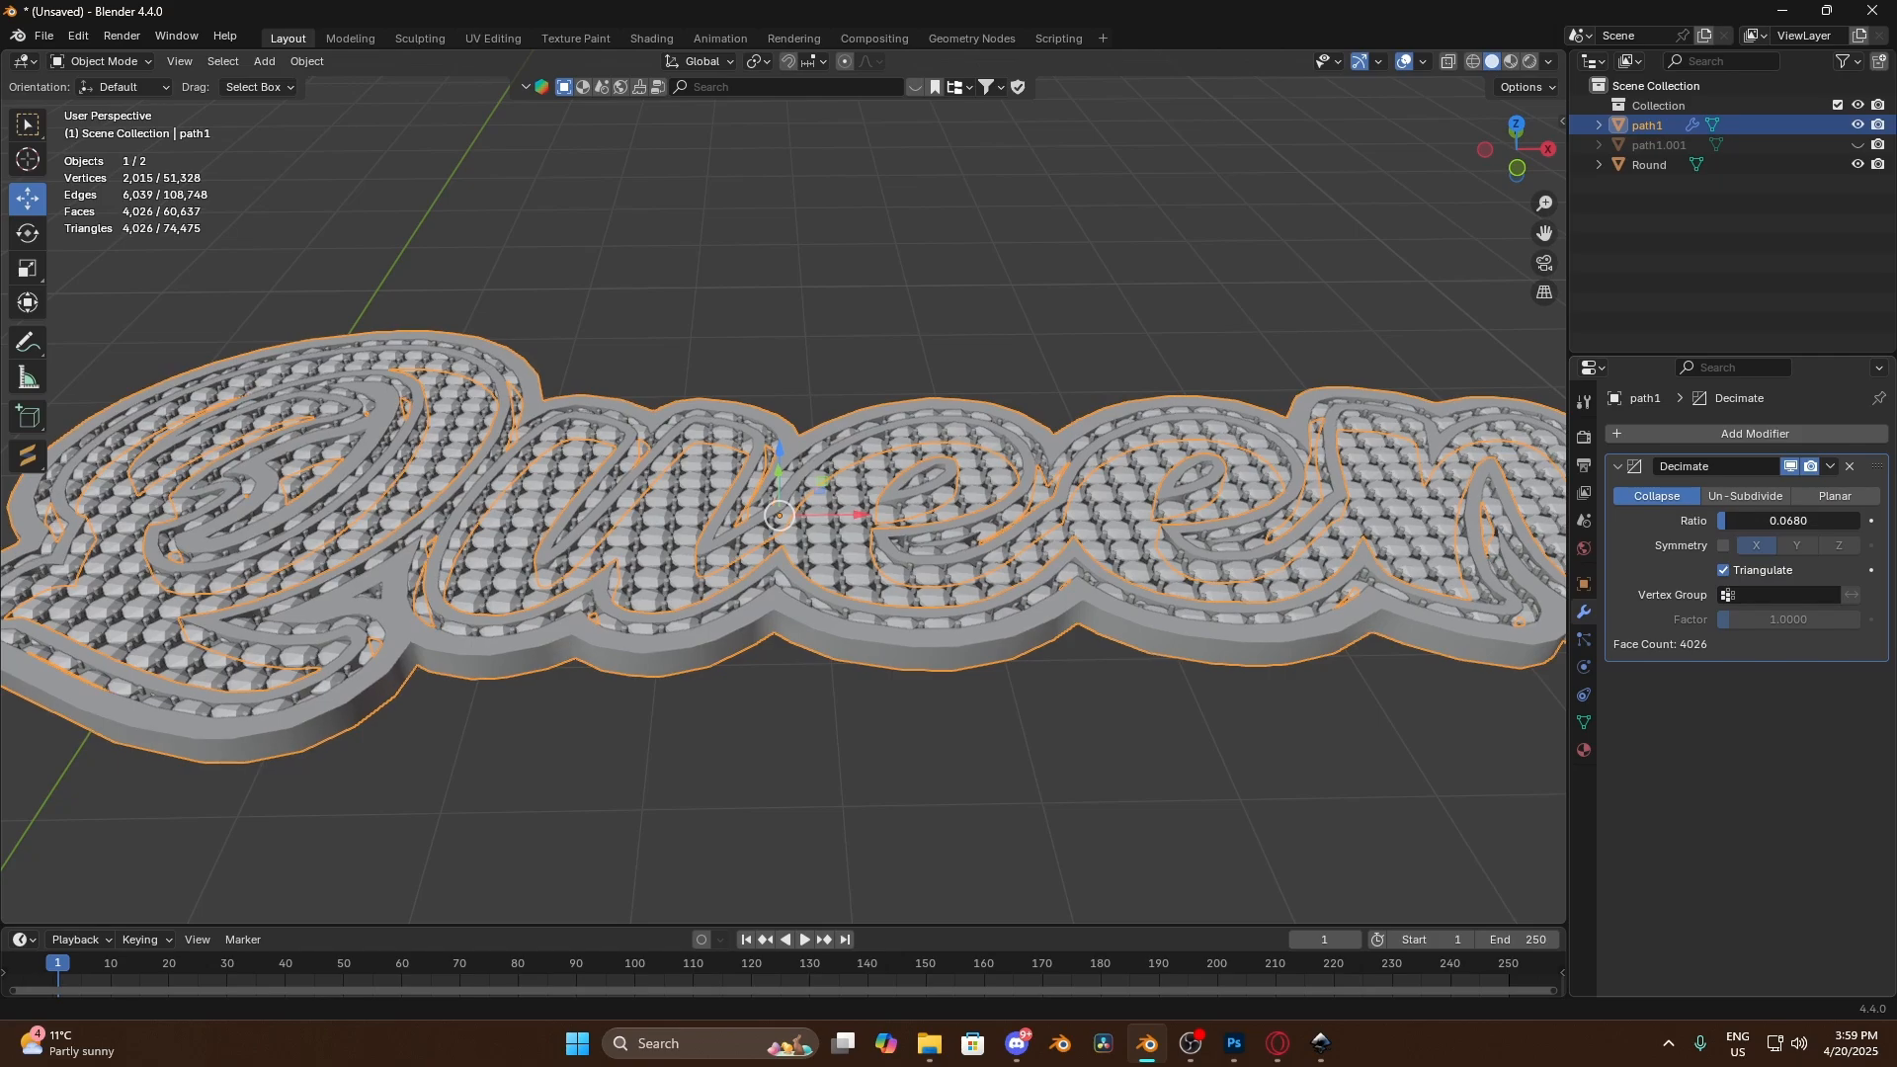
{"action": "middle_click_drag", "start_coordinate": [926, 553], "coordinate": [960, 583]}
{"action": "scroll", "coordinate": [1014, 602], "scroll_direction": "down", "scroll_amount": 3}
Apply the Decimate modifier to path1 and unhide path1.001 to inspect the simplified lettering
{"action": "left_click", "coordinate": [1829, 466]}
{"action": "left_click", "coordinate": [1760, 491]}
{"action": "left_click", "coordinate": [1856, 145]}
{"action": "left_click", "coordinate": [1136, 692]}
{"action": "middle_click_drag", "start_coordinate": [1136, 692], "coordinate": [1093, 715]}
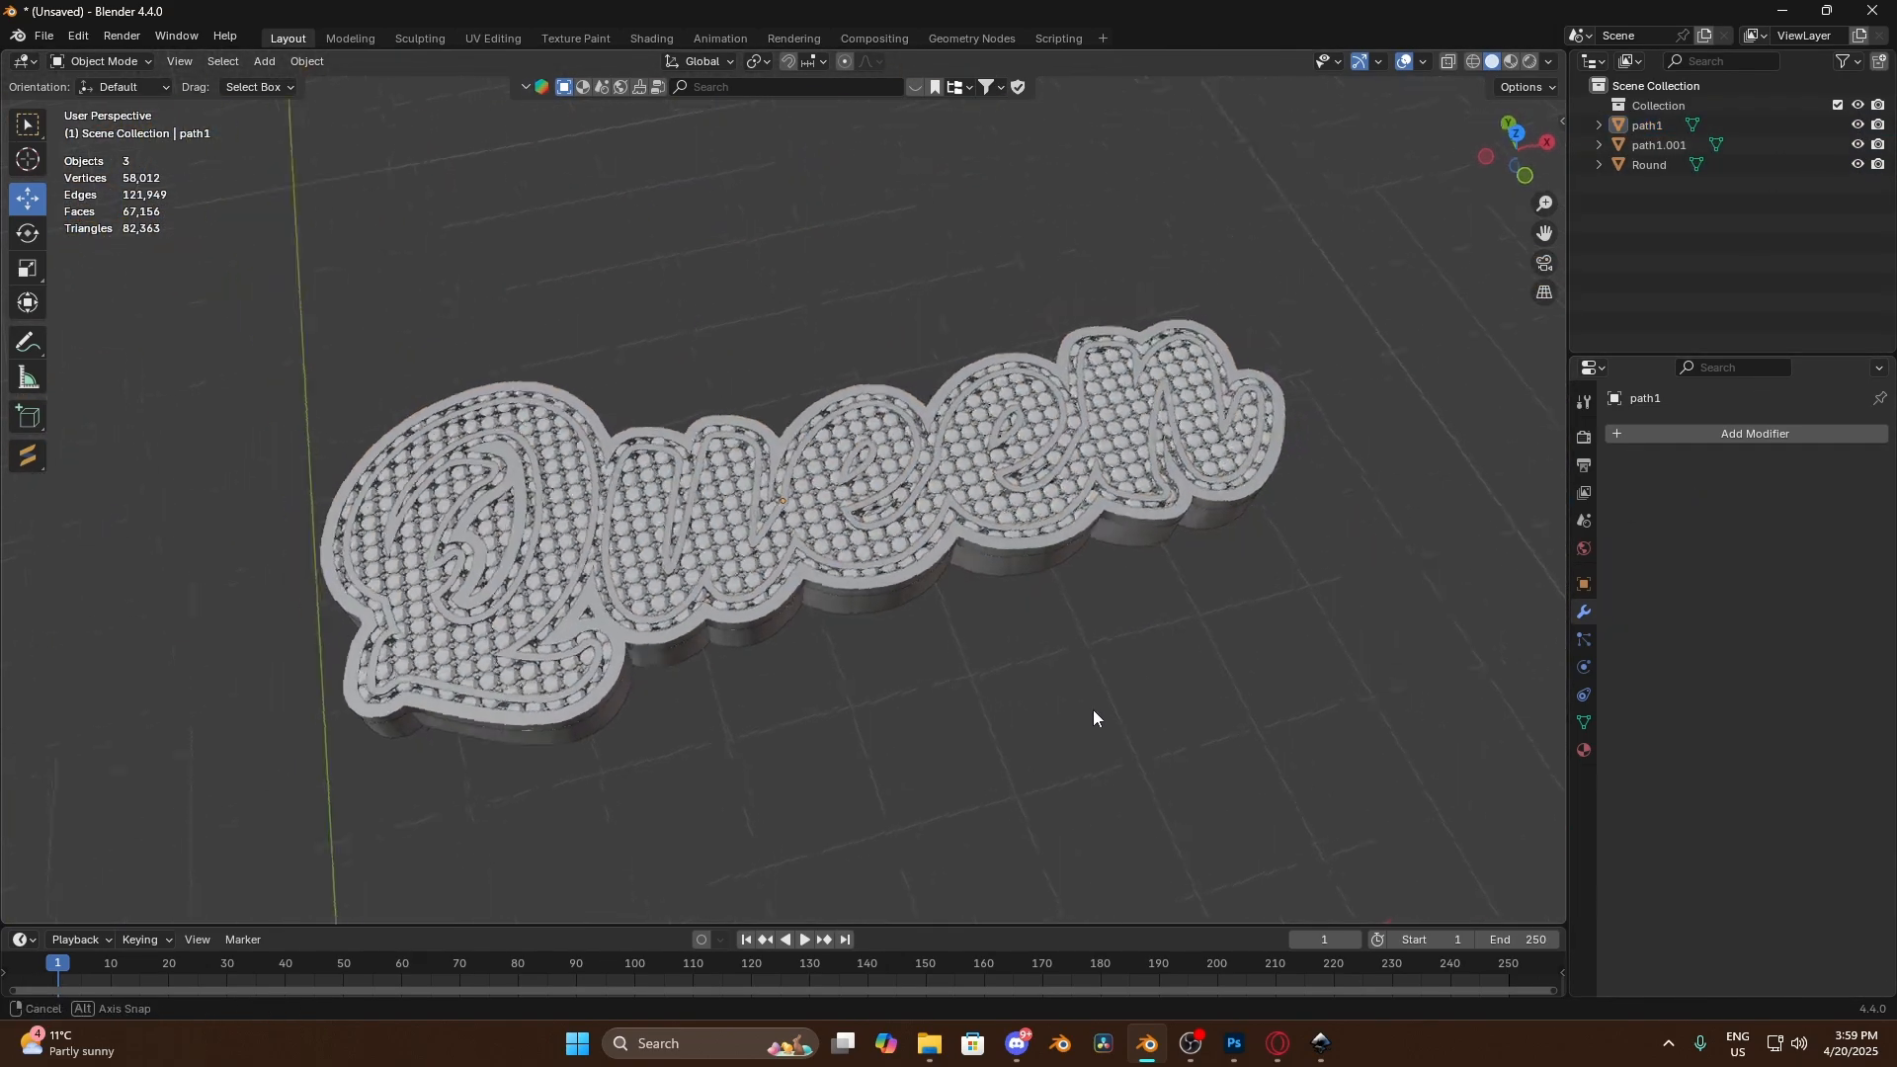
{"action": "scroll", "coordinate": [1033, 706], "scroll_direction": "up", "scroll_amount": 2}
{"action": "key", "text": "a"}
{"action": "left_click", "coordinate": [950, 247]}
{"action": "middle_click_drag", "start_coordinate": [950, 247], "coordinate": [891, 174]}
{"action": "scroll", "coordinate": [879, 538], "scroll_direction": "up", "scroll_amount": 3}
{"action": "middle_click_drag", "start_coordinate": [879, 537], "coordinate": [794, 546]}
Undo the Decimate modifier on path1, and unhide path1.001 with nothing selected
{"action": "key", "text": "ctrl+z"}
{"action": "key", "text": "ctrl+z"}
{"action": "key", "text": "ctrl+z"}
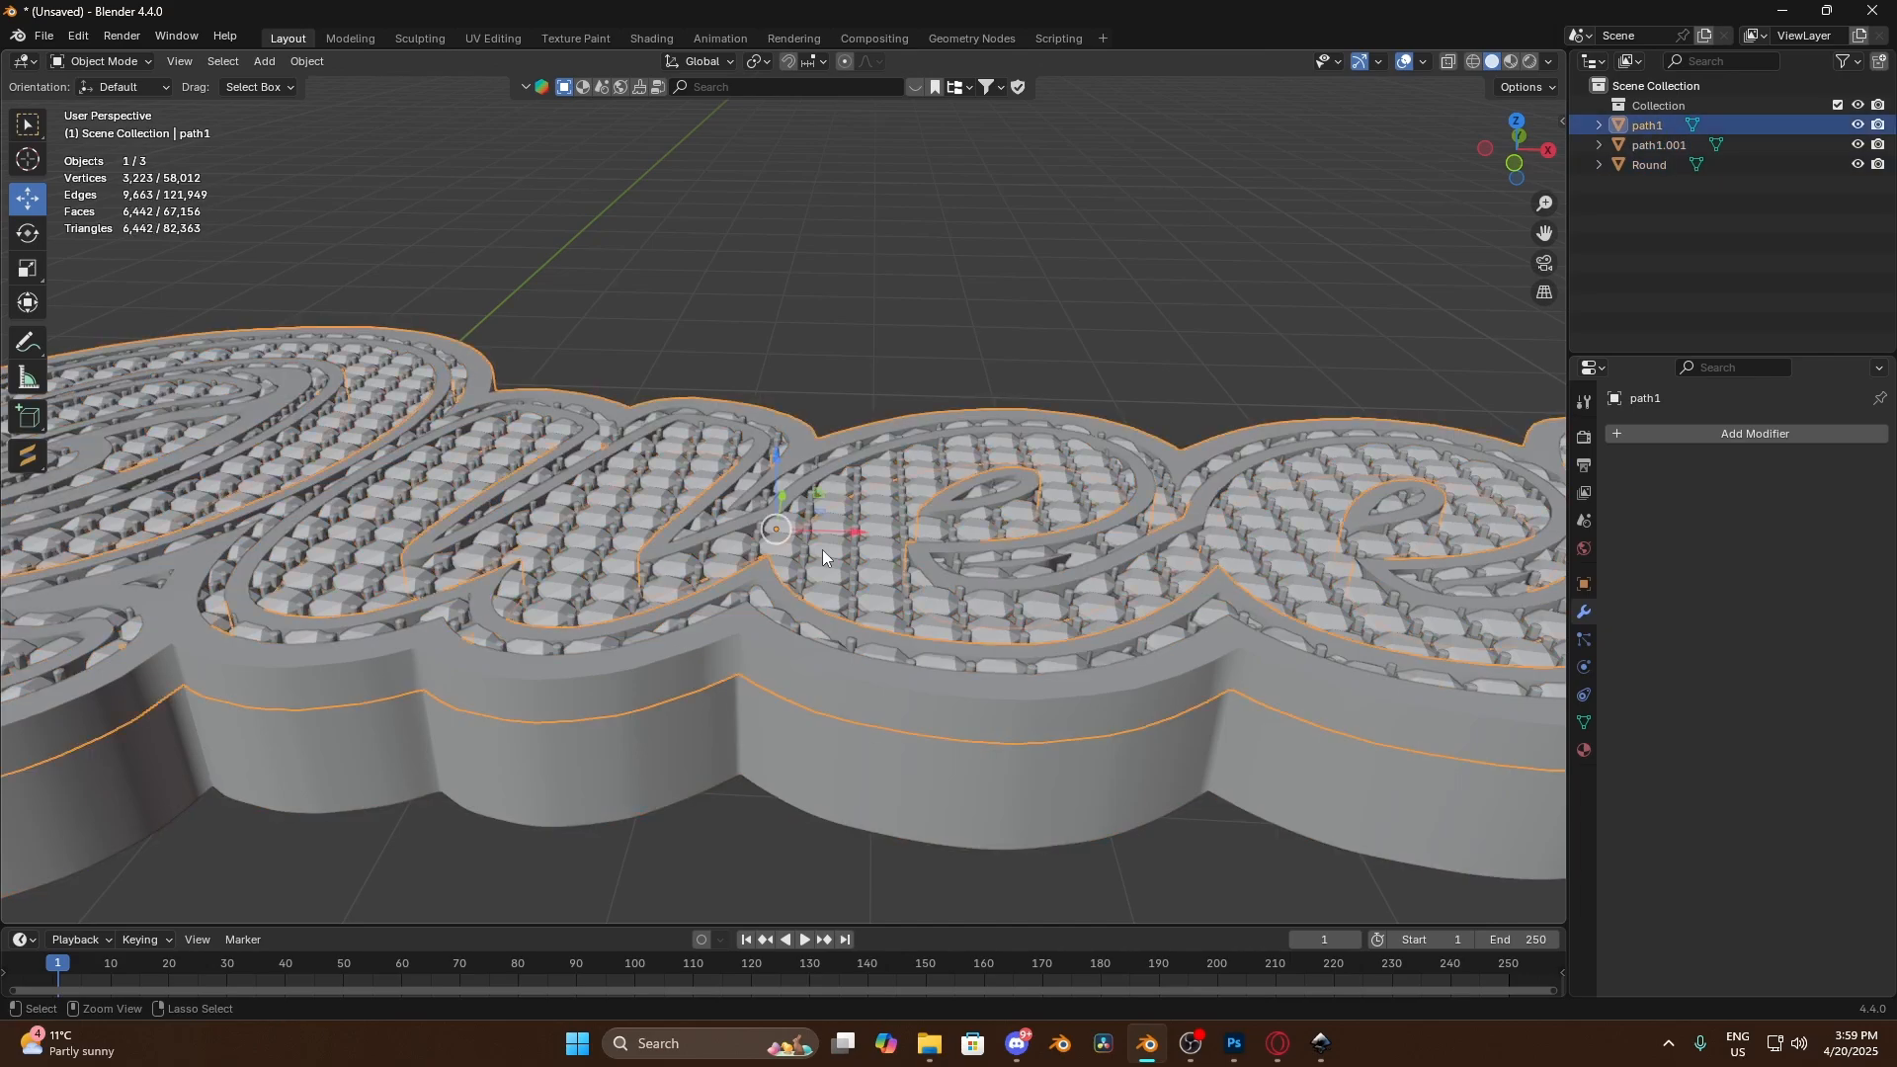
{"action": "key", "text": "ctrl+z"}
{"action": "key", "text": "ctrl+z"}
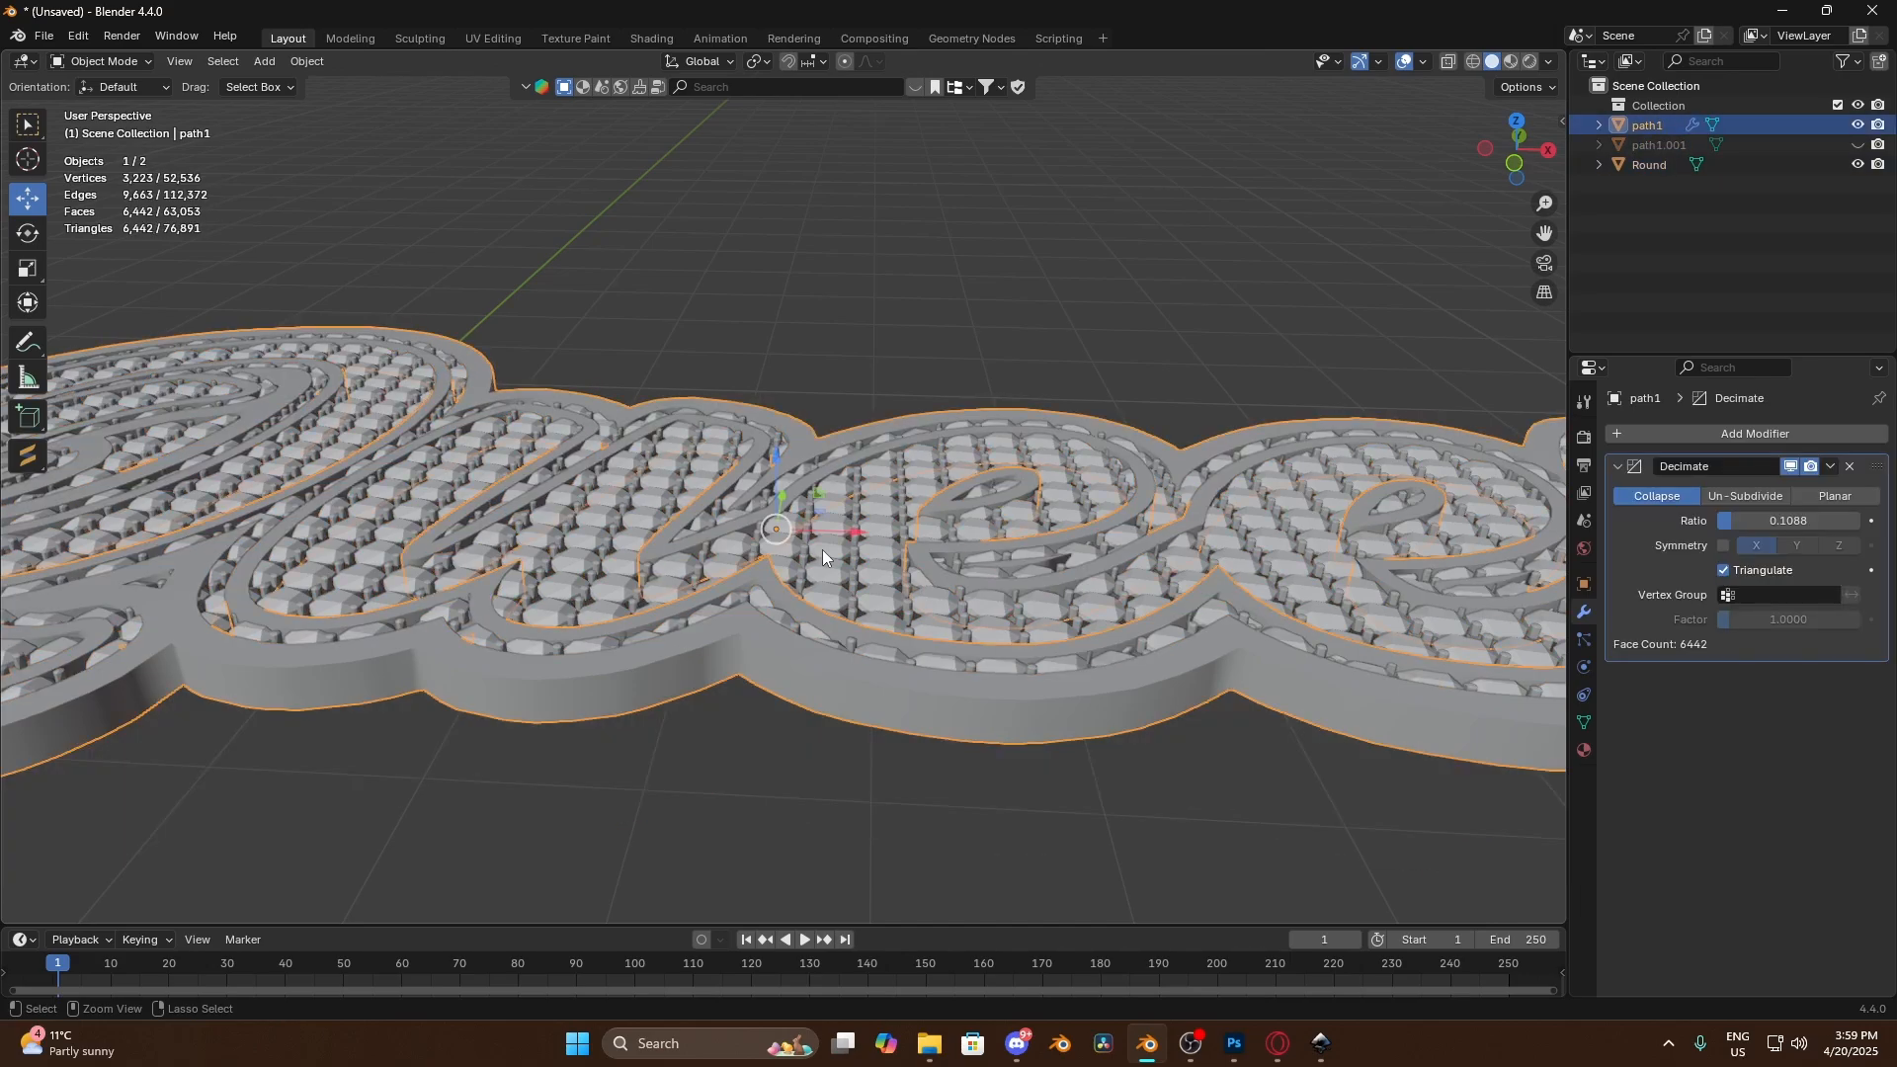
{"action": "key", "text": "ctrl+z"}
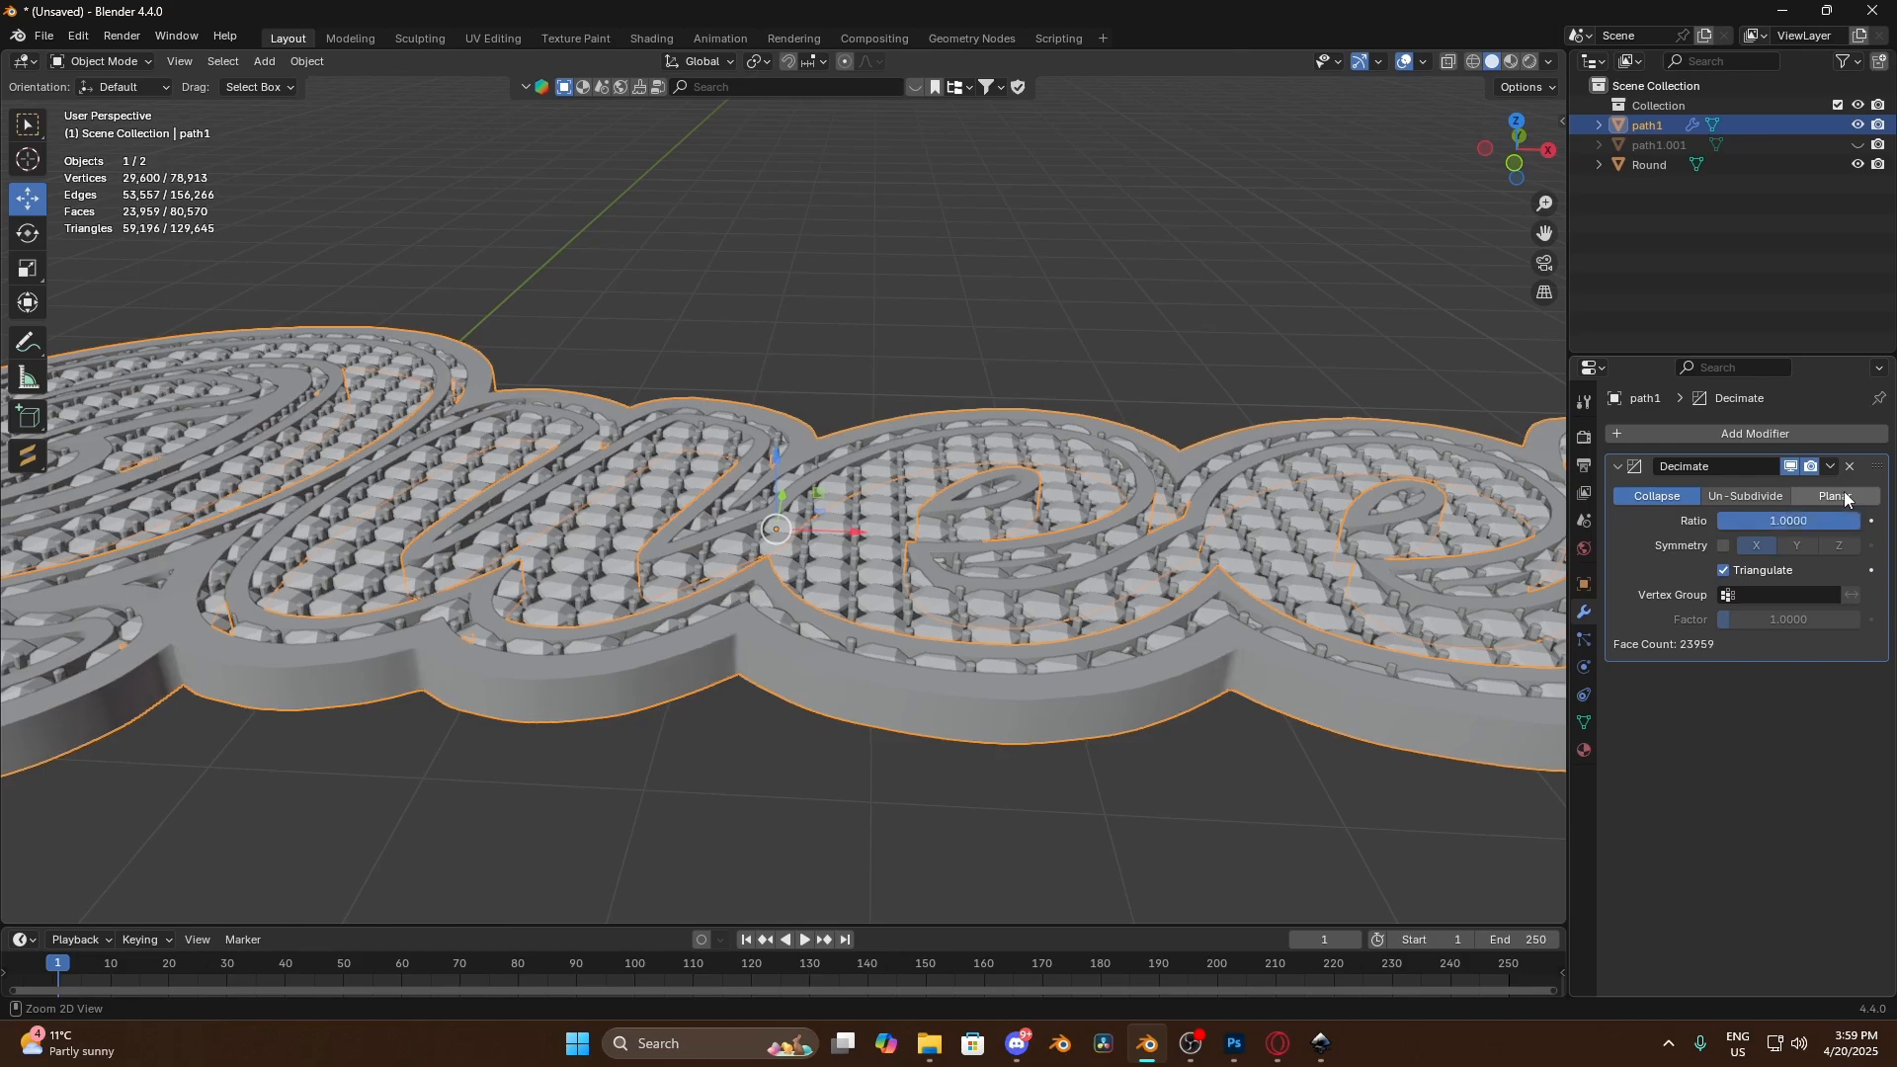
{"action": "key", "text": "ctrl+z"}
{"action": "scroll", "coordinate": [1105, 442], "scroll_direction": "down", "scroll_amount": 5}
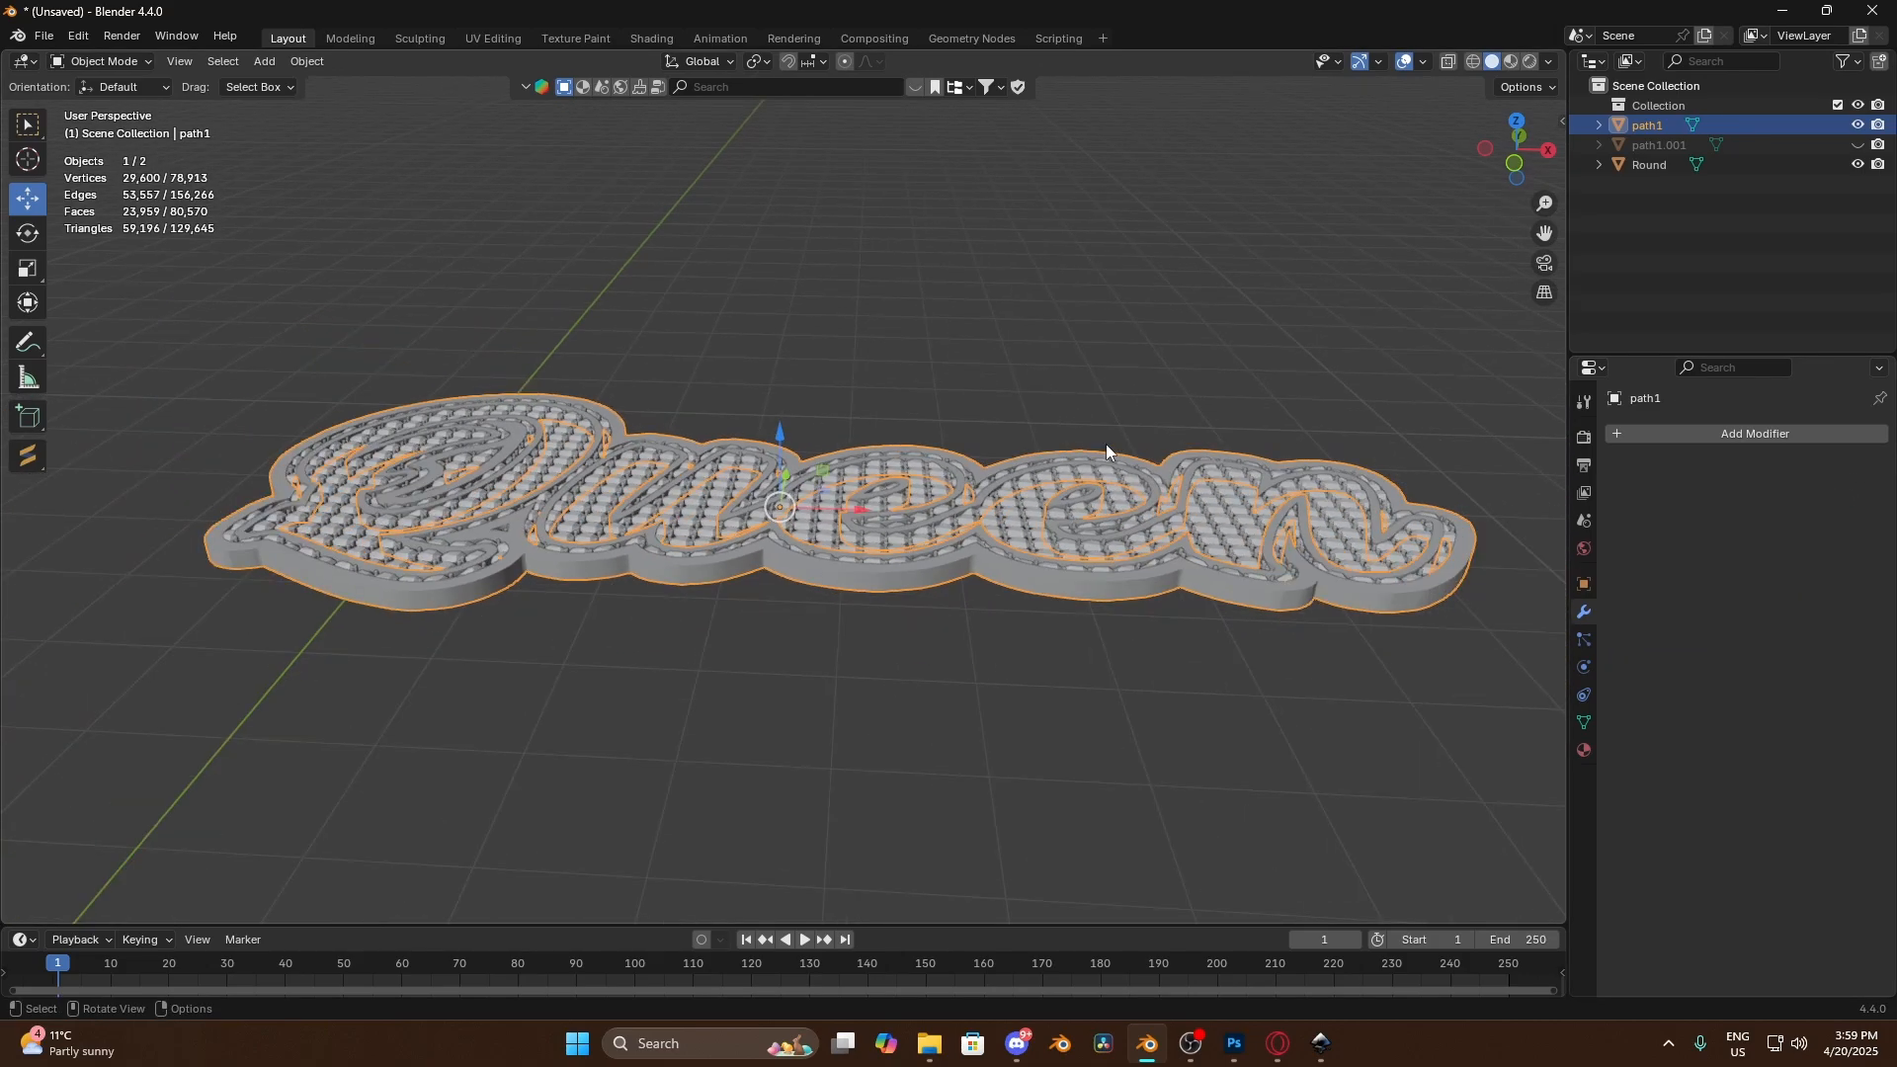
{"action": "left_click", "coordinate": [1855, 147]}
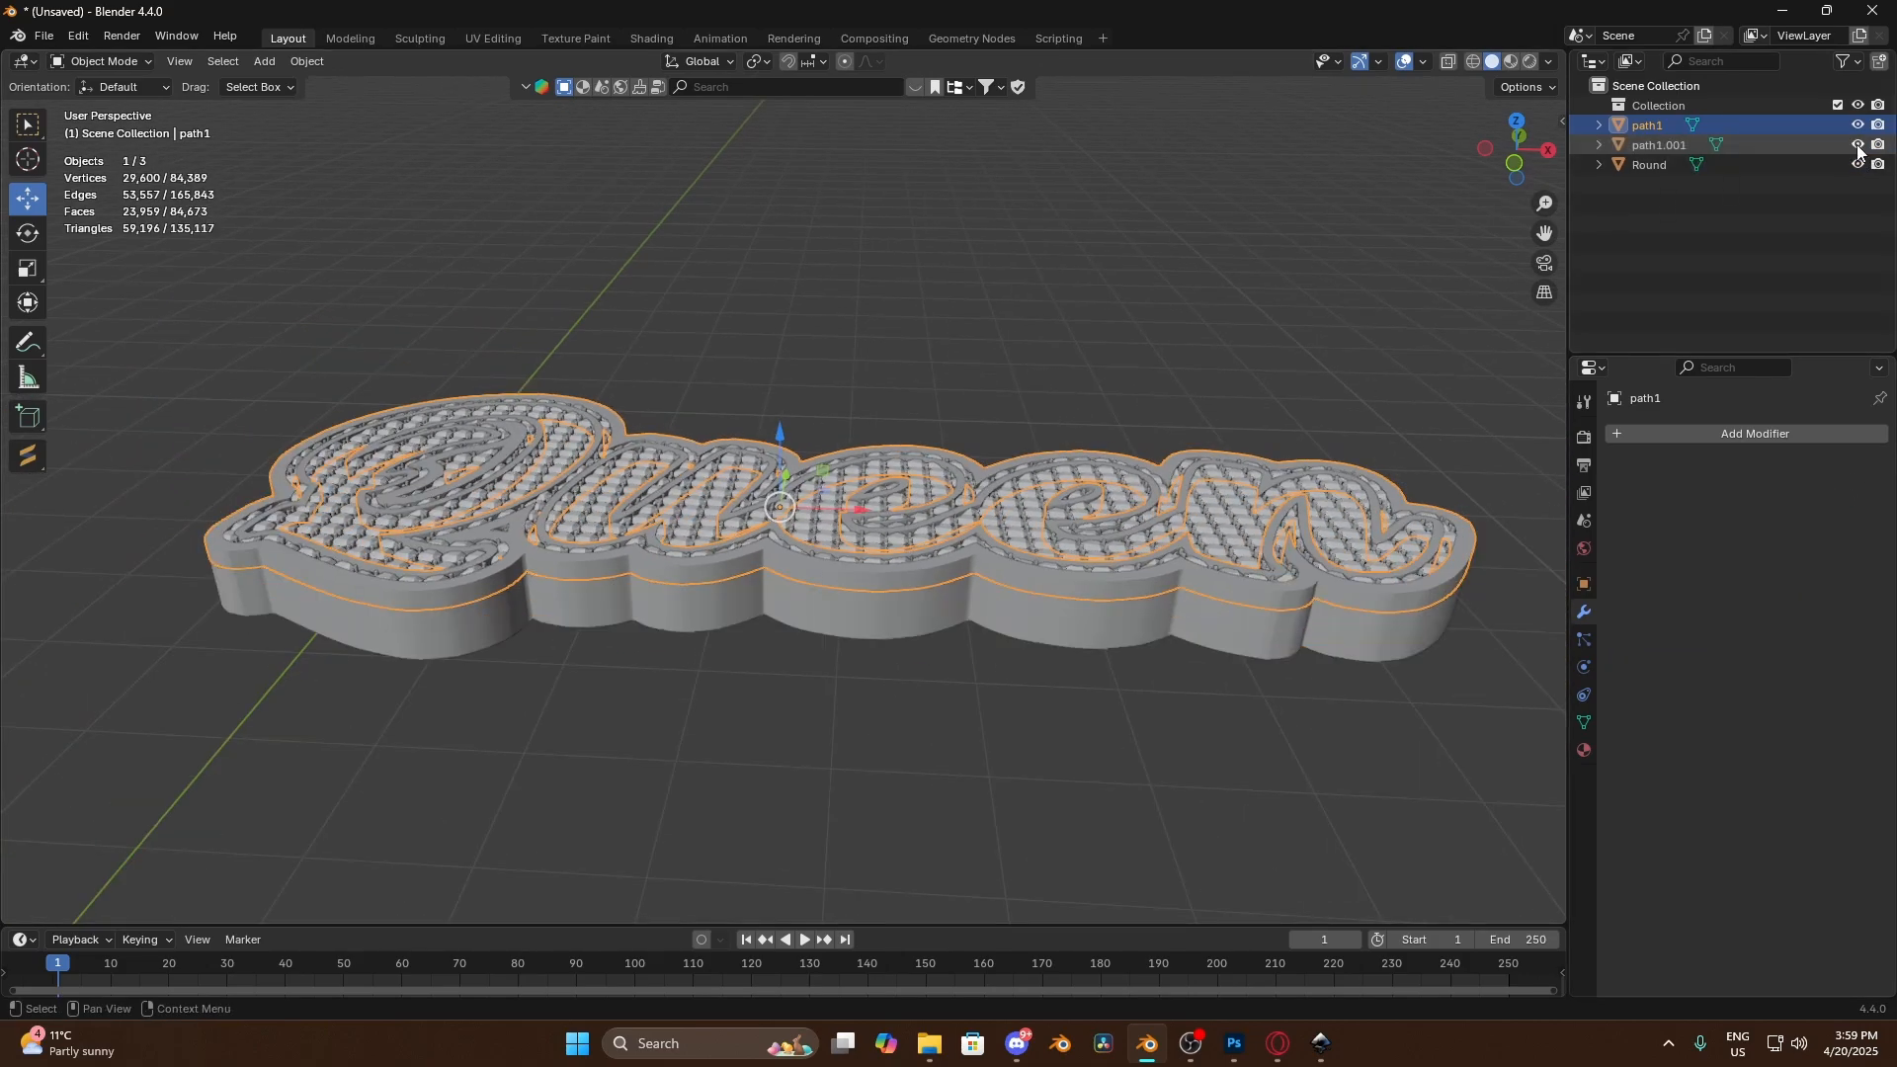
{"action": "middle_click_drag", "start_coordinate": [1096, 579], "coordinate": [861, 737]}
{"action": "left_click", "coordinate": [861, 737]}
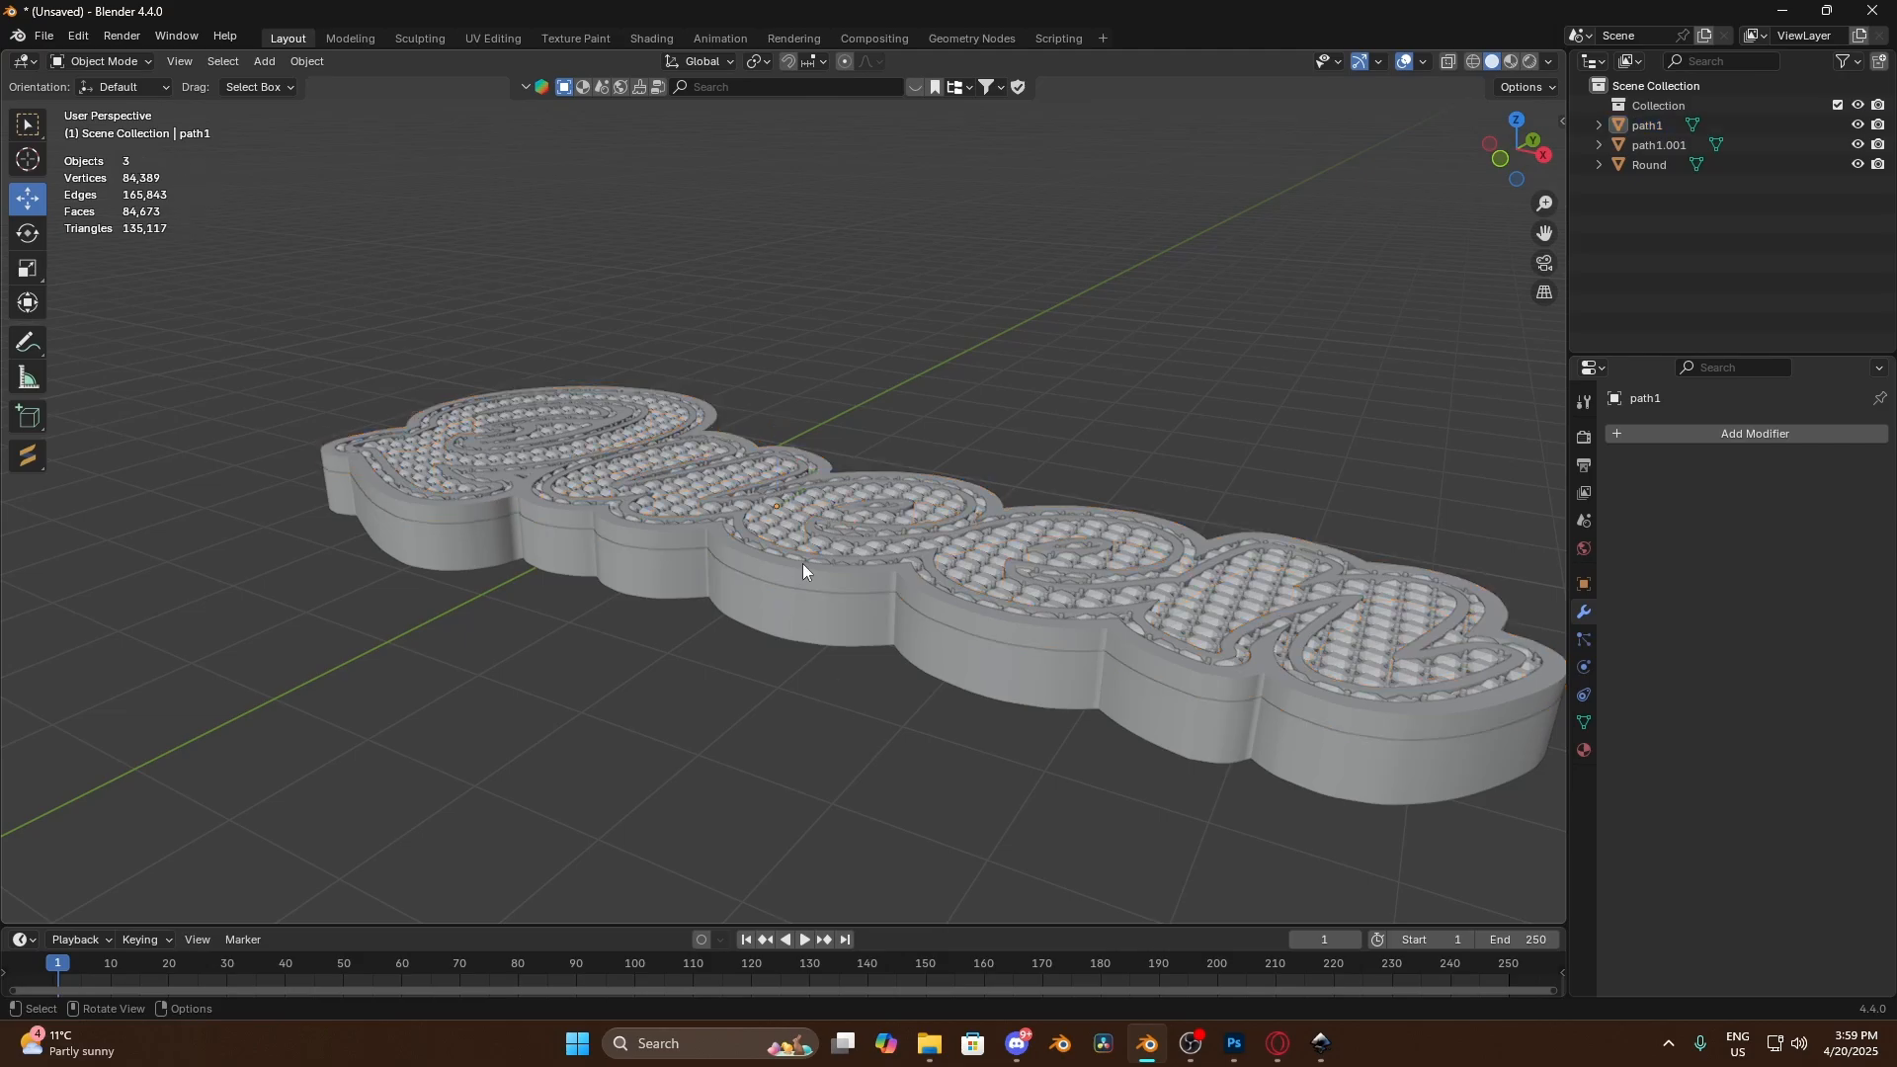
Join path1 with the base body path1.001 into one object, keeping path1.001 as the active object
{"action": "left_click", "coordinate": [804, 579]}
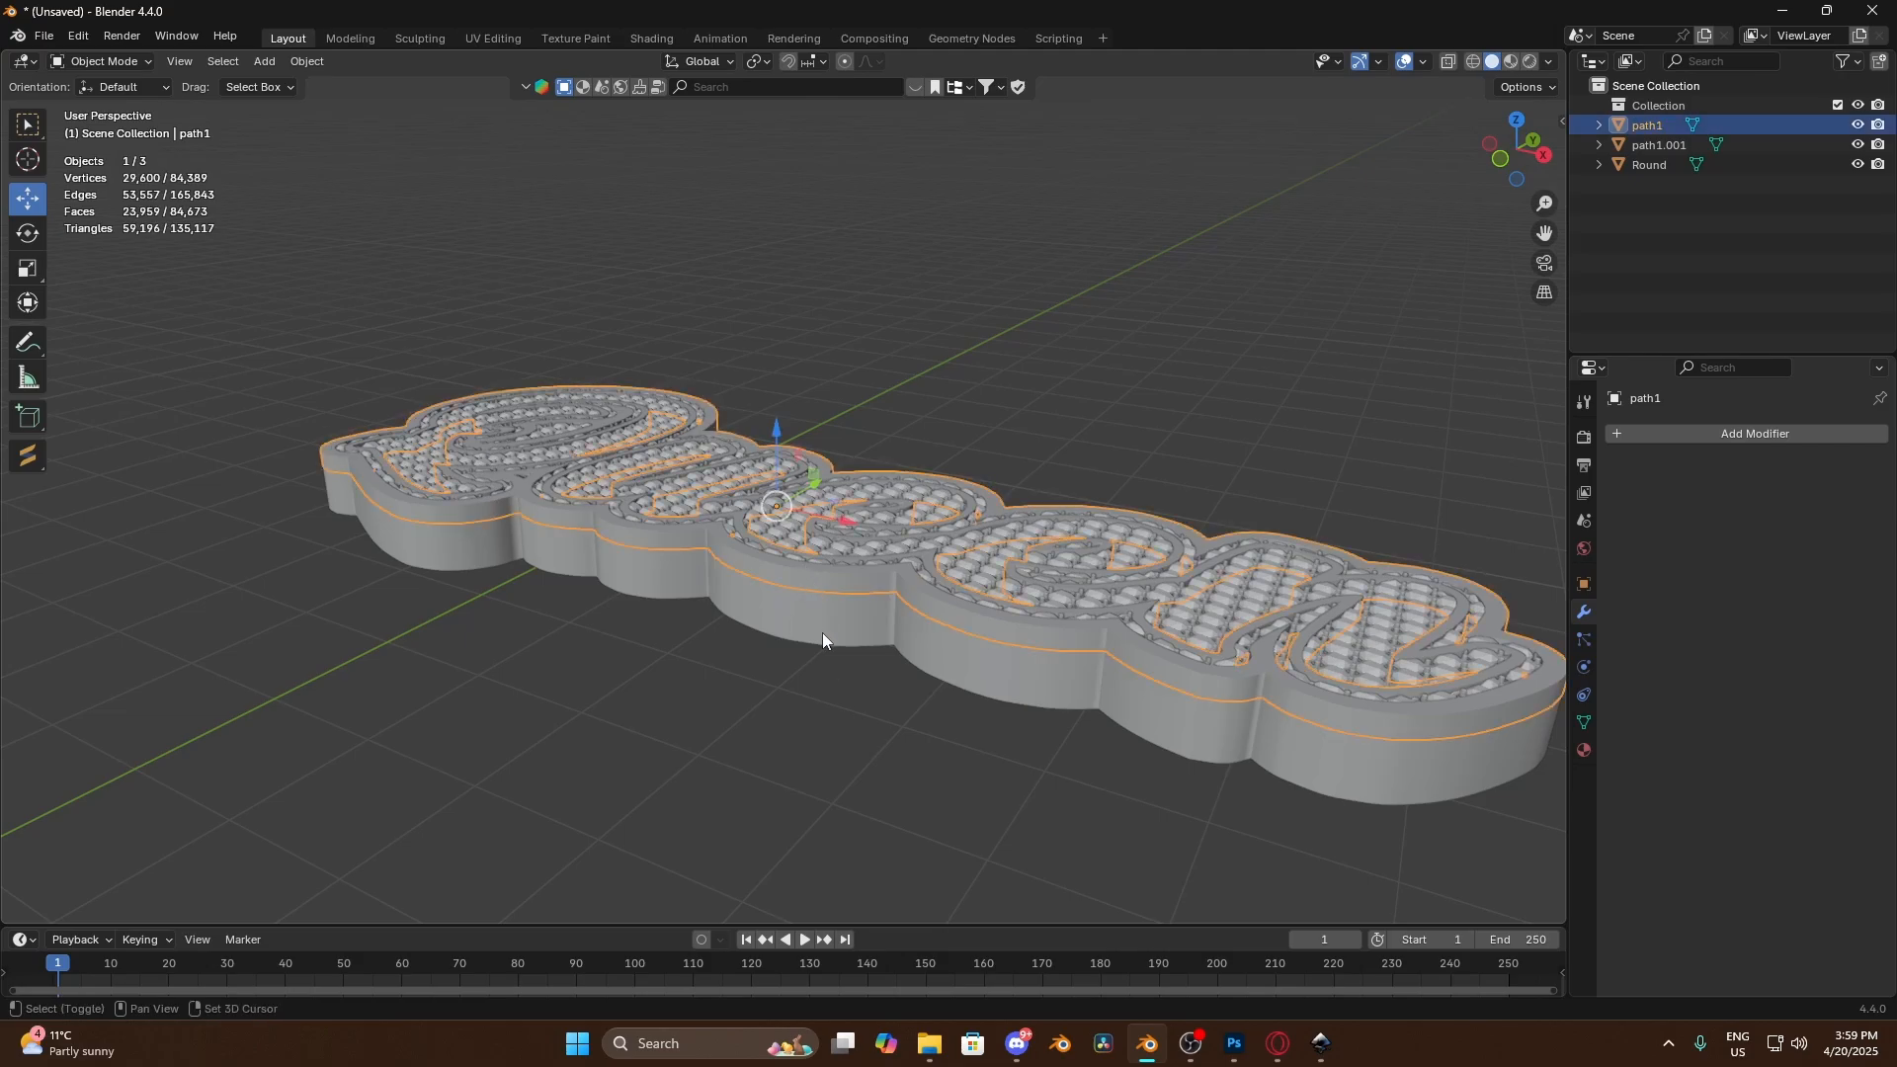
{"action": "left_click", "coordinate": [821, 637], "text": "shift"}
{"action": "right_click", "coordinate": [822, 637]}
{"action": "left_click", "coordinate": [791, 634]}
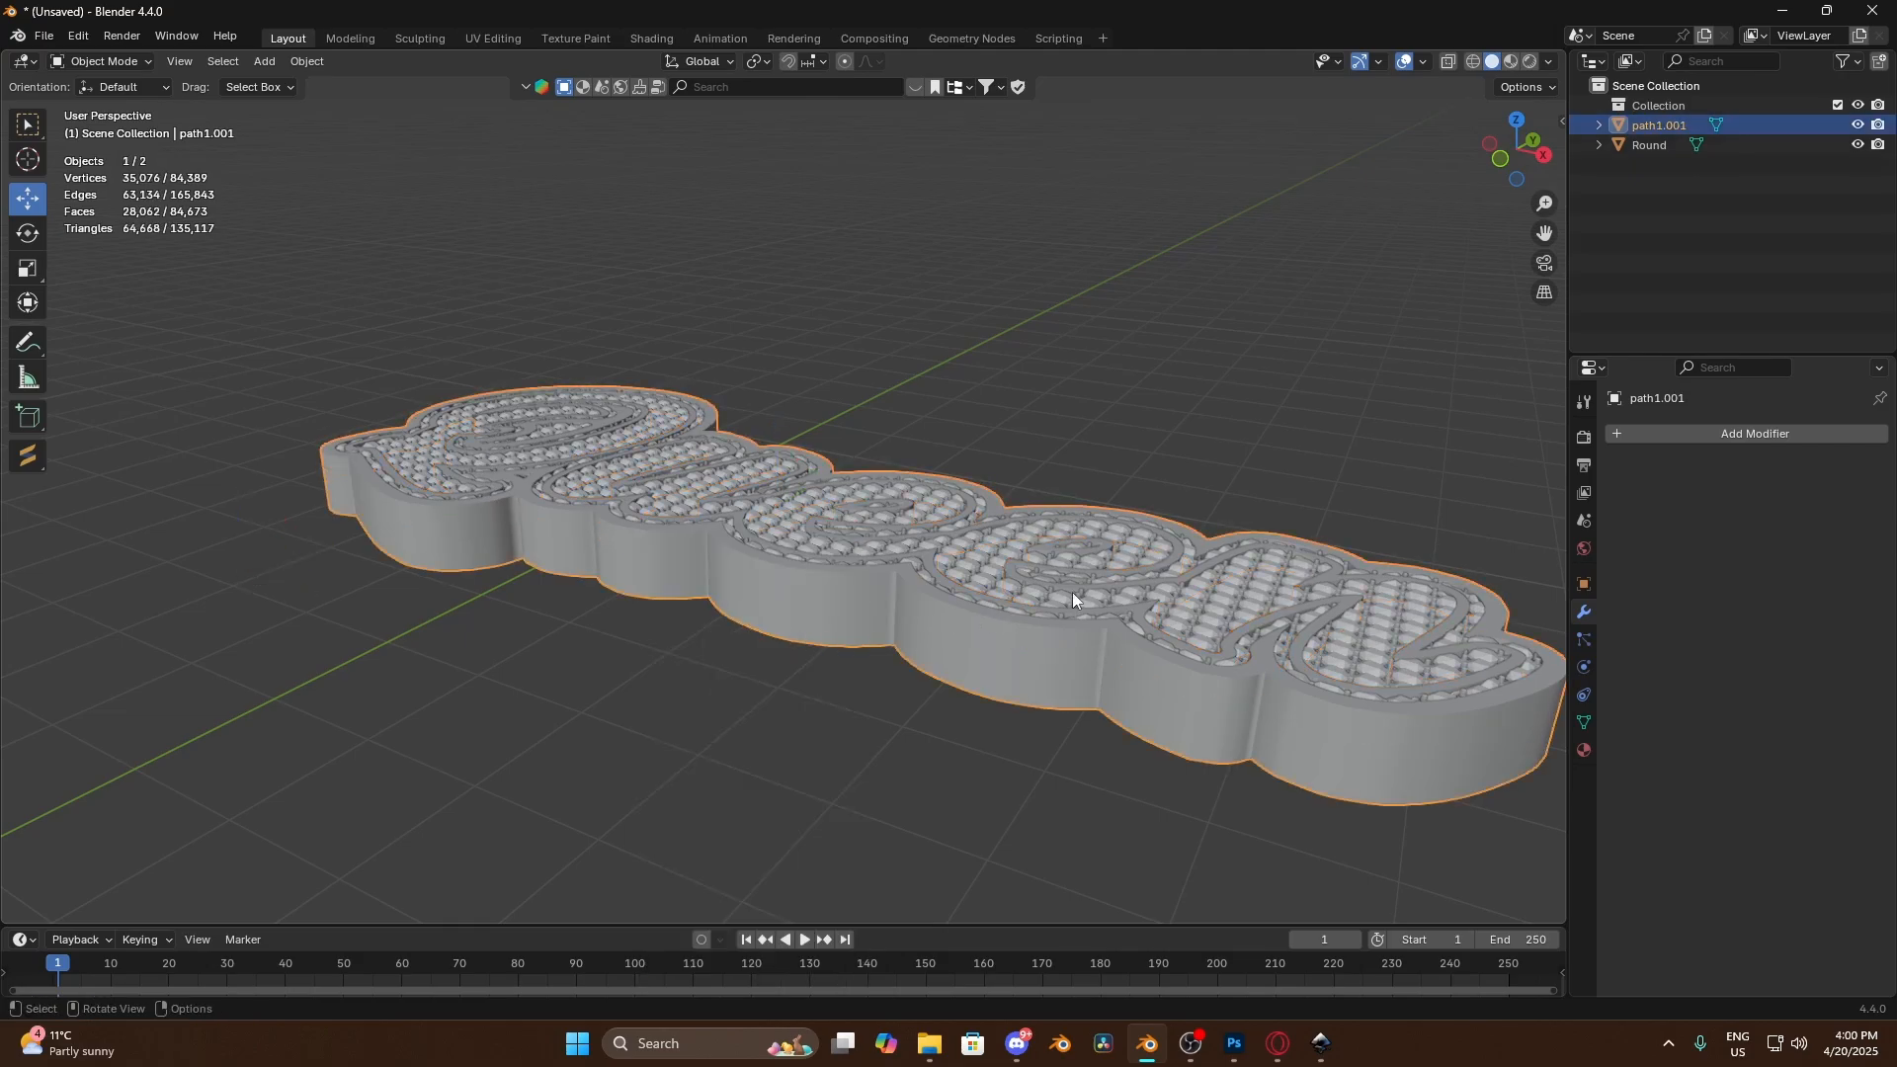
Add a Decimate modifier to the joined path1.001 body, with Triangulate enabled and the ratio set to 0.2925
{"action": "scroll", "coordinate": [800, 624], "scroll_direction": "up", "scroll_amount": 4}
{"action": "middle_click_drag", "start_coordinate": [823, 614], "coordinate": [839, 677]}
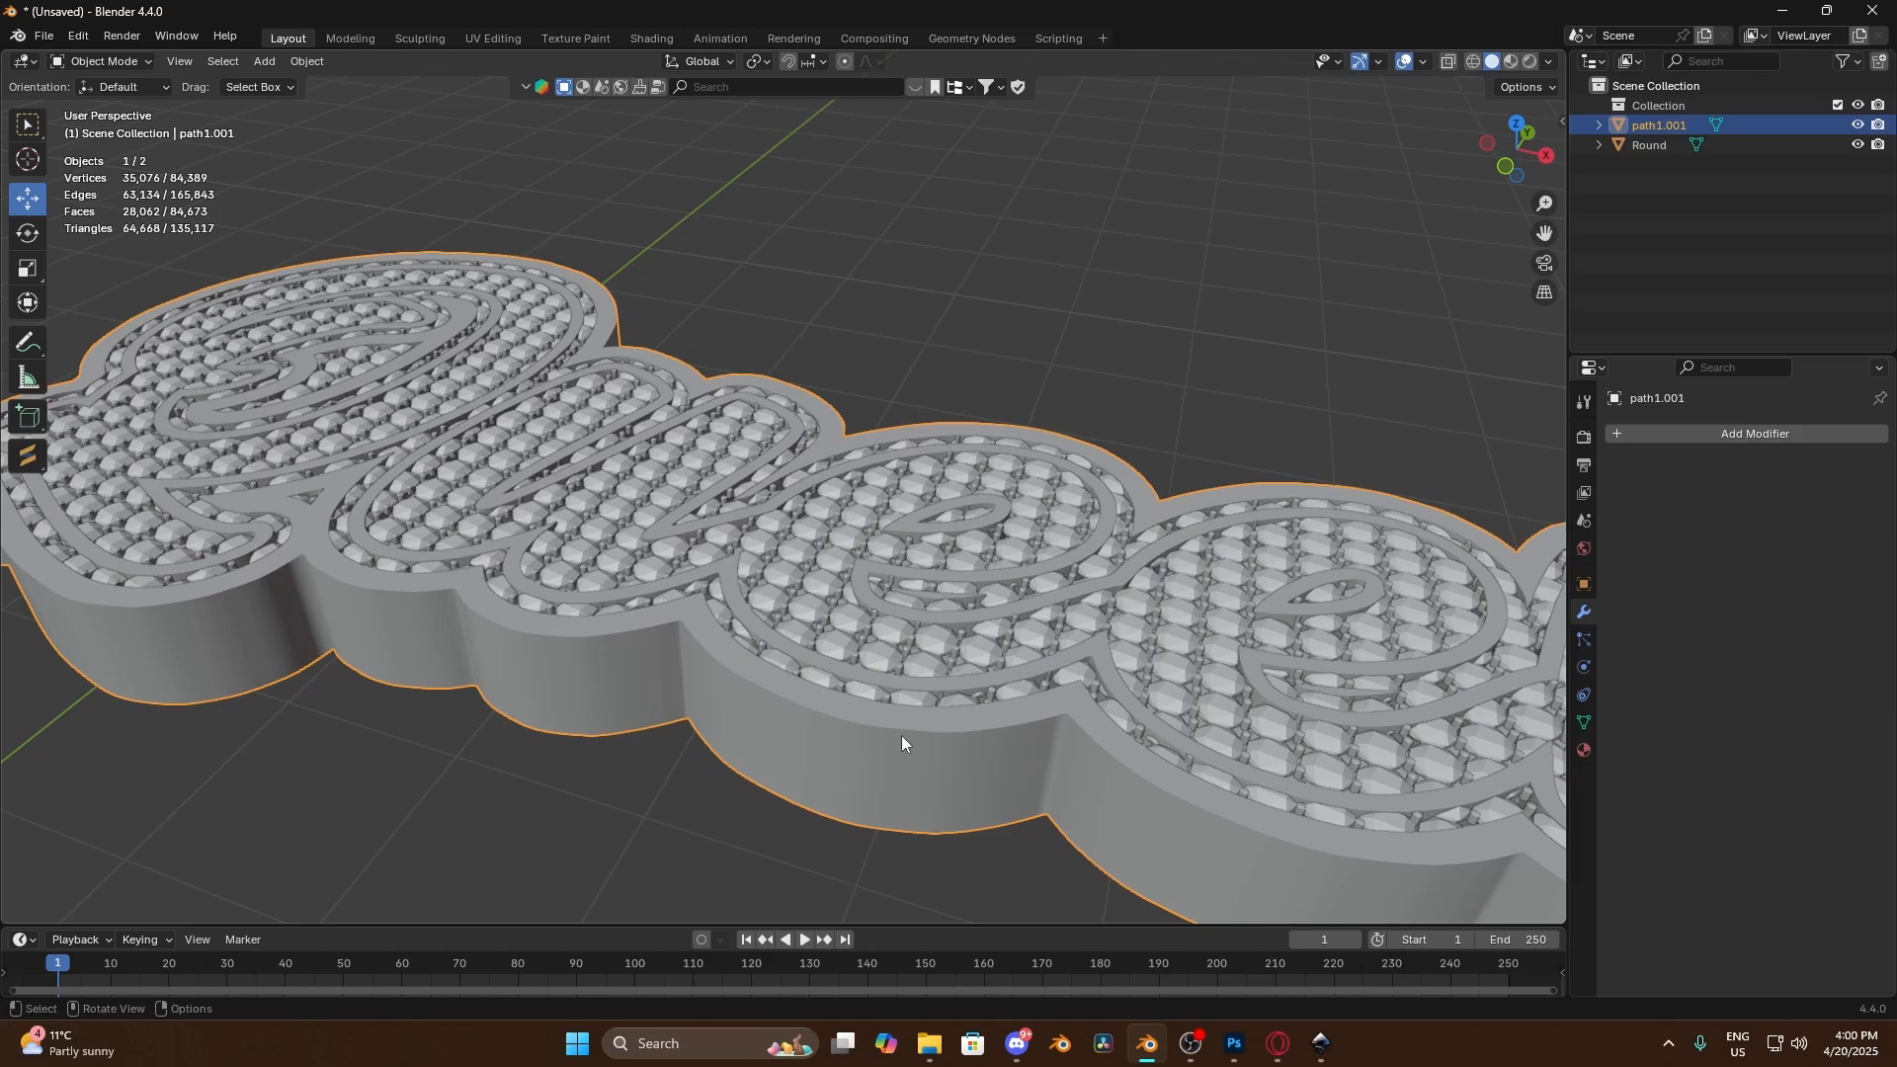
{"action": "left_click", "coordinate": [1771, 434]}
{"action": "mouse_move", "coordinate": [1728, 441]}
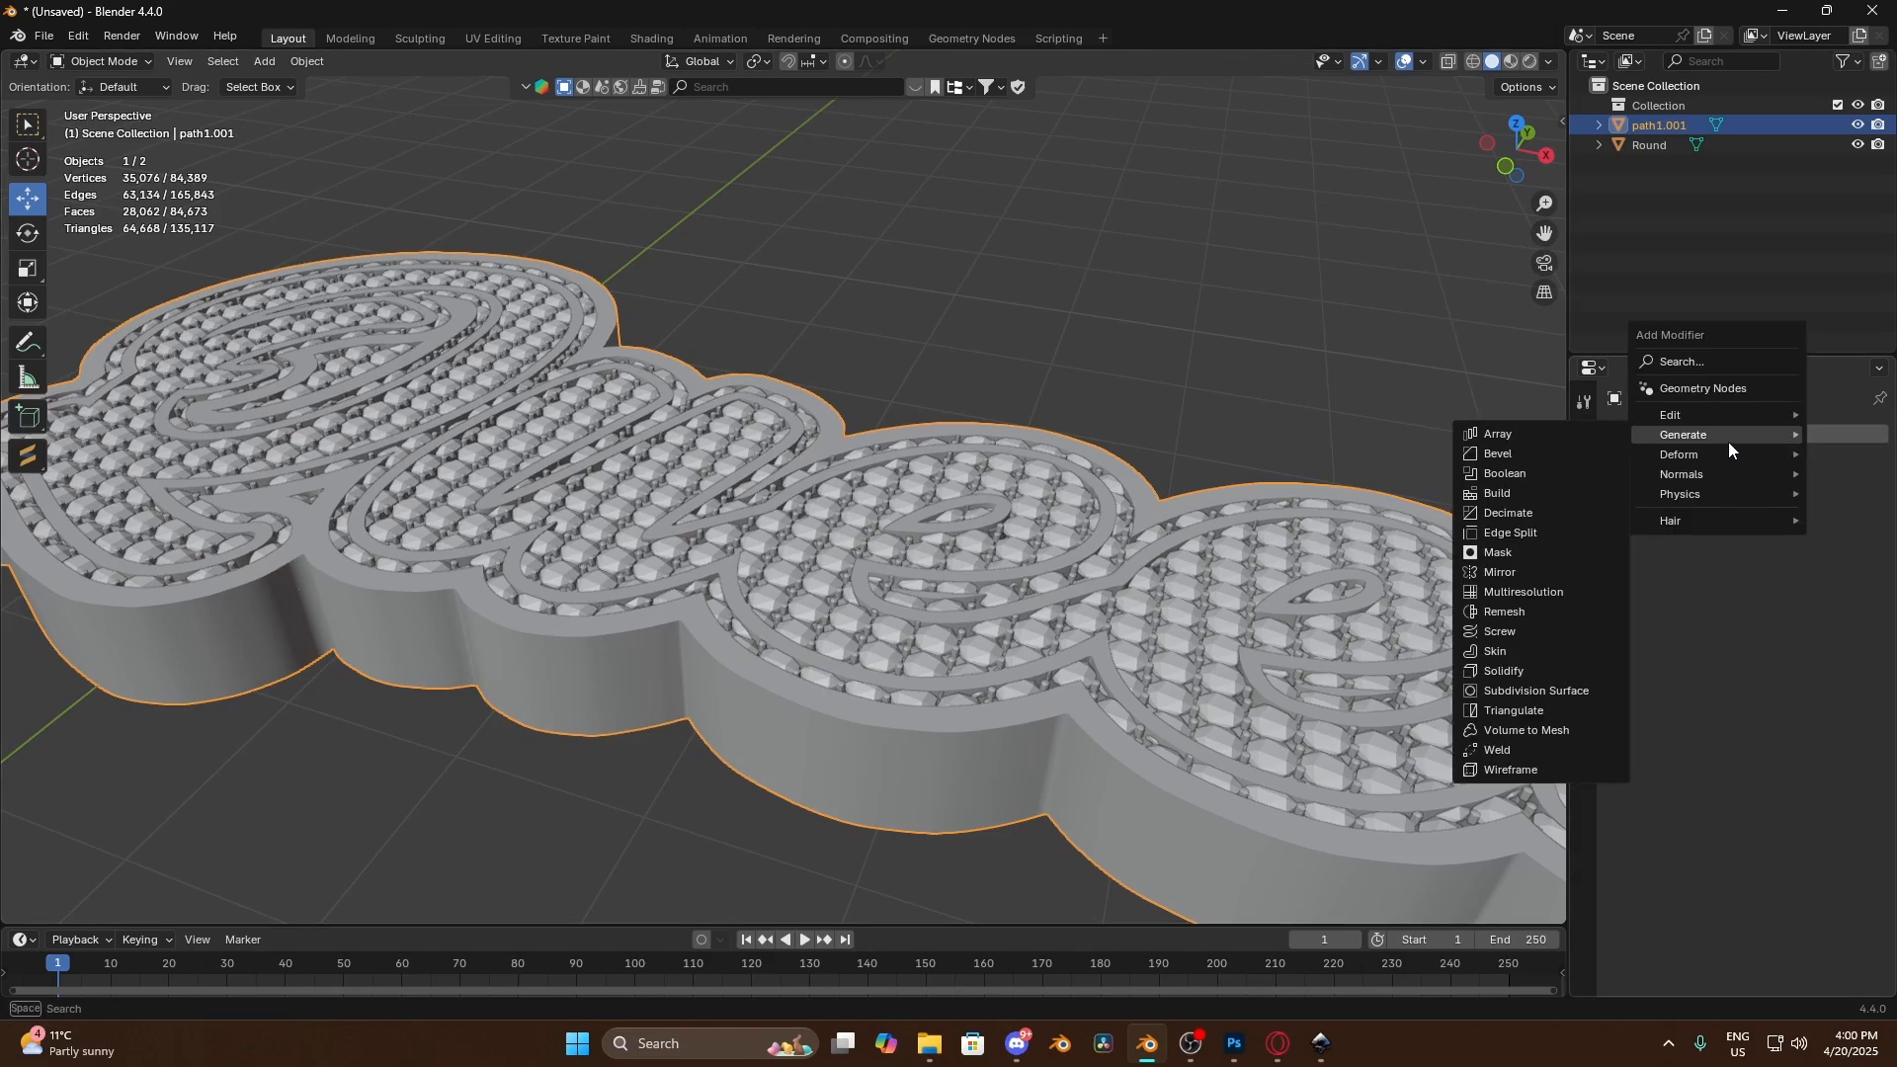
{"action": "left_click", "coordinate": [1684, 434]}
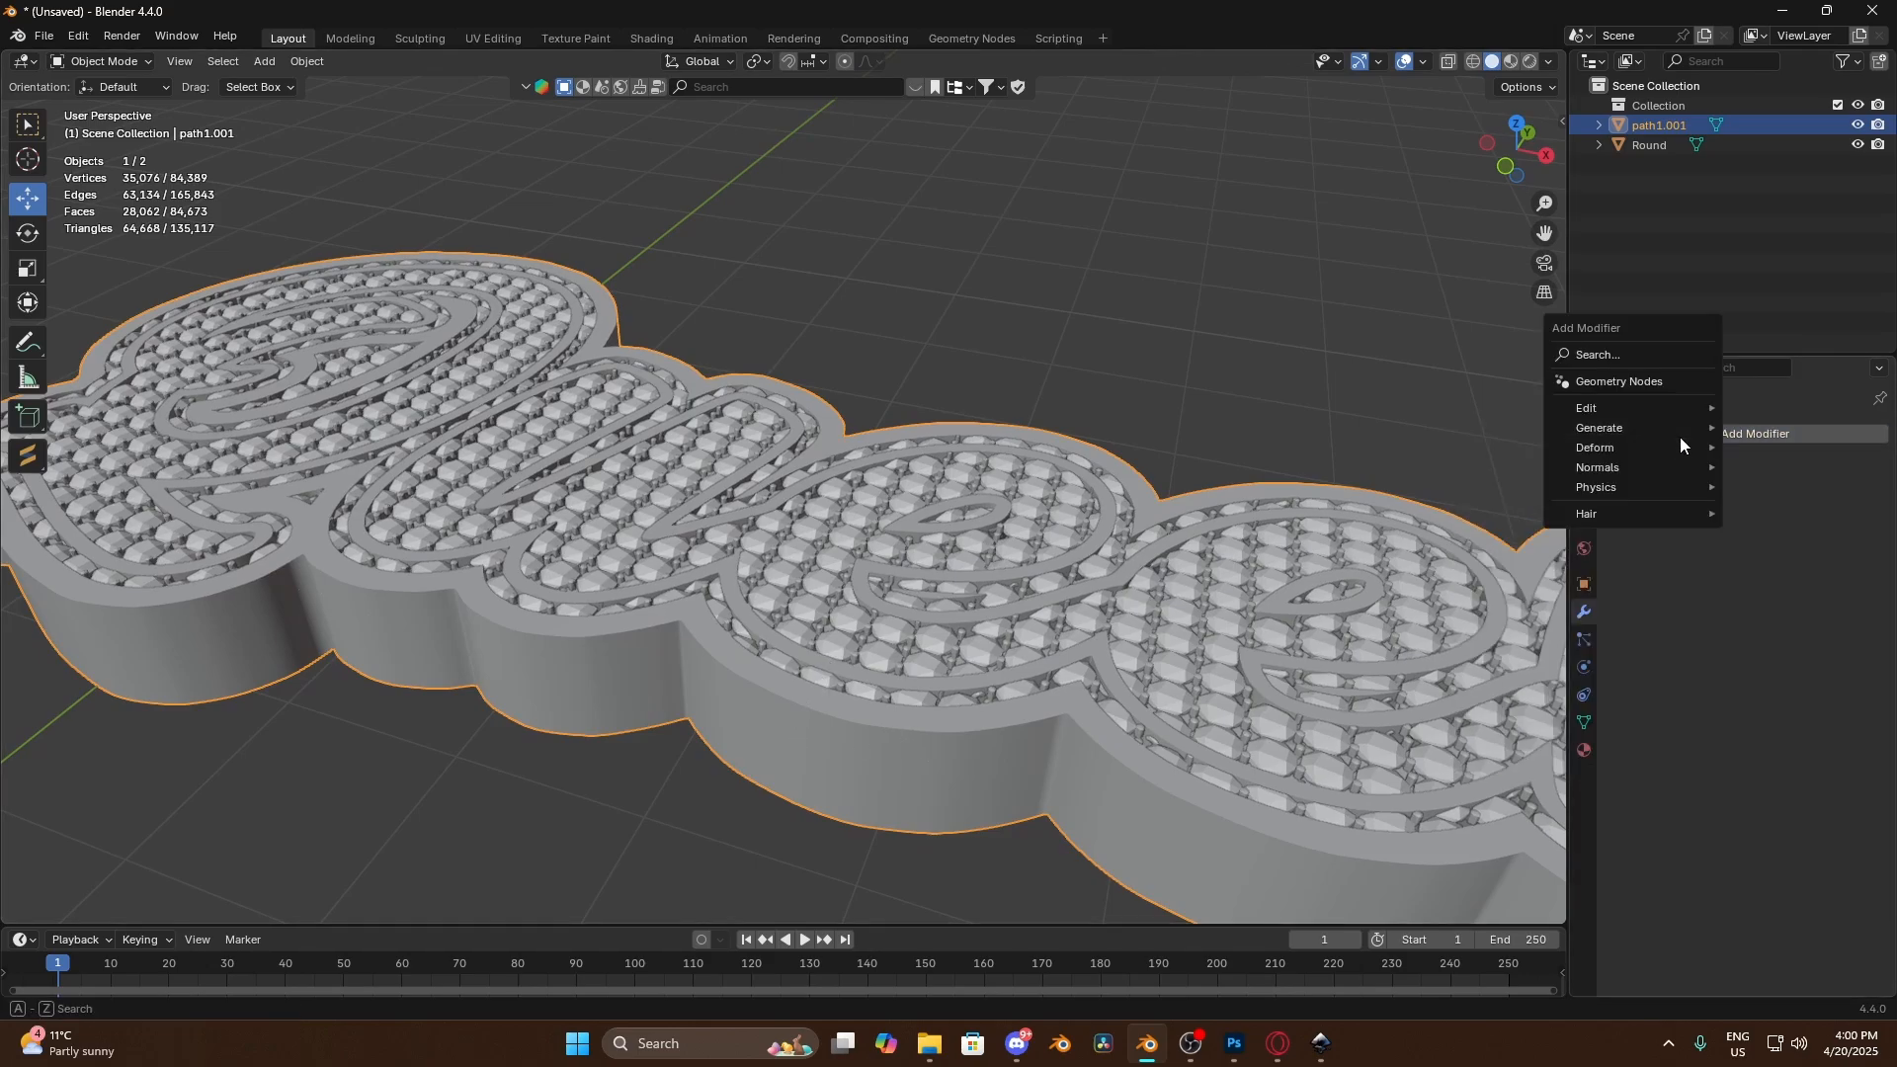
{"action": "mouse_move", "coordinate": [1638, 427]}
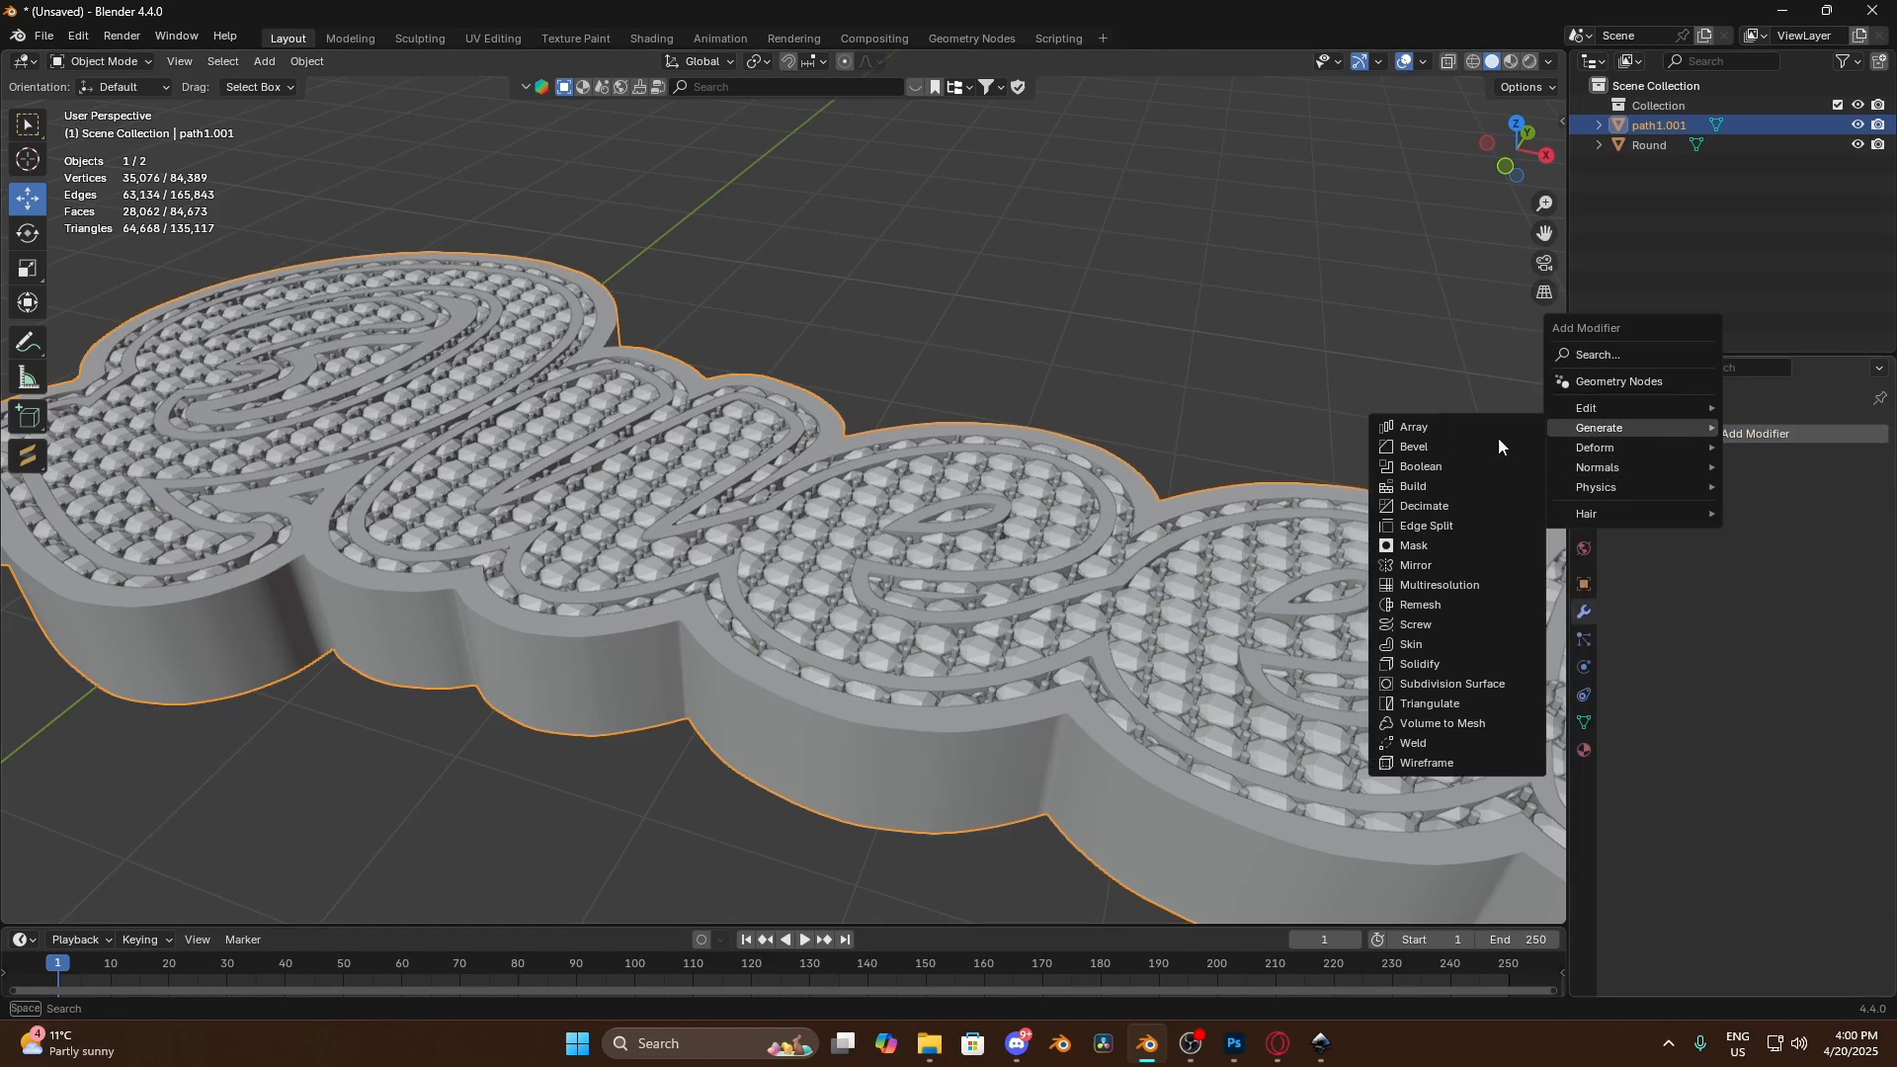
{"action": "left_click", "coordinate": [1438, 506]}
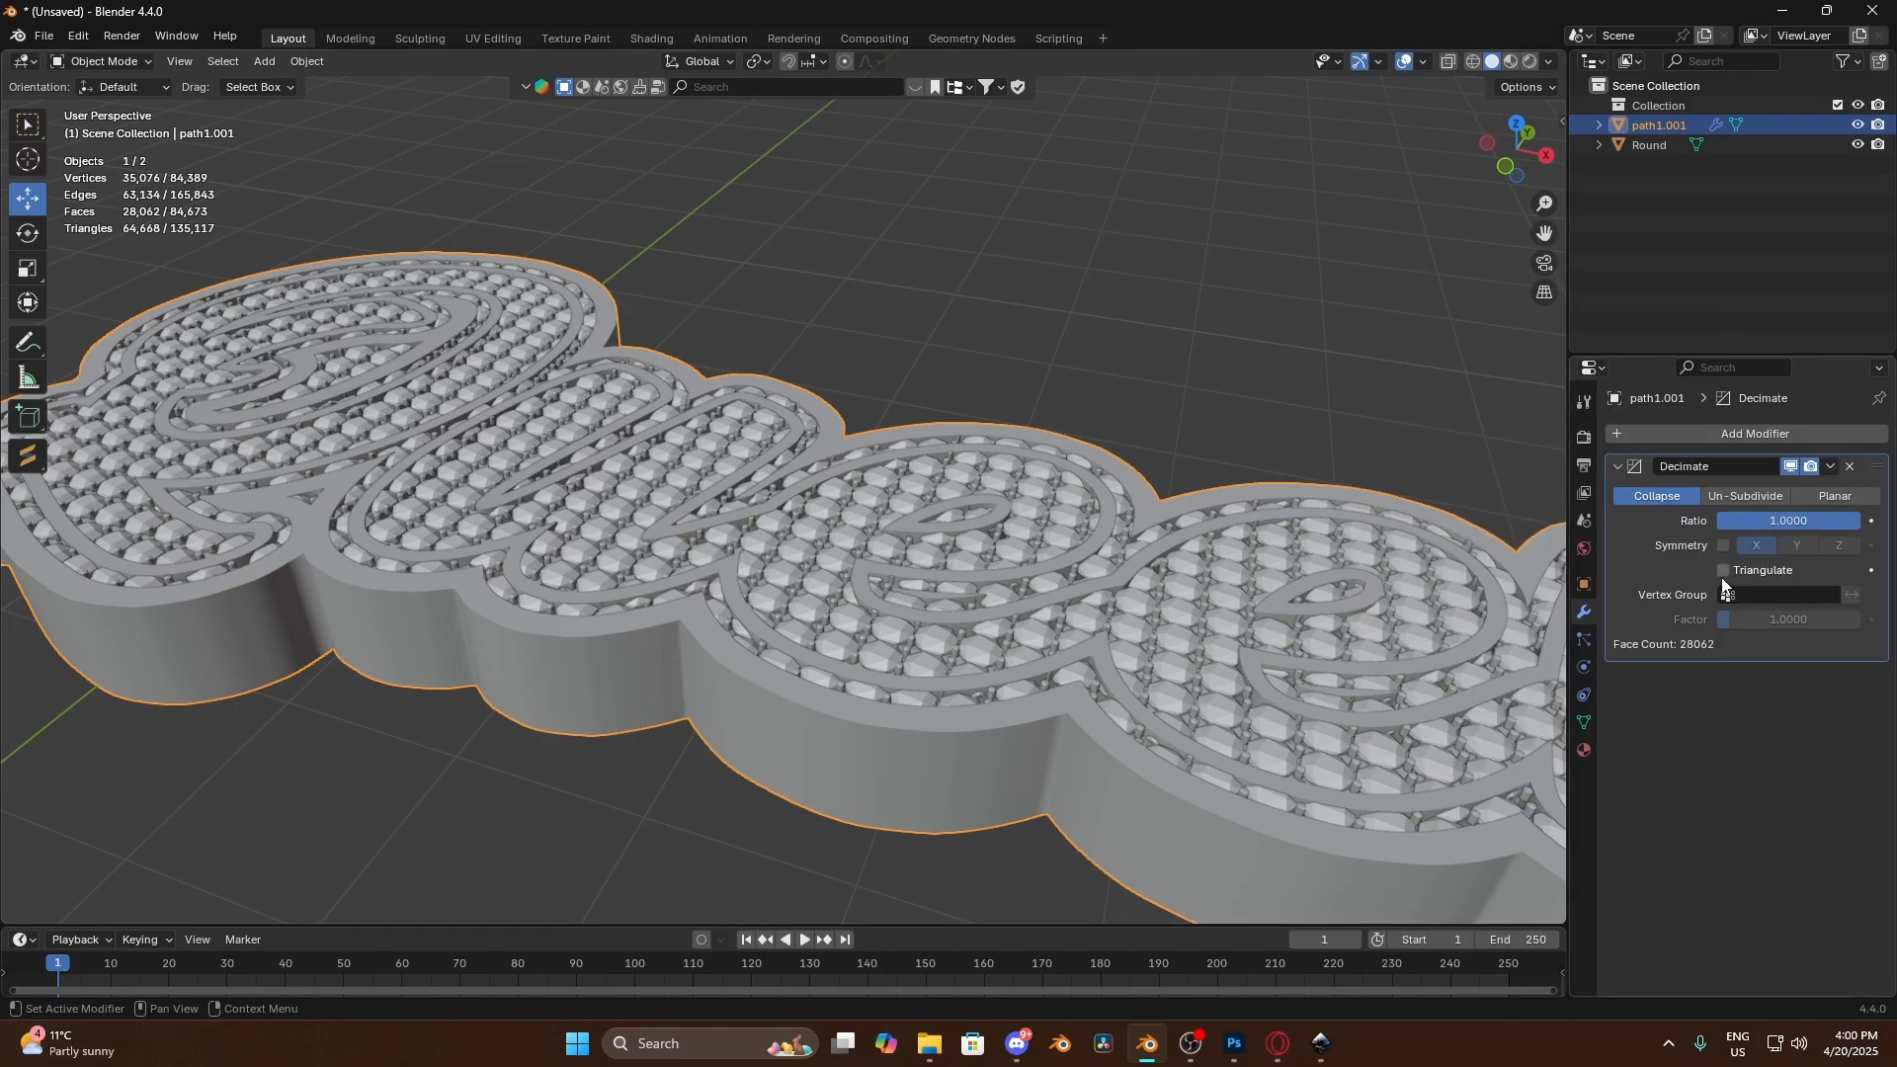
{"action": "left_click_drag", "start_coordinate": [1824, 519], "coordinate": [1725, 519]}
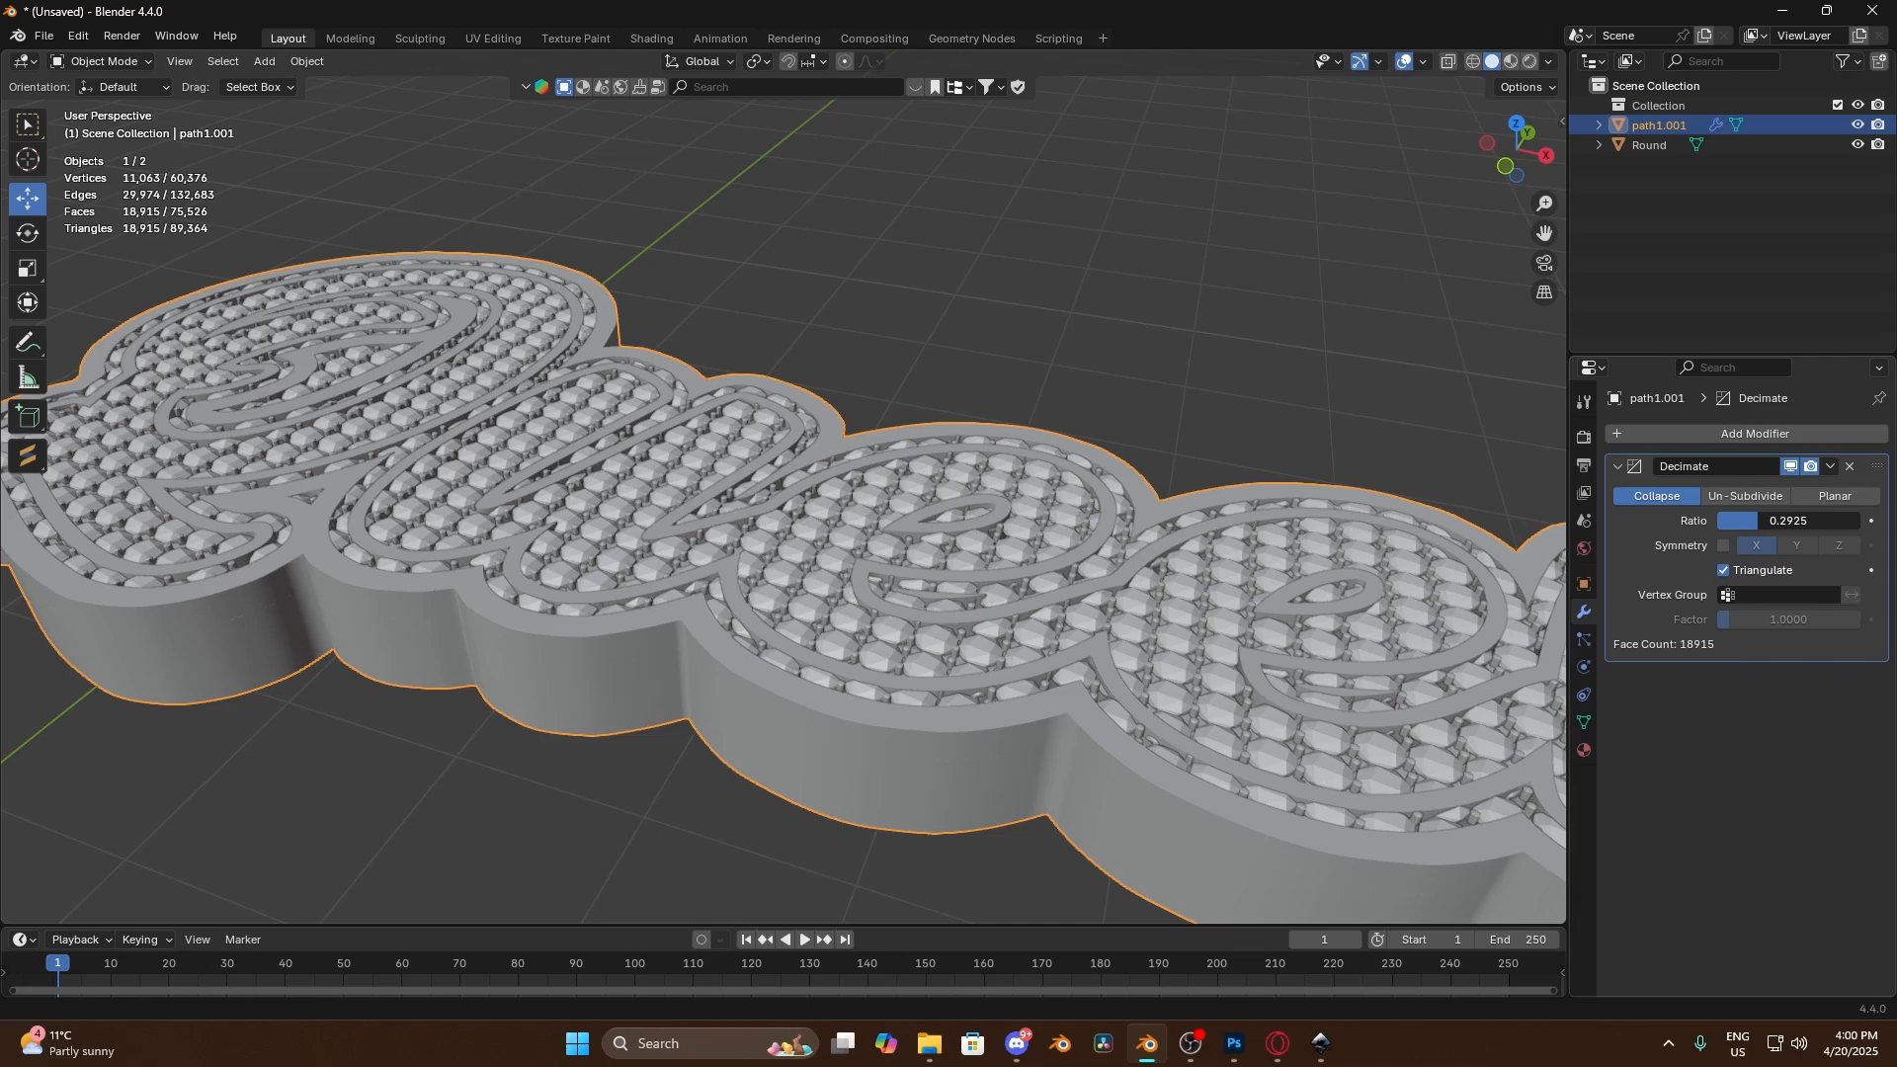
Apply the Decimate modifier to path1.001 and look over the simplified pendant
{"action": "left_click", "coordinate": [1835, 467]}
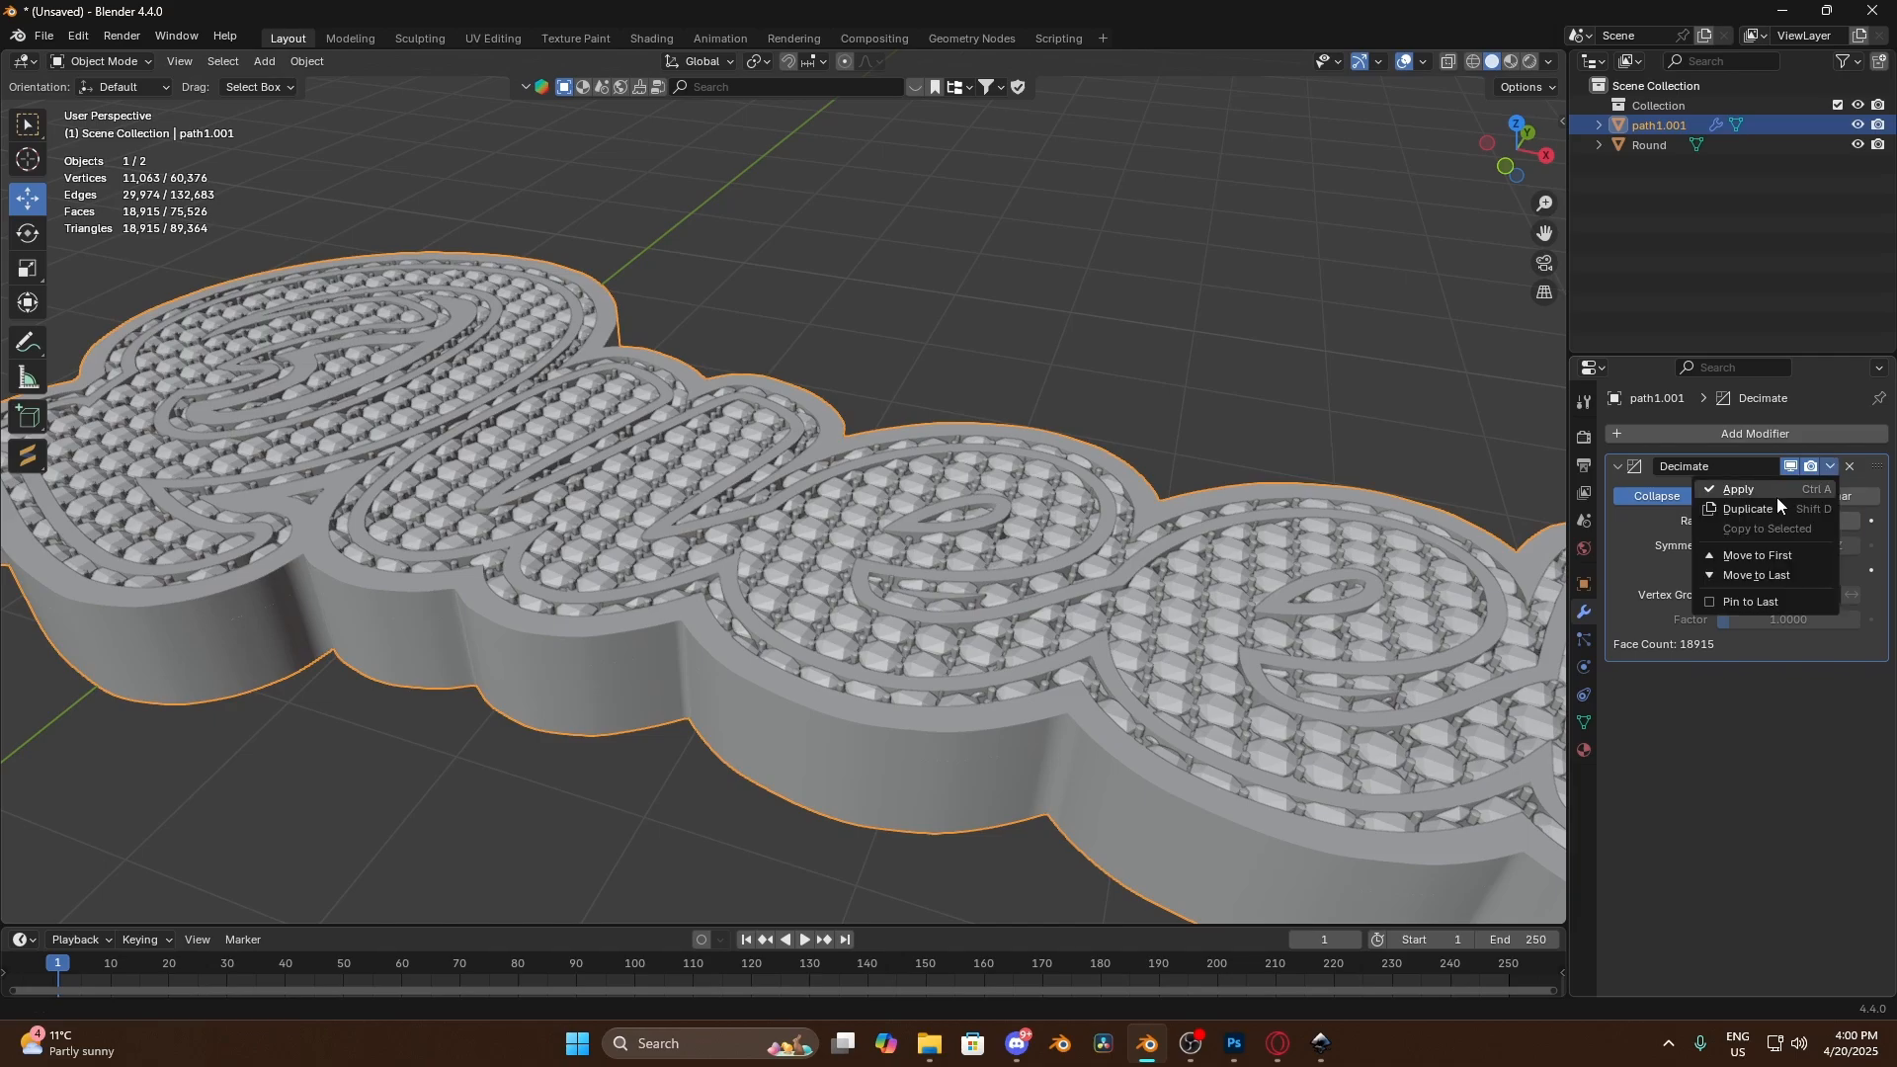
{"action": "left_click", "coordinate": [1775, 496]}
{"action": "scroll", "coordinate": [895, 484], "scroll_direction": "down", "scroll_amount": 6}
{"action": "middle_click_drag", "start_coordinate": [899, 424], "coordinate": [1096, 537]}
{"action": "scroll", "coordinate": [1042, 464], "scroll_direction": "up", "scroll_amount": 4}
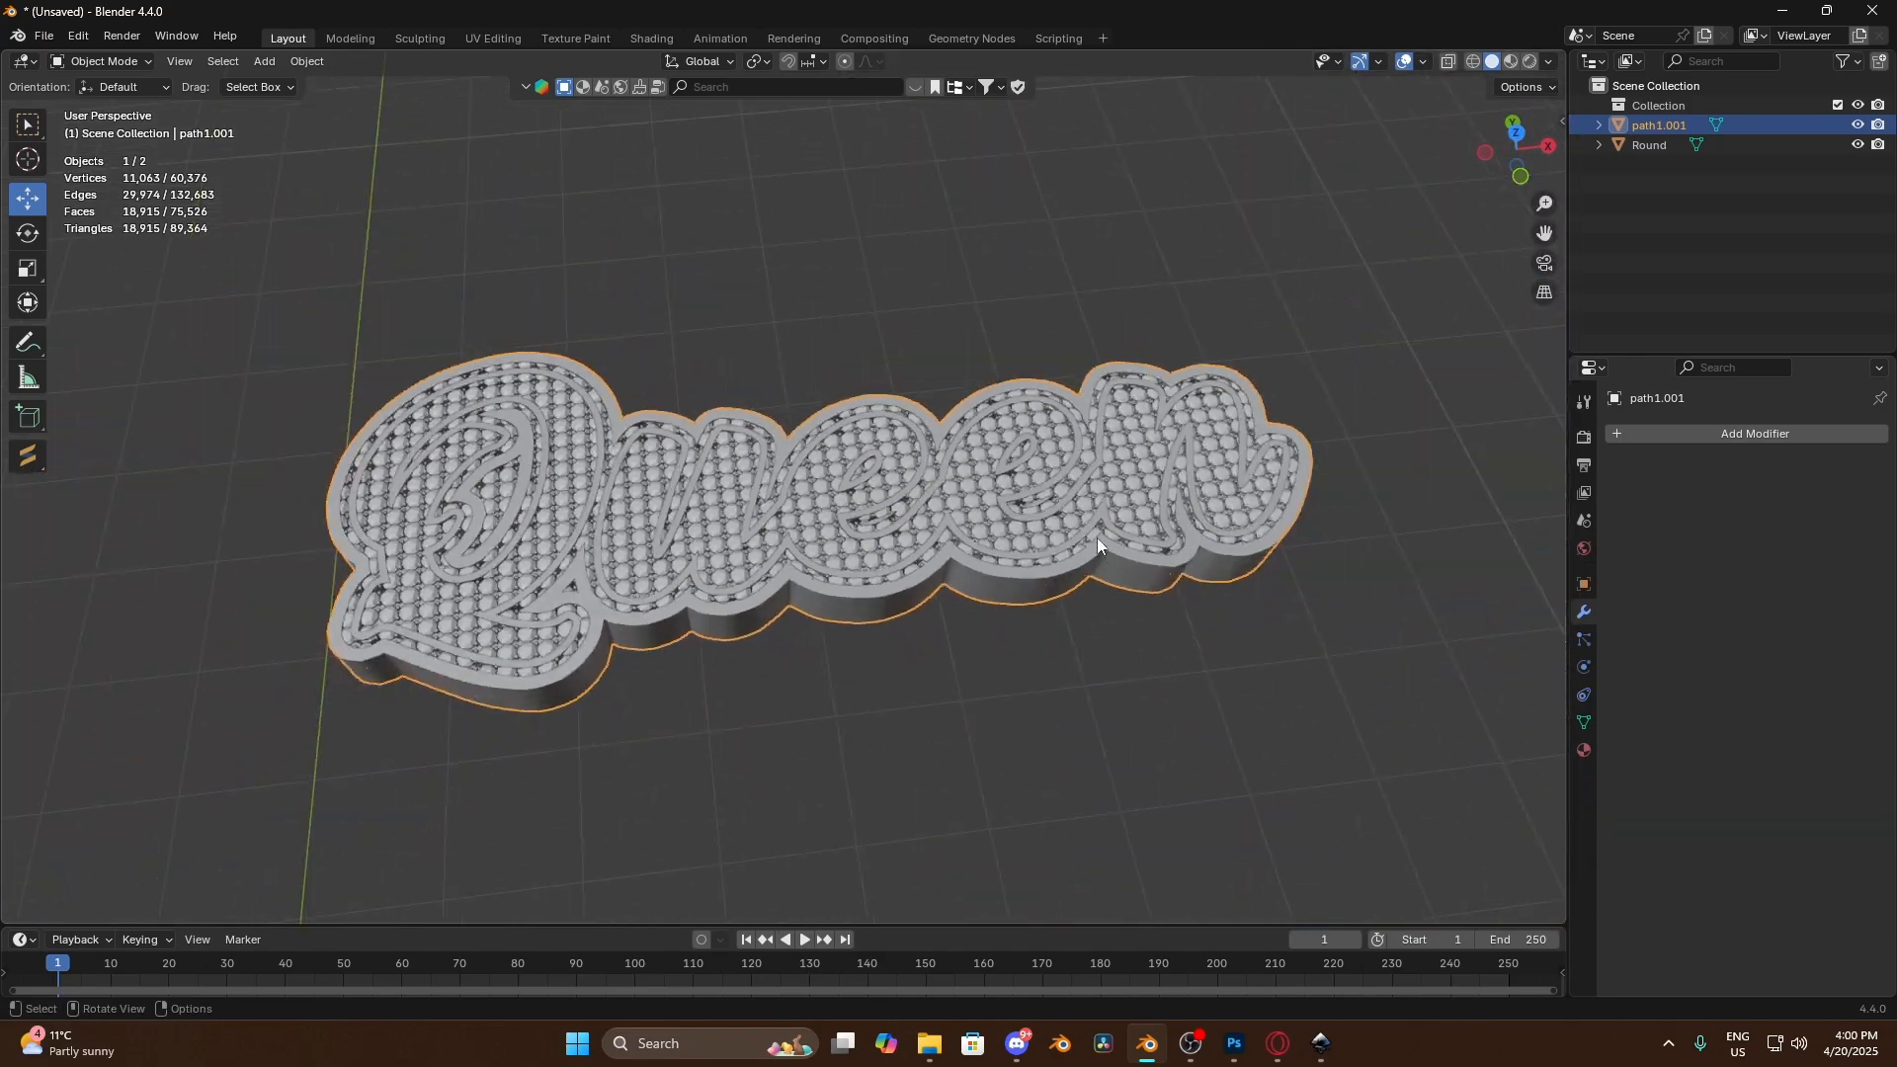
Check the pendant with X-ray display and the Face Orientation option of the viewport overlays
{"action": "left_click", "coordinate": [1449, 61]}
{"action": "left_click", "coordinate": [1451, 60]}
{"action": "left_click", "coordinate": [1421, 62]}
{"action": "middle_click_drag", "start_coordinate": [1094, 678], "coordinate": [1112, 589]}
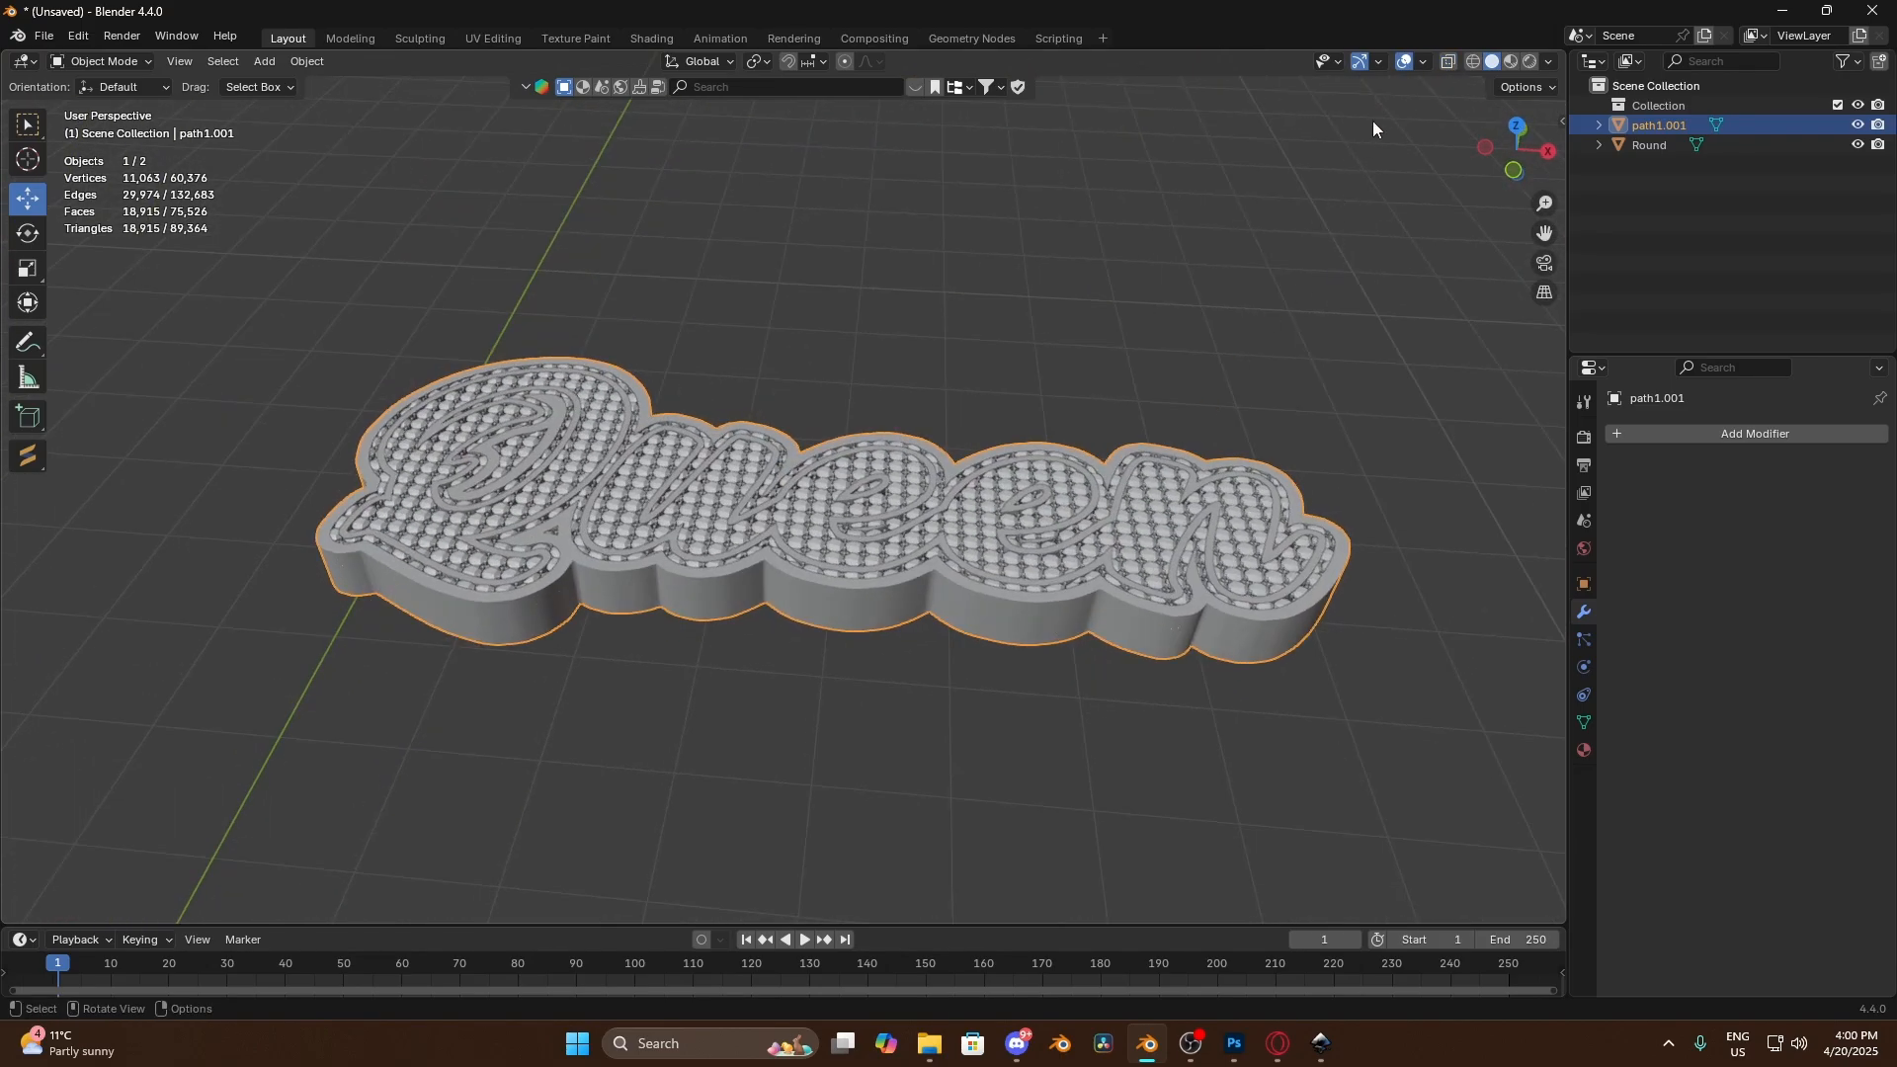
{"action": "left_click", "coordinate": [1422, 61]}
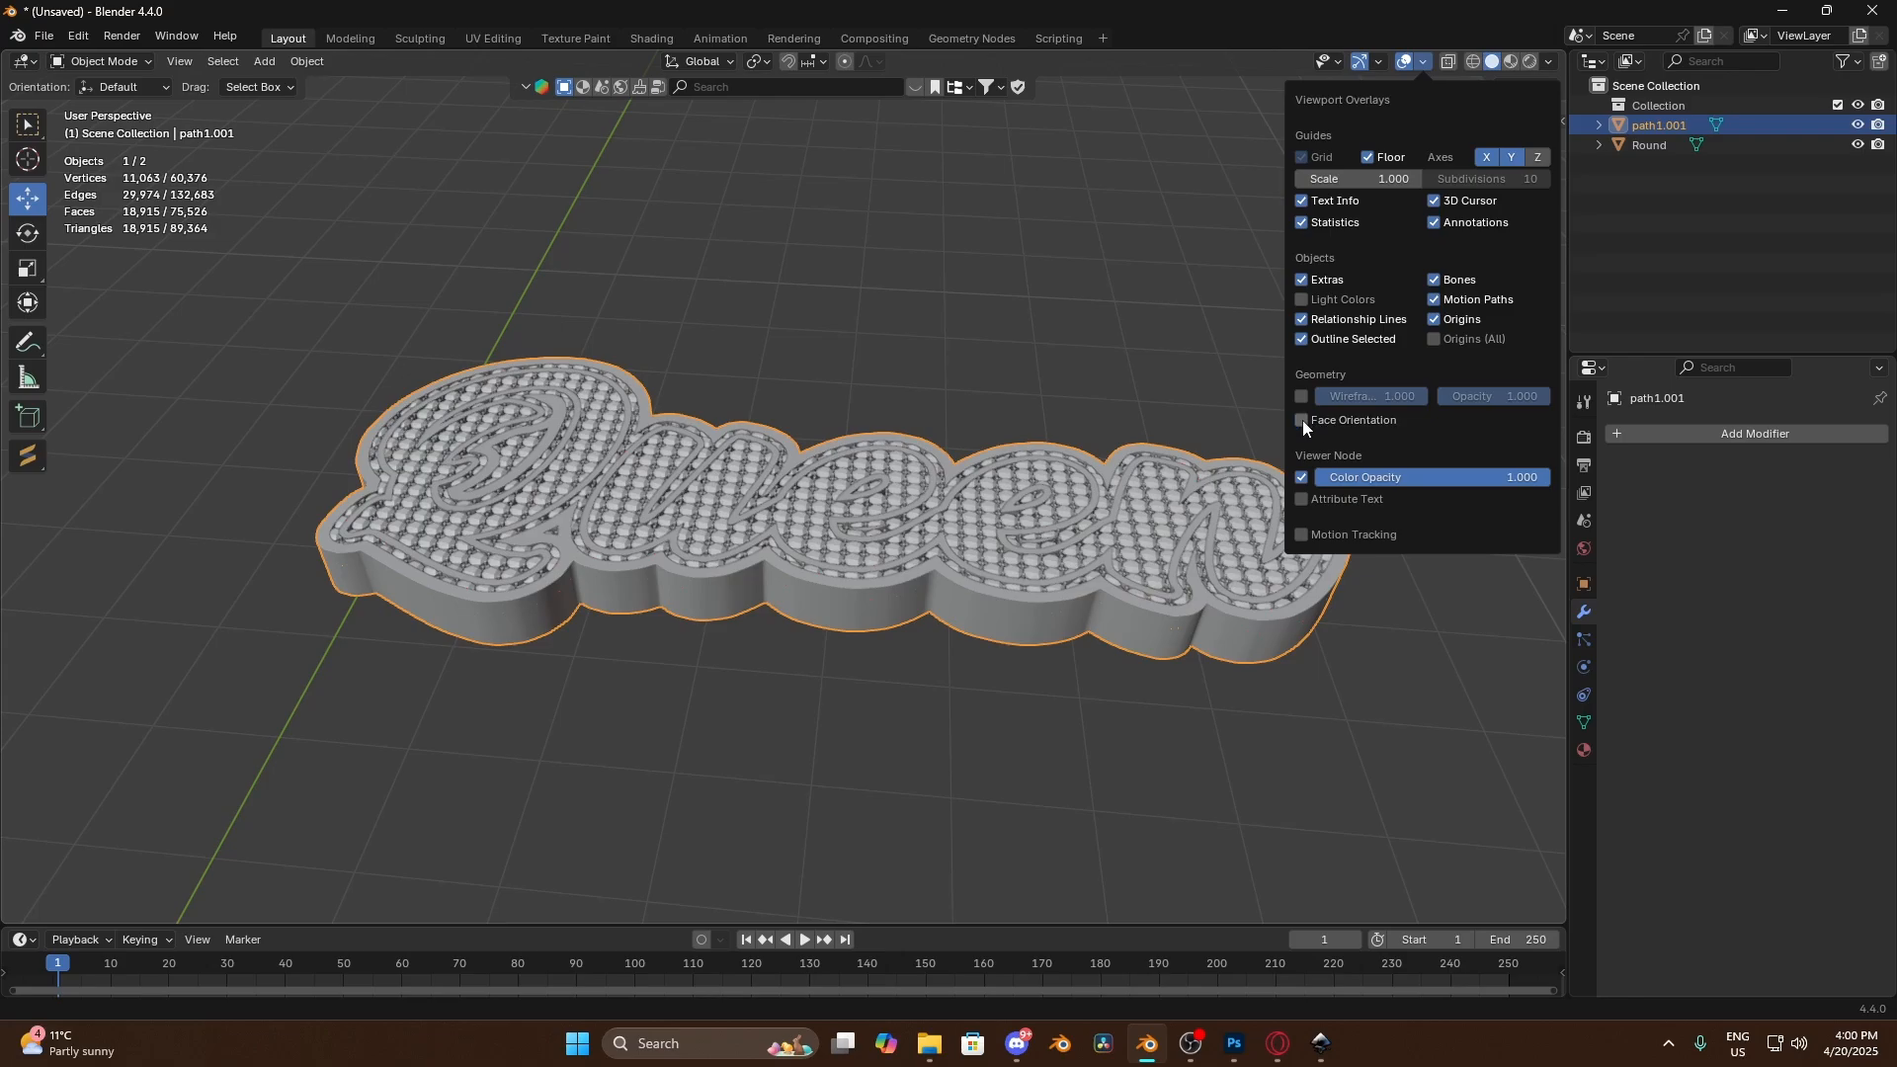
Clean up the Round stones mesh by deleting its loose vertices and edges, and return to Object Mode
{"action": "key", "text": "Tab"}
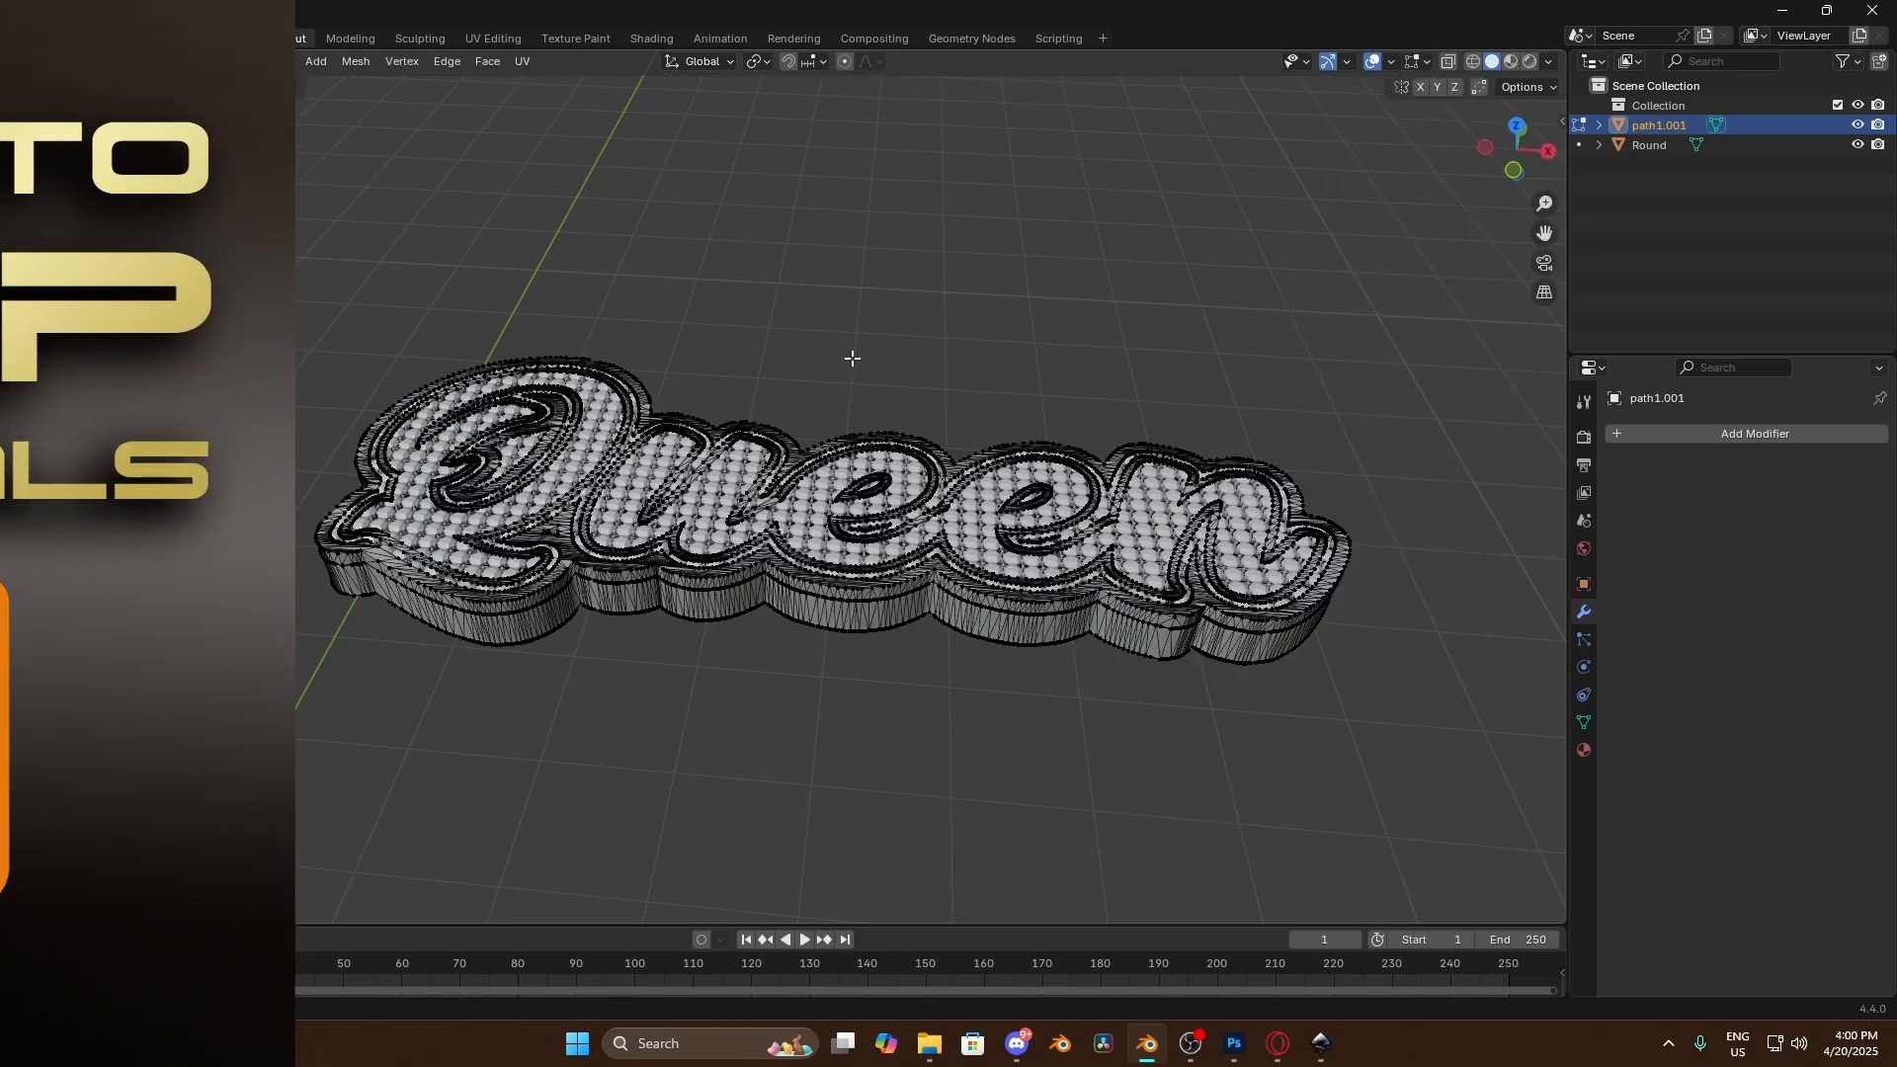
{"action": "scroll", "coordinate": [852, 357], "scroll_direction": "up", "scroll_amount": 5}
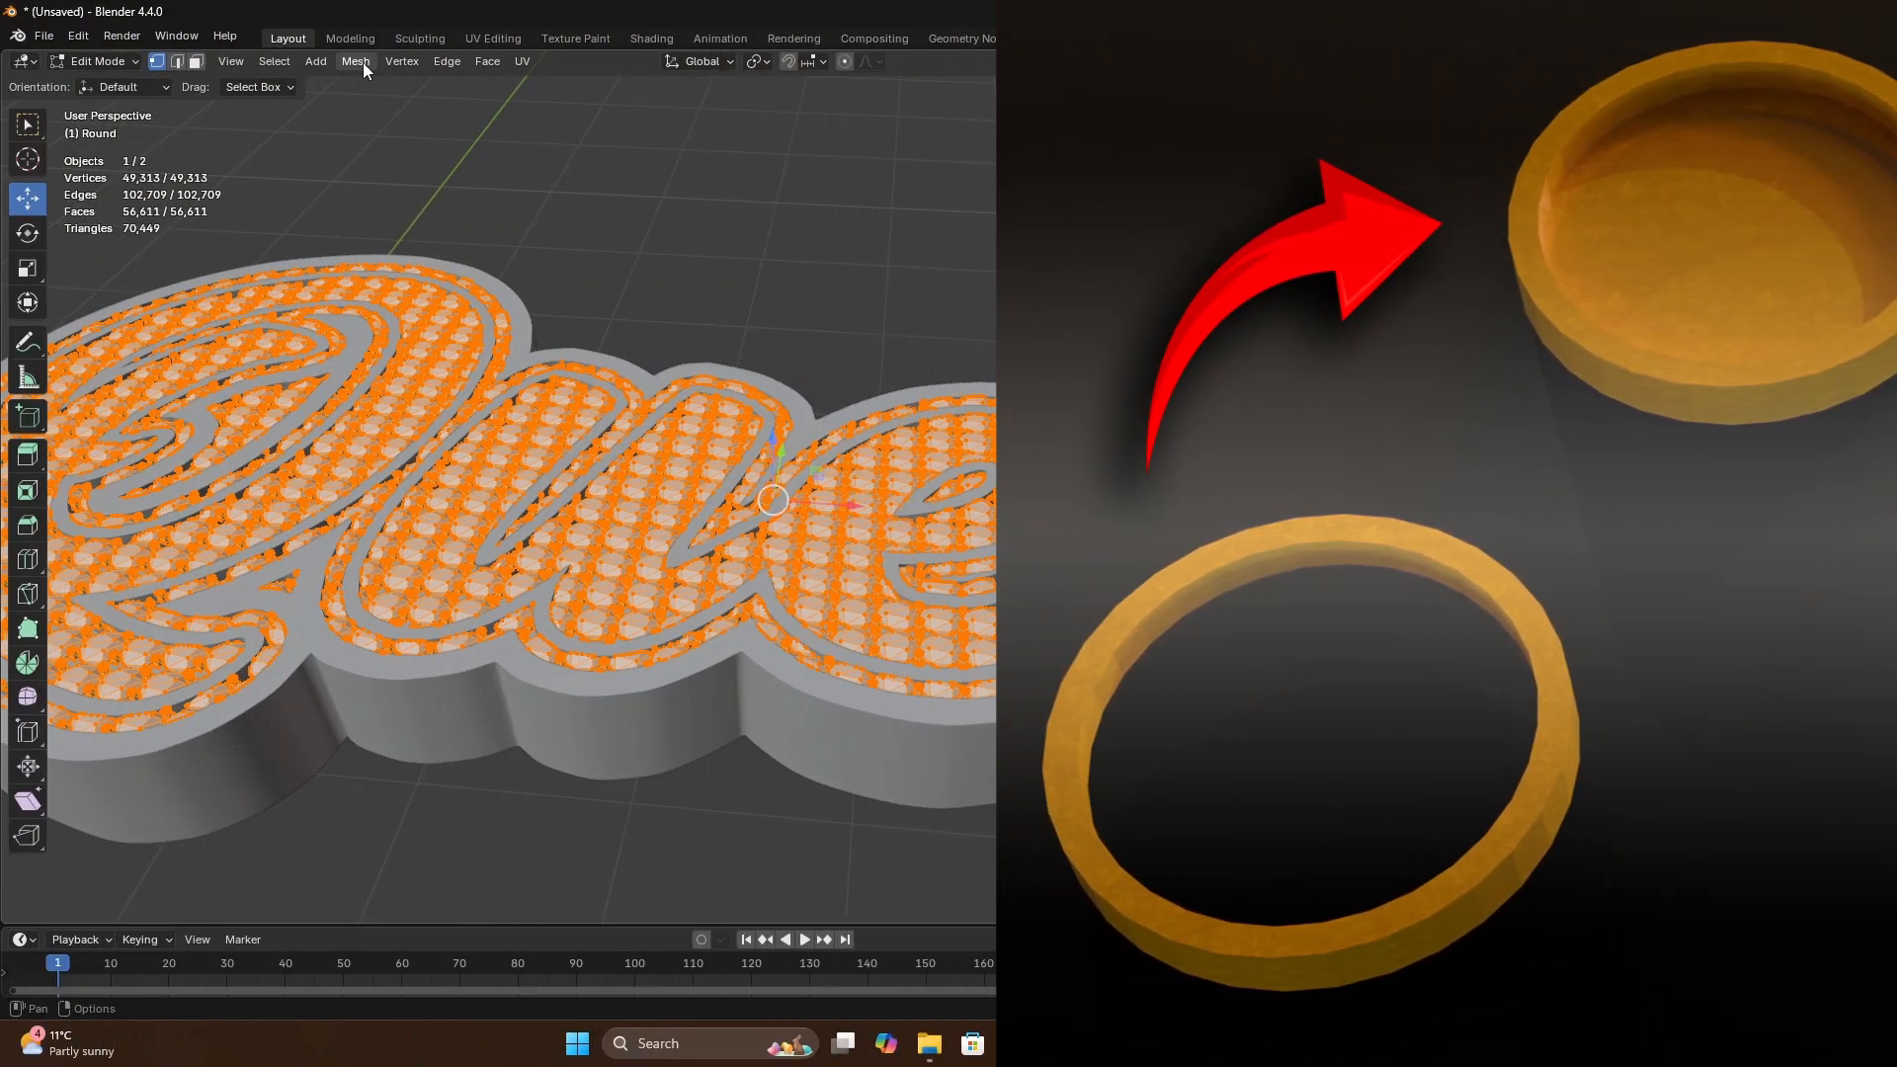
{"action": "left_click", "coordinate": [358, 62]}
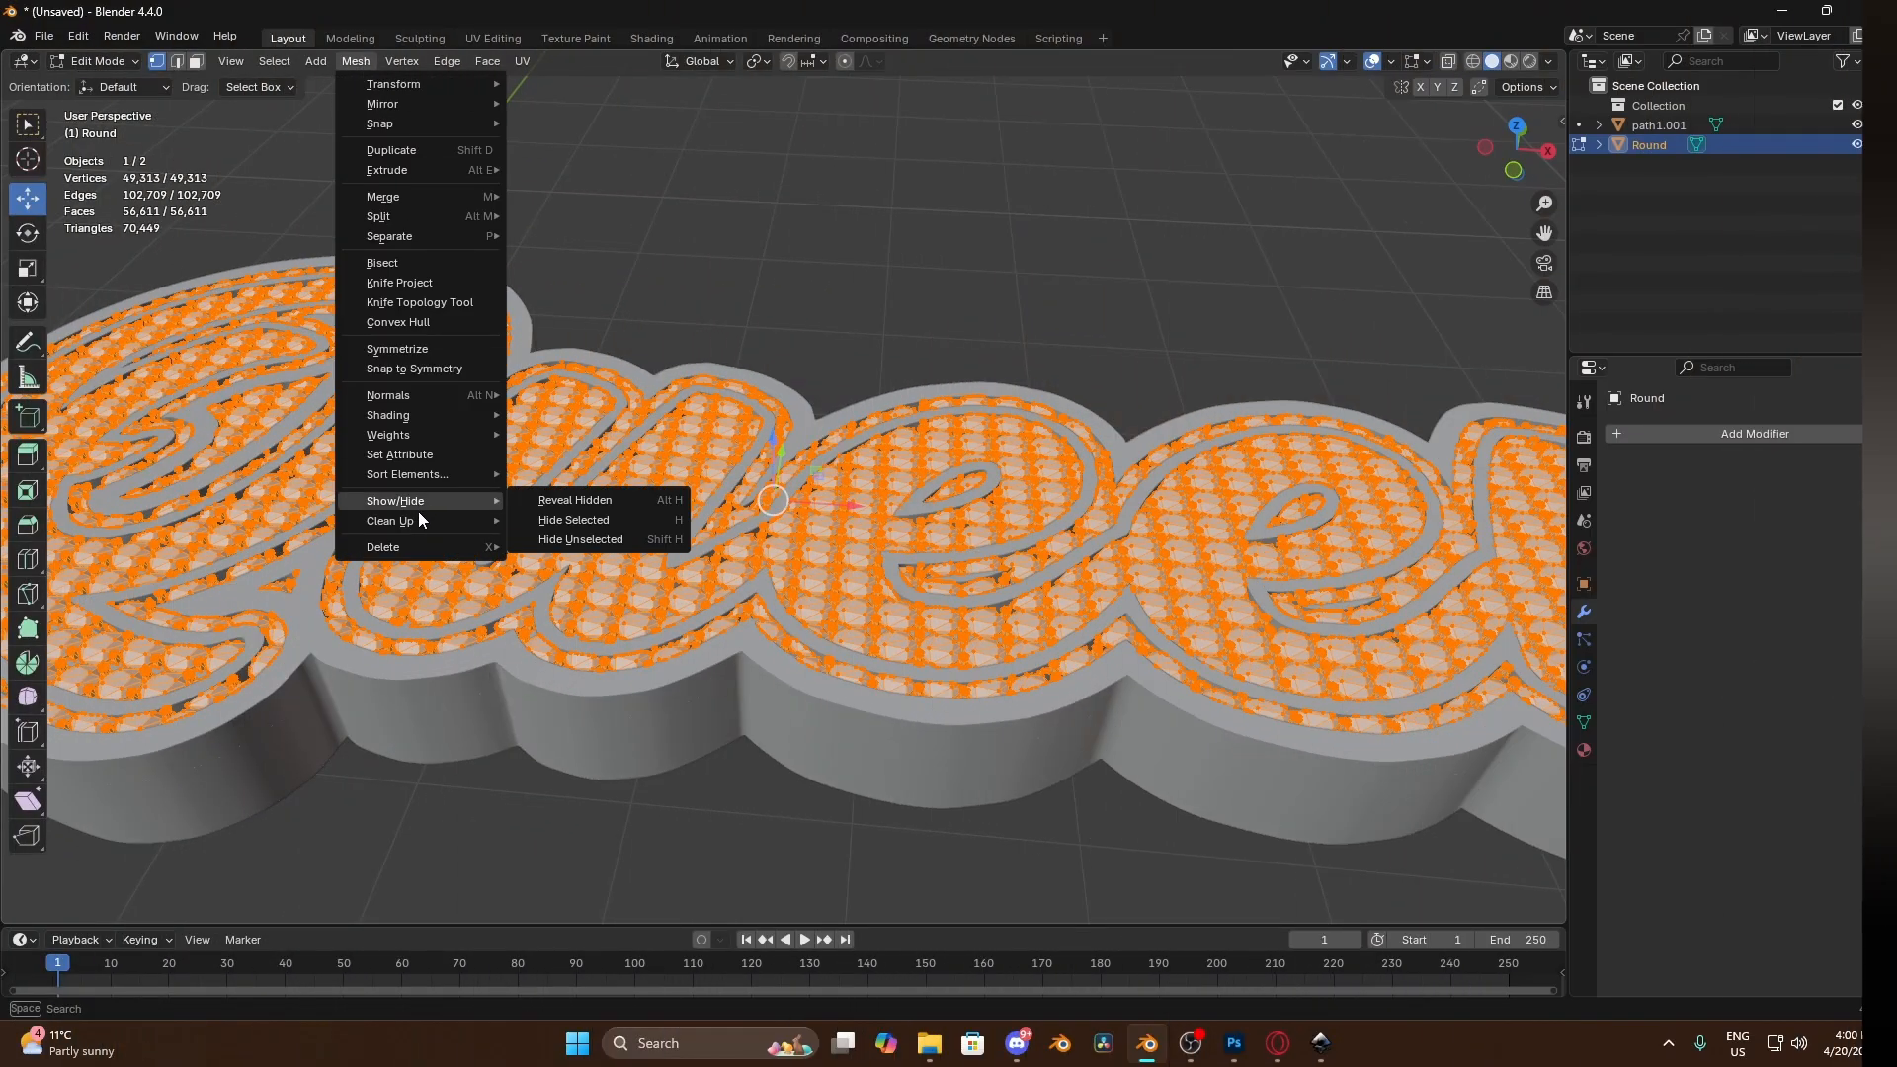
{"action": "mouse_move", "coordinate": [419, 518]}
{"action": "left_click", "coordinate": [591, 524]}
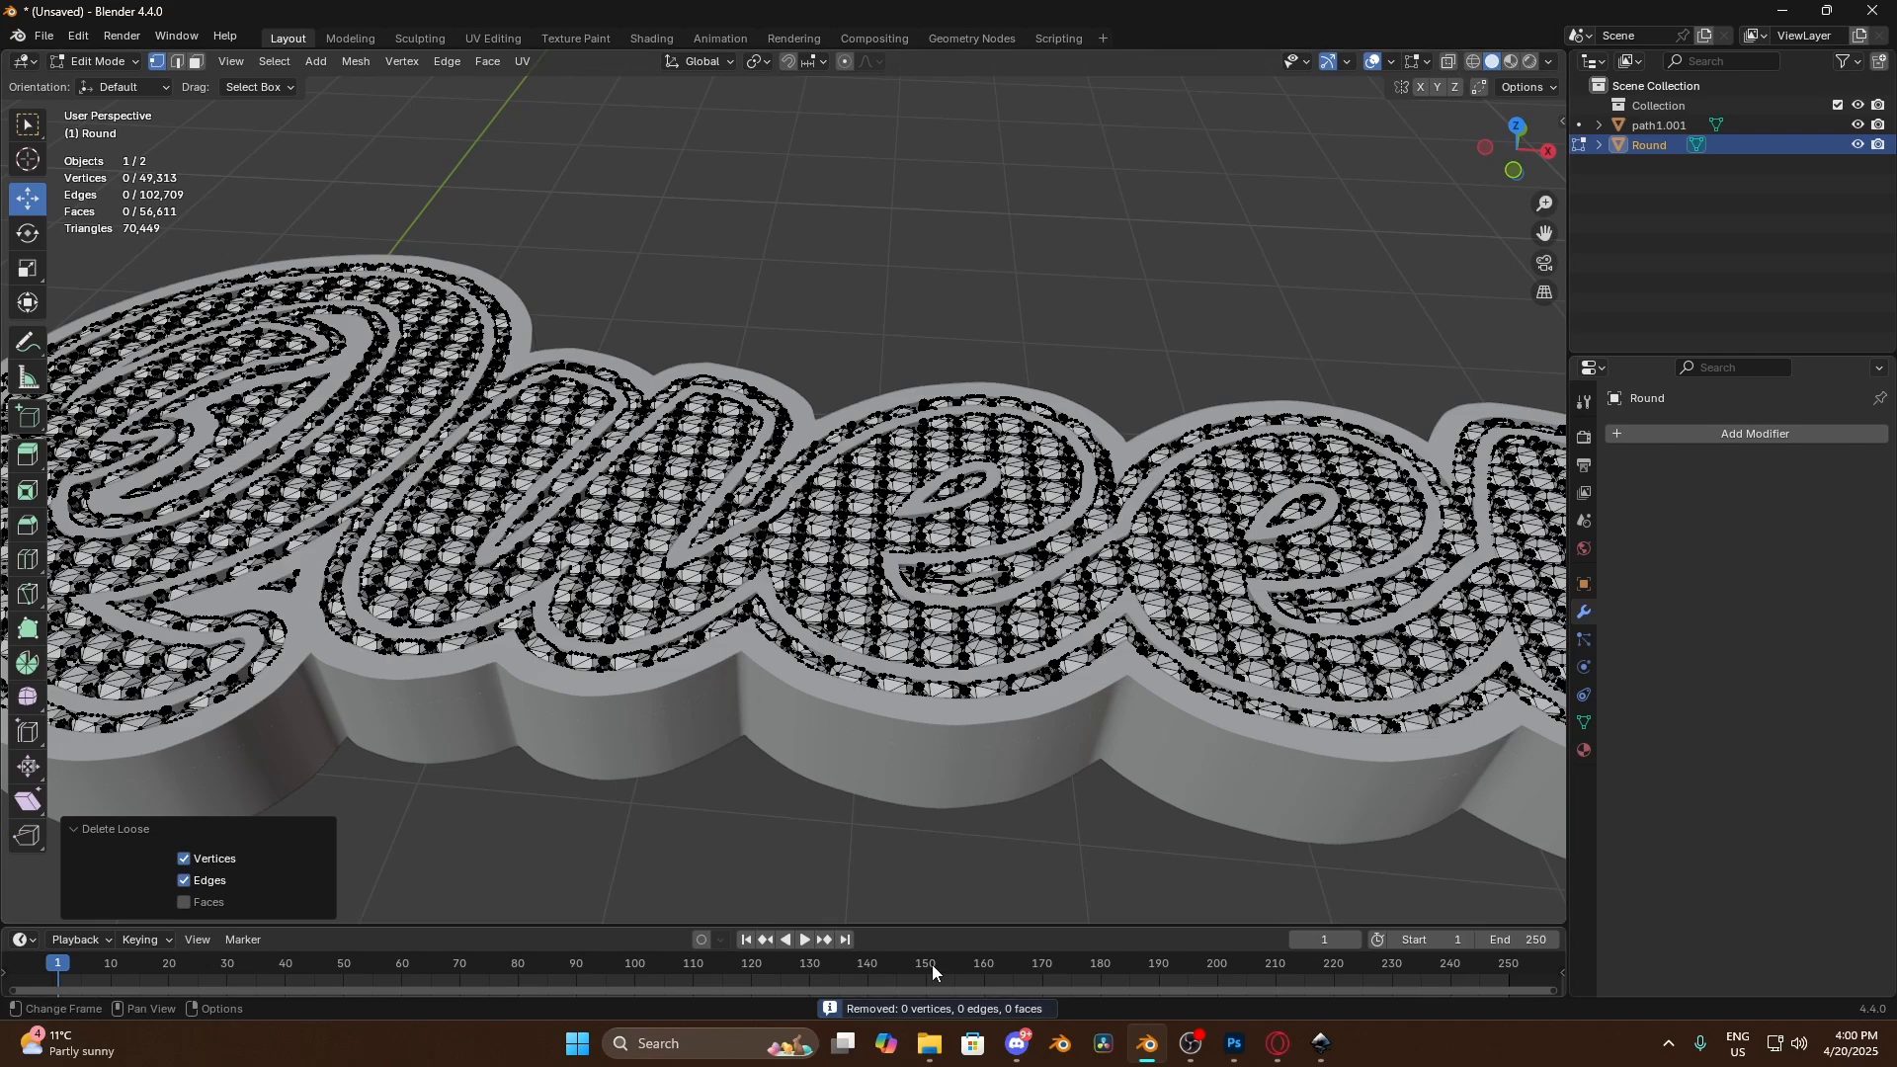
{"action": "key", "text": "a"}
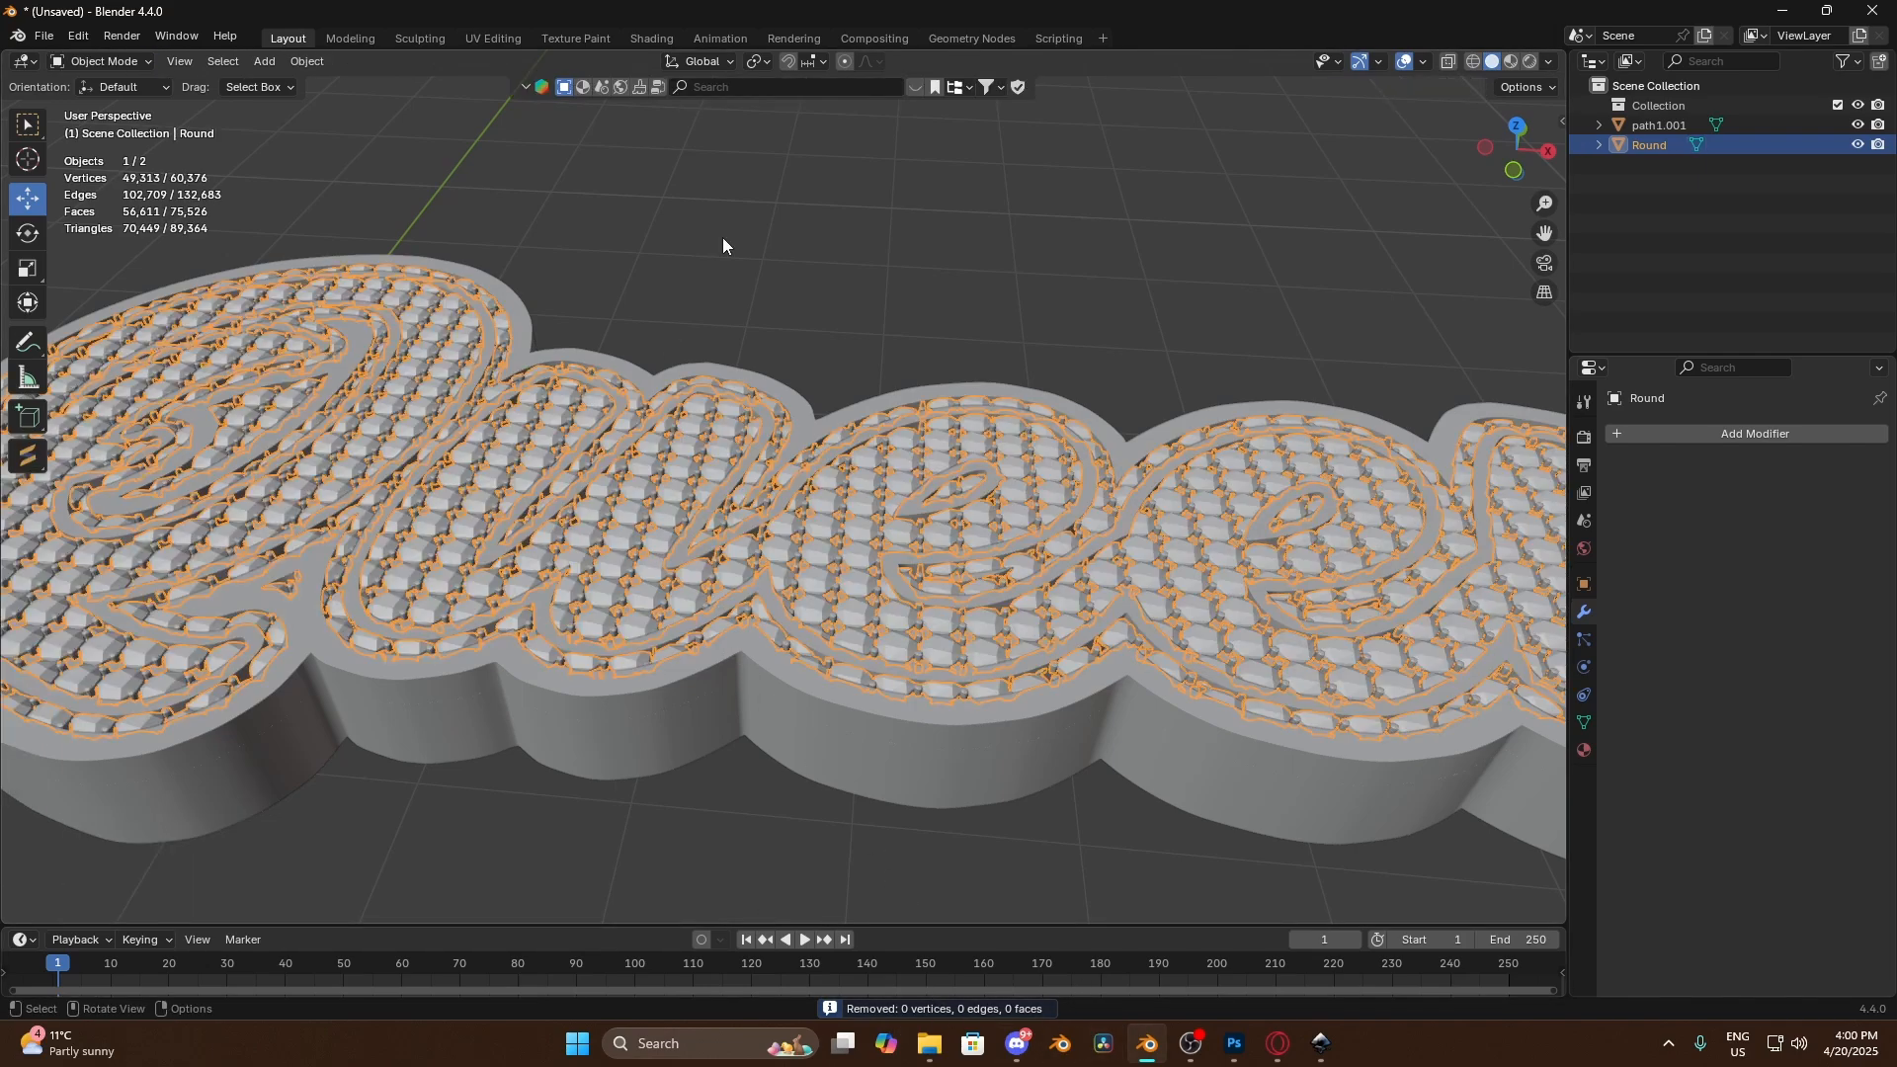
{"action": "key", "text": "Tab"}
Rotate both path1.001 and Round by 90° around the global X axis
{"action": "key", "text": "Home"}
{"action": "key", "text": "a"}
{"action": "key", "text": "r"}
{"action": "key", "text": "x"}
{"action": "key", "text": "9"}
{"action": "key", "text": "0"}
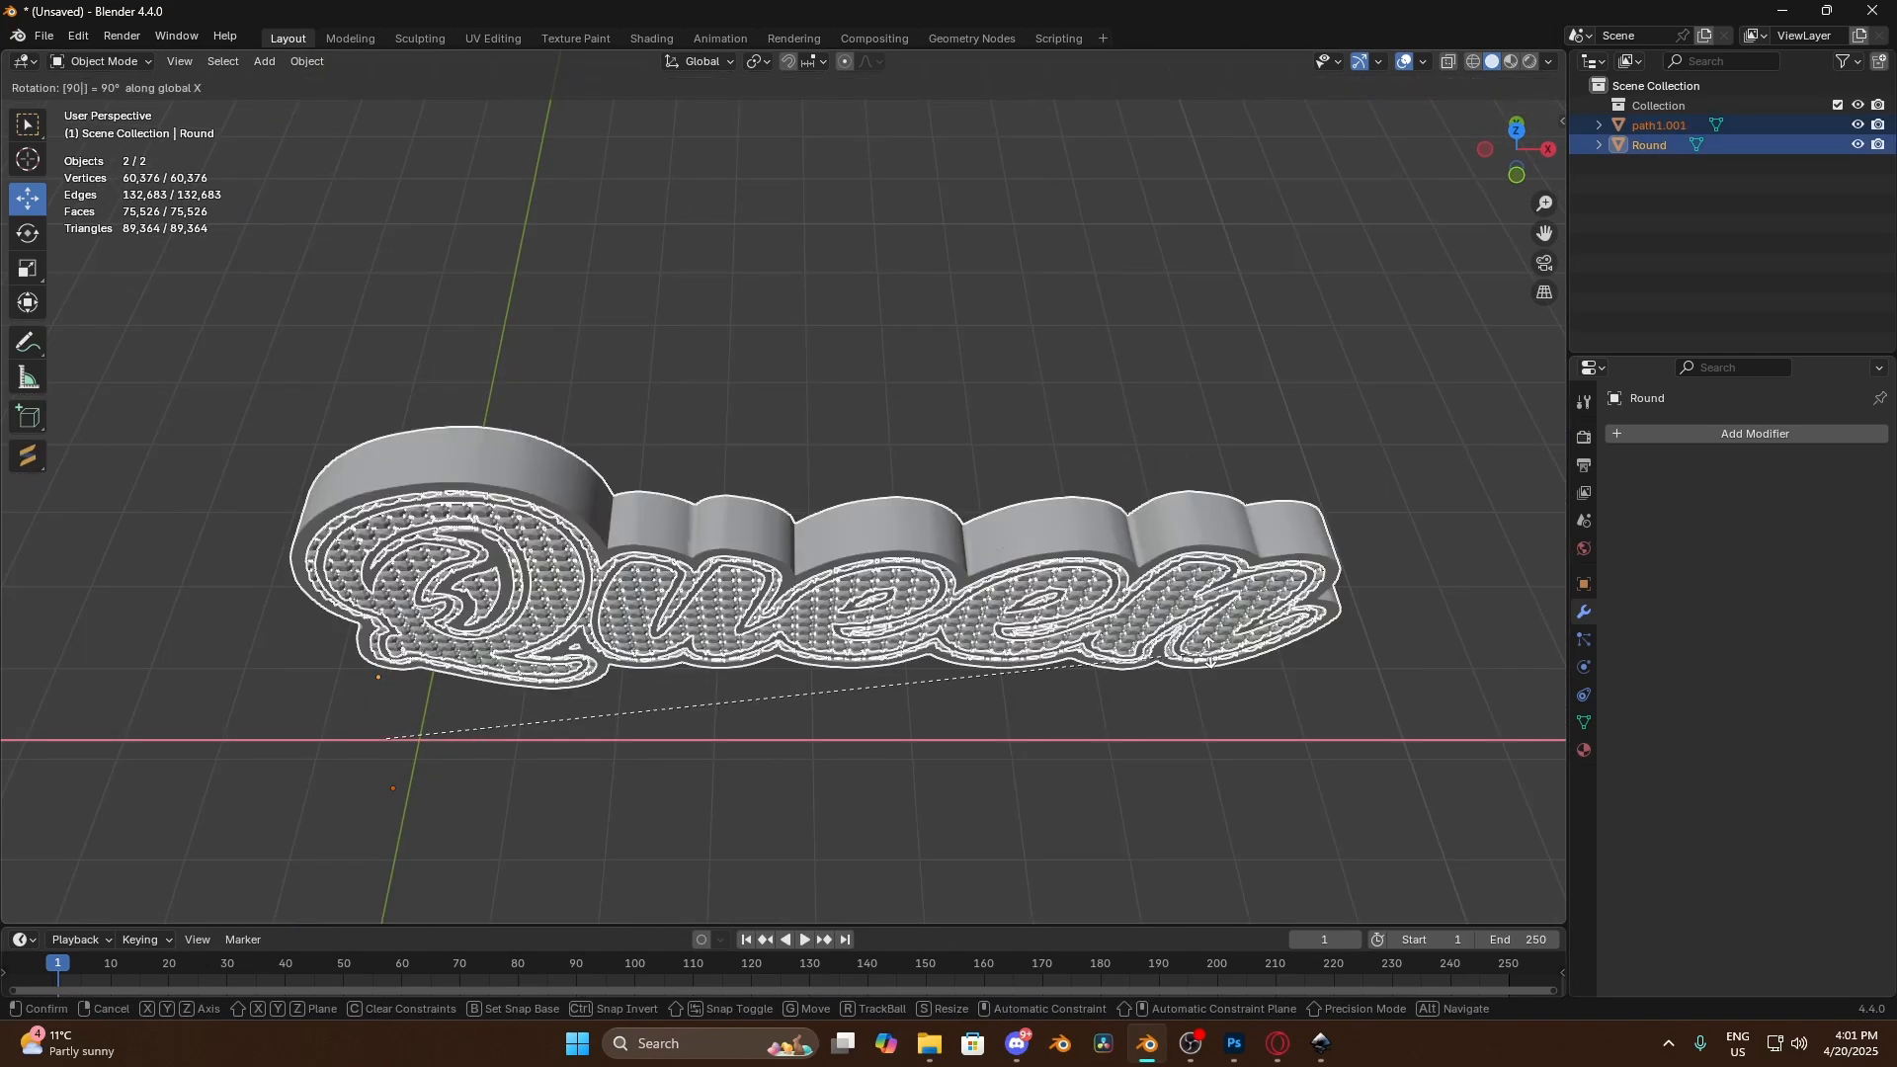
{"action": "key", "text": "Return"}
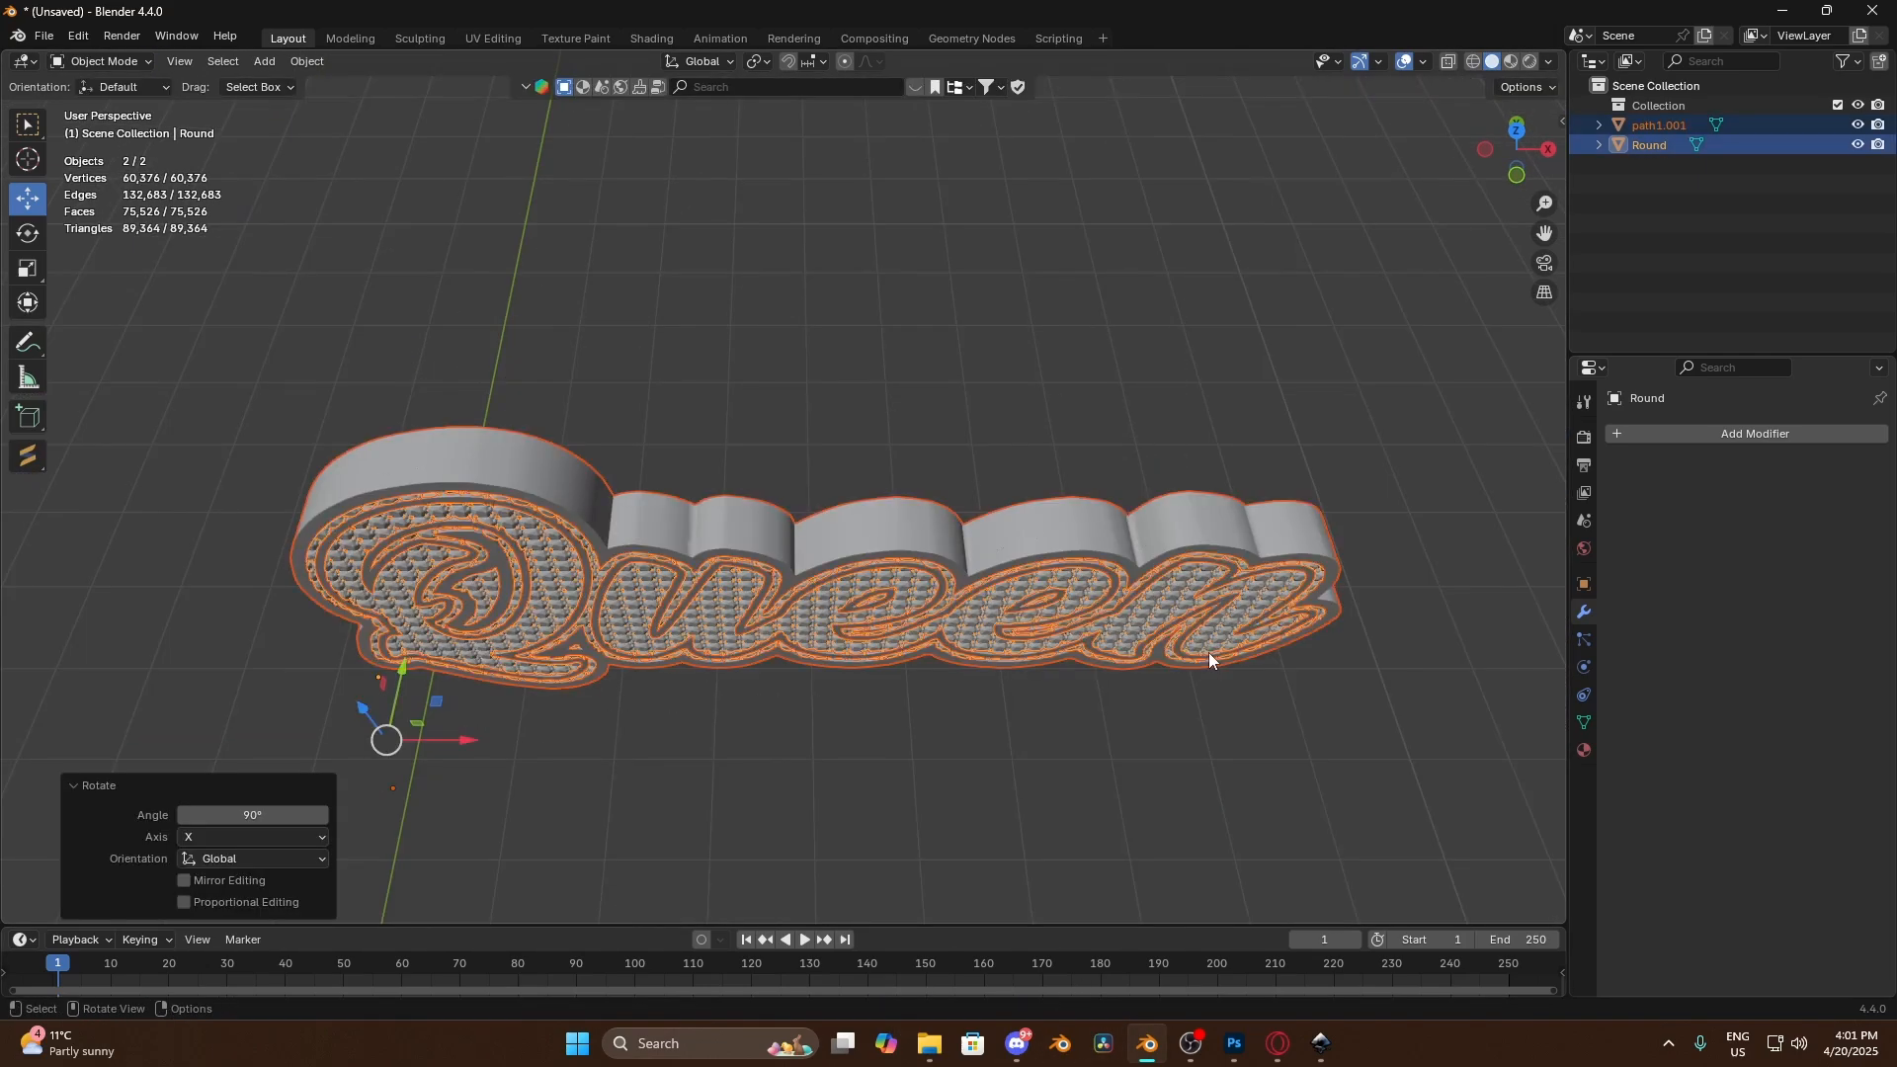
Deselect the pendant and display it in Material Preview shading with the whole lettering in view
{"action": "left_click", "coordinate": [1168, 398]}
{"action": "middle_click_drag", "start_coordinate": [987, 399], "coordinate": [1019, 294]}
{"action": "scroll", "coordinate": [1037, 292], "scroll_direction": "up", "scroll_amount": 1}
{"action": "left_click", "coordinate": [1509, 62]}
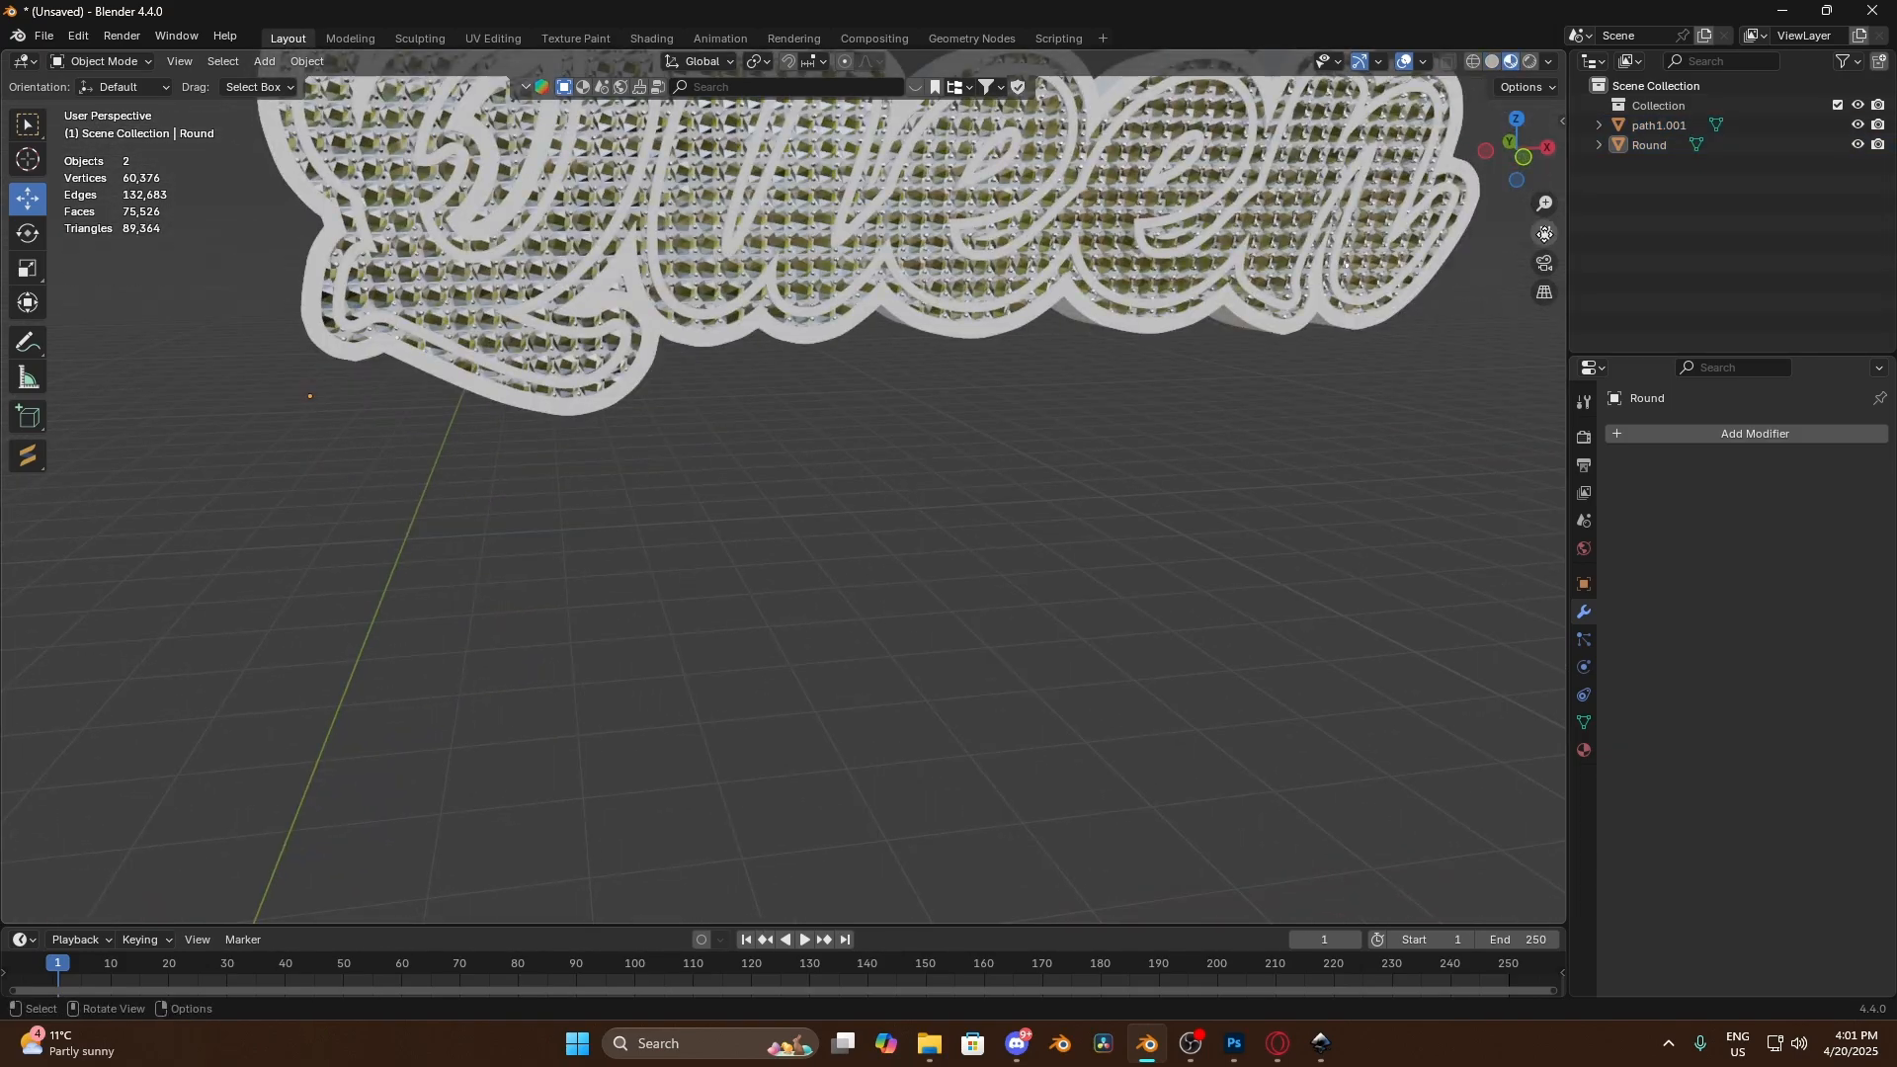
{"action": "key", "text": "Home"}
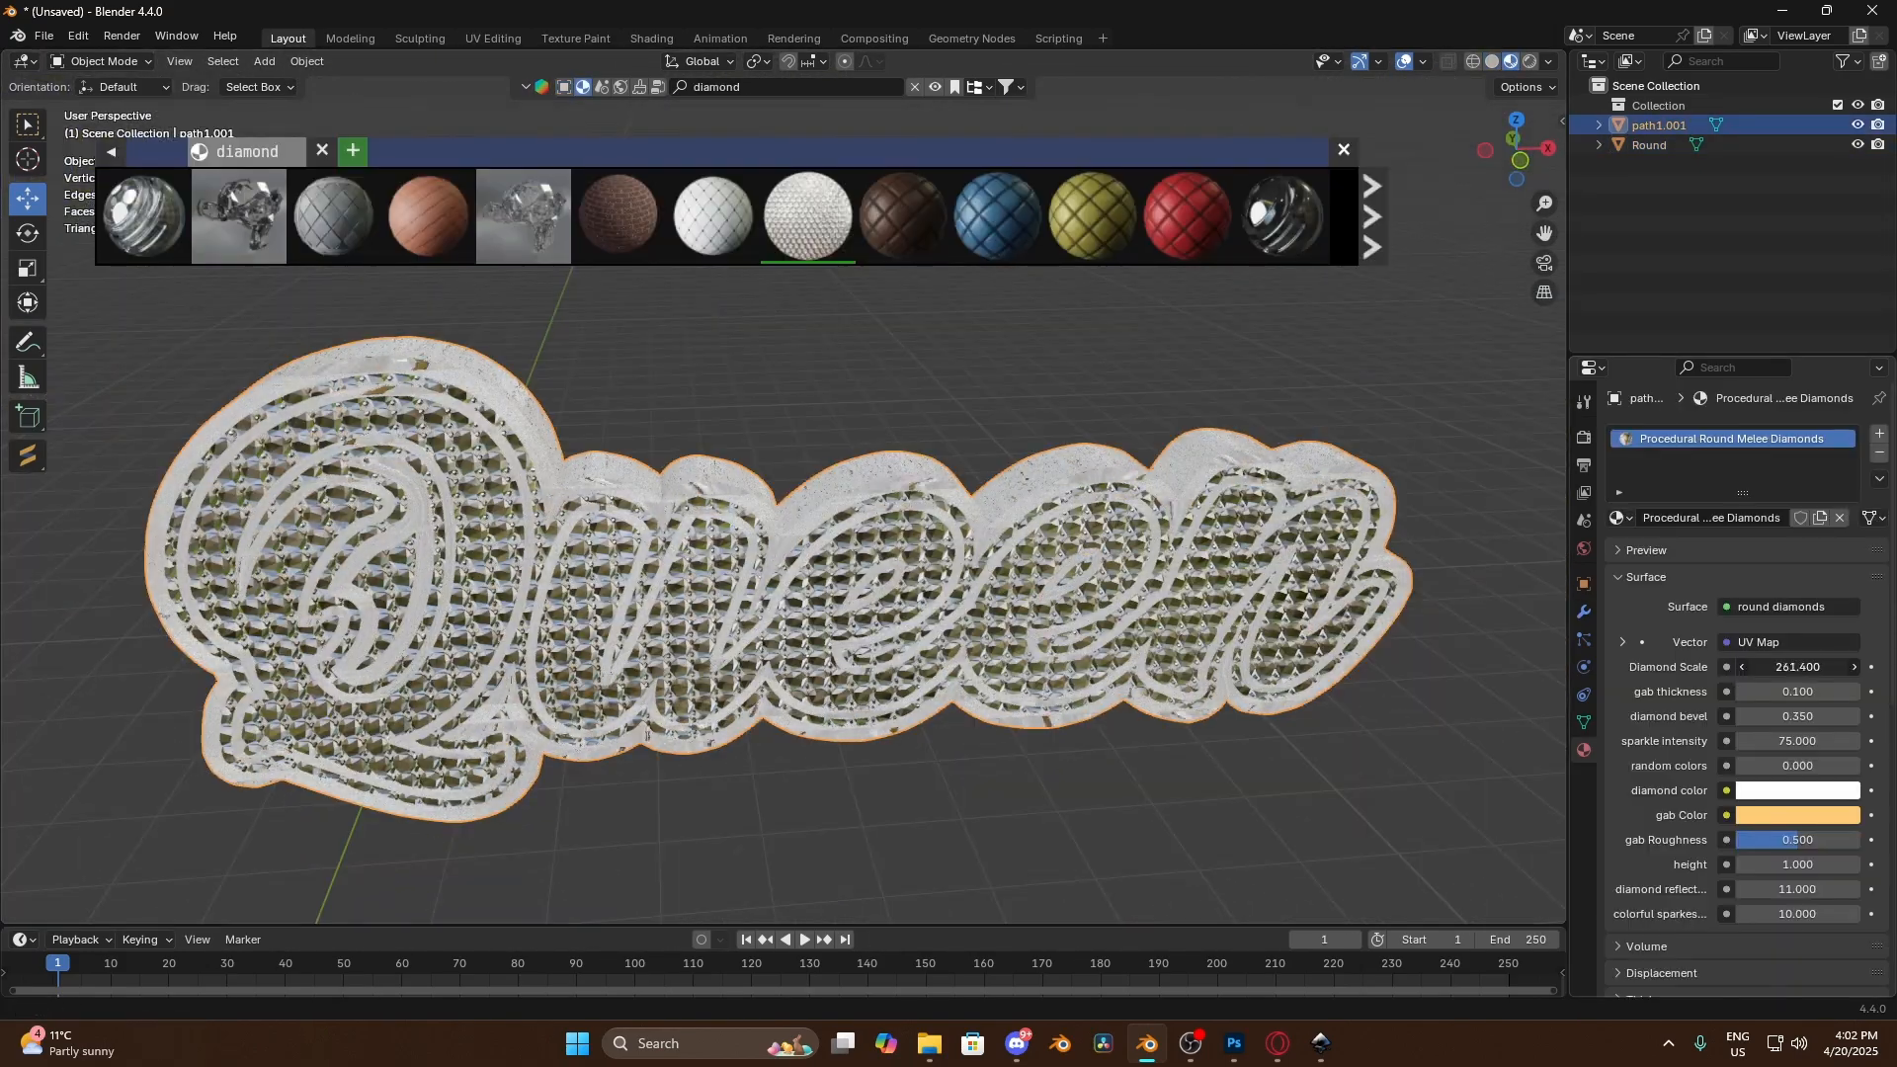
Set Diamond Scale to 10000 in path1.001's Procedural Round Melee Diamonds material, close the asset results, and inspect the pendant
{"action": "left_click_drag", "start_coordinate": [1797, 667], "coordinate": [1892, 666]}
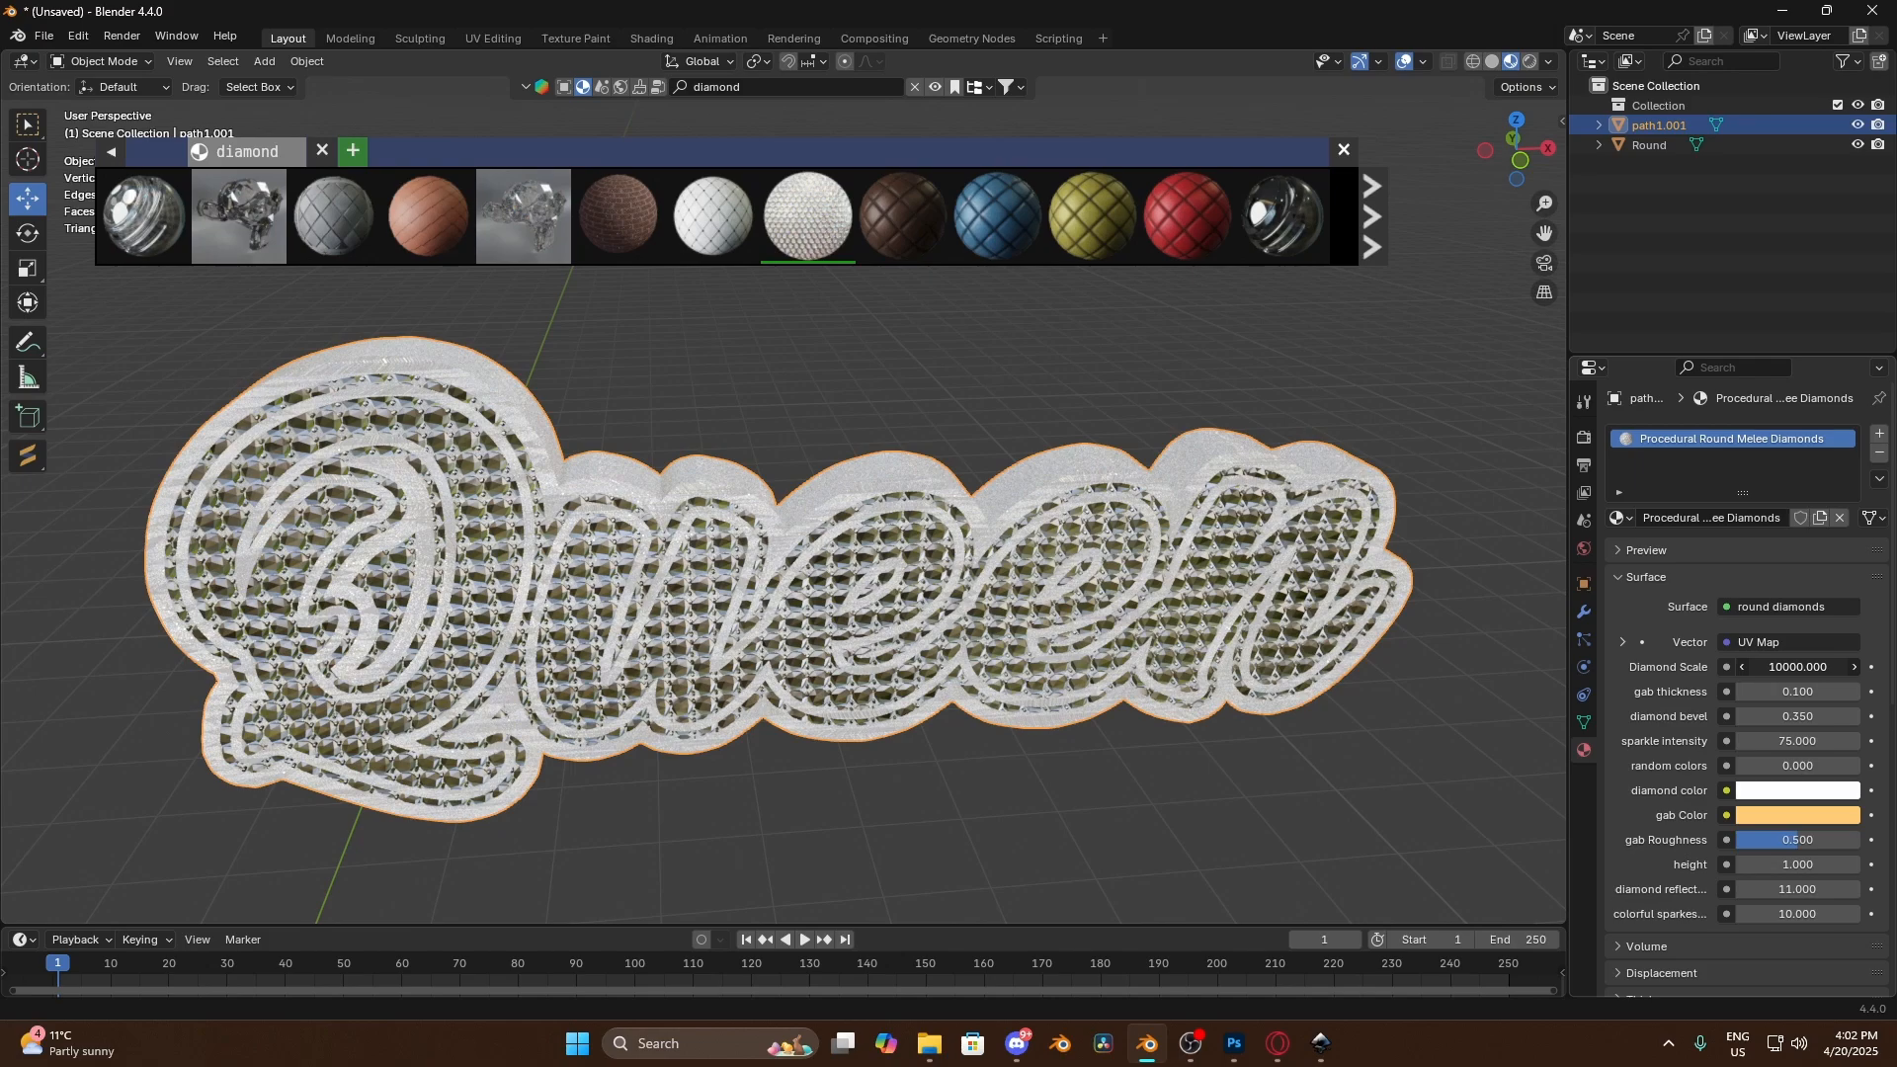
{"action": "middle_click_drag", "start_coordinate": [807, 384], "coordinate": [875, 322]}
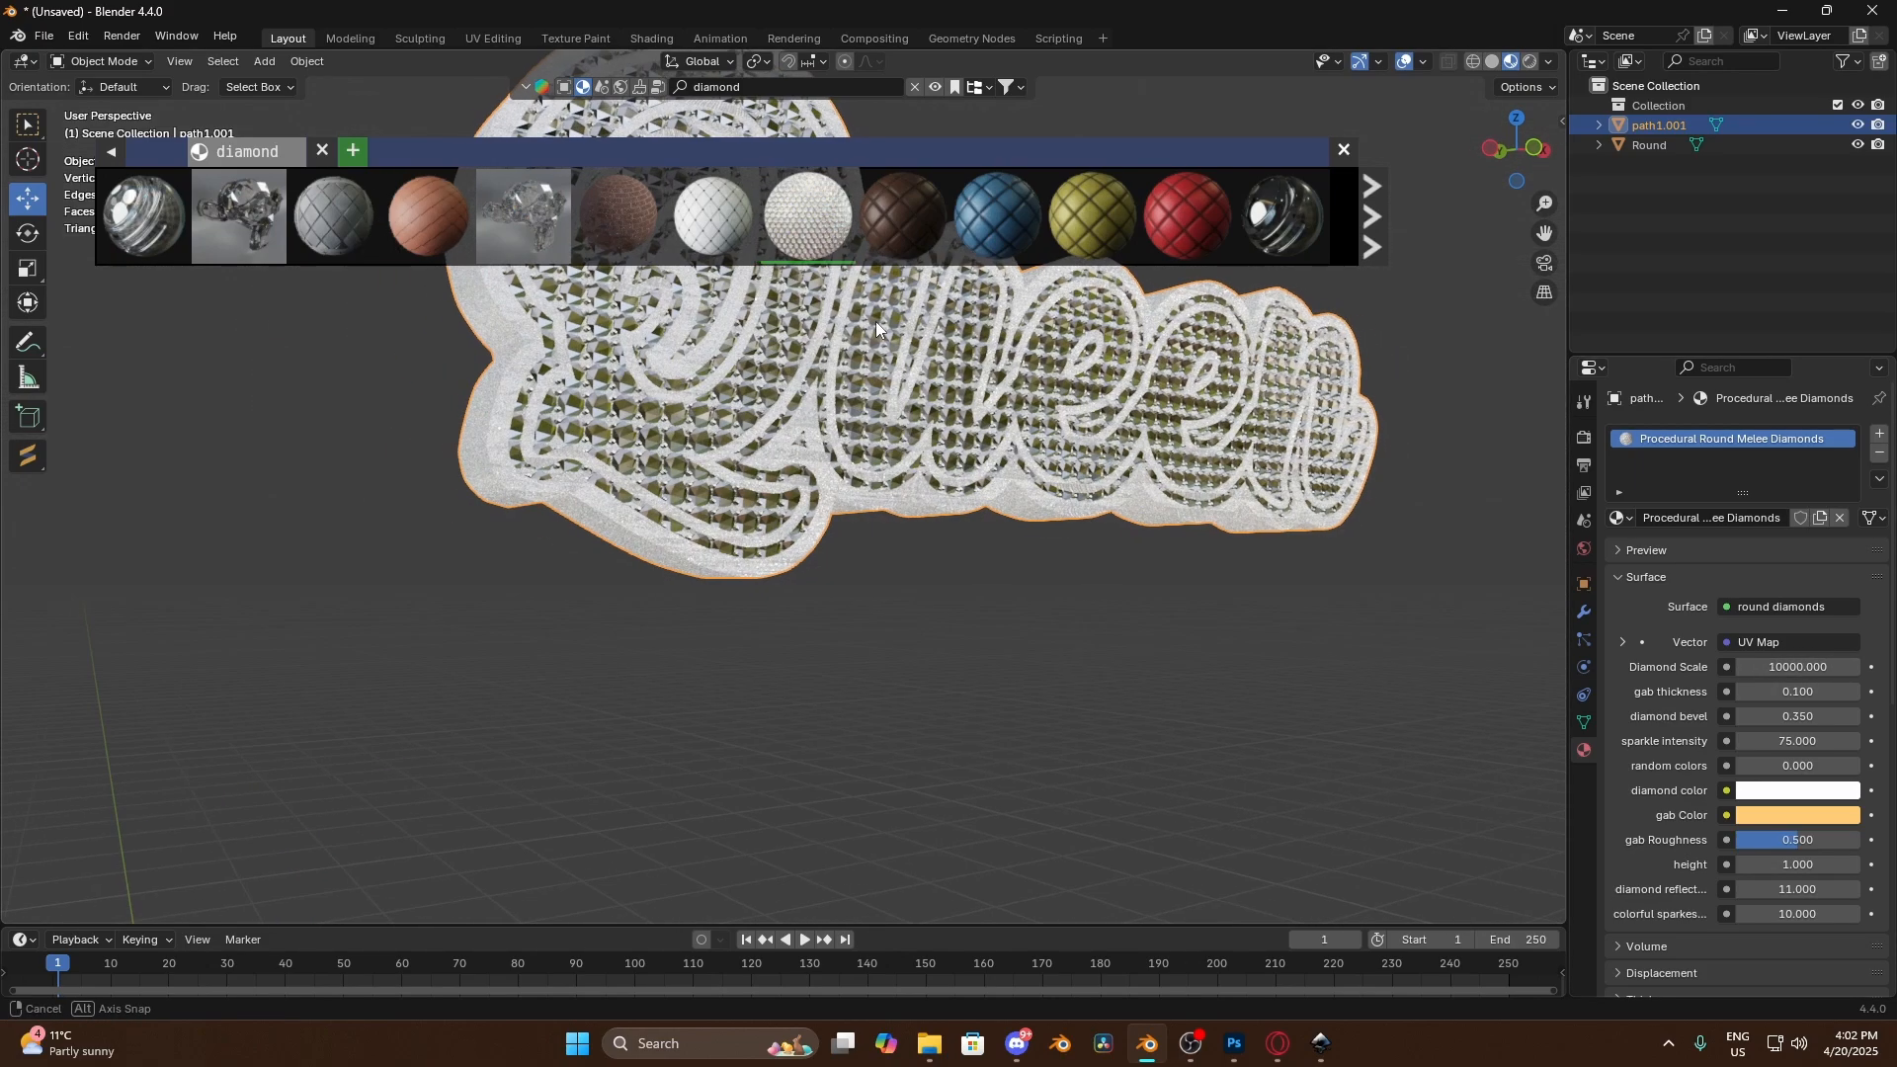
{"action": "left_click", "coordinate": [1180, 750]}
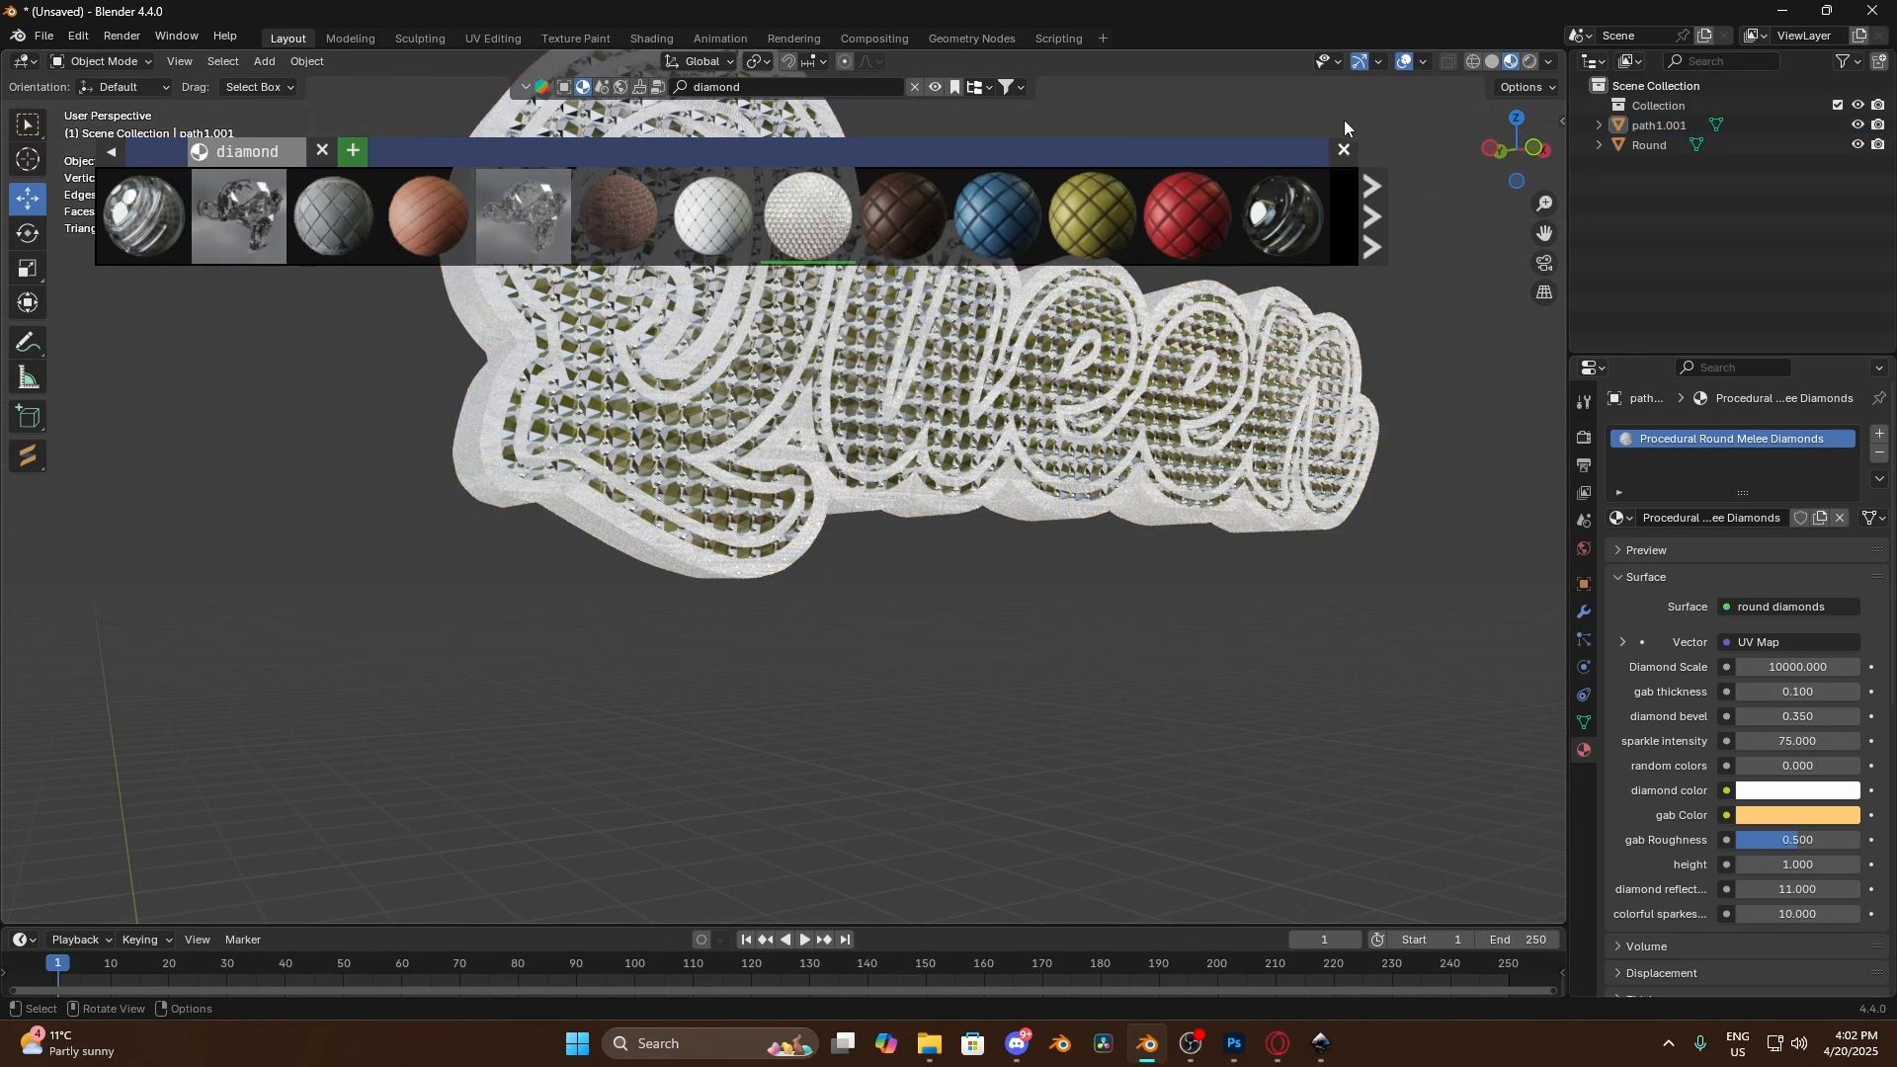
{"action": "left_click", "coordinate": [1345, 149]}
{"action": "left_click_drag", "start_coordinate": [1549, 235], "coordinate": [1383, 279]}
{"action": "mouse_move", "coordinate": [1028, 303]}
{"action": "middle_mouse_down"}
{"action": "mouse_move", "coordinate": [836, 331]}
{"action": "mouse_move", "coordinate": [990, 288]}
{"action": "mouse_move", "coordinate": [1063, 303]}
{"action": "mouse_move", "coordinate": [1004, 299]}
{"action": "middle_mouse_up"}
{"action": "scroll", "coordinate": [1063, 302], "scroll_direction": "up", "scroll_amount": 2}
{"action": "scroll", "coordinate": [1011, 313], "scroll_direction": "down", "scroll_amount": 2}
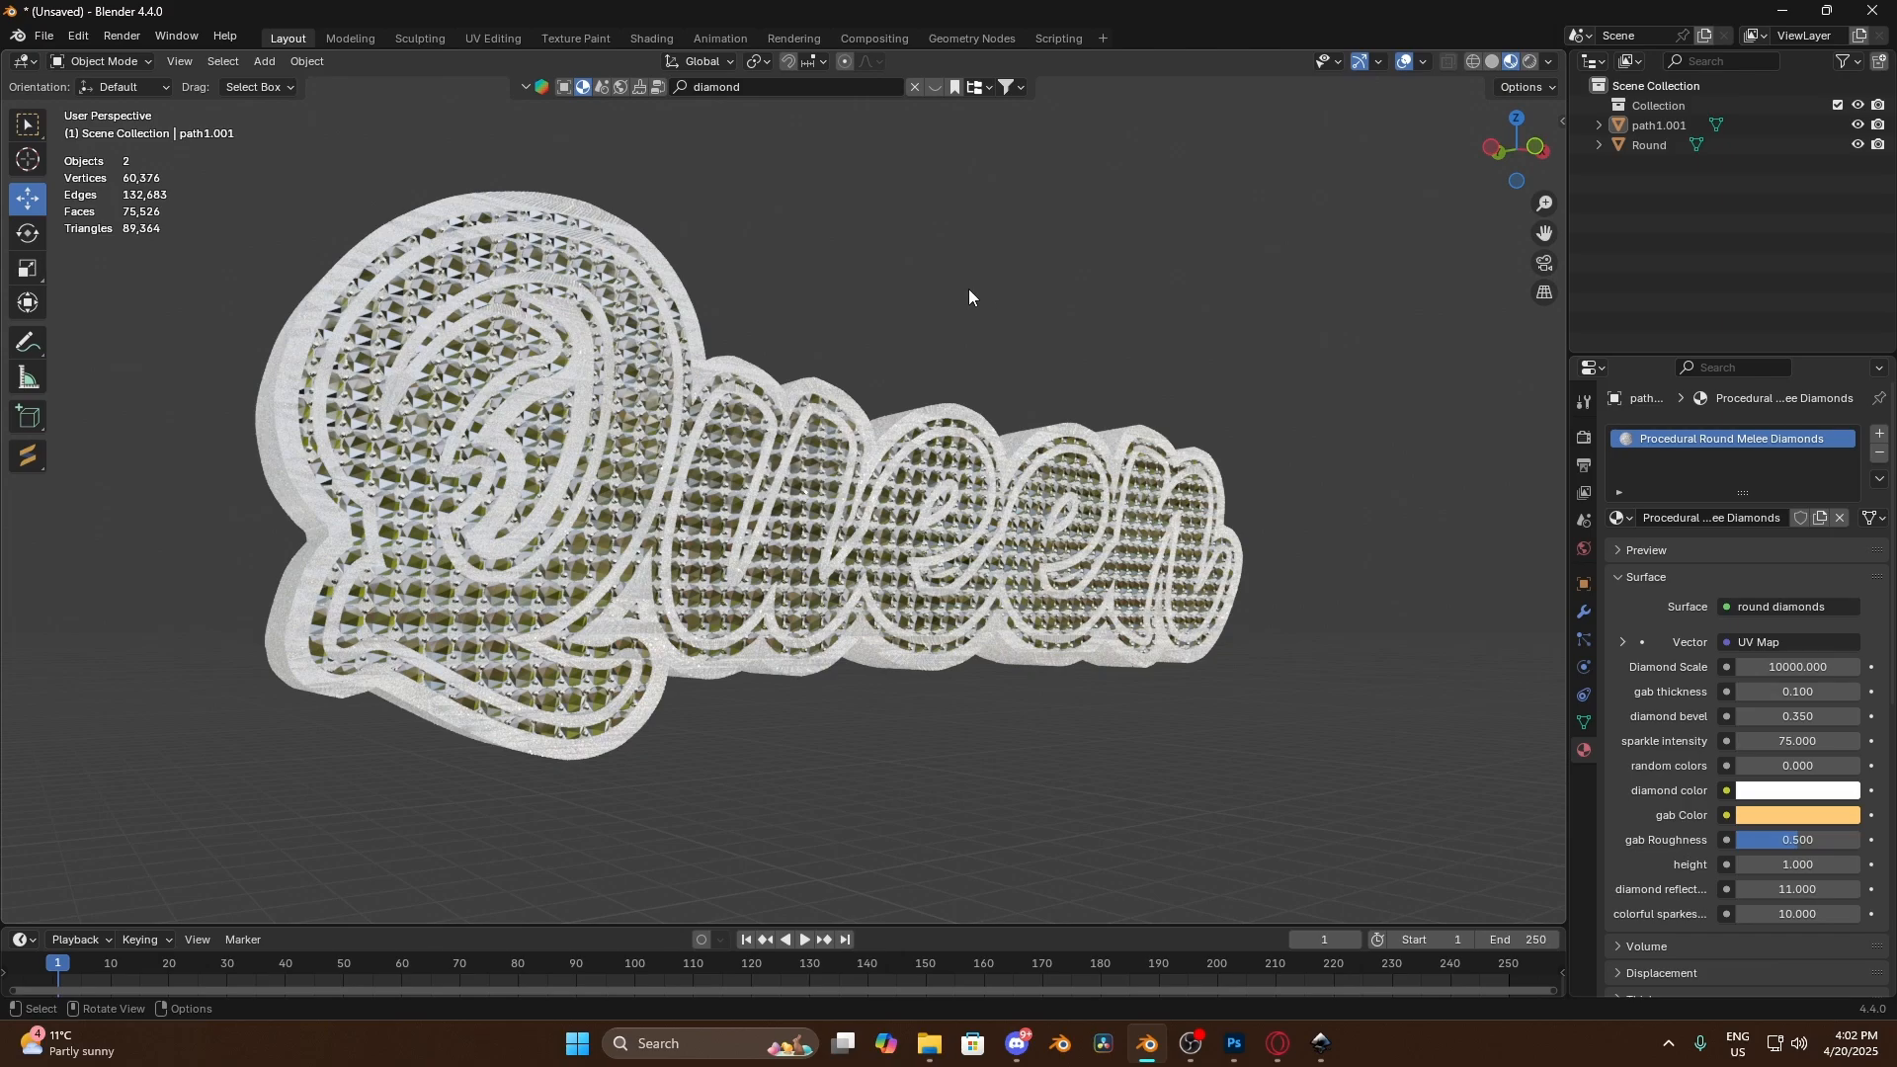
{"action": "middle_click_drag", "start_coordinate": [969, 296], "coordinate": [1156, 597]}
Hide path1.001 and Round, and remove the Procedural Round Melee Diamonds material slot from path1.001
{"action": "key", "text": "h"}
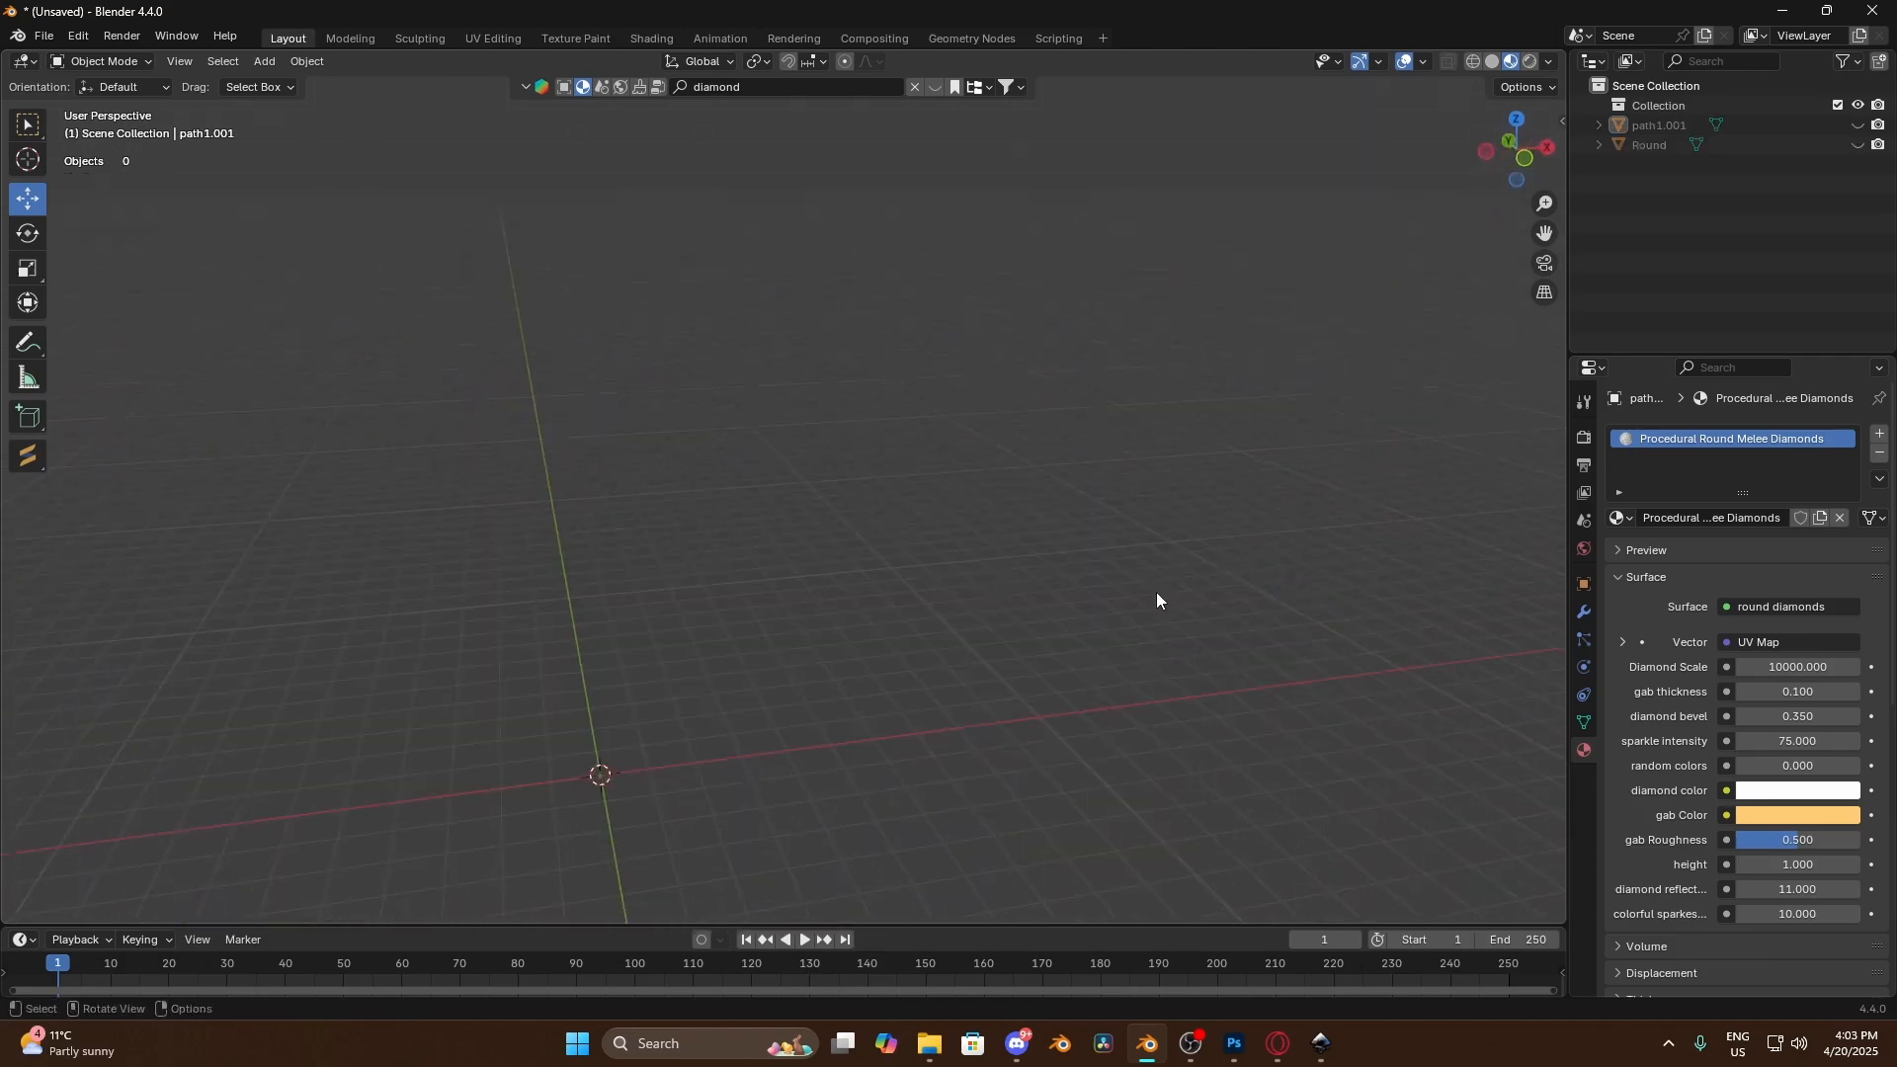
{"action": "left_click", "coordinate": [1879, 454]}
{"action": "middle_click_drag", "start_coordinate": [871, 691], "coordinate": [760, 756]}
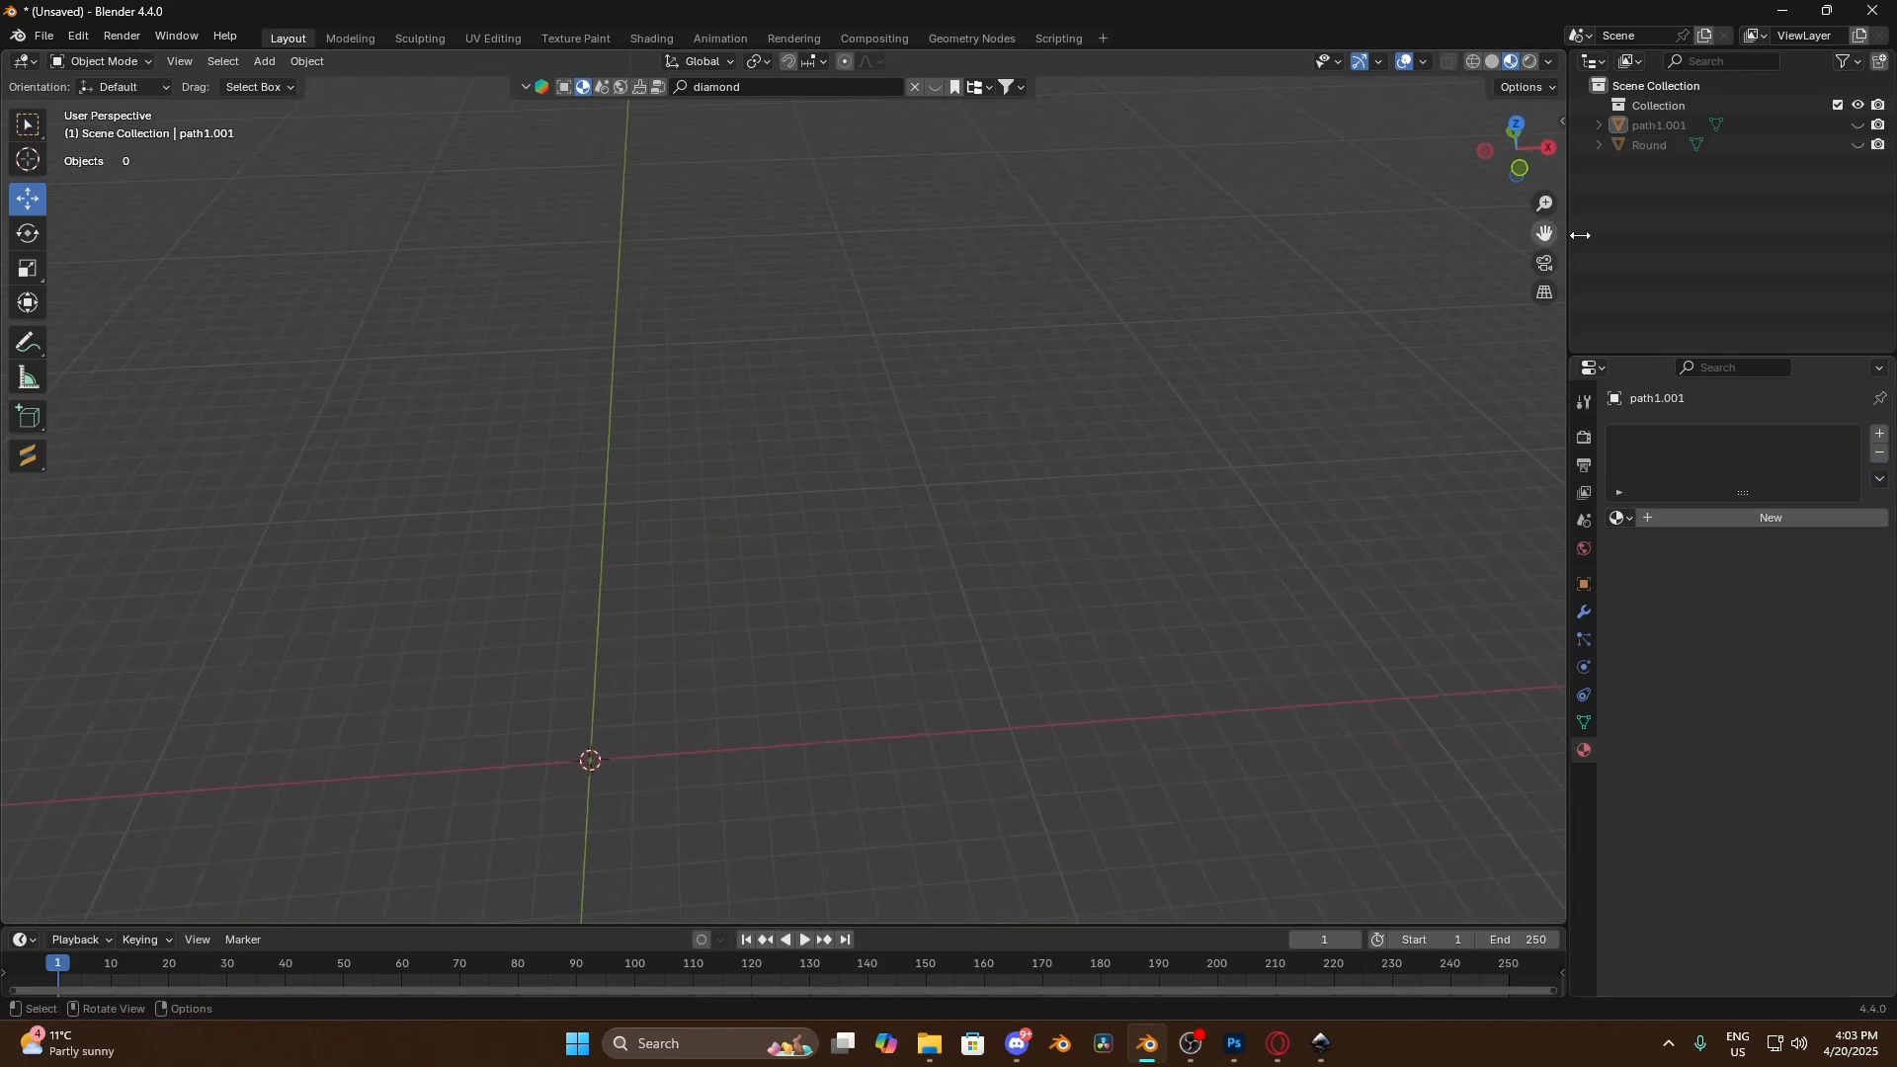
{"action": "left_click_drag", "start_coordinate": [1543, 233], "coordinate": [1659, 284]}
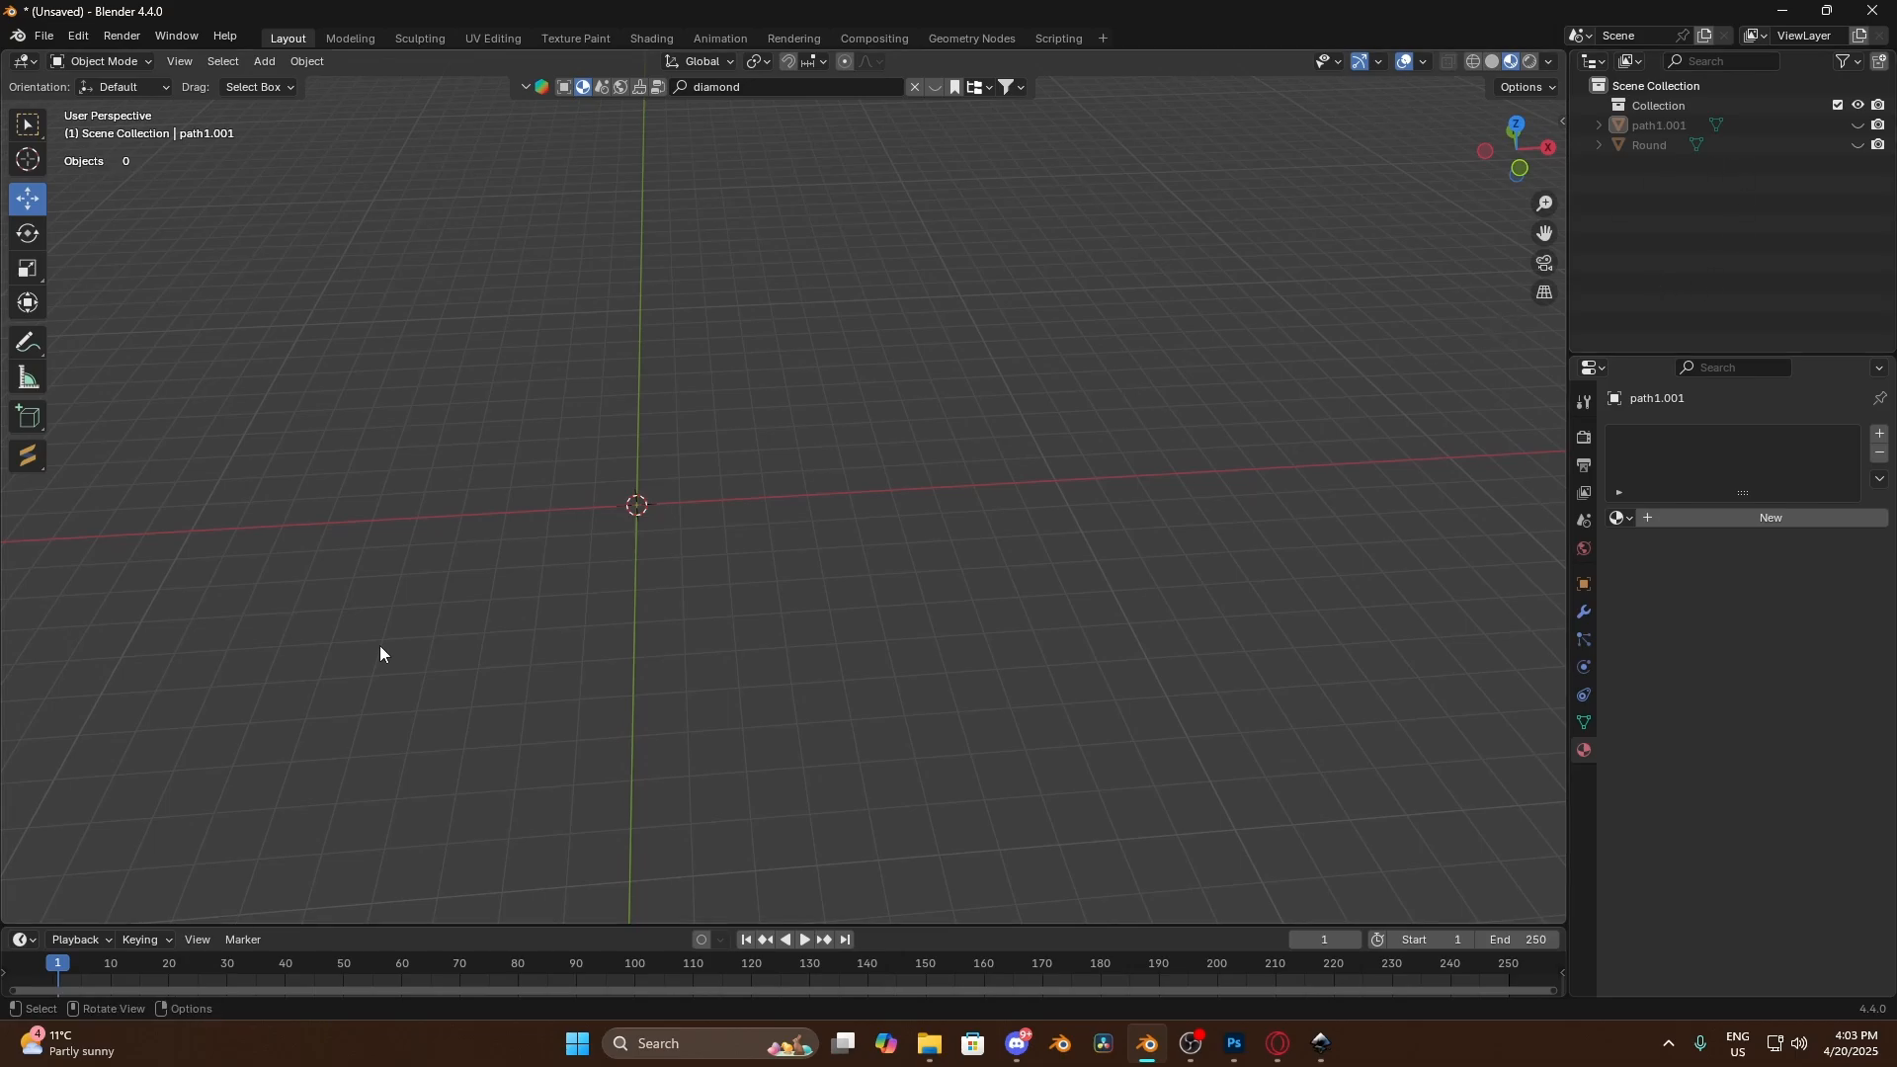
Import the outline file 2.svg as Scalable Vector Graphics and frame the imported path1 curve
{"action": "middle_click_drag", "start_coordinate": [381, 652], "coordinate": [297, 592]}
{"action": "left_click", "coordinate": [44, 36]}
{"action": "mouse_move", "coordinate": [99, 316]}
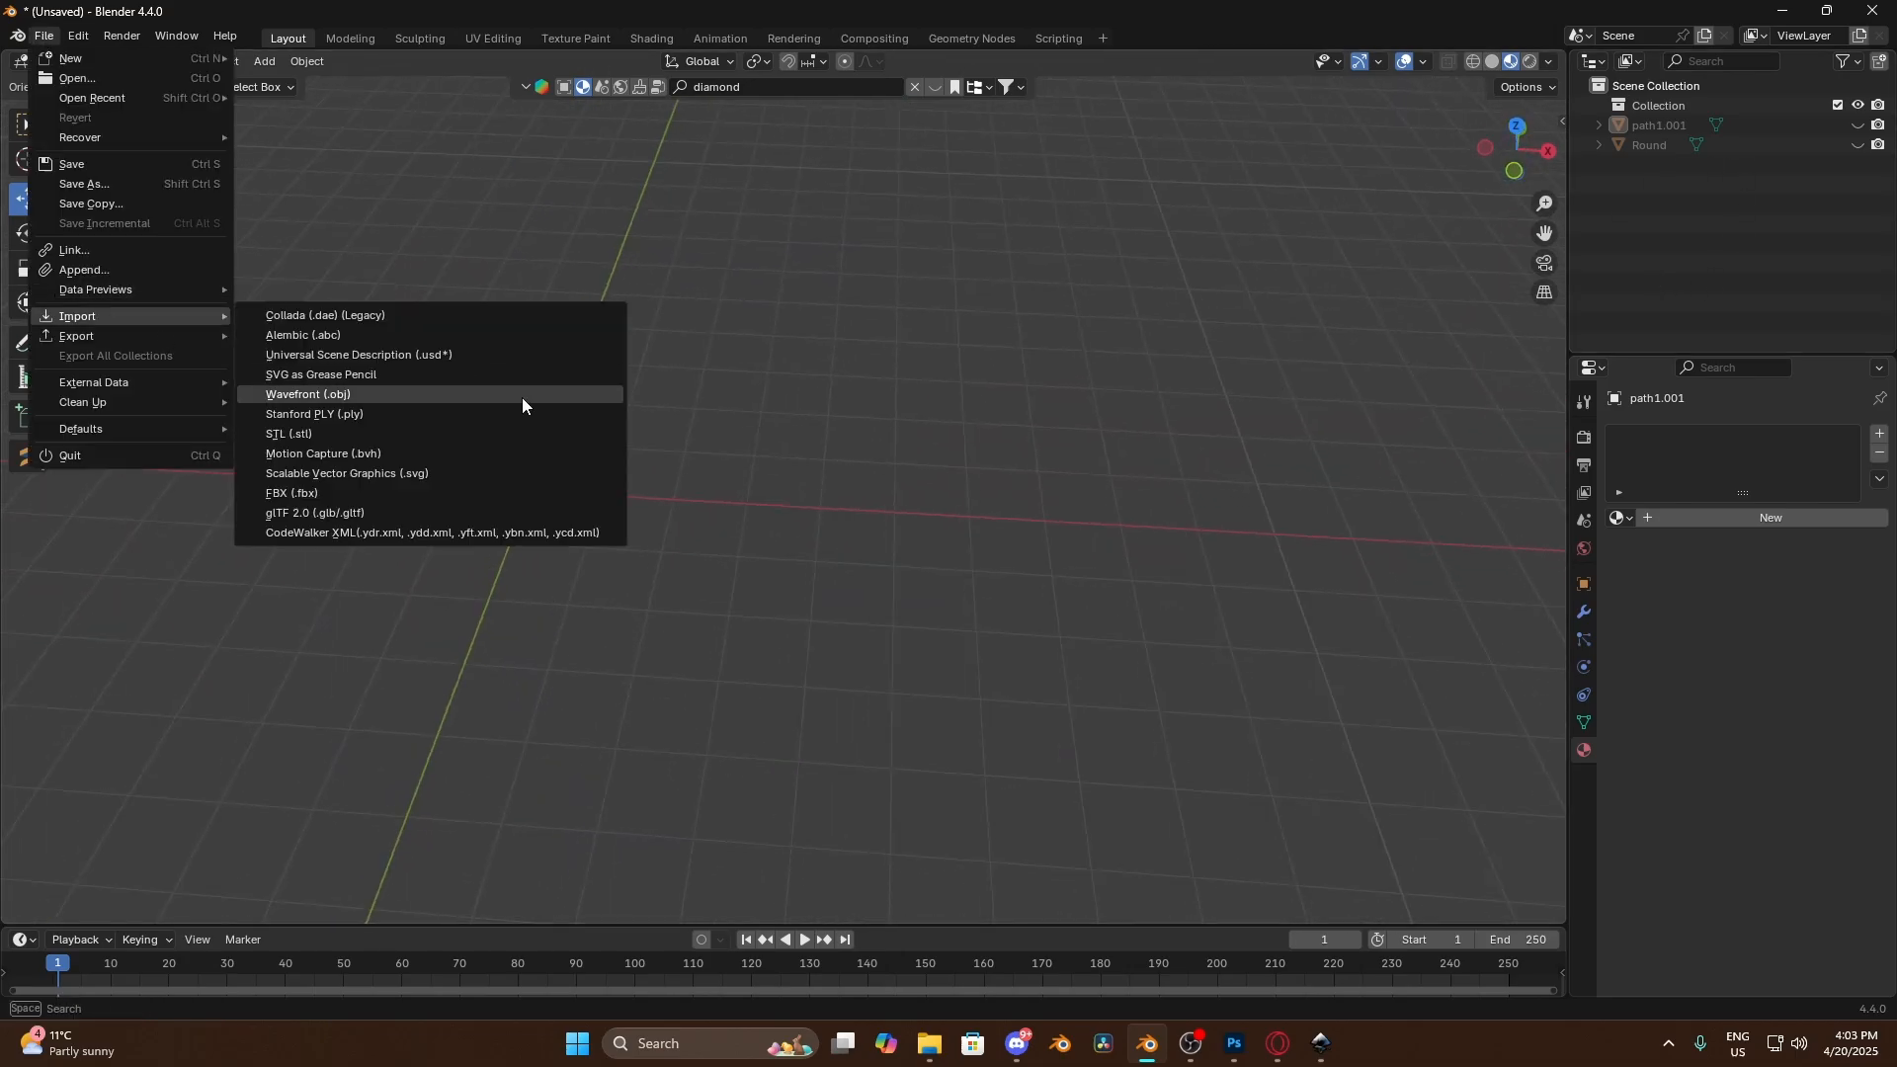
{"action": "left_click", "coordinate": [496, 476]}
{"action": "double_click", "coordinate": [847, 338]}
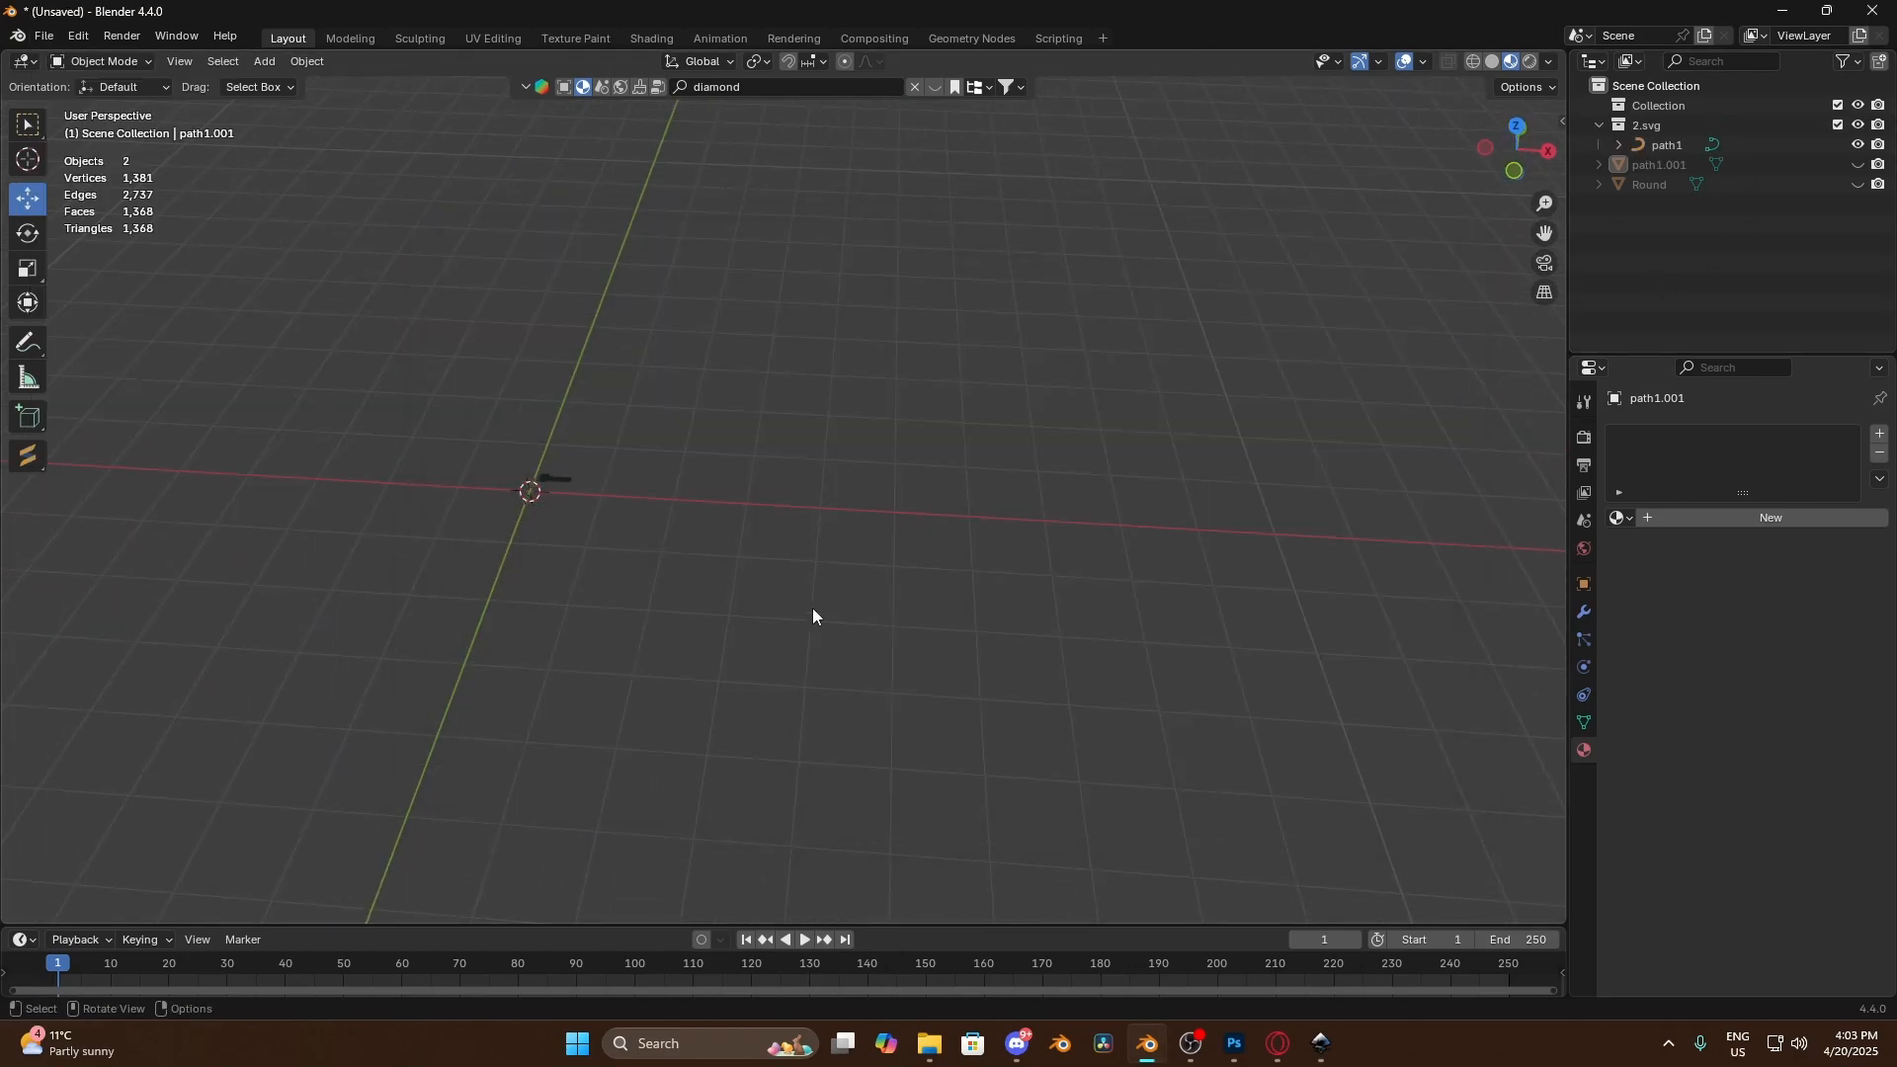
{"action": "key", "text": "KP_Decimal"}
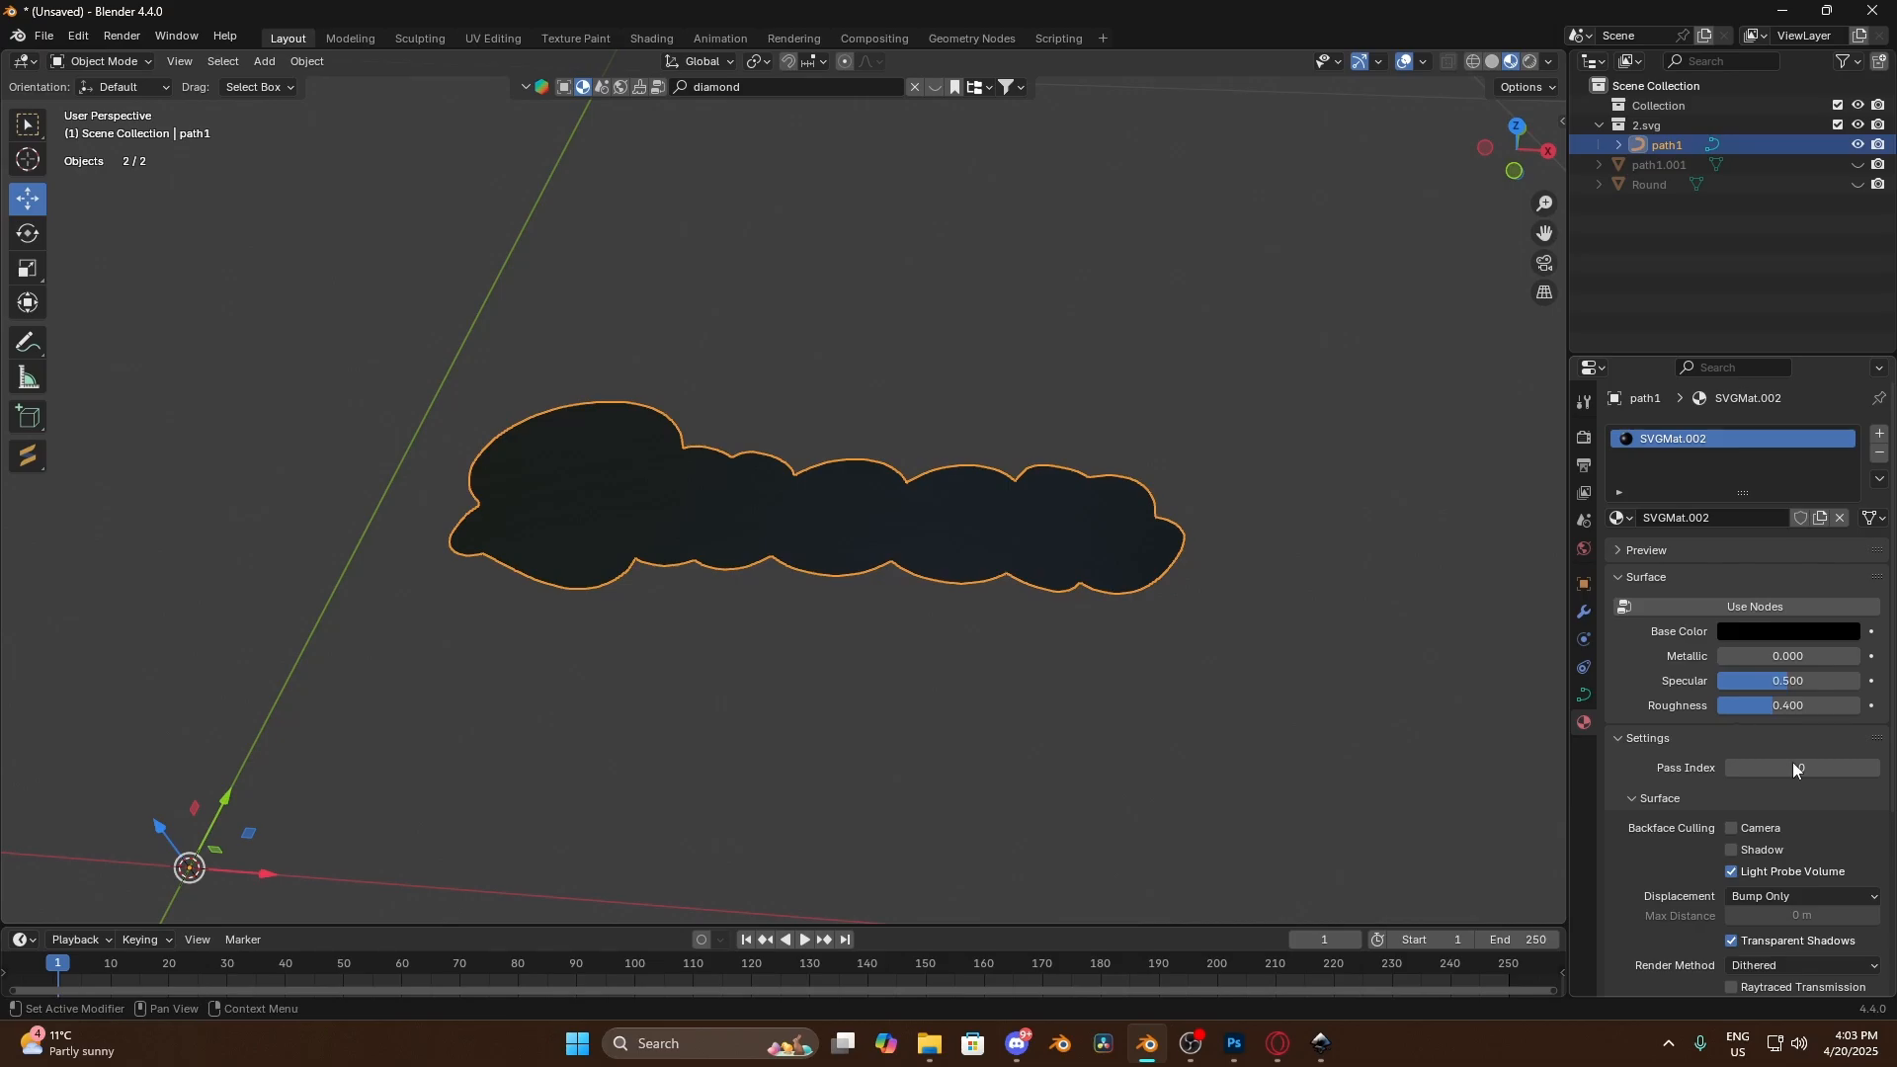
Extrude the path1 outline curve by 0.03 m and convert it to a mesh
{"action": "left_click", "coordinate": [1585, 696]}
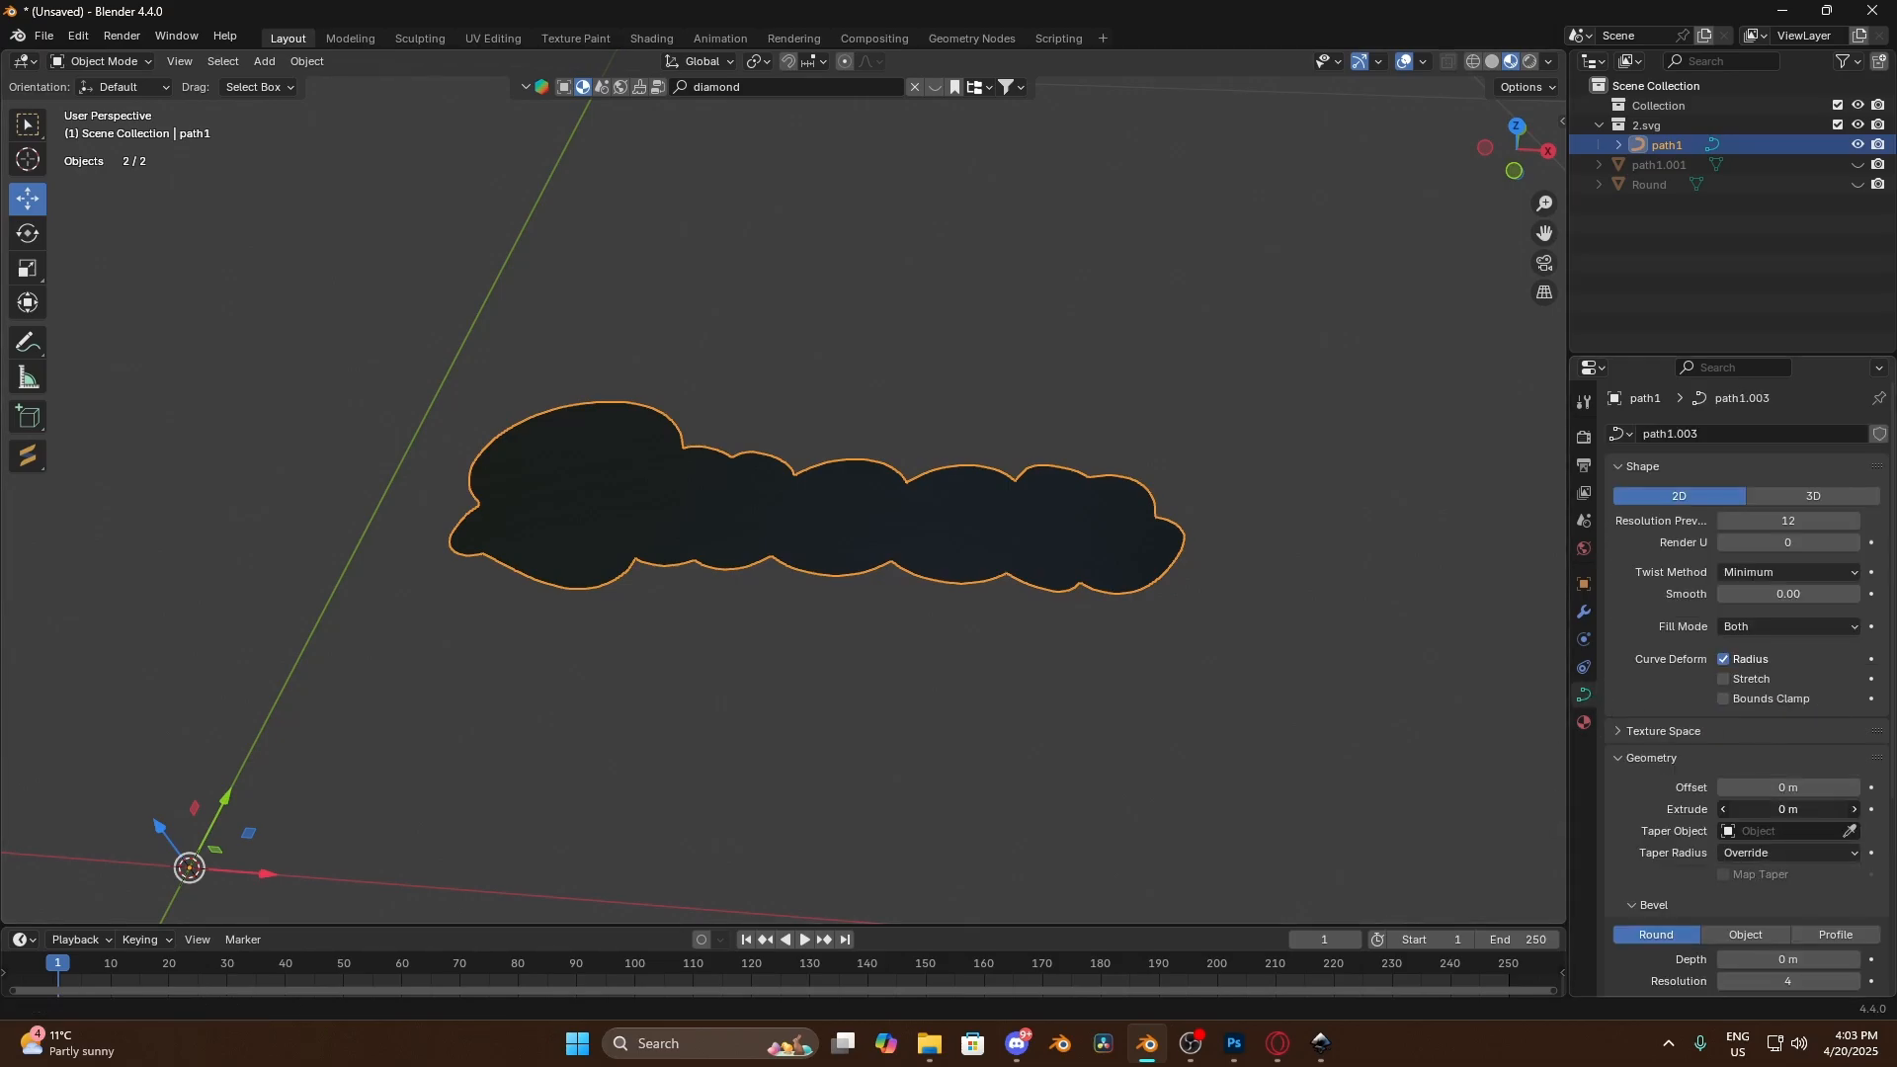
{"action": "left_click_drag", "start_coordinate": [1788, 809], "coordinate": [1818, 809]}
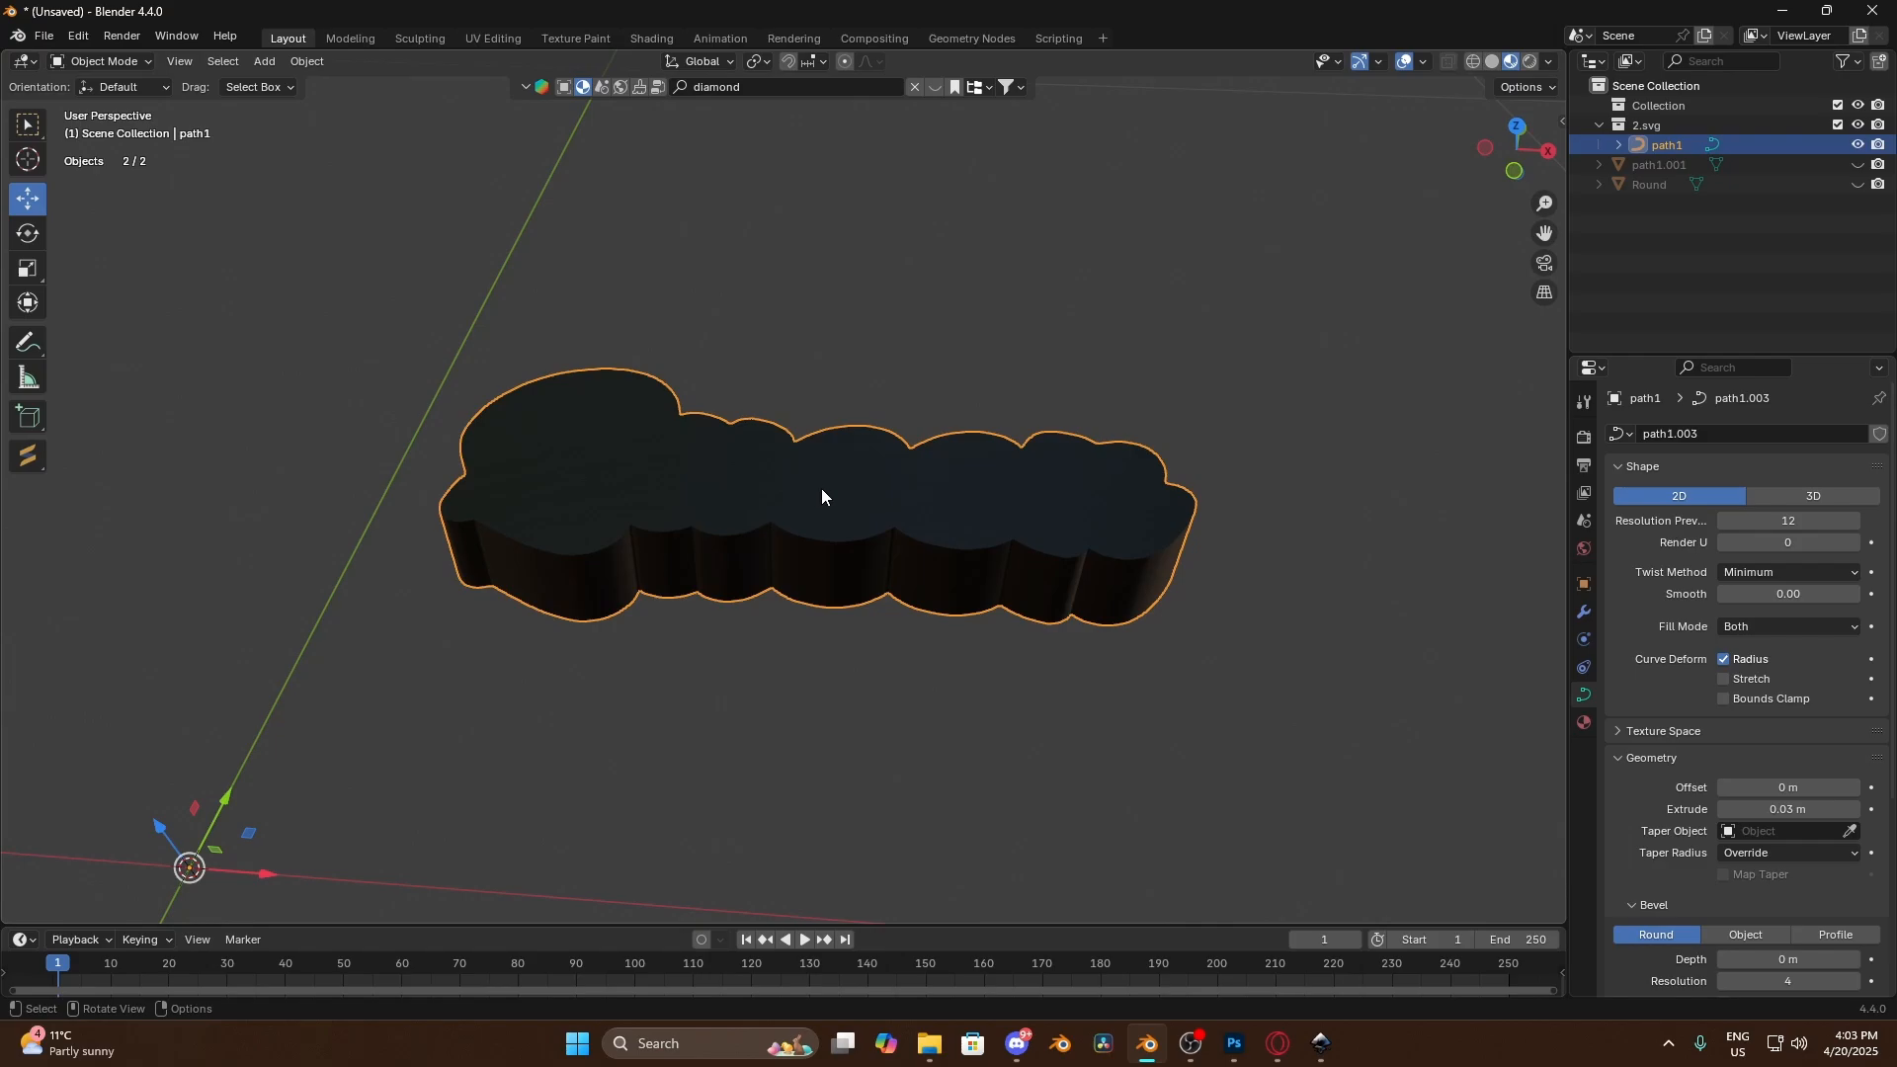
{"action": "right_click", "coordinate": [887, 494]}
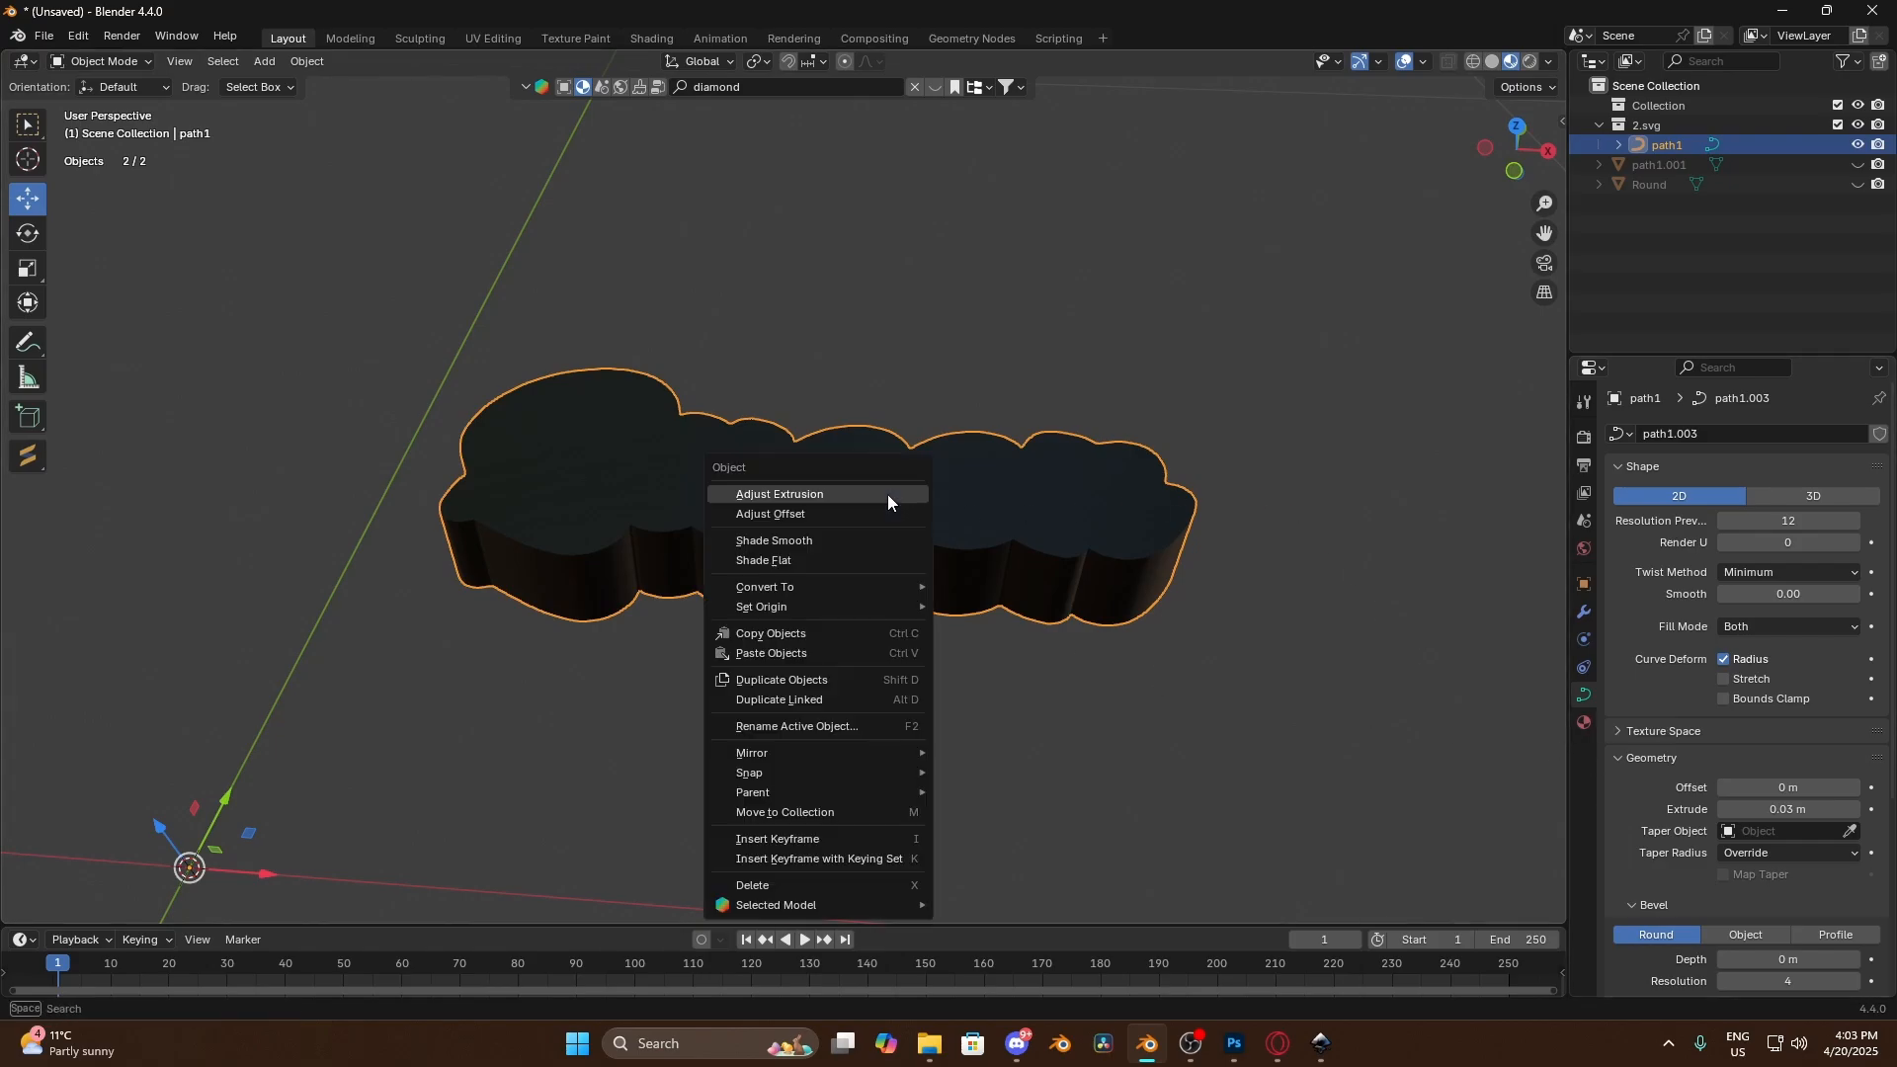
{"action": "right_click", "coordinate": [871, 506]}
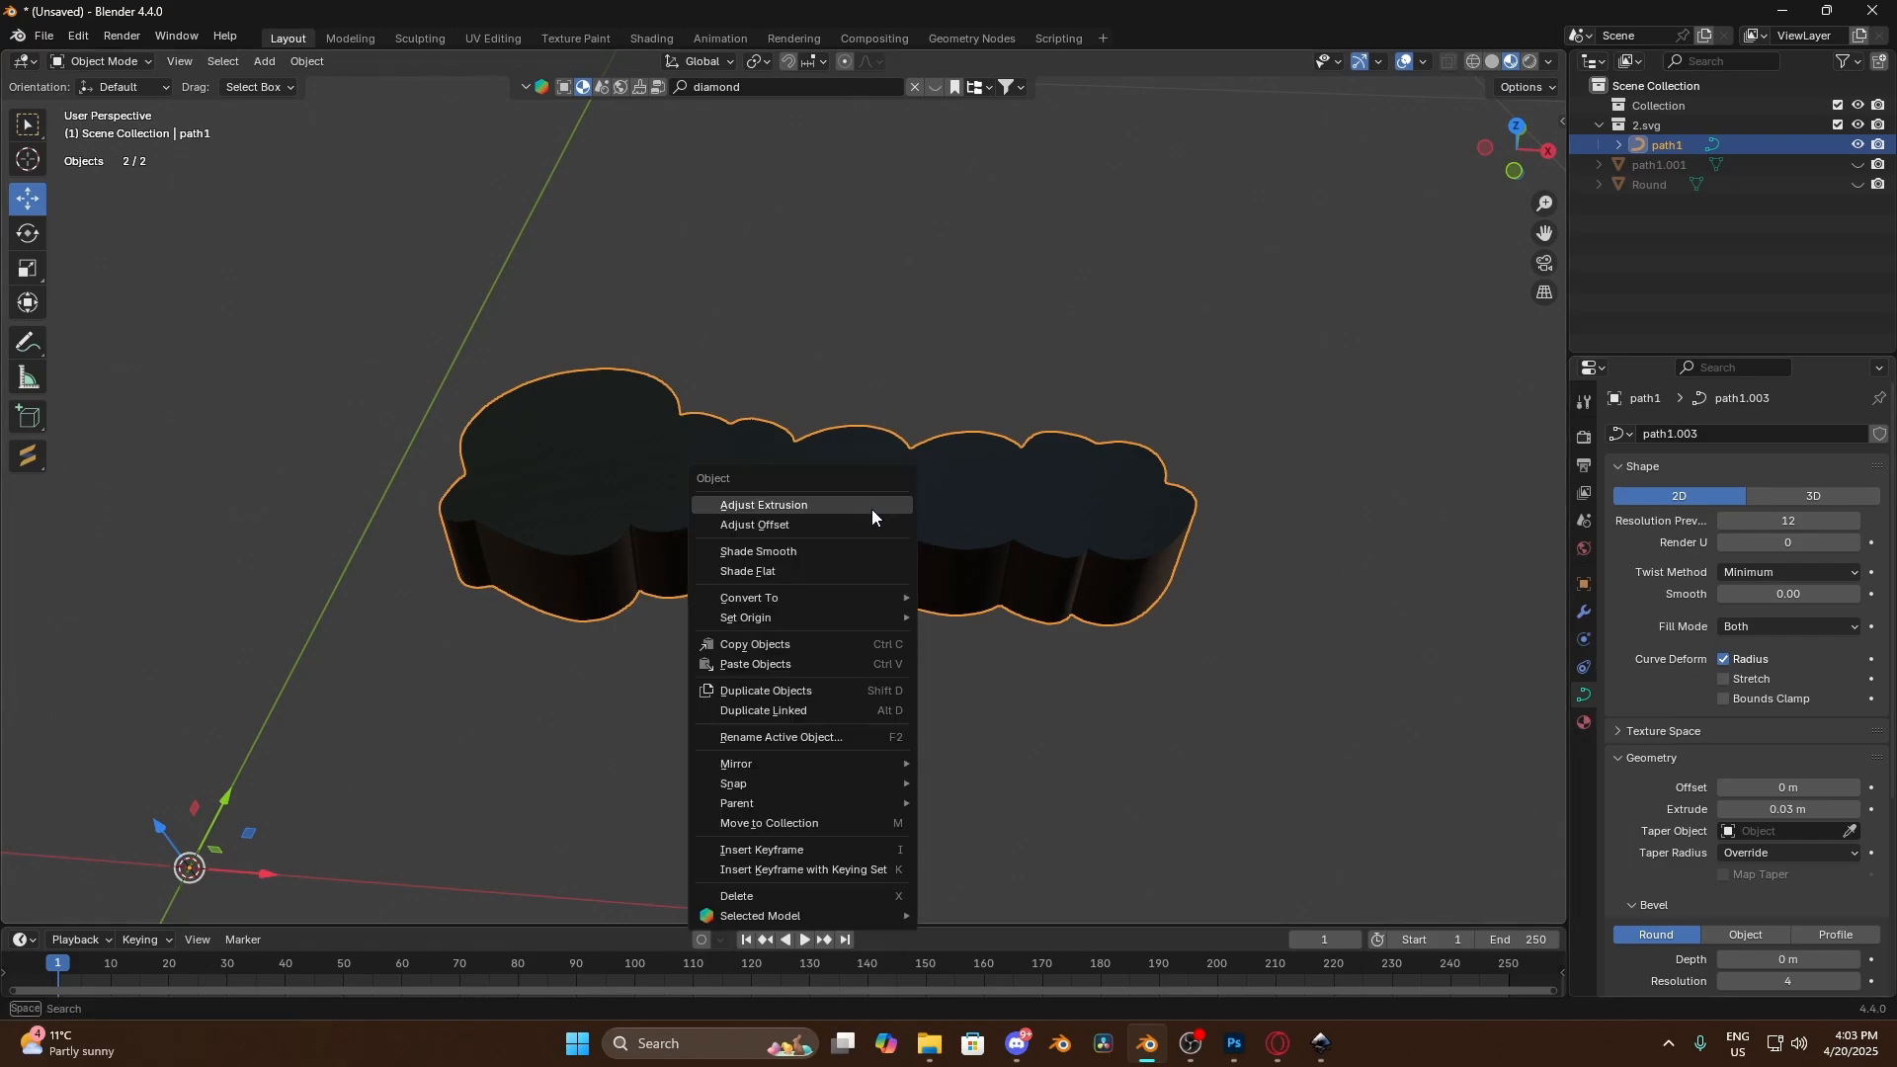
{"action": "mouse_move", "coordinate": [810, 618]}
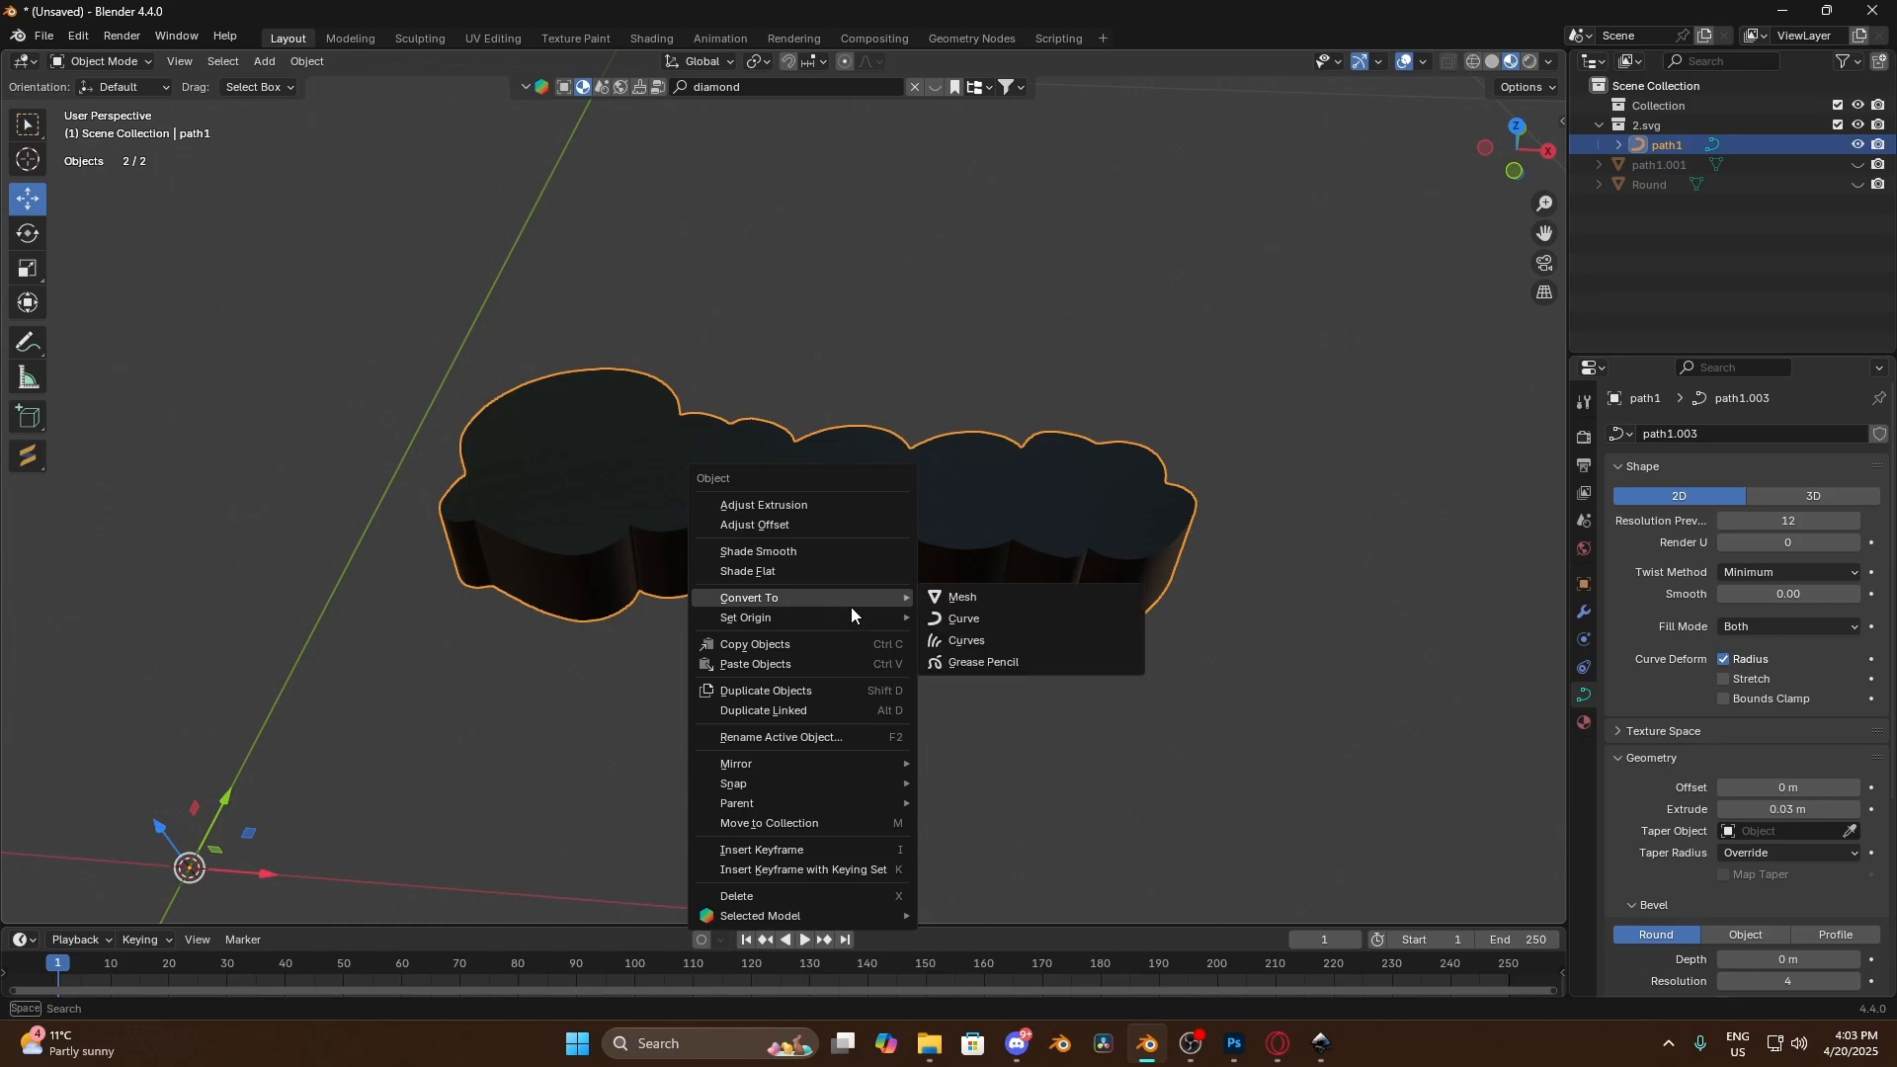
{"action": "left_click", "coordinate": [1046, 595]}
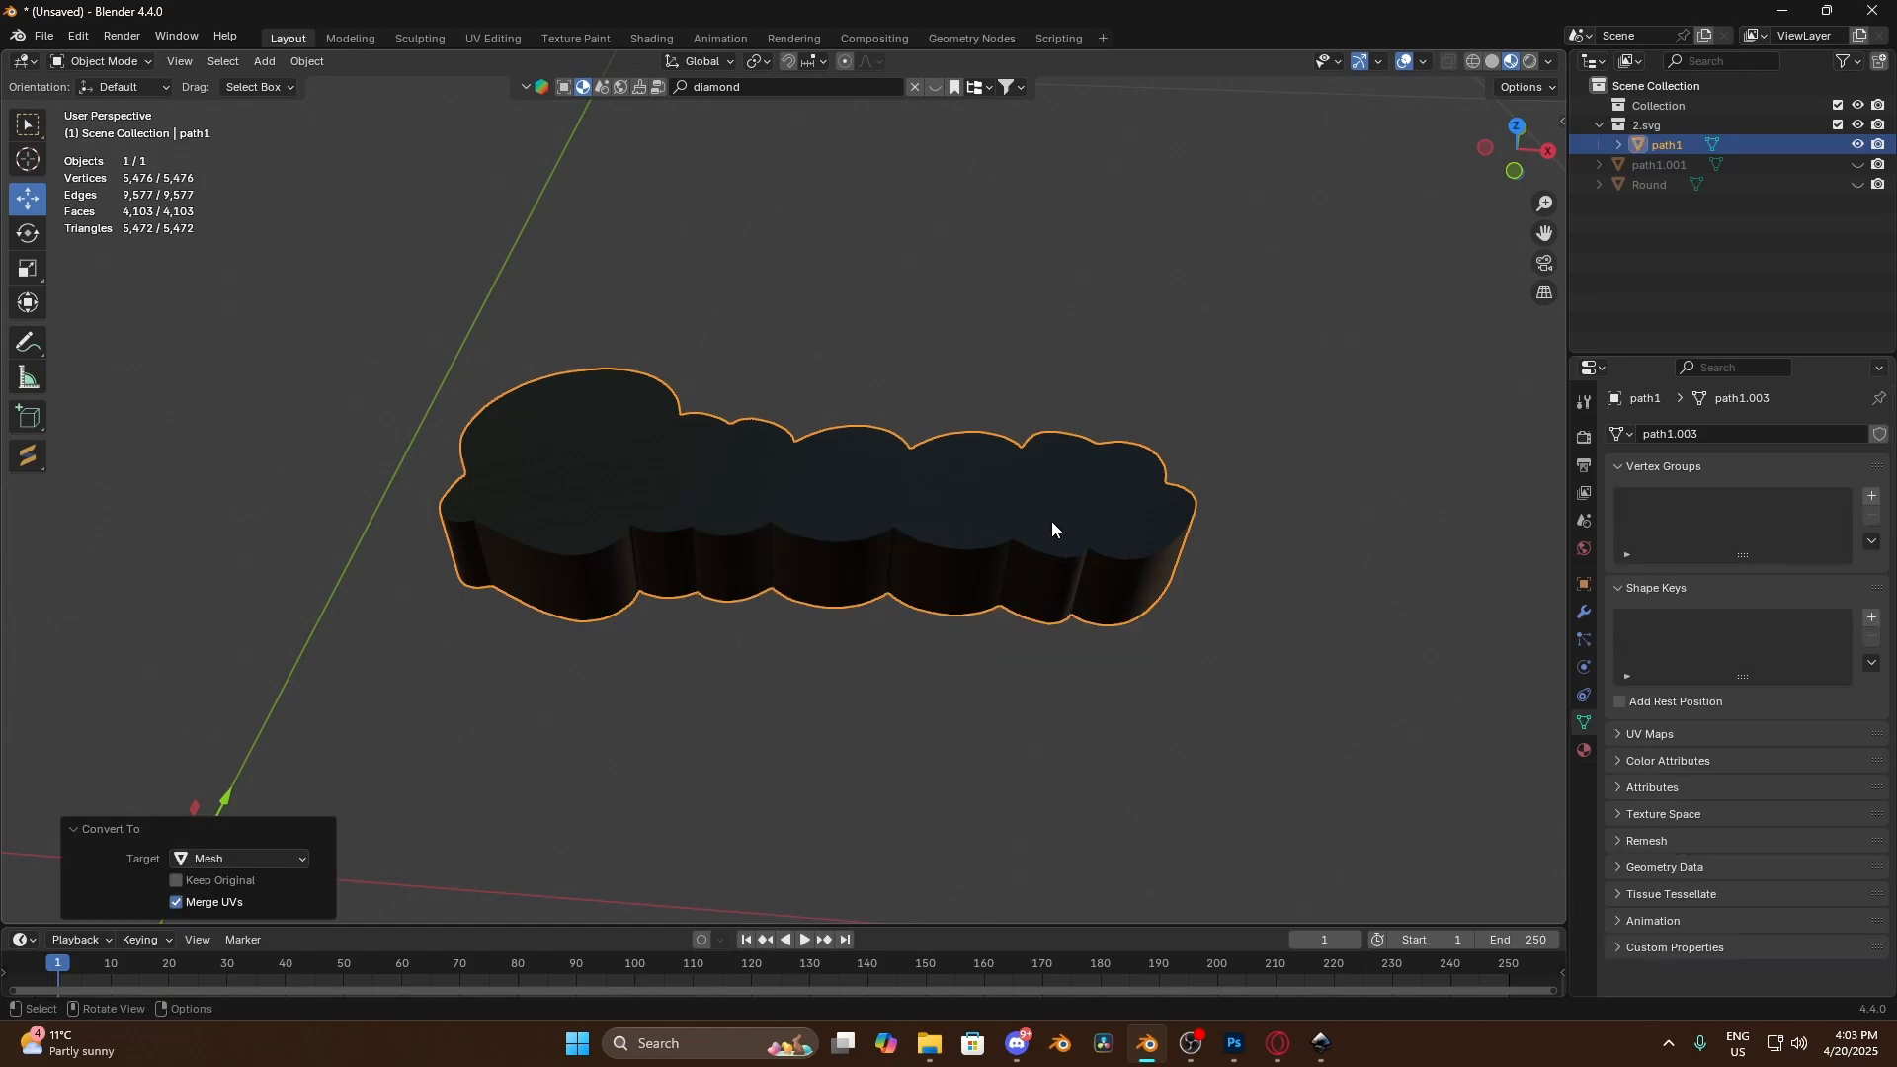
Check path1's mesh in Edit Mode and remove its SVGMat.002 material slot in Object Mode
{"action": "key", "text": "Tab"}
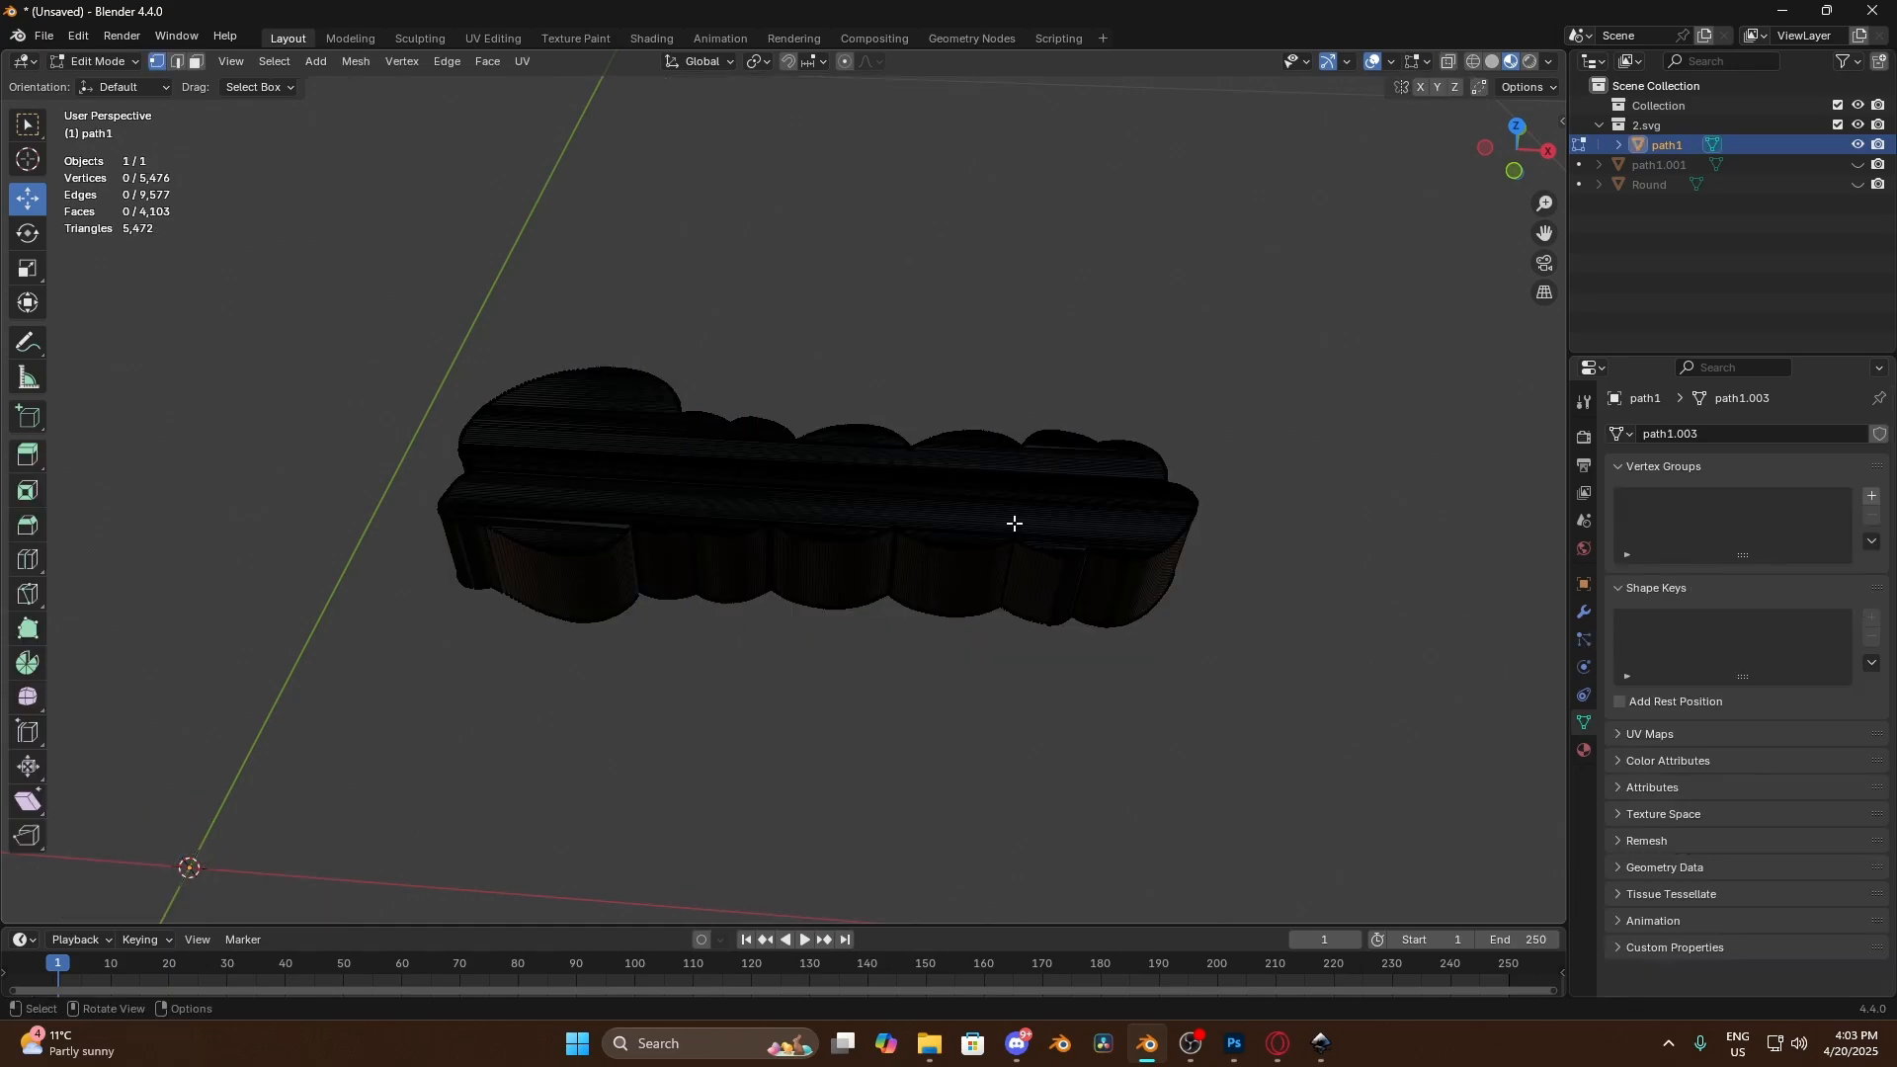
{"action": "scroll", "coordinate": [1015, 524], "scroll_direction": "up", "scroll_amount": 2}
{"action": "scroll", "coordinate": [1014, 524], "scroll_direction": "up", "scroll_amount": 4}
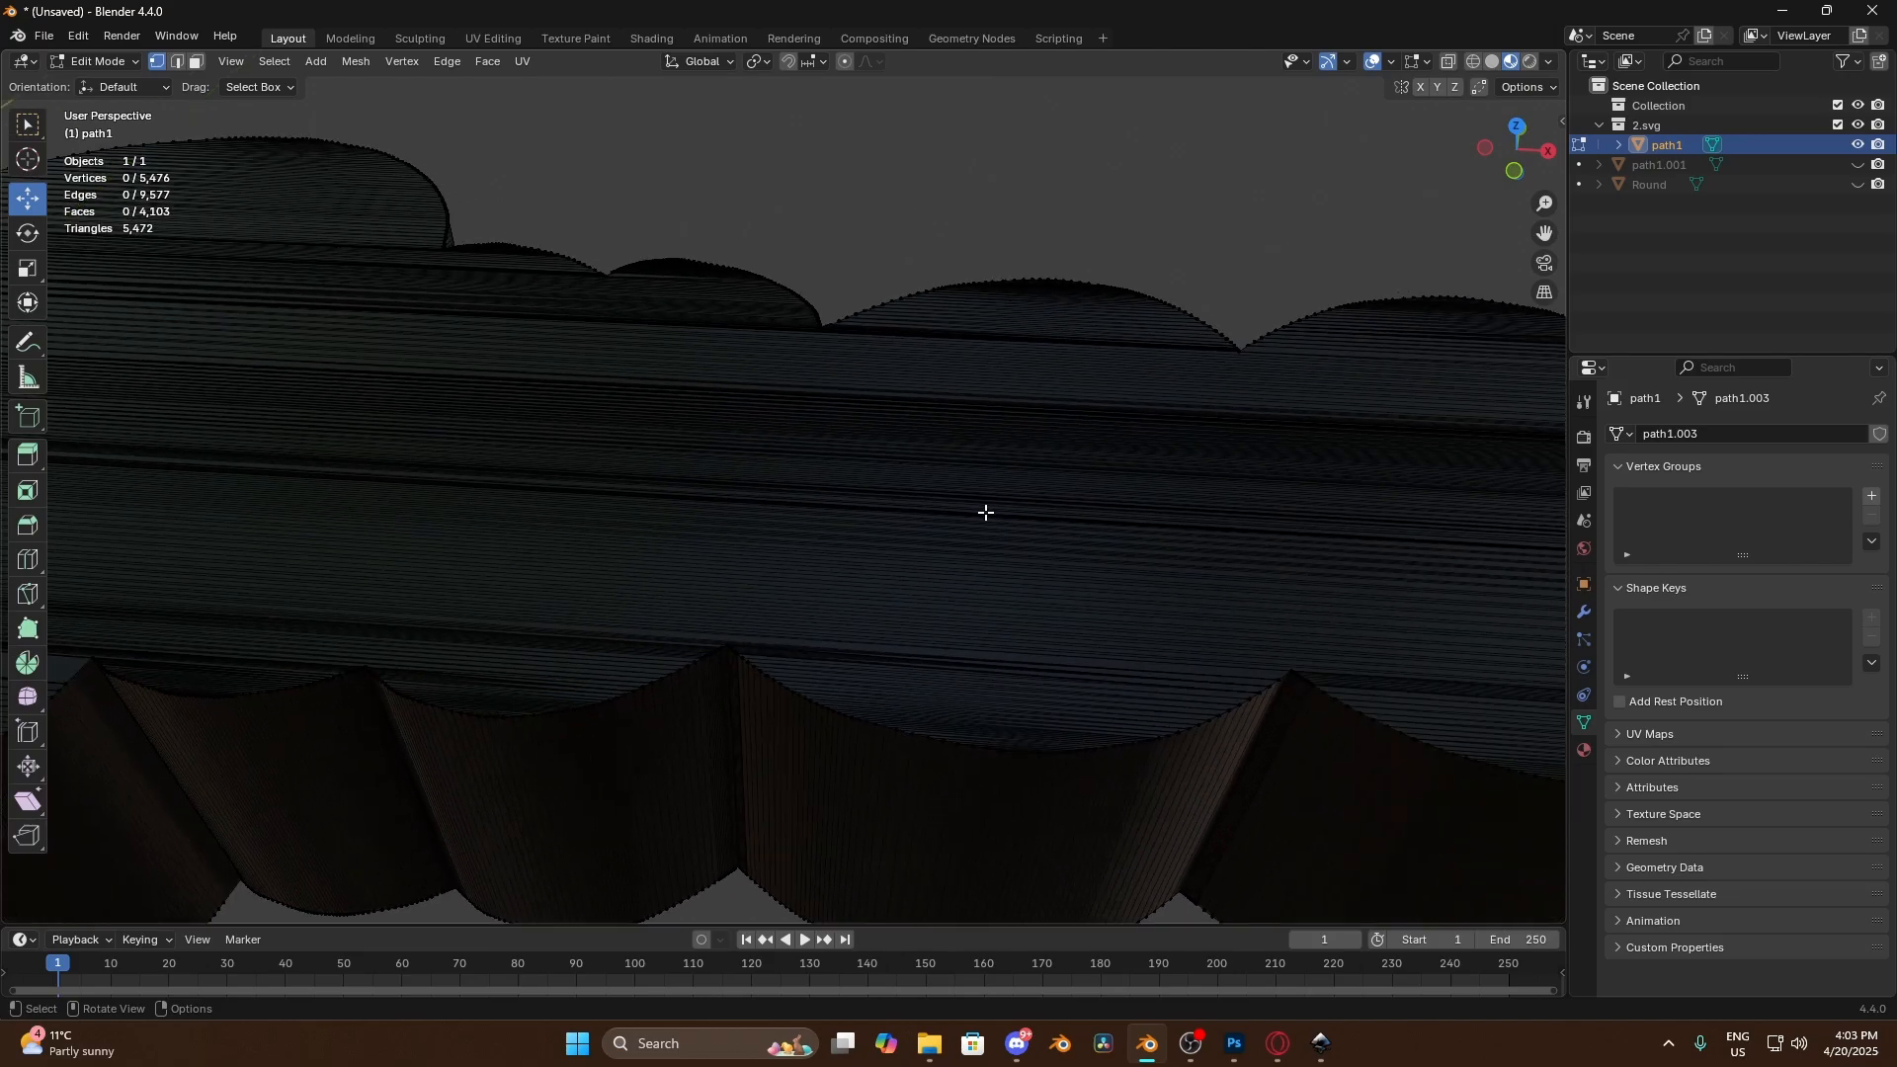
{"action": "middle_click_drag", "start_coordinate": [987, 513], "coordinate": [1354, 745]}
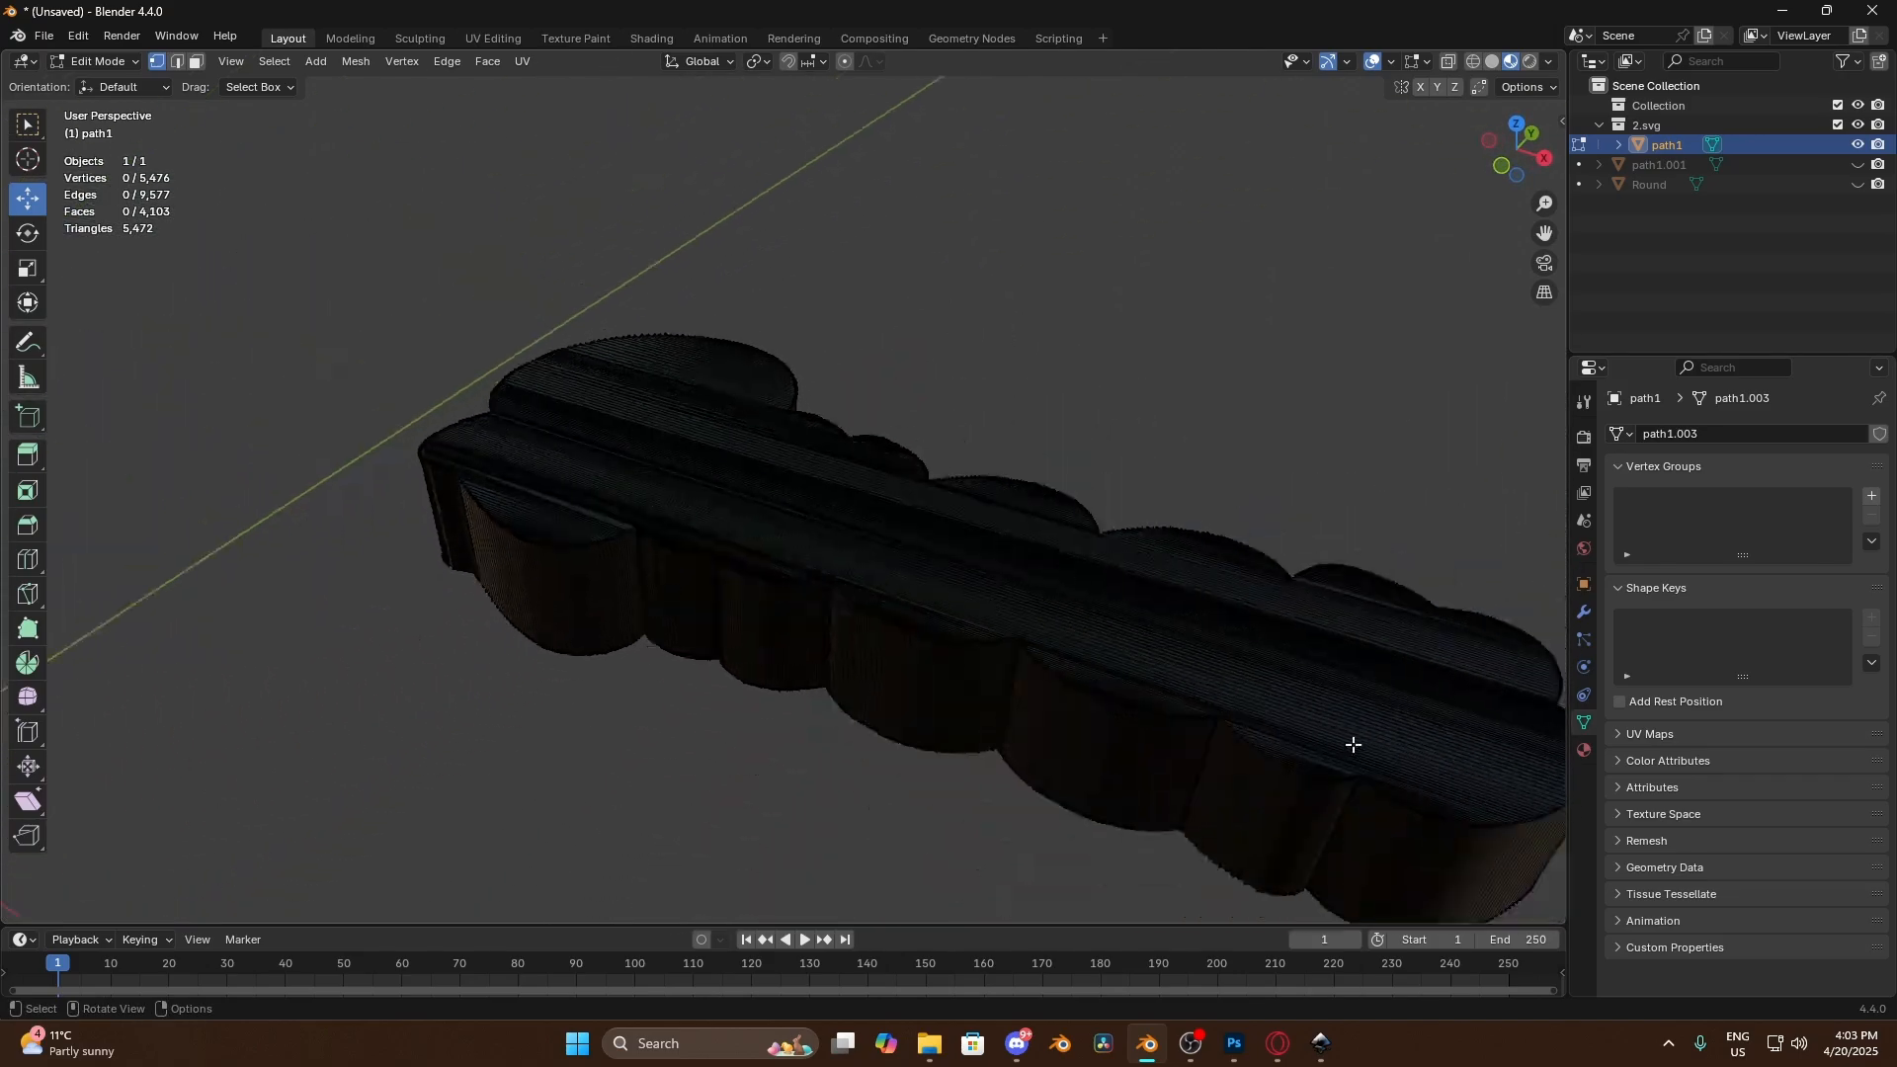
{"action": "left_click", "coordinate": [1583, 750]}
{"action": "left_click", "coordinate": [1880, 453]}
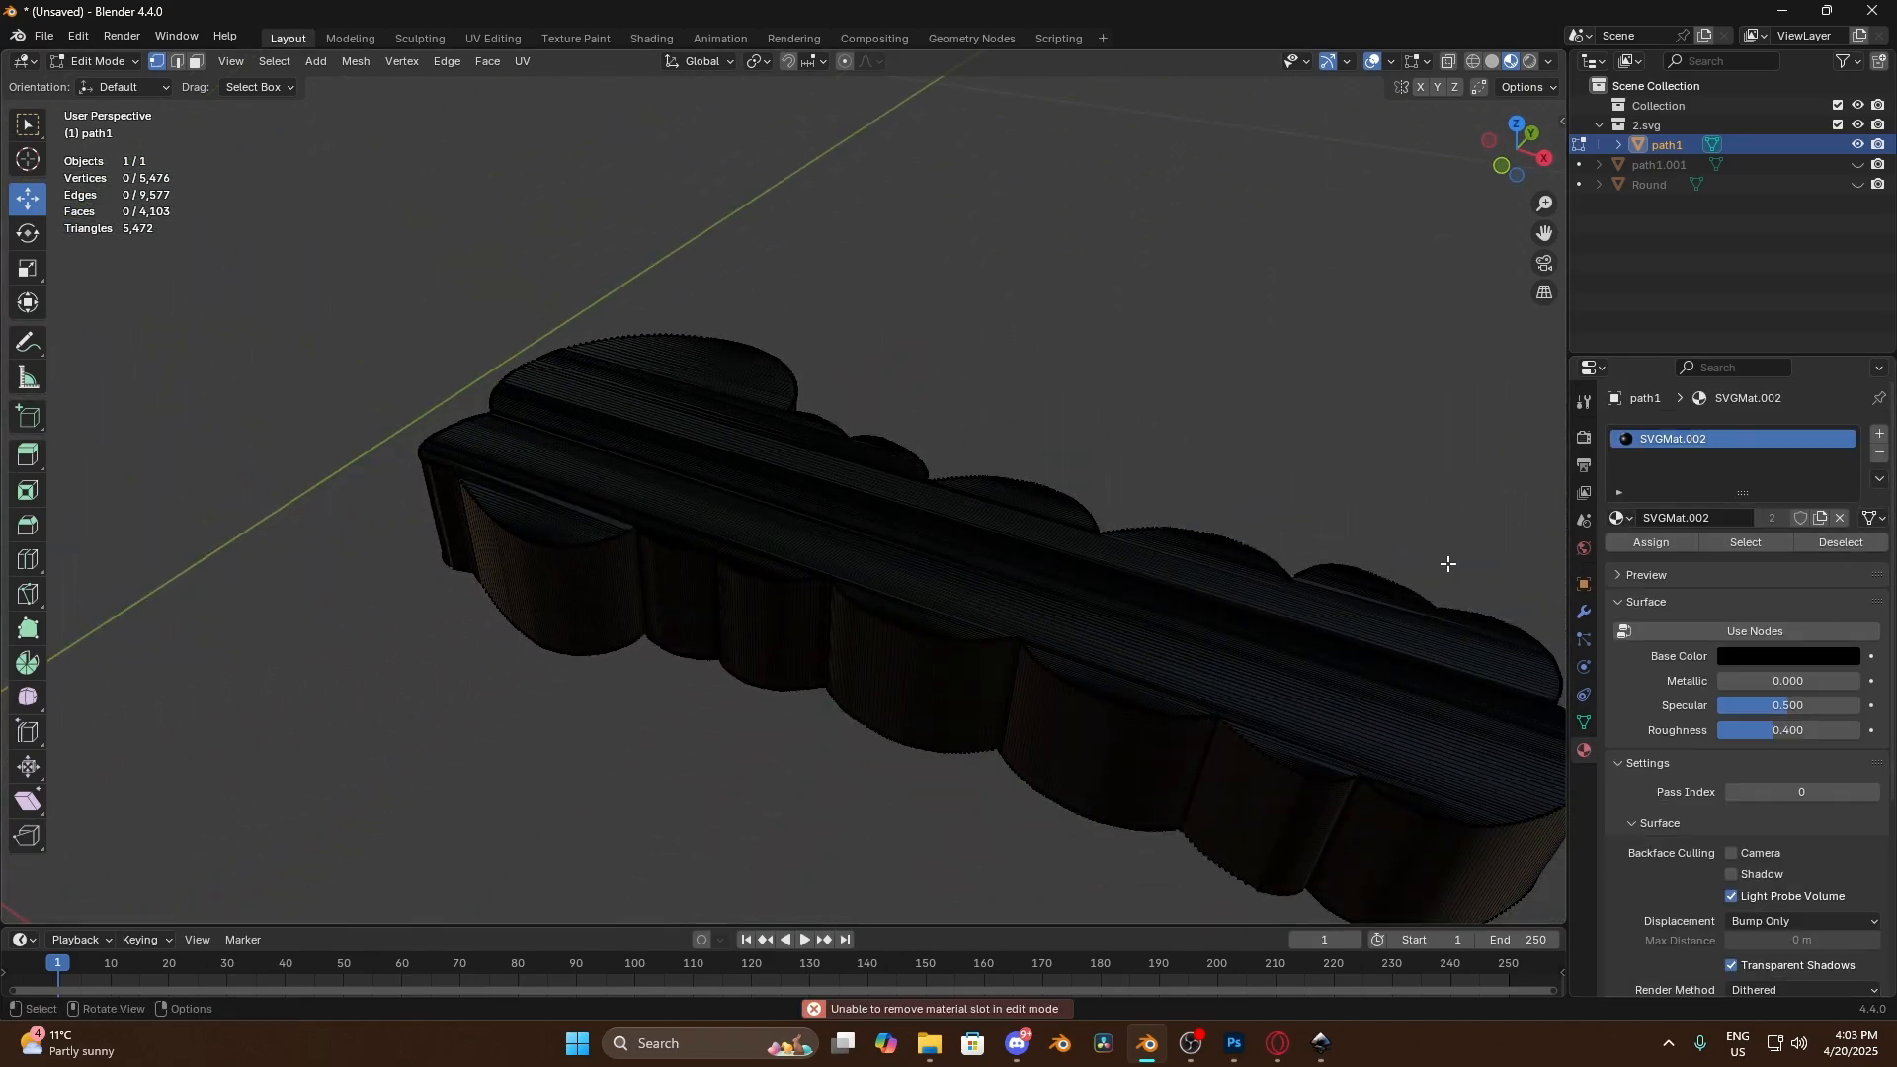
{"action": "key", "text": "Tab"}
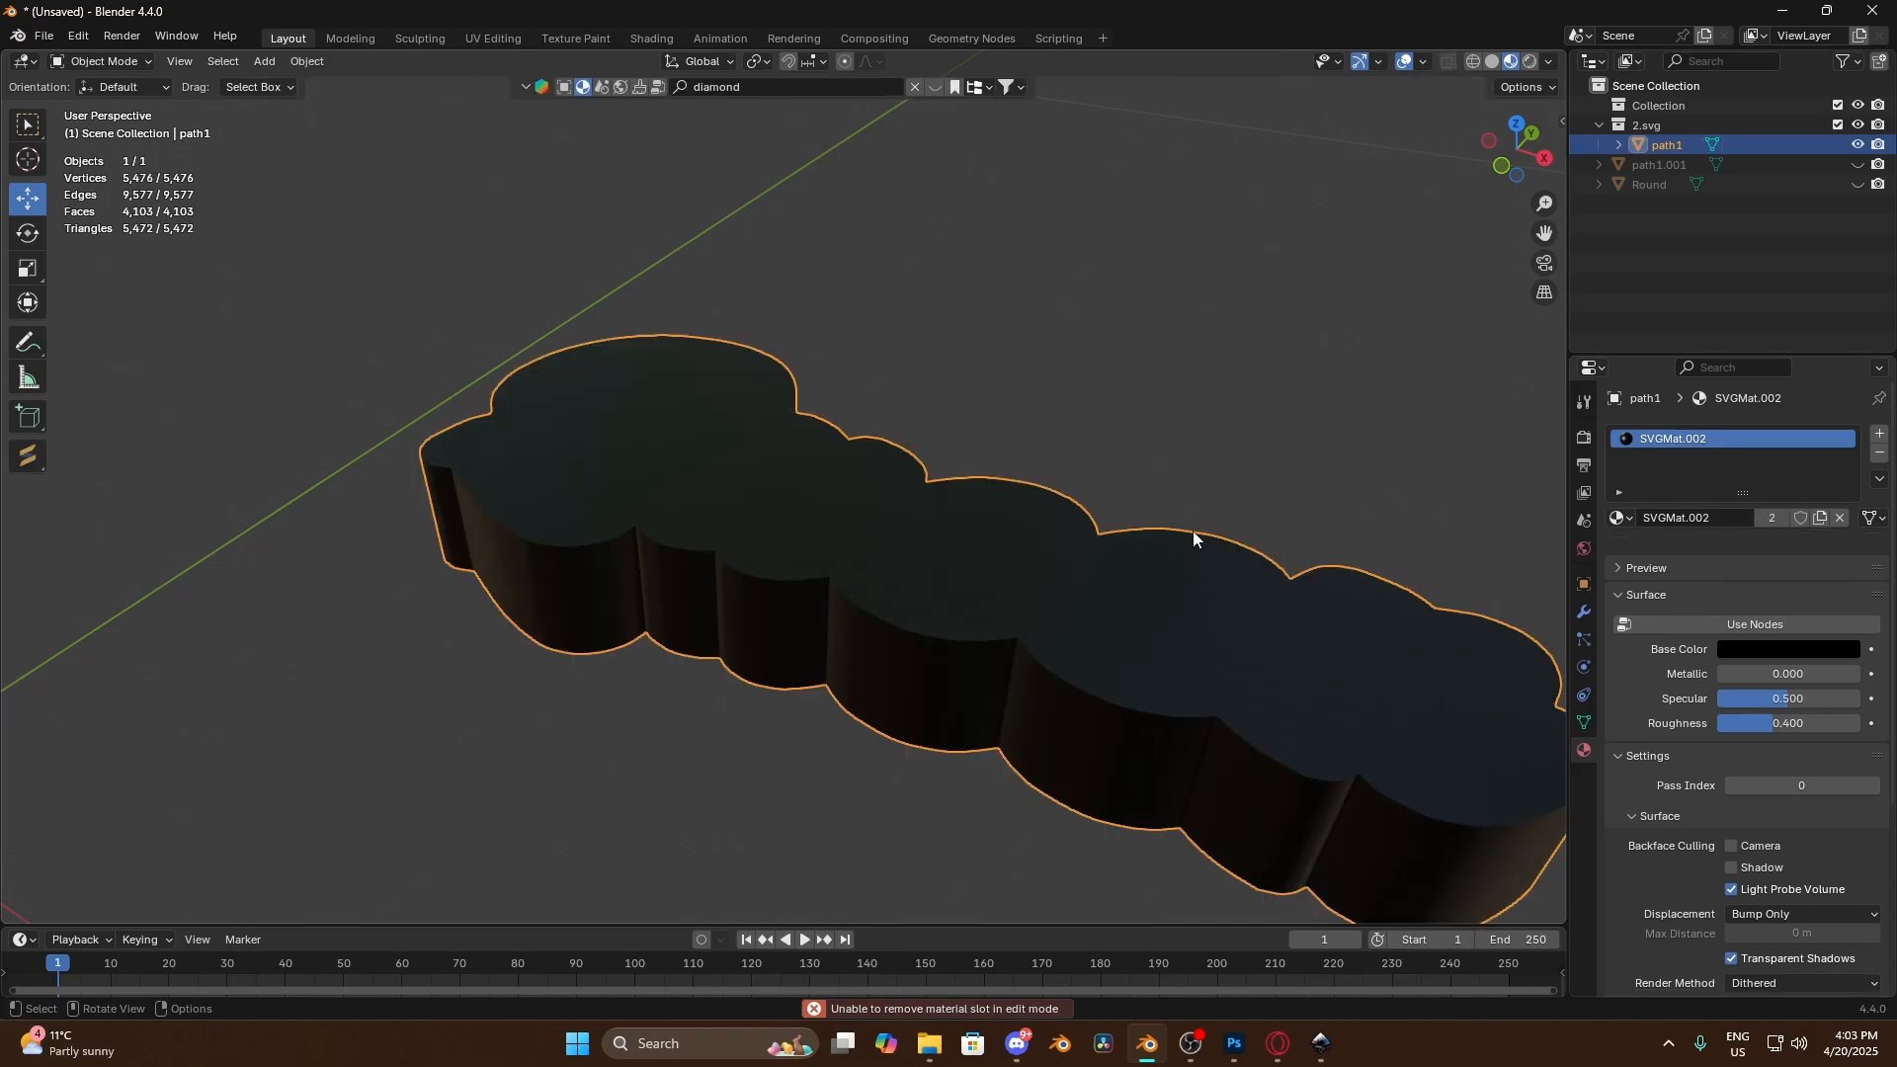
{"action": "left_click", "coordinate": [1880, 453]}
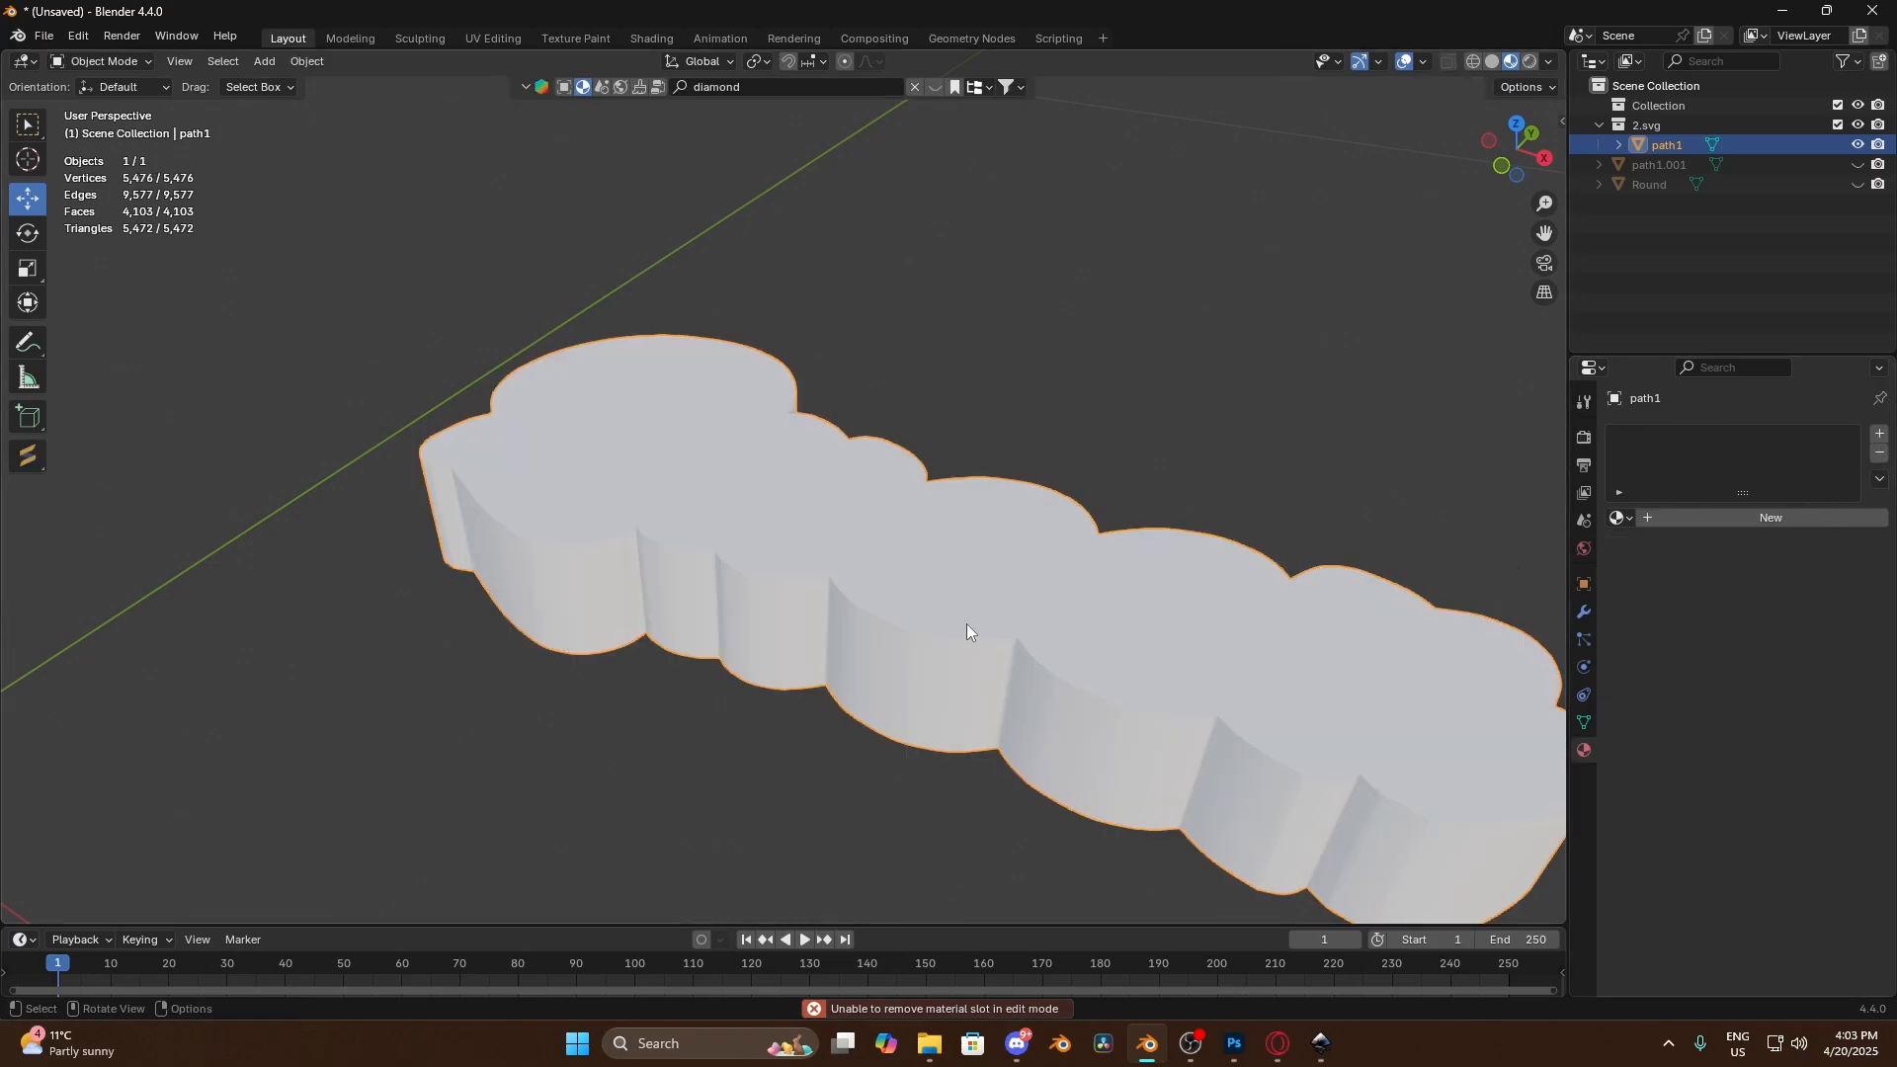
Select the complete upper outer edge loop of path1 in edge select mode
{"action": "scroll", "coordinate": [948, 620], "scroll_direction": "up", "scroll_amount": 2}
{"action": "key", "text": "Tab"}
{"action": "scroll", "coordinate": [914, 624], "scroll_direction": "up", "scroll_amount": 4}
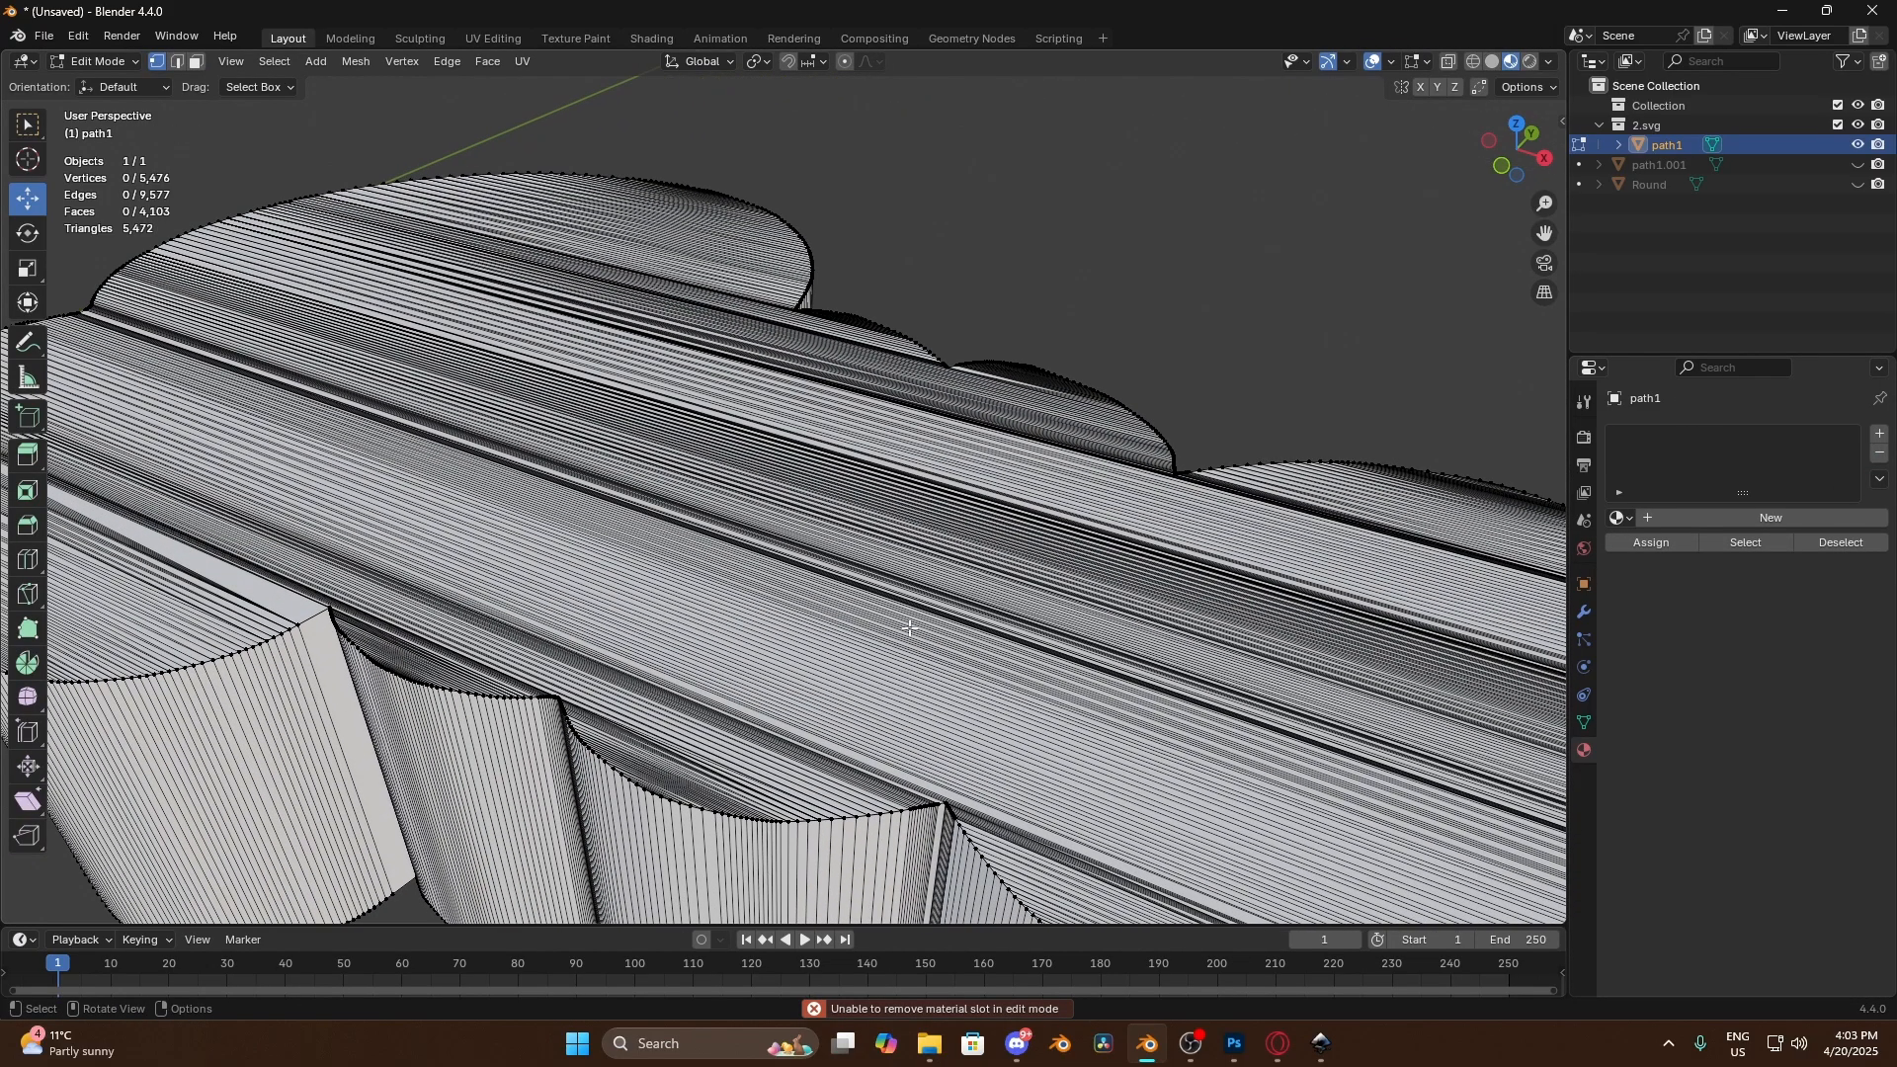
{"action": "left_click_drag", "start_coordinate": [1551, 223], "coordinate": [1551, 287]}
{"action": "middle_click_drag", "start_coordinate": [1102, 371], "coordinate": [1428, 418], "text": "shift"}
{"action": "scroll", "coordinate": [1007, 483], "scroll_direction": "up", "scroll_amount": 2}
{"action": "scroll", "coordinate": [1006, 483], "scroll_direction": "up", "scroll_amount": 1}
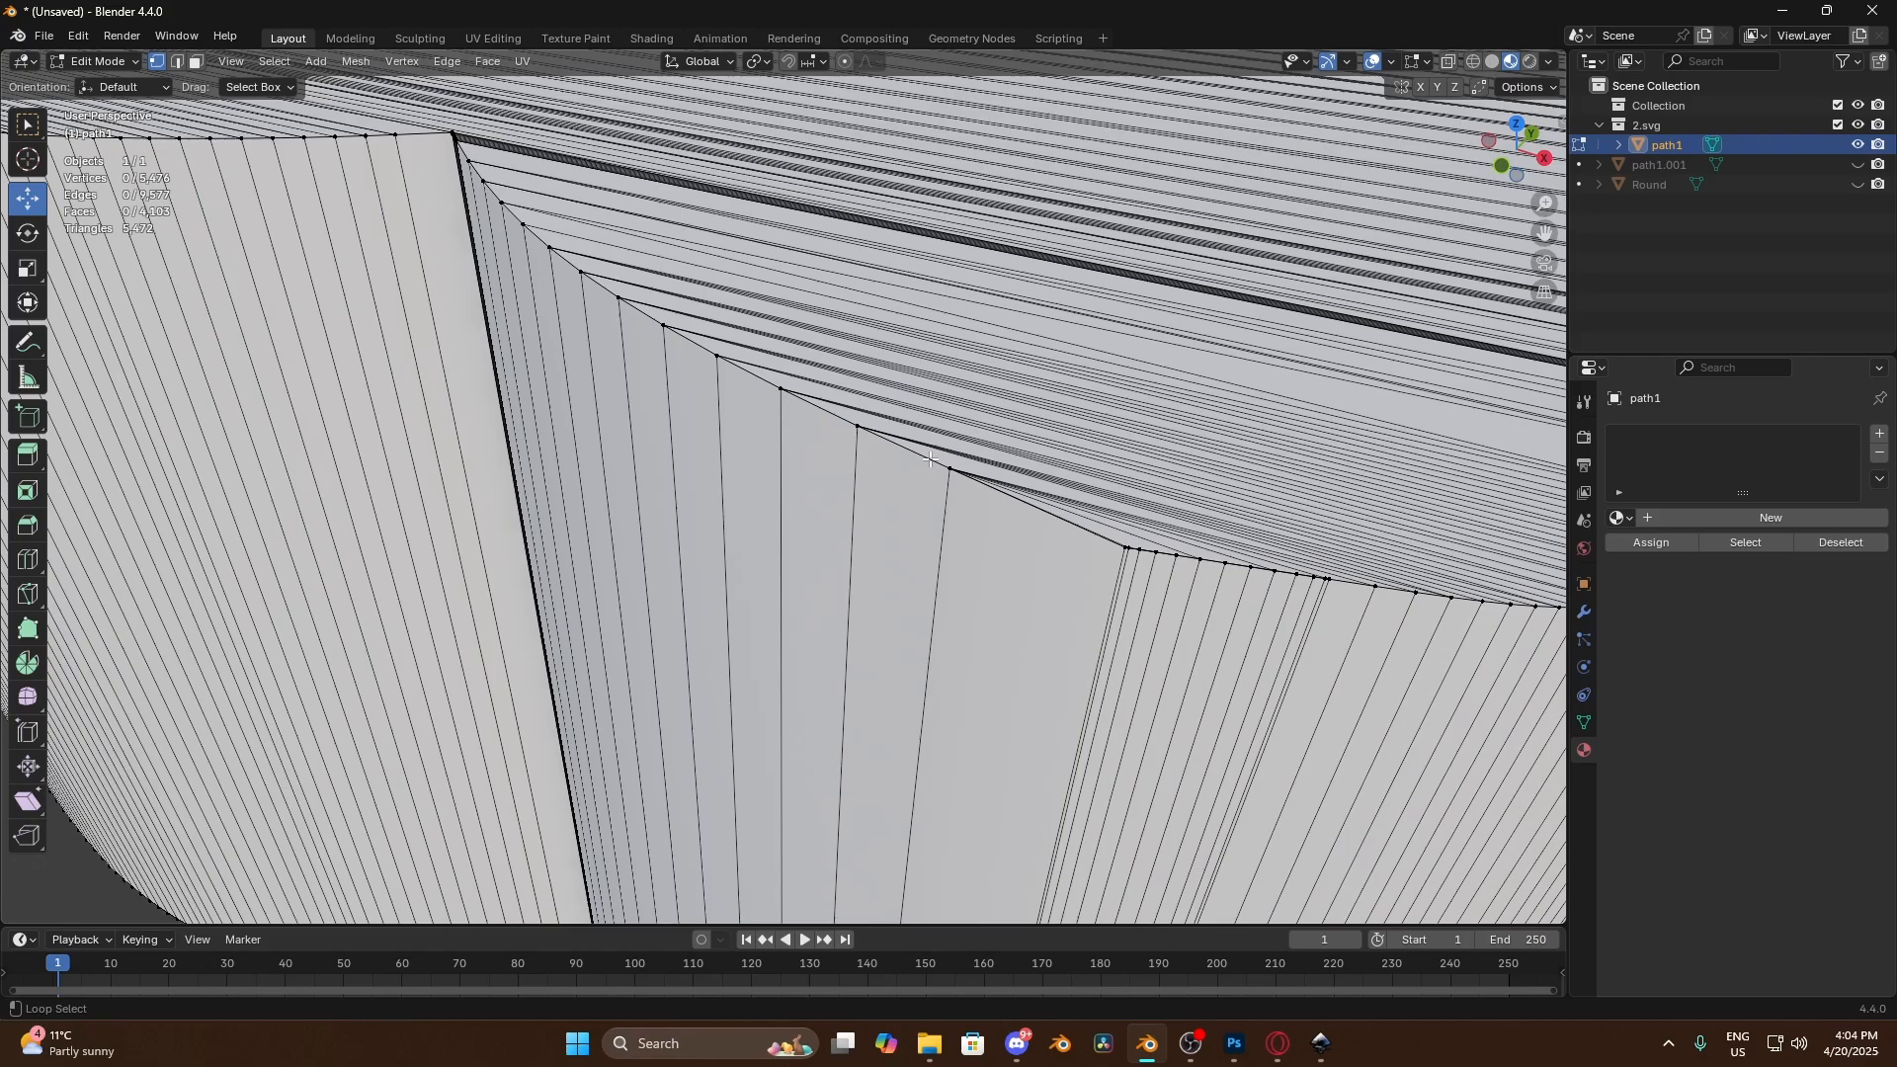
{"action": "key", "text": "alt+shift"}
{"action": "left_click", "coordinate": [178, 62]}
{"action": "left_click", "coordinate": [915, 451], "text": "alt"}
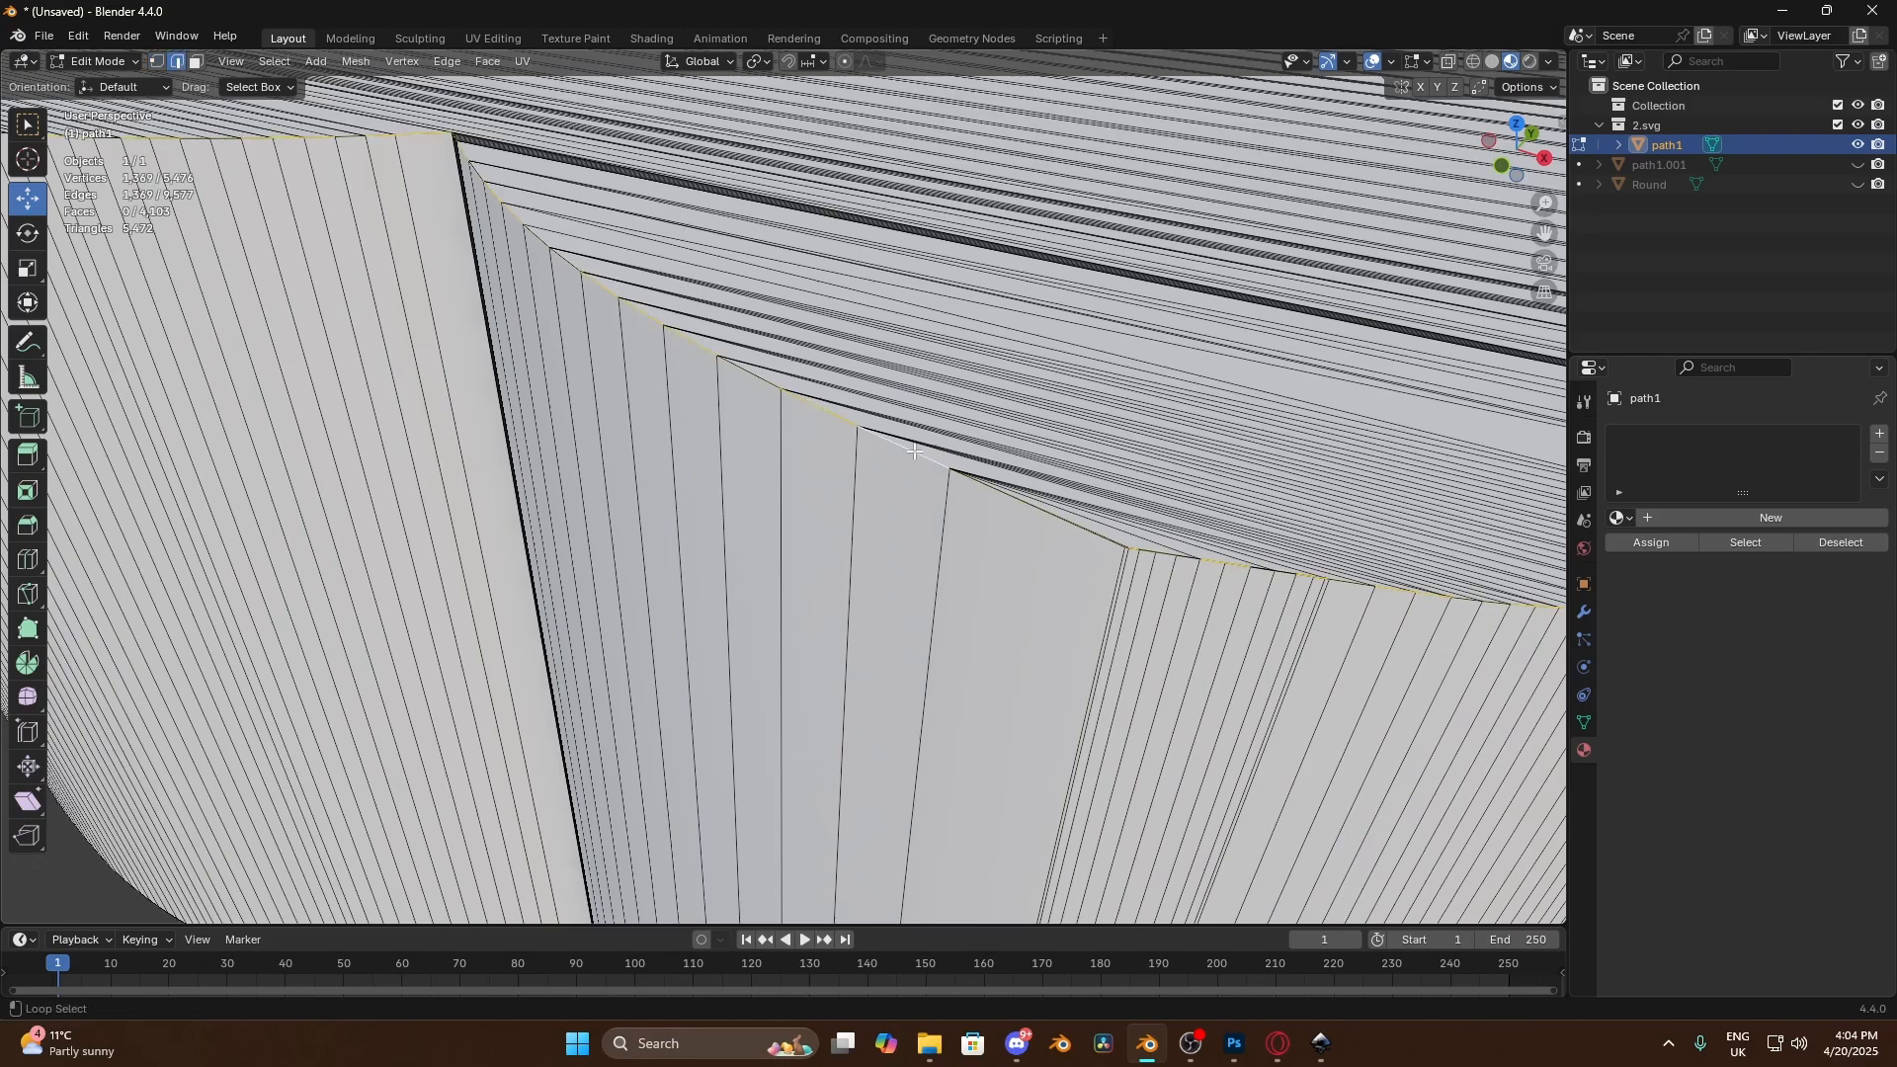
{"action": "middle_click_drag", "start_coordinate": [915, 452], "coordinate": [1044, 499]}
{"action": "scroll", "coordinate": [951, 581], "scroll_direction": "down", "scroll_amount": 5}
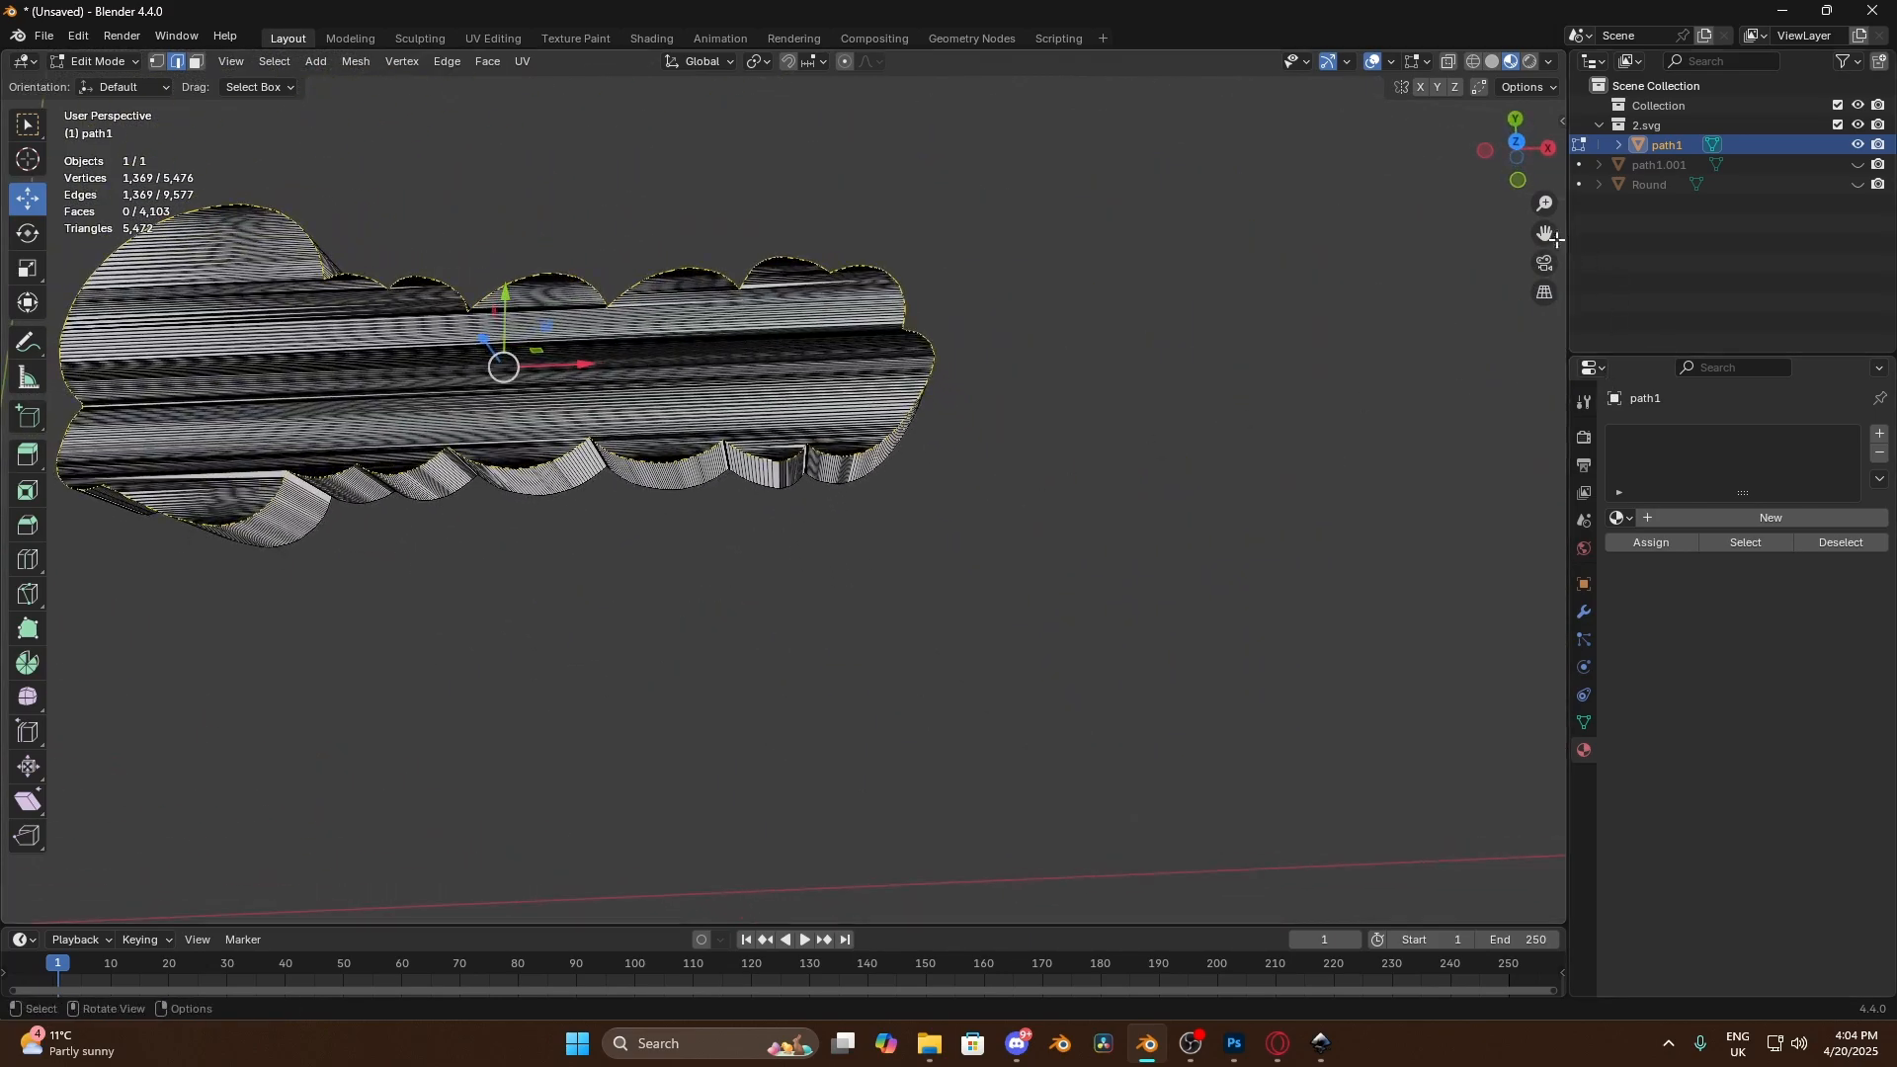
{"action": "left_click_drag", "start_coordinate": [1546, 234], "coordinate": [1881, 292]}
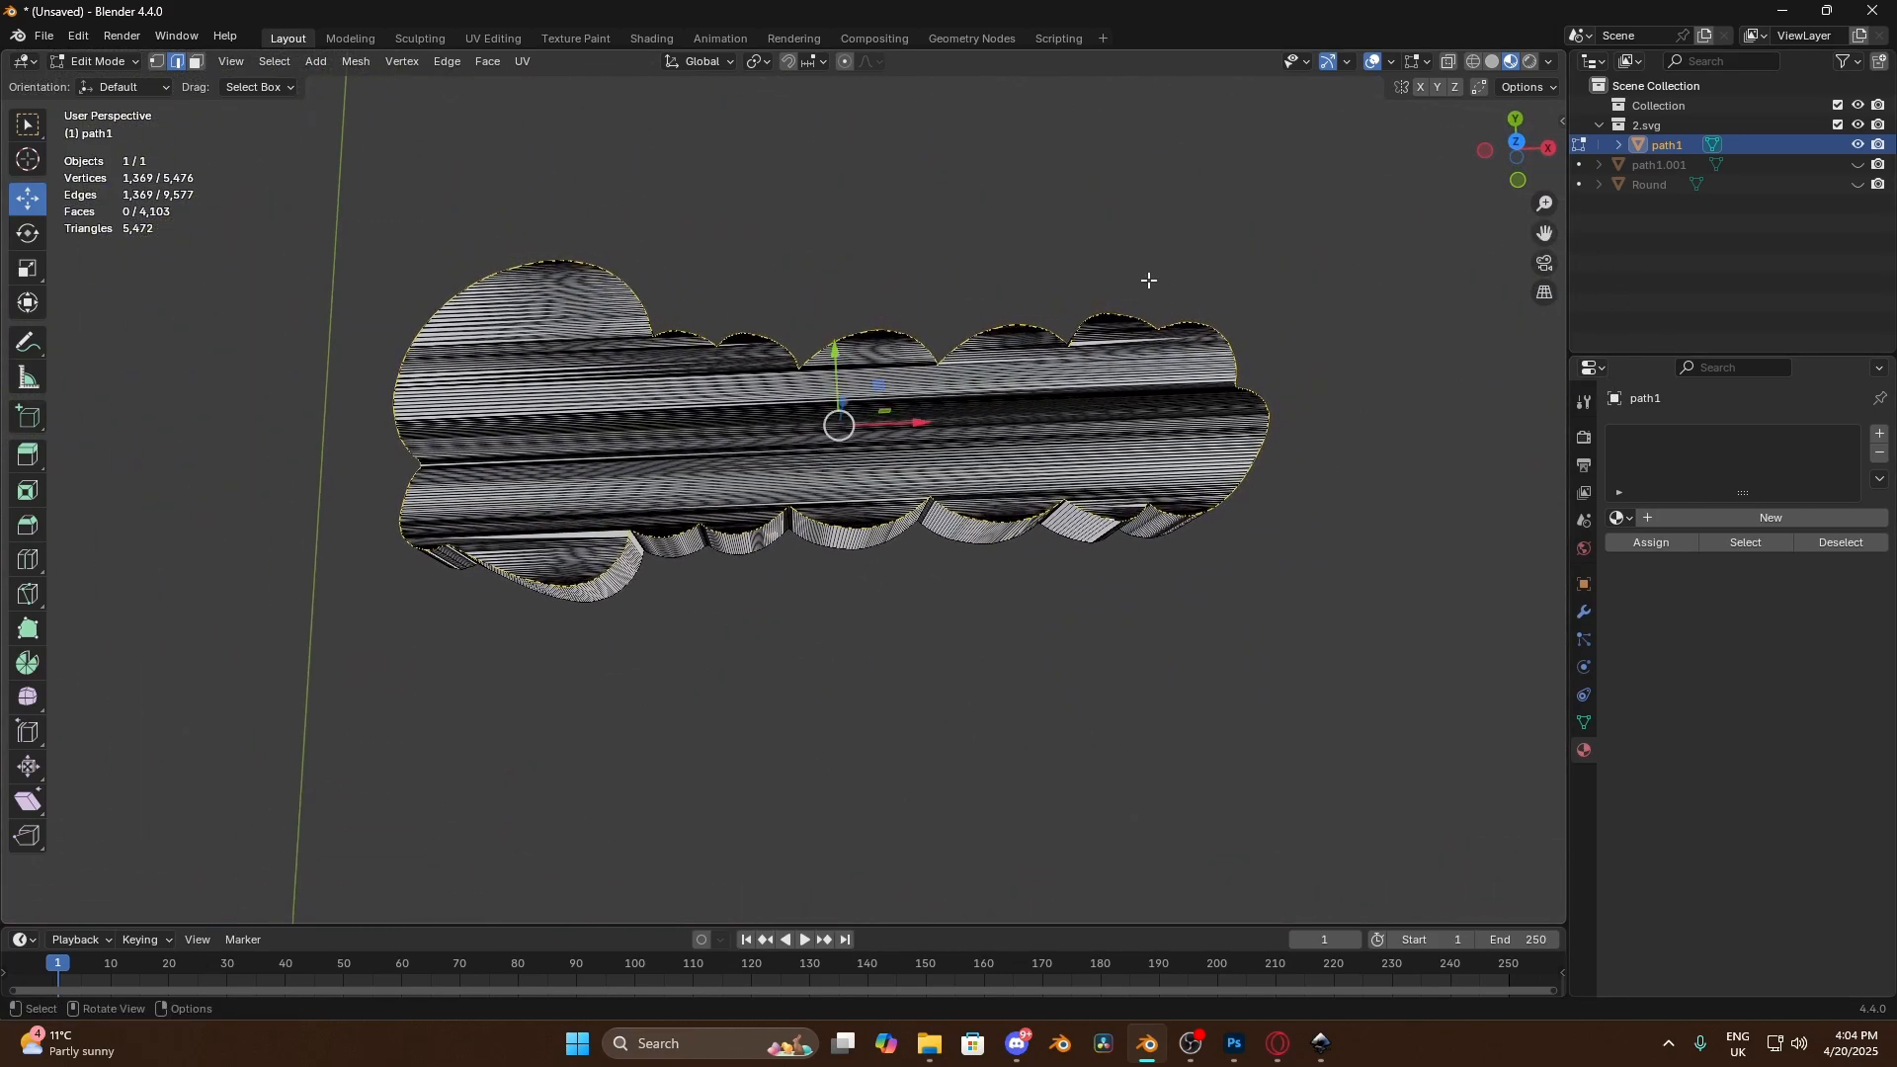
Duplicate the selected edge loop in place, separate the copy into its own object, and return to Object Mode
{"action": "key", "text": "p"}
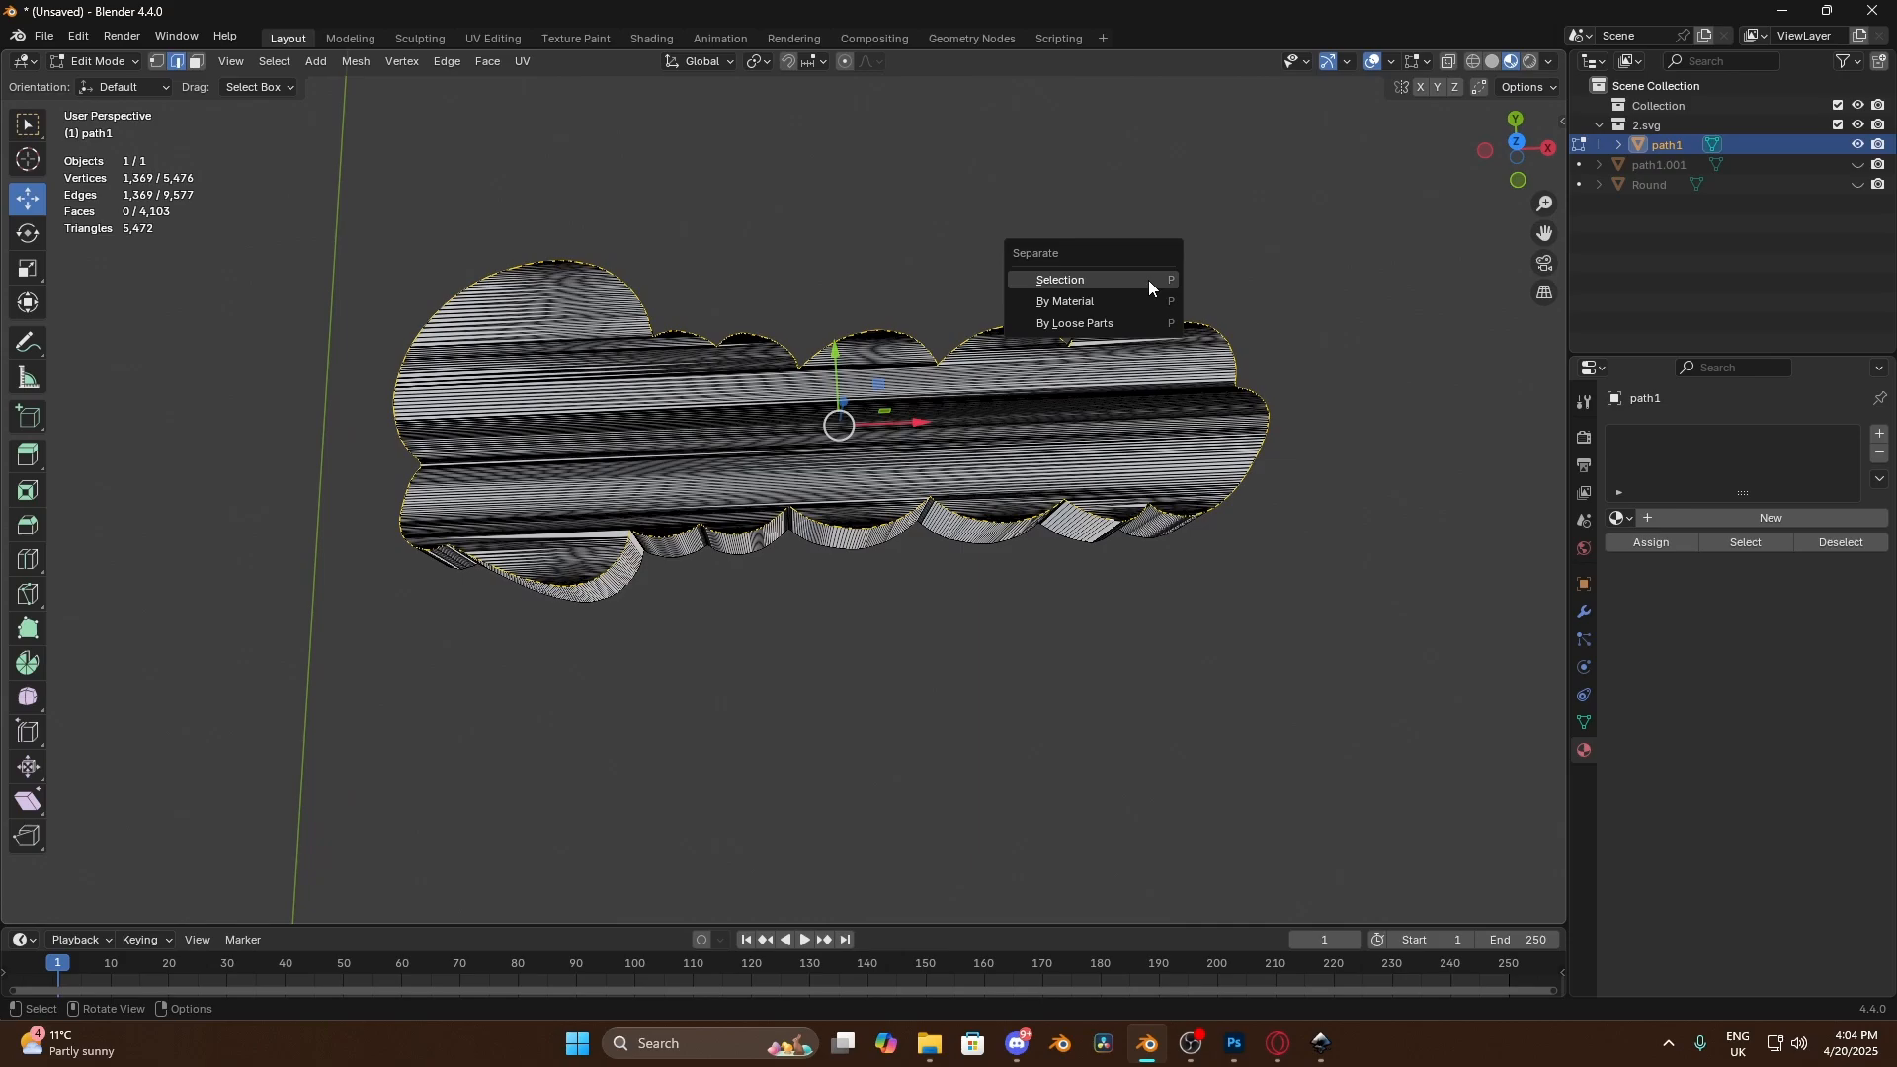
{"action": "key", "text": "Escape"}
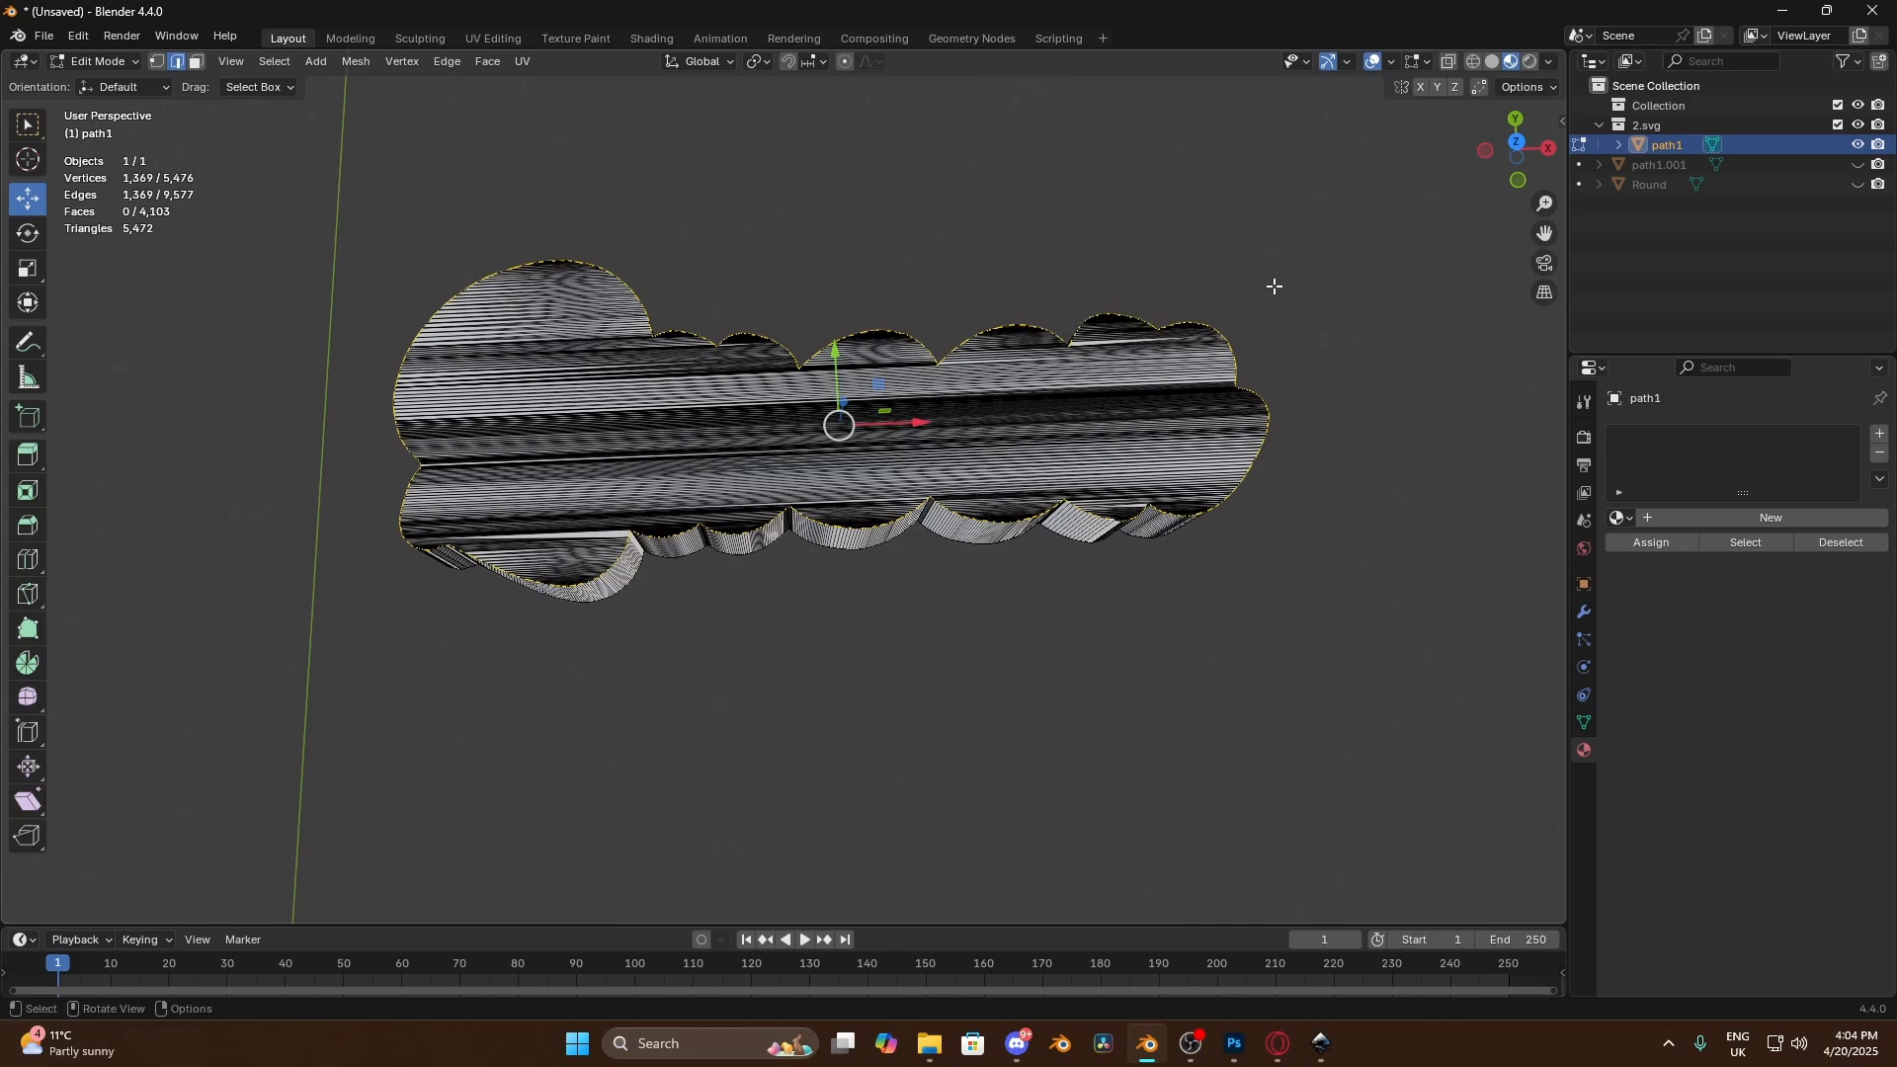
{"action": "key", "text": "shift+d"}
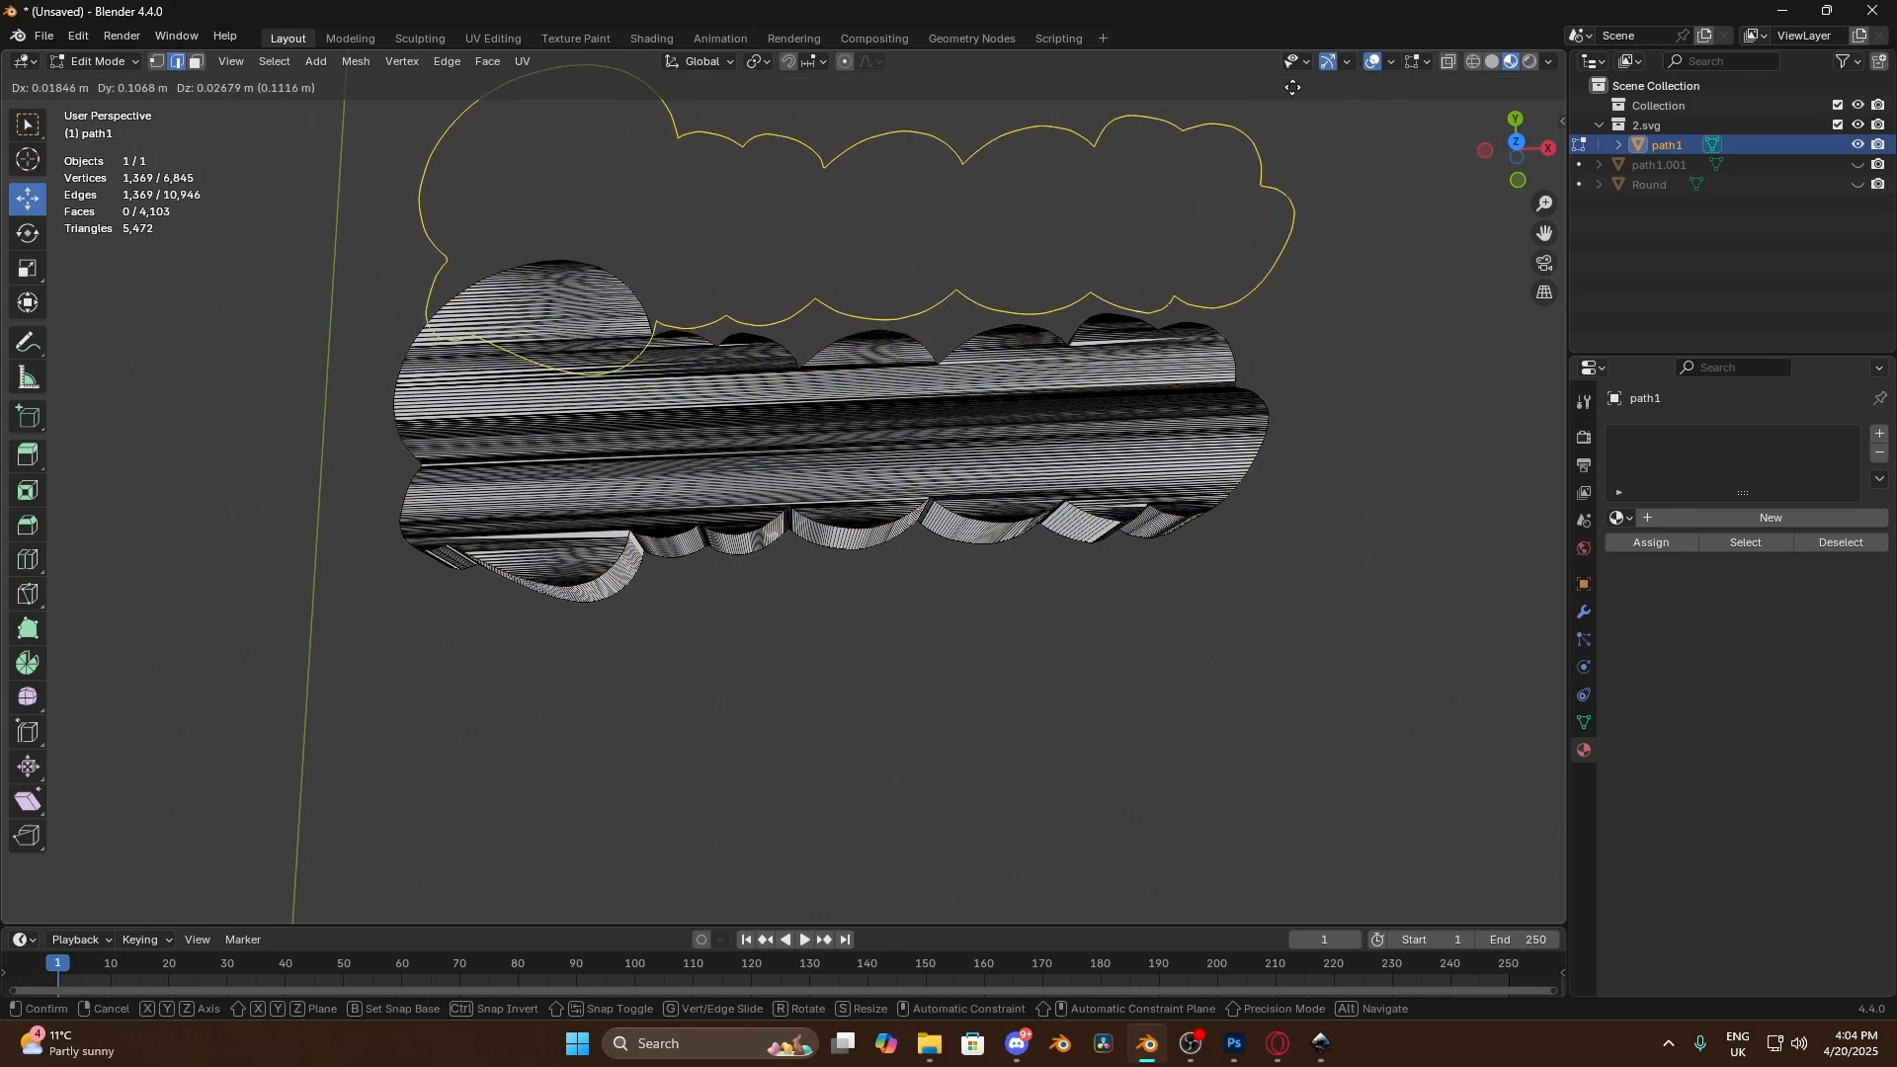
{"action": "right_click", "coordinate": [1315, 160]}
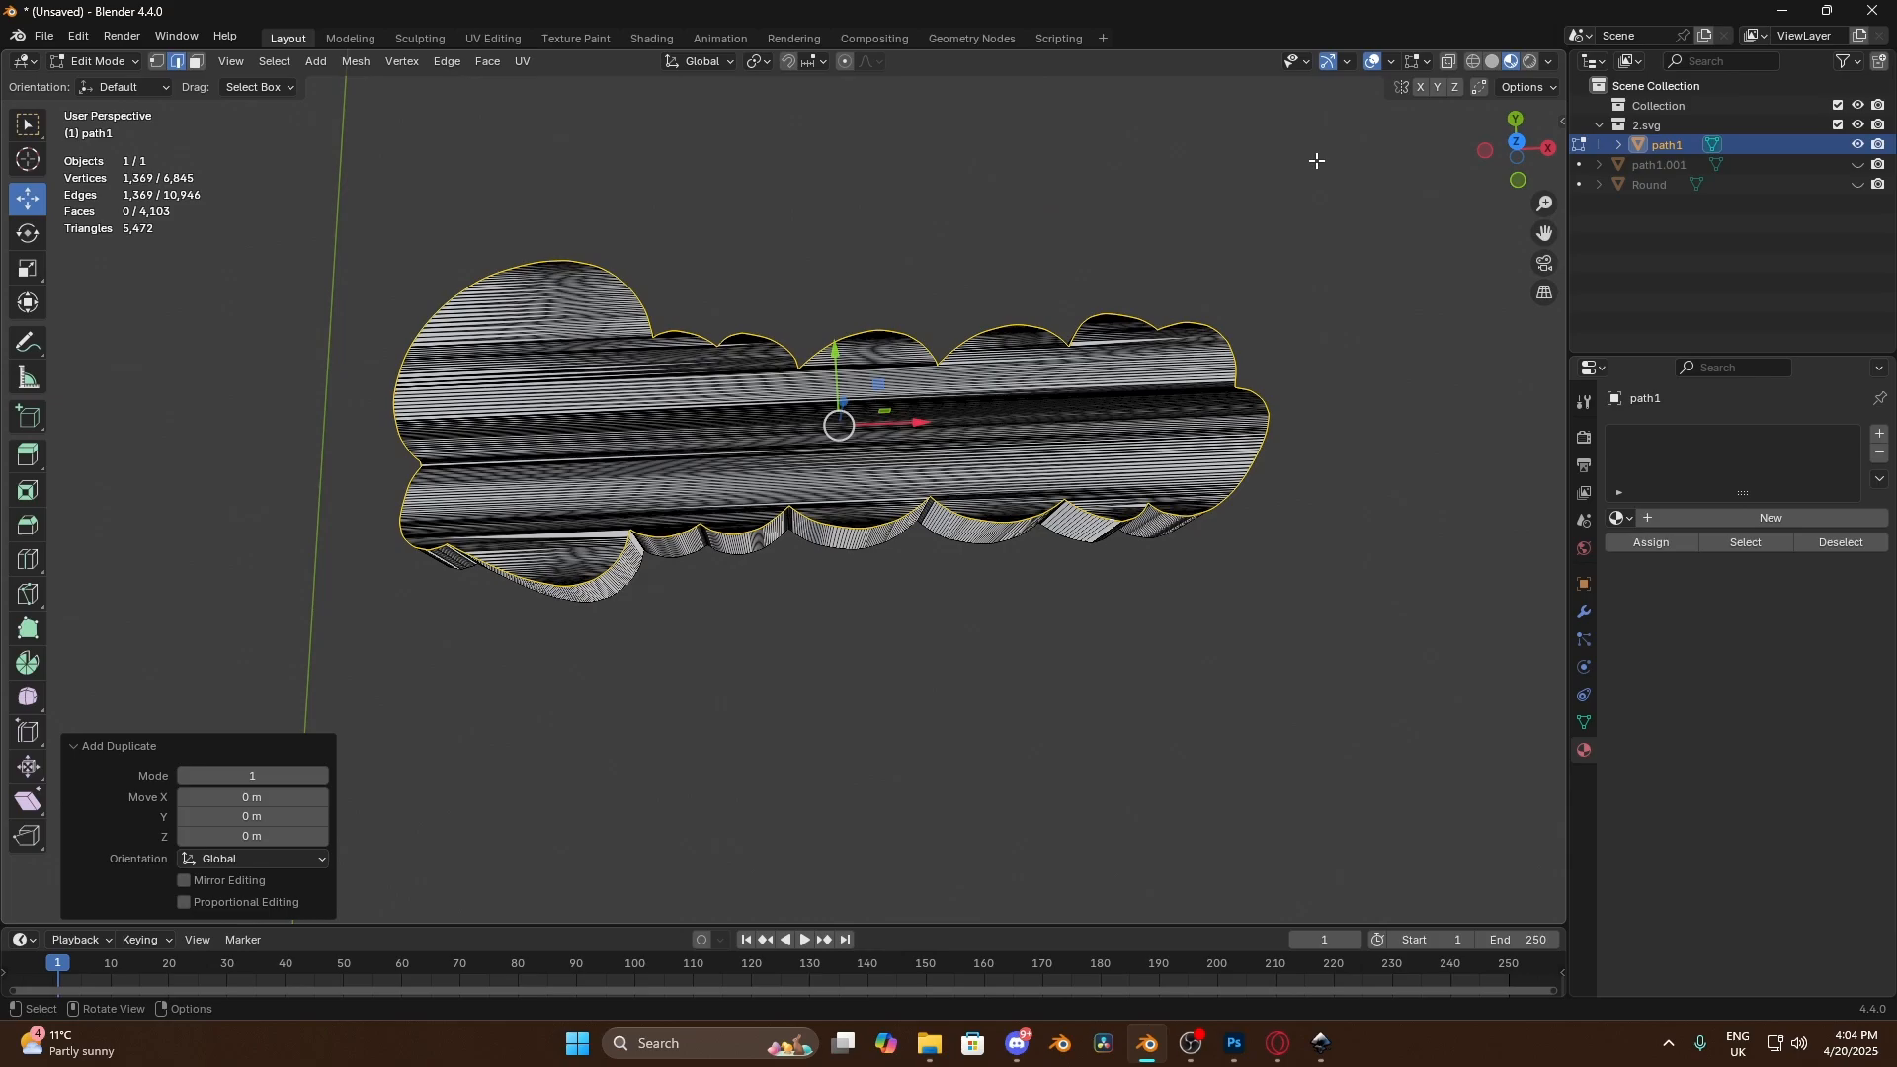
{"action": "key", "text": "p"}
{"action": "left_click", "coordinate": [1316, 160]}
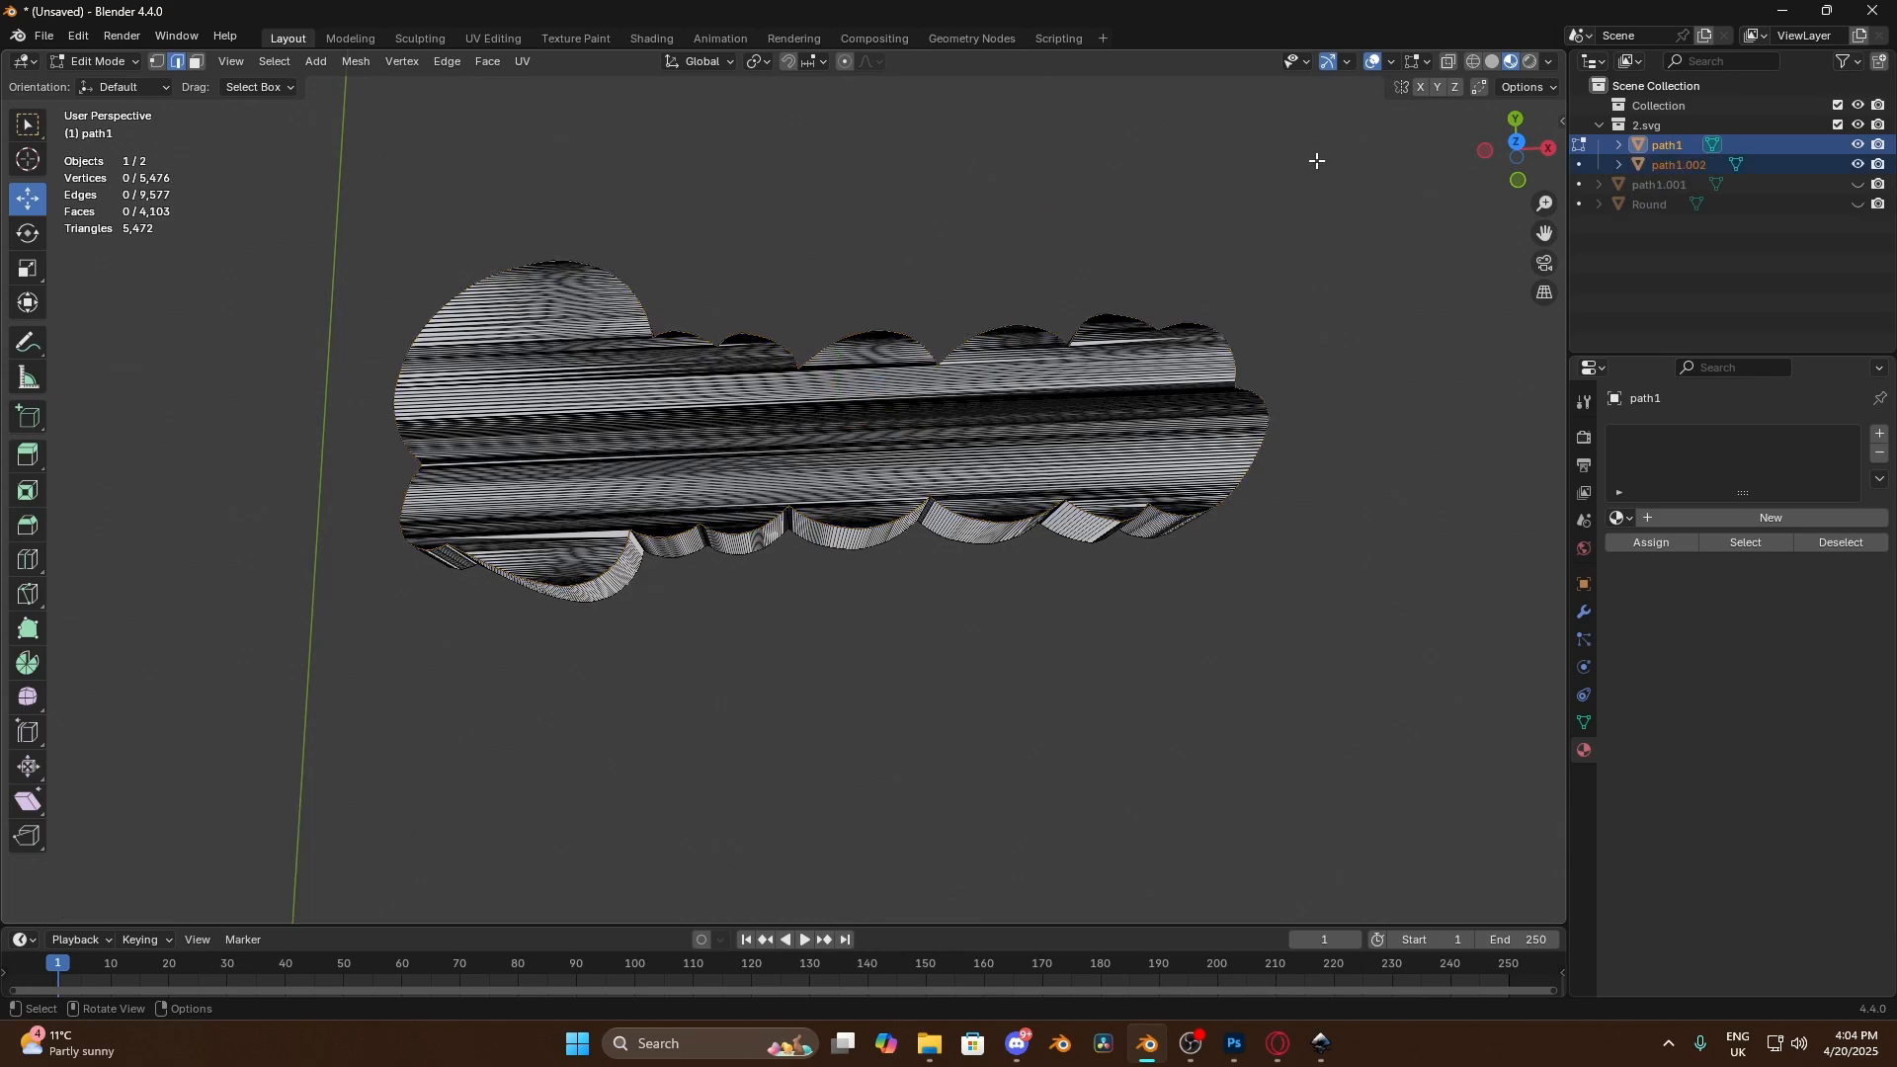
{"action": "key", "text": "Tab"}
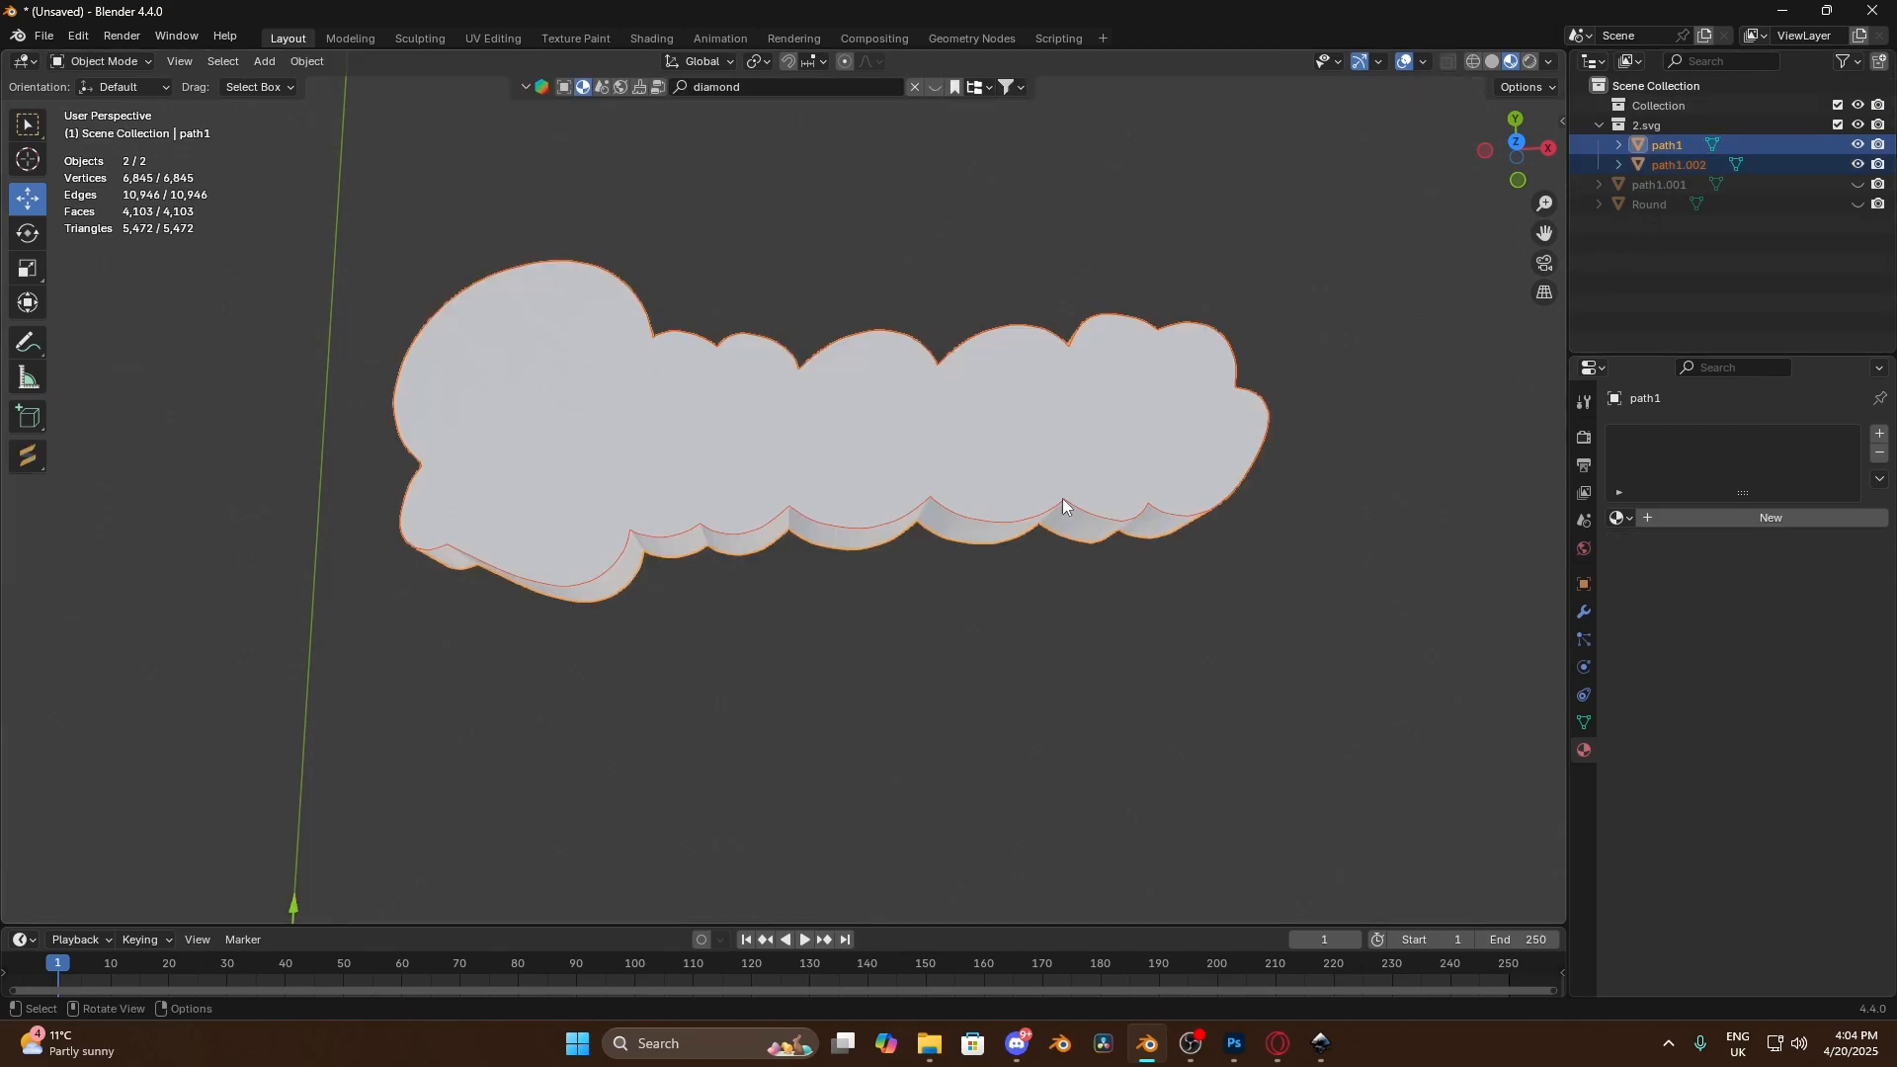
Select the separated outline path1.002, hide path1, and convert the outline to a curve
{"action": "left_click", "coordinate": [1689, 163]}
{"action": "scroll", "coordinate": [1205, 672], "scroll_direction": "up", "scroll_amount": 2}
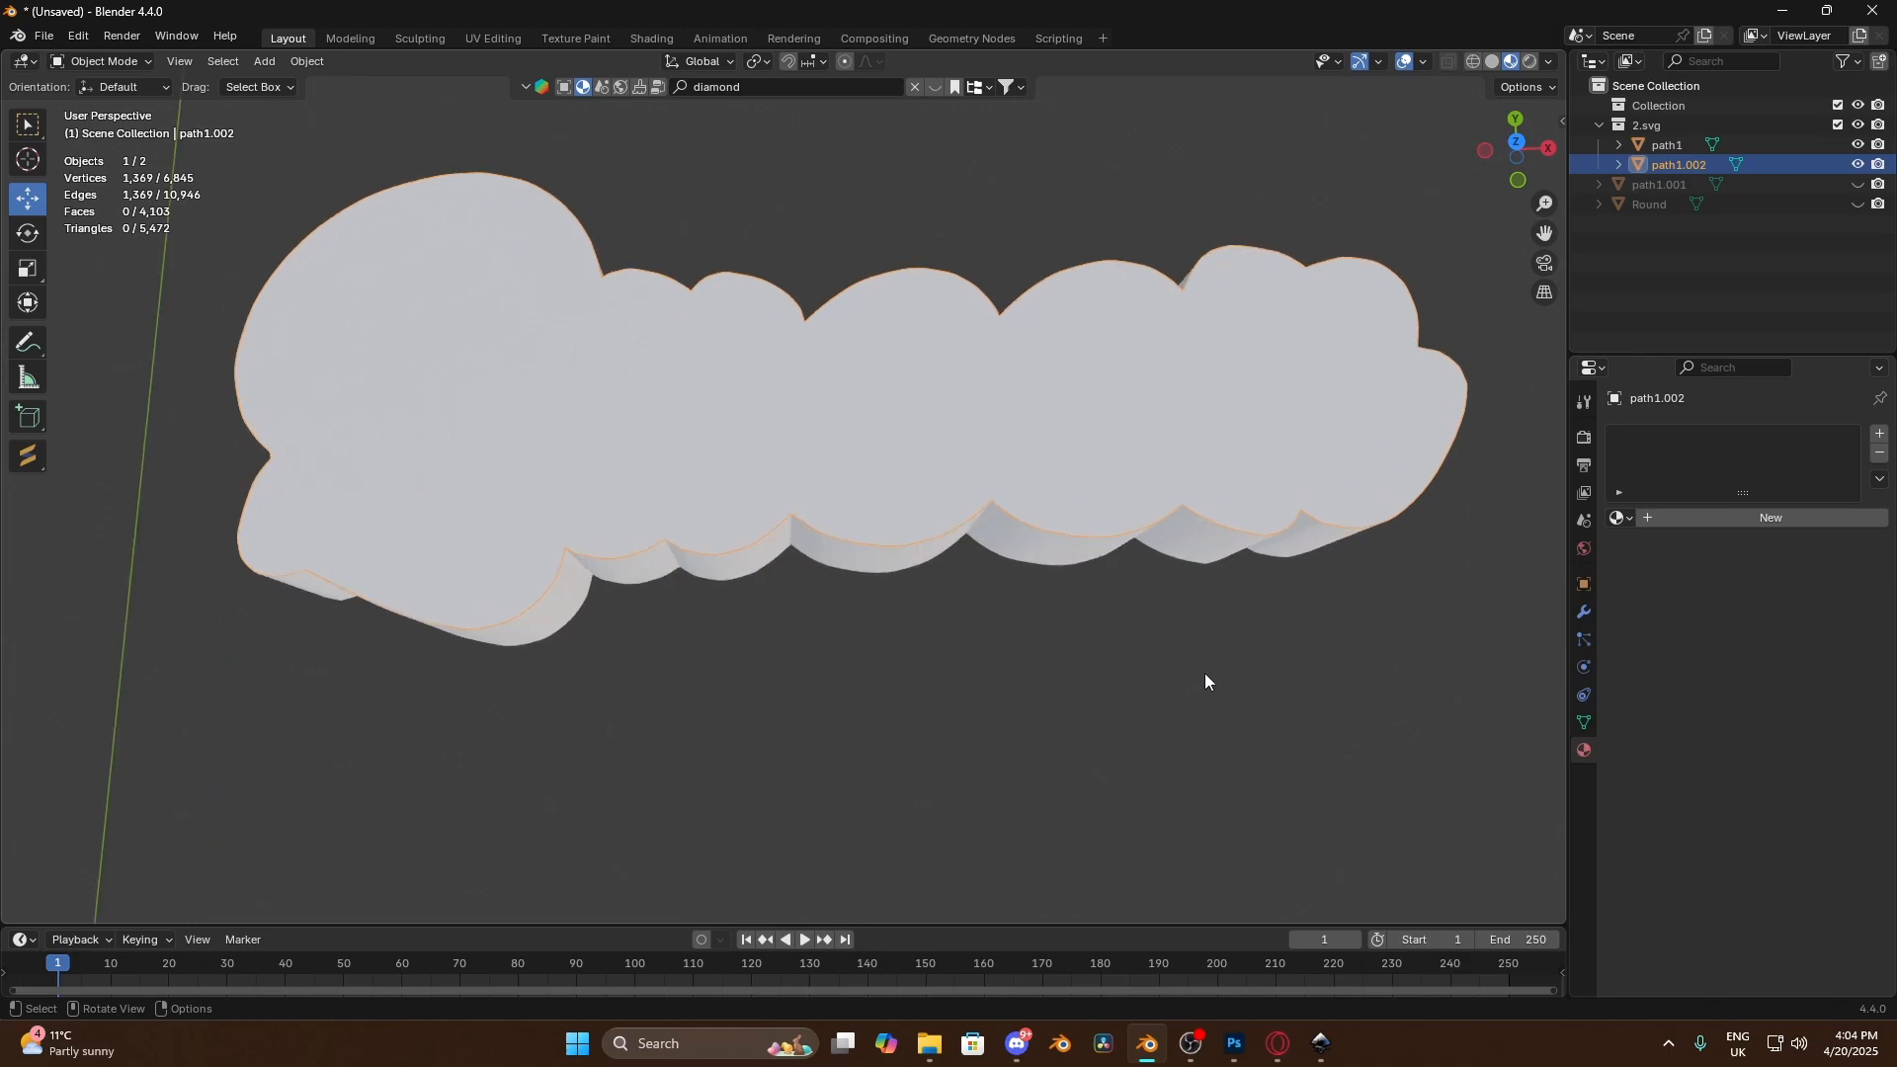
{"action": "middle_click_drag", "start_coordinate": [1205, 672], "coordinate": [1198, 623]}
{"action": "left_click", "coordinate": [1858, 145]}
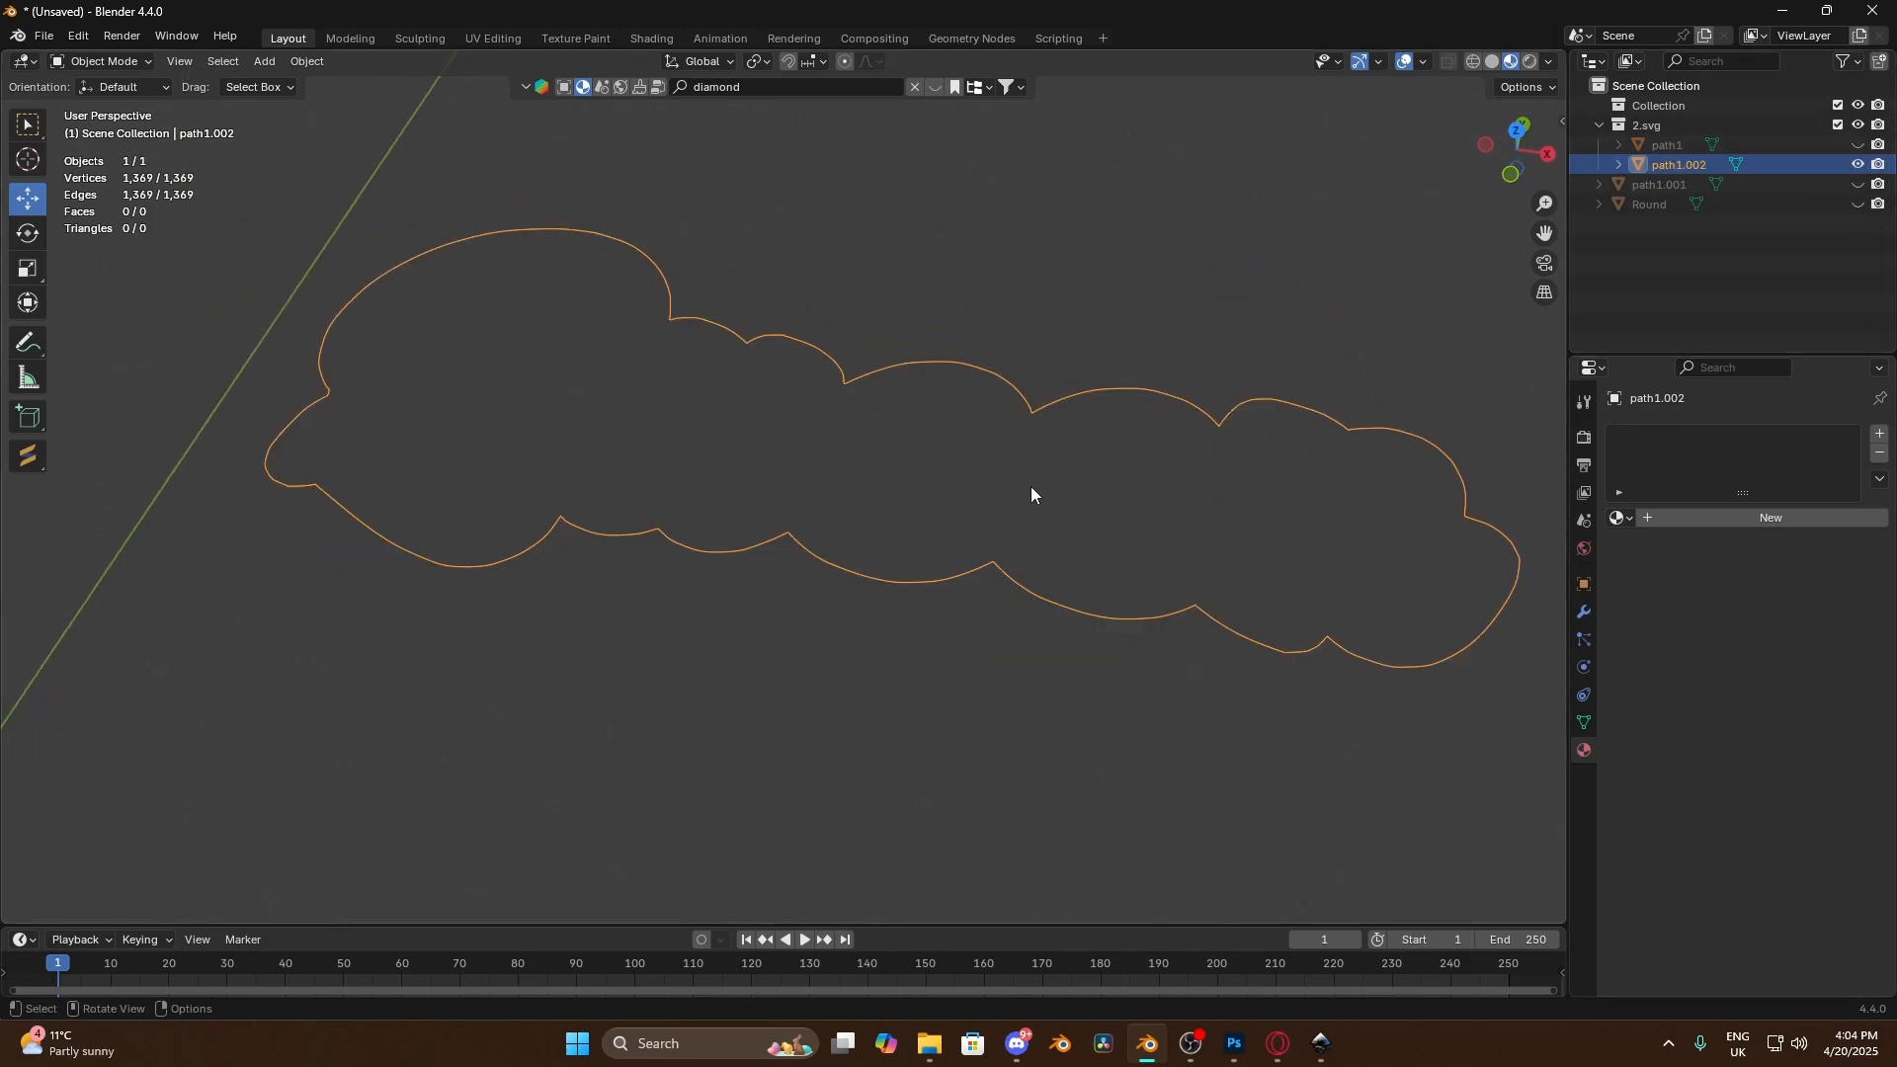
{"action": "right_click", "coordinate": [910, 565]}
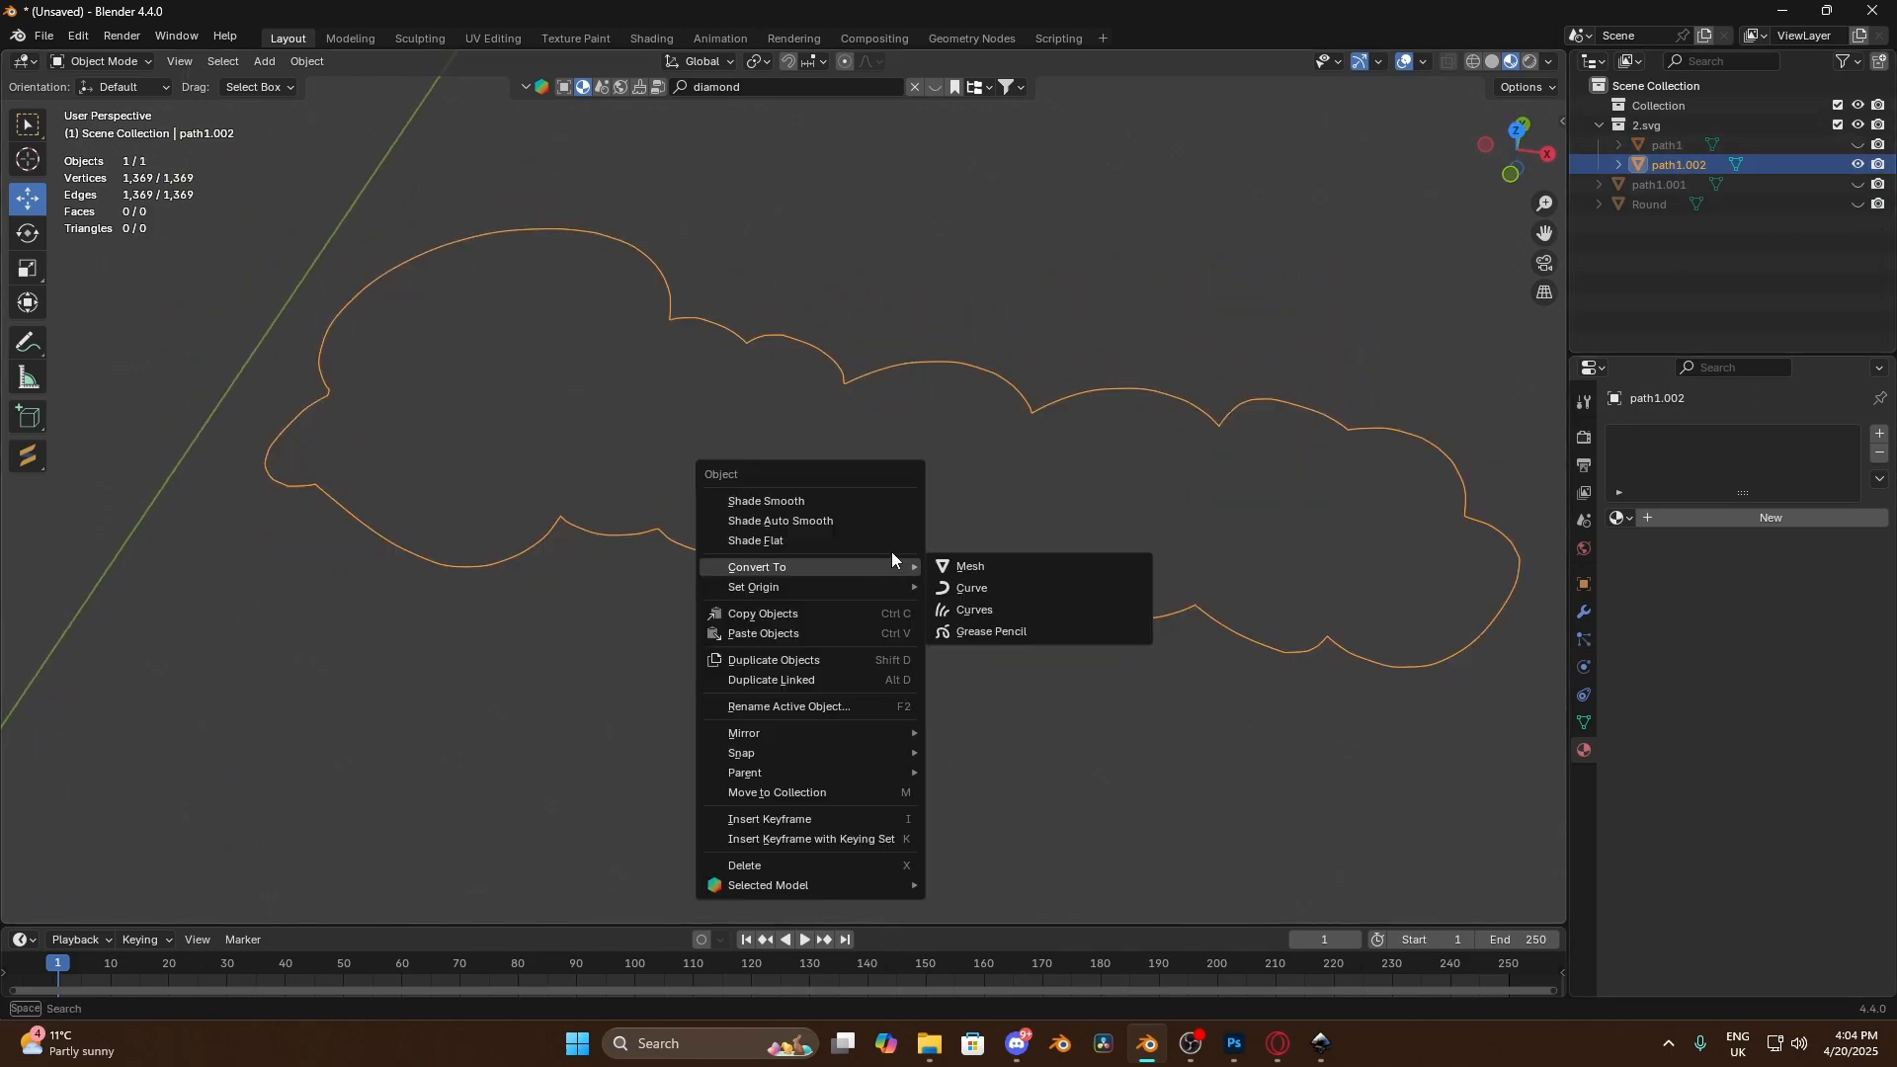
{"action": "mouse_move", "coordinate": [875, 566]}
{"action": "left_click", "coordinate": [1011, 585]}
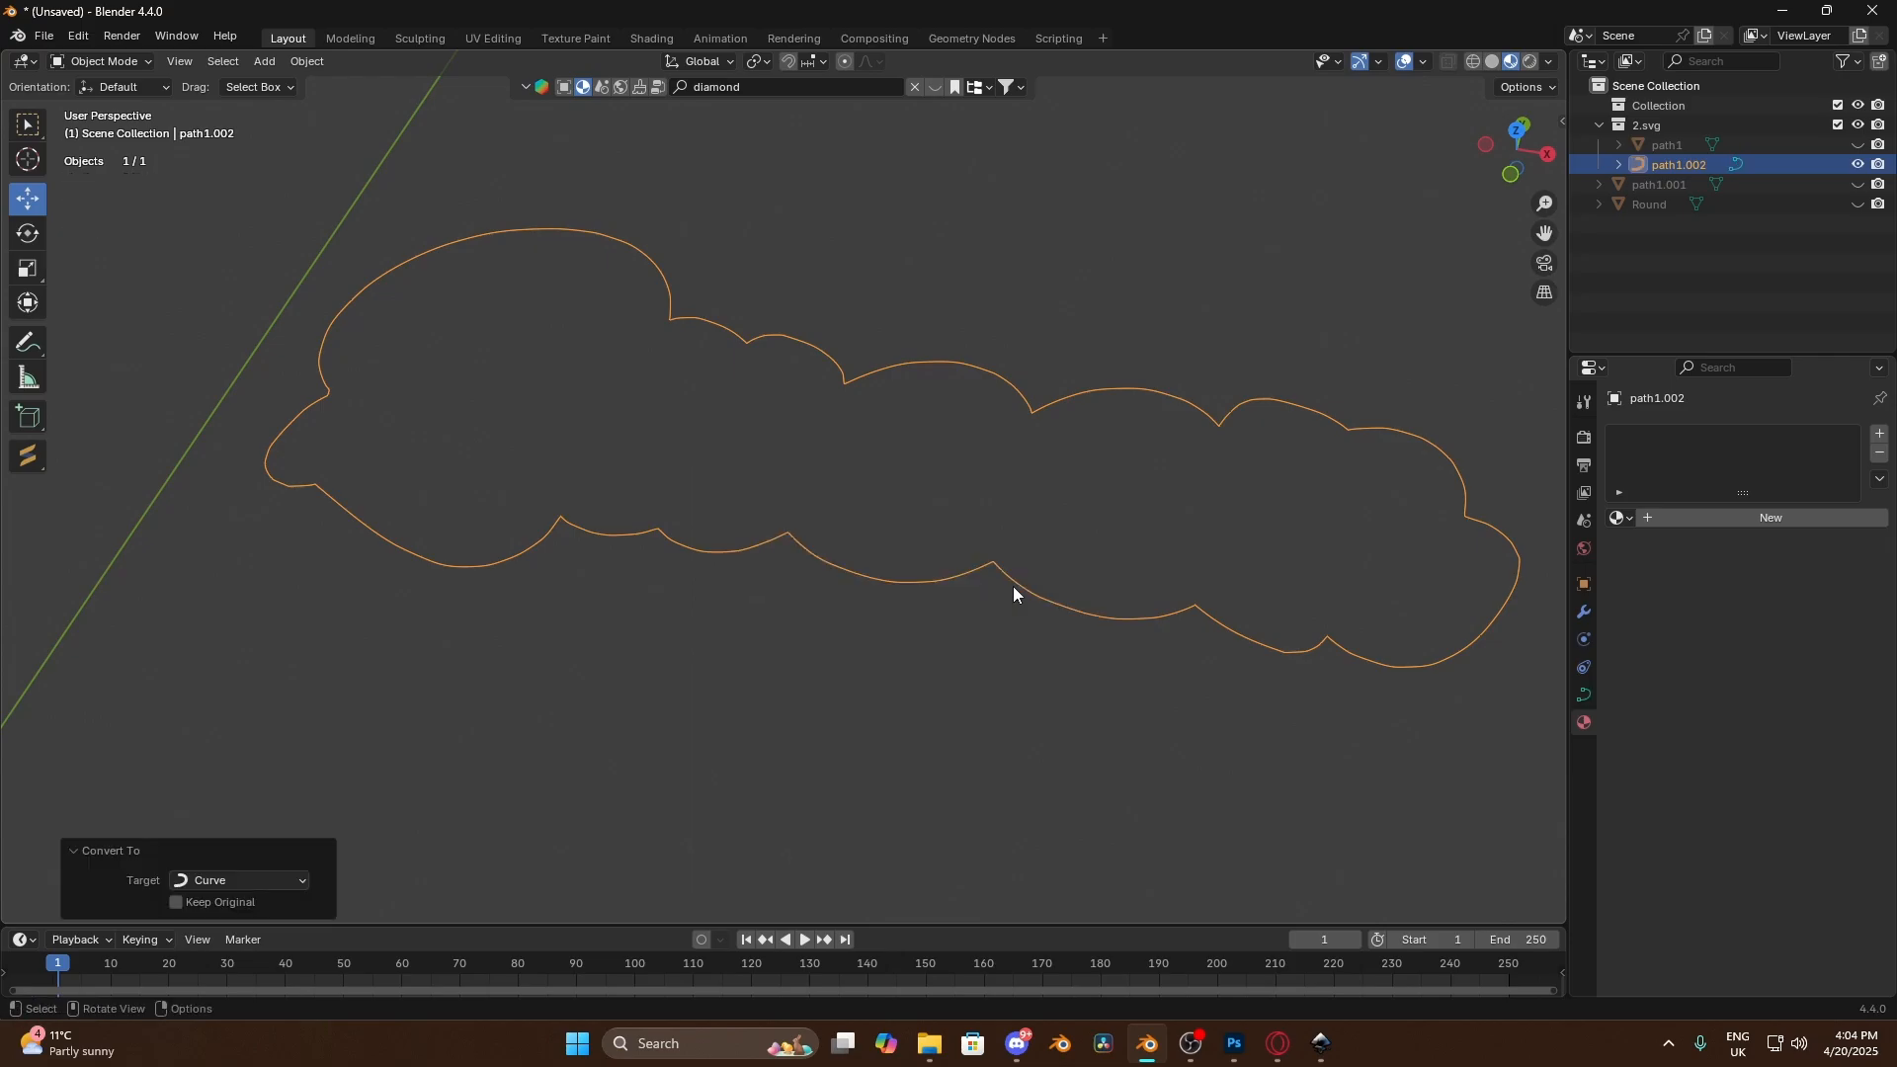
Give the path1.002 curve a round bevel with a depth of 0.005 m
{"action": "left_click", "coordinate": [1584, 695]}
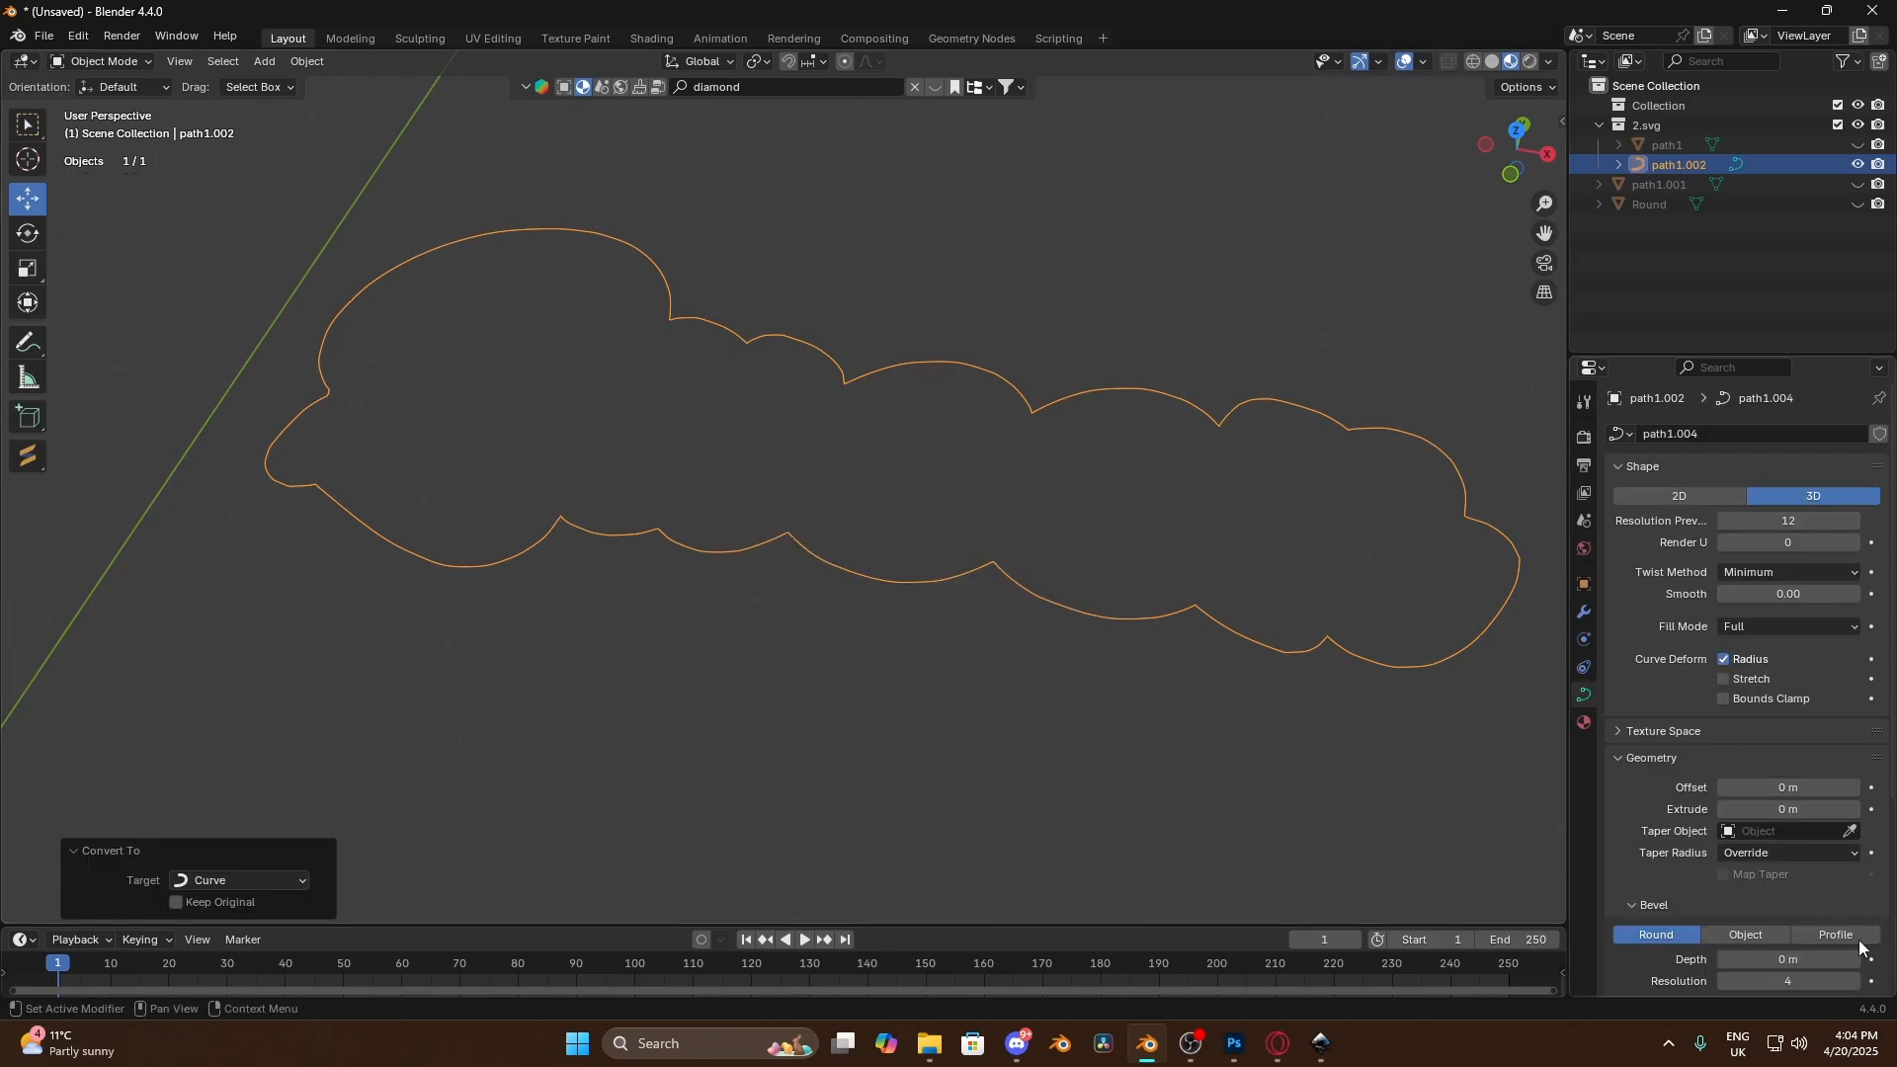
{"action": "scroll", "coordinate": [1810, 968], "scroll_direction": "down", "scroll_amount": 3}
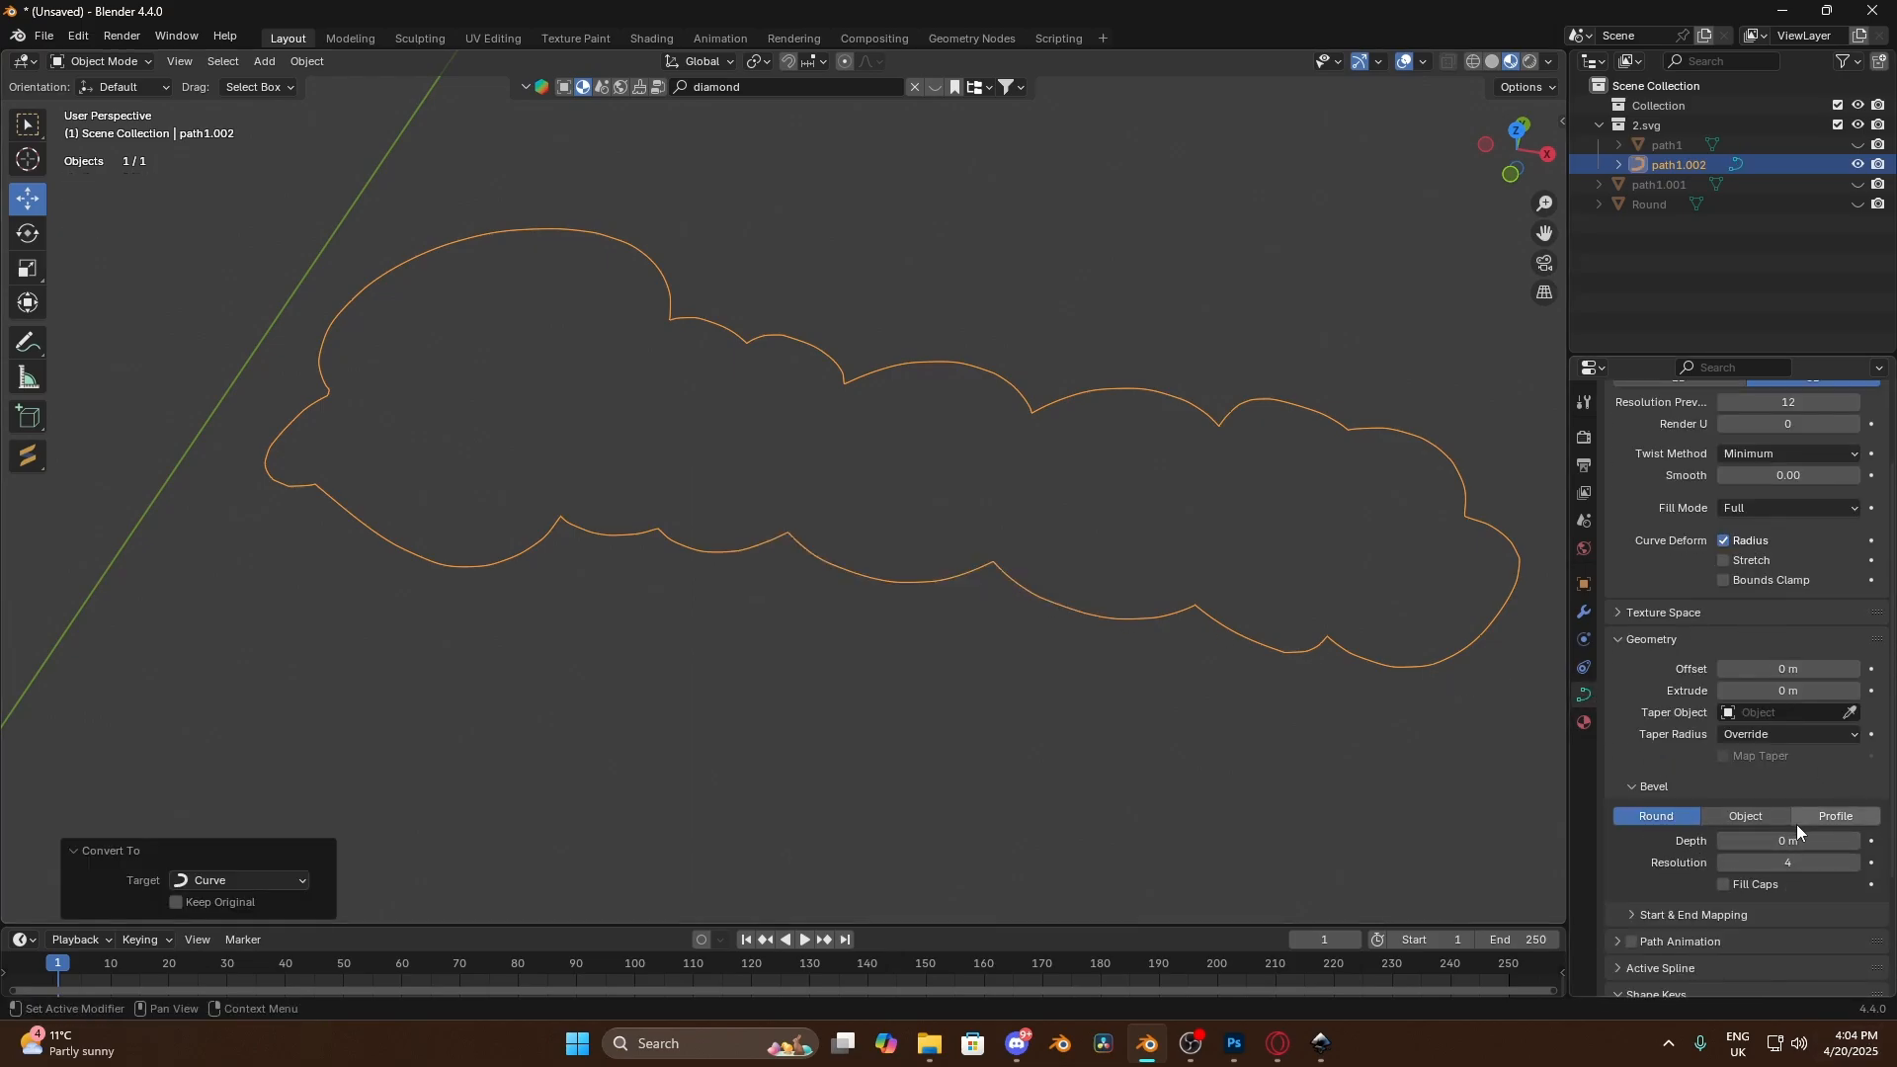
{"action": "left_click_drag", "start_coordinate": [1784, 841], "coordinate": [1803, 840]}
{"action": "left_click", "coordinate": [1785, 840]}
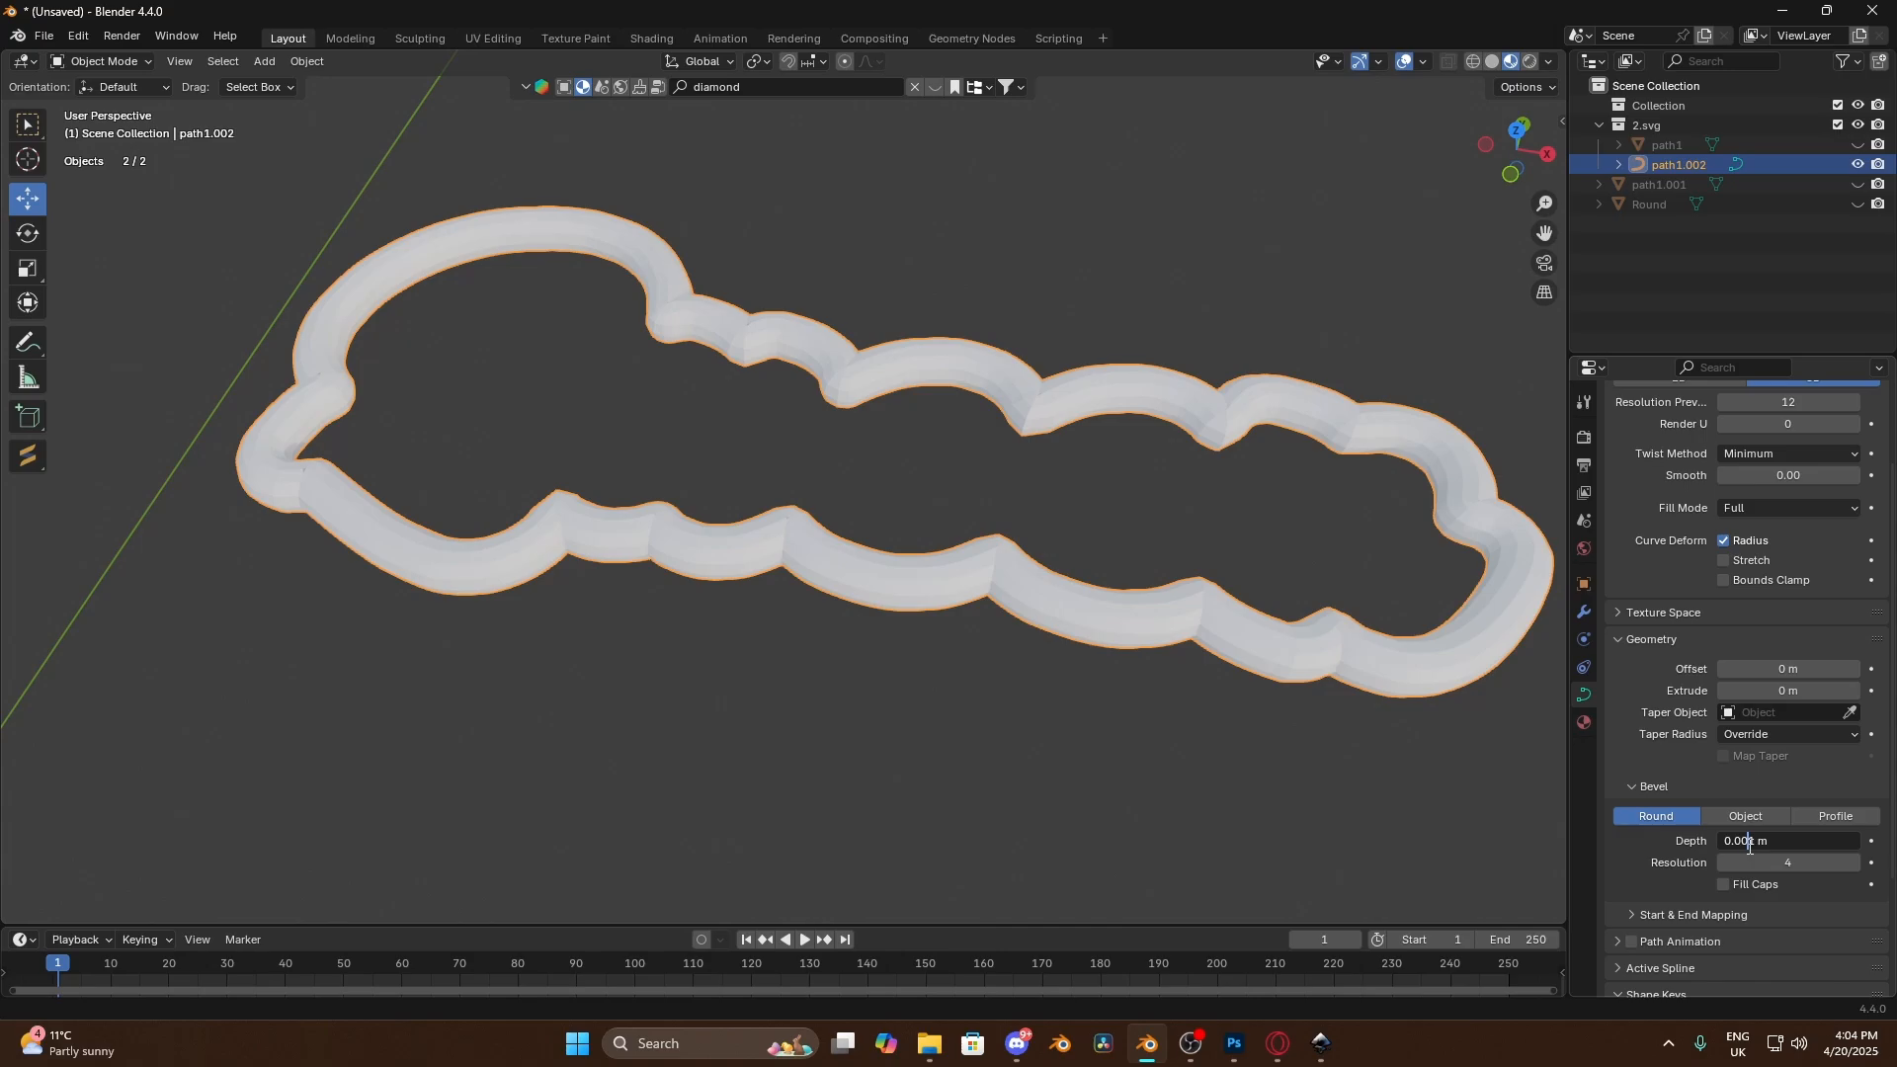
{"action": "type", "text": "0.005"}
{"action": "key", "text": "Return"}
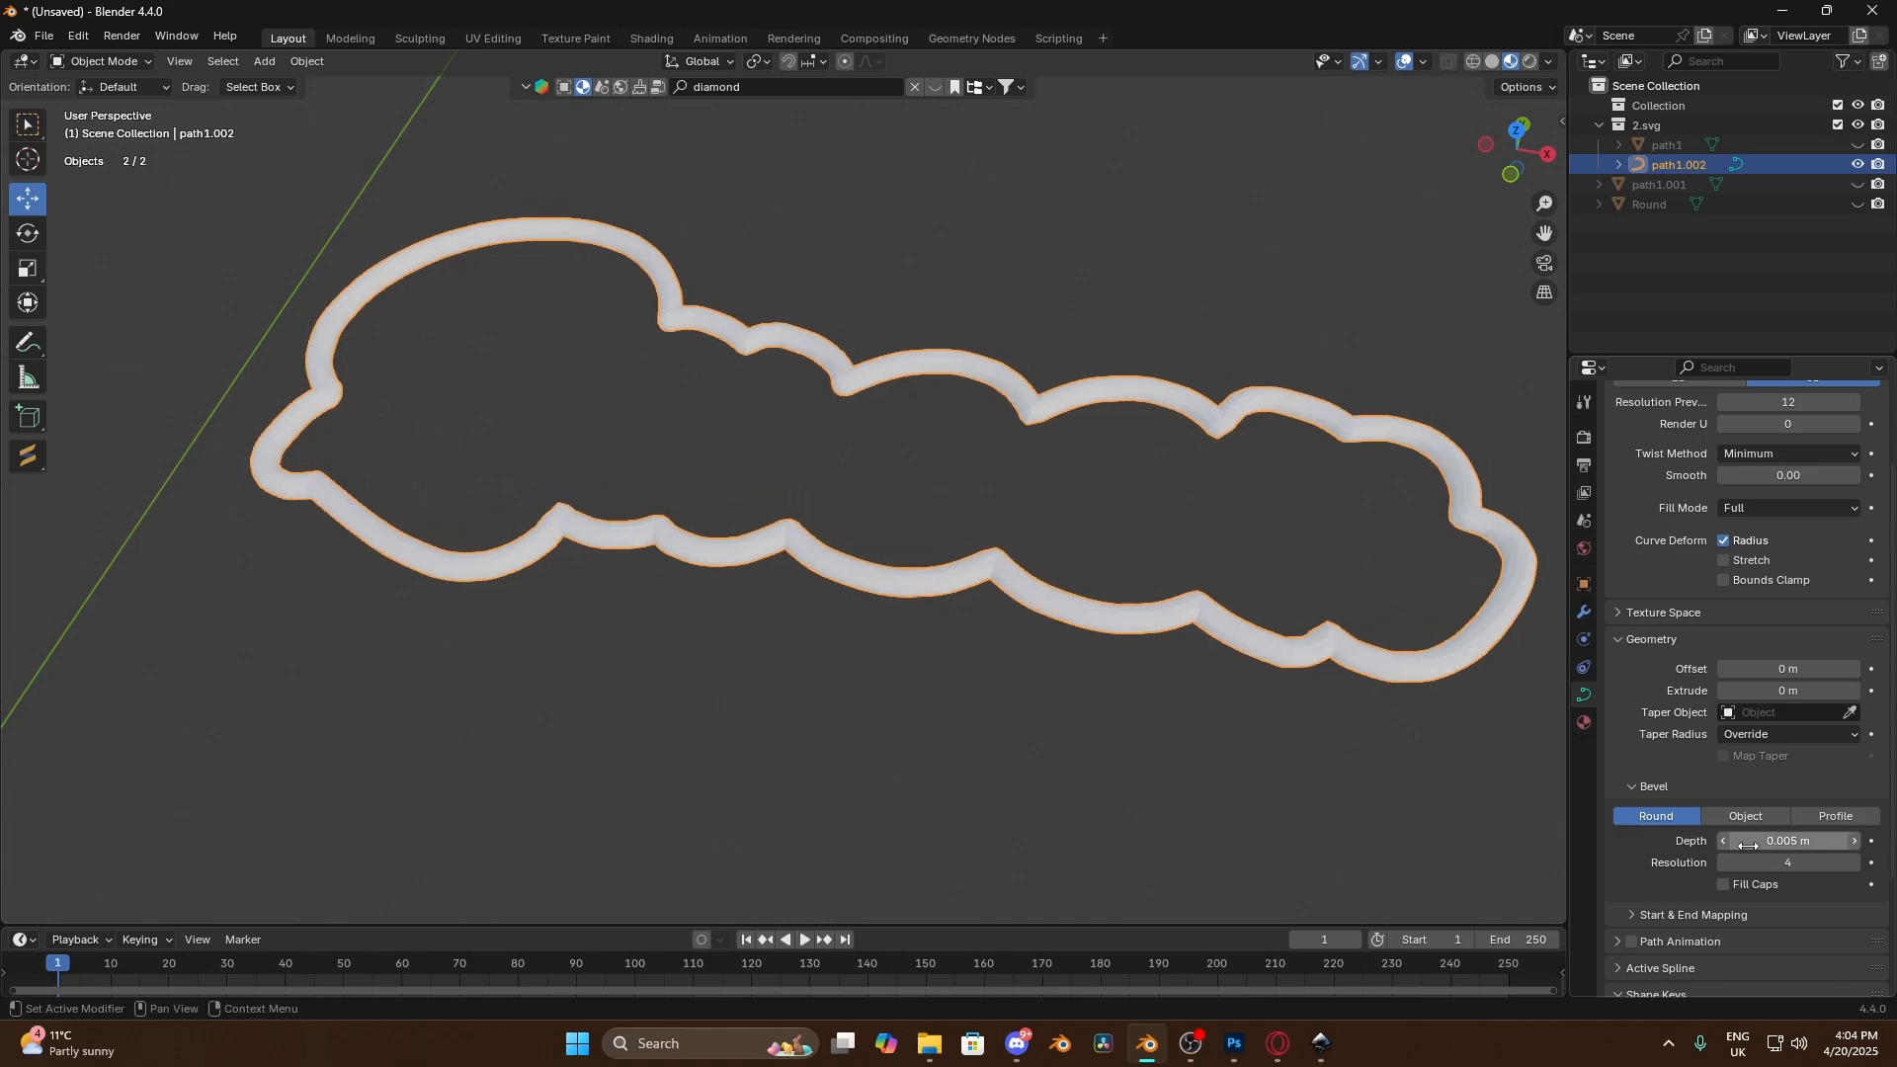
Deselect the rim curve, unhide path1, and check how the rounded rim sits on the extruded base
{"action": "left_click", "coordinate": [1237, 821]}
{"action": "middle_click_drag", "start_coordinate": [1118, 679], "coordinate": [1154, 650]}
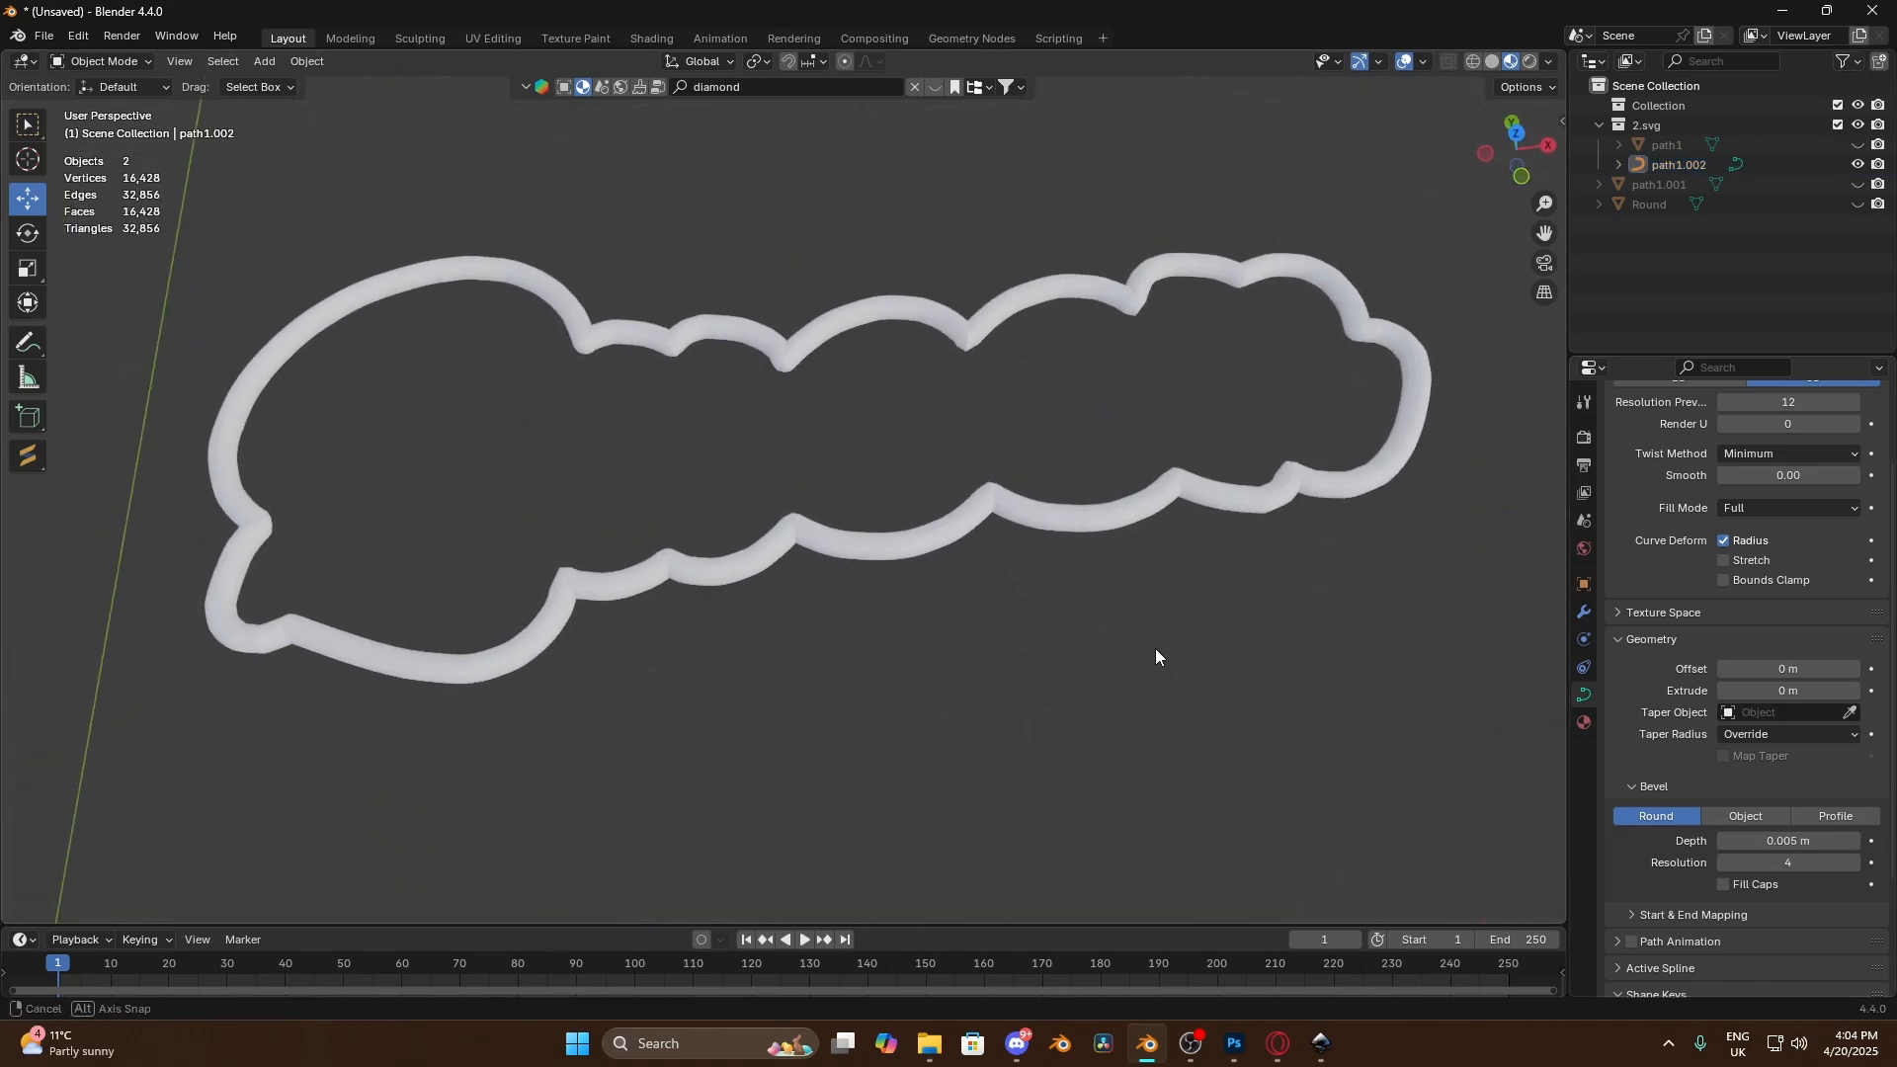
{"action": "left_click", "coordinate": [1859, 202]}
{"action": "left_click", "coordinate": [1859, 203]}
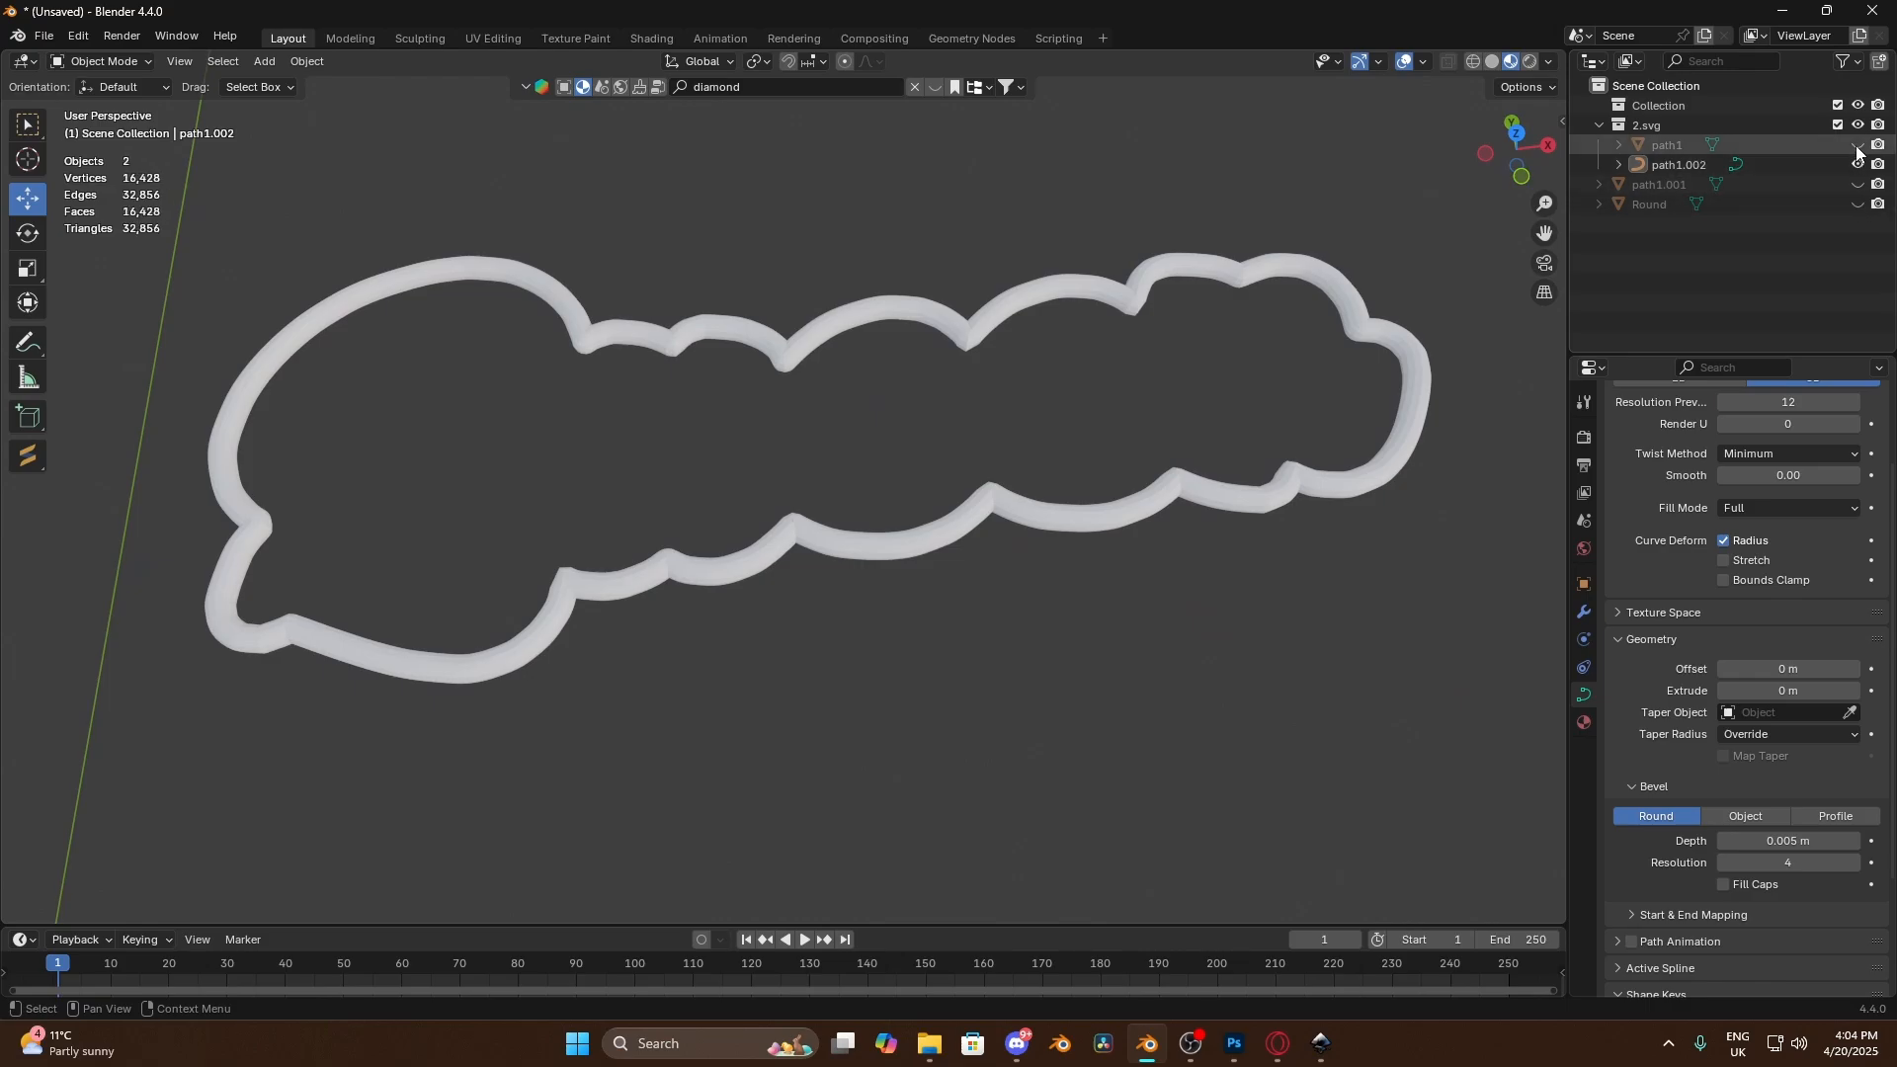
{"action": "left_click", "coordinate": [1857, 145]}
{"action": "middle_click_drag", "start_coordinate": [1031, 739], "coordinate": [948, 662]}
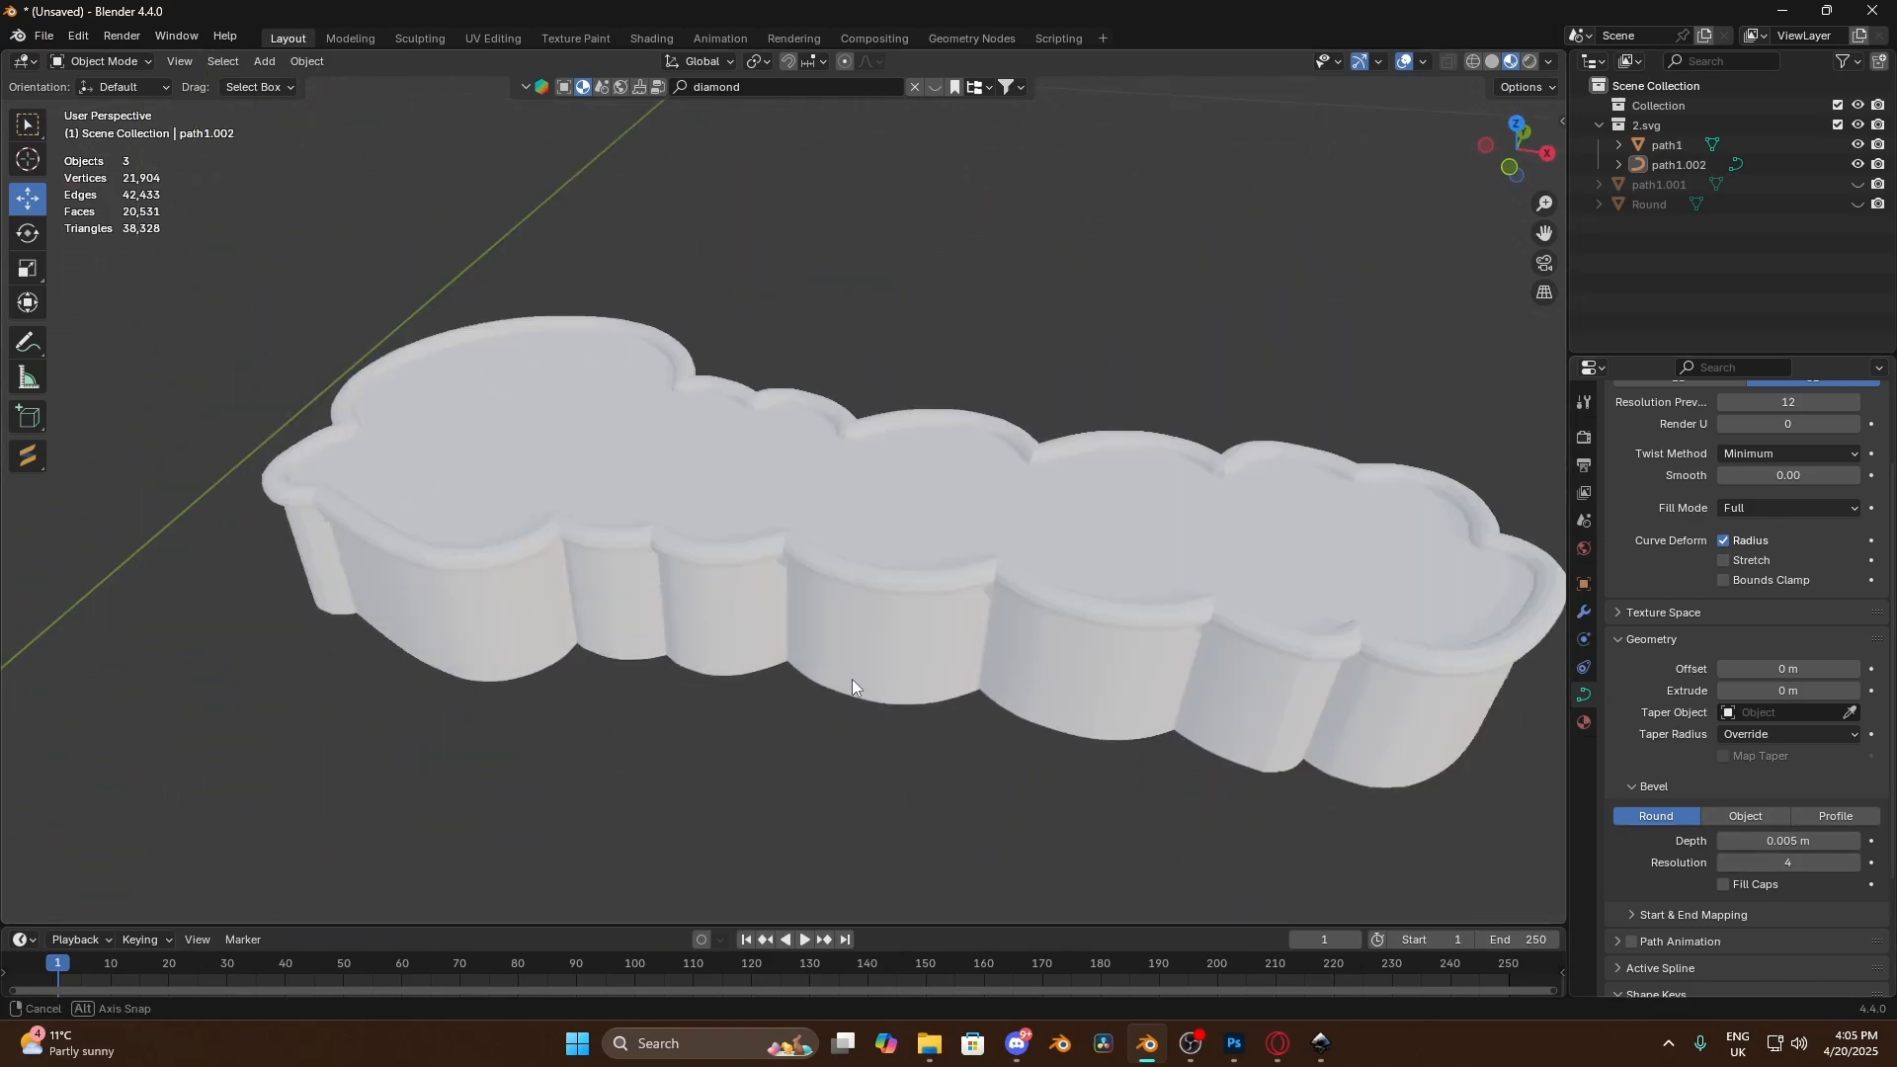
Try a 0.02 m extrude with a 0.01 m bevel depth on the rim curve, and undo these changes
{"action": "left_click", "coordinate": [1791, 848]}
{"action": "type", "text": "0"}
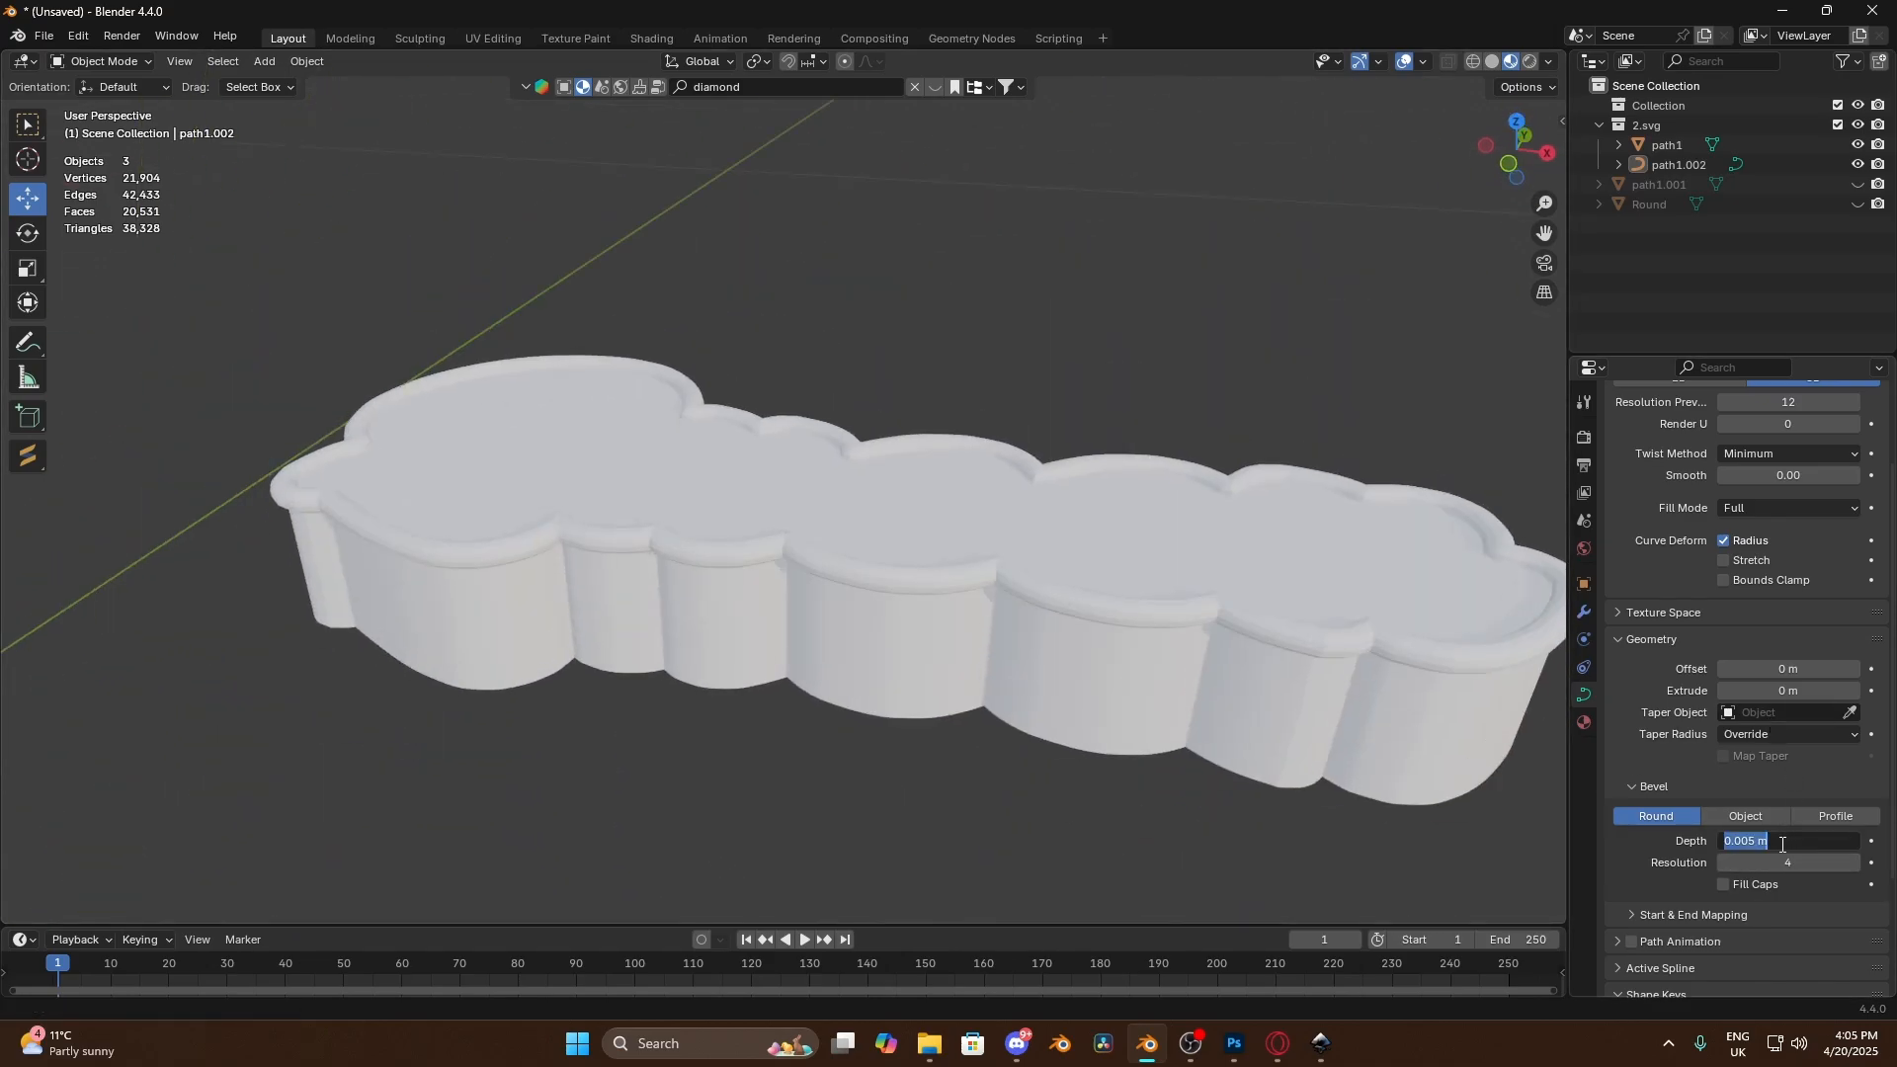
{"action": "key", "text": "Return"}
{"action": "left_click", "coordinate": [1854, 691]}
{"action": "left_click", "coordinate": [1853, 690]}
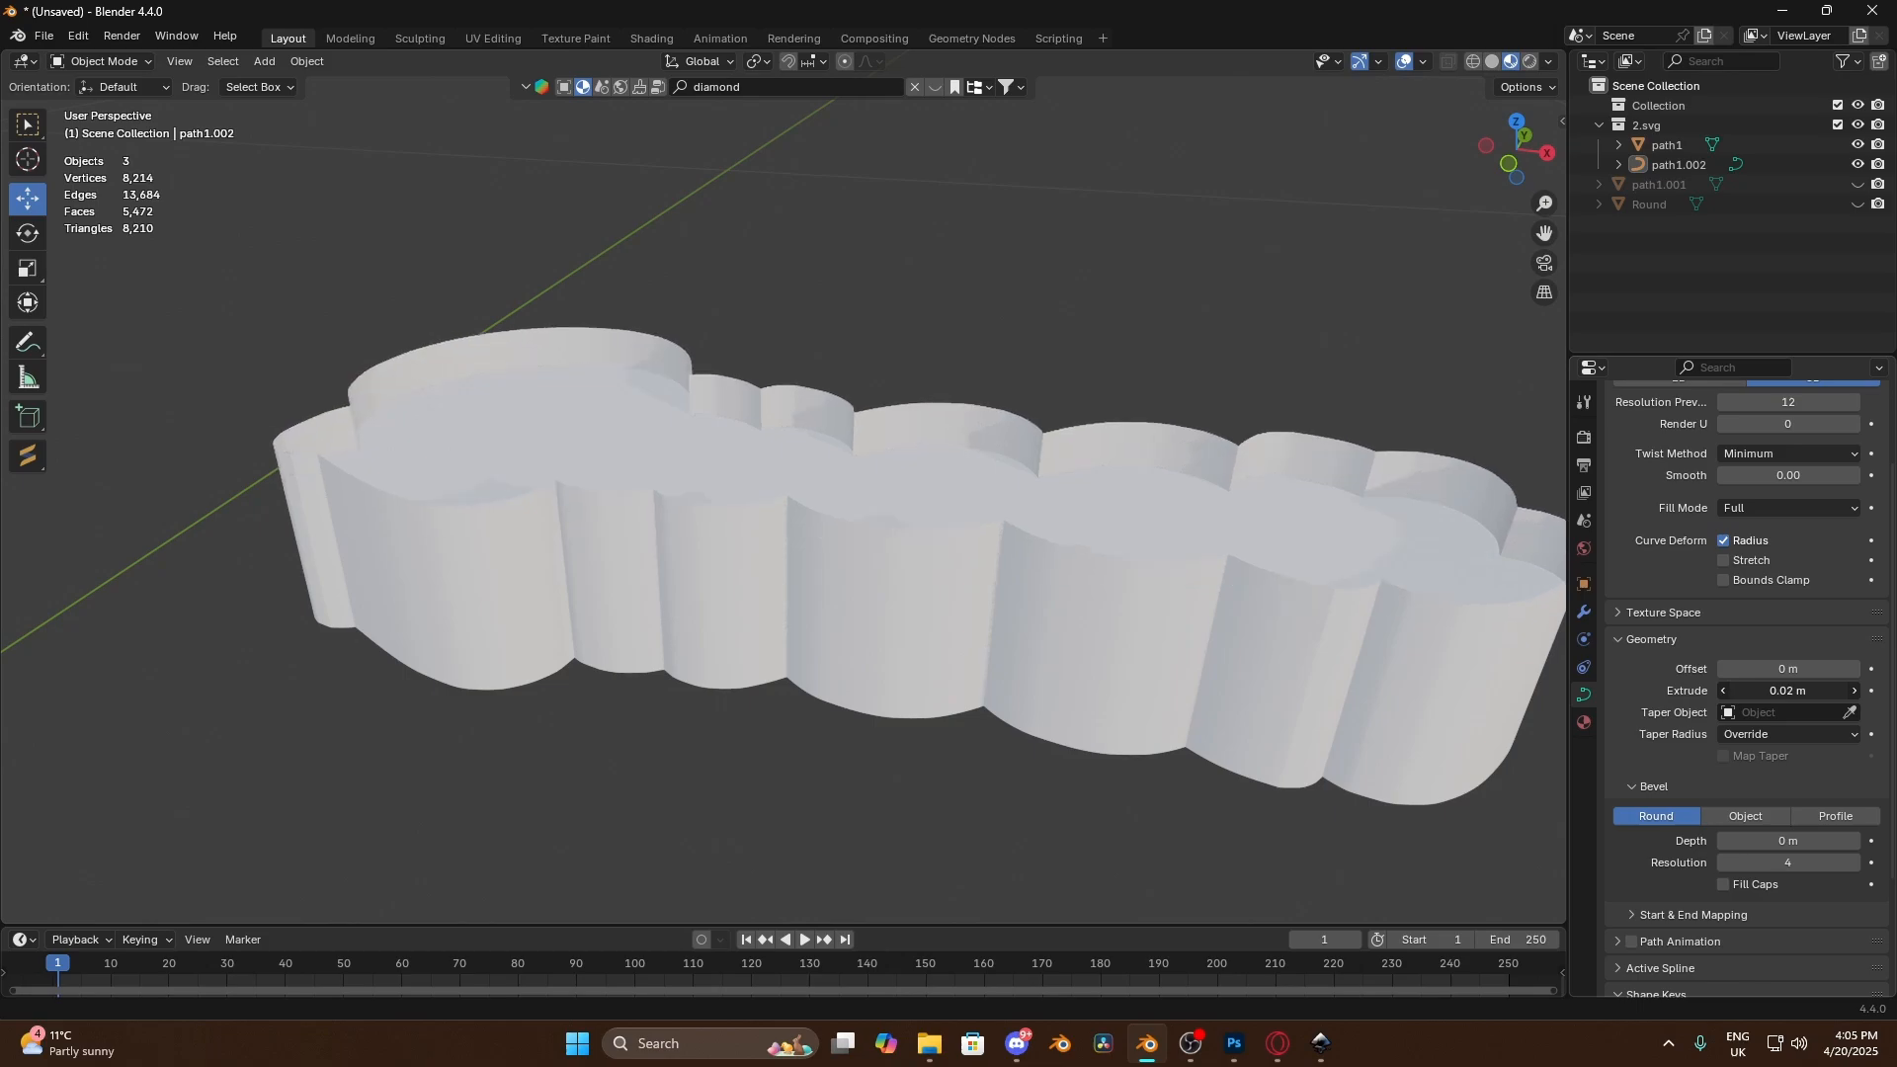
{"action": "mouse_move", "coordinate": [1787, 690]}
{"action": "left_mouse_down"}
{"action": "mouse_move", "coordinate": [1749, 691]}
{"action": "mouse_move", "coordinate": [1787, 690]}
{"action": "left_mouse_up"}
{"action": "middle_click_drag", "start_coordinate": [1112, 591], "coordinate": [978, 573]}
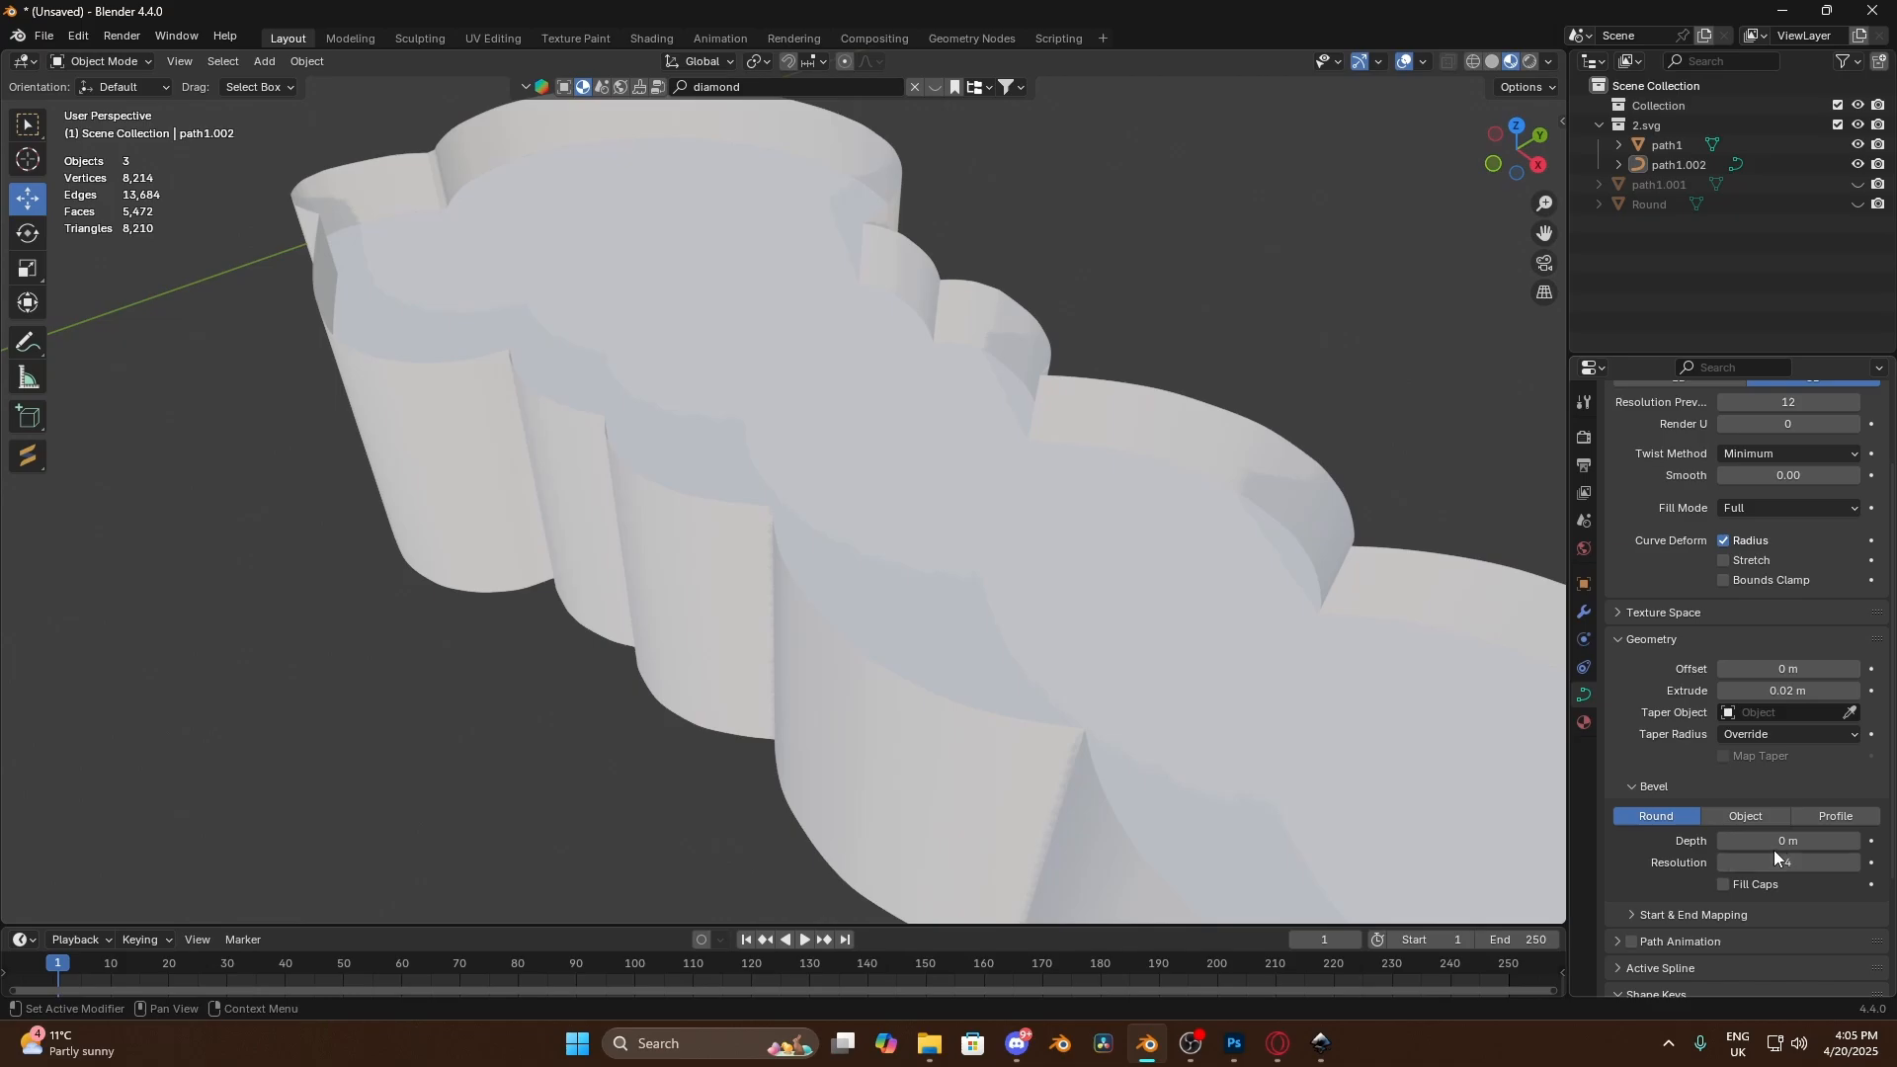
{"action": "left_click_drag", "start_coordinate": [1785, 840], "coordinate": [1808, 840]}
{"action": "scroll", "coordinate": [909, 618], "scroll_direction": "down", "scroll_amount": 5}
{"action": "middle_click_drag", "start_coordinate": [909, 618], "coordinate": [1052, 569]}
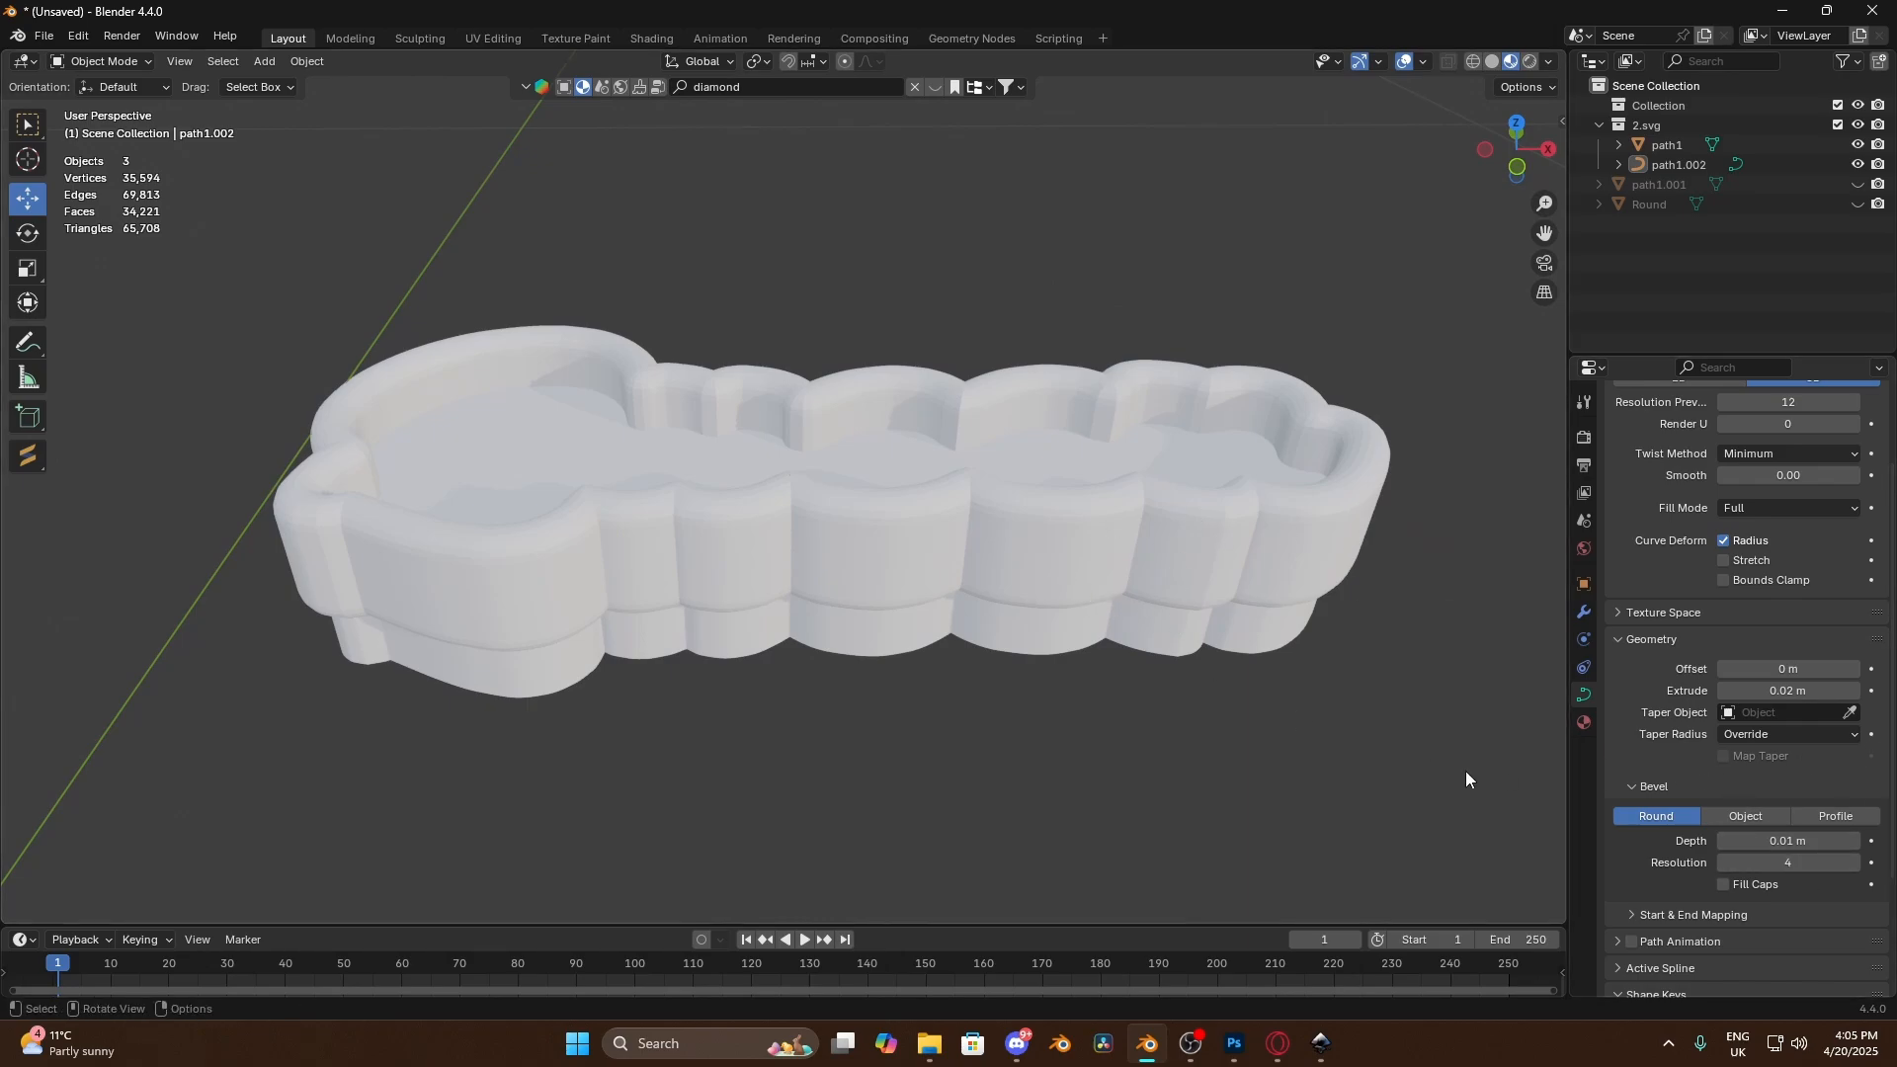
{"action": "key", "text": "ctrl+z"}
{"action": "key", "text": "ctrl+z"}
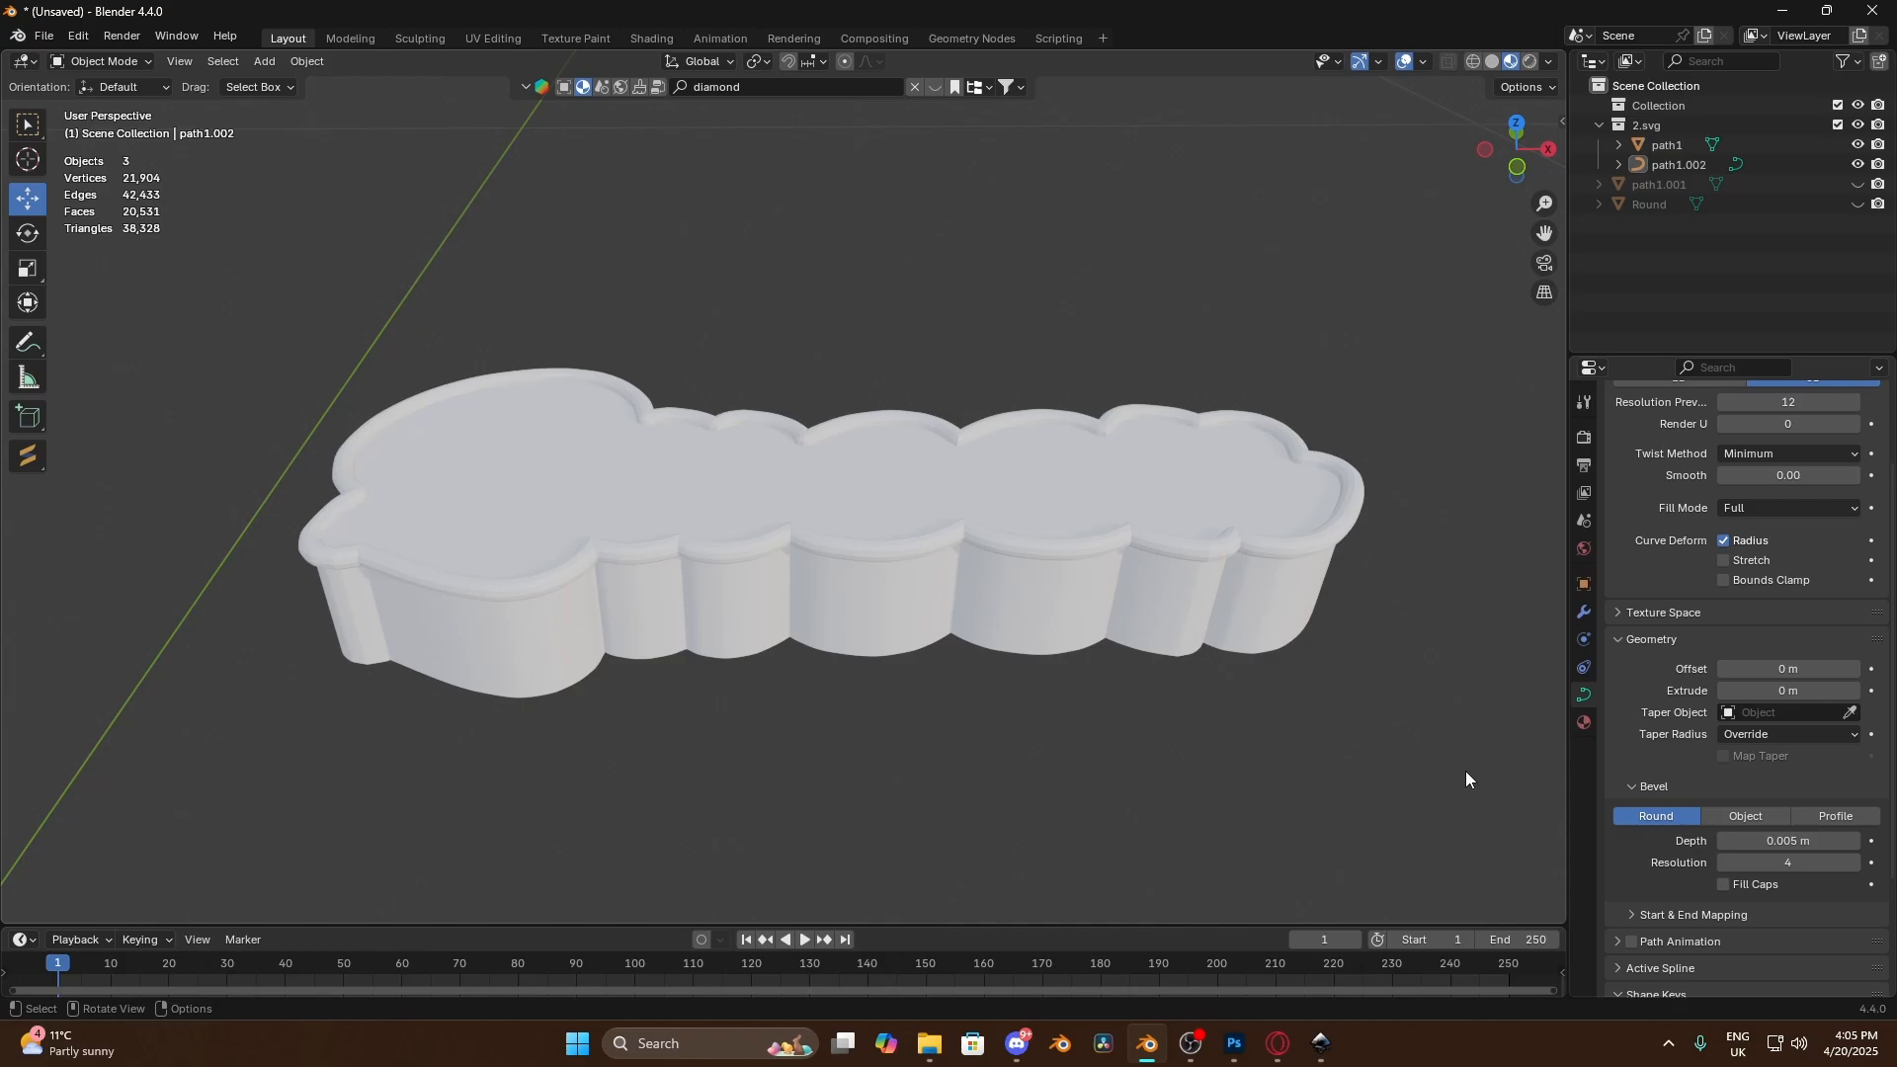
Select the rounded rim curve path1.002 on the base's upper edge and convert it to a mesh
{"action": "middle_click_drag", "start_coordinate": [1348, 773], "coordinate": [936, 662]}
{"action": "left_click", "coordinate": [915, 555]}
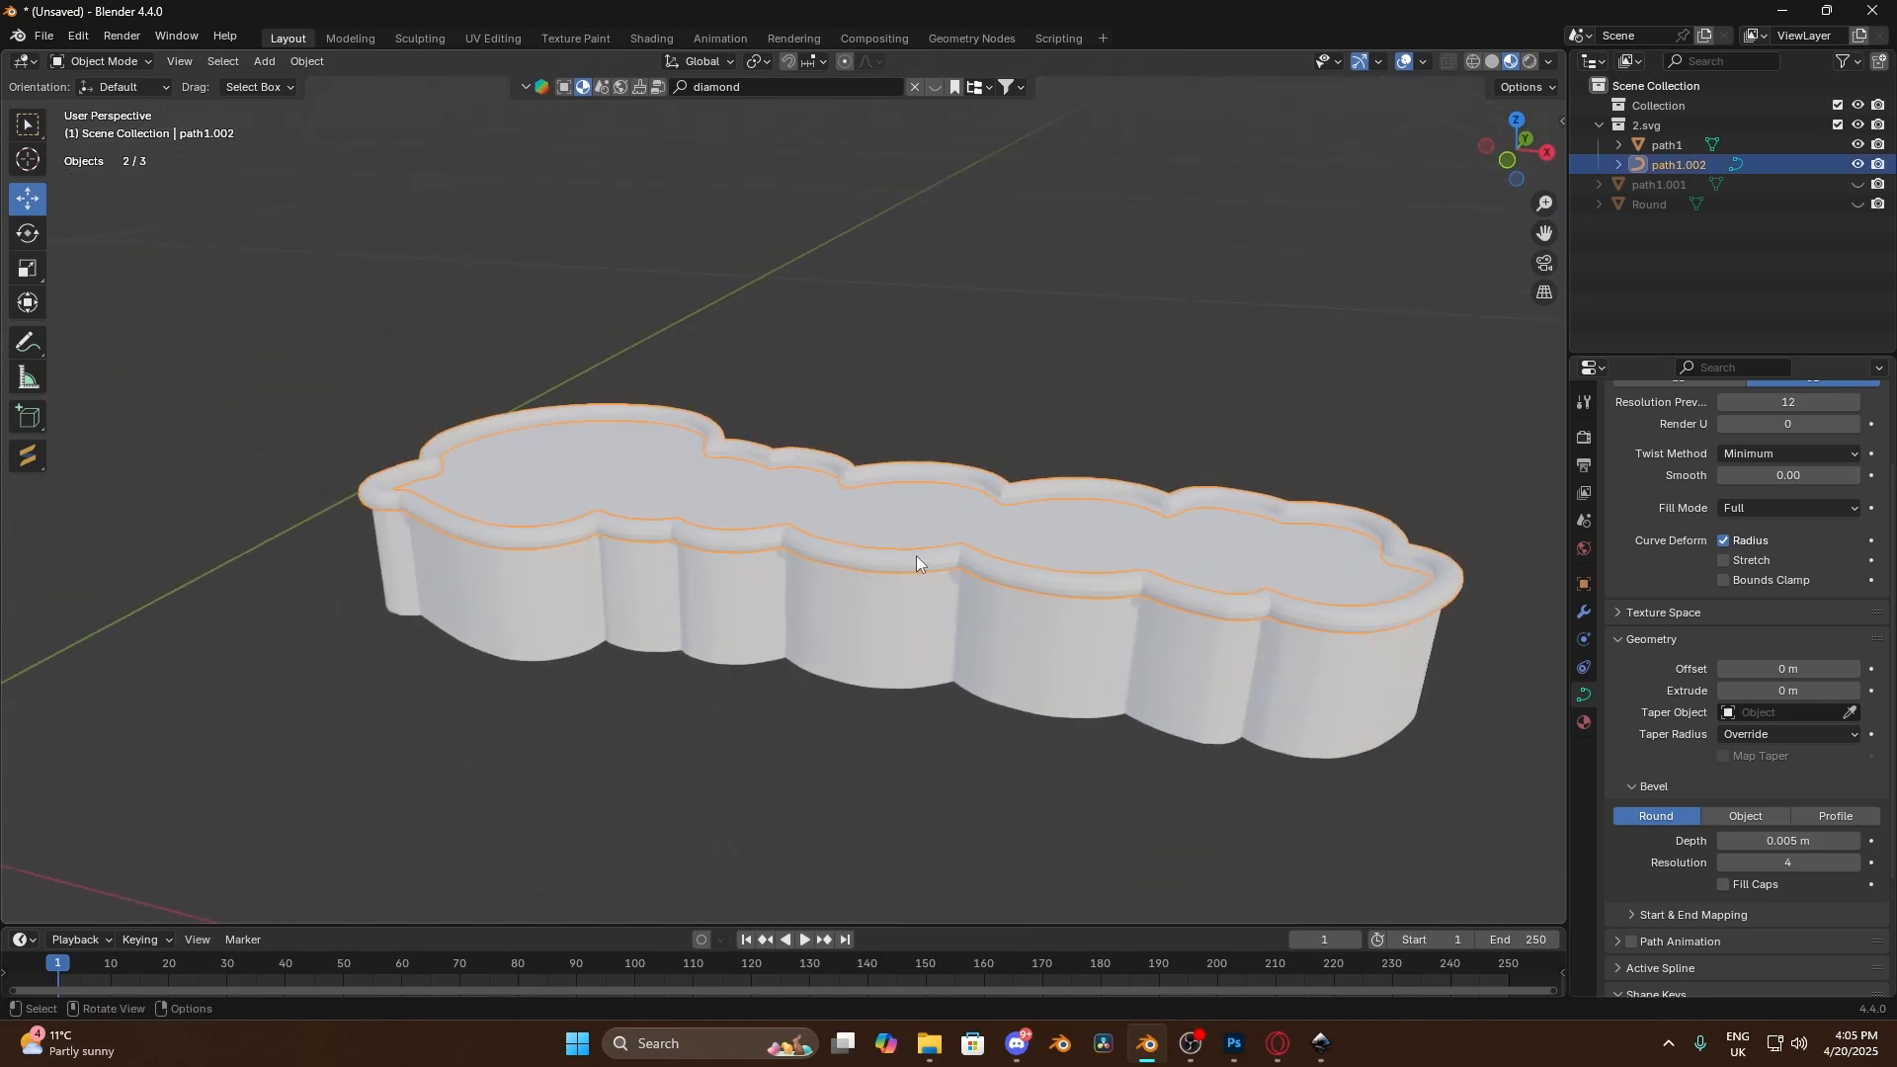
{"action": "right_click", "coordinate": [916, 556]}
{"action": "mouse_move", "coordinate": [916, 555]}
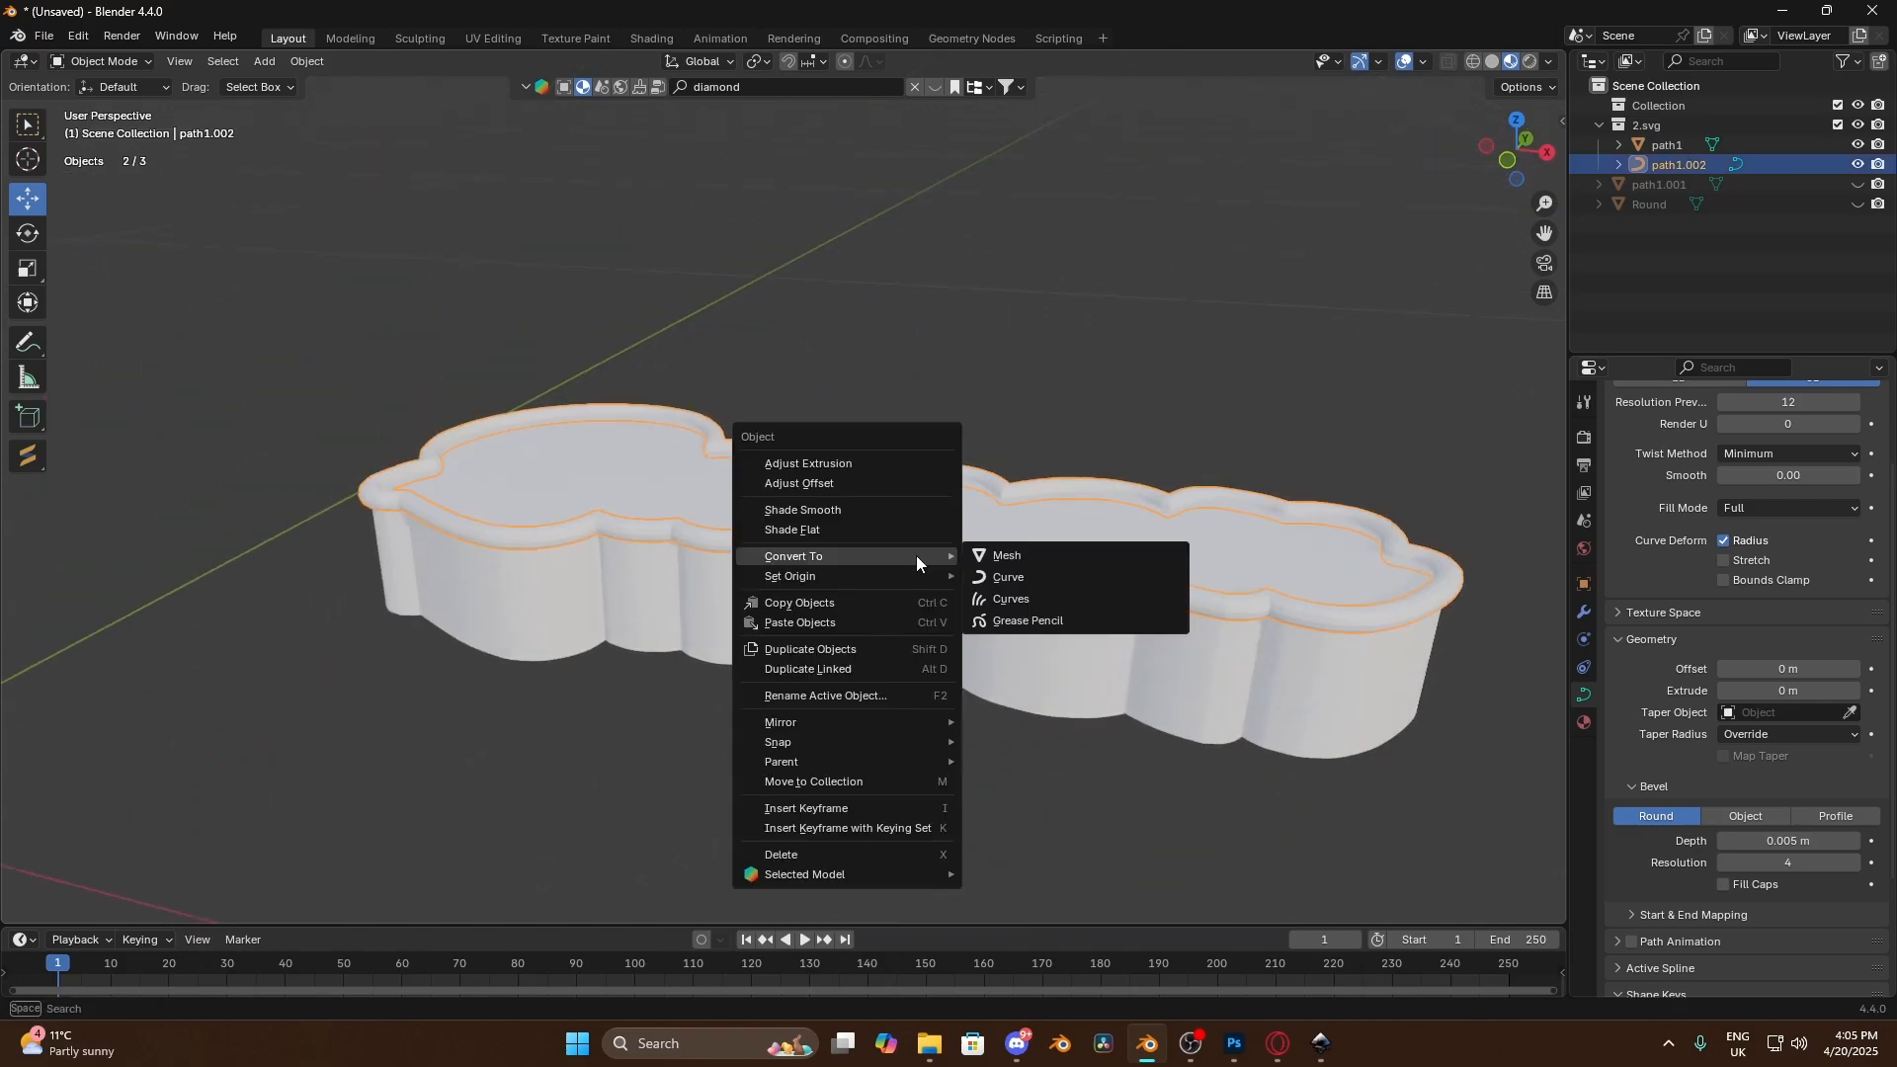
{"action": "left_click", "coordinate": [1052, 559]}
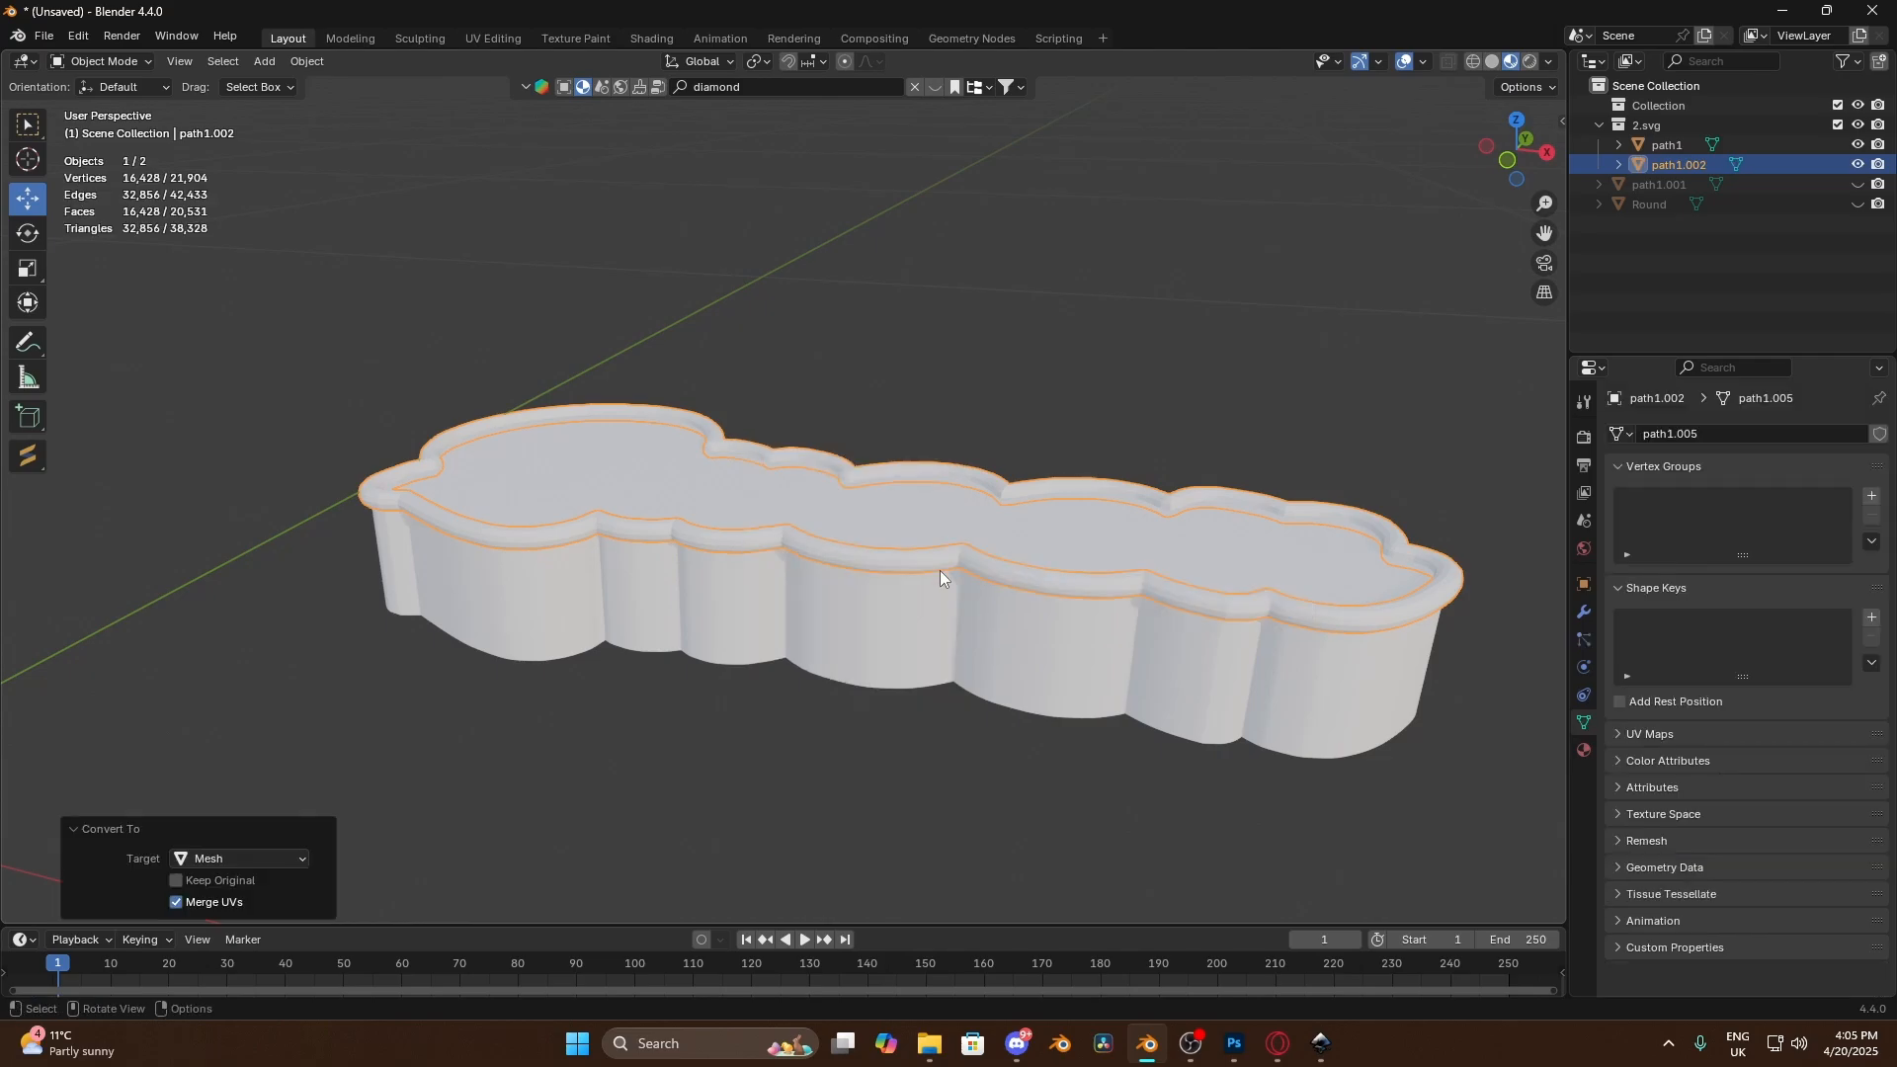
Duplicate the rim mesh in place and set the copy's origin to its geometry
{"action": "key", "text": "shift+d"}
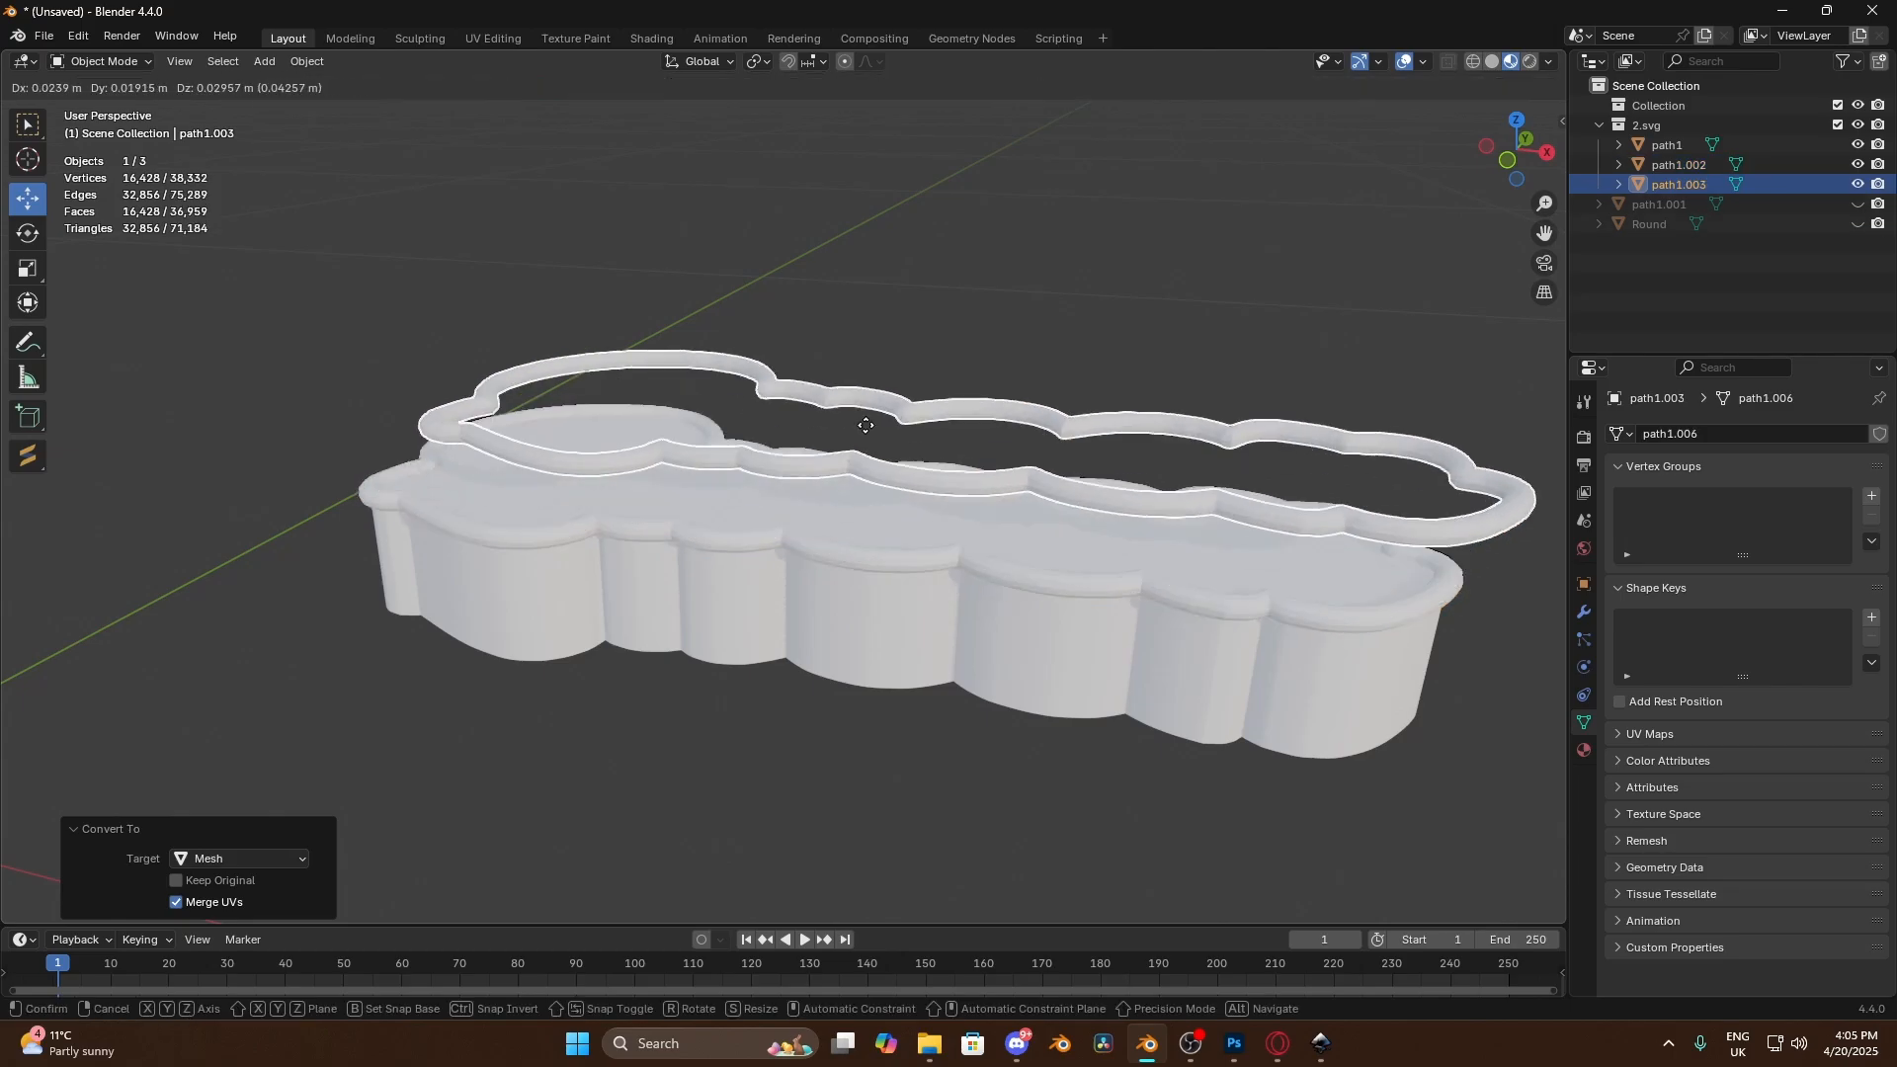
{"action": "right_click", "coordinate": [795, 321]}
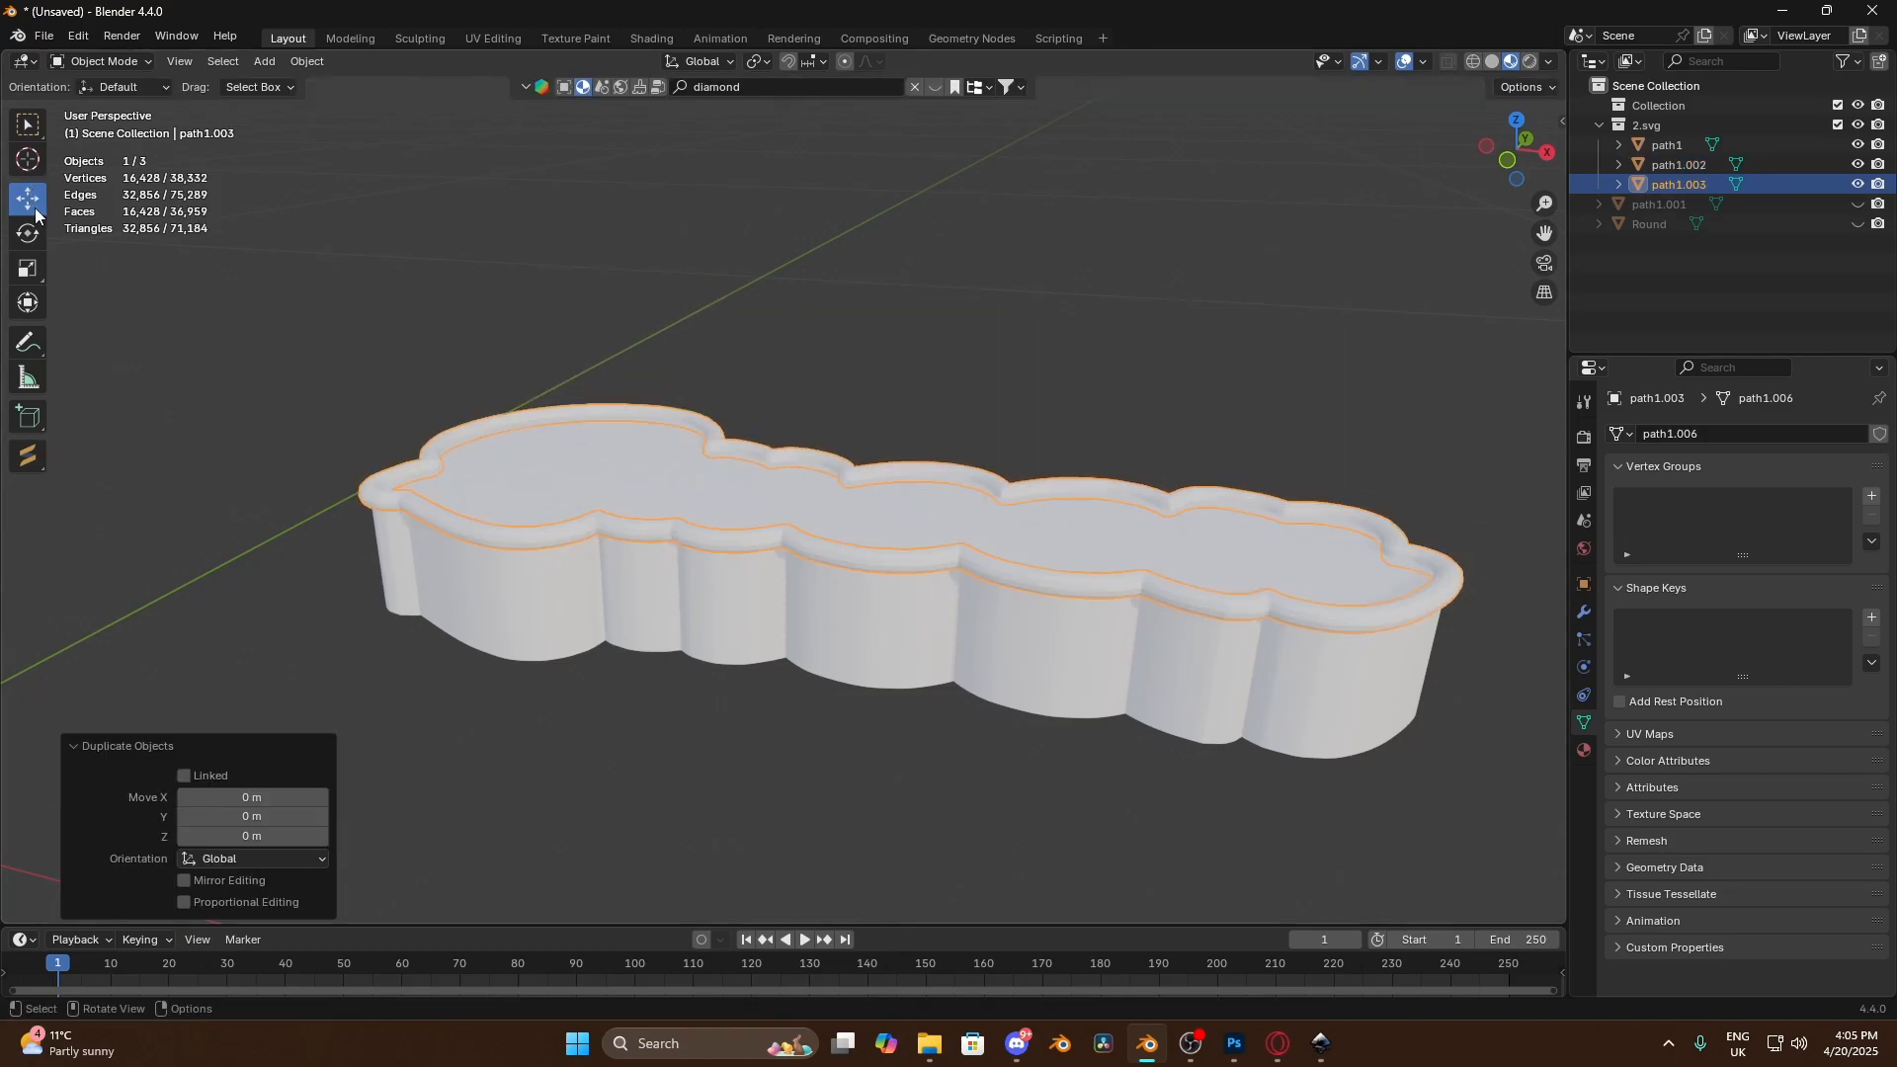
{"action": "right_click", "coordinate": [886, 560]}
{"action": "mouse_move", "coordinate": [885, 579]}
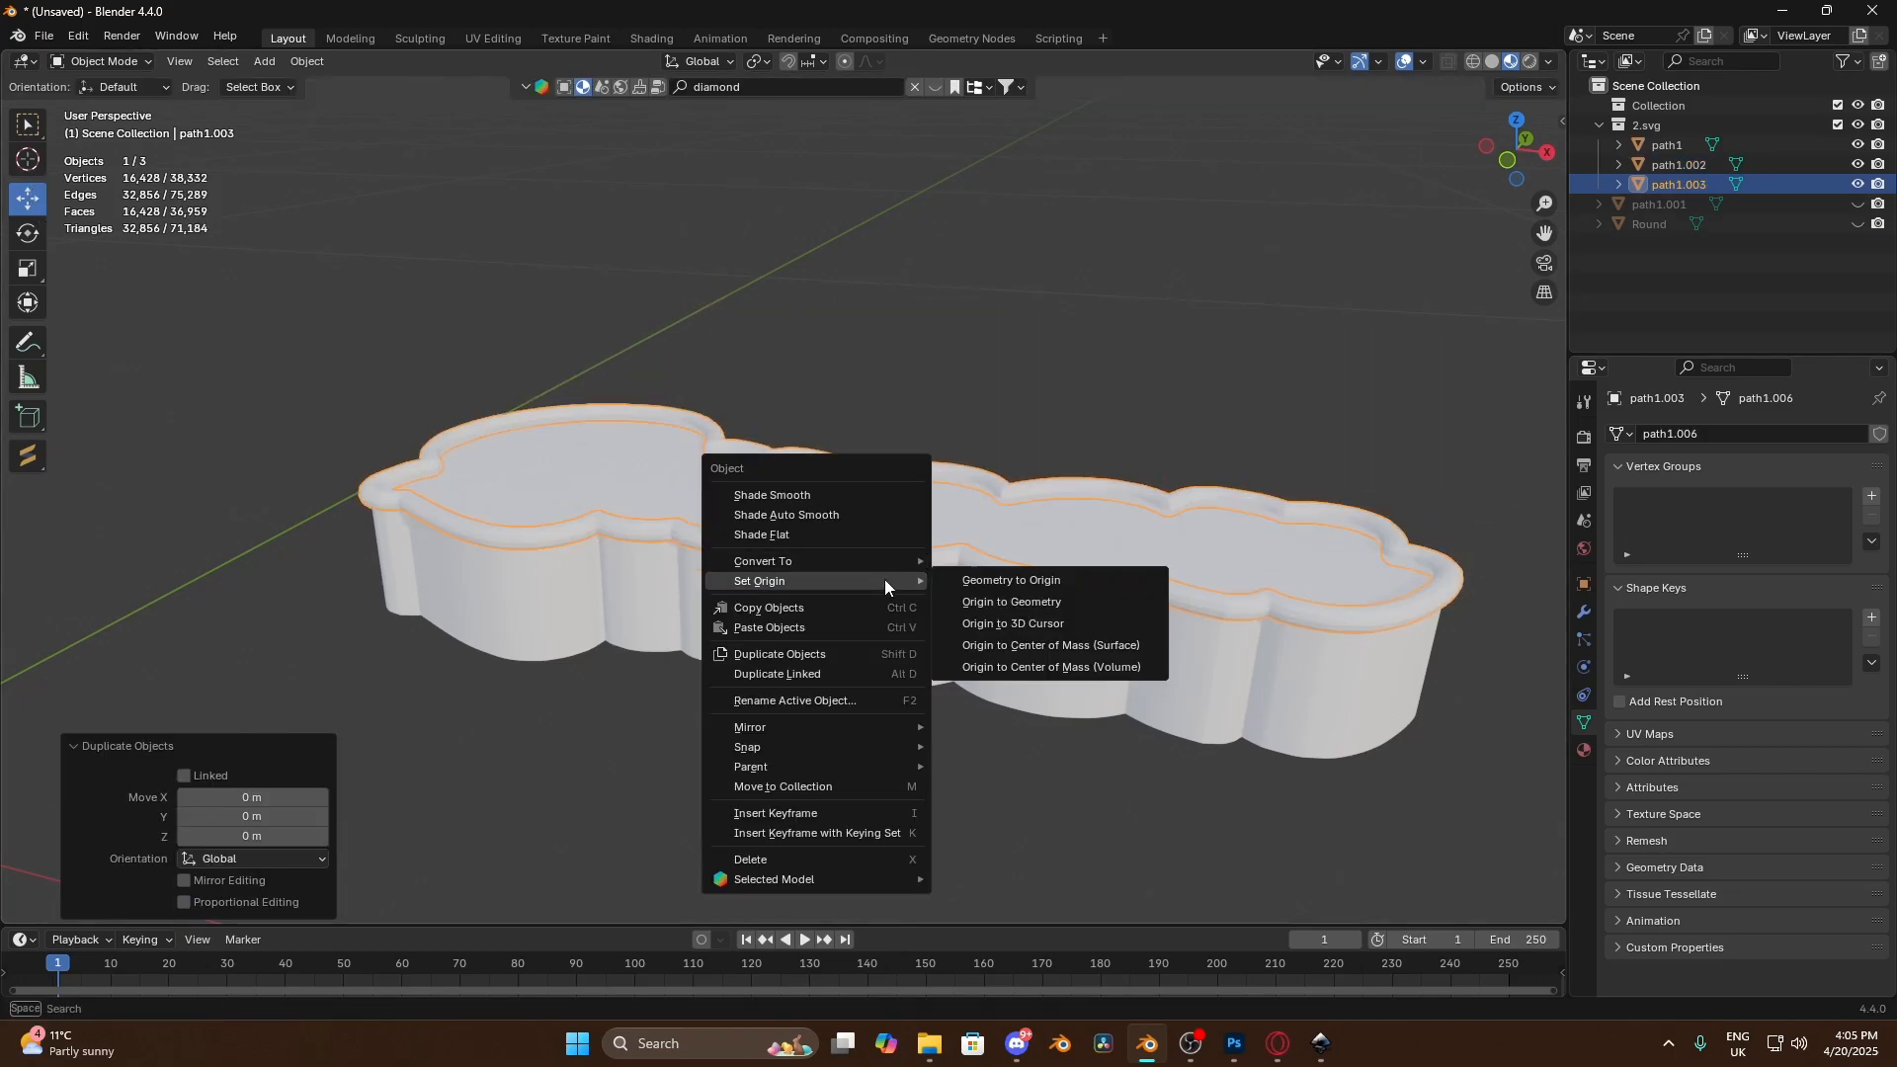
{"action": "left_click", "coordinate": [1073, 602]}
Move the duplicated rim straight down along Z to the base's lower edge and check the fit around the base
{"action": "left_click_drag", "start_coordinate": [873, 428], "coordinate": [899, 549]}
{"action": "left_click", "coordinate": [881, 762]}
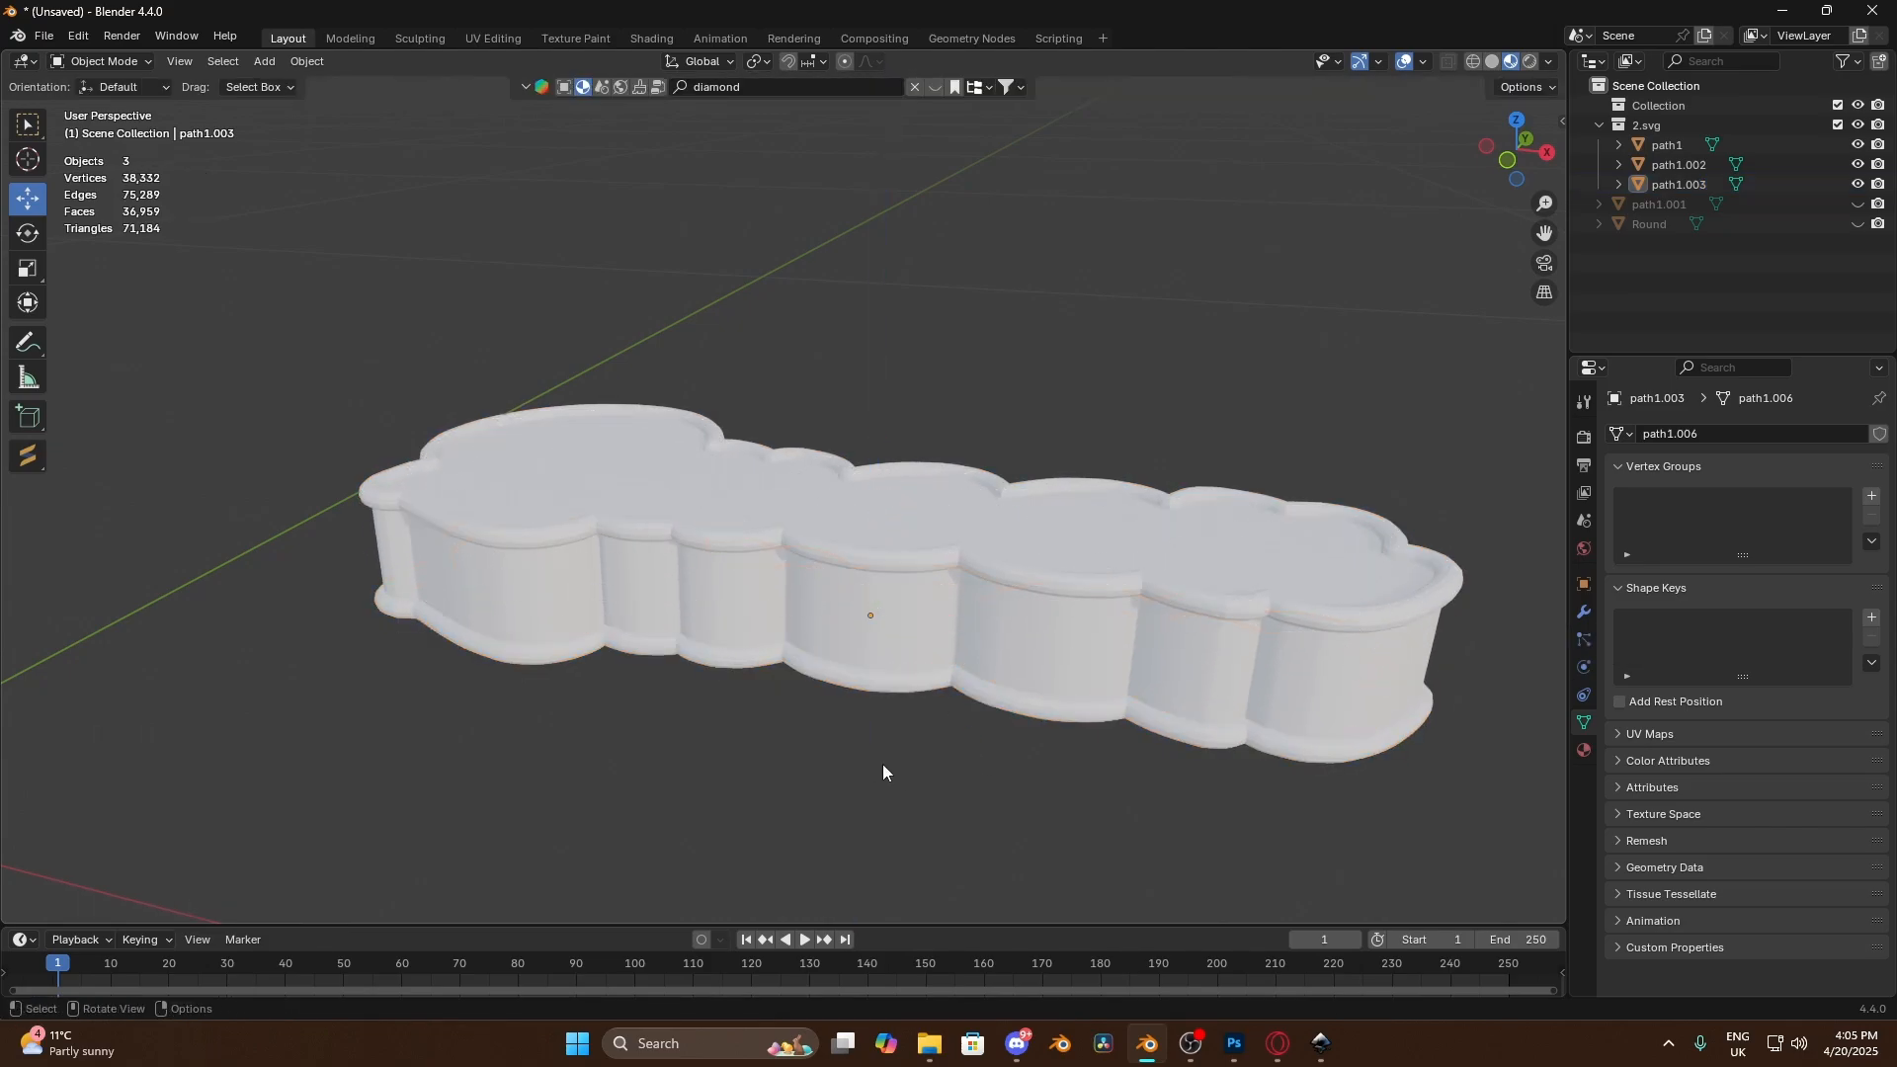
{"action": "middle_click_drag", "start_coordinate": [882, 763], "coordinate": [951, 753]}
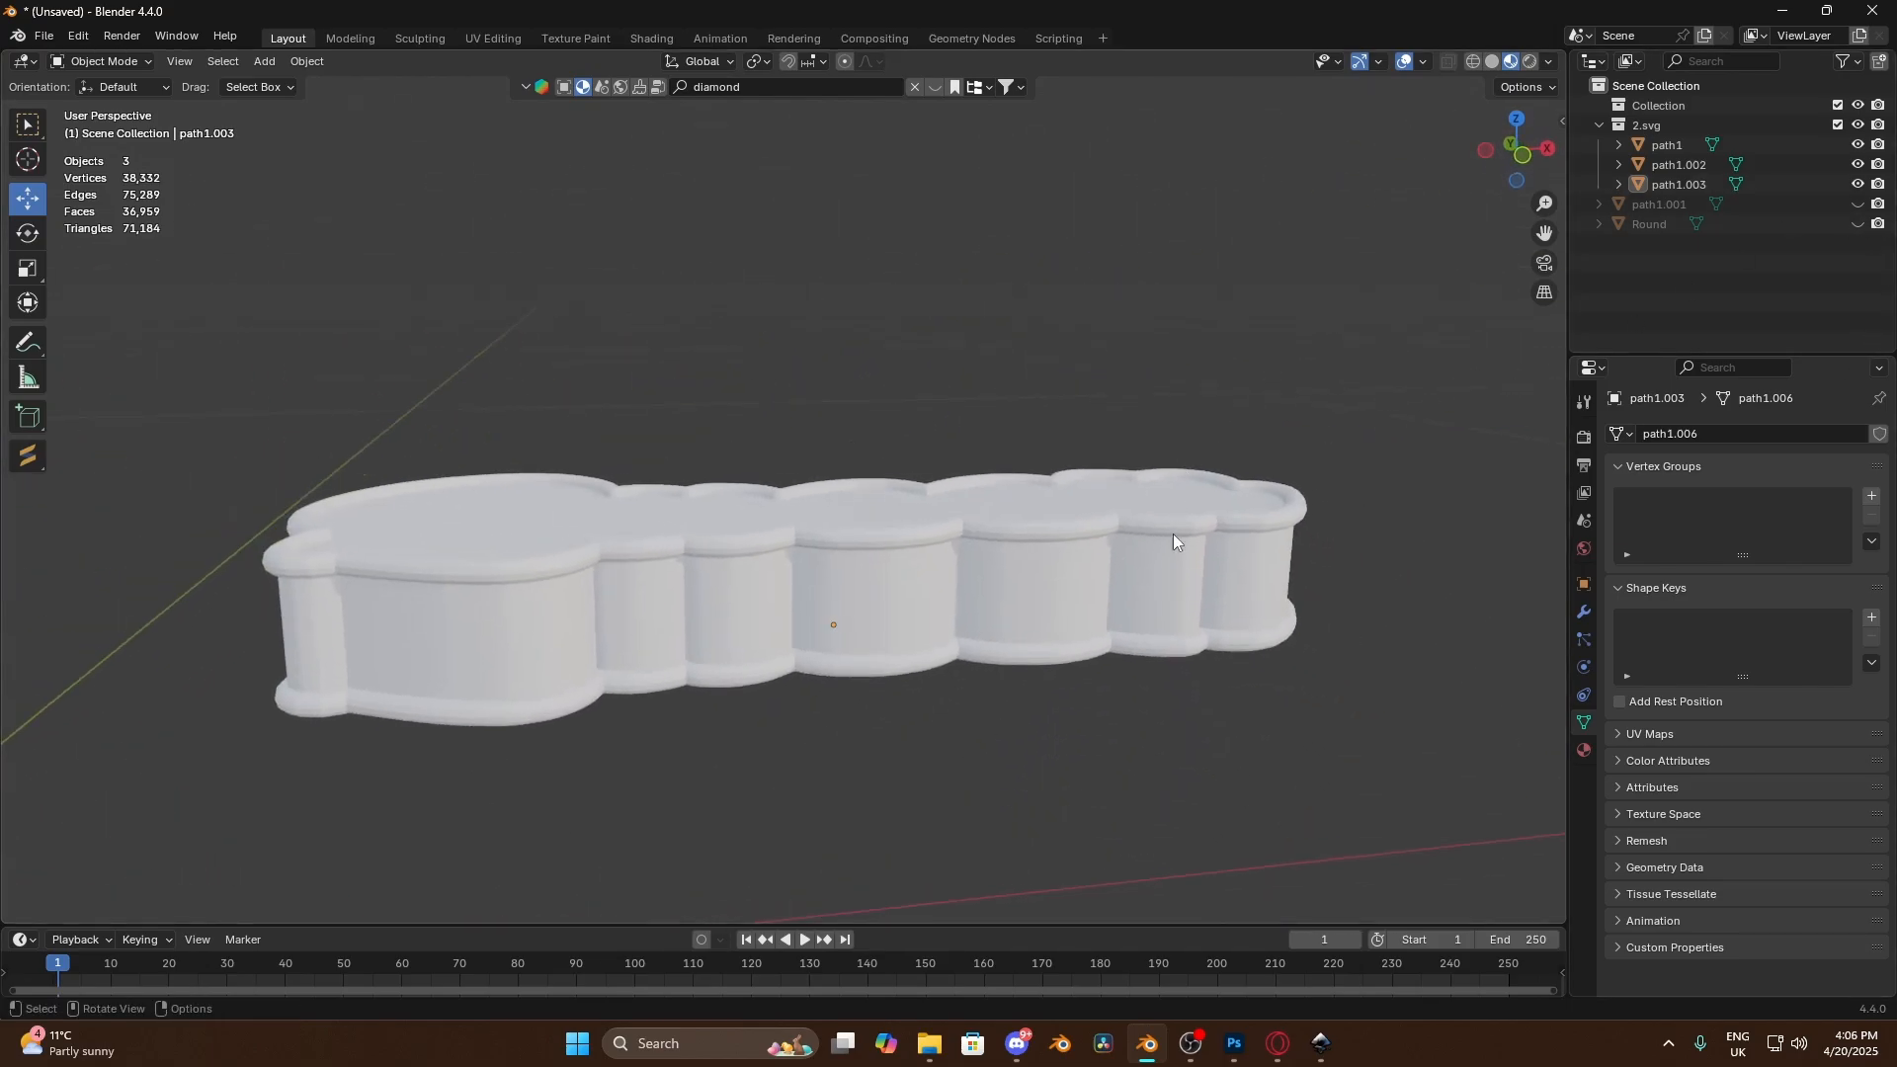
{"action": "middle_click_drag", "start_coordinate": [1171, 534], "coordinate": [1137, 682]}
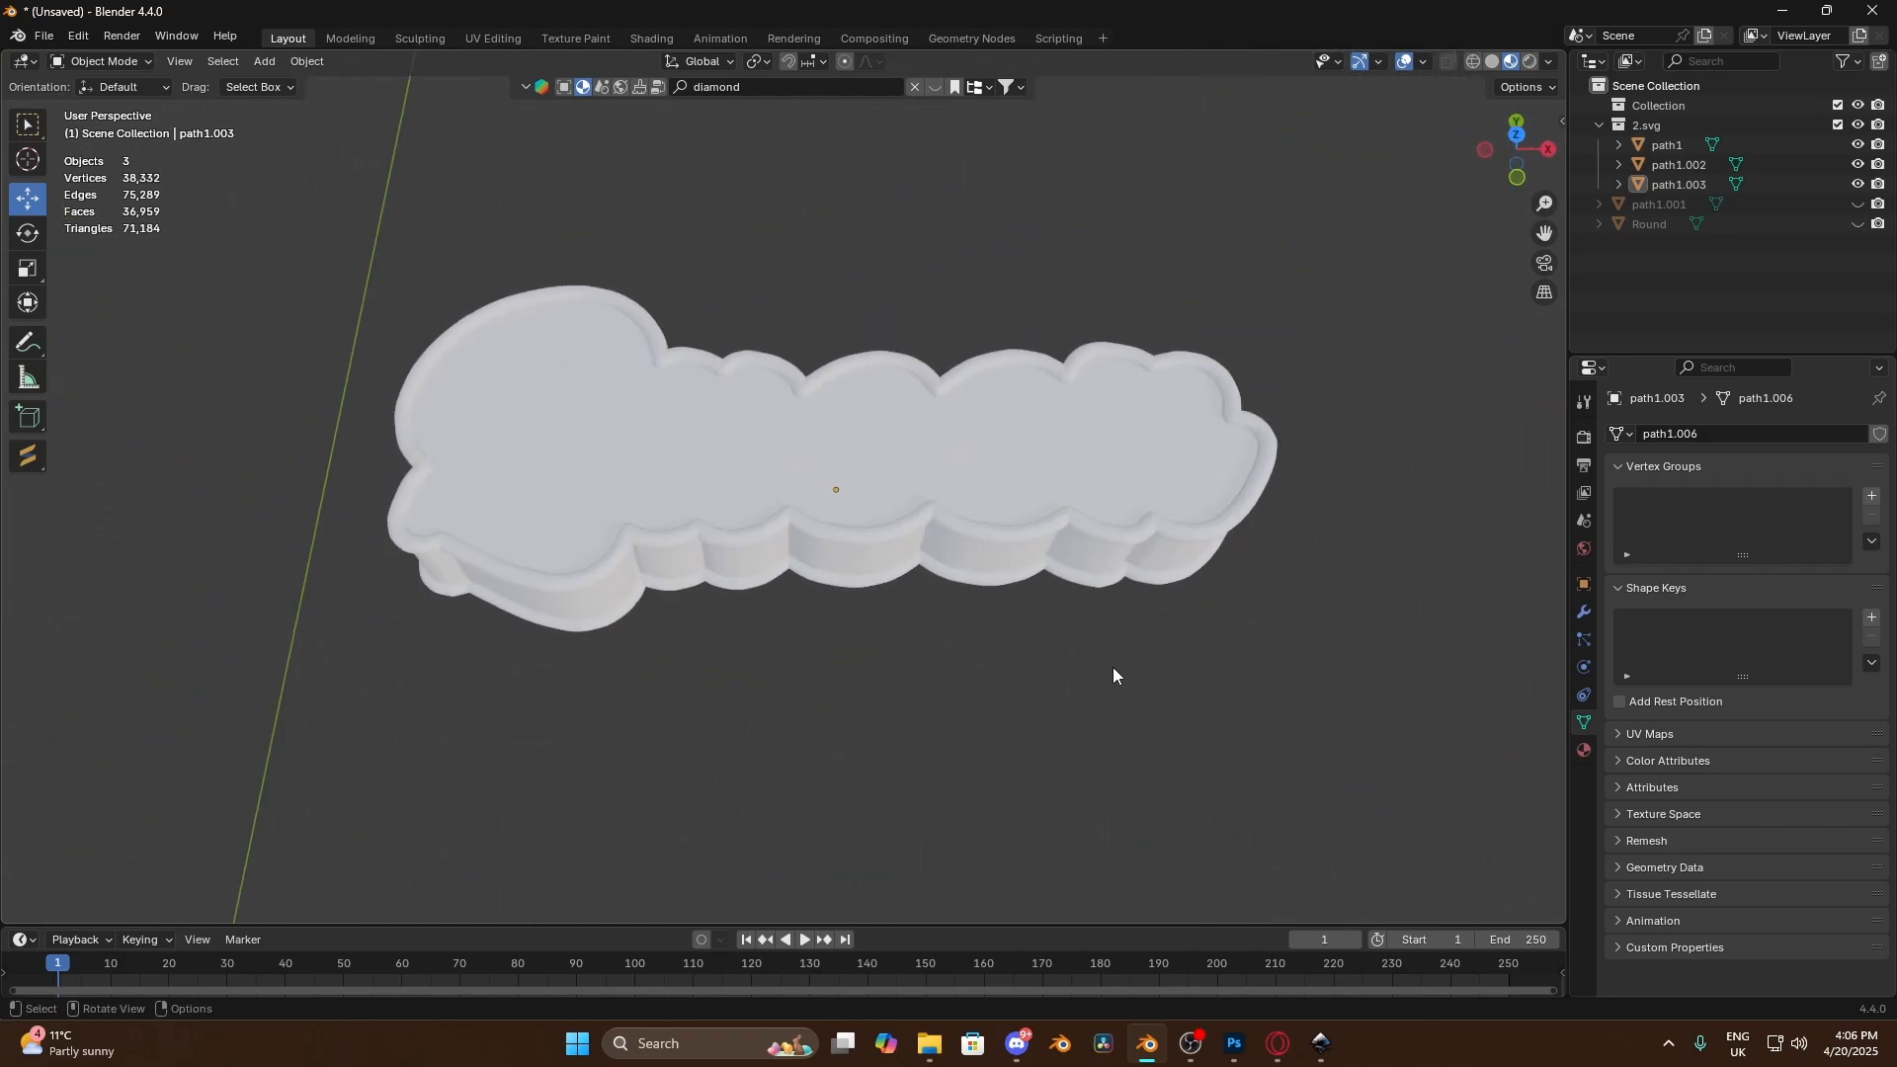
Import 1.svg into the scene as an SVG curve
{"action": "left_click", "coordinate": [43, 35]}
{"action": "mouse_move", "coordinate": [148, 316]}
{"action": "left_click", "coordinate": [415, 473]}
{"action": "left_click", "coordinate": [724, 355]}
{"action": "left_click", "coordinate": [1243, 778]}
Temporarily hide the base and both rims to select the imported Queen curve, and place it along Z on top of the base
{"action": "middle_click_drag", "start_coordinate": [1243, 778], "coordinate": [1243, 678]}
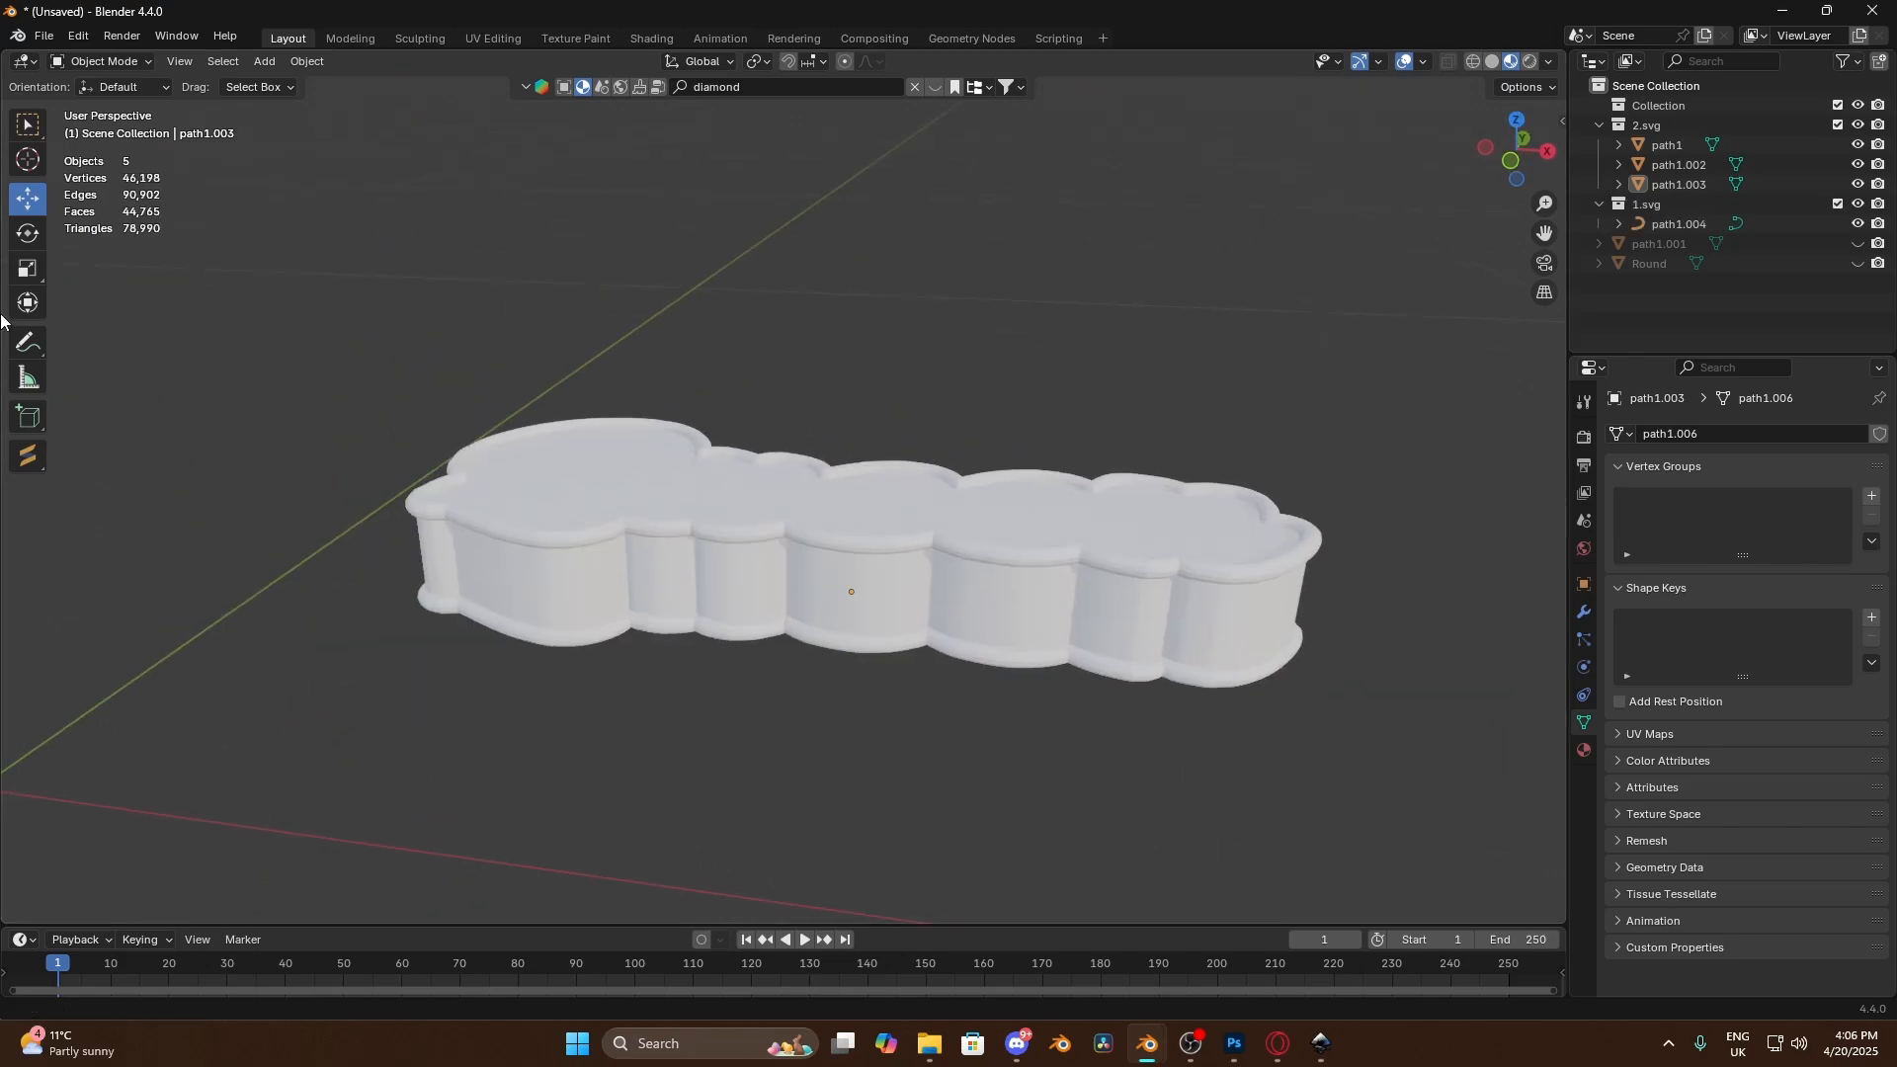
{"action": "scroll", "coordinate": [784, 488], "scroll_direction": "down", "scroll_amount": 7}
{"action": "scroll", "coordinate": [784, 488], "scroll_direction": "up", "scroll_amount": 5}
{"action": "left_click_drag", "start_coordinate": [1858, 183], "coordinate": [1857, 144]}
{"action": "left_click", "coordinate": [839, 494]}
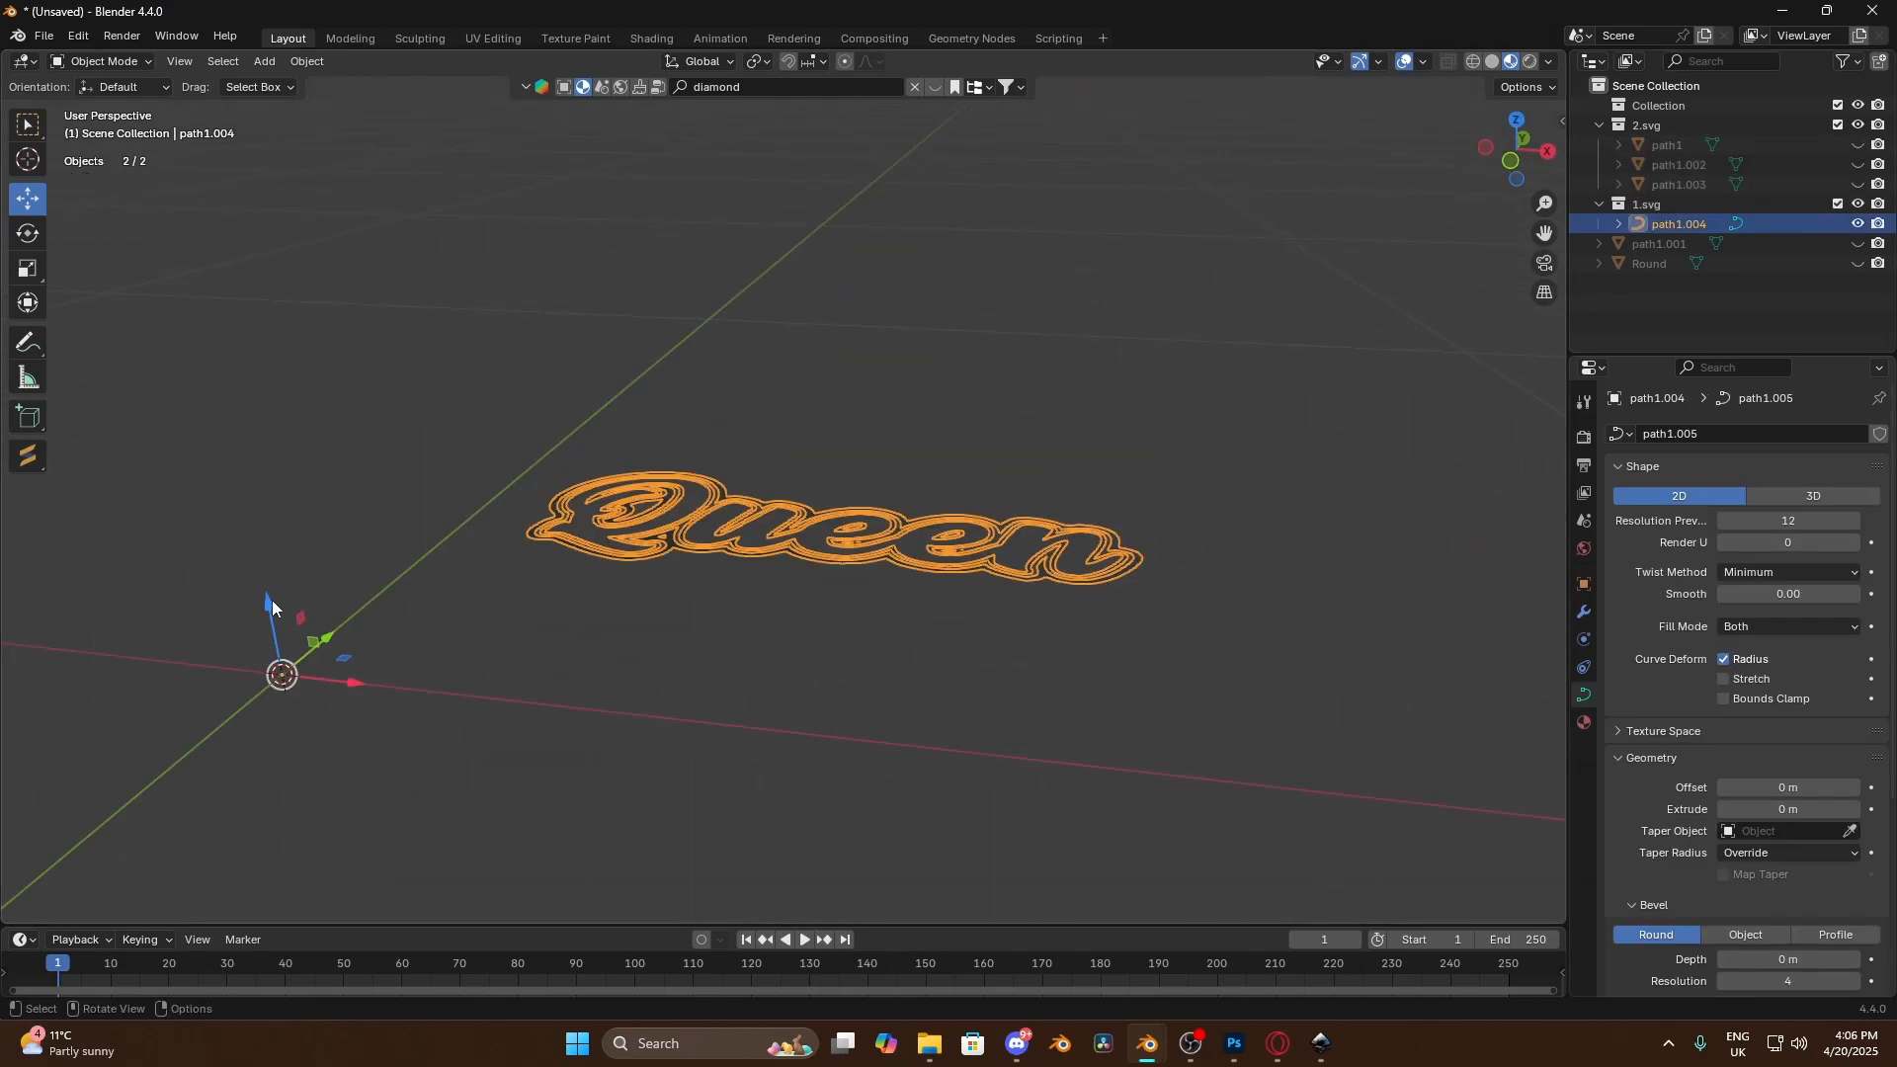
{"action": "left_click_drag", "start_coordinate": [262, 603], "coordinate": [206, 277]}
{"action": "left_click_drag", "start_coordinate": [1857, 144], "coordinate": [1858, 183]}
{"action": "left_click_drag", "start_coordinate": [205, 272], "coordinate": [318, 545]}
Extrude the Queen lettering curve by 0.01 m and deselect it
{"action": "middle_click_drag", "start_coordinate": [1338, 545], "coordinate": [1246, 571]}
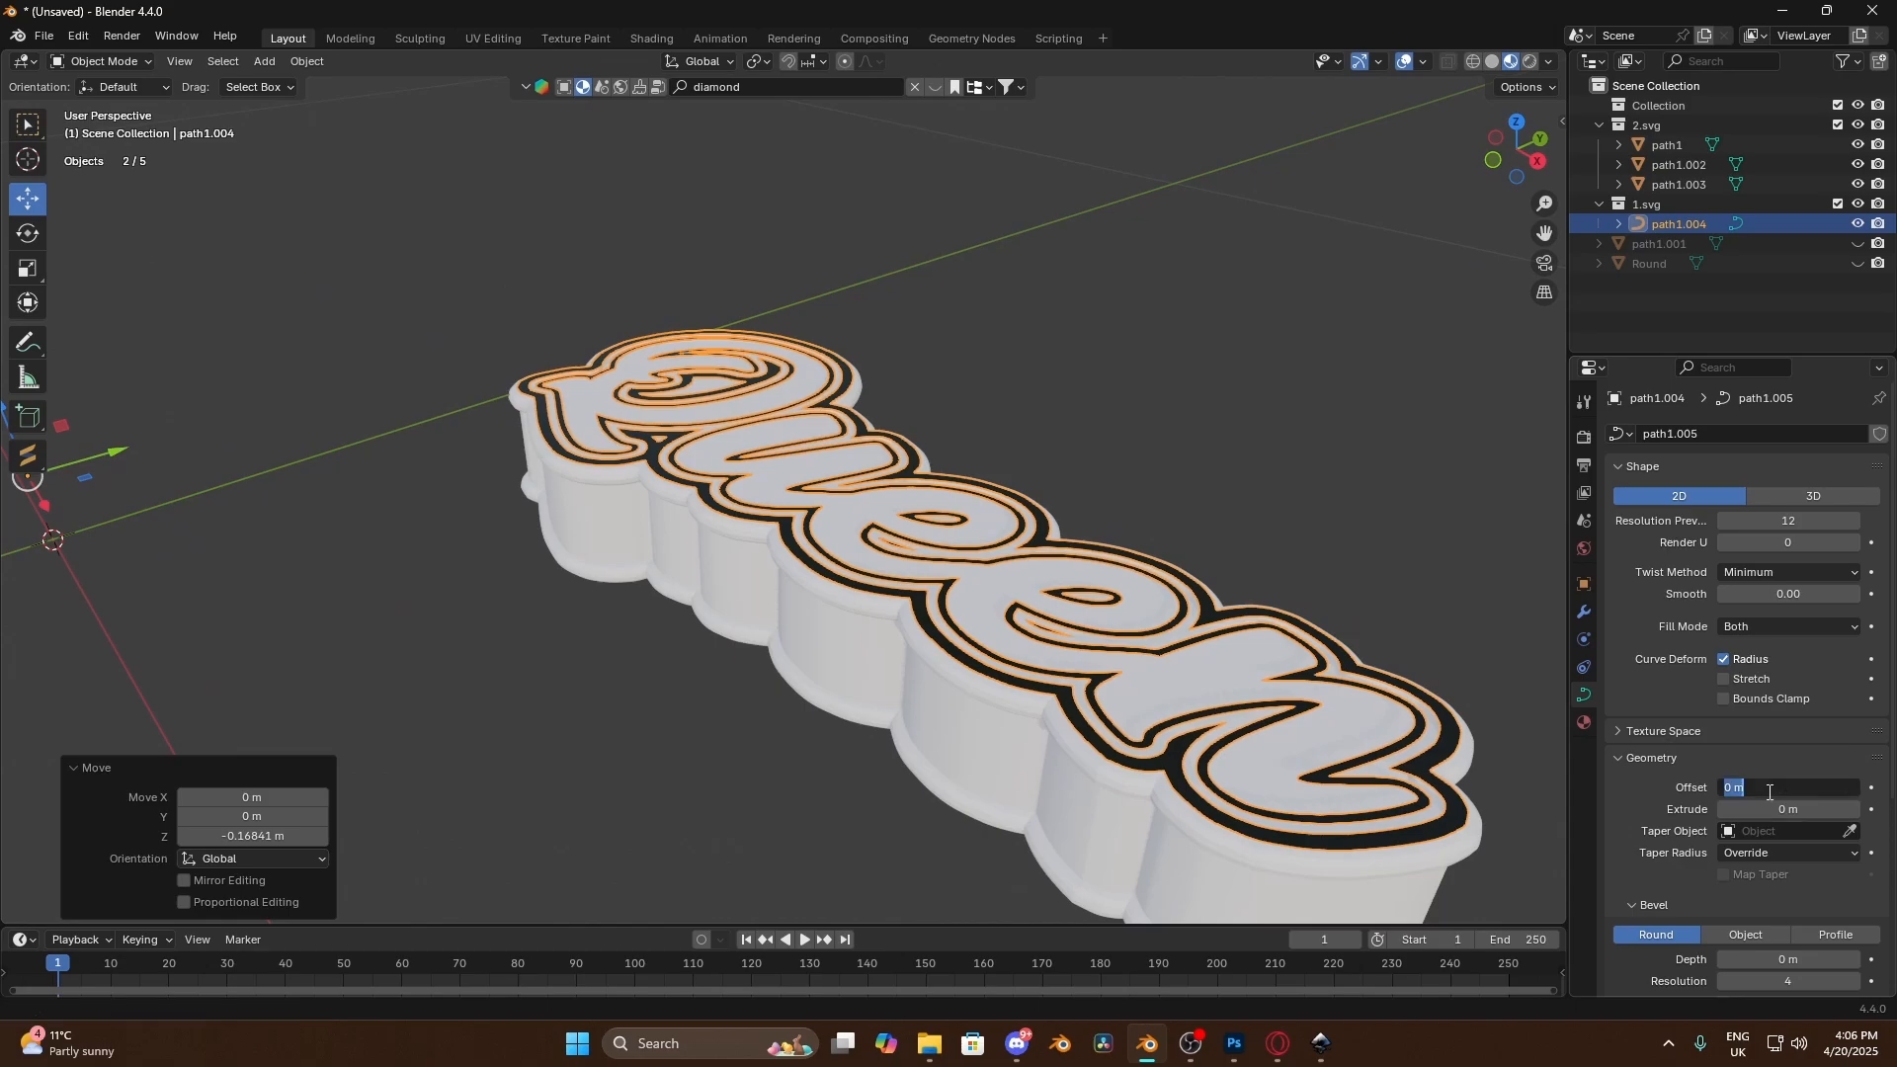
{"action": "key", "text": "Return"}
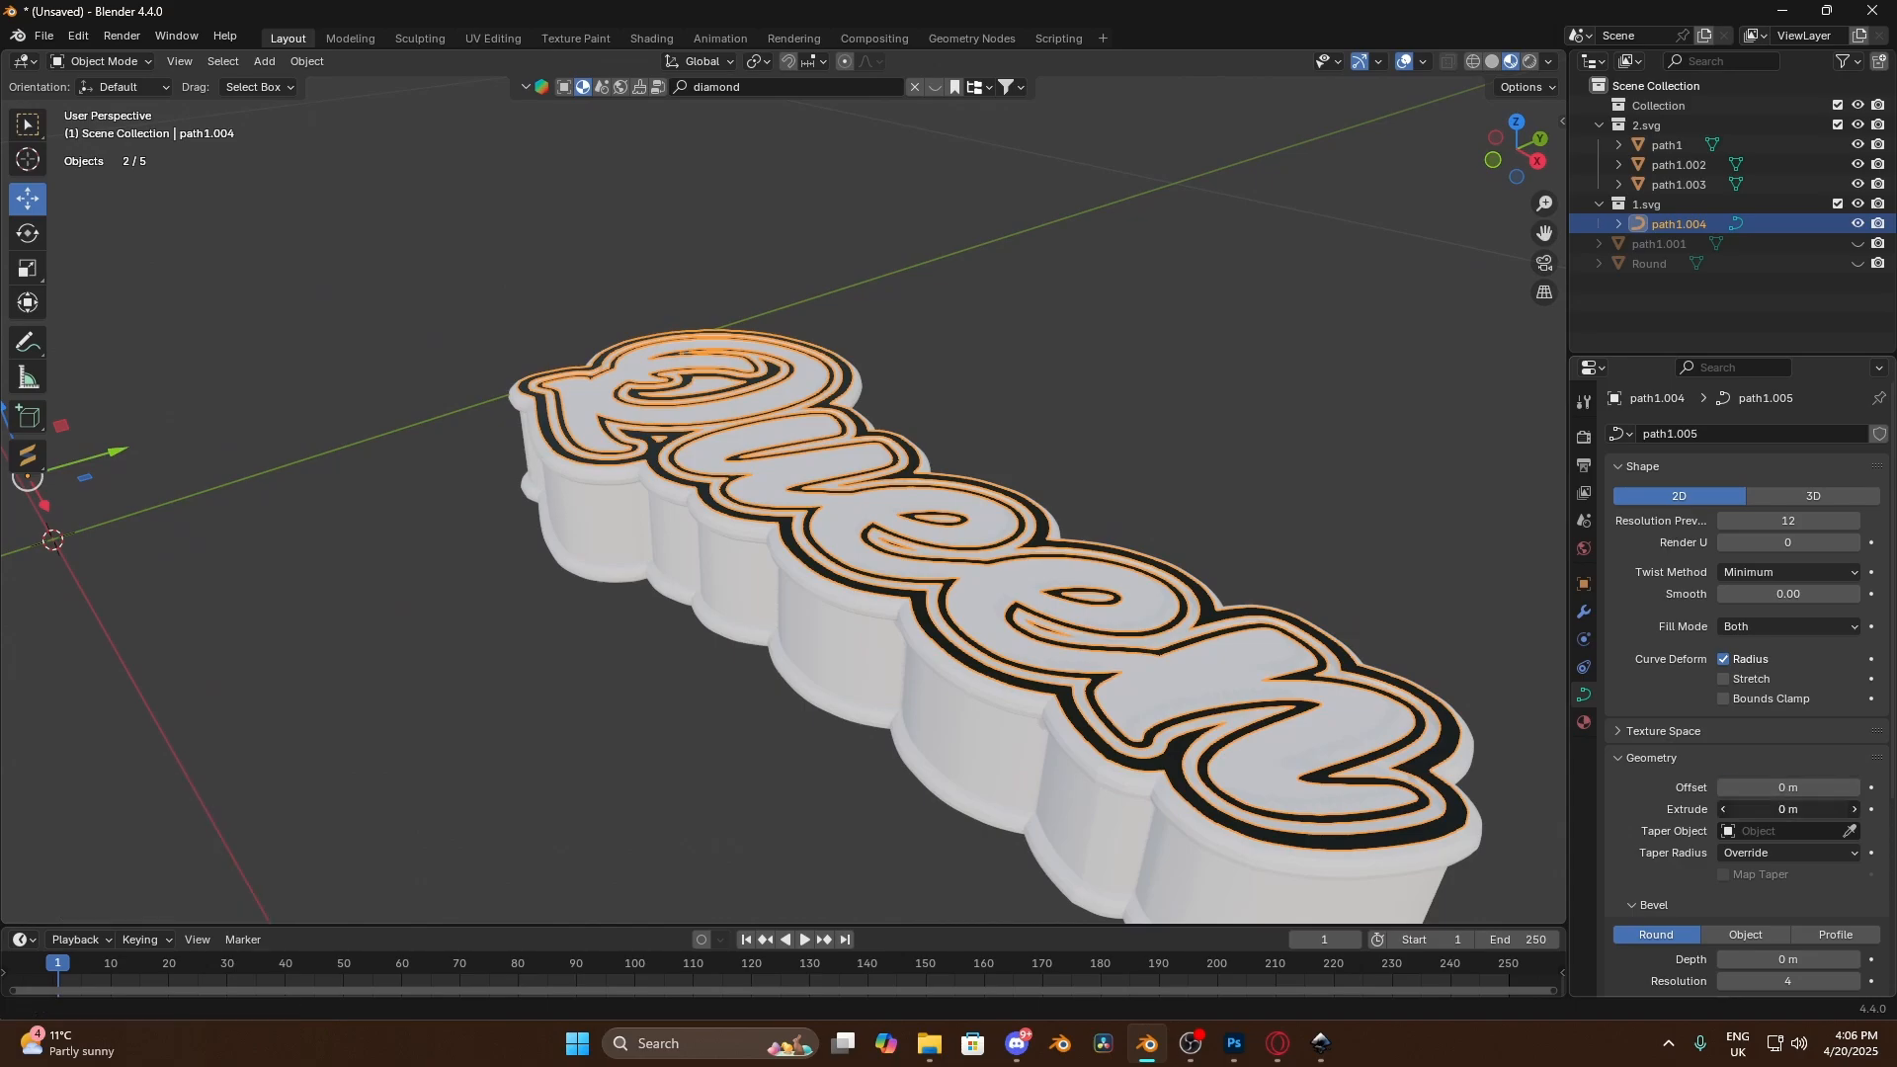
{"action": "mouse_move", "coordinate": [1788, 809]}
{"action": "left_mouse_down"}
{"action": "mouse_move", "coordinate": [1837, 809]}
{"action": "mouse_move", "coordinate": [1808, 809]}
{"action": "left_mouse_up"}
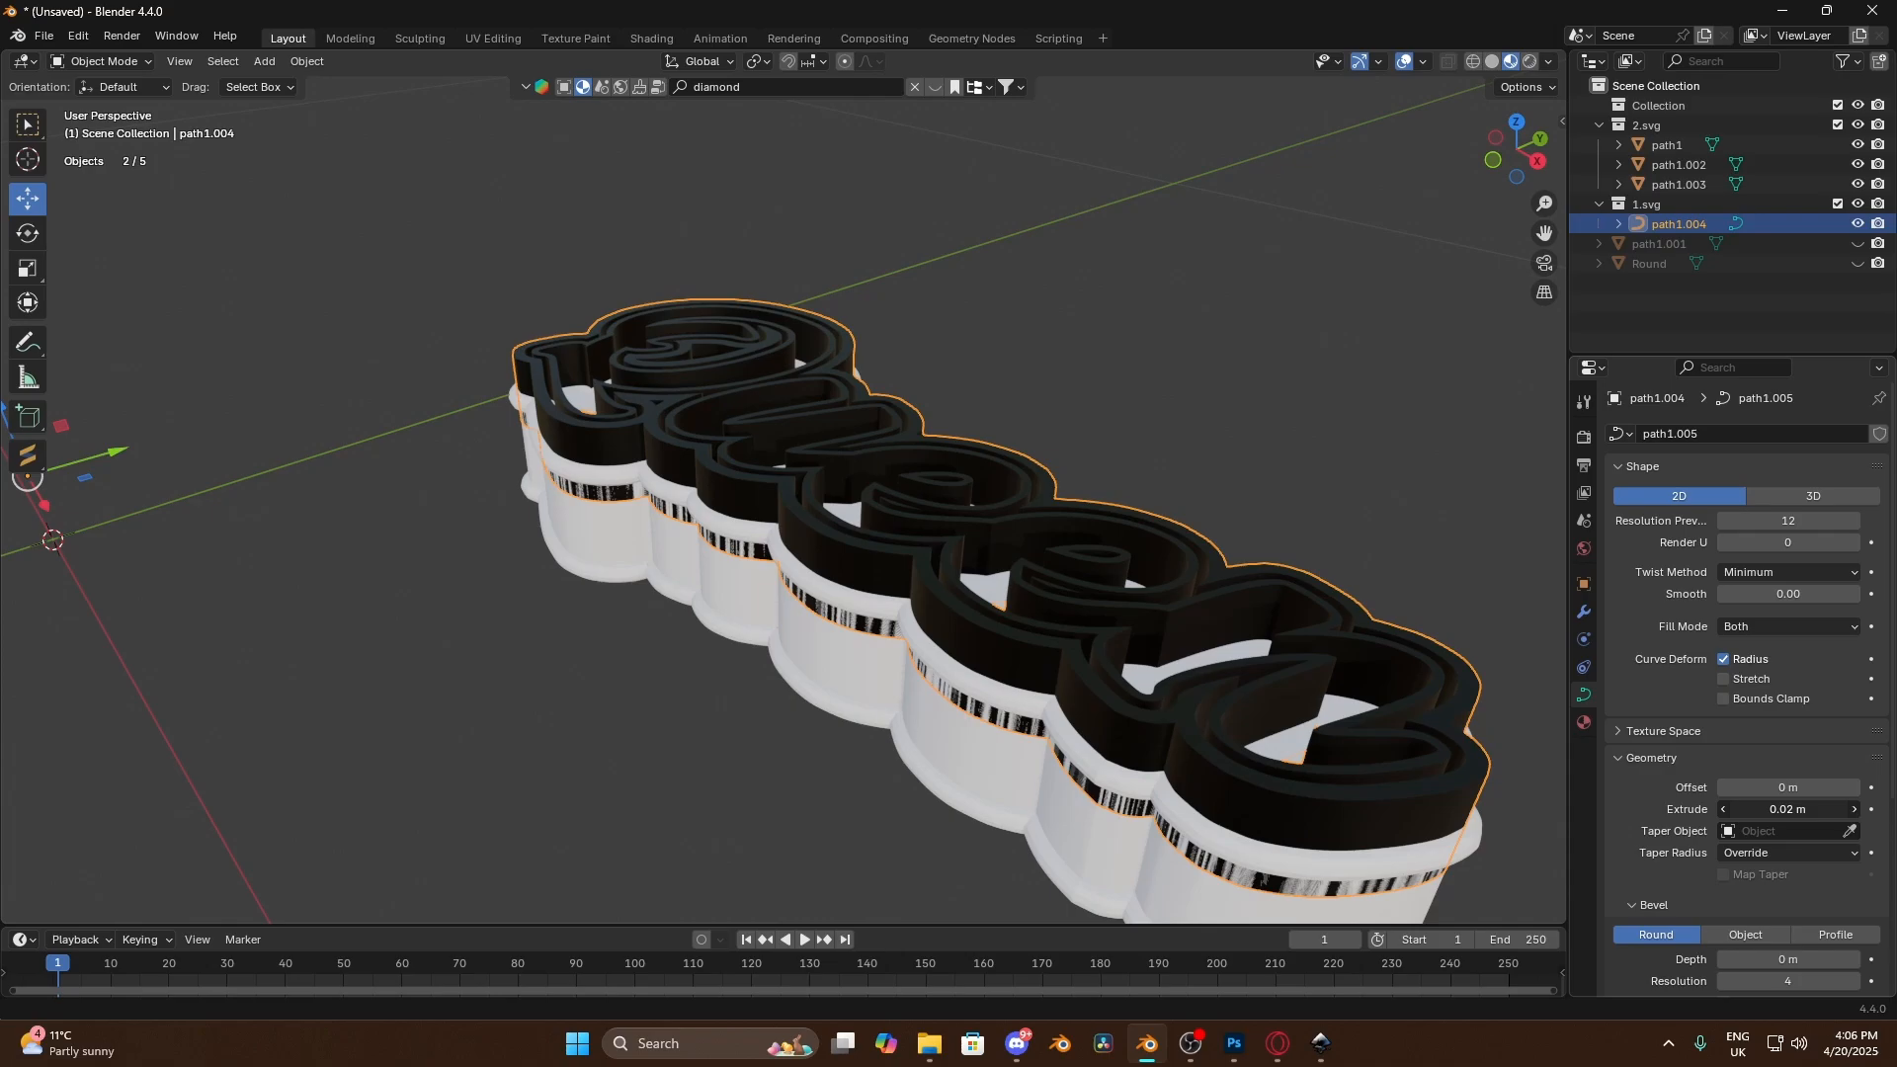
{"action": "left_click", "coordinate": [1725, 809]}
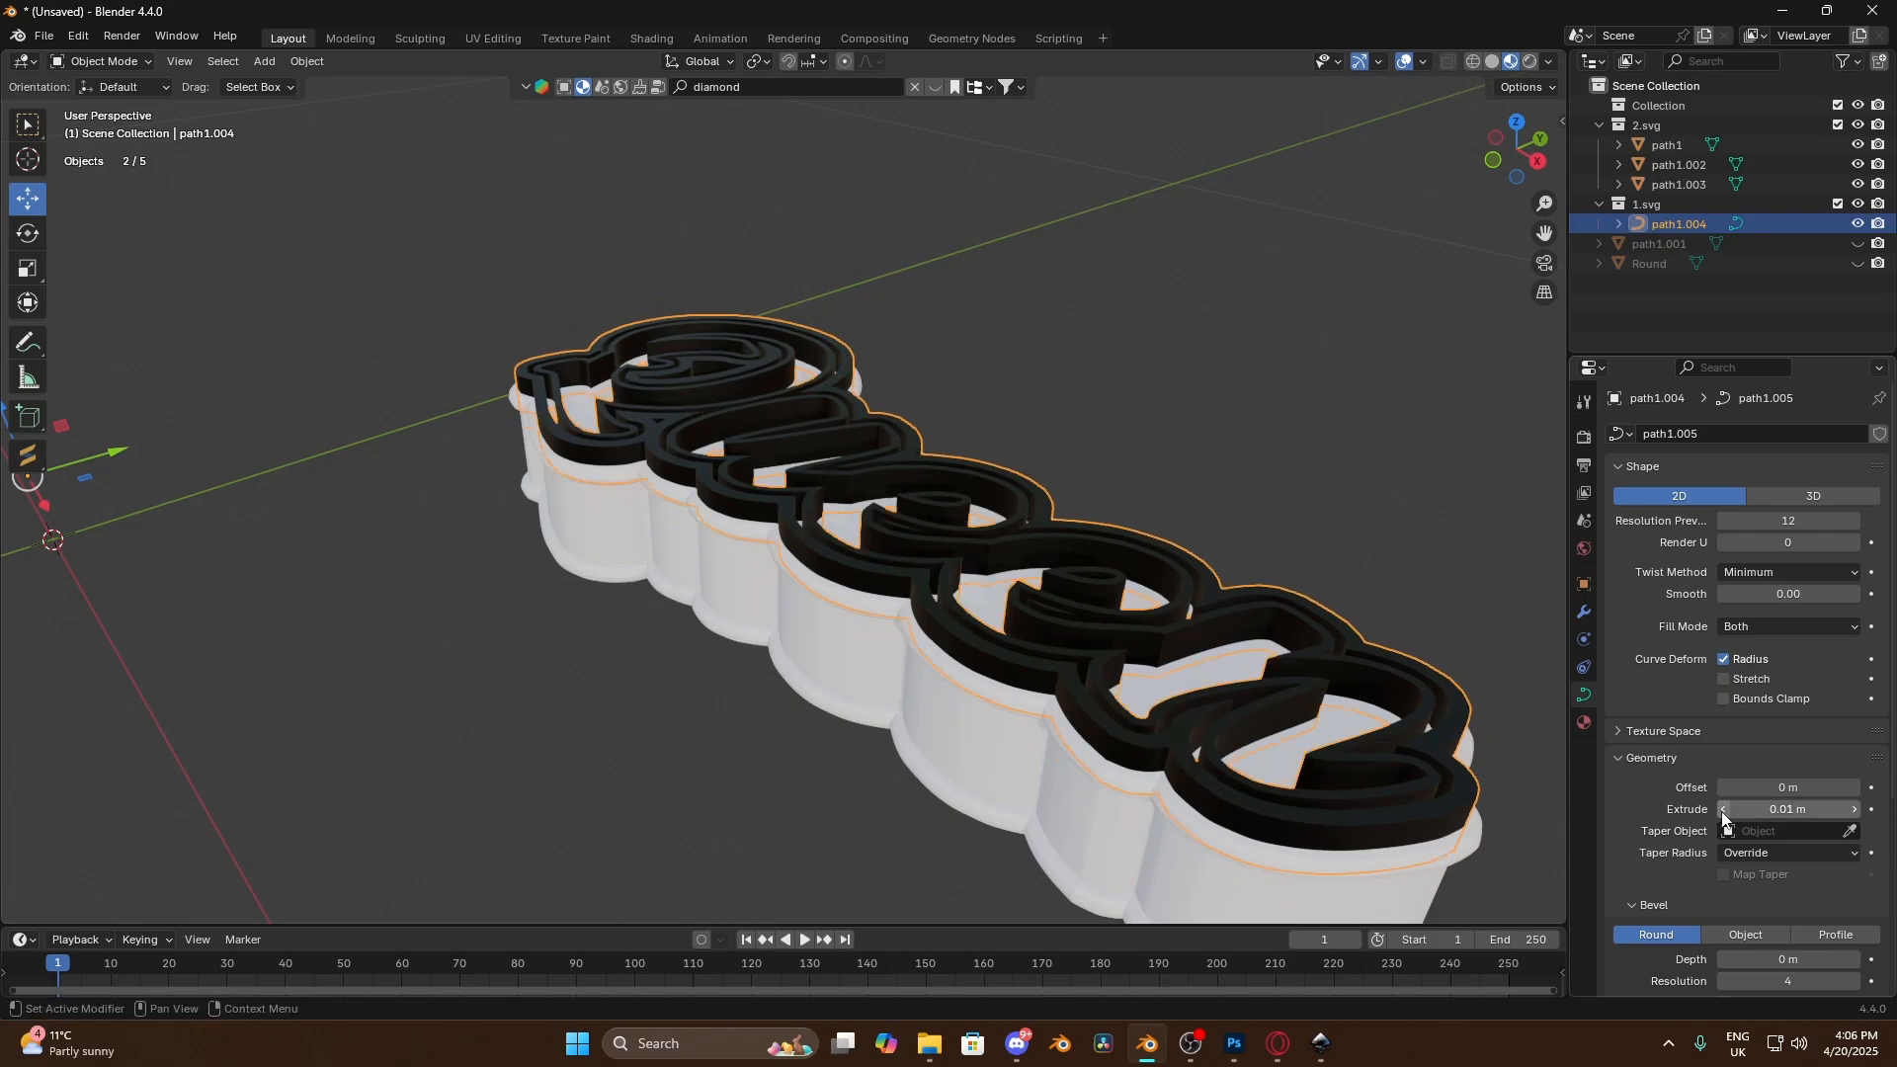
{"action": "left_click", "coordinate": [1092, 411]}
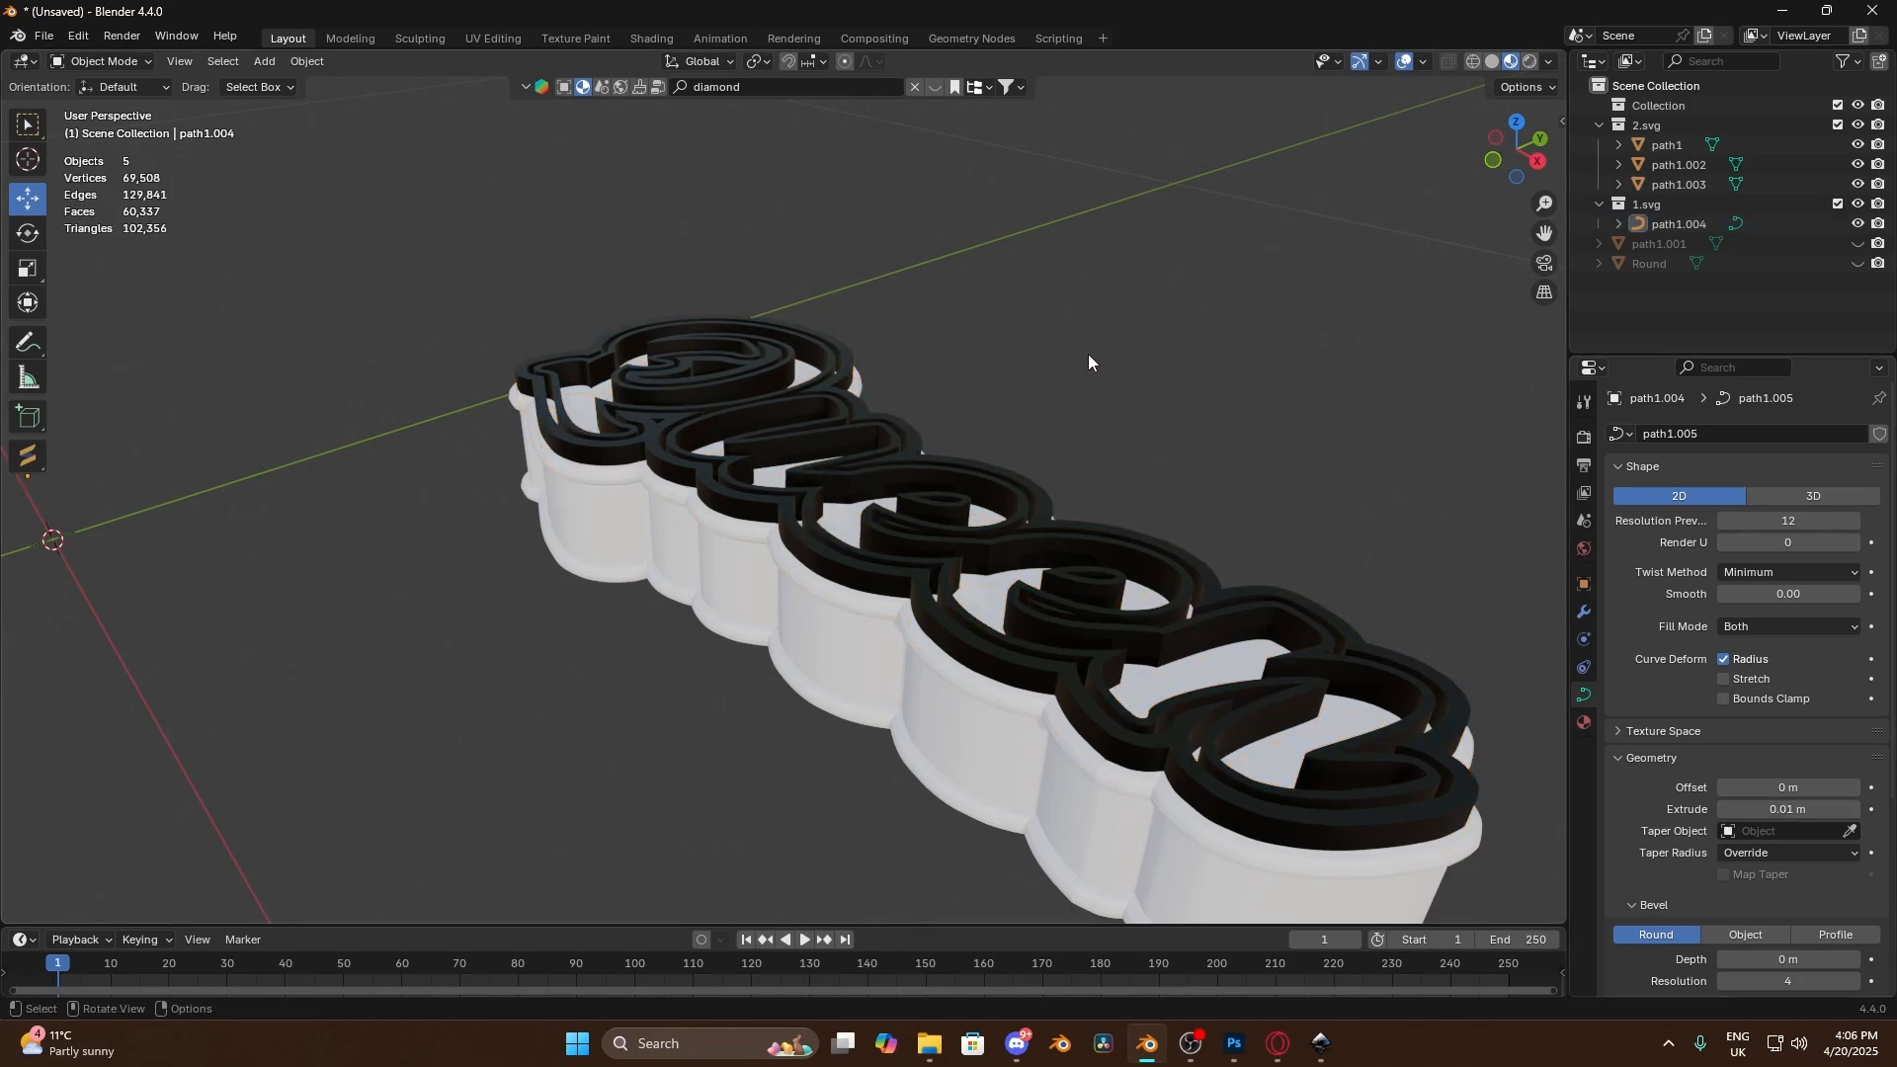
Set the Queen lettering's origin to its geometry and lower it about 0.0037 m along Z into the base
{"action": "middle_click_drag", "start_coordinate": [1087, 354], "coordinate": [844, 435]}
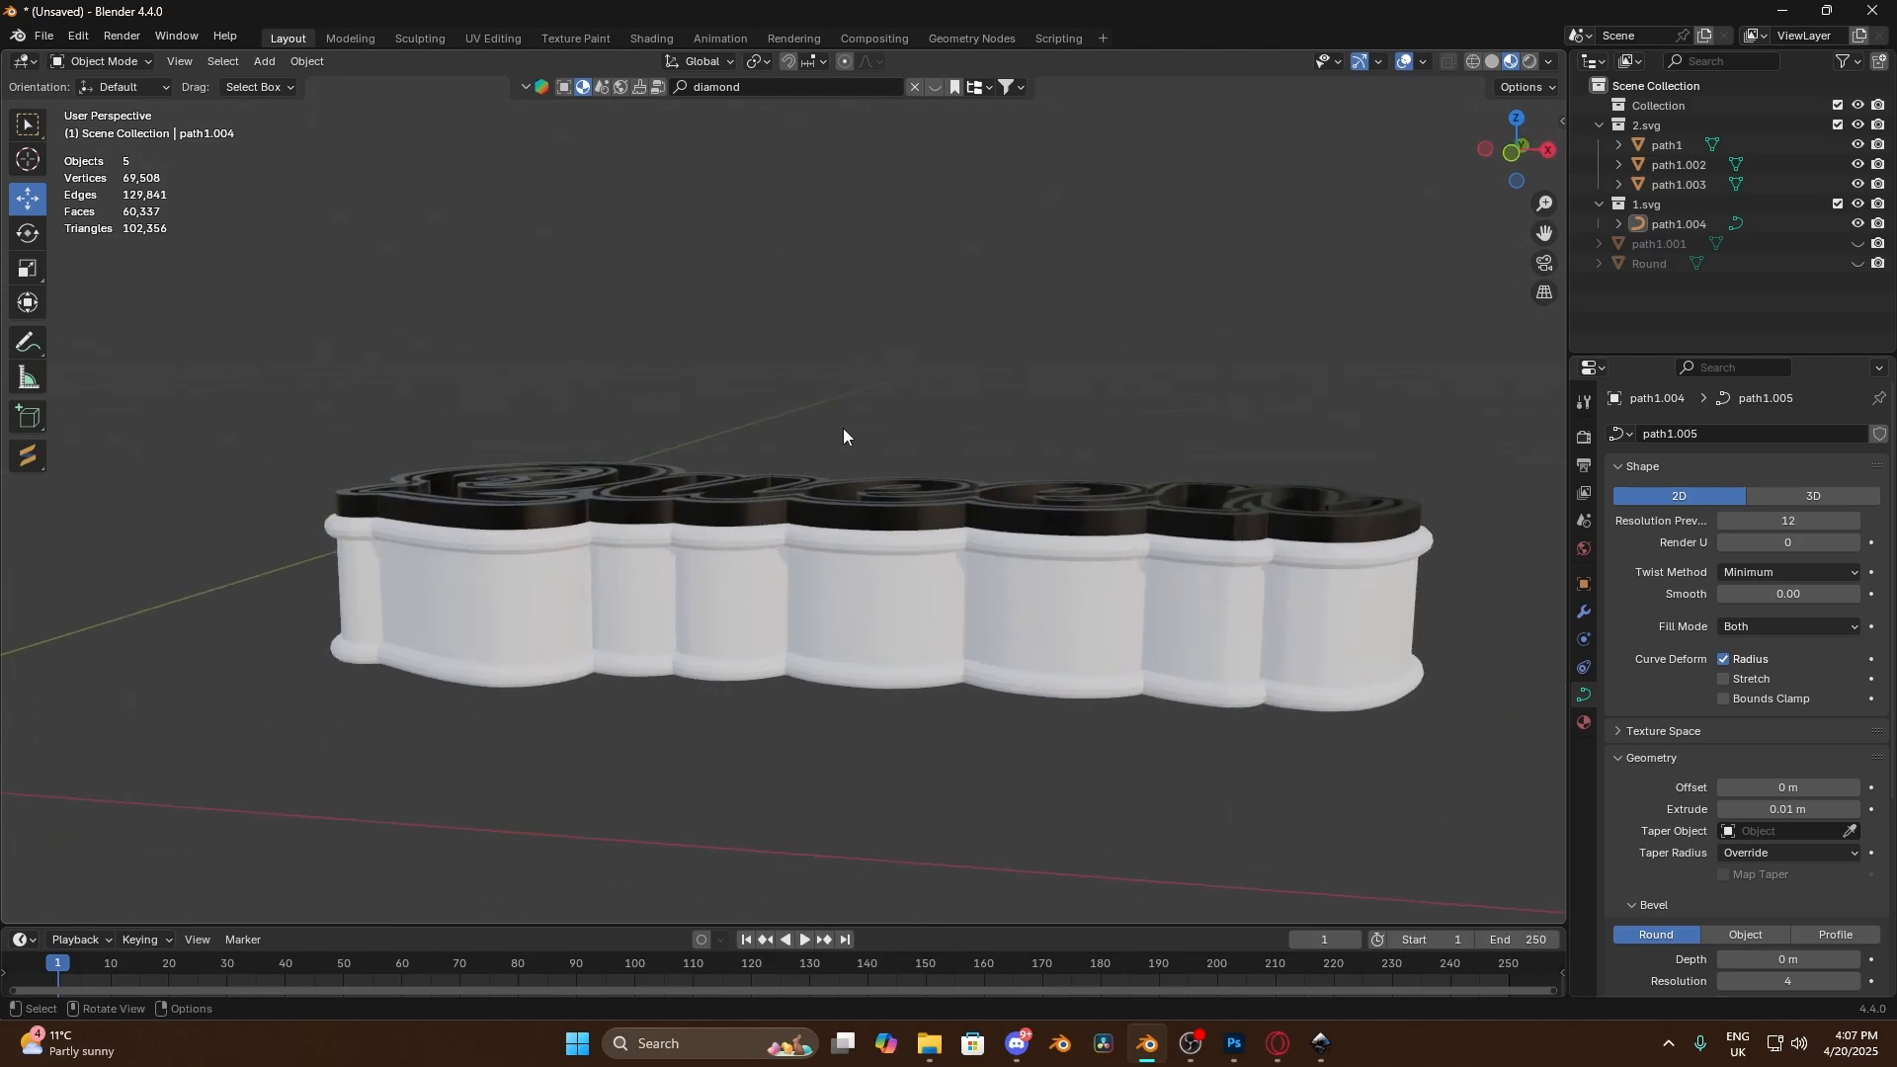
{"action": "left_click", "coordinate": [889, 525]}
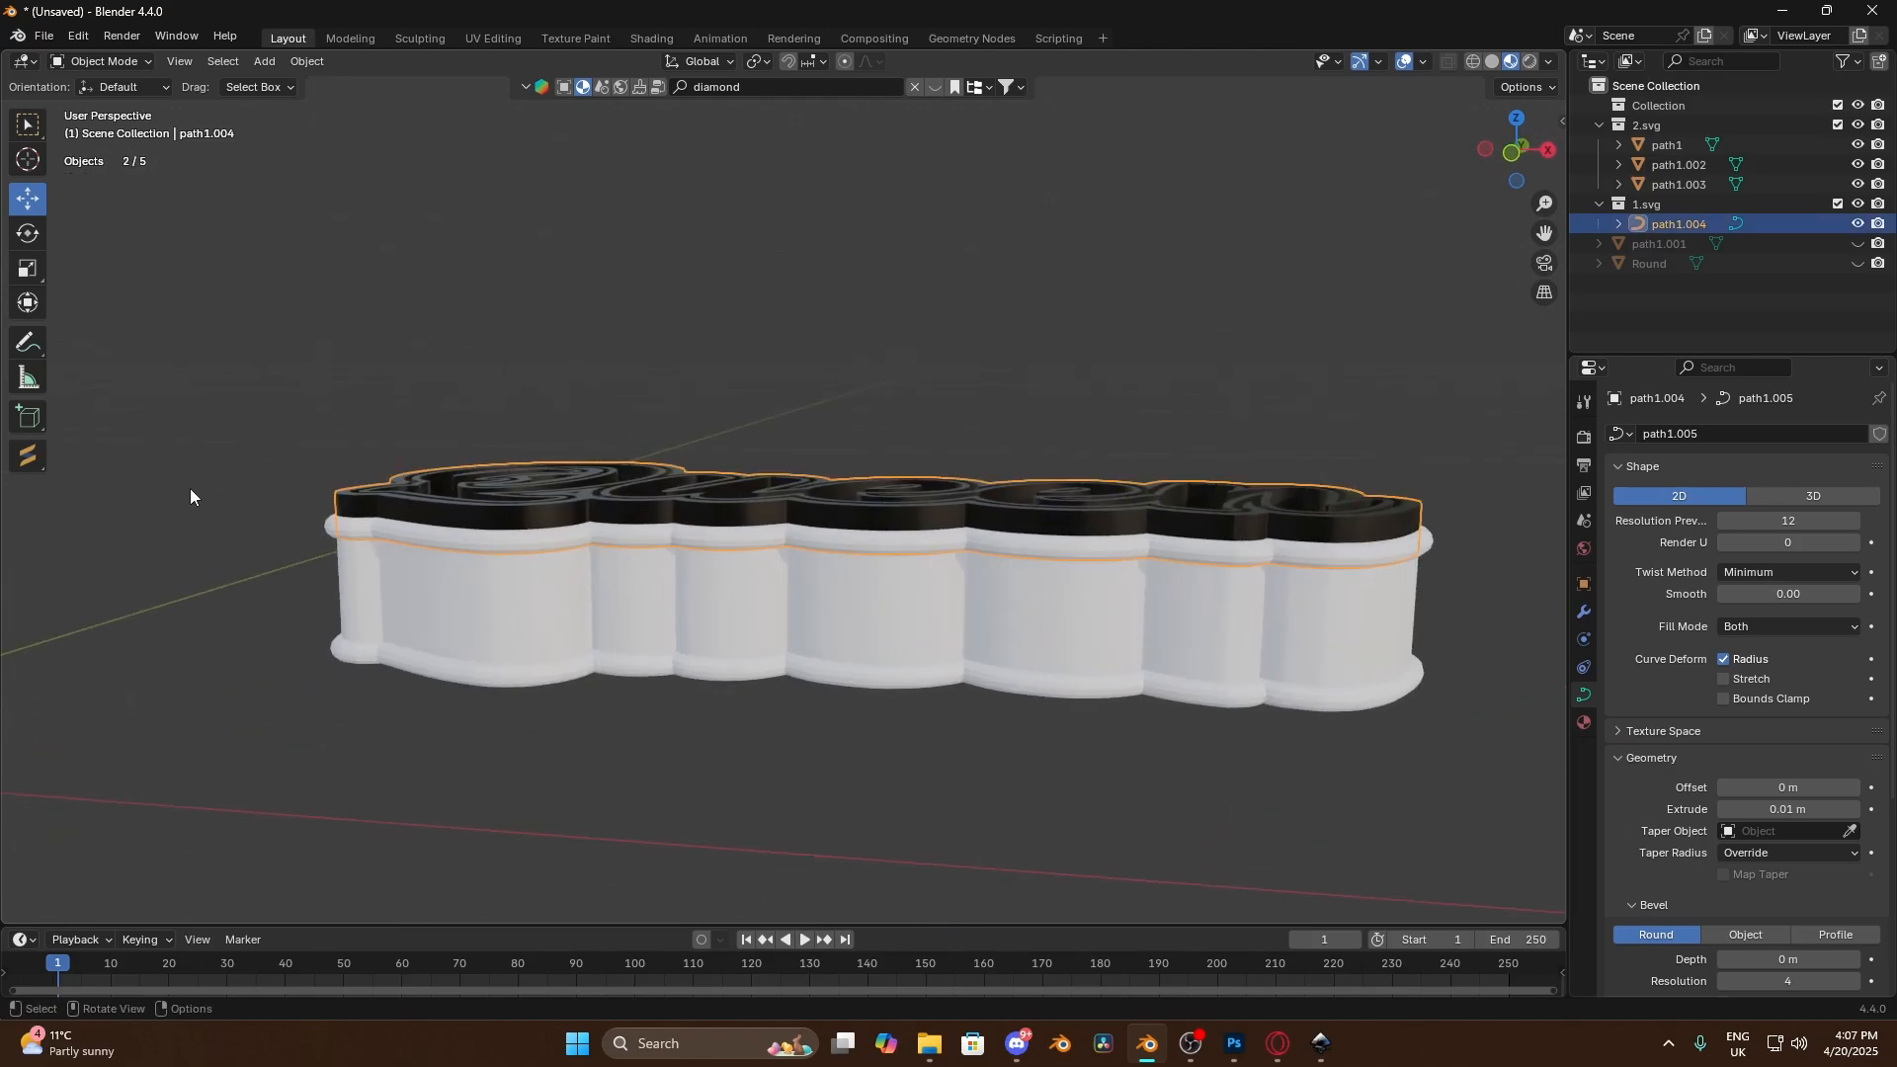
{"action": "right_click", "coordinate": [675, 508]}
{"action": "mouse_move", "coordinate": [637, 503]}
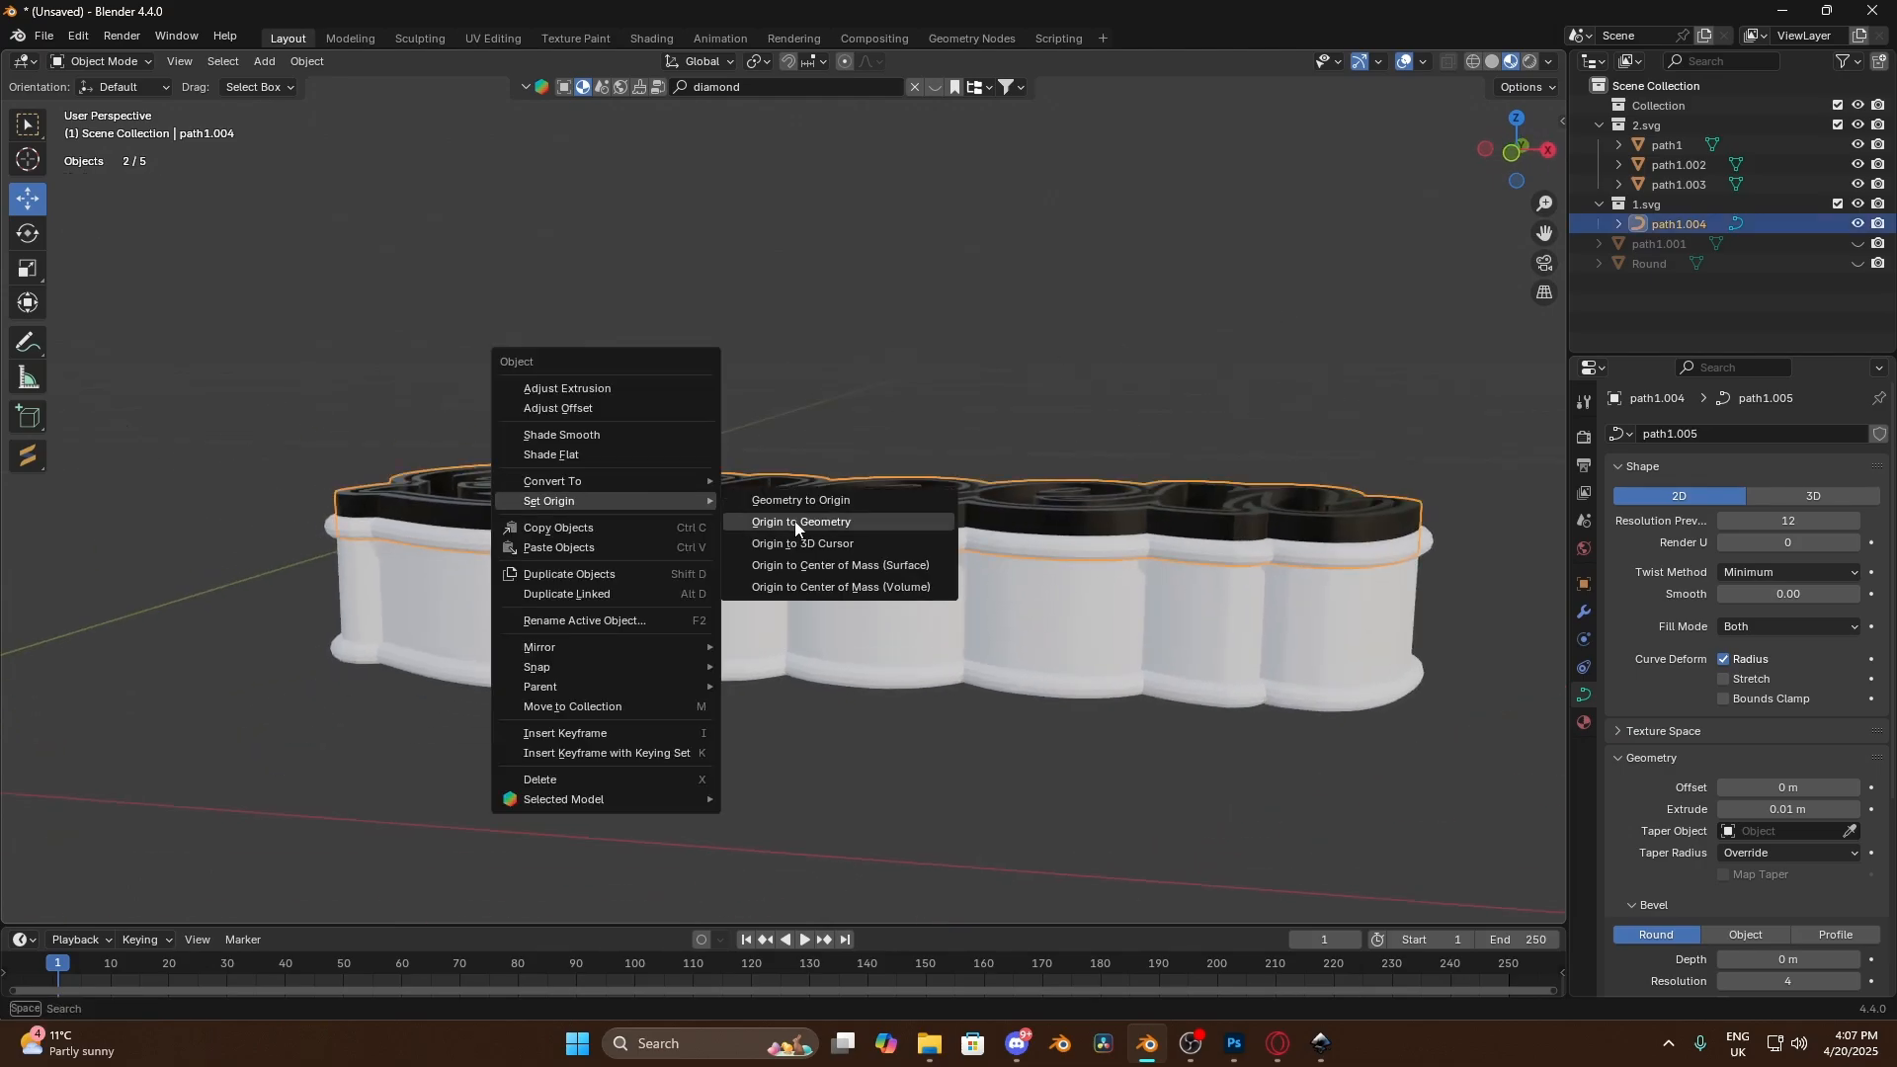
{"action": "left_click", "coordinate": [821, 531]}
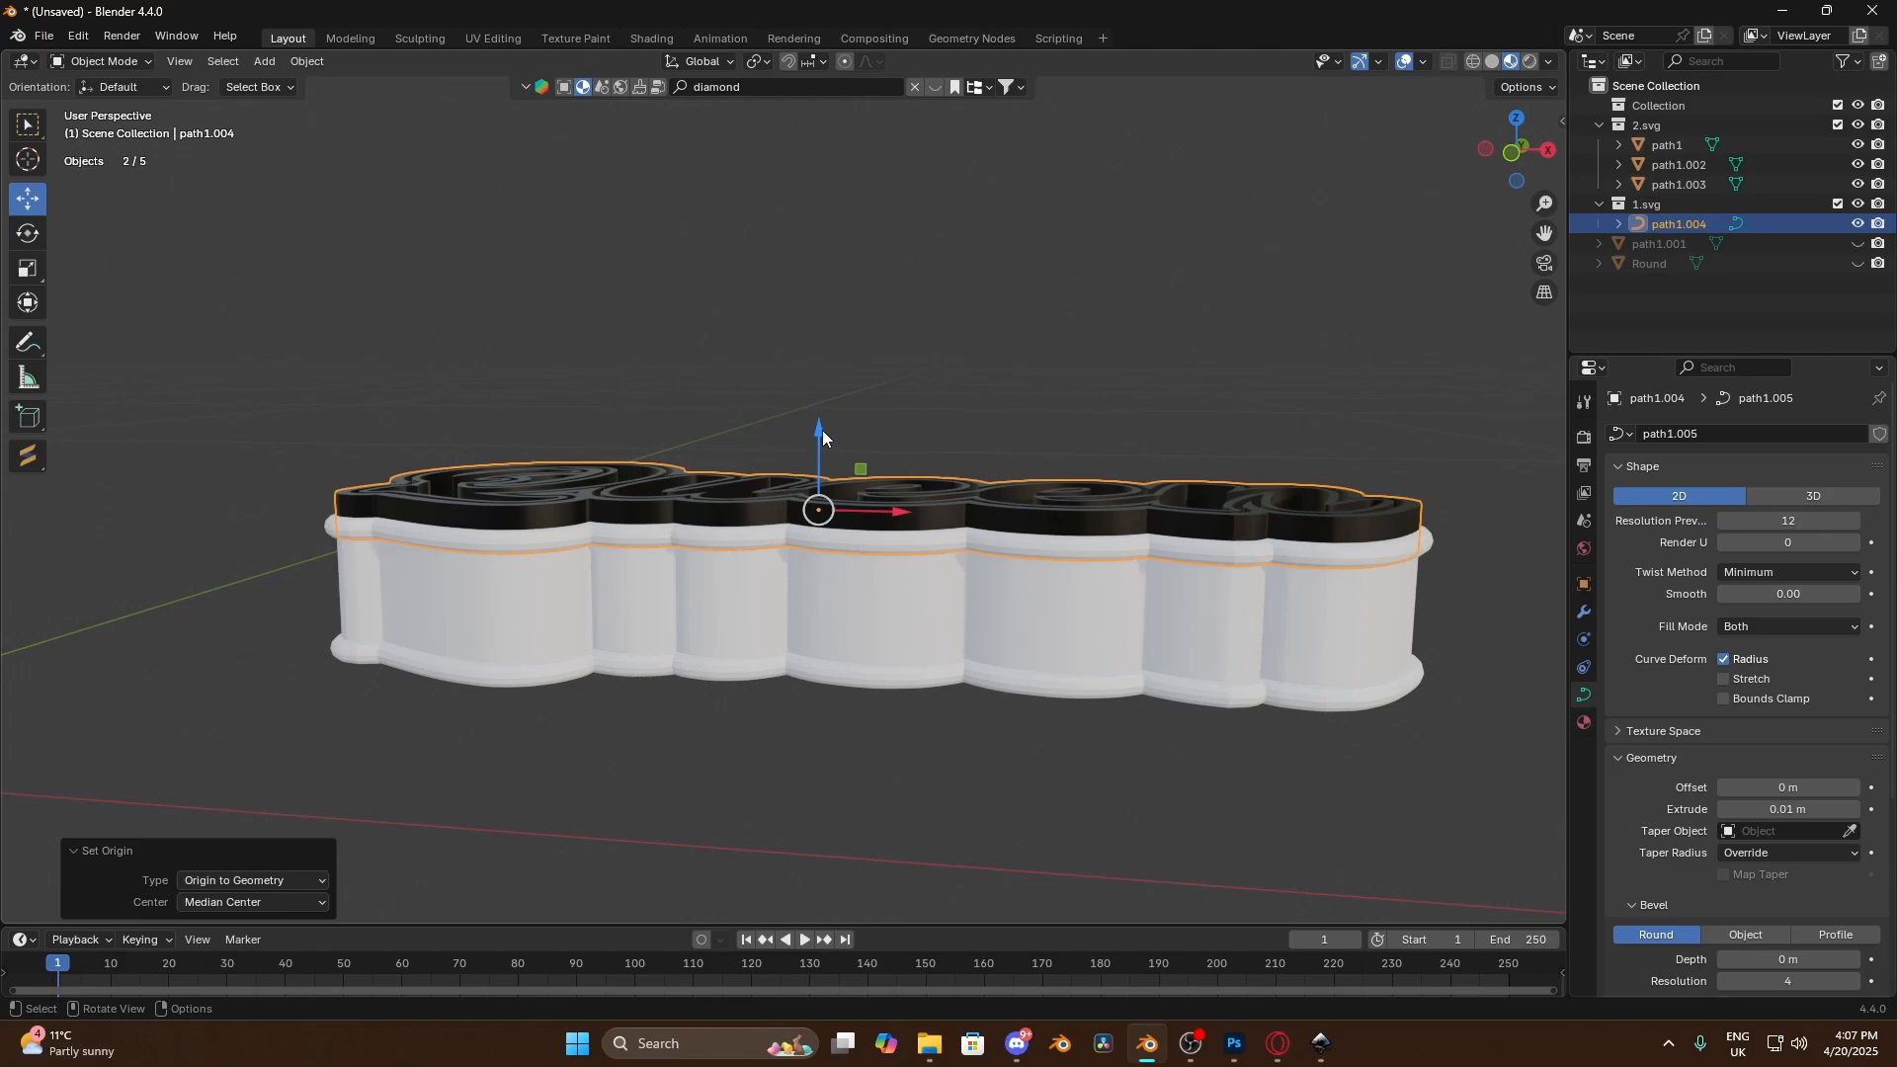
{"action": "left_click_drag", "start_coordinate": [822, 430], "coordinate": [845, 438]}
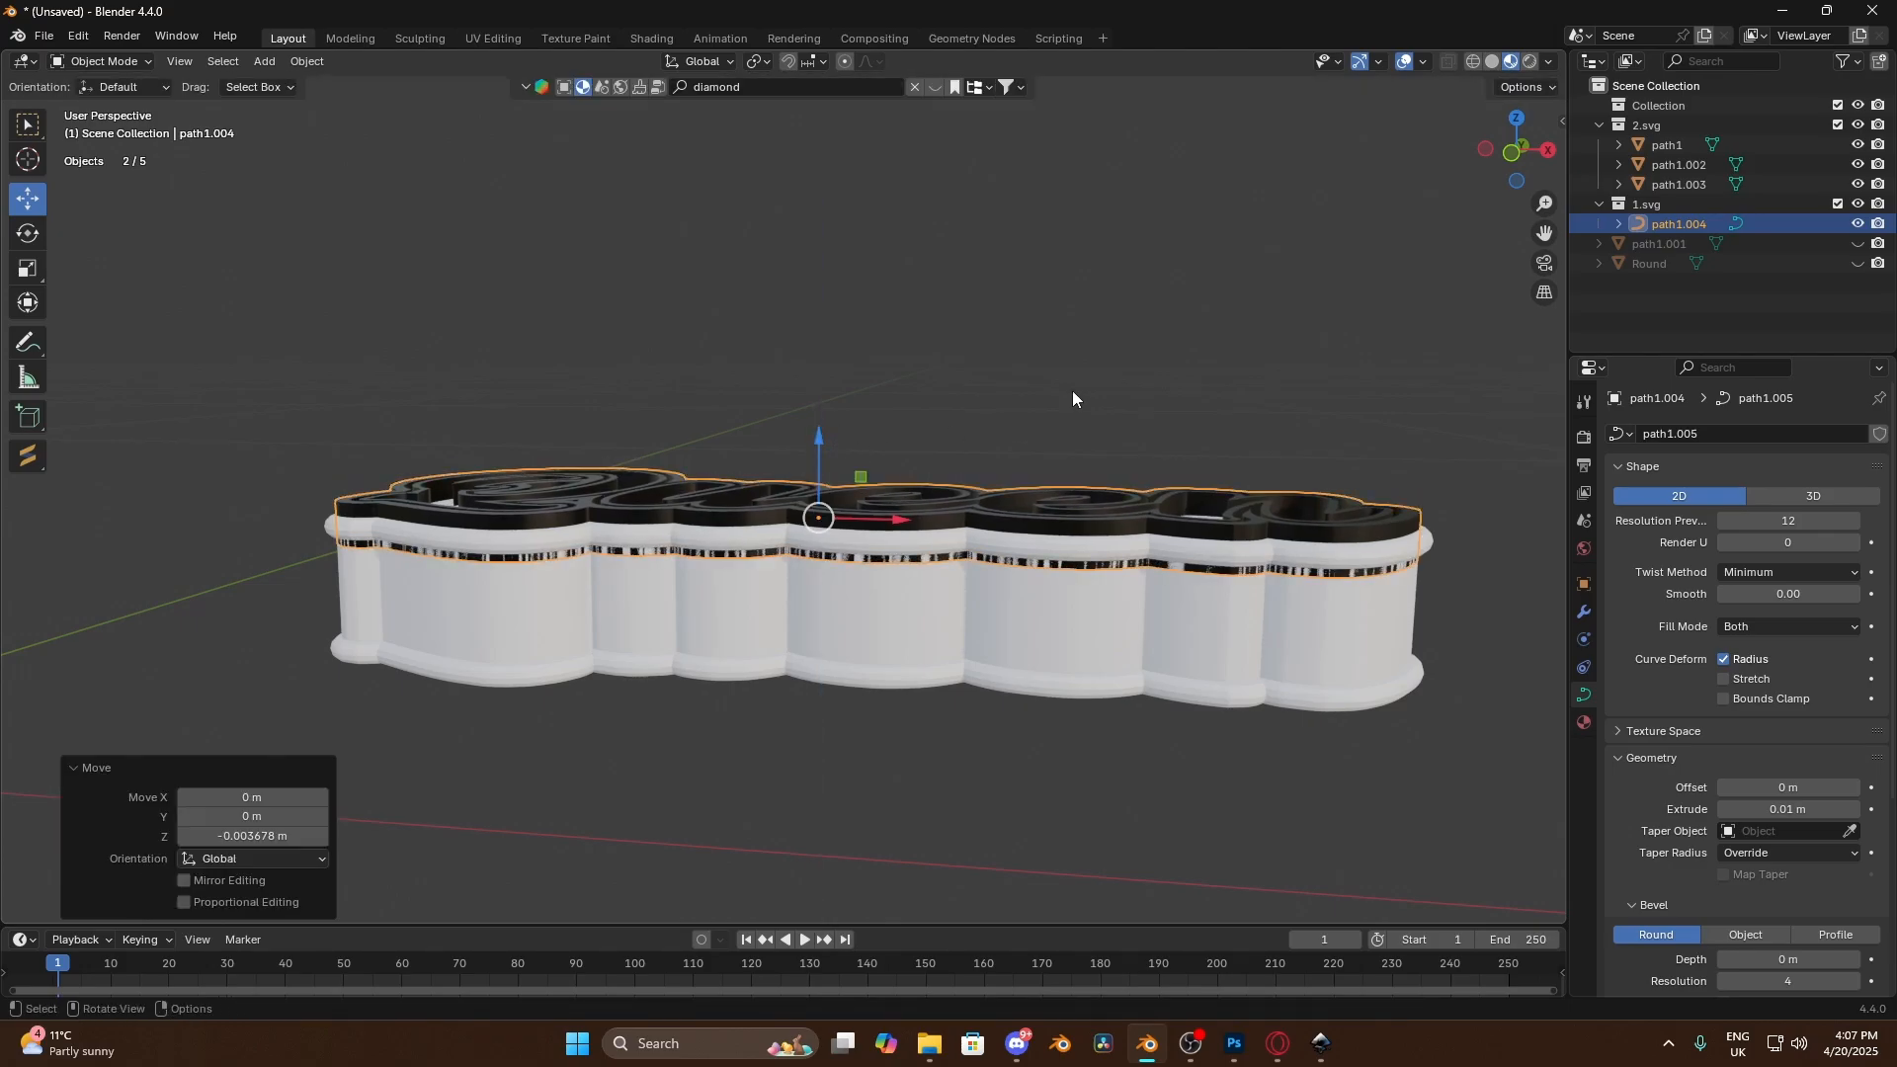
{"action": "left_click", "coordinate": [1073, 389]}
Remove the black SVGMat.003 material from the Queen lettering and inspect the pendant from several sides
{"action": "middle_click_drag", "start_coordinate": [1111, 370], "coordinate": [1231, 590]}
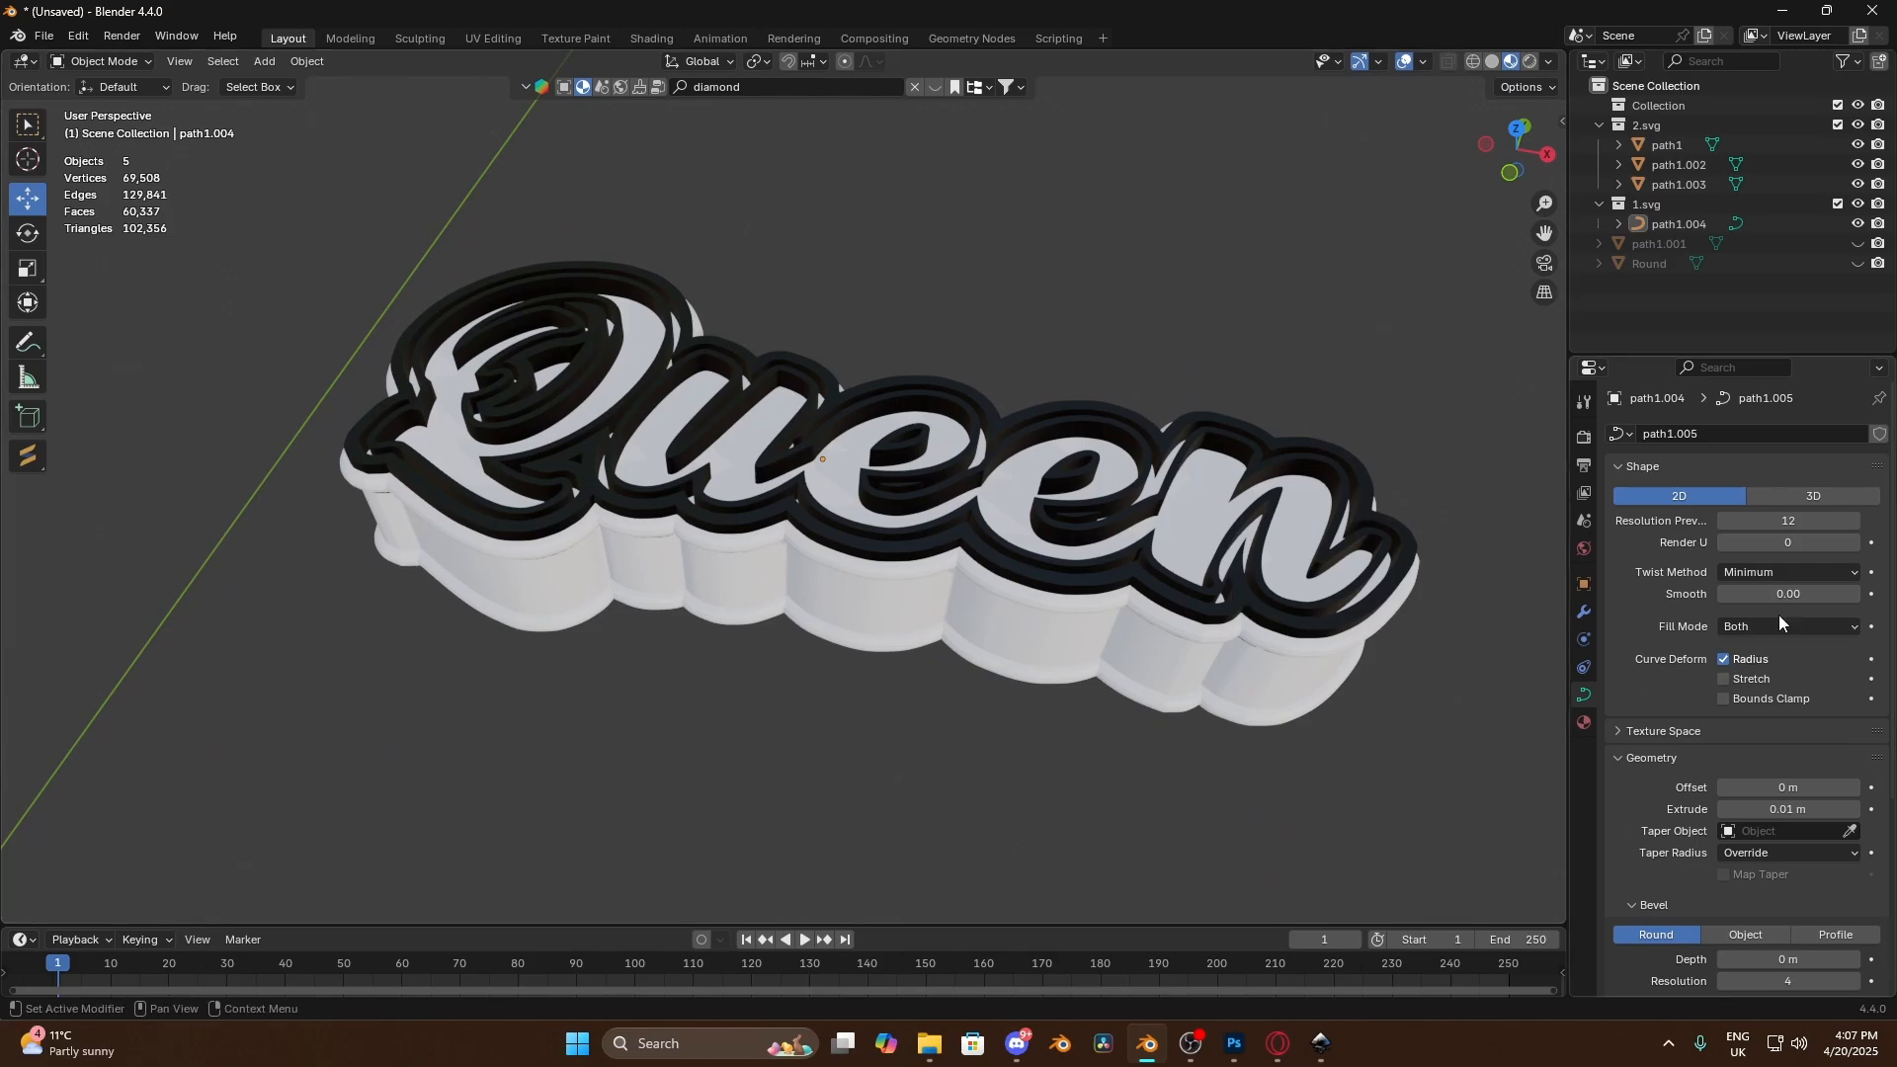
{"action": "left_click", "coordinate": [1583, 722]}
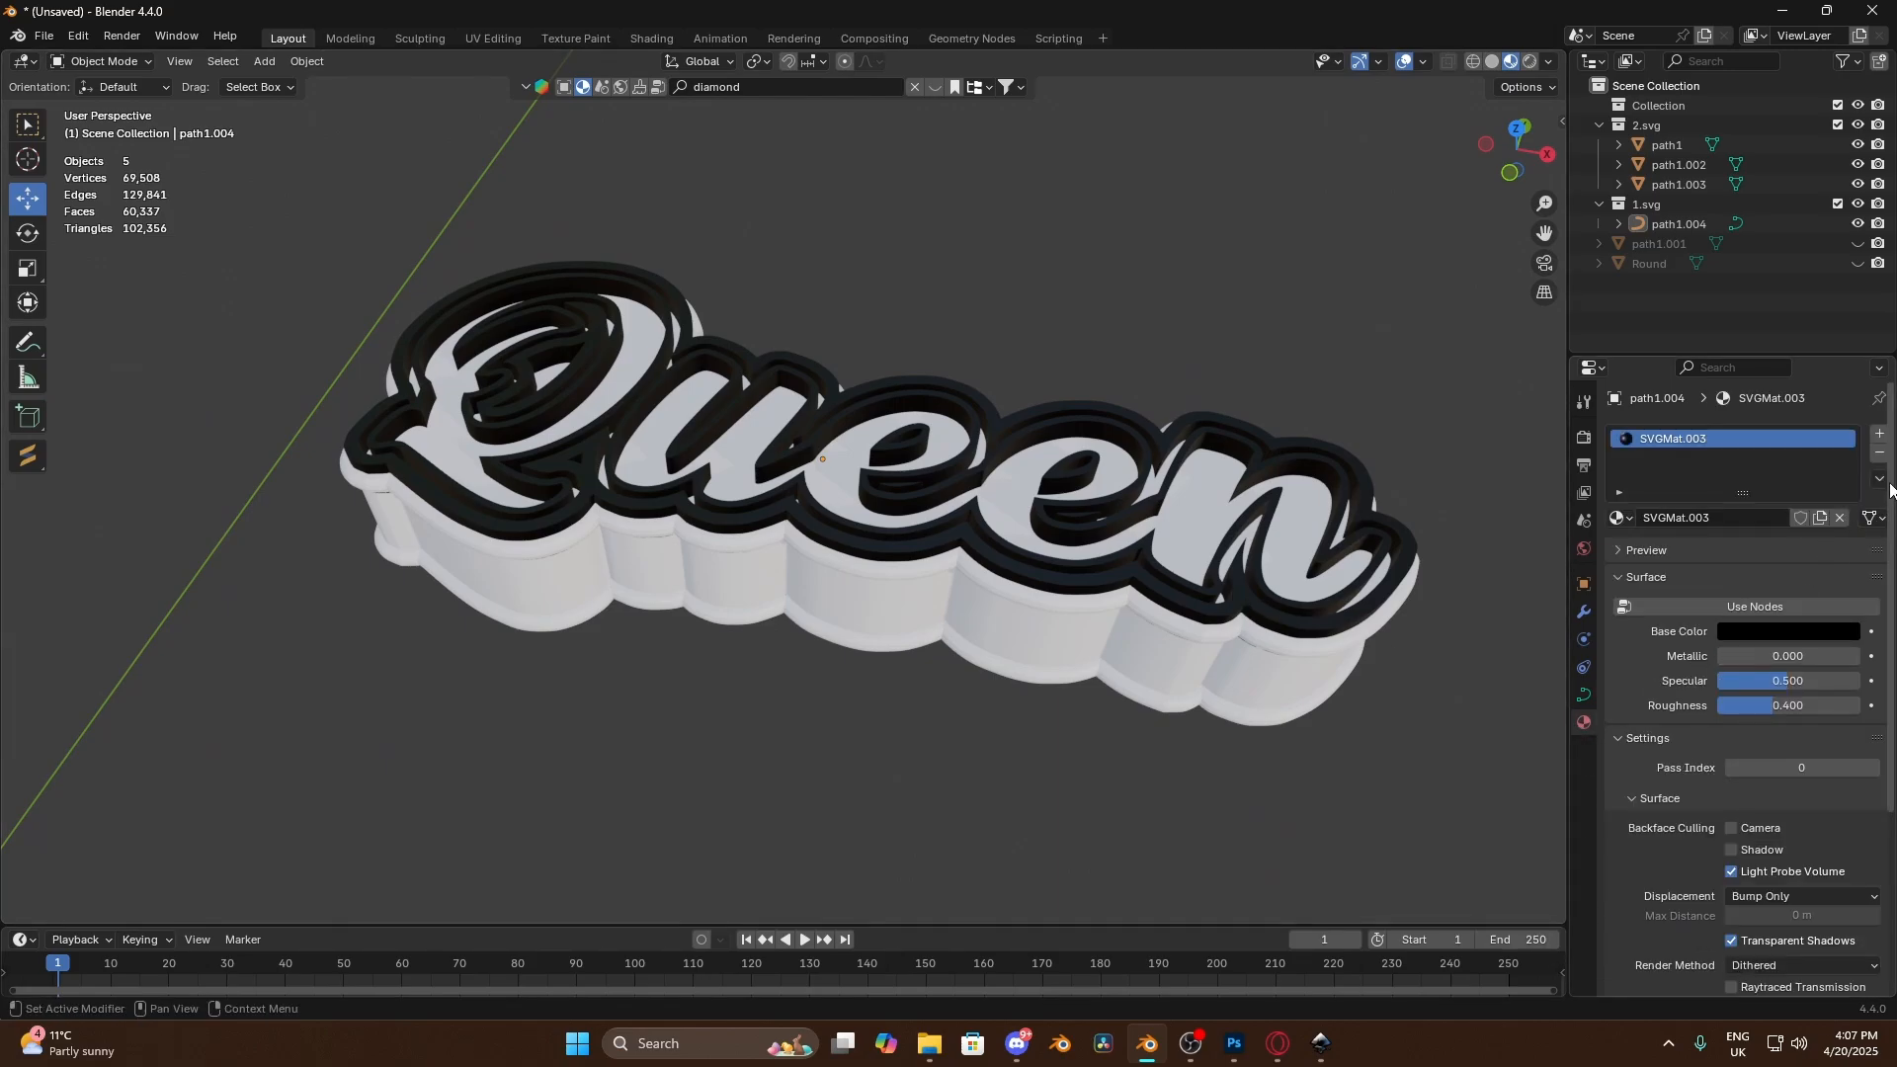
{"action": "left_click", "coordinate": [1880, 455]}
{"action": "scroll", "coordinate": [932, 619], "scroll_direction": "up", "scroll_amount": 5}
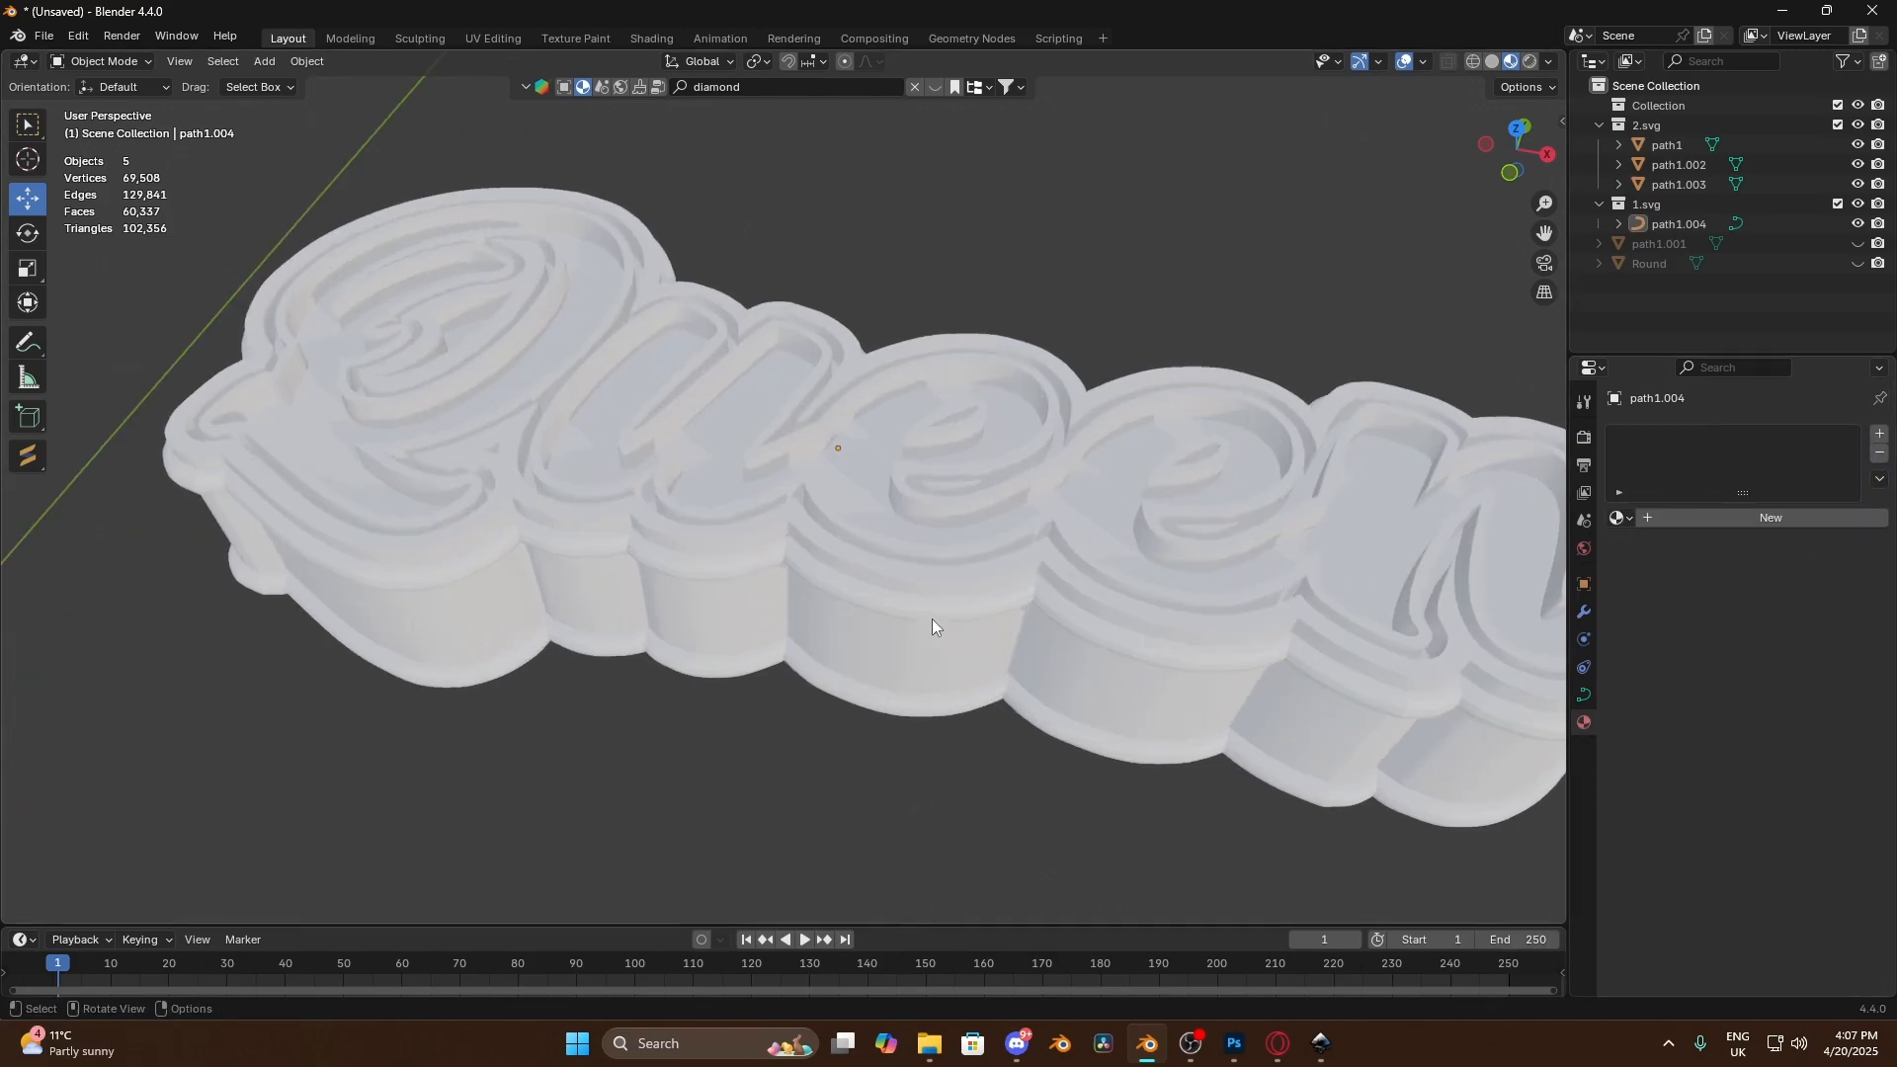
{"action": "middle_click_drag", "start_coordinate": [905, 596], "coordinate": [233, 459]}
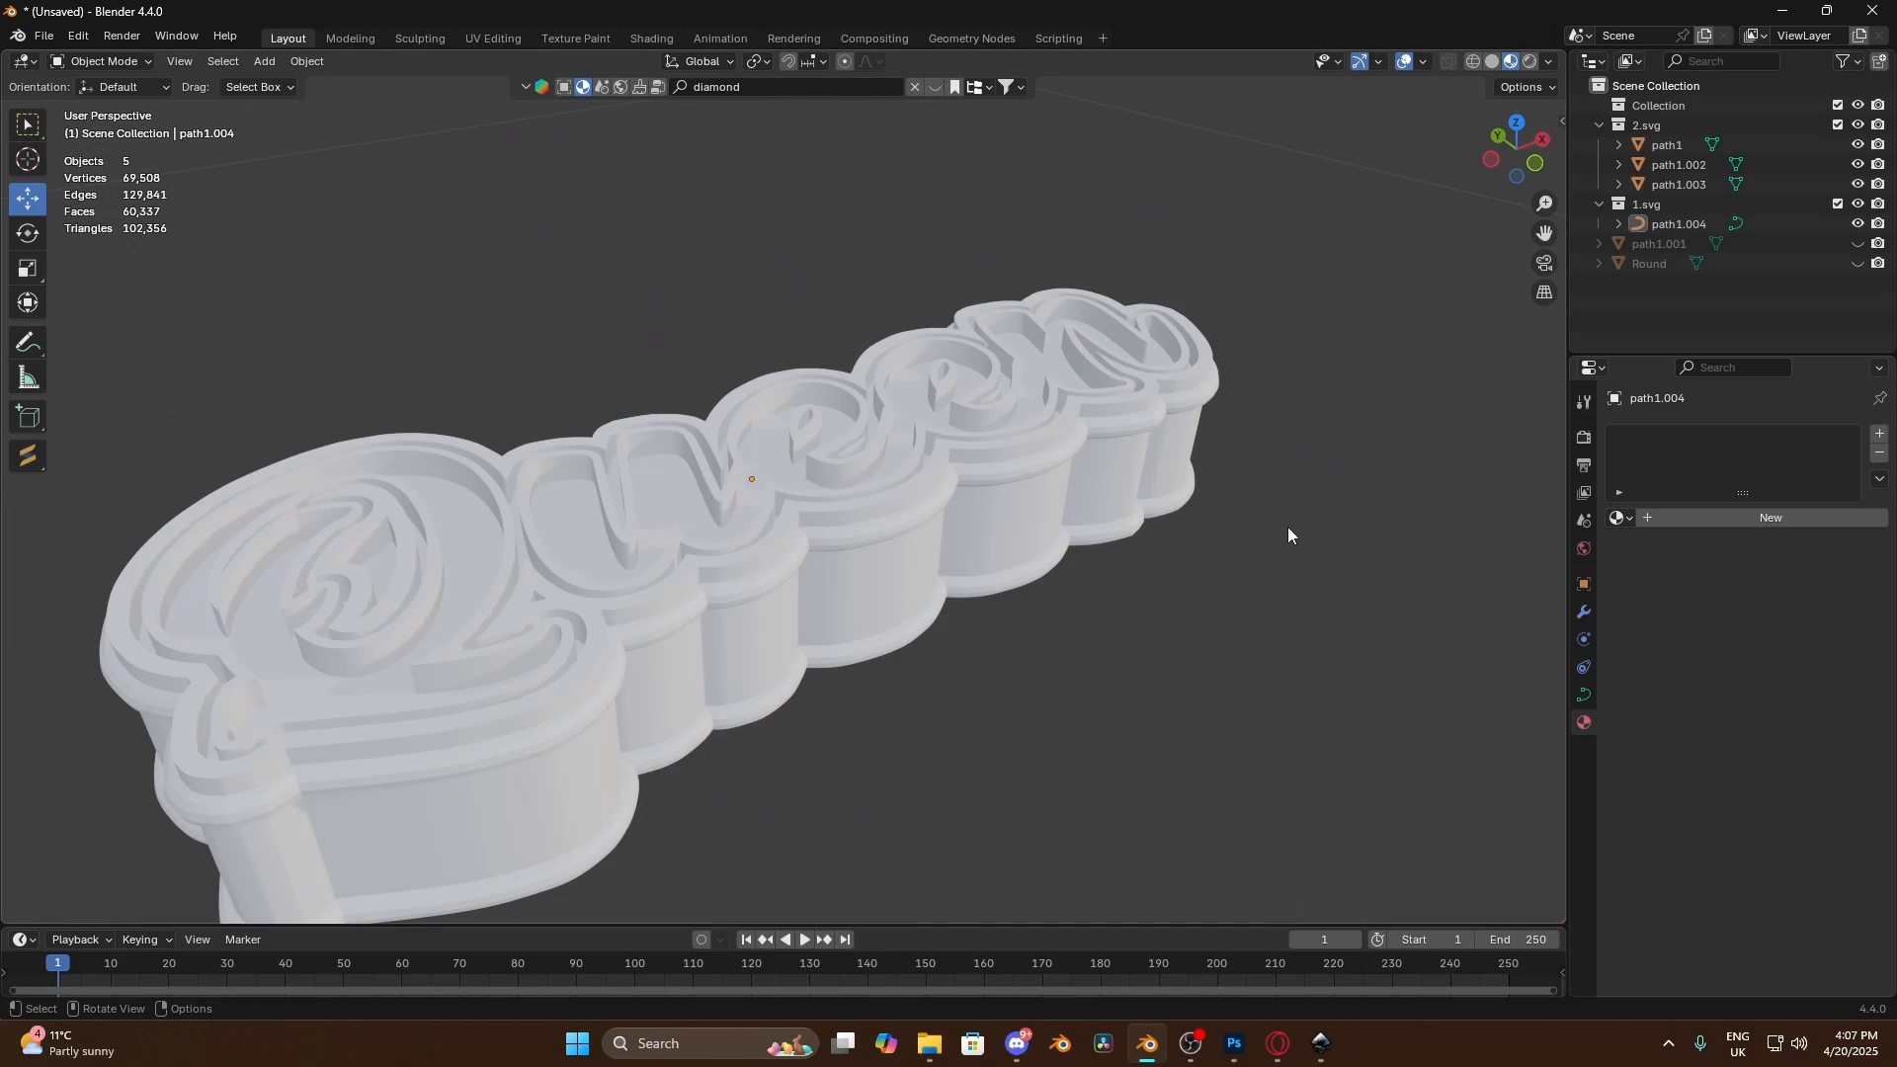
{"action": "mouse_move", "coordinate": [1541, 225]}
{"action": "left_mouse_down"}
{"action": "mouse_move", "coordinate": [1588, 190]}
{"action": "mouse_move", "coordinate": [1528, 242]}
{"action": "left_mouse_up"}
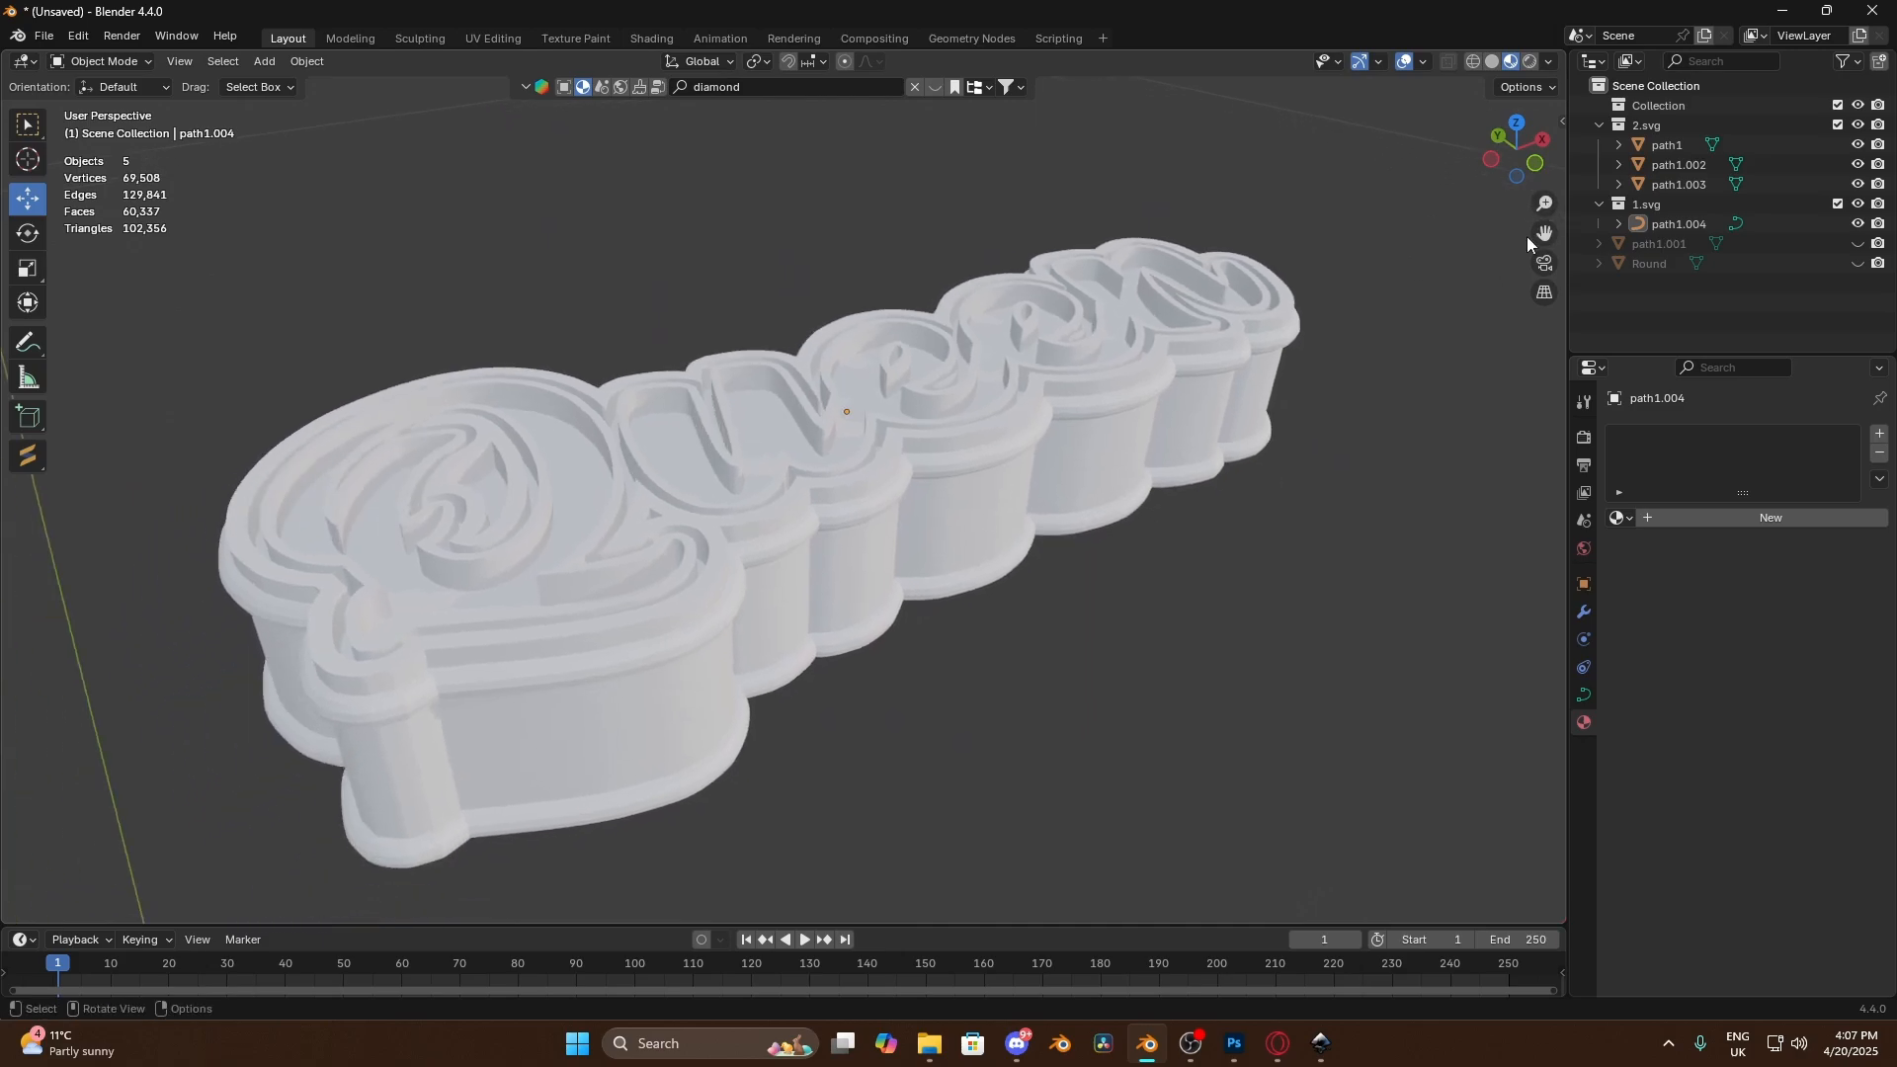